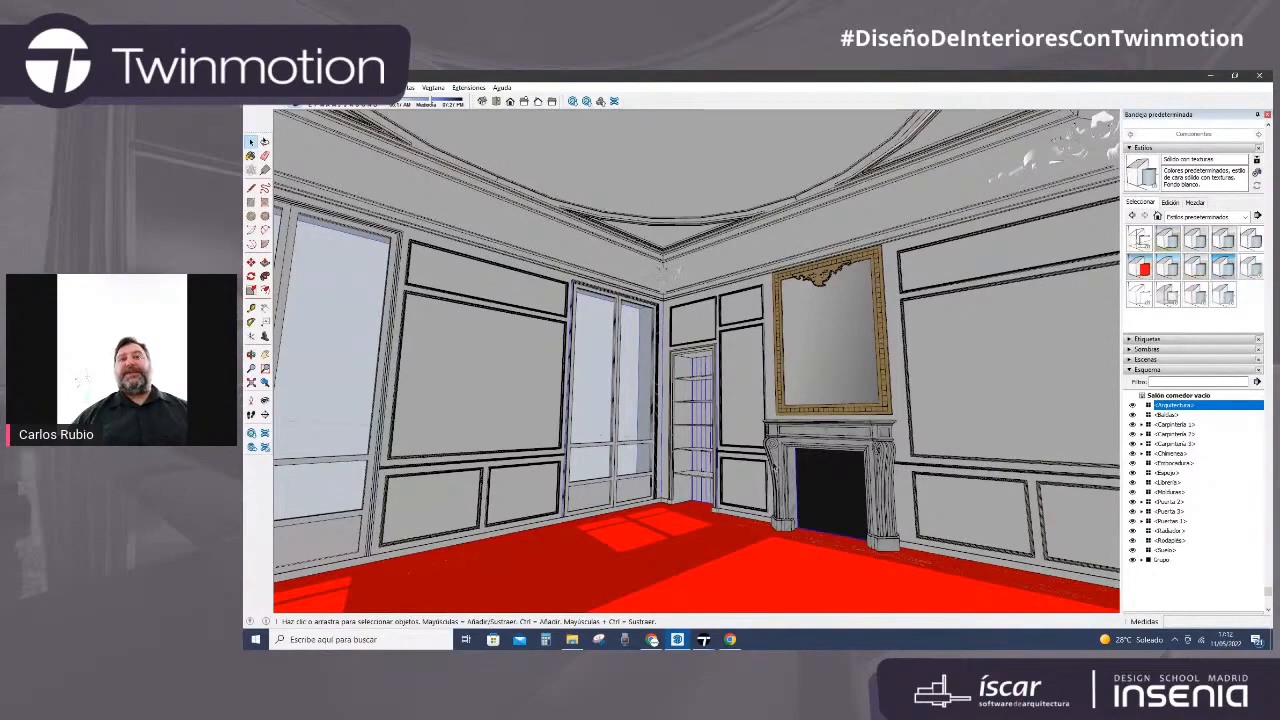
# Step: Examine the empty room's fireplace wall, windows, bookcase niche and mouldings from several angles and distances
pyautogui.moveTo(702, 450)
pyautogui.mouseDown(button='middle')
pyautogui.moveTo(807, 471)
pyautogui.moveTo(723, 480)
pyautogui.moveTo(300, 380)
pyautogui.moveTo(285, 400)
pyautogui.moveTo(370, 395)
pyautogui.moveTo(805, 470)
pyautogui.moveTo(601, 461)
pyautogui.mouseUp(button='middle')
pyautogui.moveTo(672, 556)
pyautogui.mouseDown(button='middle')
pyautogui.moveTo(1020, 504)
pyautogui.moveTo(700, 512)
pyautogui.moveTo(806, 488)
pyautogui.moveTo(770, 510)
pyautogui.mouseUp(button='middle')
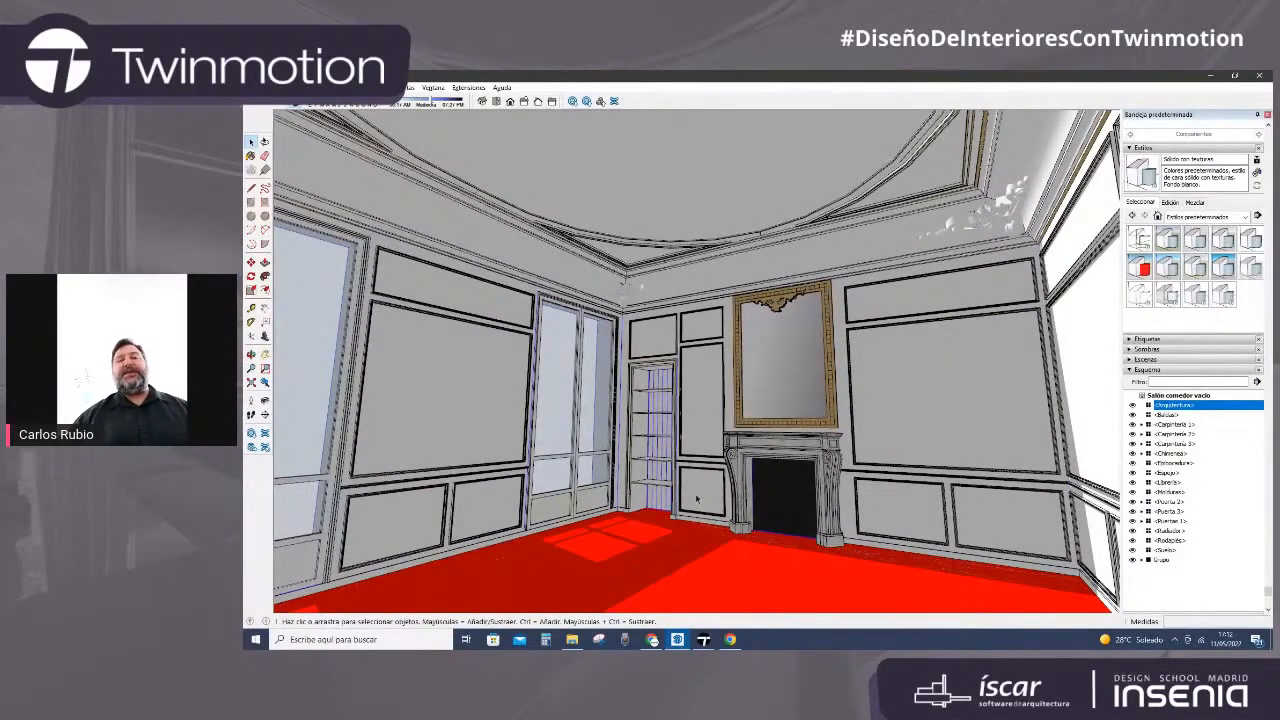
pyautogui.keyDown('shift'); pyautogui.moveTo(707, 500); pyautogui.dragTo(710, 491, button='middle'); pyautogui.keyUp('shift')
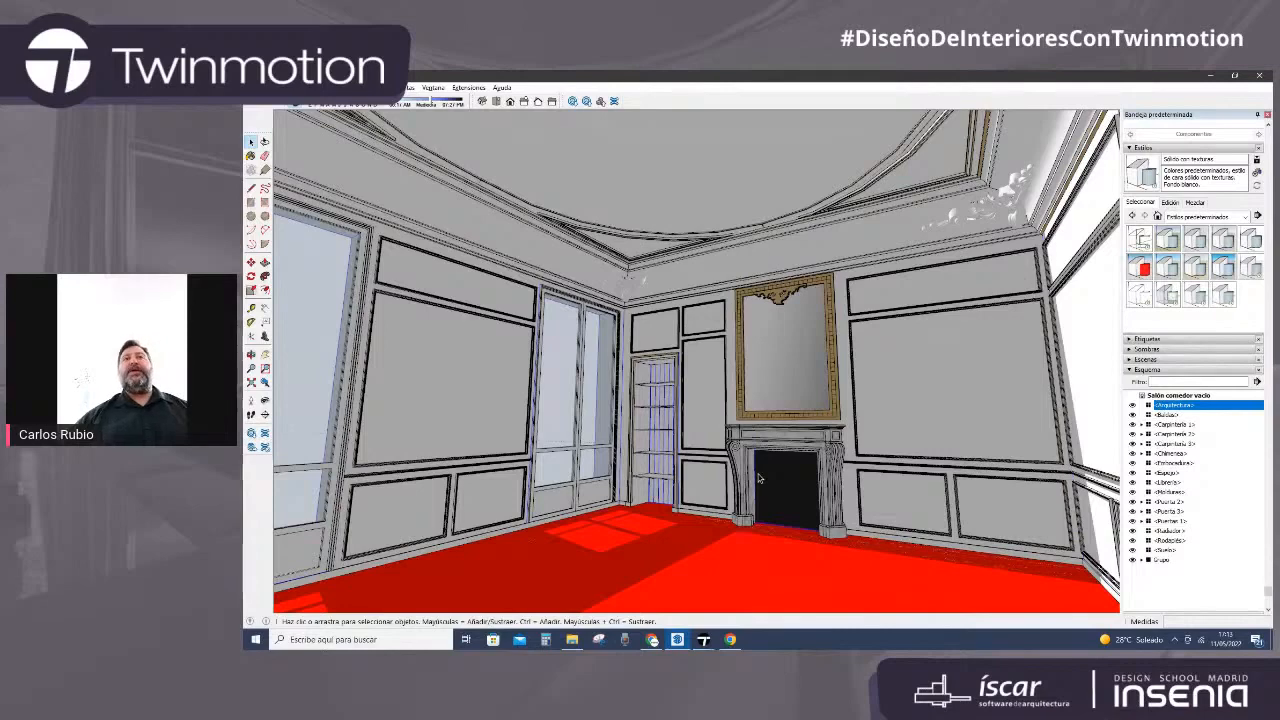
pyautogui.press('o')
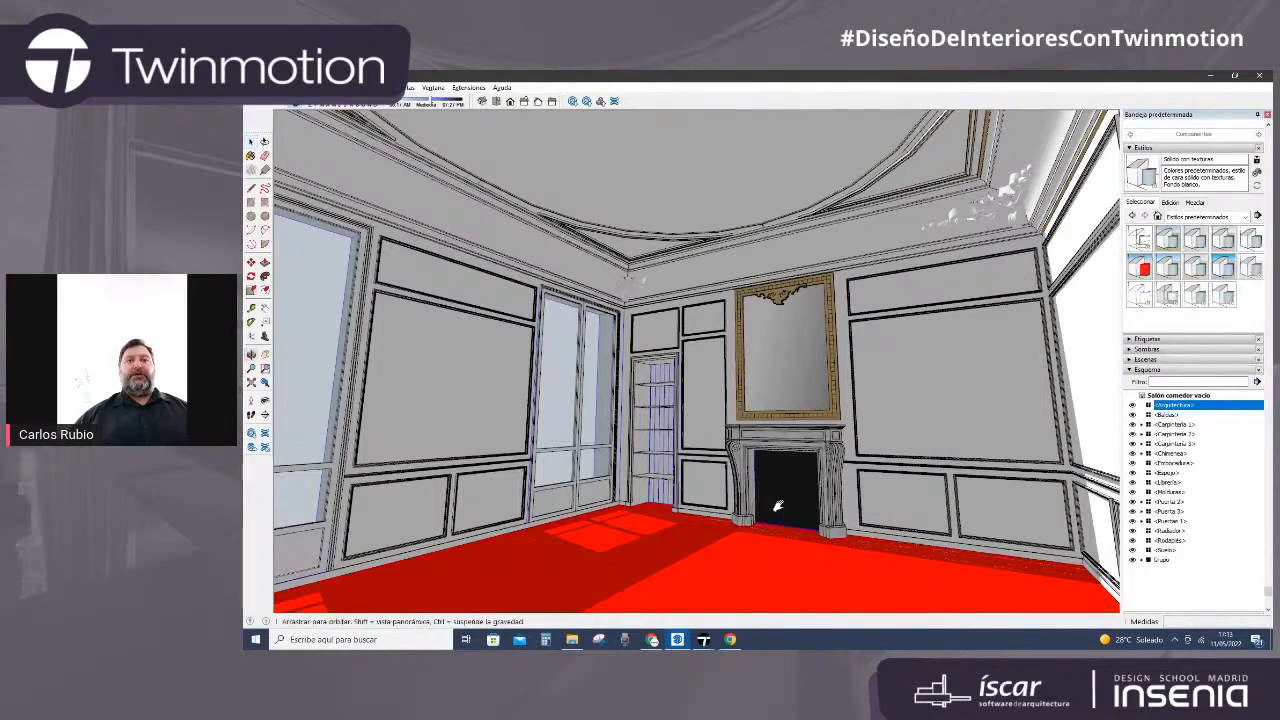
pyautogui.moveTo(778, 506)
pyautogui.keyDown('shift'); pyautogui.mouseDown(button='middle')
pyautogui.moveTo(757, 500)
pyautogui.moveTo(766, 494)
pyautogui.mouseUp(button='middle'); pyautogui.keyUp('shift')
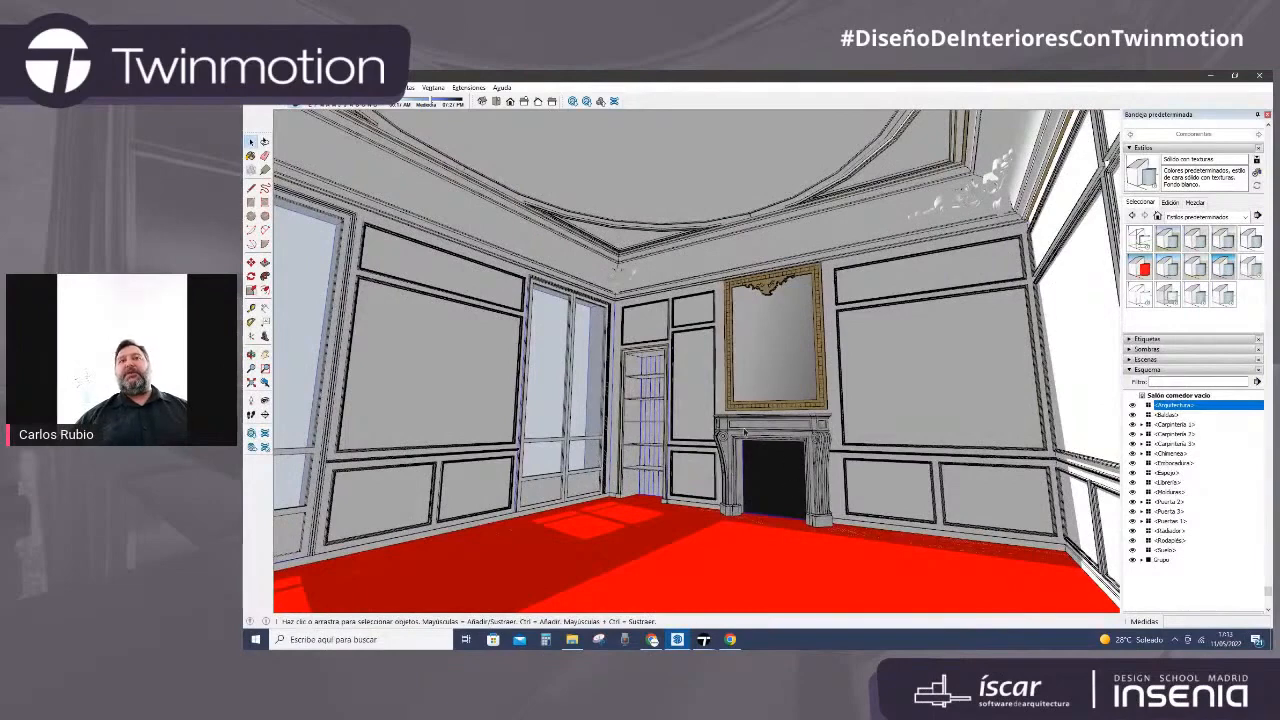
pyautogui.scroll(5, 745, 432)
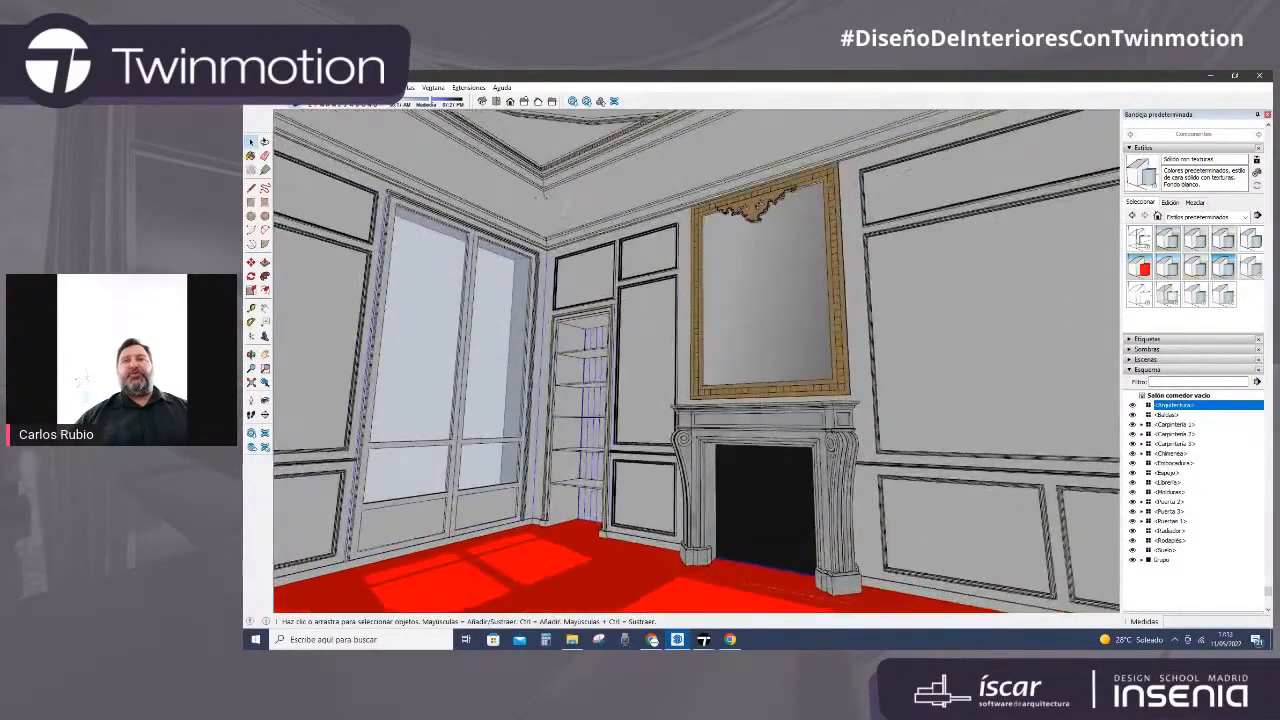
pyautogui.scroll(-4, 846, 410)
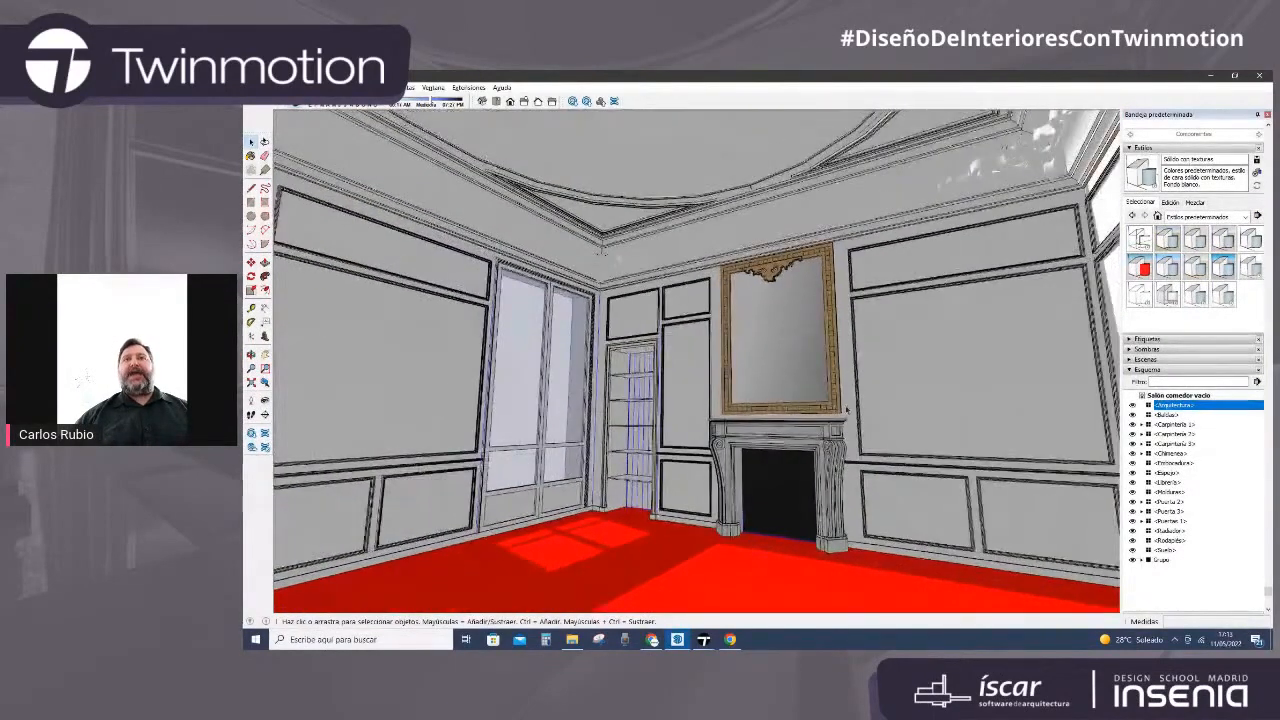
pyautogui.scroll(-1, 865, 384)
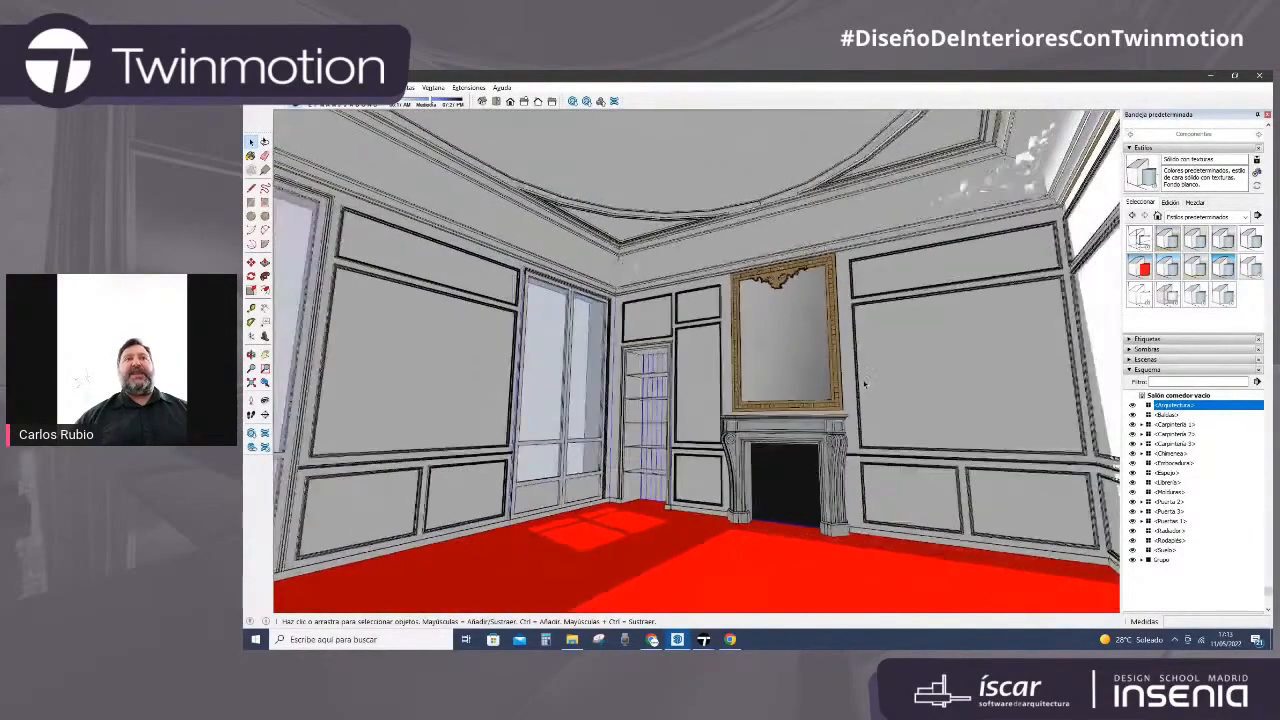
pyautogui.moveTo(675, 536); pyautogui.dragTo(691, 533, button='middle')
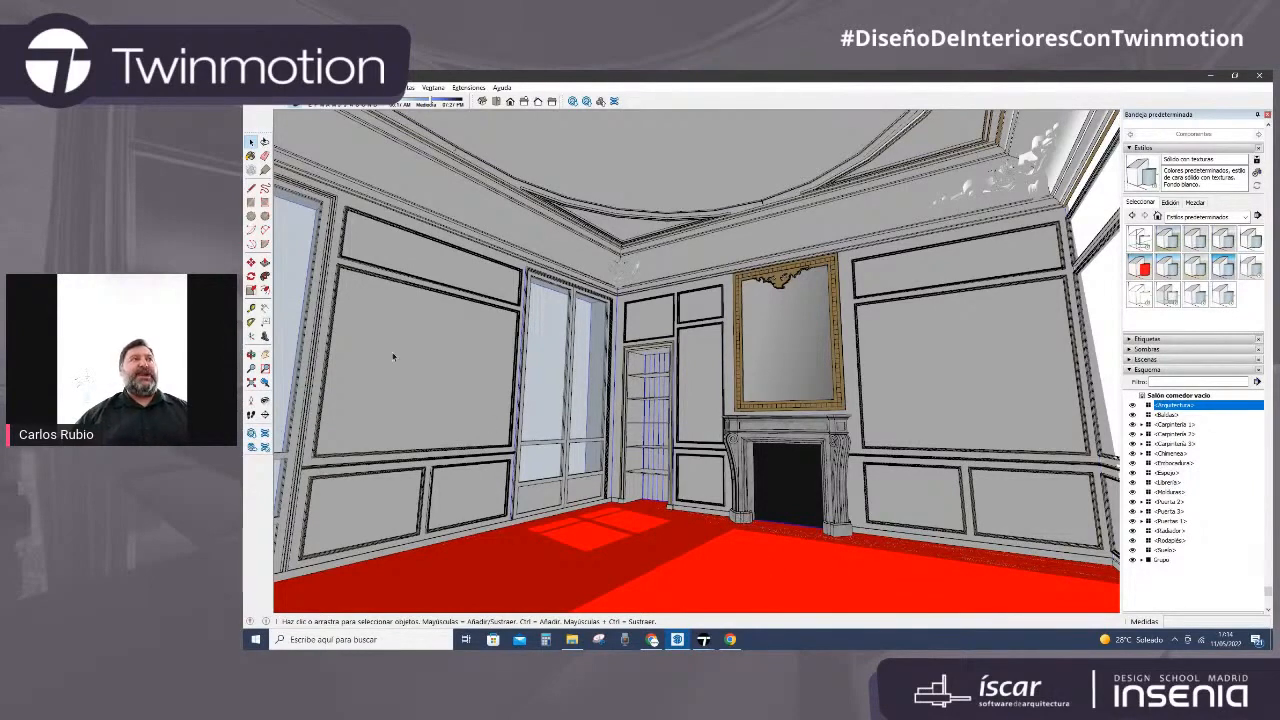
# Step: Select the wall mouldings, the fireplace and the mirror above it in turn to find their entries in the outliner
pyautogui.click(863, 431)
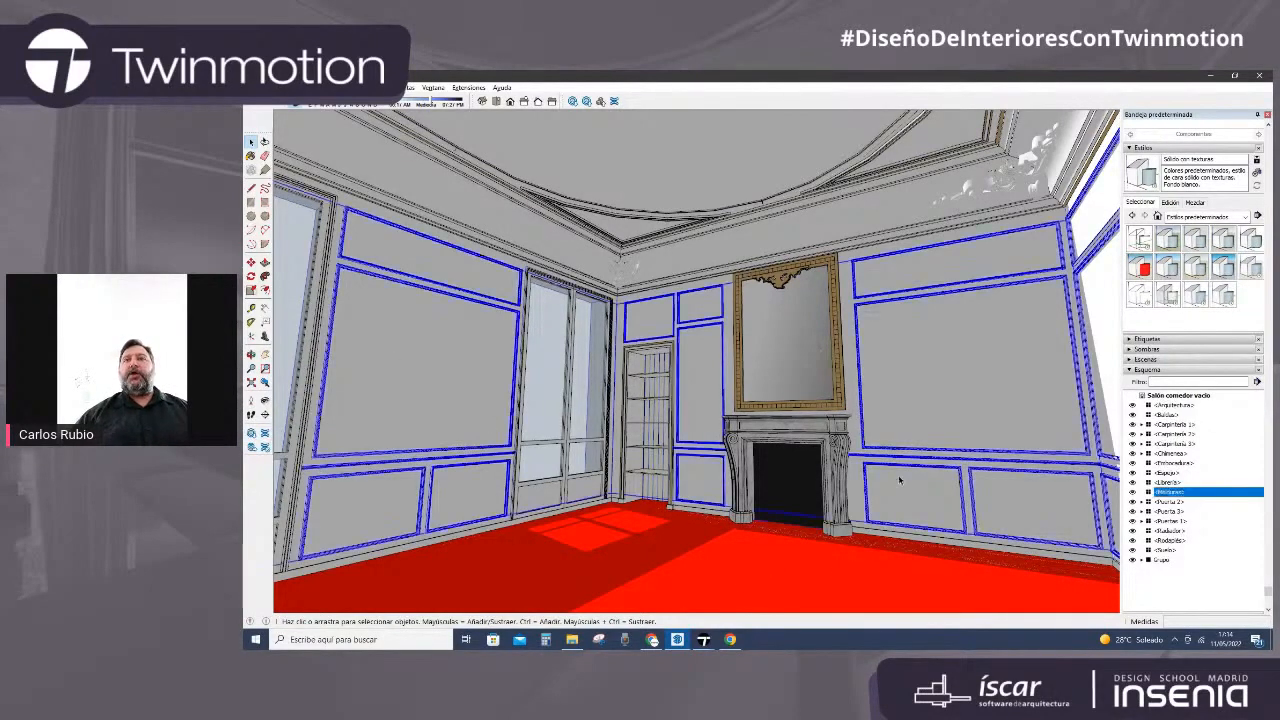
pyautogui.click(894, 488)
pyautogui.click(829, 459)
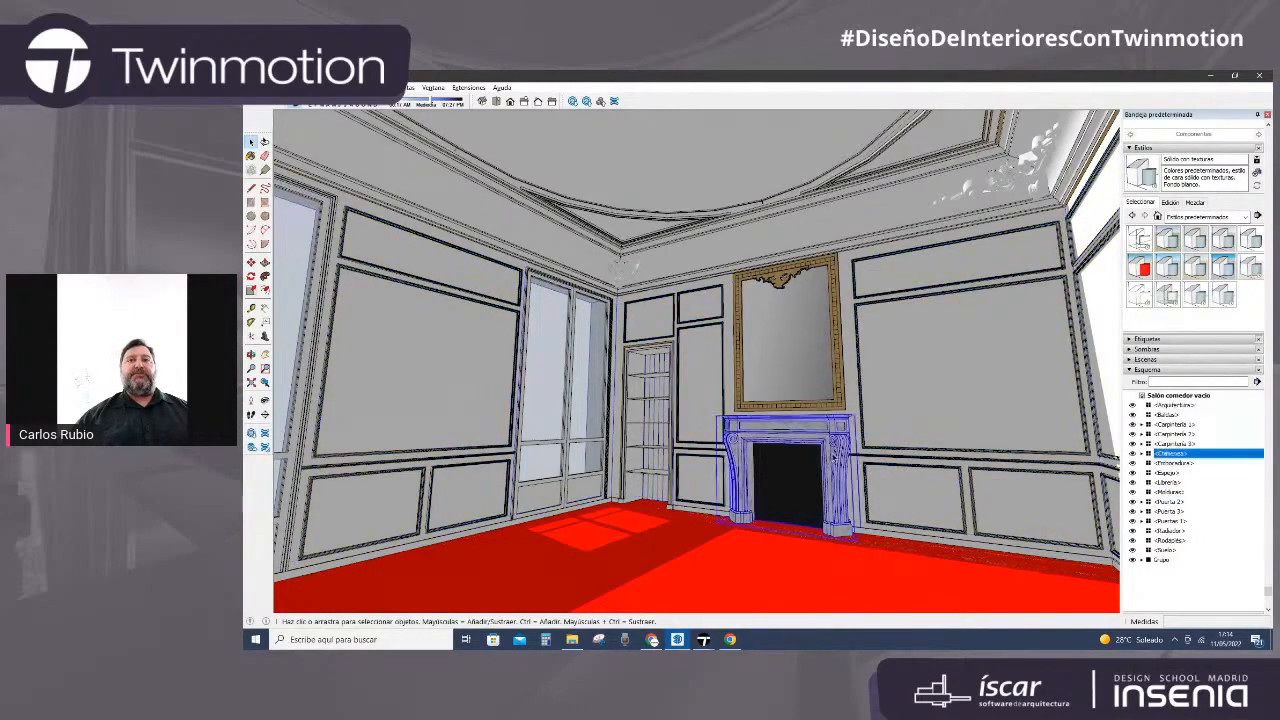
pyautogui.click(766, 410)
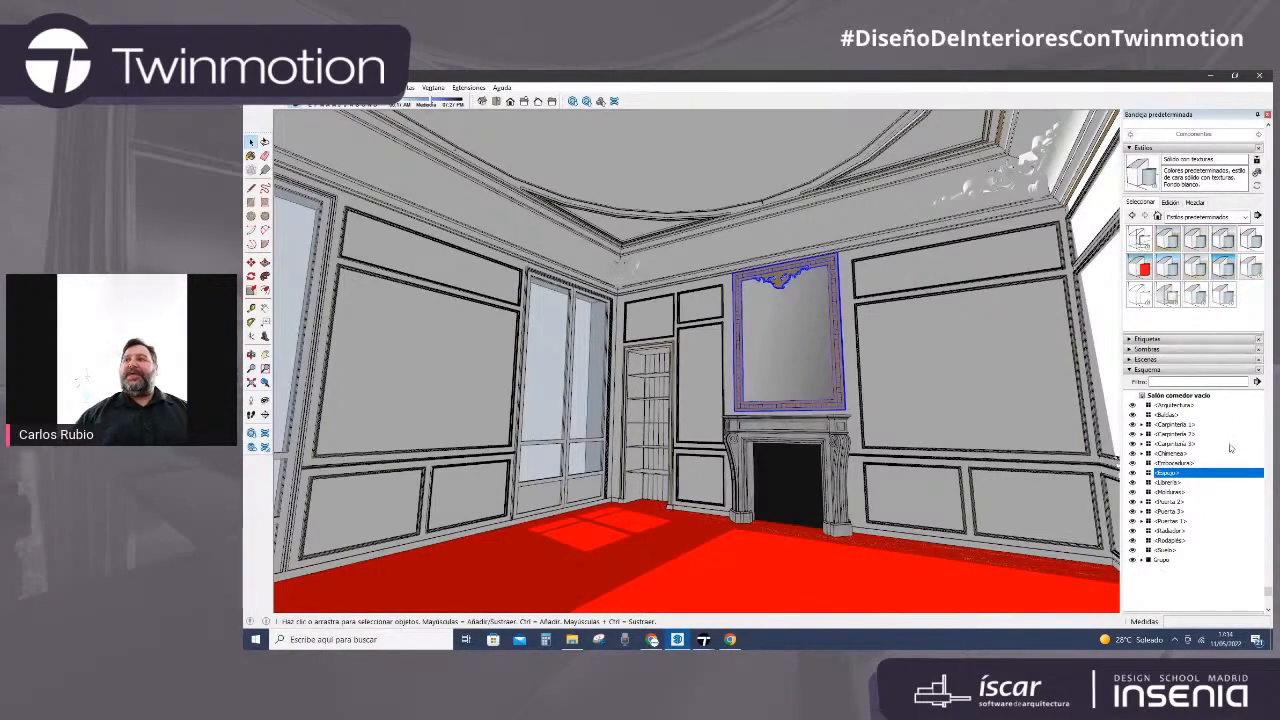
# Step: Review the Embocadura, Chimenea, Carpintería 3 and Carpintería 2 components one by one in the model outline
pyautogui.click(1174, 465)
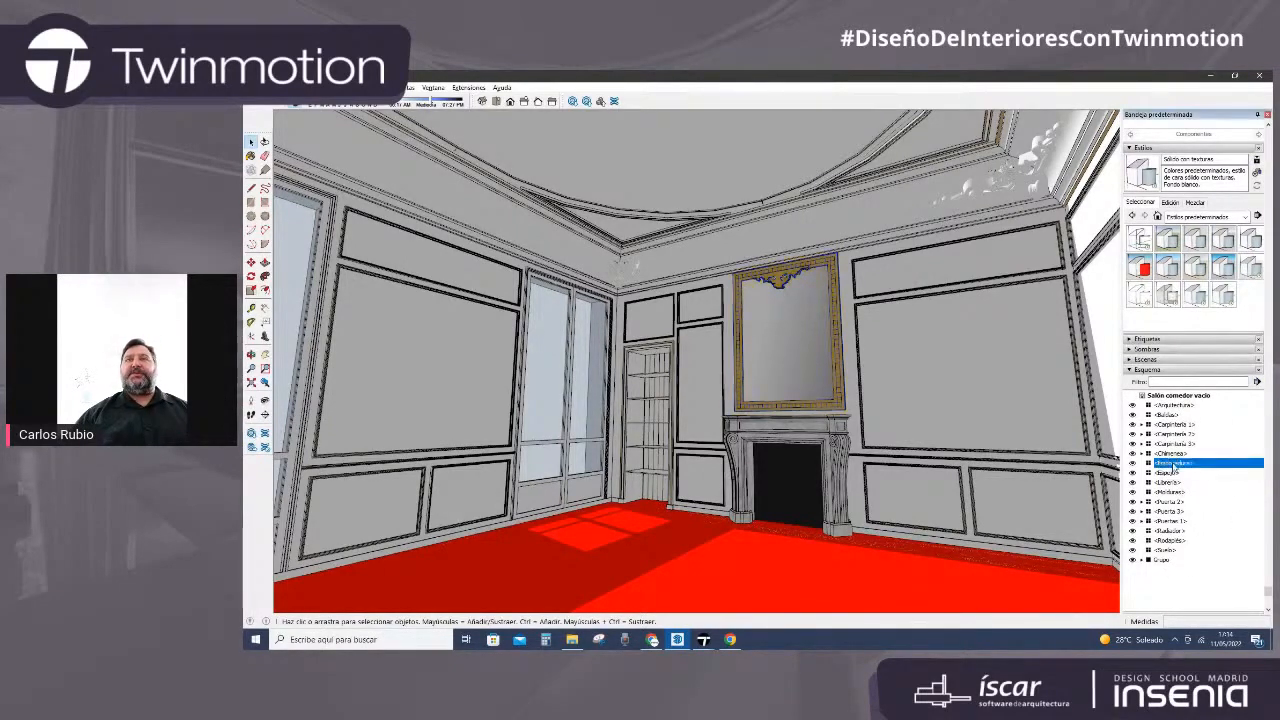
pyautogui.click(1175, 453)
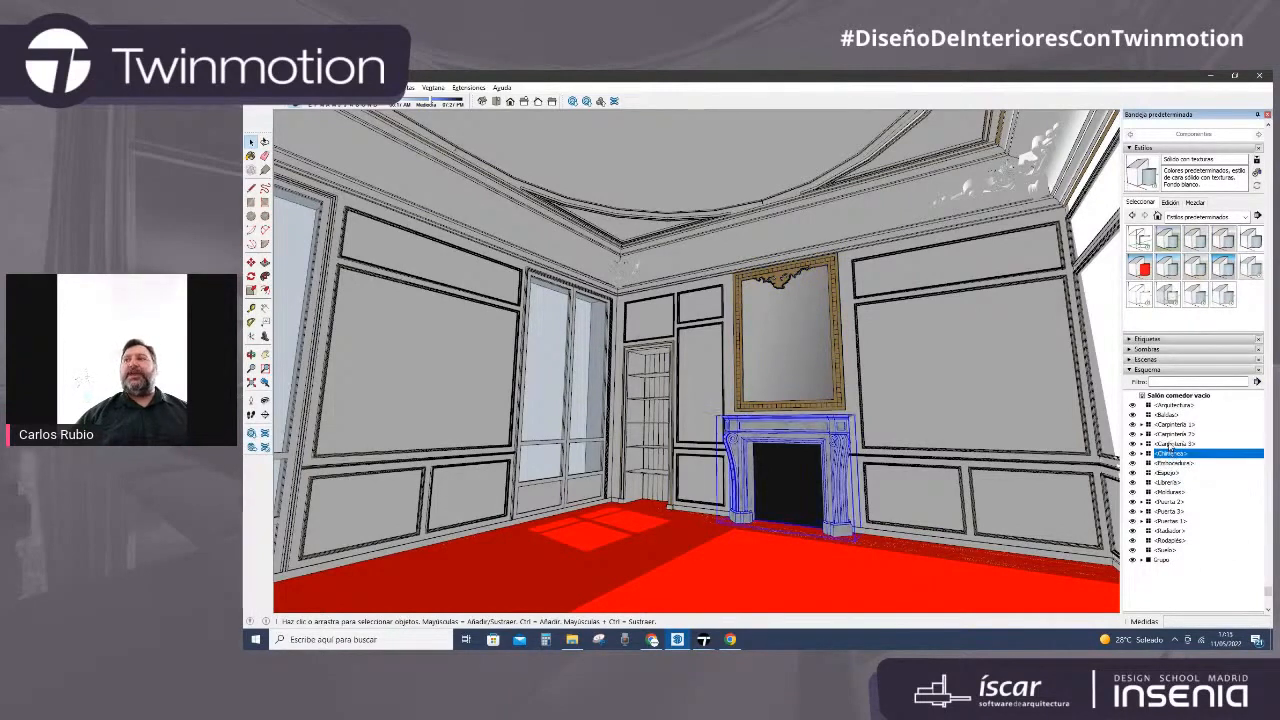
pyautogui.click(1171, 445)
pyautogui.click(1173, 435)
pyautogui.click(1175, 445)
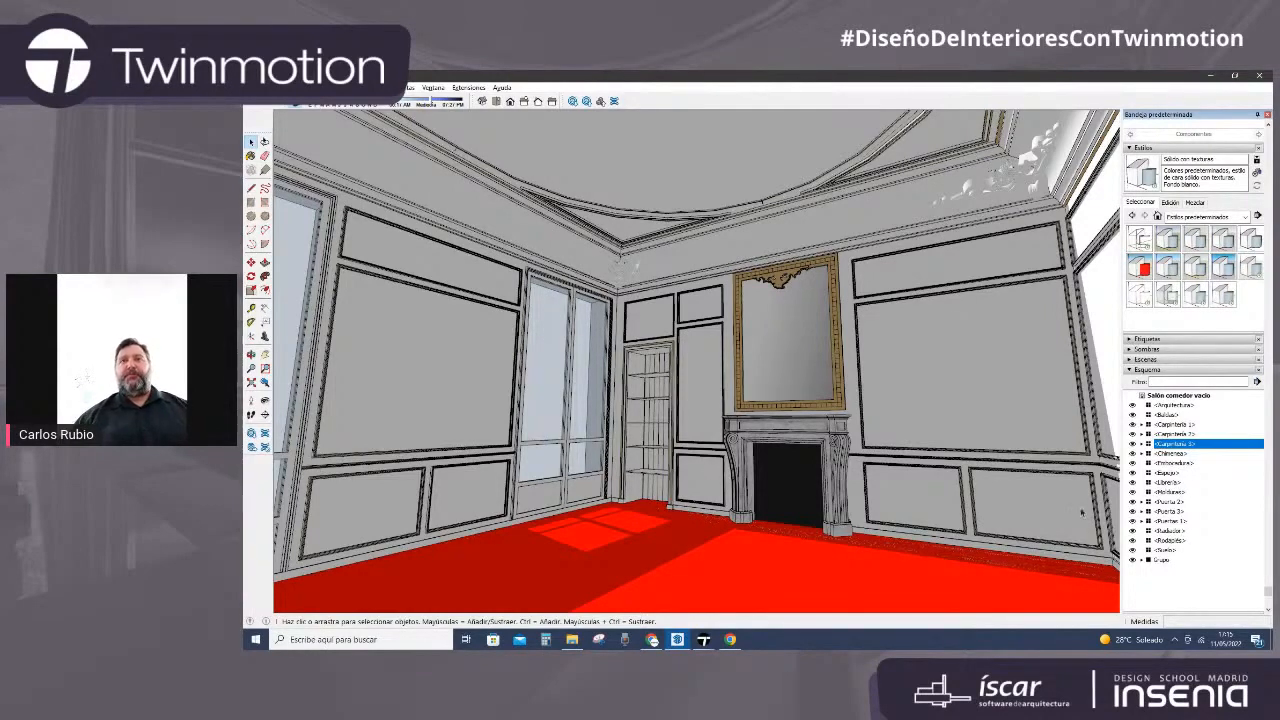
# Step: Select the Molduras component and inspect its mouldings along the fireplace wall, the side wall and the window wall
pyautogui.click(958, 472)
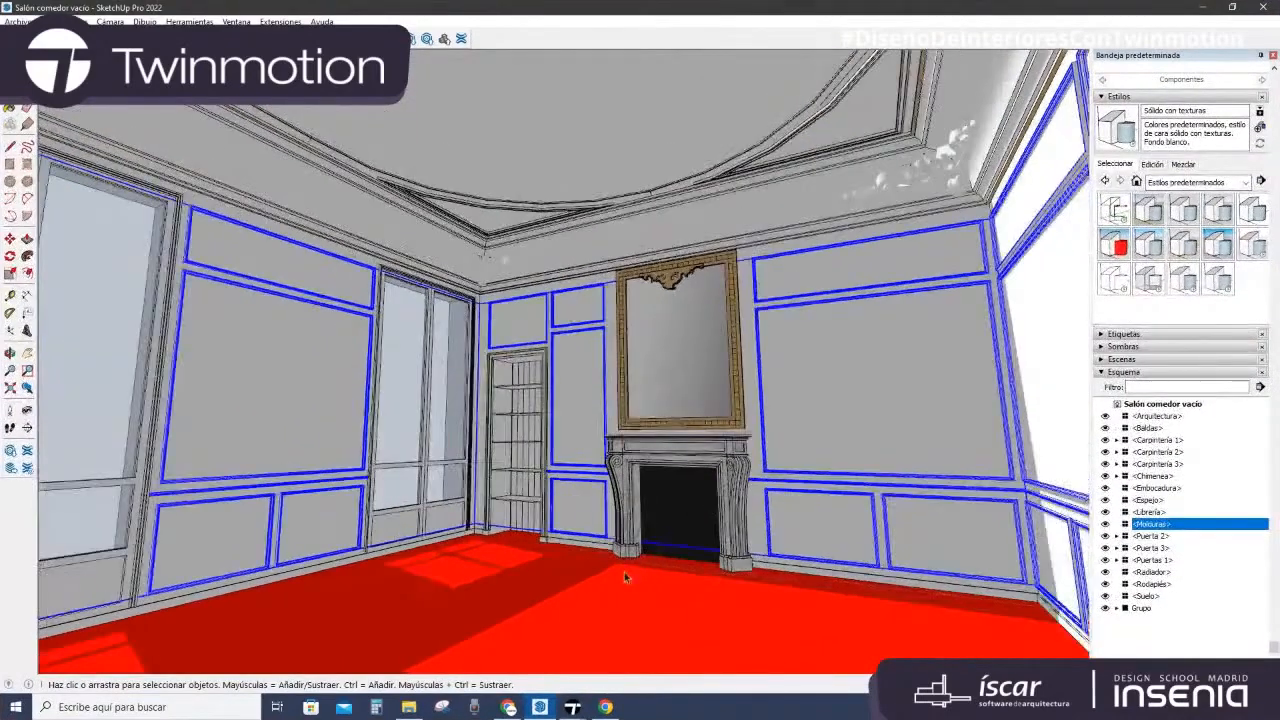
pyautogui.moveTo(624, 572)
pyautogui.mouseDown(button='middle')
pyautogui.moveTo(606, 577)
pyautogui.moveTo(621, 563)
pyautogui.moveTo(601, 550)
pyautogui.moveTo(843, 548)
pyautogui.mouseUp(button='middle')
pyautogui.middleClick(563, 571)
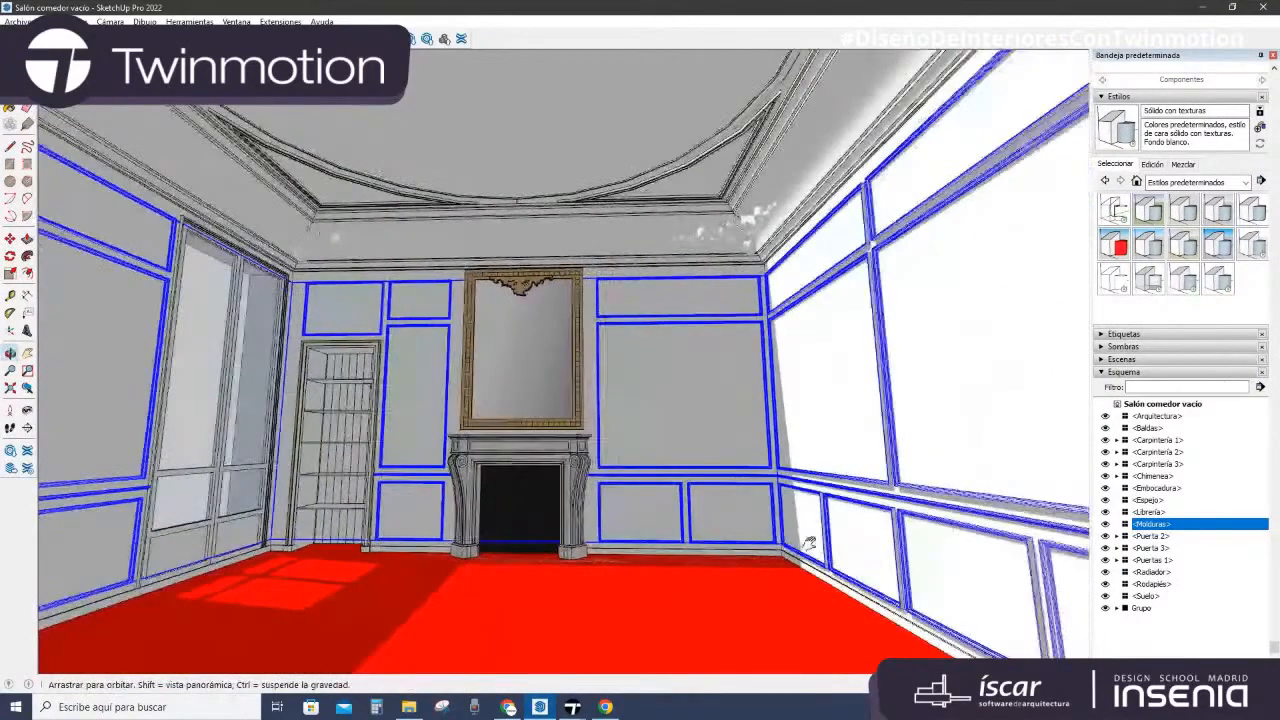
pyautogui.doubleClick(1166, 524)
pyautogui.press('Return')
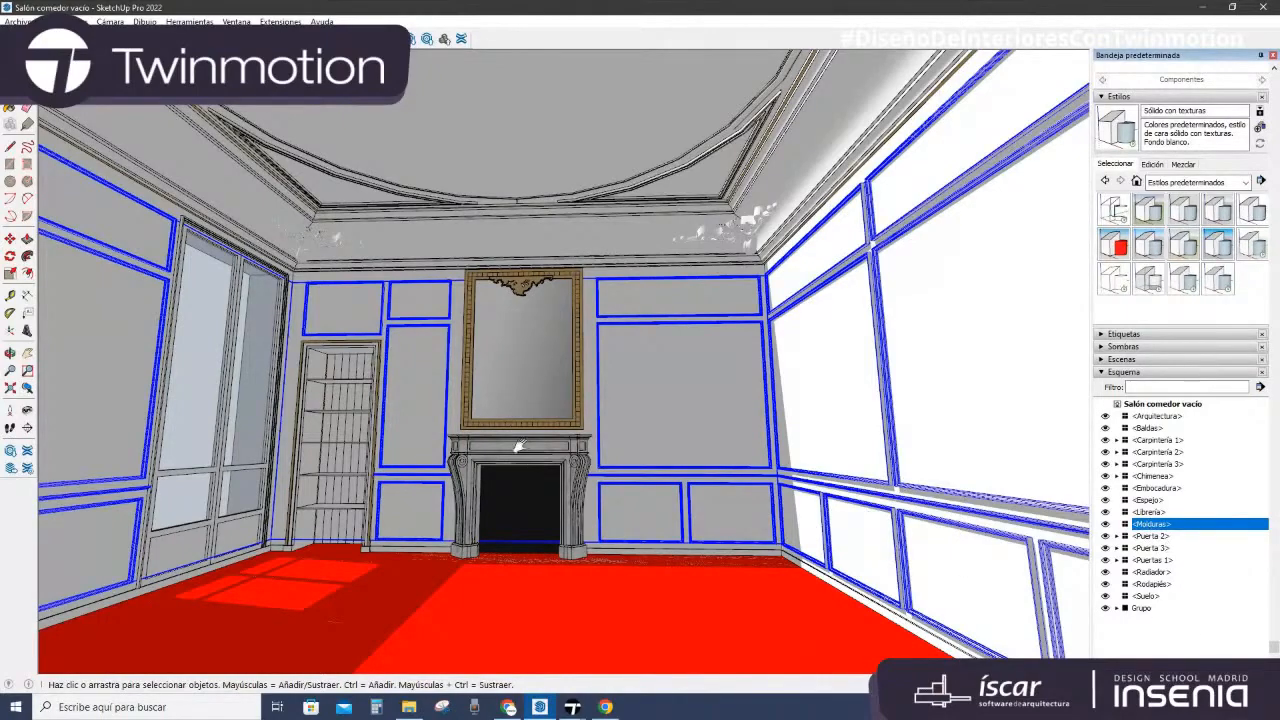
pyautogui.keyDown('shift'); pyautogui.moveTo(517, 446); pyautogui.dragTo(575, 449, button='middle'); pyautogui.keyUp('shift')
pyautogui.moveTo(761, 502); pyautogui.dragTo(674, 497, button='middle')
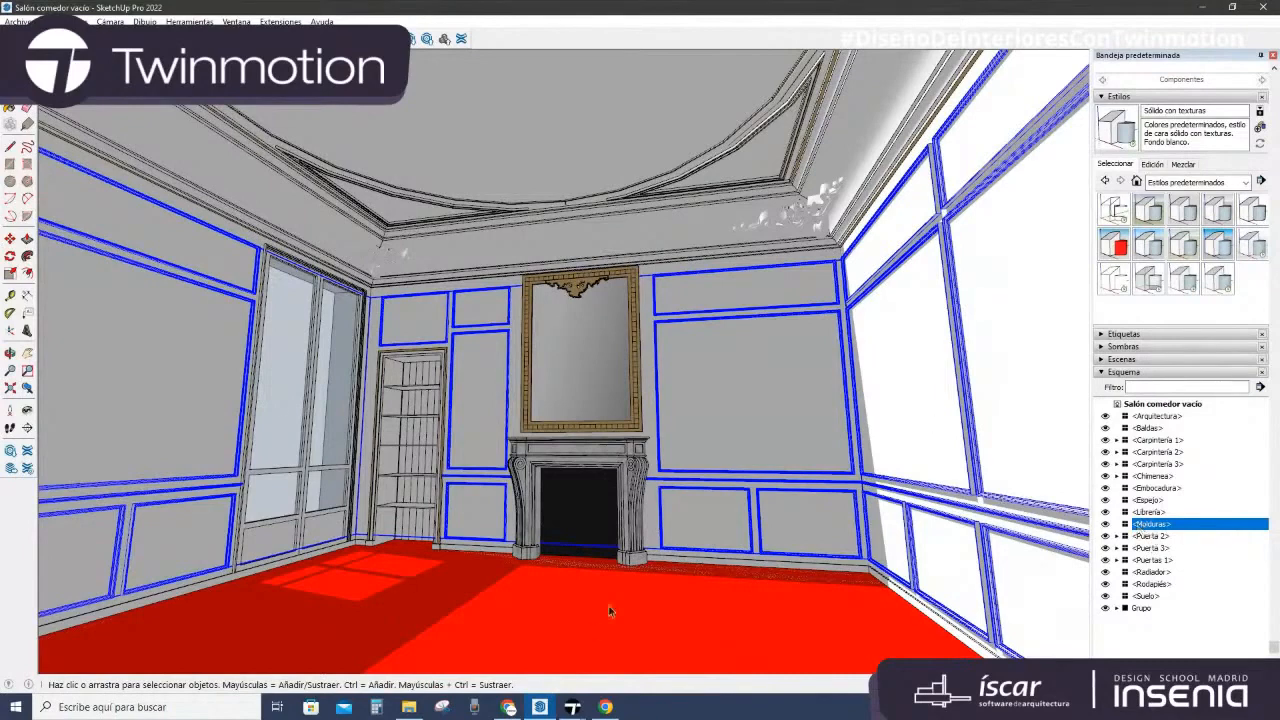
pyautogui.scroll(1, 676, 516)
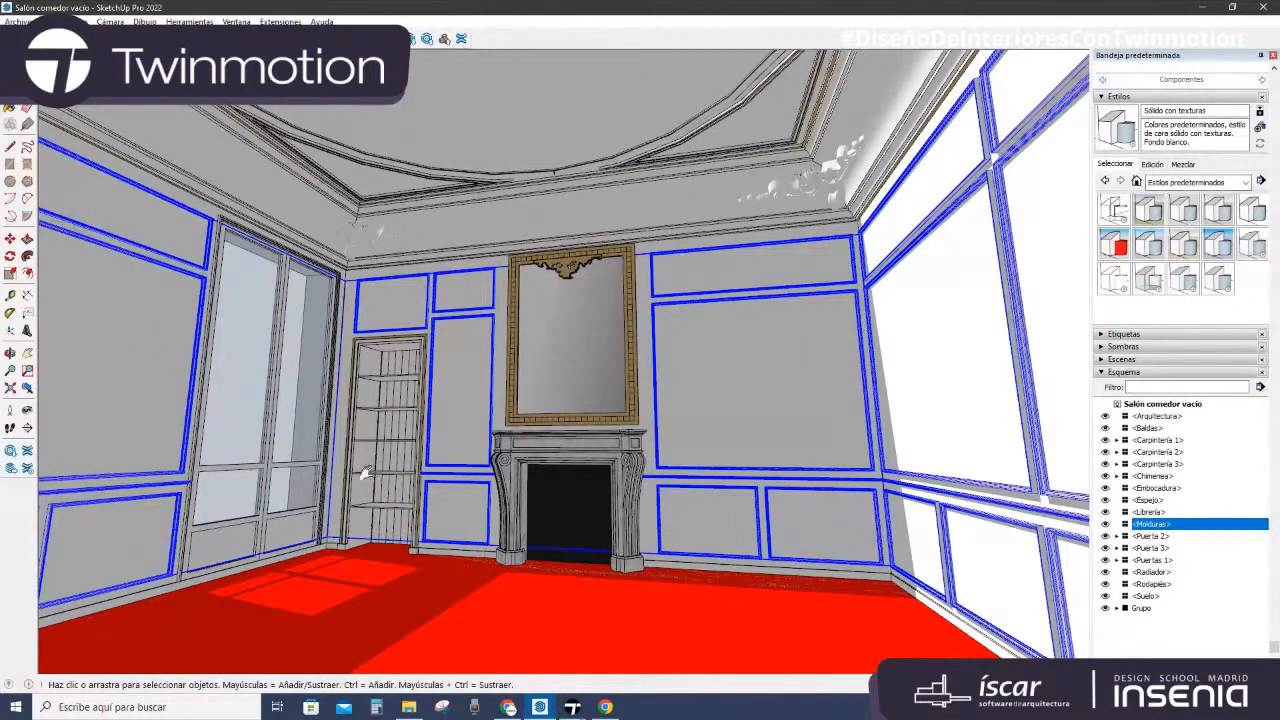
pyautogui.moveTo(366, 472); pyautogui.dragTo(430, 450, button='middle')
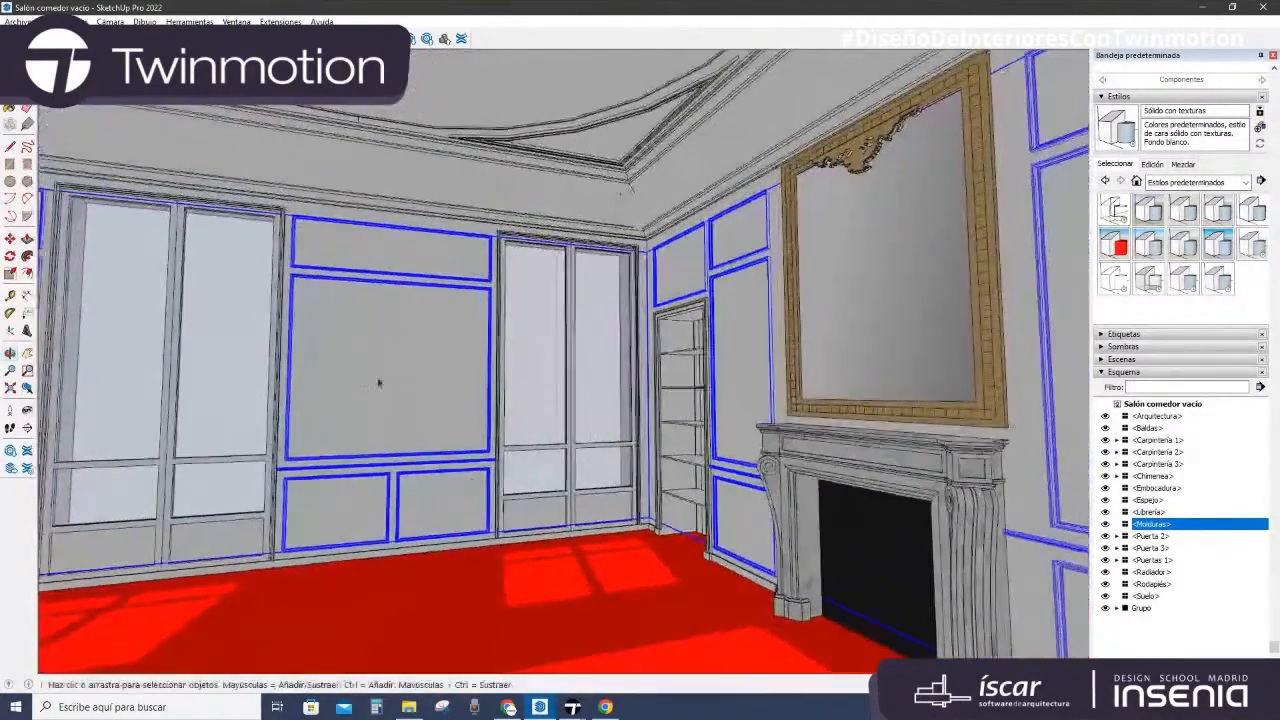
# Step: Hide the roof group that covers the building, working from outside the model
pyautogui.click(500, 382)
pyautogui.scroll(-2, 573, 398)
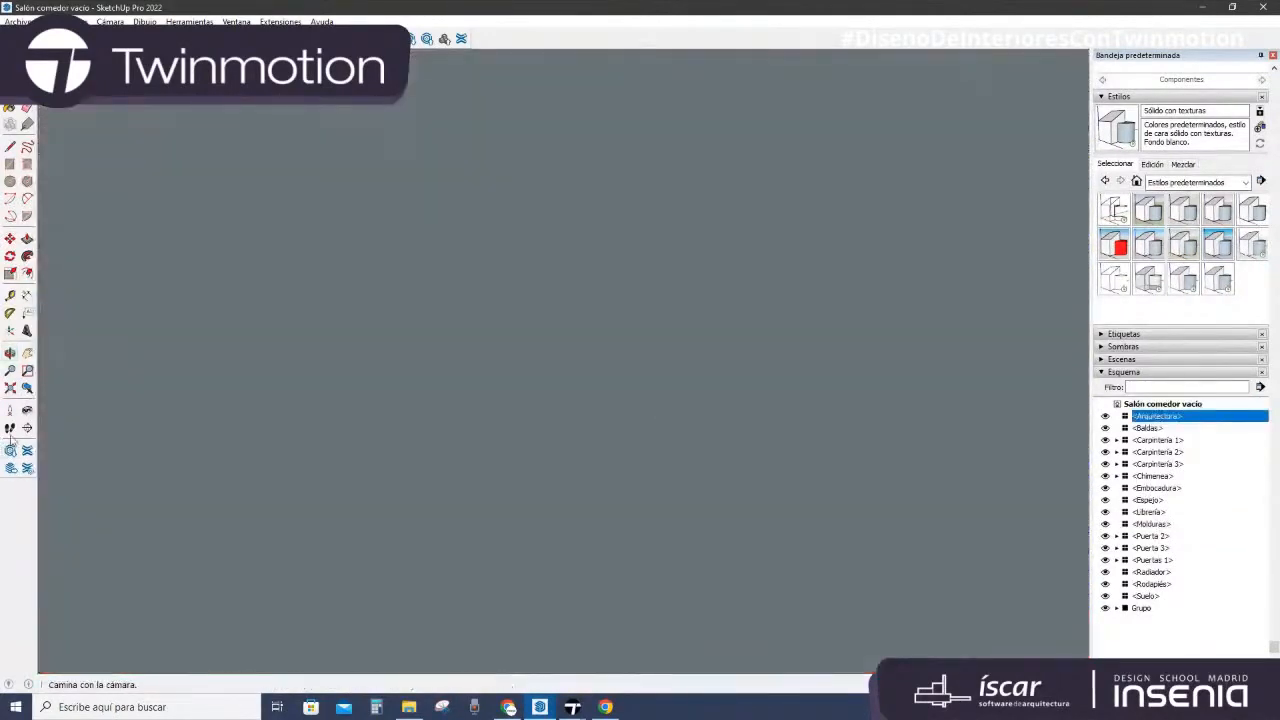
pyautogui.scroll(-3, 268, 457)
pyautogui.scroll(-2, 429, 460)
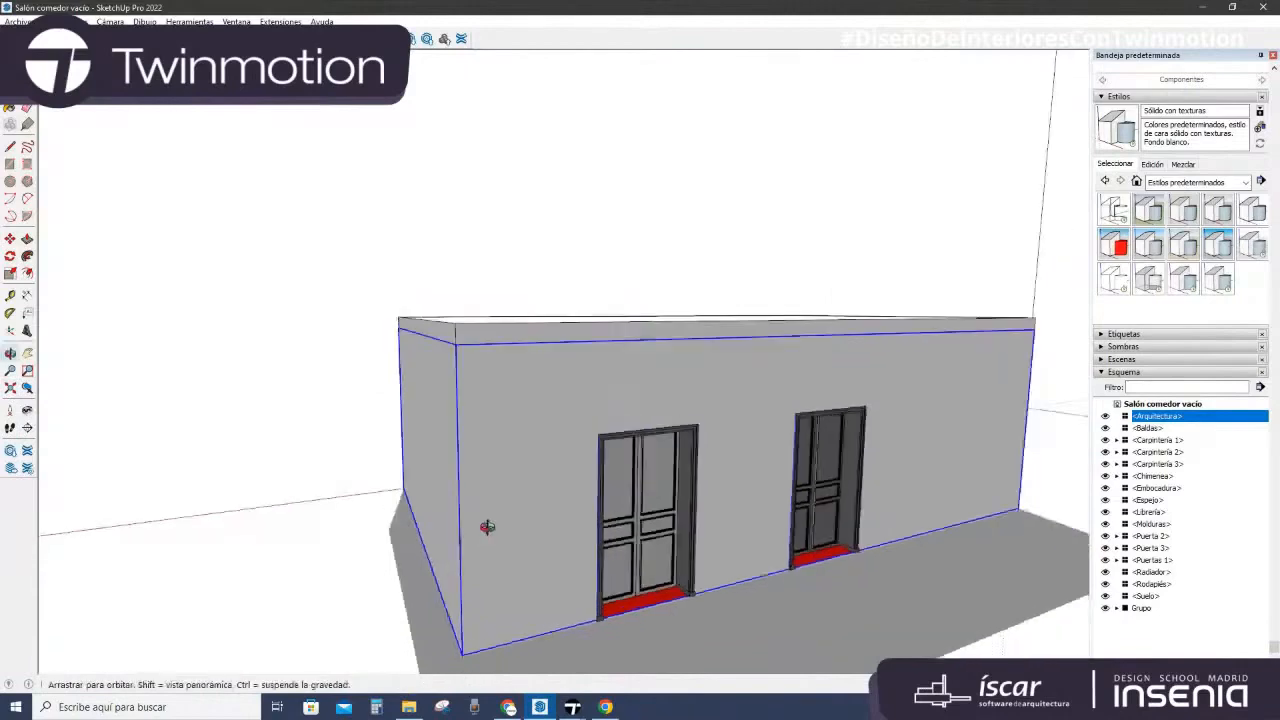
pyautogui.moveTo(486, 526); pyautogui.dragTo(1055, 503, button='middle')
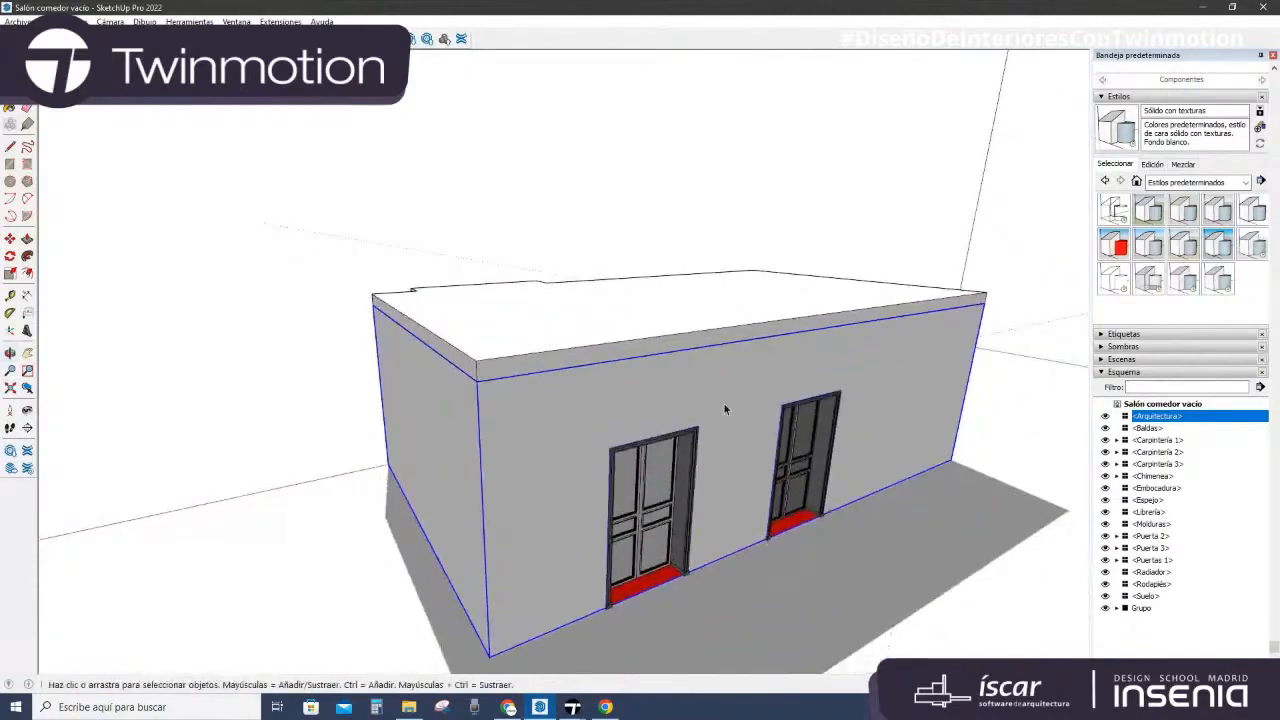
pyautogui.click(554, 329)
pyautogui.rightClick(554, 329)
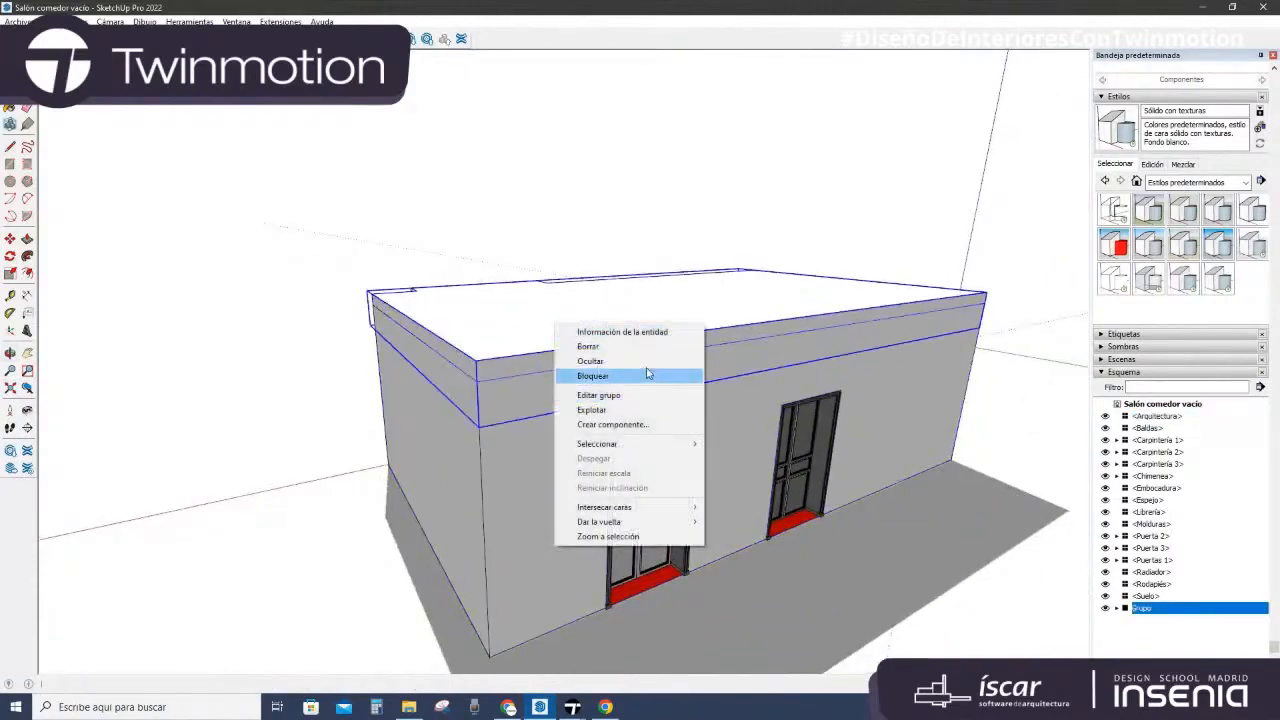
pyautogui.click(651, 371)
# Step: Try to move the Arquitectura component away from the floor and joinery, and undo the move
pyautogui.moveTo(668, 400); pyautogui.dragTo(632, 286, button='middle')
pyautogui.click(632, 284)
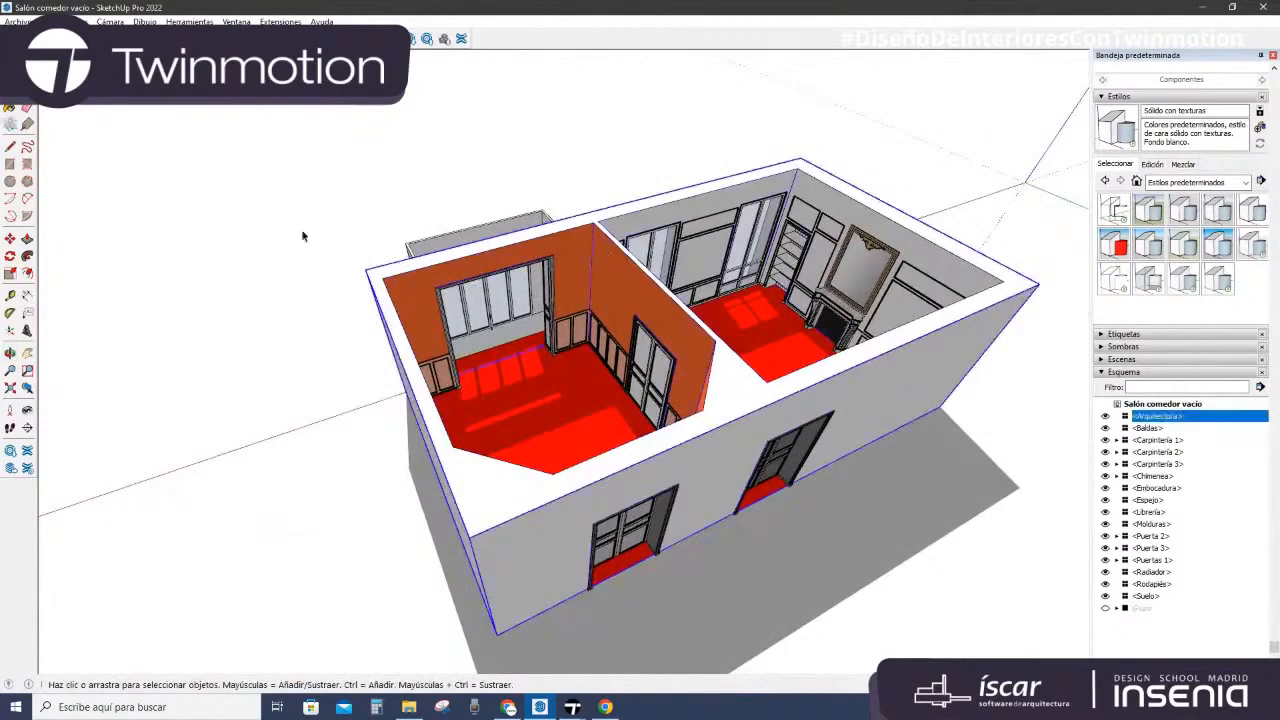
pyautogui.click(10, 239)
pyautogui.click(622, 276)
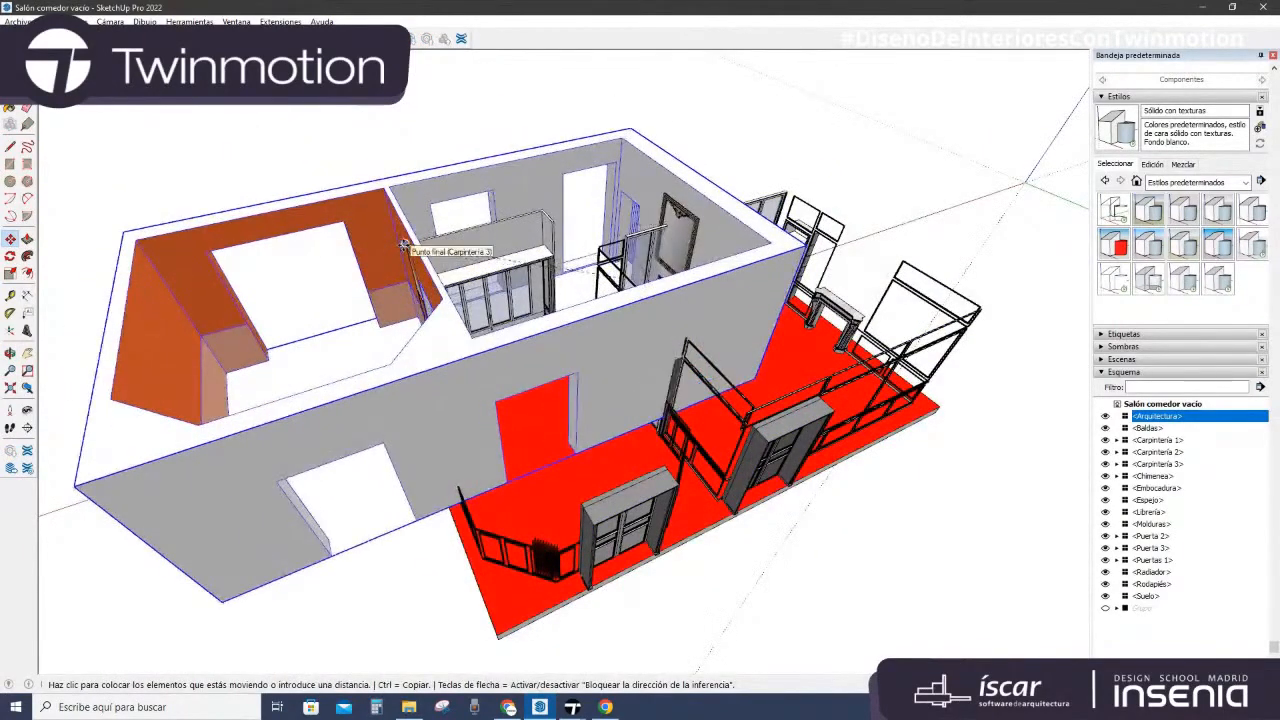
pyautogui.click(407, 247)
pyautogui.hotkey('ctrl', 'z')
pyautogui.click(9, 107)
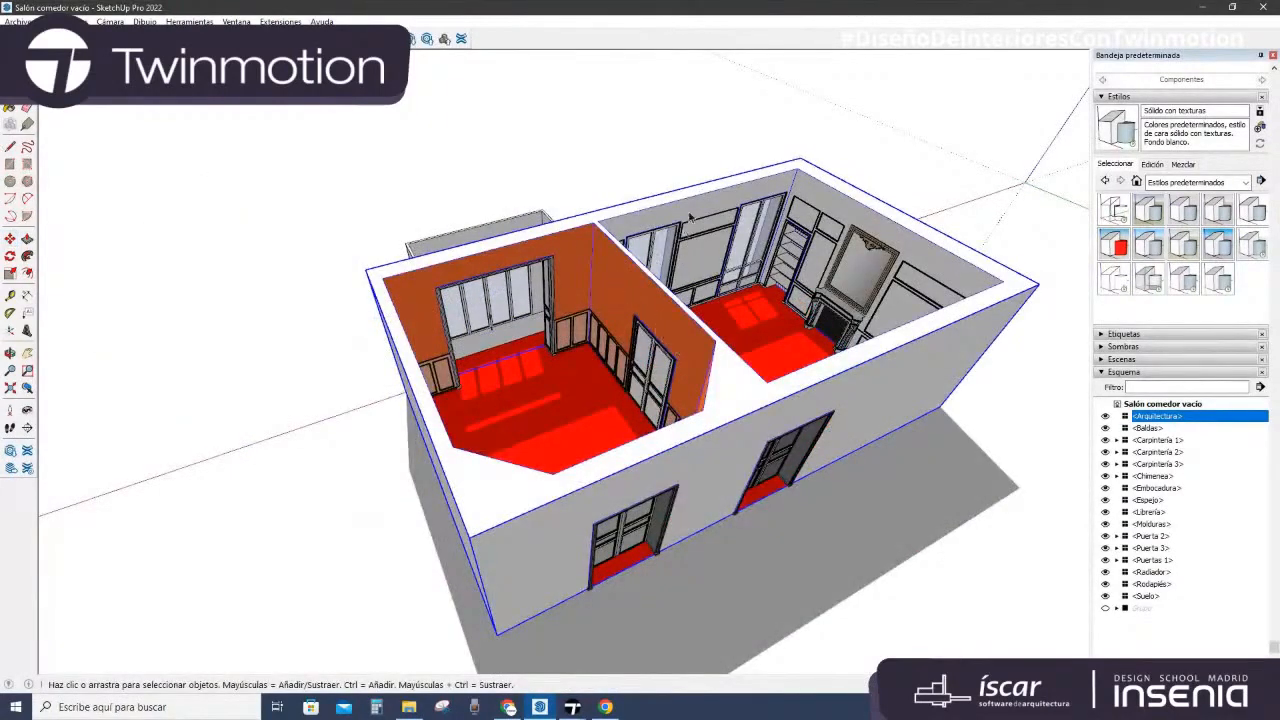
# Step: Open the Arquitectura component for editing at the orange room's partition wall
pyautogui.scroll(4, 703, 216)
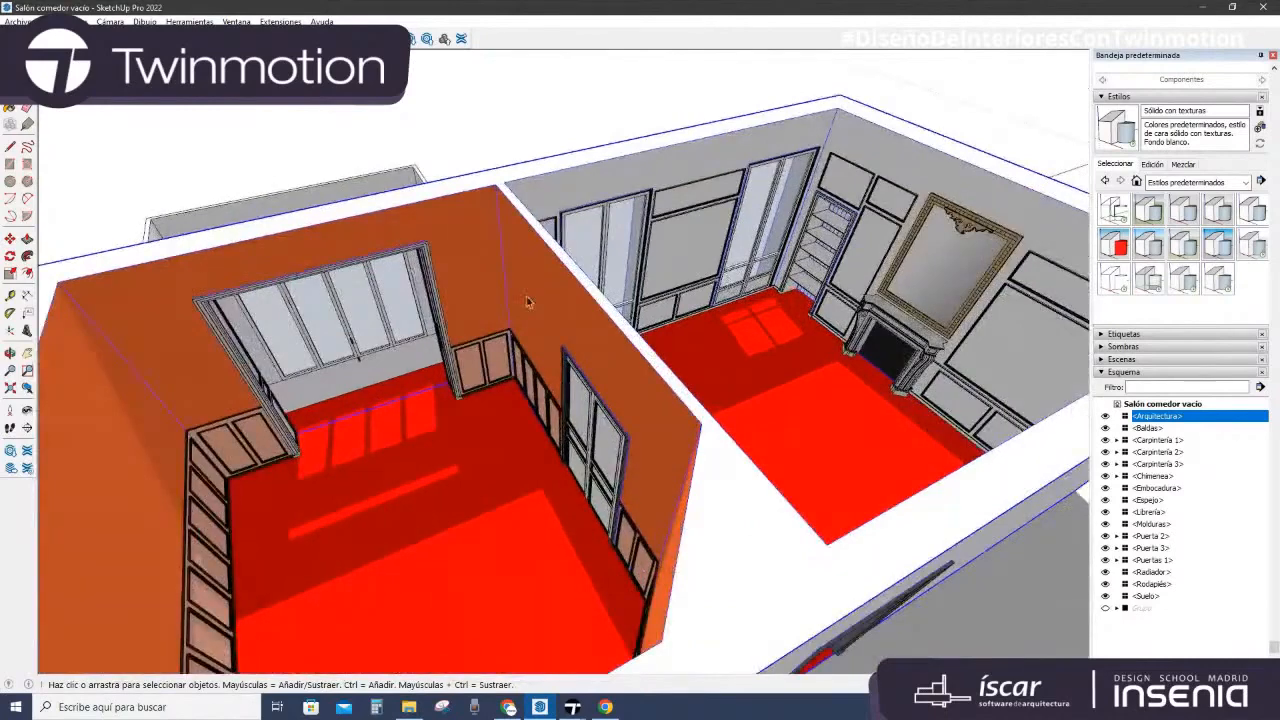
pyautogui.moveTo(615, 391); pyautogui.dragTo(550, 322, button='middle')
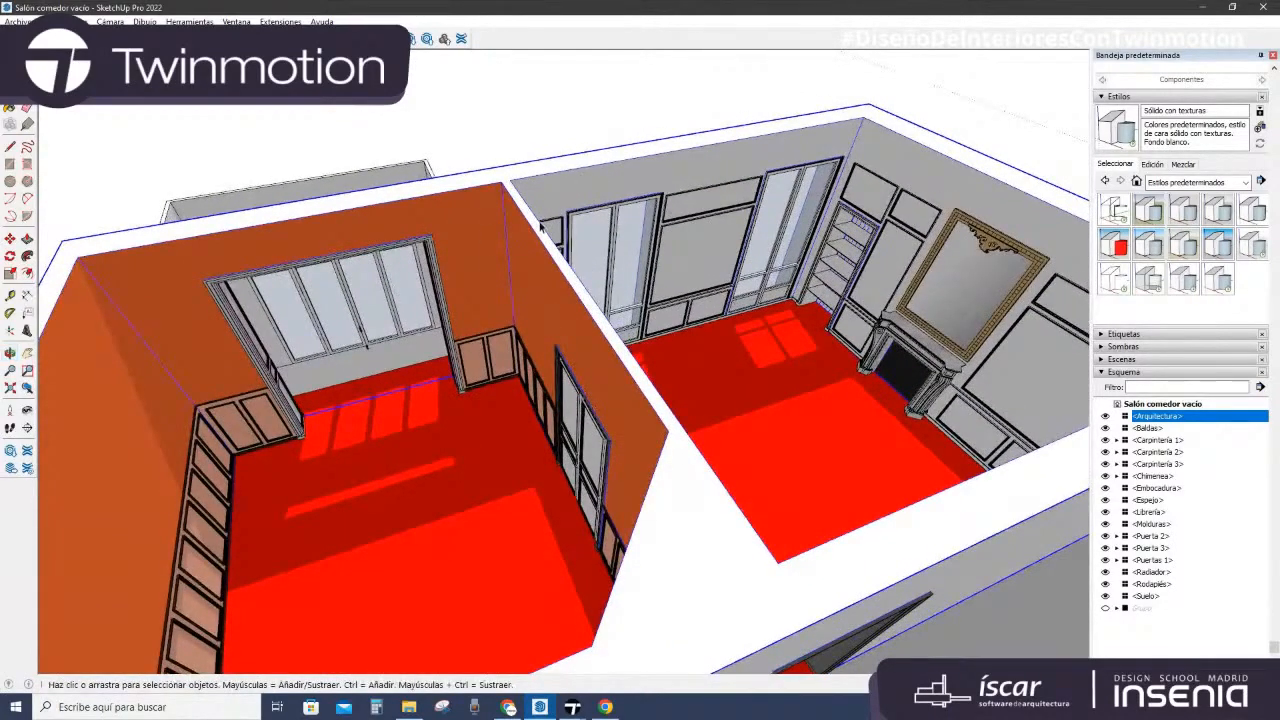
pyautogui.moveTo(544, 322); pyautogui.dragTo(574, 311)
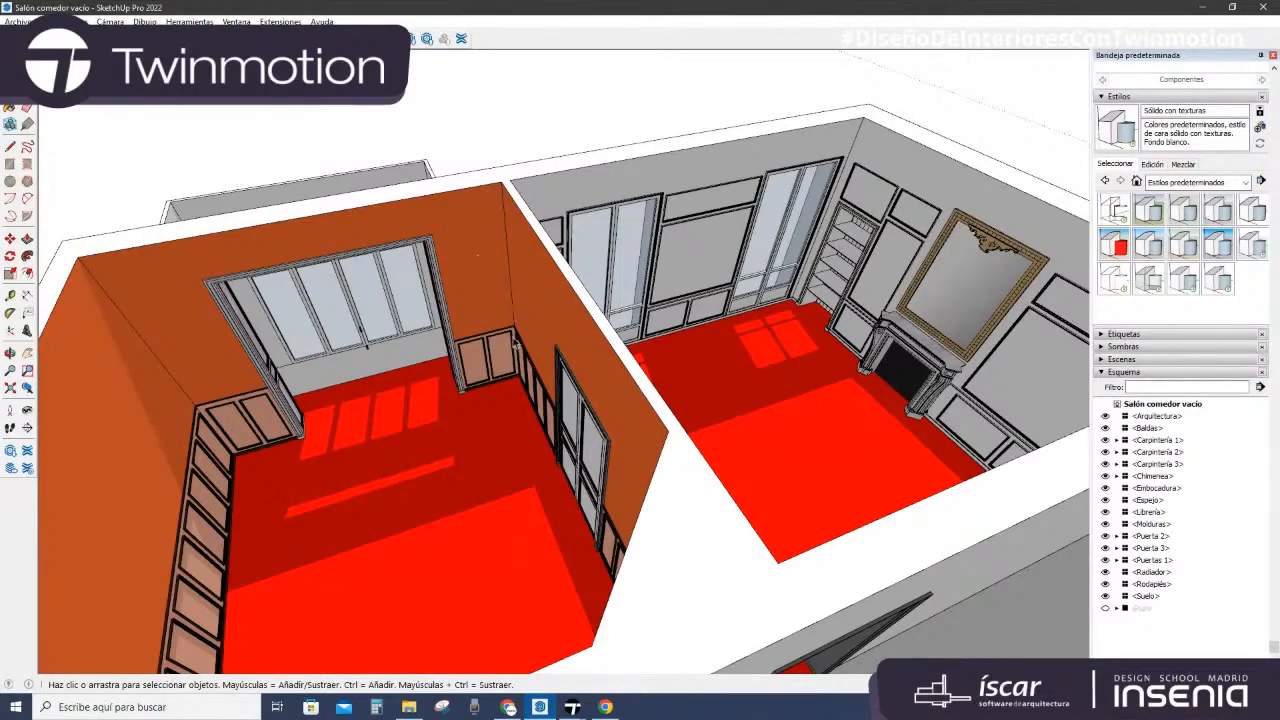
pyautogui.moveTo(532, 315); pyautogui.dragTo(732, 335, button='middle')
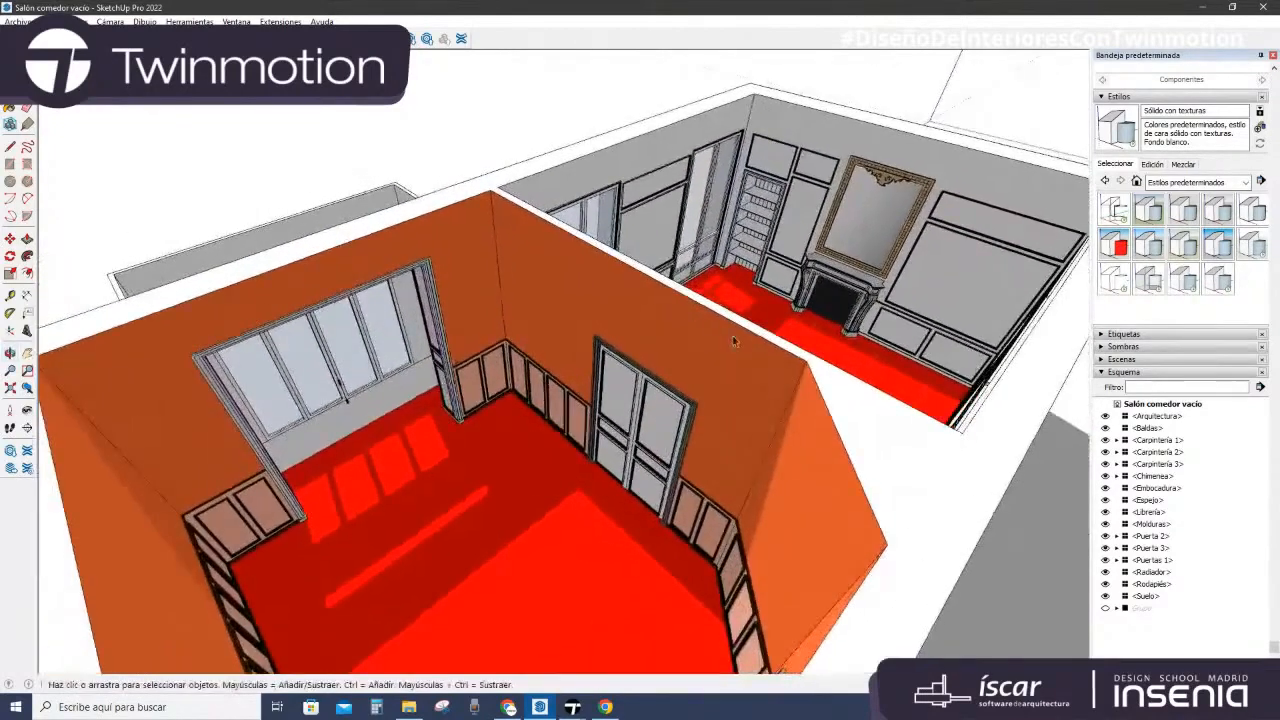
pyautogui.doubleClick(718, 418)
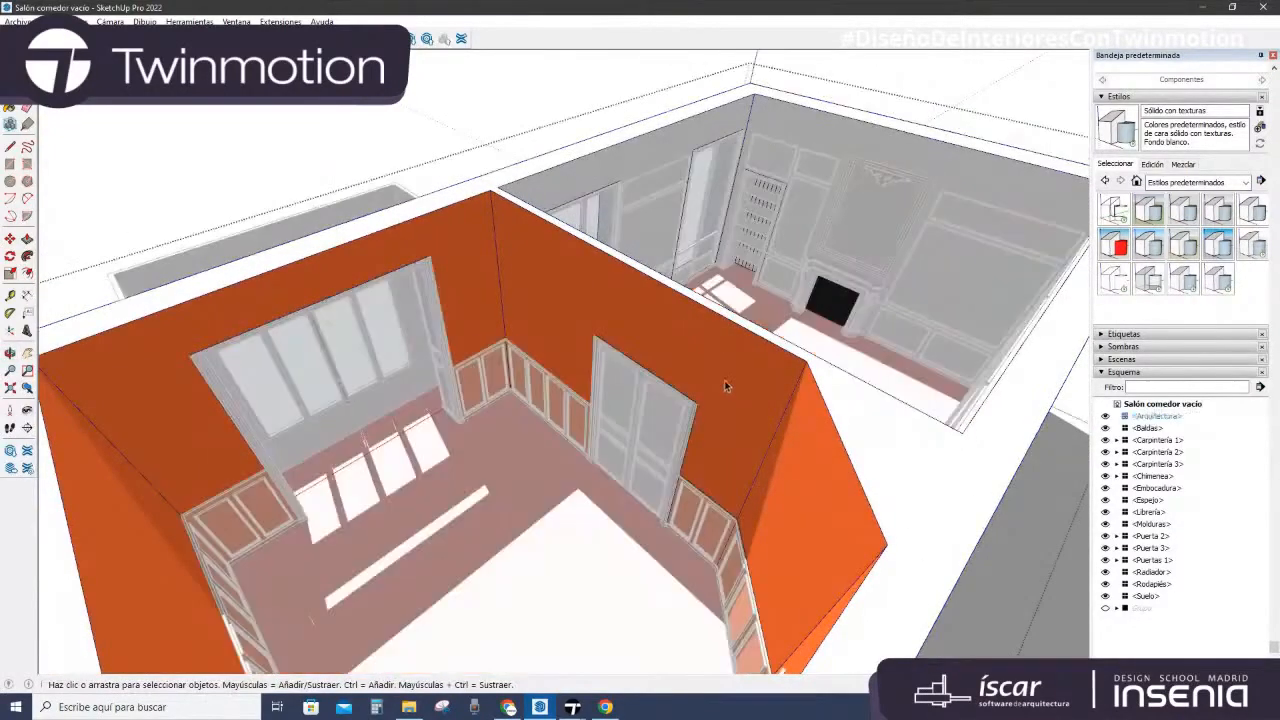
# Step: Paint the orange room's partition wall dark golden brown from the Colores collection, and leave the Arquitectura component
pyautogui.press('b')
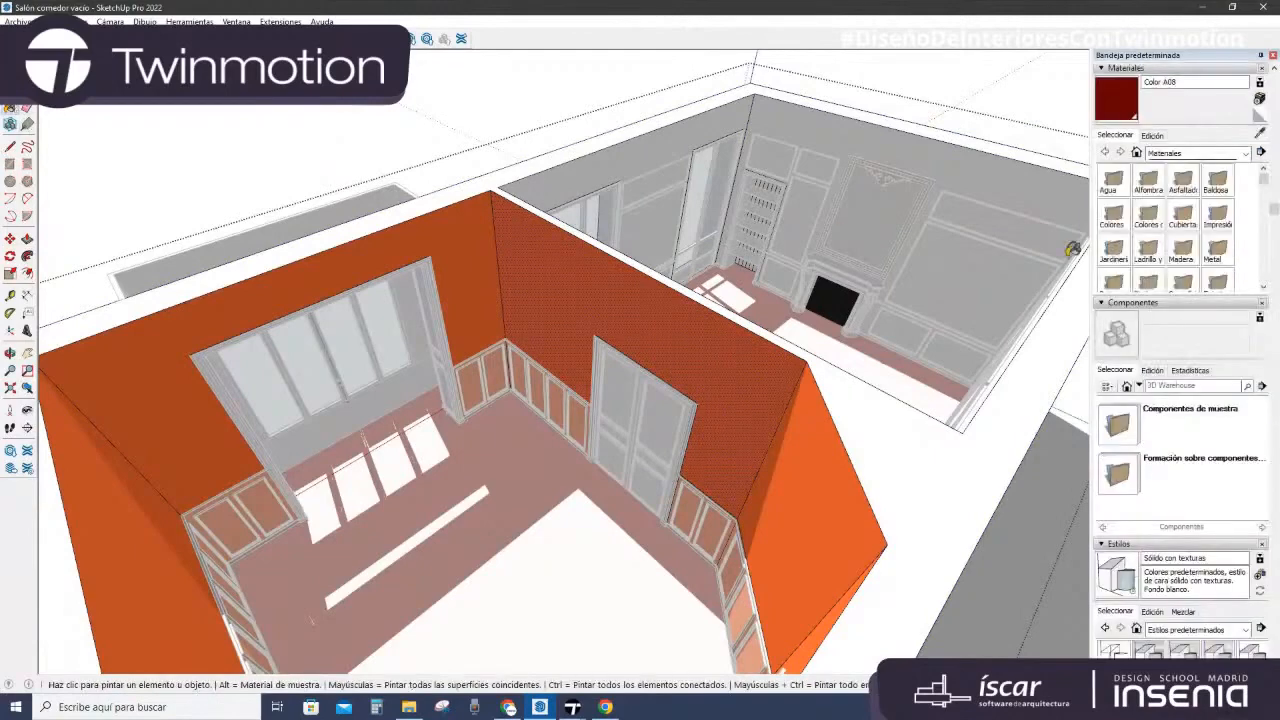
pyautogui.click(1150, 138)
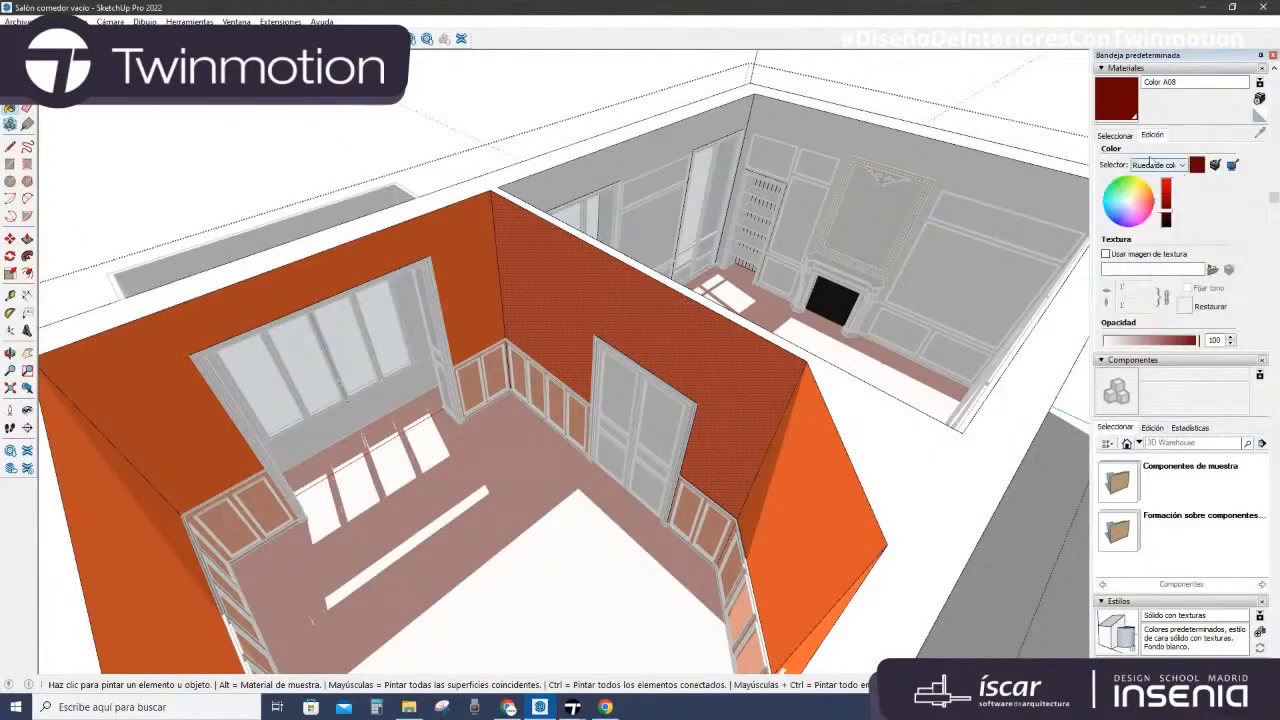
pyautogui.click(1116, 136)
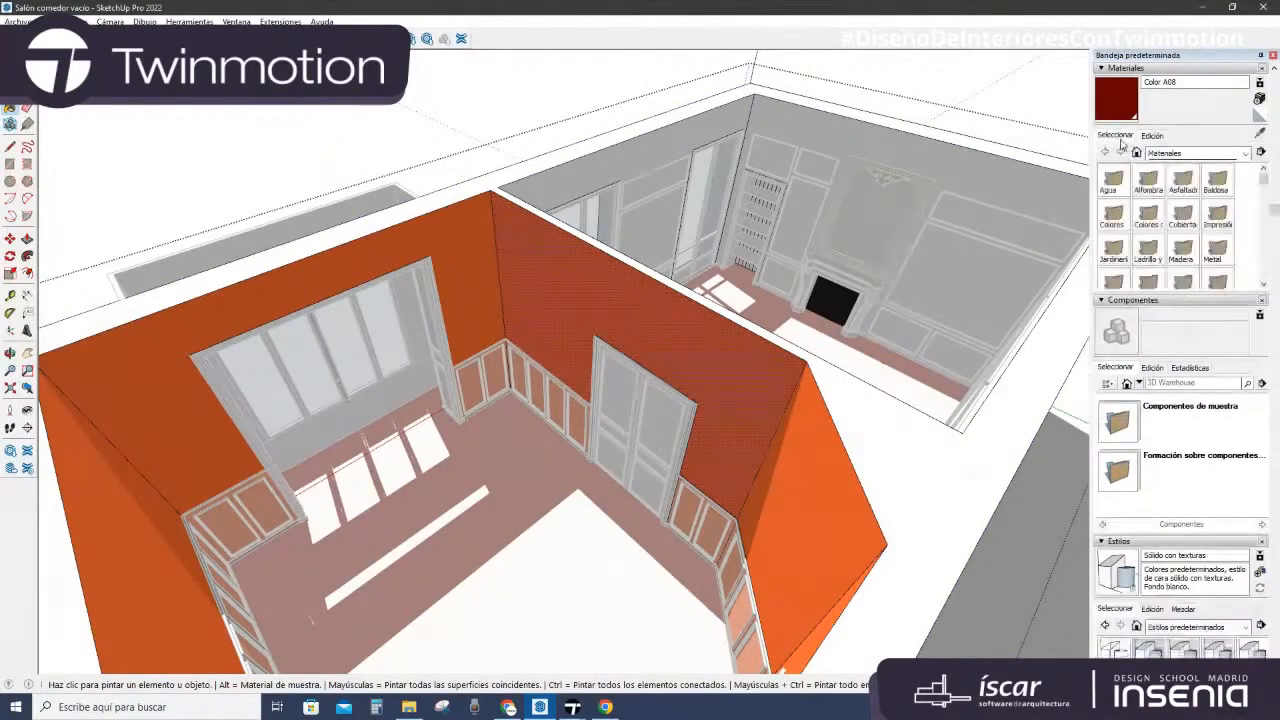
pyautogui.click(1195, 153)
pyautogui.click(1172, 221)
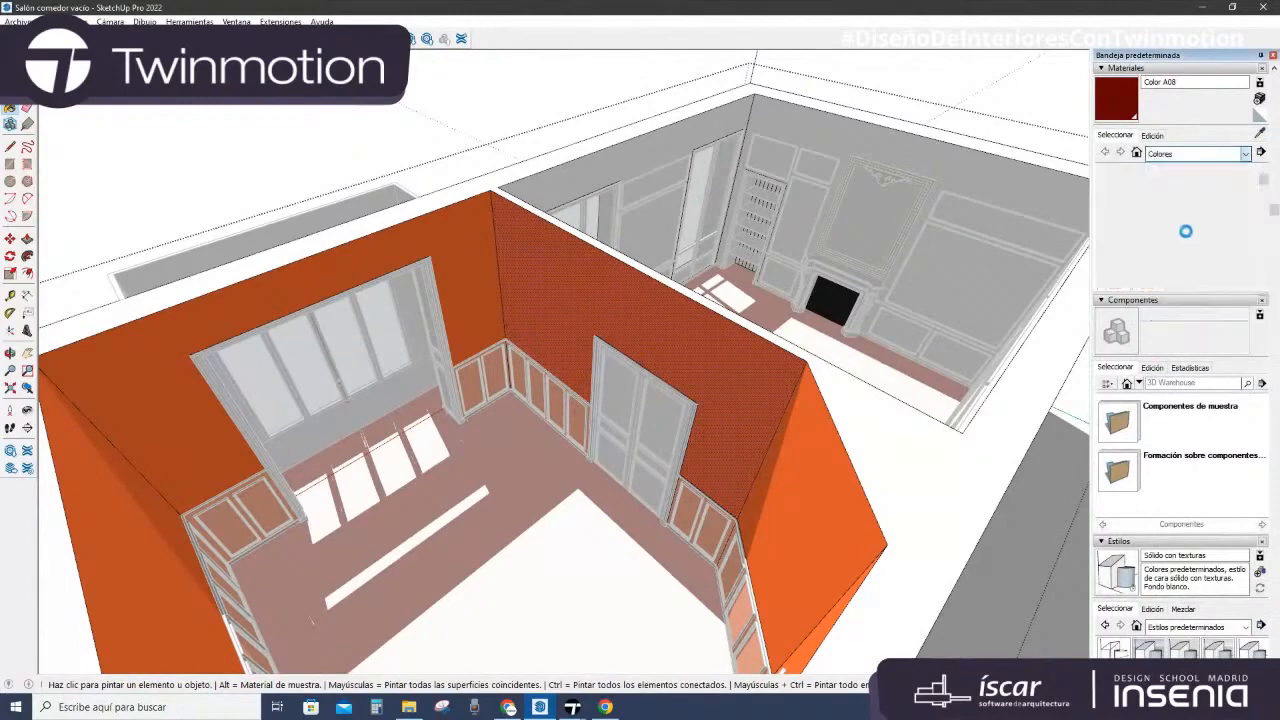
pyautogui.scroll(-4, 1186, 215)
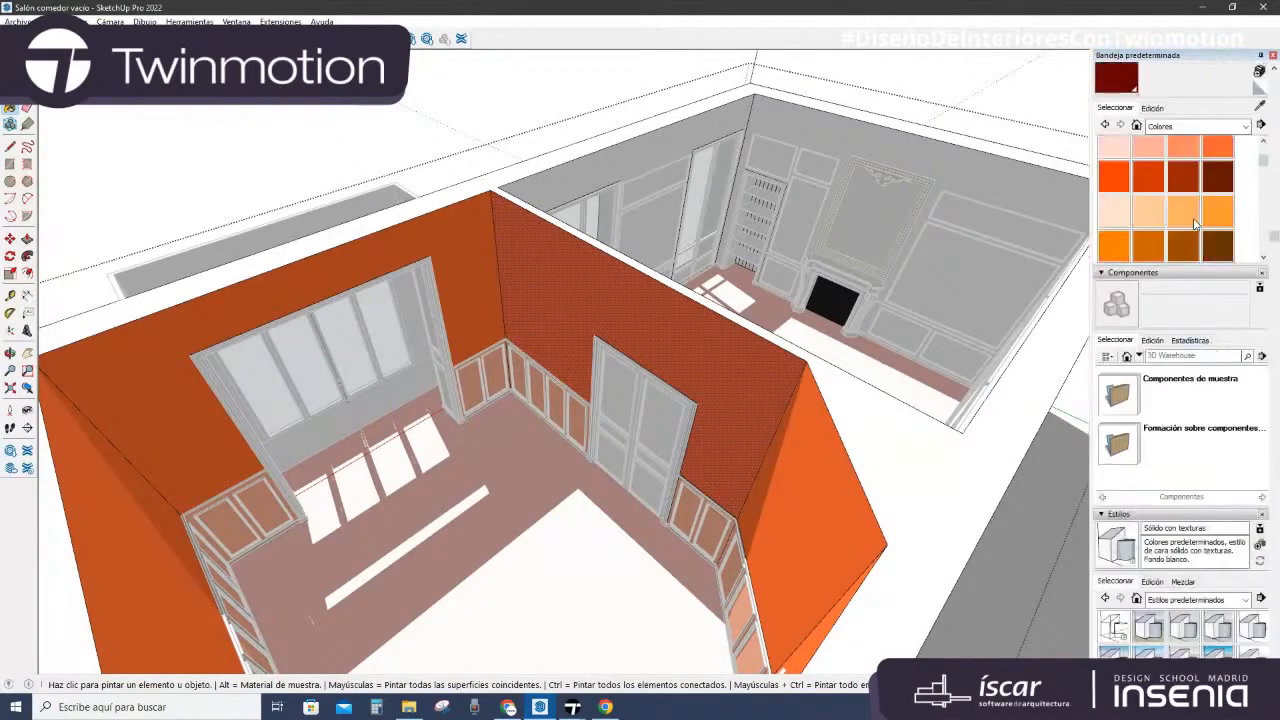
pyautogui.click(1183, 235)
pyautogui.click(546, 289)
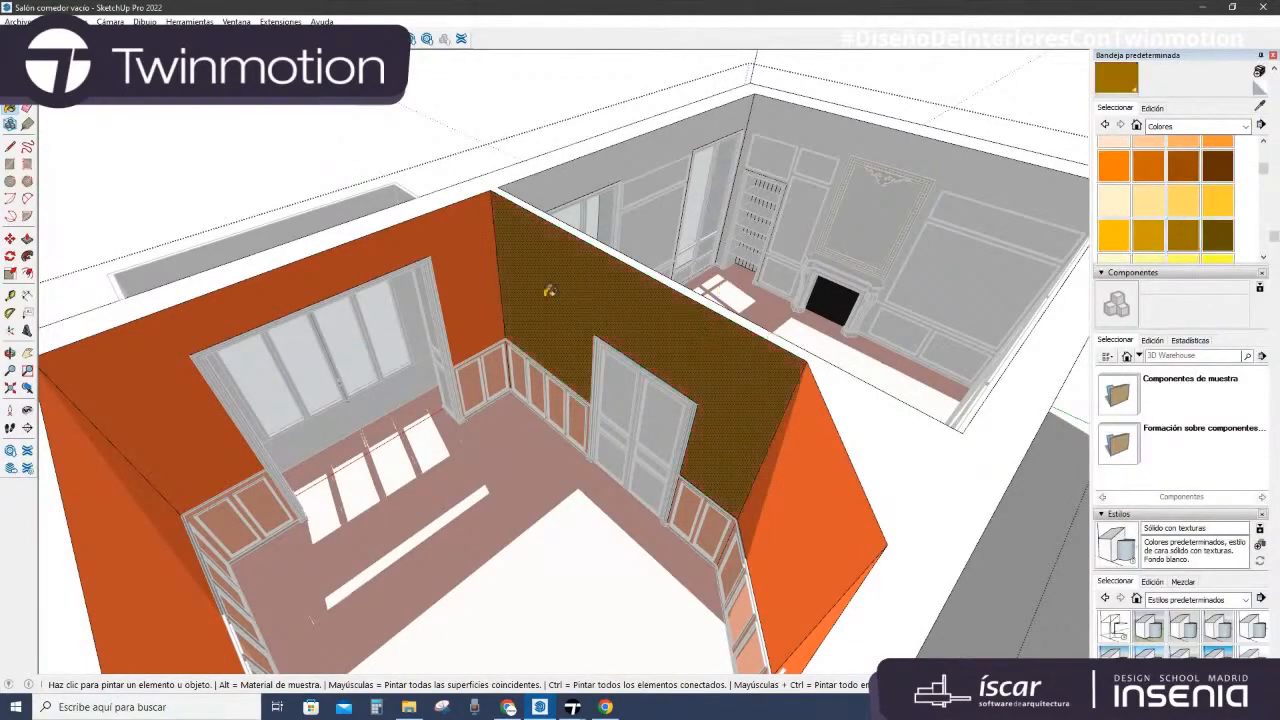
pyautogui.press('space')
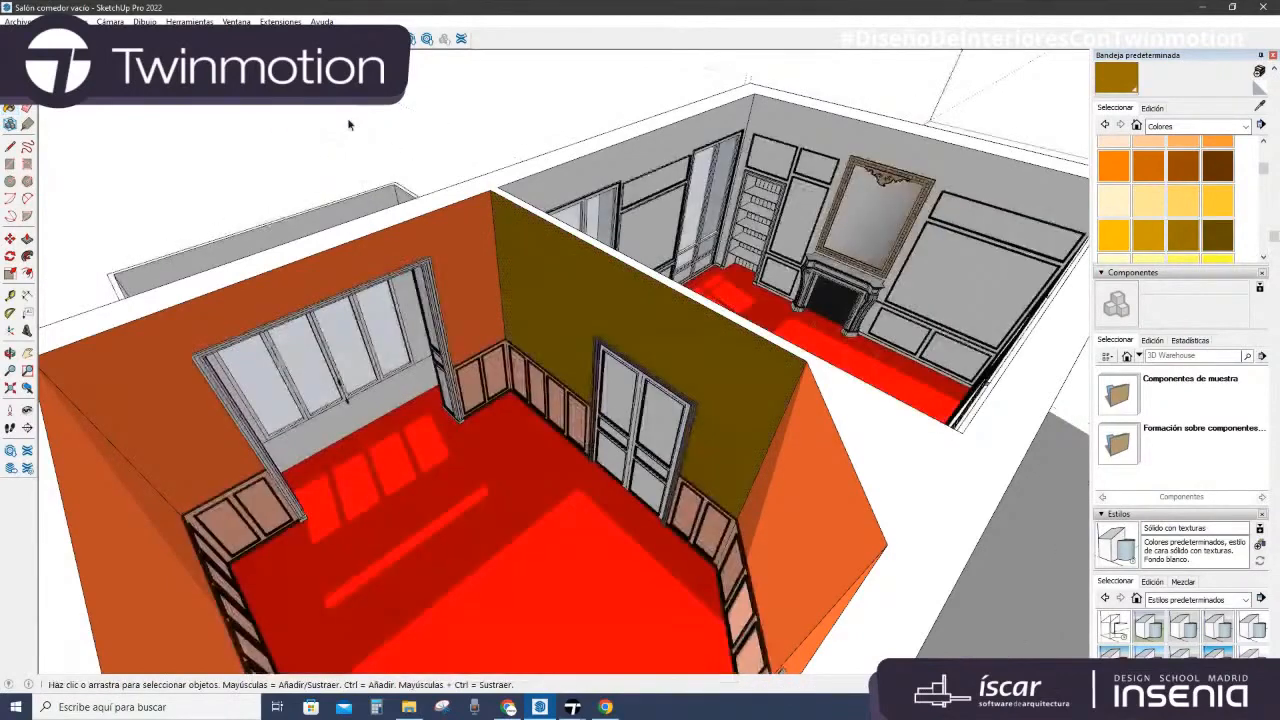
# Step: Select the Arquitectura component, clear the selection, and inspect the building's walls from the opposite side
pyautogui.moveTo(648, 372); pyautogui.dragTo(709, 457, button='middle')
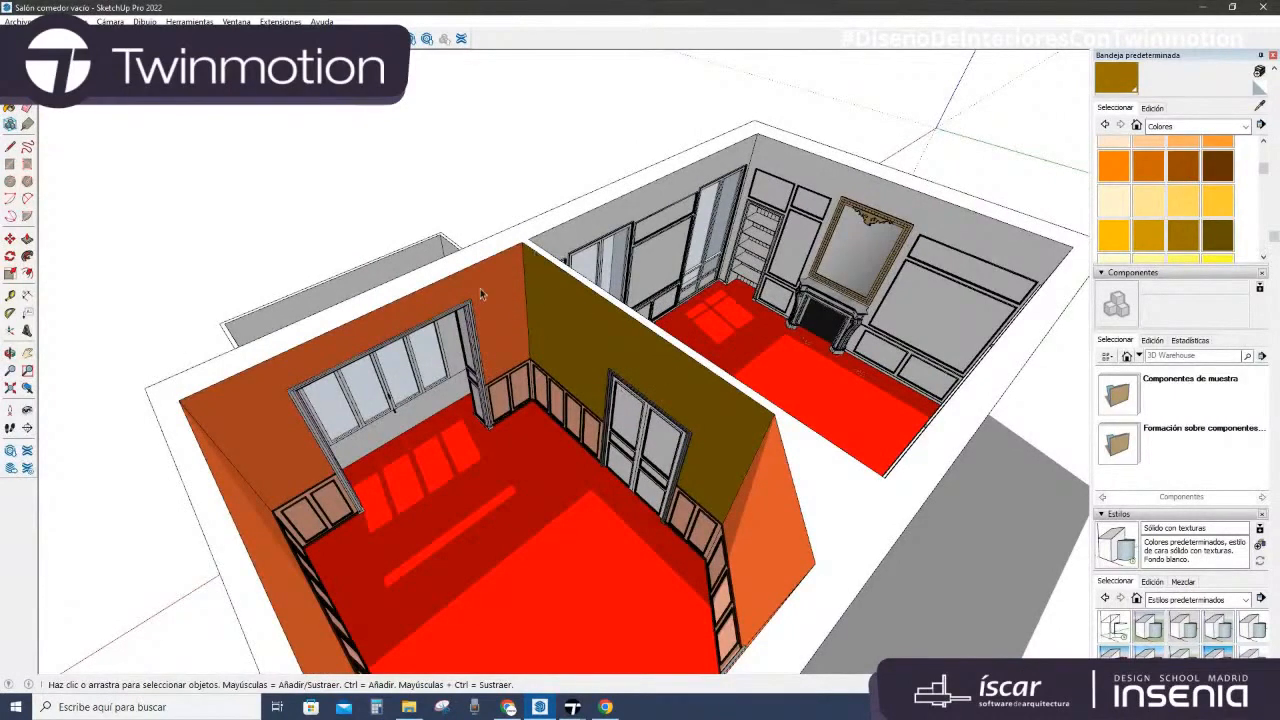
pyautogui.click(735, 421)
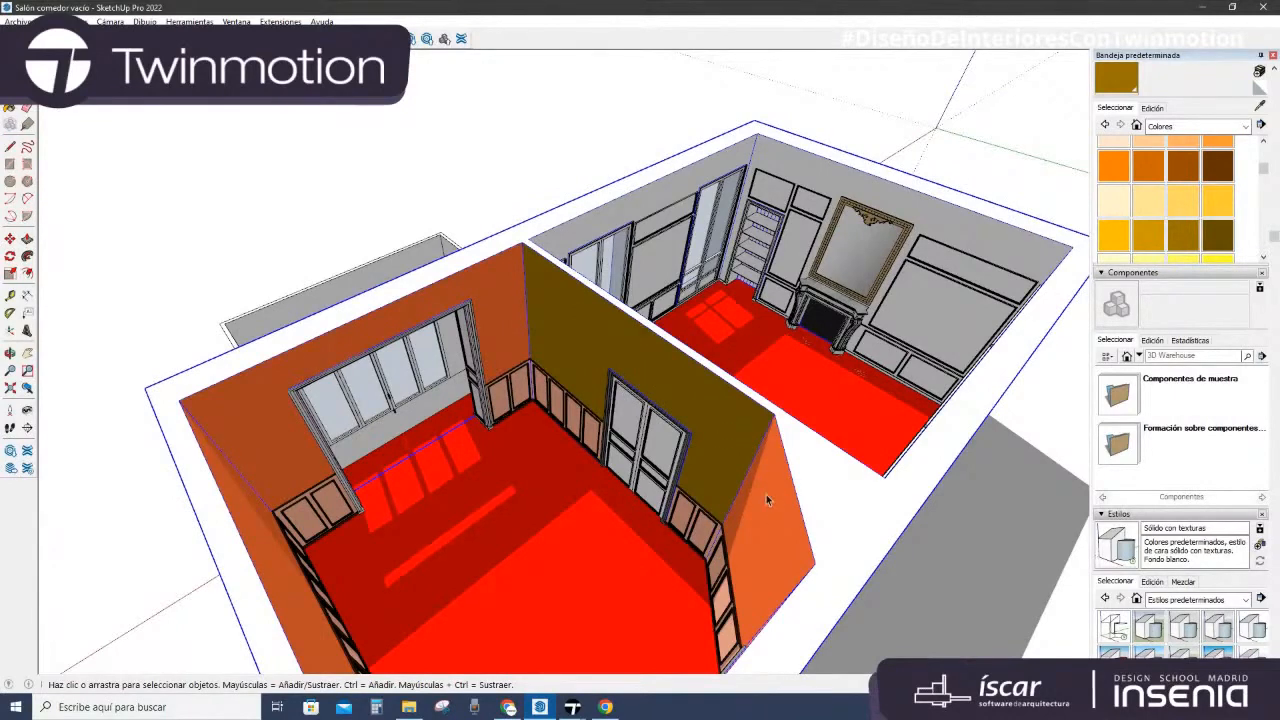
pyautogui.click(464, 164)
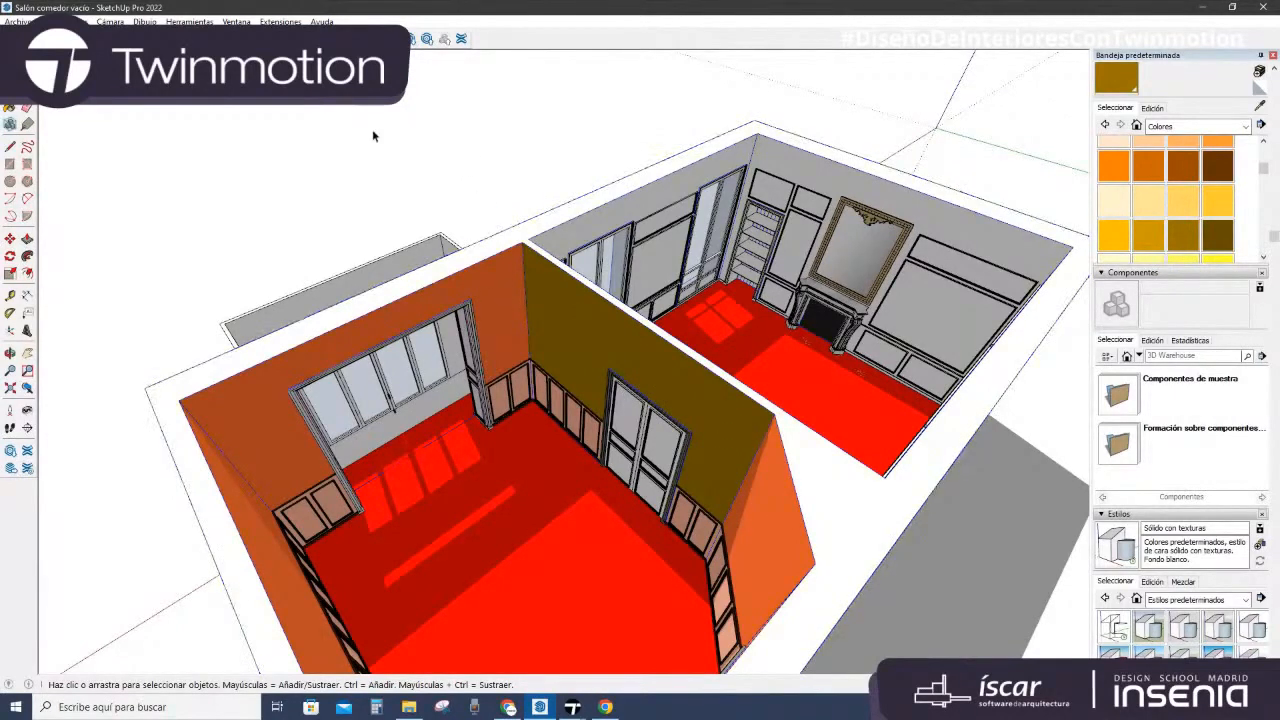
pyautogui.moveTo(372, 136)
pyautogui.mouseDown(button='middle')
pyautogui.moveTo(389, 163)
pyautogui.moveTo(437, 426)
pyautogui.moveTo(481, 416)
pyautogui.mouseUp(button='middle')
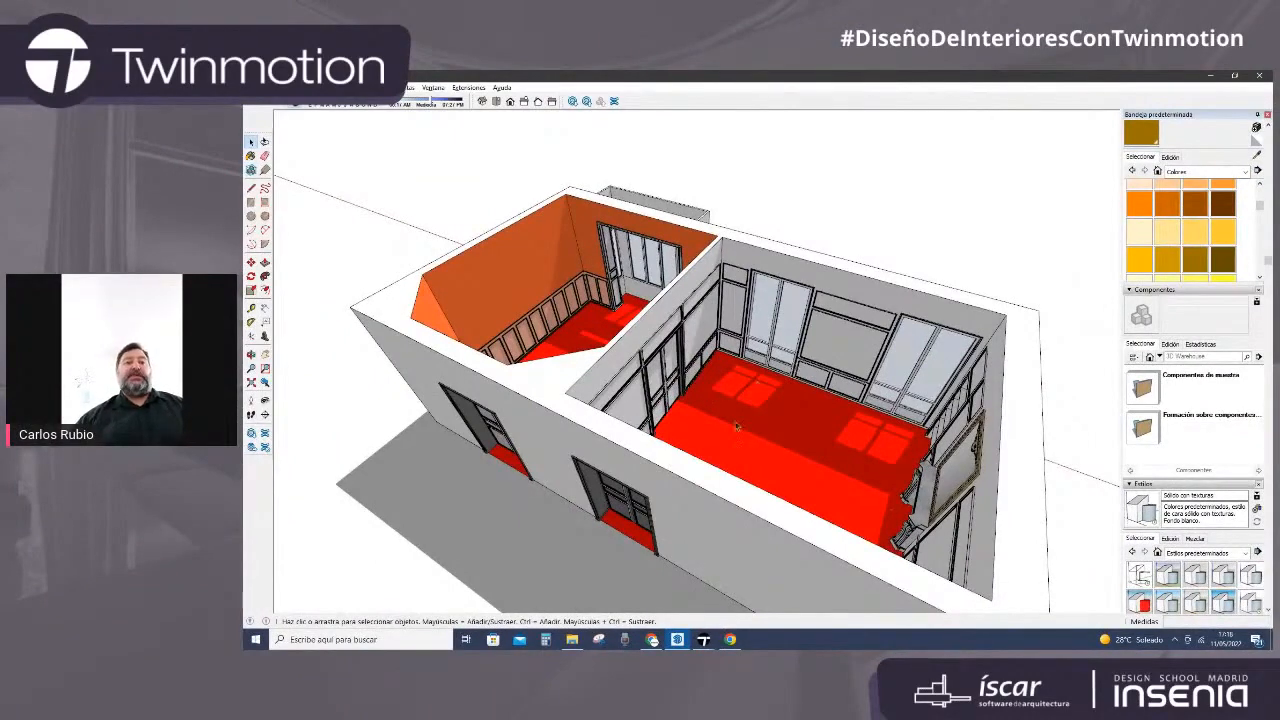
# Step: Switch to the empty Twinmotion project and choose the SketchUp file Salón comedor vacío for a geometry import
pyautogui.click(703, 639)
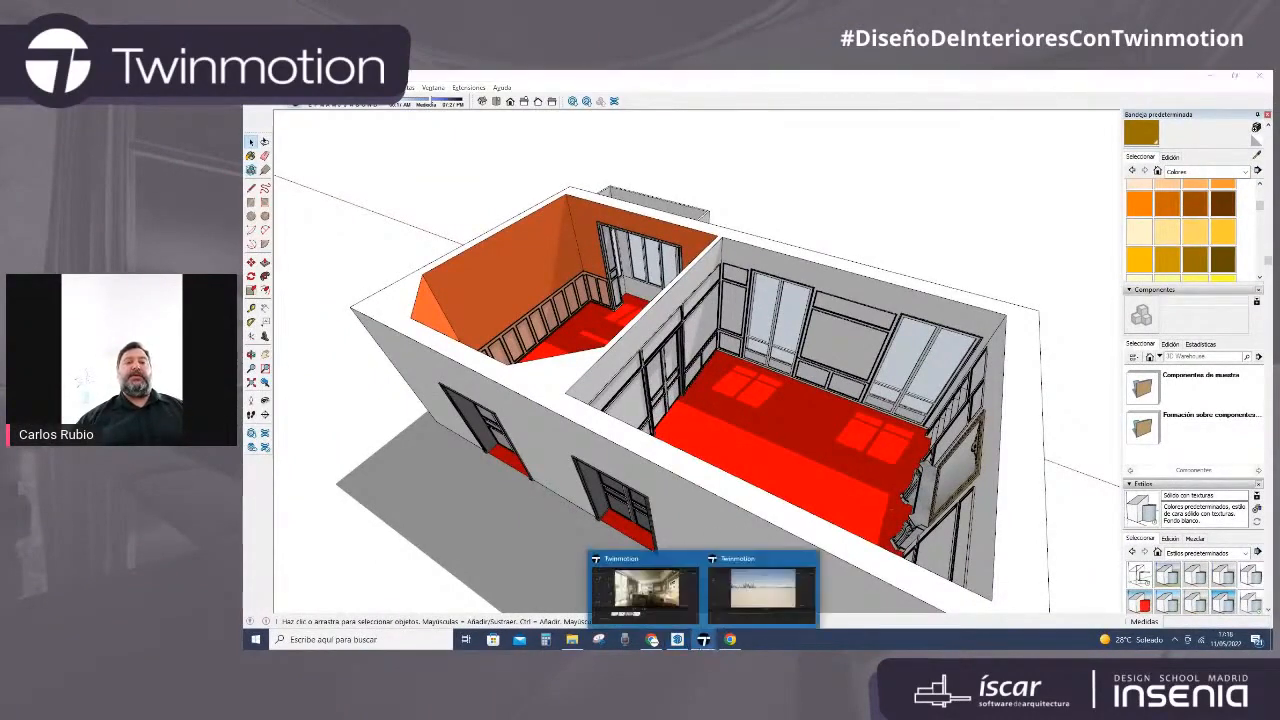
pyautogui.click(761, 590)
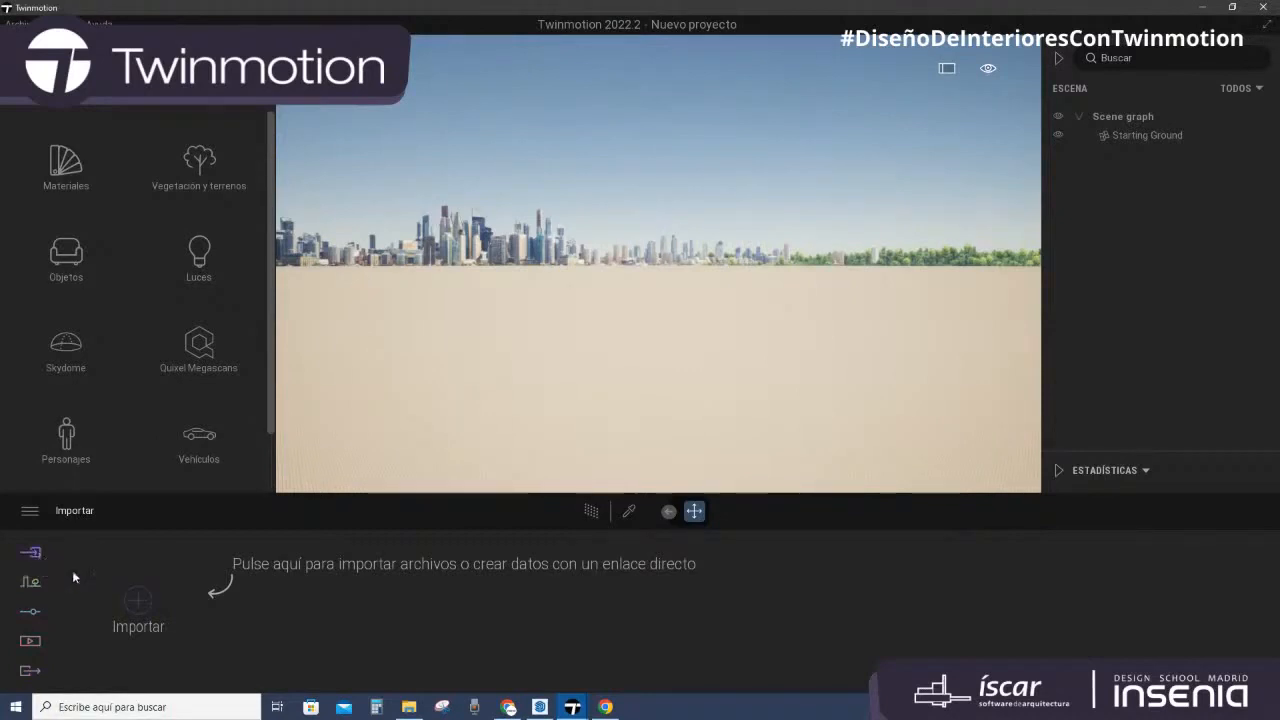
pyautogui.click(139, 603)
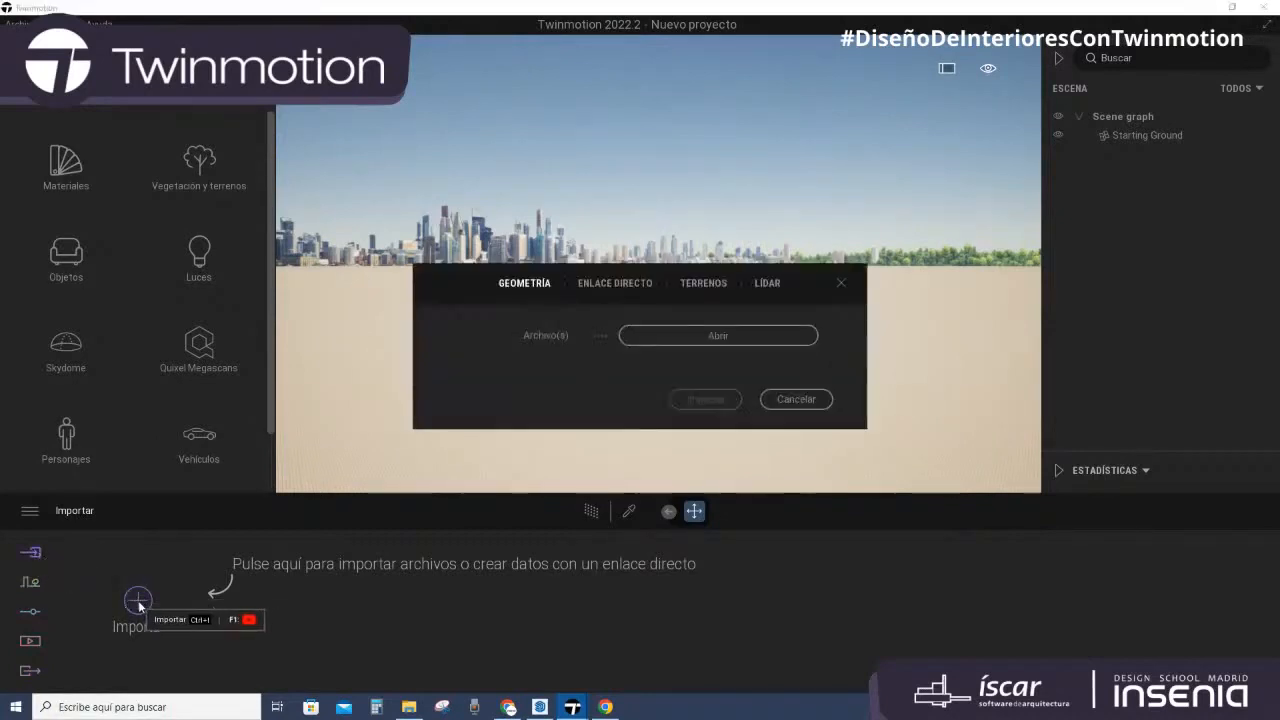
pyautogui.click(739, 336)
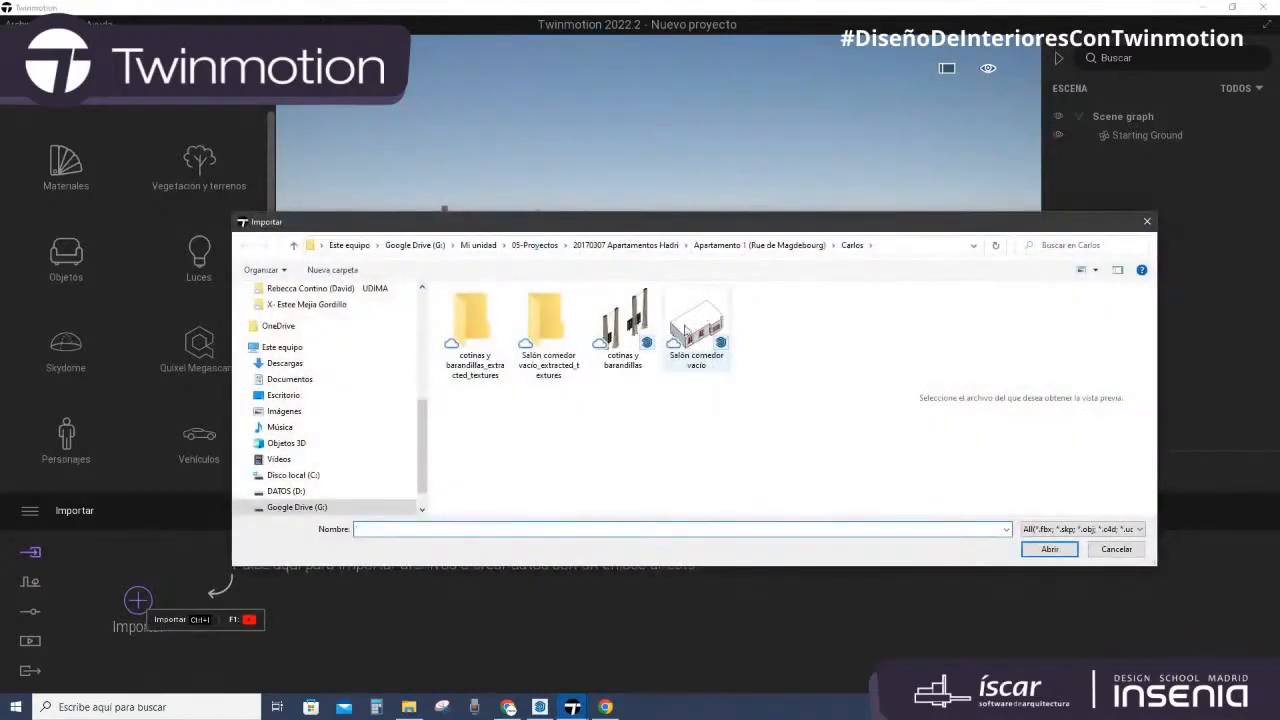
pyautogui.click(695, 338)
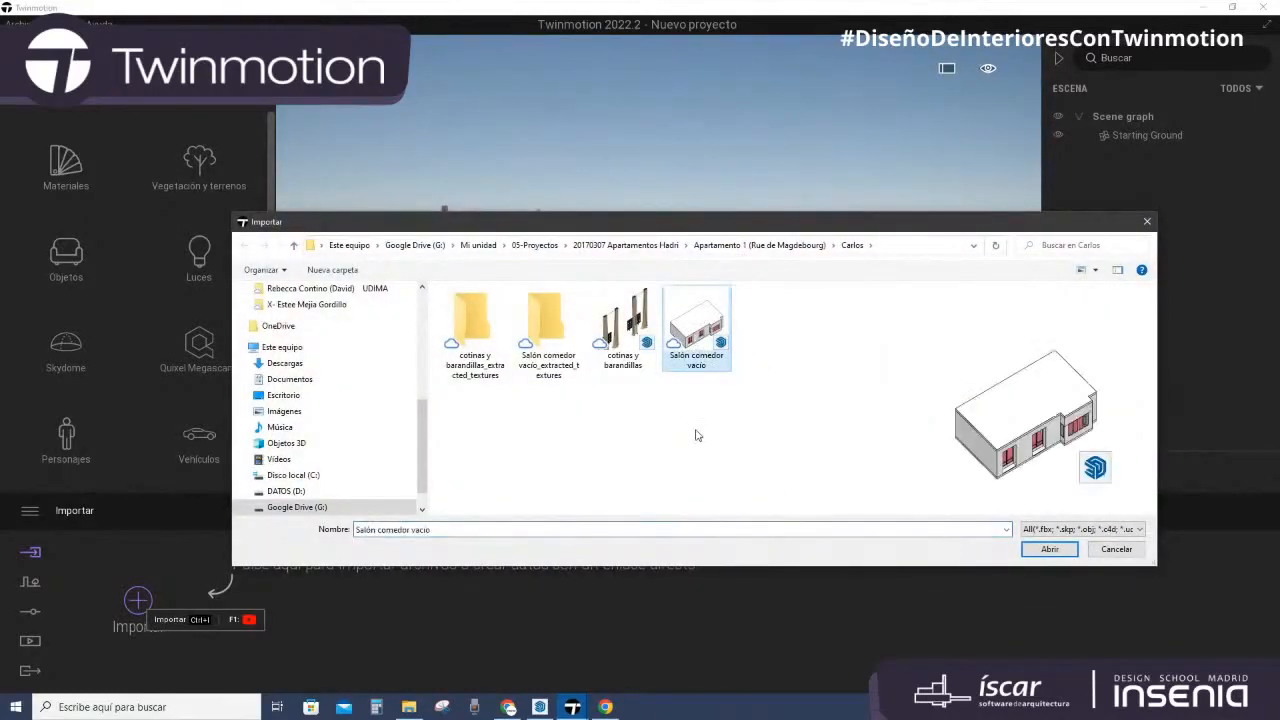
pyautogui.click(1050, 552)
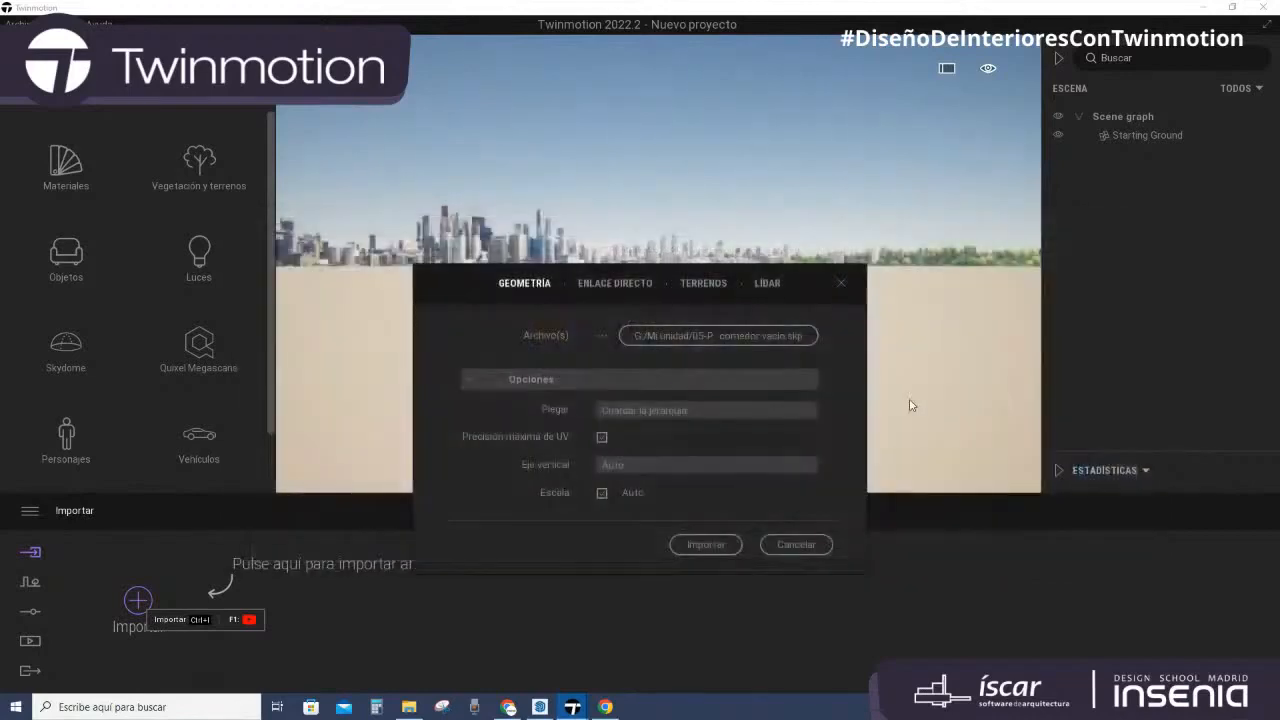
# Step: Set the import's Plegar option to Guardar la jerarquía and import the geometry
pyautogui.click(473, 379)
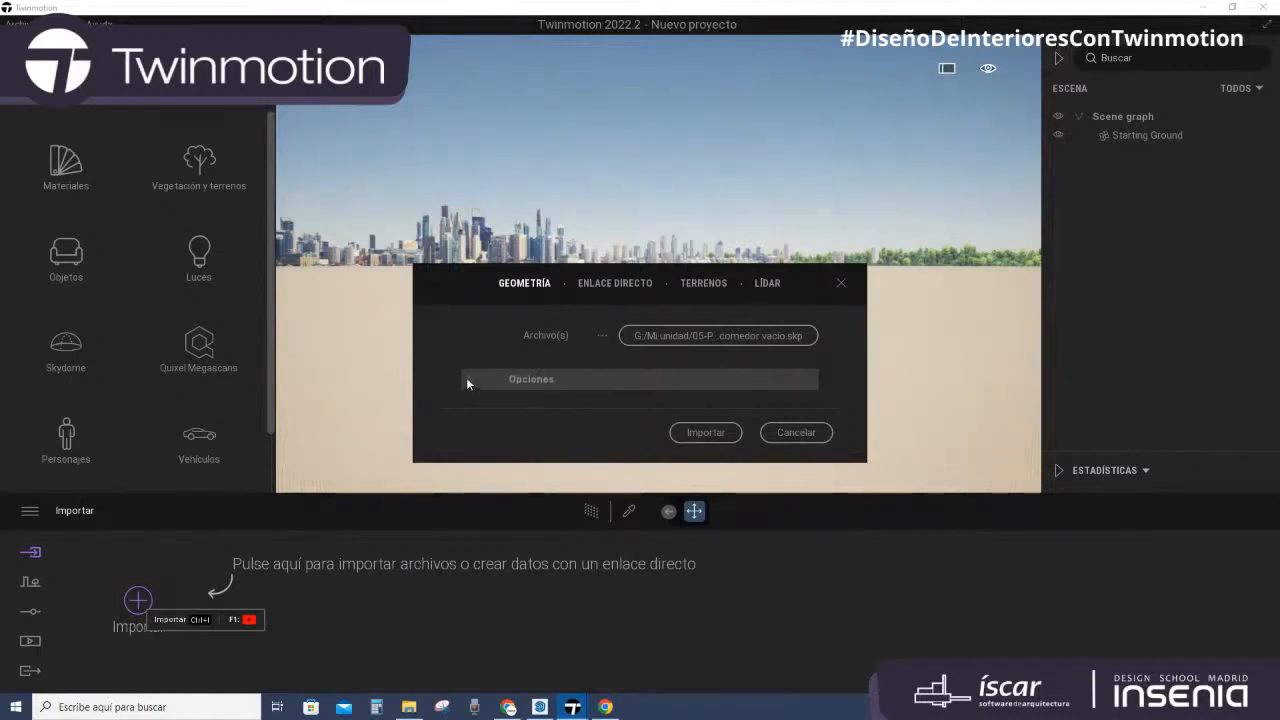
pyautogui.click(469, 380)
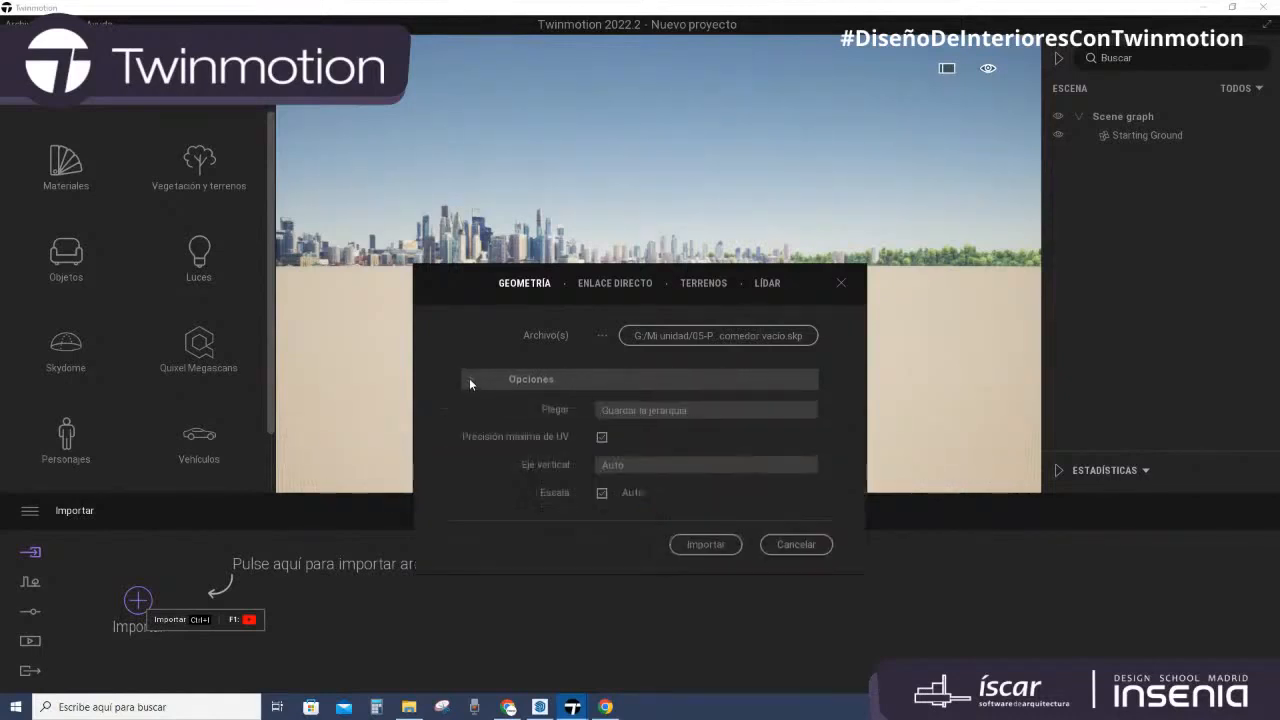
pyautogui.click(684, 409)
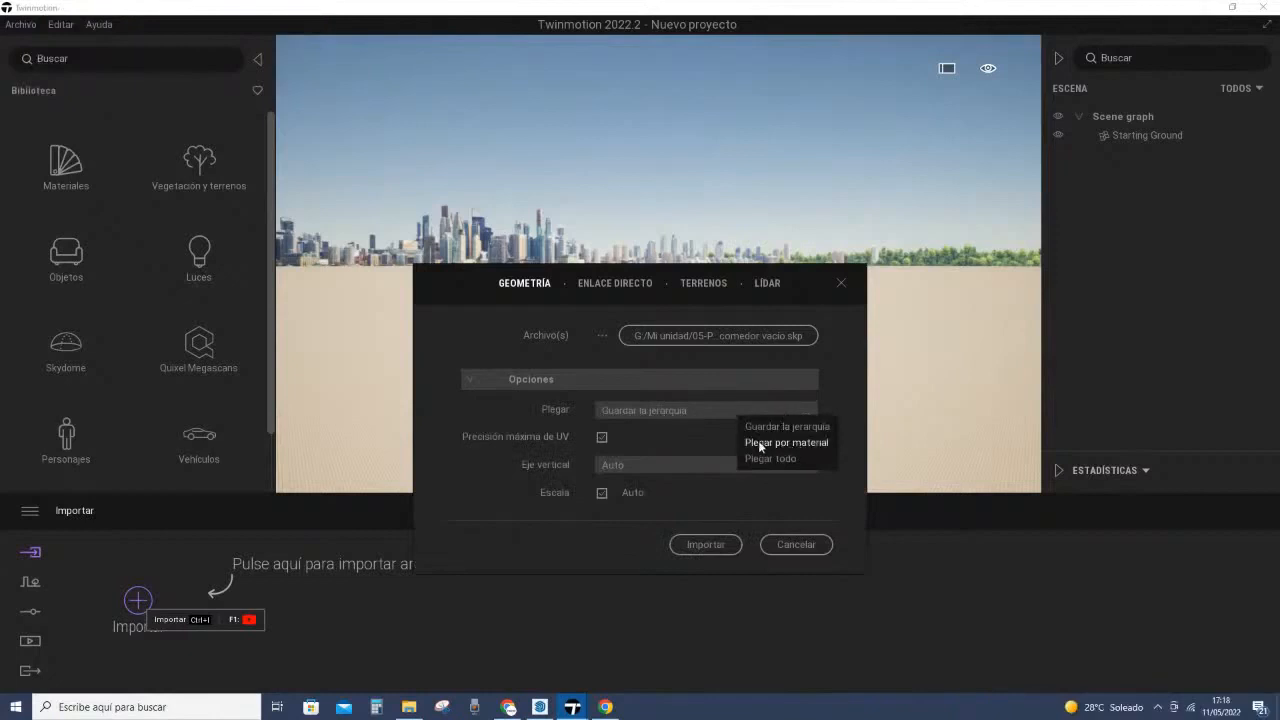
pyautogui.click(760, 443)
pyautogui.click(680, 411)
pyautogui.click(775, 426)
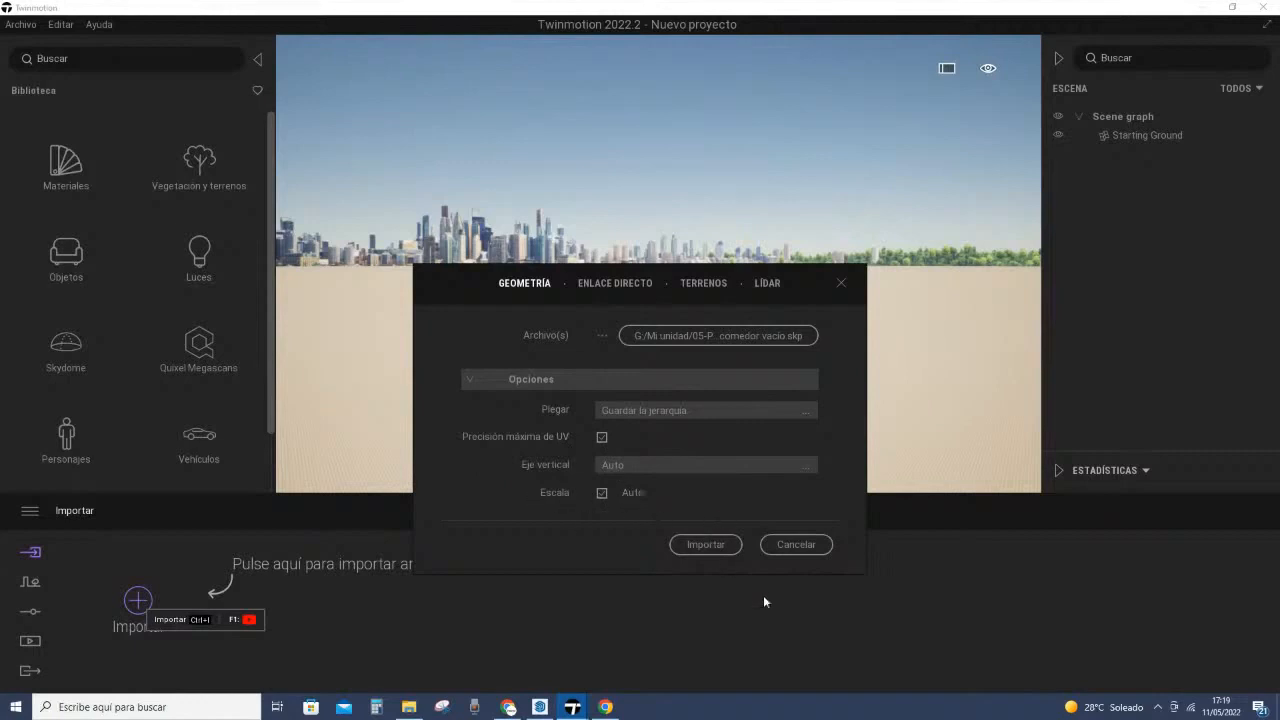
pyautogui.click(705, 544)
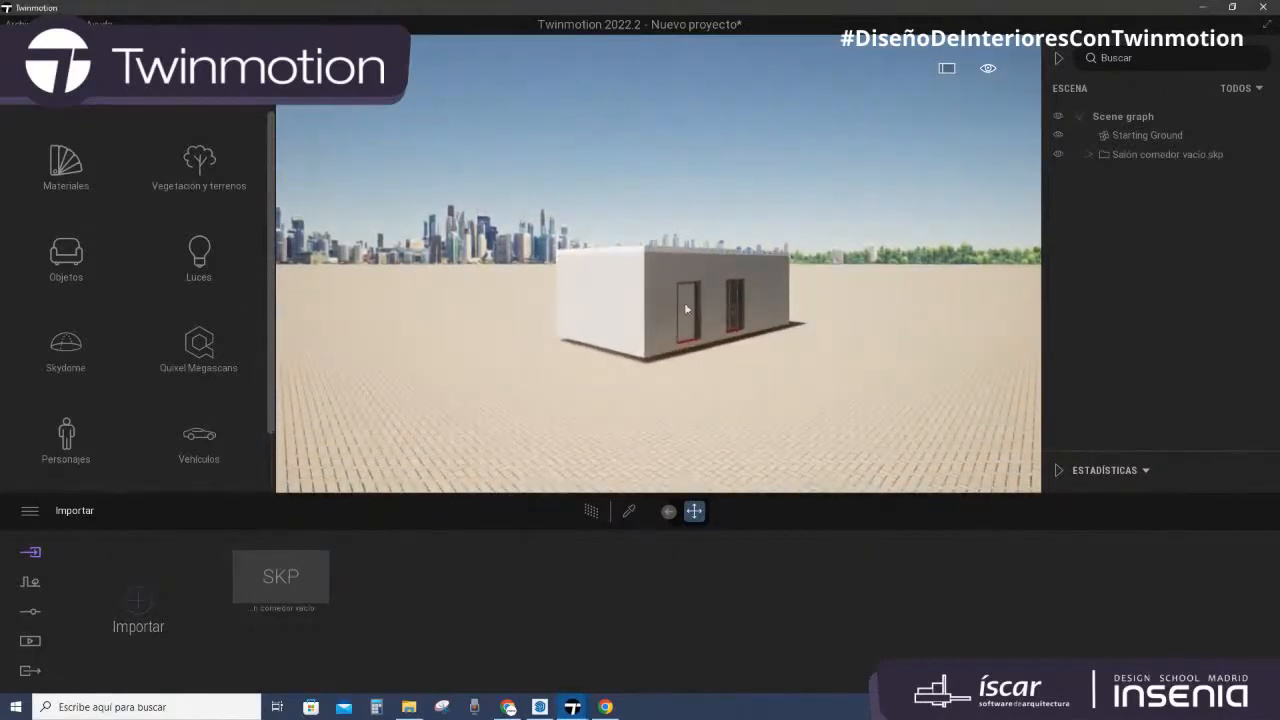
# Step: Enter the imported building's orange room and select the Arquitectura object at the wall beside the double door
pyautogui.scroll(5, 700, 290)
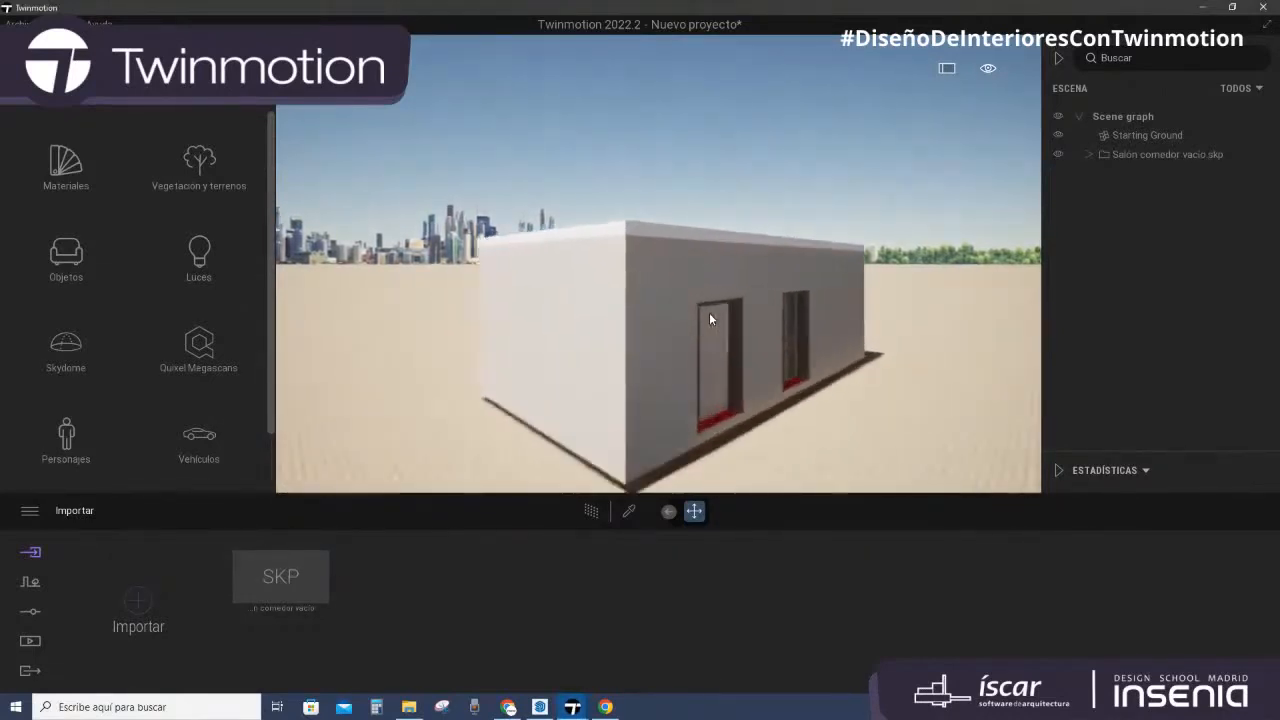
pyautogui.moveTo(750, 435); pyautogui.dragTo(711, 366, button='middle')
pyautogui.scroll(10, 710, 360)
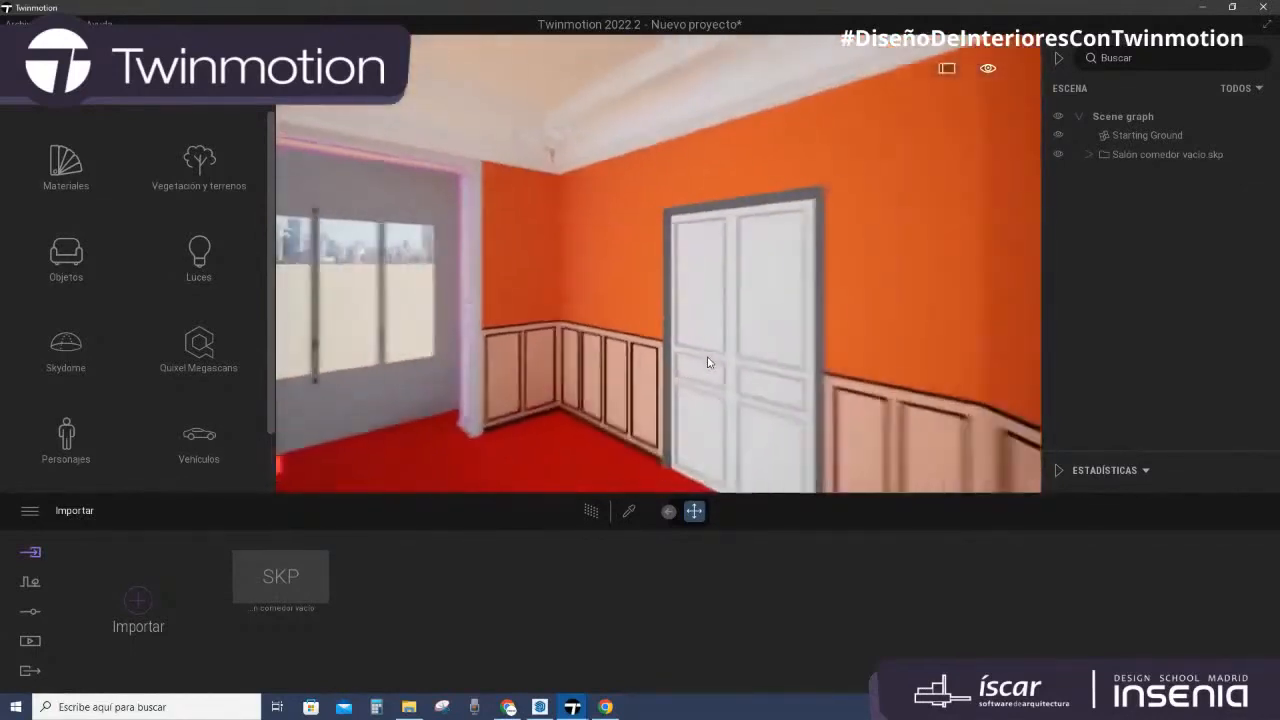
pyautogui.scroll(-5, 595, 413)
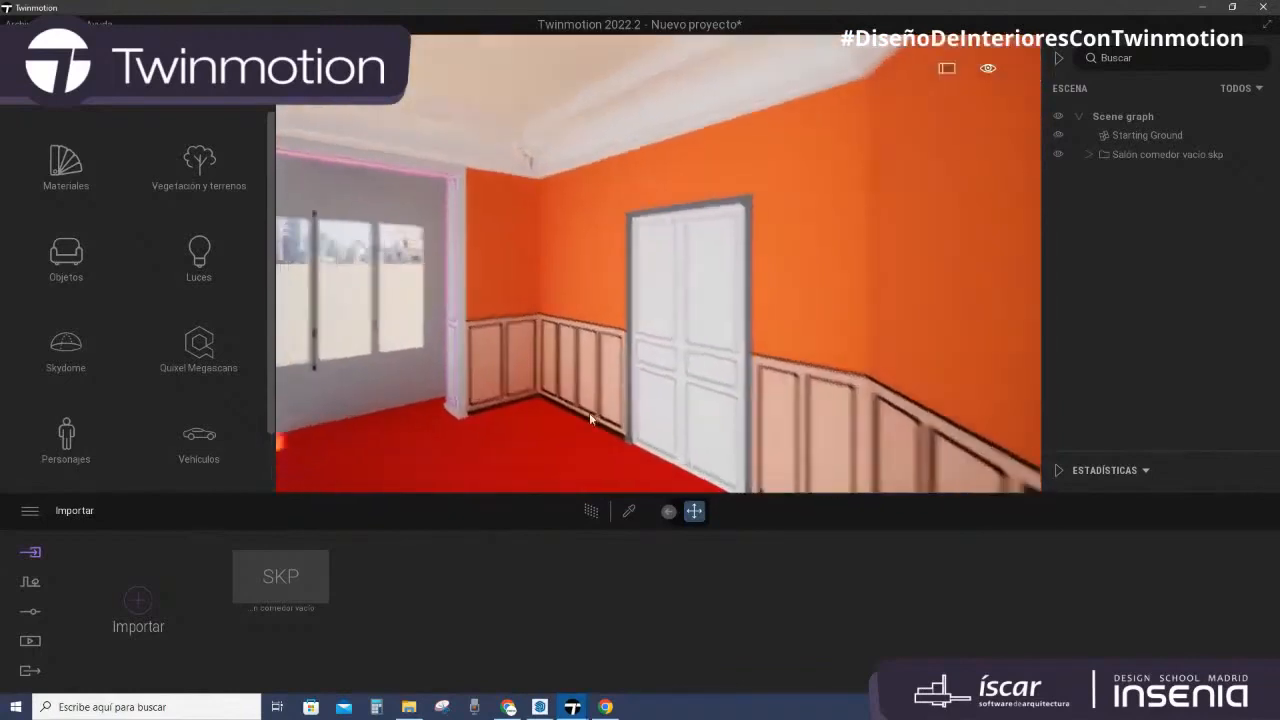
pyautogui.keyDown('shift'); pyautogui.moveTo(588, 412); pyautogui.dragTo(583, 410, button='middle'); pyautogui.keyUp('shift')
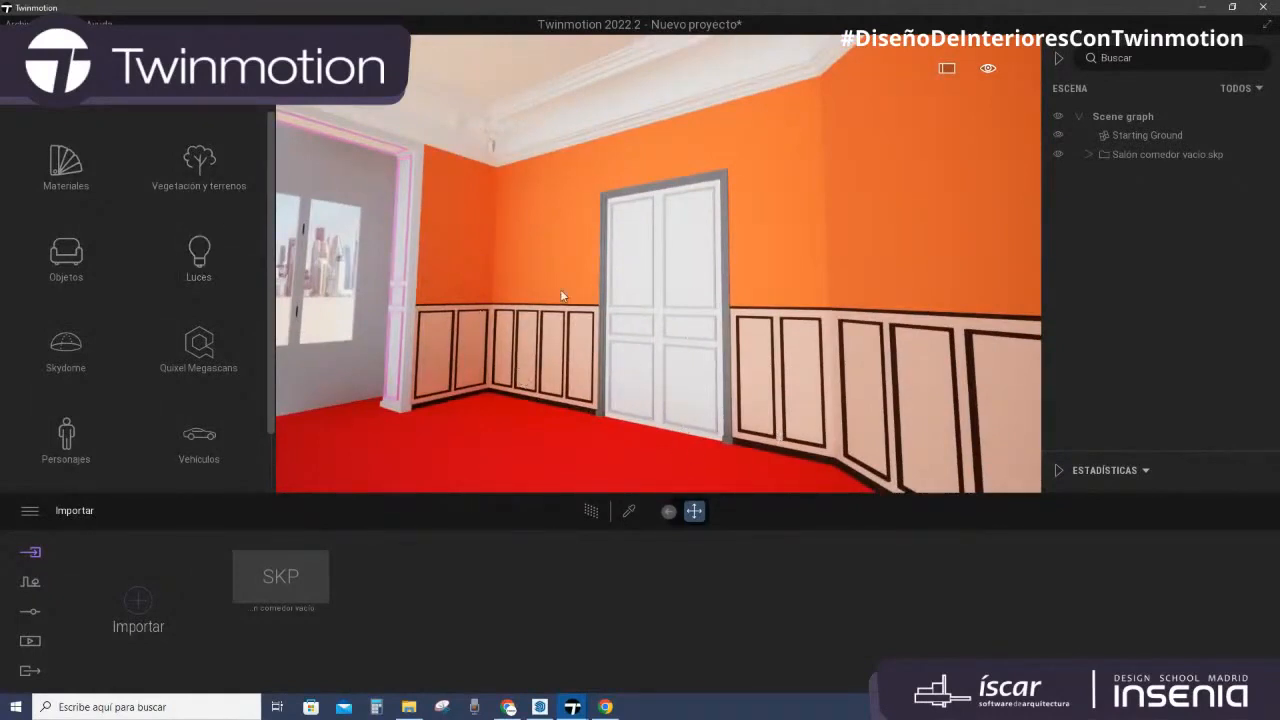
pyautogui.click(803, 380)
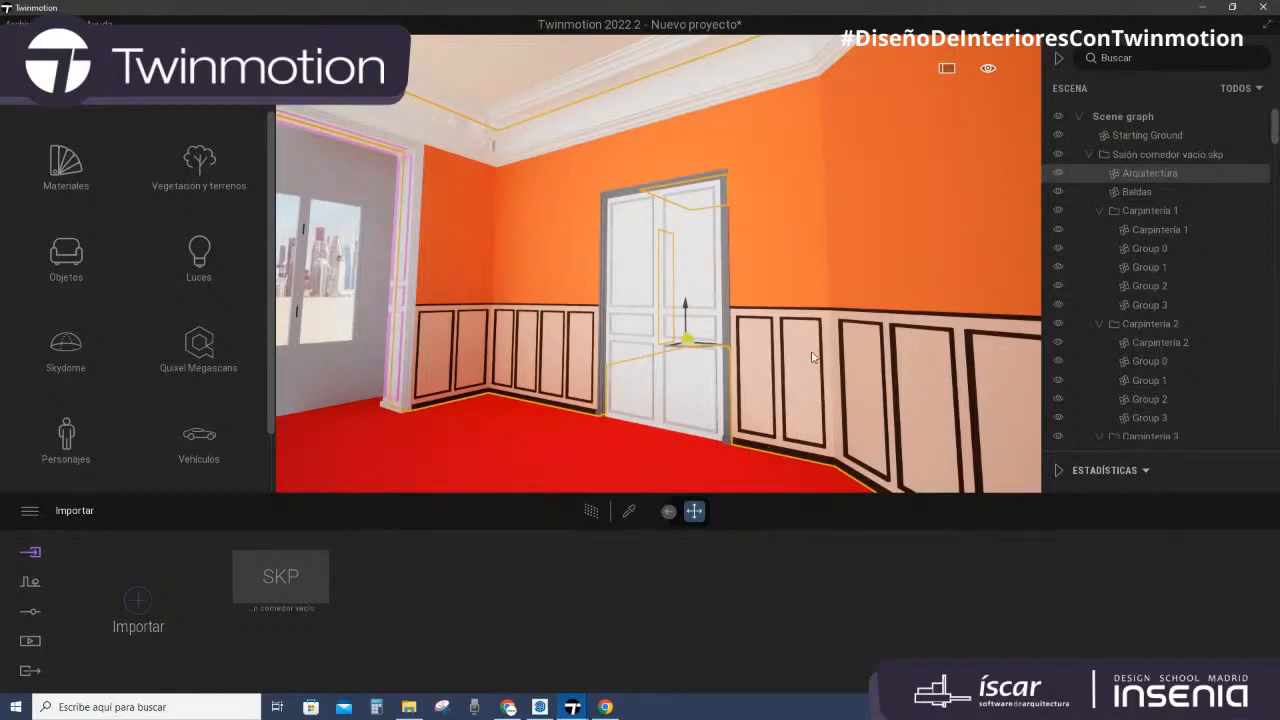
# Step: Go to the fireplace room and compare the Arquitectura and Baldas objects by selecting them in the scene graph
pyautogui.scroll(5, 836, 354)
pyautogui.moveTo(857, 420); pyautogui.dragTo(745, 395, button='right')
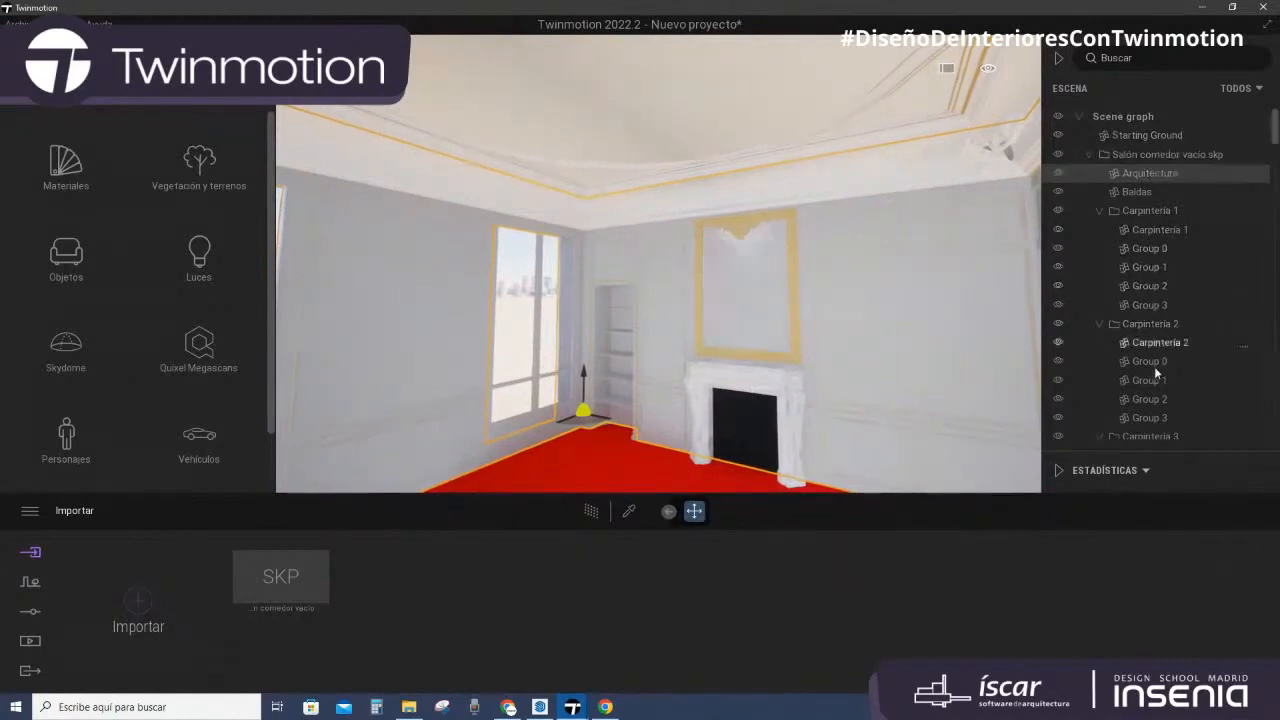
pyautogui.click(1145, 192)
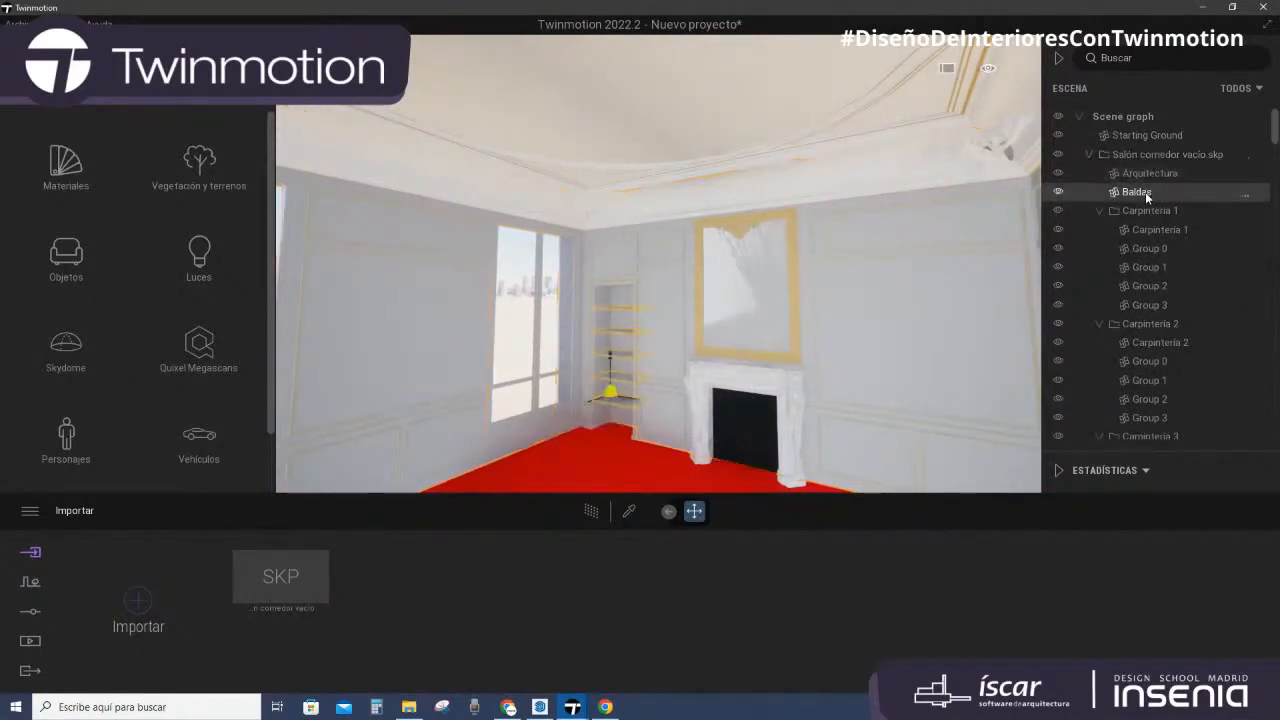
pyautogui.click(1147, 175)
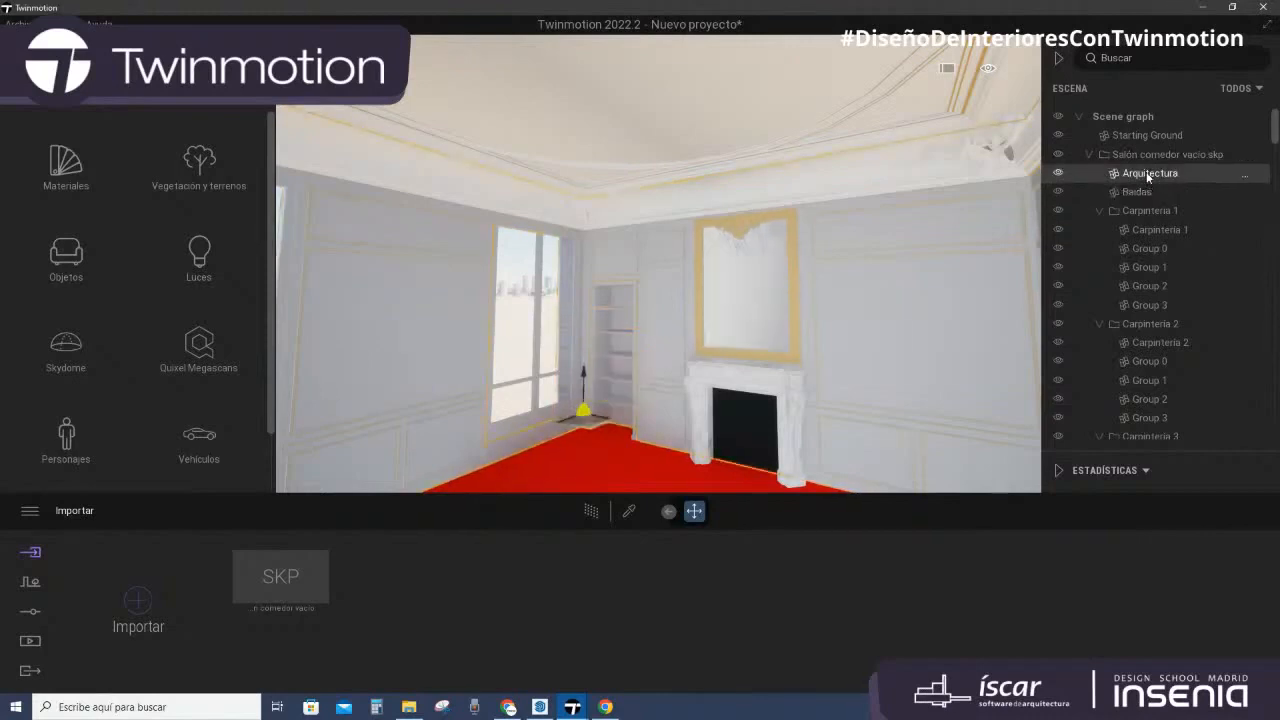
pyautogui.click(1146, 189)
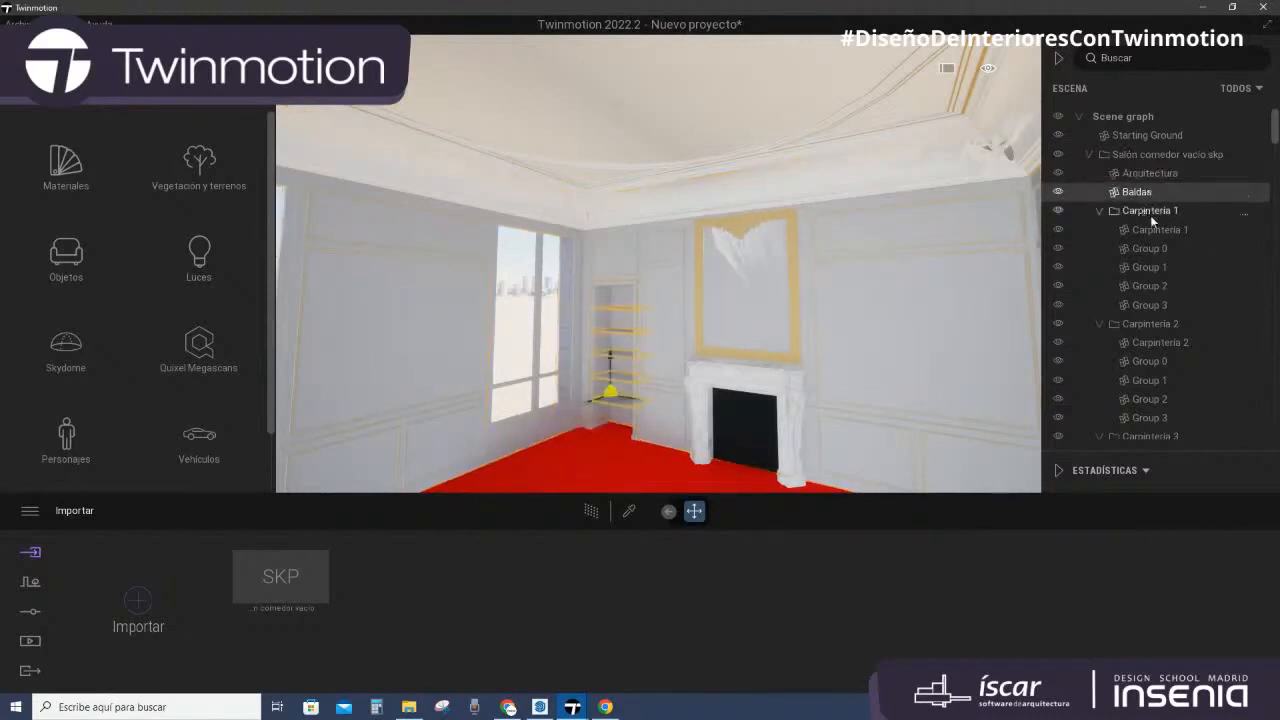
pyautogui.press('q')
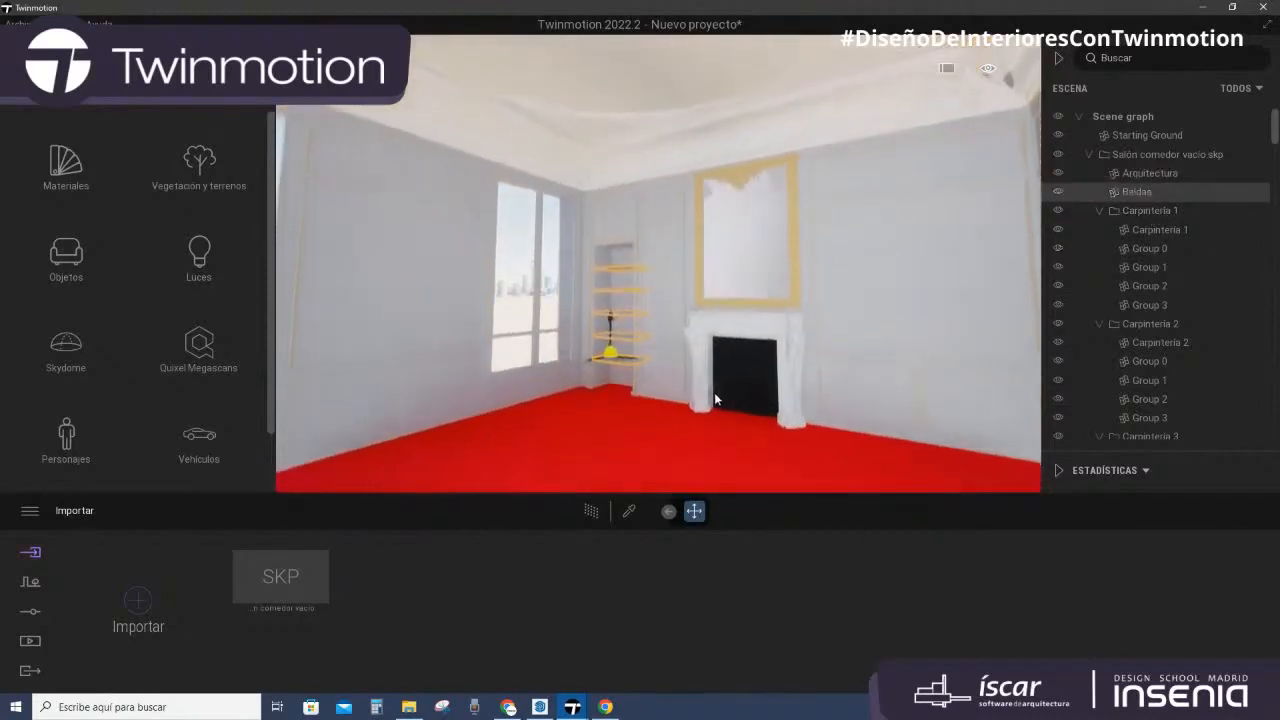
pyautogui.press('e')
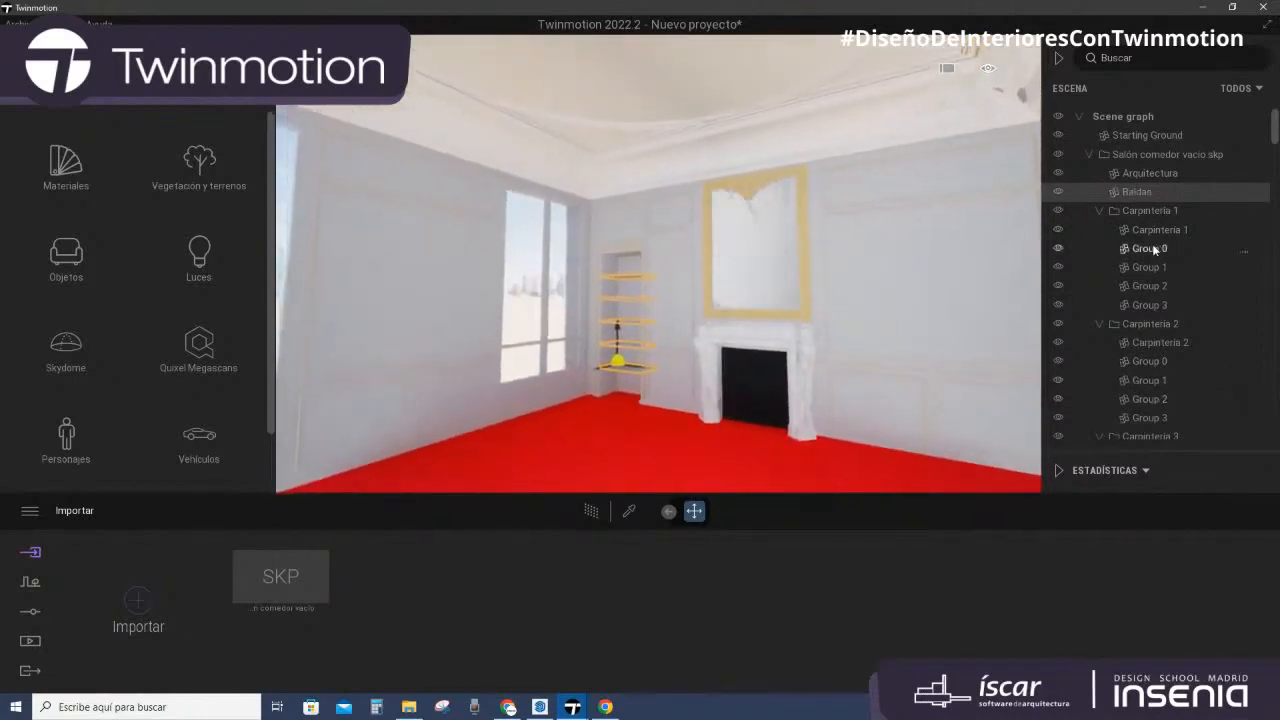
# Step: Select Group 0 and the Carpintería 1 object in the scene graph to inspect the window joinery parts
pyautogui.click(1155, 250)
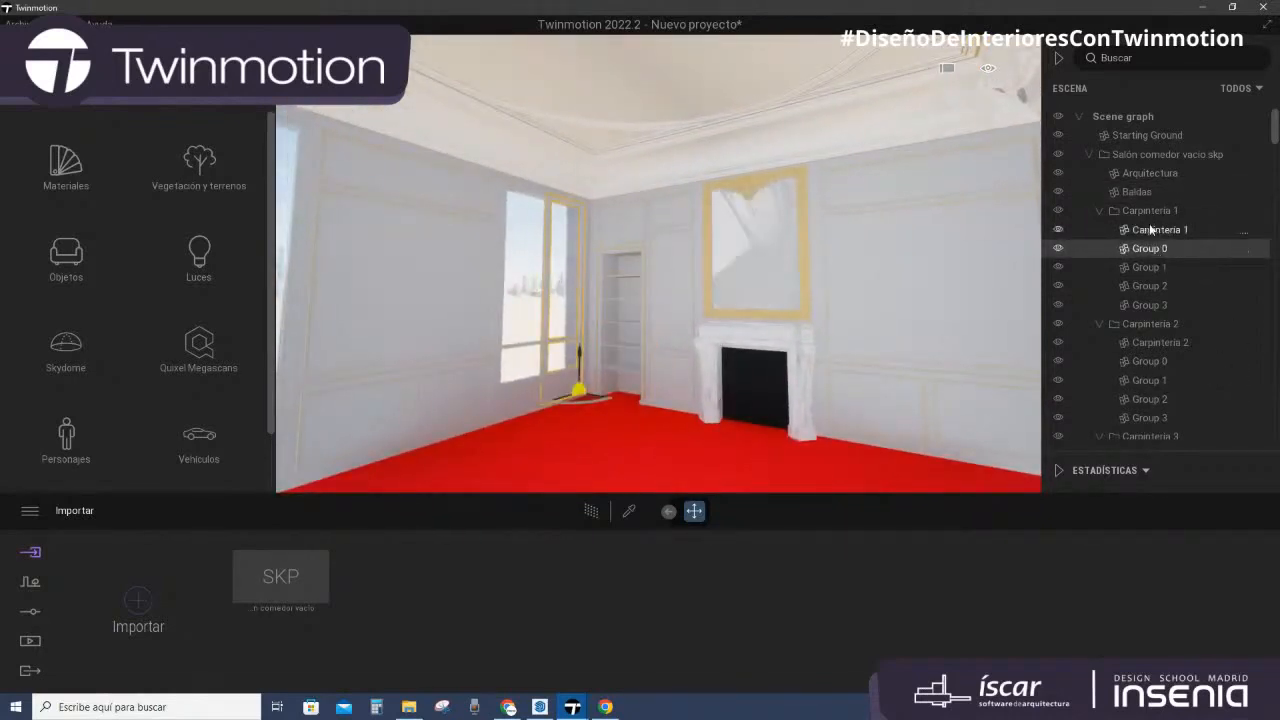
pyautogui.click(1118, 211)
pyautogui.click(1158, 230)
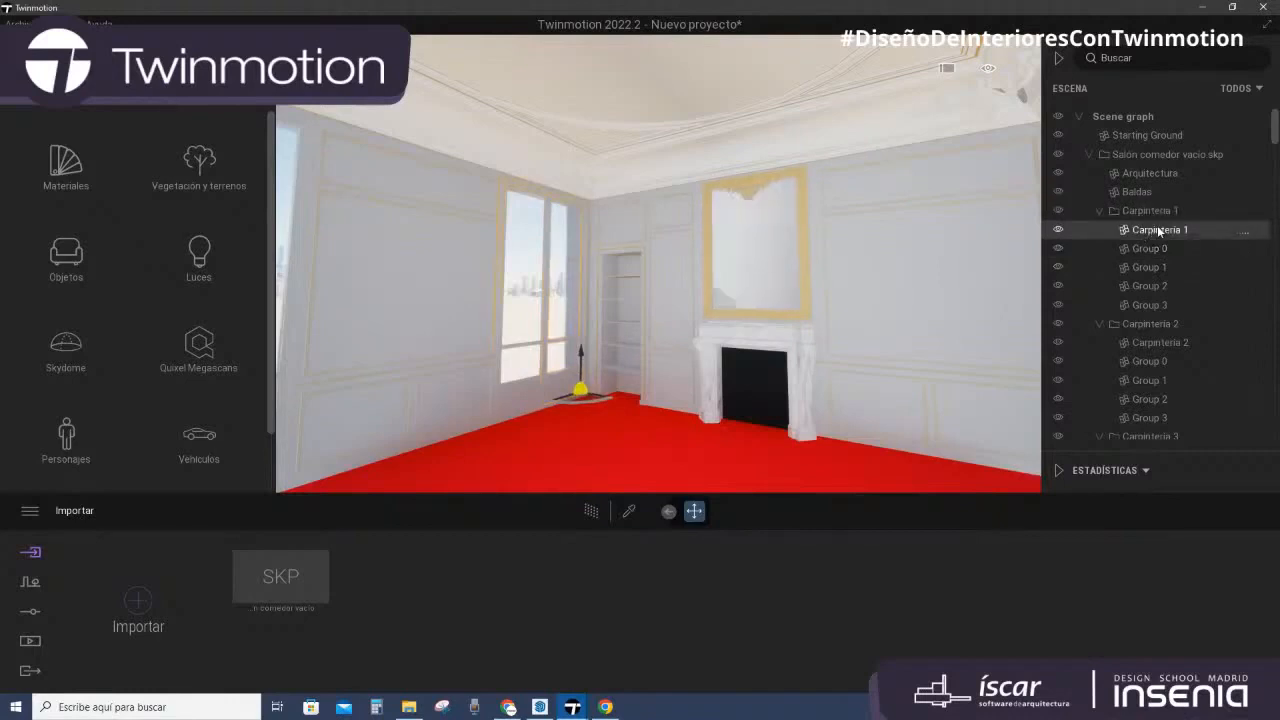
# Step: Inspect the Carpintería 1 window parts by selecting Group 0 through Group 3 in the scene graph
pyautogui.click(1156, 249)
pyautogui.click(1151, 266)
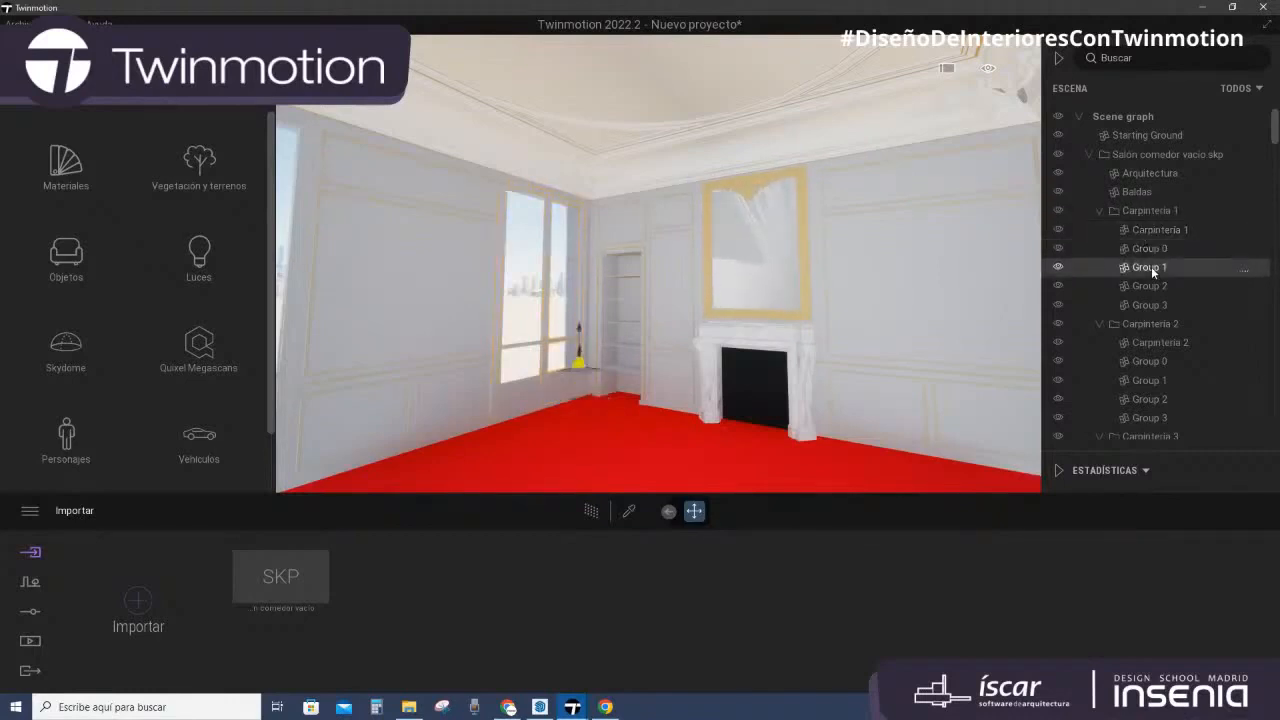
pyautogui.click(1151, 285)
pyautogui.click(1148, 305)
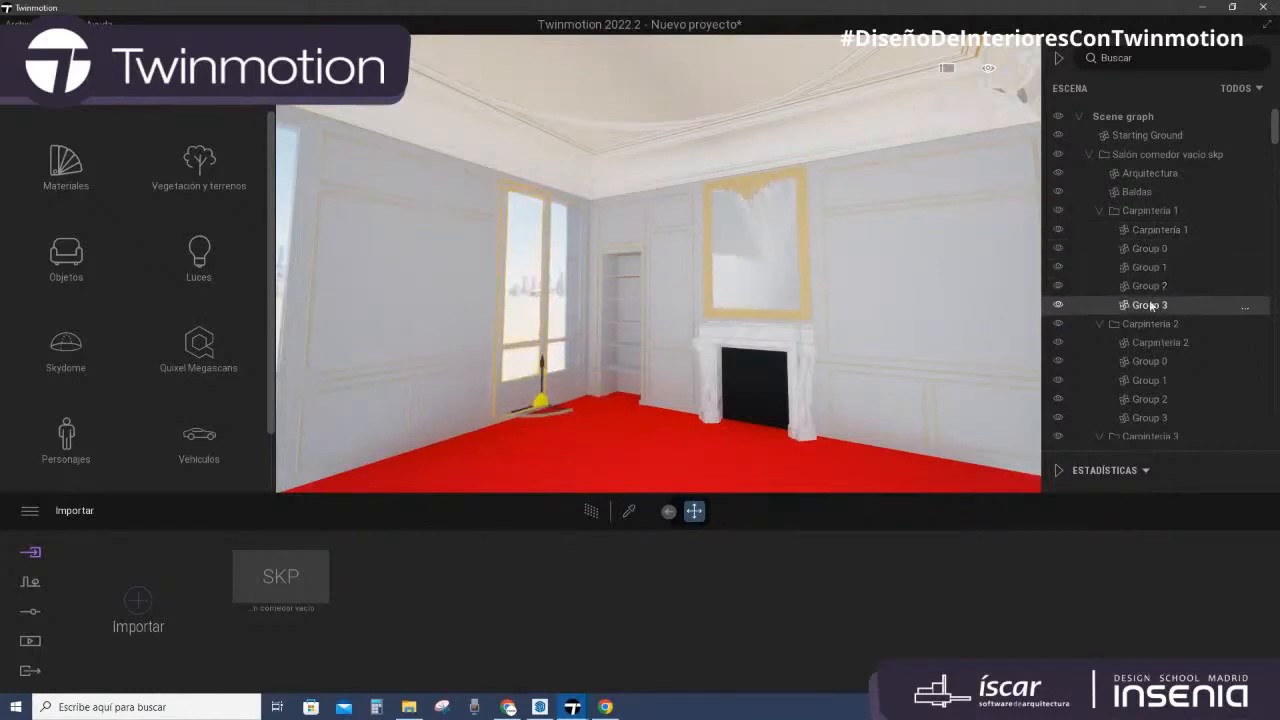
pyautogui.click(1150, 286)
pyautogui.click(1152, 267)
pyautogui.click(1152, 249)
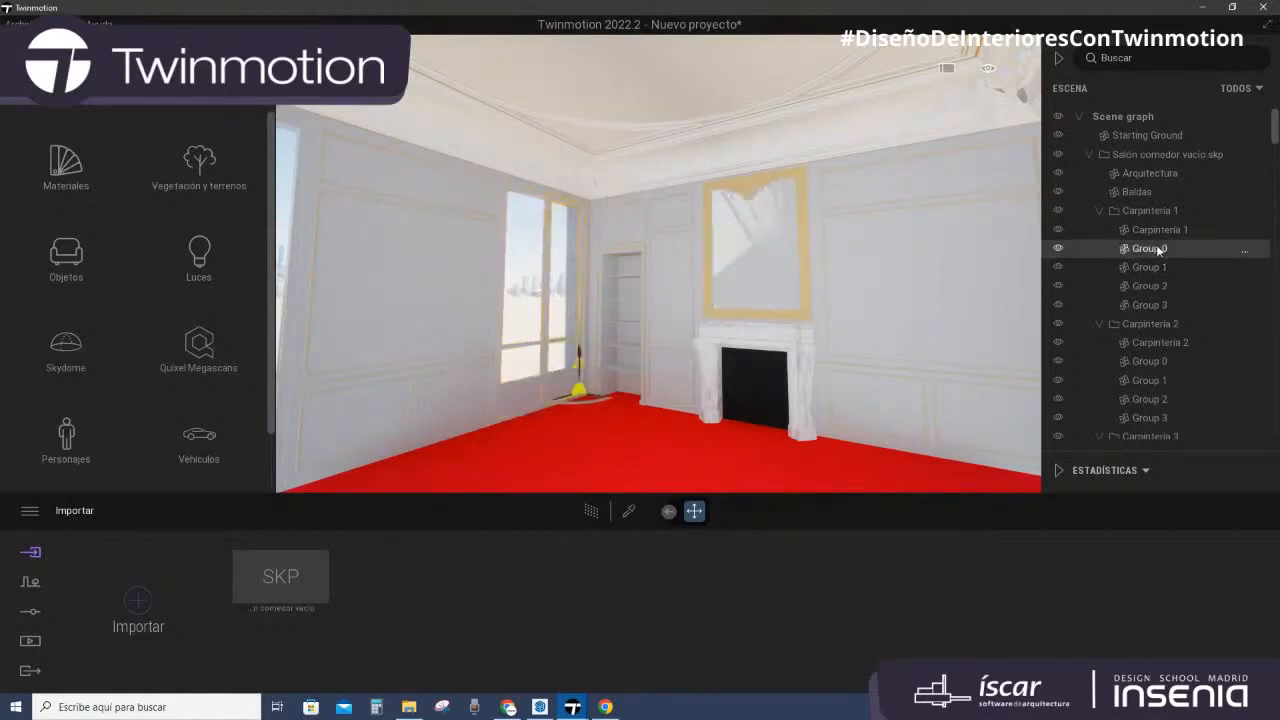
# Step: Hide Group 0 through Group 3 of Carpintería 1 and show them again
pyautogui.click(1058, 248)
pyautogui.click(1058, 267)
pyautogui.click(1058, 286)
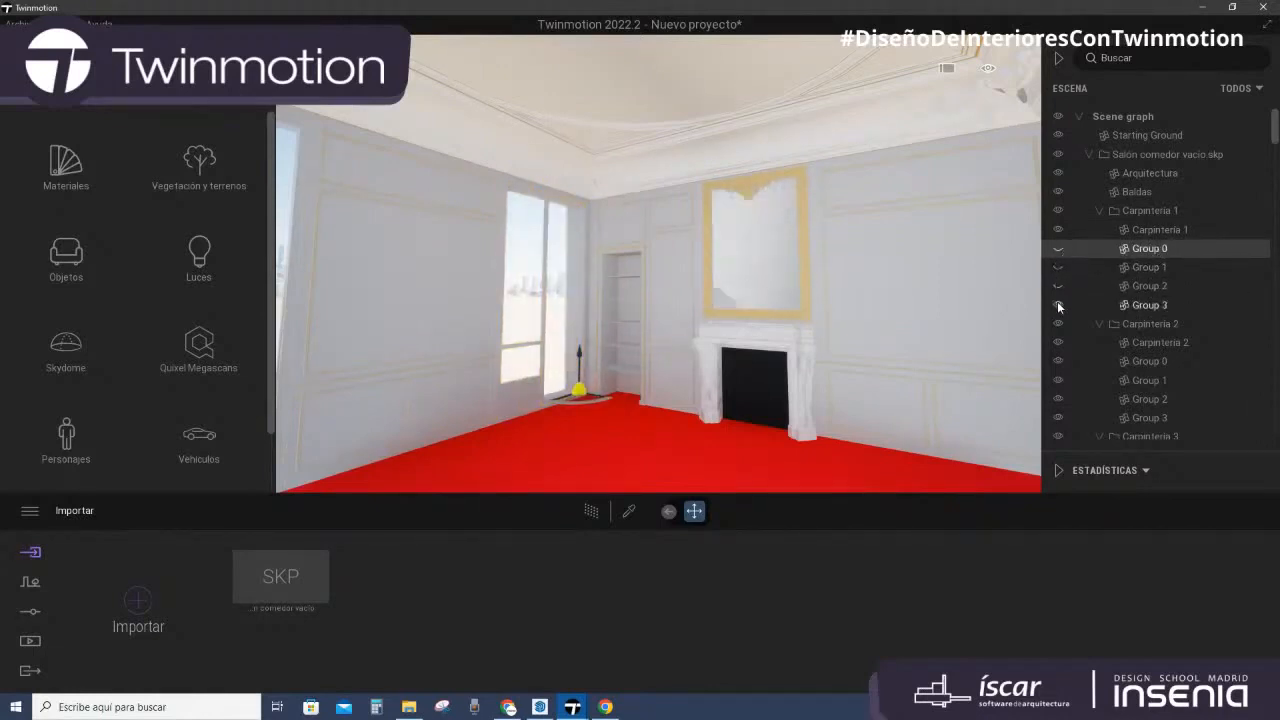
pyautogui.click(1058, 305)
pyautogui.click(1060, 286)
pyautogui.click(1060, 305)
pyautogui.click(1059, 267)
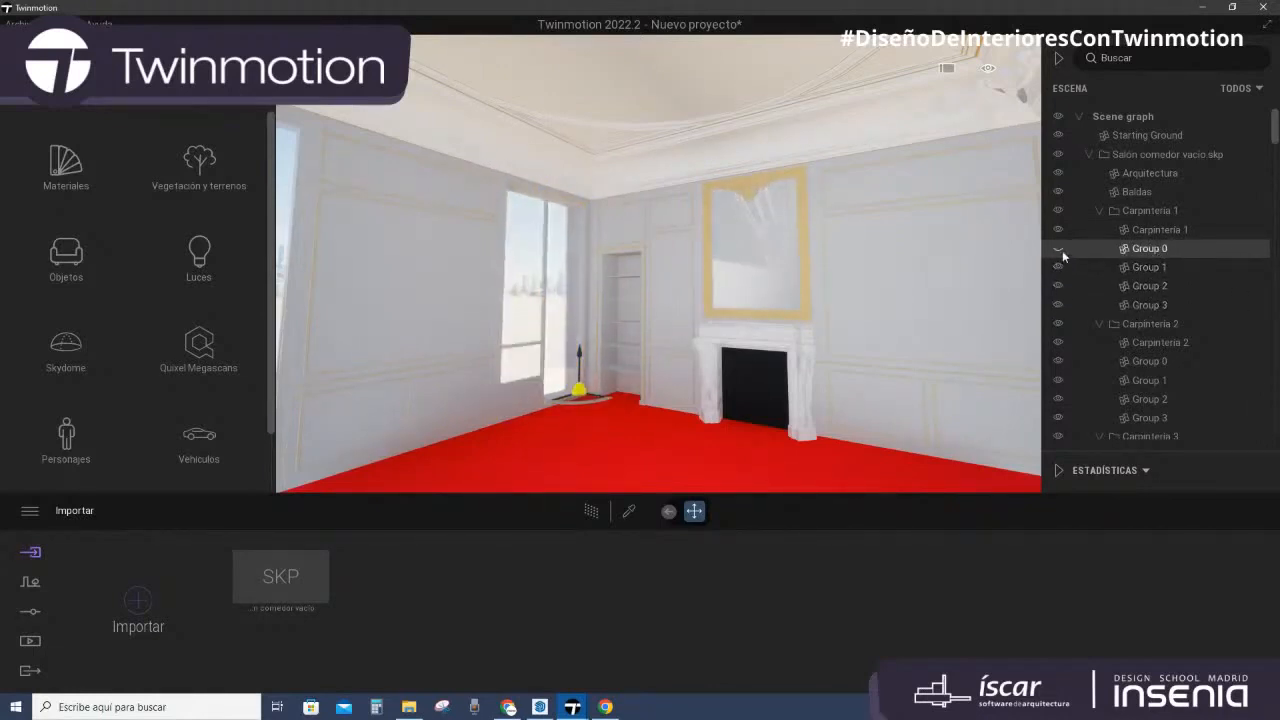
pyautogui.click(1058, 248)
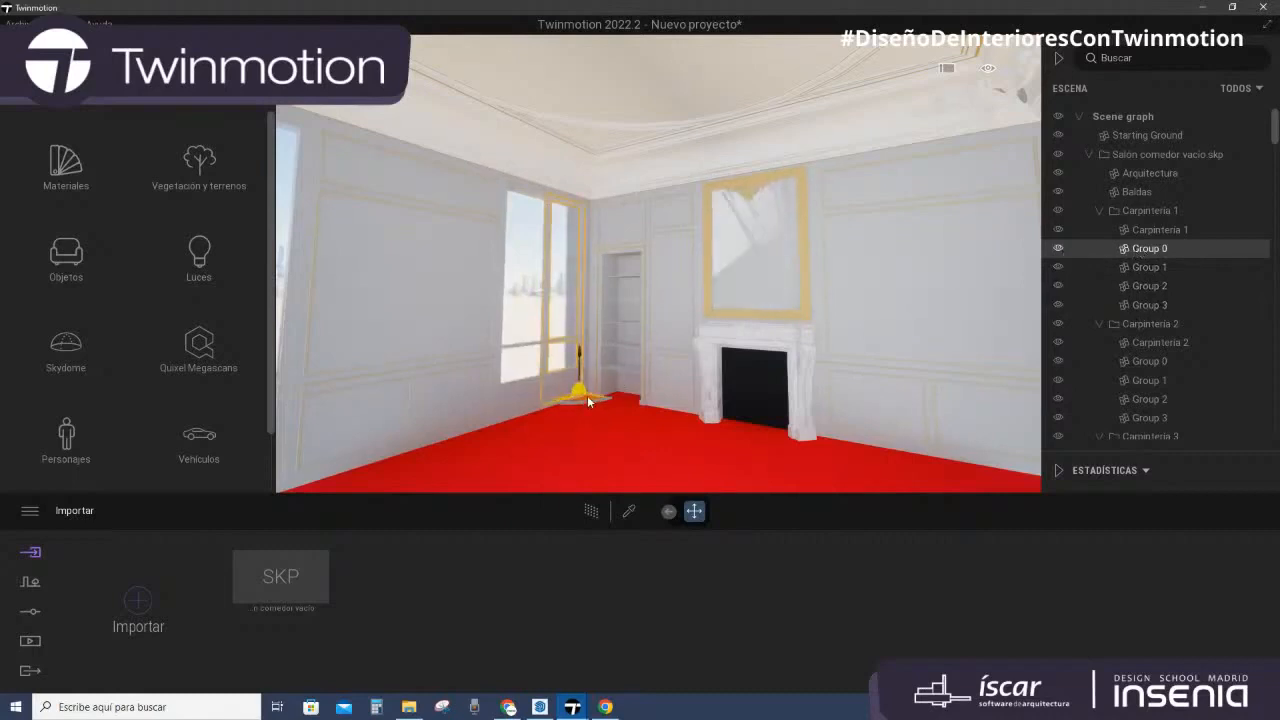
# Step: Try moving the Group 0 window leaf out of its frame into the room, and undo the move
pyautogui.moveTo(587, 395); pyautogui.dragTo(594, 473)
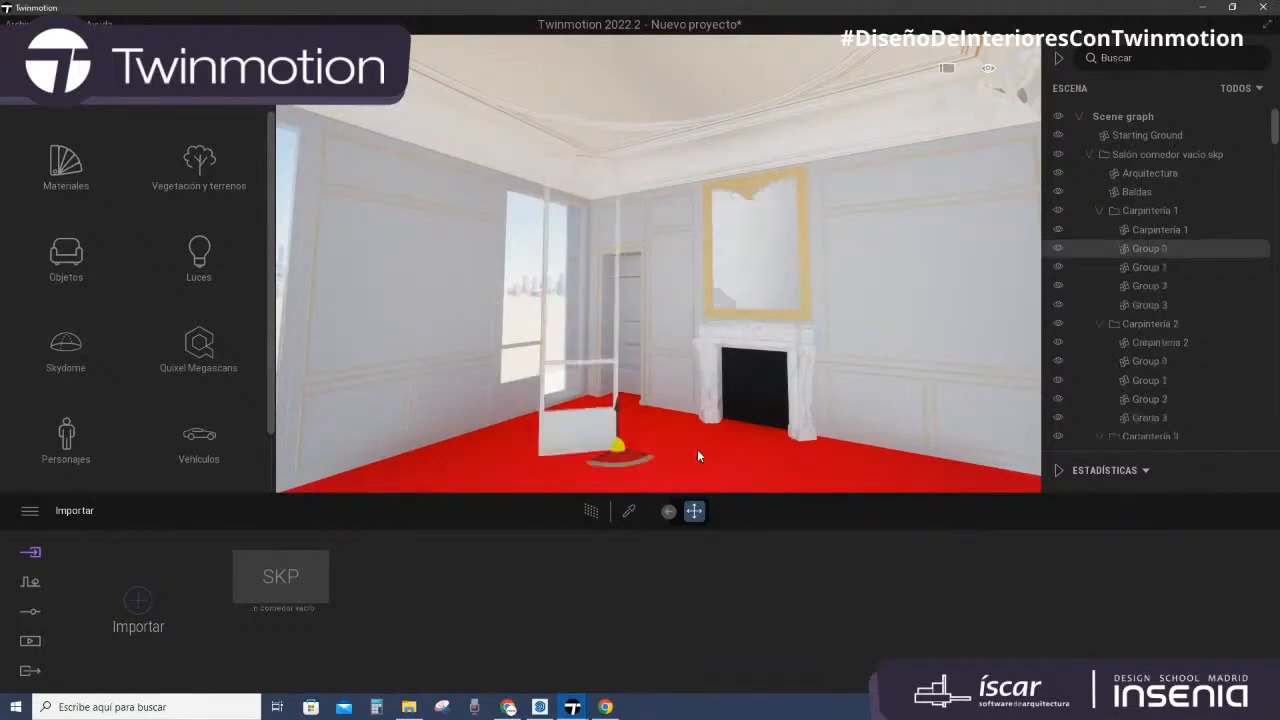
pyautogui.hotkey('ctrl', 'z')
pyautogui.hotkey('ctrl', 'z')
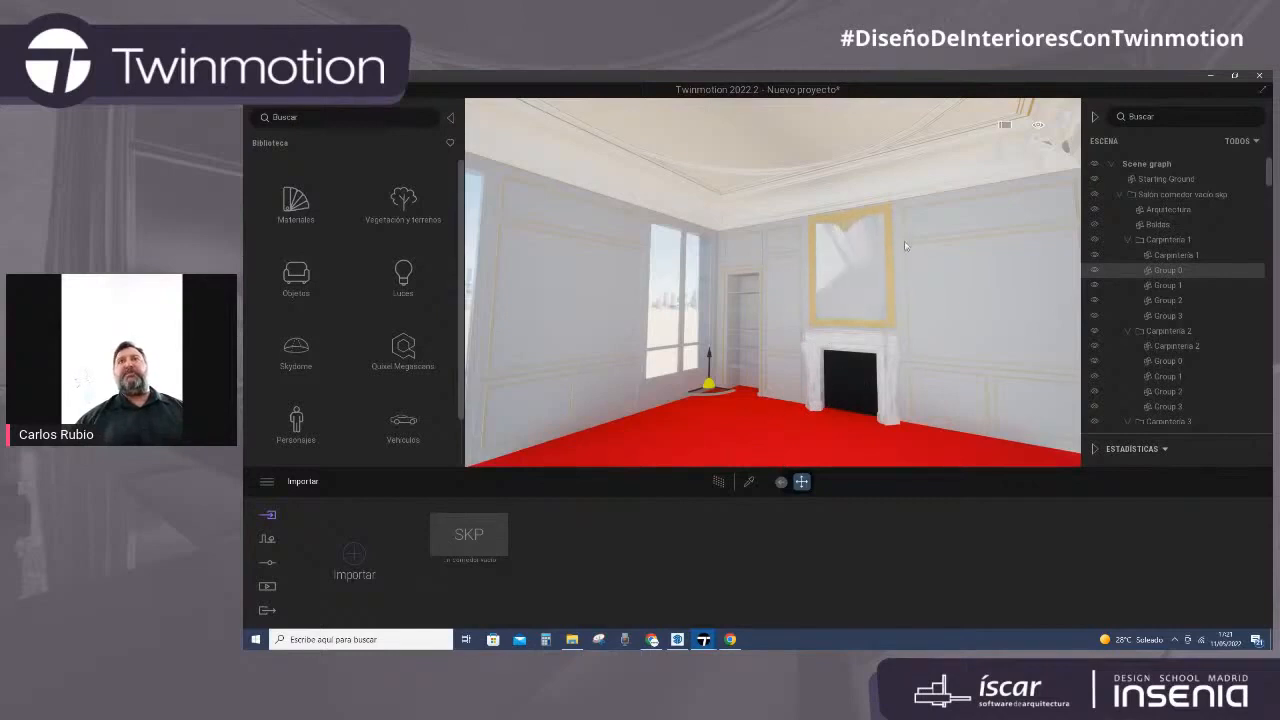
# Step: Approach the fireplace wall and select the Espejo object above the mantel to find it in the scene graph
pyautogui.scroll(2, 905, 248)
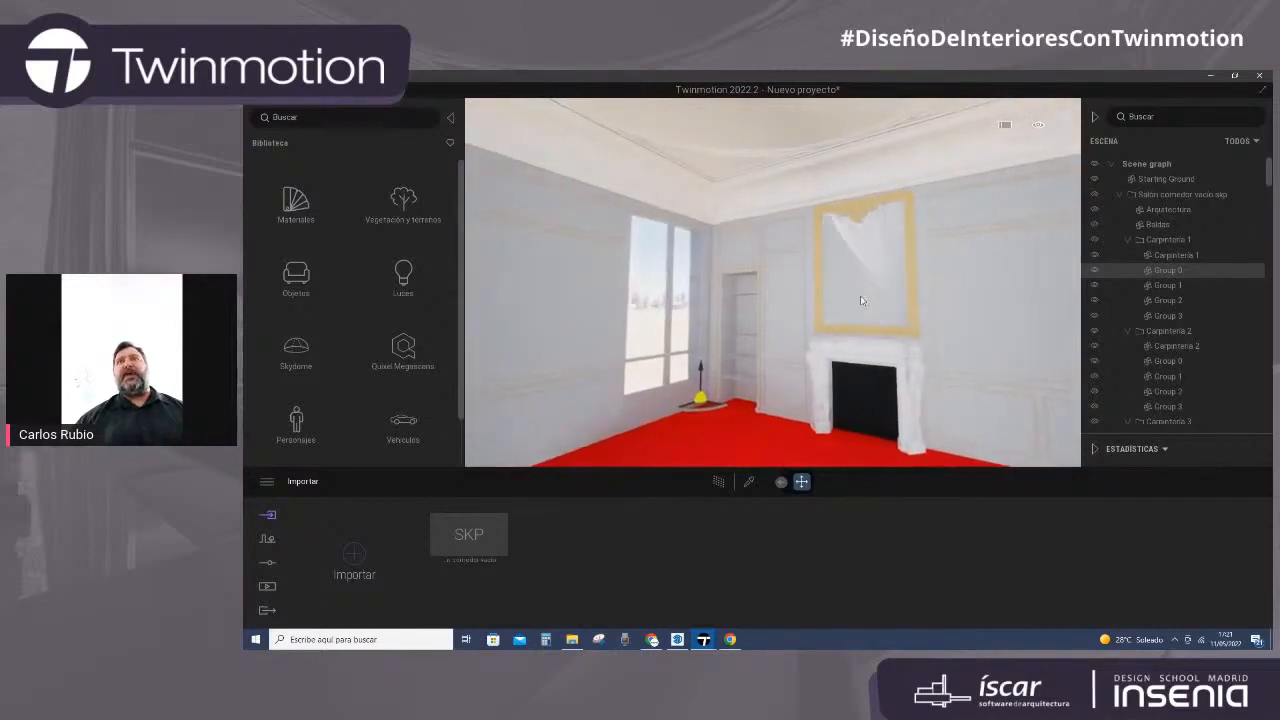
pyautogui.scroll(2, 862, 300)
pyautogui.moveTo(862, 300); pyautogui.dragTo(740, 302, button='right')
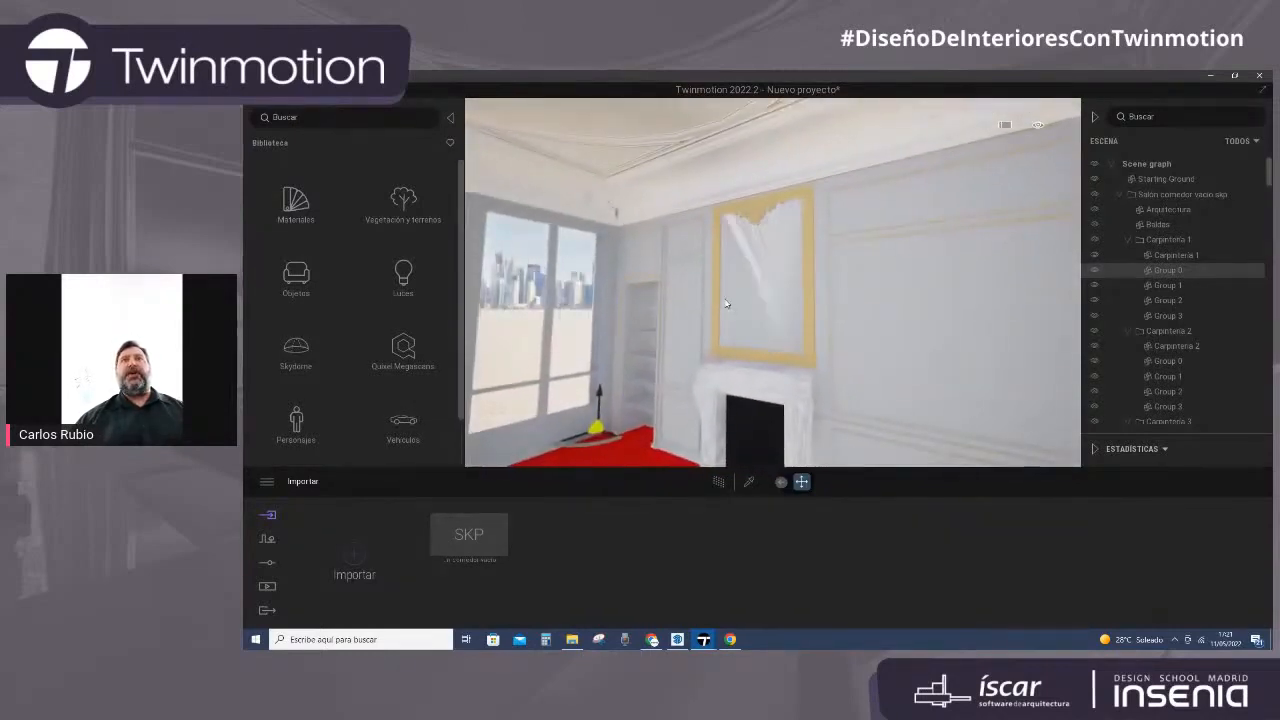
pyautogui.scroll(2, 726, 303)
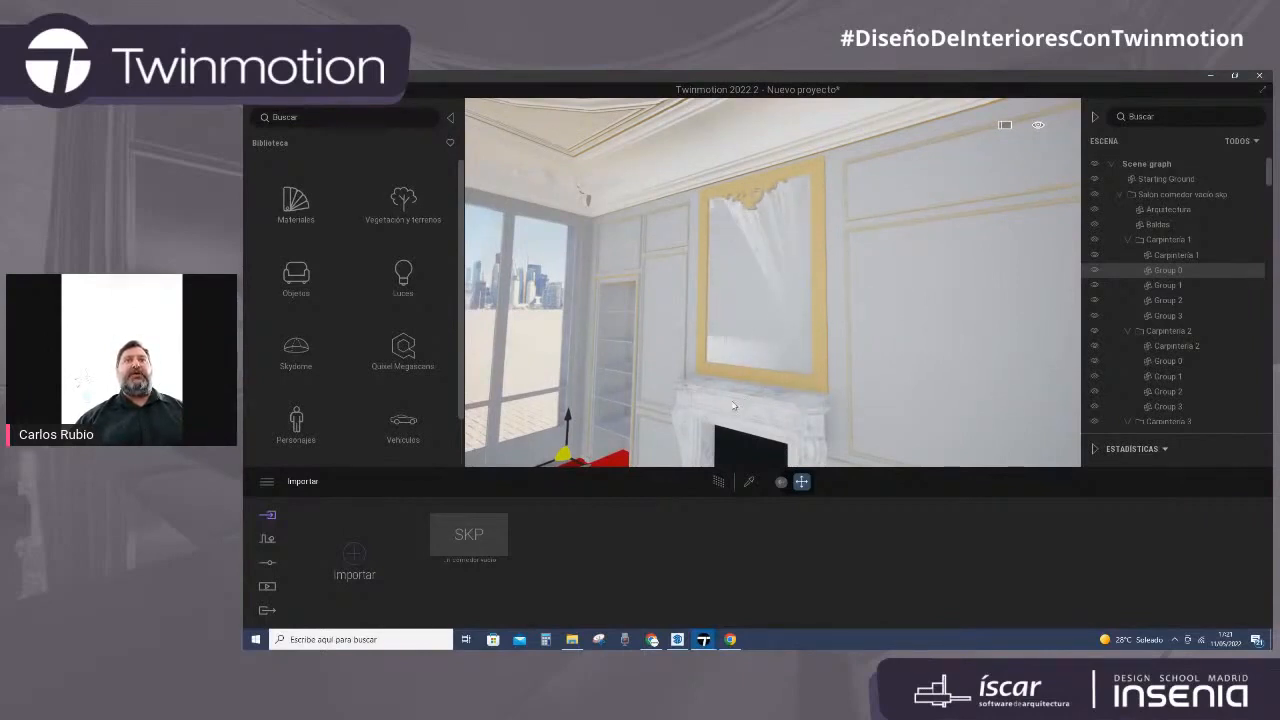
pyautogui.click(819, 389)
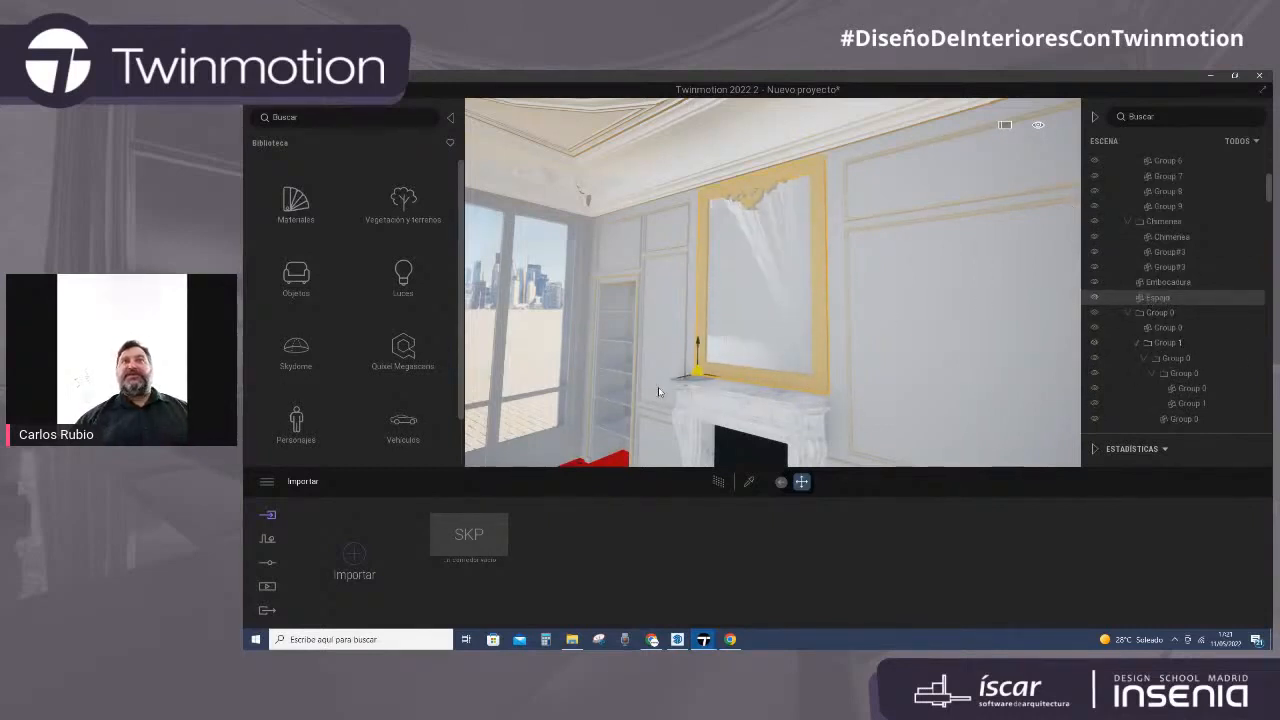
pyautogui.moveTo(686, 382); pyautogui.dragTo(684, 383)
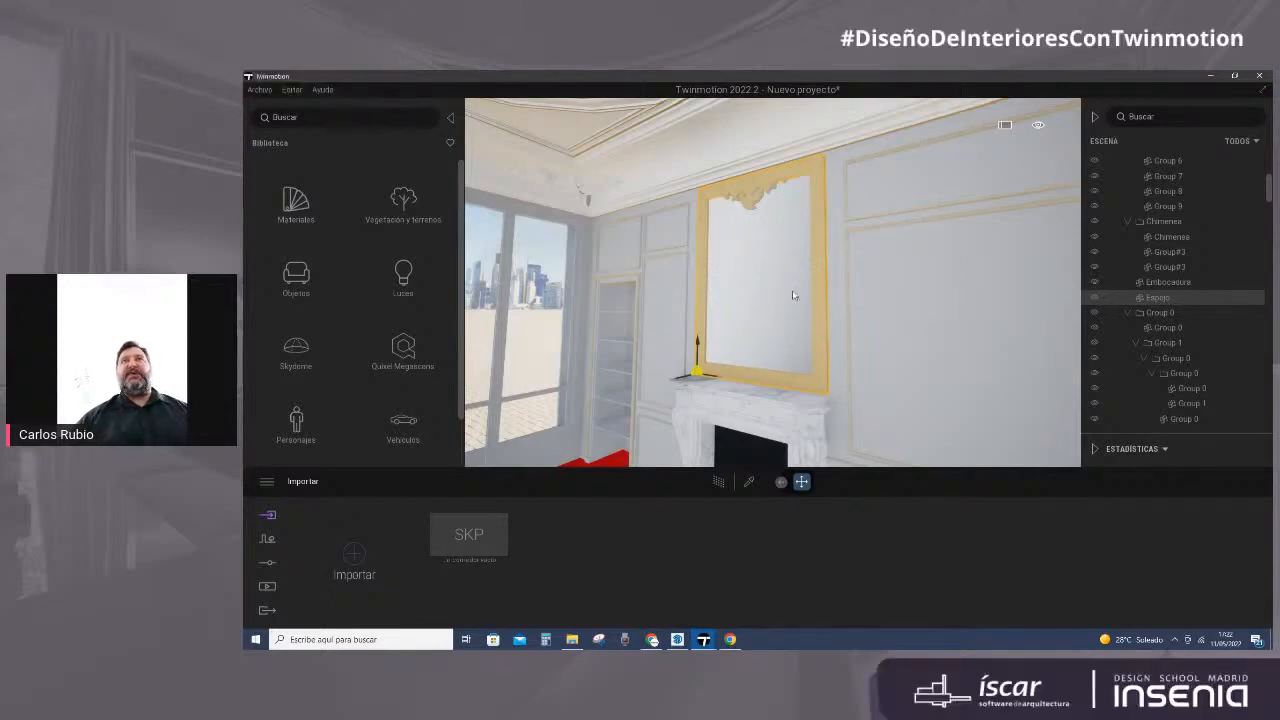
# Step: Browse the library's Revestimientos murales materials and find Roughcast coating 05
pyautogui.scroll(-4, 935, 397)
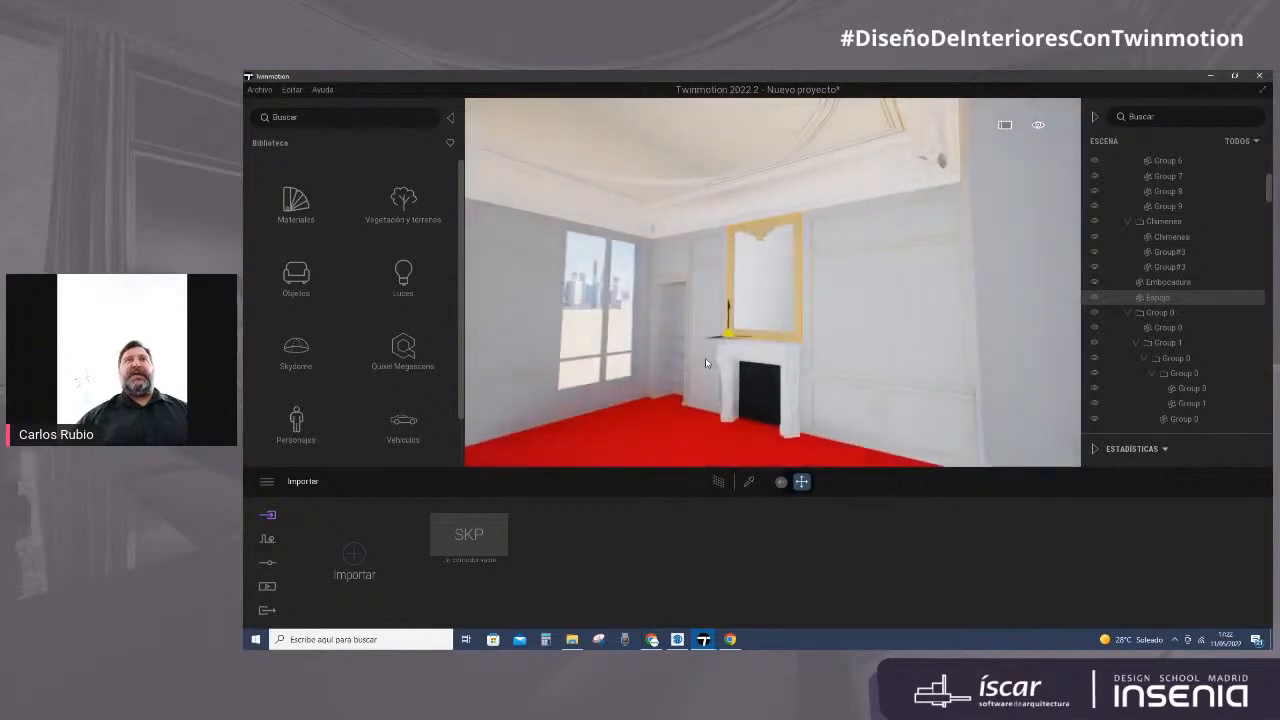
pyautogui.keyDown('shift'); pyautogui.moveTo(707, 360); pyautogui.dragTo(709, 363, button='middle'); pyautogui.keyUp('shift')
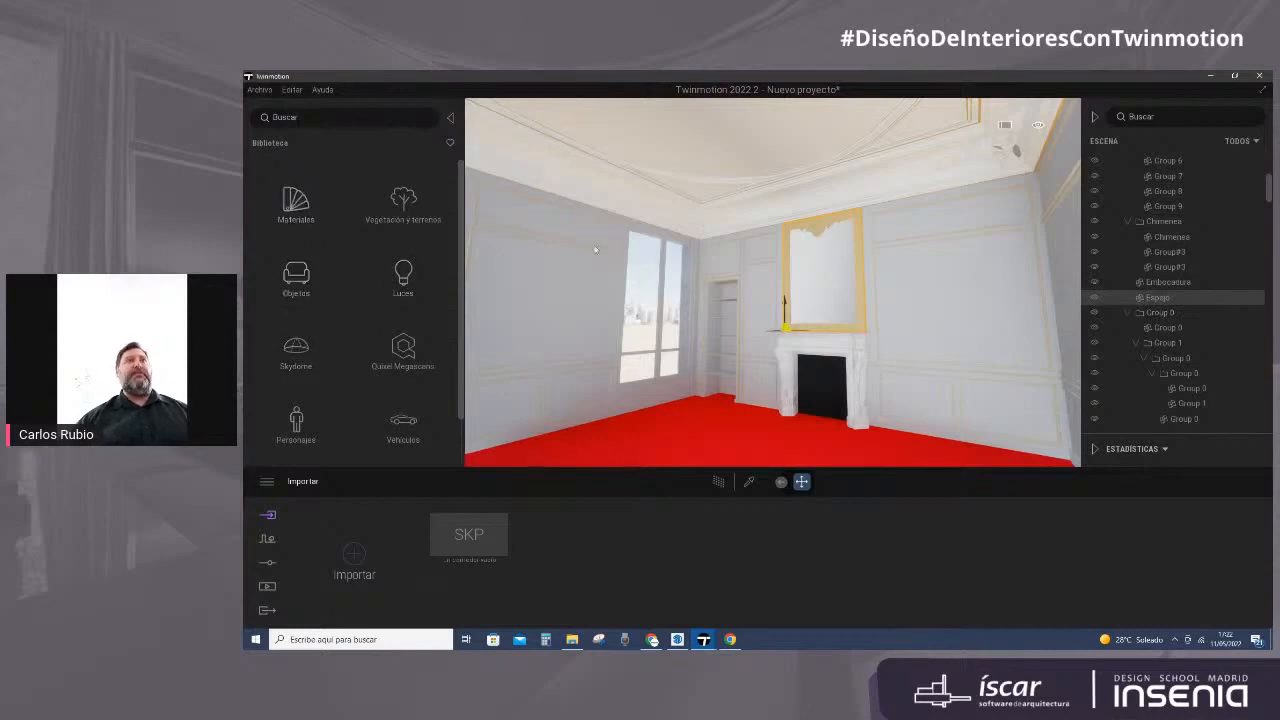
pyautogui.click(290, 205)
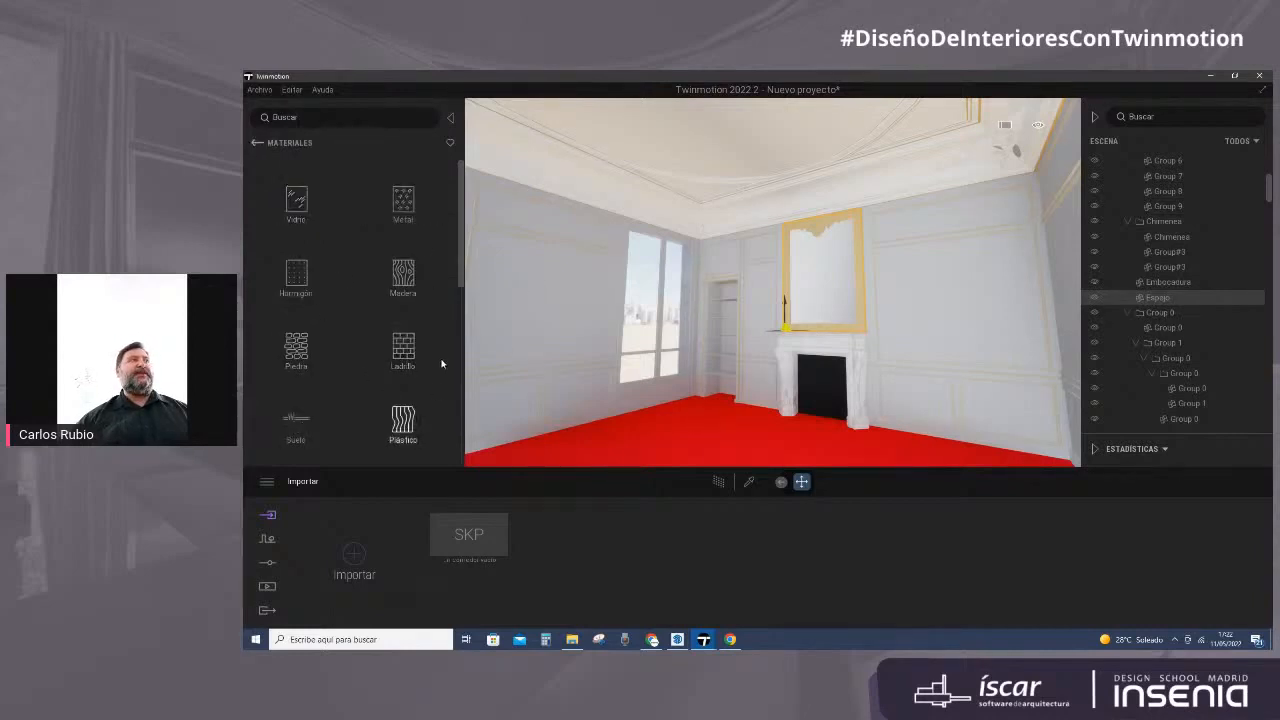
pyautogui.scroll(-5, 296, 400)
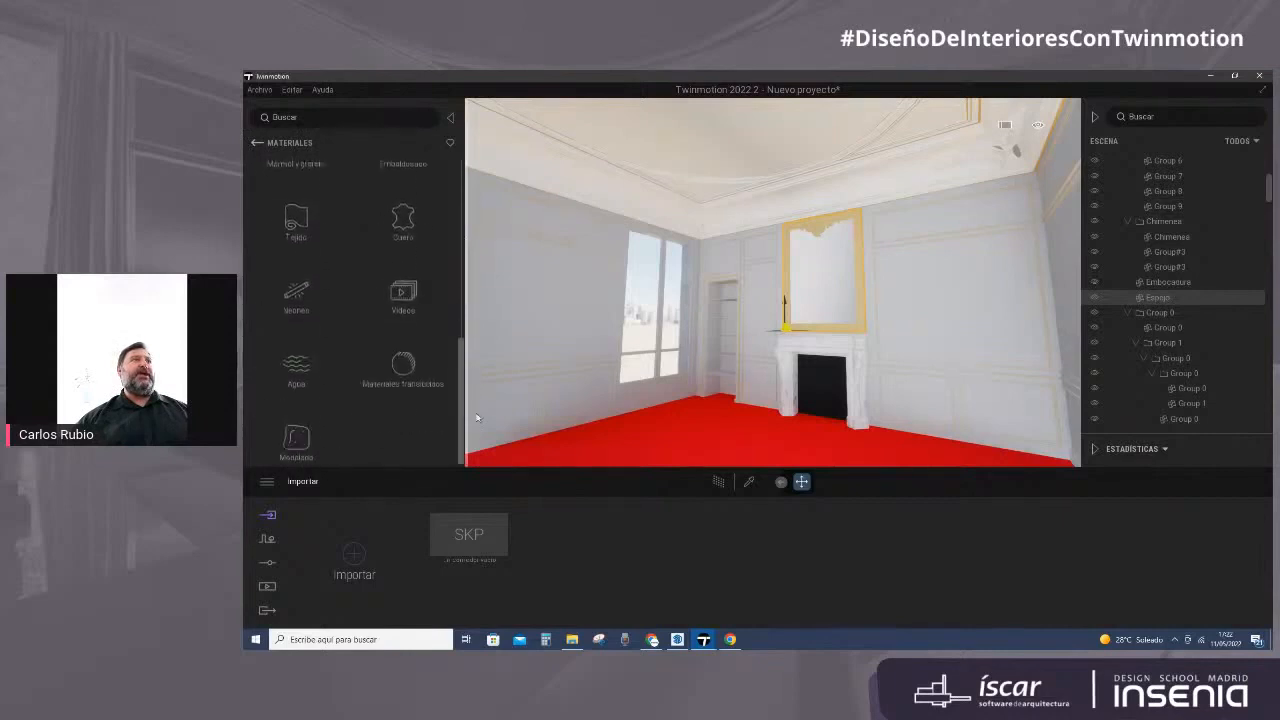
pyautogui.scroll(2, 337, 330)
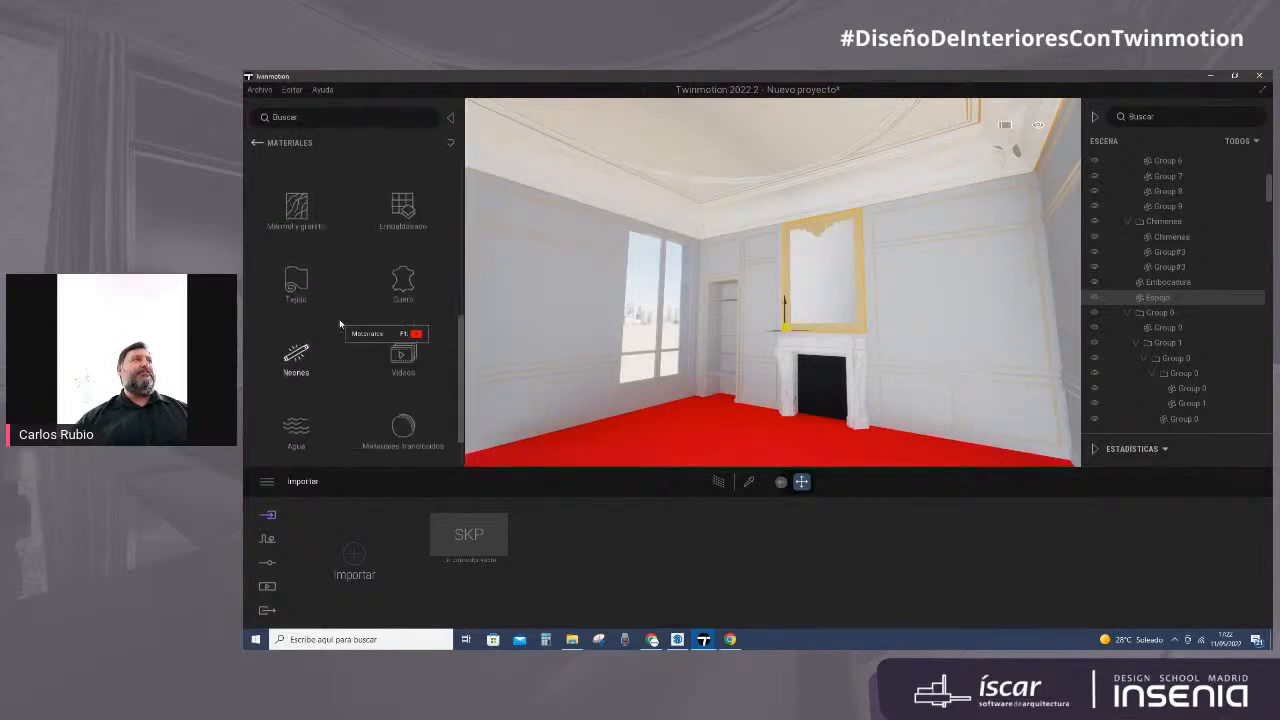
pyautogui.scroll(3, 337, 327)
pyautogui.click(296, 255)
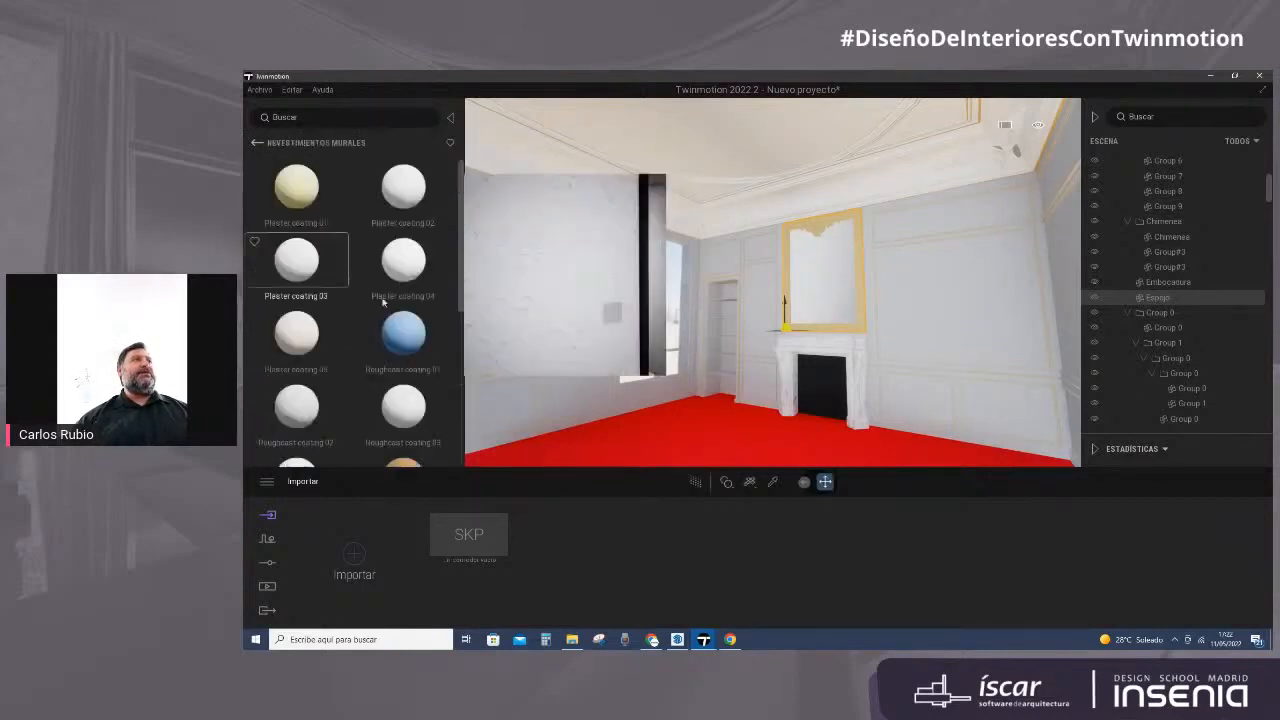
pyautogui.moveTo(455, 291); pyautogui.dragTo(450, 374)
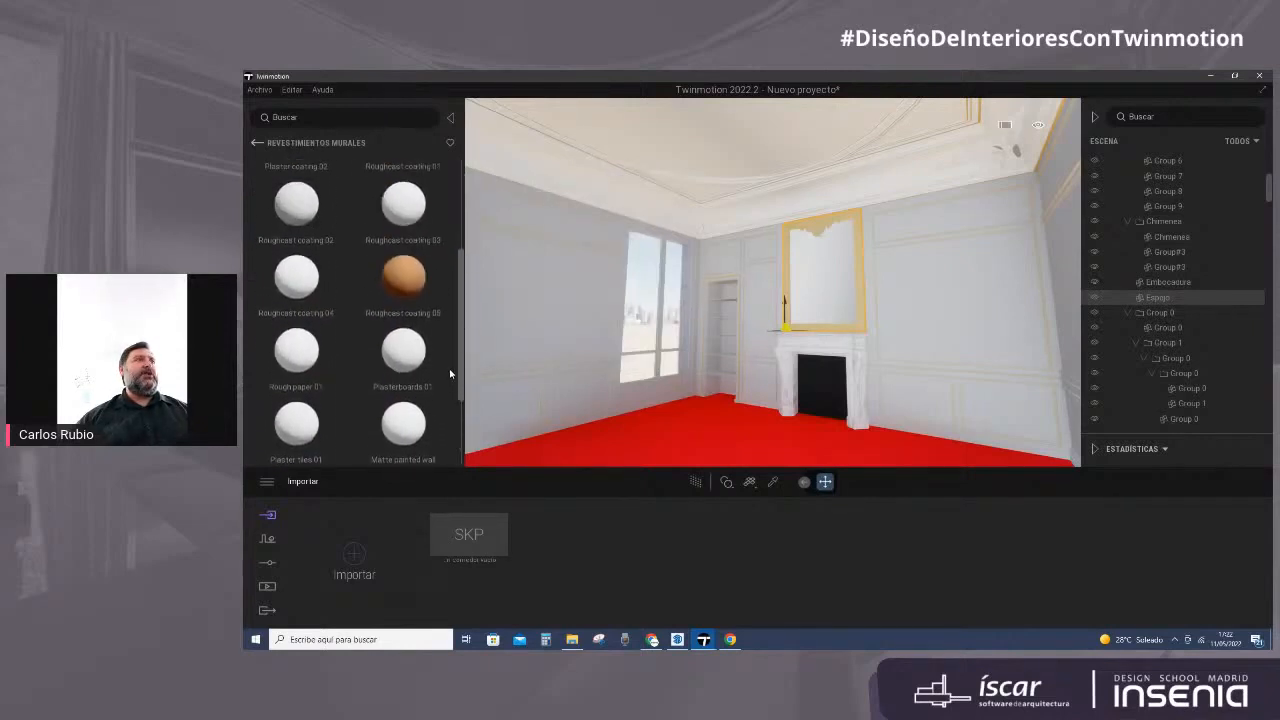
pyautogui.moveTo(403, 289)
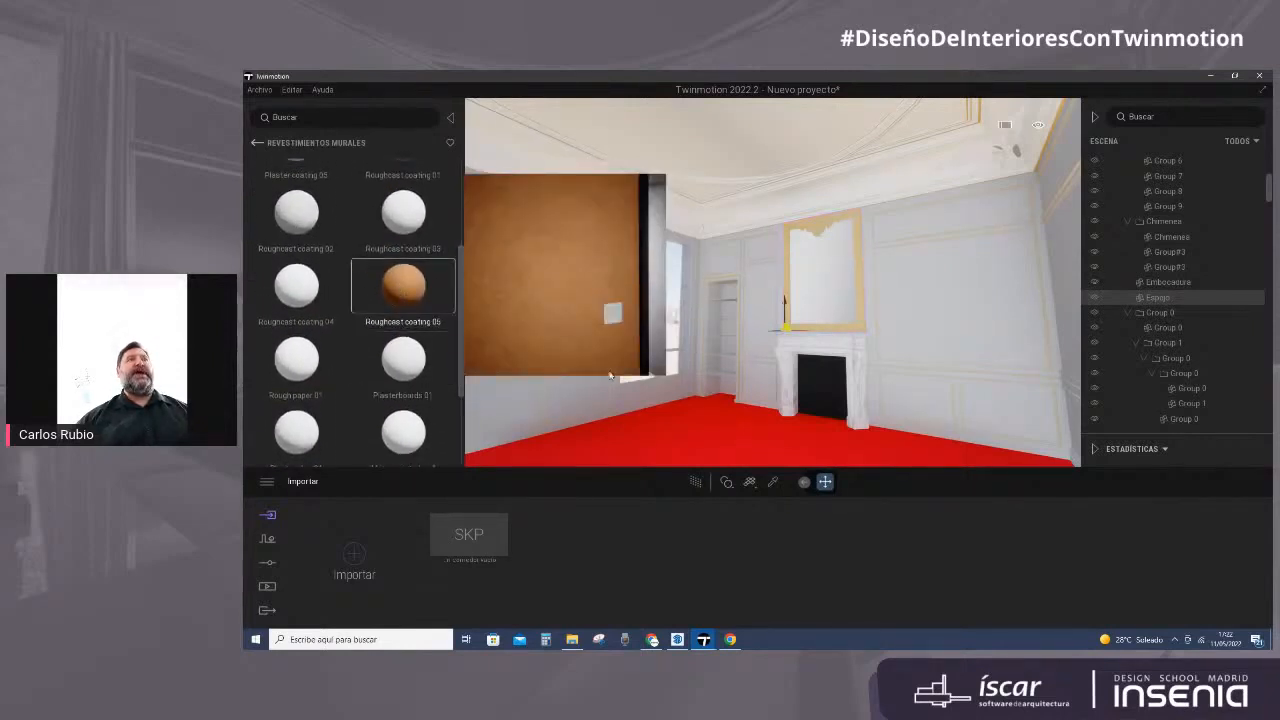
# Step: Try Roughcast coating 05 on the wall beside the window, and undo it
pyautogui.moveTo(405, 278); pyautogui.dragTo(560, 348)
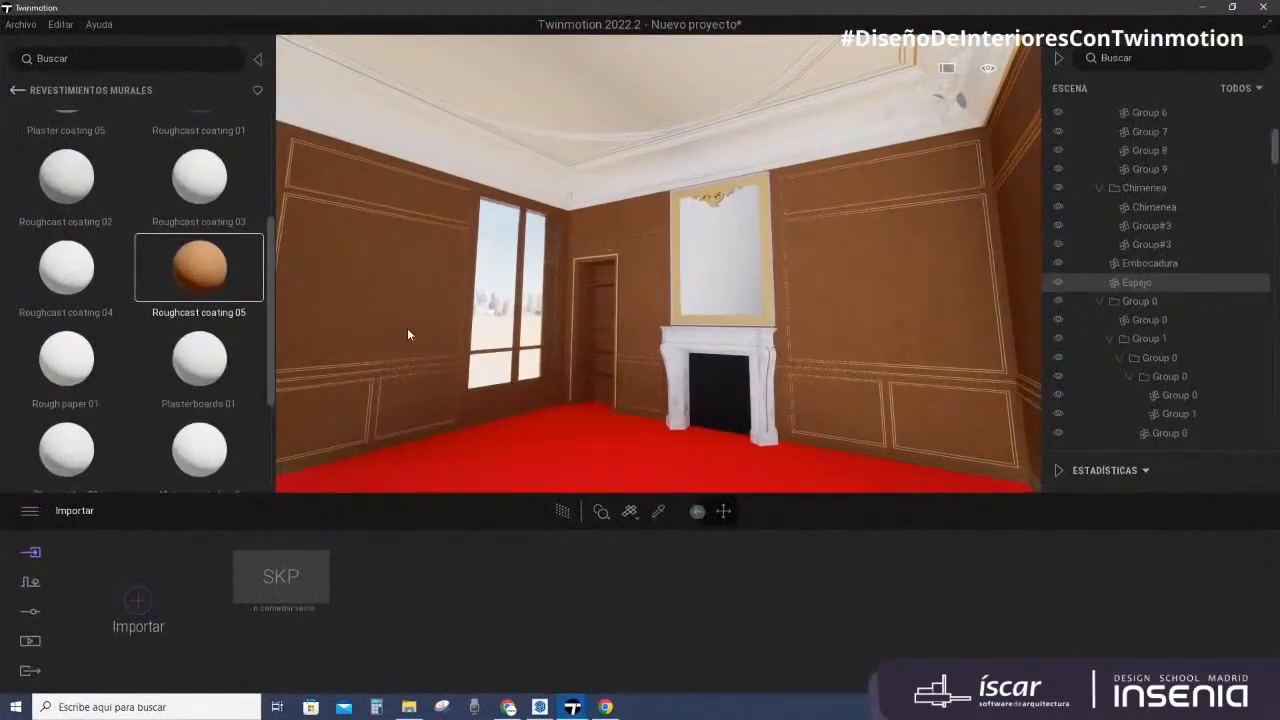
pyautogui.hotkey('ctrl', 'z')
# Step: Review the Reemplazar material mode and choose Aplicar al objeto as the material application mode
pyautogui.moveTo(192, 266)
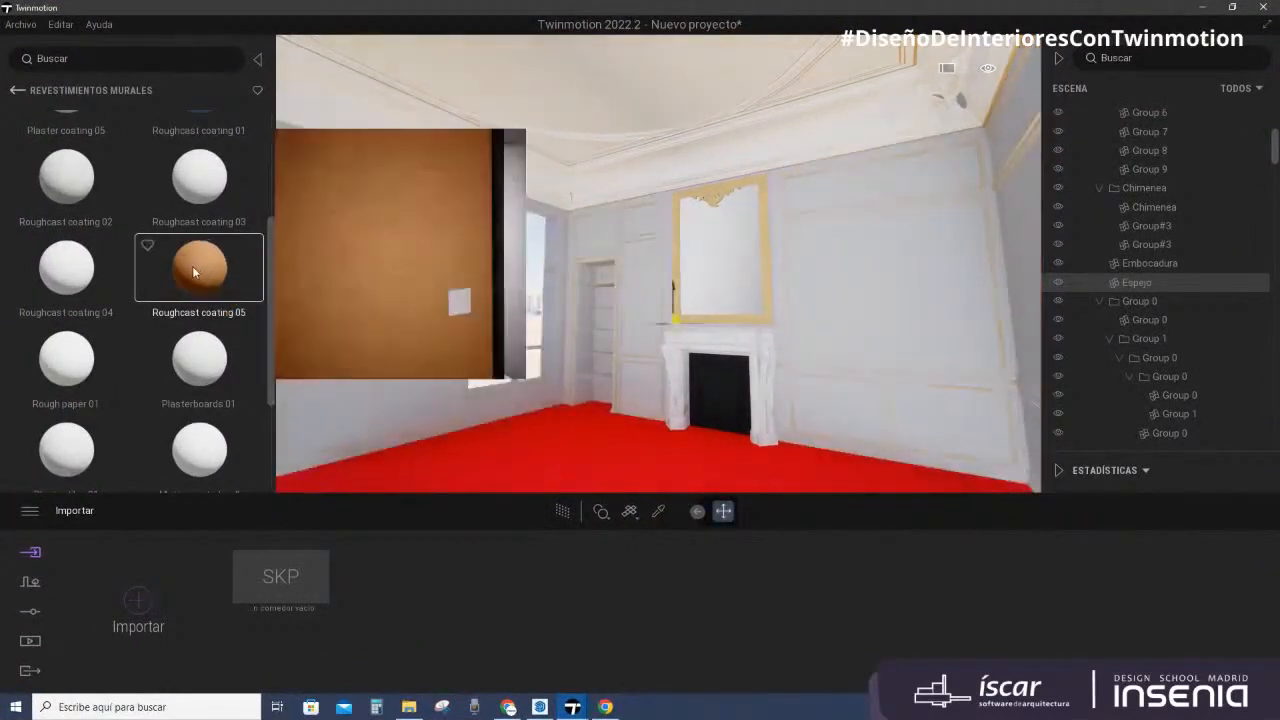
pyautogui.click(607, 518)
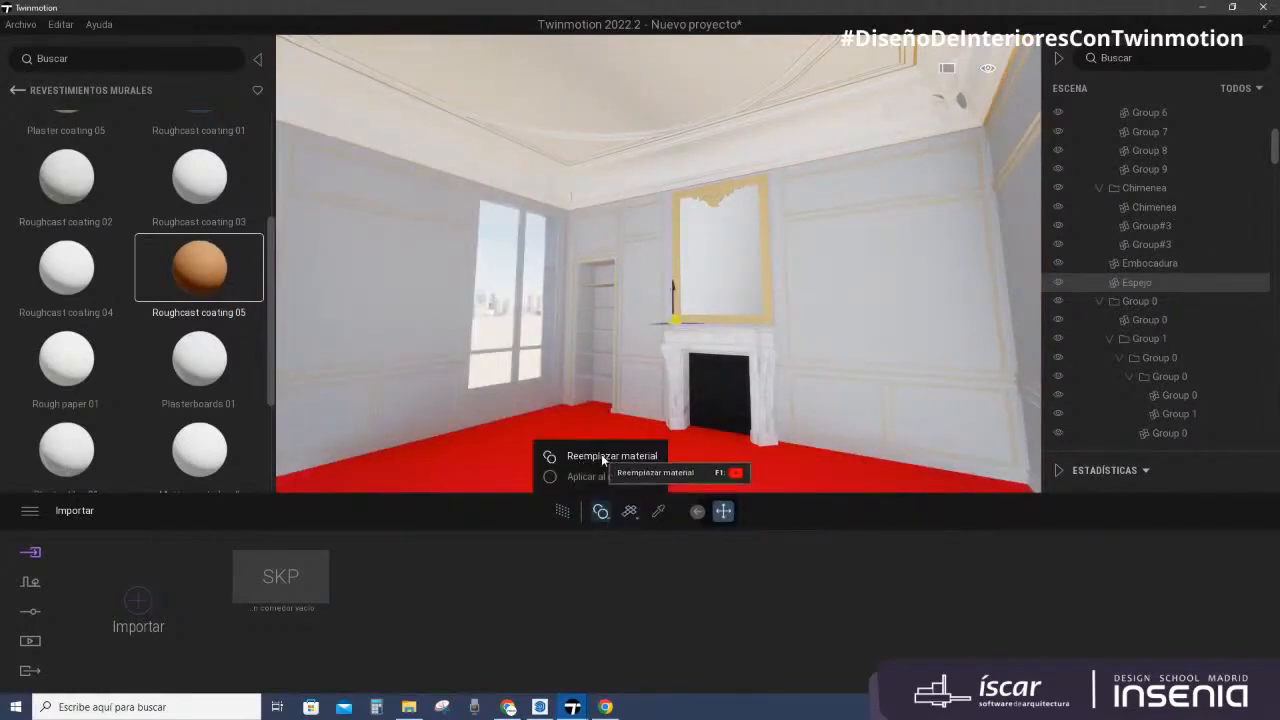
pyautogui.click(601, 454)
pyautogui.click(602, 513)
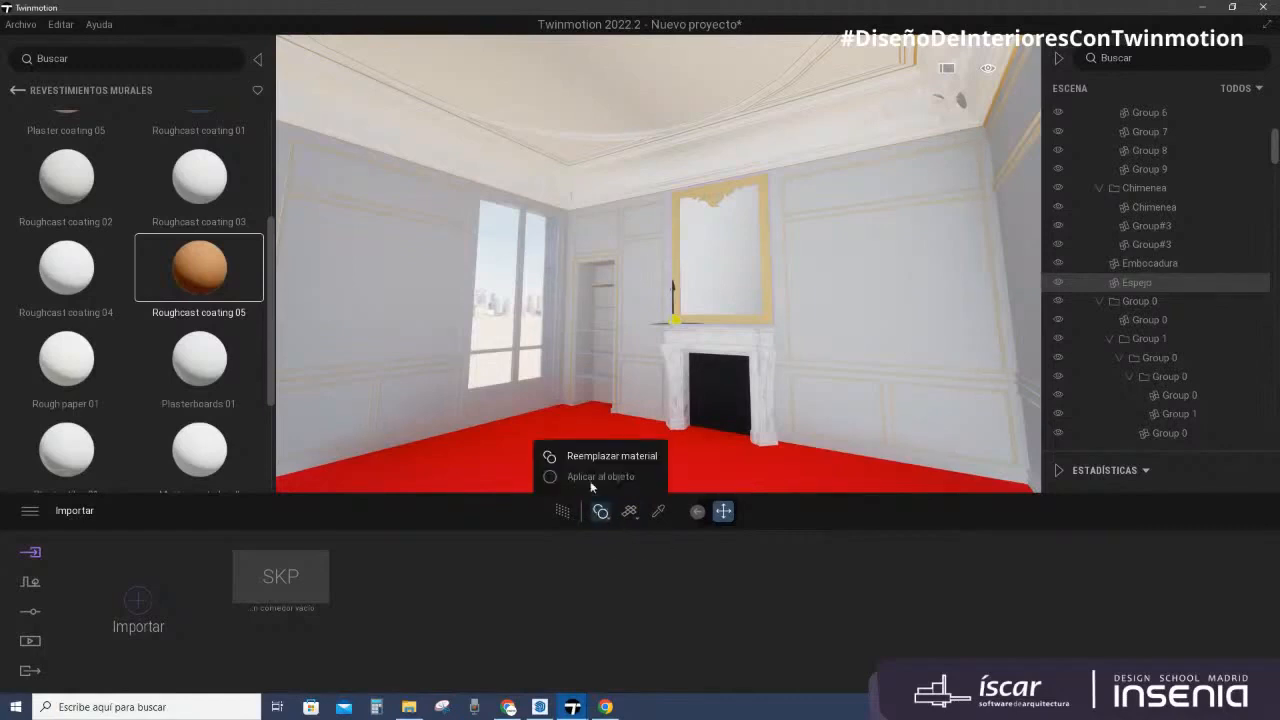
pyautogui.click(567, 476)
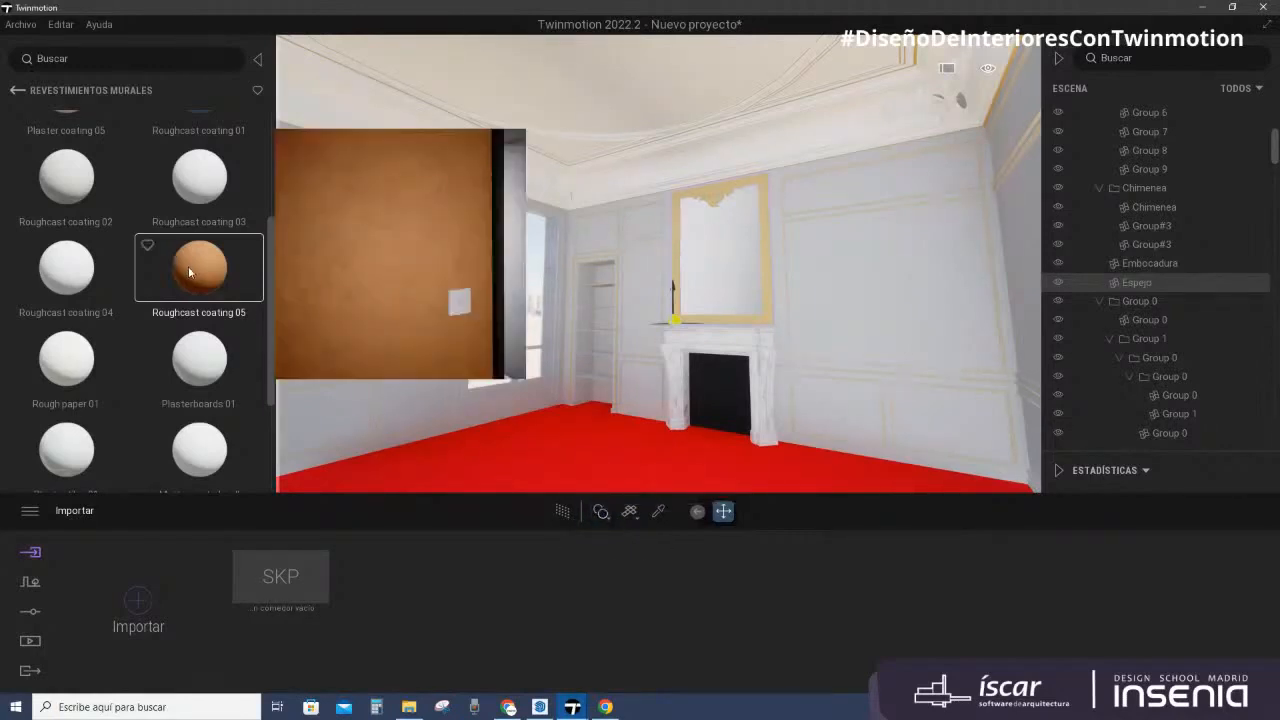
pyautogui.moveTo(212, 268)
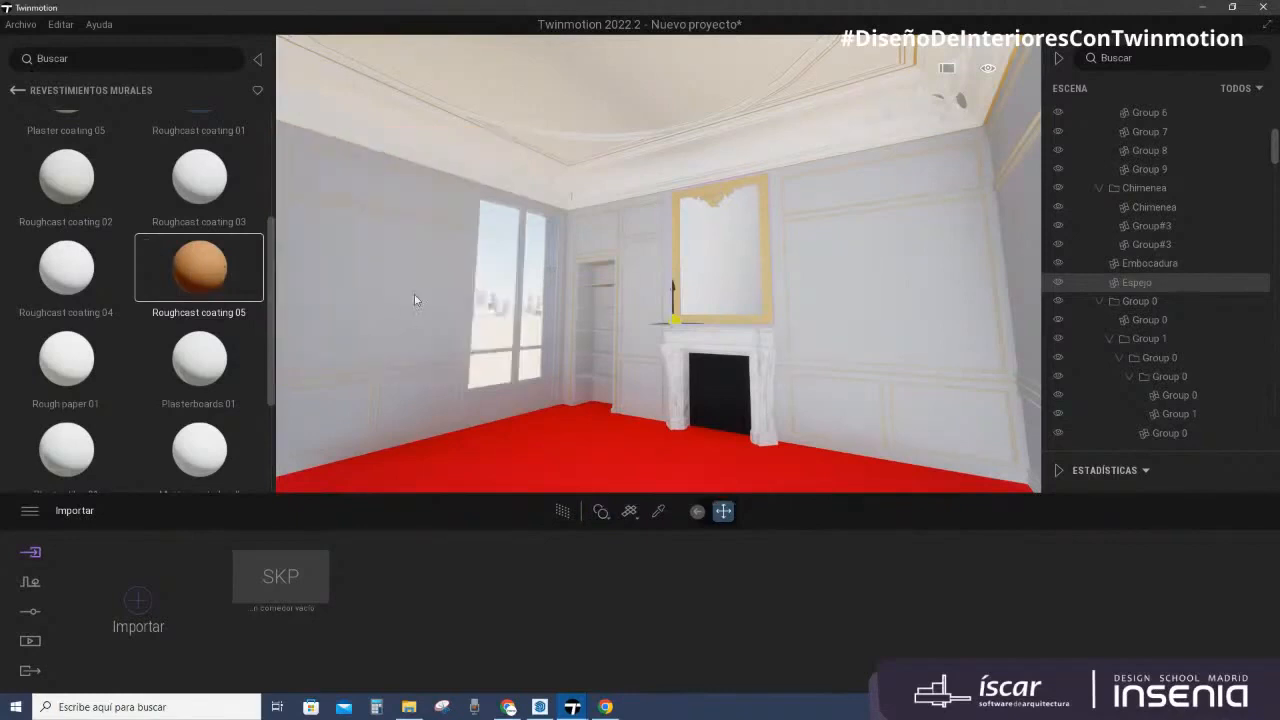
# Step: Sample the wall's current material and apply Roughcast coating 05 to the wall with Aplicar al objeto
pyautogui.click(658, 511)
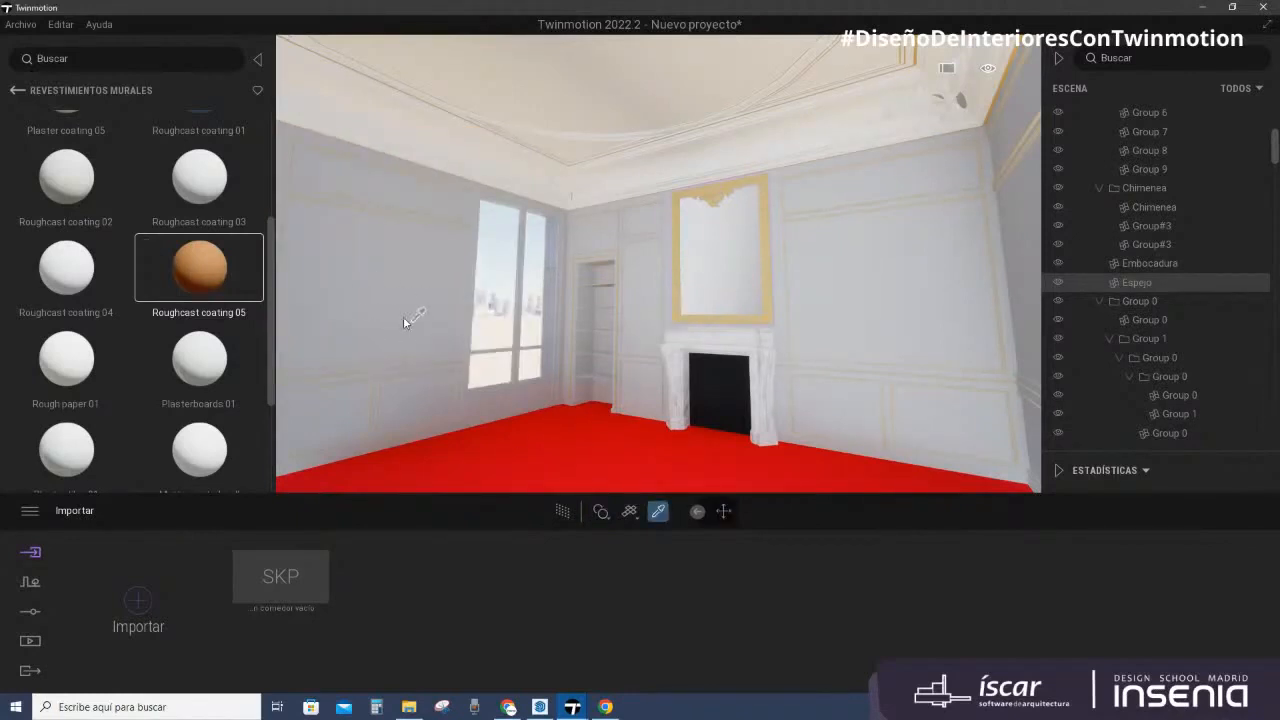
pyautogui.click(410, 316)
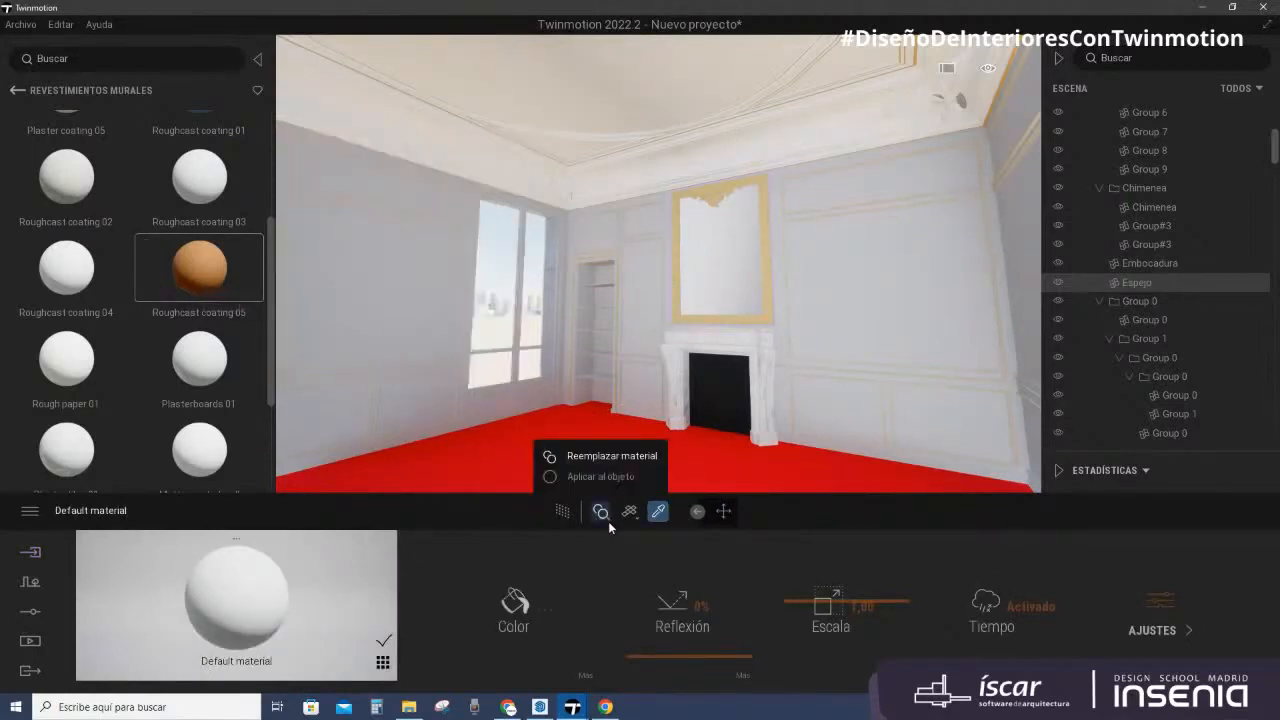
pyautogui.moveTo(197, 279)
pyautogui.moveTo(197, 279); pyautogui.dragTo(359, 314)
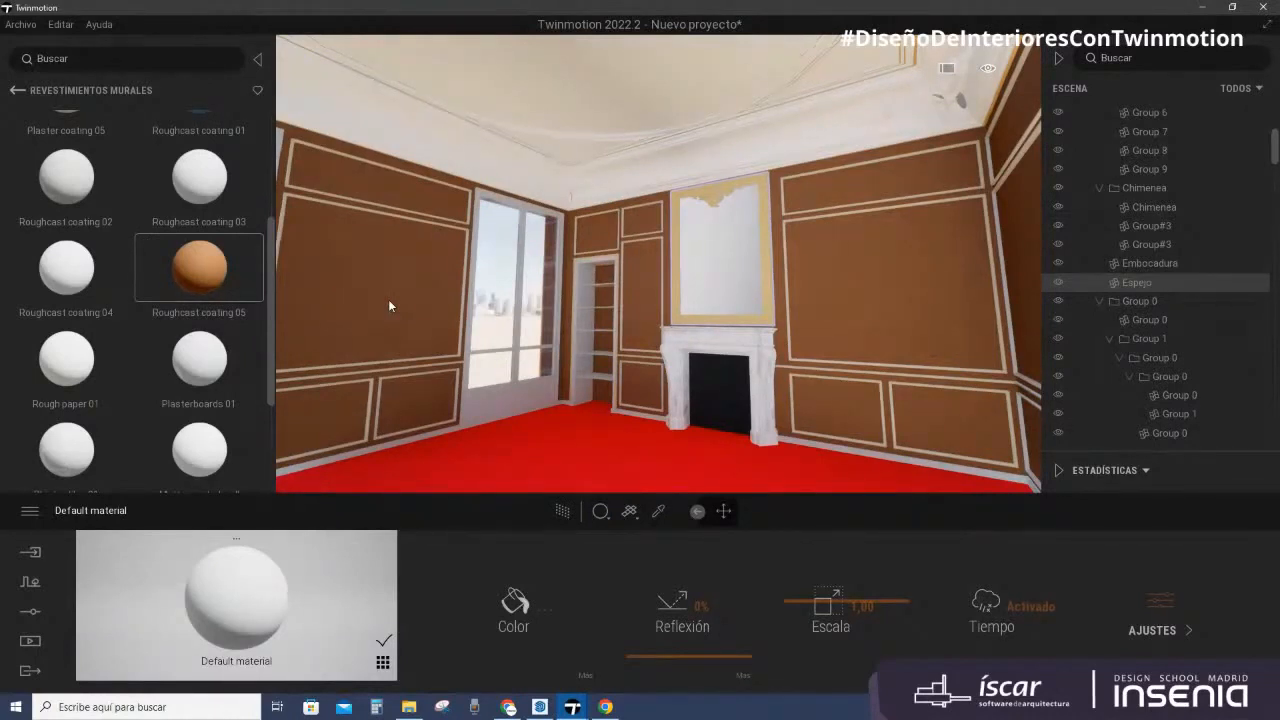
# Step: Sample the materials of the coated wall and of the shelf niche to compare them
pyautogui.click(390, 305)
pyautogui.click(658, 511)
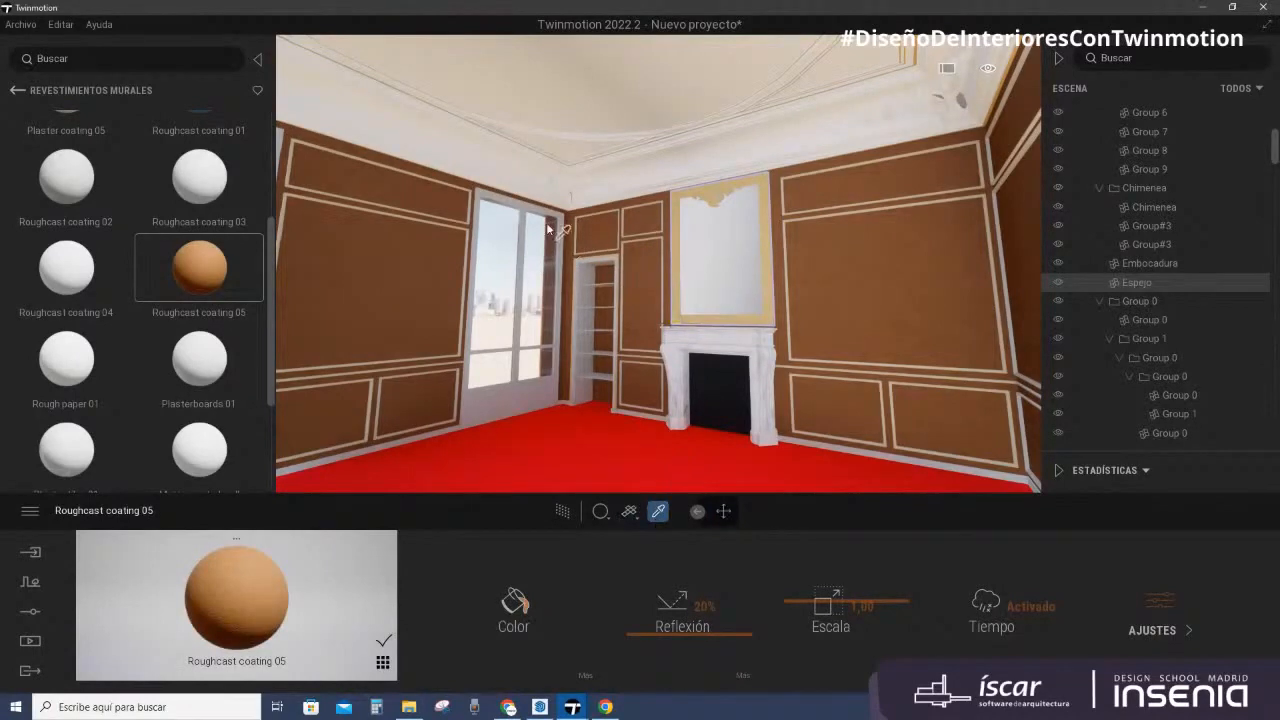
pyautogui.click(589, 297)
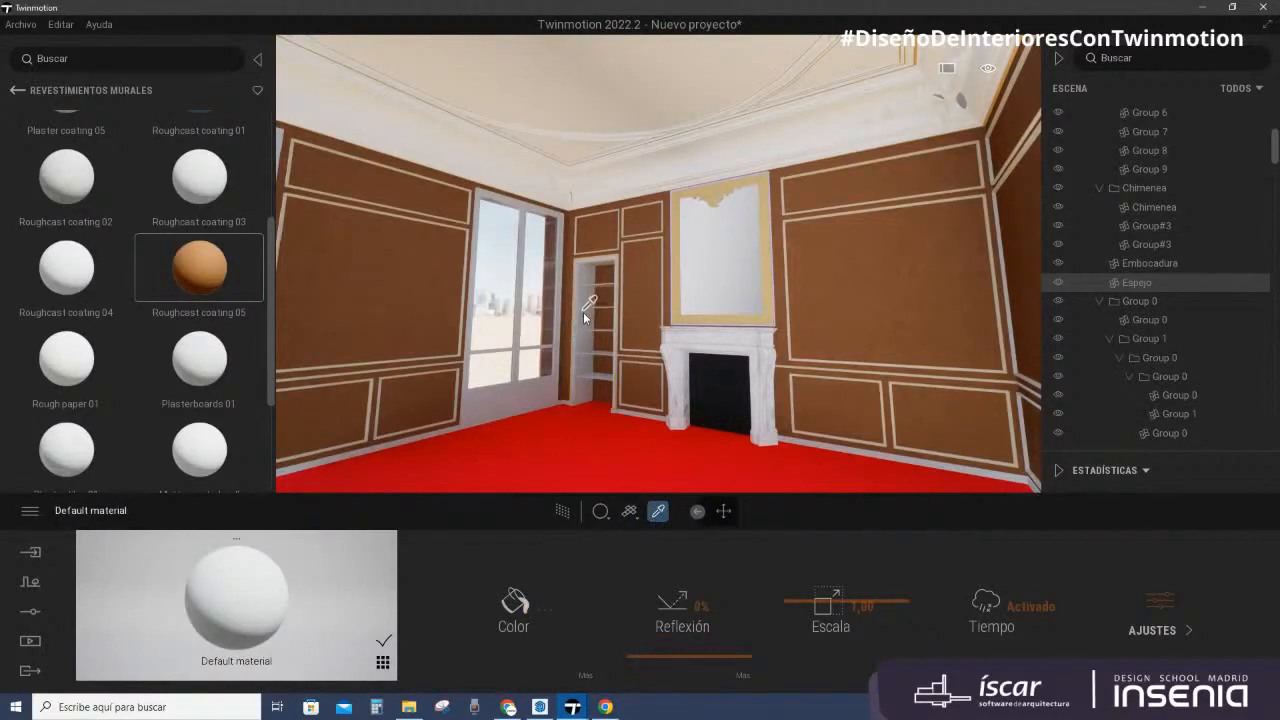
# Step: Start a geometry import and choose the SketchUp file cotinas y barandillas as the source
pyautogui.click(30, 551)
pyautogui.click(138, 601)
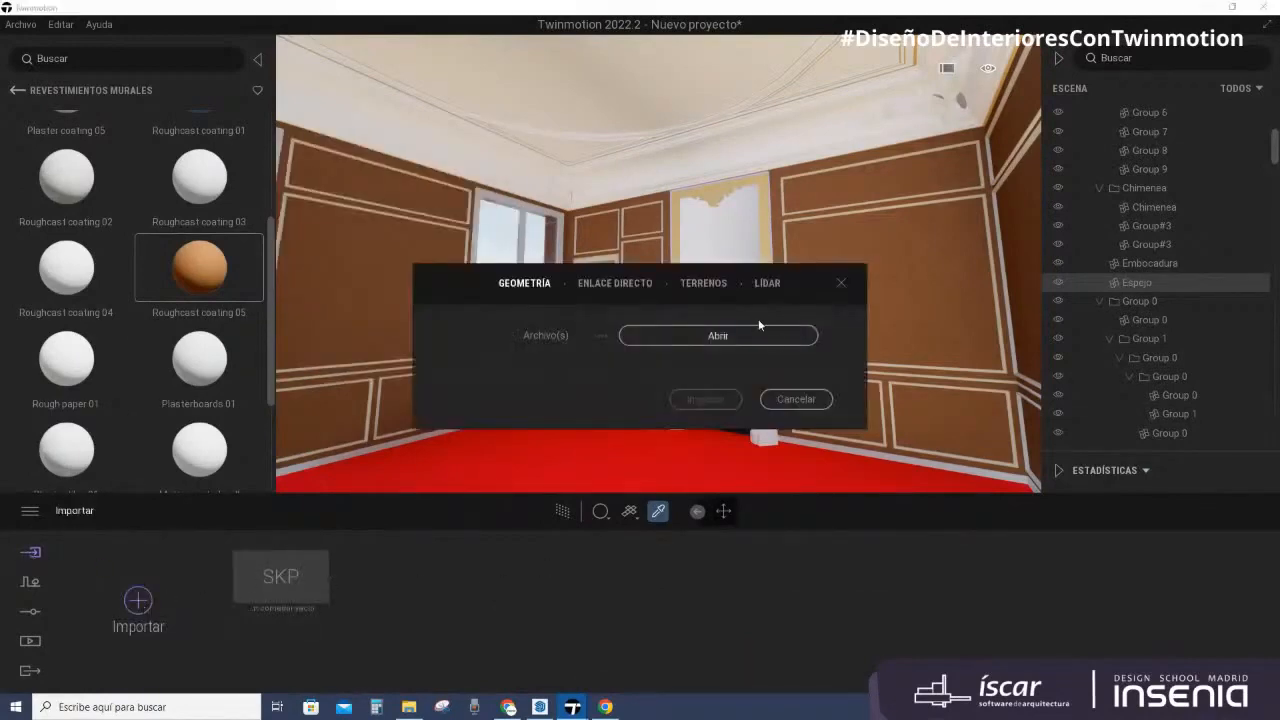
pyautogui.click(714, 335)
pyautogui.click(622, 325)
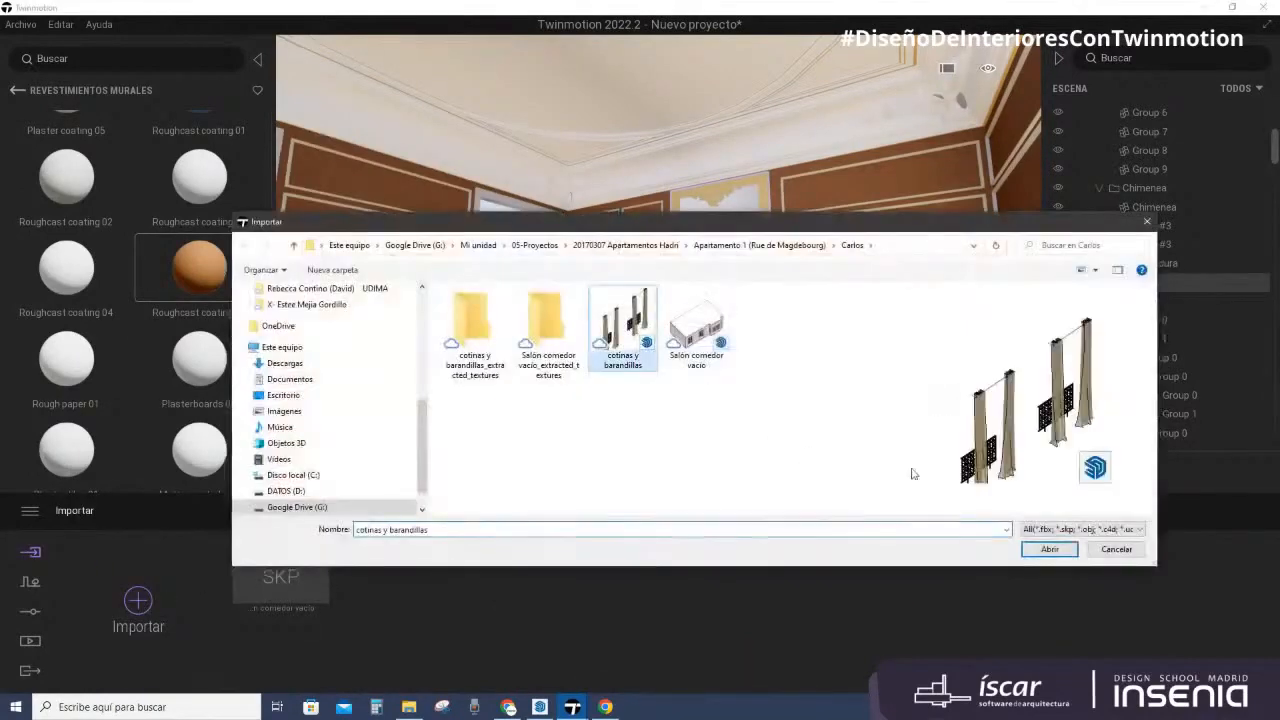
pyautogui.click(1048, 550)
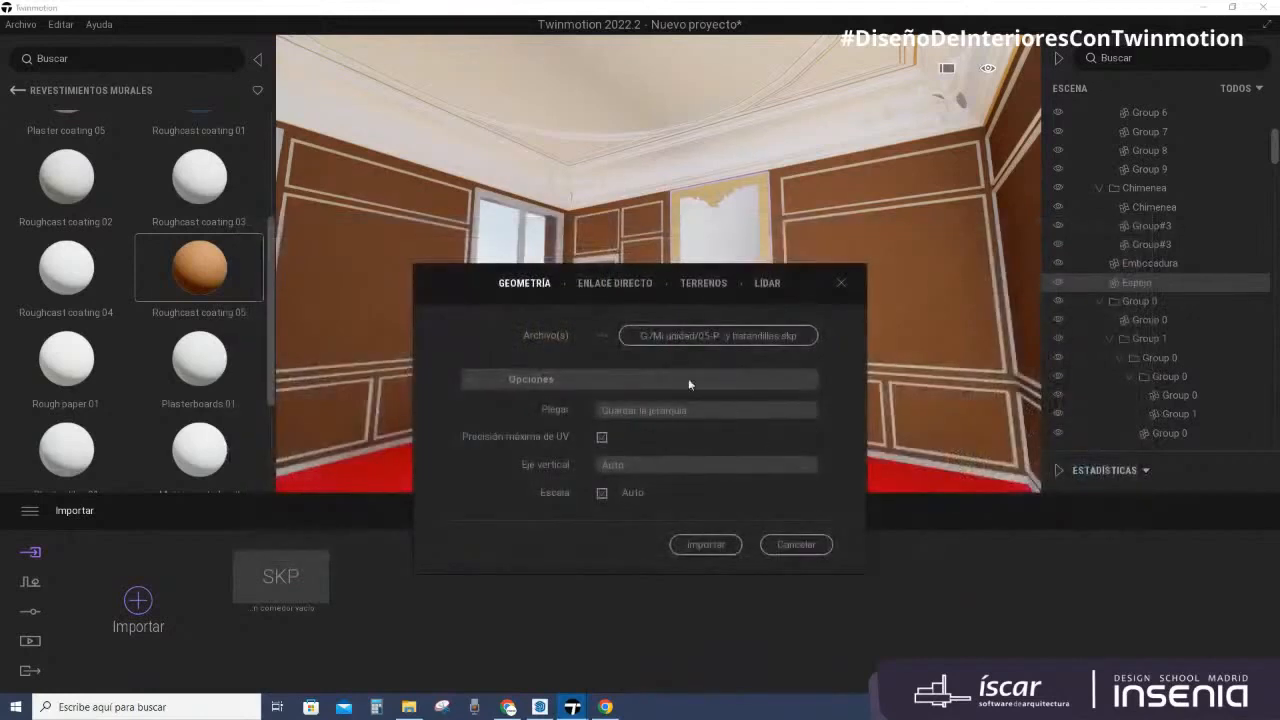
# Step: Import the curtains and railings with Guardar la jerarquía, resolving all material conflicts with Utilizar los materiales importados
pyautogui.click(654, 411)
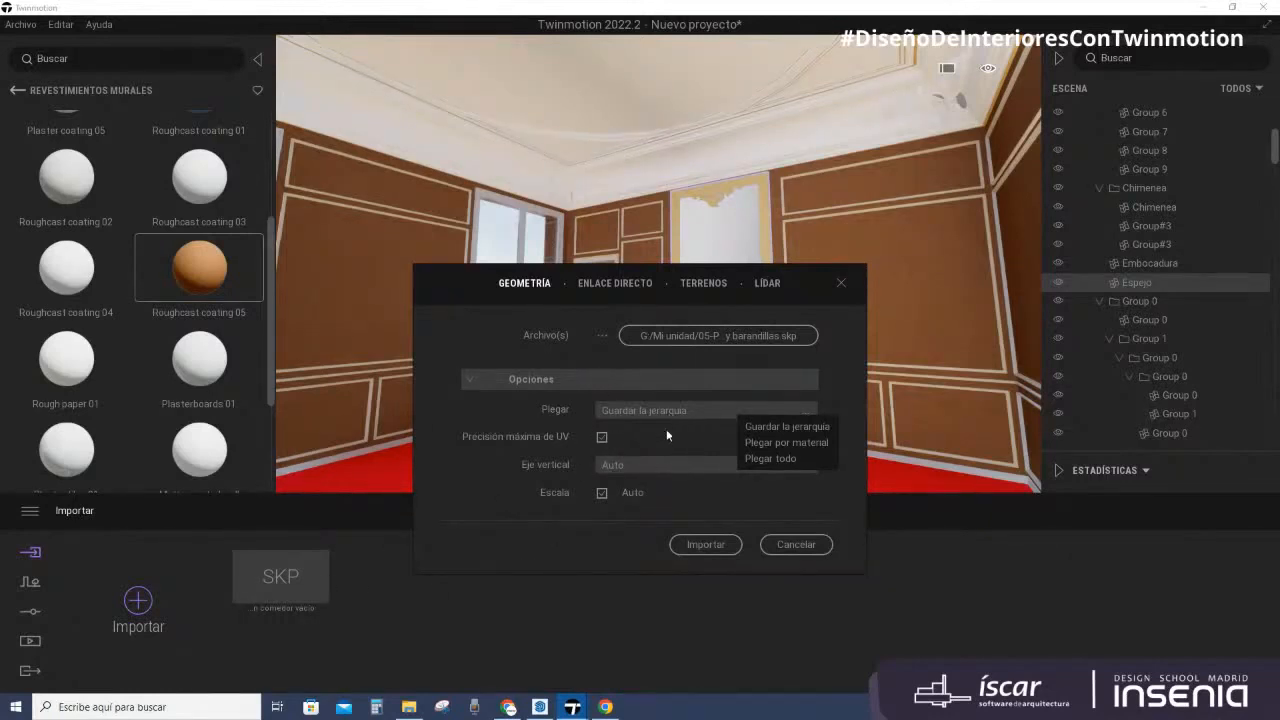
pyautogui.click(800, 426)
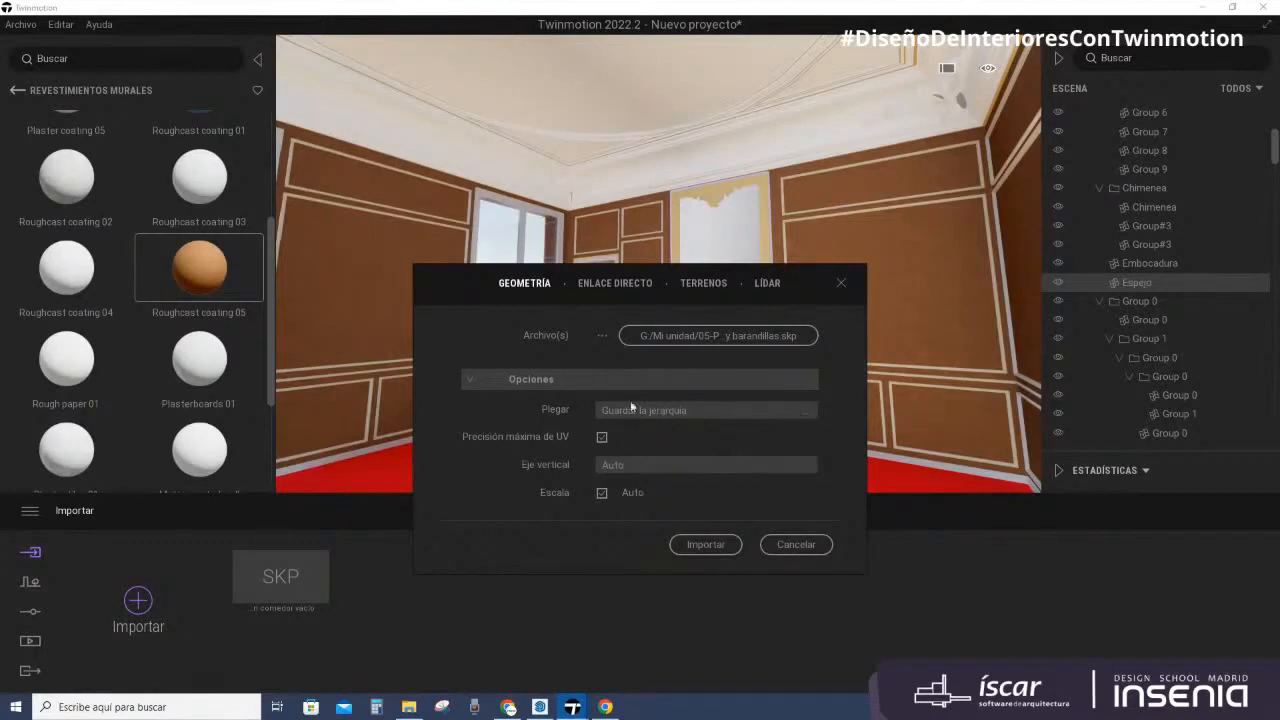
pyautogui.click(705, 545)
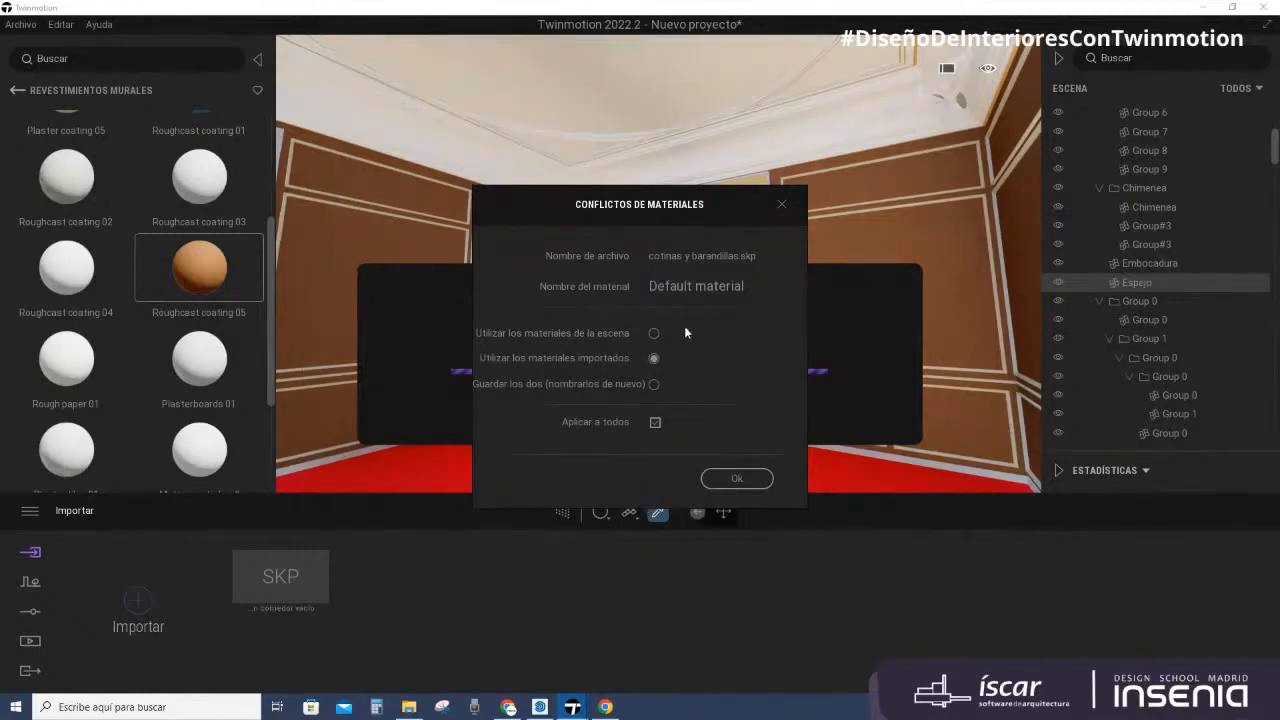
pyautogui.click(653, 358)
pyautogui.click(727, 478)
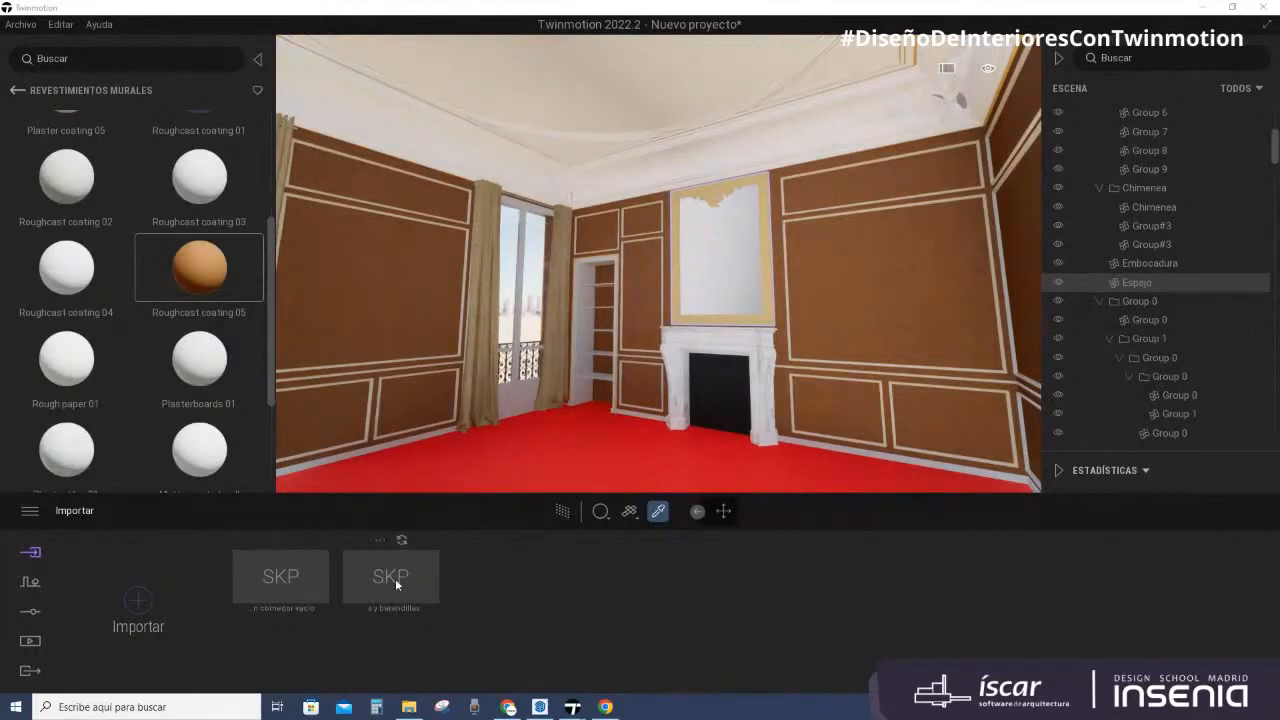
# Step: Switch to SketchUp and examine the empty living-dining room model from above, along with the available paste commands
pyautogui.moveTo(306, 592)
pyautogui.moveTo(451, 597)
pyautogui.click(540, 707)
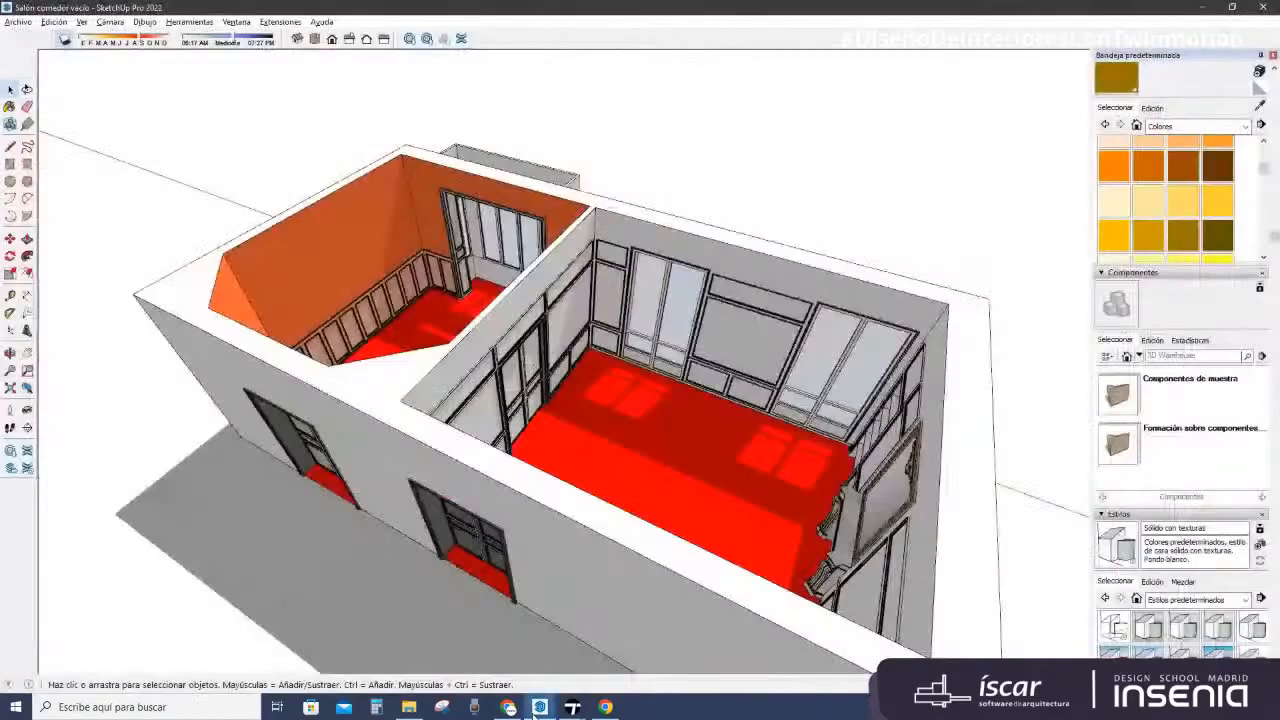
pyautogui.moveTo(666, 443); pyautogui.dragTo(706, 457, button='middle')
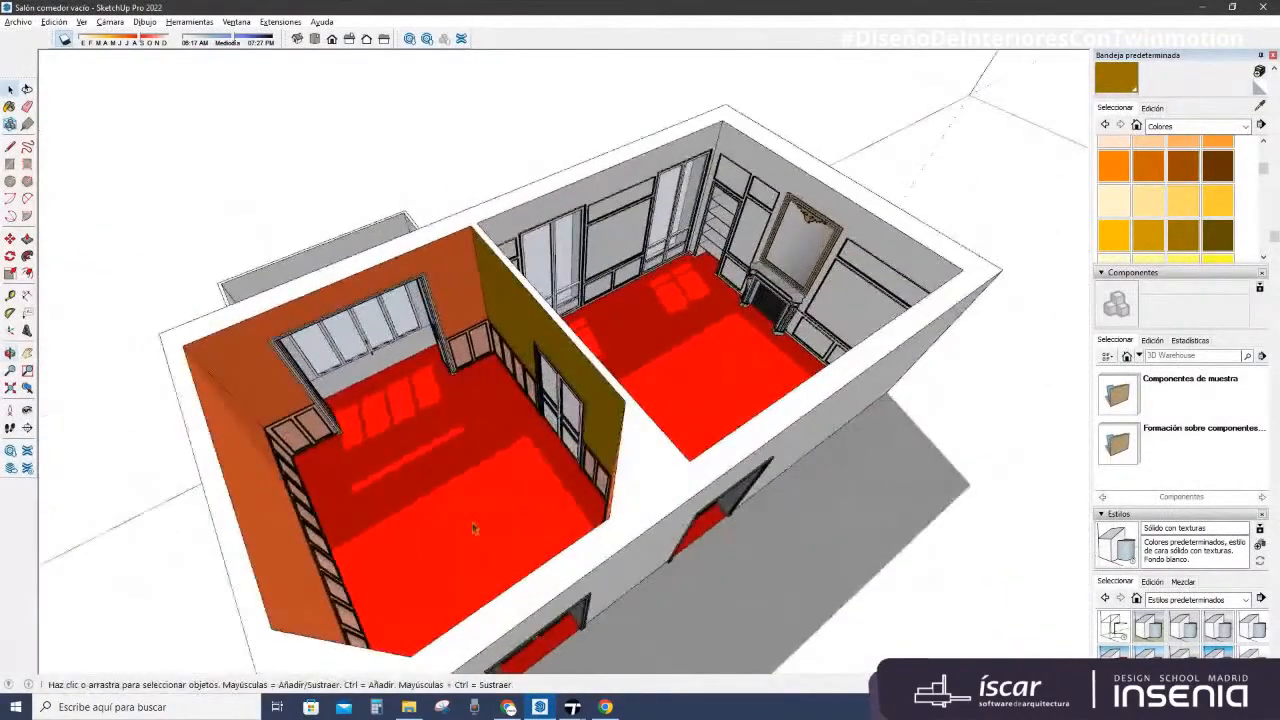
pyautogui.moveTo(550, 498); pyautogui.dragTo(494, 494, button='middle')
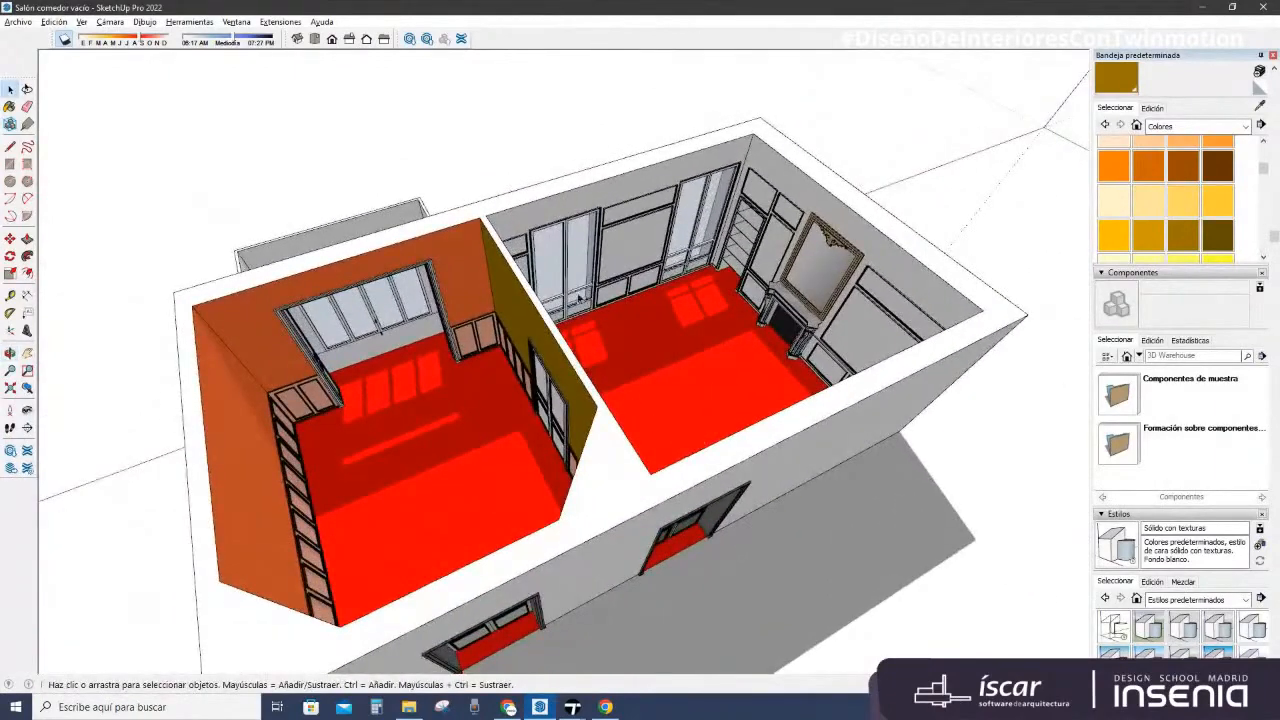
pyautogui.click(53, 22)
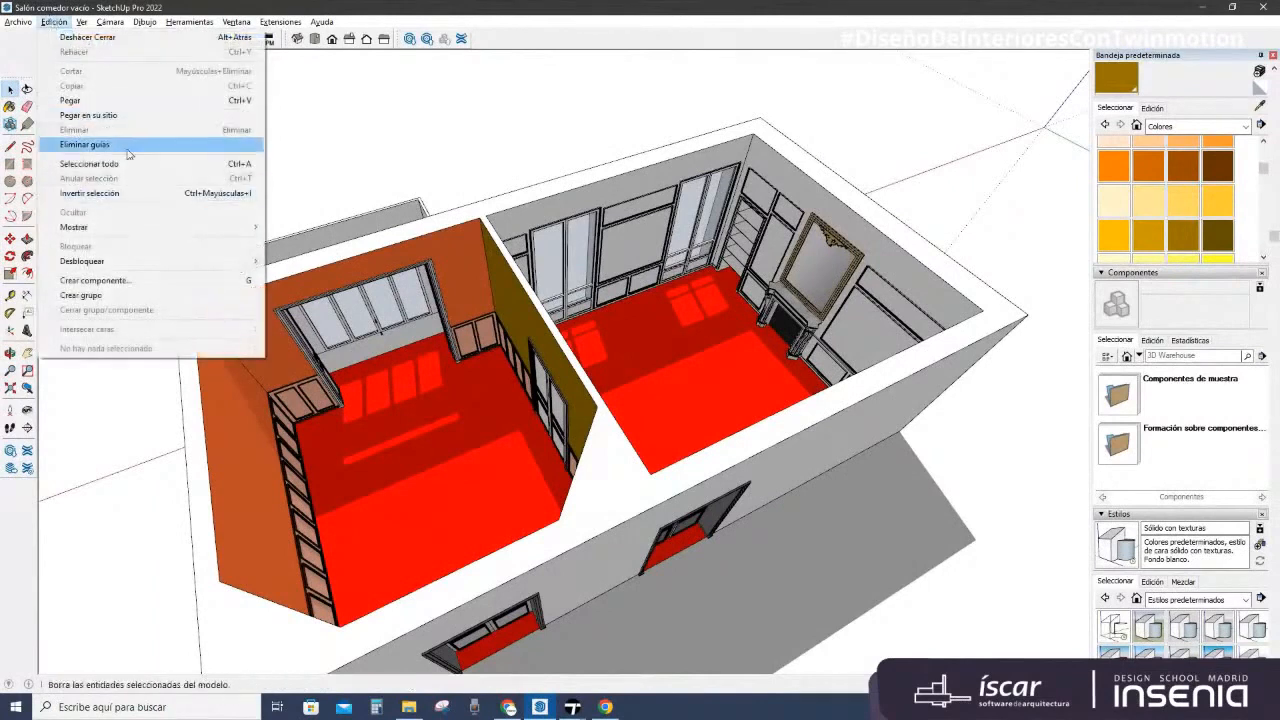
pyautogui.click(443, 168)
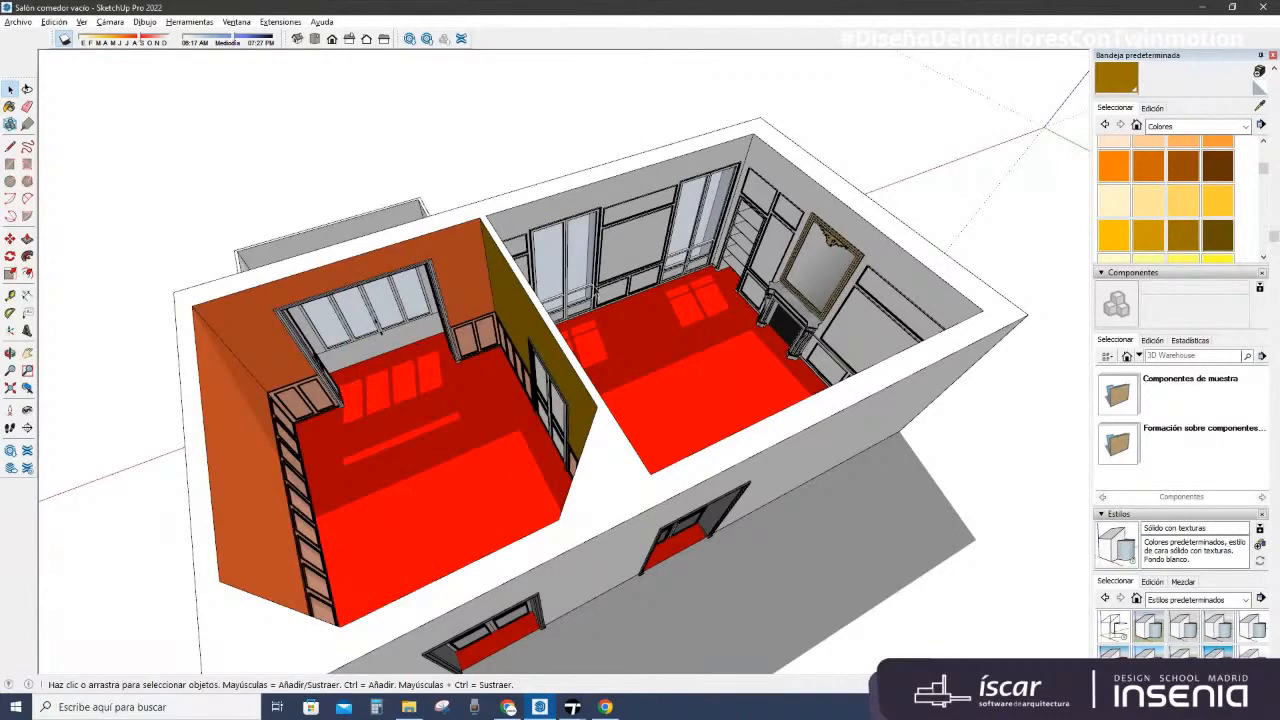
pyautogui.click(17, 21)
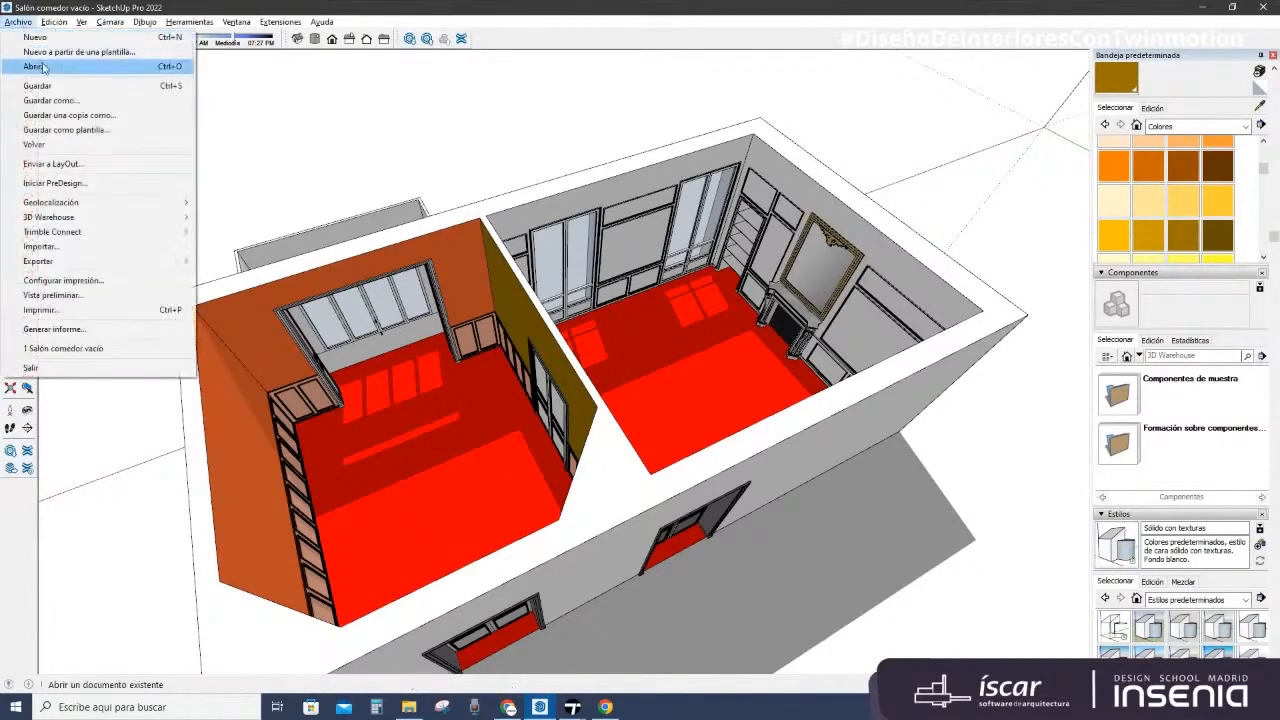
pyautogui.click(40, 66)
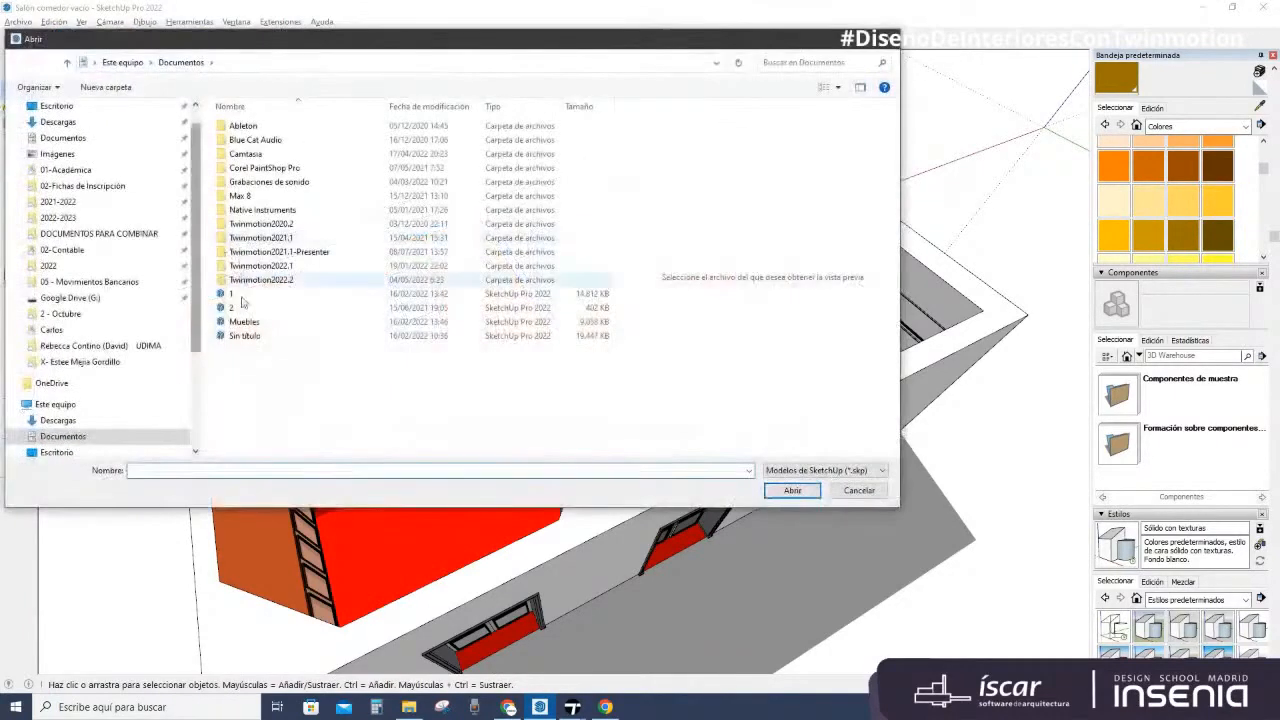
pyautogui.click(876, 492)
# Step: Switch to File Explorer and open the SketchUp model cotinas y barandillas from the project folder
pyautogui.click(409, 707)
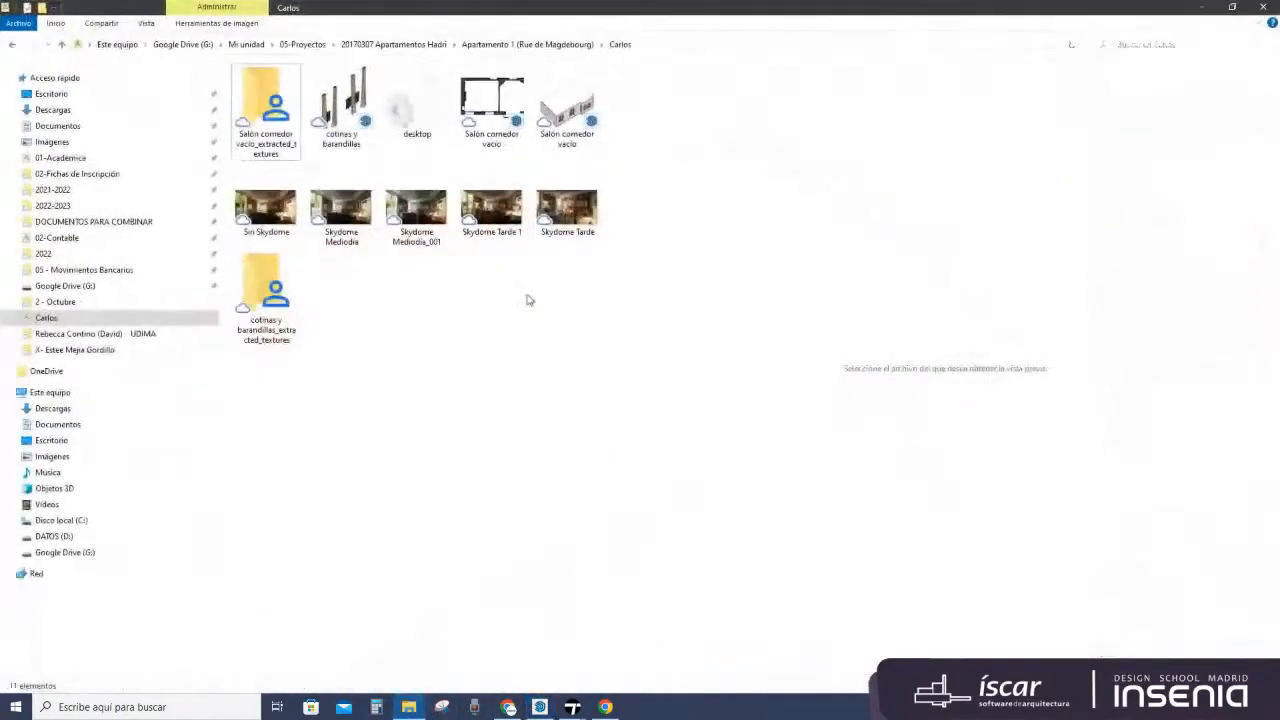
pyautogui.click(368, 105)
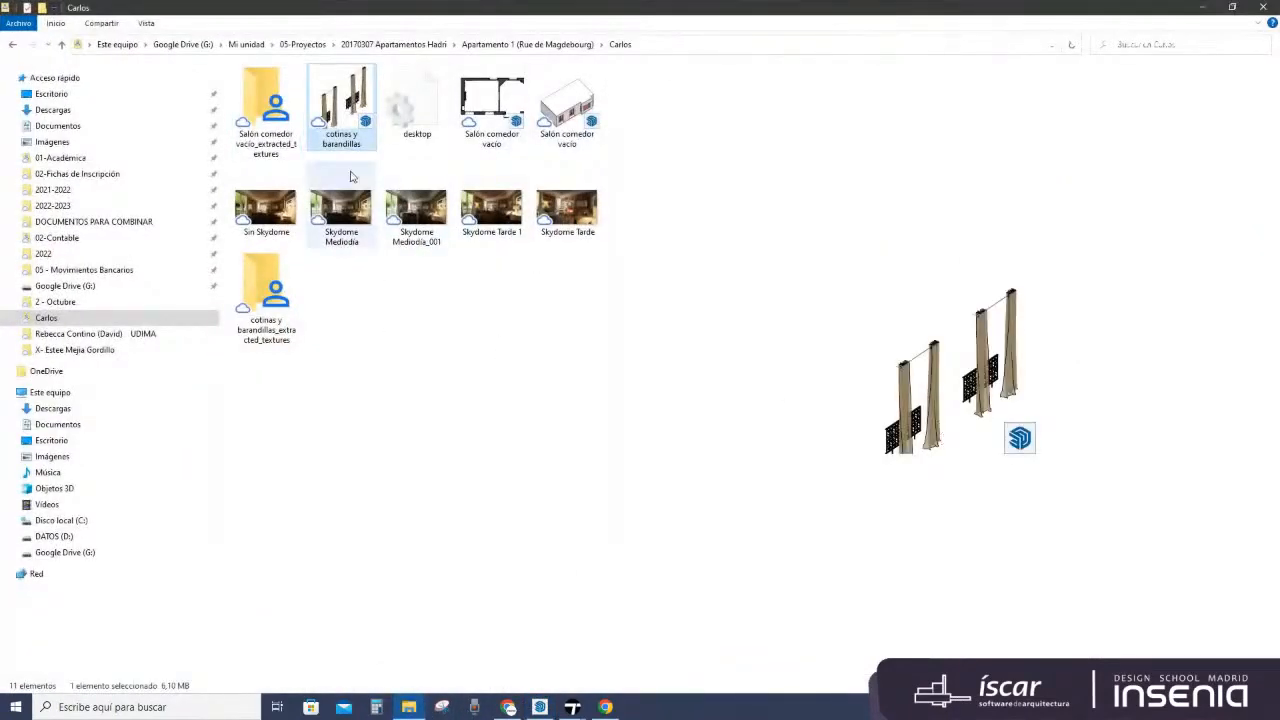
pyautogui.doubleClick(337, 110)
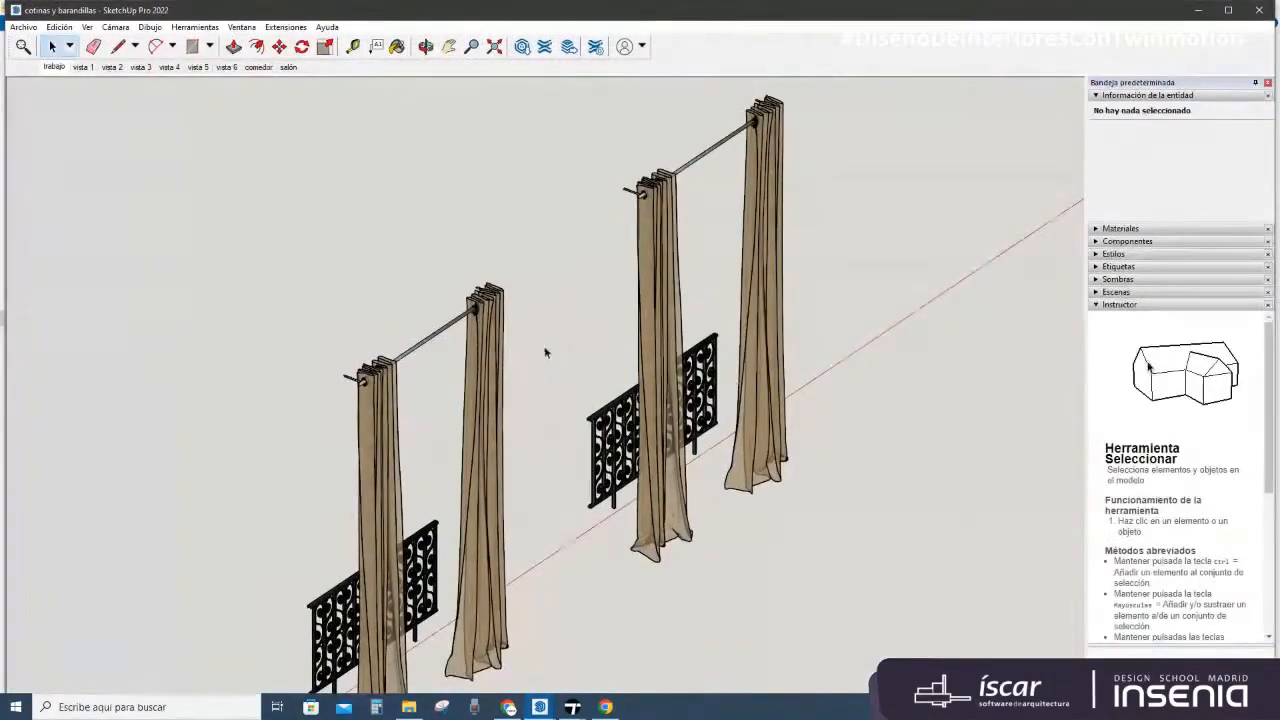
# Step: Examine the position of the curtains and railings relative to the model's axes origin
pyautogui.scroll(-10, 548, 370)
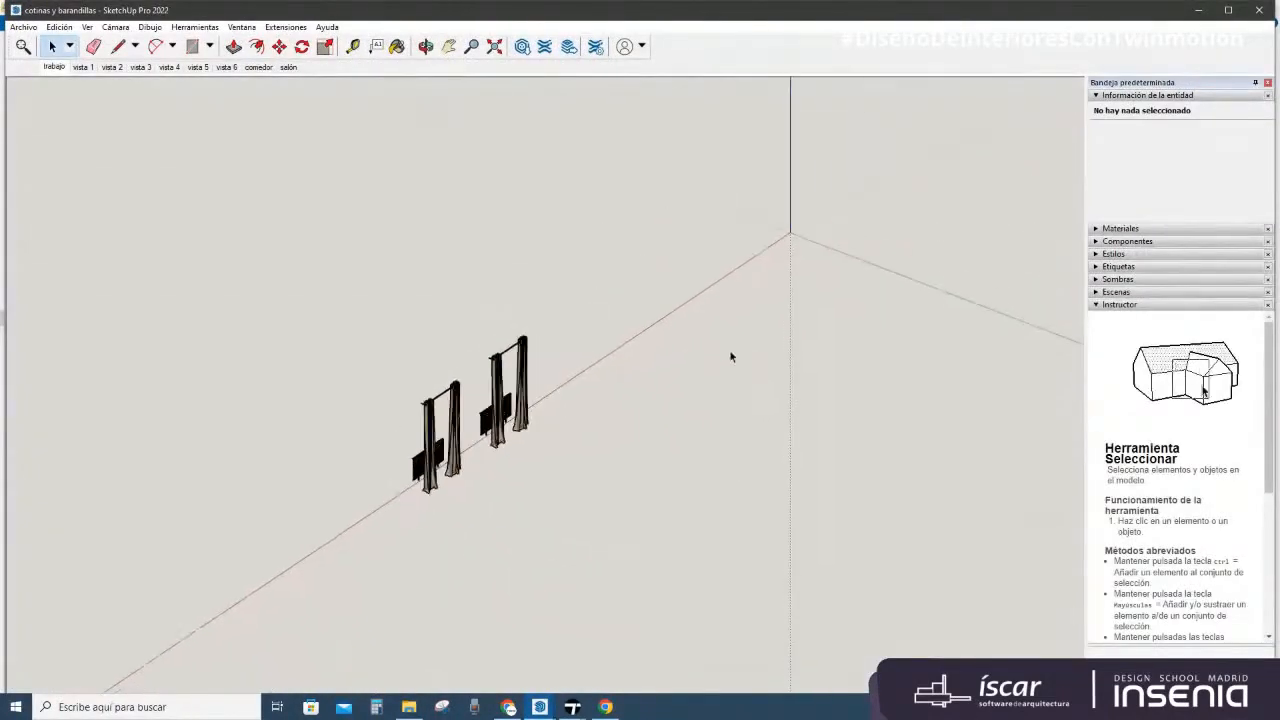
pyautogui.scroll(3, 462, 442)
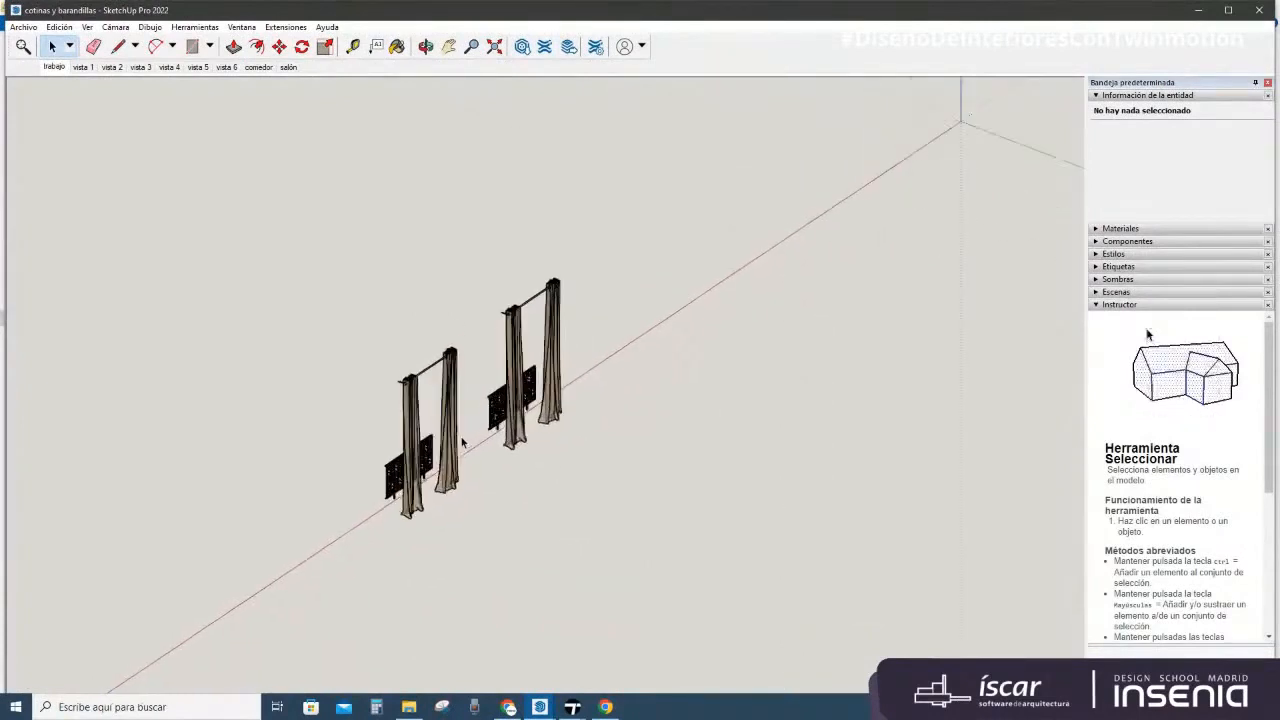
pyautogui.moveTo(543, 531); pyautogui.dragTo(418, 558, button='middle')
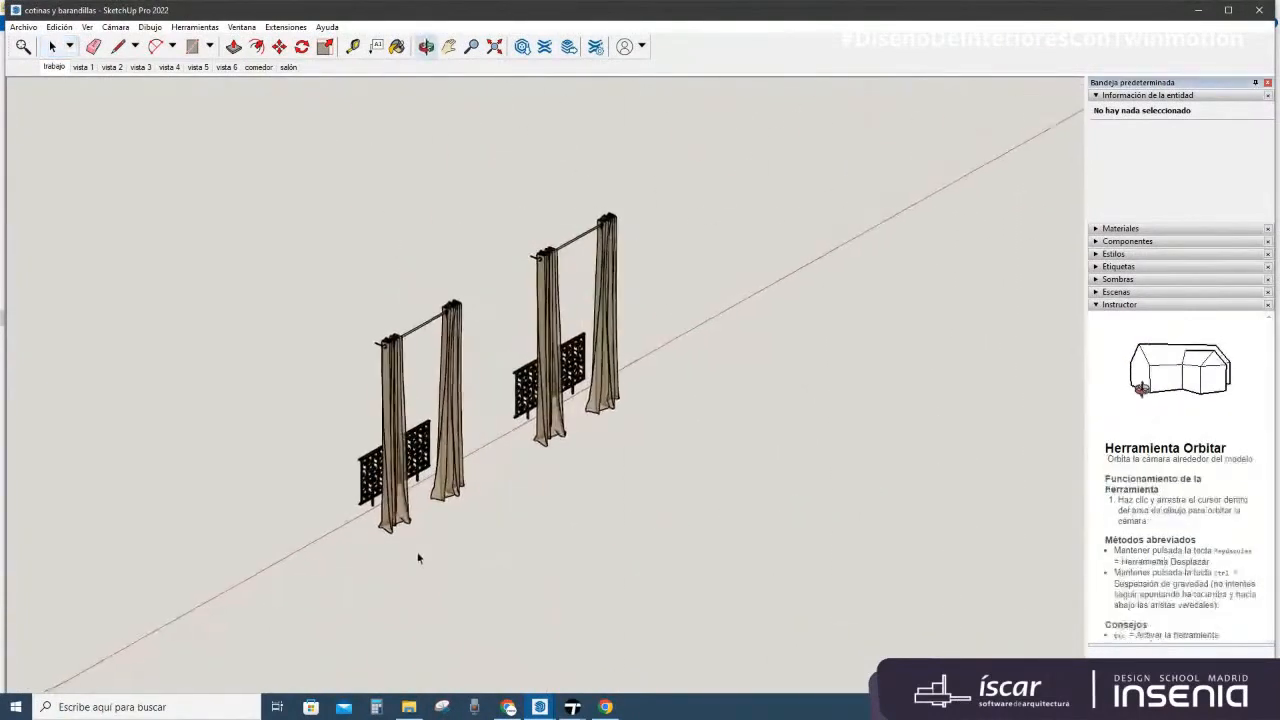
pyautogui.scroll(-5, 418, 558)
pyautogui.scroll(2, 291, 381)
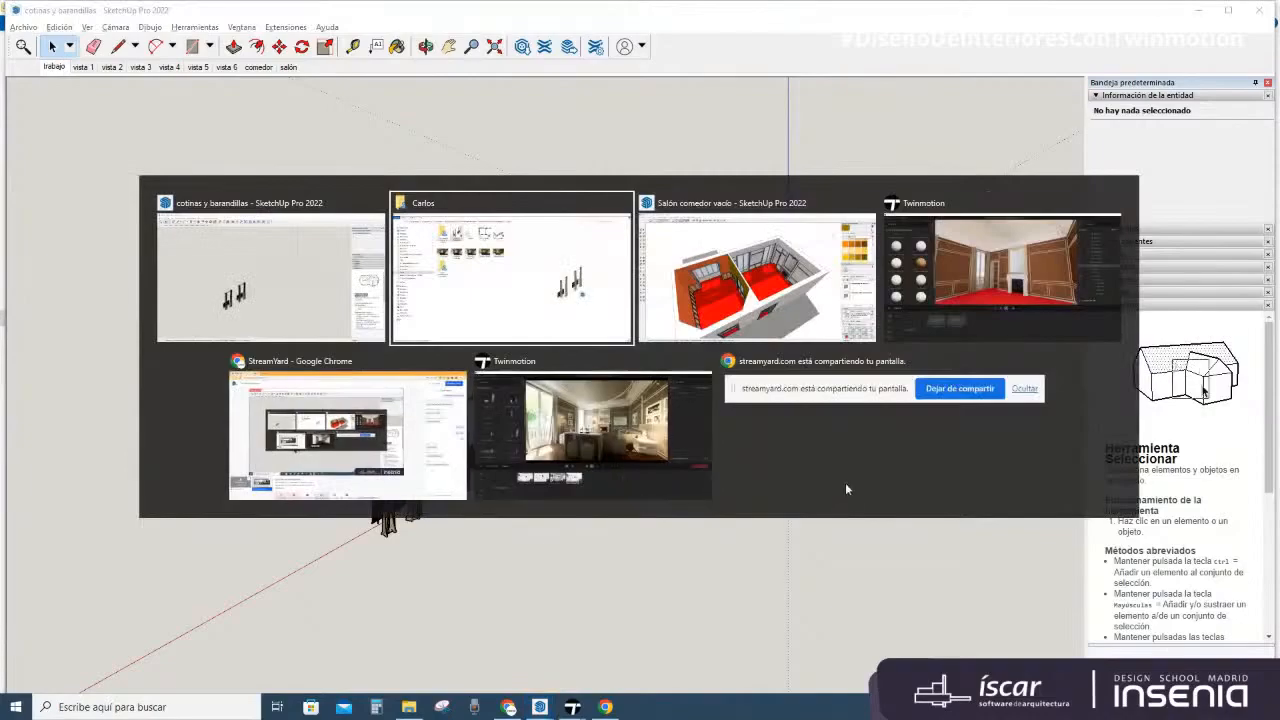
# Step: Switch back to Twinmotion and collapse the Salón comedor vacío.skp hierarchy in the scene
pyautogui.hotkey('alt', 'Tab')
pyautogui.hotkey('alt', 'Tab')
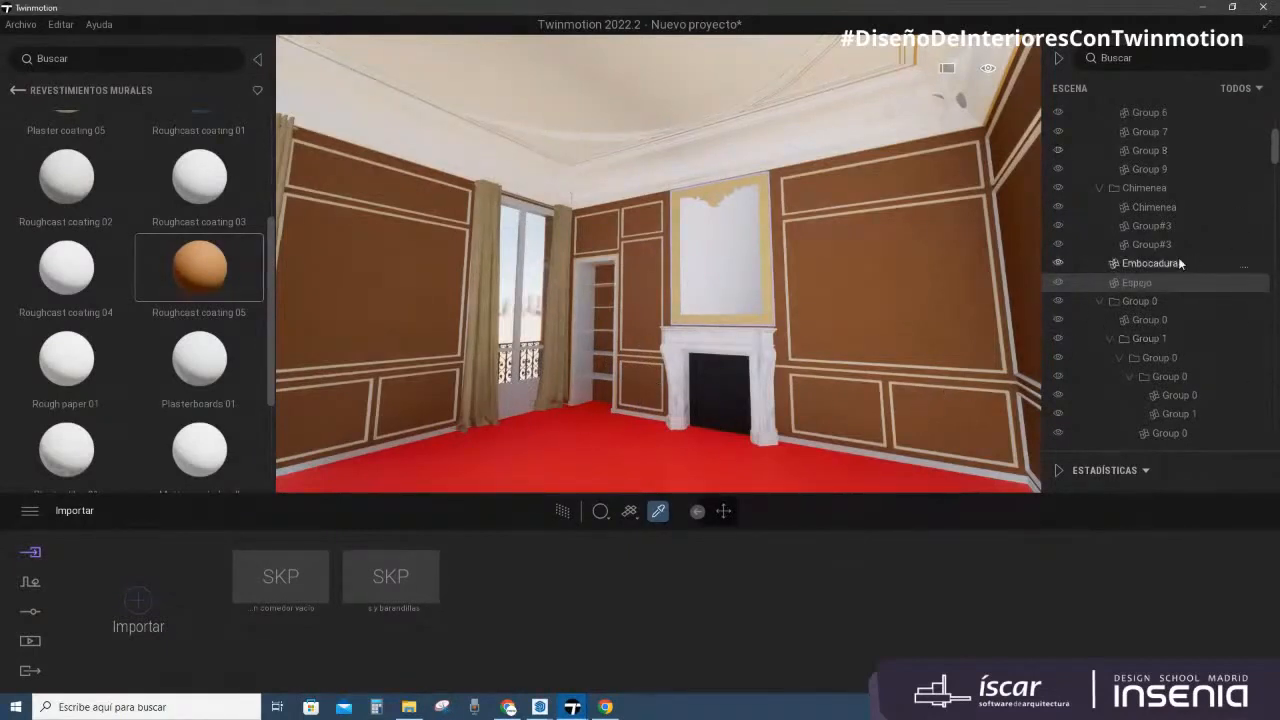
pyautogui.moveTo(1277, 150); pyautogui.dragTo(1277, 124)
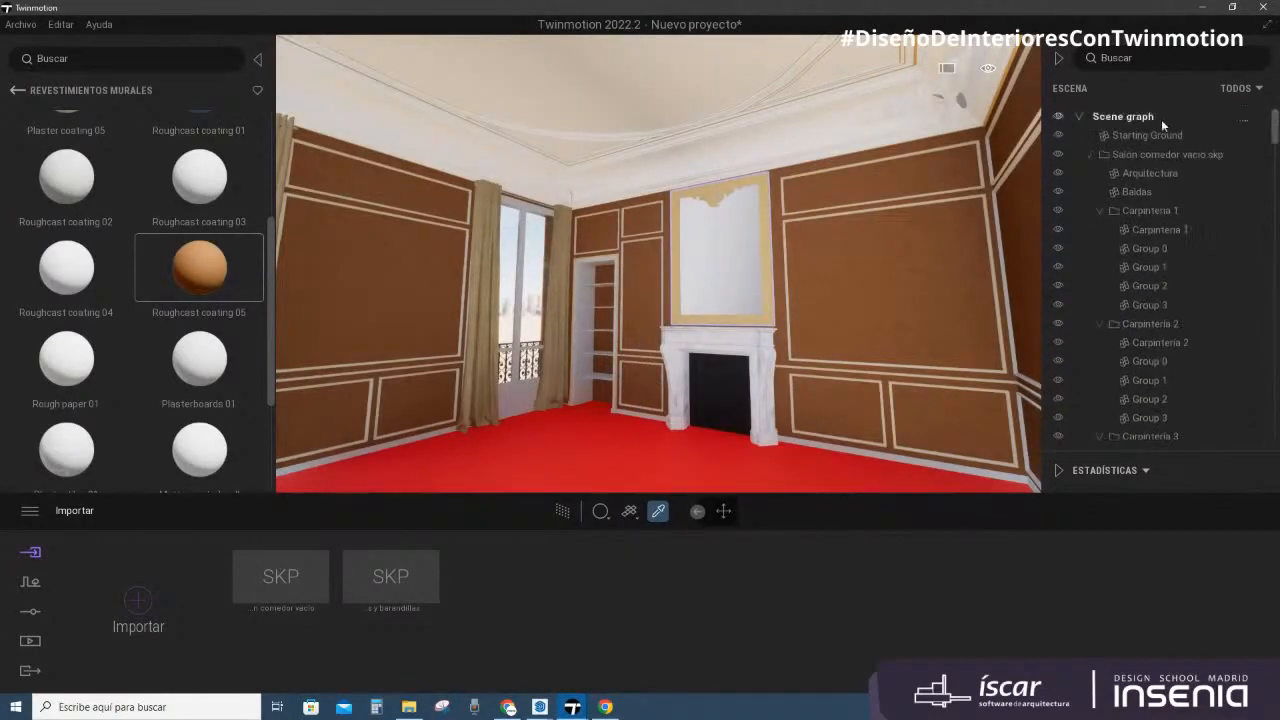
pyautogui.click(1088, 154)
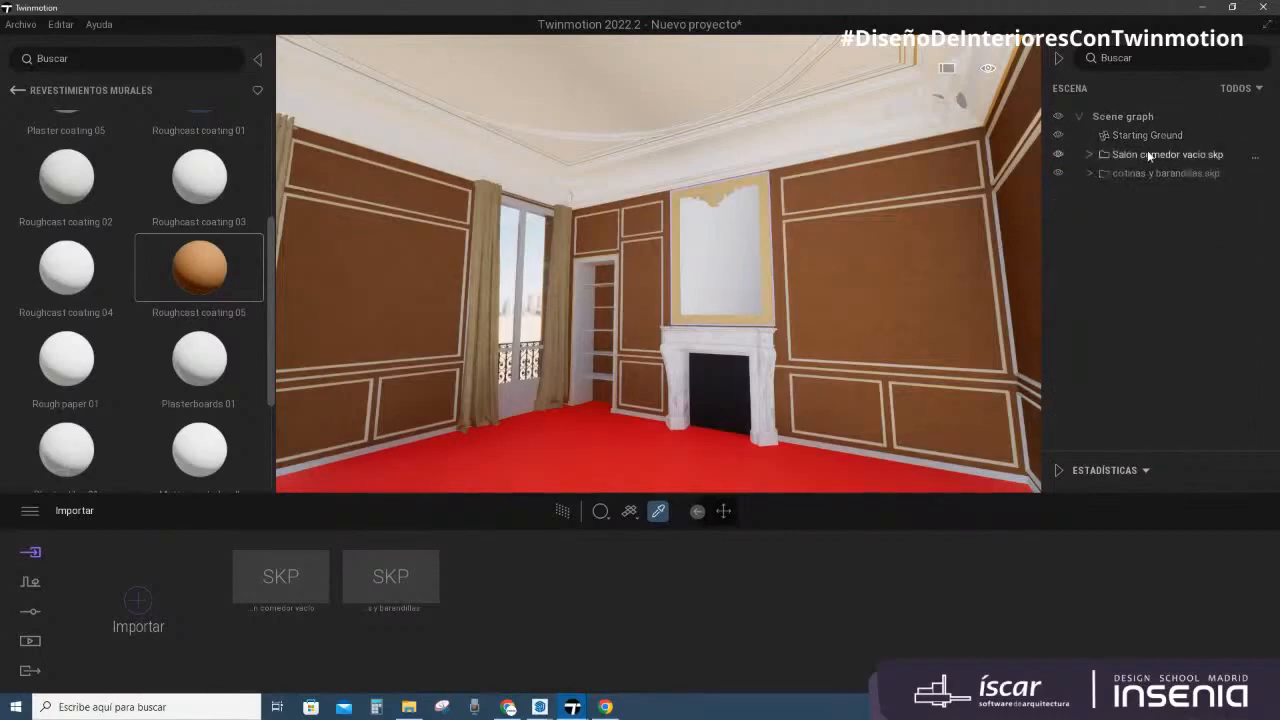
# Step: Hide Salón comedor vacío.skp and show it again, and inspect the group hierarchy inside cotinas y barandillas.skp
pyautogui.click(1058, 154)
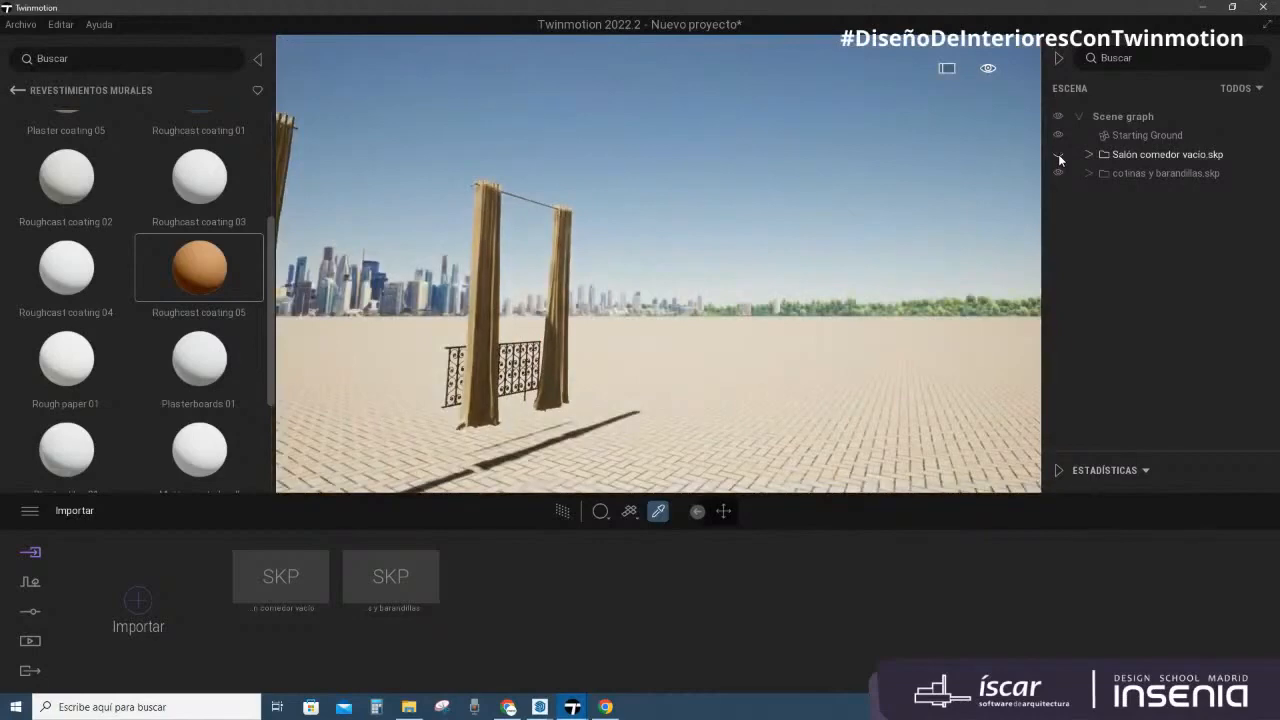
pyautogui.click(1058, 154)
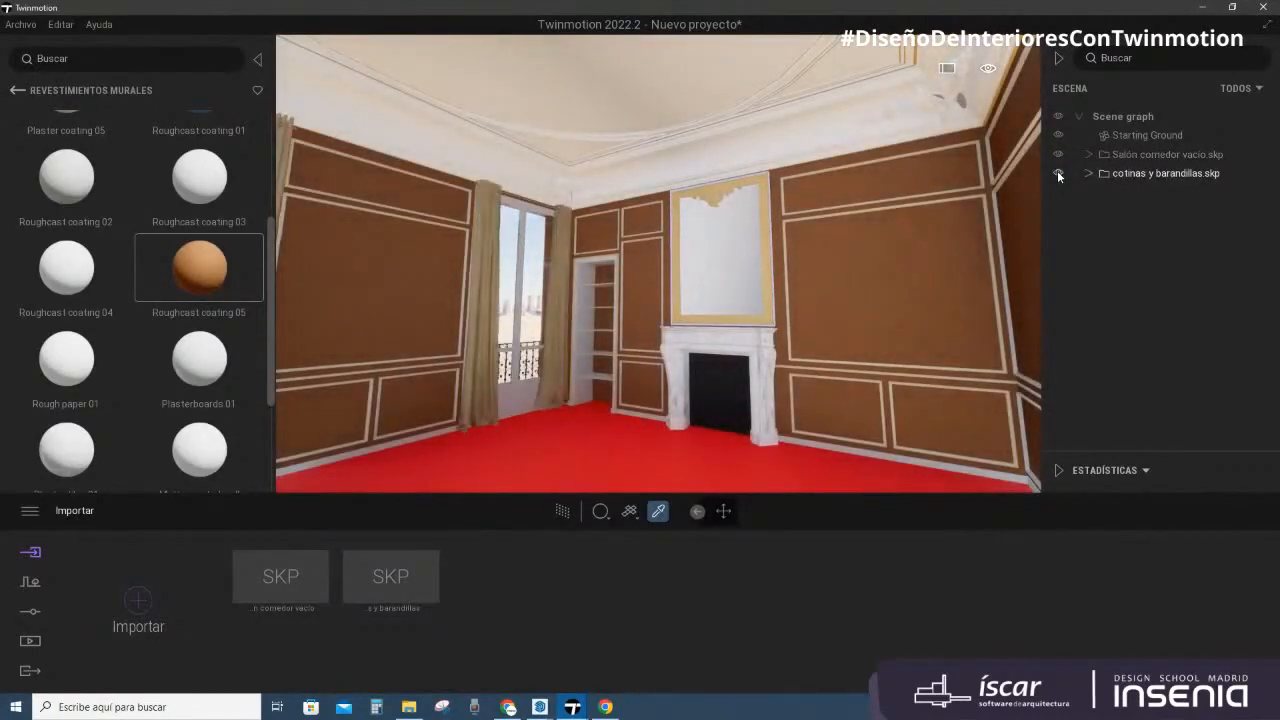
pyautogui.click(1088, 173)
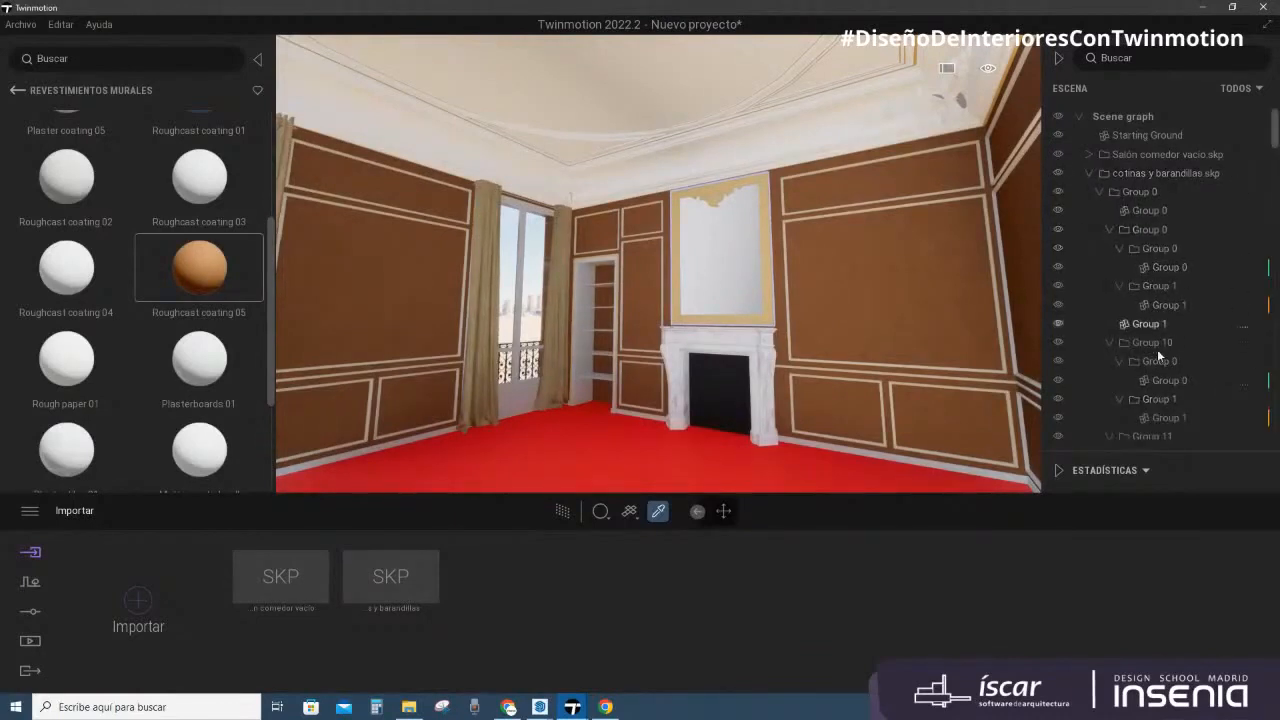
pyautogui.click(1089, 172)
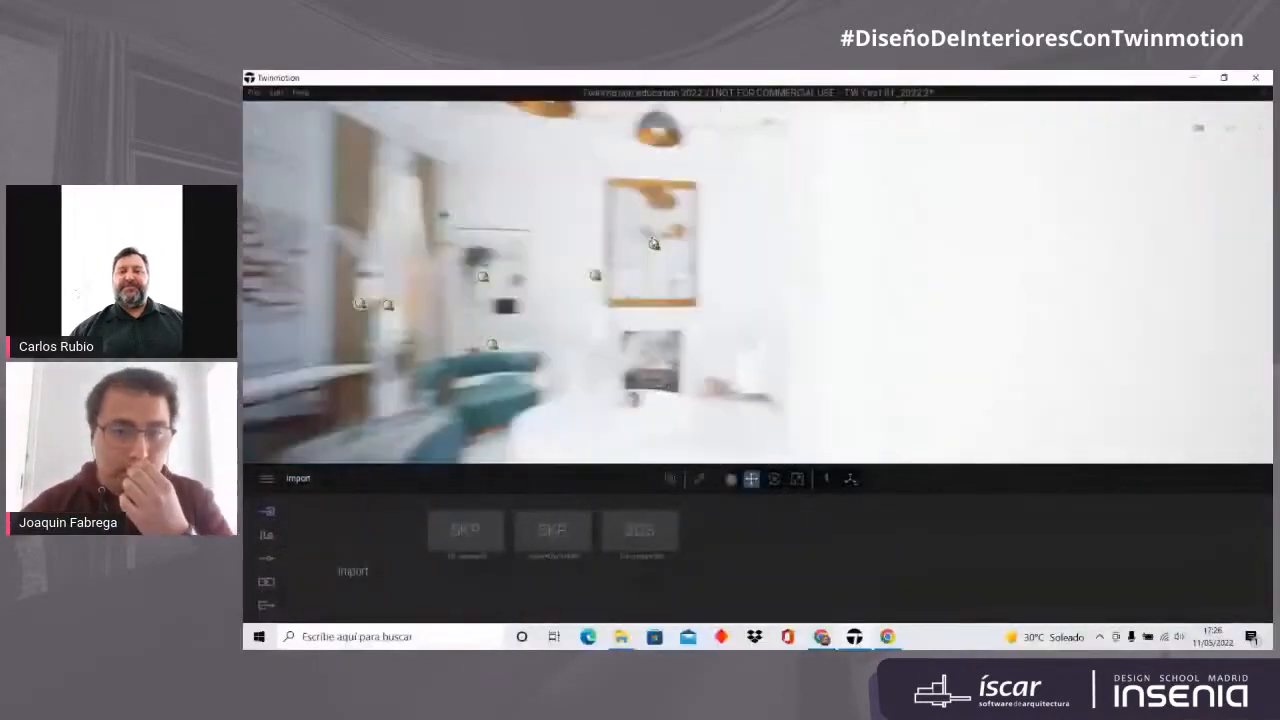
pyautogui.moveTo(686, 379)
pyautogui.mouseDown(button='right')
pyautogui.moveTo(802, 379)
pyautogui.moveTo(686, 379)
pyautogui.mouseUp(button='right')
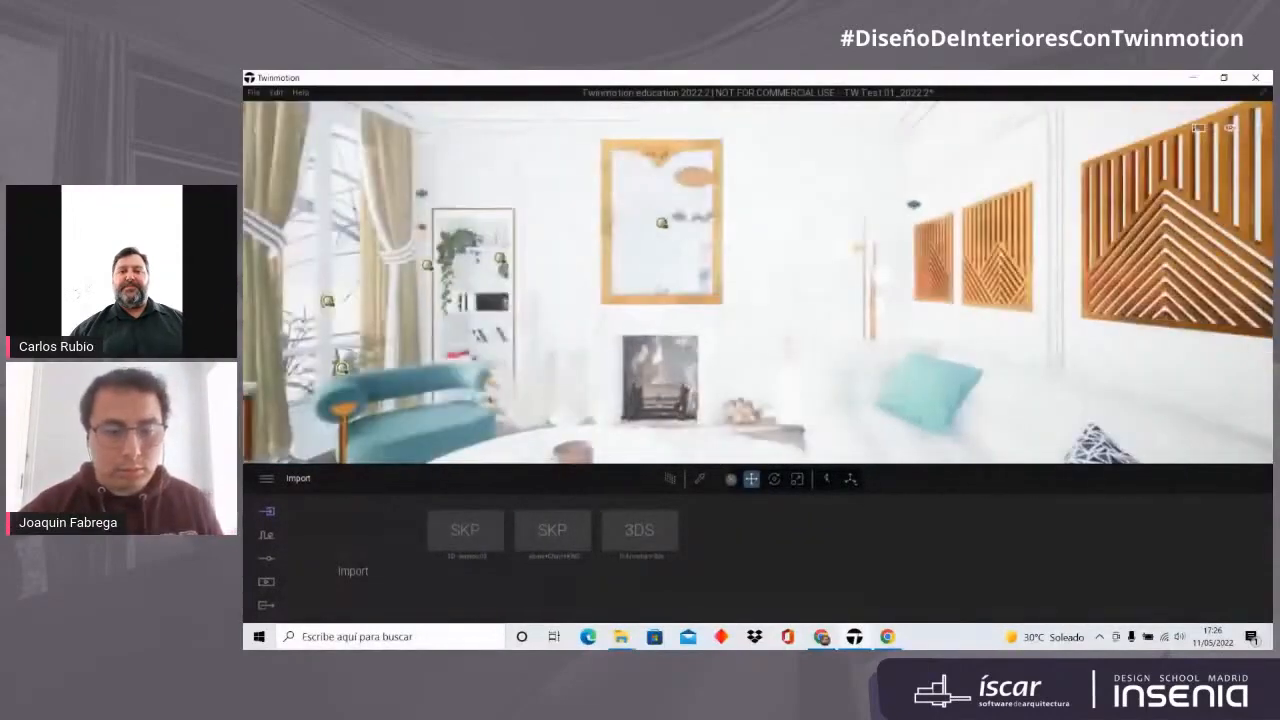
pyautogui.click(826, 639)
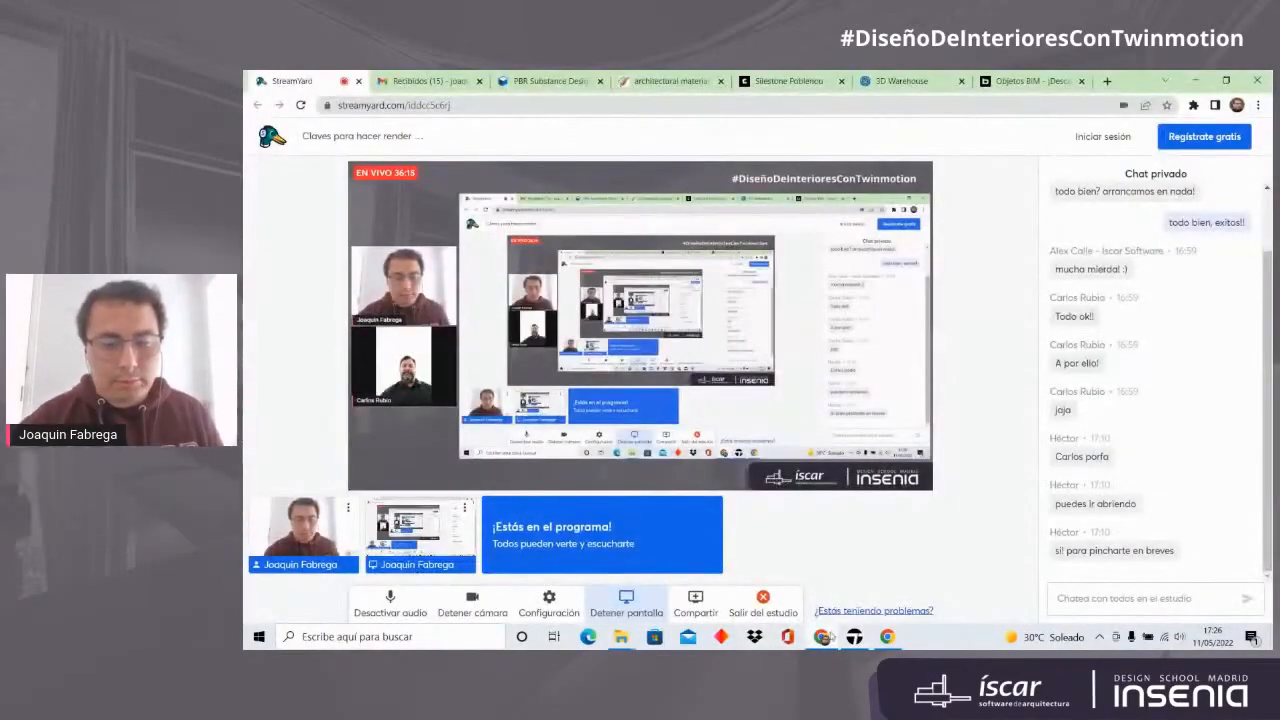
pyautogui.click(854, 637)
pyautogui.scroll(-5, 903, 312)
pyautogui.moveTo(985, 314); pyautogui.dragTo(978, 280, button='right')
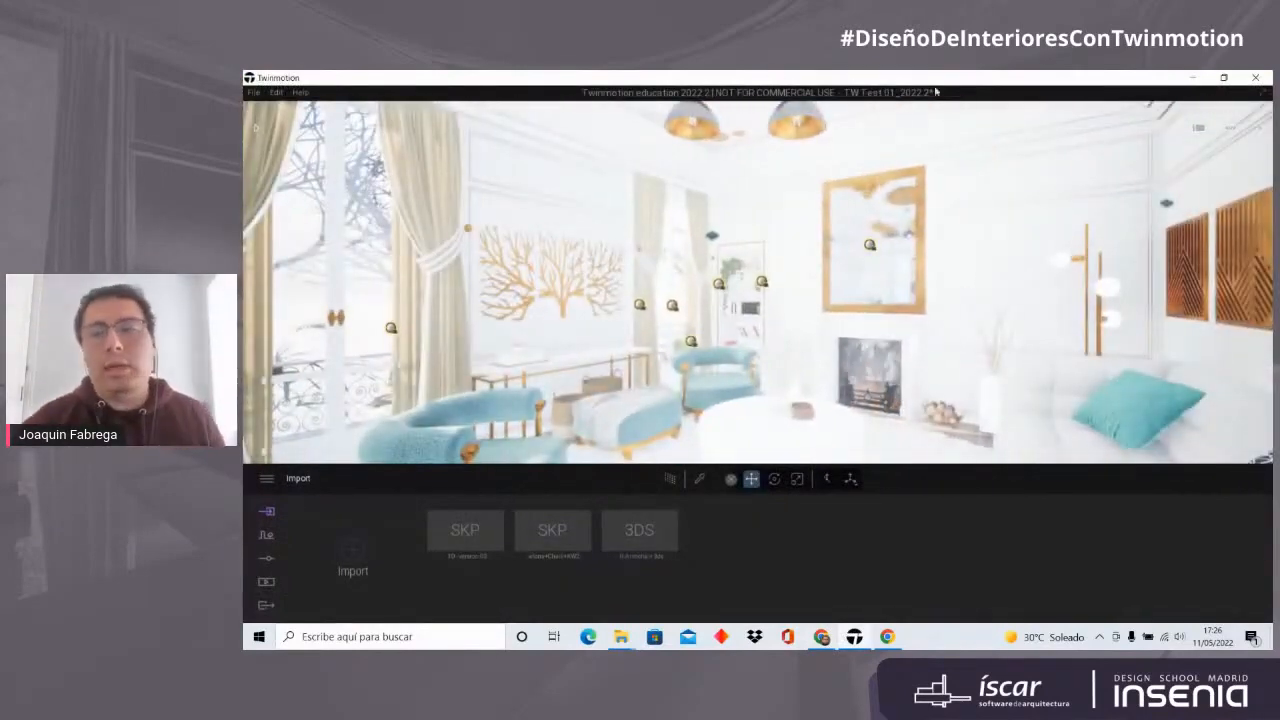
# Step: Show the scene's object list and open the Materials category of the library in the furnished living room project
pyautogui.moveTo(1262, 130)
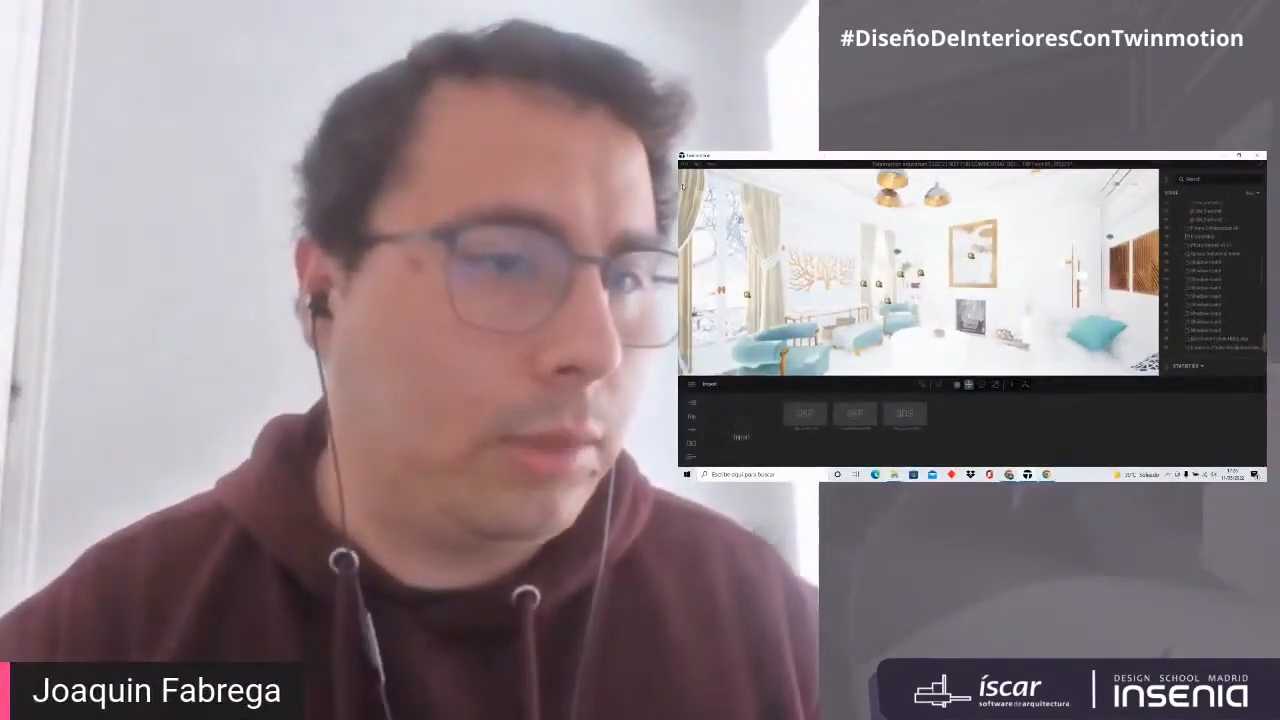
pyautogui.scroll(10, 1205, 281)
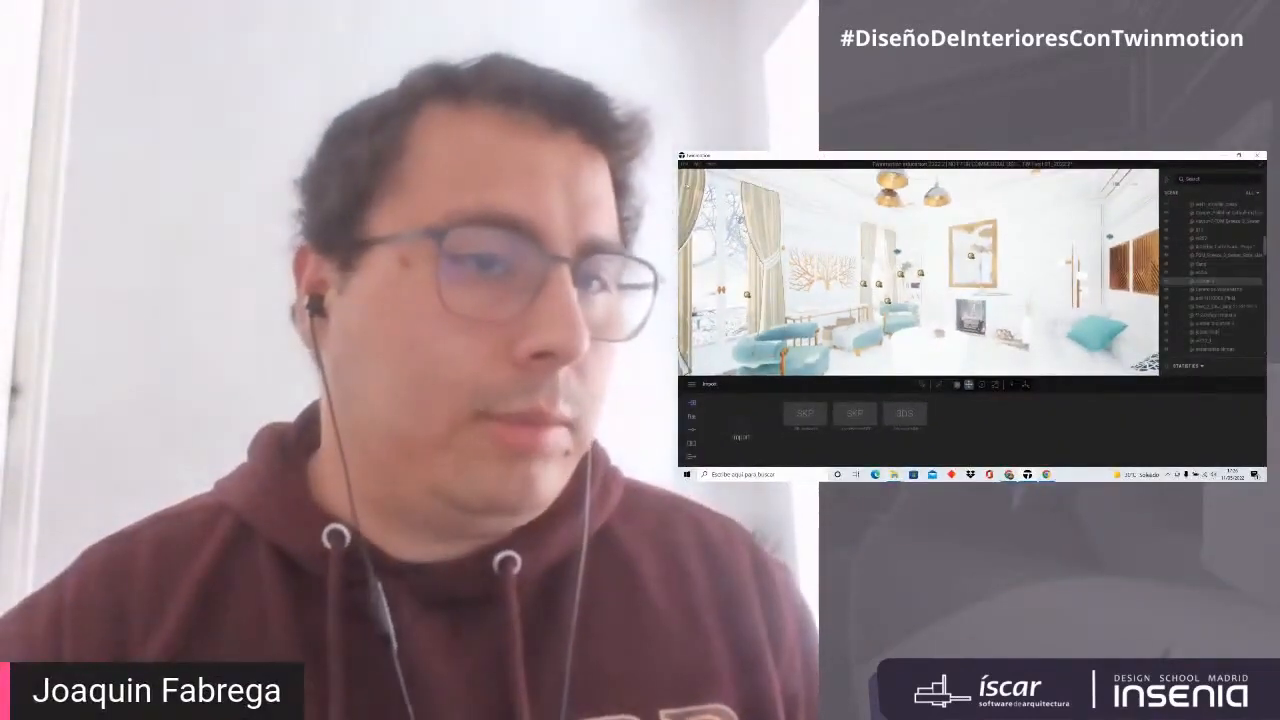
pyautogui.moveTo(682, 216)
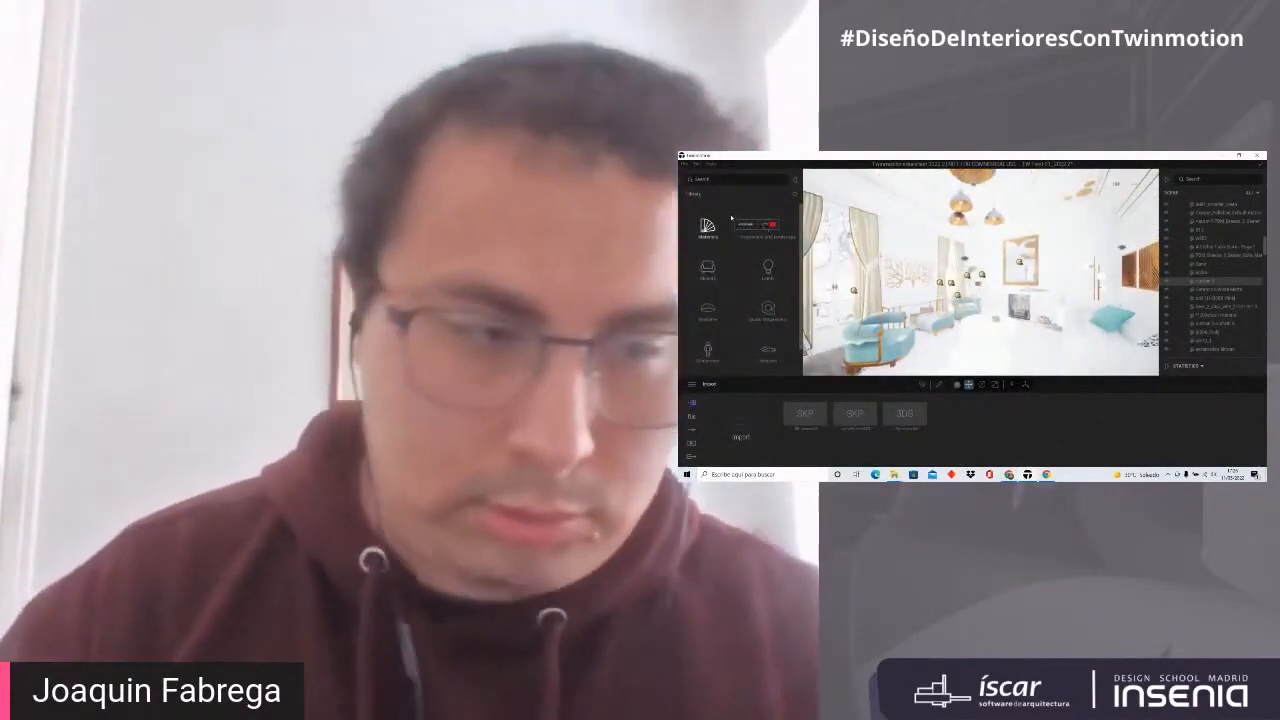
pyautogui.click(708, 227)
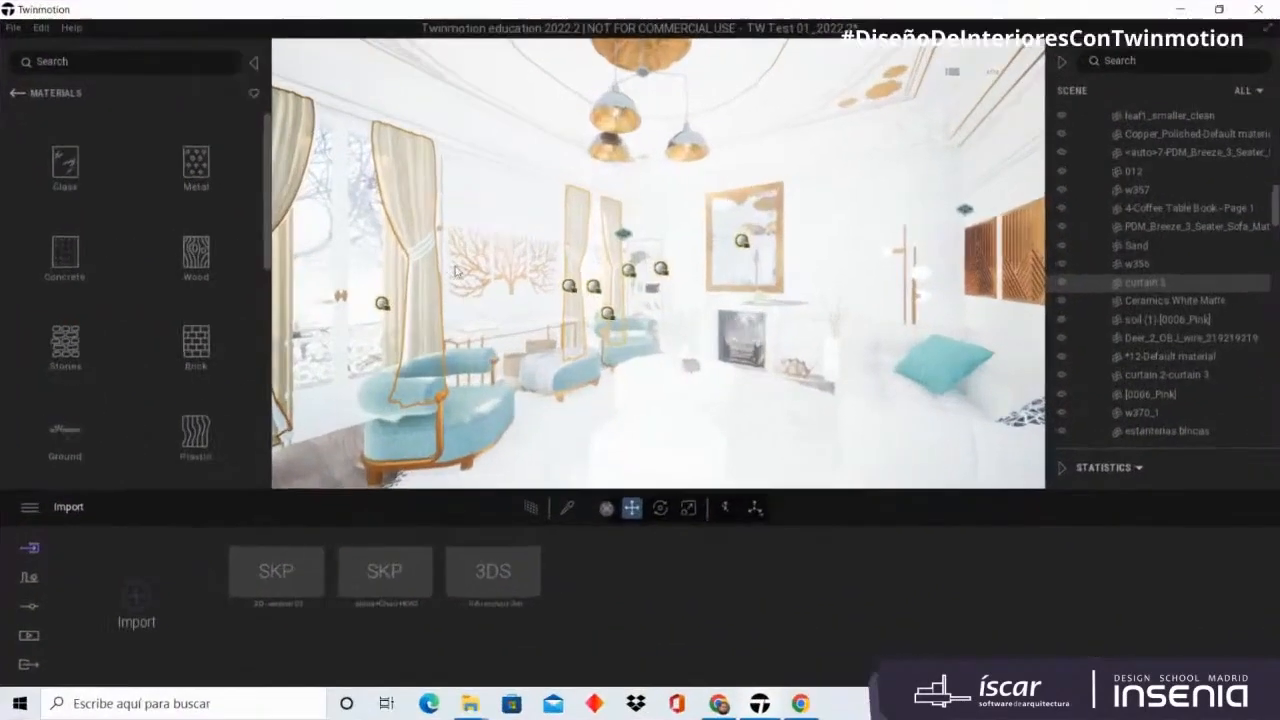
# Step: Look at the Metal materials in the library and return to the list of material categories
pyautogui.click(195, 163)
pyautogui.moveTo(193, 257)
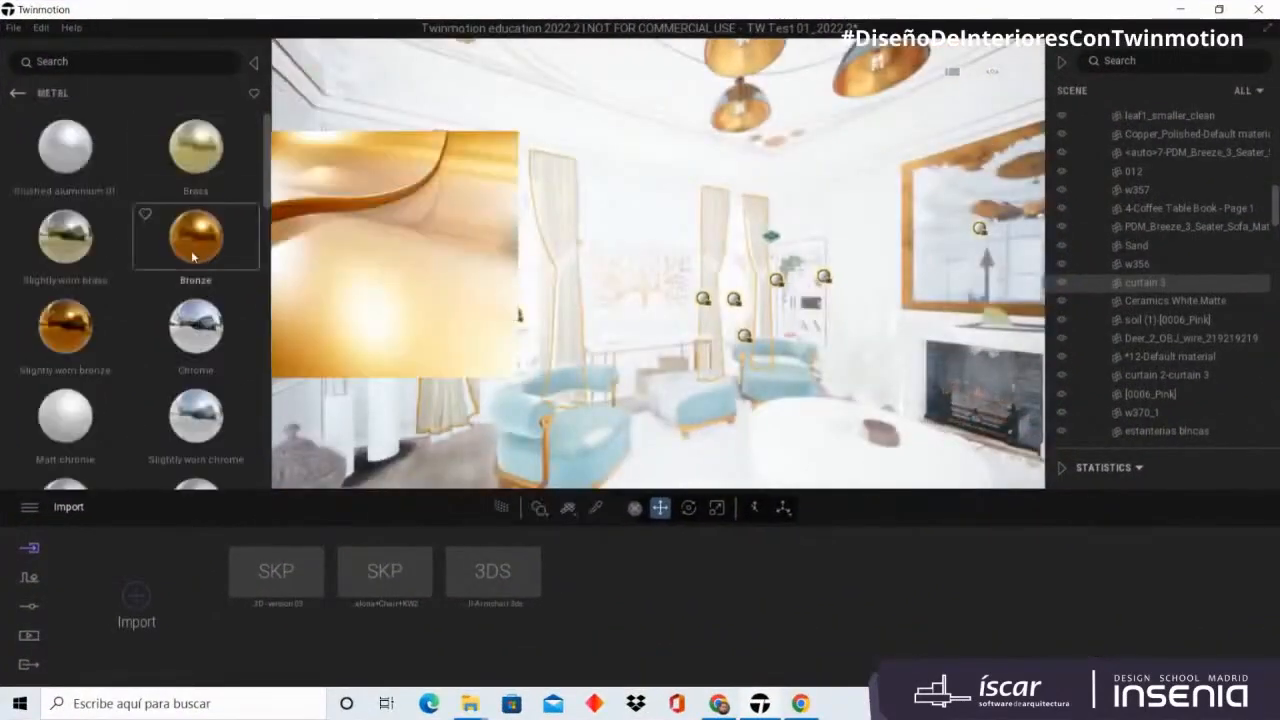
pyautogui.click(17, 92)
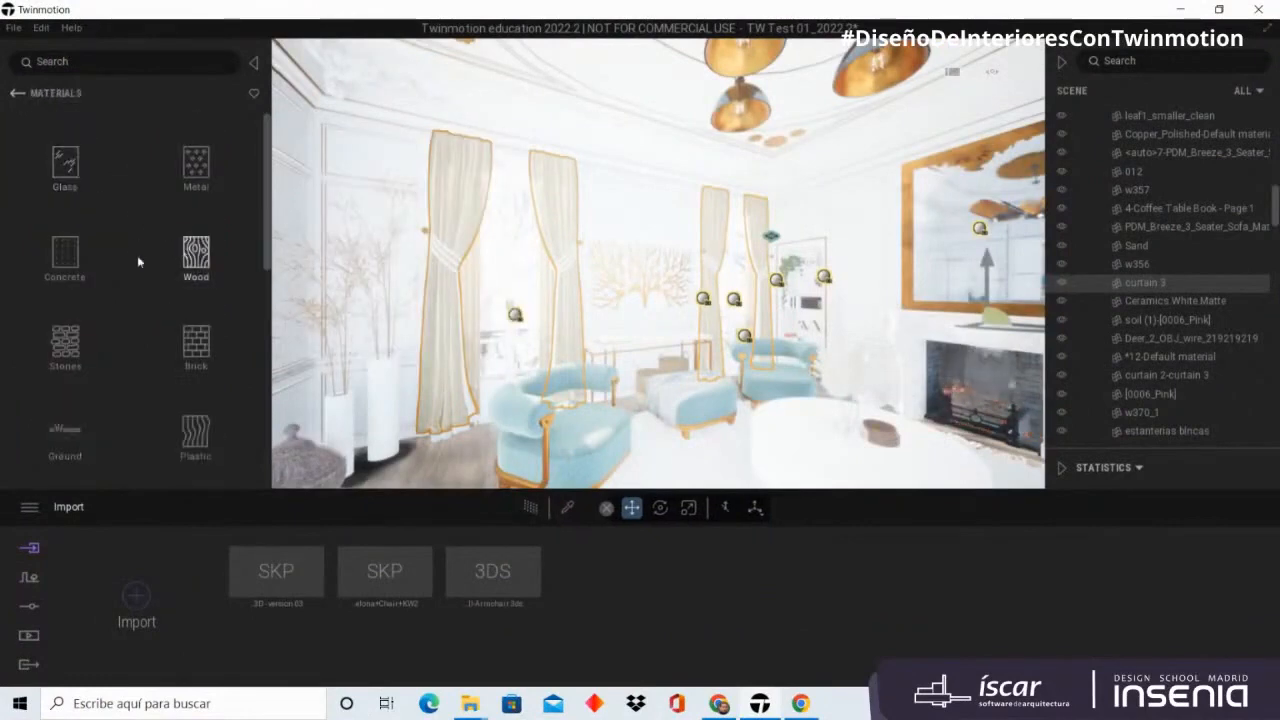
pyautogui.scroll(-1, 112, 256)
pyautogui.scroll(4, 738, 260)
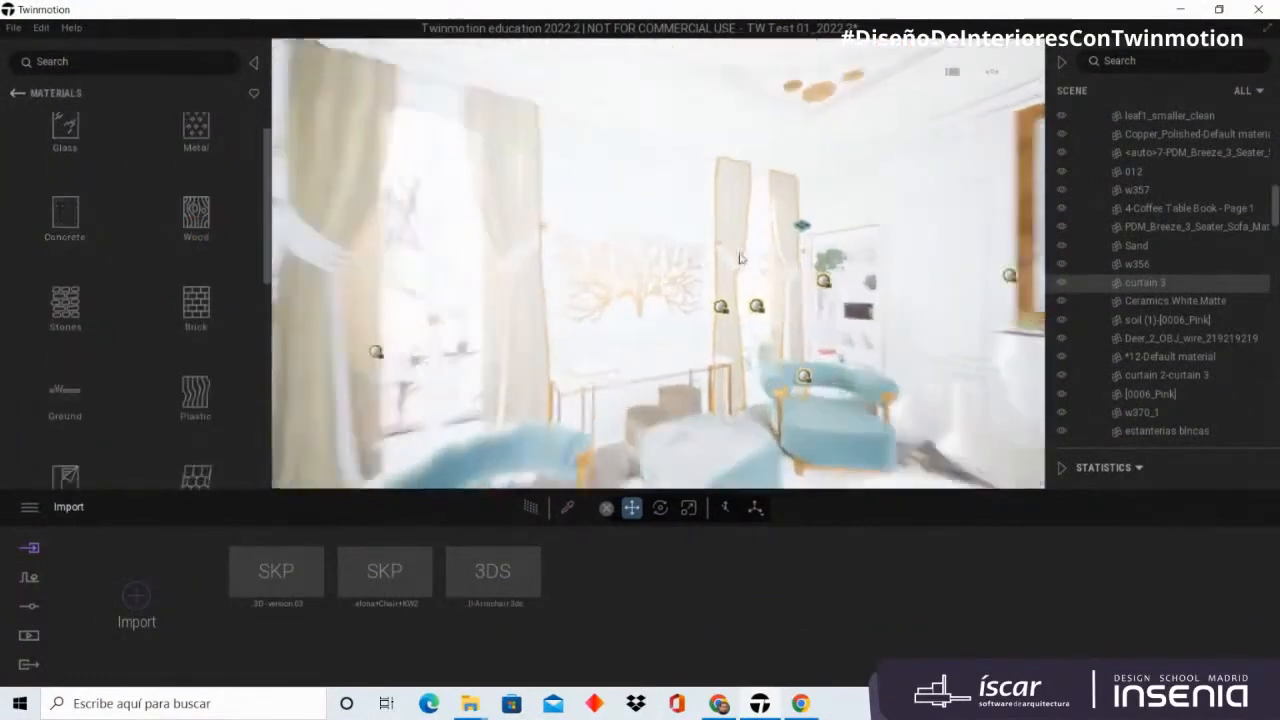
# Step: Apply the Chestnut 01 A wood material to the upper walls of the dining room
pyautogui.moveTo(741, 258); pyautogui.dragTo(643, 220, button='right')
pyautogui.scroll(-6, 635, 250)
pyautogui.scroll(2, 605, 226)
pyautogui.scroll(3, 643, 220)
pyautogui.scroll(-5, 645, 222)
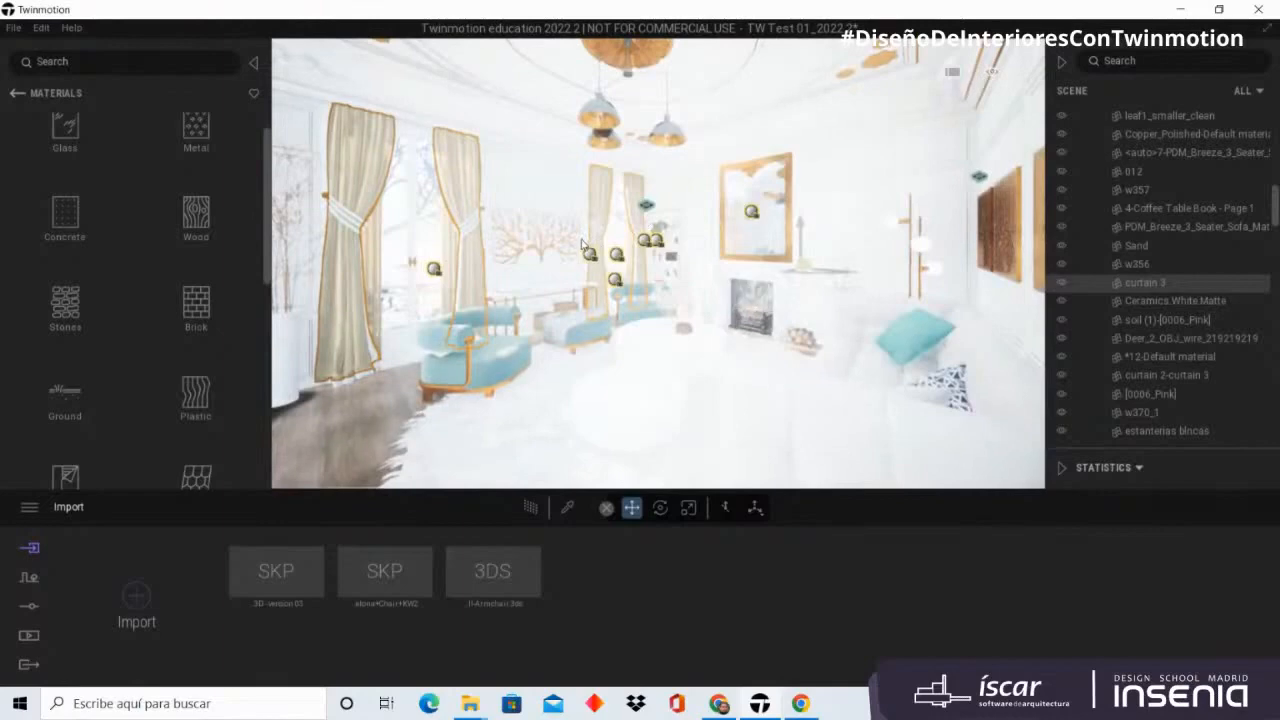
pyautogui.scroll(4, 540, 272)
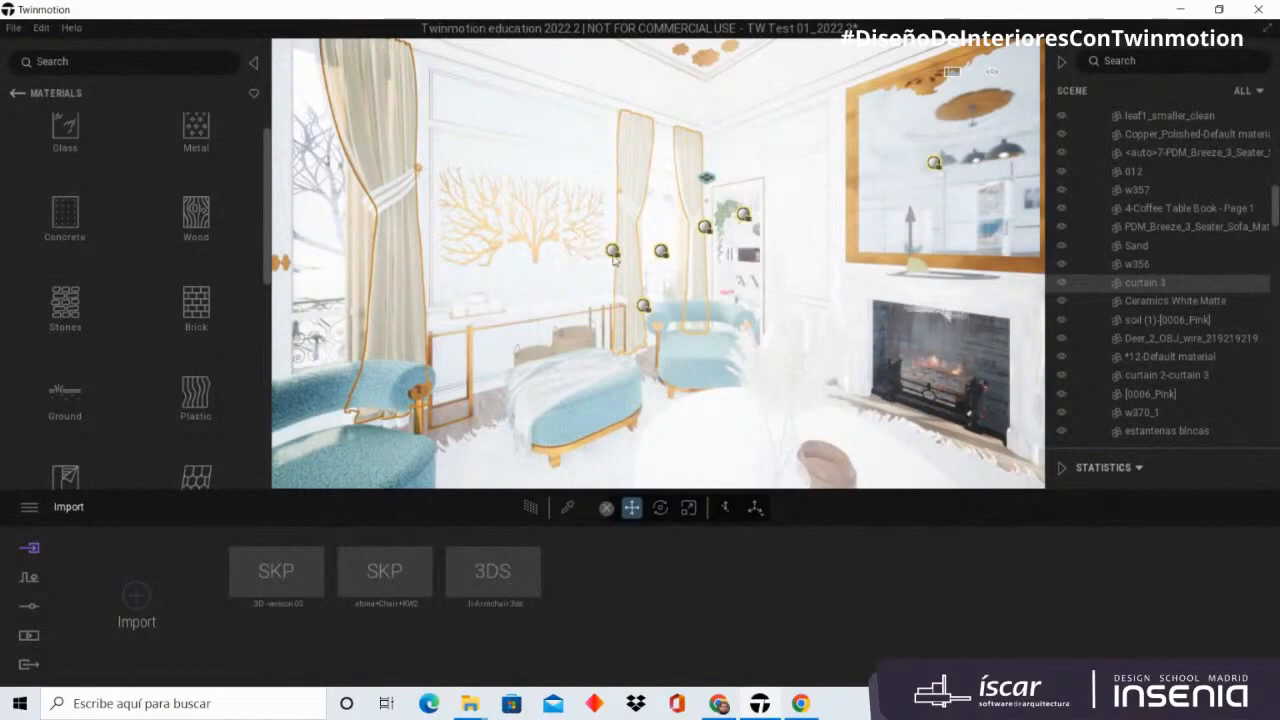
pyautogui.scroll(3, 614, 260)
pyautogui.moveTo(606, 260); pyautogui.dragTo(803, 240, button='right')
pyautogui.moveTo(520, 185); pyautogui.dragTo(731, 169, button='right')
pyautogui.scroll(3, 603, 166)
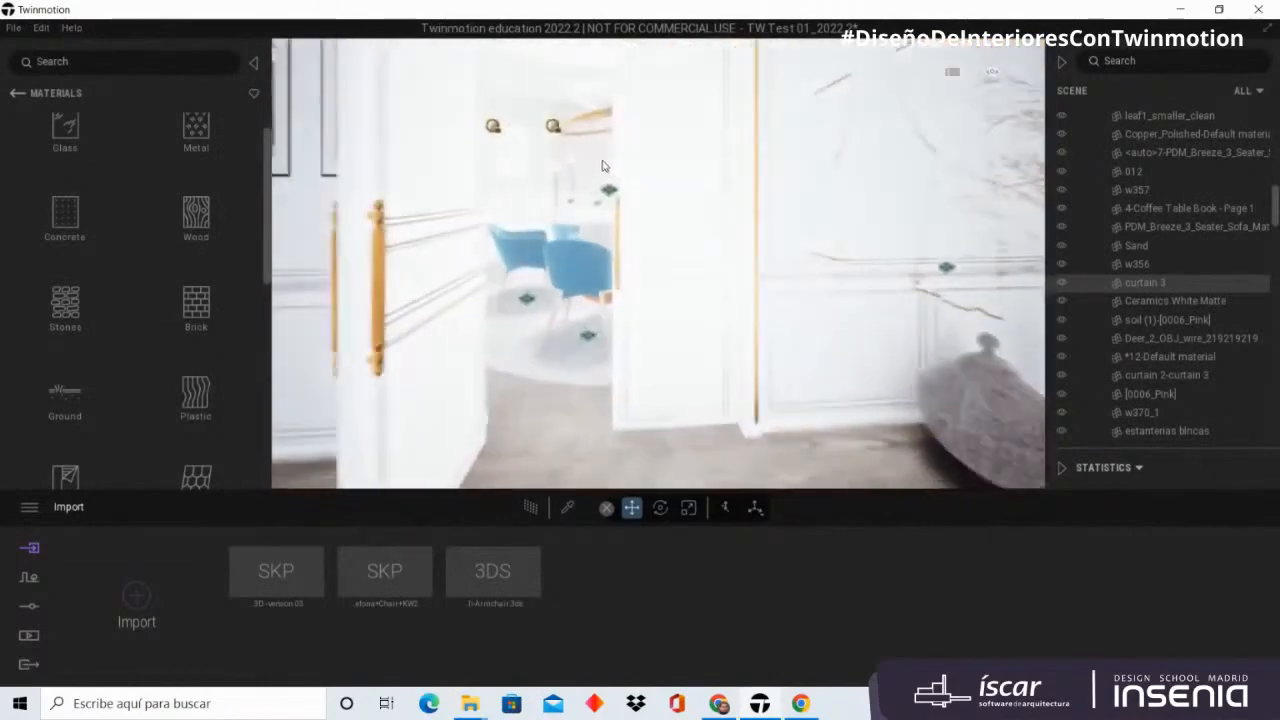
pyautogui.scroll(5, 606, 170)
pyautogui.moveTo(600, 183); pyautogui.dragTo(760, 203, button='right')
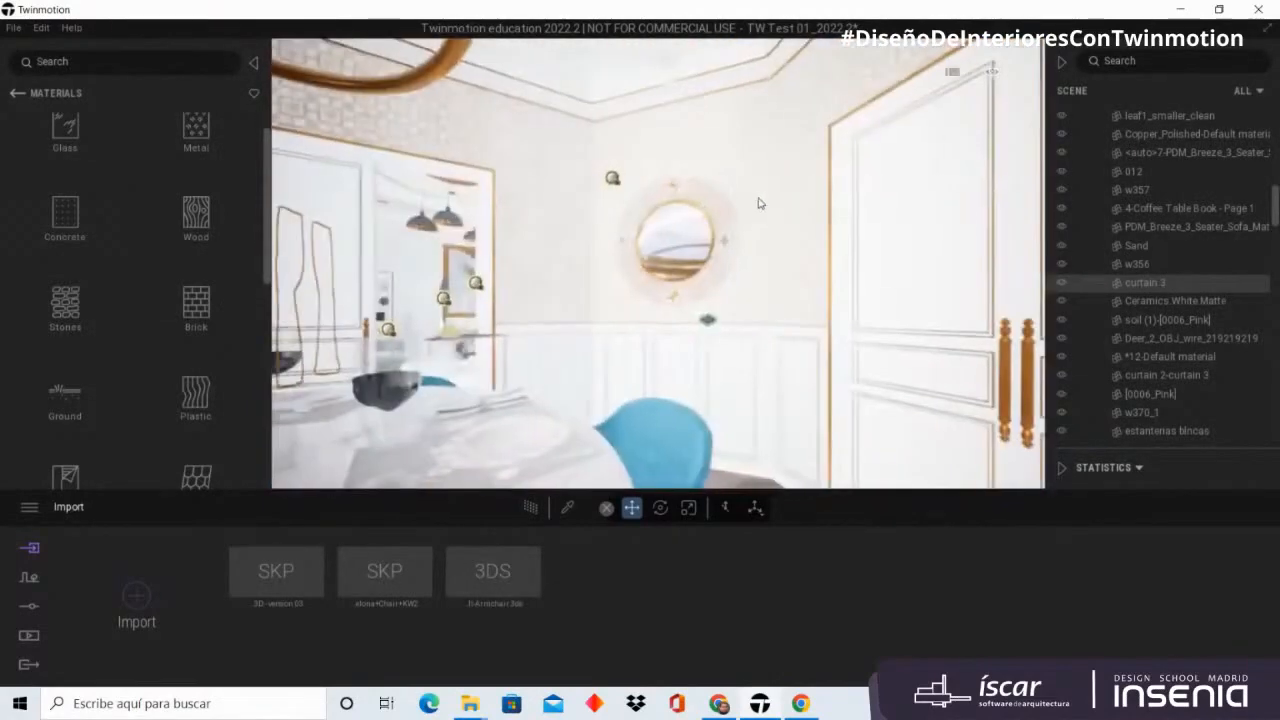
pyautogui.scroll(4, 717, 237)
pyautogui.moveTo(309, 231); pyautogui.dragTo(396, 222, button='right')
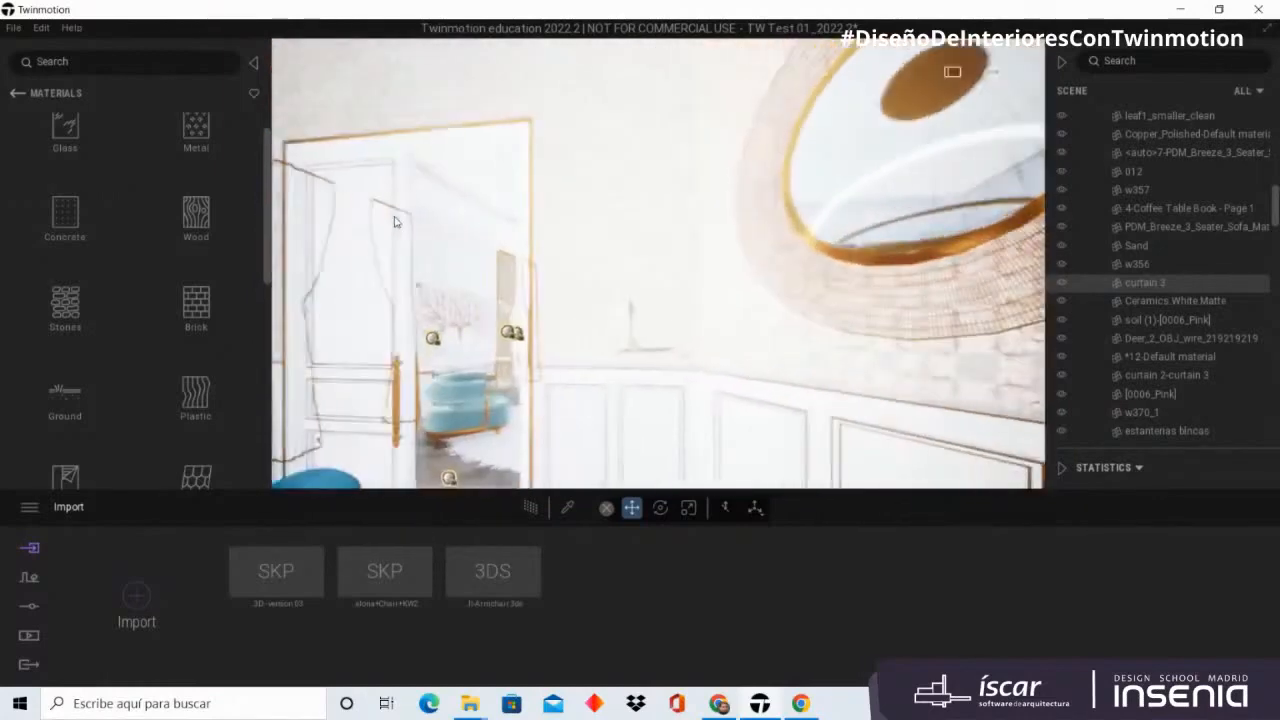
pyautogui.scroll(-1, 199, 199)
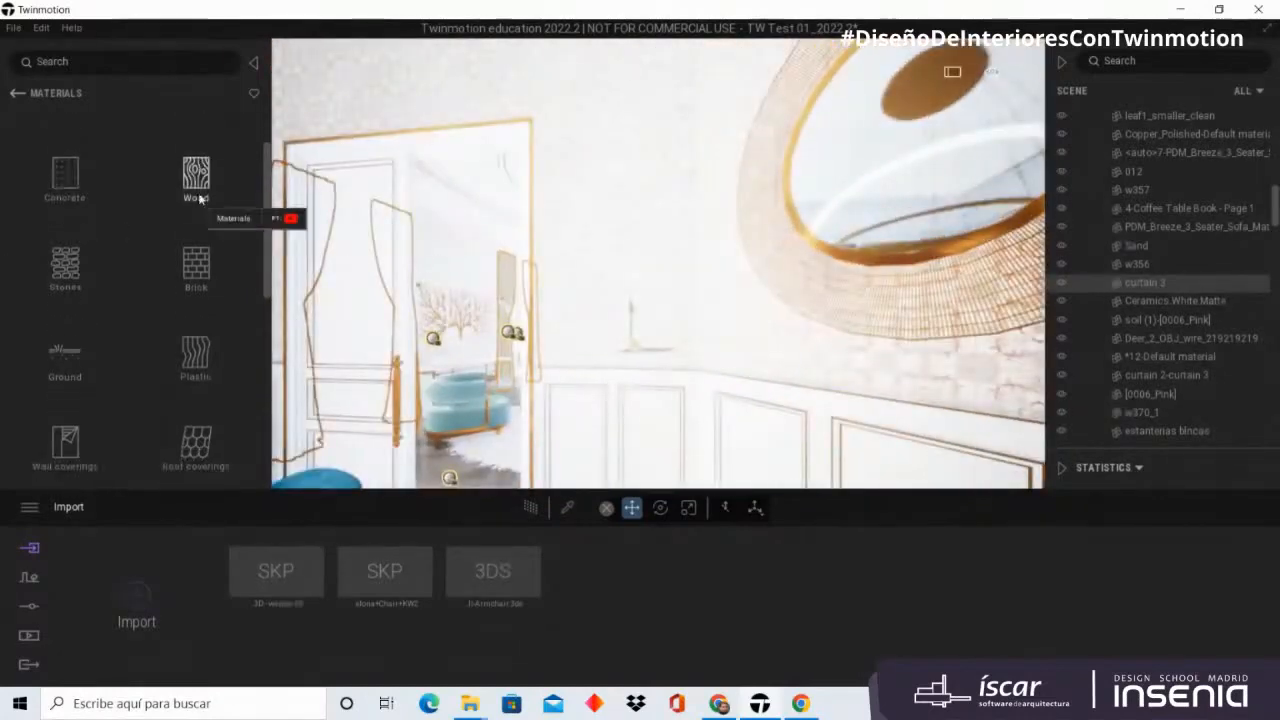
pyautogui.click(199, 199)
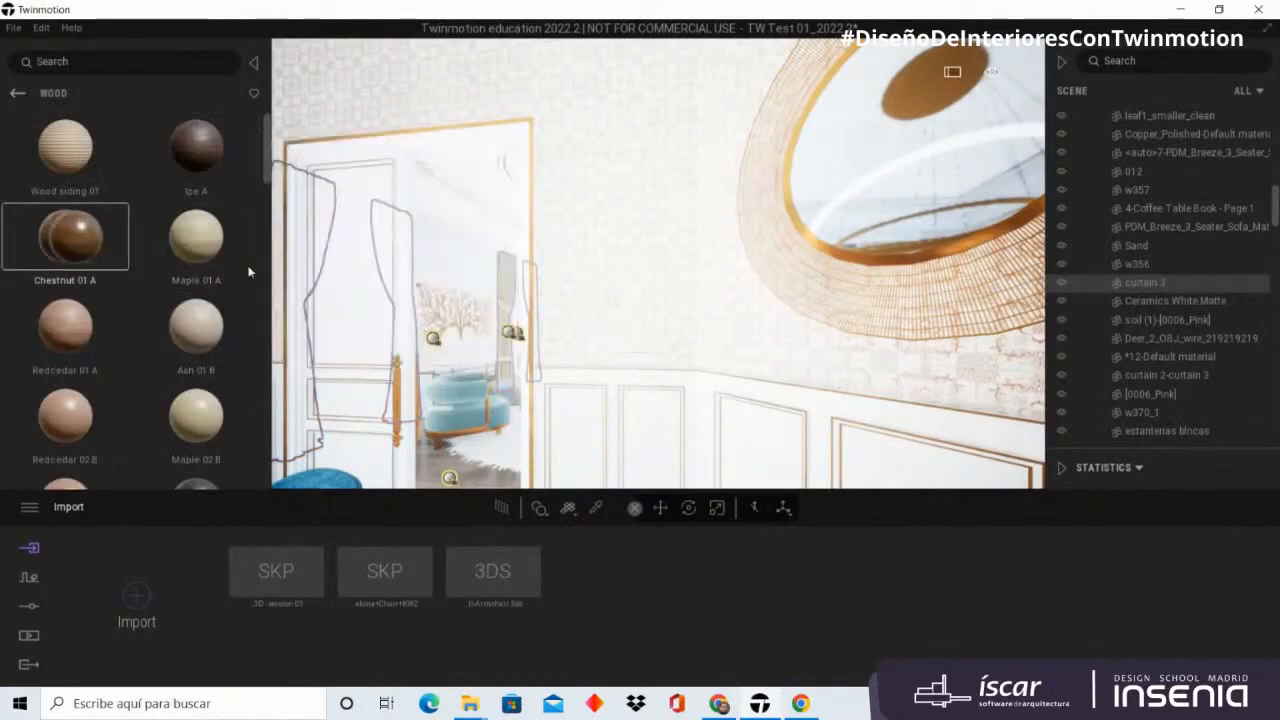
pyautogui.moveTo(249, 272); pyautogui.dragTo(622, 228)
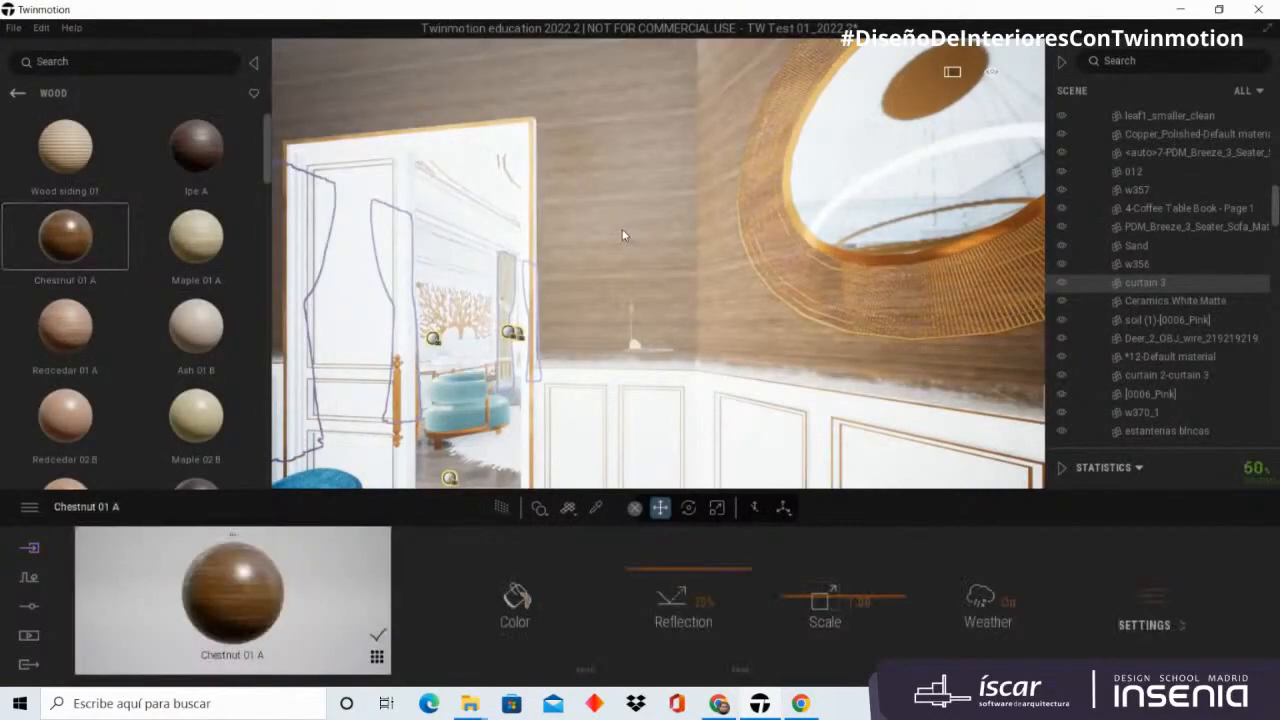
# Step: Inspect the wood grain on the dining room wall and set the Chestnut 01 A scale to 6.10
pyautogui.scroll(5, 626, 229)
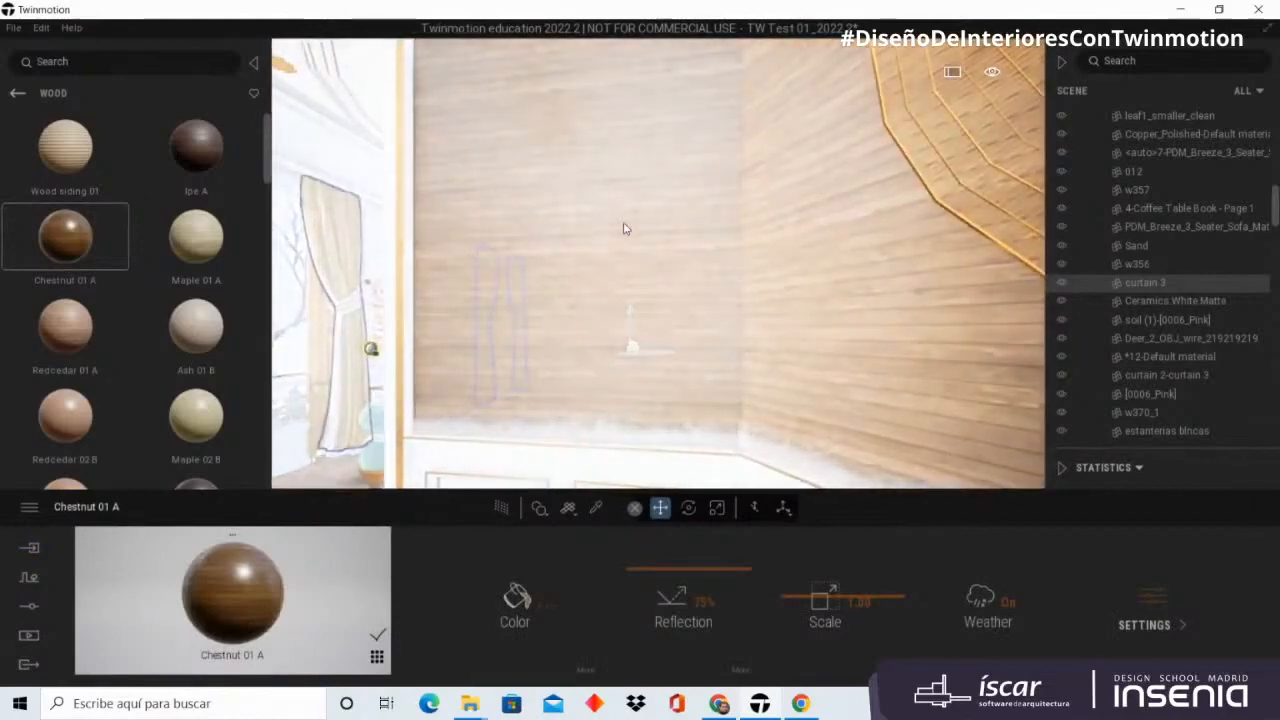
pyautogui.scroll(5, 623, 228)
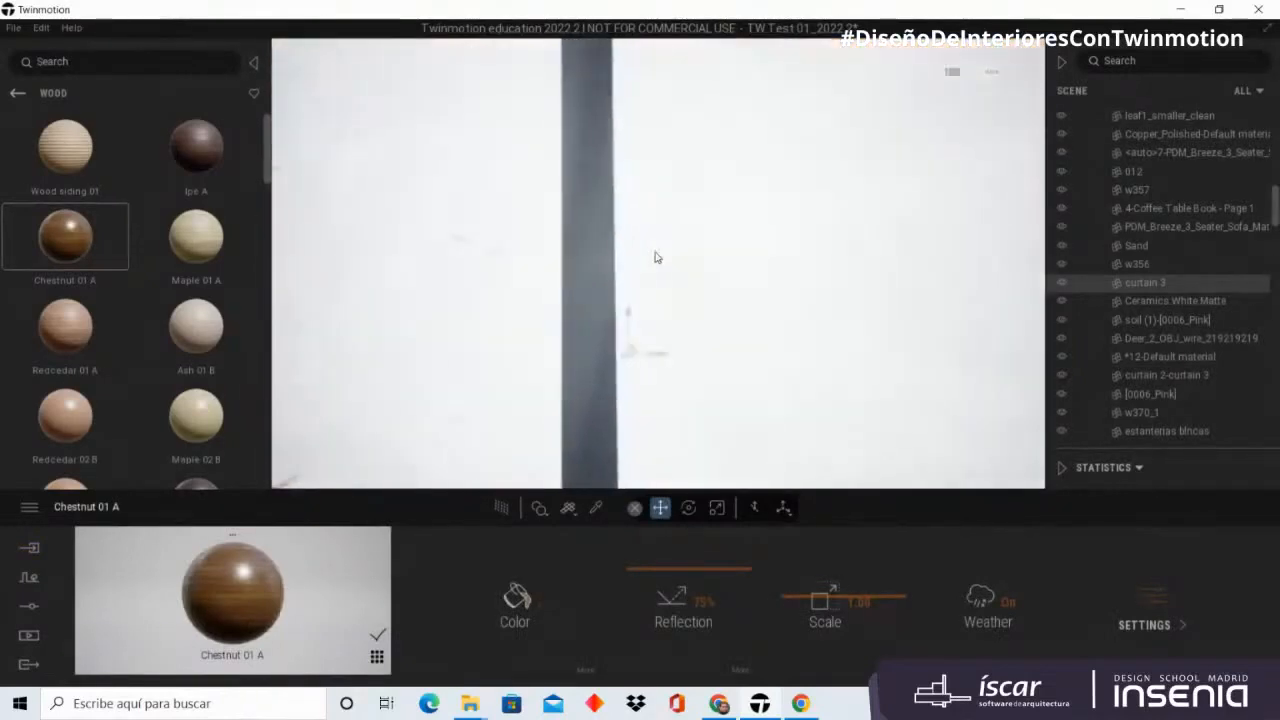
pyautogui.scroll(-5, 655, 257)
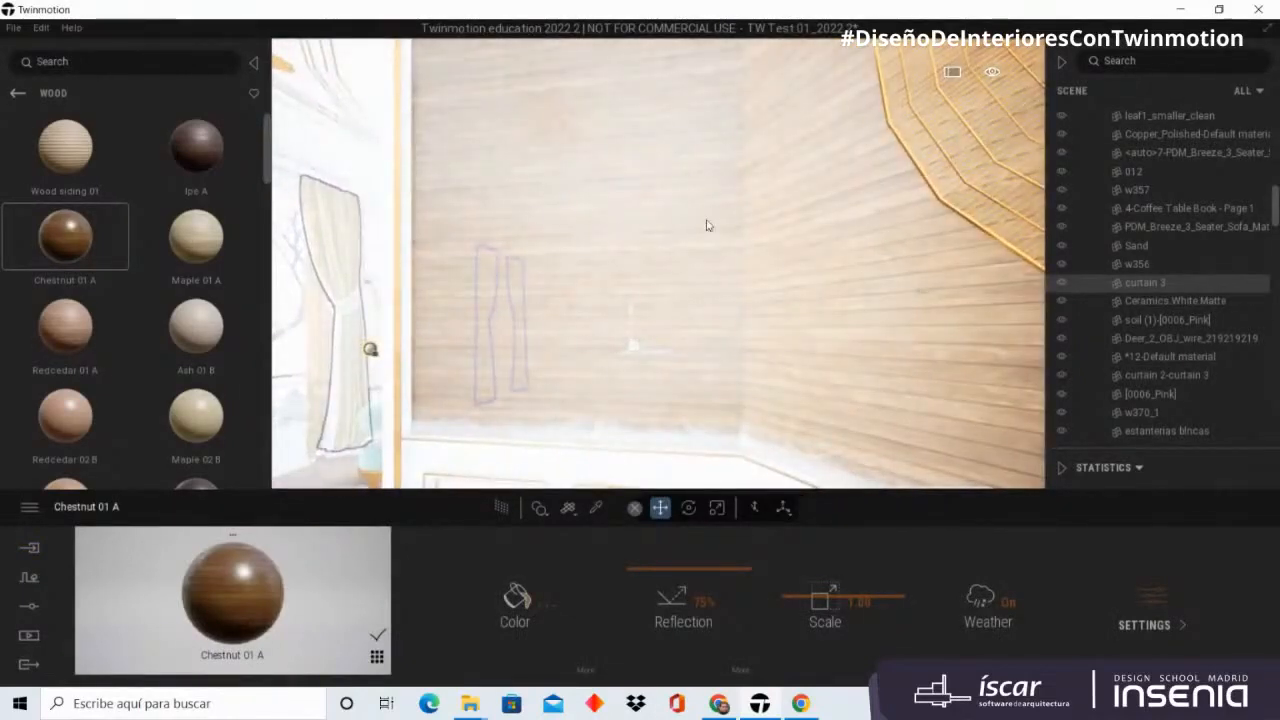
pyautogui.scroll(-5, 677, 322)
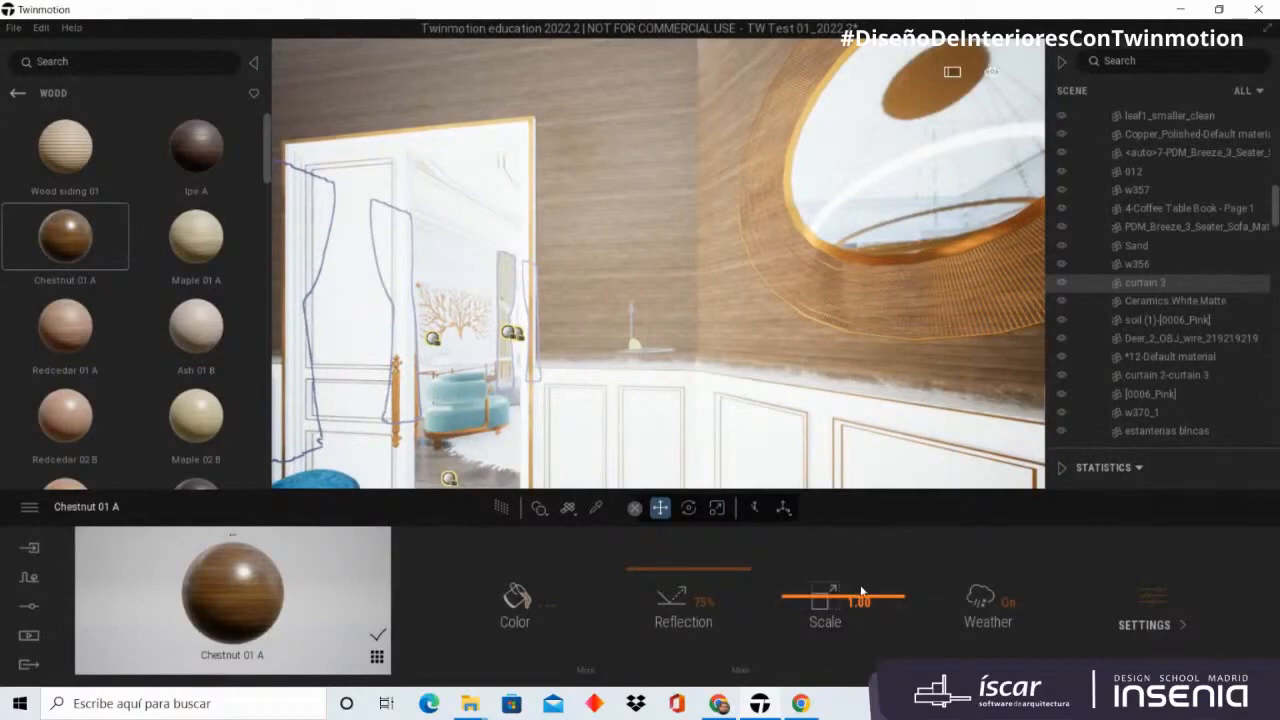
pyautogui.moveTo(861, 592); pyautogui.dragTo(865, 564)
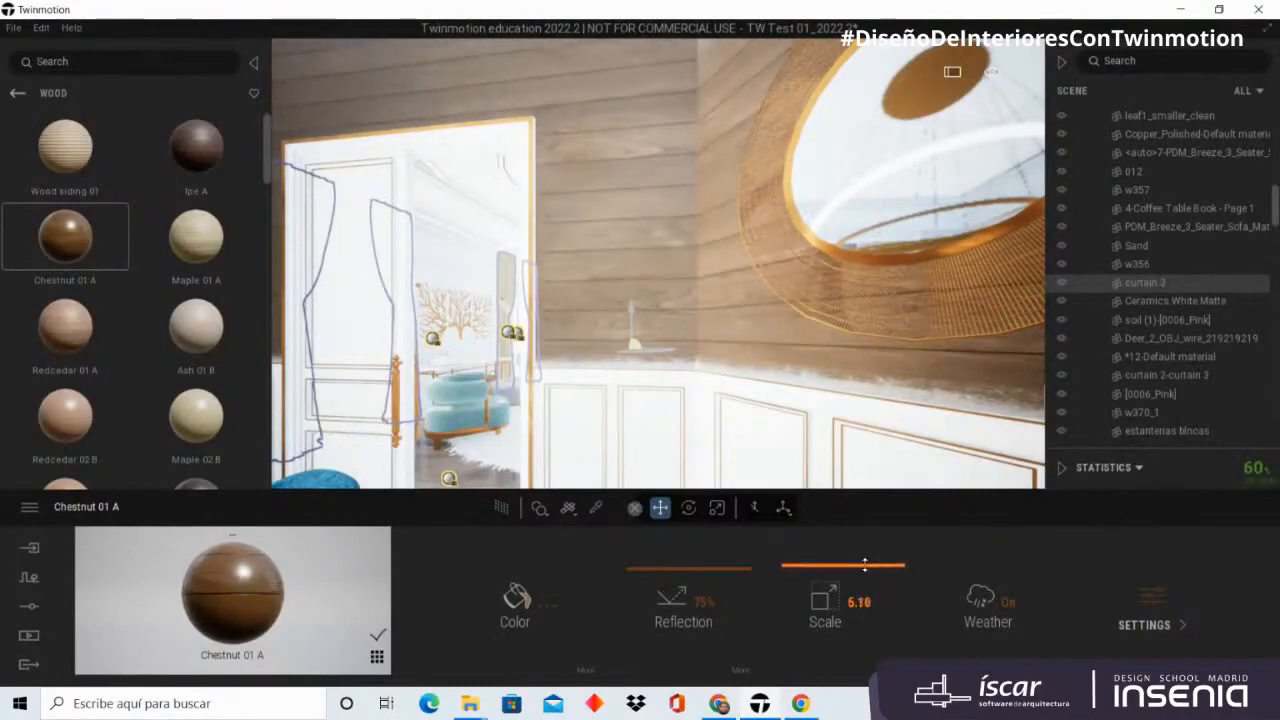
# Step: Examine the rescaled wood planks on the dining room walls from several viewpoints
pyautogui.scroll(-5, 764, 377)
pyautogui.scroll(3, 786, 368)
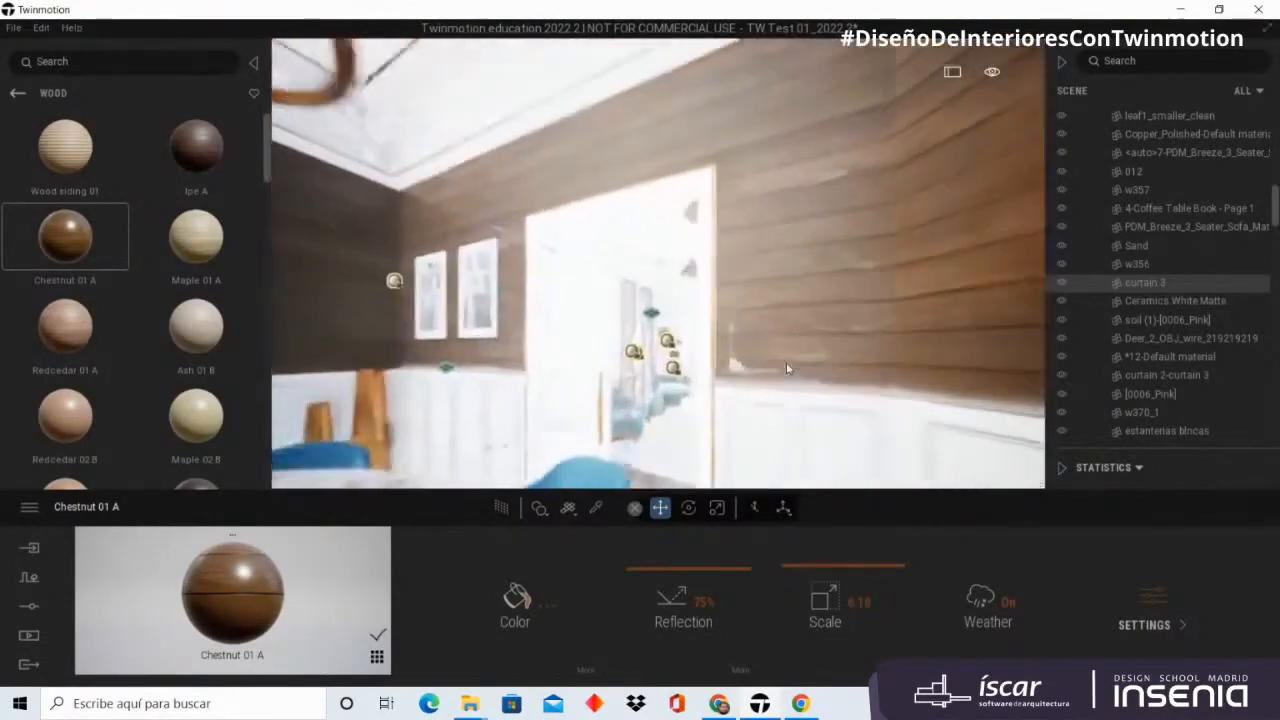
pyautogui.scroll(-4, 786, 368)
pyautogui.scroll(3, 754, 377)
pyautogui.moveTo(754, 377)
pyautogui.mouseDown(button='right')
pyautogui.moveTo(648, 378)
pyautogui.moveTo(740, 381)
pyautogui.mouseUp(button='right')
pyautogui.scroll(3, 648, 378)
pyautogui.scroll(-4, 674, 383)
pyautogui.moveTo(560, 275); pyautogui.dragTo(514, 259, button='right')
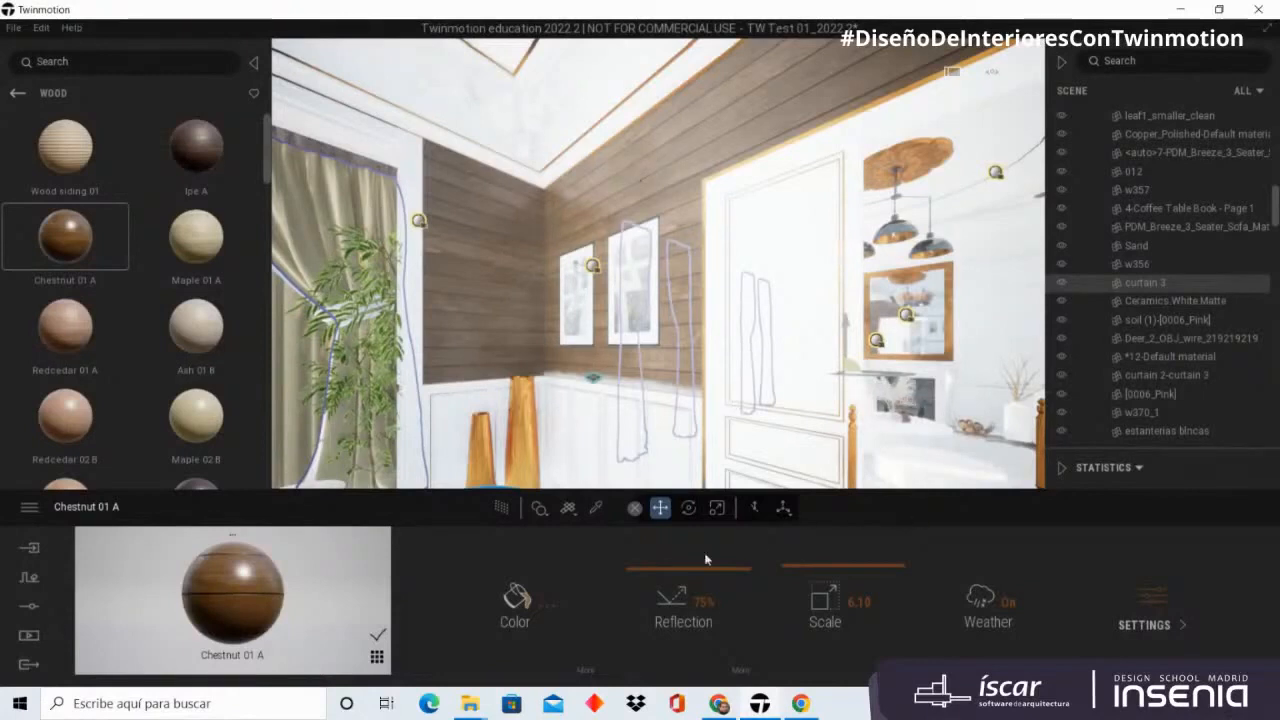
# Step: Change the Chestnut 01 A color to the grey-blue 768E8C, previewing it on the dining room walls
pyautogui.click(553, 610)
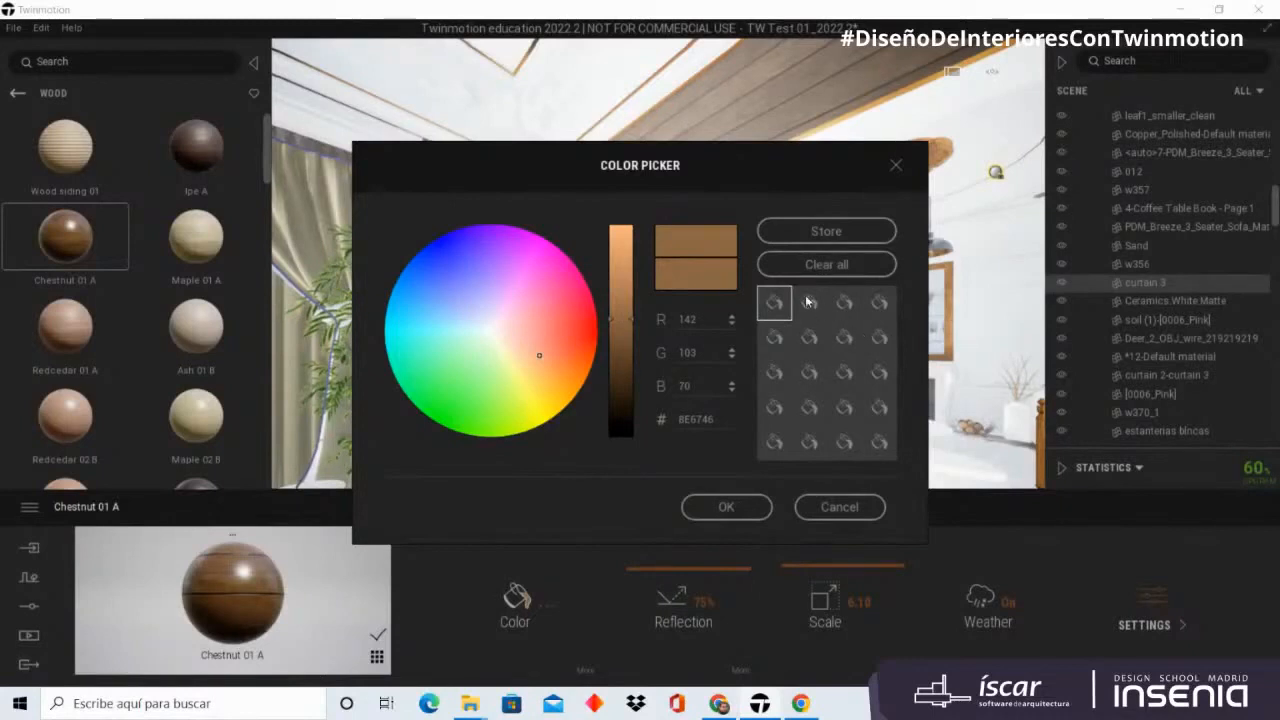
pyautogui.click(493, 335)
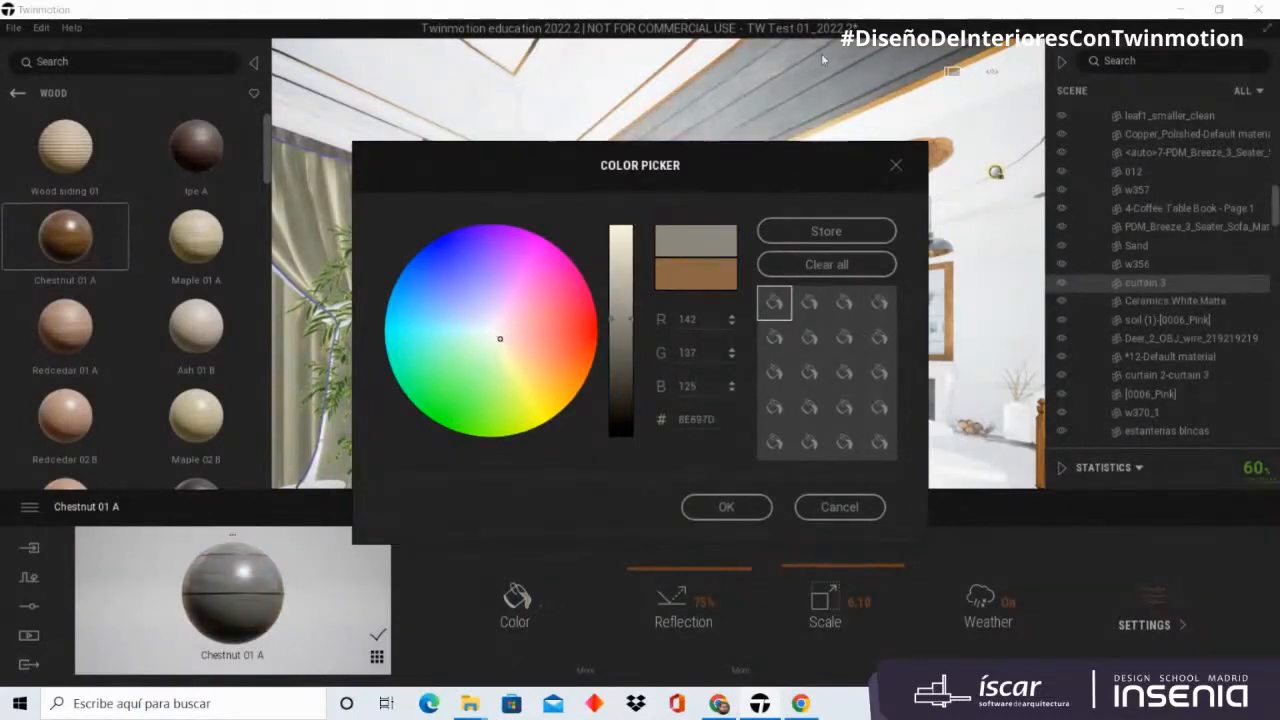
pyautogui.moveTo(857, 152); pyautogui.dragTo(1002, 367)
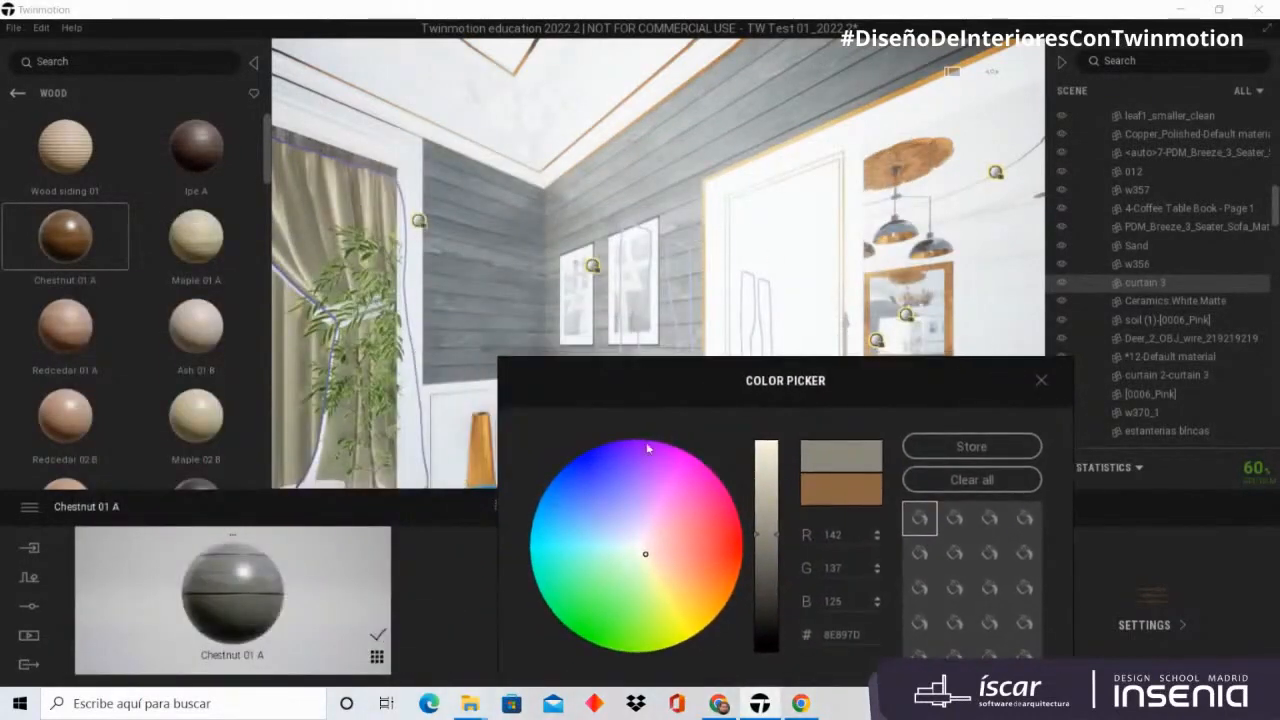
pyautogui.moveTo(671, 500)
pyautogui.mouseDown()
pyautogui.moveTo(706, 518)
pyautogui.moveTo(701, 569)
pyautogui.moveTo(654, 592)
pyautogui.moveTo(582, 572)
pyautogui.moveTo(619, 556)
pyautogui.mouseUp()
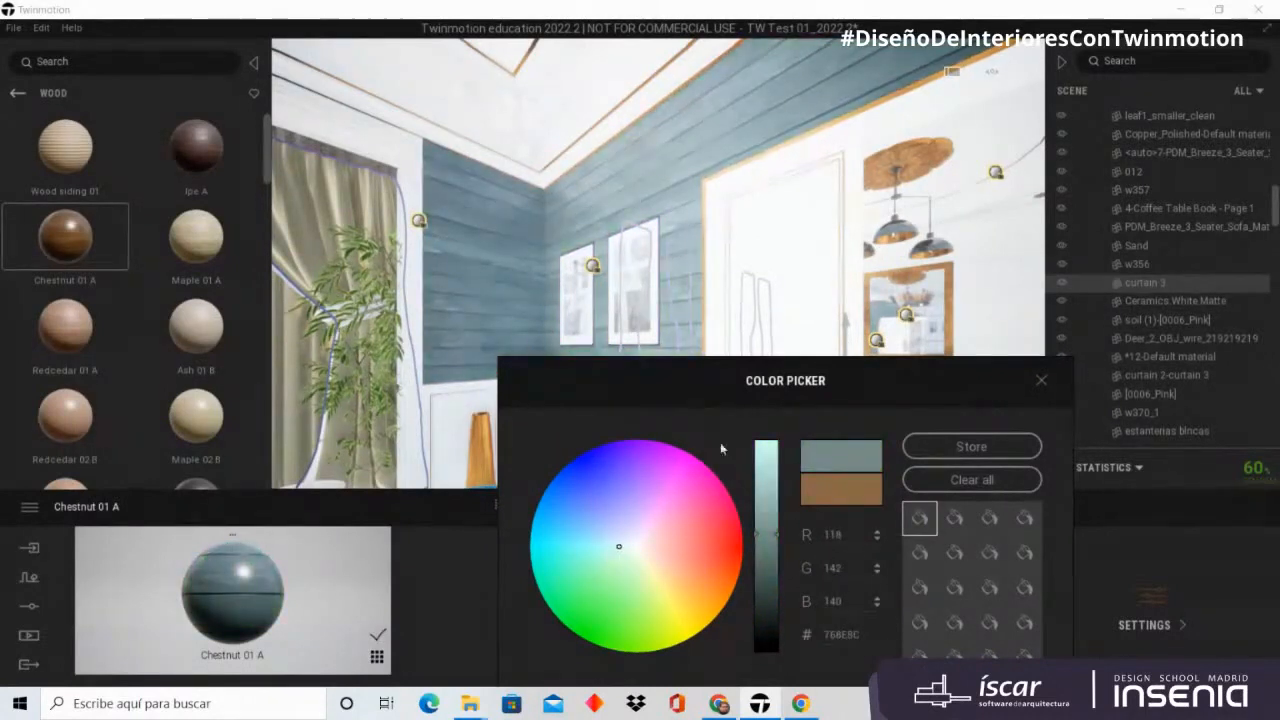
pyautogui.moveTo(886, 376); pyautogui.dragTo(702, 362)
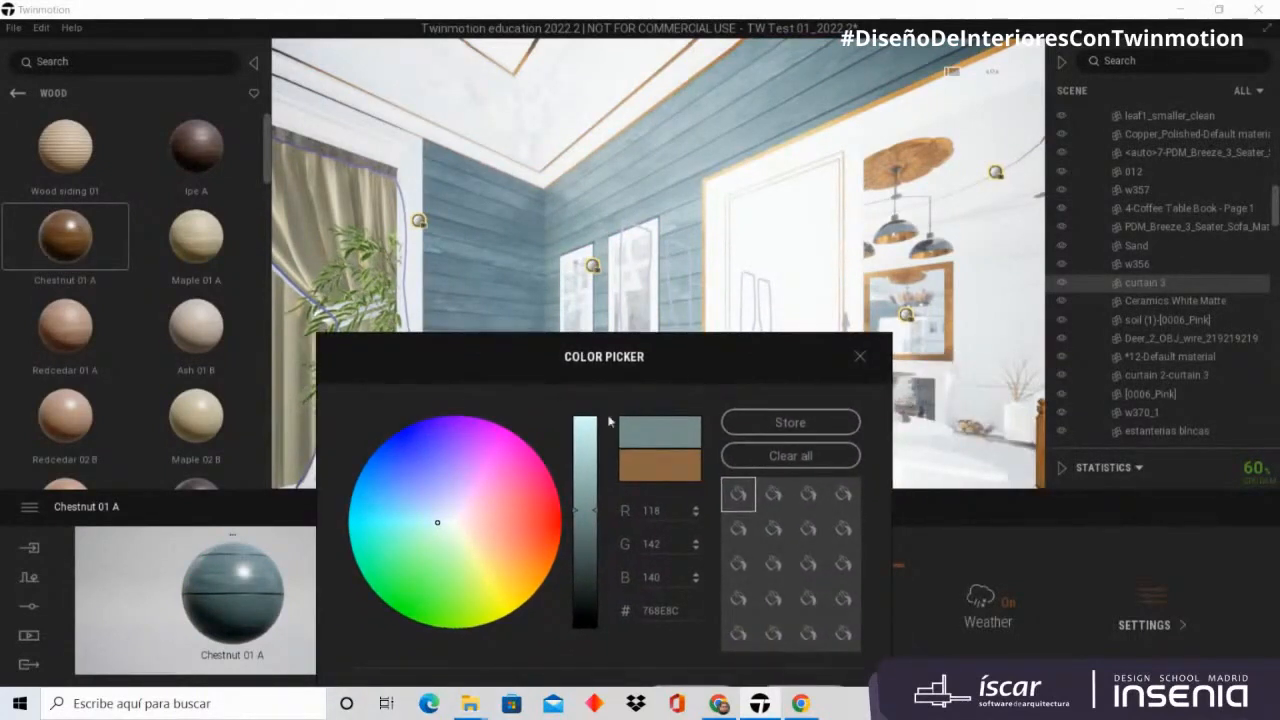
pyautogui.moveTo(728, 354); pyautogui.dragTo(733, 252)
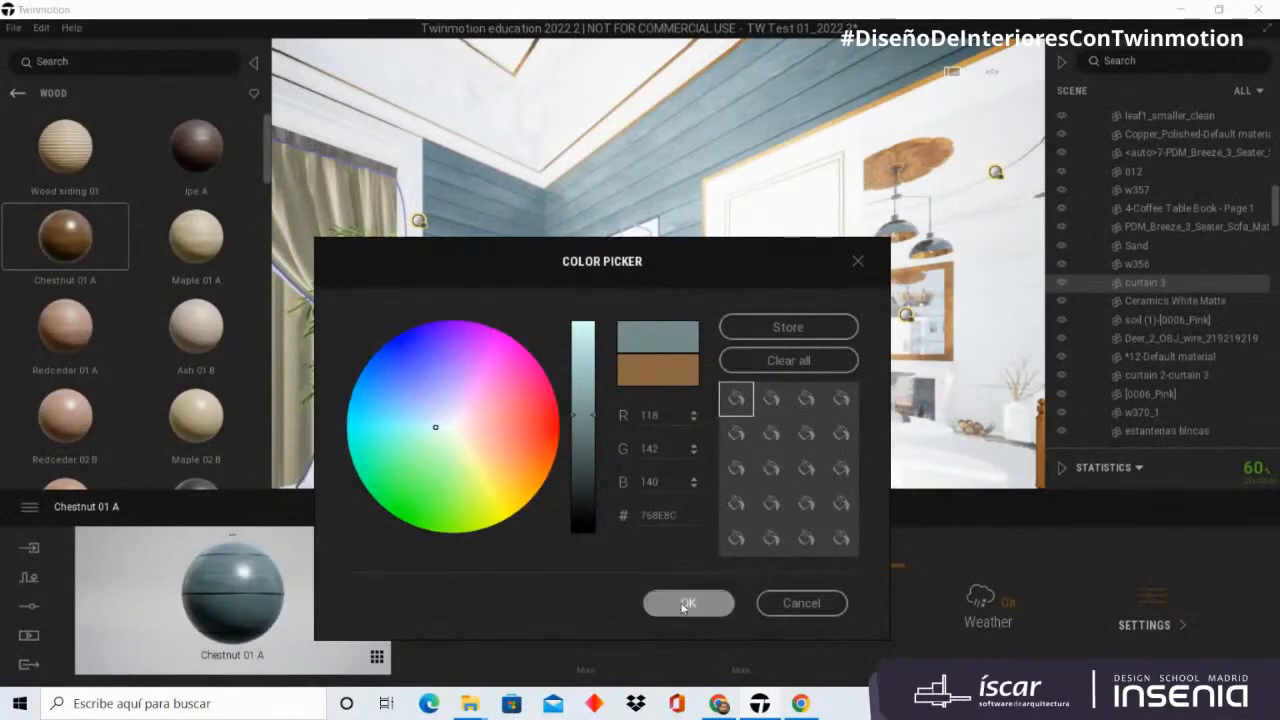
pyautogui.click(686, 603)
# Step: Replace the blue wood on the dining room walls with the Cement tiles 9 material from the Tiles category
pyautogui.scroll(-4, 592, 364)
pyautogui.scroll(4, 592, 364)
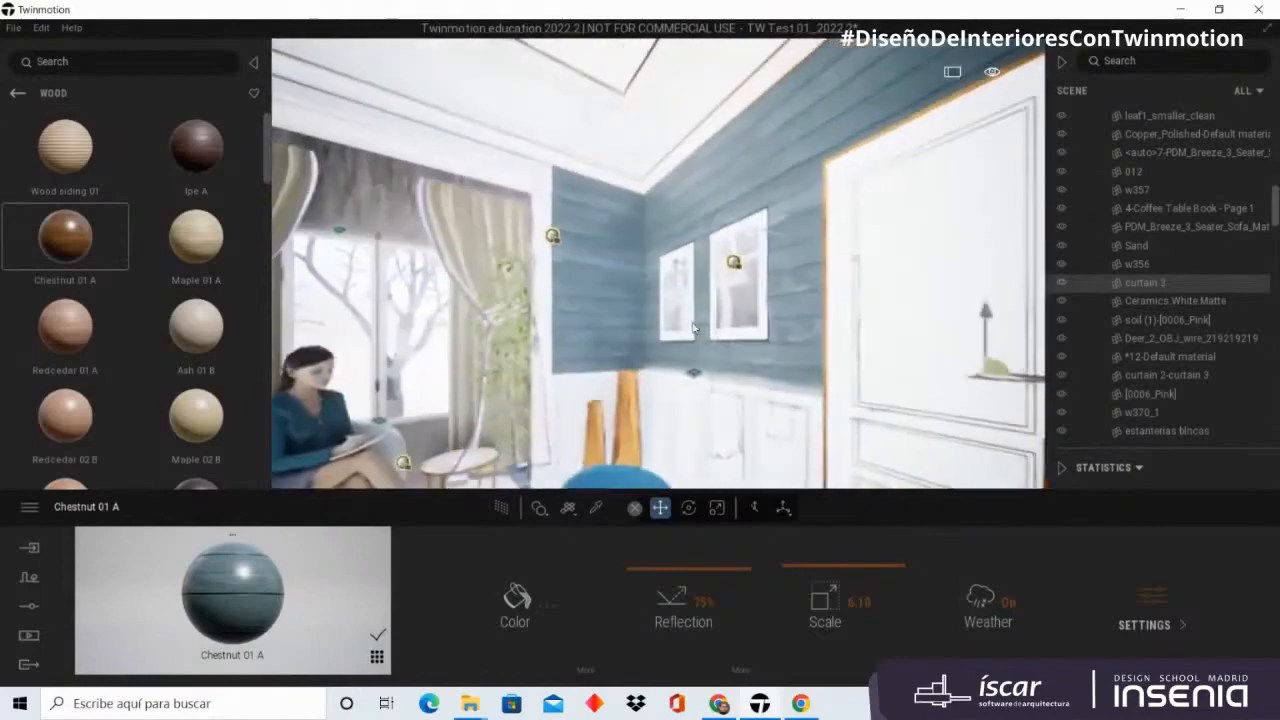
pyautogui.moveTo(592, 364)
pyautogui.mouseDown(button='middle')
pyautogui.moveTo(641, 321)
pyautogui.moveTo(585, 340)
pyautogui.mouseUp(button='middle')
pyautogui.scroll(3, 641, 321)
pyautogui.scroll(-4, 584, 342)
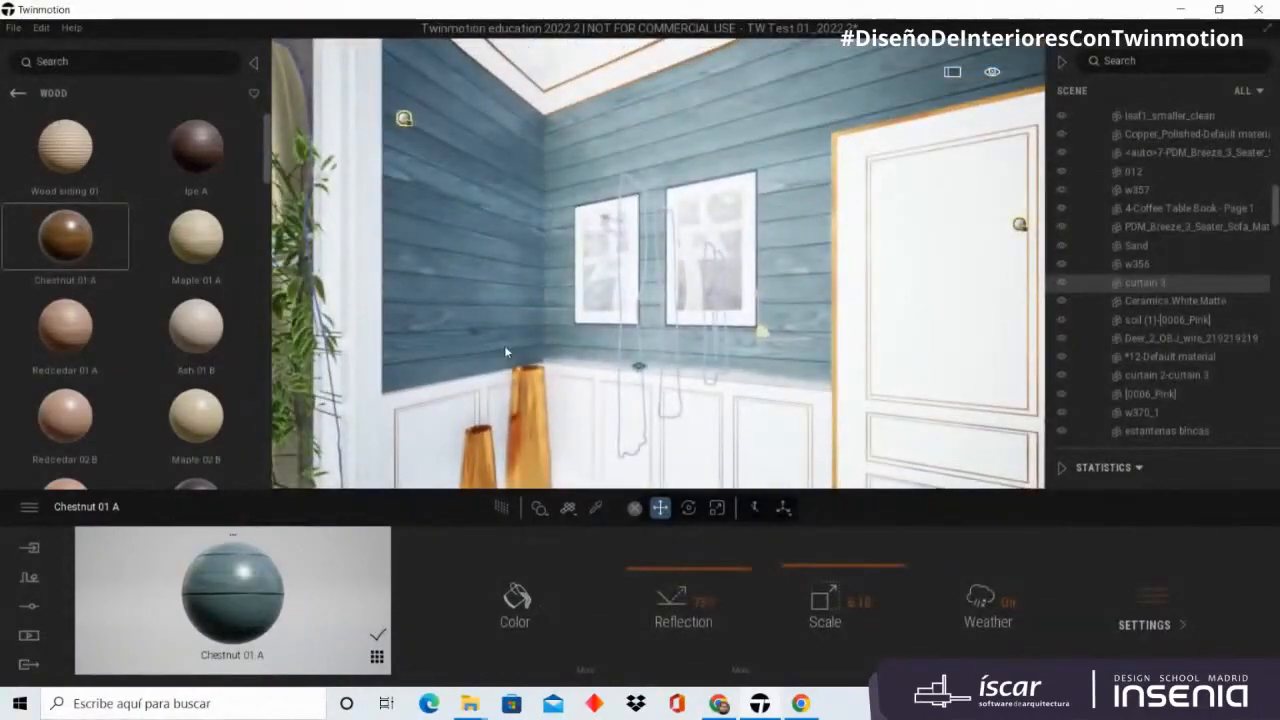
pyautogui.moveTo(460, 109); pyautogui.dragTo(500, 122, button='right')
pyautogui.click(19, 95)
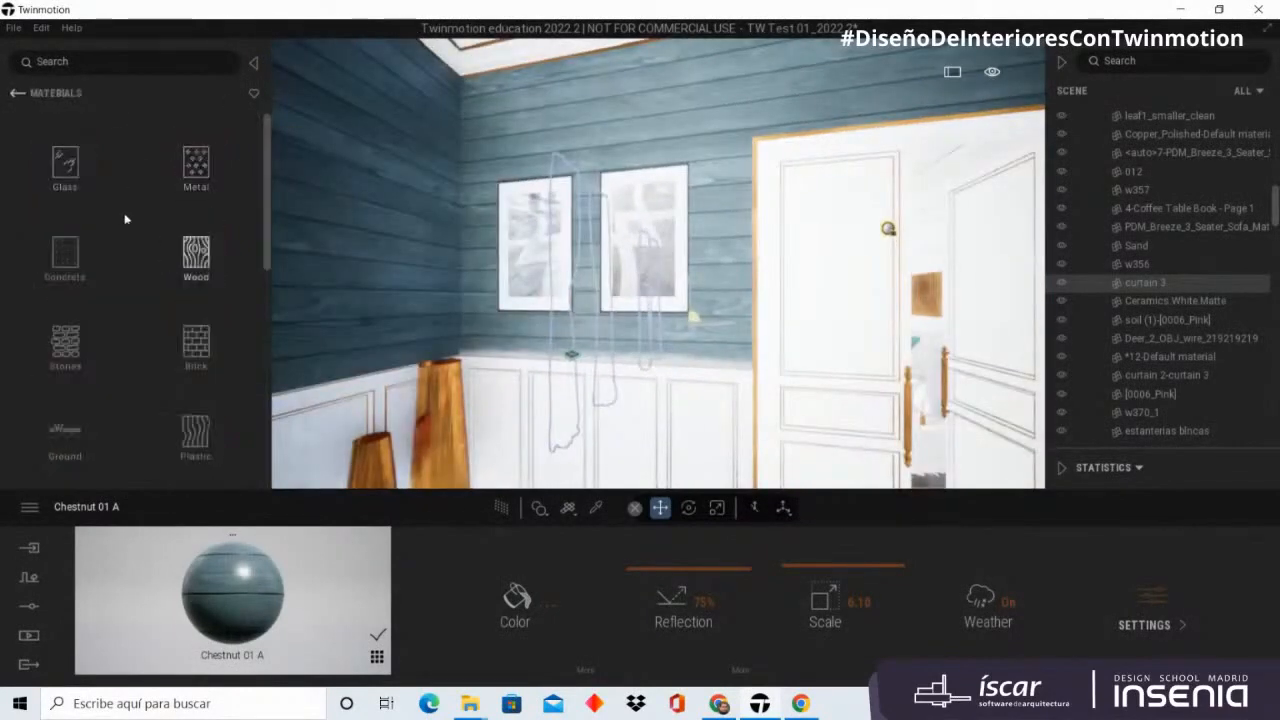
pyautogui.scroll(-3, 132, 328)
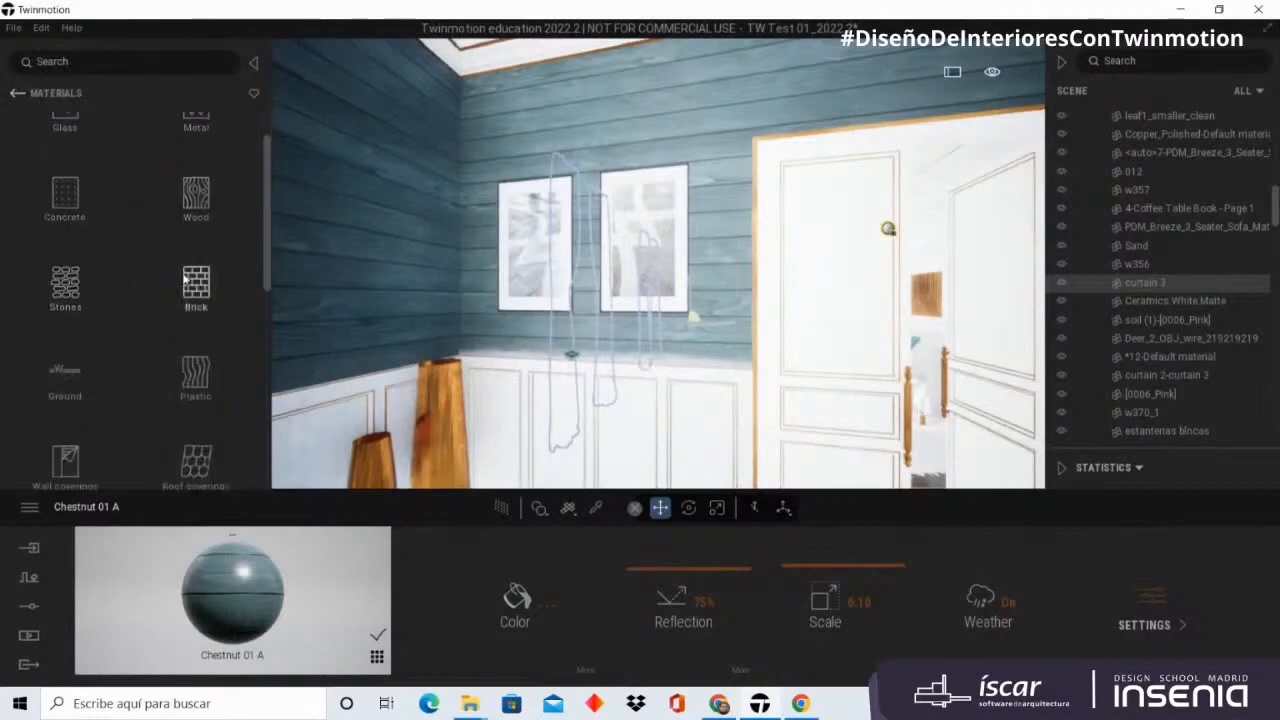
pyautogui.scroll(-3, 180, 265)
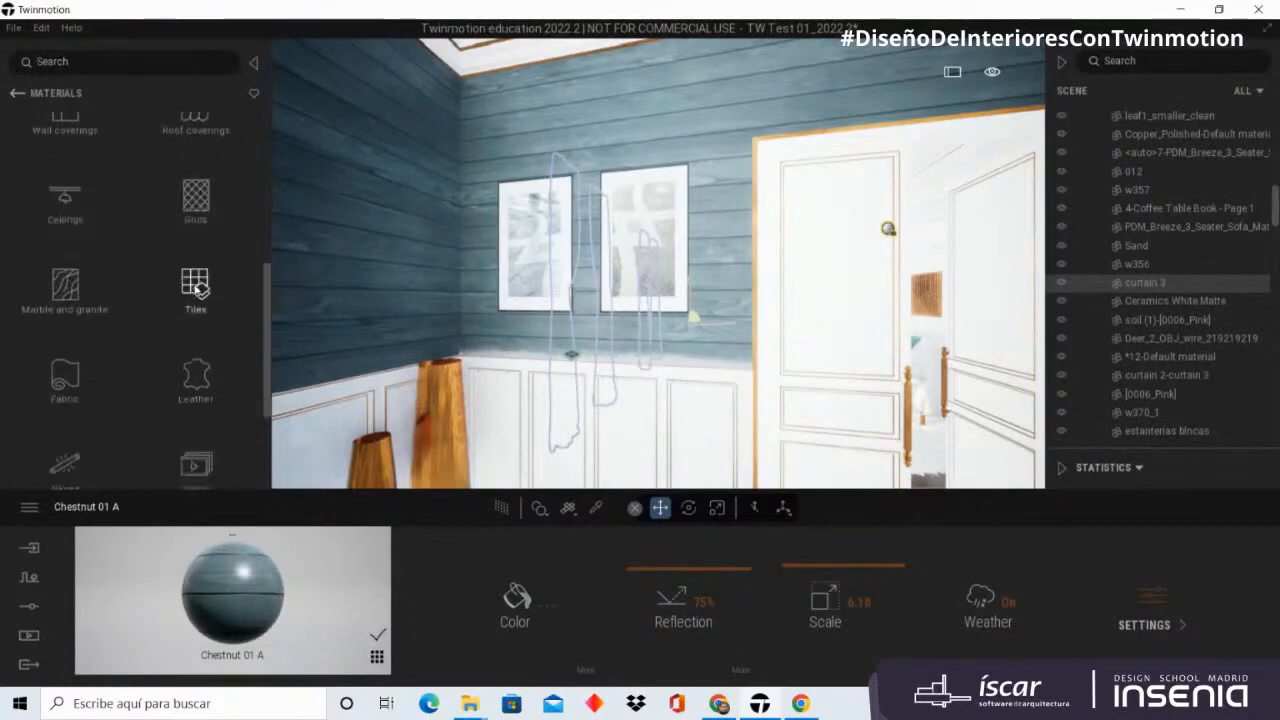
pyautogui.click(195, 345)
pyautogui.scroll(-1, 75, 405)
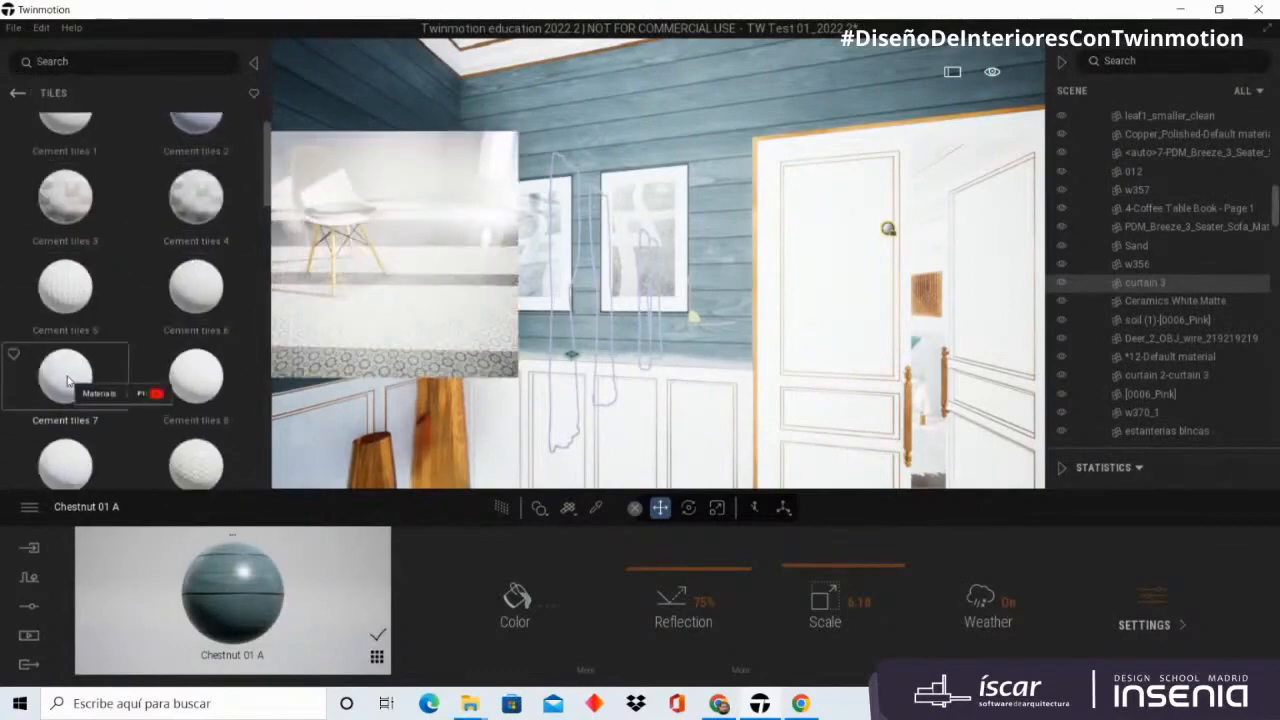
pyautogui.scroll(-1, 68, 430)
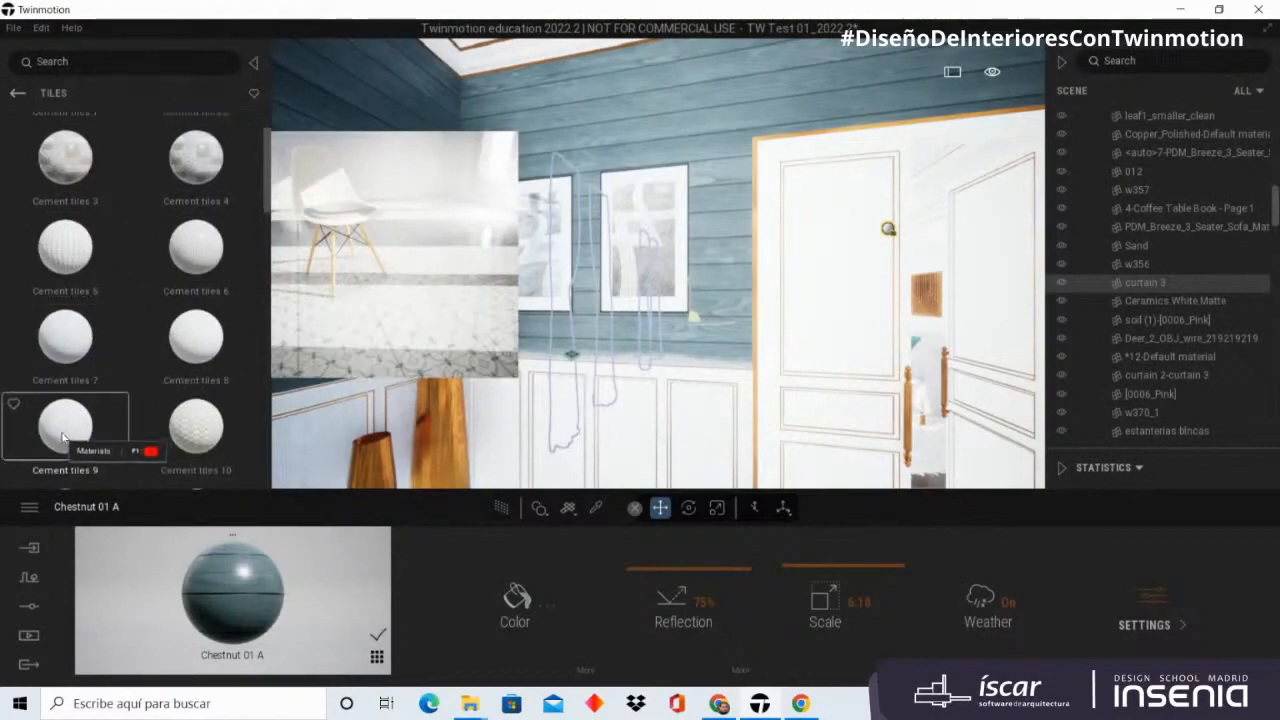
pyautogui.moveTo(68, 436); pyautogui.dragTo(567, 162)
# Step: Set the scale of the Cement tiles 9 wall material to about 7
pyautogui.scroll(4, 571, 354)
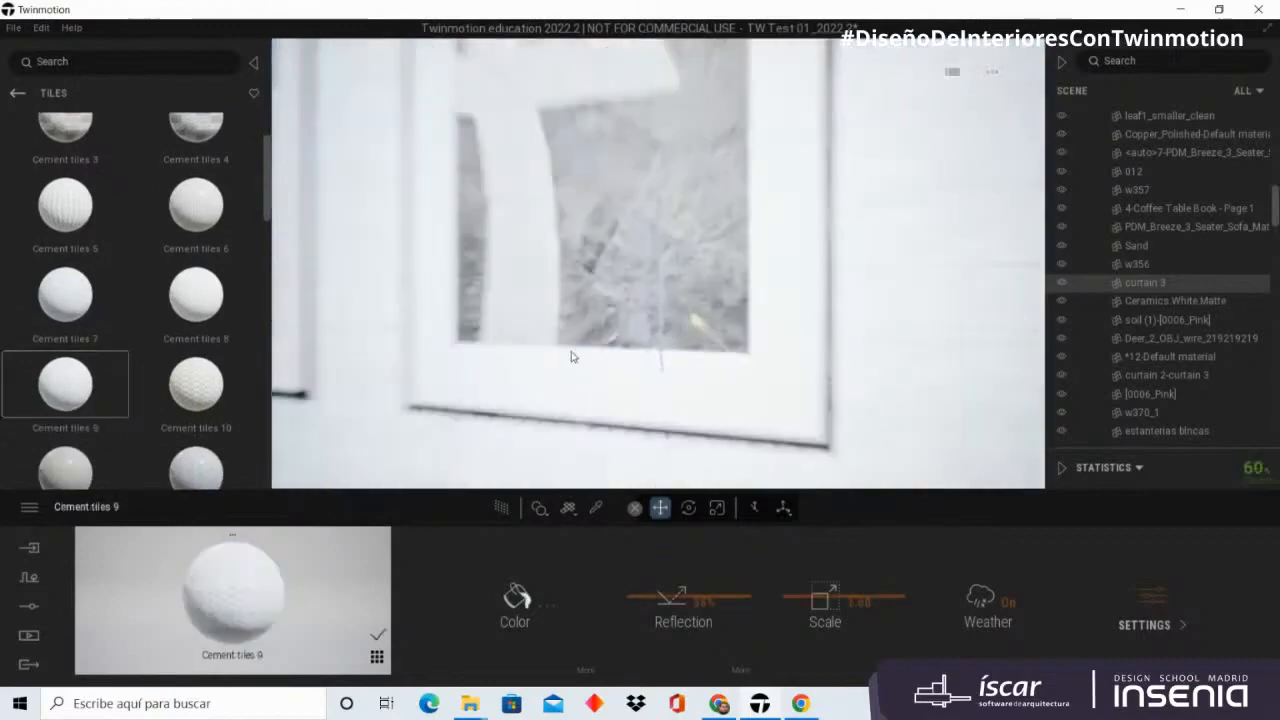
pyautogui.moveTo(571, 354); pyautogui.dragTo(589, 351, button='right')
pyautogui.scroll(2, 597, 365)
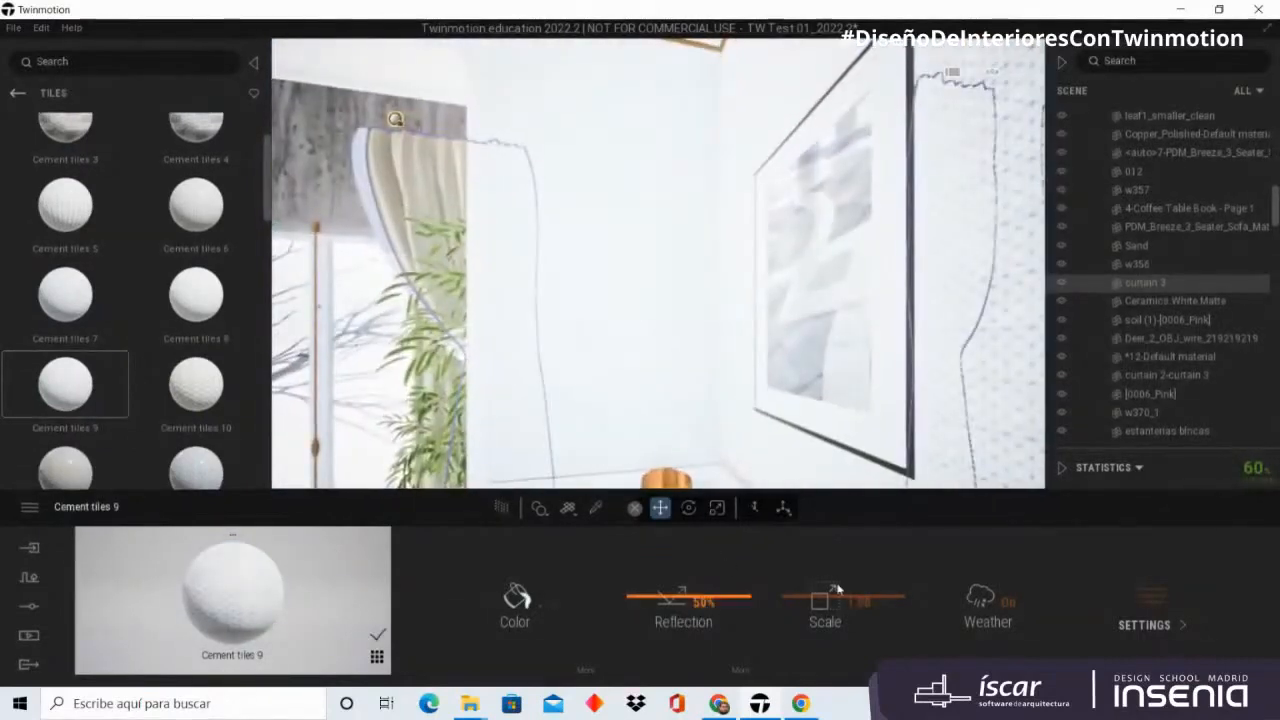
pyautogui.moveTo(845, 595); pyautogui.dragTo(848, 561)
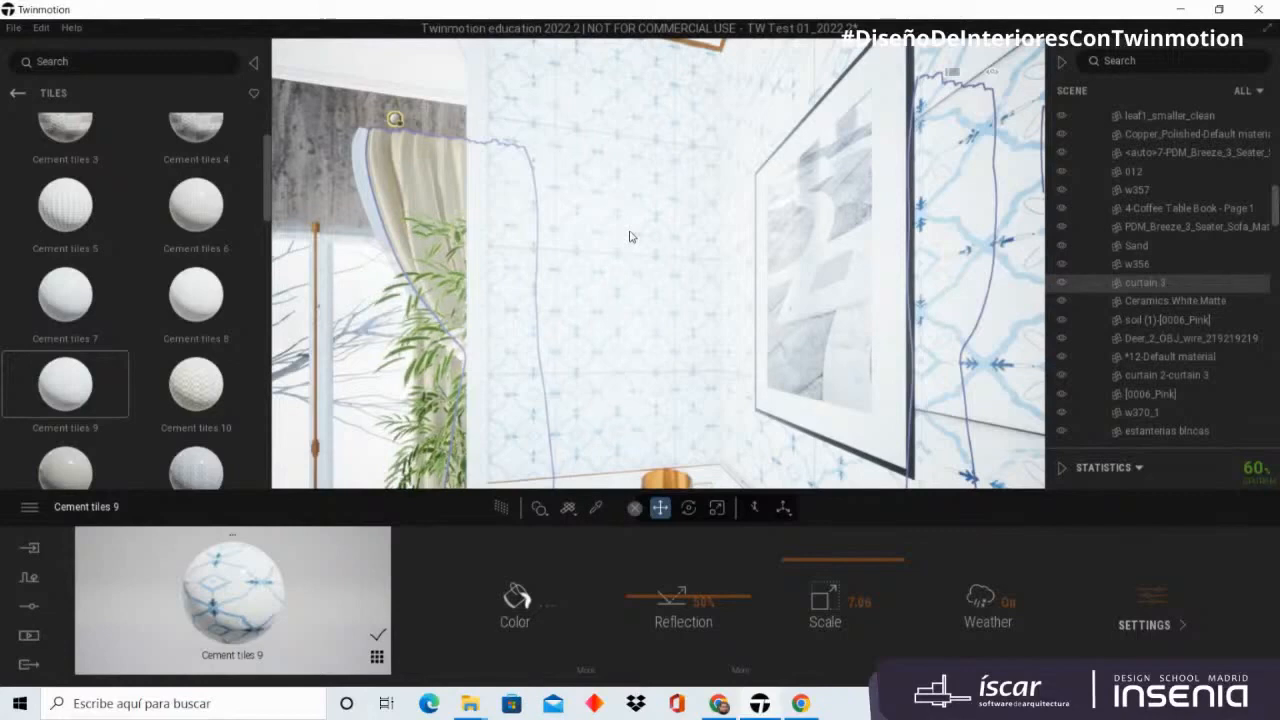
# Step: Replace the color texture of Cement tiles 9 with TexturesCom_Tiles_Portuguese4_512_albedo from the desktop's TST ELEMENTS folder
pyautogui.click(593, 672)
pyautogui.click(553, 602)
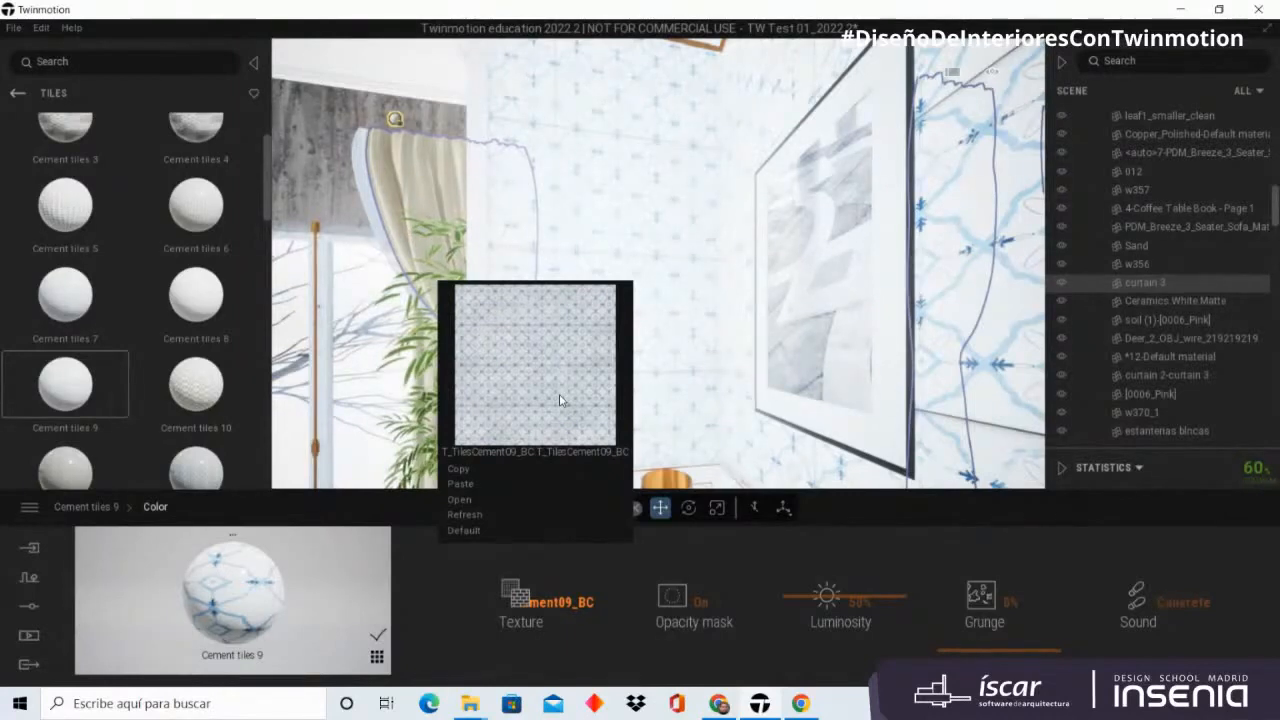
pyautogui.click(462, 500)
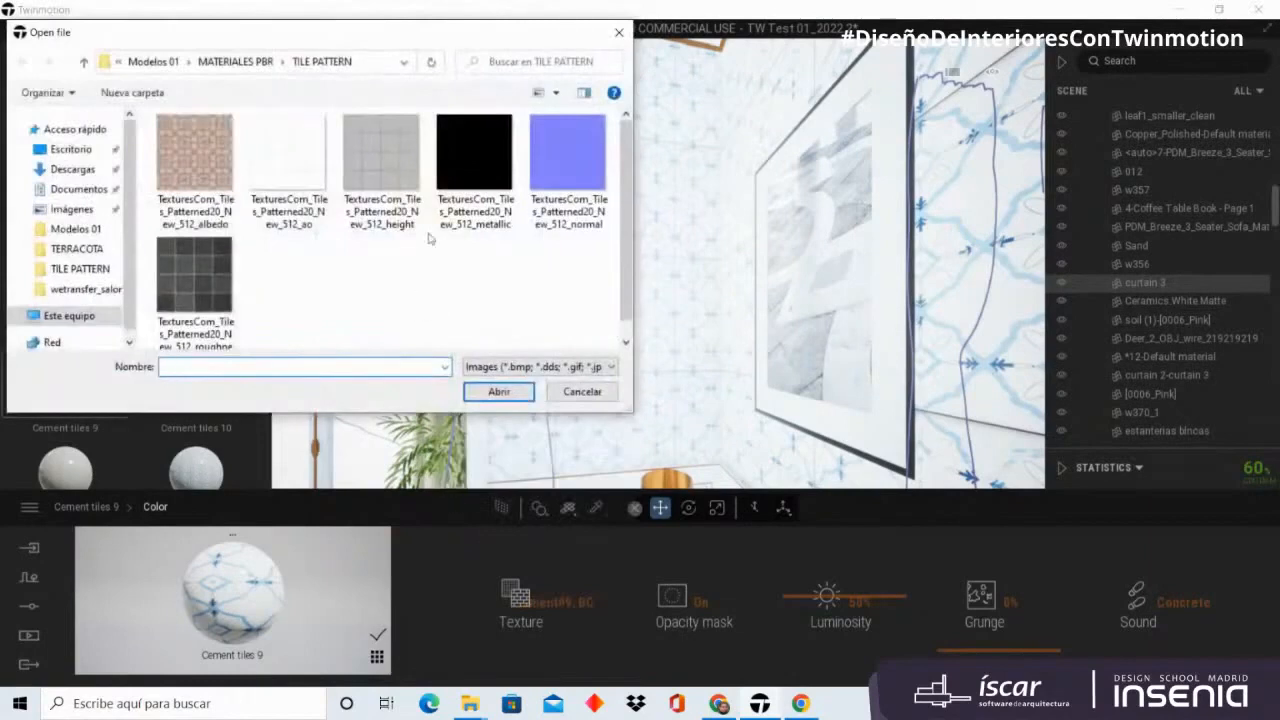
pyautogui.scroll(-2, 150, 250)
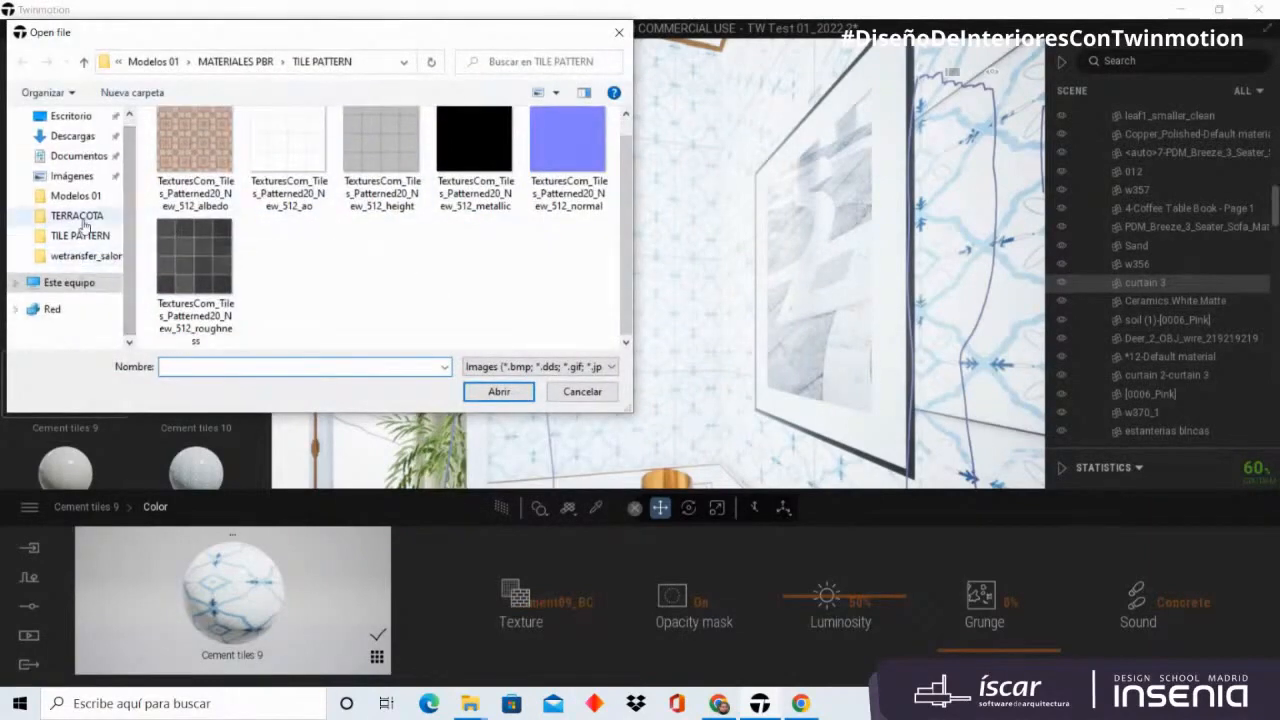
pyautogui.click(67, 282)
pyautogui.doubleClick(228, 210)
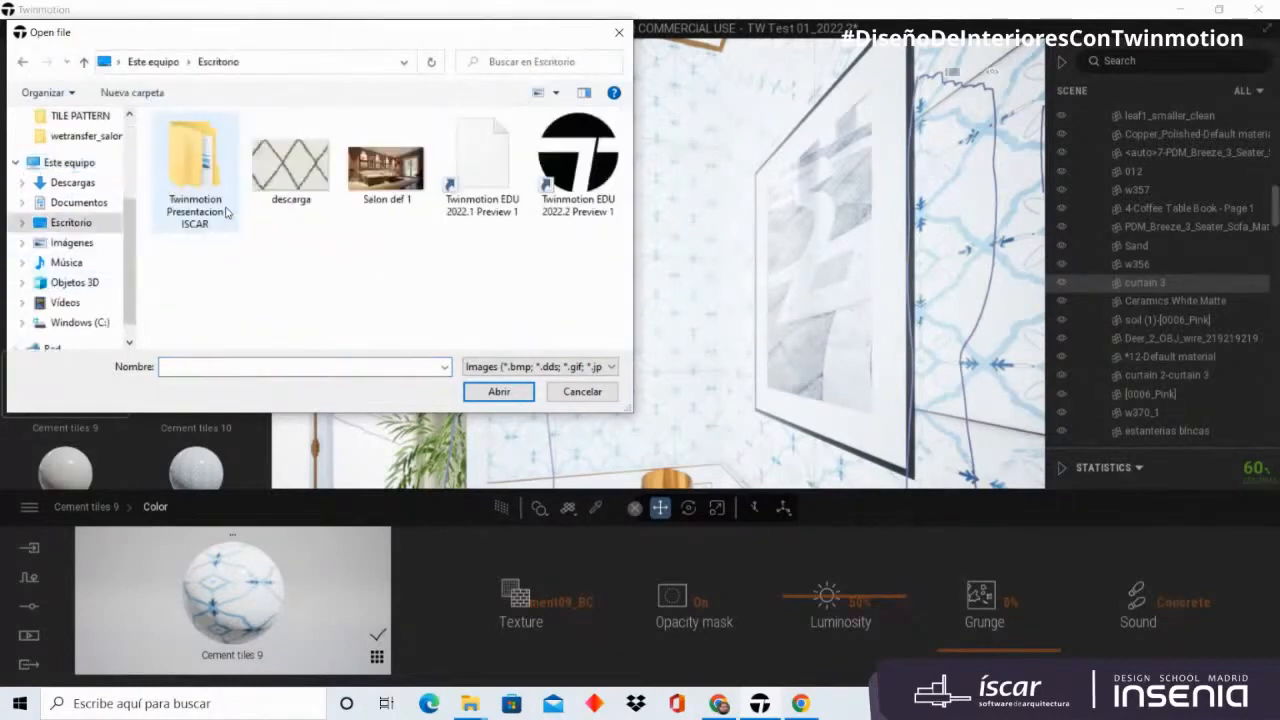
pyautogui.click(213, 186)
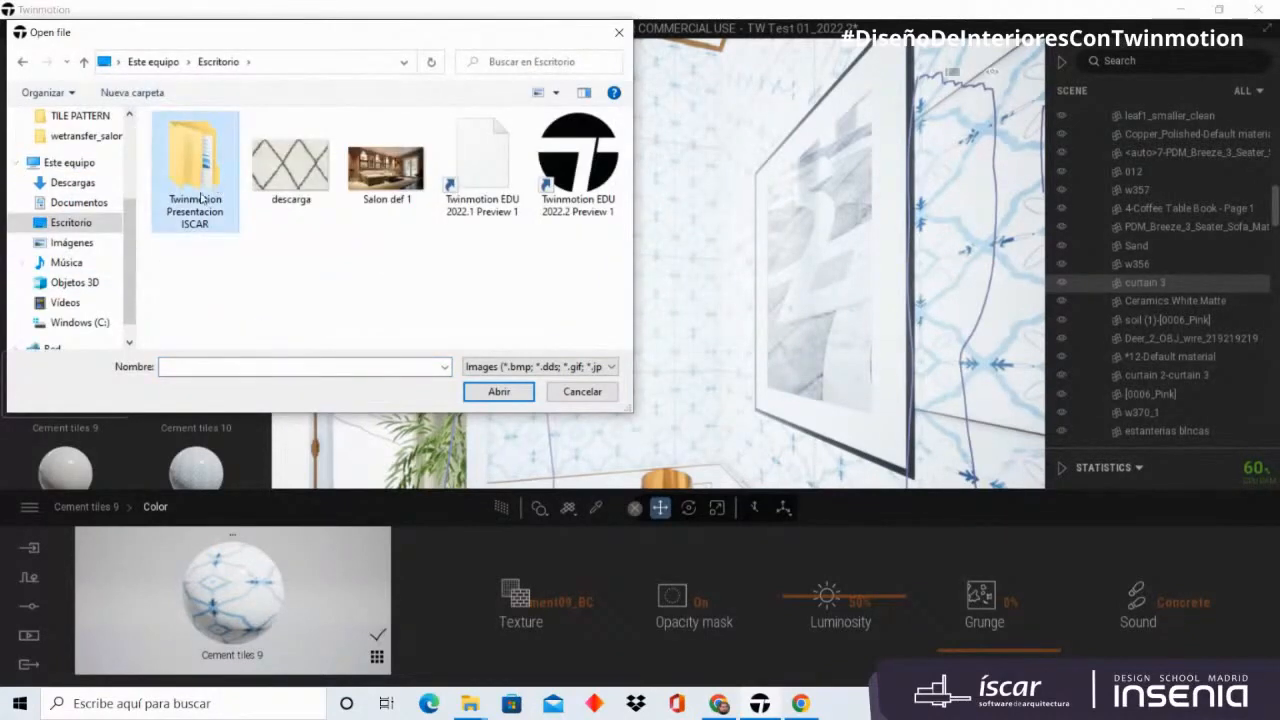
pyautogui.doubleClick(200, 198)
pyautogui.doubleClick(253, 176)
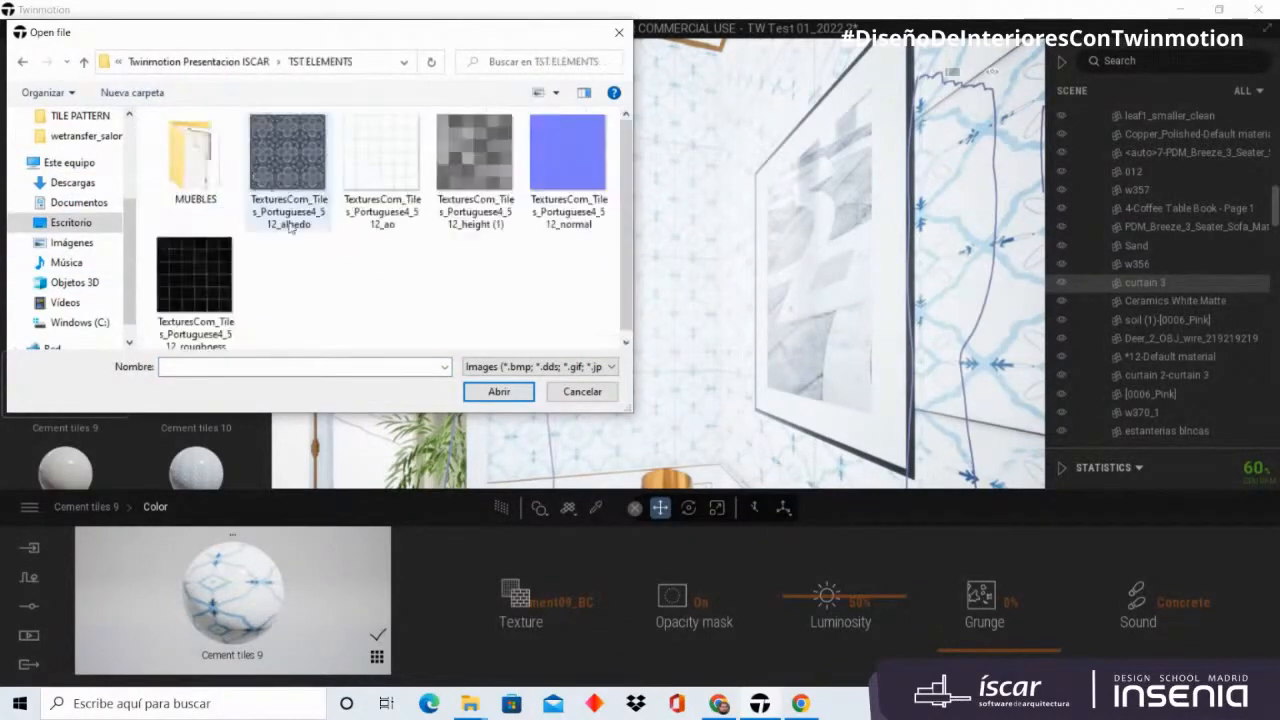
pyautogui.click(286, 156)
pyautogui.click(499, 392)
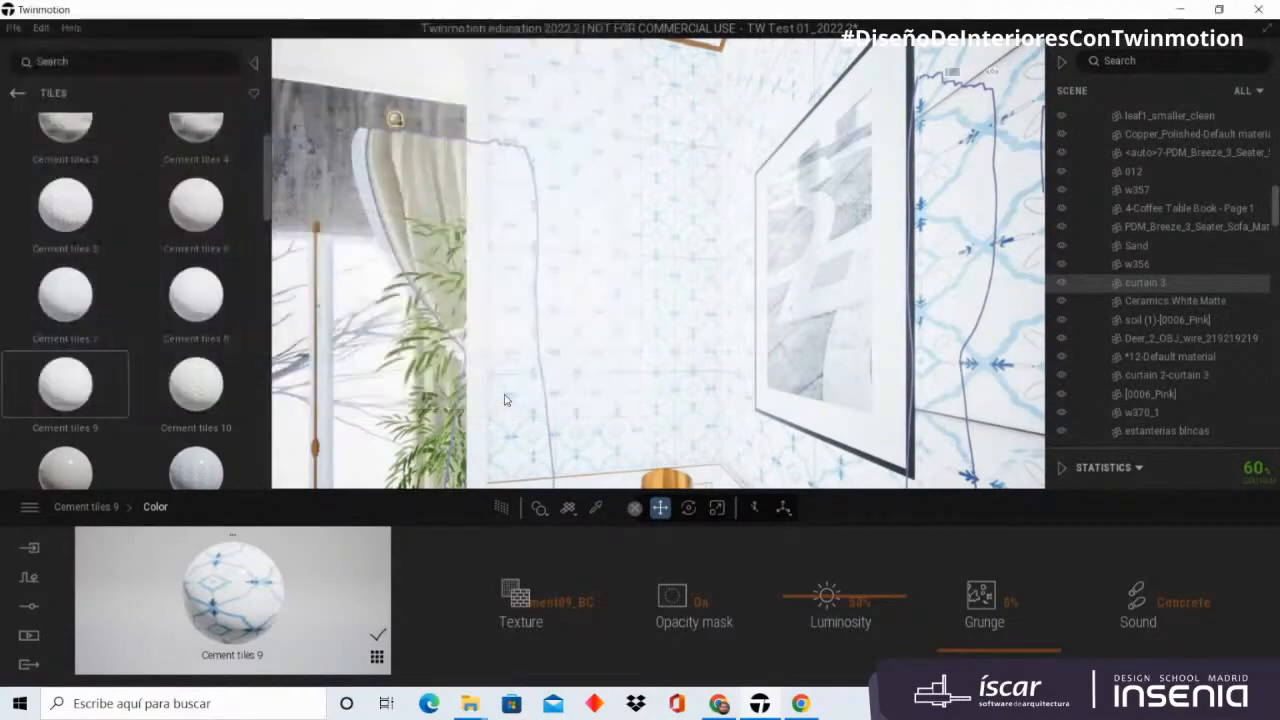
# Step: Examine the Portuguese tile texture on the dining room walls from near and far
pyautogui.moveTo(604, 298); pyautogui.dragTo(508, 285, button='right')
pyautogui.scroll(-5, 628, 266)
pyautogui.scroll(-4, 550, 291)
pyautogui.scroll(3, 547, 292)
pyautogui.scroll(4, 472, 286)
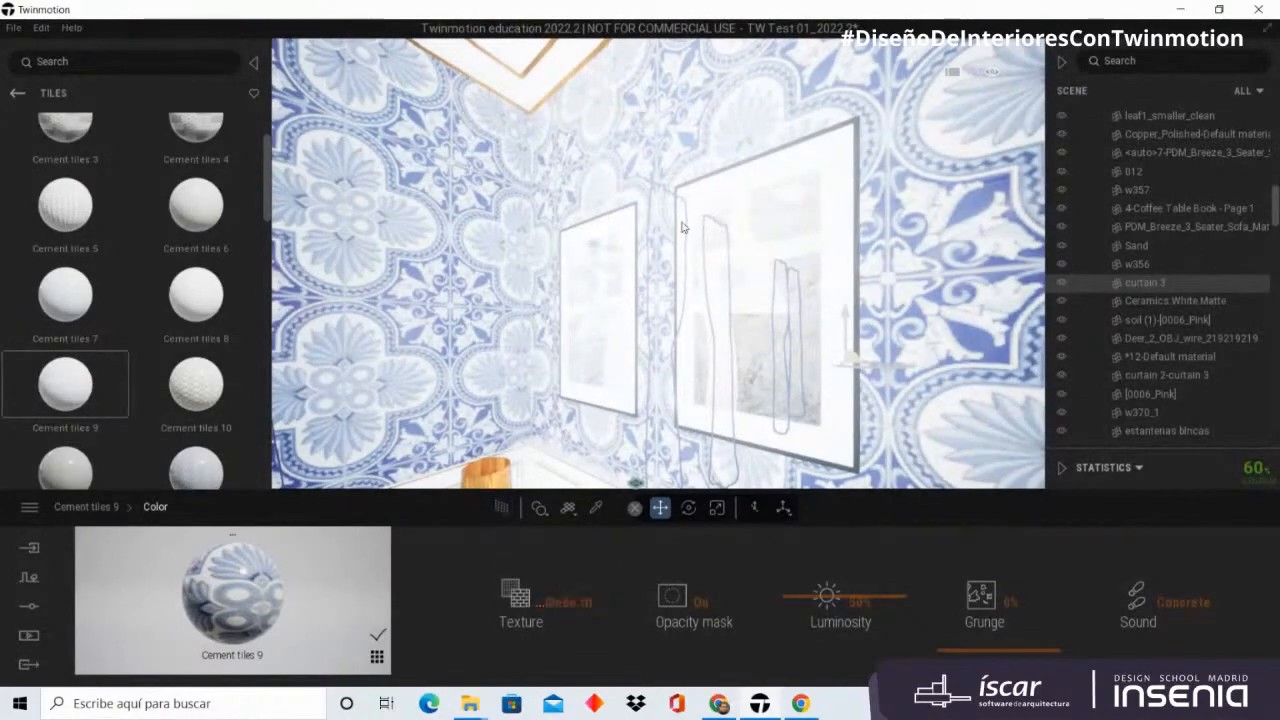
pyautogui.scroll(-4, 683, 228)
pyautogui.scroll(4, 683, 228)
pyautogui.moveTo(683, 228); pyautogui.dragTo(545, 210, button='right')
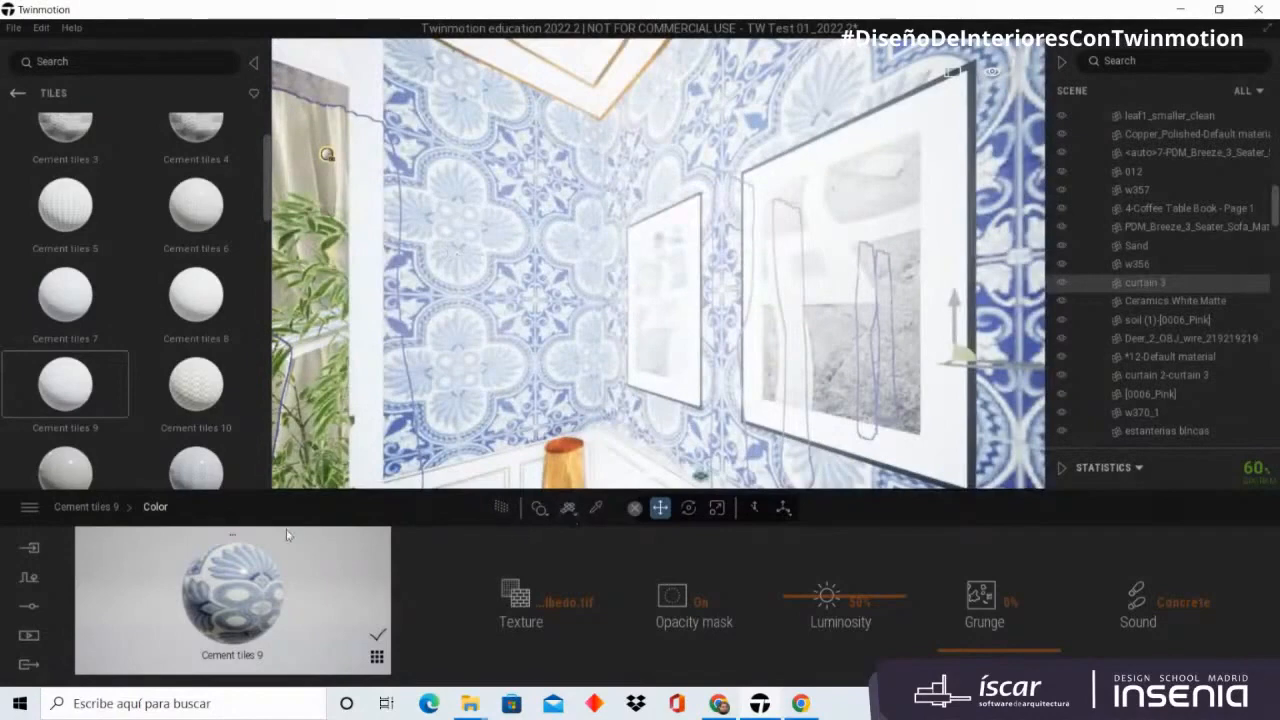
# Step: Reduce the scale of the Portuguese tile wall material to about 2.65
pyautogui.click(108, 510)
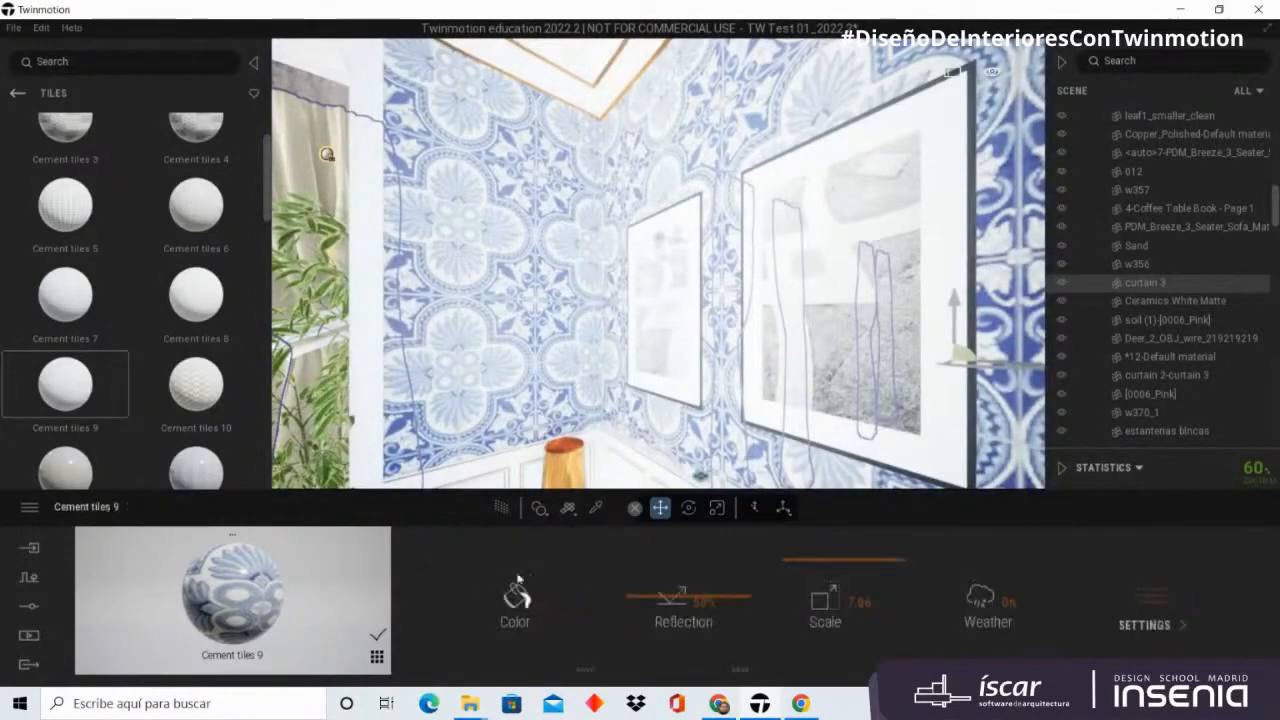
pyautogui.moveTo(849, 562); pyautogui.dragTo(855, 577)
pyautogui.scroll(-5, 509, 348)
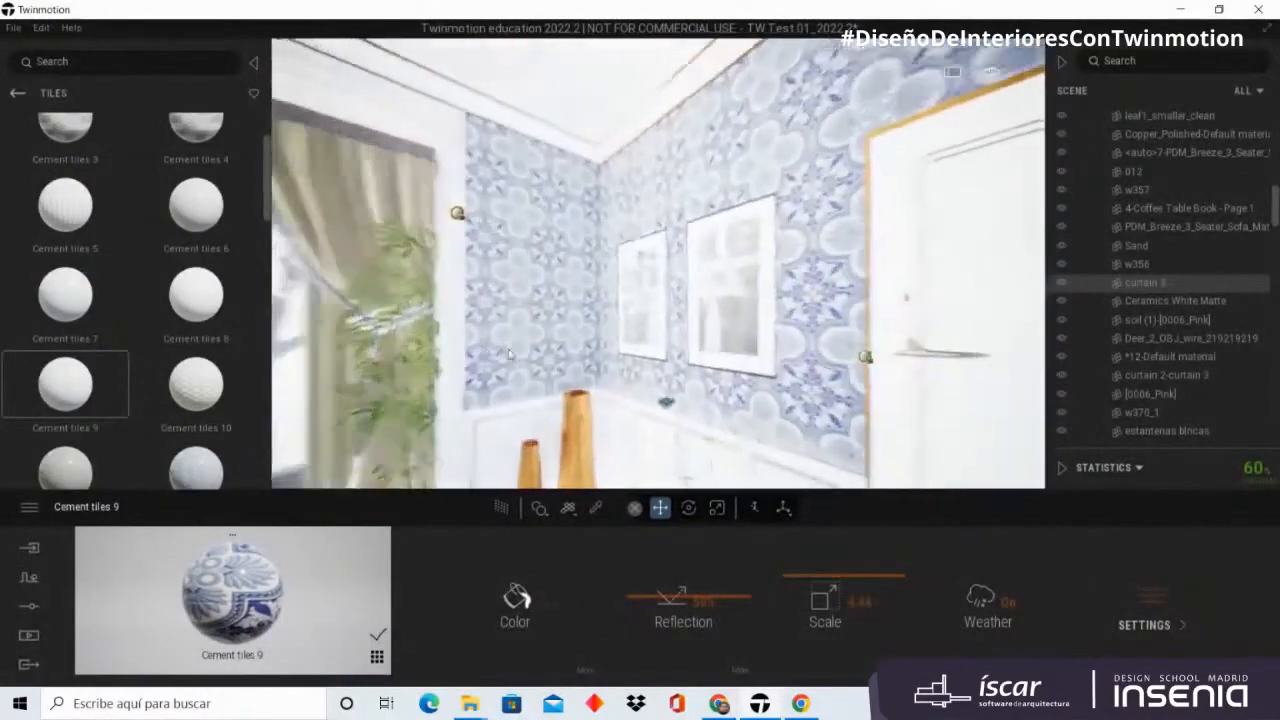
pyautogui.moveTo(430, 345); pyautogui.dragTo(509, 348, button='right')
pyautogui.scroll(-3, 509, 348)
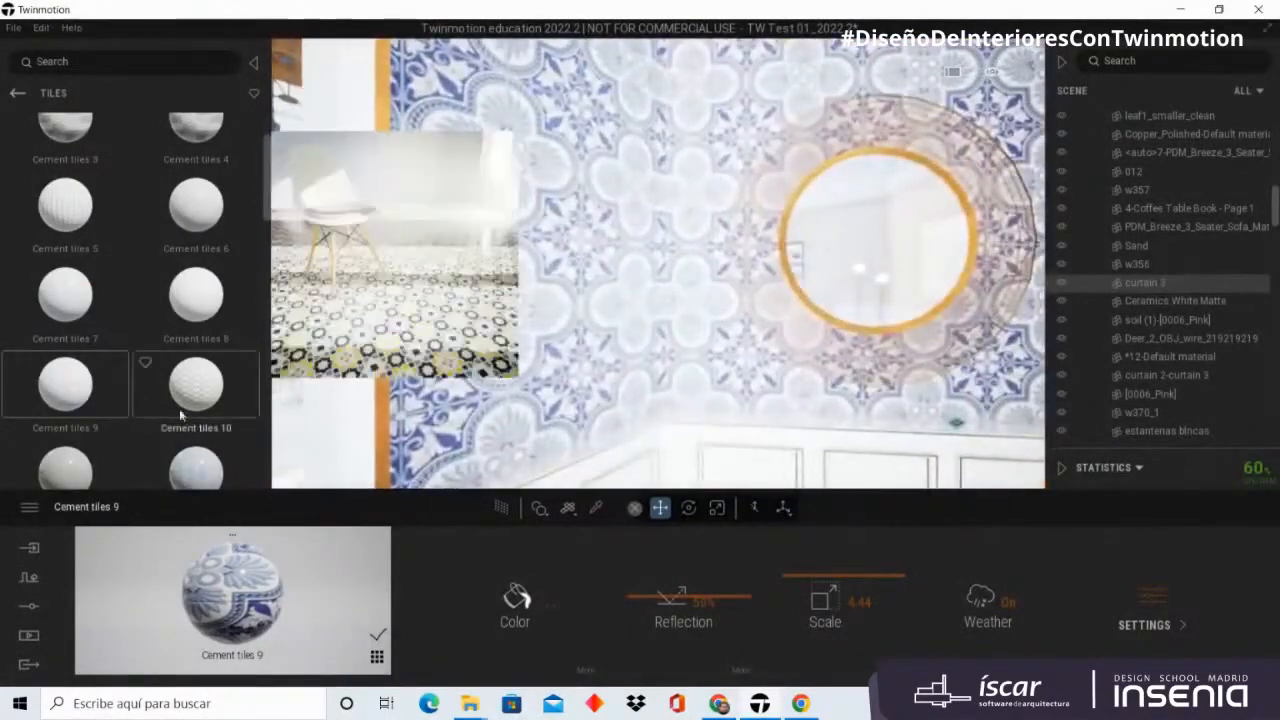
pyautogui.moveTo(818, 572); pyautogui.dragTo(823, 587)
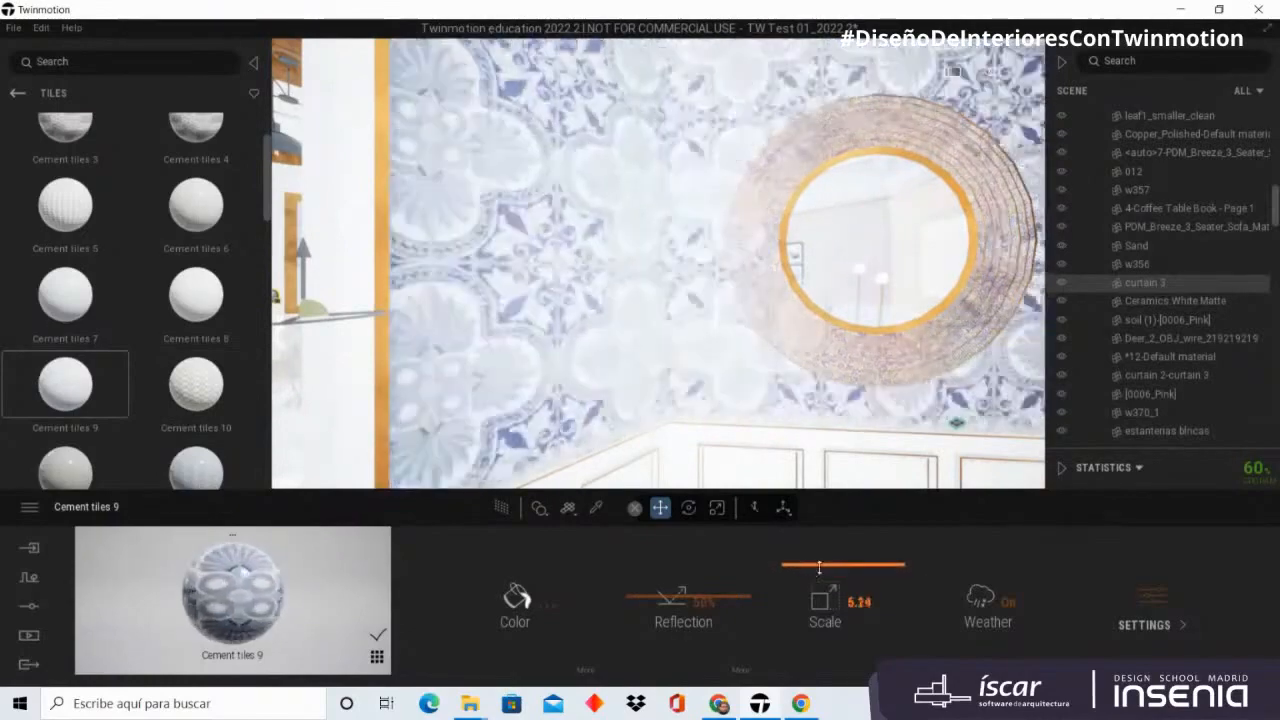
pyautogui.scroll(-5, 597, 321)
pyautogui.scroll(-10, 597, 321)
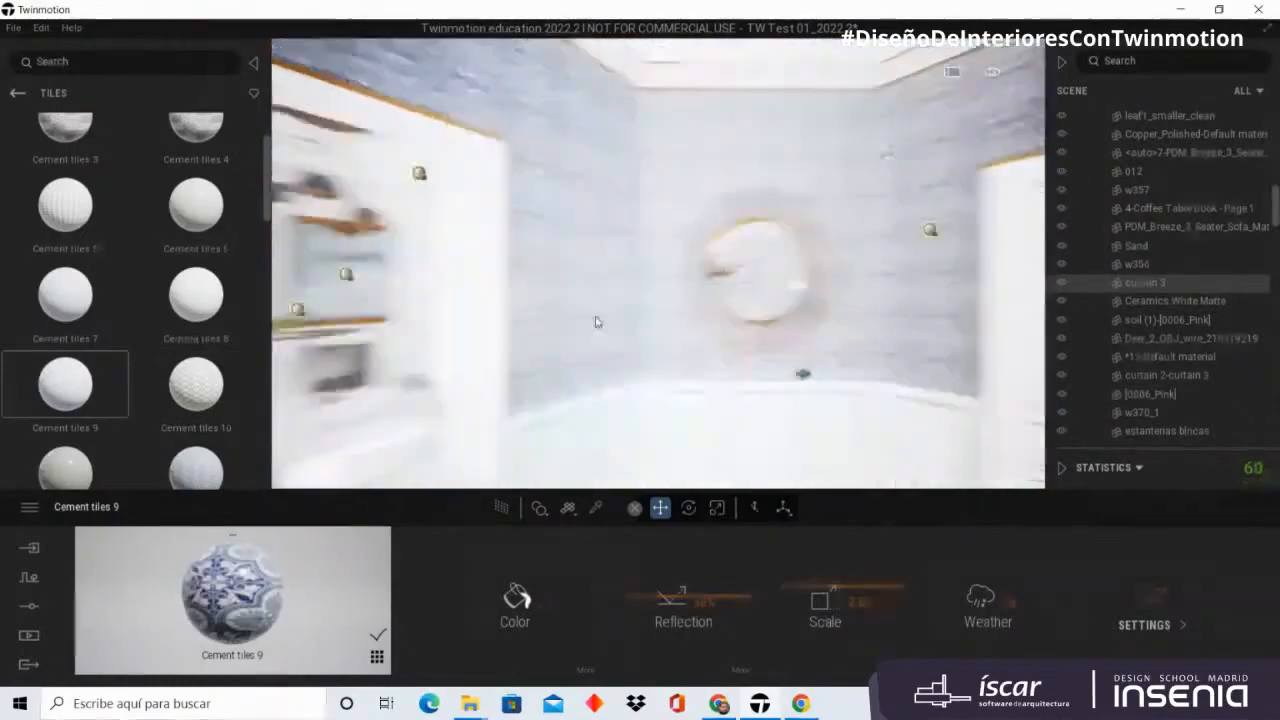
# Step: Preview the white wall beside the living room door with the Path Tracer, then return to the real-time view
pyautogui.moveTo(597, 321); pyautogui.dragTo(642, 313, button='right')
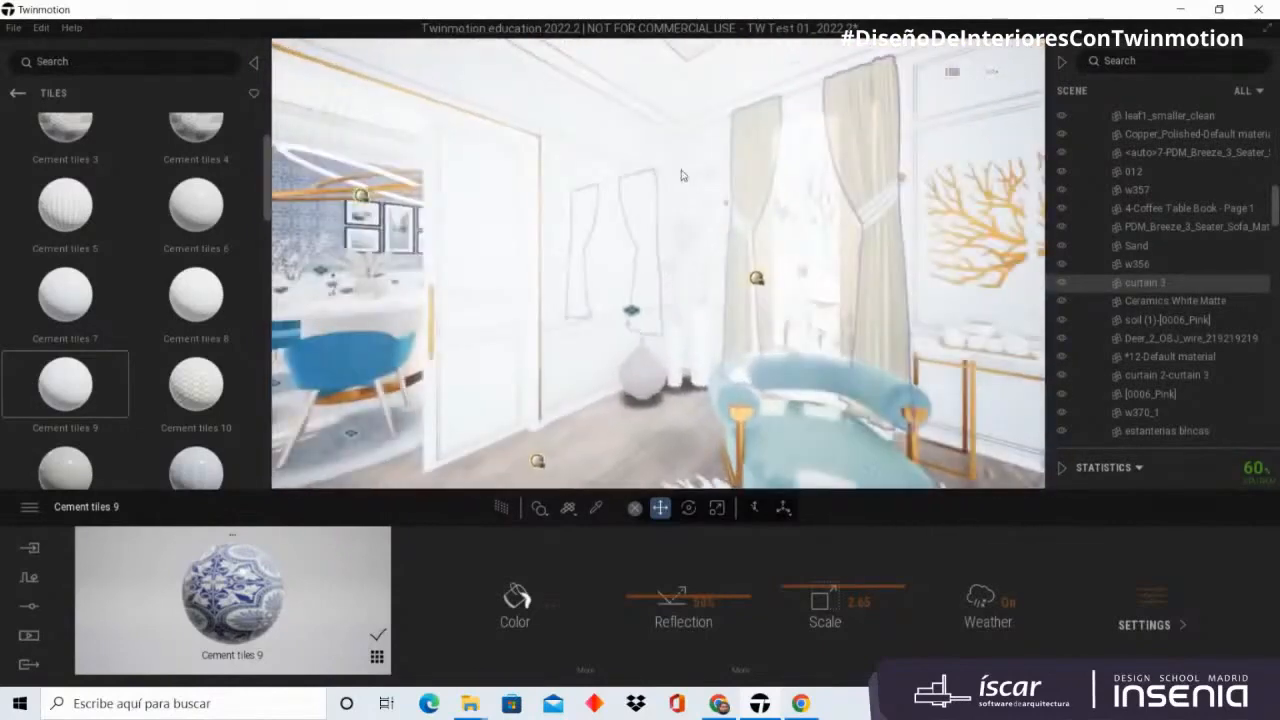
pyautogui.moveTo(681, 175); pyautogui.dragTo(571, 423, button='right')
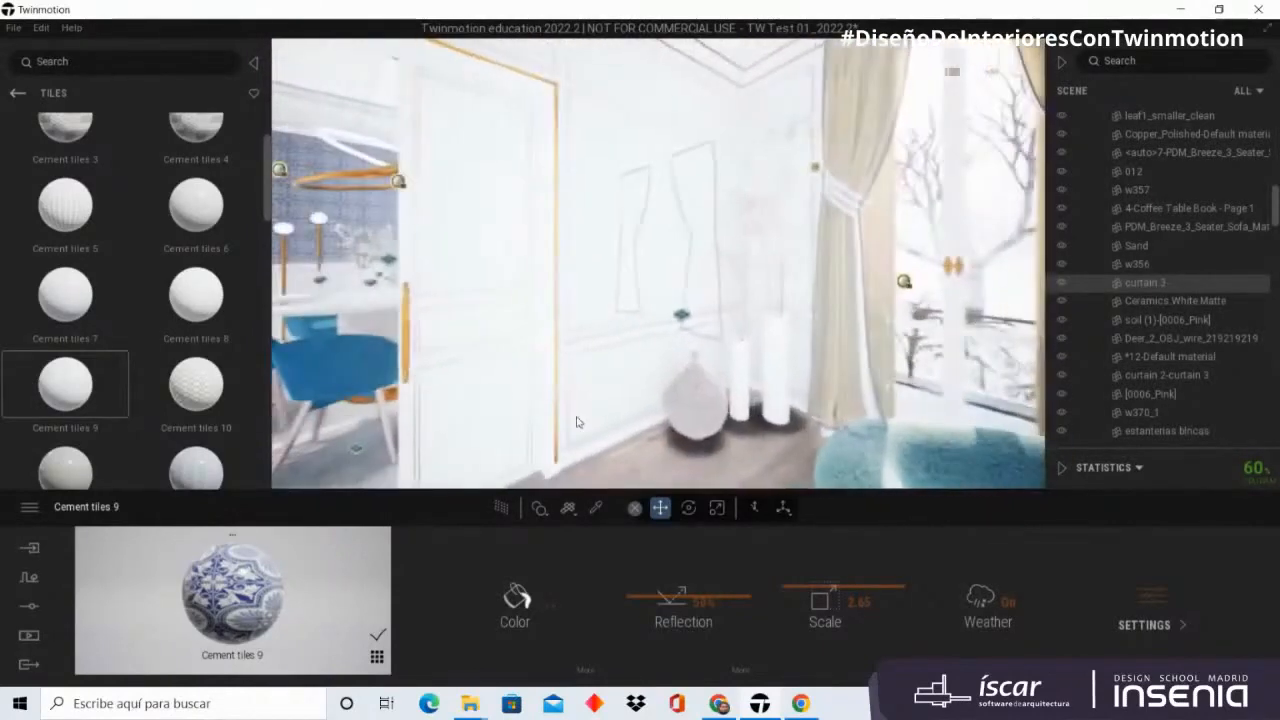
pyautogui.click(503, 507)
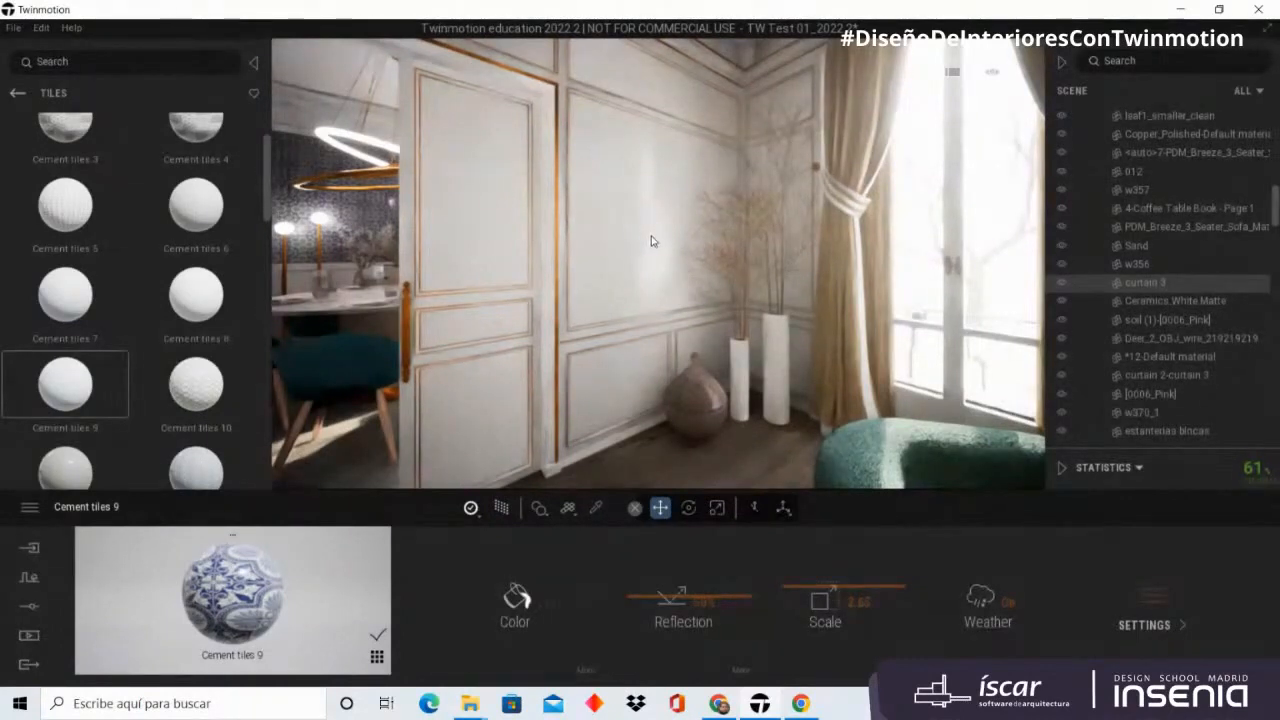
pyautogui.click(501, 509)
# Step: Pick the Shiny painted wall material from the living room's white wall with the material picker
pyautogui.scroll(3, 610, 263)
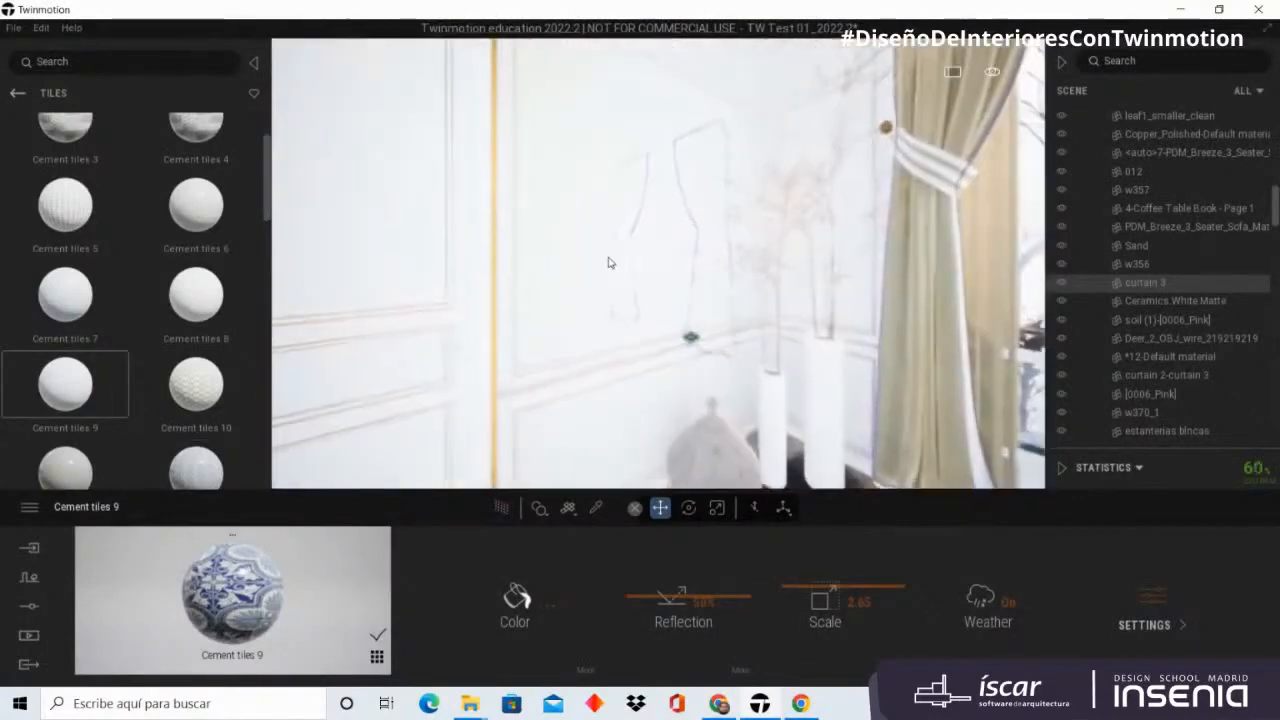
pyautogui.click(595, 508)
pyautogui.scroll(-5, 508, 262)
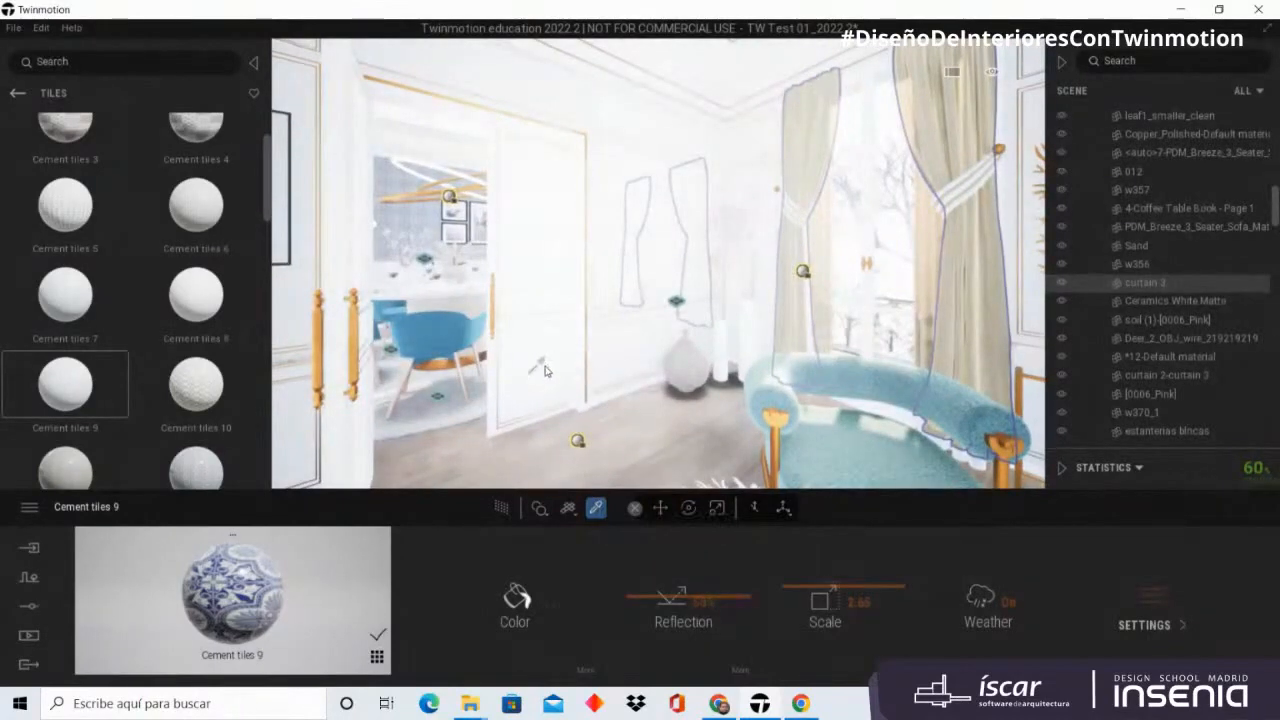
pyautogui.scroll(5, 555, 370)
pyautogui.scroll(-5, 509, 283)
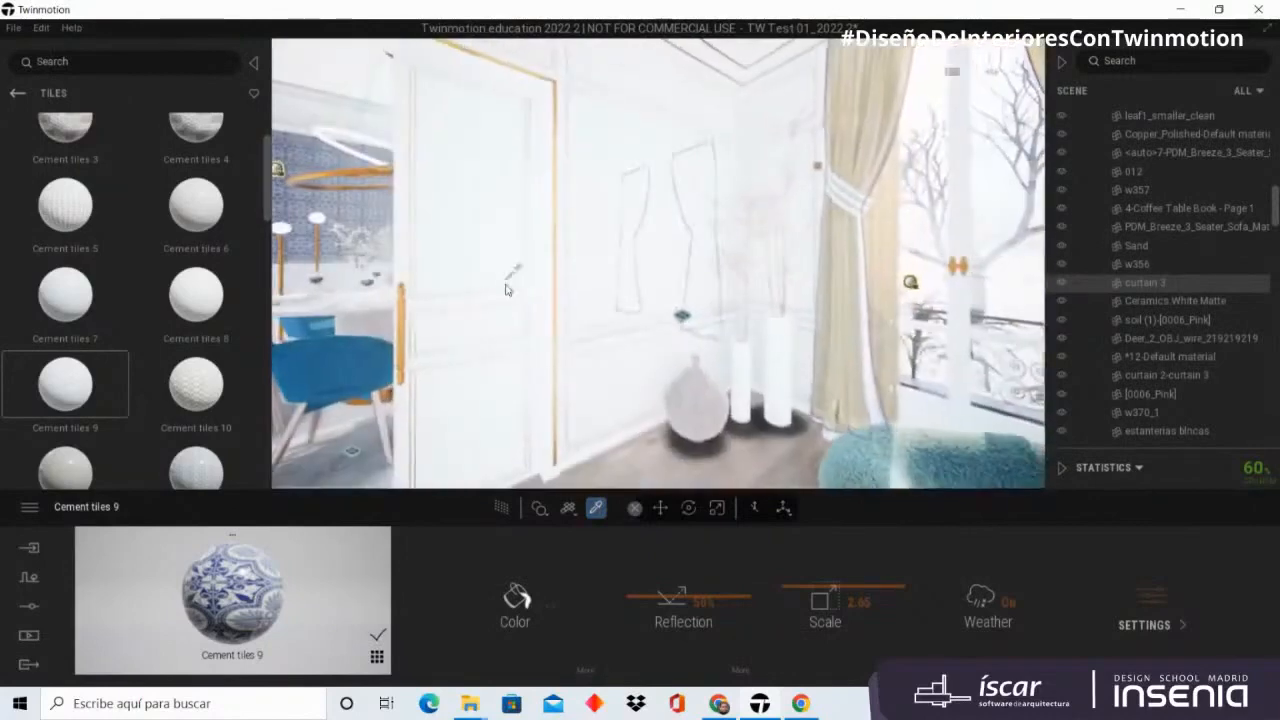
pyautogui.moveTo(509, 283); pyautogui.dragTo(797, 214, button='right')
pyautogui.scroll(3, 499, 176)
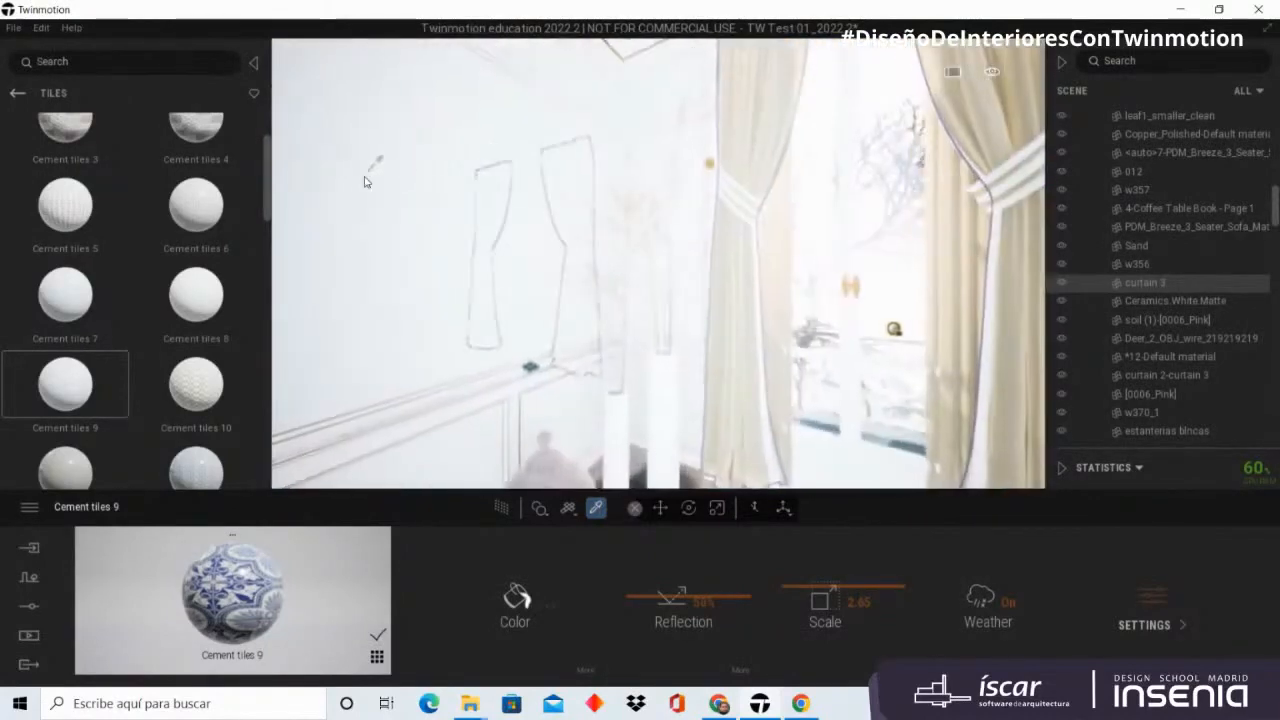
pyautogui.click(372, 163)
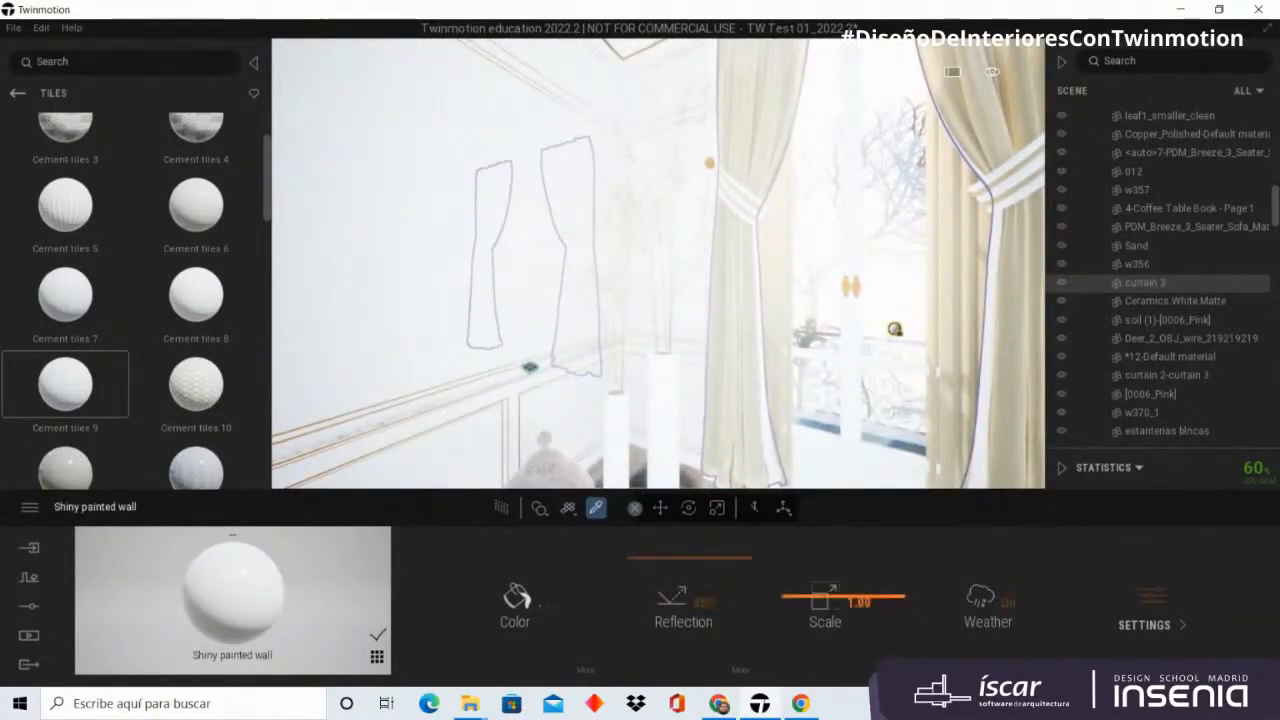
# Step: Look through the additional Scale, Reflection, Glow and Color options and the settings of the Shiny painted wall material
pyautogui.click(842, 598)
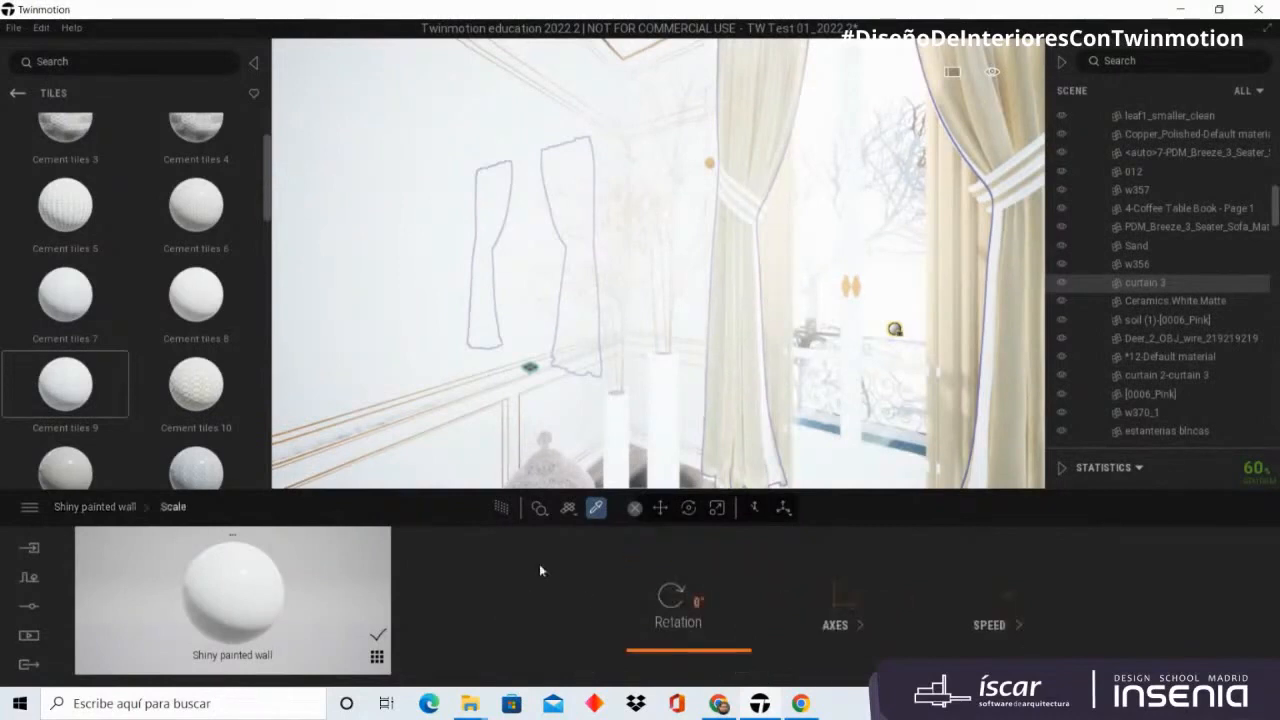
pyautogui.click(125, 508)
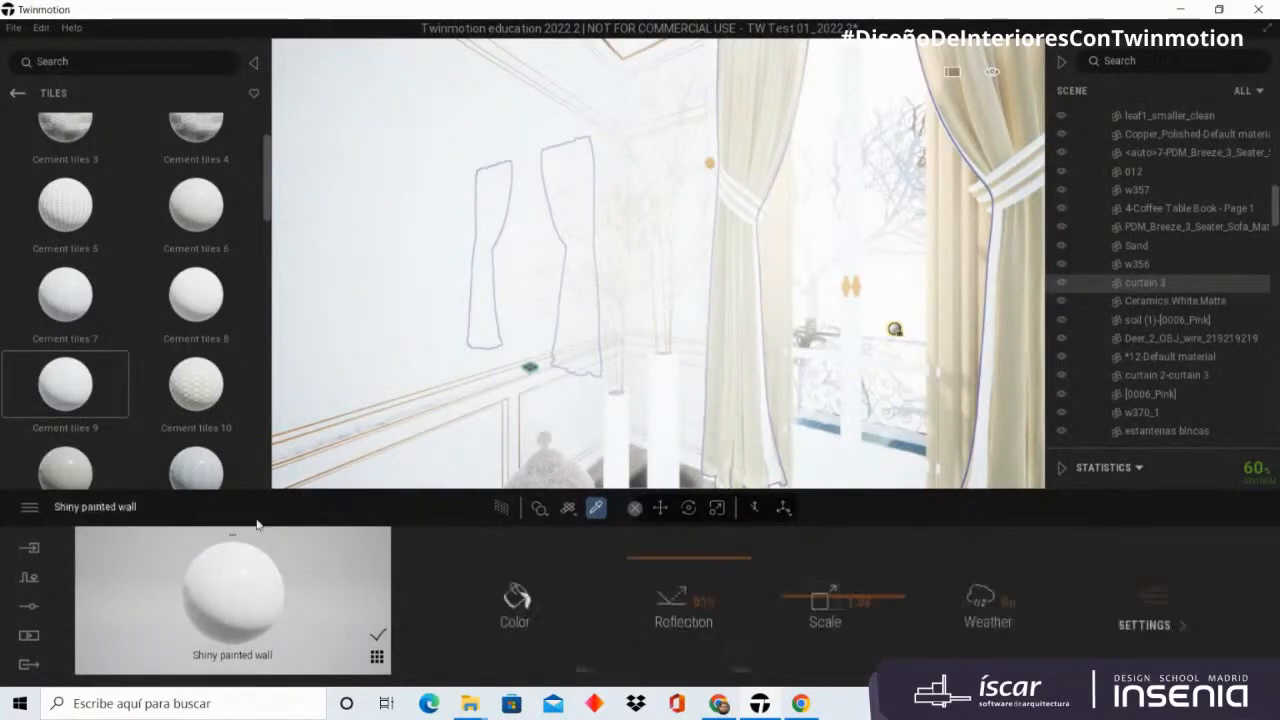
pyautogui.click(738, 668)
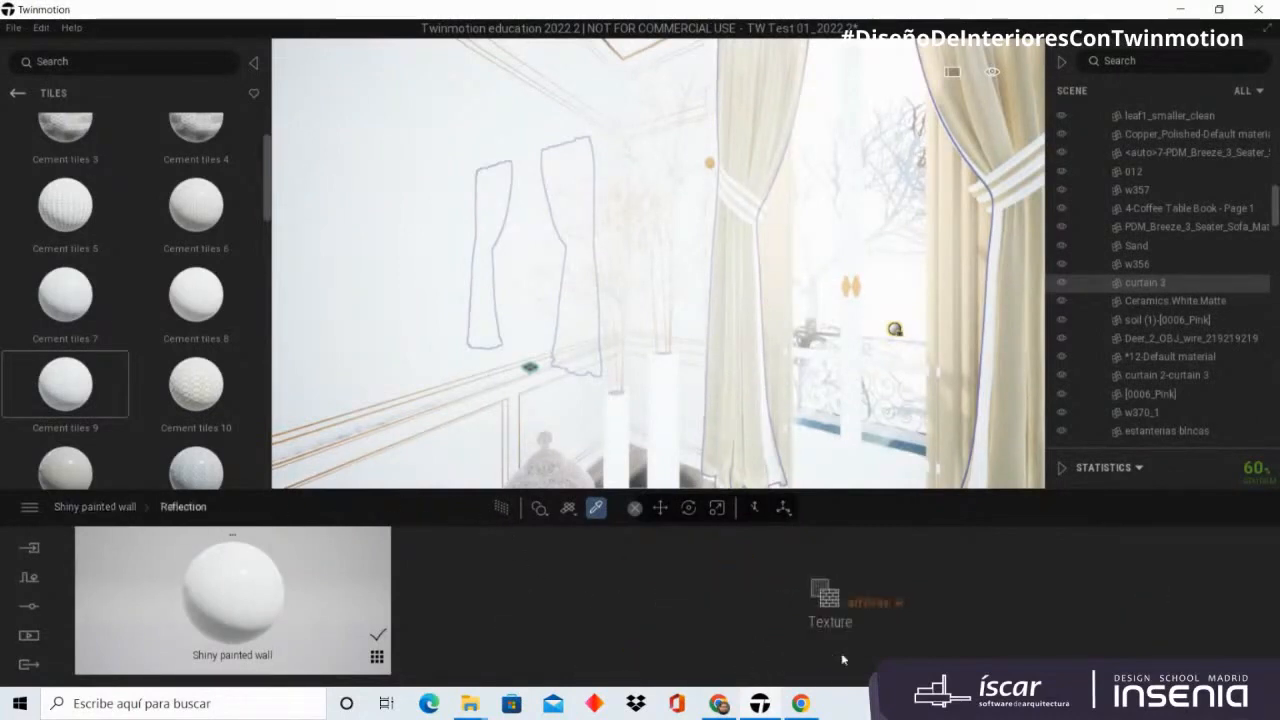
pyautogui.click(100, 507)
pyautogui.click(1144, 625)
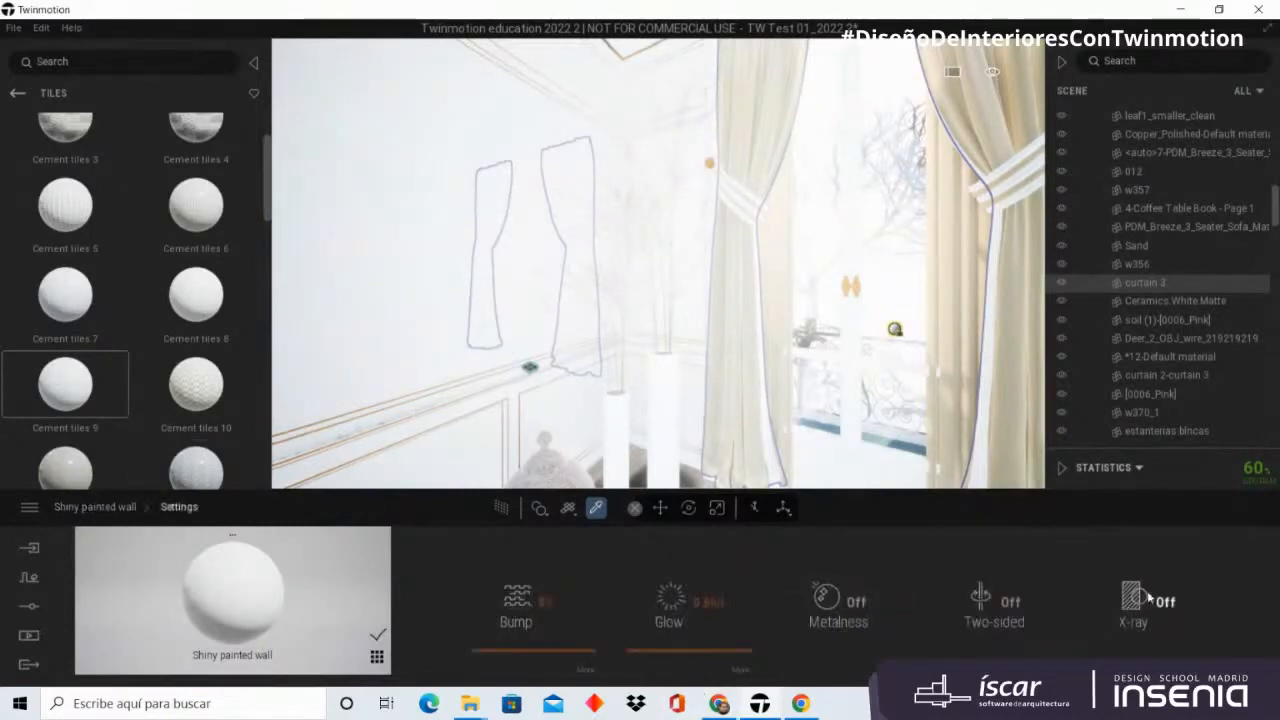
pyautogui.click(745, 670)
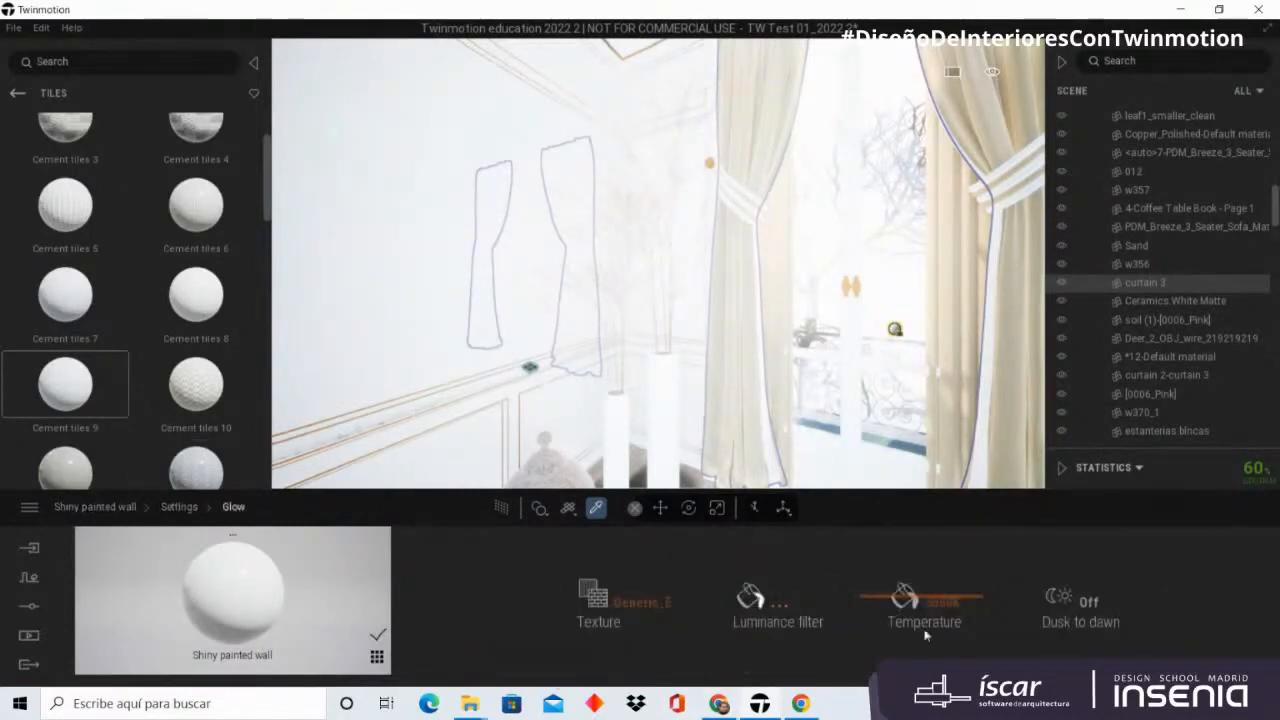
pyautogui.click(95, 507)
pyautogui.click(588, 670)
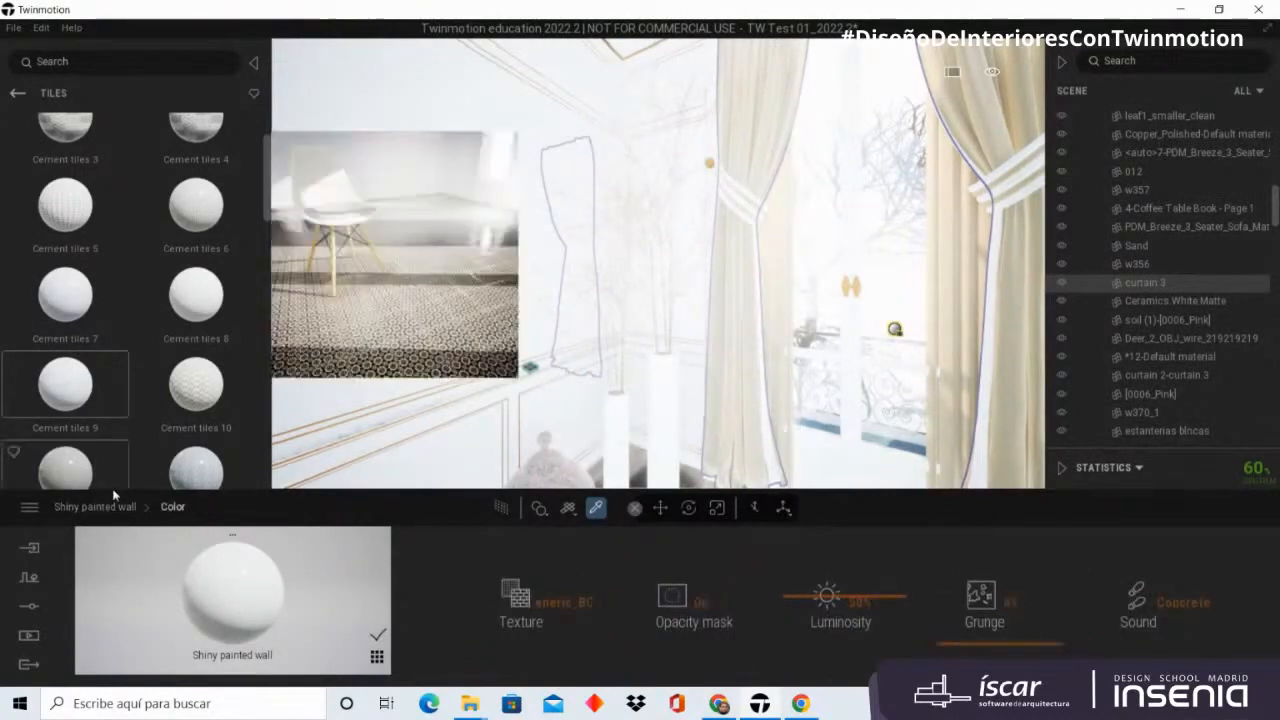
pyautogui.click(95, 508)
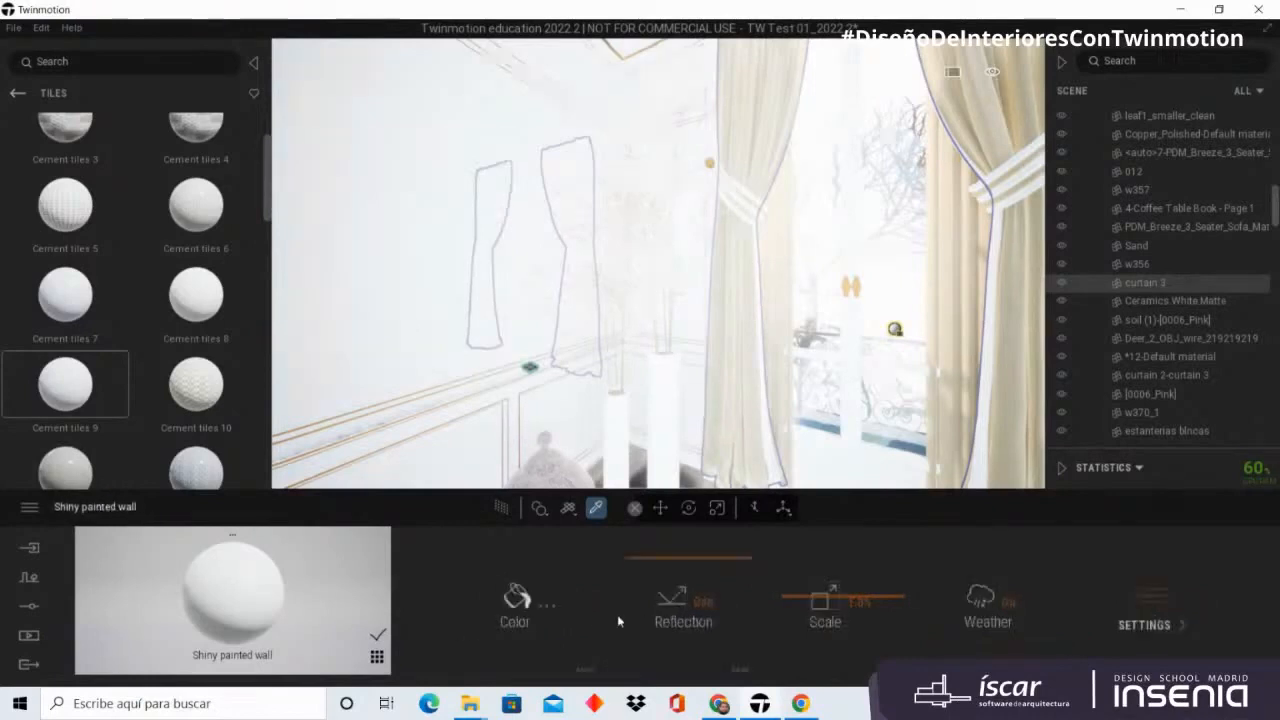
# Step: Raise the grunge of the Shiny painted wall material to about 86% and preview the wall with the Path Tracer
pyautogui.click(580, 670)
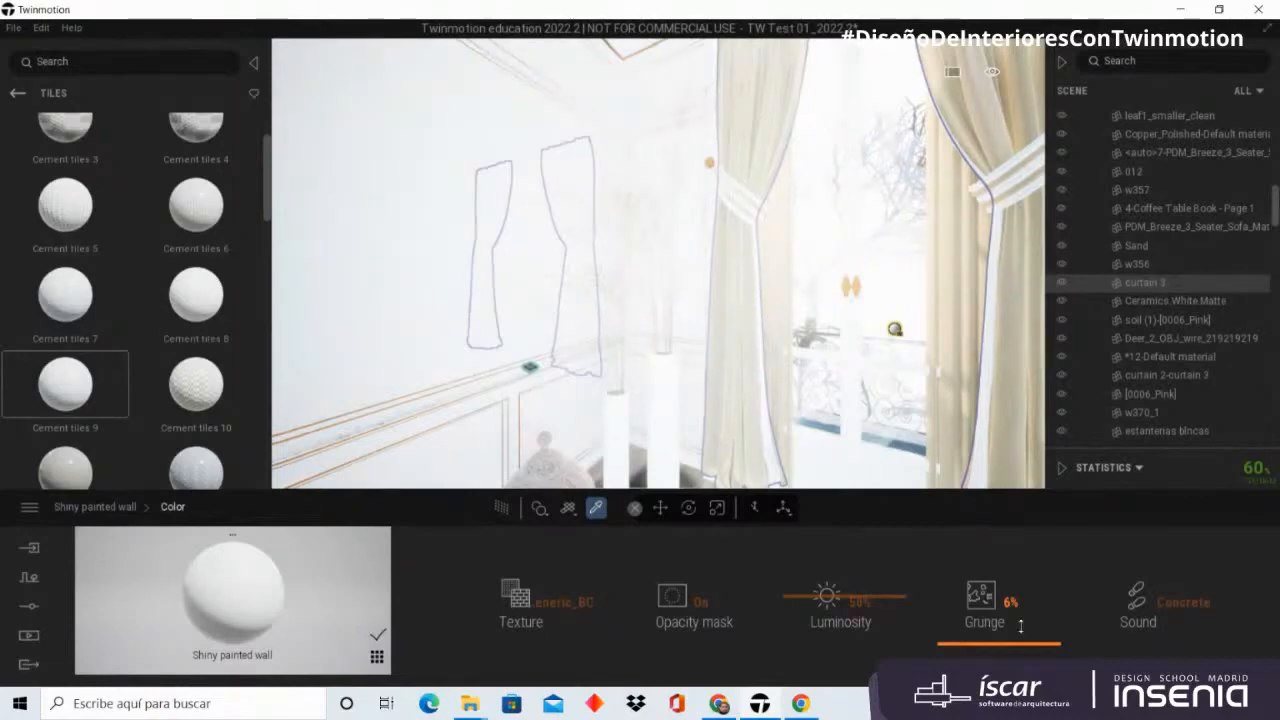
pyautogui.moveTo(1019, 627); pyautogui.dragTo(1020, 559)
pyautogui.scroll(-3, 880, 402)
pyautogui.moveTo(880, 404); pyautogui.dragTo(864, 384, button='right')
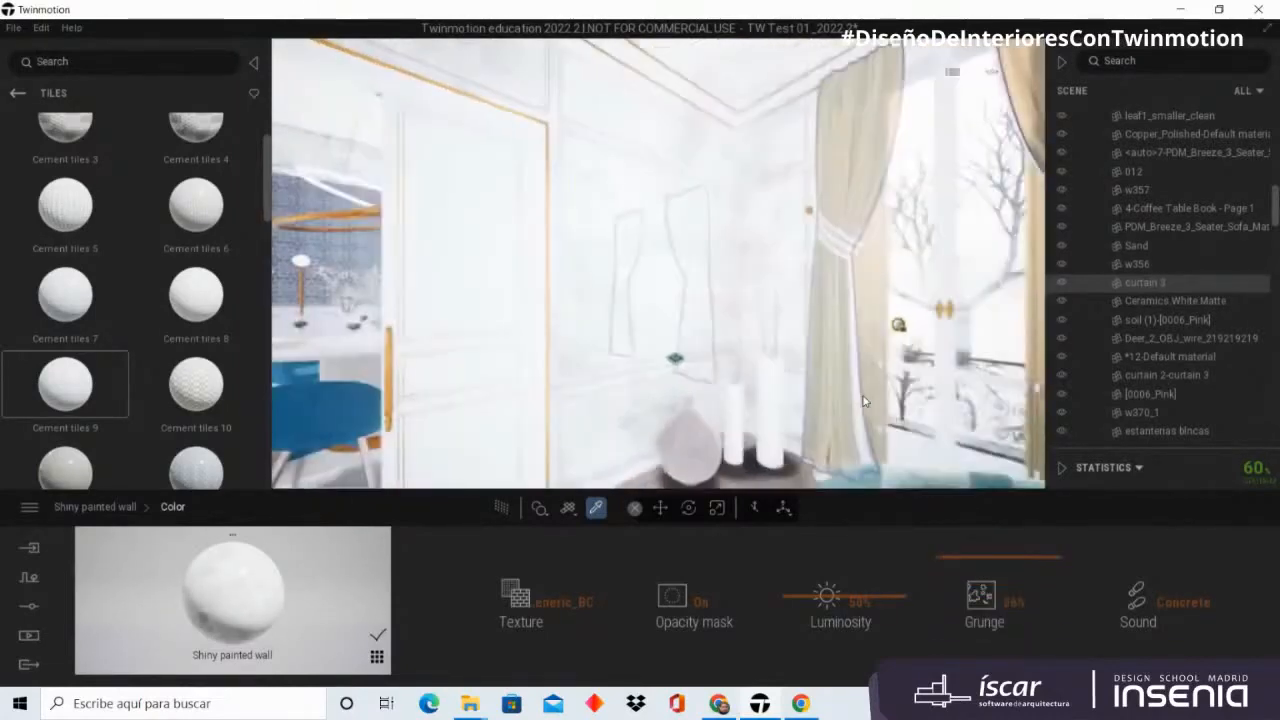
pyautogui.scroll(3, 864, 384)
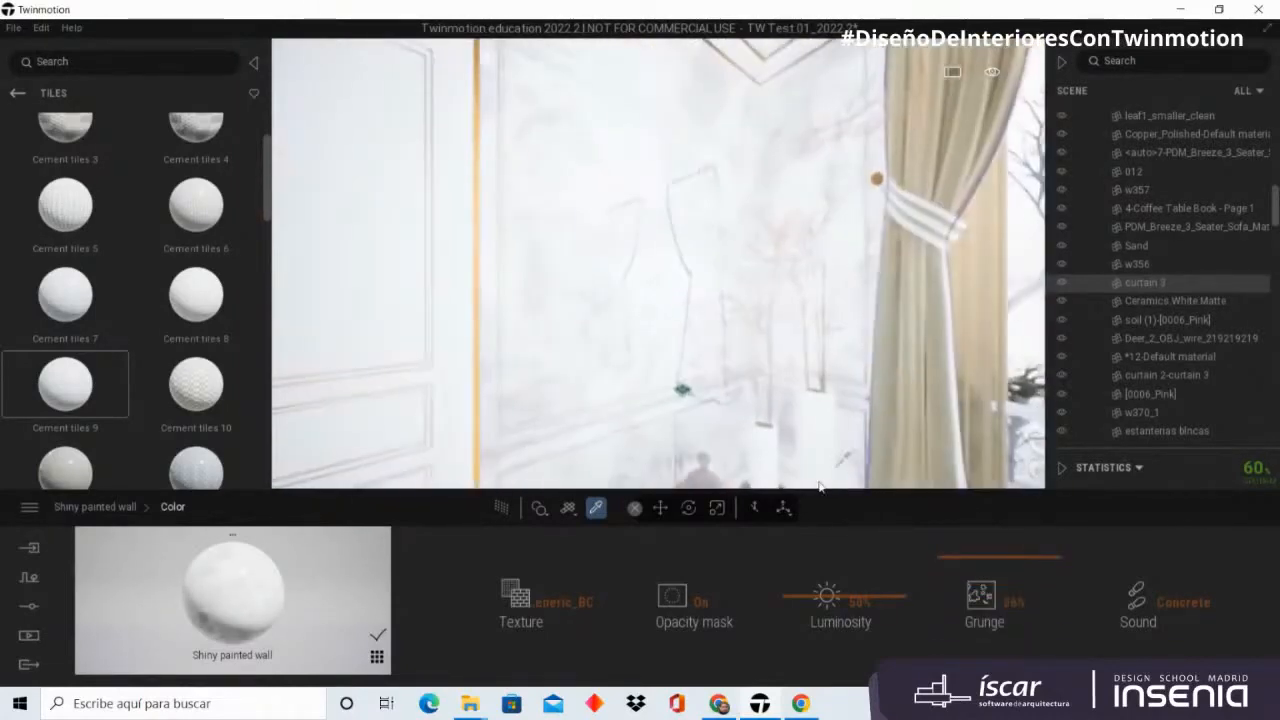
pyautogui.click(501, 508)
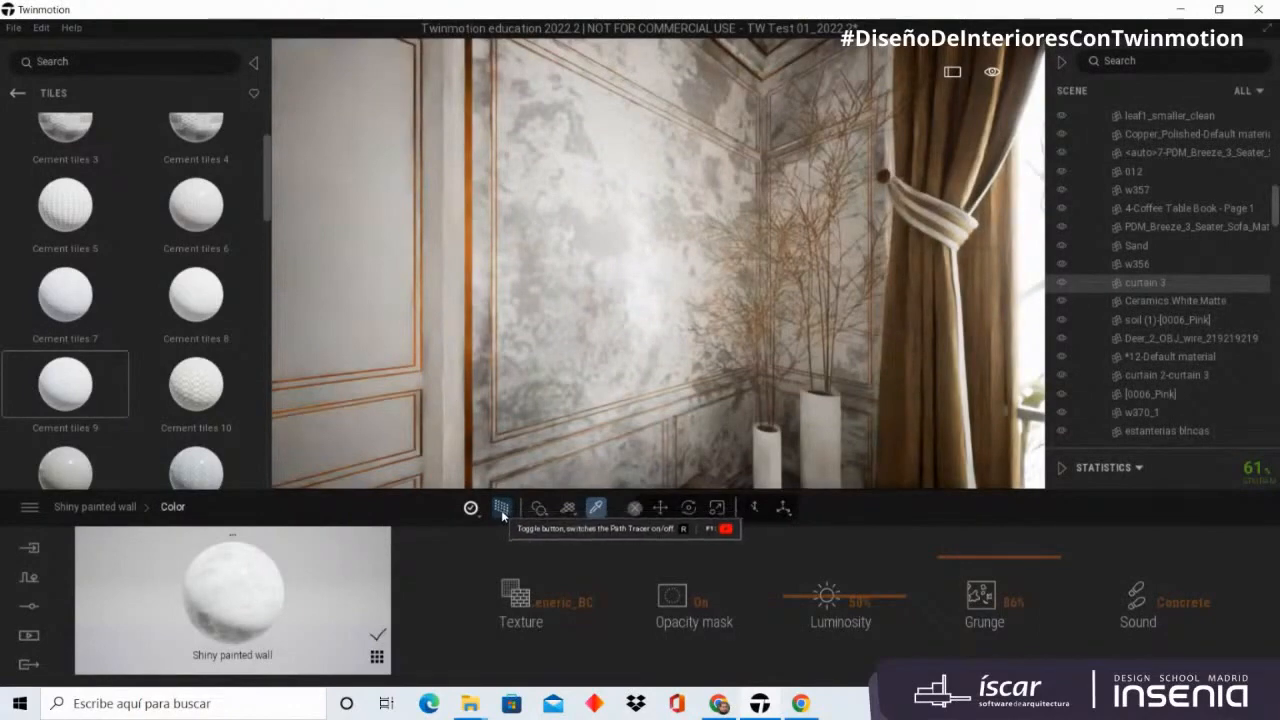
pyautogui.click(501, 508)
# Step: Lower the grunge of the Shiny painted wall material to about 16%
pyautogui.moveTo(1001, 571); pyautogui.dragTo(1015, 623)
pyautogui.moveTo(1060, 571); pyautogui.dragTo(1067, 583)
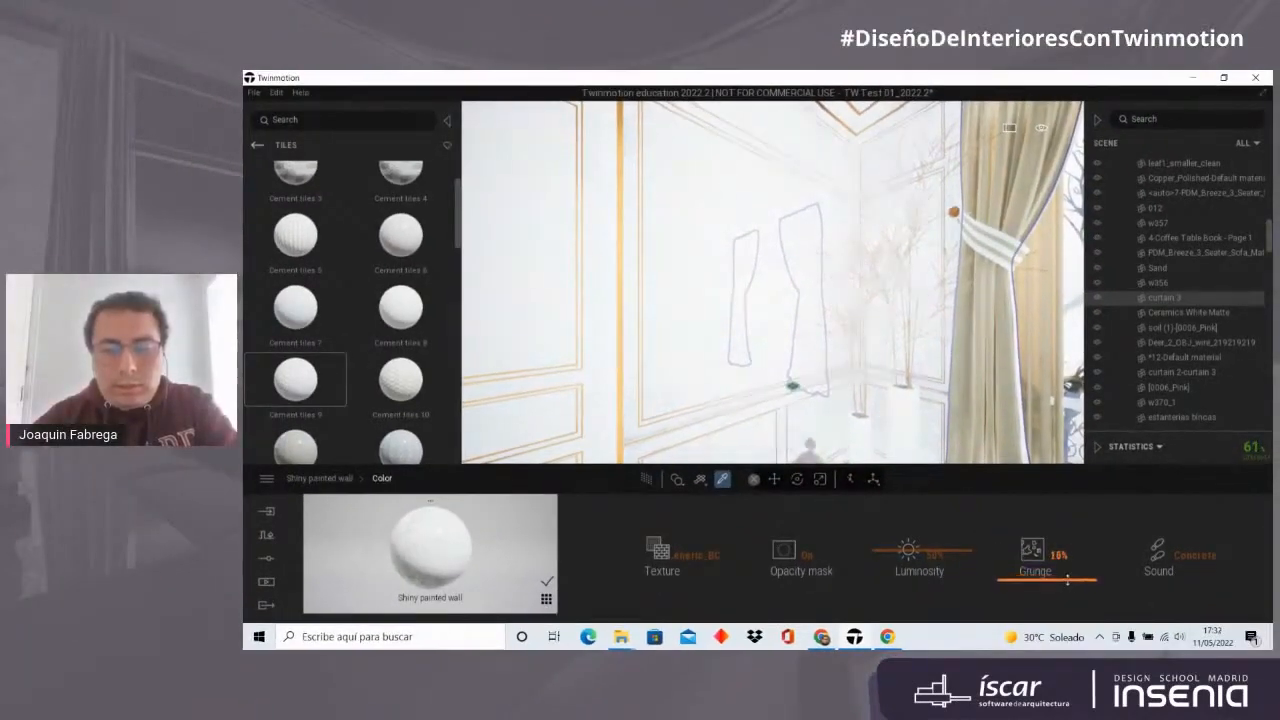
pyautogui.scroll(-8, 712, 287)
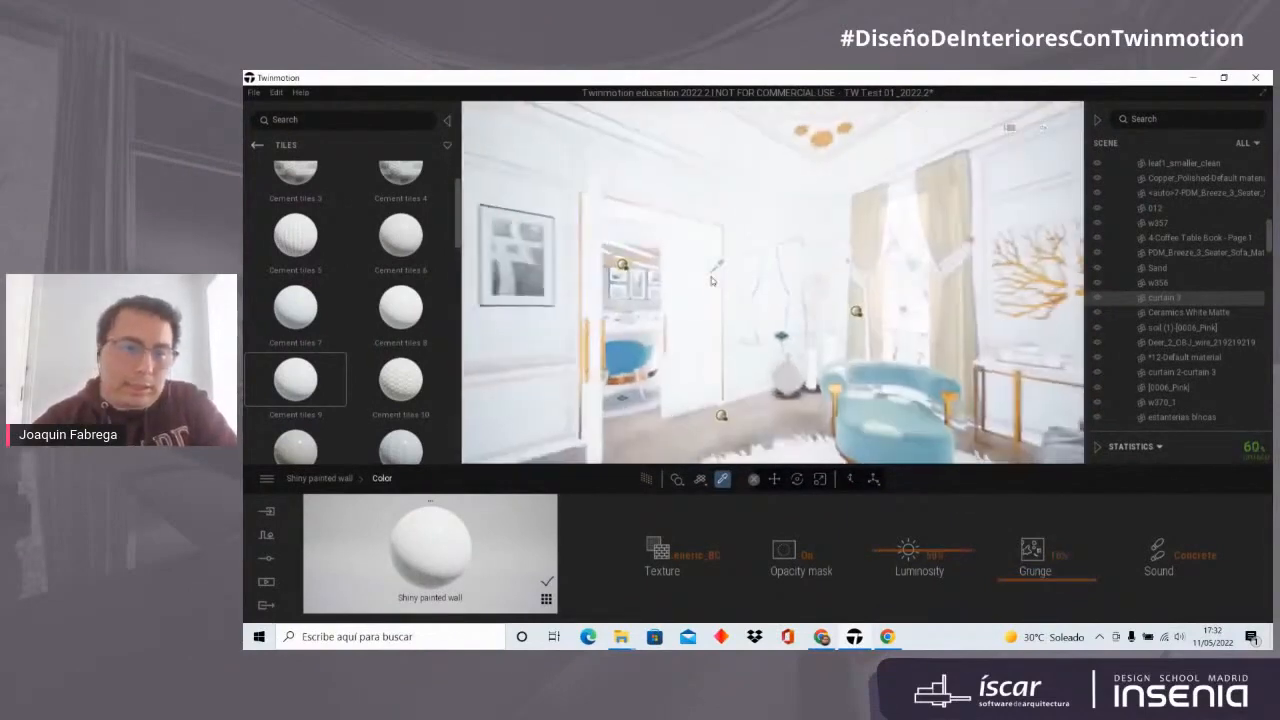
# Step: Preview the living room wall beside the door and vases with the Path Tracer, and return to the real-time view
pyautogui.scroll(8, 712, 287)
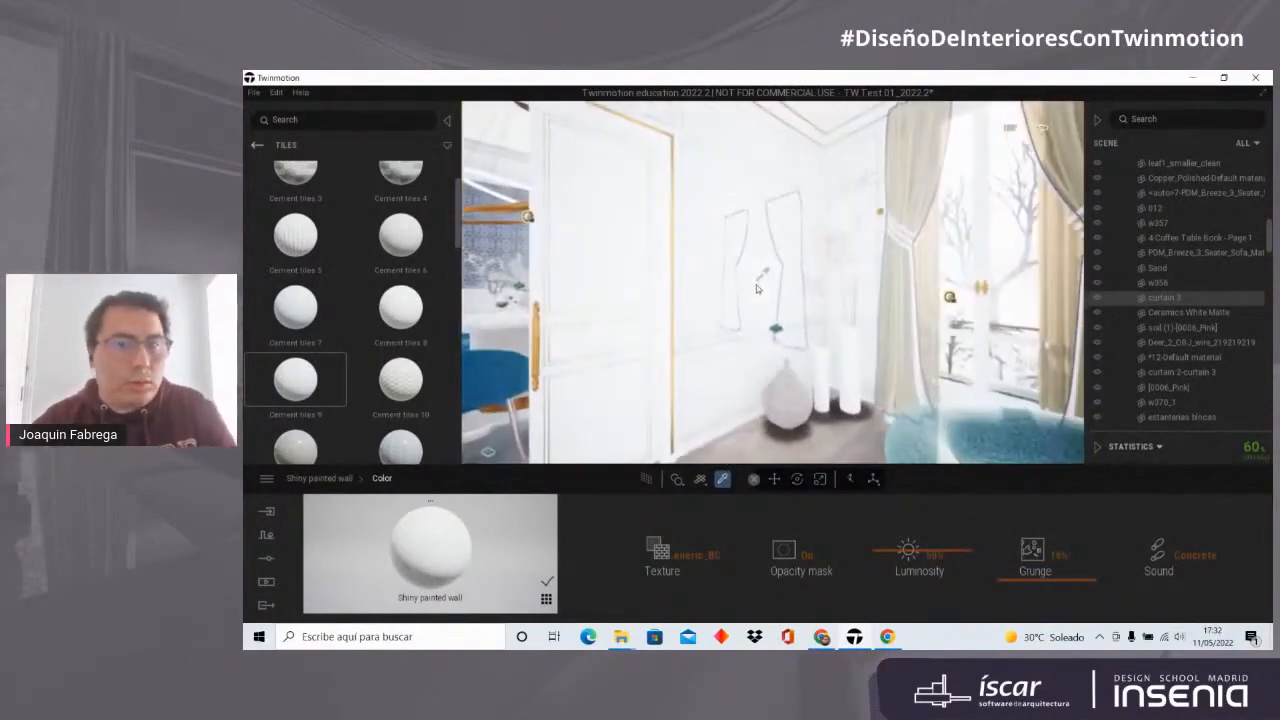
pyautogui.click(649, 480)
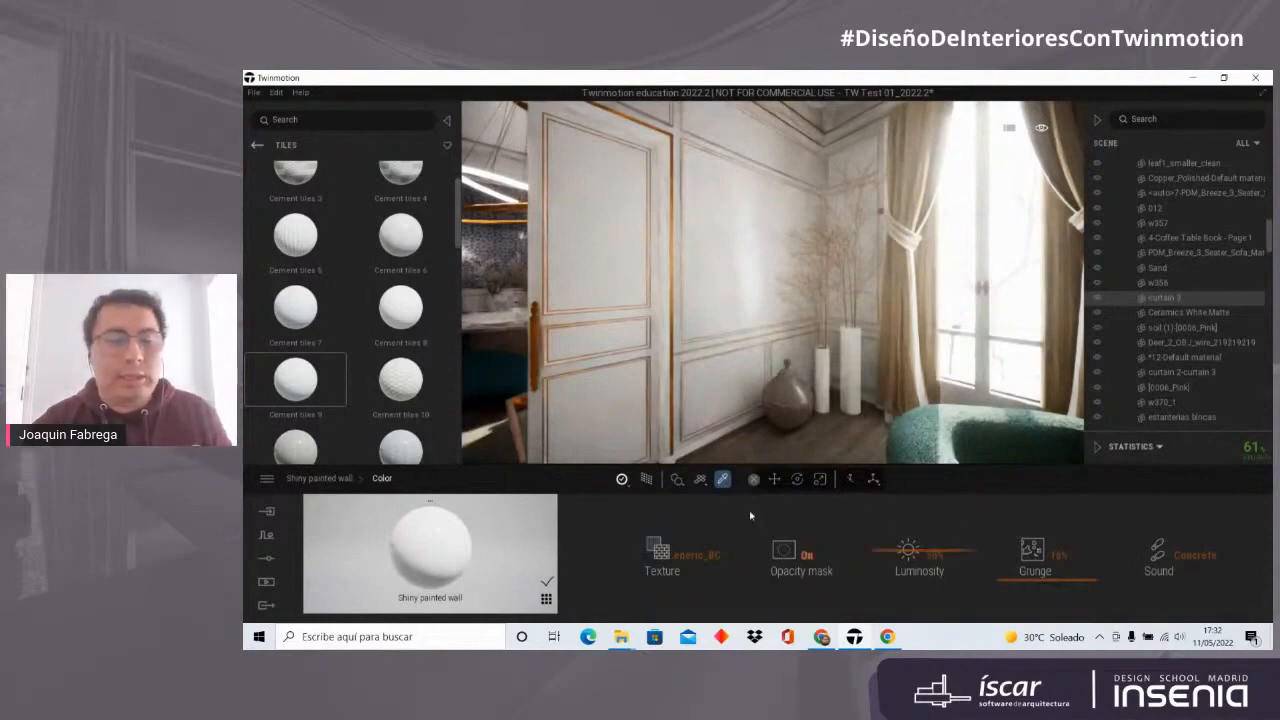
pyautogui.scroll(-5, 649, 233)
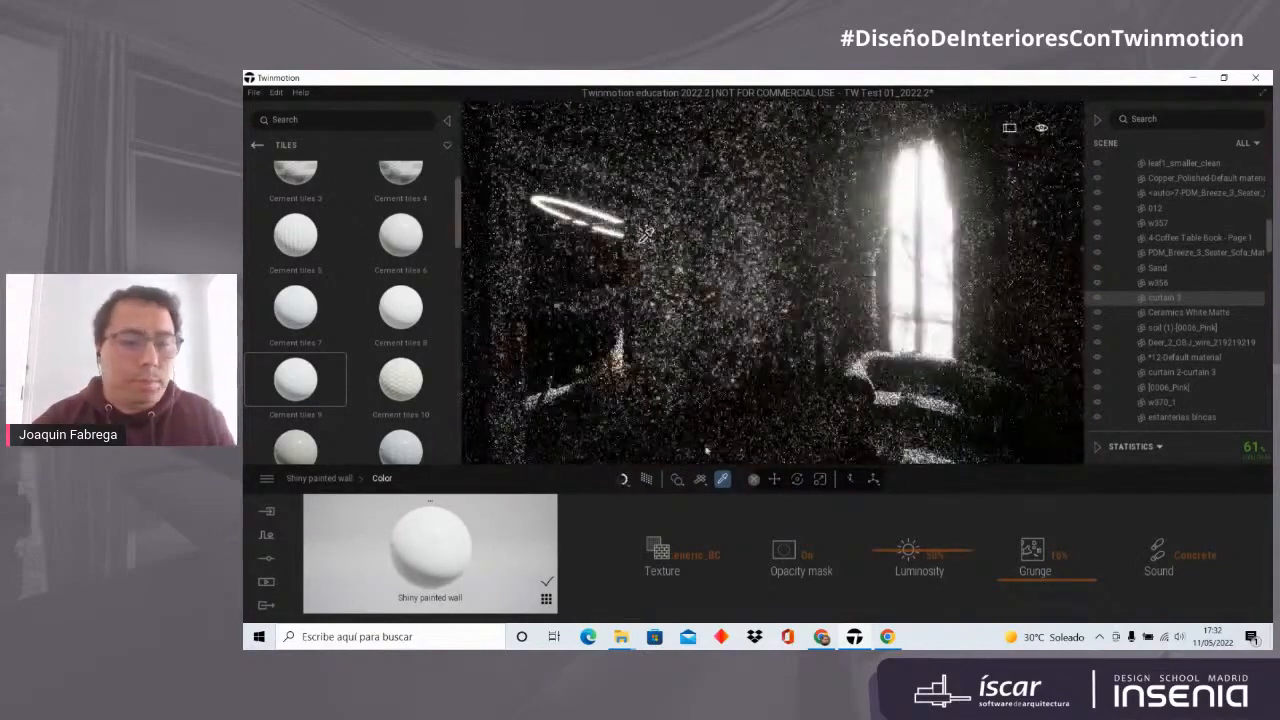
pyautogui.click(646, 481)
# Step: Pick the bombilla led 02 material from the dining room's ring ceiling lamp with the material picker
pyautogui.scroll(5, 757, 226)
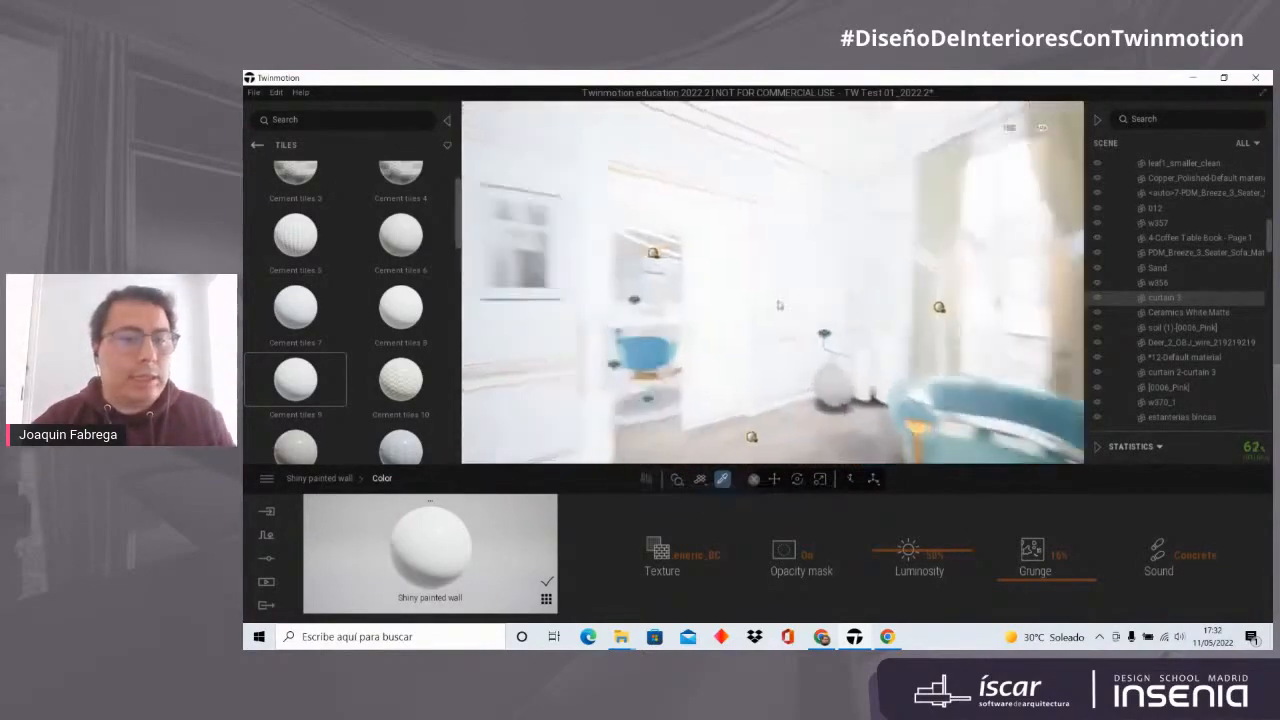
pyautogui.moveTo(757, 226)
pyautogui.mouseDown(button='right')
pyautogui.moveTo(772, 218)
pyautogui.moveTo(760, 218)
pyautogui.moveTo(751, 312)
pyautogui.mouseUp(button='right')
pyautogui.scroll(5, 758, 230)
pyautogui.scroll(-5, 760, 218)
pyautogui.scroll(5, 760, 220)
pyautogui.click(772, 300)
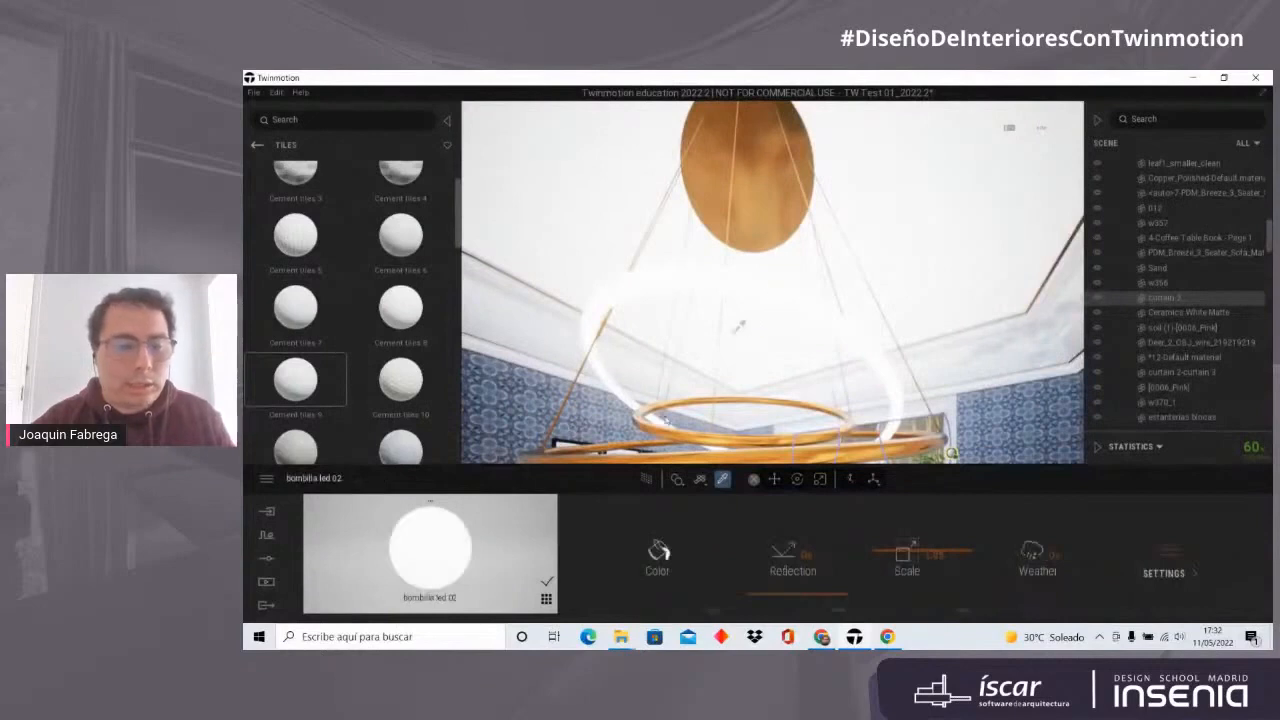
# Step: Look through the additional Reflection, Color and Scale options and the settings of the bombilla led 02 material
pyautogui.click(842, 612)
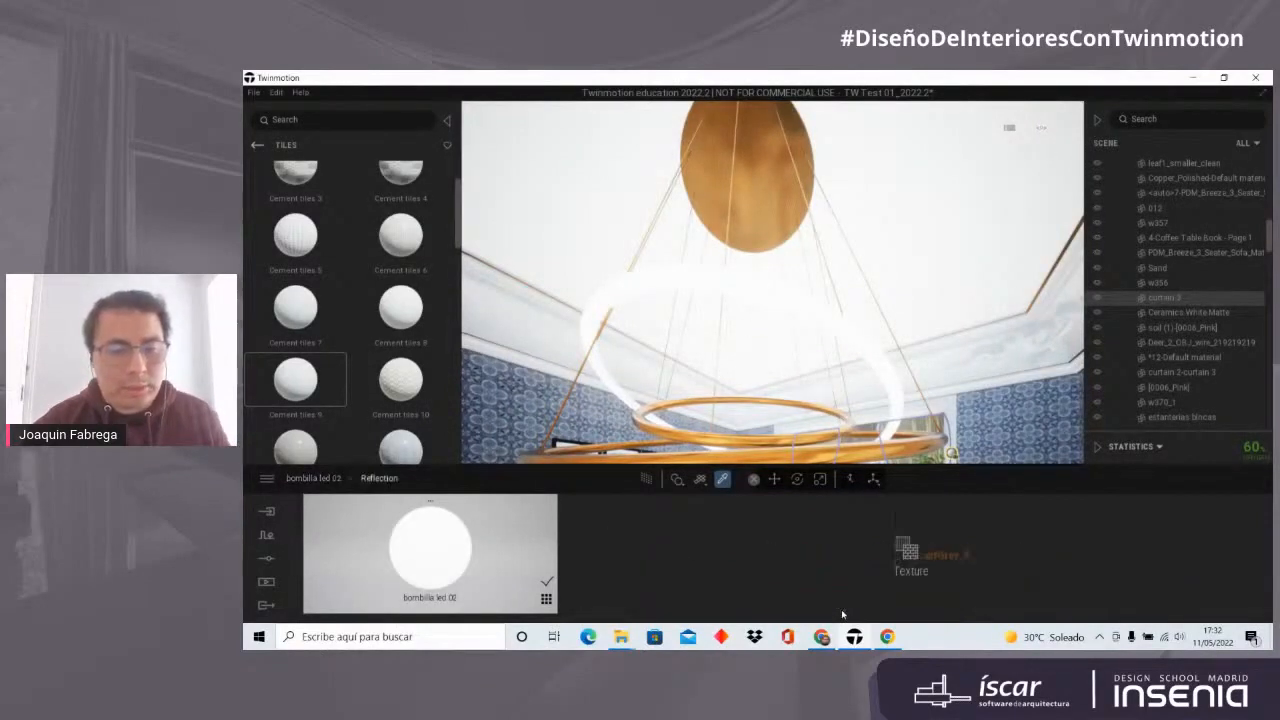
pyautogui.click(314, 478)
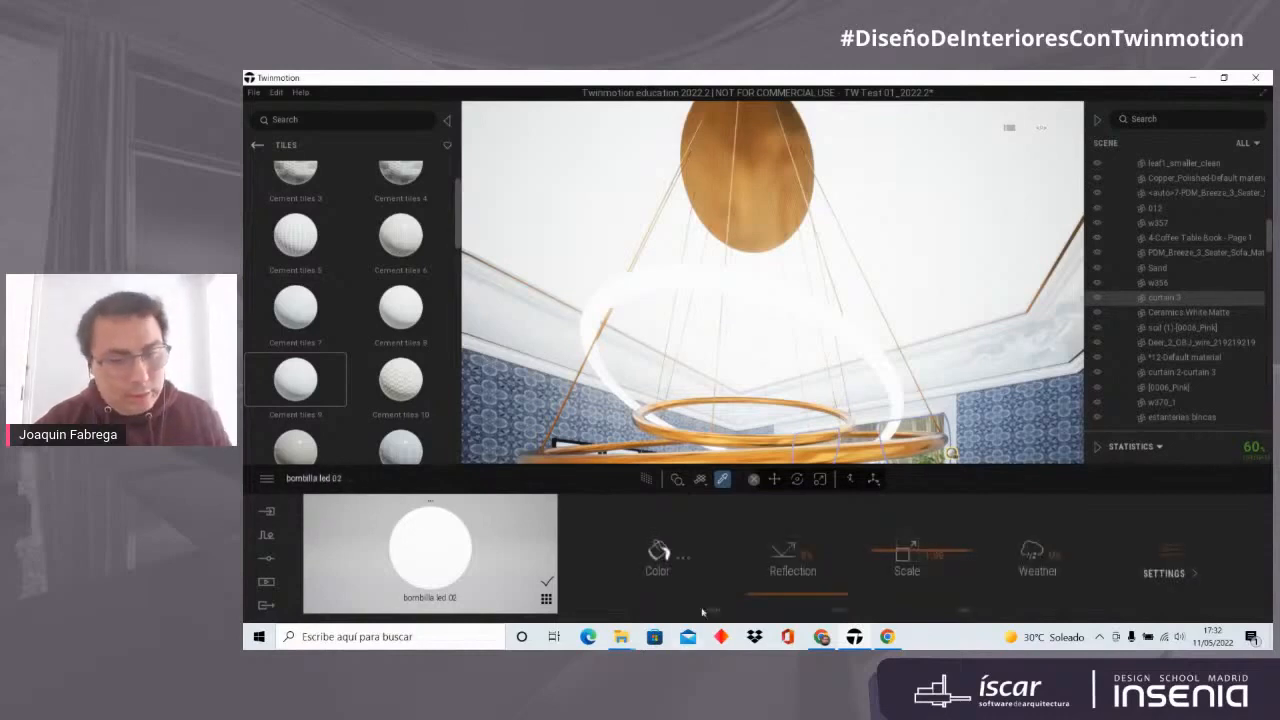
pyautogui.click(718, 615)
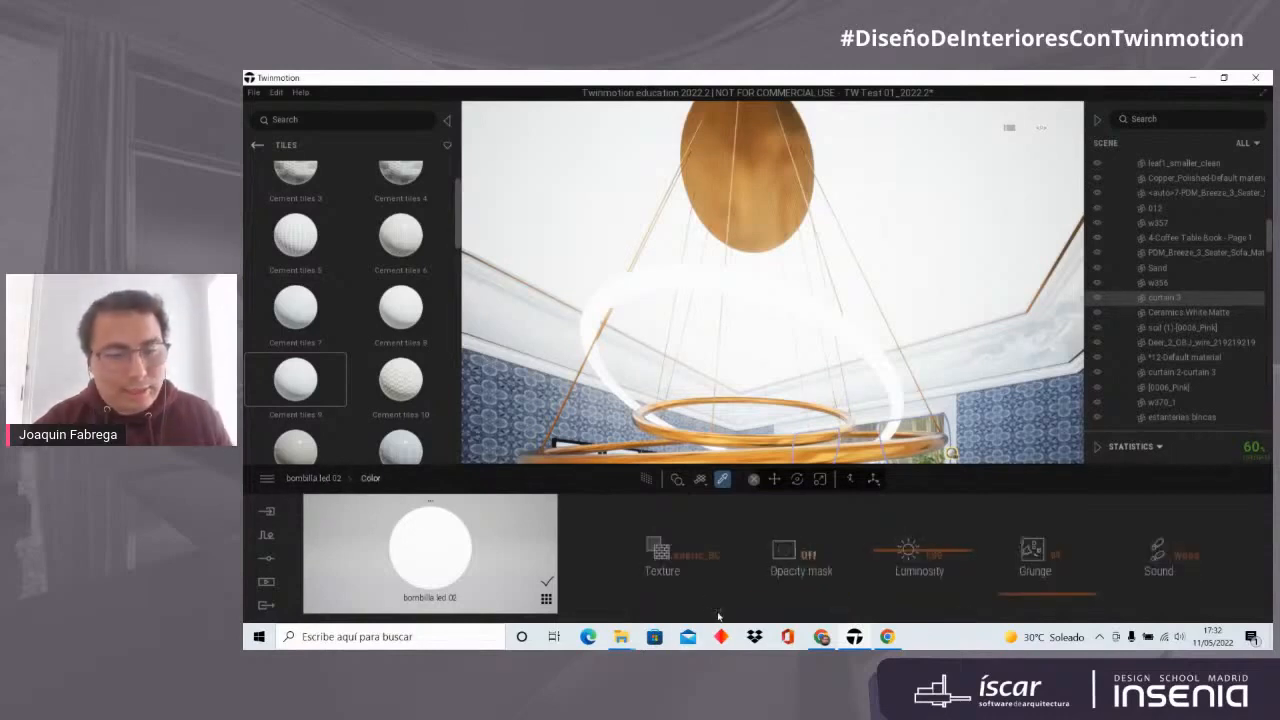
pyautogui.click(320, 479)
pyautogui.click(959, 609)
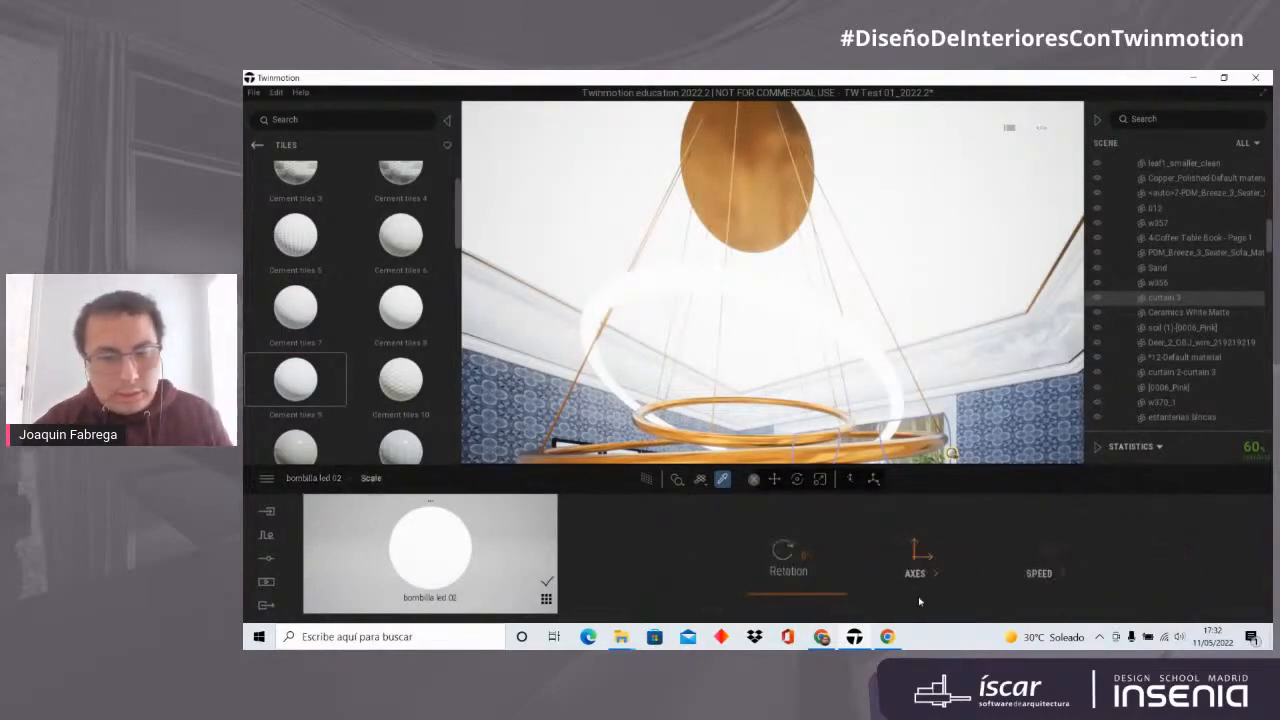
pyautogui.click(371, 486)
pyautogui.click(1182, 568)
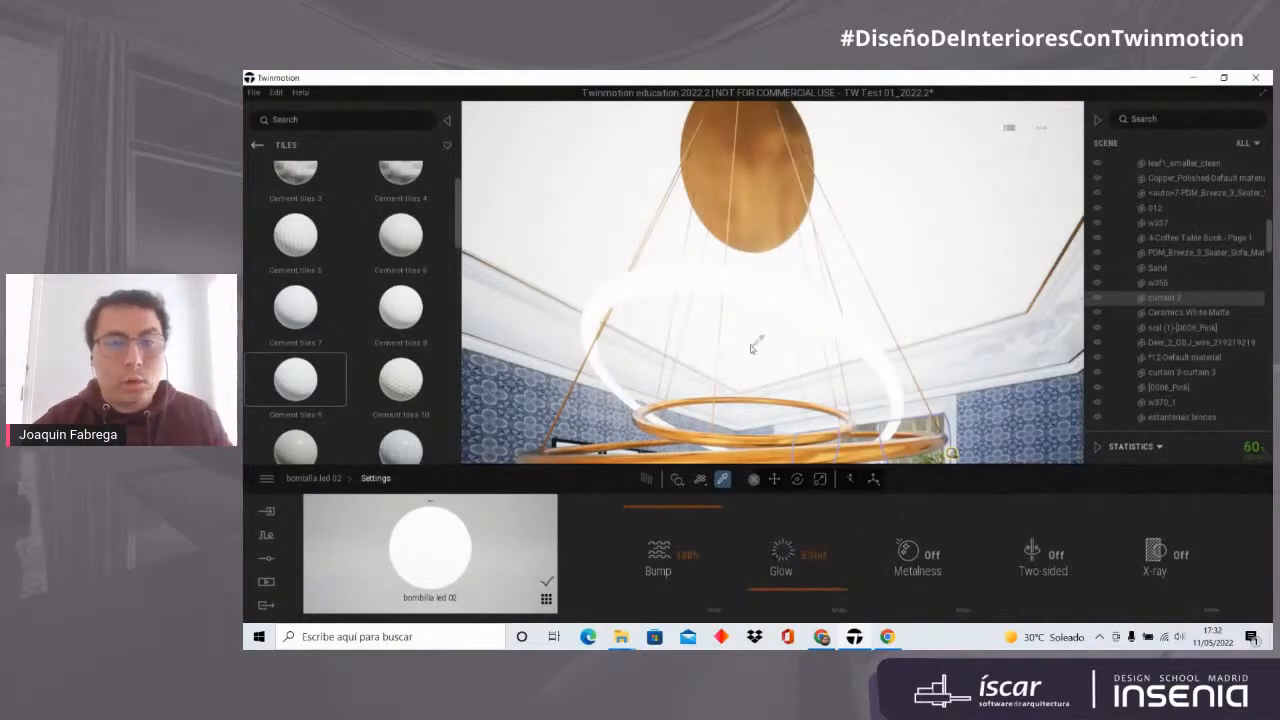
# Step: Examine the dining room's ring lamp, tiled walls, doors and furniture from several viewpoints
pyautogui.scroll(-5, 747, 333)
pyautogui.moveTo(748, 334); pyautogui.dragTo(783, 318, button='right')
pyautogui.scroll(3, 783, 318)
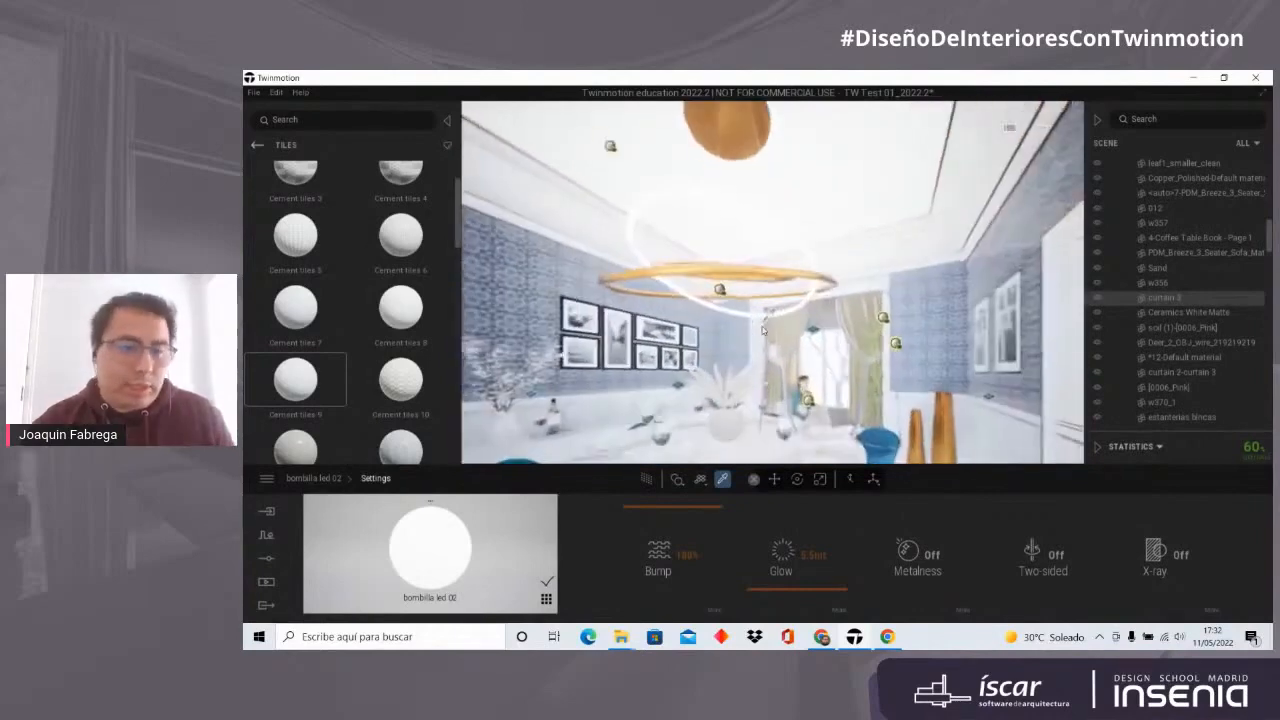
pyautogui.scroll(2, 783, 318)
pyautogui.scroll(-5, 783, 318)
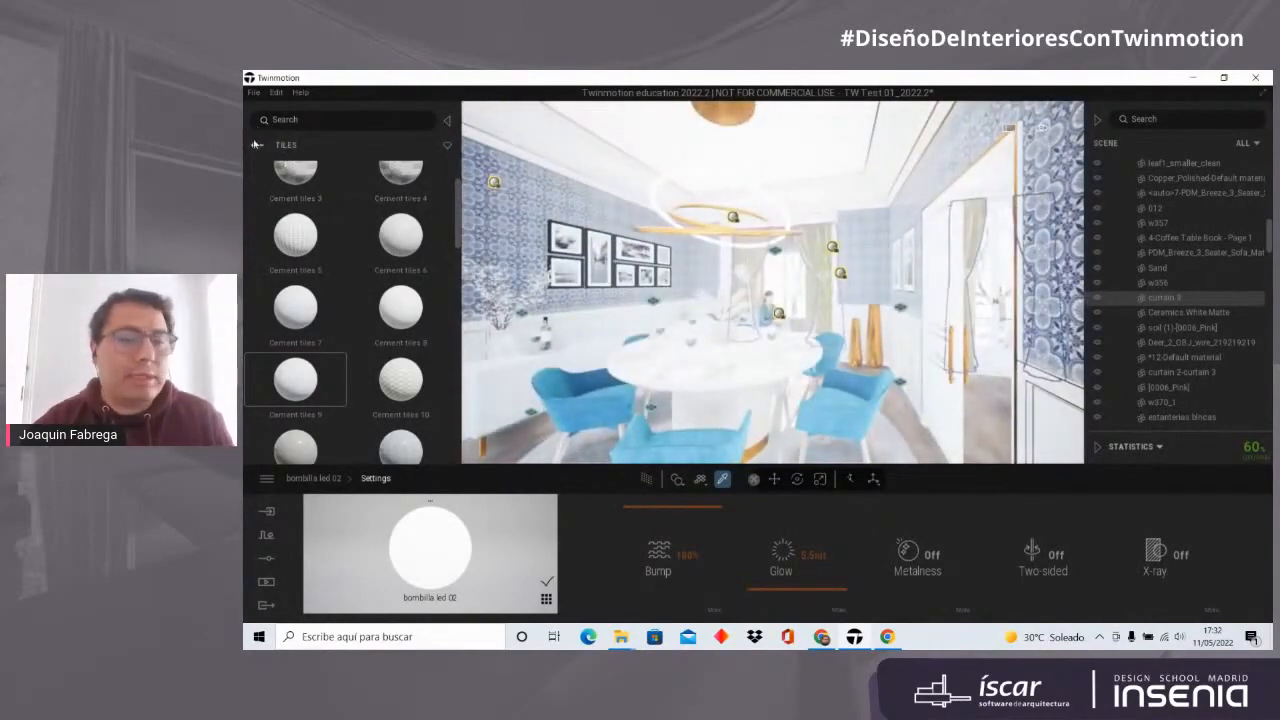
pyautogui.moveTo(672, 187); pyautogui.dragTo(738, 172, button='right')
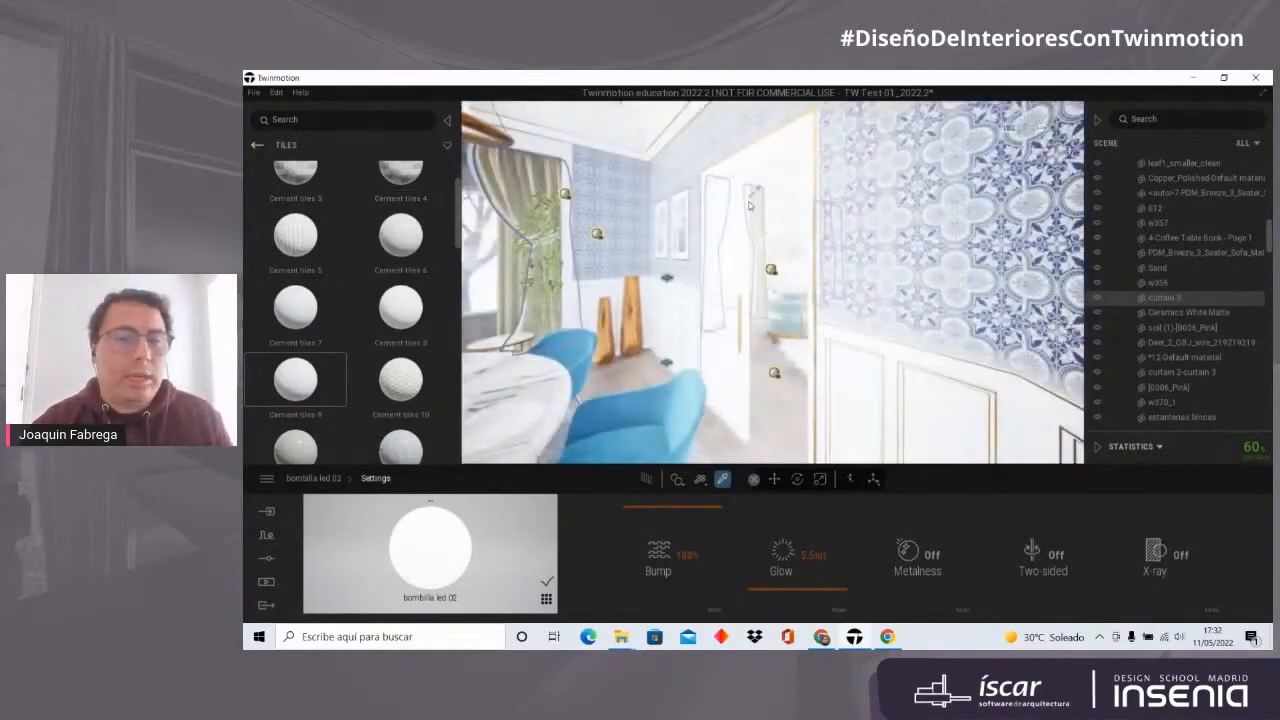
pyautogui.moveTo(841, 229); pyautogui.dragTo(1074, 208, button='right')
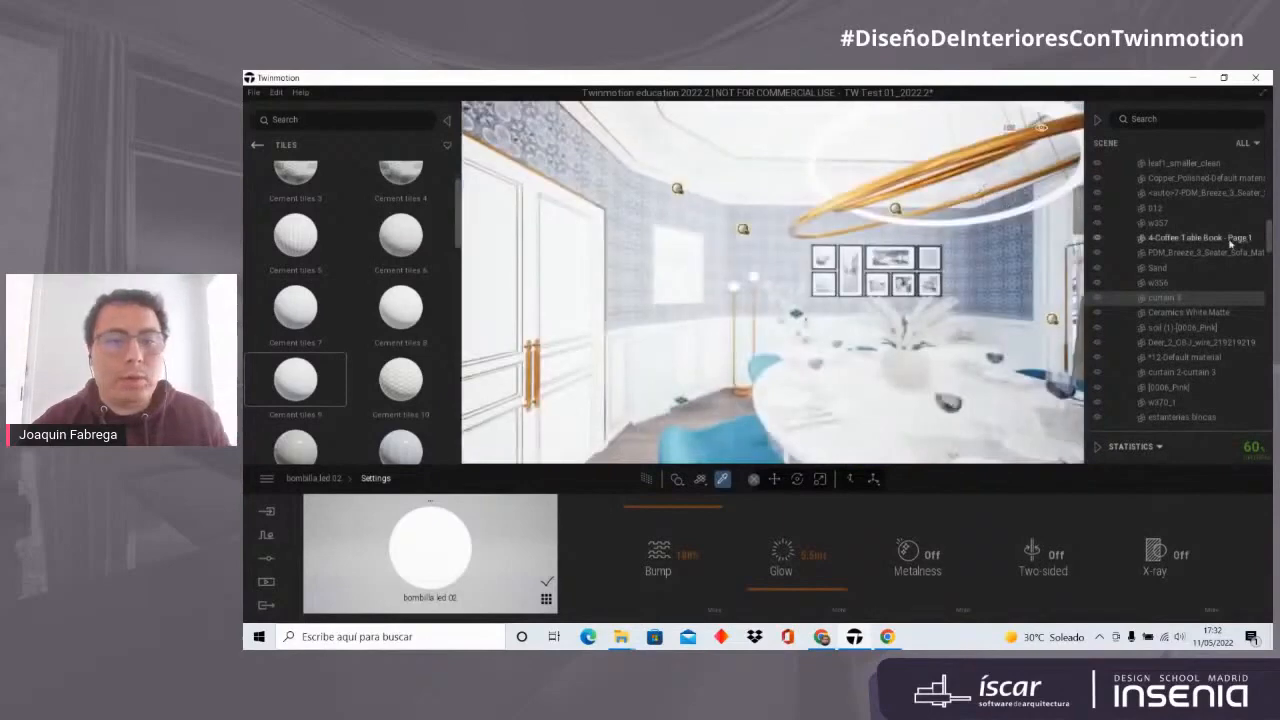
pyautogui.moveTo(816, 260); pyautogui.dragTo(752, 241, button='right')
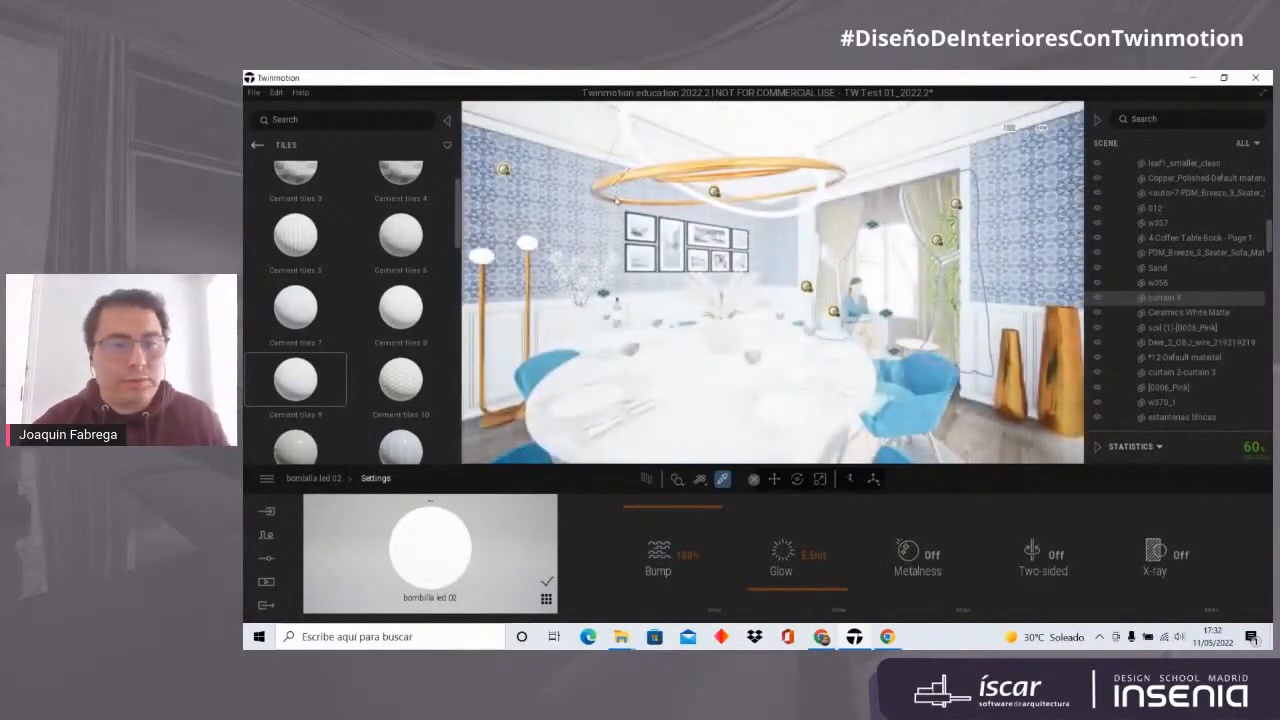
pyautogui.moveTo(700, 196); pyautogui.dragTo(724, 209, button='right')
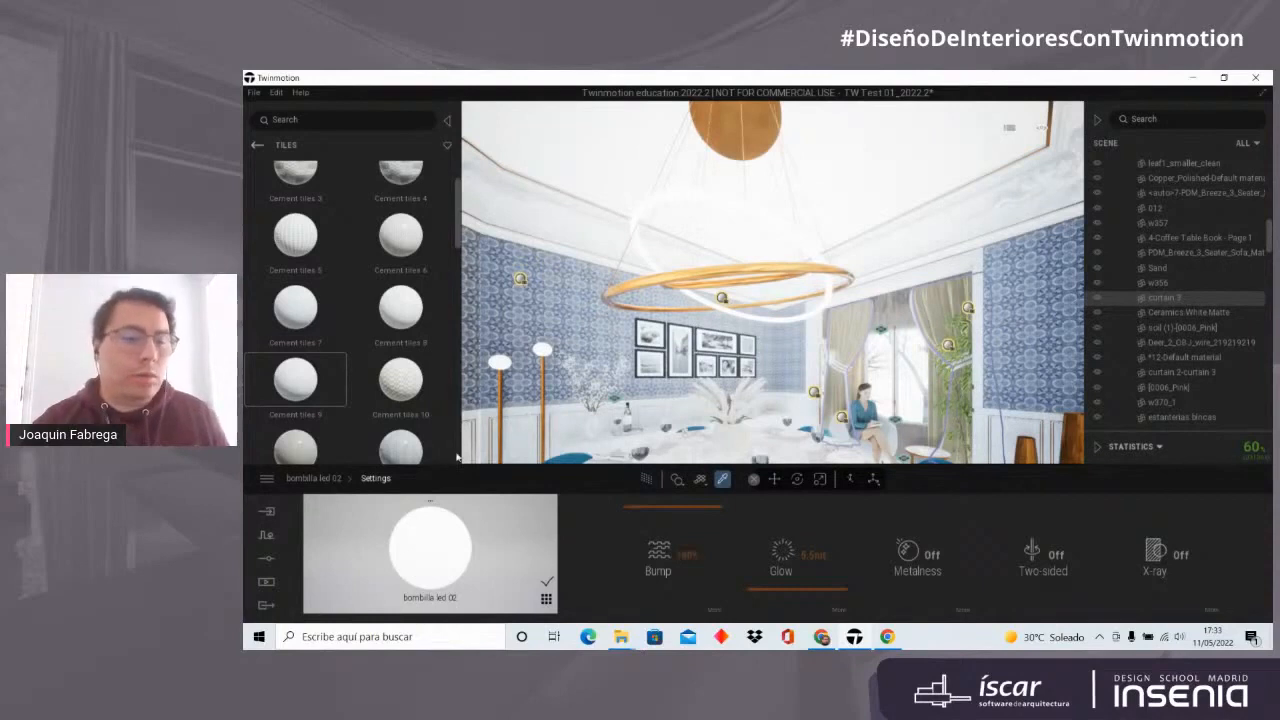
# Step: Open the Surfaces category of the Quixel Megascans library
pyautogui.click(257, 145)
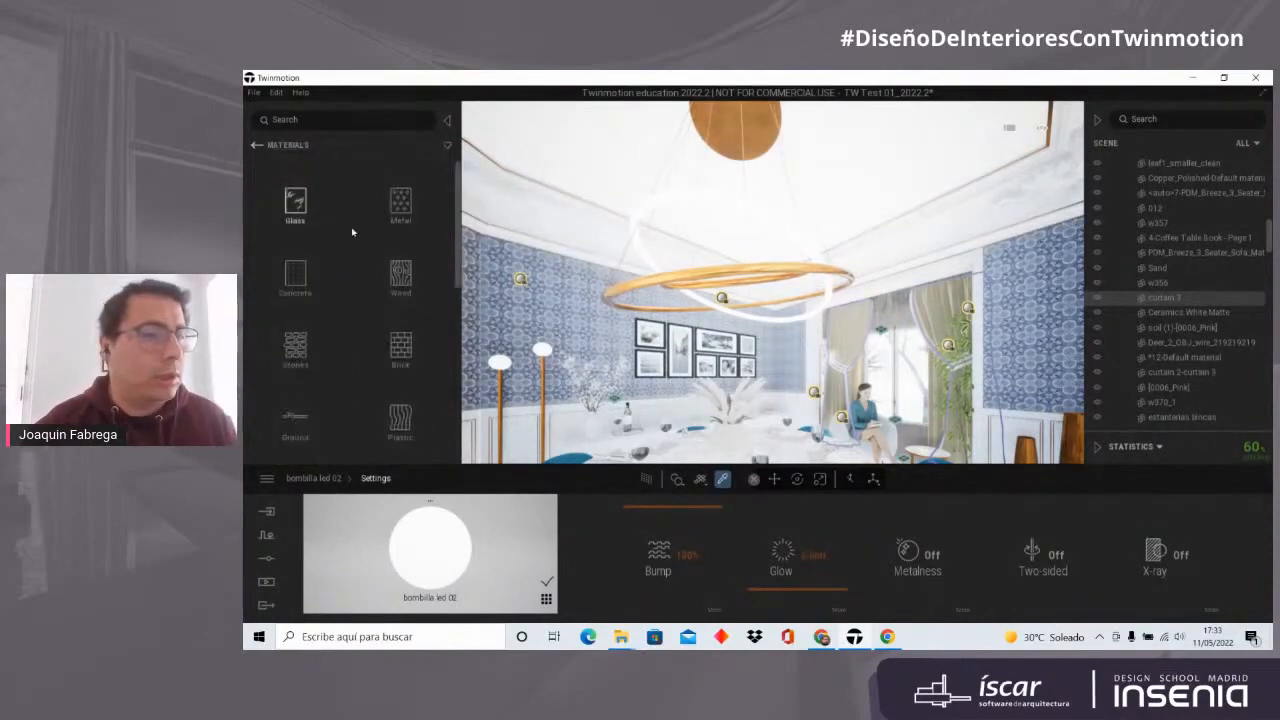
pyautogui.click(257, 146)
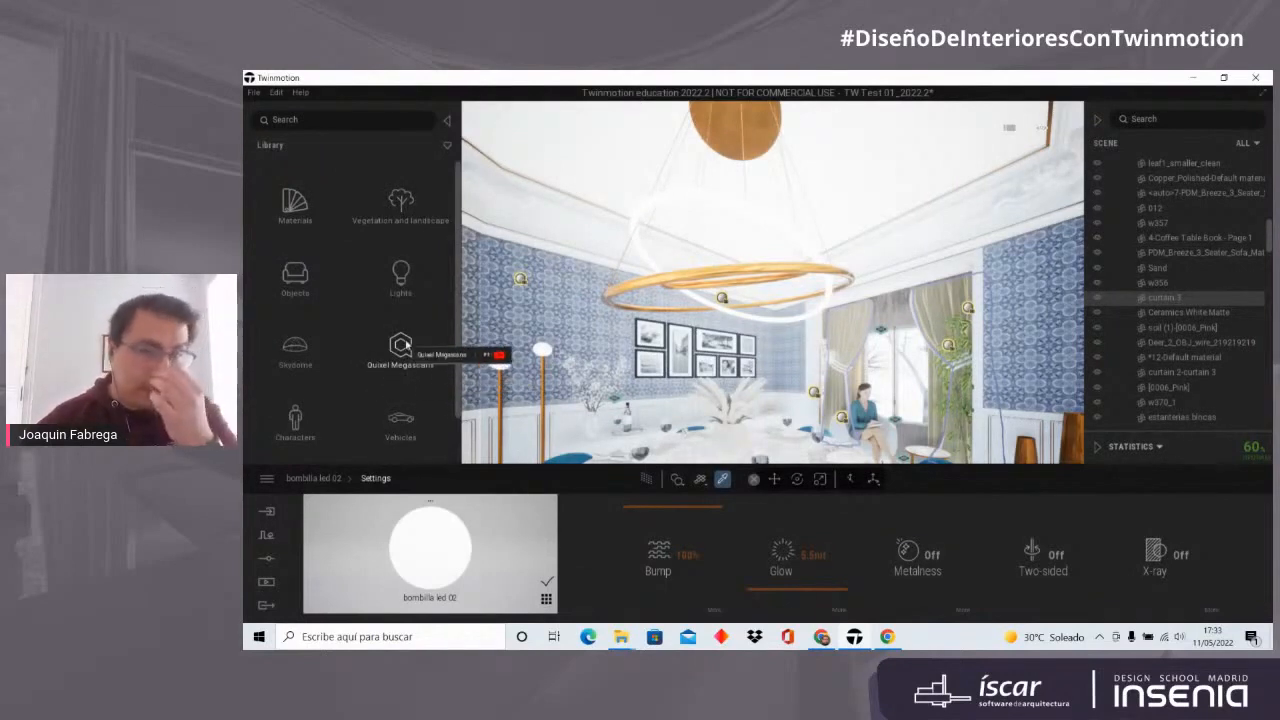
pyautogui.click(401, 345)
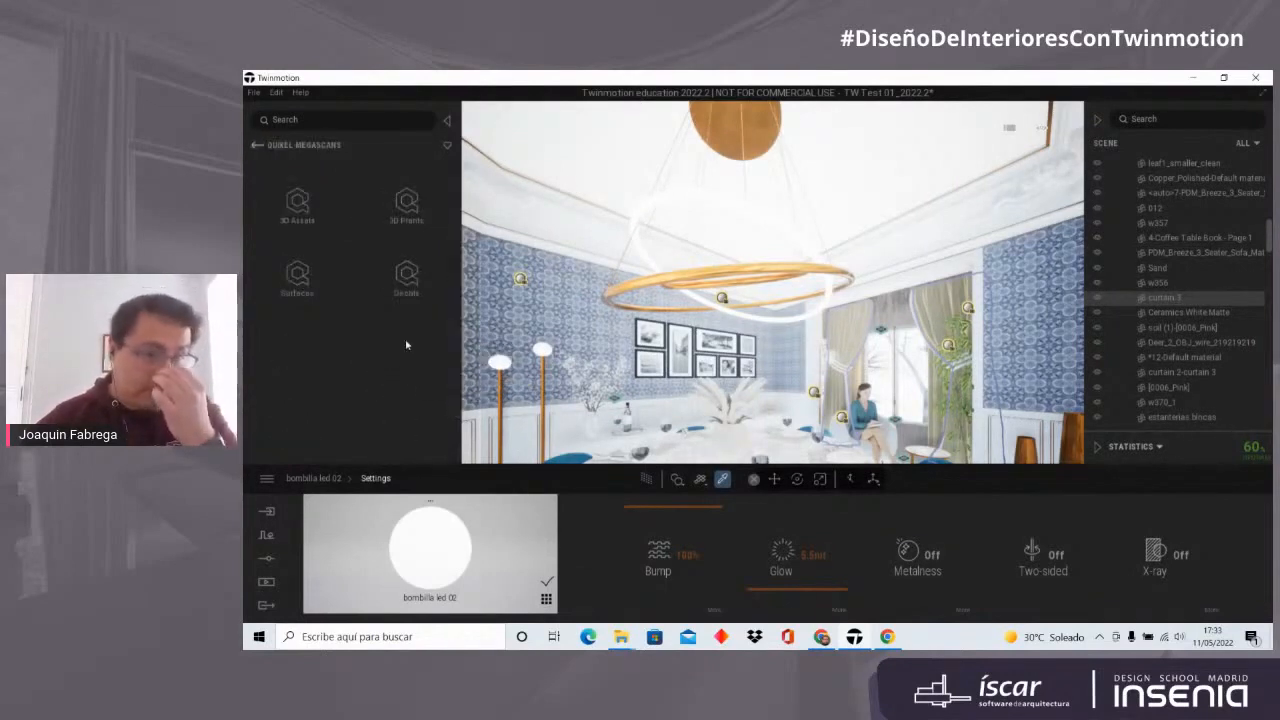
pyautogui.click(315, 275)
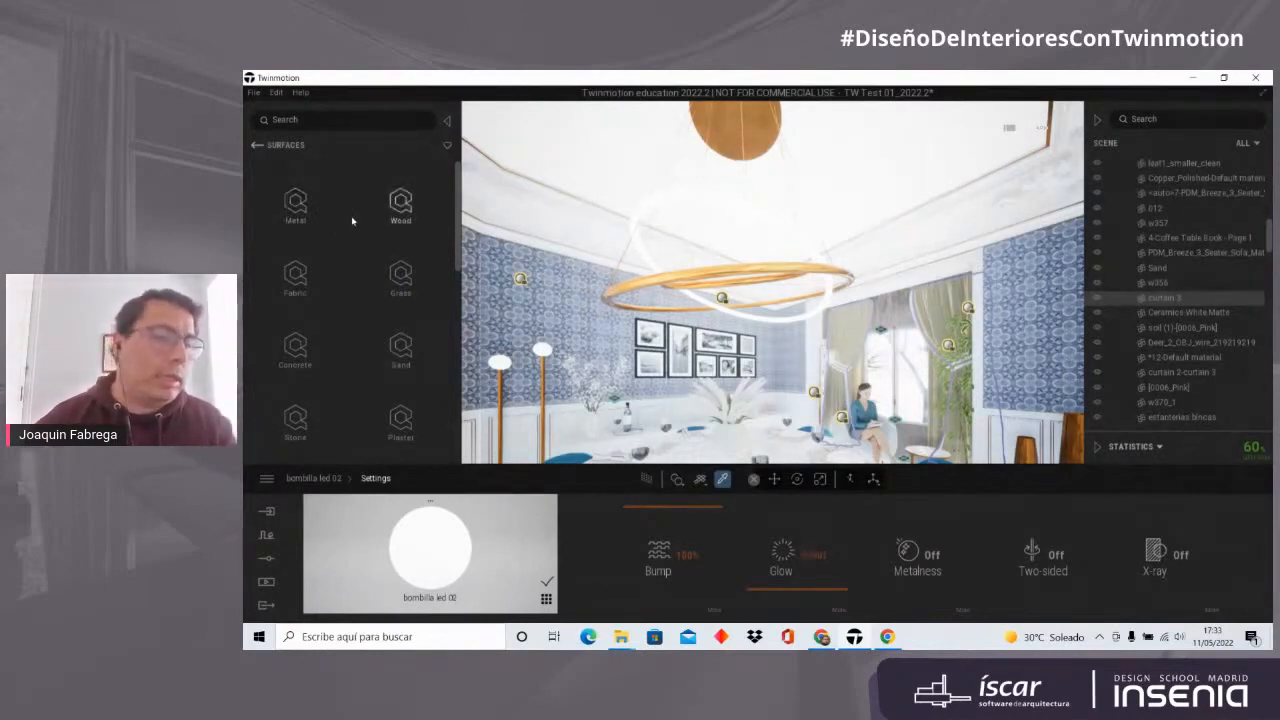
# Step: Browse the Beach materials in the Megascans Sand surfaces
pyautogui.scroll(-3, 314, 251)
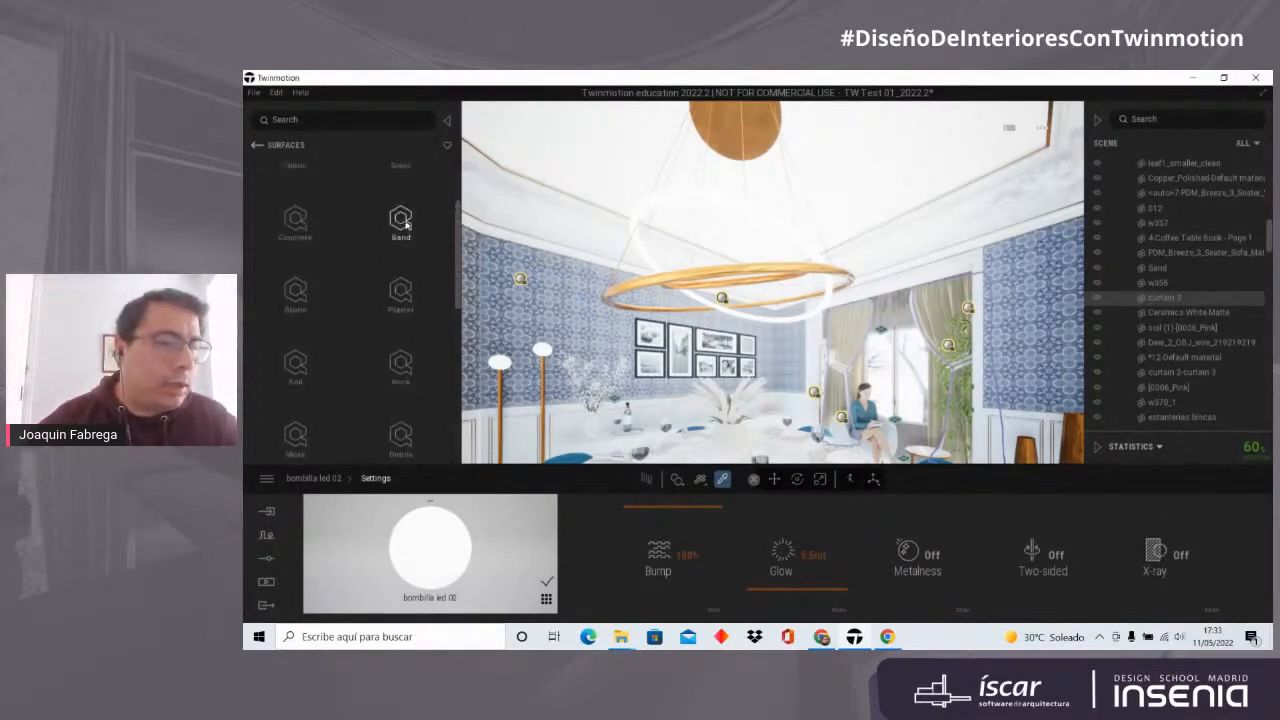
pyautogui.click(400, 218)
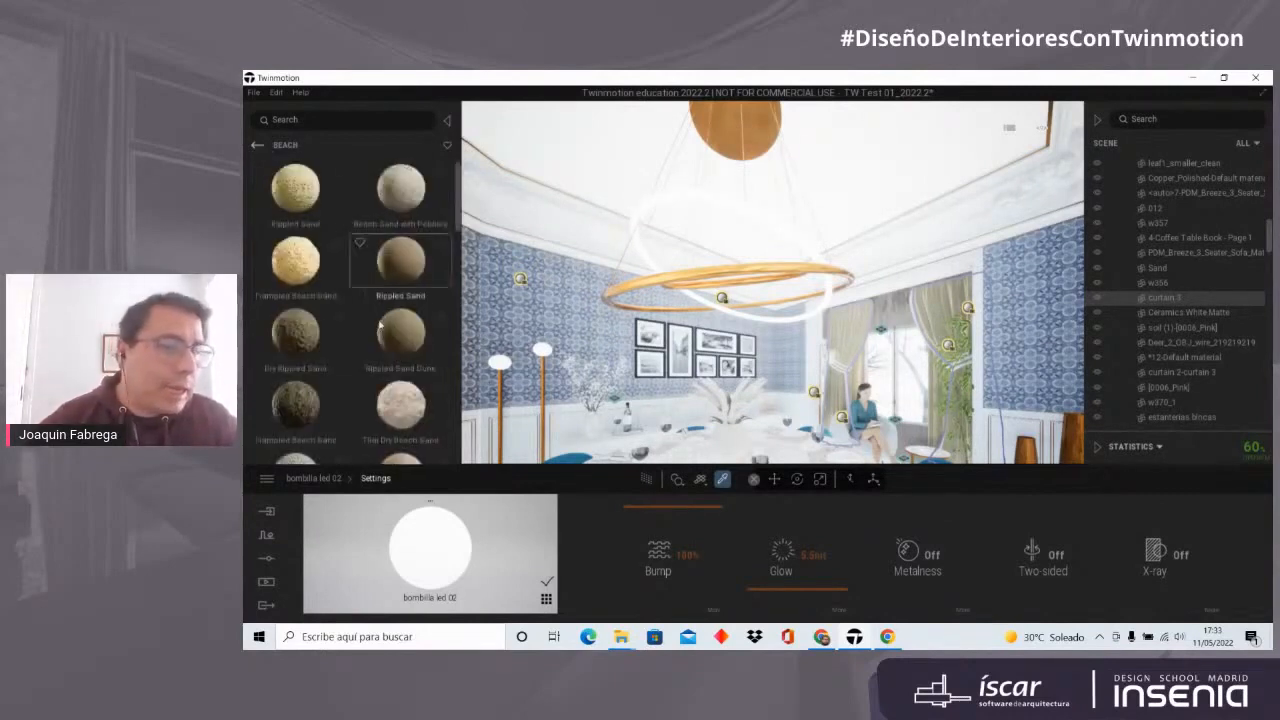
pyautogui.scroll(-2, 378, 320)
pyautogui.scroll(-2, 378, 320)
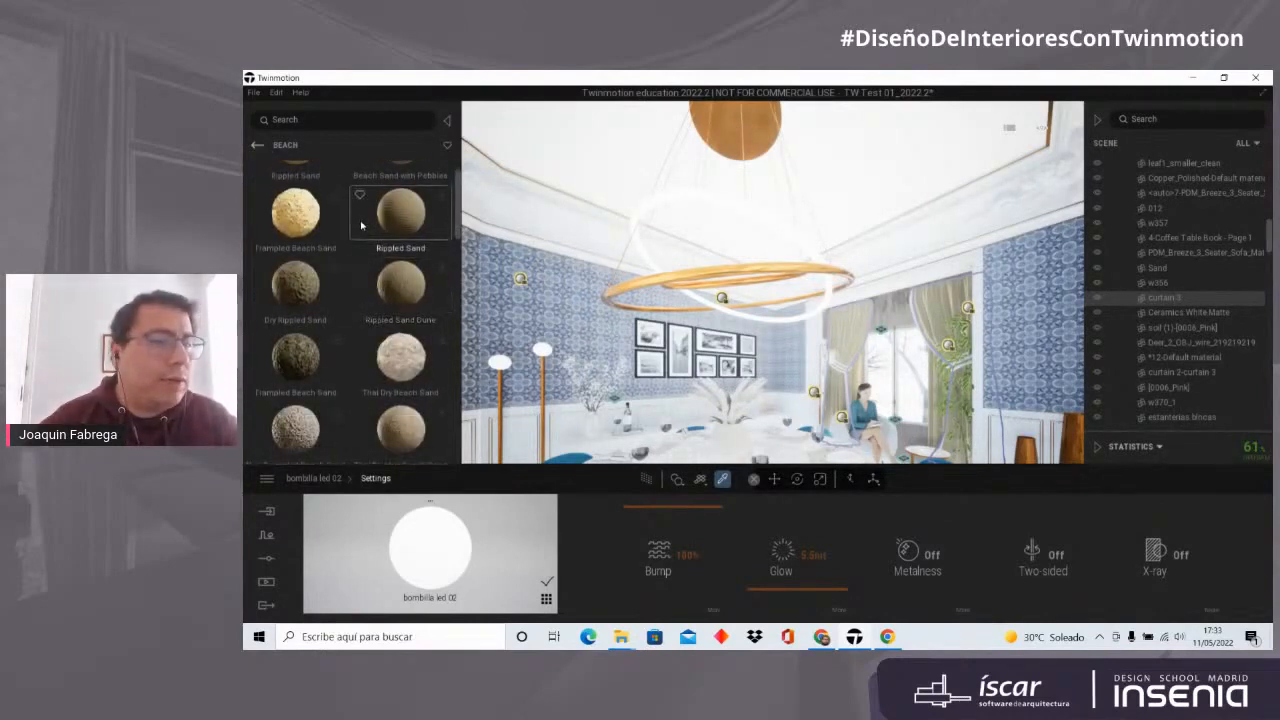
# Step: Browse the Dirty materials in the Megascans Concrete surfaces and return to the Concrete category
pyautogui.click(257, 145)
pyautogui.scroll(-1, 322, 270)
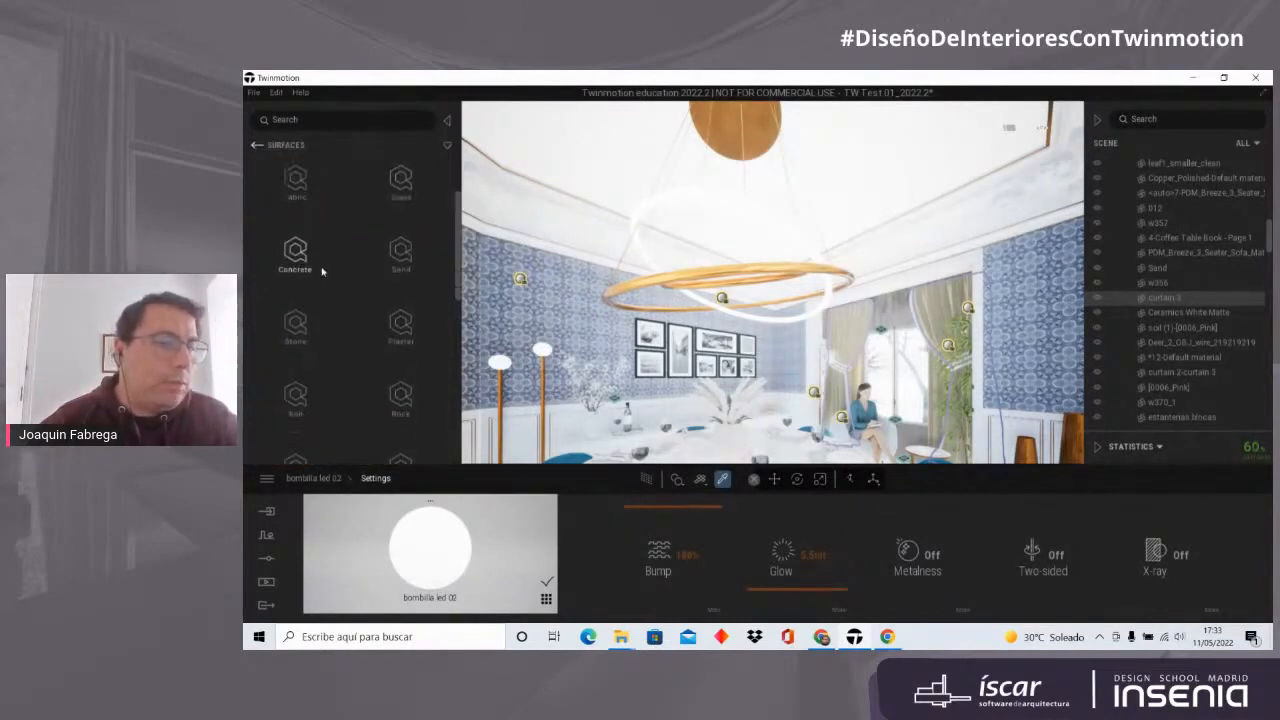
pyautogui.click(398, 262)
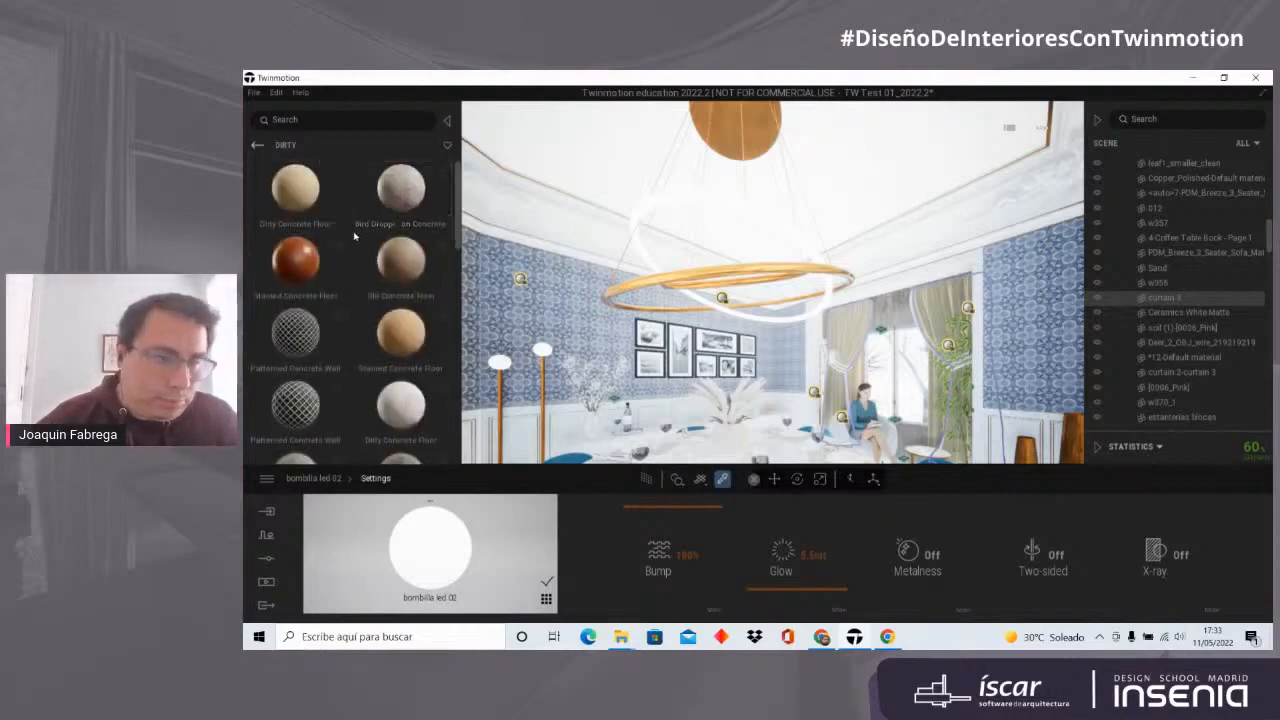
pyautogui.scroll(-4, 357, 230)
pyautogui.scroll(-4, 357, 250)
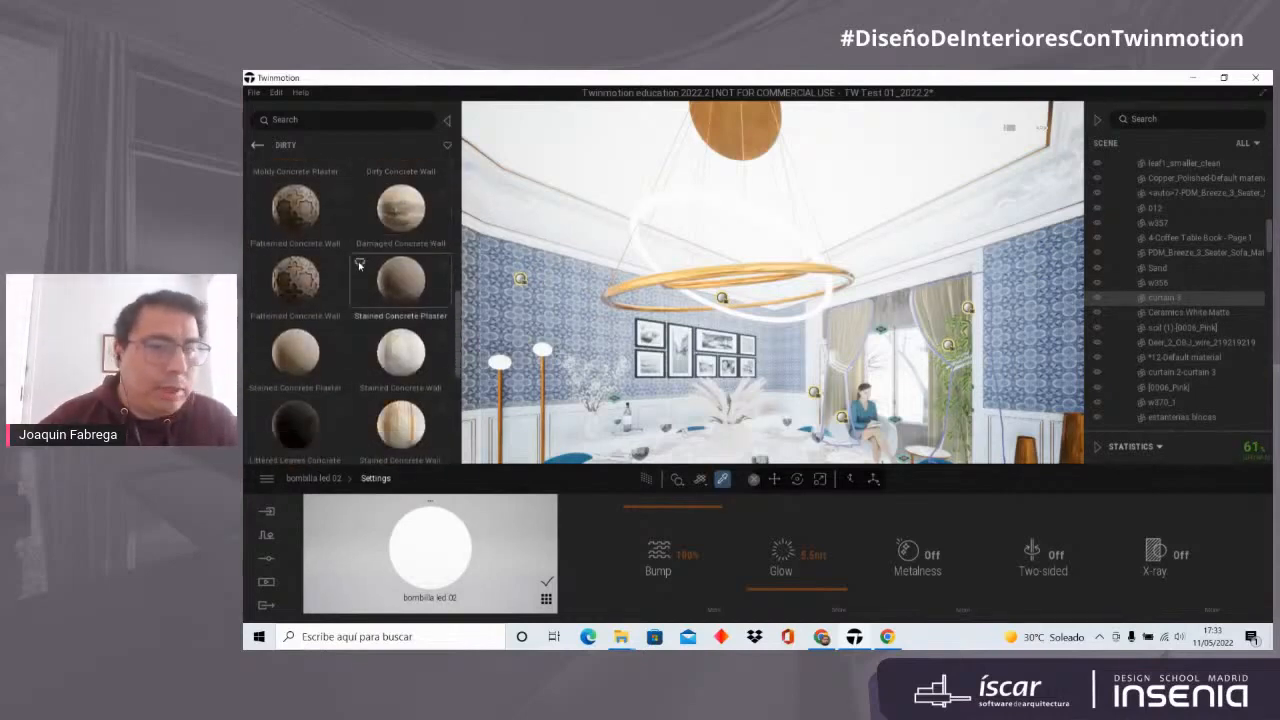
pyautogui.scroll(5, 368, 283)
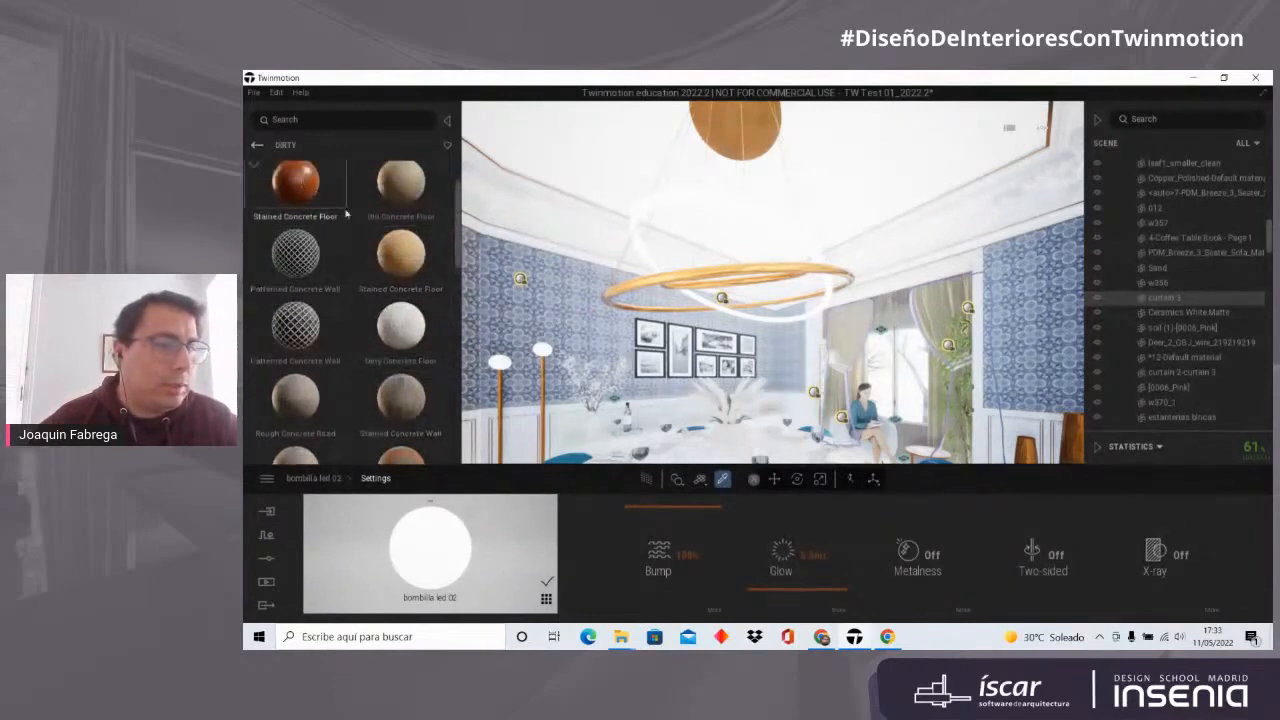
pyautogui.moveTo(346, 213); pyautogui.dragTo(528, 303)
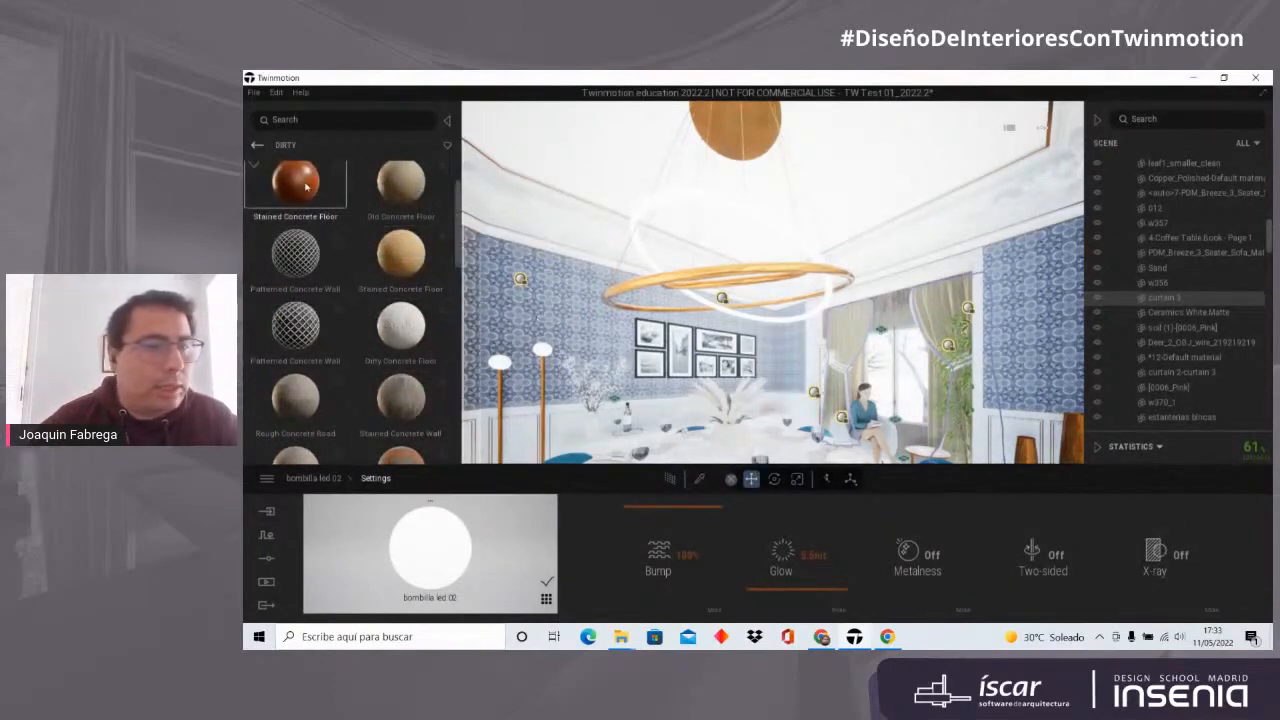
pyautogui.scroll(1, 306, 195)
pyautogui.click(262, 147)
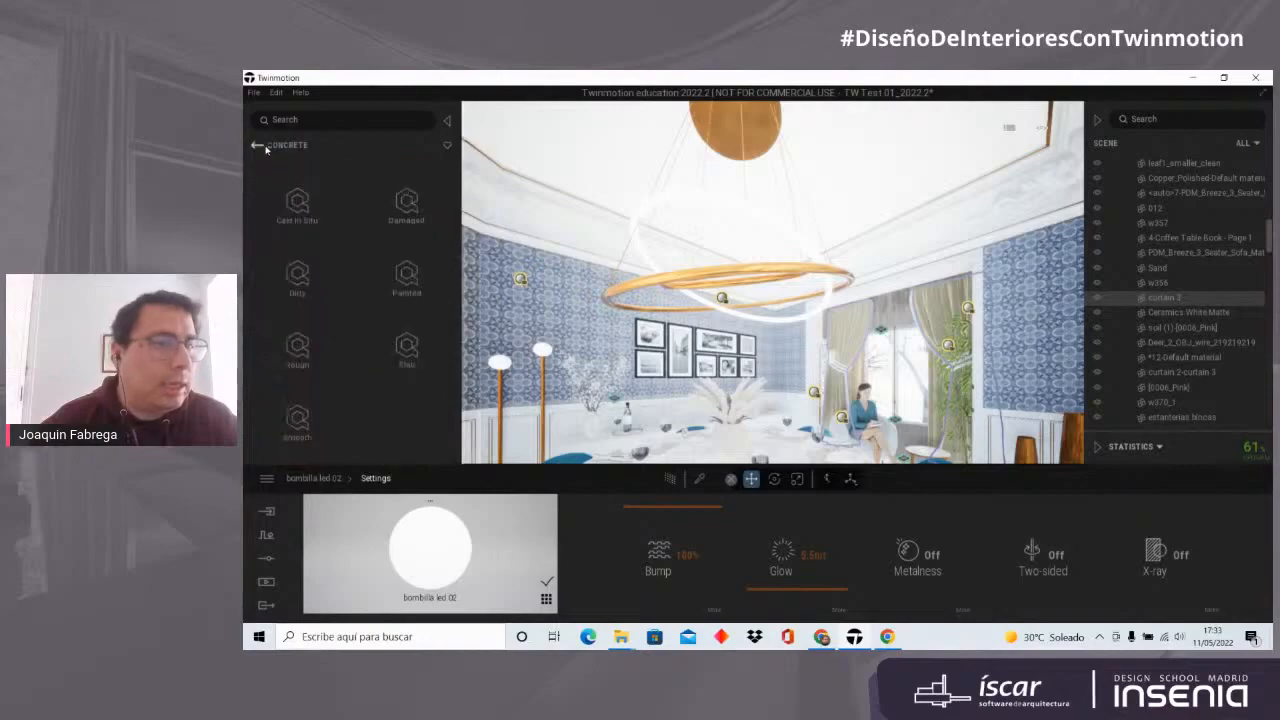
# Step: Bring the living room seating area and fireplace into view and open the Home category of the library's Objects
pyautogui.scroll(4, 587, 245)
pyautogui.moveTo(587, 245); pyautogui.dragTo(768, 242, button='right')
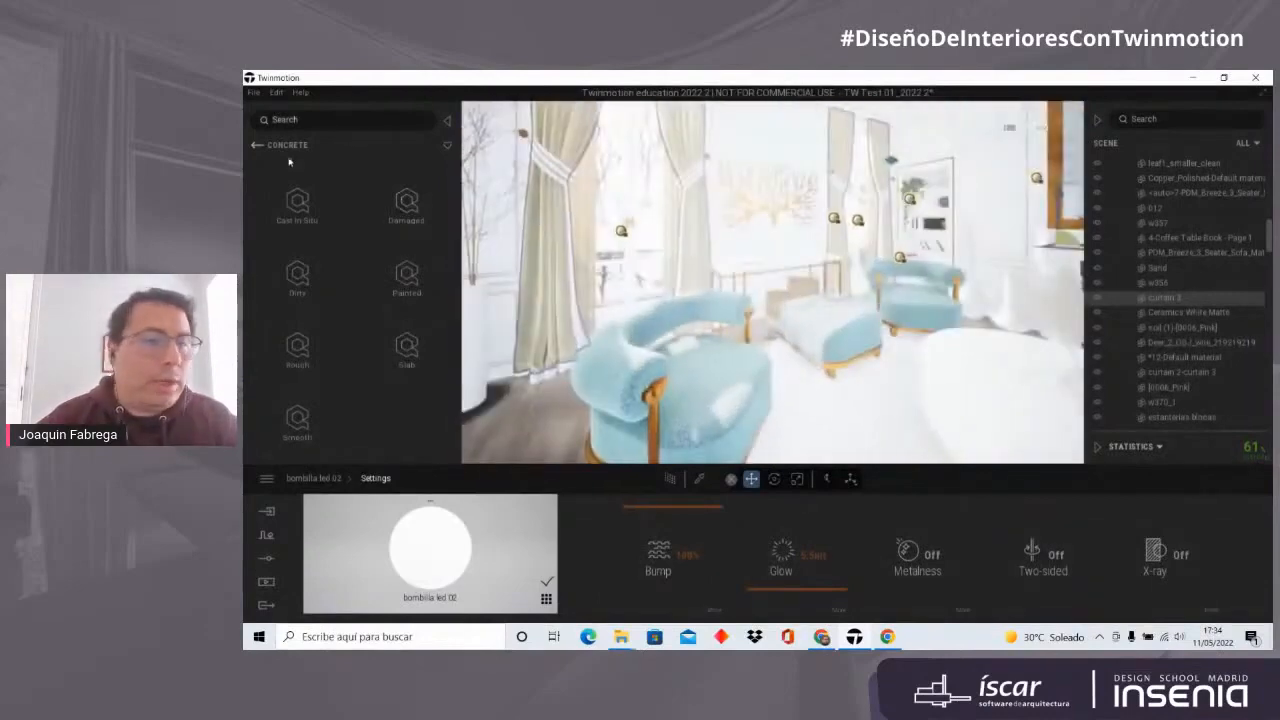
pyautogui.click(257, 145)
pyautogui.press('s')
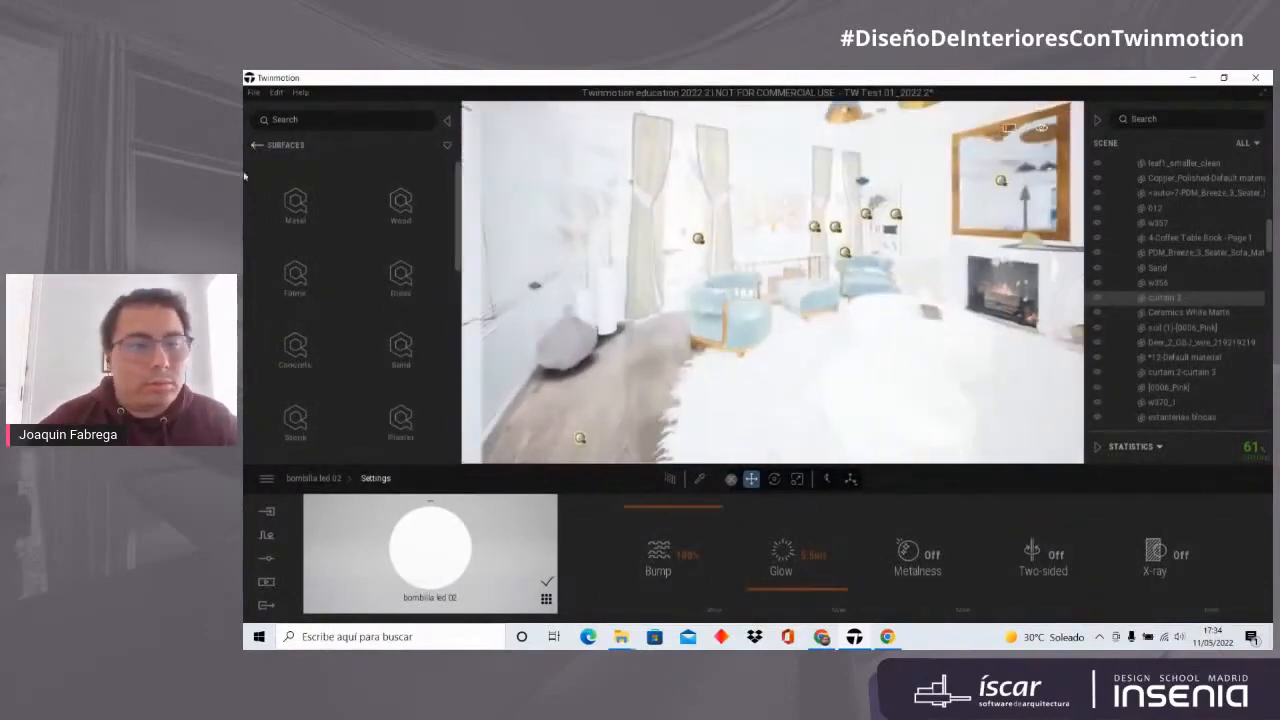
pyautogui.click(256, 146)
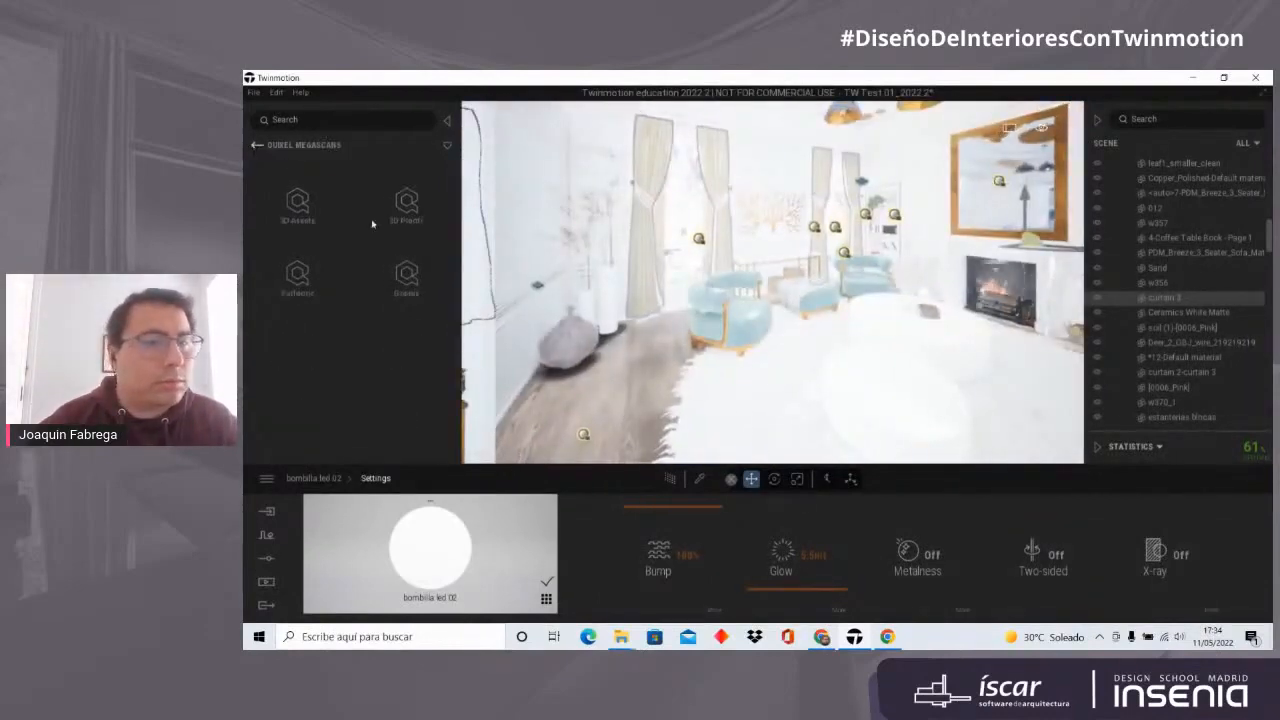
pyautogui.click(256, 145)
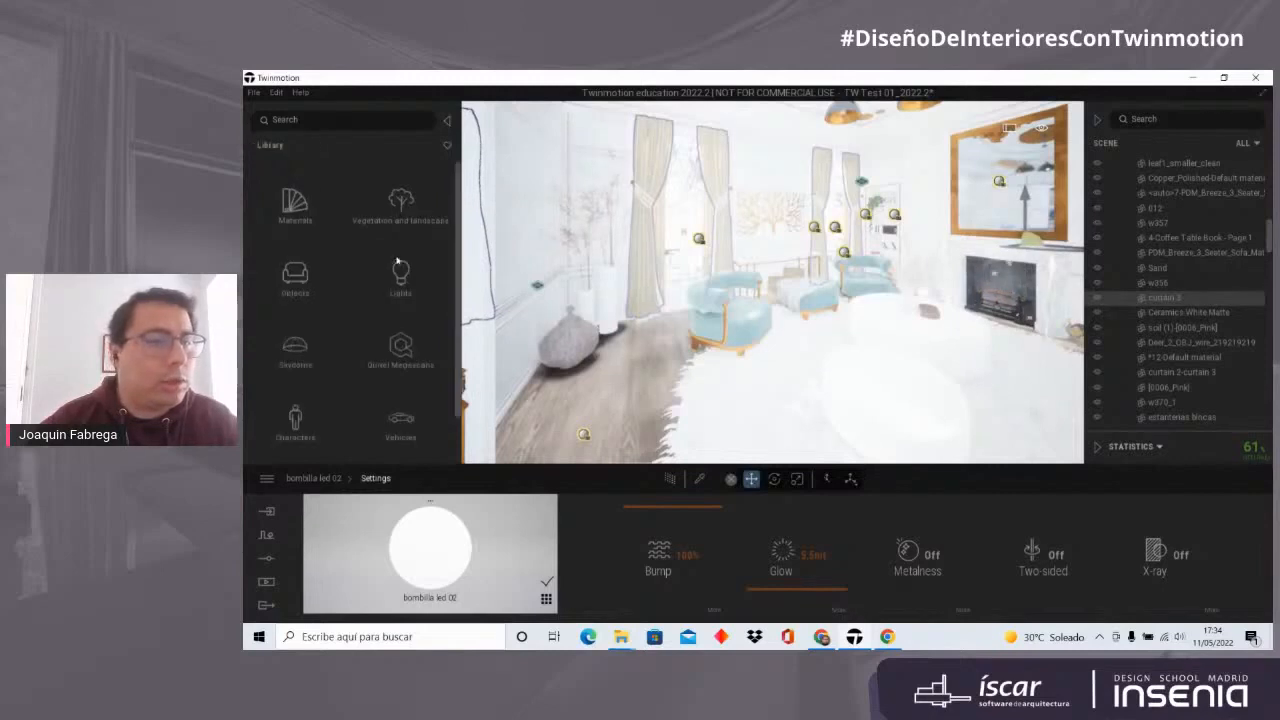
pyautogui.click(296, 276)
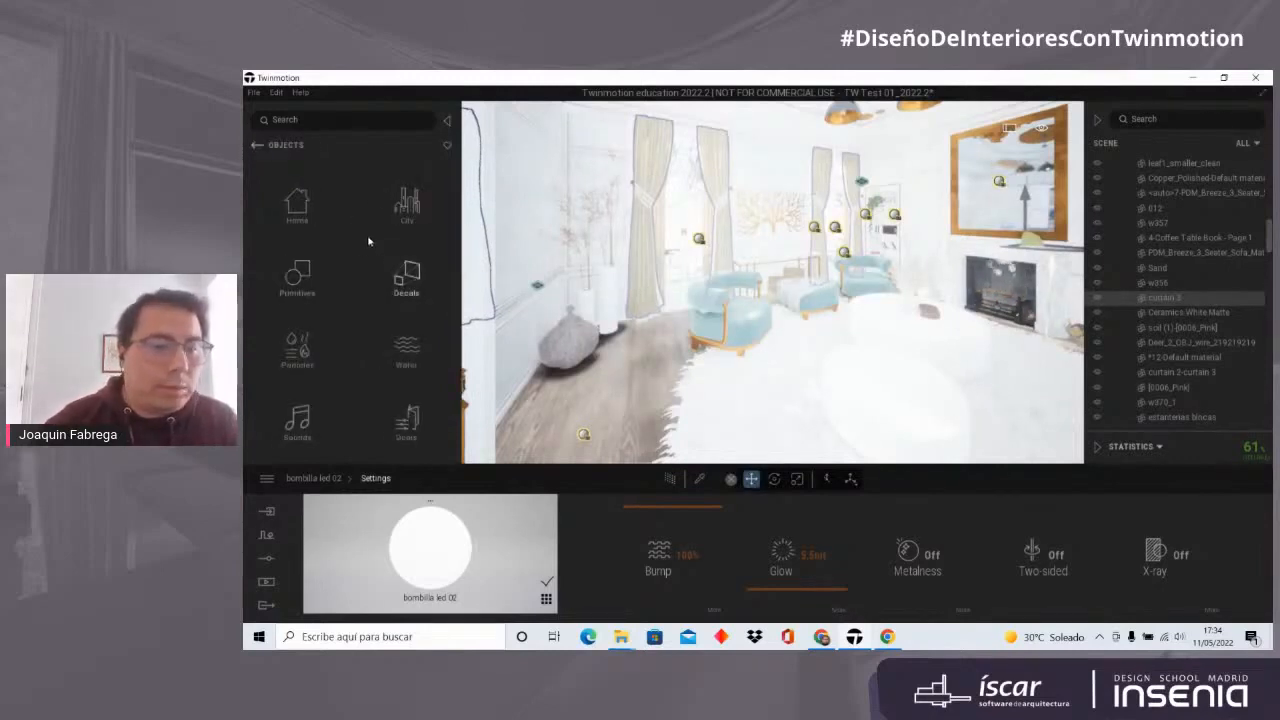
pyautogui.click(297, 203)
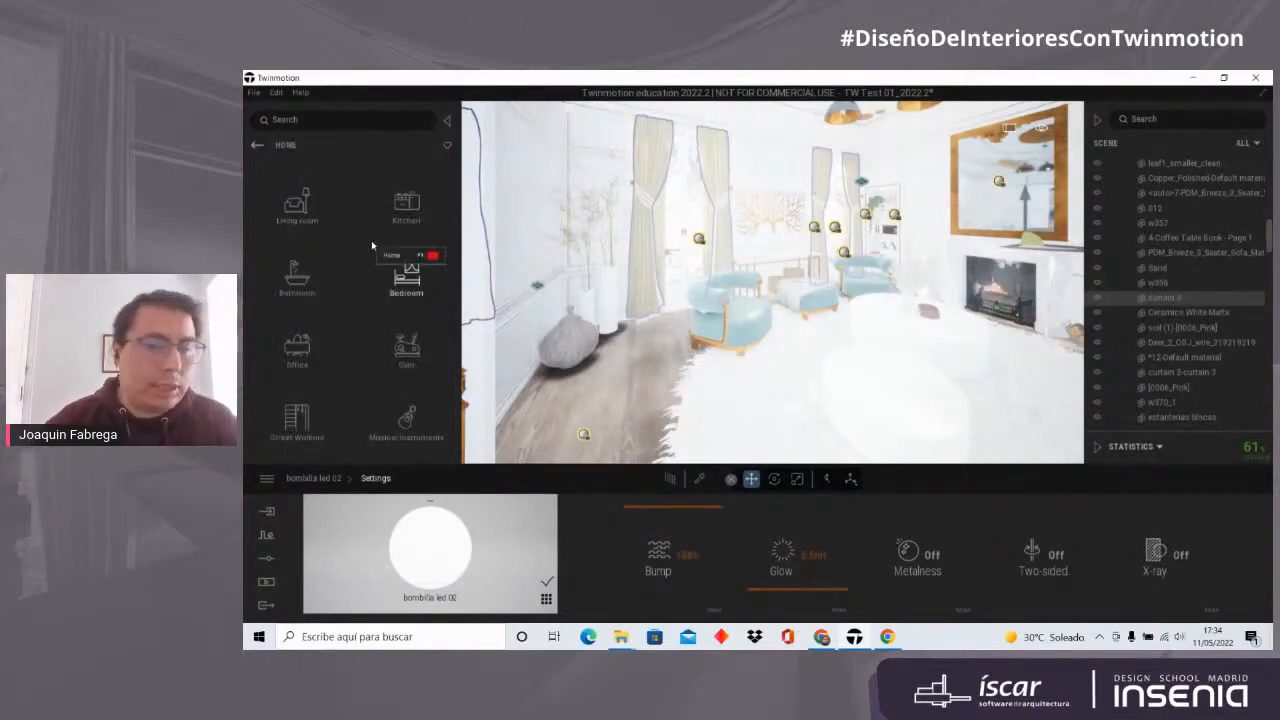
# Step: Select the triangular wooden houses decoration on the bookshelf beside the curtains and view it up close
pyautogui.scroll(-3, 742, 325)
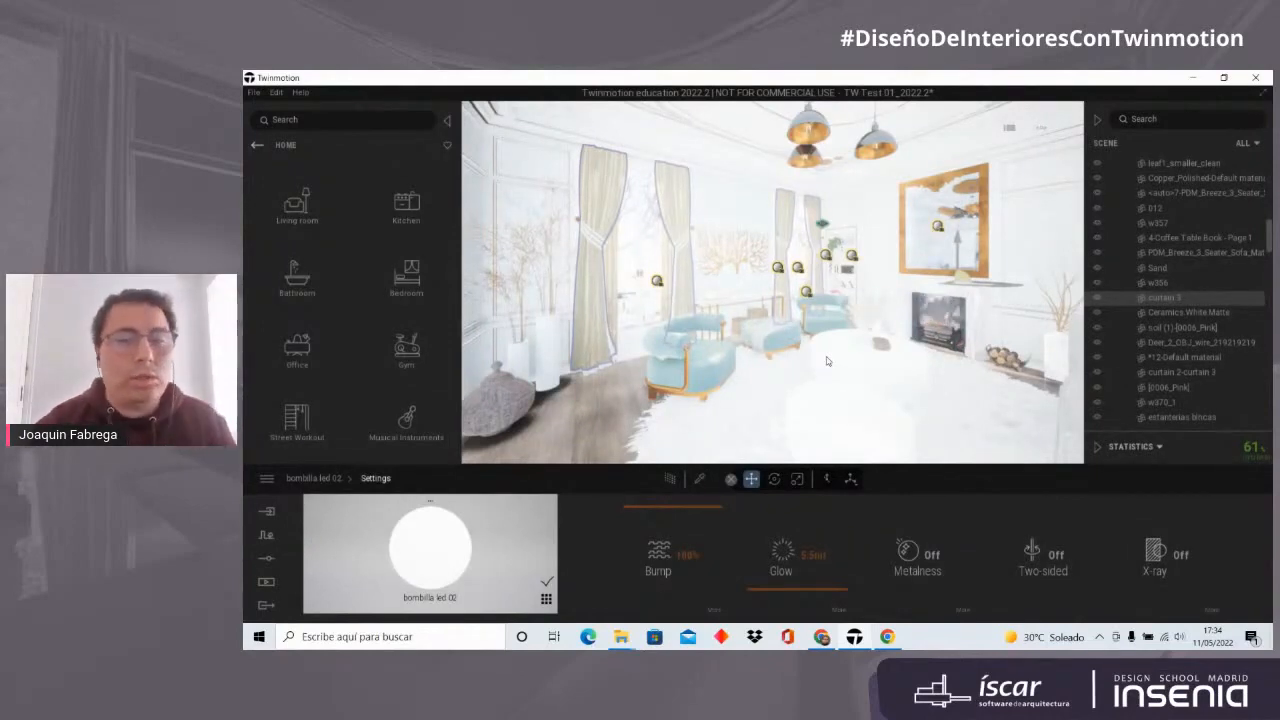
pyautogui.scroll(6, 797, 246)
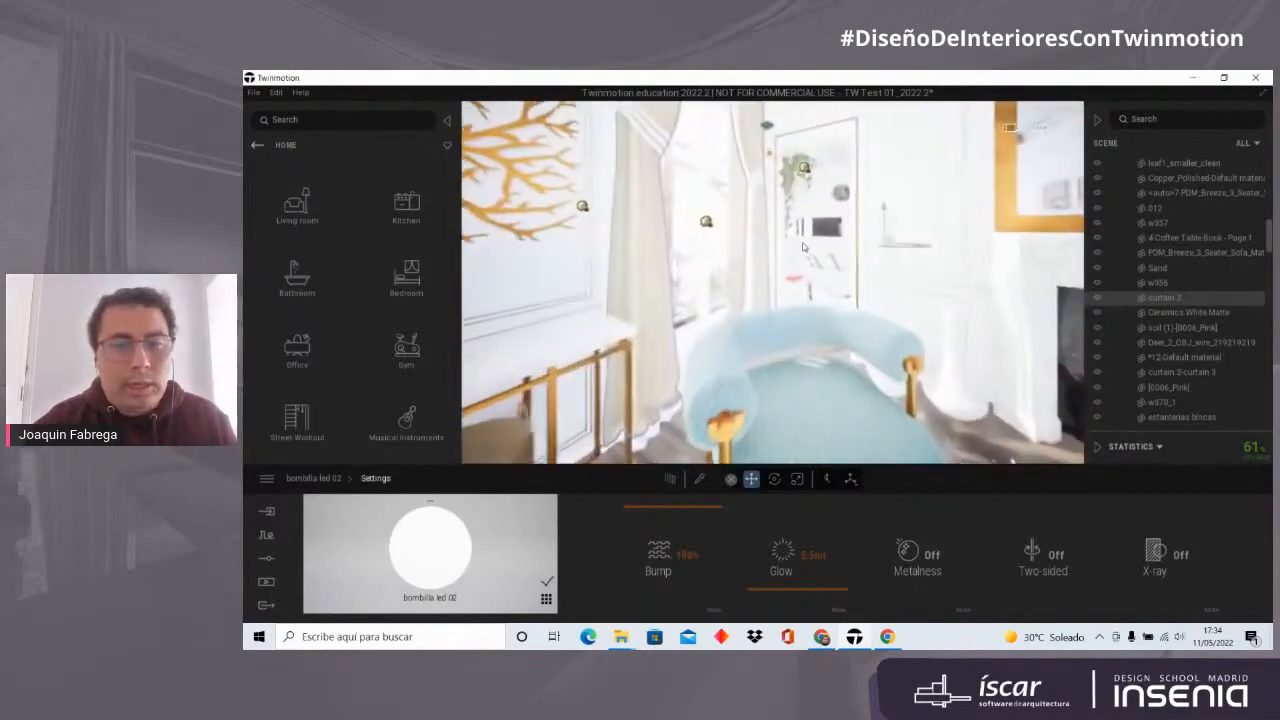
pyautogui.scroll(10, 797, 246)
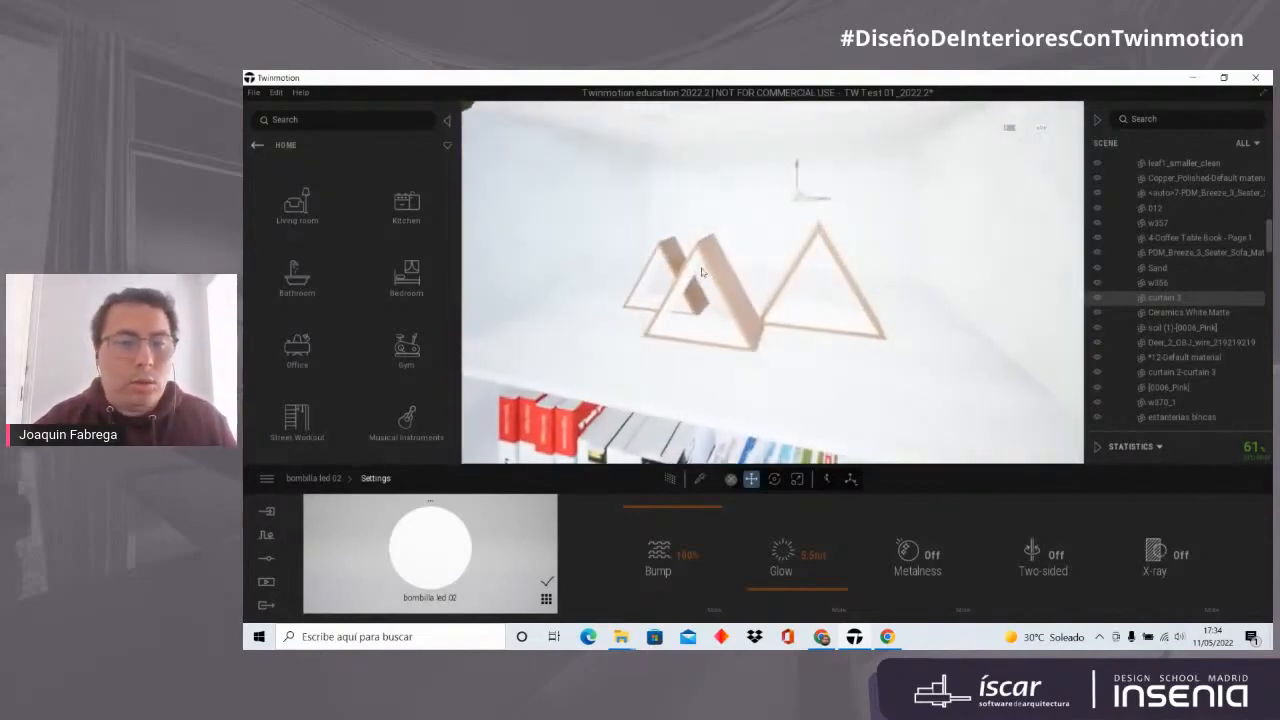
pyautogui.scroll(-5, 704, 271)
pyautogui.click(757, 251)
pyautogui.click(758, 241)
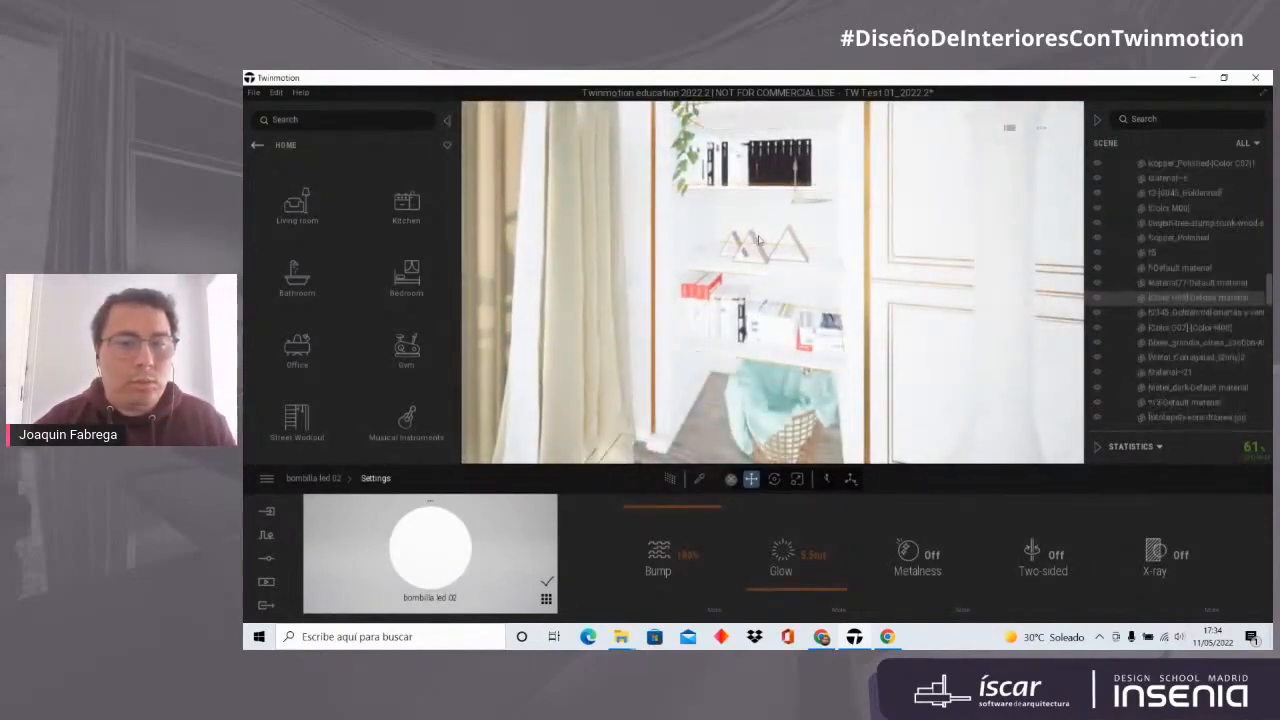
pyautogui.doubleClick(763, 251)
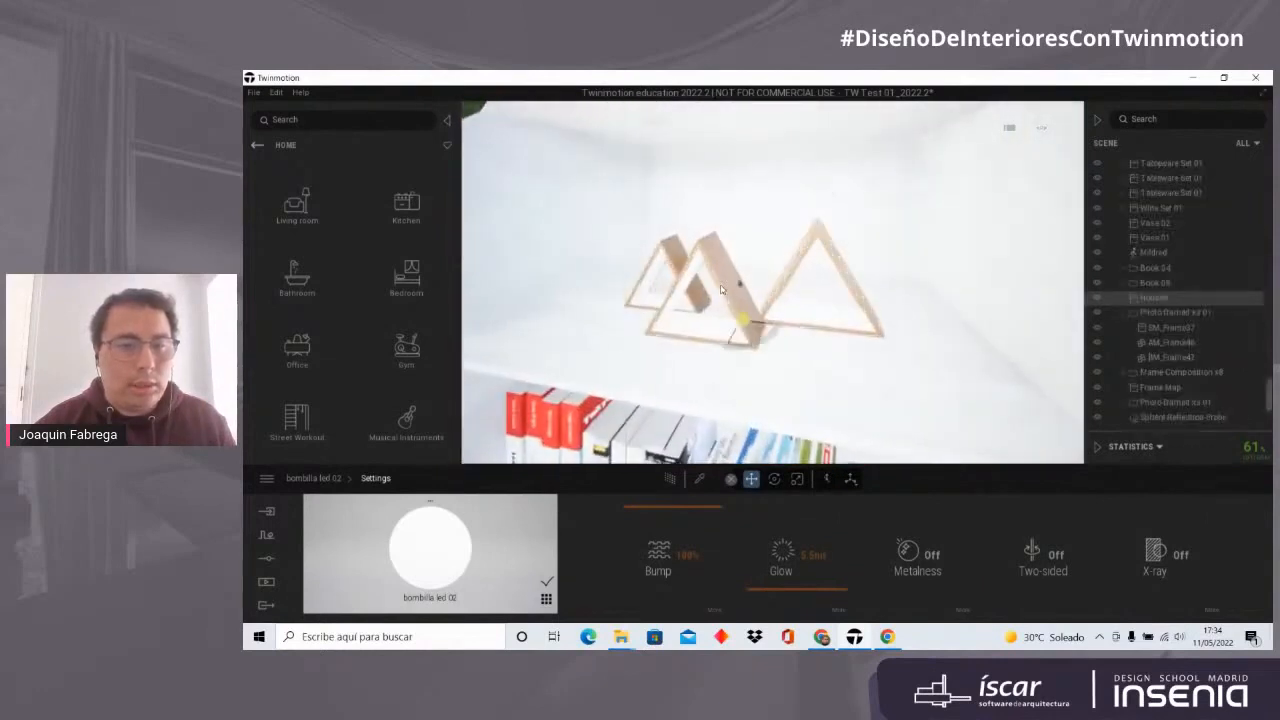
# Step: Browse the living room Decorations in the library as far as the books, box, vases and houses
pyautogui.click(316, 213)
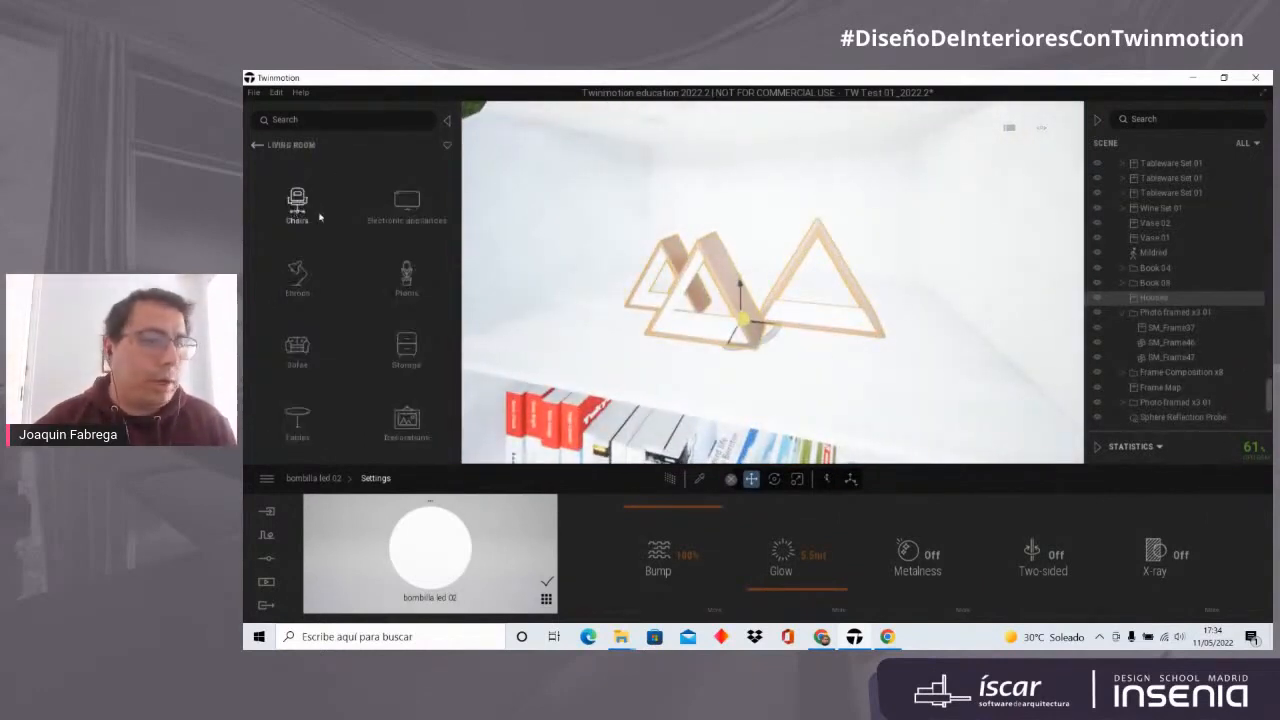
pyautogui.click(407, 430)
pyautogui.scroll(-1, 366, 268)
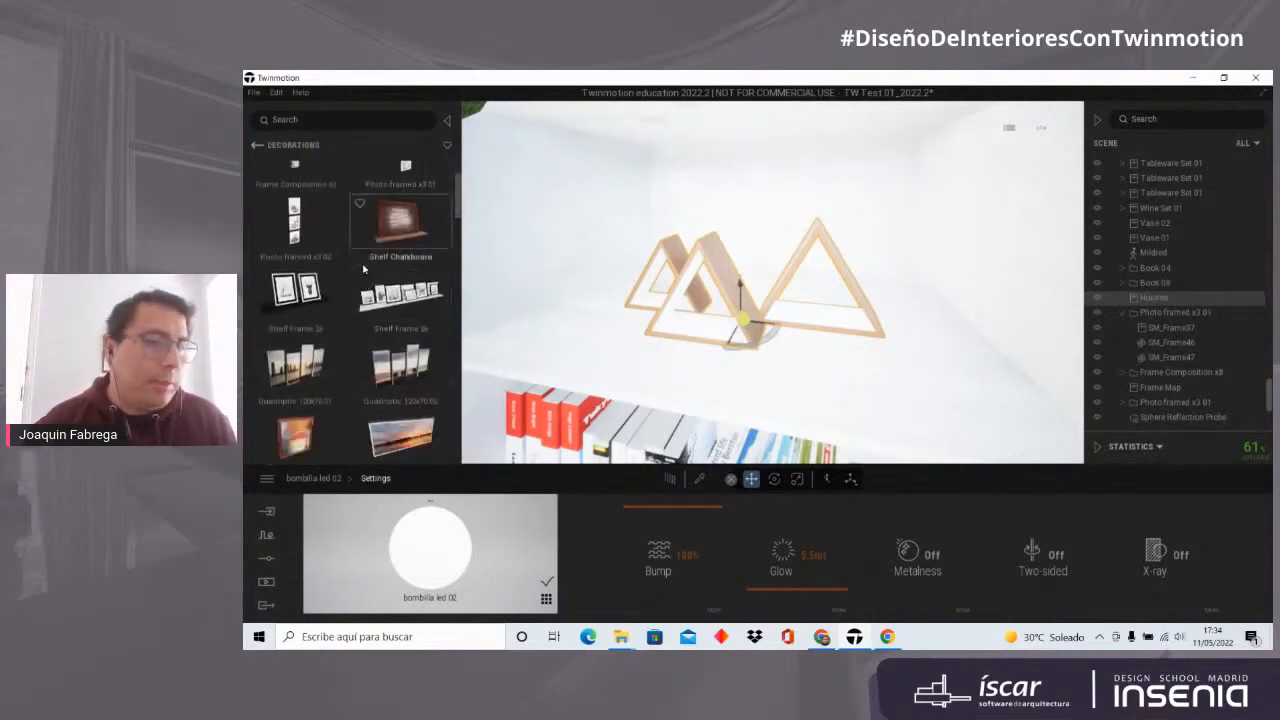
pyautogui.scroll(-5, 360, 318)
pyautogui.scroll(-8, 358, 335)
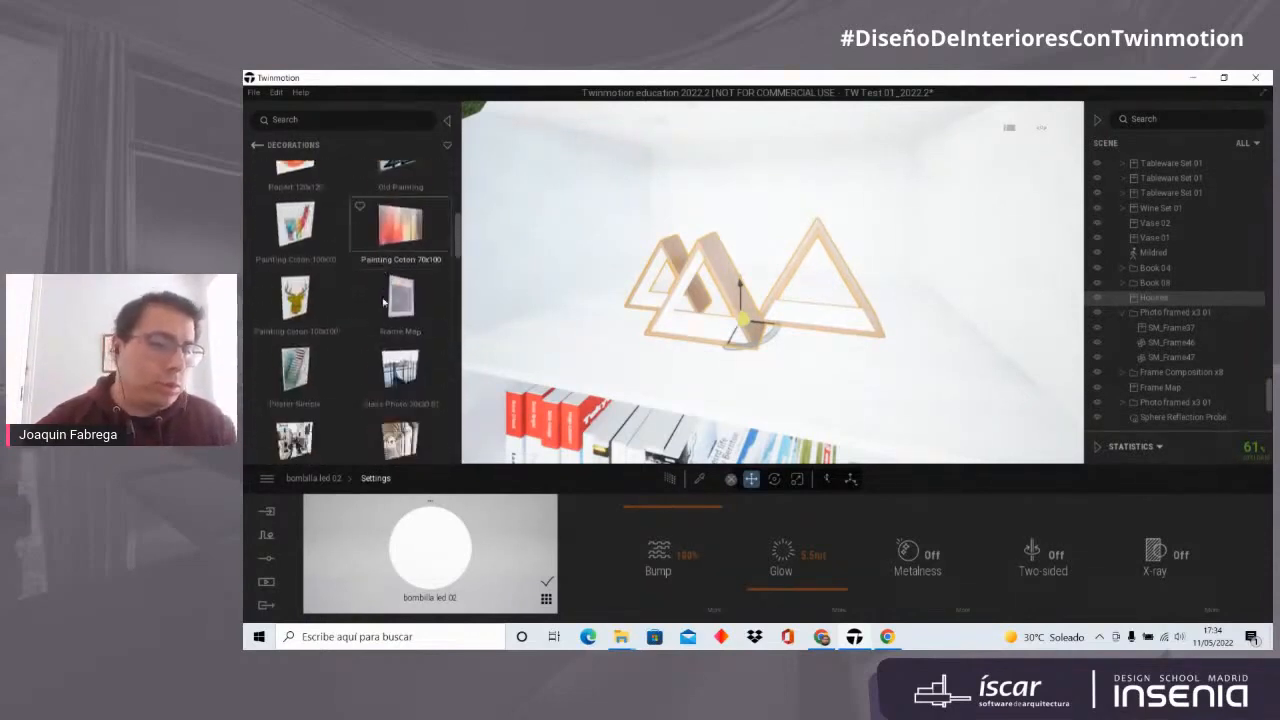
pyautogui.scroll(-3, 383, 302)
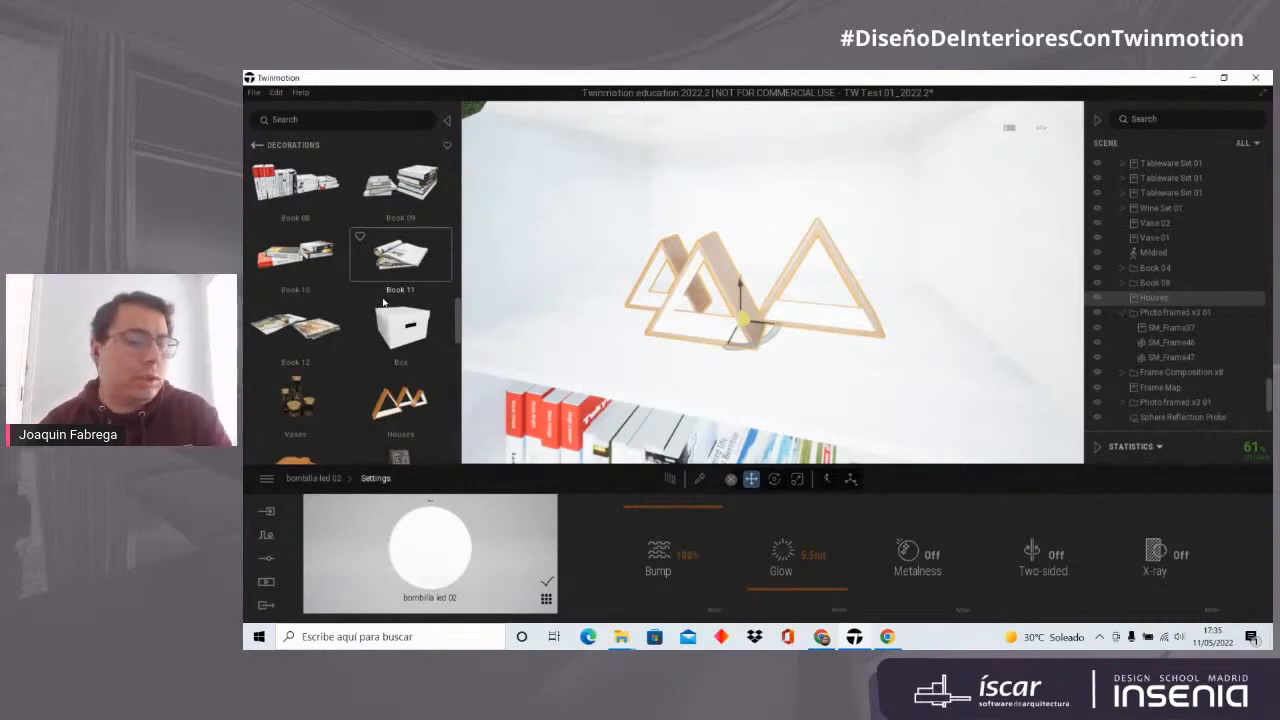
# Step: Examine the houses decoration, books and hanging plant on the bookshelf from near and far
pyautogui.scroll(-5, 655, 322)
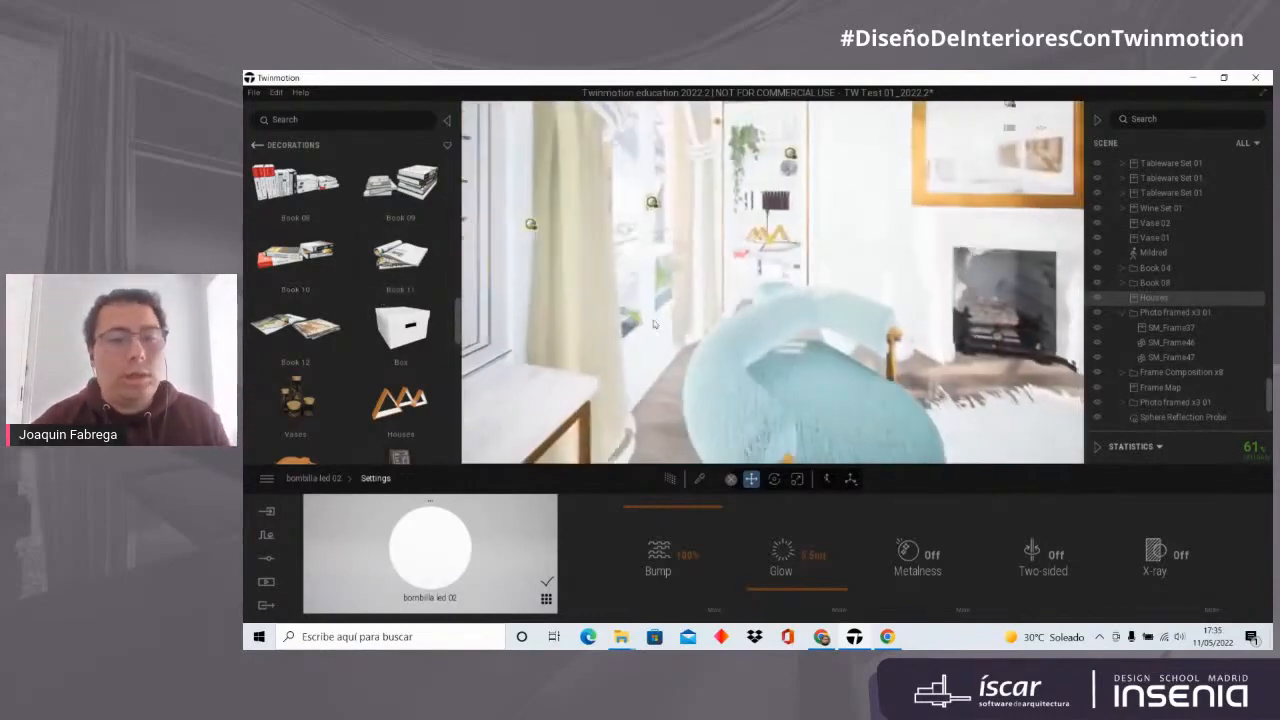
pyautogui.moveTo(655, 324); pyautogui.dragTo(785, 350, button='right')
pyautogui.scroll(5, 699, 357)
pyautogui.scroll(4, 785, 350)
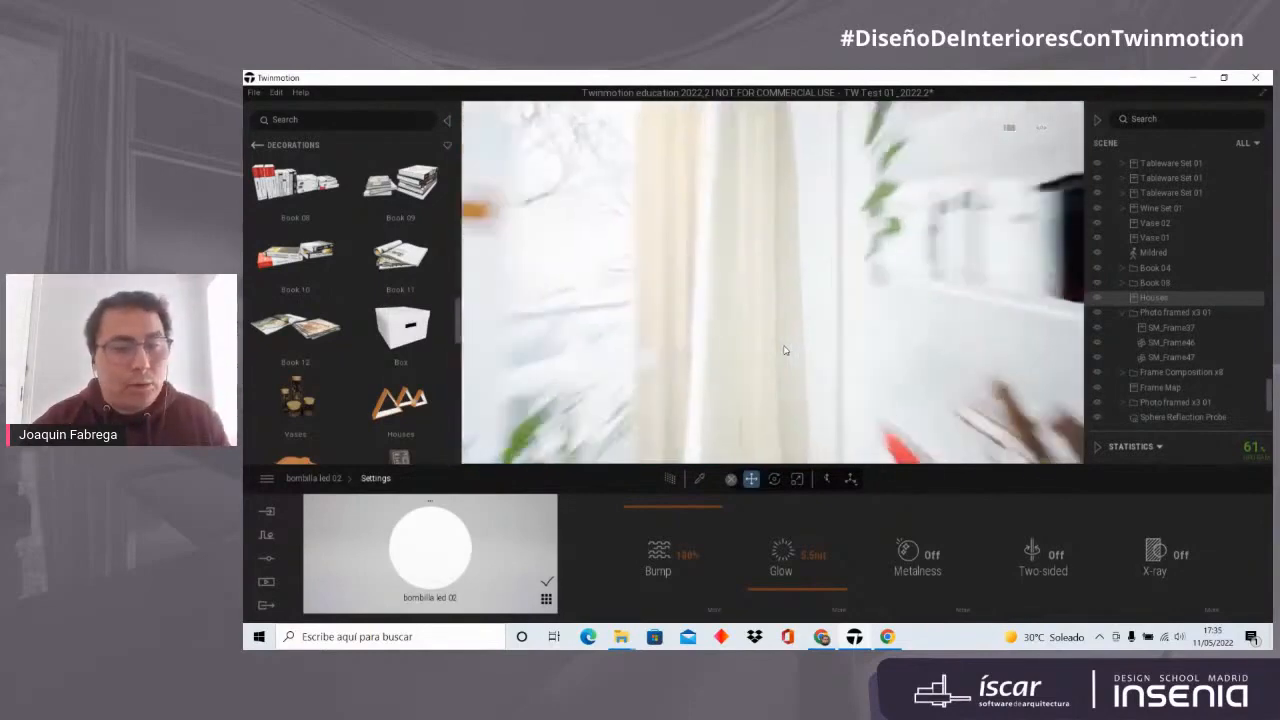
pyautogui.scroll(-4, 785, 350)
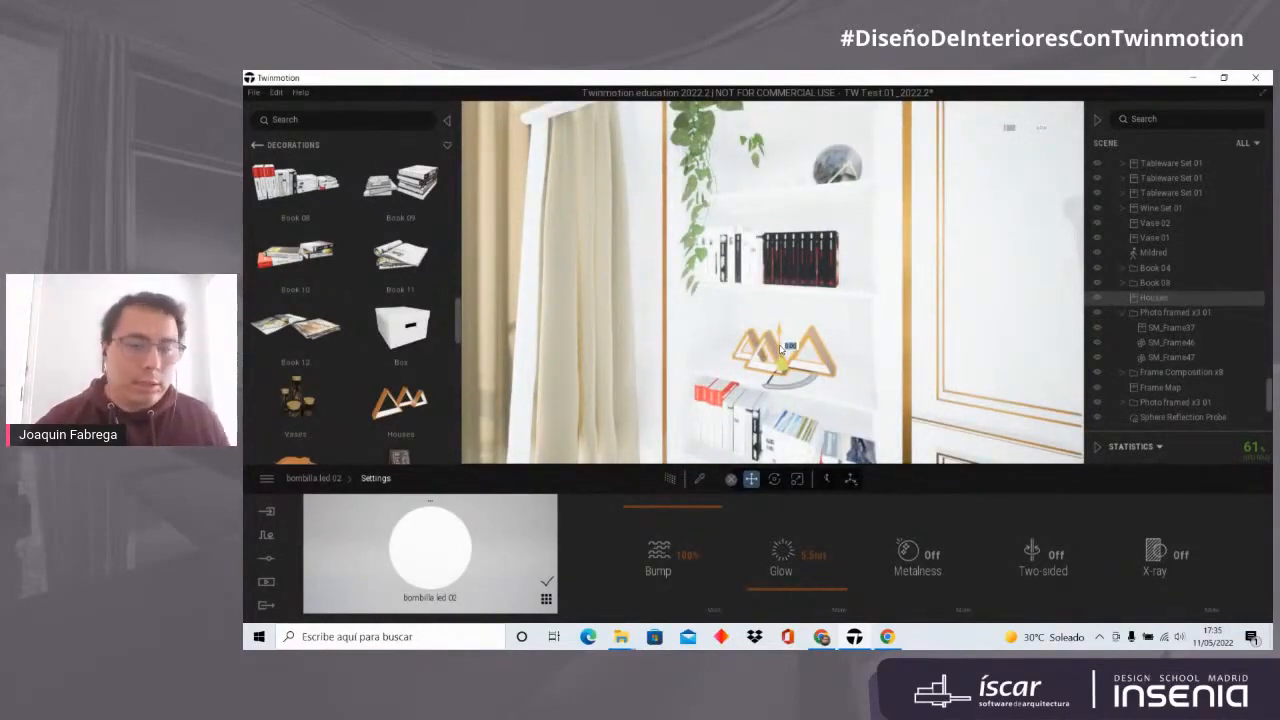
pyautogui.moveTo(753, 335); pyautogui.dragTo(754, 306, button='middle')
pyautogui.scroll(4, 754, 308)
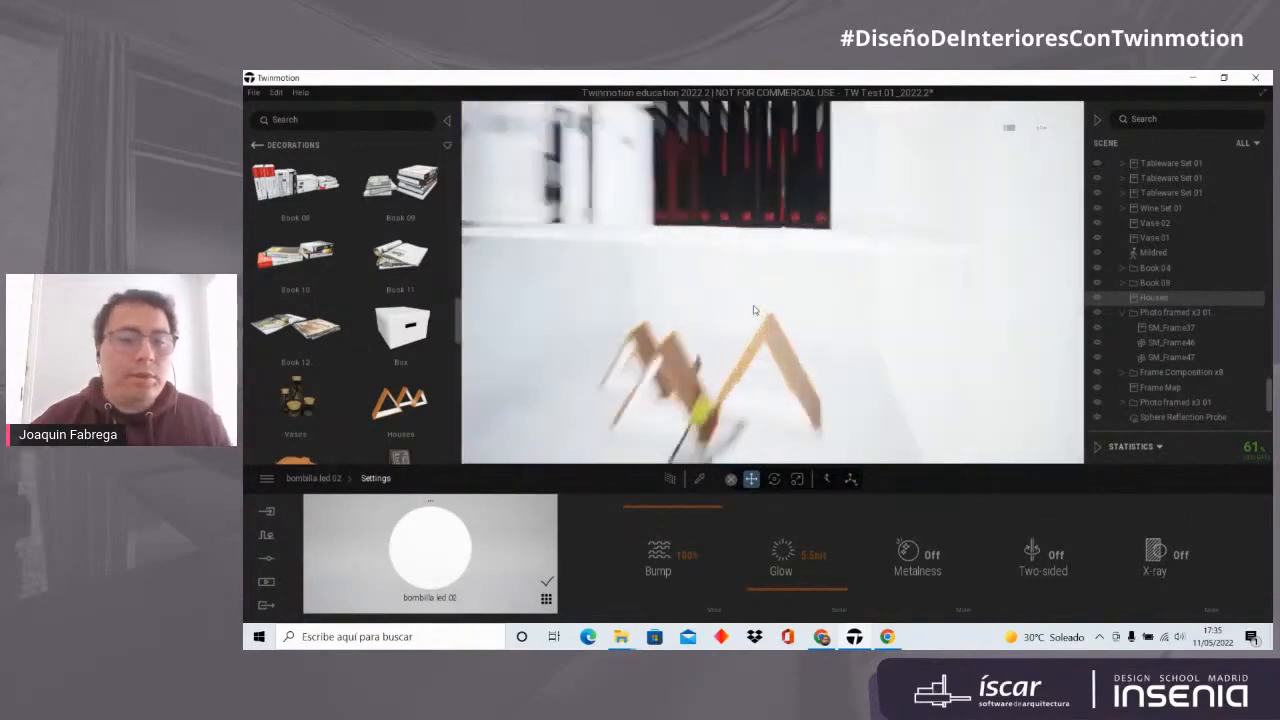
pyautogui.scroll(-6, 757, 304)
pyautogui.moveTo(760, 304); pyautogui.dragTo(964, 290, button='right')
pyautogui.scroll(5, 760, 295)
pyautogui.scroll(4, 747, 284)
pyautogui.scroll(7, 757, 314)
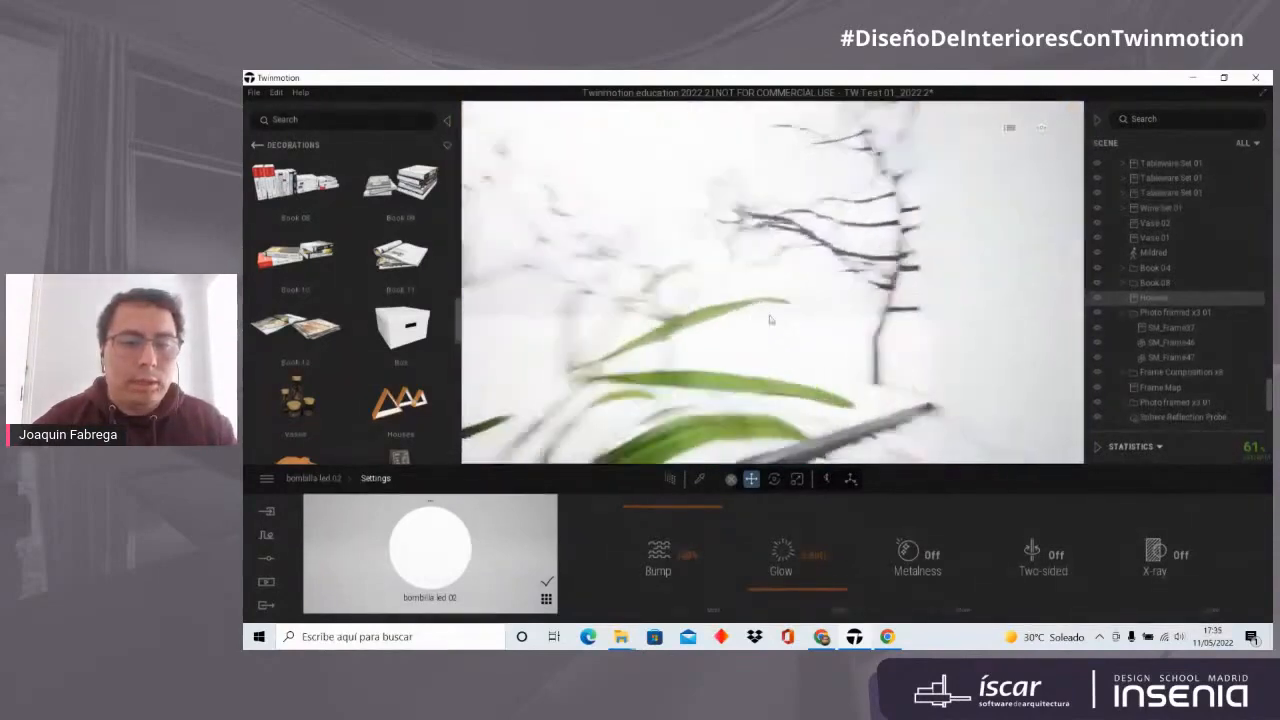
pyautogui.moveTo(771, 317); pyautogui.dragTo(900, 322, button='right')
pyautogui.keyDown('shift'); pyautogui.moveTo(686, 341); pyautogui.dragTo(766, 263, button='middle'); pyautogui.keyUp('shift')
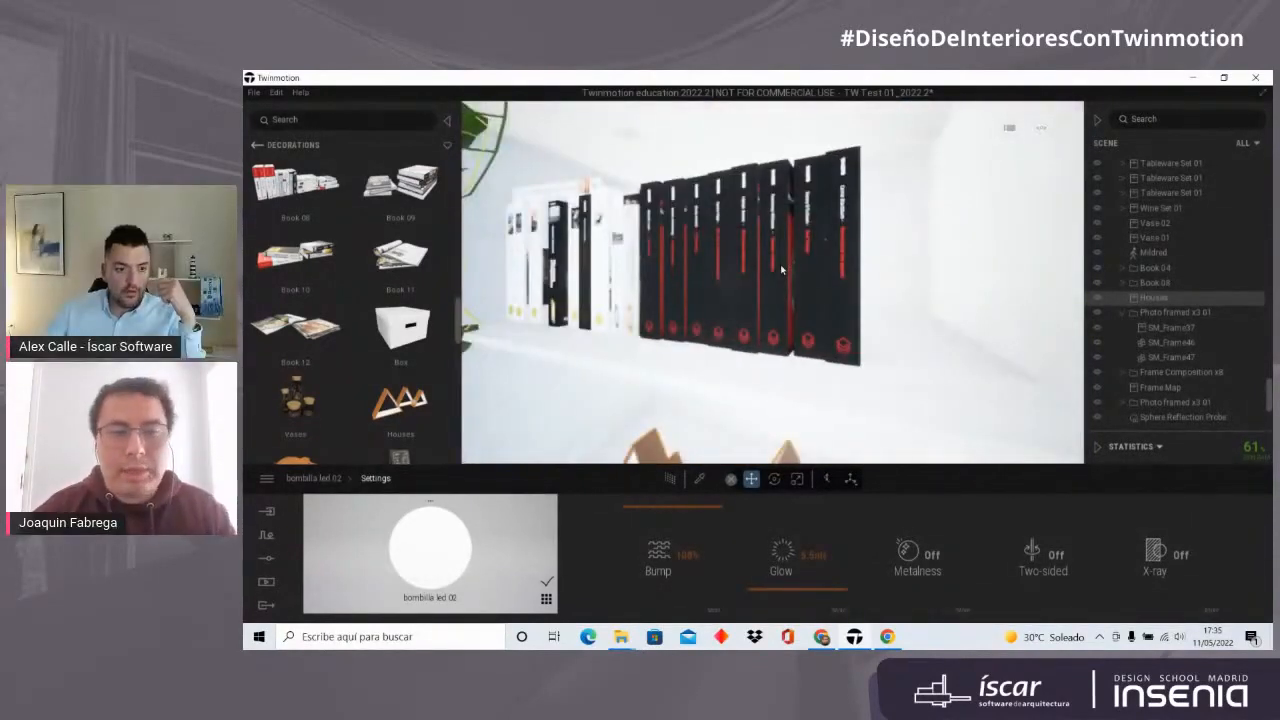
pyautogui.scroll(-5, 706, 251)
pyautogui.moveTo(691, 340); pyautogui.dragTo(707, 322, button='middle')
pyautogui.scroll(6, 689, 241)
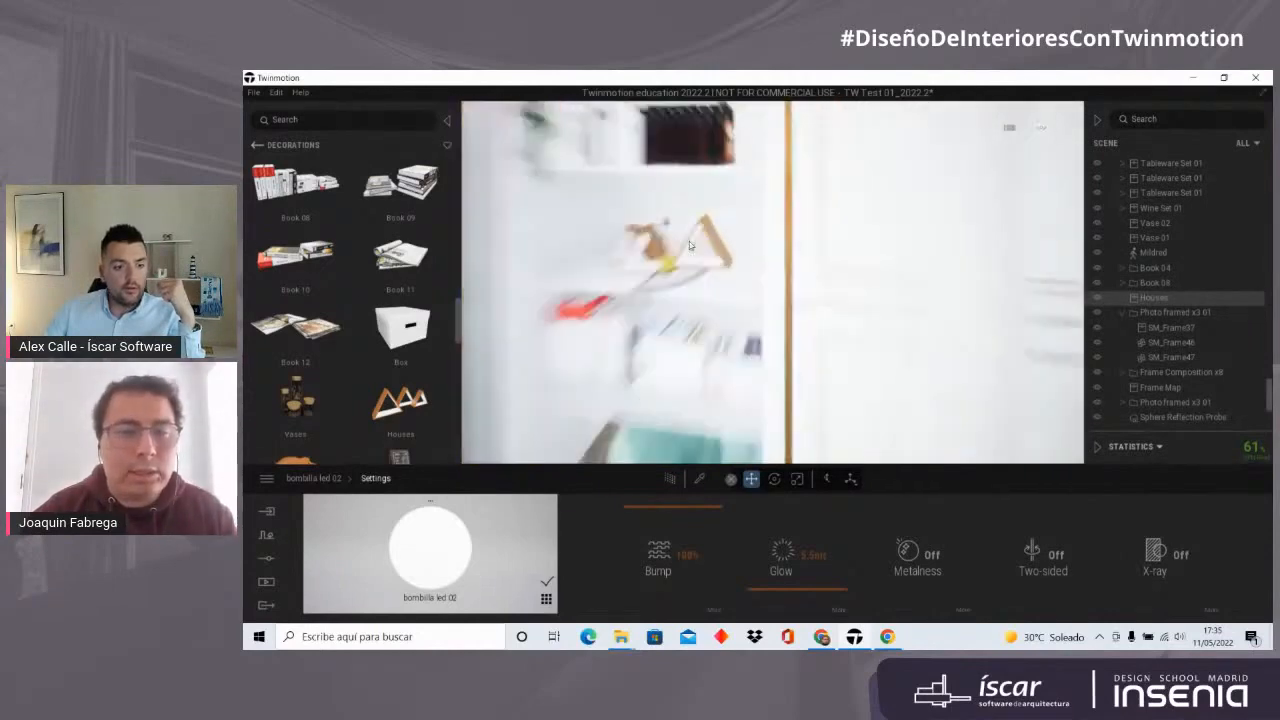
pyautogui.scroll(-1, 353, 238)
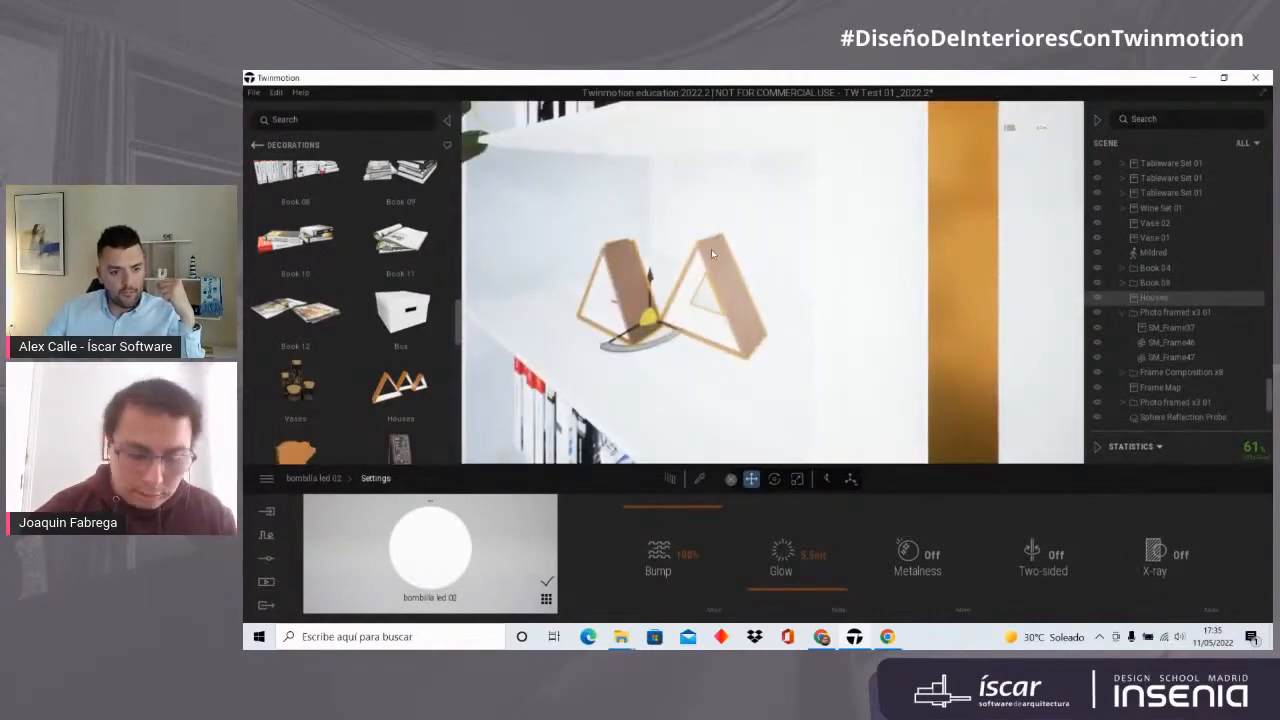
pyautogui.scroll(-8, 726, 268)
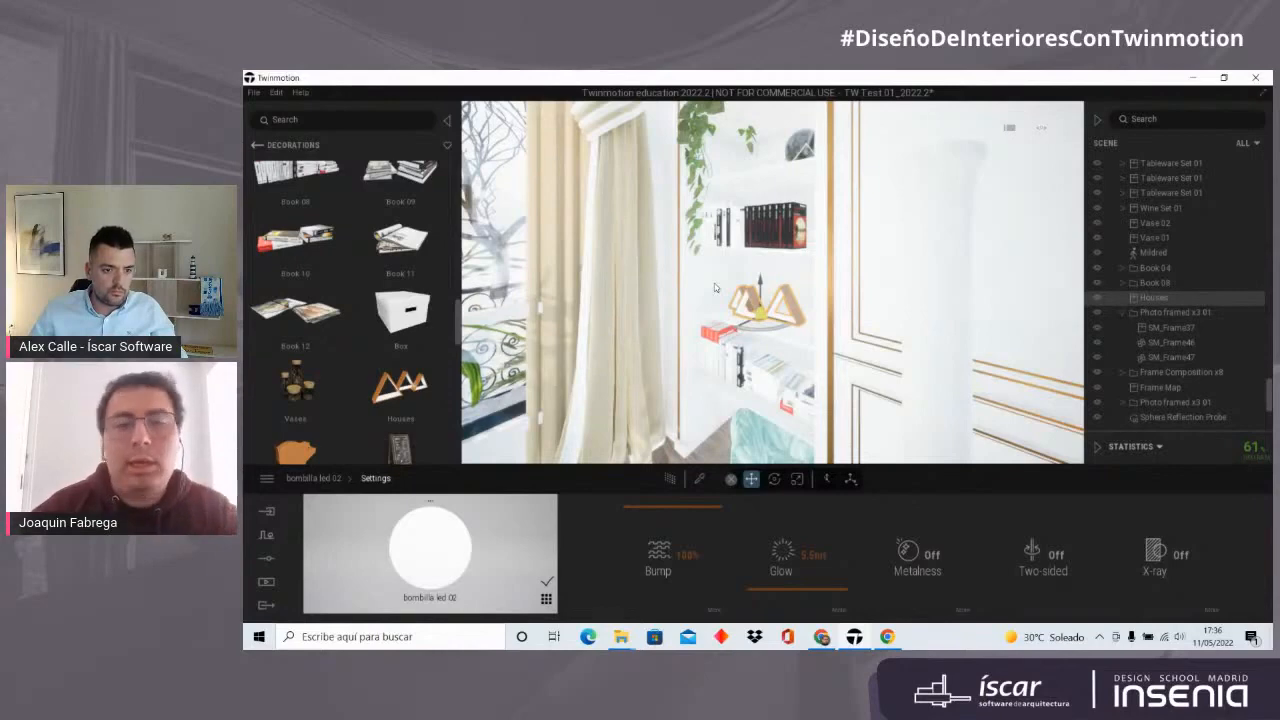
# Step: Compare the bookshelf's decorations up close with their appearance from across the living room
pyautogui.scroll(4, 740, 281)
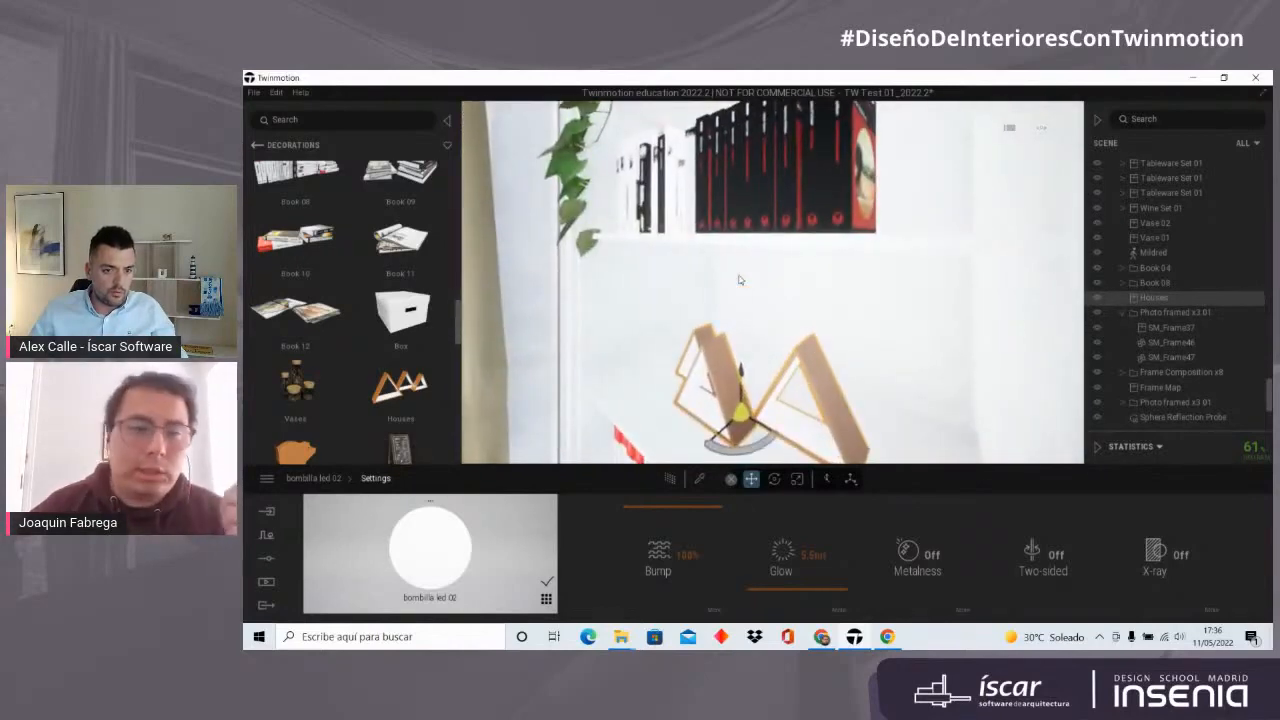
pyautogui.scroll(-8, 740, 281)
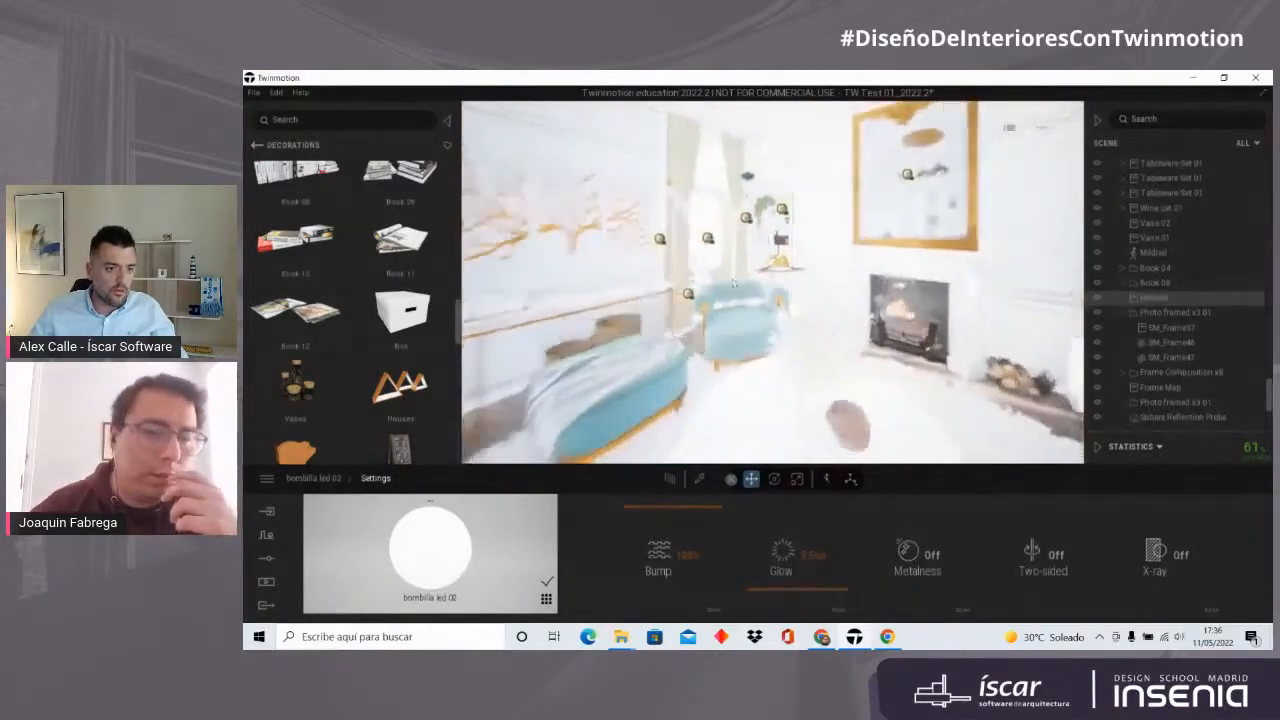
pyautogui.scroll(-3, 733, 284)
pyautogui.moveTo(733, 284); pyautogui.dragTo(790, 297, button='right')
pyautogui.scroll(3, 702, 308)
pyautogui.scroll(10, 790, 297)
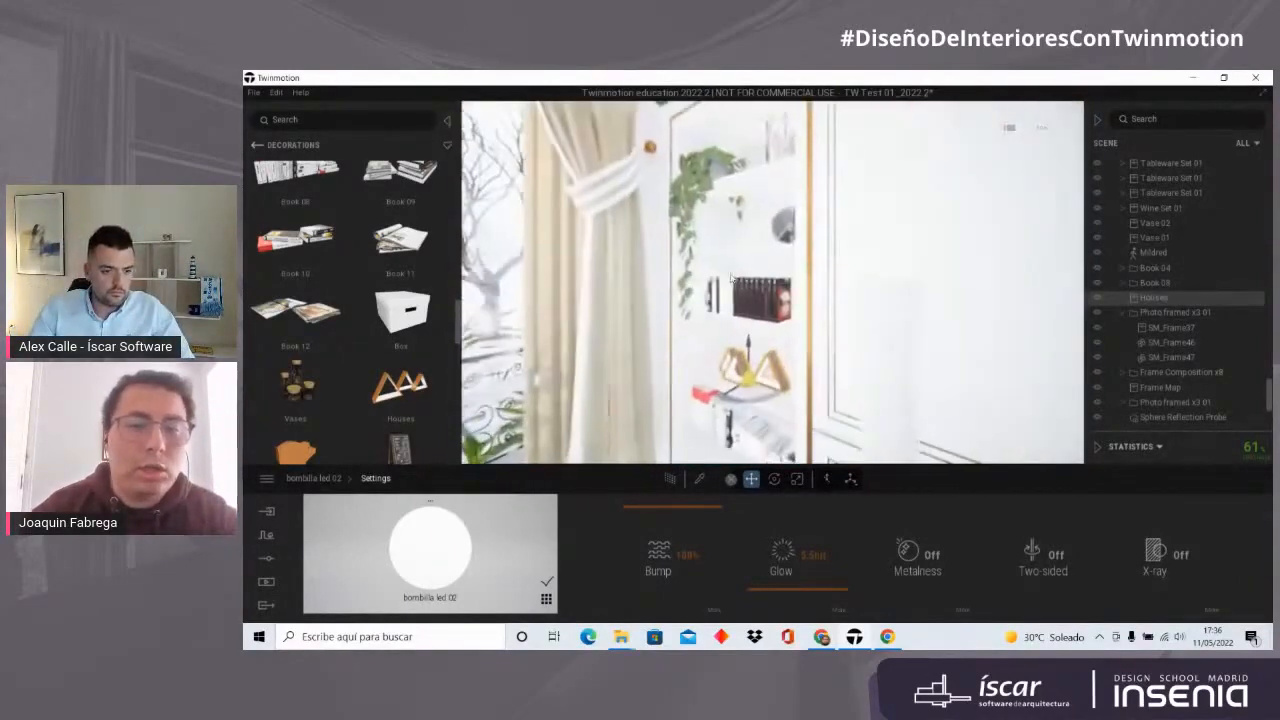
pyautogui.scroll(-10, 730, 318)
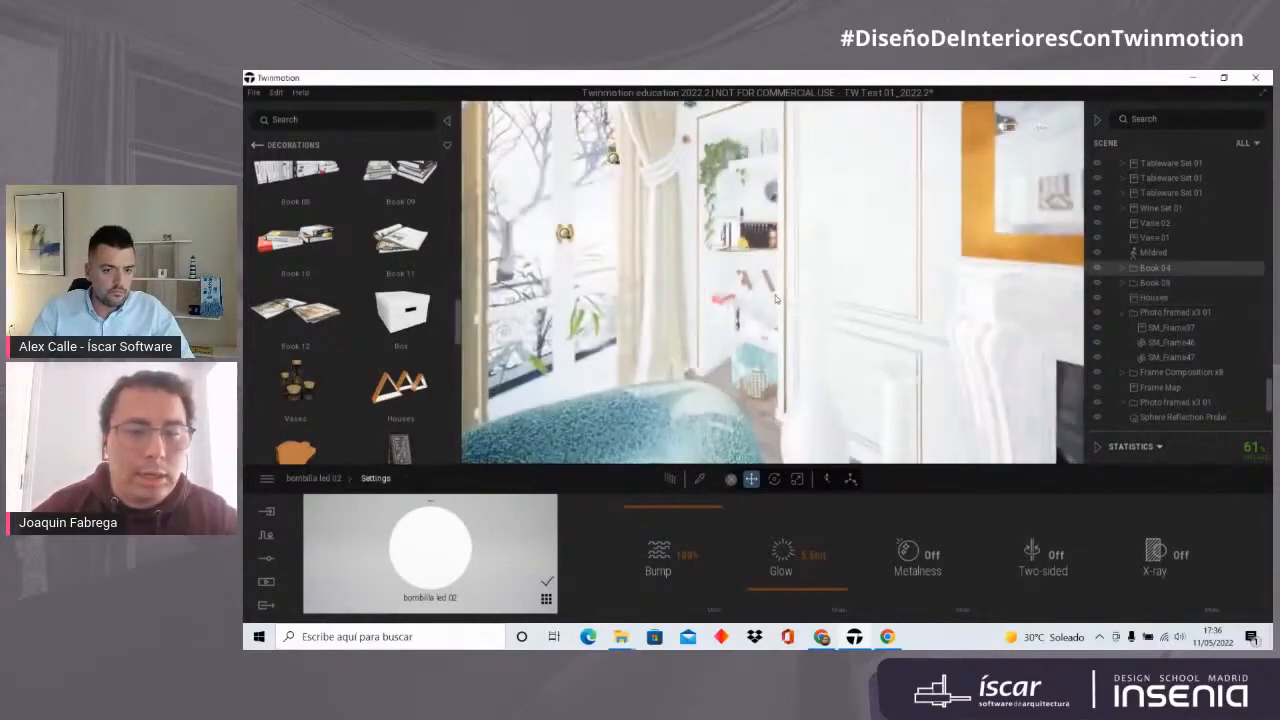
pyautogui.moveTo(790, 292); pyautogui.dragTo(806, 213, button='right')
pyautogui.scroll(5, 806, 213)
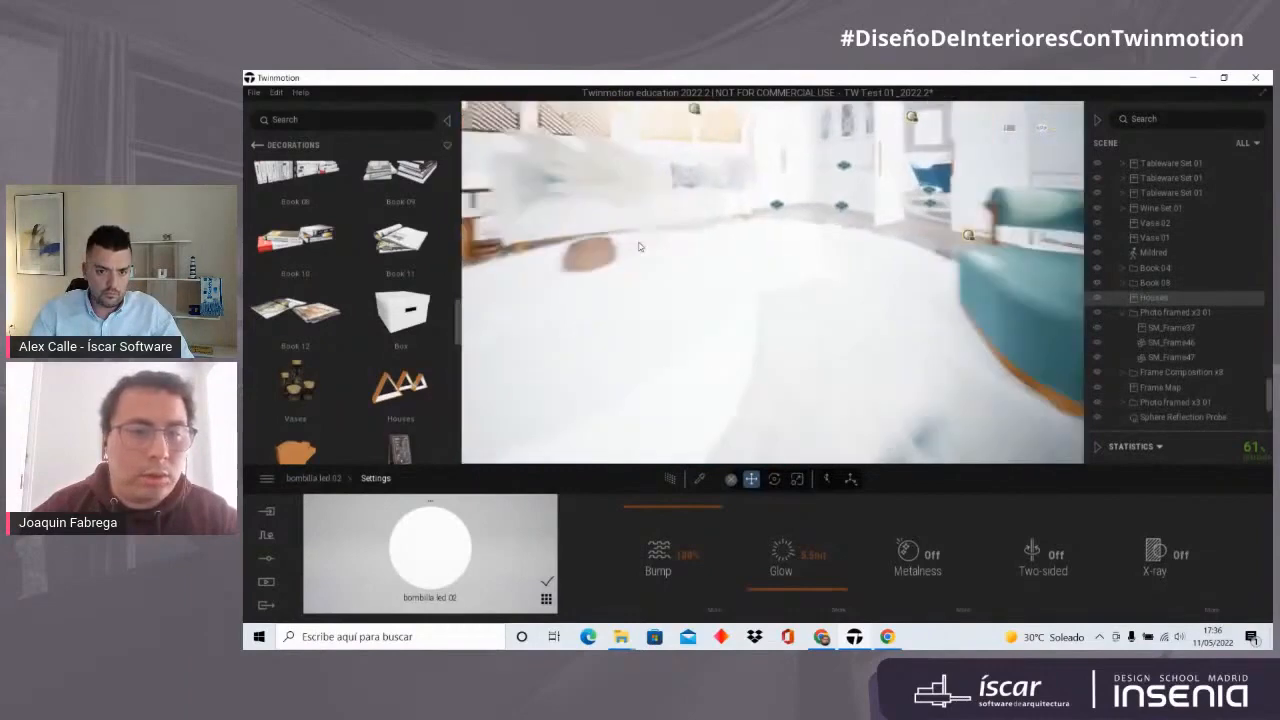
# Step: Look around the living room, covering the fireplace, armchairs, curtains, ceiling lamps and framed pictures
pyautogui.click(534, 251)
pyautogui.moveTo(540, 264); pyautogui.dragTo(710, 275, button='right')
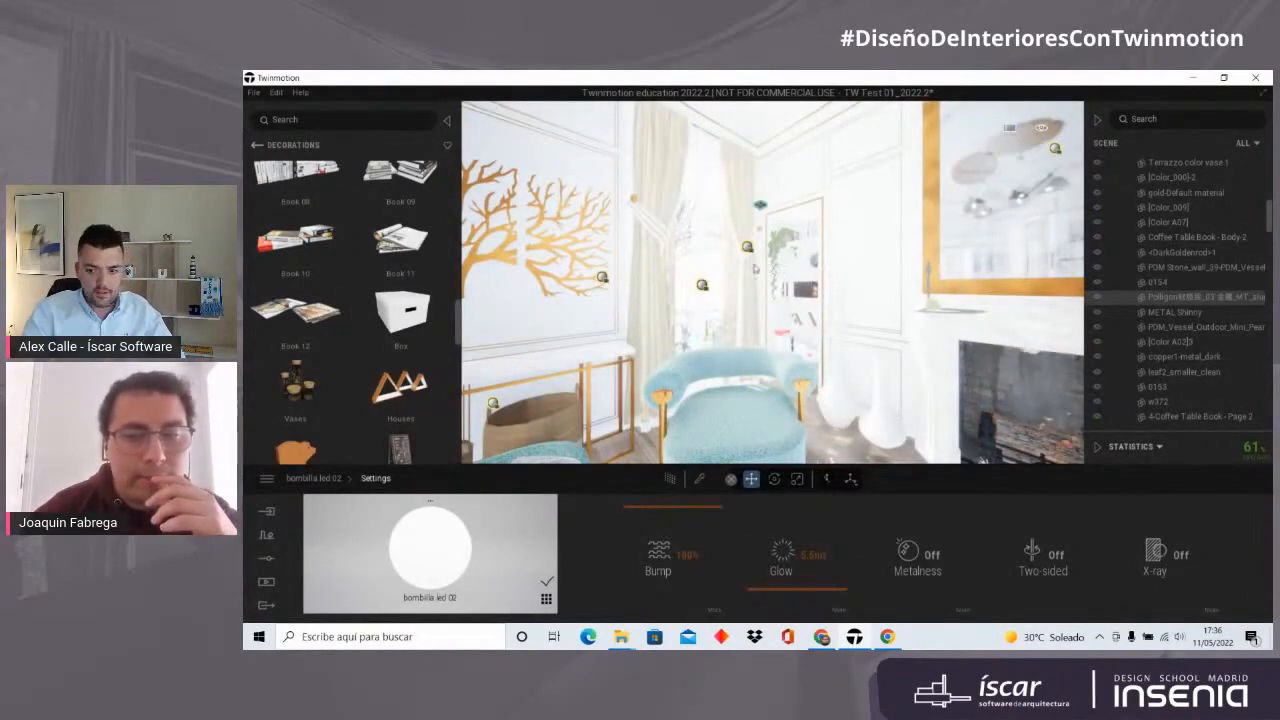
pyautogui.moveTo(782, 270)
pyautogui.mouseDown(button='right')
pyautogui.moveTo(766, 237)
pyautogui.moveTo(814, 223)
pyautogui.mouseUp(button='right')
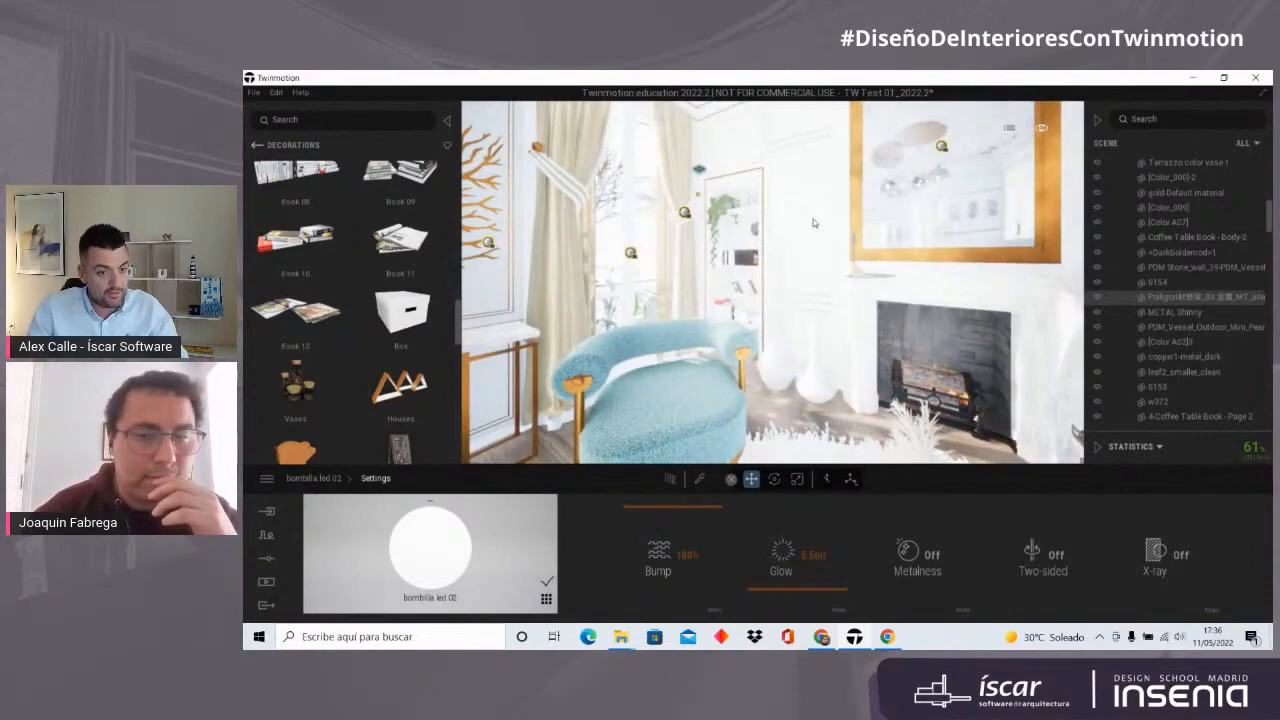
pyautogui.scroll(-4, 814, 223)
pyautogui.scroll(-5, 814, 223)
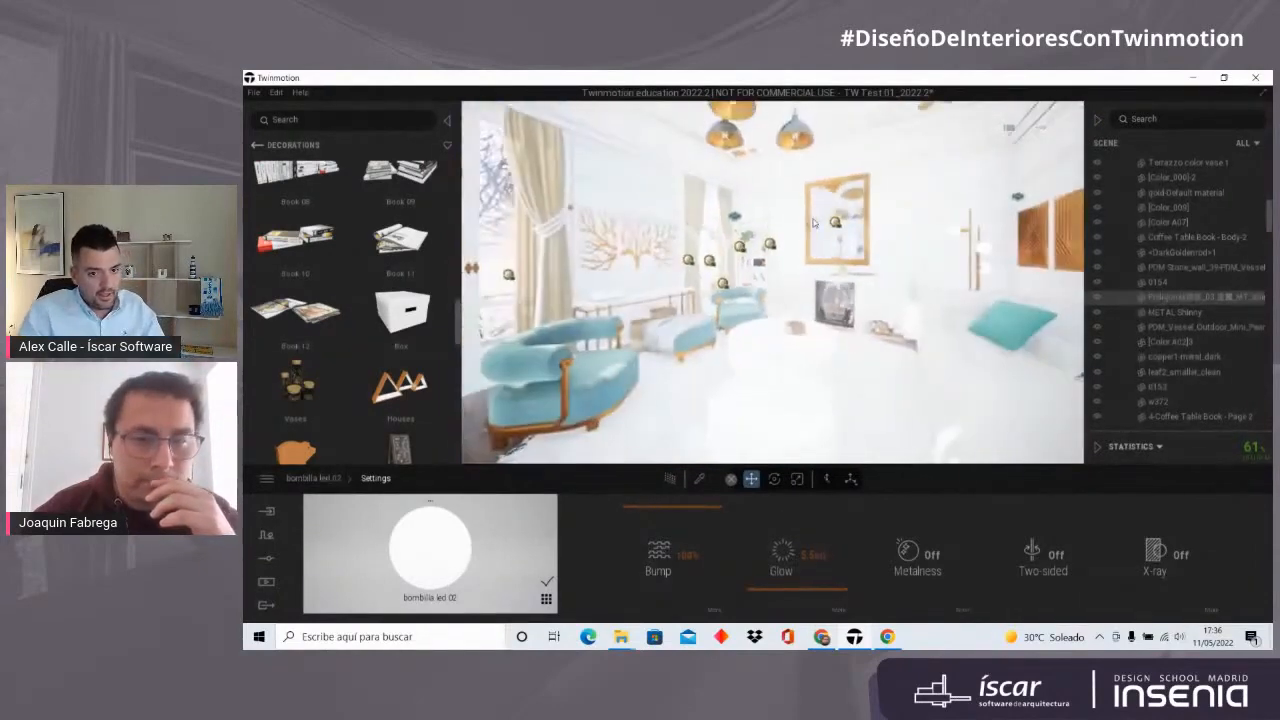
pyautogui.scroll(-2, 814, 223)
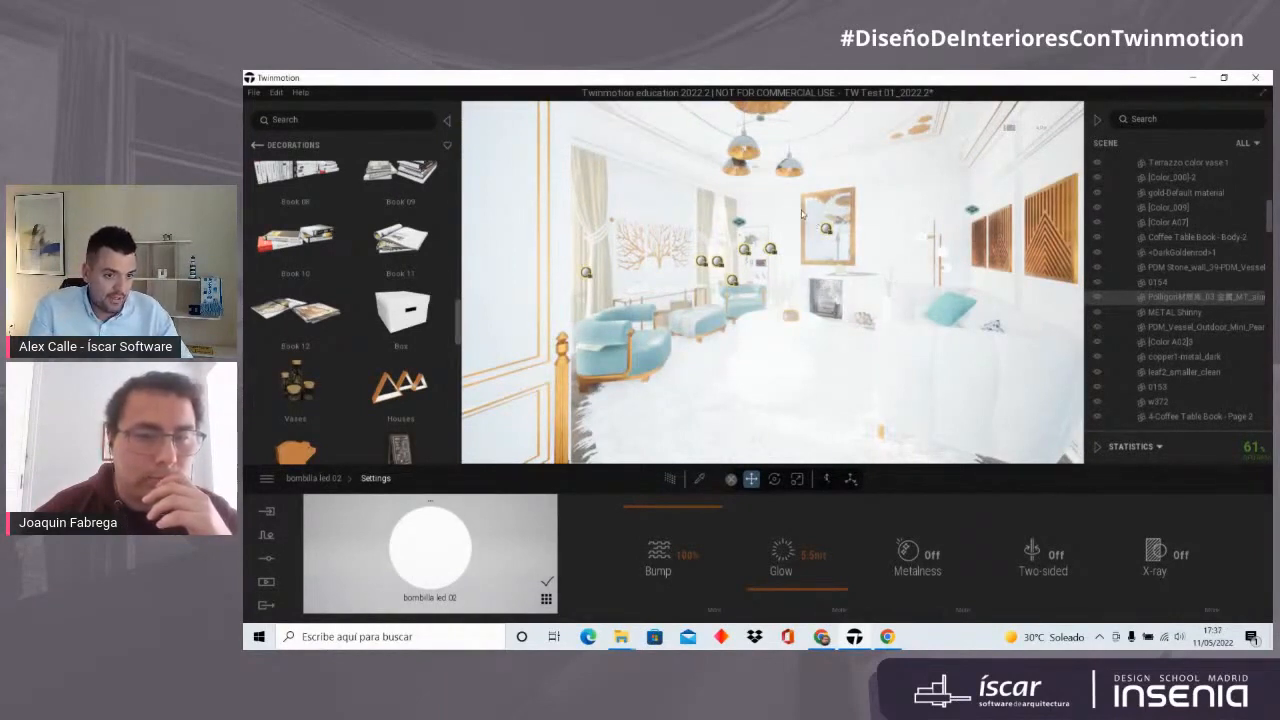
pyautogui.scroll(2, 801, 213)
pyautogui.moveTo(801, 213); pyautogui.dragTo(560, 330, button='right')
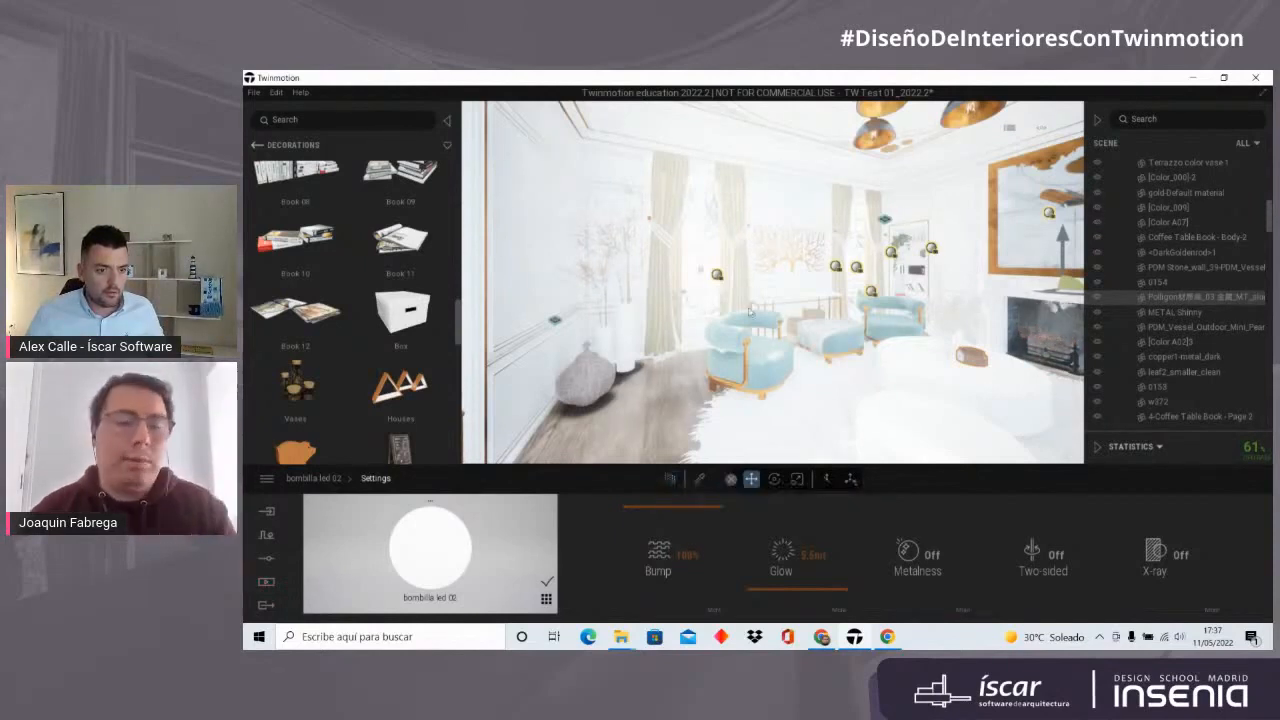
pyautogui.moveTo(697, 250); pyautogui.dragTo(722, 295, button='right')
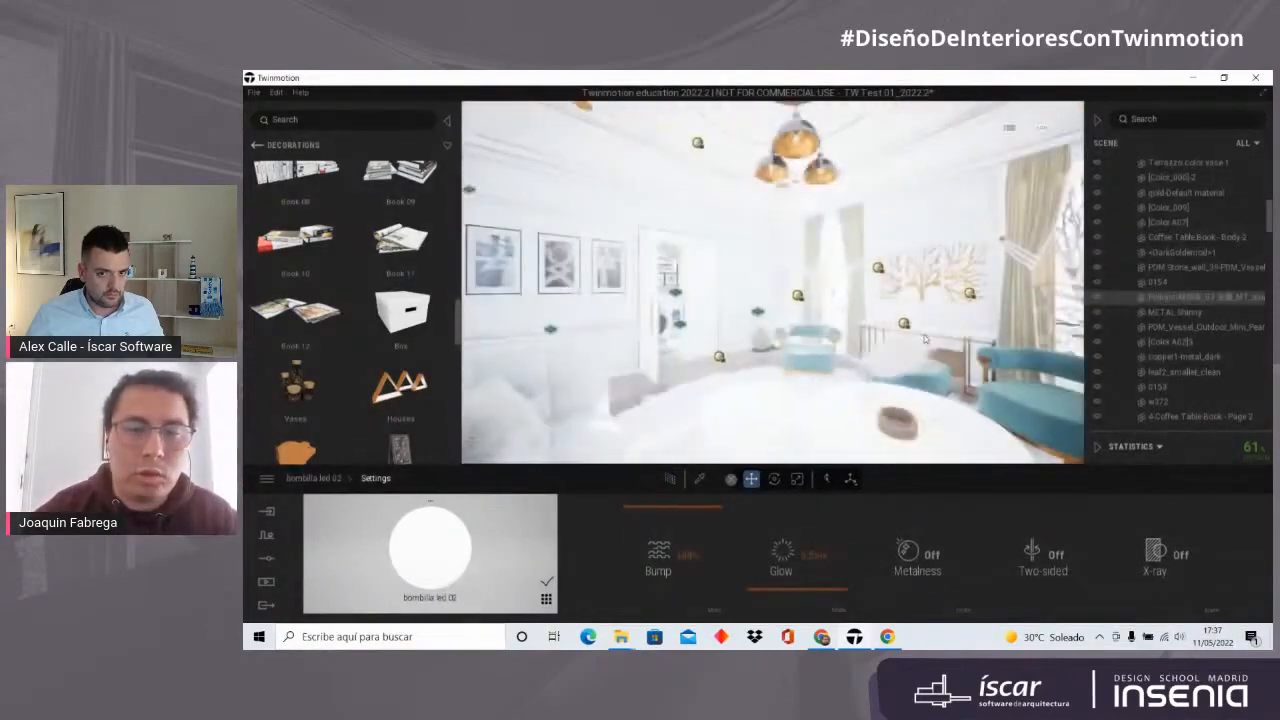
# Step: Create a second video in the project's media, starting from the living room view, and leave its timeline editing
pyautogui.click(265, 582)
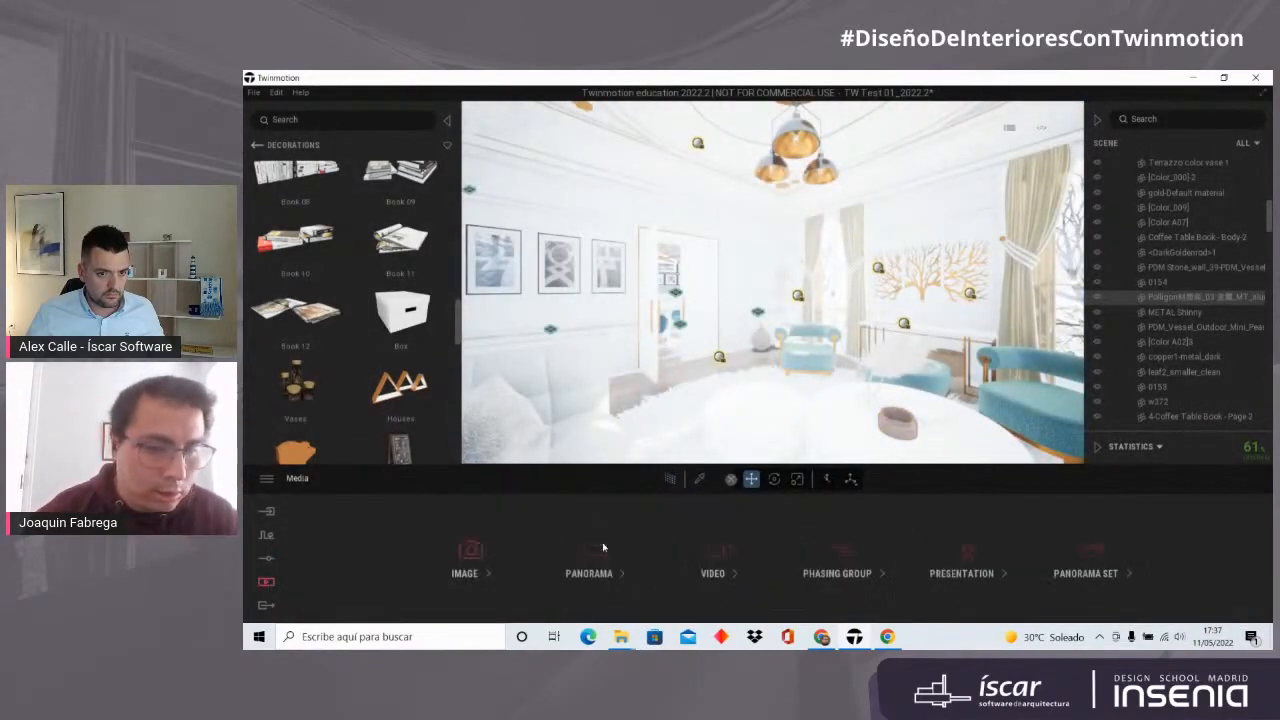
pyautogui.click(714, 562)
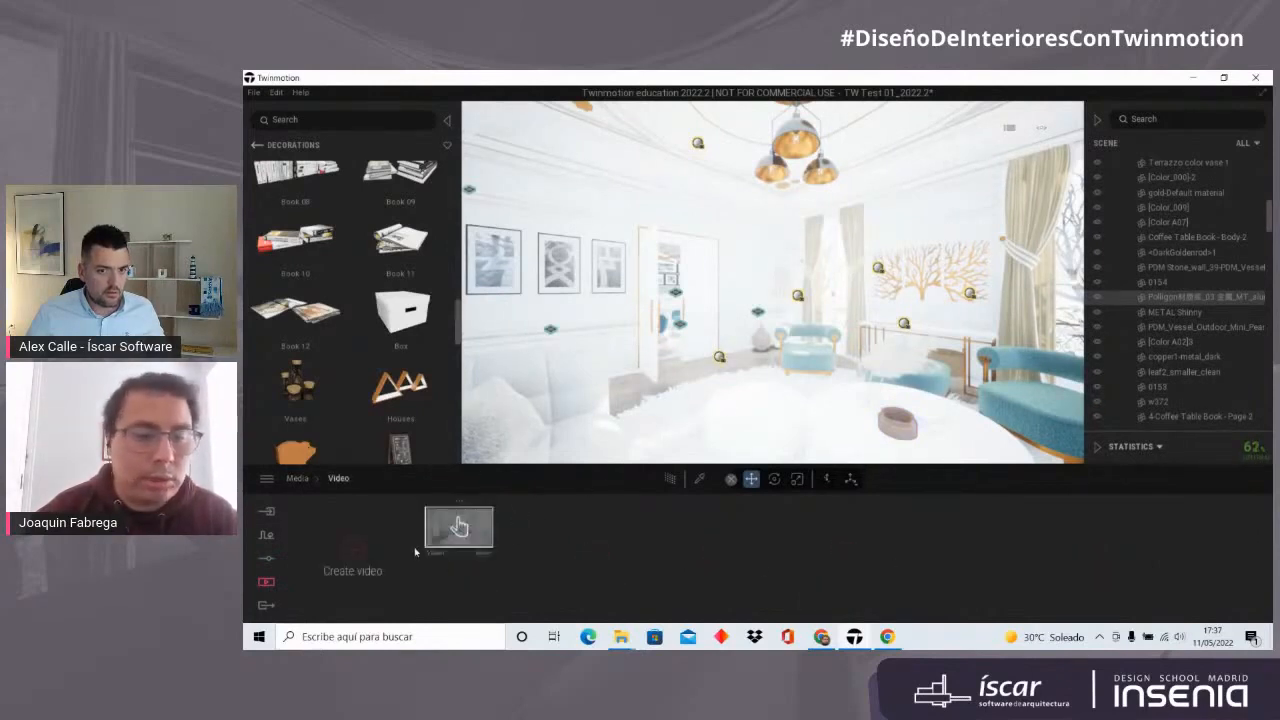
pyautogui.click(354, 554)
pyautogui.moveTo(727, 365); pyautogui.dragTo(670, 393, button='right')
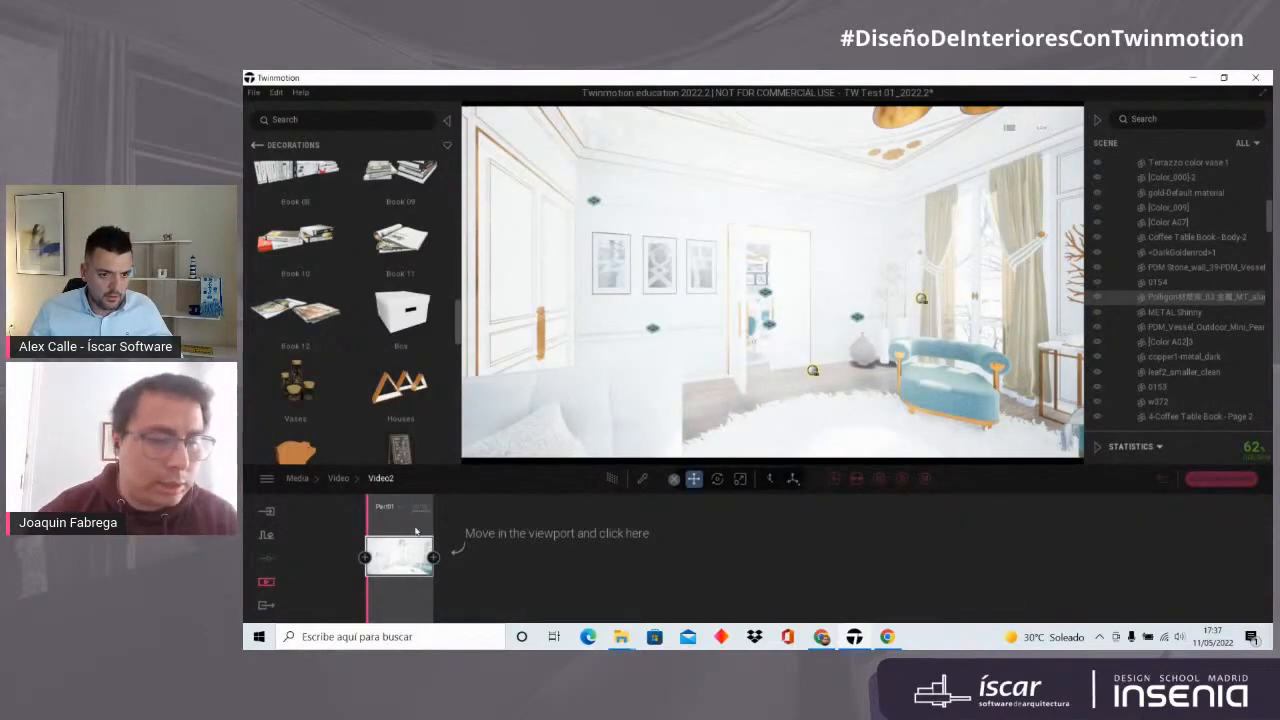
pyautogui.click(1200, 480)
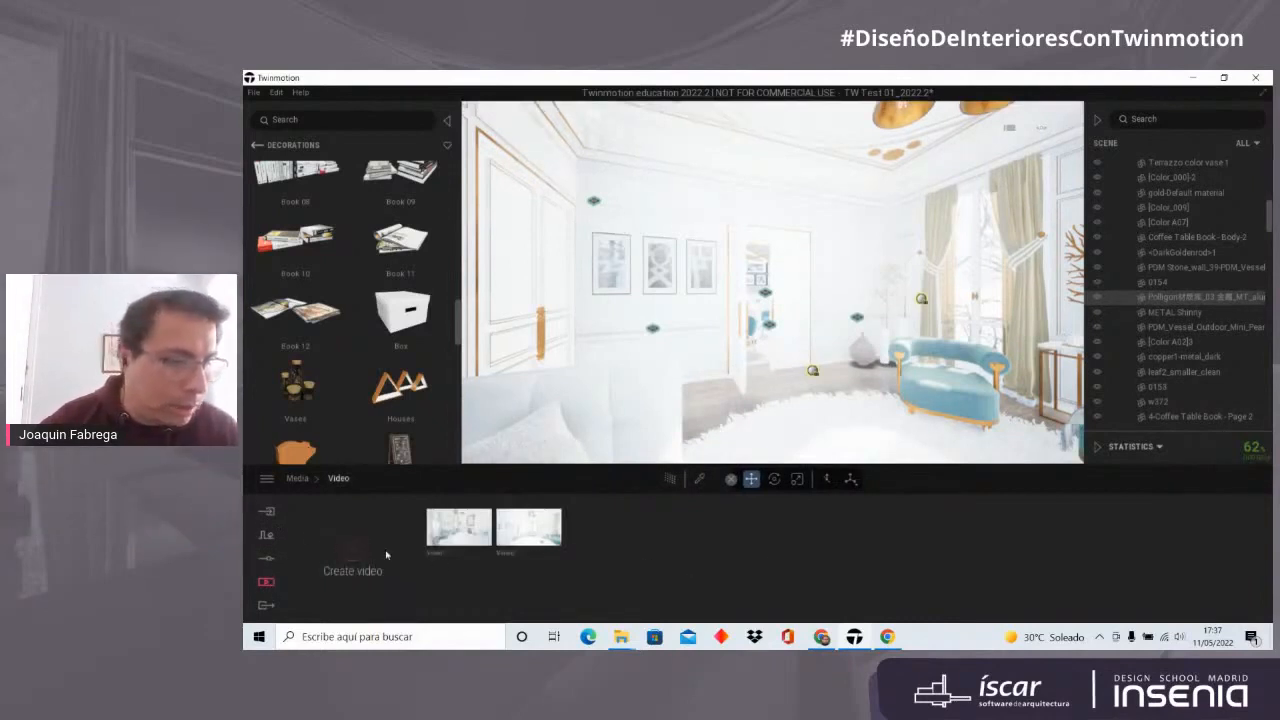
# Step: Create a new image of the living room facing the window and tree artwork, and preview it with the Path Tracer
pyautogui.click(262, 581)
pyautogui.click(478, 556)
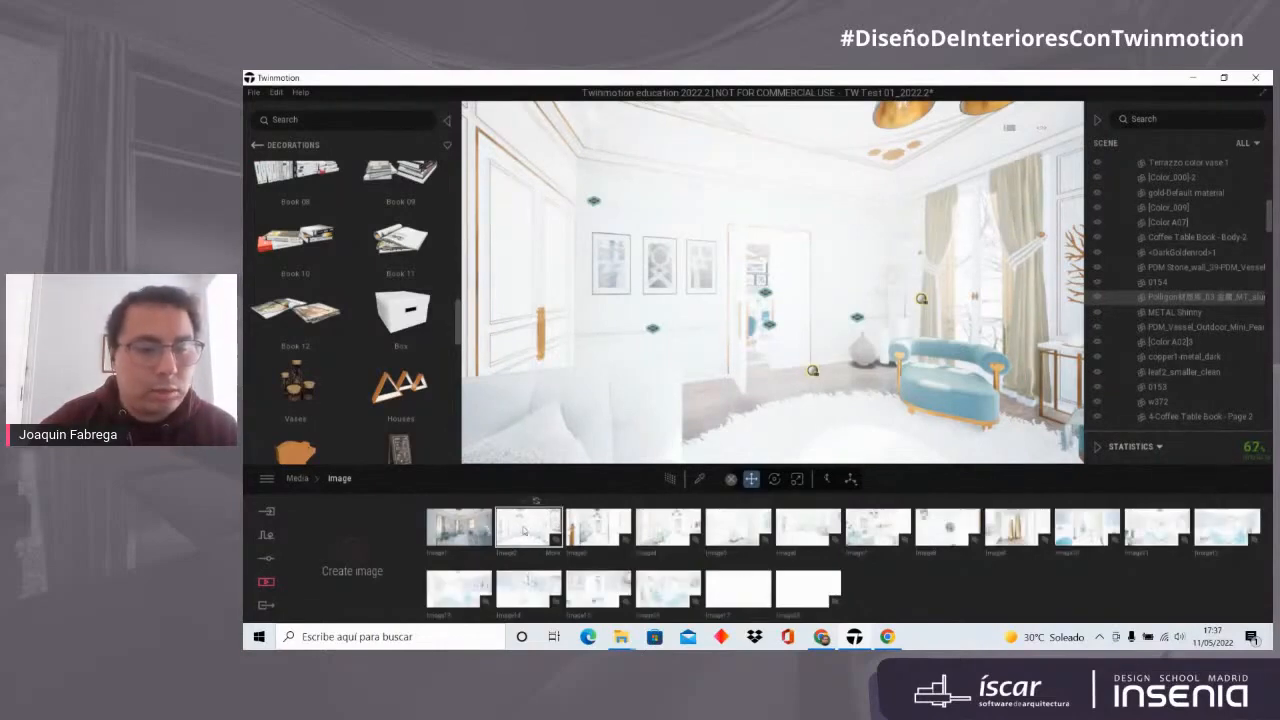
pyautogui.moveTo(778, 320); pyautogui.dragTo(780, 320, button='right')
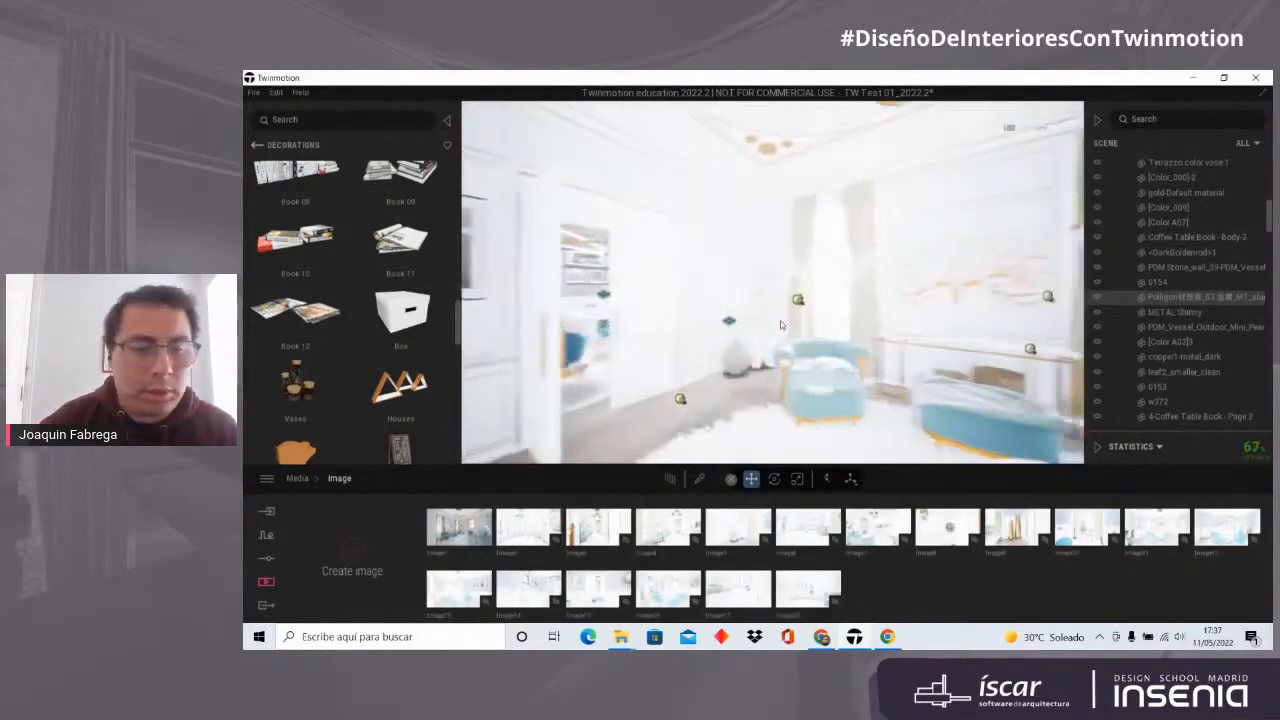
pyautogui.click(350, 552)
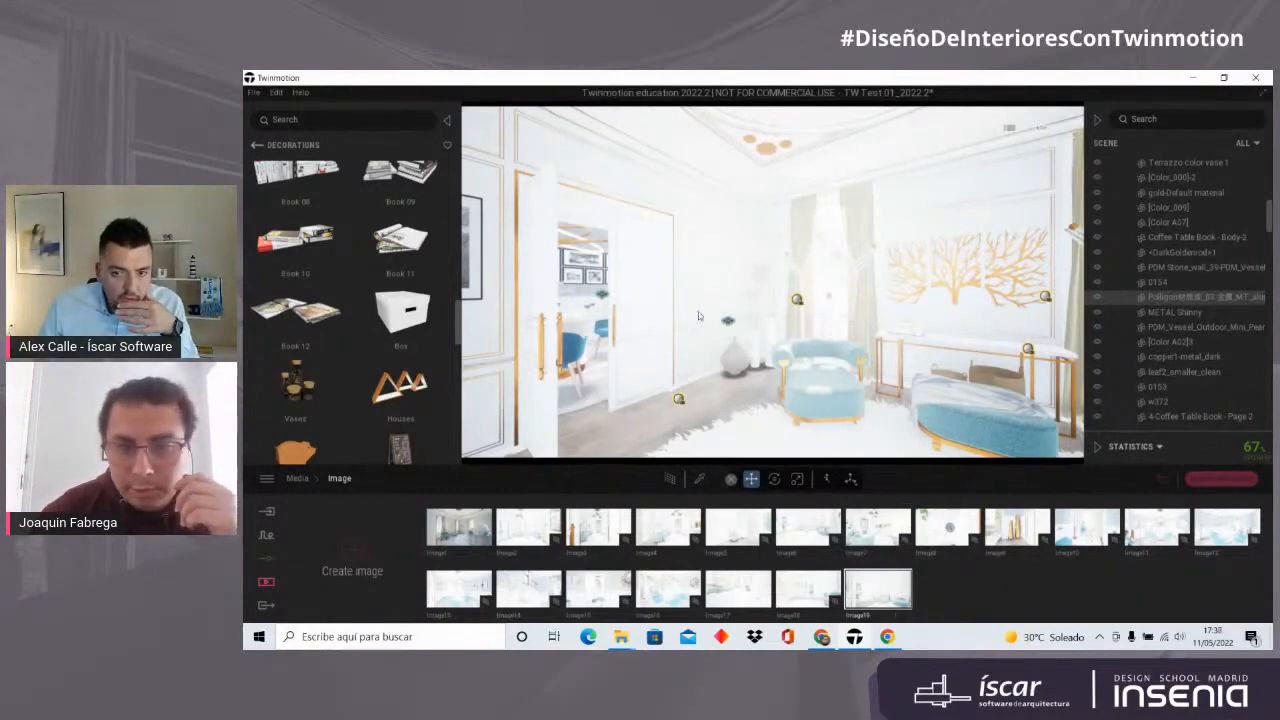
pyautogui.click(670, 479)
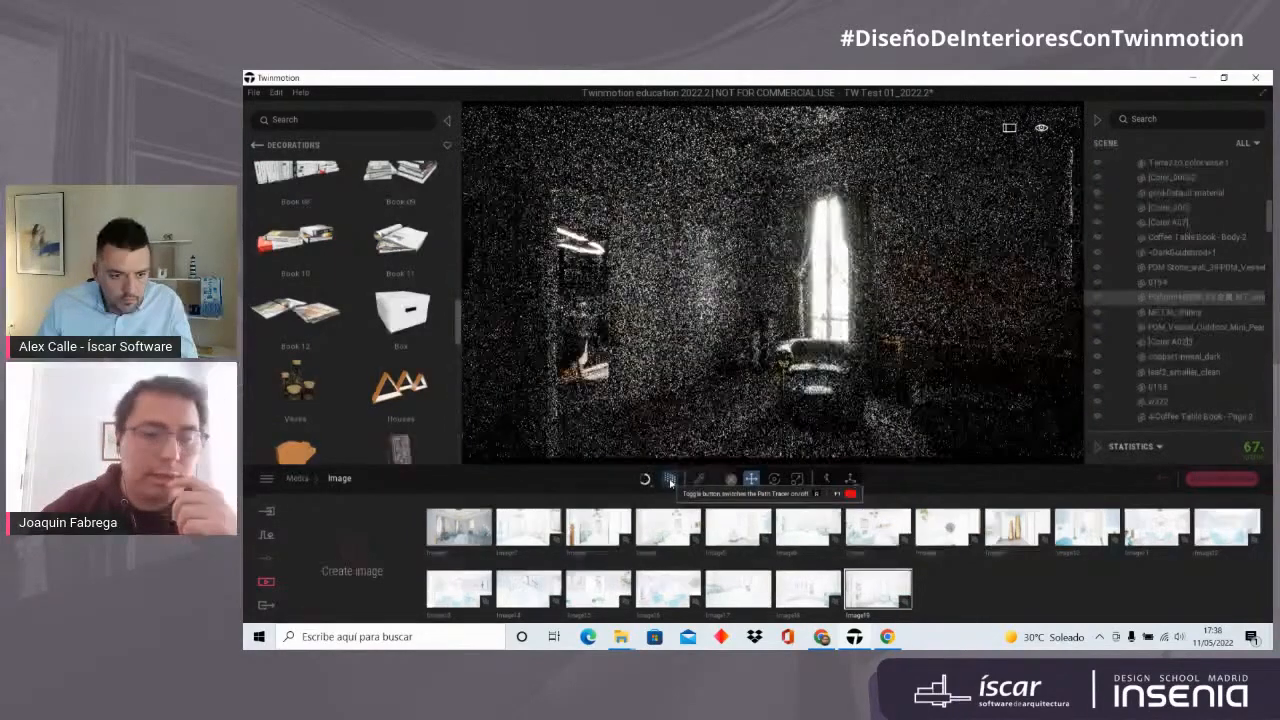
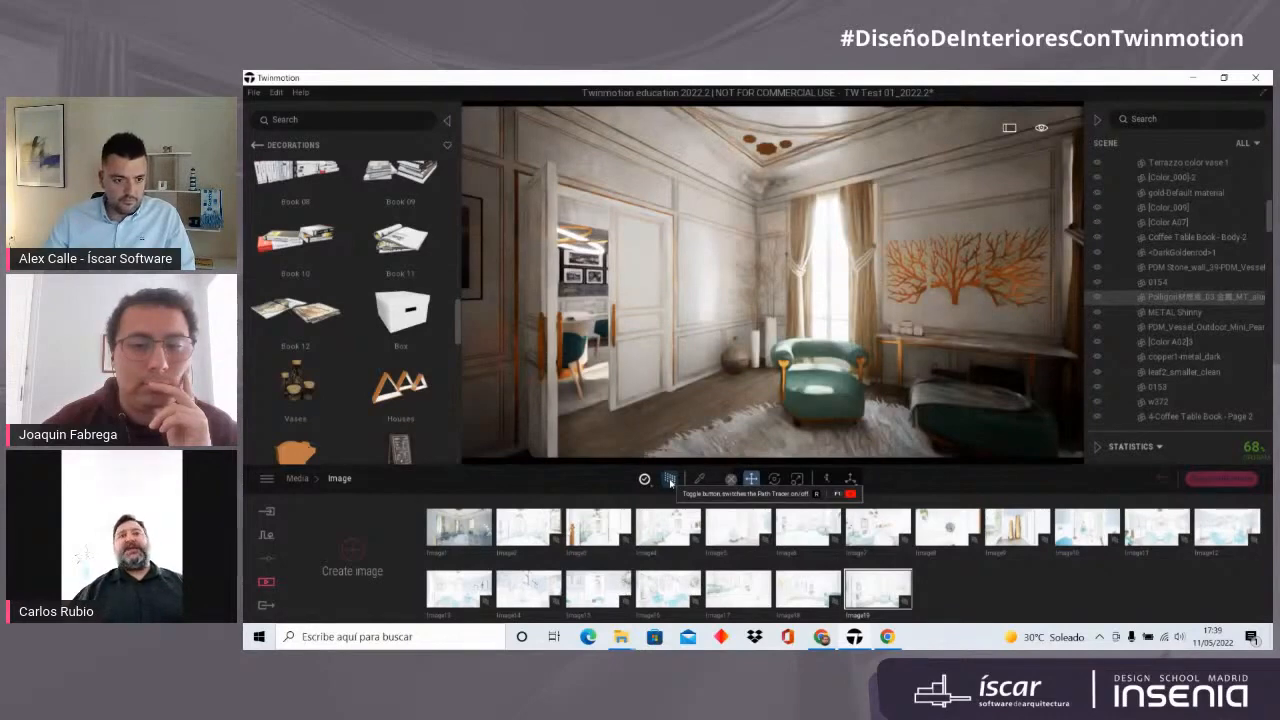
pyautogui.click(670, 482)
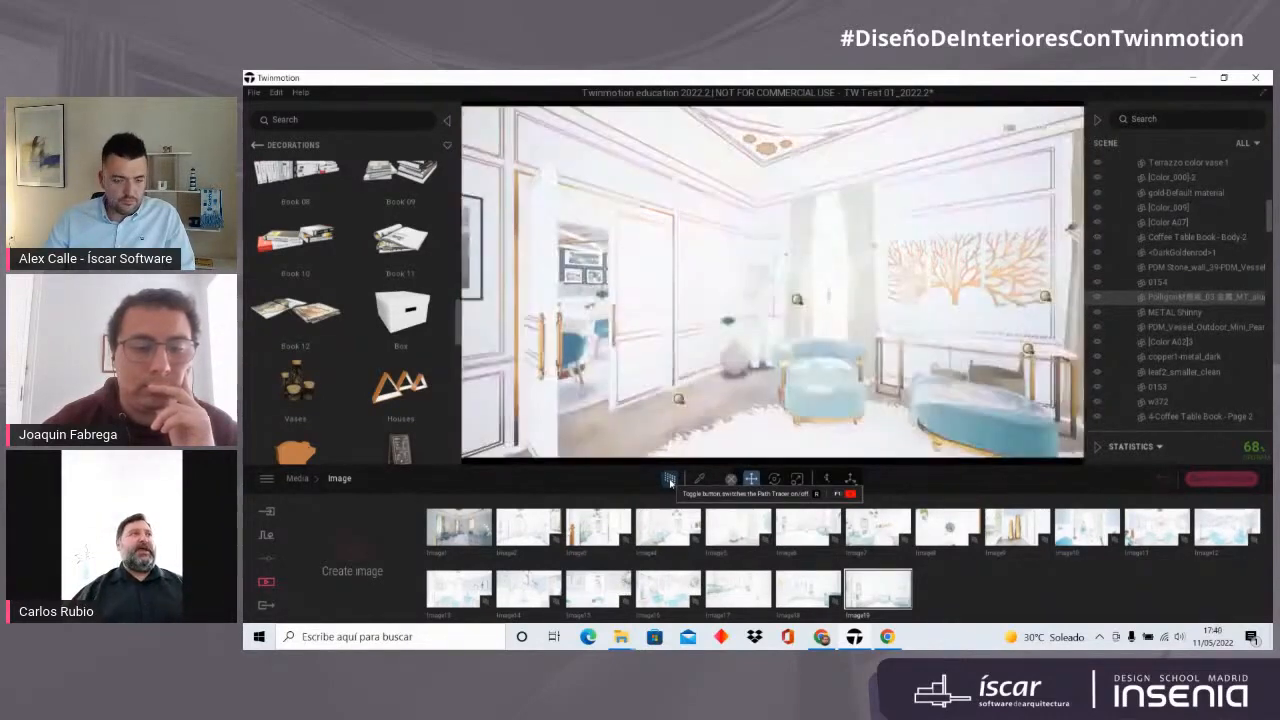
# Step: Place a Wire chair from the library's chairs on the empty wood floor between the sofa and the framed pictures
pyautogui.moveTo(885, 294); pyautogui.dragTo(844, 310, button='right')
pyautogui.scroll(-4, 844, 310)
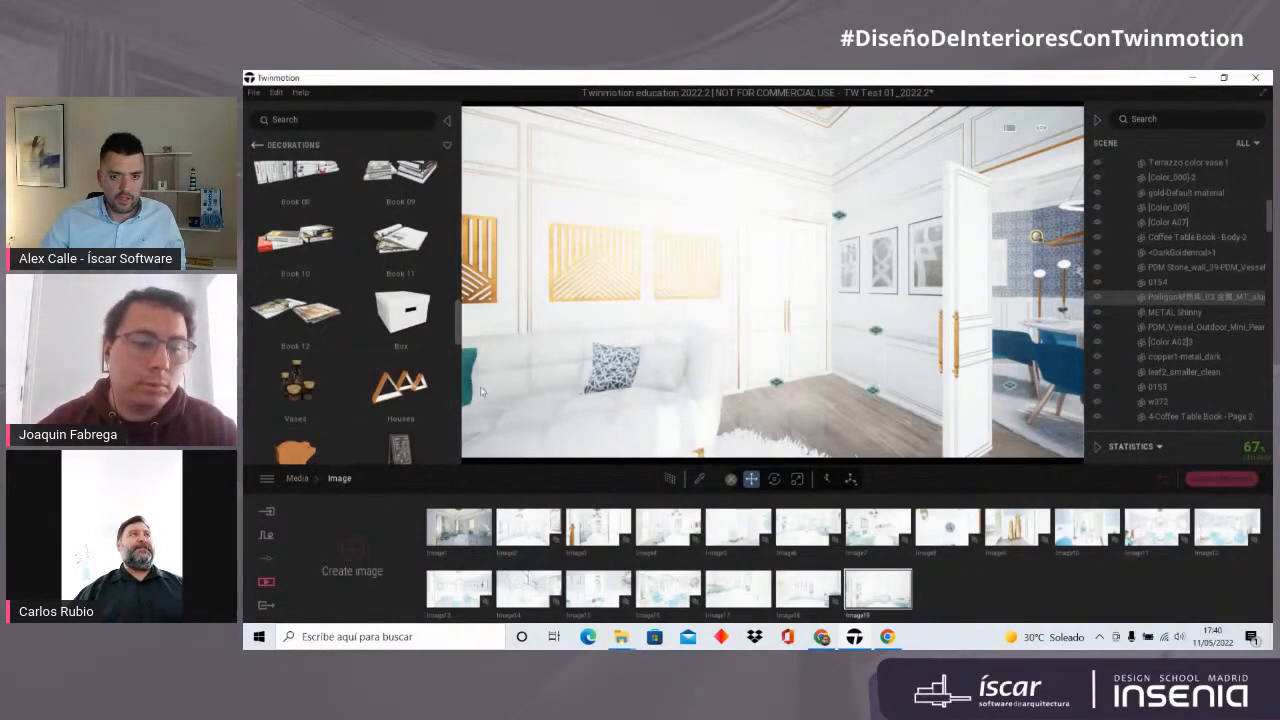
pyautogui.scroll(-4, 775, 324)
pyautogui.moveTo(775, 324)
pyautogui.mouseDown(button='right')
pyautogui.moveTo(832, 322)
pyautogui.moveTo(768, 300)
pyautogui.mouseUp(button='right')
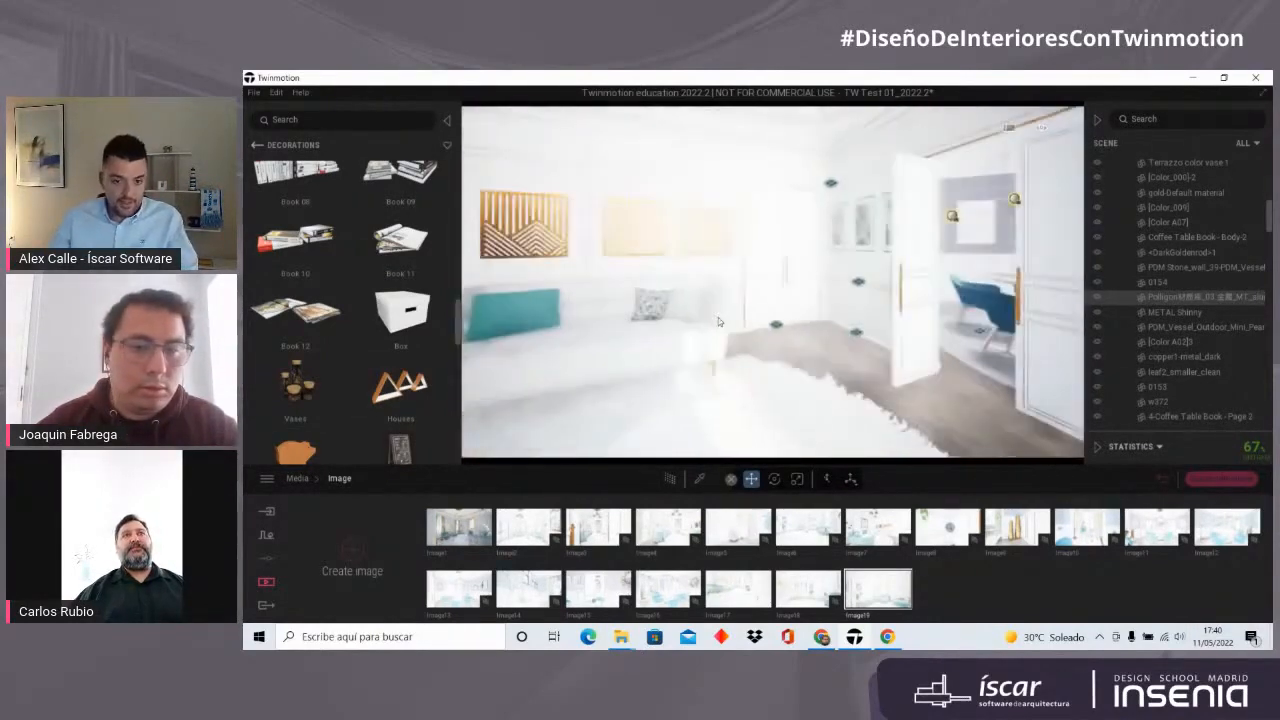
pyautogui.scroll(2, 768, 300)
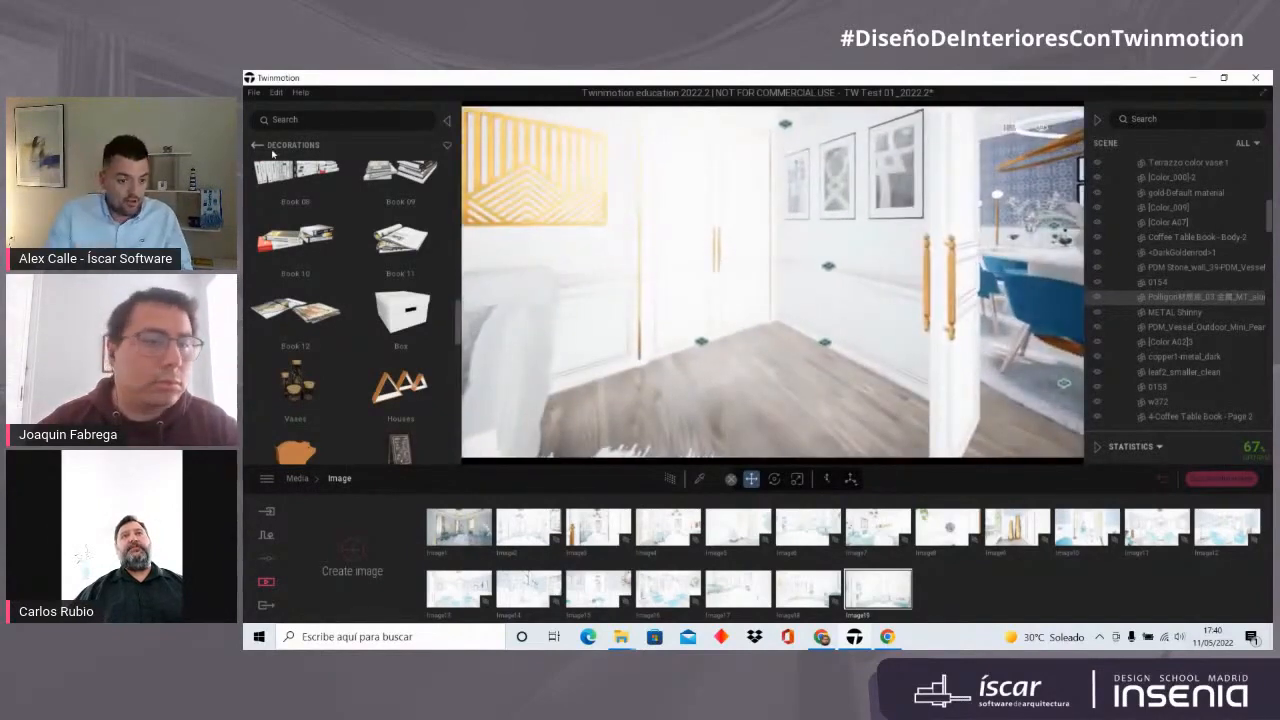
pyautogui.click(257, 145)
pyautogui.click(297, 203)
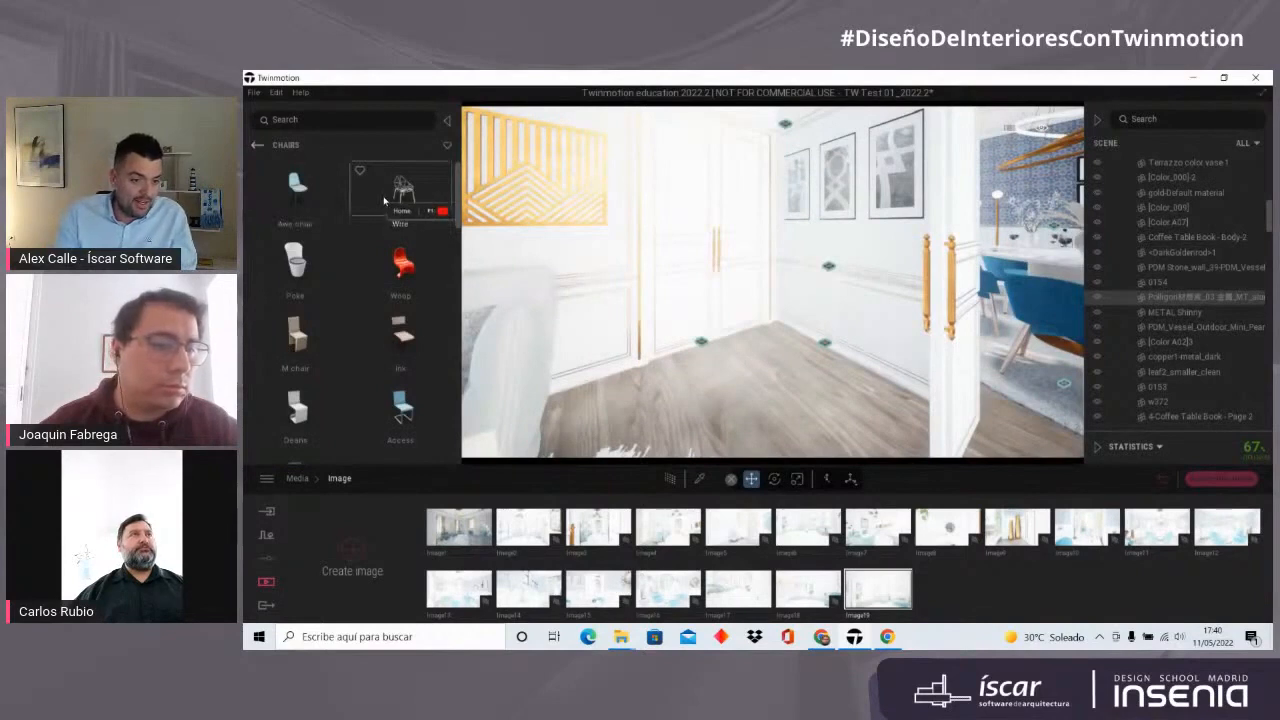
pyautogui.scroll(-1, 389, 325)
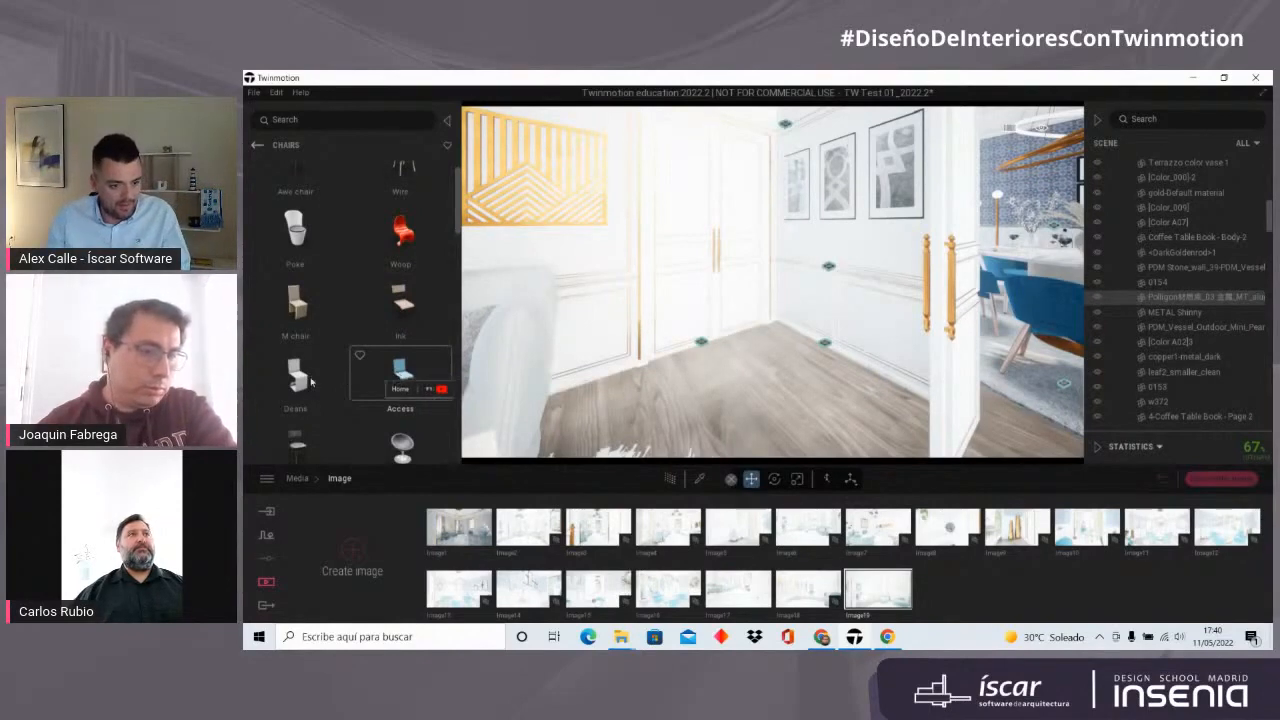
pyautogui.scroll(1, 398, 351)
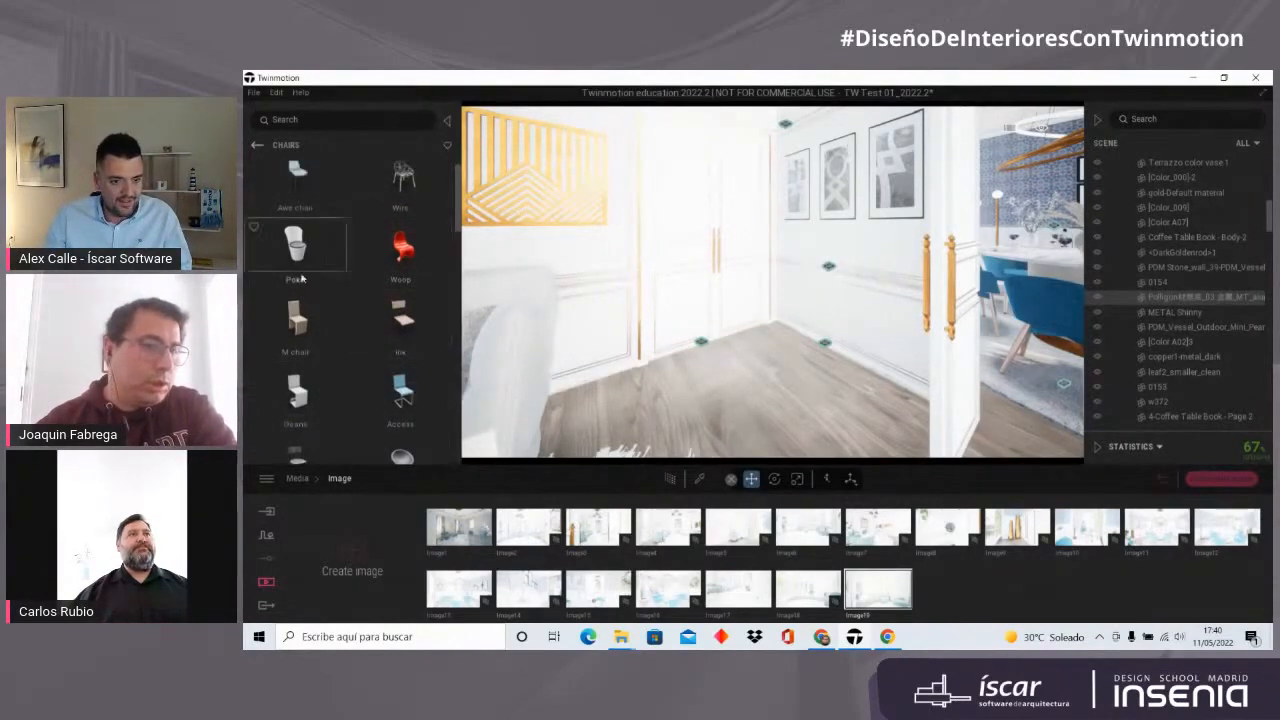
pyautogui.scroll(1, 300, 275)
pyautogui.moveTo(404, 194); pyautogui.dragTo(848, 404)
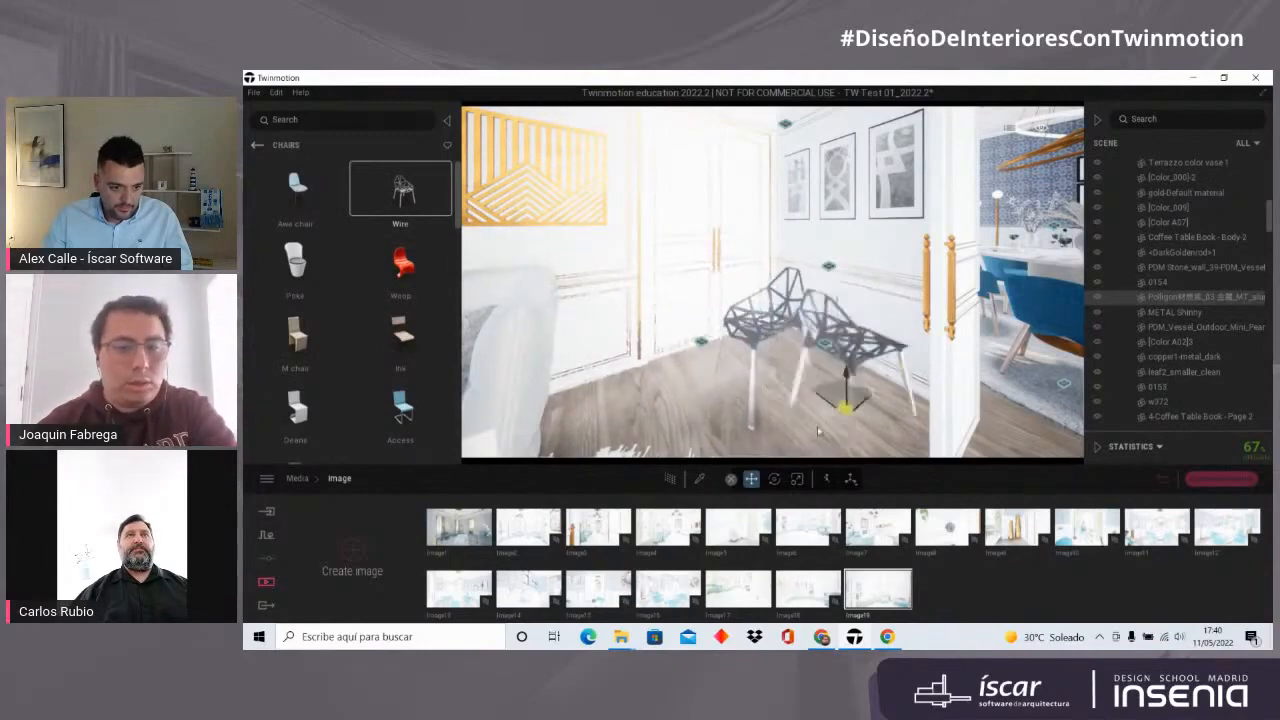
# Step: Leave the browser help page, return to Twinmotion and stop placing further Wire chairs
pyautogui.scroll(3, 840, 406)
pyautogui.press('F1')
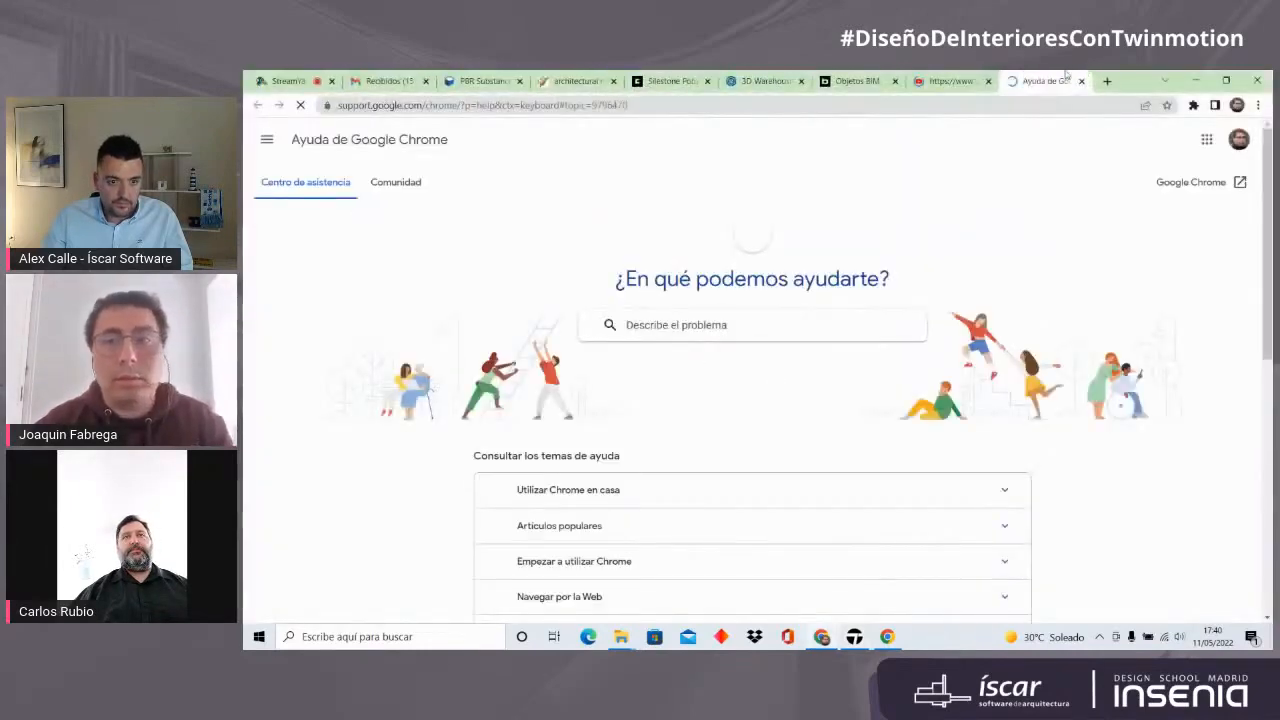
pyautogui.click(1195, 80)
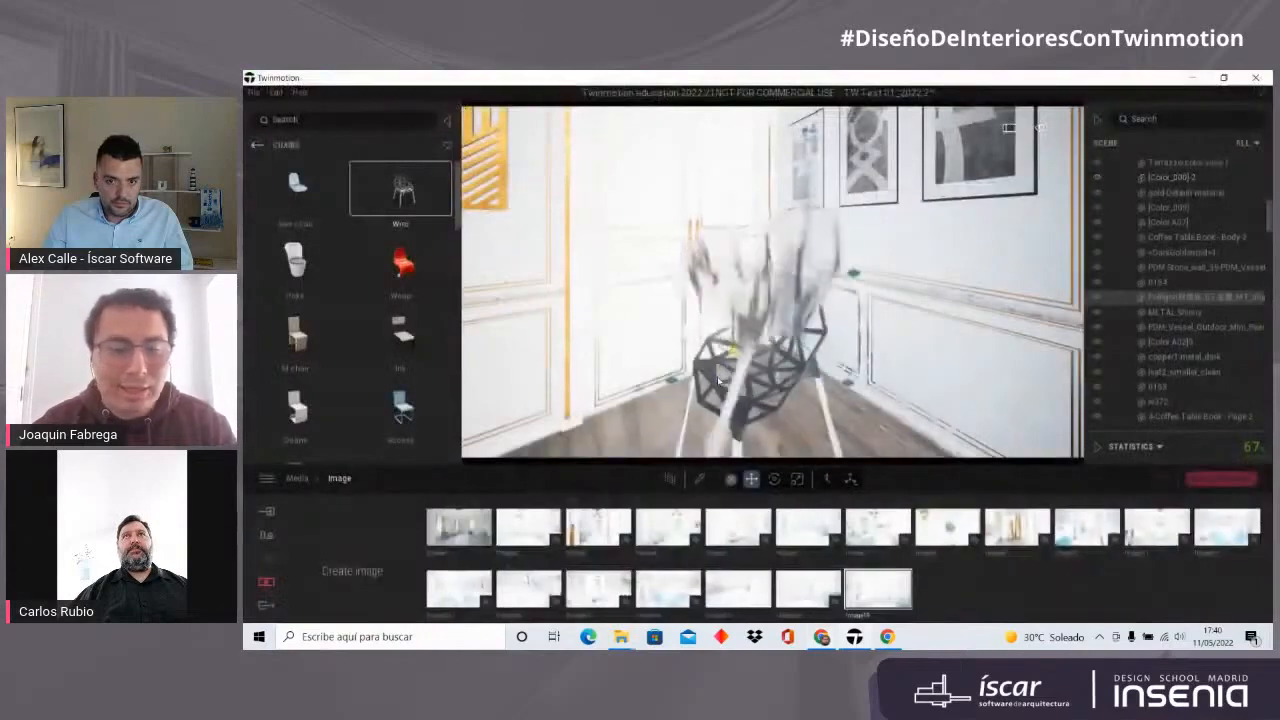
pyautogui.press('Escape')
# Step: Select the placed Wire chair, rotate it and move it across the floor to the end of the sofa
pyautogui.doubleClick(757, 410)
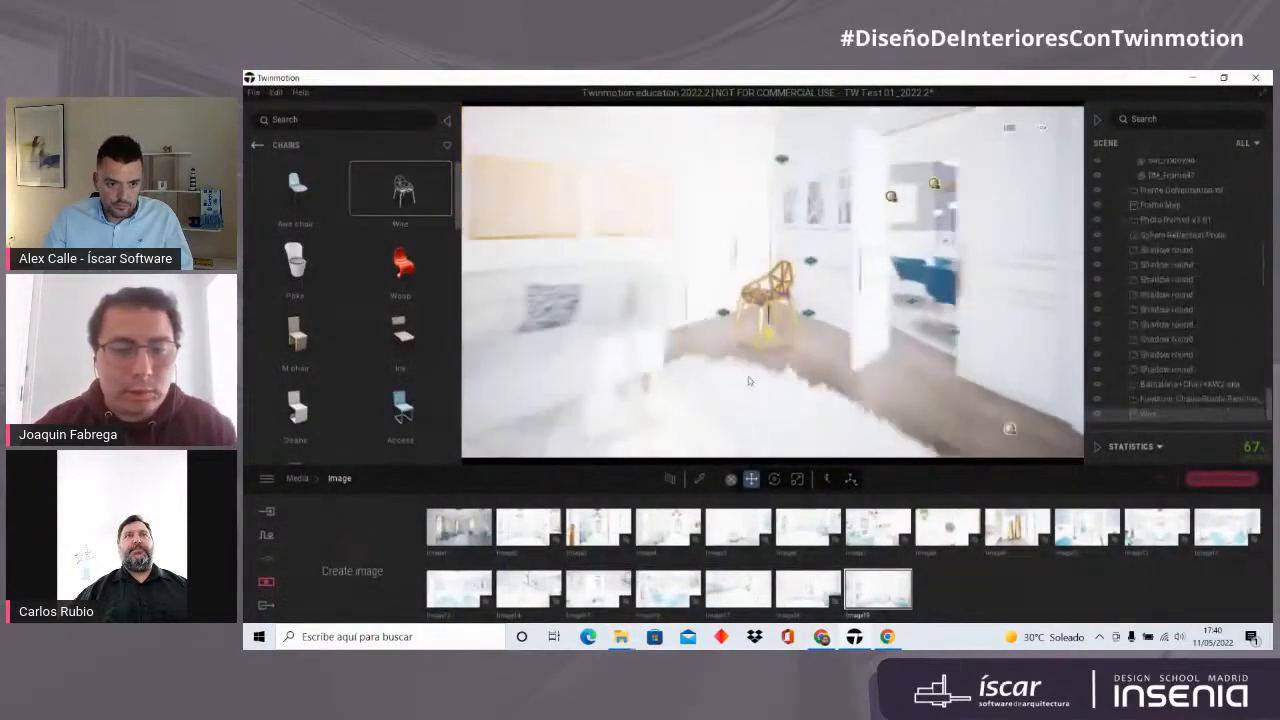
pyautogui.moveTo(747, 357); pyautogui.dragTo(707, 361)
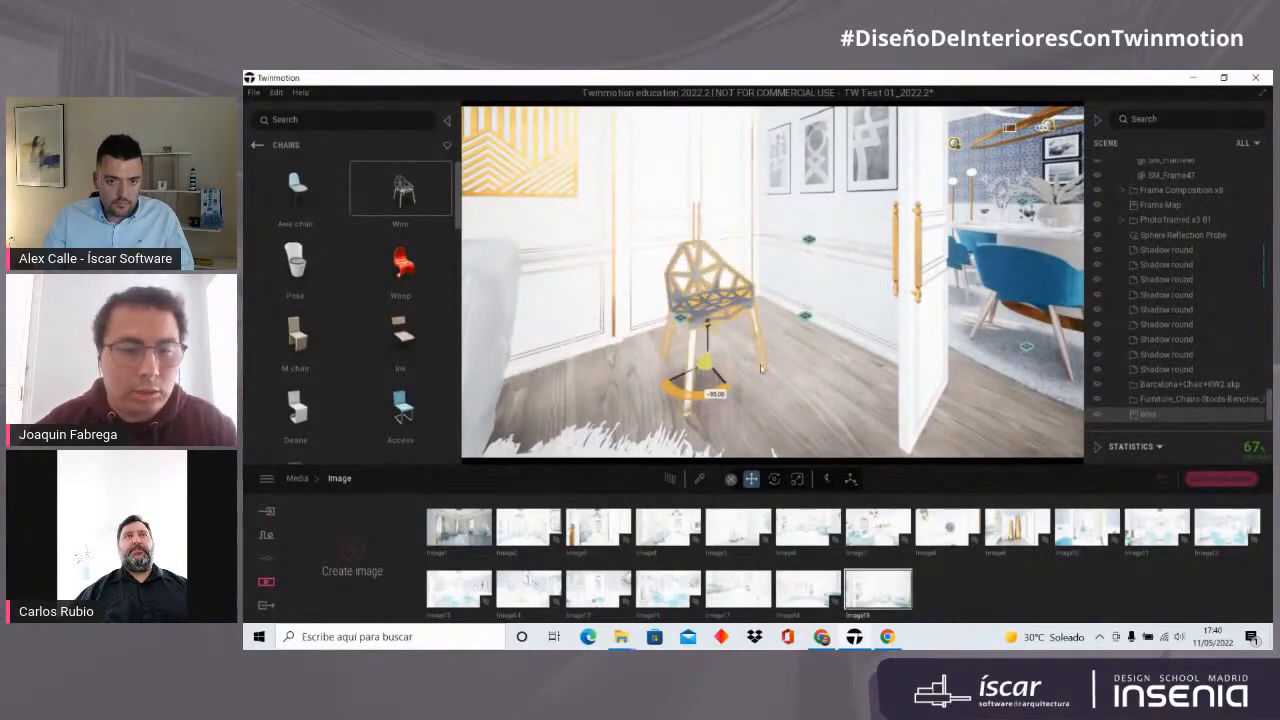
pyautogui.moveTo(705, 370); pyautogui.dragTo(735, 358)
pyautogui.press('f')
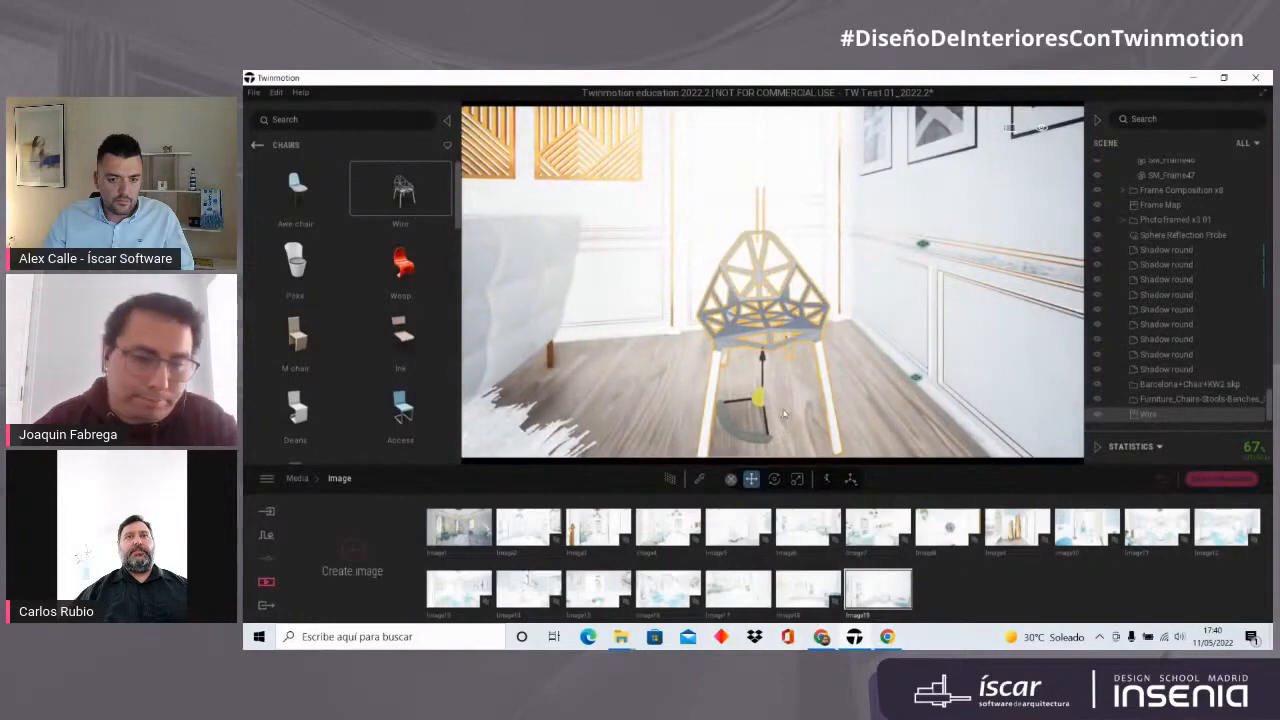
pyautogui.moveTo(768, 402); pyautogui.dragTo(572, 376)
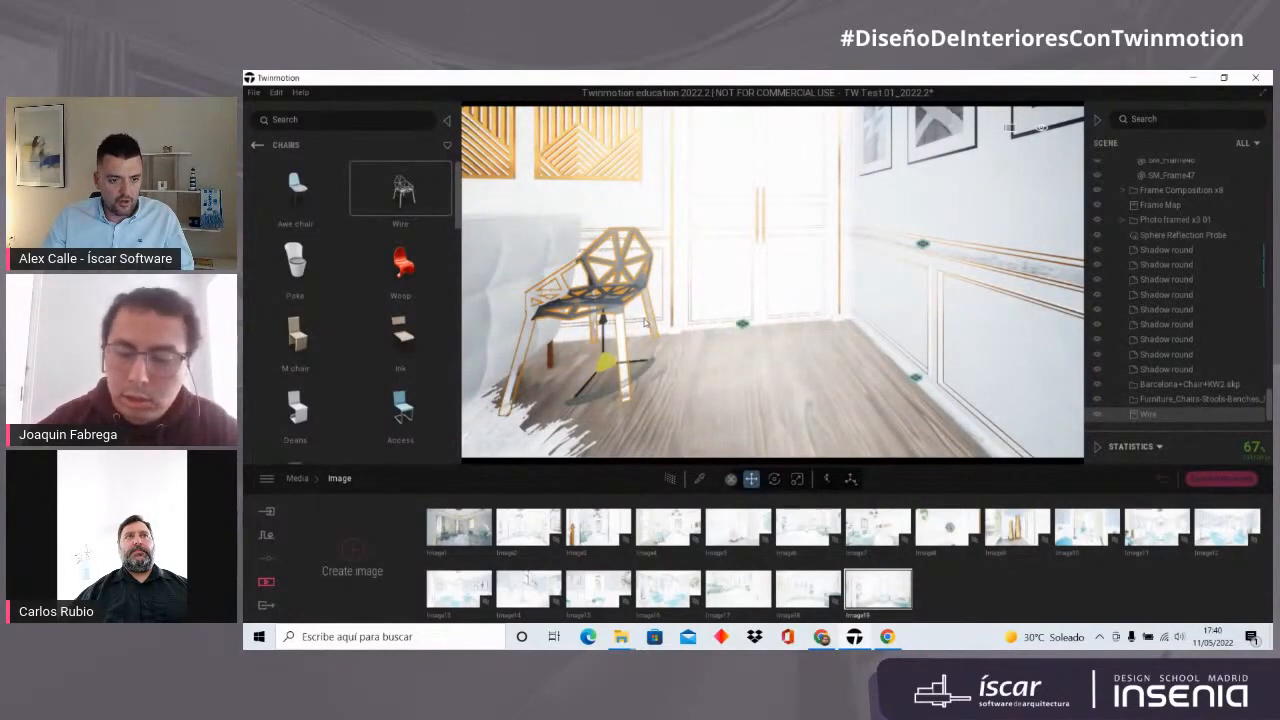
# Step: Sample the chair seat's MI_RuggedMetalBlack material, recolour it bright green and store that colour in the palette
pyautogui.click(695, 472)
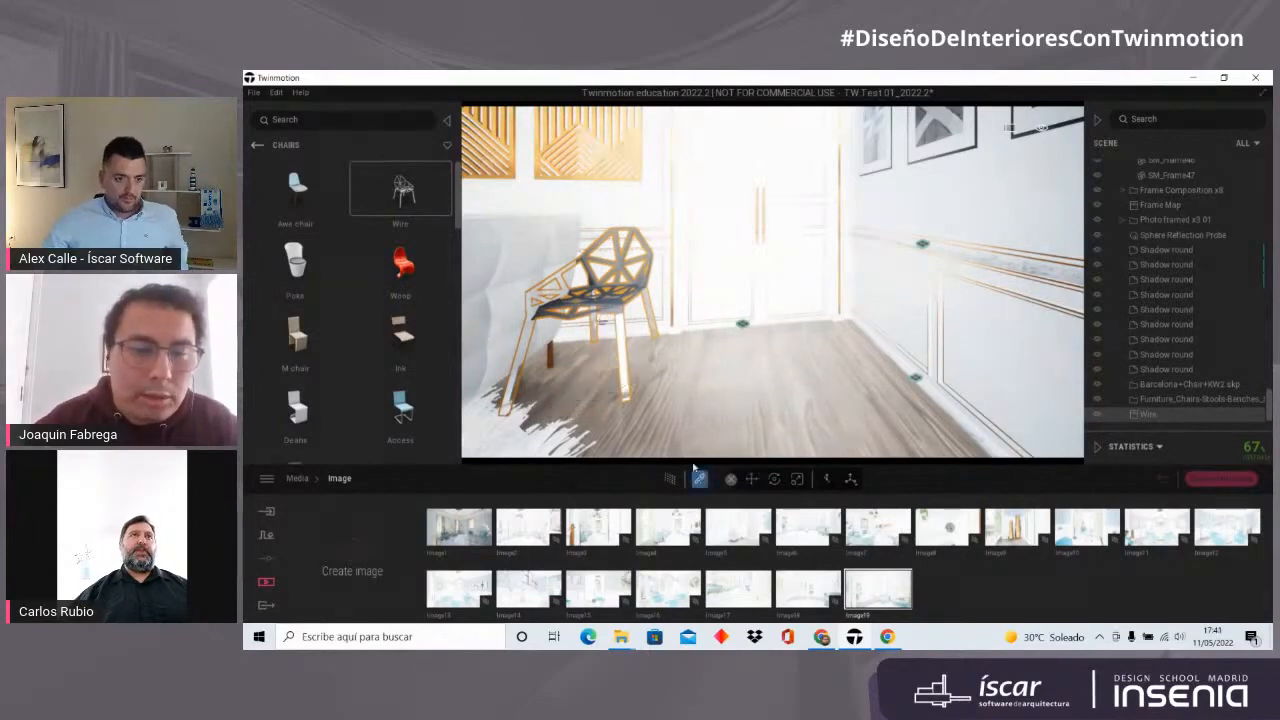
pyautogui.scroll(3, 568, 256)
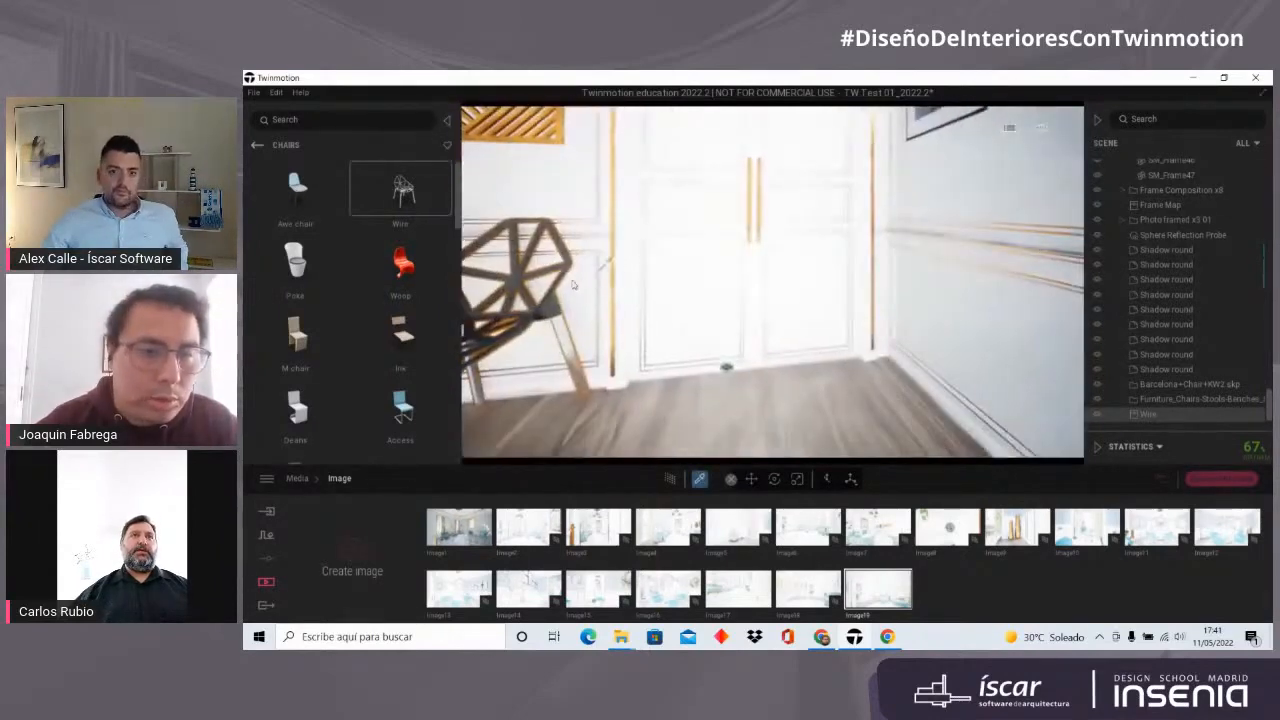
pyautogui.click(516, 284)
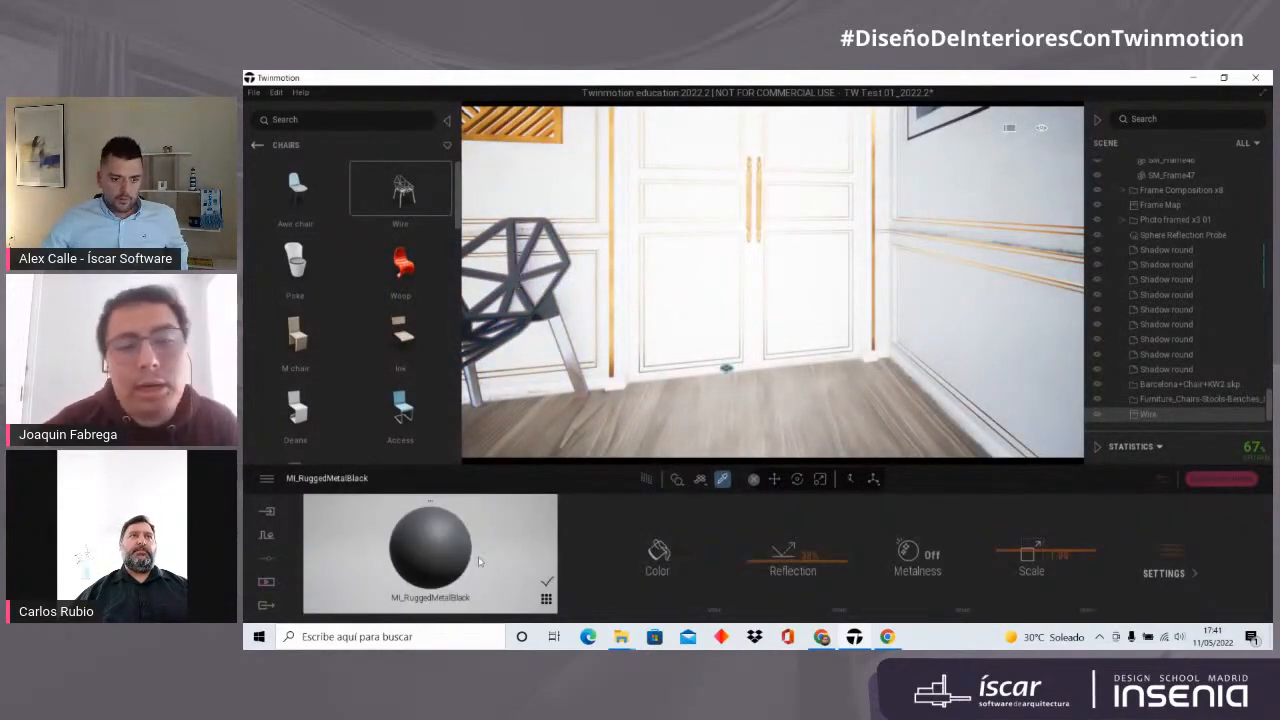
pyautogui.moveTo(826, 396); pyautogui.dragTo(730, 391, button='right')
pyautogui.click(659, 550)
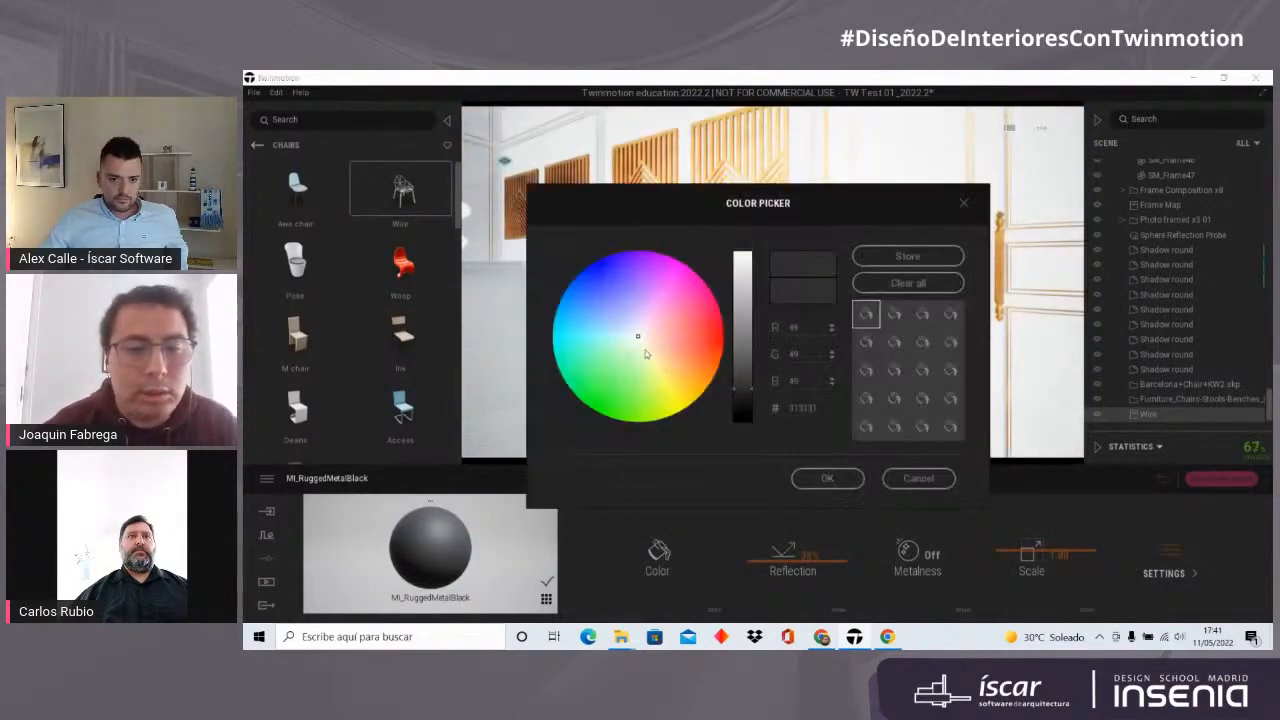
pyautogui.click(628, 370)
pyautogui.click(602, 381)
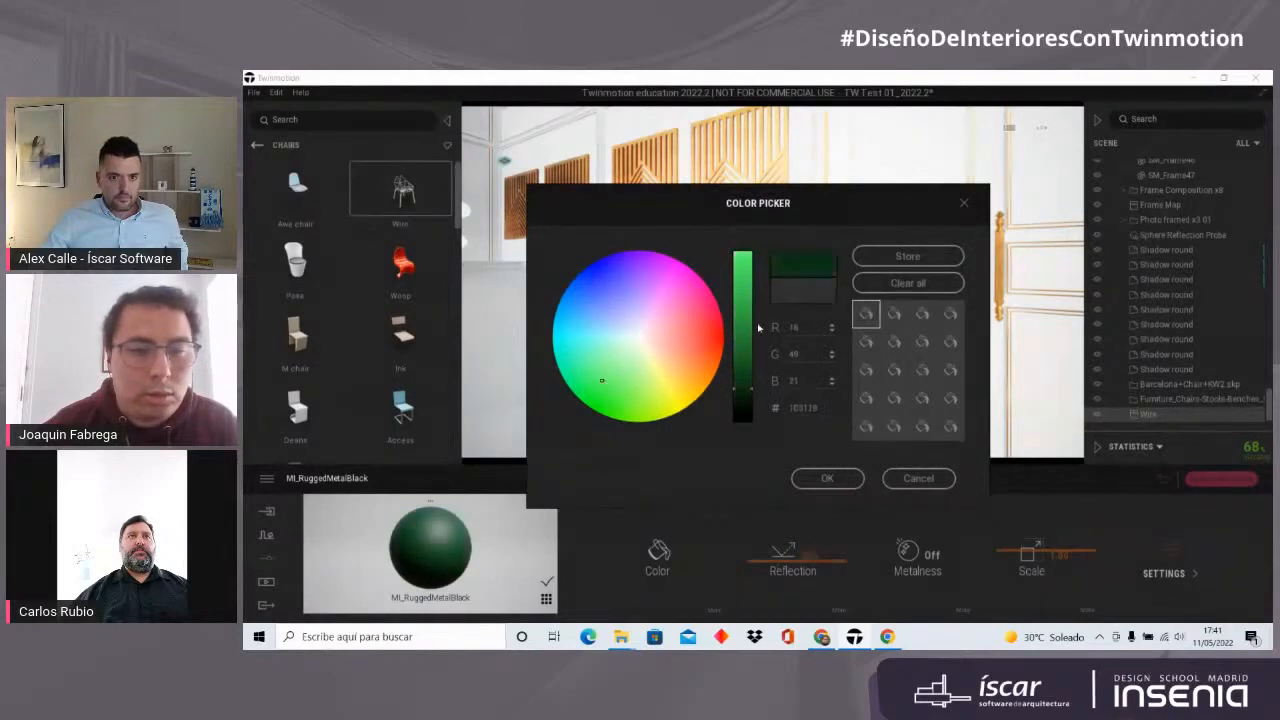
pyautogui.click(742, 262)
pyautogui.click(904, 258)
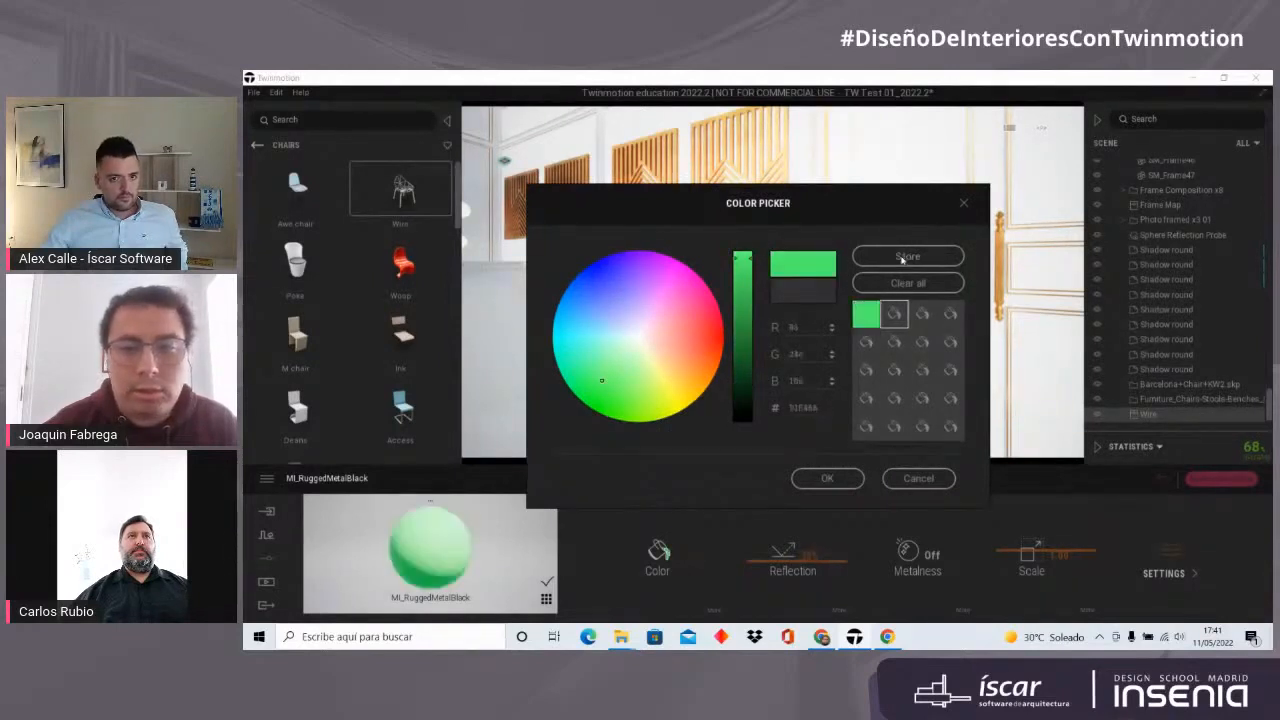
pyautogui.click(826, 478)
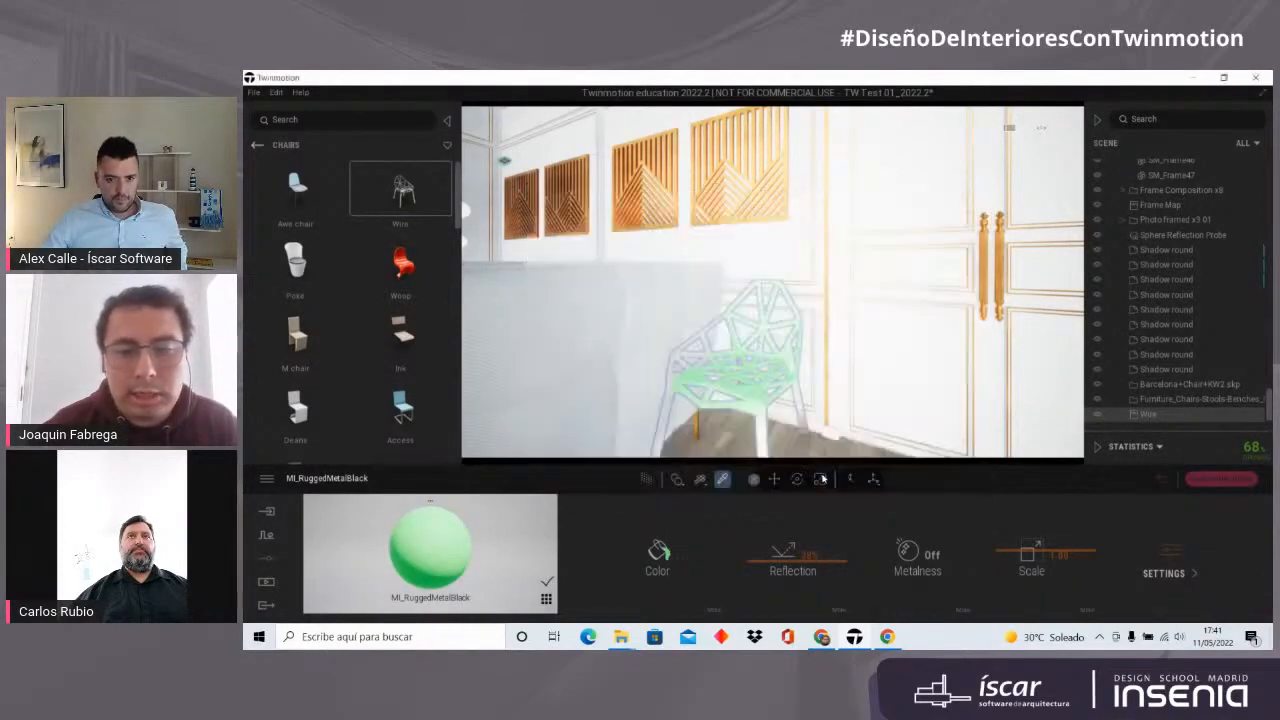
# Step: Sample the chair legs' MI_Chrome material and examine the legs and green seat from near and far
pyautogui.scroll(3, 760, 310)
pyautogui.scroll(3, 710, 219)
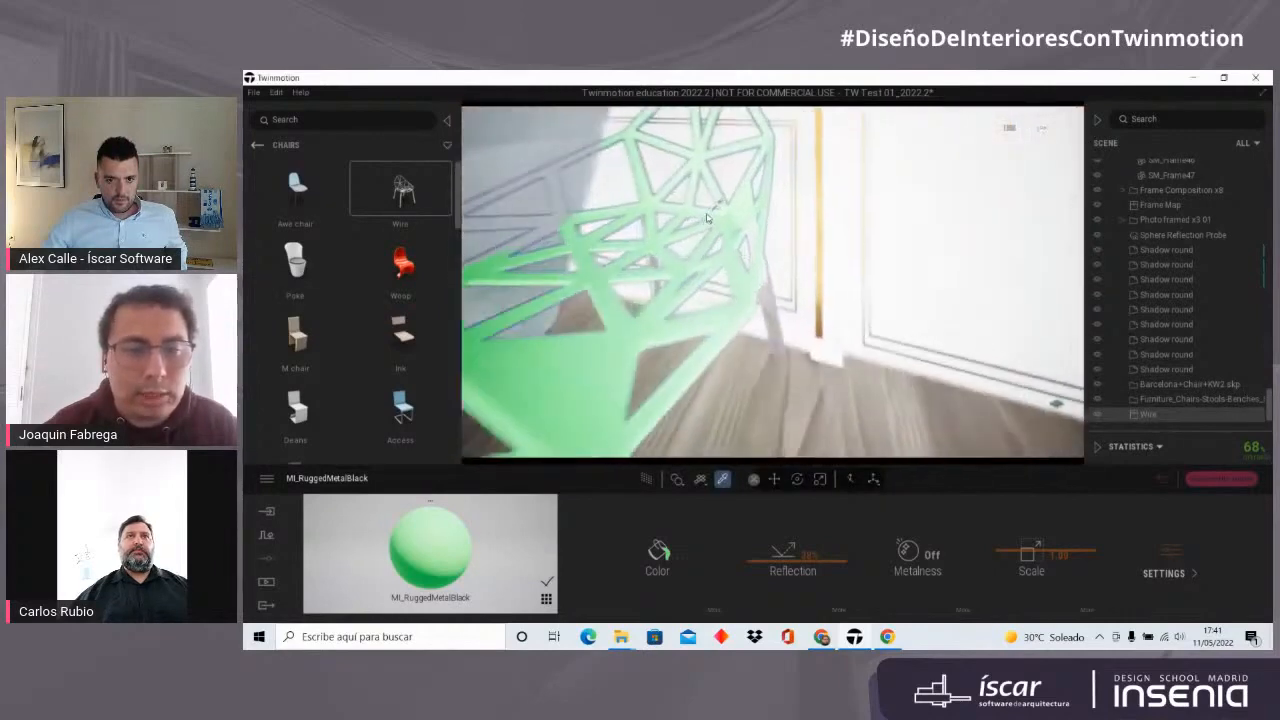
pyautogui.scroll(-4, 708, 226)
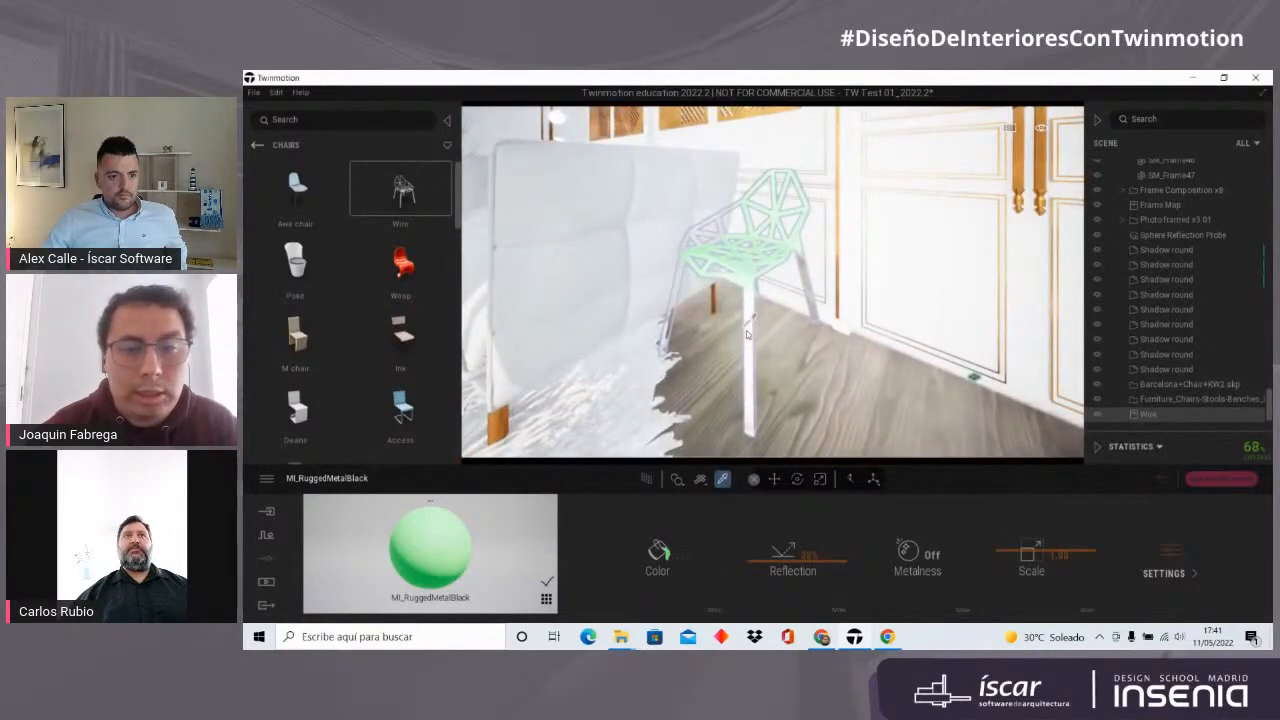
pyautogui.click(748, 333)
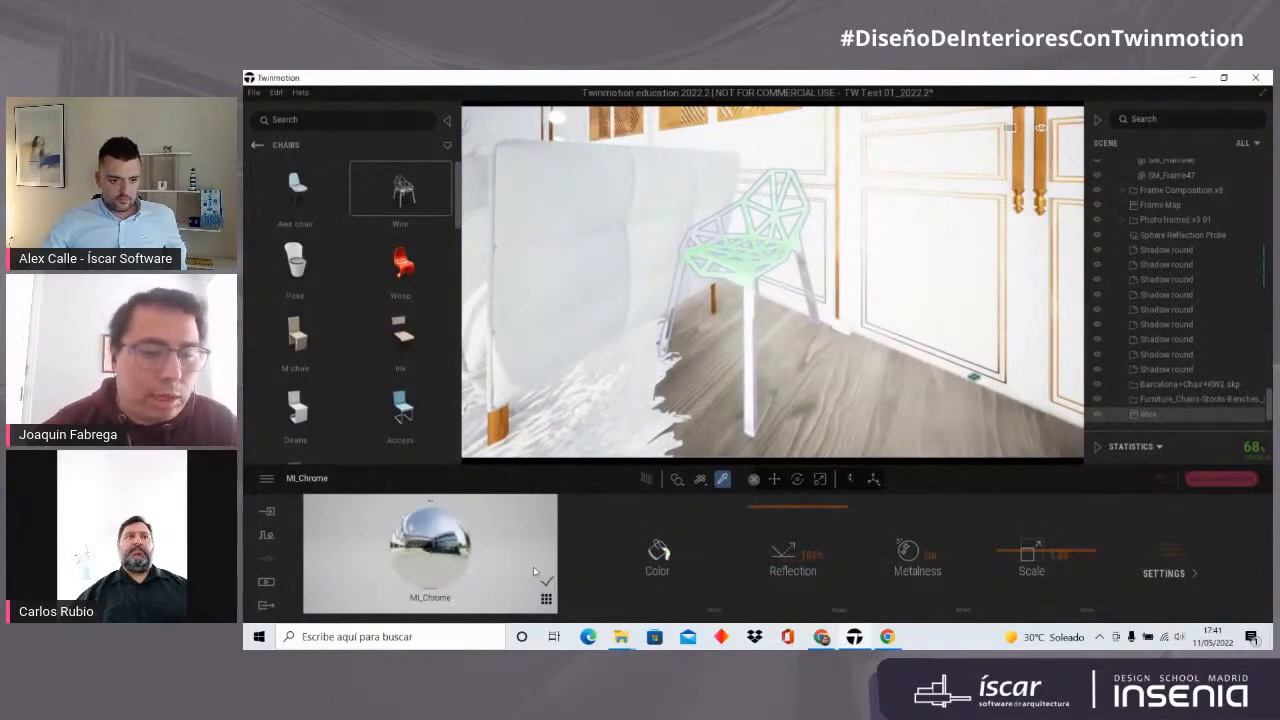
pyautogui.scroll(3, 757, 313)
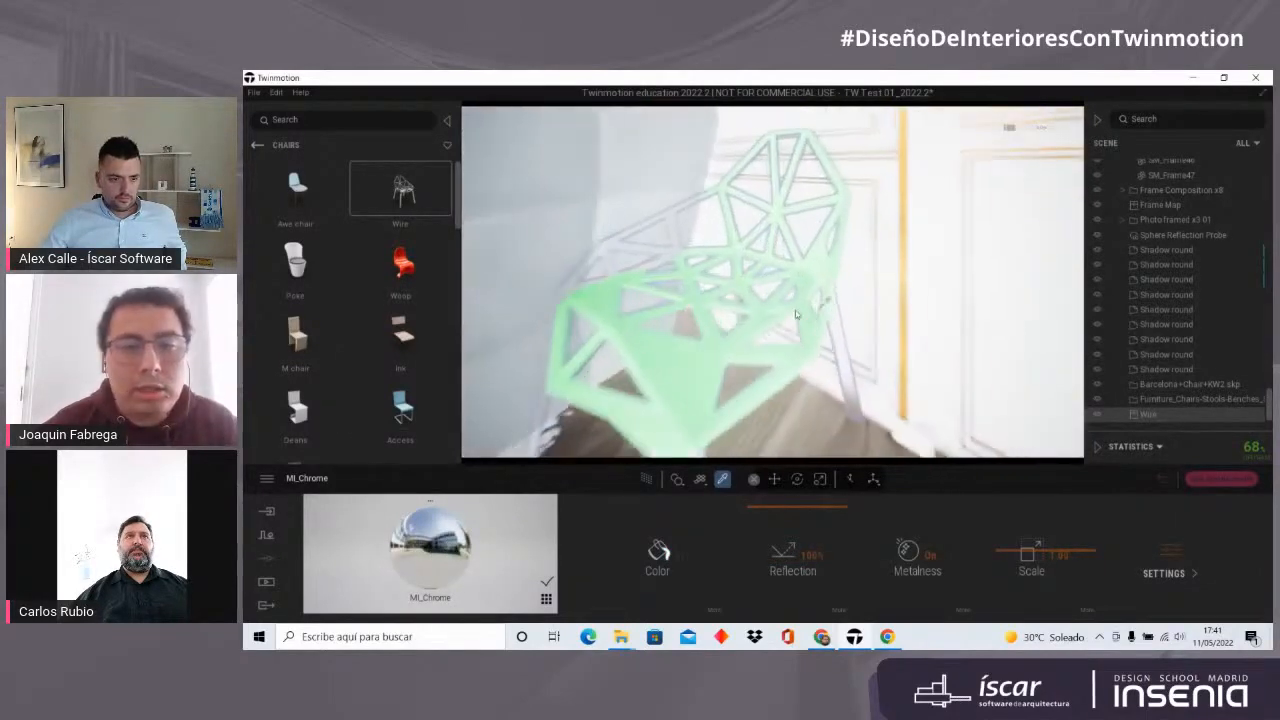
pyautogui.scroll(-3, 757, 313)
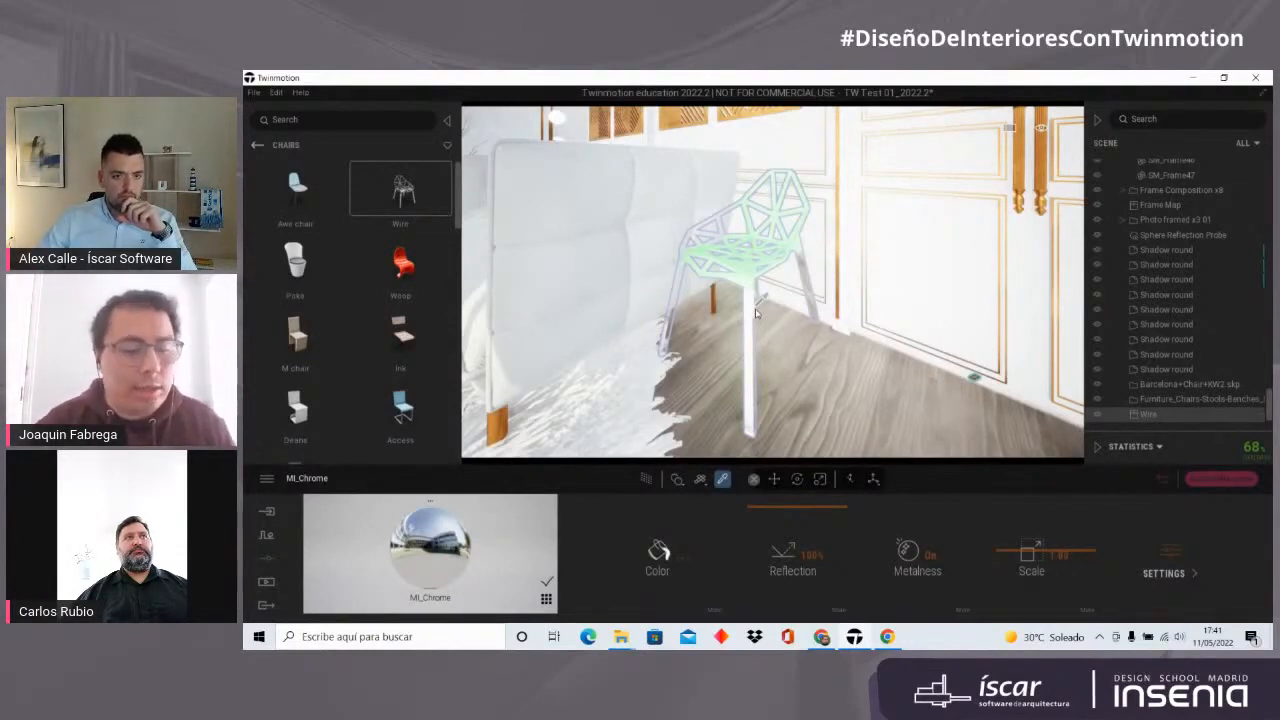
# Step: Switch the Wire chair back to move mode and examine it beside the sofa from several distances
pyautogui.press('t')
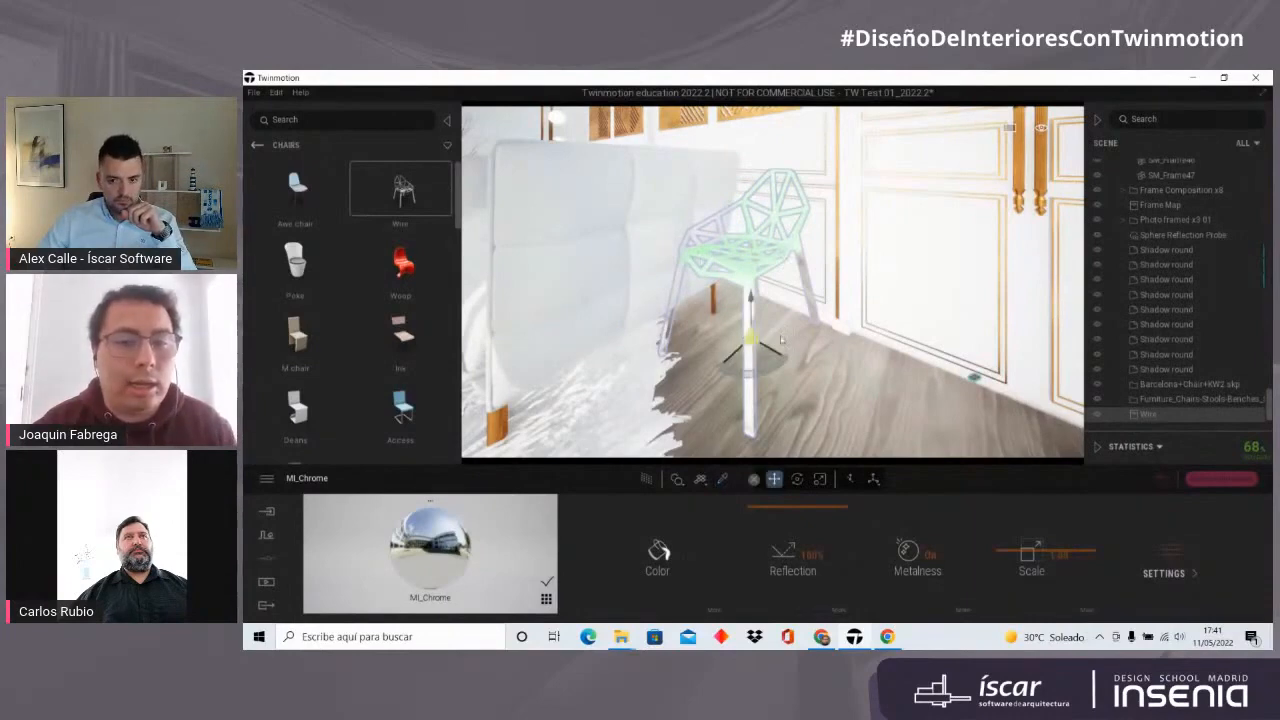
pyautogui.moveTo(757, 338); pyautogui.dragTo(804, 400)
pyautogui.scroll(-3, 761, 348)
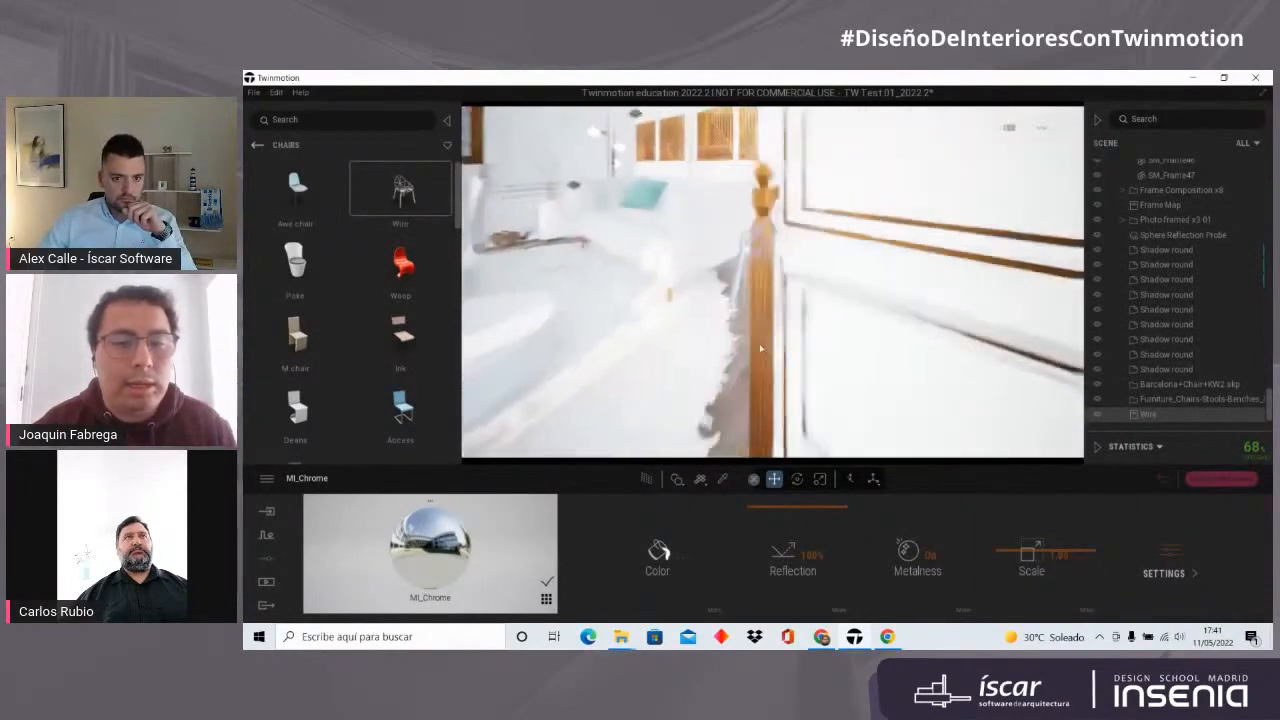
pyautogui.scroll(5, 715, 306)
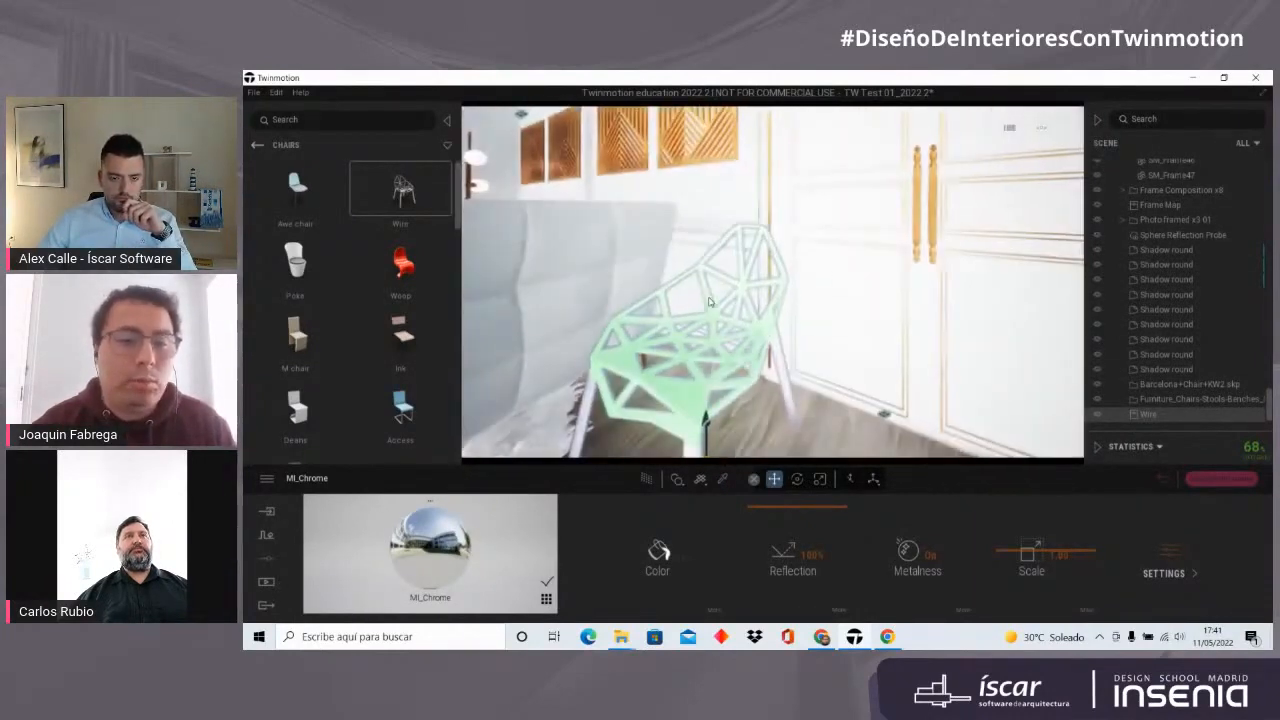
pyautogui.scroll(-4, 709, 302)
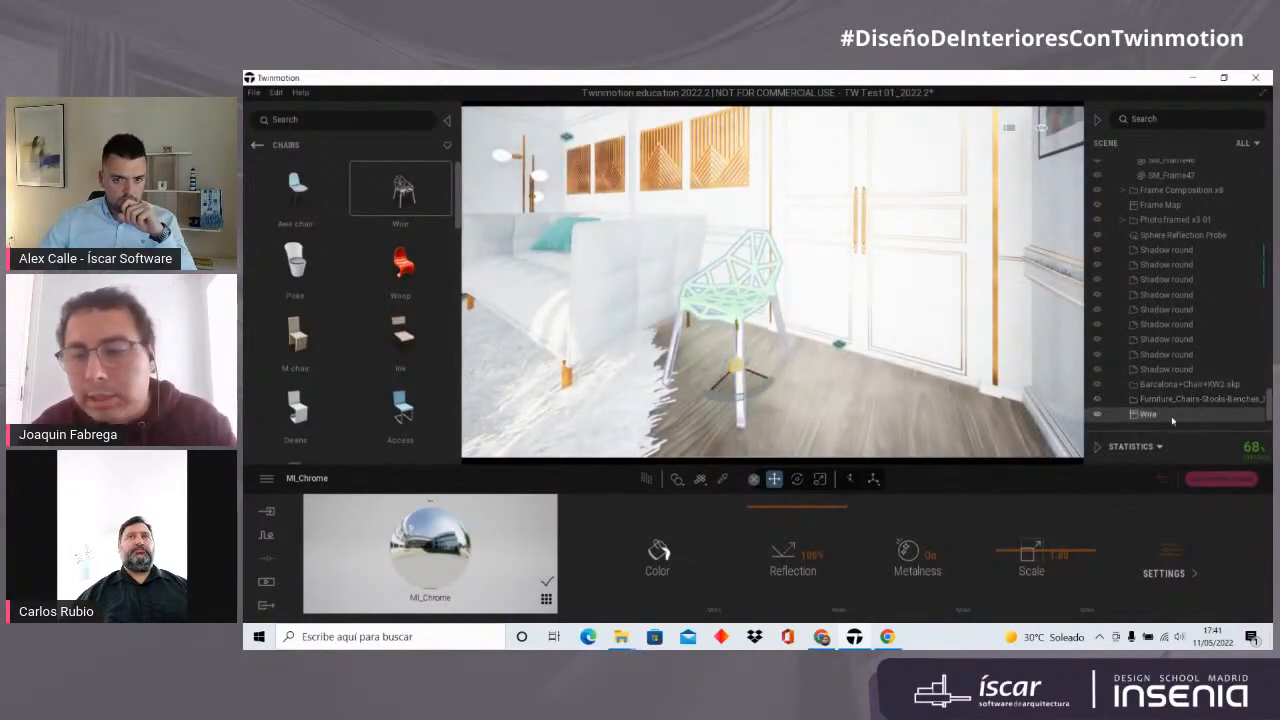
# Step: Add the recoloured Wire chair from the scene to the user library and open the User library to see it
pyautogui.click(1252, 422)
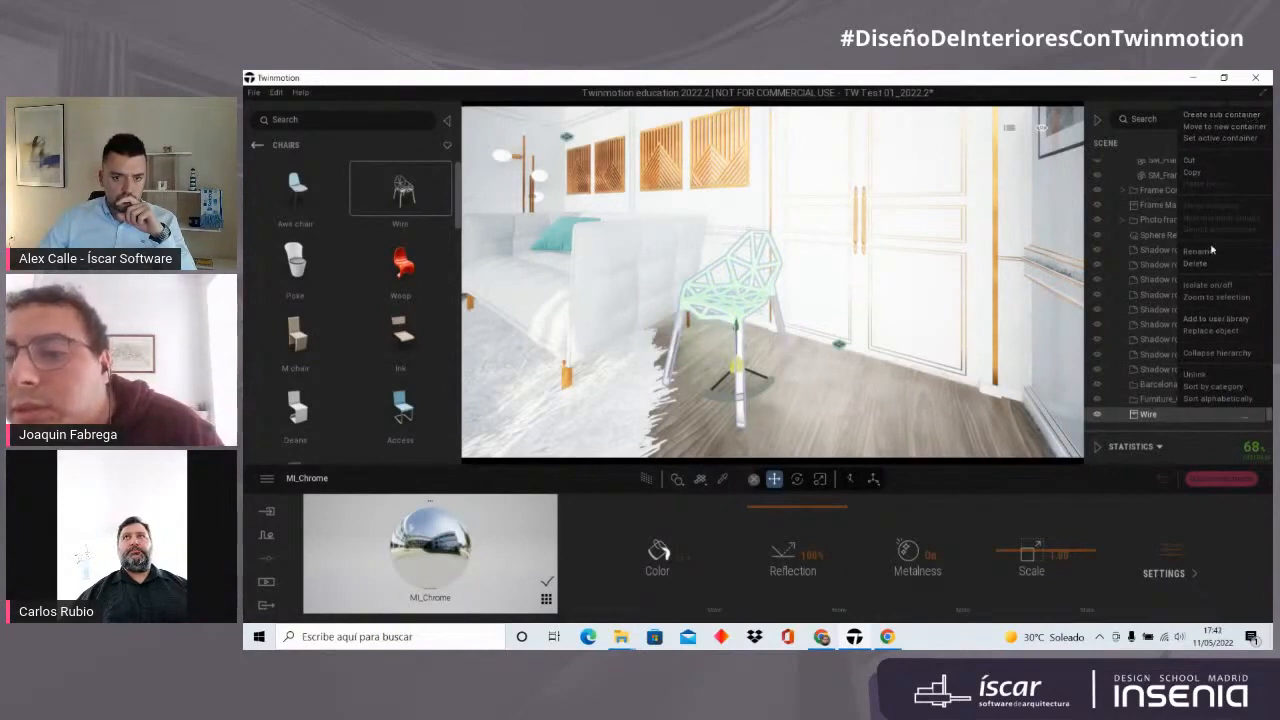
pyautogui.click(1220, 320)
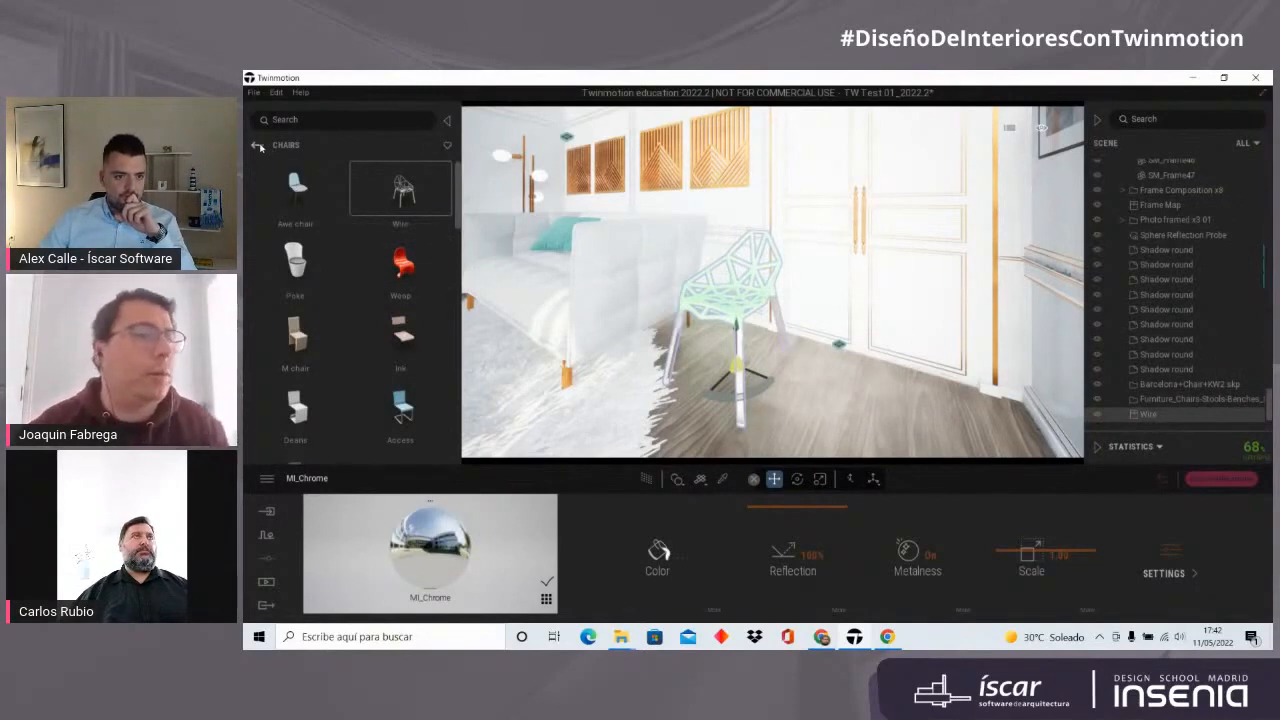
pyautogui.click(258, 147)
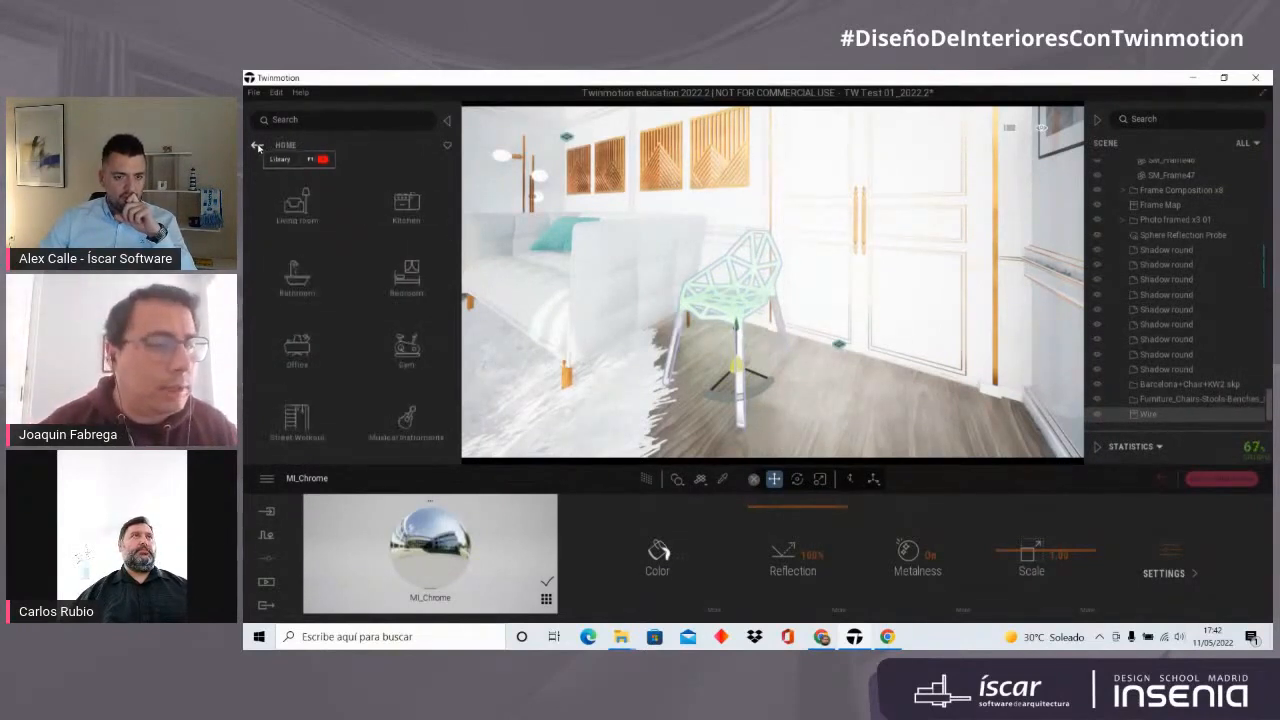
pyautogui.click(258, 147)
pyautogui.scroll(-1, 388, 265)
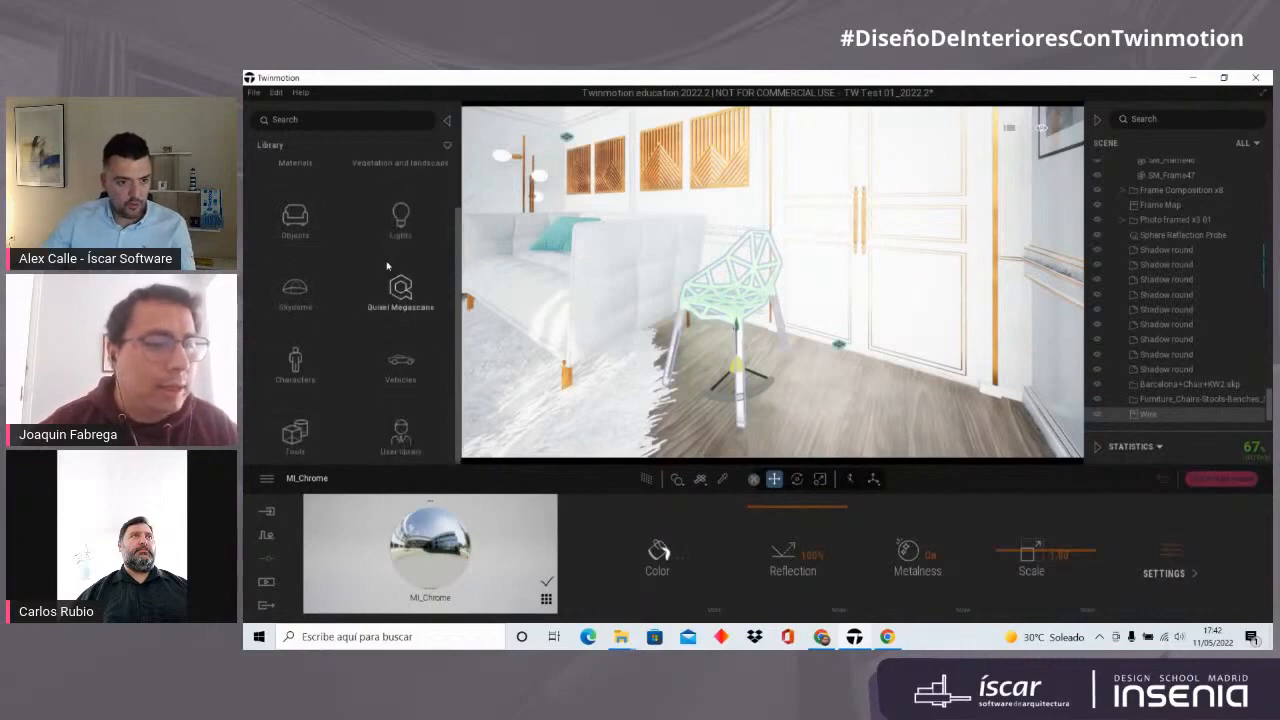
pyautogui.scroll(-1, 340, 290)
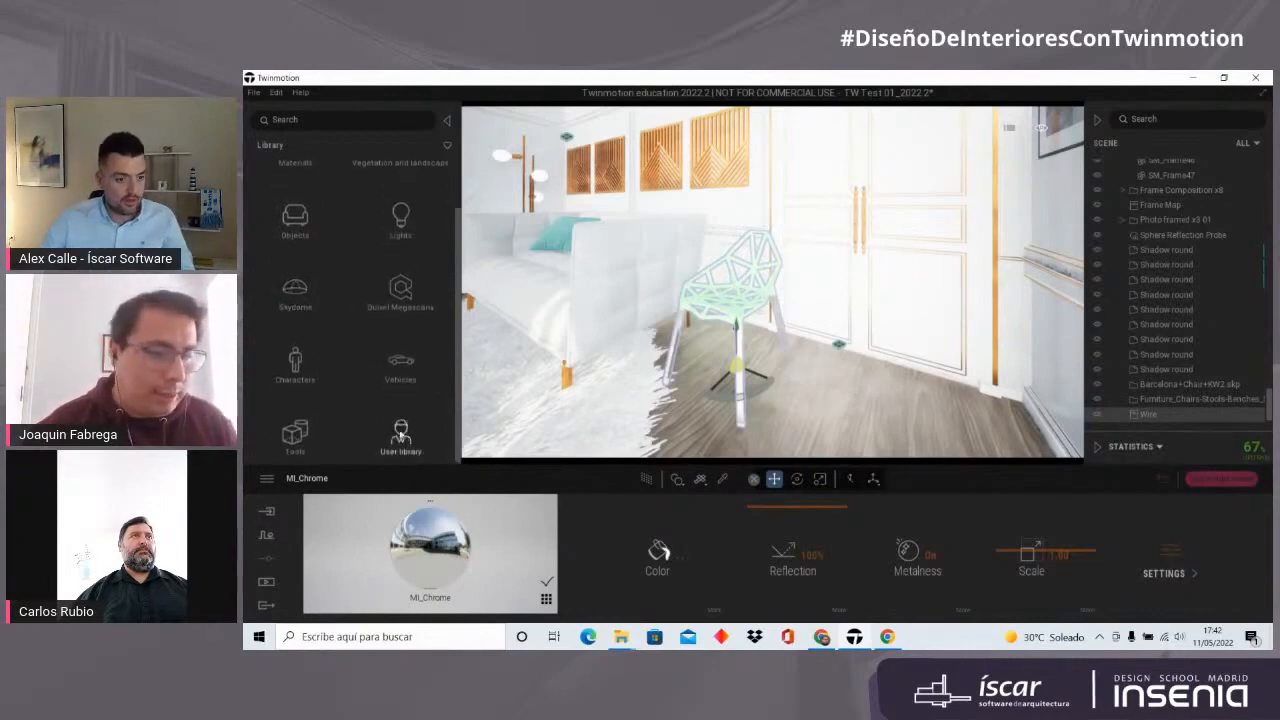
pyautogui.click(400, 434)
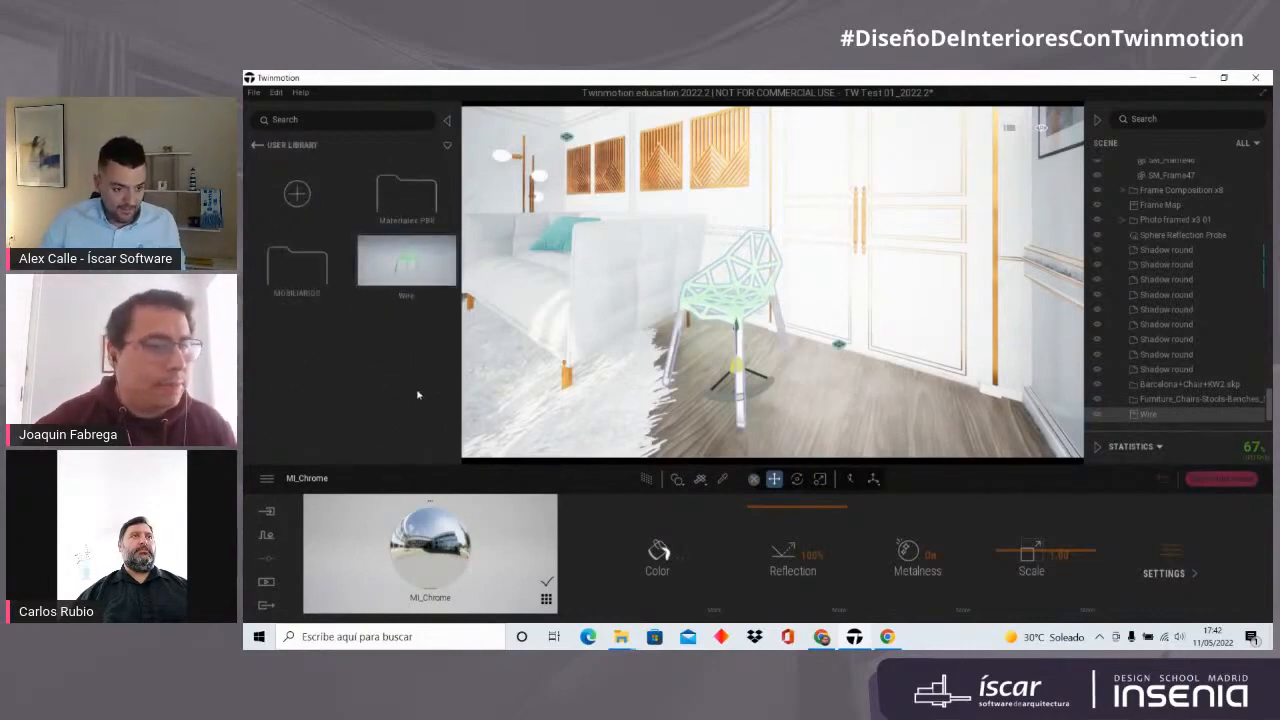
# Step: Start a geometry import and browse from the desktop's Twinmotion Presentacion ISCAR folder to TST ELEMENTS, MUEBLES
pyautogui.click(268, 512)
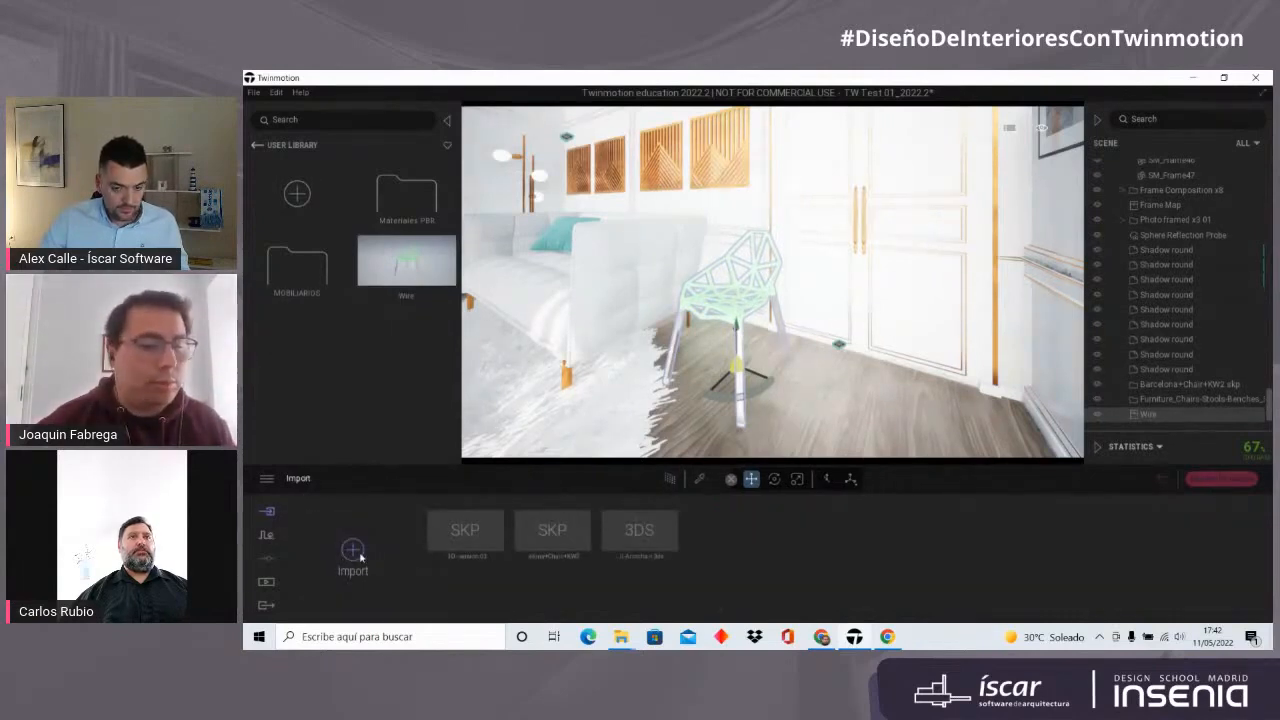
pyautogui.click(828, 334)
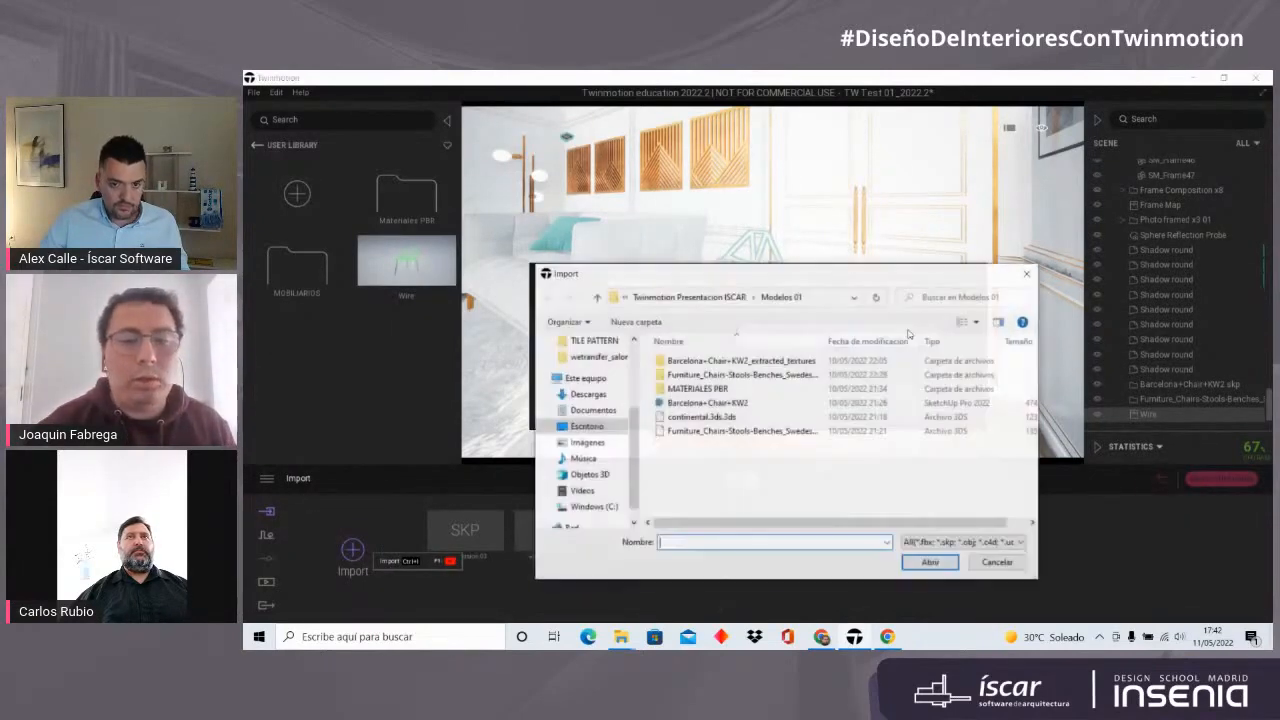
pyautogui.click(588, 426)
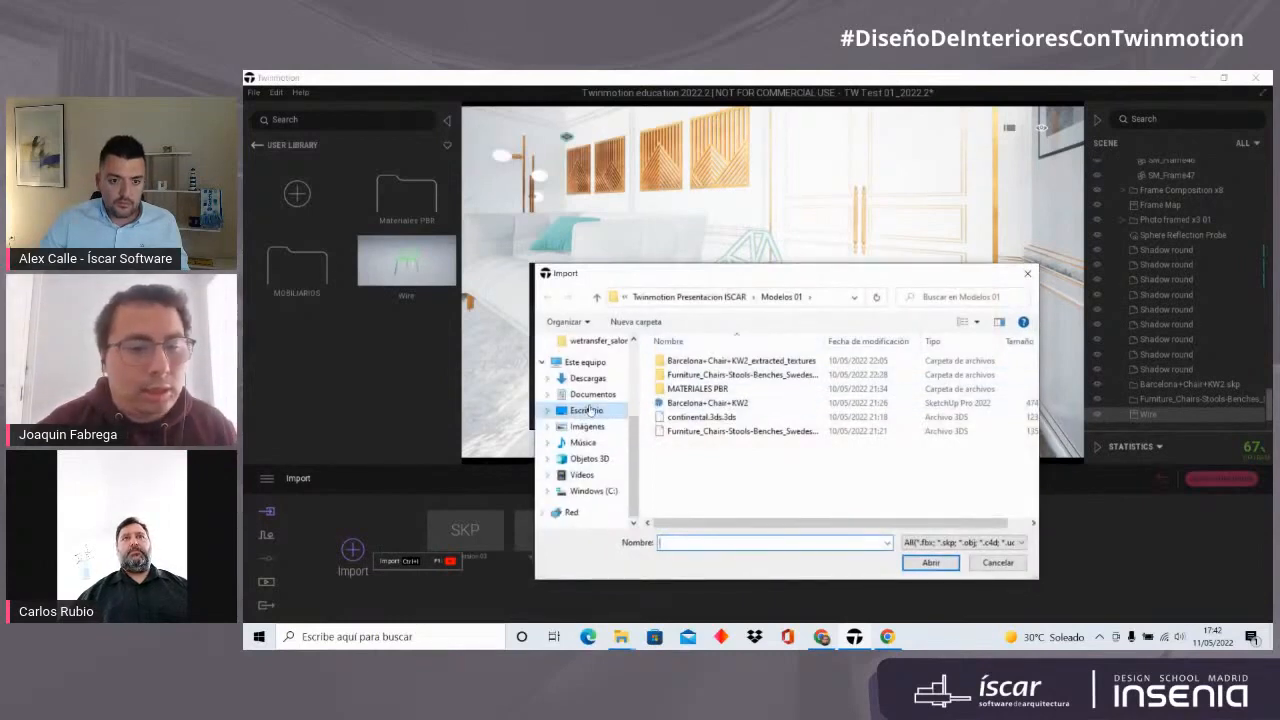
pyautogui.doubleClick(691, 382)
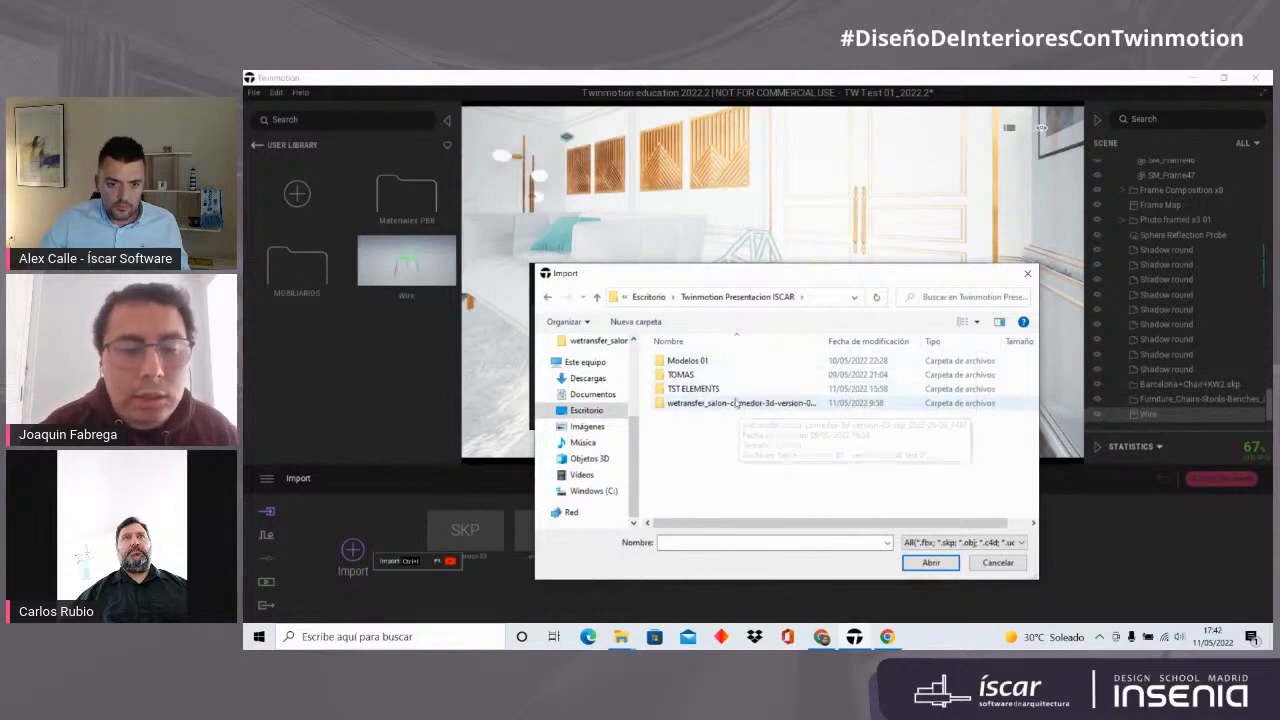
pyautogui.click(740, 402)
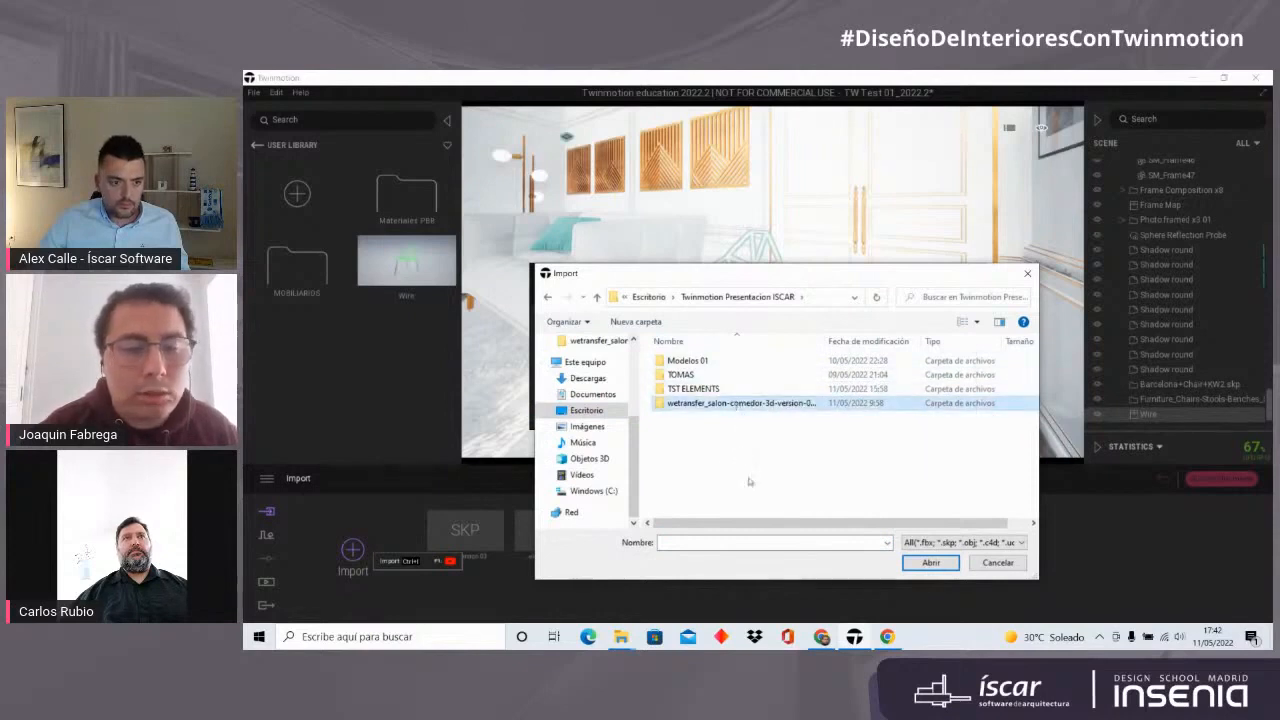
pyautogui.doubleClick(693, 388)
pyautogui.doubleClick(715, 398)
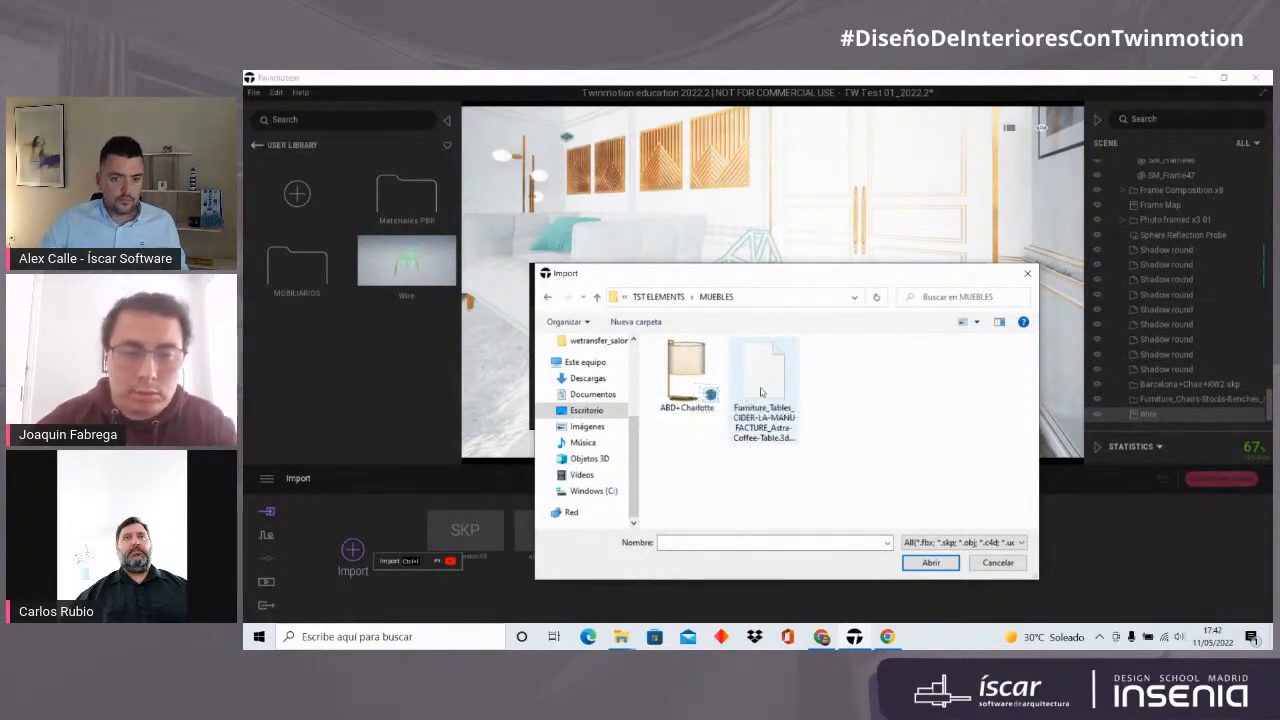
# Step: Import the CIDER-LA-MANUFACTURE Astra Coffee Table 3DS file, resolving the material conflict with the scene material
pyautogui.click(761, 392)
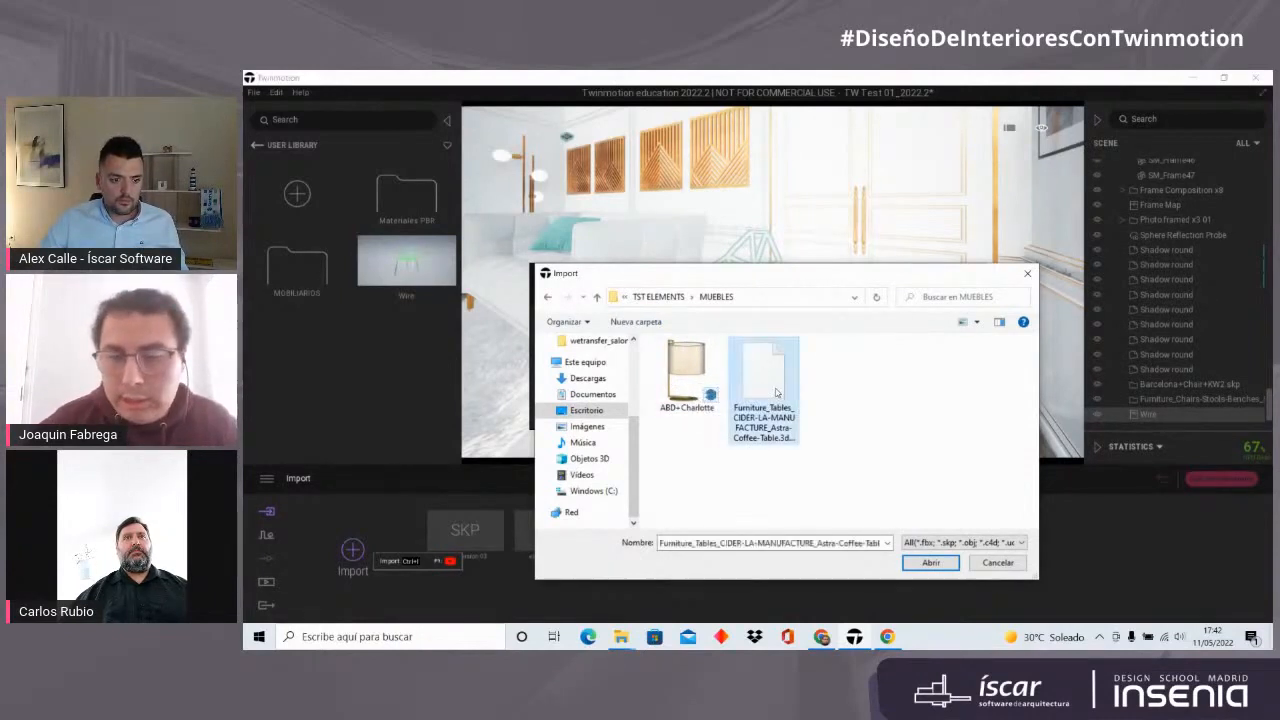
pyautogui.click(928, 563)
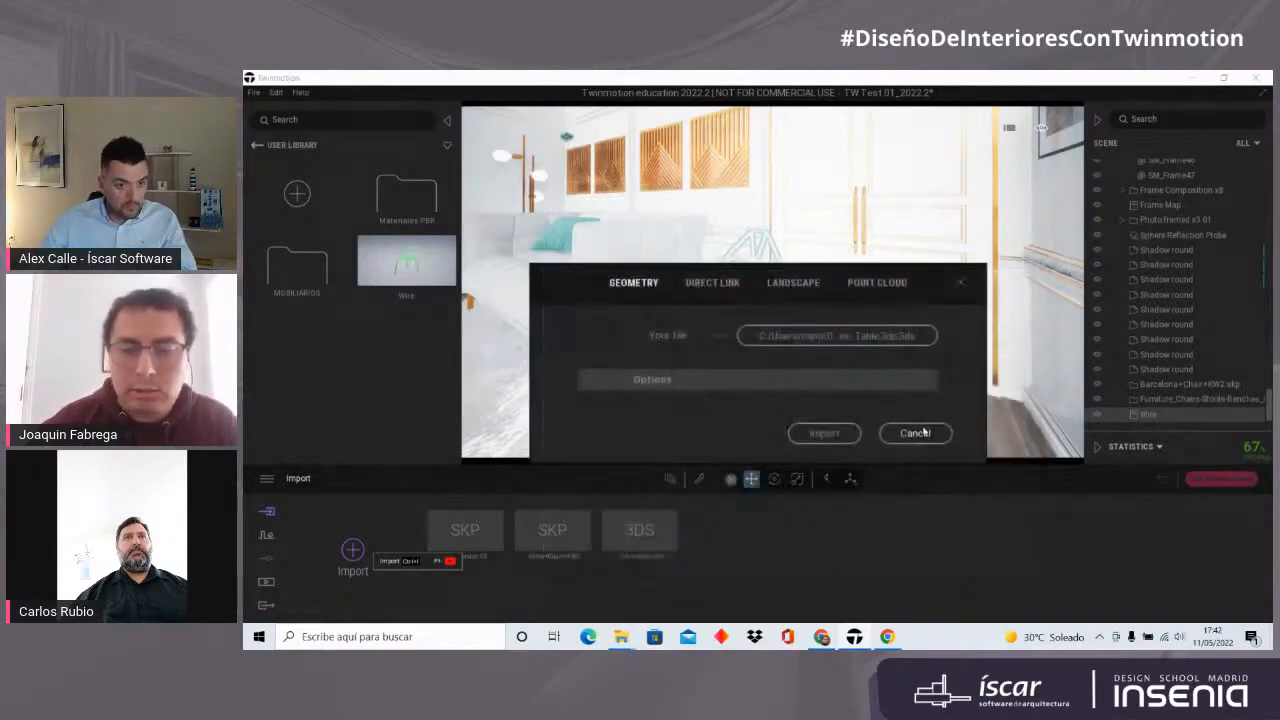
pyautogui.click(820, 433)
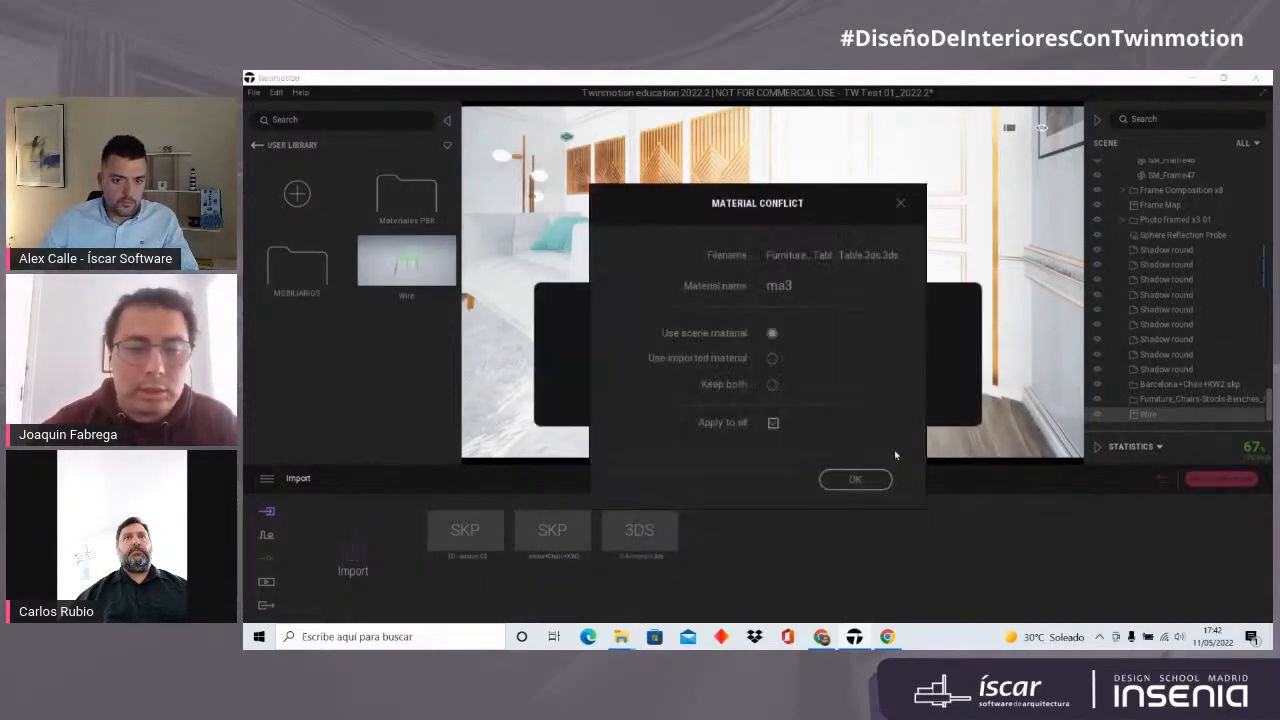
pyautogui.click(853, 479)
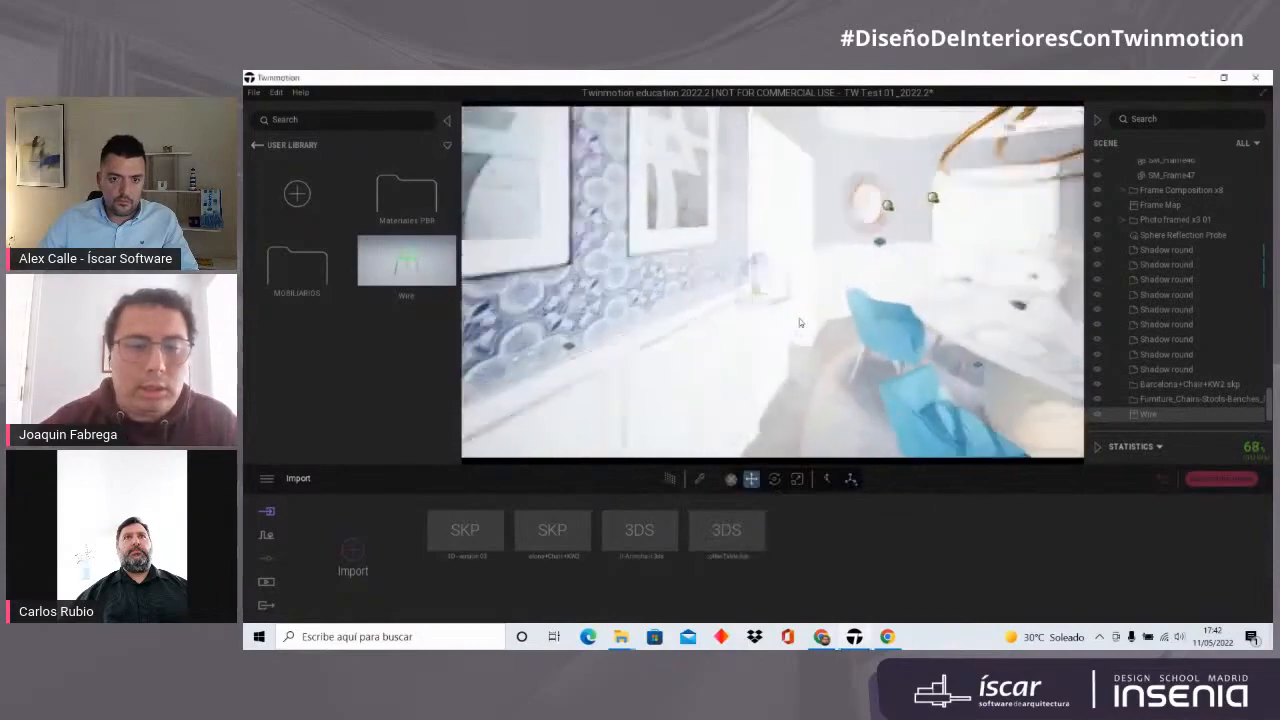
# Step: Locate the oversized imported coffee table outside the building and frame it whole
pyautogui.scroll(8, 697, 401)
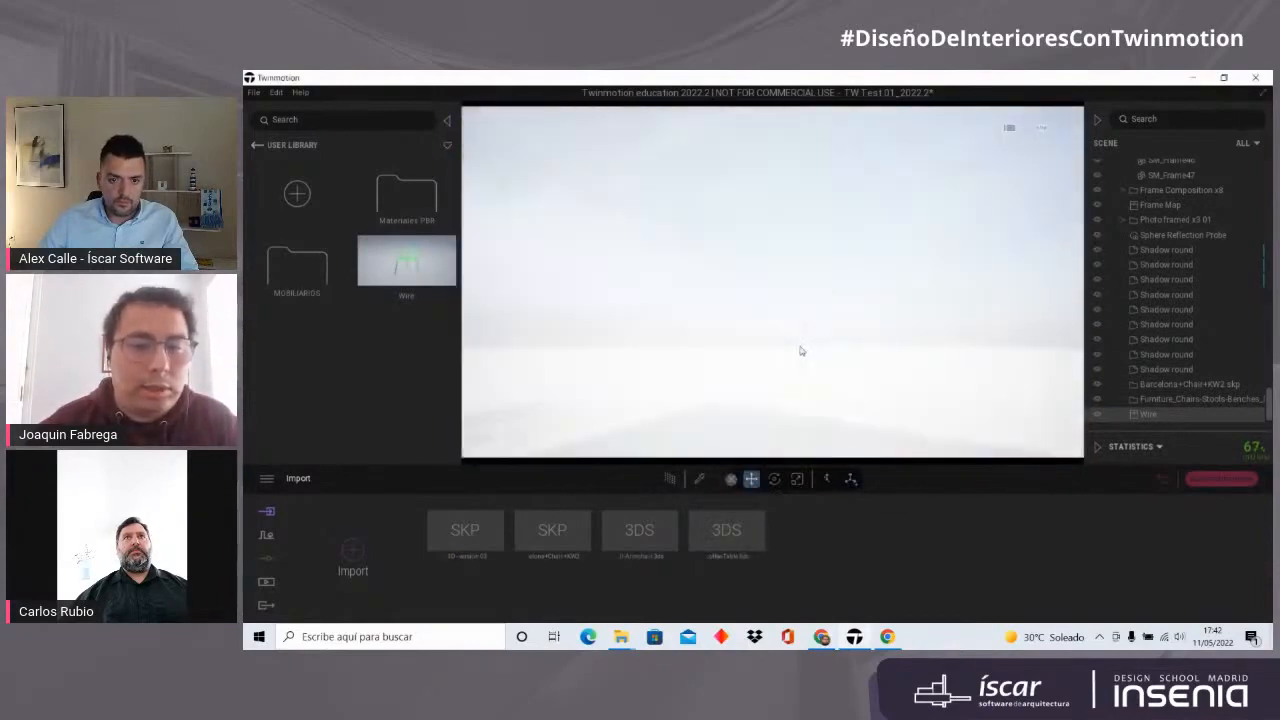
pyautogui.scroll(-4, 767, 343)
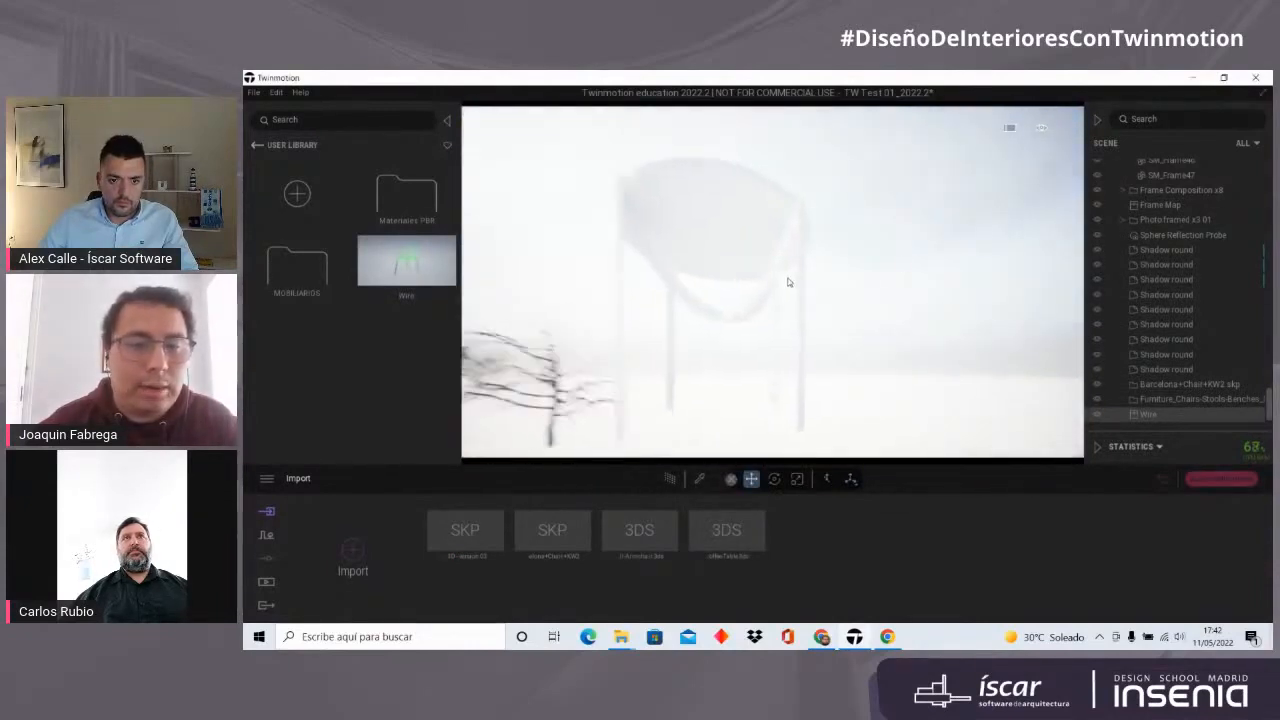
pyautogui.scroll(-3, 789, 282)
pyautogui.scroll(-2, 790, 282)
pyautogui.moveTo(790, 282)
pyautogui.mouseDown(button='right')
pyautogui.moveTo(752, 294)
pyautogui.moveTo(788, 282)
pyautogui.mouseUp(button='right')
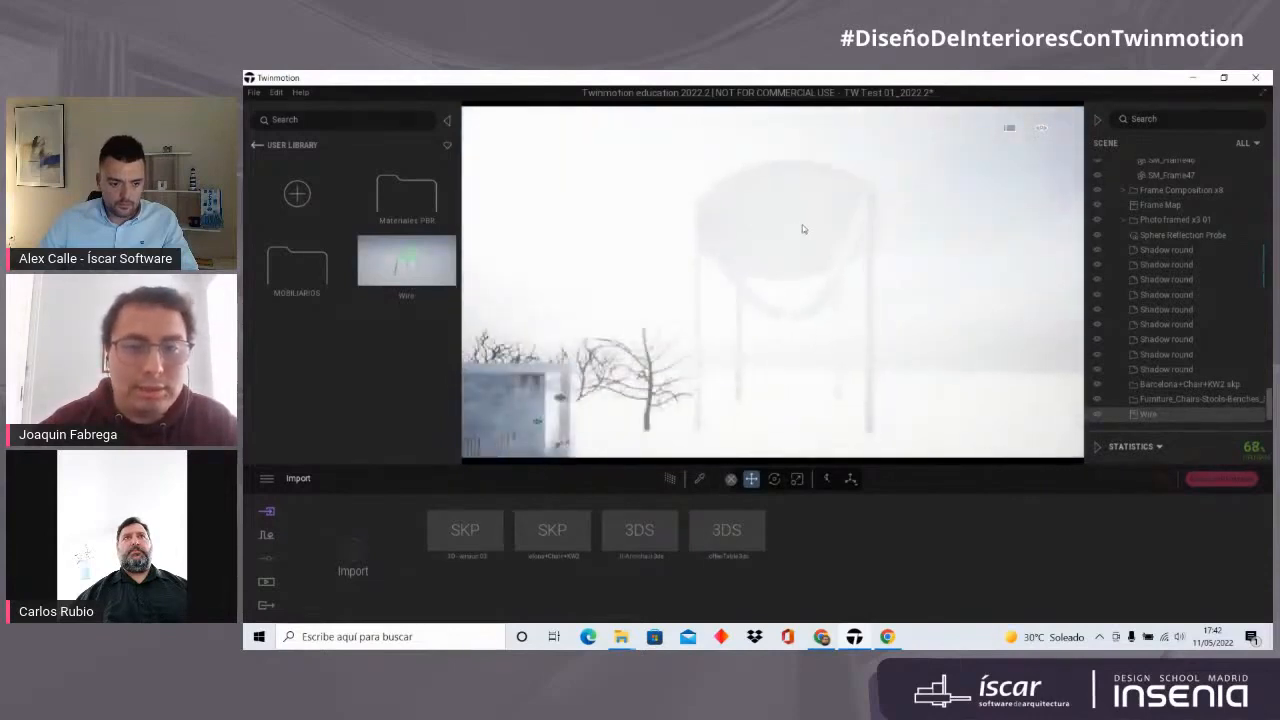
# Step: Try to move the imported coffee table's round top on its own, and undo the move
pyautogui.click(802, 227)
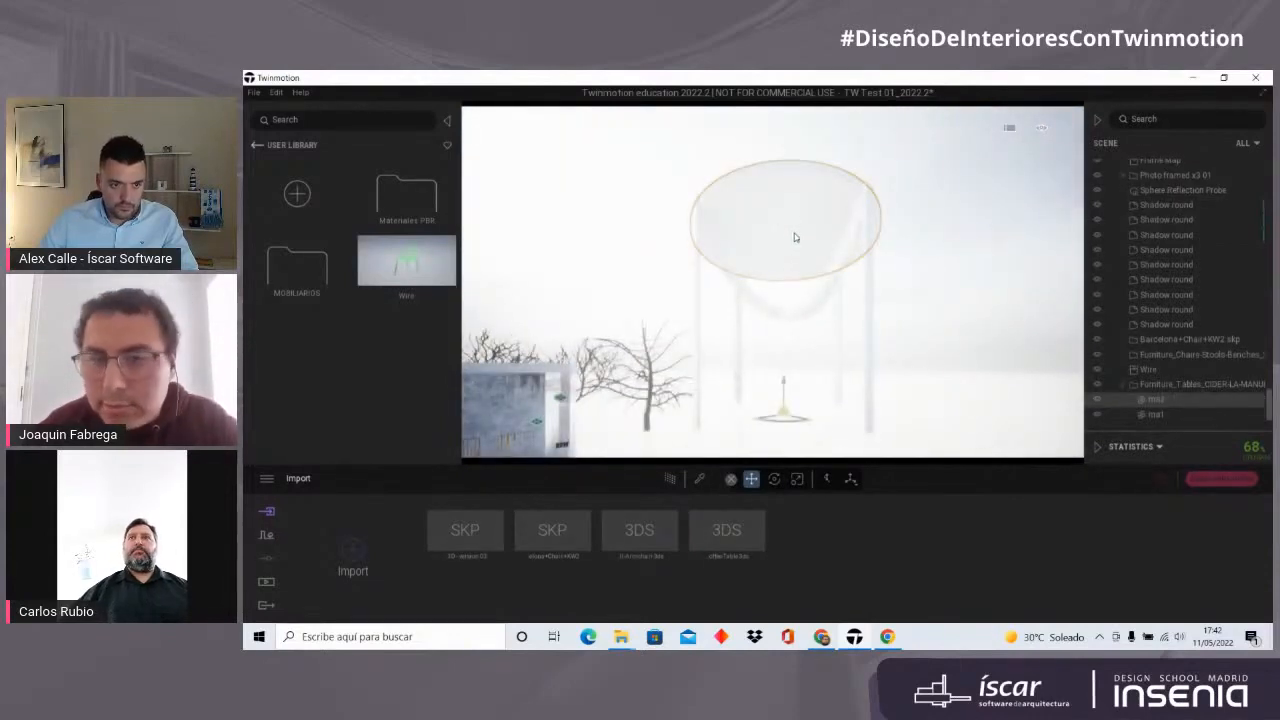
pyautogui.scroll(3, 793, 232)
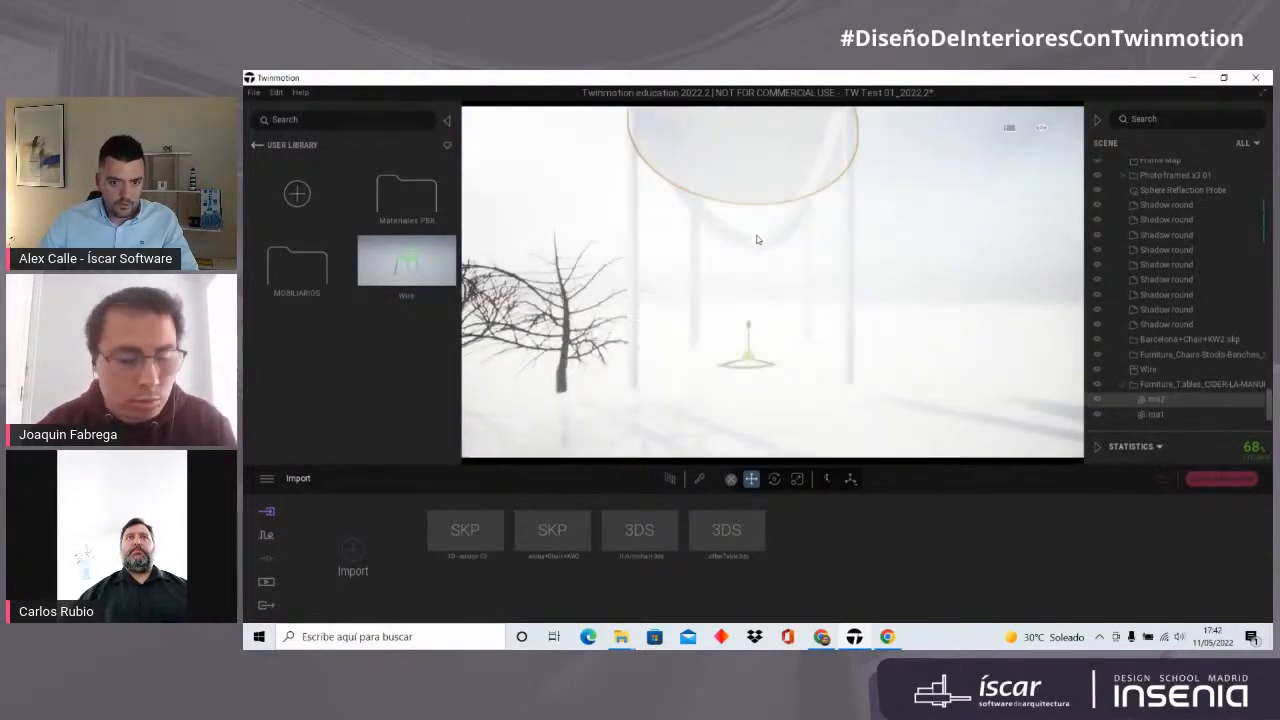
pyautogui.moveTo(727, 235); pyautogui.dragTo(729, 238)
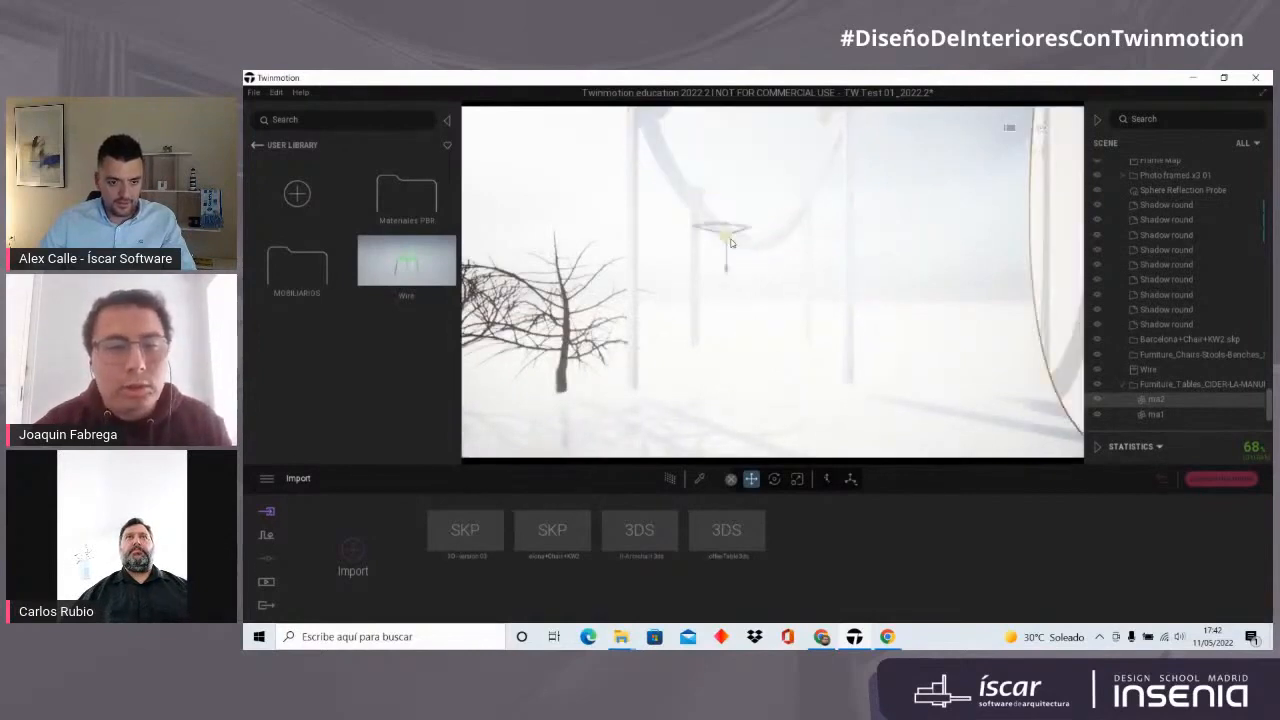
pyautogui.scroll(-2, 762, 256)
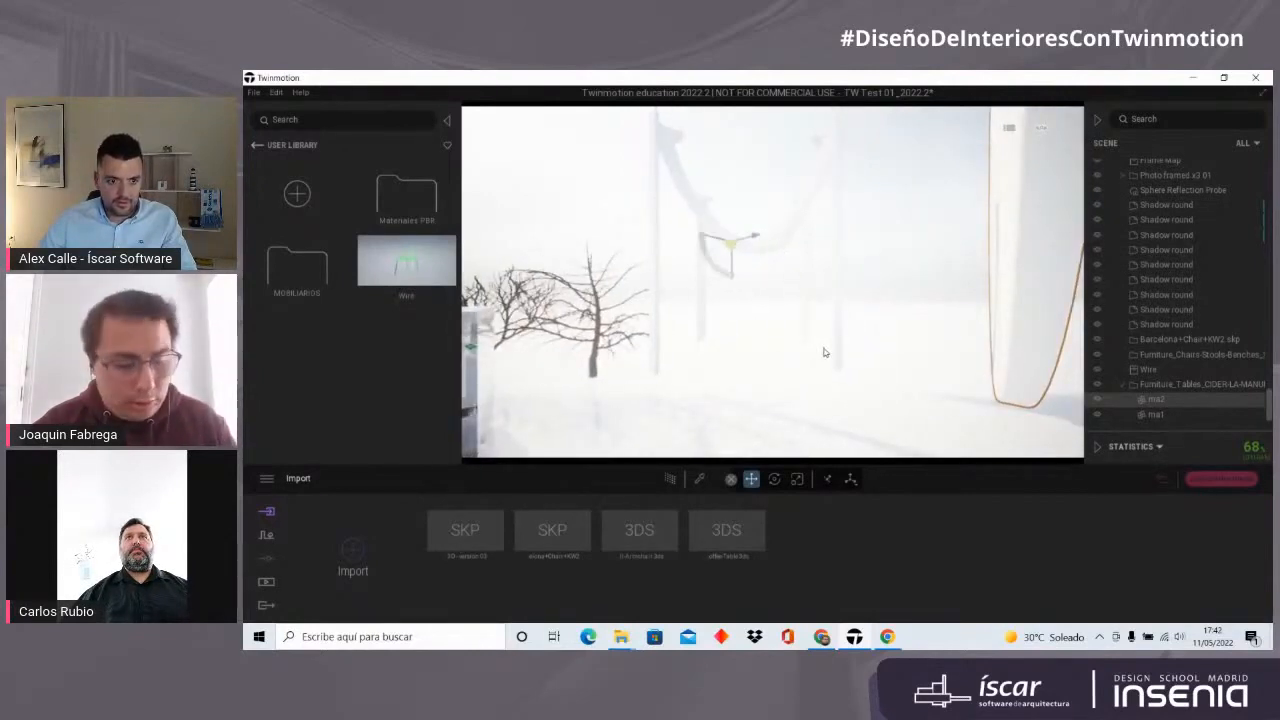
pyautogui.hotkey('ctrl', 'z')
pyautogui.click(928, 249)
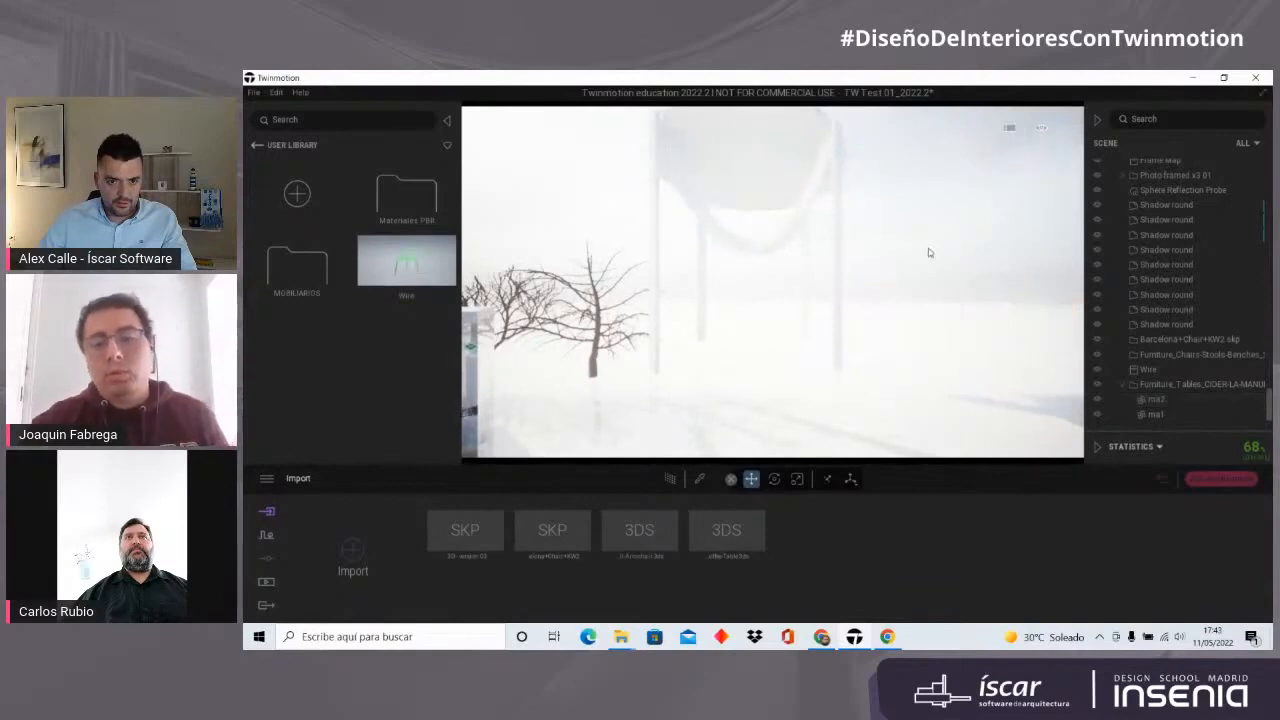
# Step: Select both coffee table parts, ma2 and ma1, and scale them down along the height and both horizontal axes
pyautogui.moveTo(890, 222)
pyautogui.mouseDown(button='right')
pyautogui.moveTo(891, 243)
pyautogui.moveTo(906, 242)
pyautogui.moveTo(893, 245)
pyautogui.mouseUp(button='right')
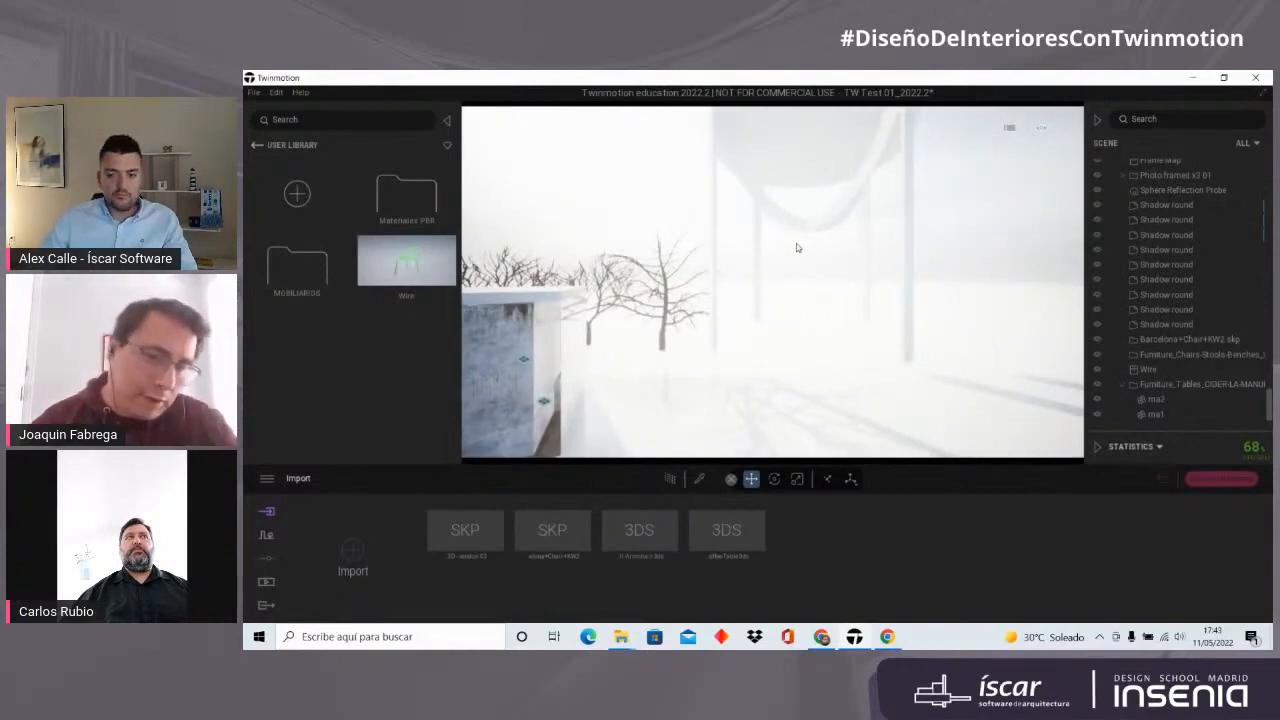
pyautogui.click(758, 152)
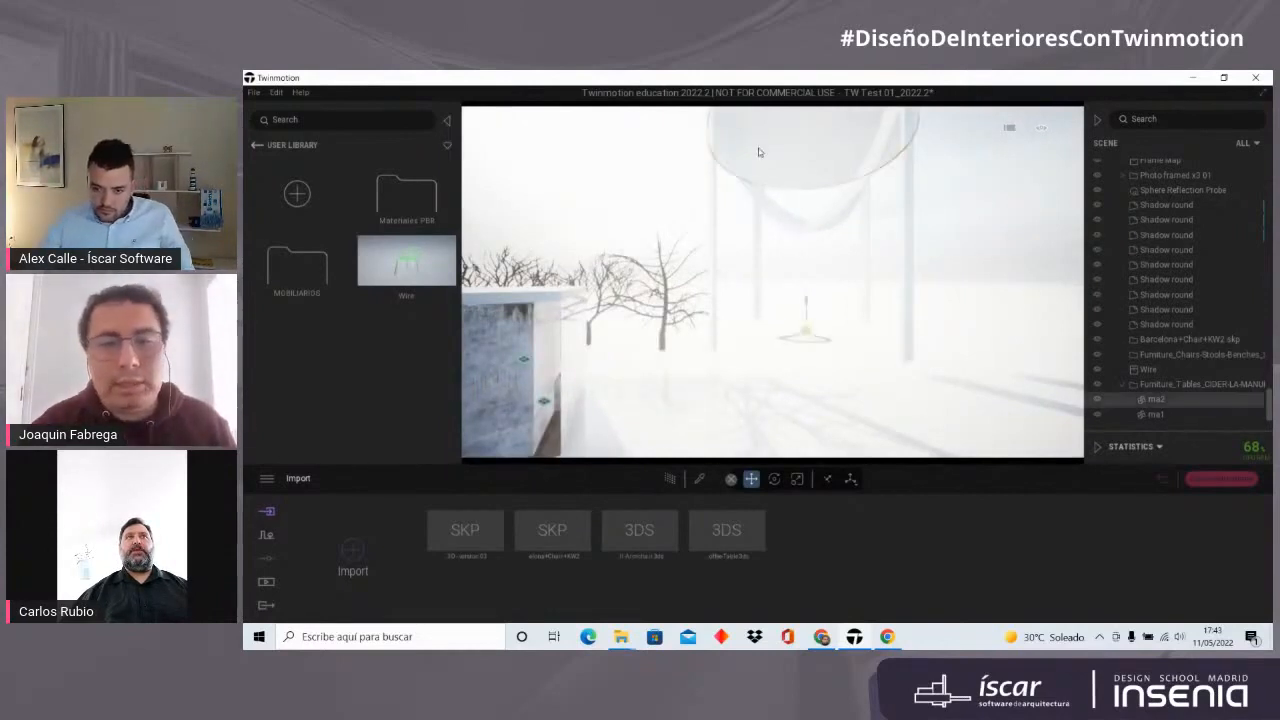
pyautogui.keyDown('ctrl'); pyautogui.click(1168, 418); pyautogui.keyUp('ctrl')
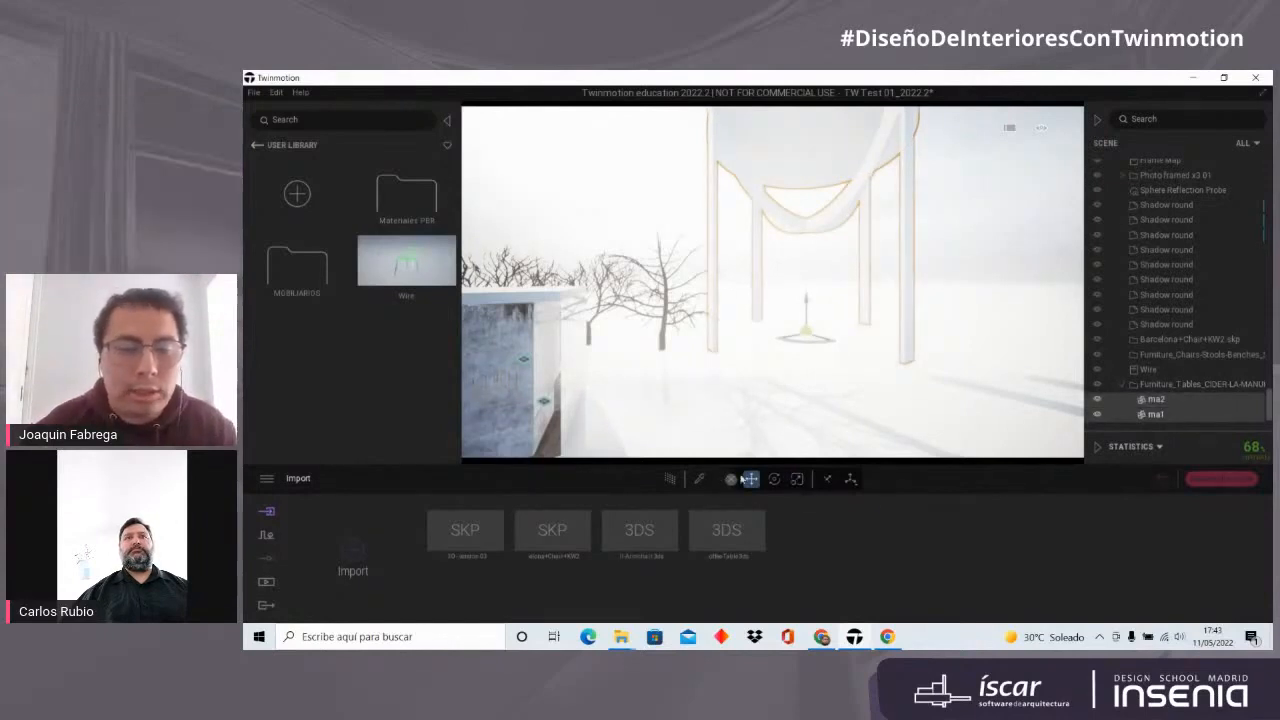
pyautogui.click(797, 479)
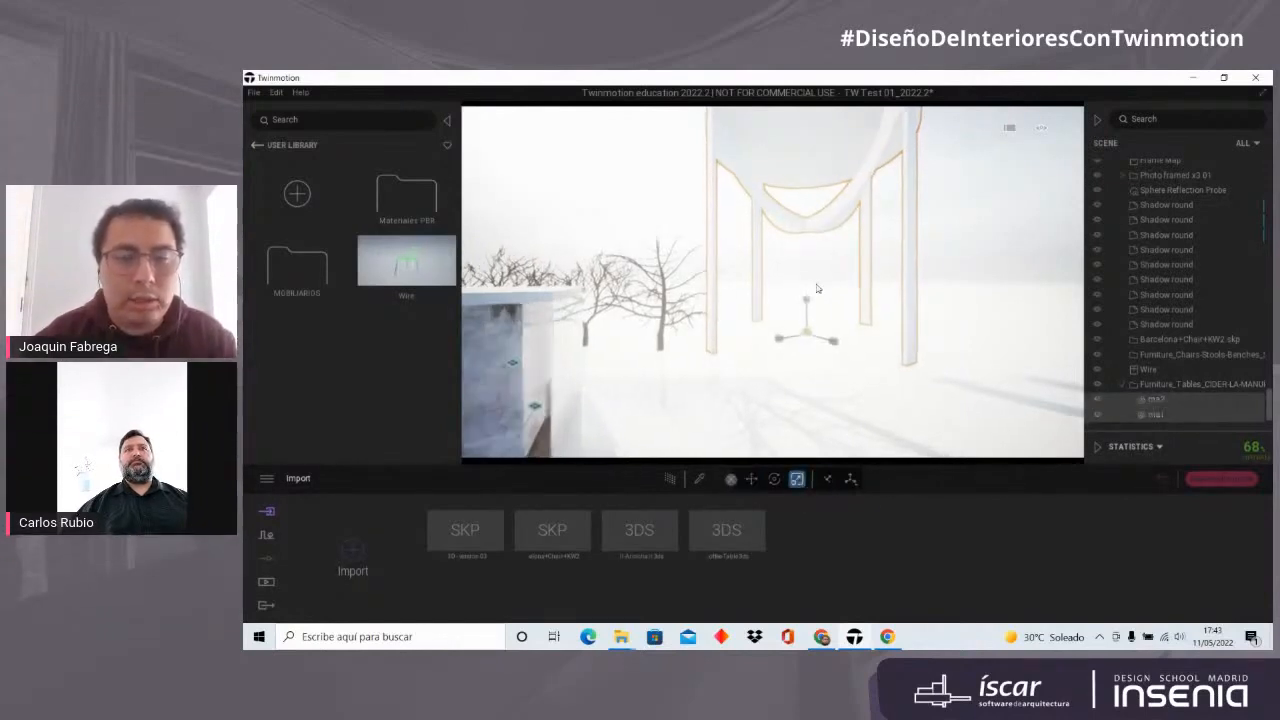
pyautogui.moveTo(826, 374); pyautogui.dragTo(837, 471)
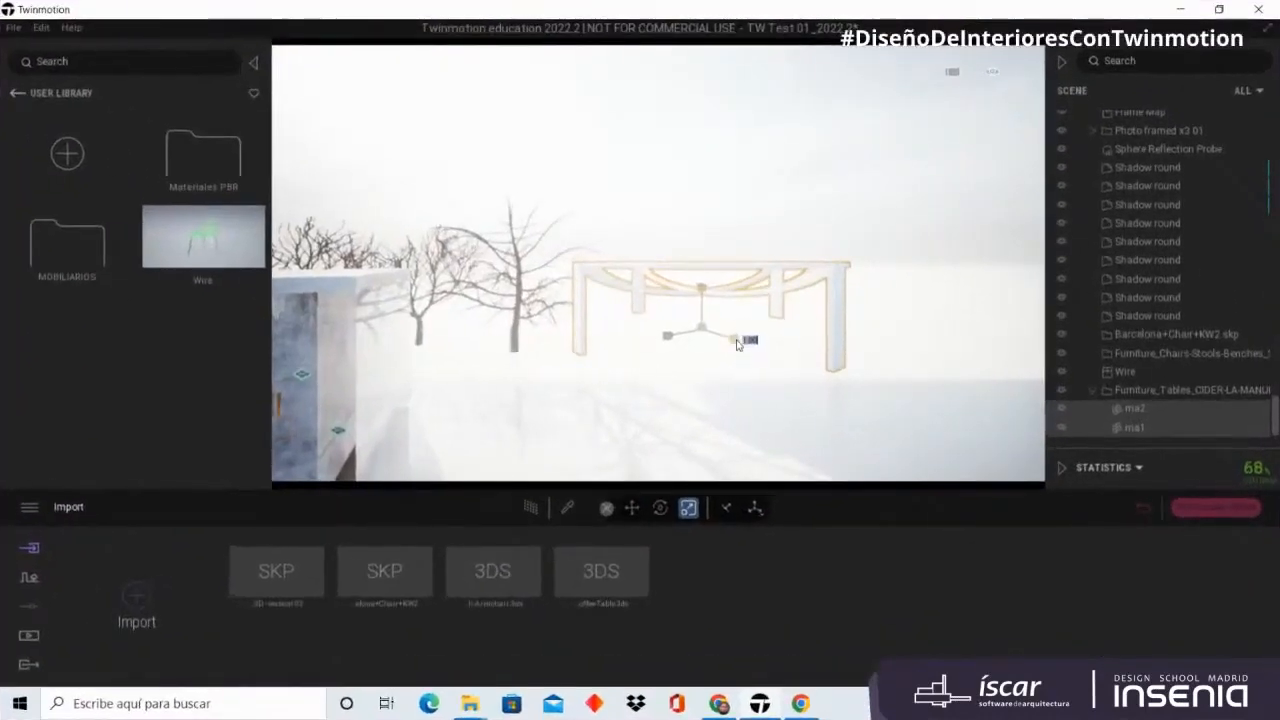
pyautogui.moveTo(835, 343); pyautogui.dragTo(744, 319)
pyautogui.moveTo(622, 309); pyautogui.dragTo(585, 300)
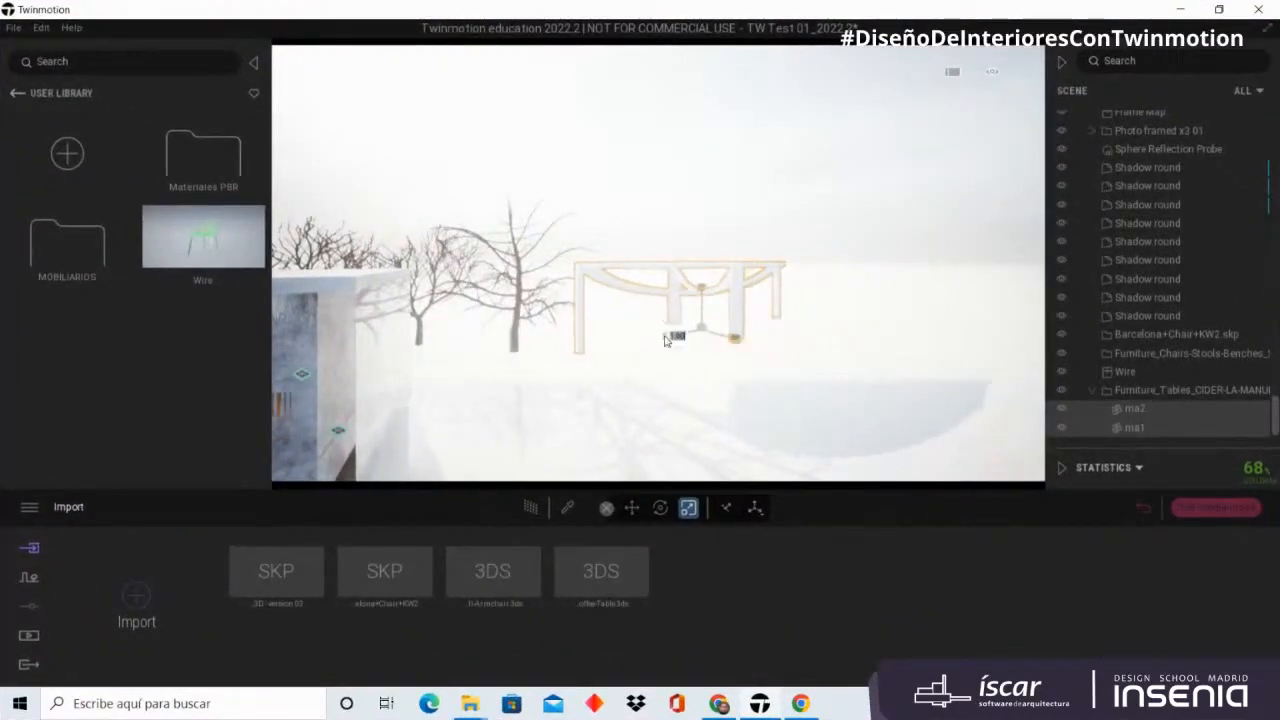
pyautogui.moveTo(665, 340); pyautogui.dragTo(825, 299)
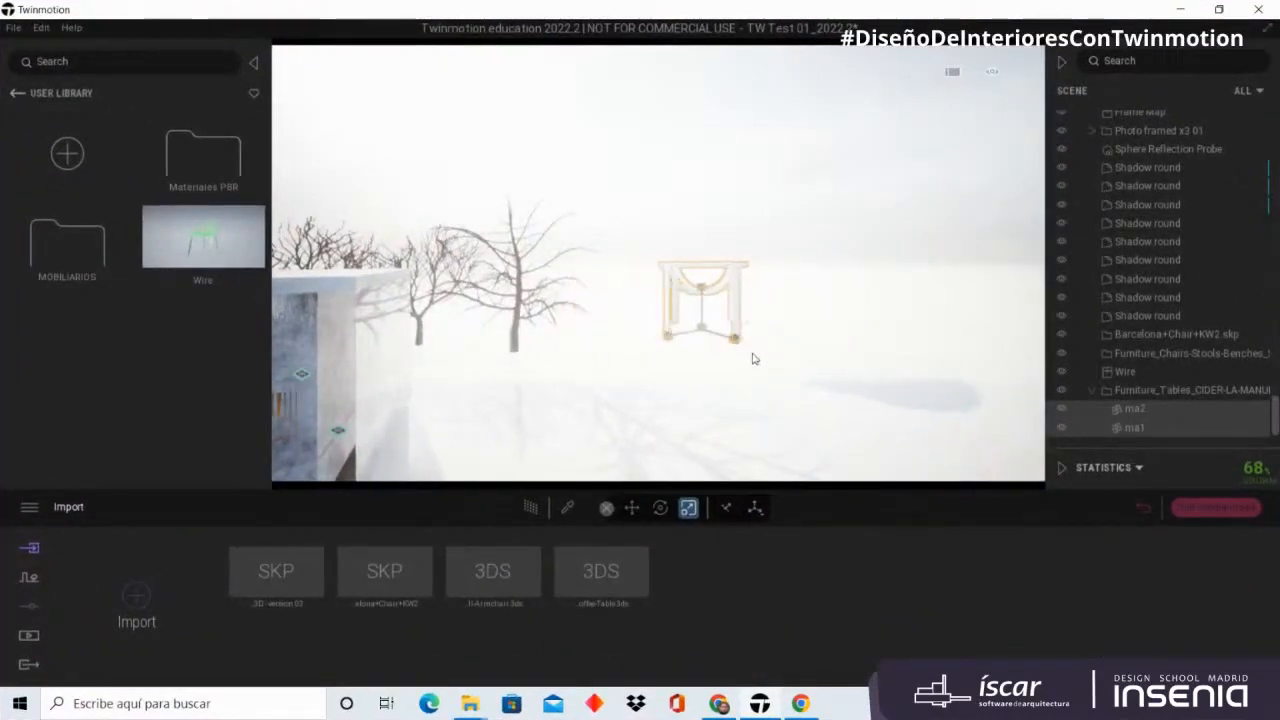
# Step: Switch the scaled coffee table to move mode and shift it across the ground towards the building
pyautogui.scroll(3, 755, 358)
pyautogui.moveTo(760, 366); pyautogui.dragTo(685, 443)
pyautogui.click(633, 515)
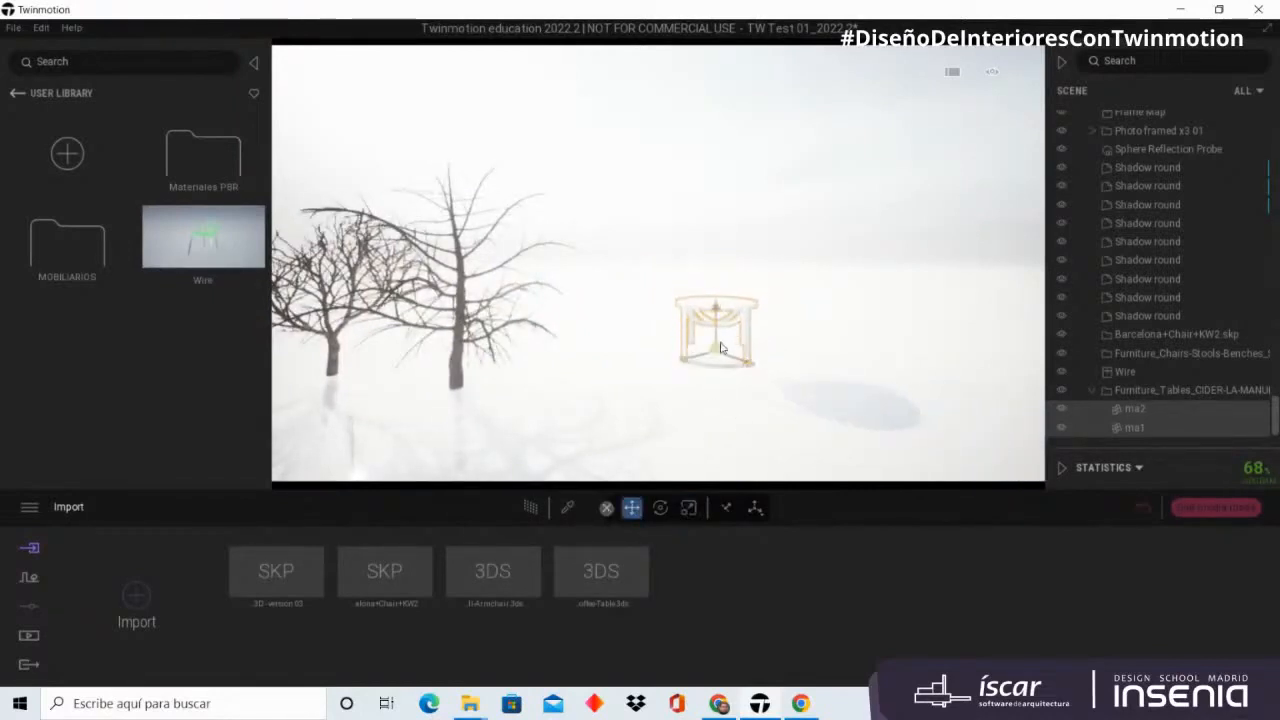
pyautogui.moveTo(724, 350); pyautogui.dragTo(480, 405)
pyautogui.press('f')
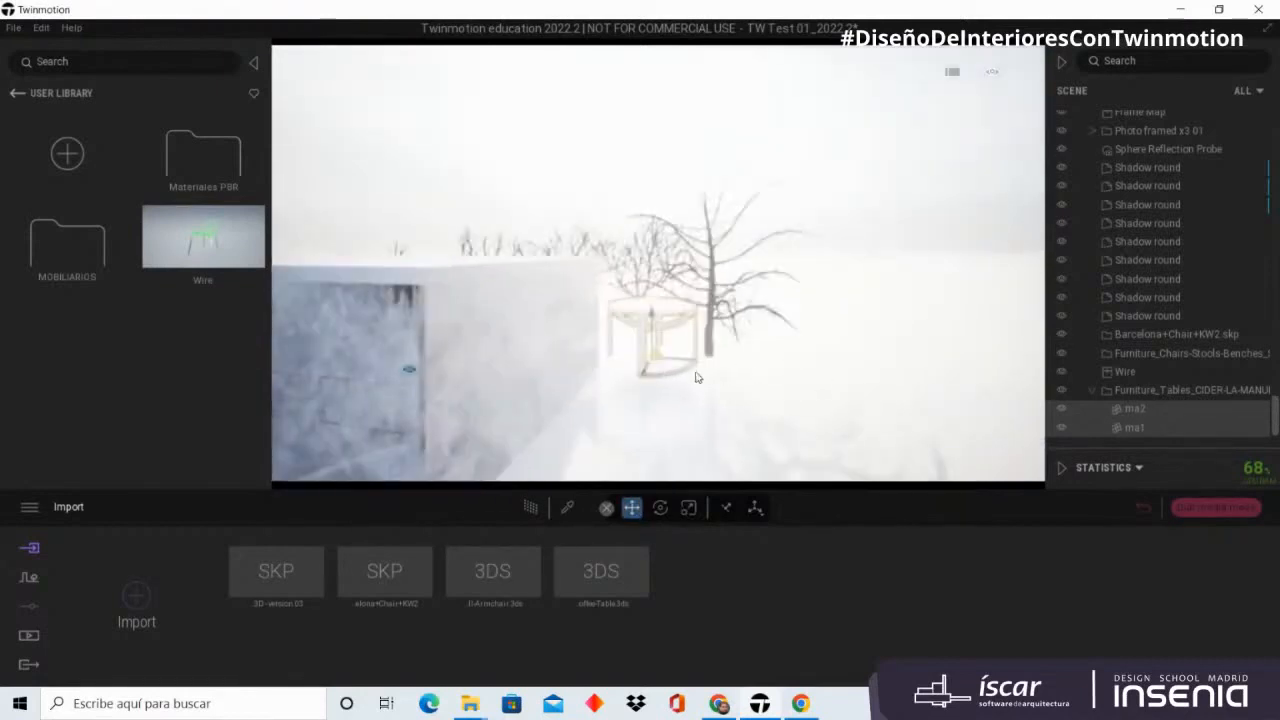
pyautogui.moveTo(656, 356); pyautogui.dragTo(626, 353)
pyautogui.scroll(1, 585, 338)
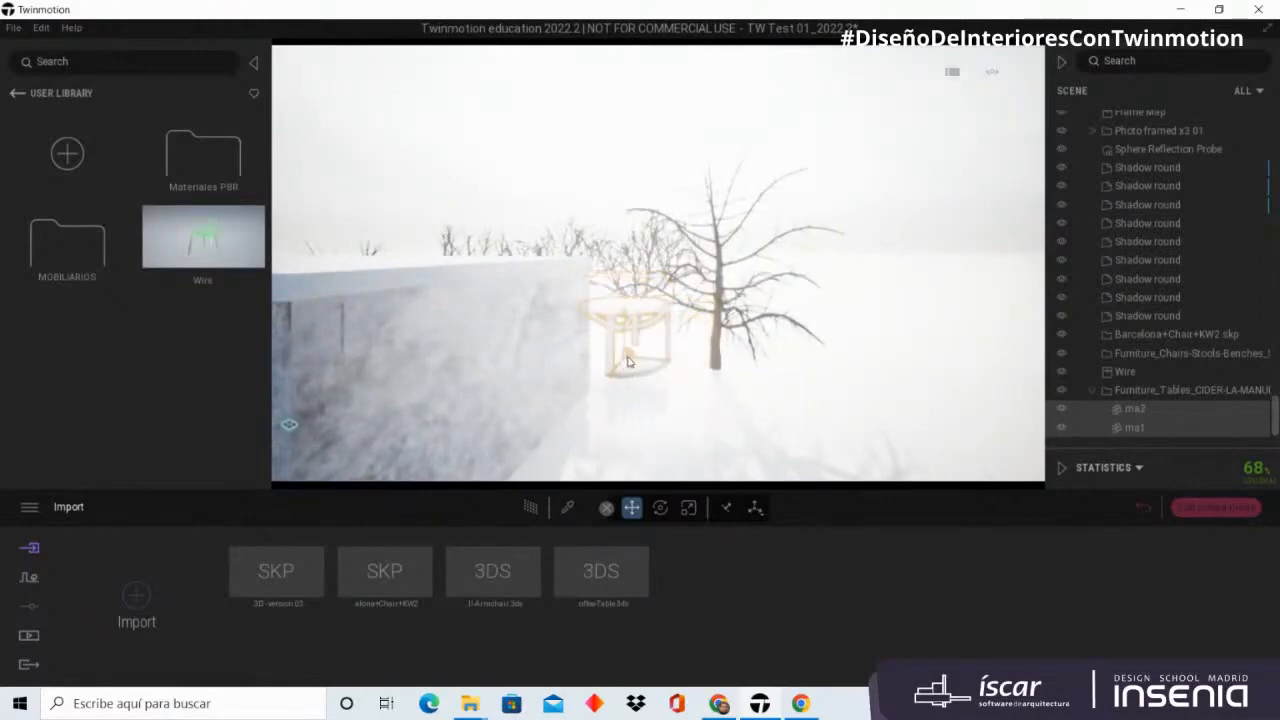
# Step: Scale the imported round coffee table down uniformly where it stands outside the building
pyautogui.scroll(1, 742, 377)
pyautogui.scroll(3, 742, 377)
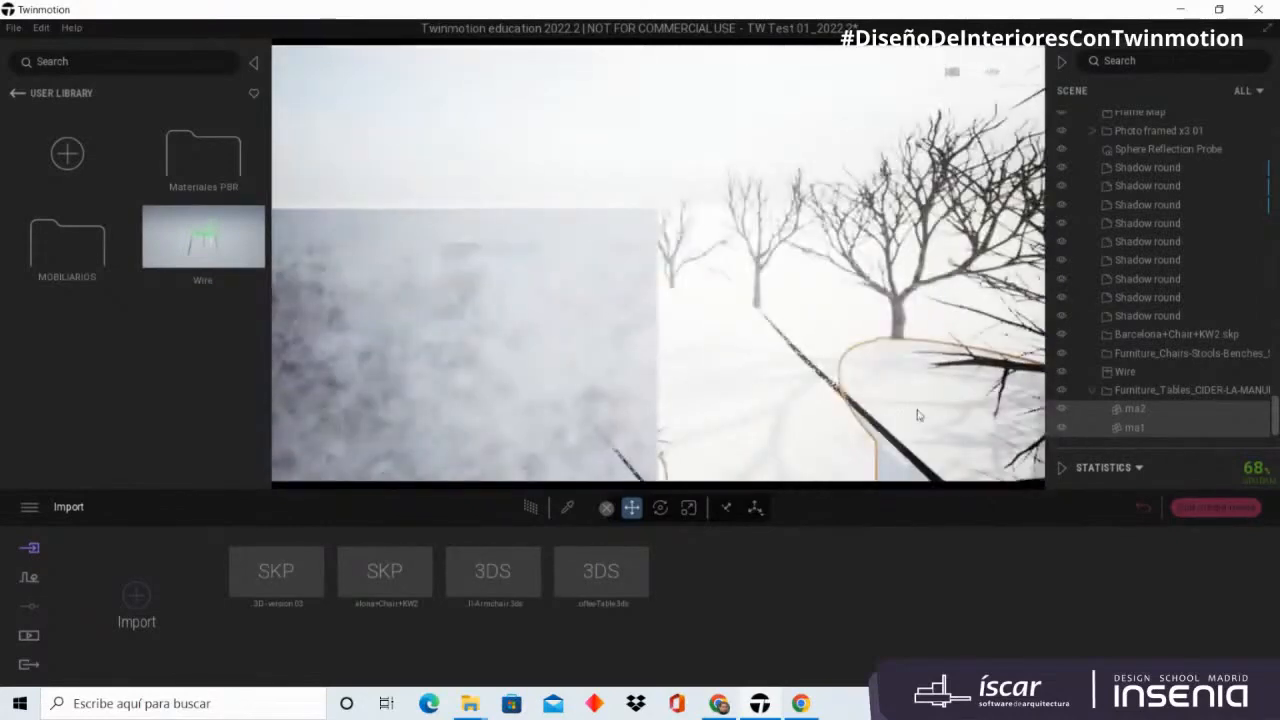
pyautogui.scroll(5, 698, 380)
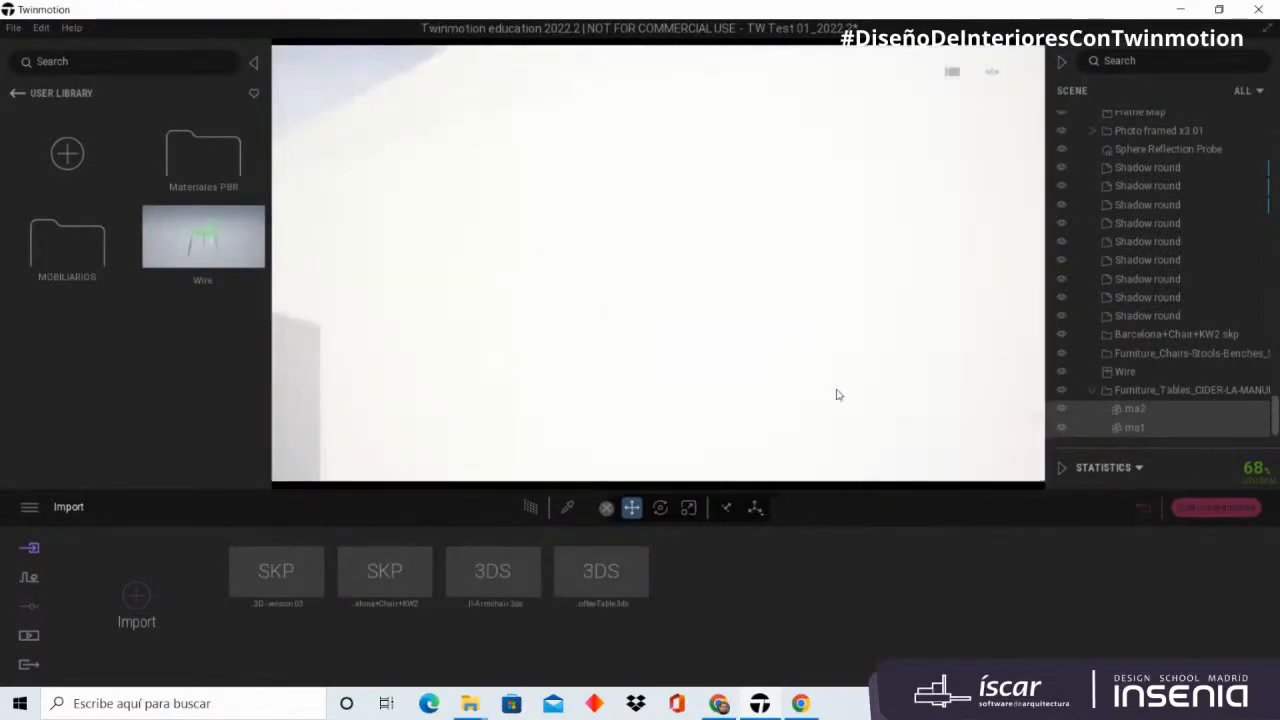
pyautogui.scroll(-5, 492, 347)
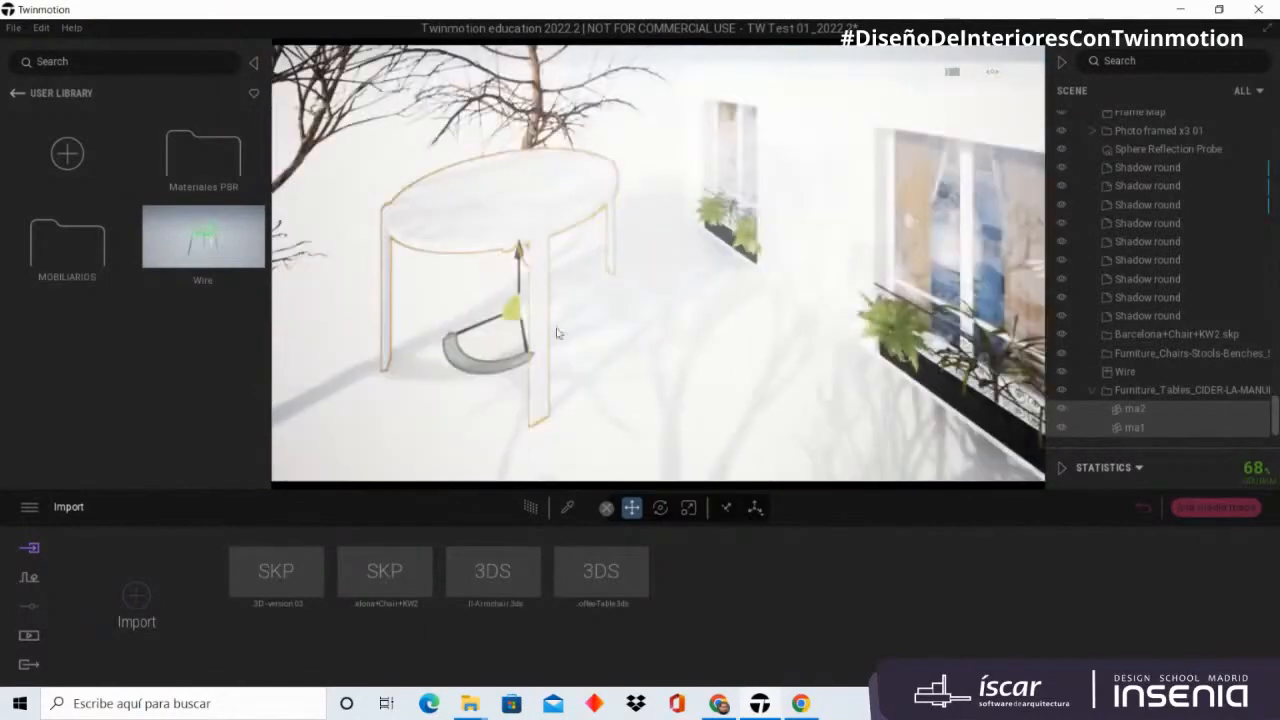
pyautogui.click(686, 508)
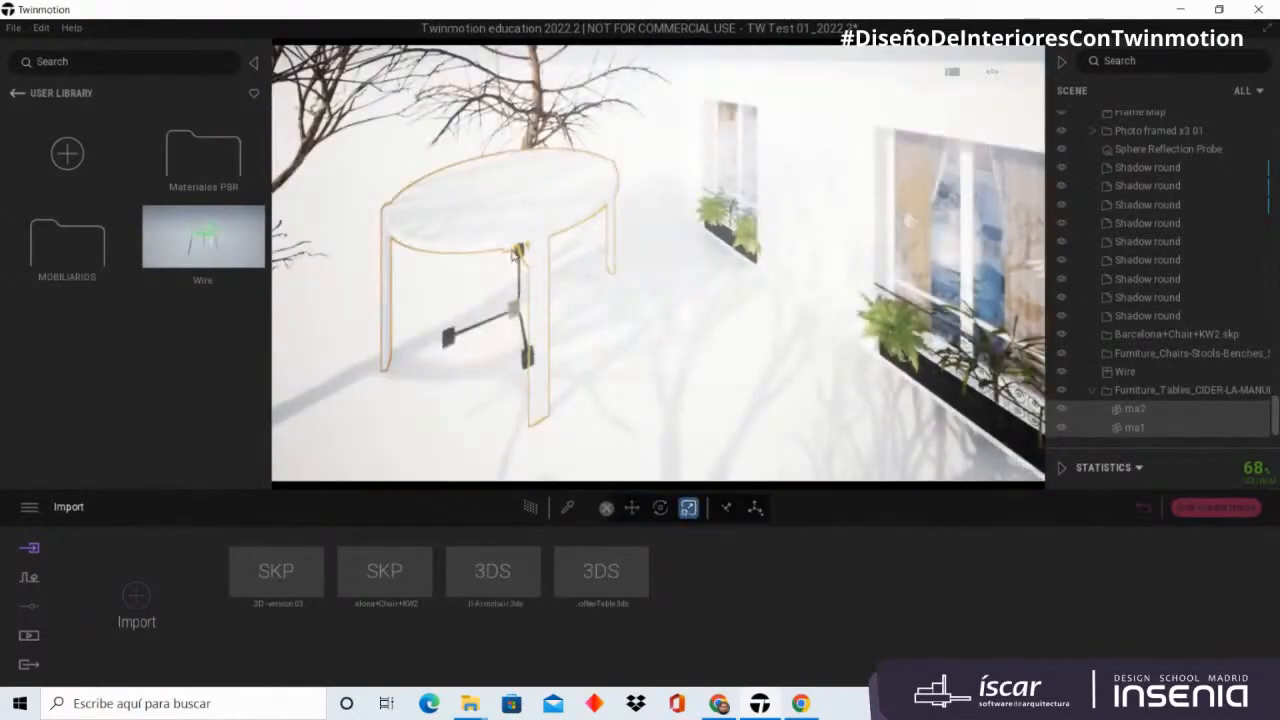
pyautogui.moveTo(523, 263)
pyautogui.mouseDown()
pyautogui.moveTo(566, 299)
pyautogui.moveTo(543, 355)
pyautogui.moveTo(503, 260)
pyautogui.mouseUp()
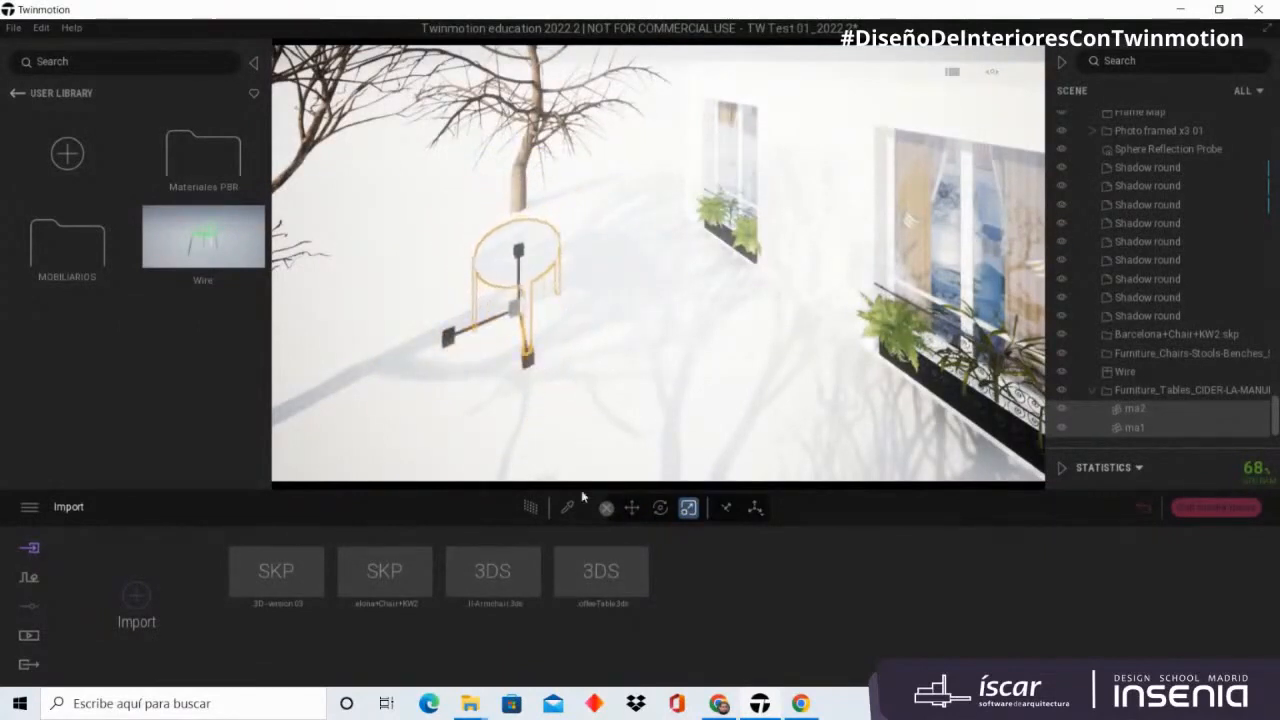
# Step: Move the round table from outside into the living room, beside the green wire chair near the doors
pyautogui.click(634, 509)
pyautogui.moveTo(516, 312); pyautogui.dragTo(768, 374)
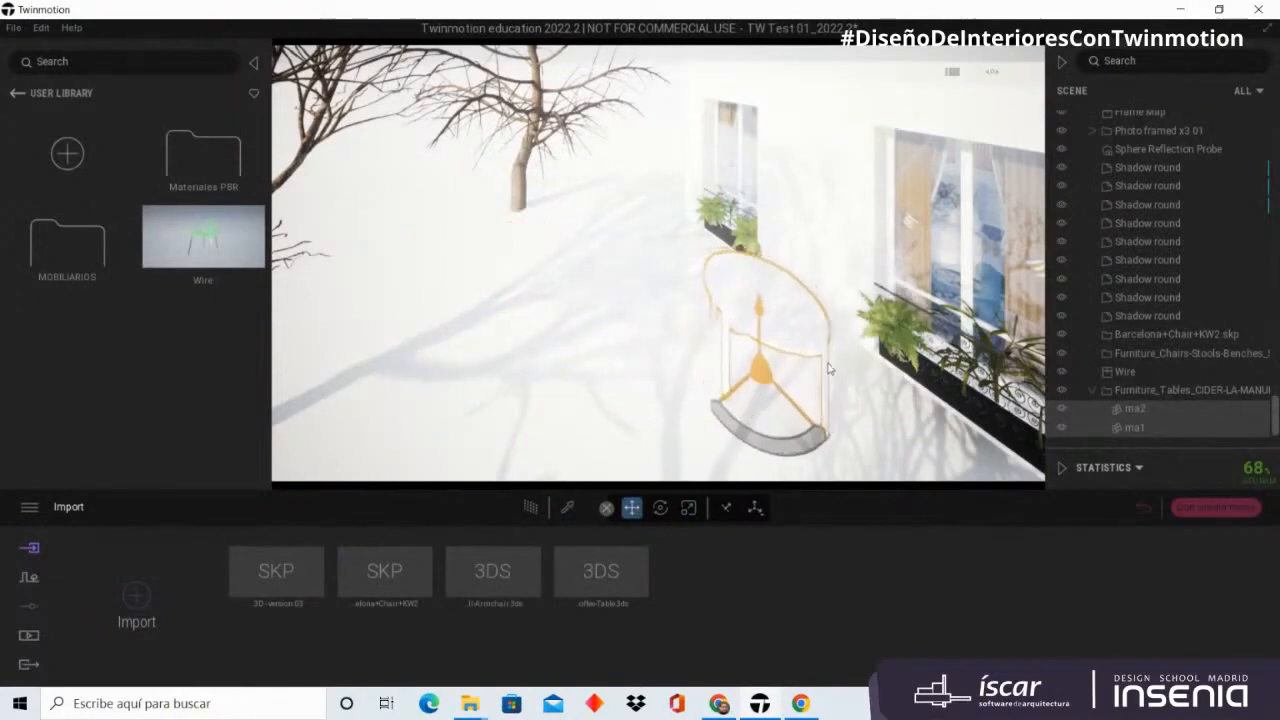
pyautogui.scroll(4, 669, 309)
pyautogui.moveTo(660, 284); pyautogui.dragTo(657, 217, button='right')
pyautogui.scroll(-4, 690, 226)
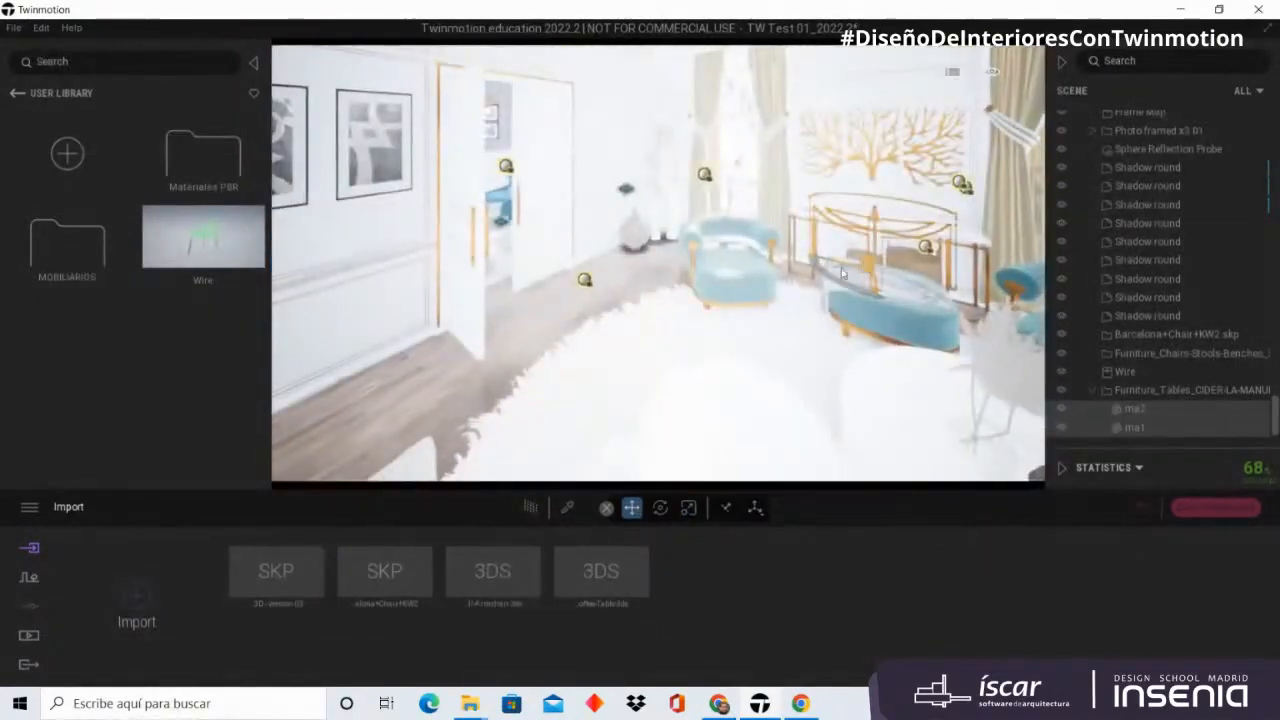
pyautogui.moveTo(841, 272); pyautogui.dragTo(394, 433)
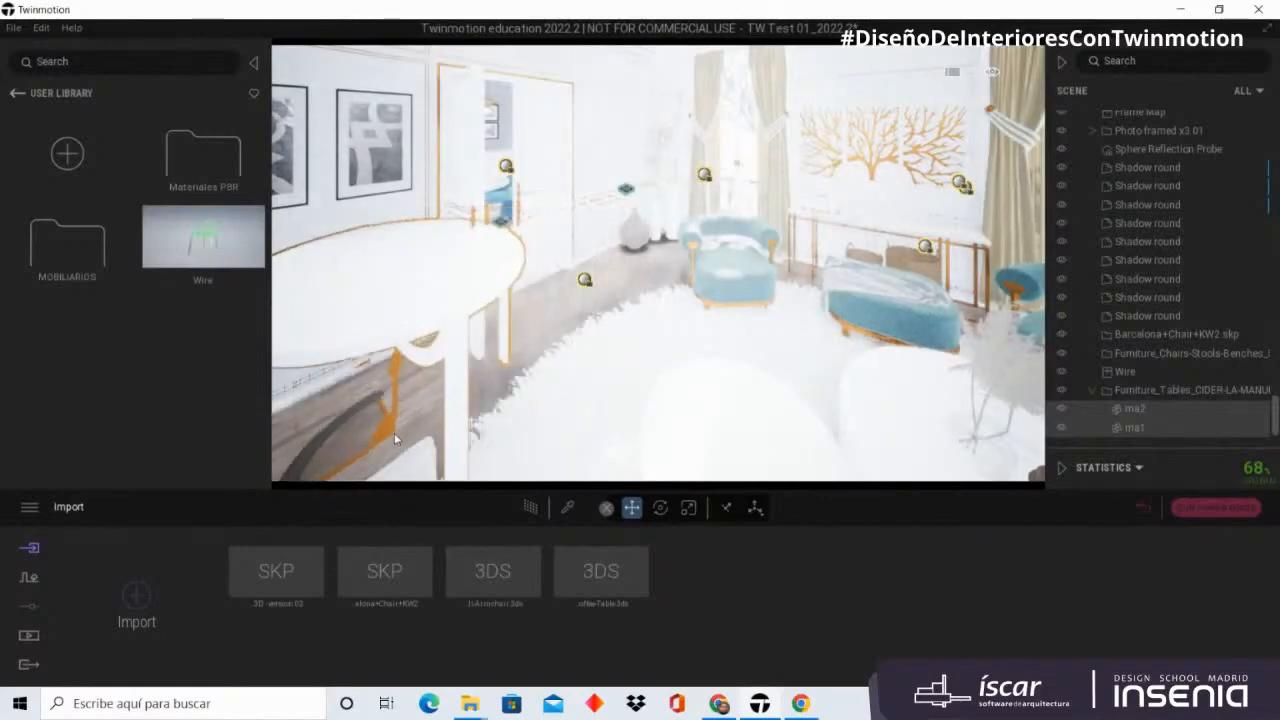
pyautogui.moveTo(662, 283); pyautogui.dragTo(589, 277, button='right')
pyautogui.scroll(-4, 589, 277)
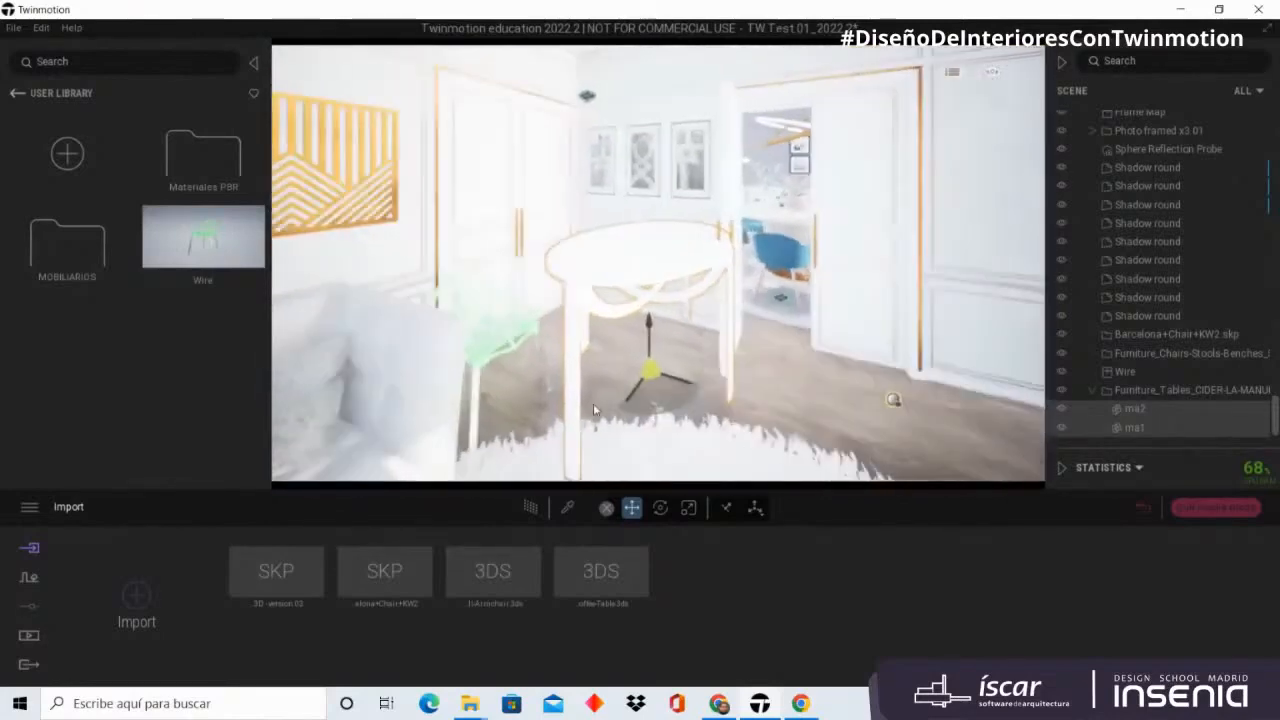
# Step: Scale the round table down further to suit the green wire chair and select its frame
pyautogui.click(689, 509)
pyautogui.scroll(3, 640, 430)
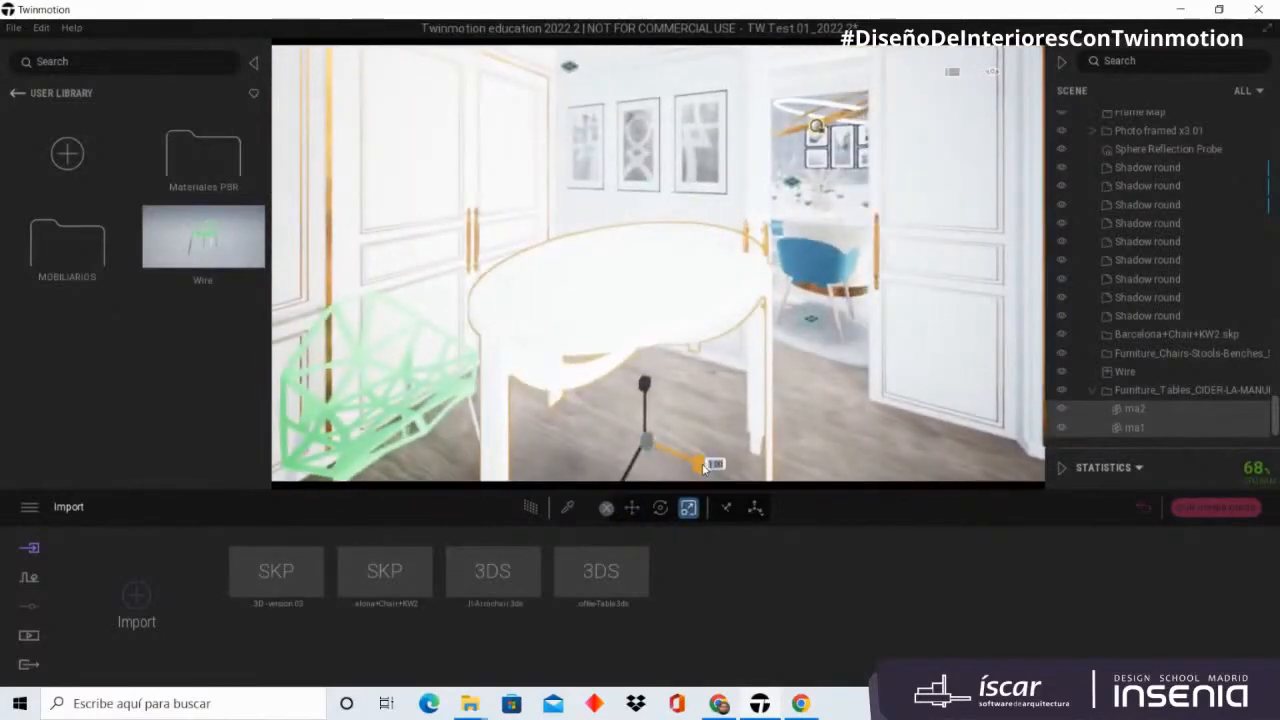
pyautogui.moveTo(640, 433); pyautogui.dragTo(636, 431)
pyautogui.moveTo(644, 384); pyautogui.dragTo(702, 349)
pyautogui.scroll(-5, 640, 357)
pyautogui.scroll(3, 641, 360)
pyautogui.scroll(3, 650, 380)
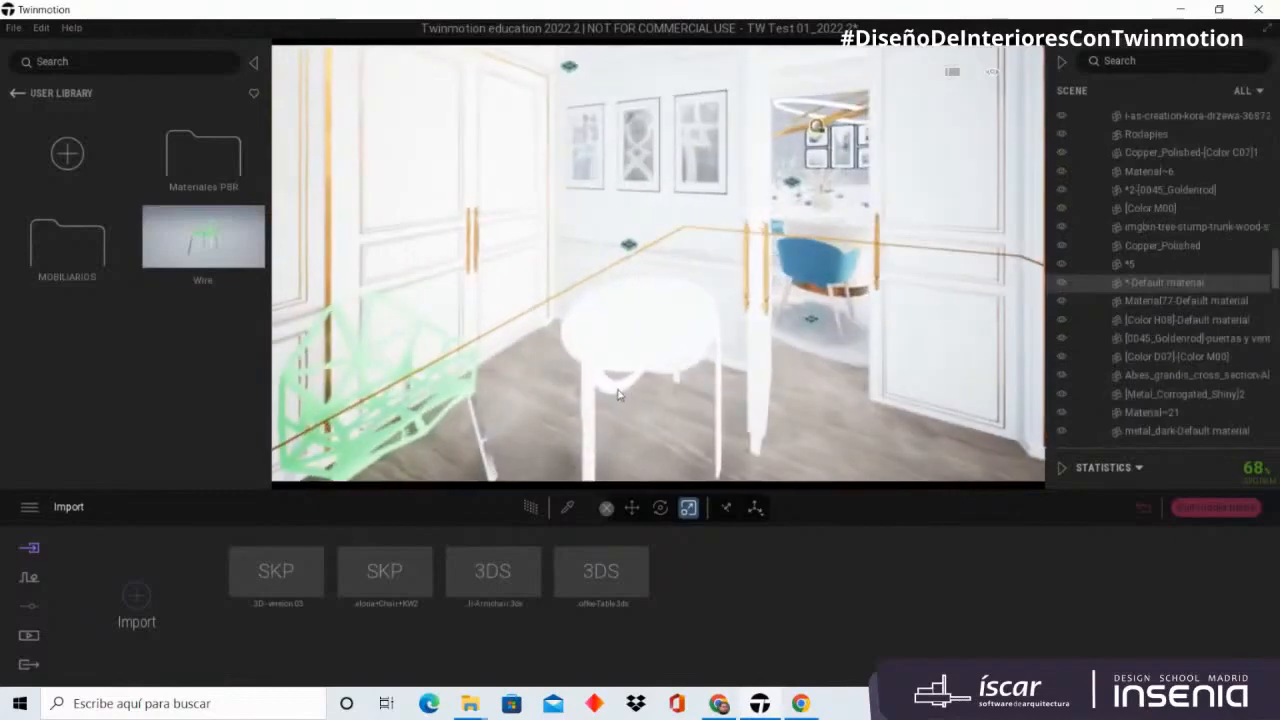
pyautogui.scroll(3, 615, 368)
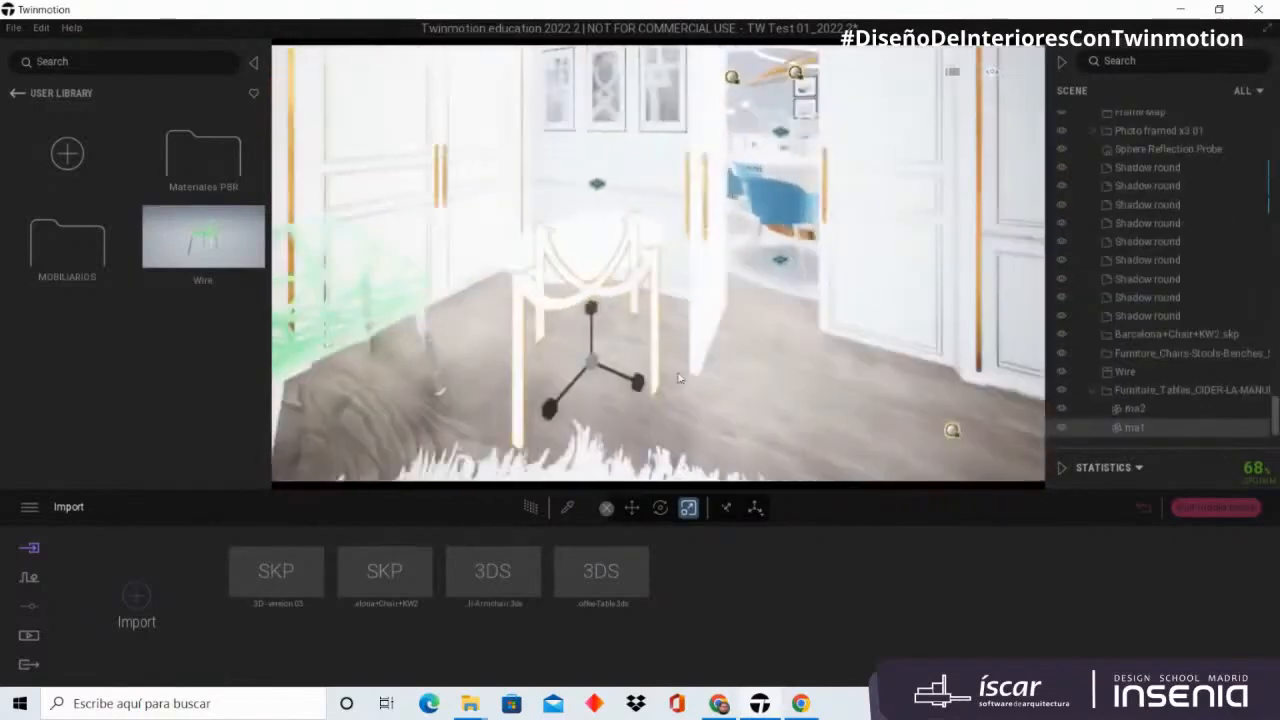
# Step: Browse the library's material categories and open the Metal collection
pyautogui.click(17, 93)
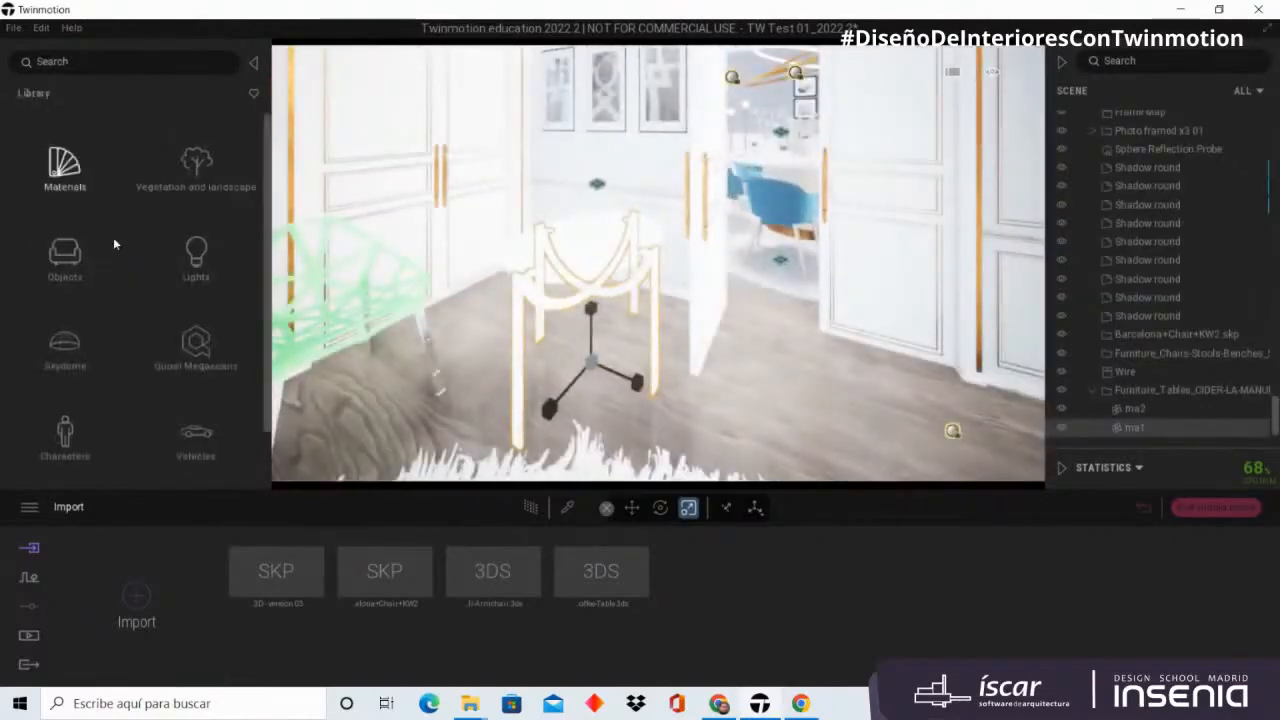
pyautogui.click(67, 165)
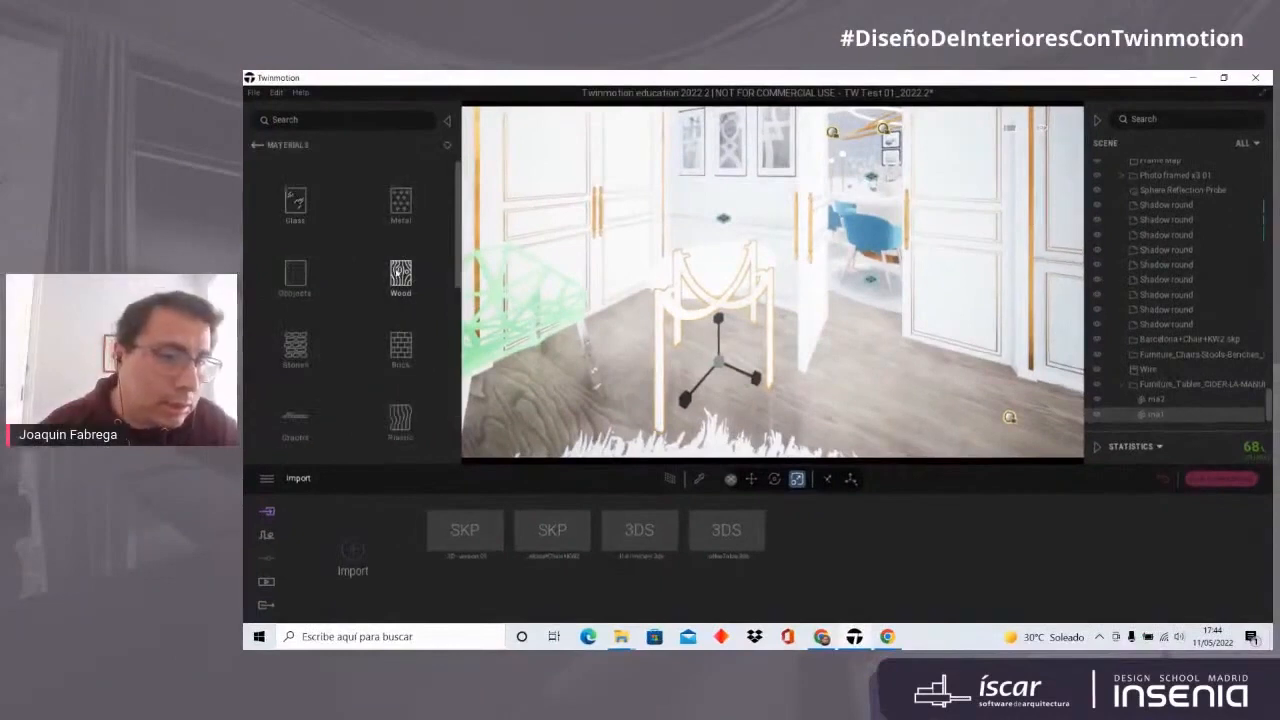
pyautogui.scroll(-1, 366, 285)
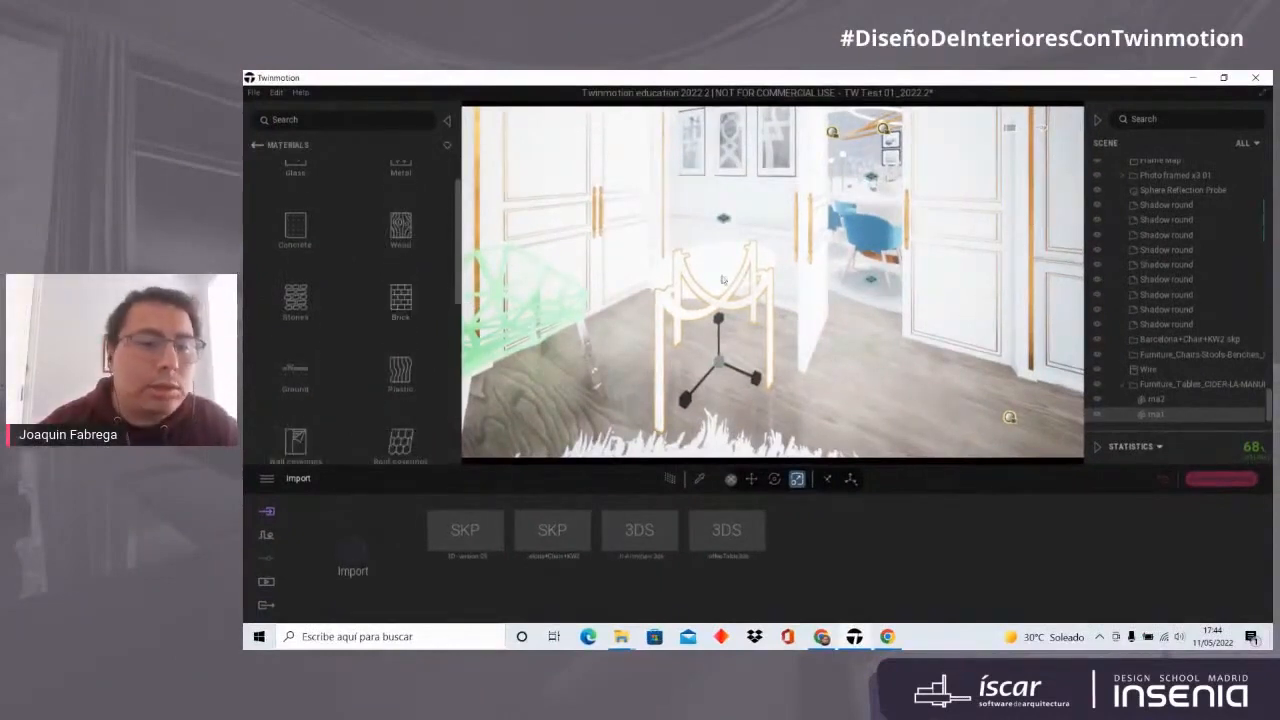
pyautogui.scroll(-3, 400, 300)
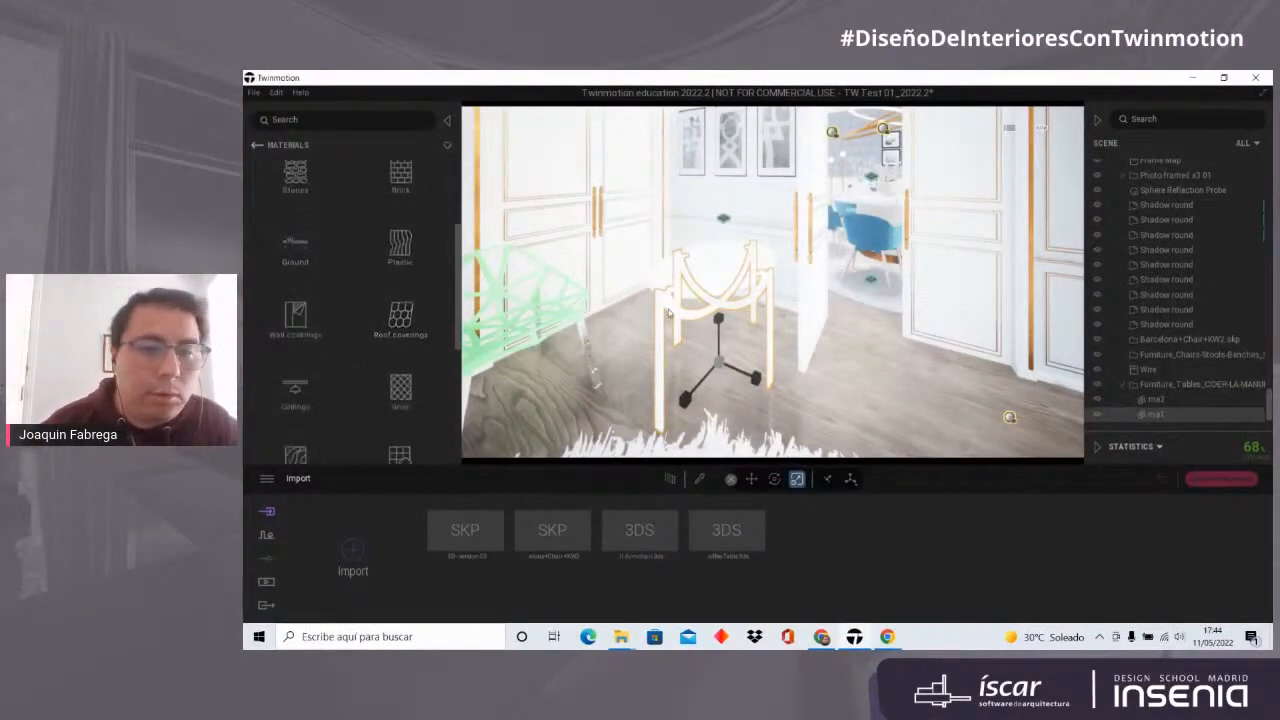
pyautogui.scroll(3, 738, 290)
pyautogui.moveTo(738, 290)
pyautogui.mouseDown(button='right')
pyautogui.moveTo(760, 314)
pyautogui.moveTo(732, 305)
pyautogui.mouseUp(button='right')
pyautogui.scroll(-4, 732, 295)
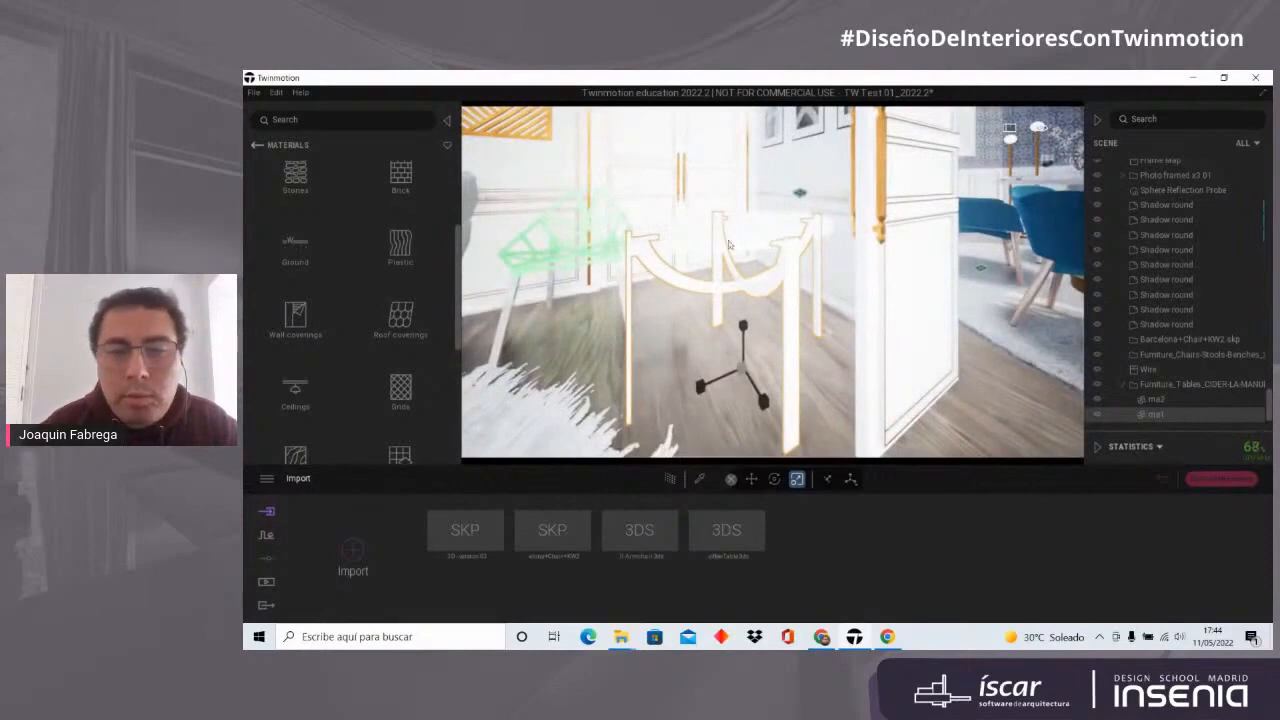
pyautogui.scroll(-5, 414, 231)
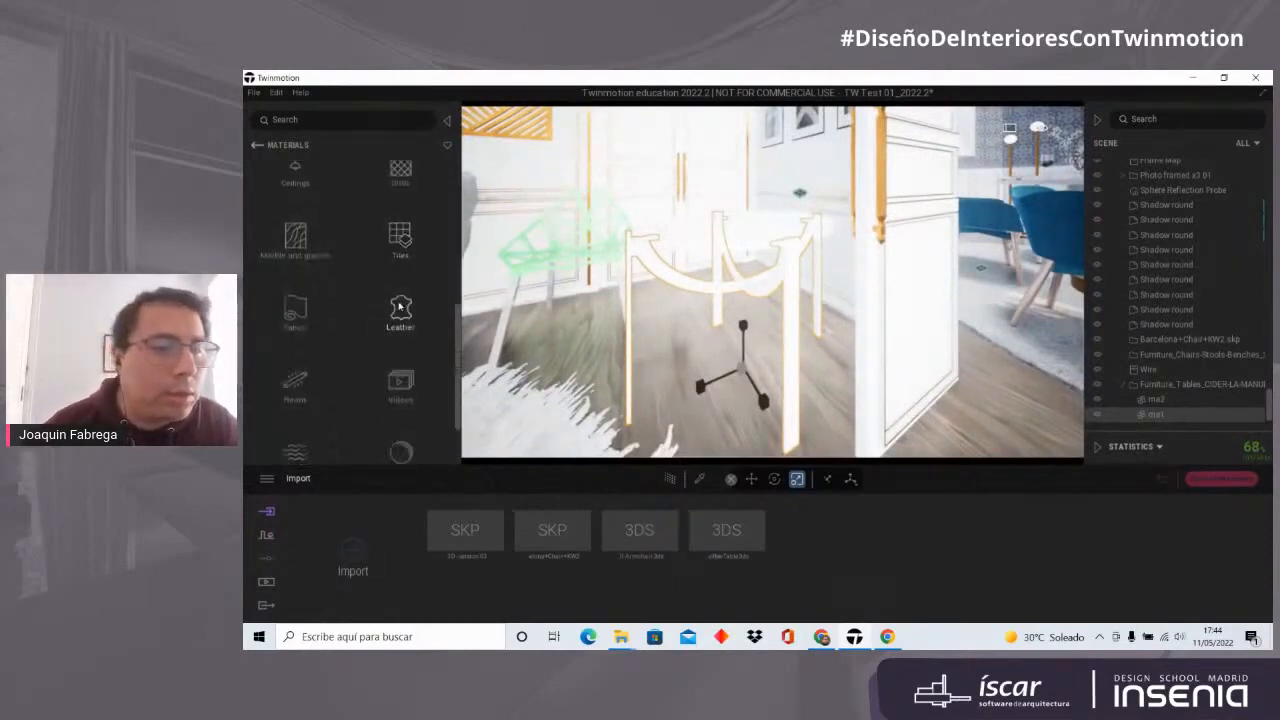
pyautogui.scroll(3, 360, 271)
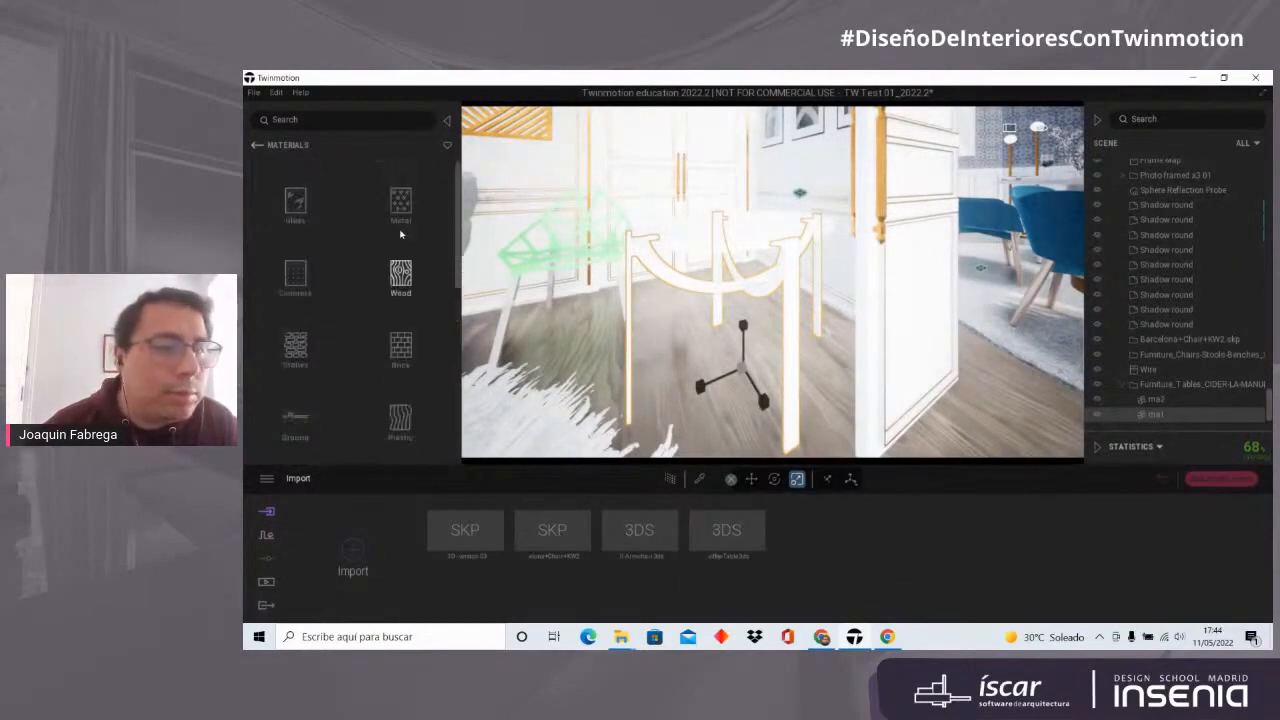
pyautogui.click(400, 202)
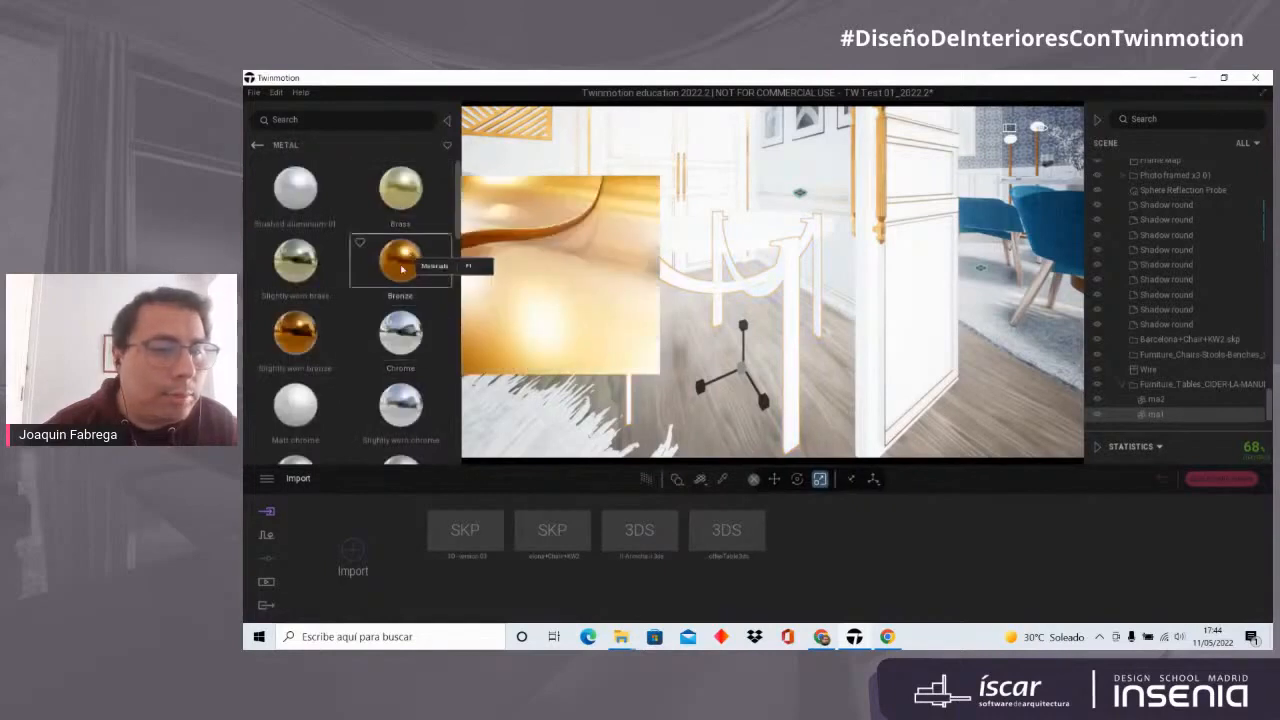
# Step: Set the material mapping to From object UV and apply Bronze to the table's legs and frame
pyautogui.click(700, 480)
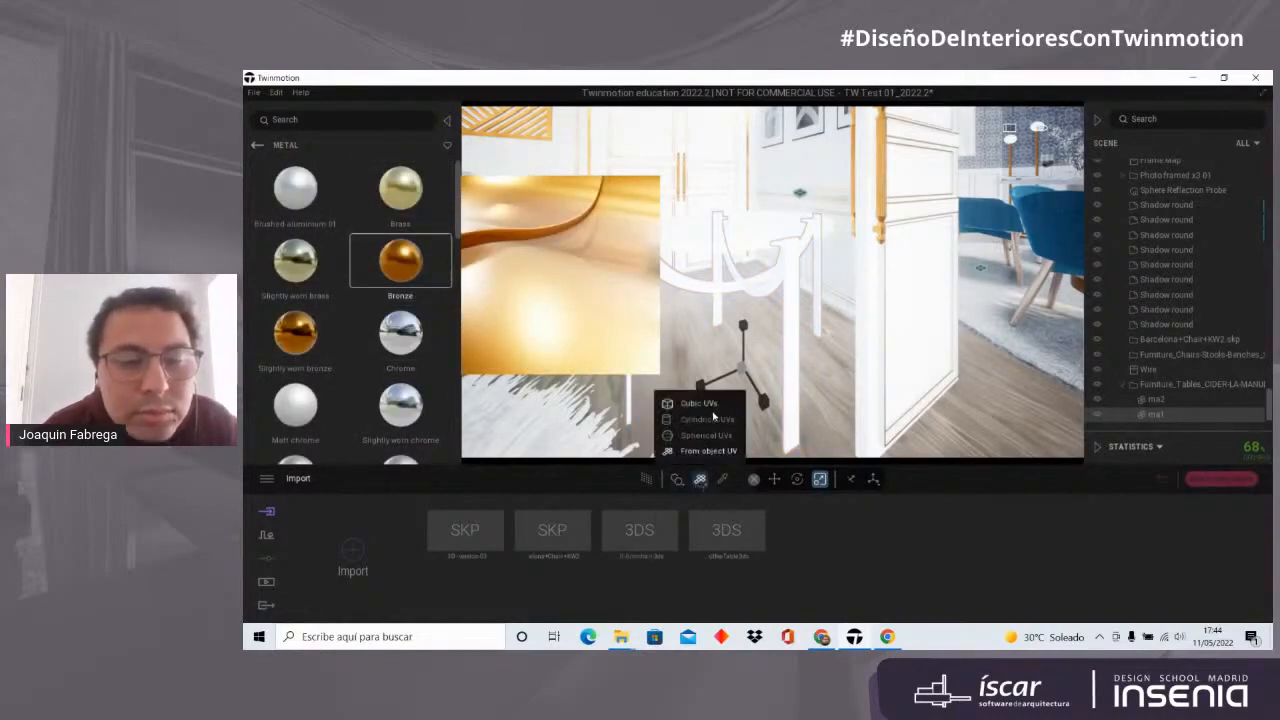
pyautogui.click(716, 451)
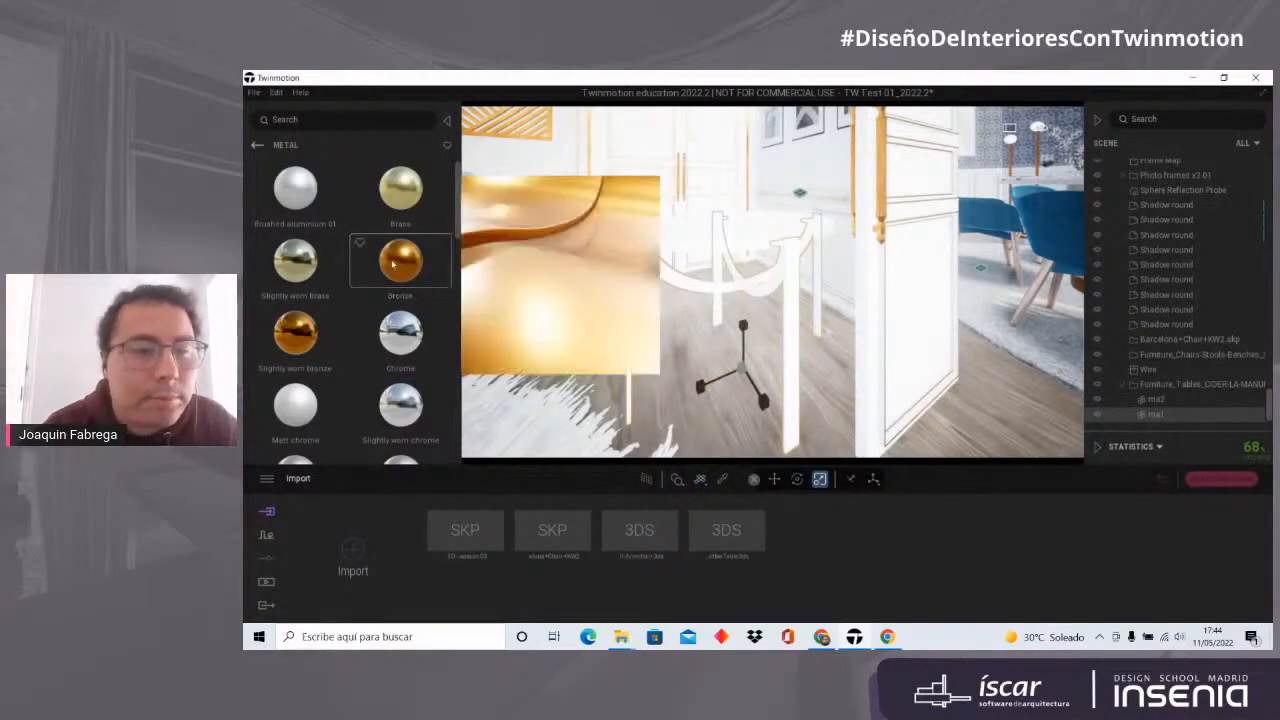
pyautogui.moveTo(400, 263); pyautogui.dragTo(680, 282)
# Step: Apply the Green Marble 02 A material from the Marble and Granite collection to the tabletop
pyautogui.scroll(4, 734, 229)
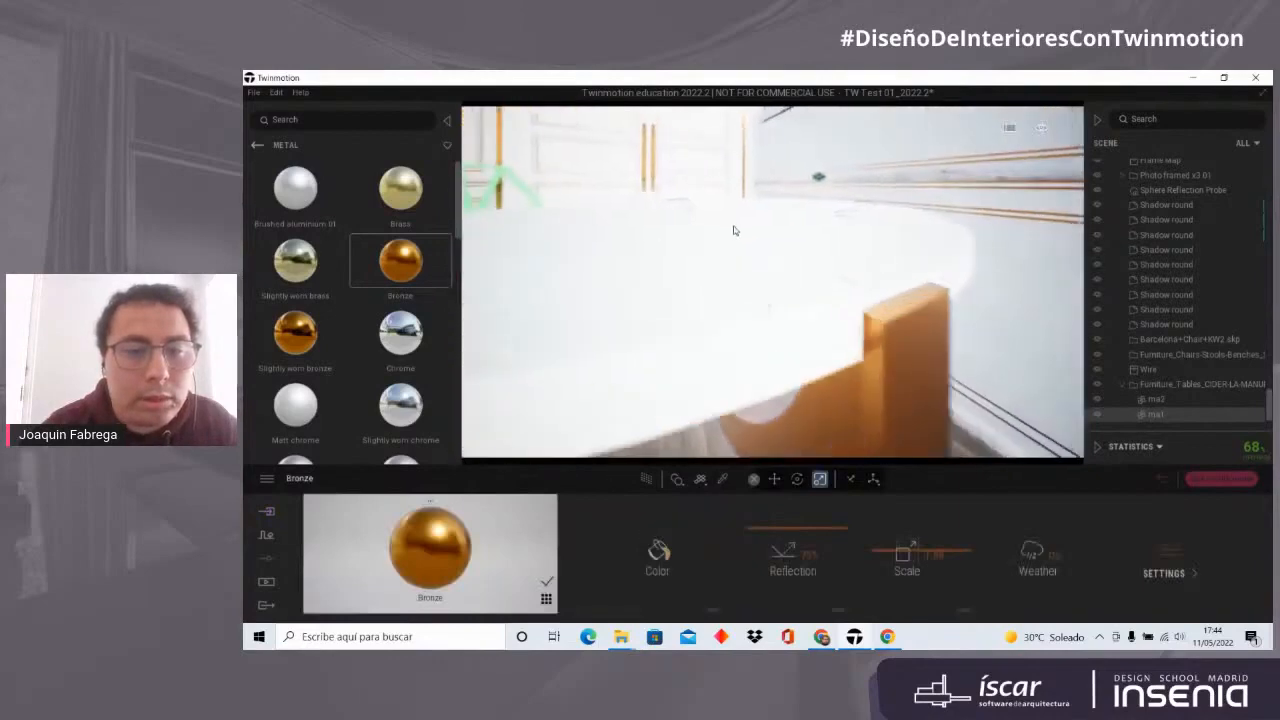
pyautogui.scroll(-5, 786, 263)
pyautogui.scroll(4, 768, 265)
pyautogui.scroll(-4, 771, 270)
pyautogui.moveTo(771, 268)
pyautogui.mouseDown(button='right')
pyautogui.moveTo(772, 285)
pyautogui.moveTo(766, 249)
pyautogui.mouseUp(button='right')
pyautogui.scroll(4, 762, 287)
pyautogui.scroll(-4, 760, 287)
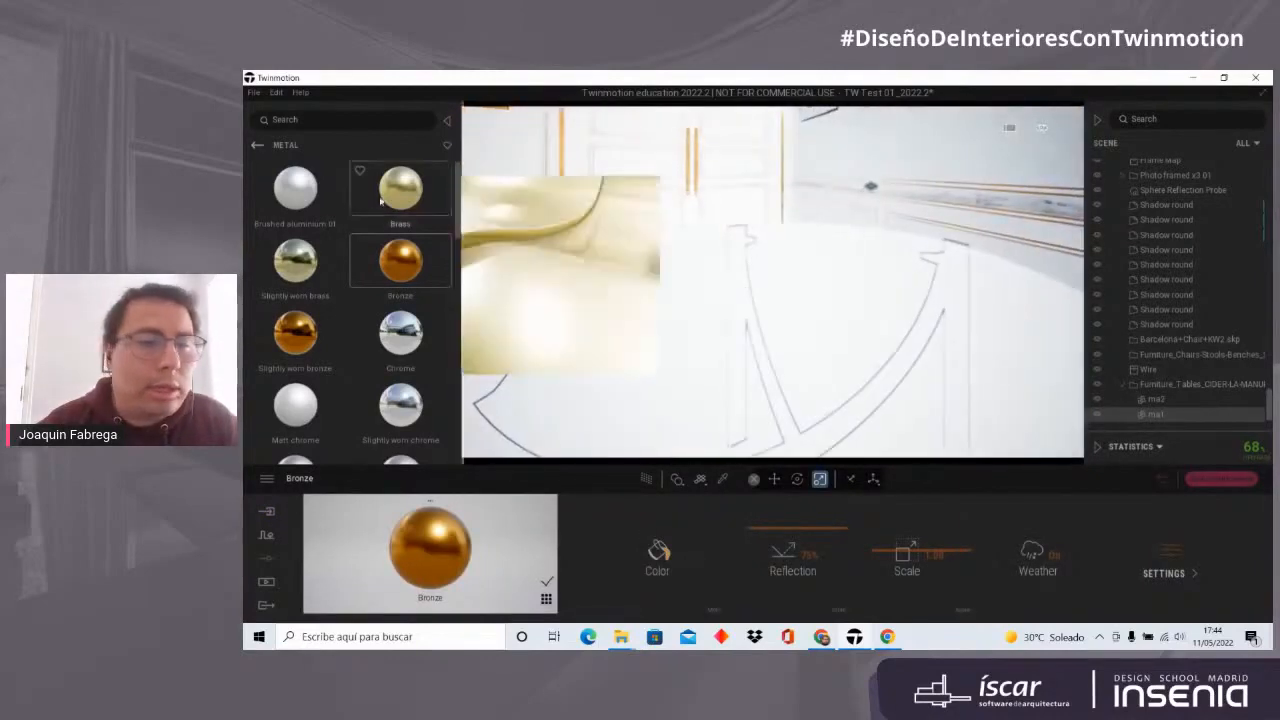
pyautogui.click(257, 145)
pyautogui.scroll(-3, 310, 315)
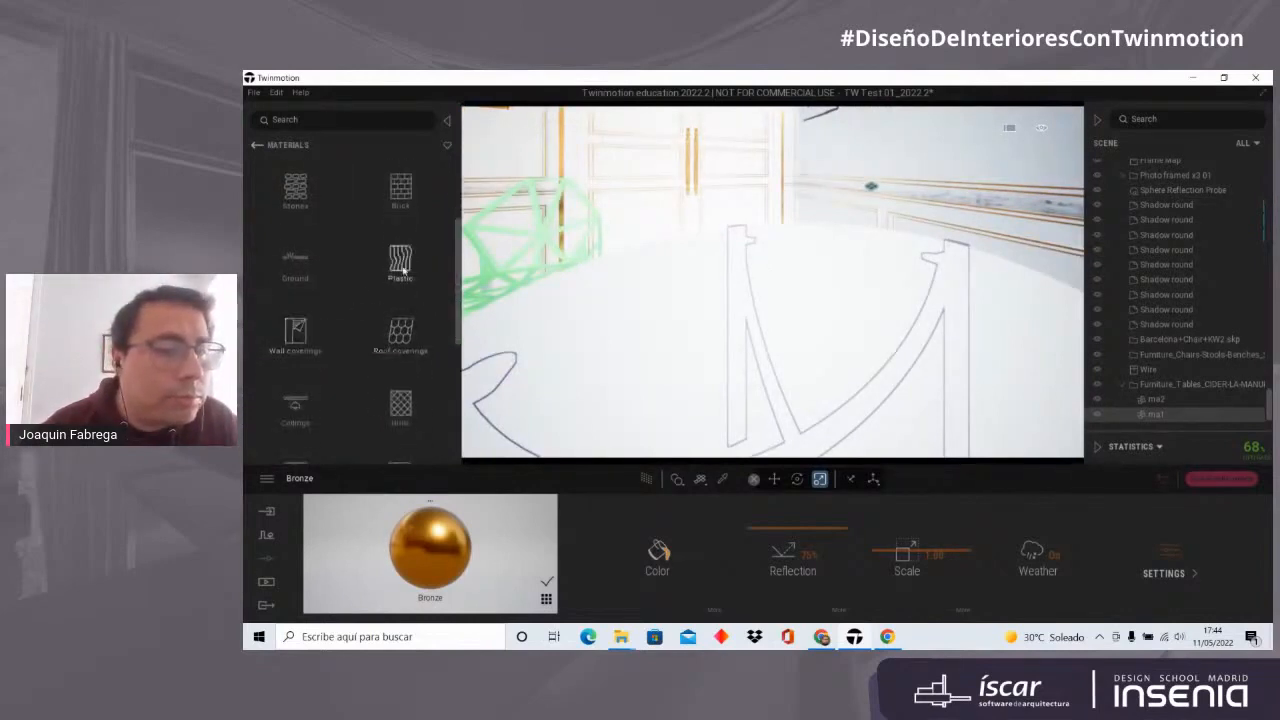
pyautogui.scroll(-4, 285, 295)
pyautogui.click(273, 259)
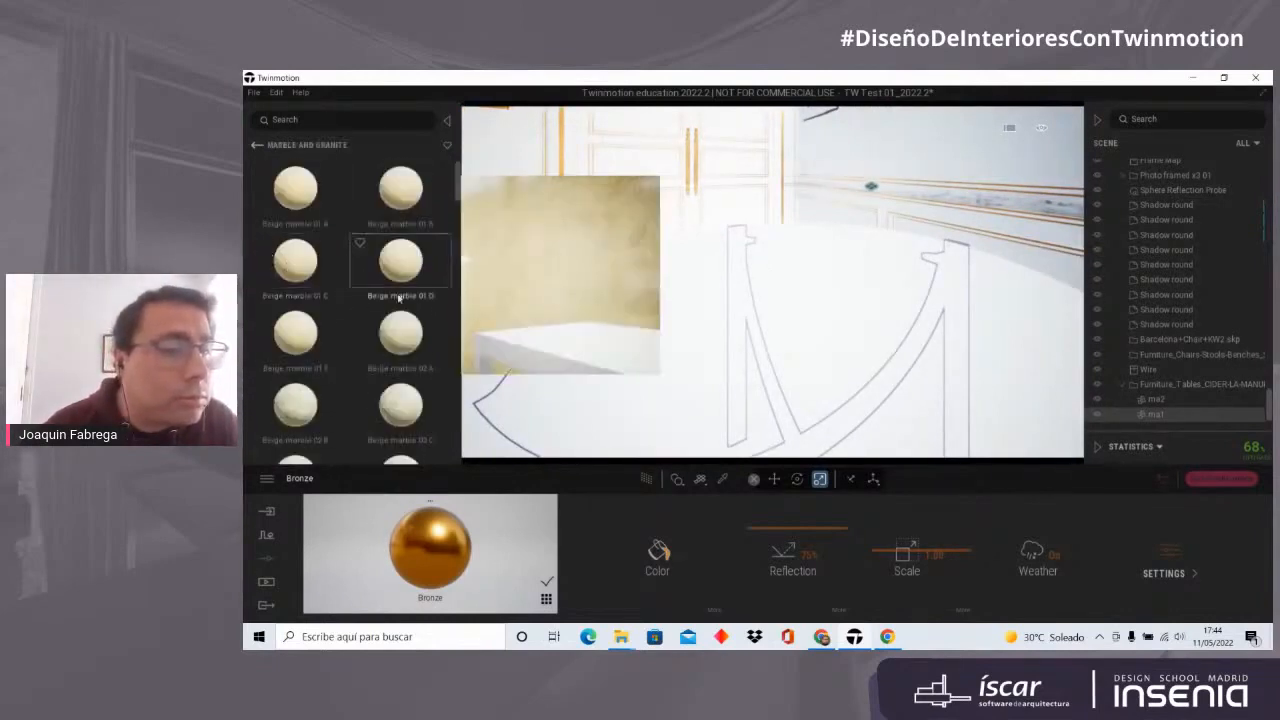
pyautogui.scroll(-3, 400, 295)
pyautogui.moveTo(414, 302); pyautogui.dragTo(668, 314)
# Step: Inspect the table's marble top and bronze frame up close and from several angles
pyautogui.scroll(-5, 681, 318)
pyautogui.scroll(5, 570, 335)
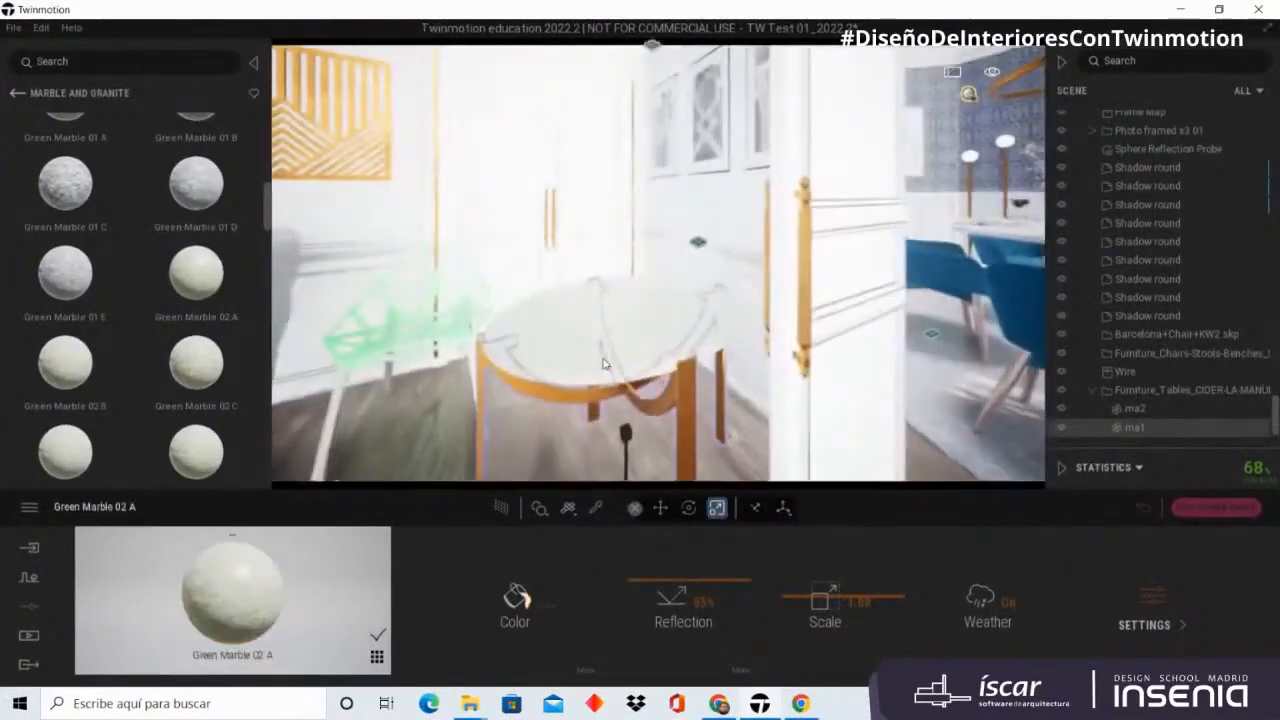
pyautogui.moveTo(673, 339); pyautogui.dragTo(716, 325, button='right')
pyautogui.moveTo(799, 330)
pyautogui.mouseDown(button='right')
pyautogui.moveTo(635, 352)
pyautogui.moveTo(789, 345)
pyautogui.mouseUp(button='right')
pyautogui.scroll(4, 783, 342)
pyautogui.scroll(-3, 783, 342)
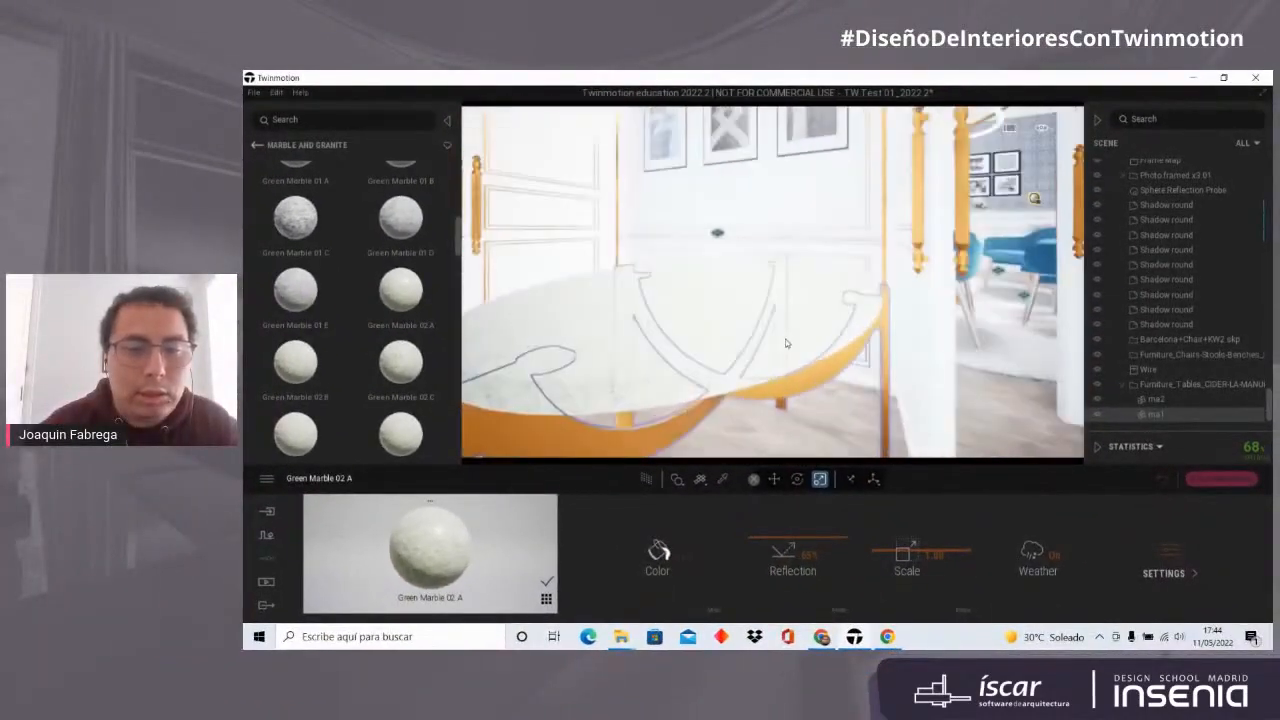
pyautogui.scroll(-5, 808, 345)
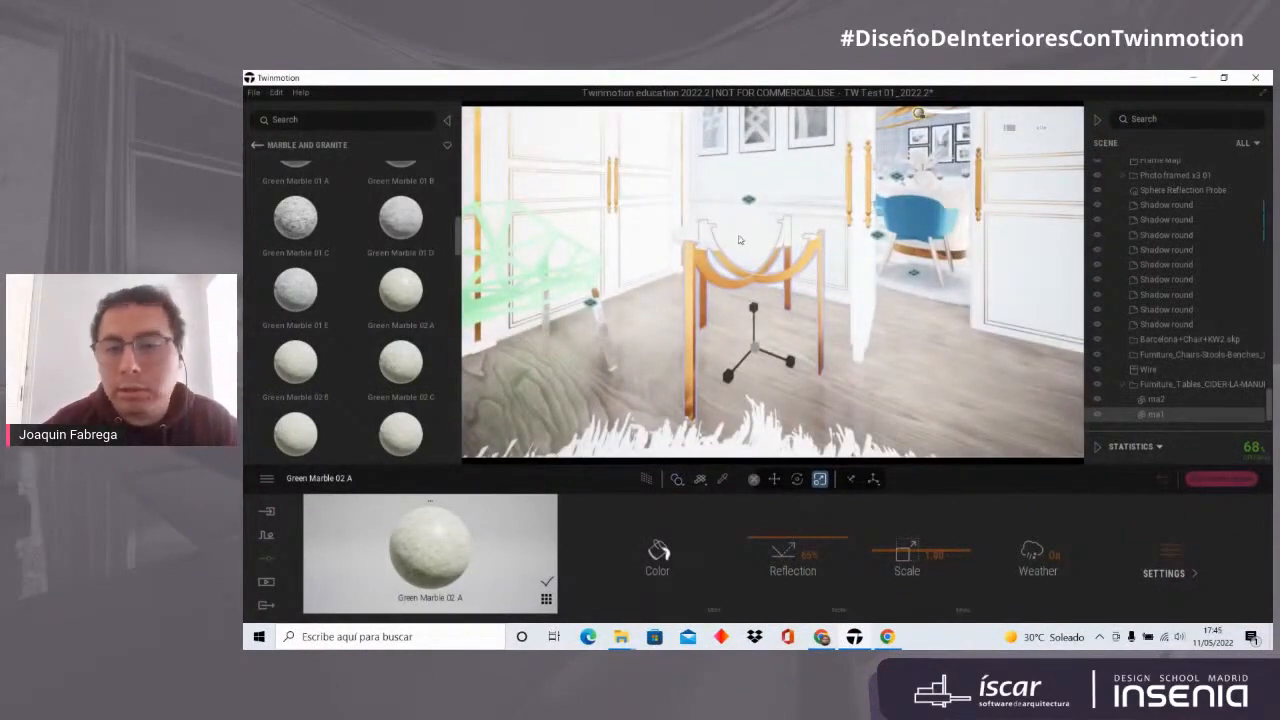
# Step: Add the table's Furniture_Tables container to the user library and display the library's contents
pyautogui.click(1182, 388)
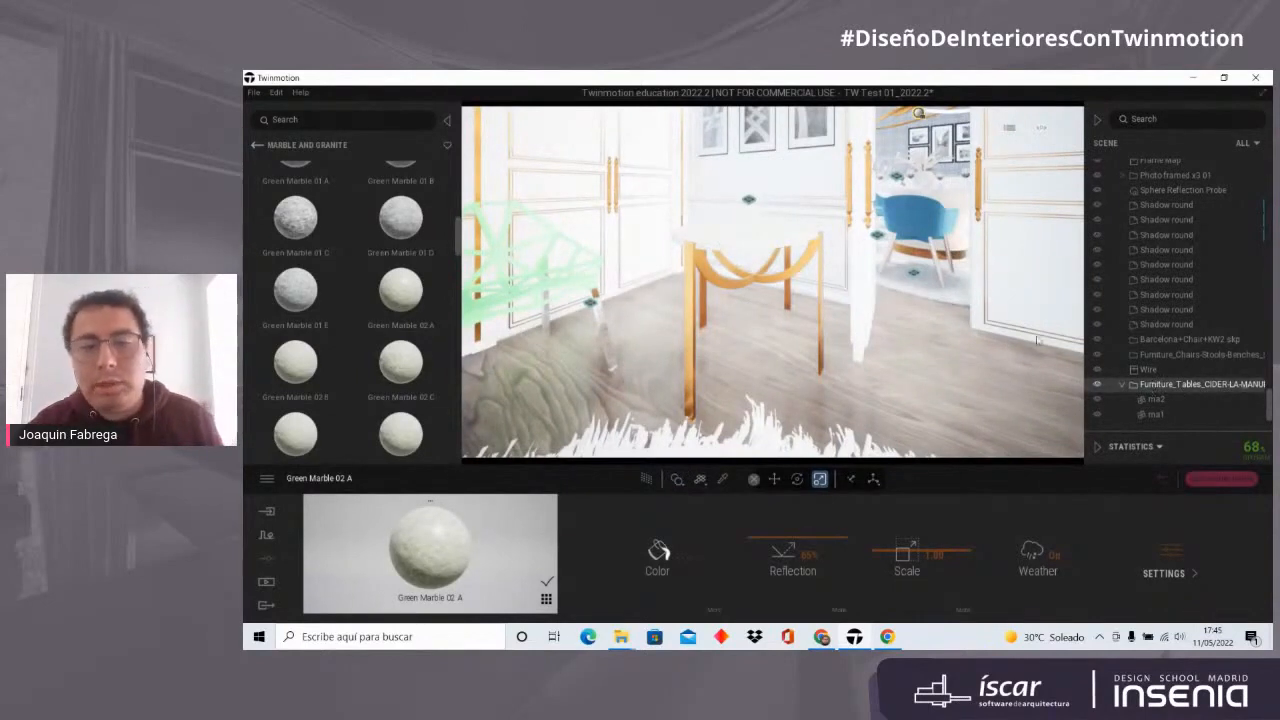
pyautogui.rightClick(1237, 389)
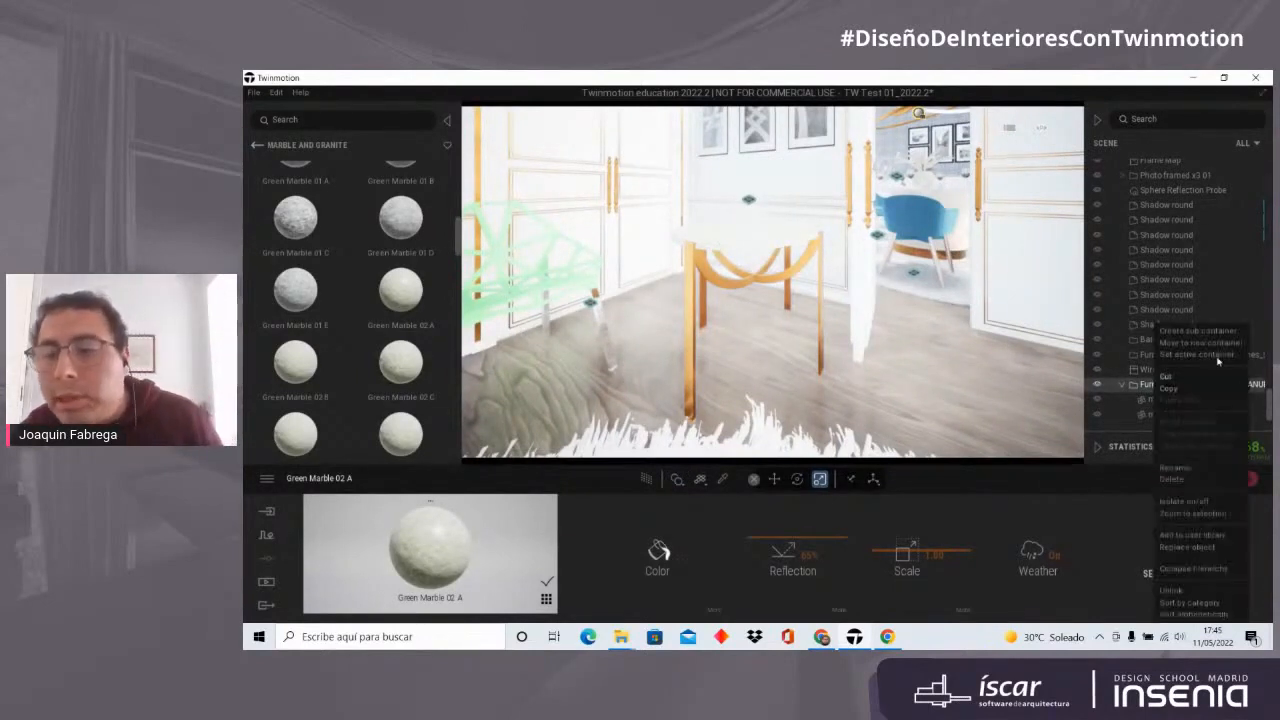
pyautogui.click(1206, 537)
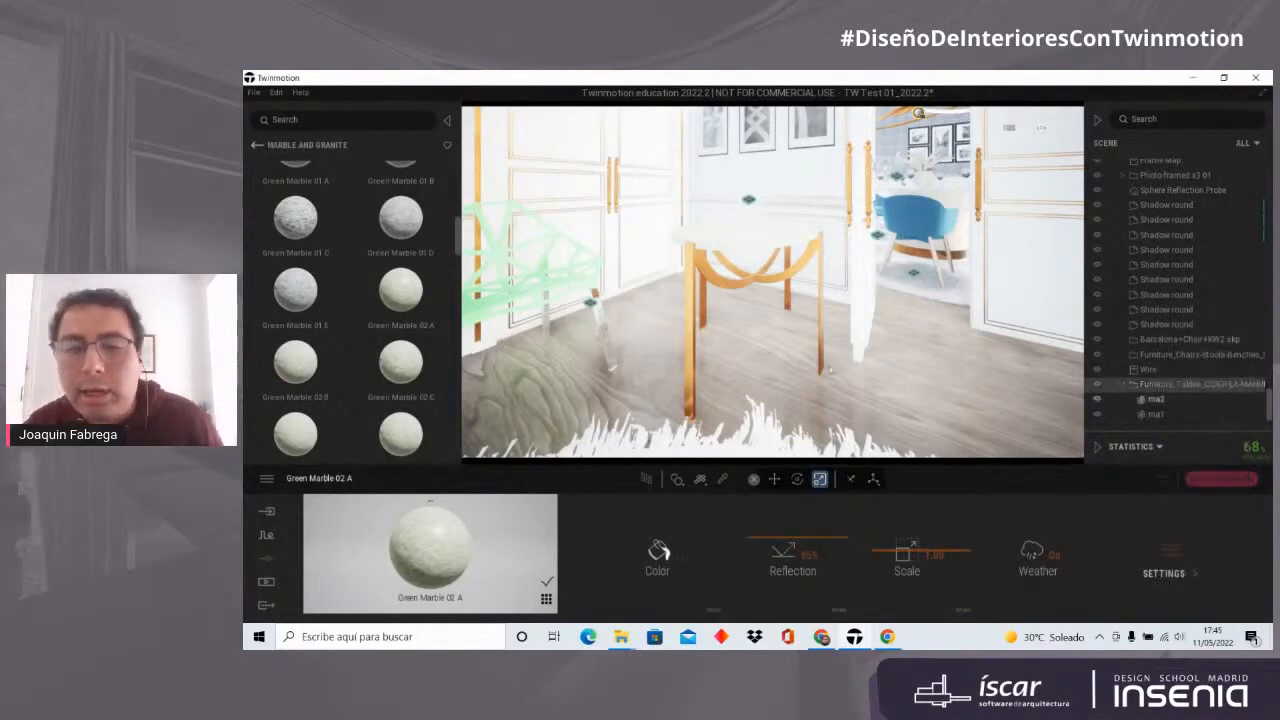
pyautogui.click(257, 145)
pyautogui.click(256, 144)
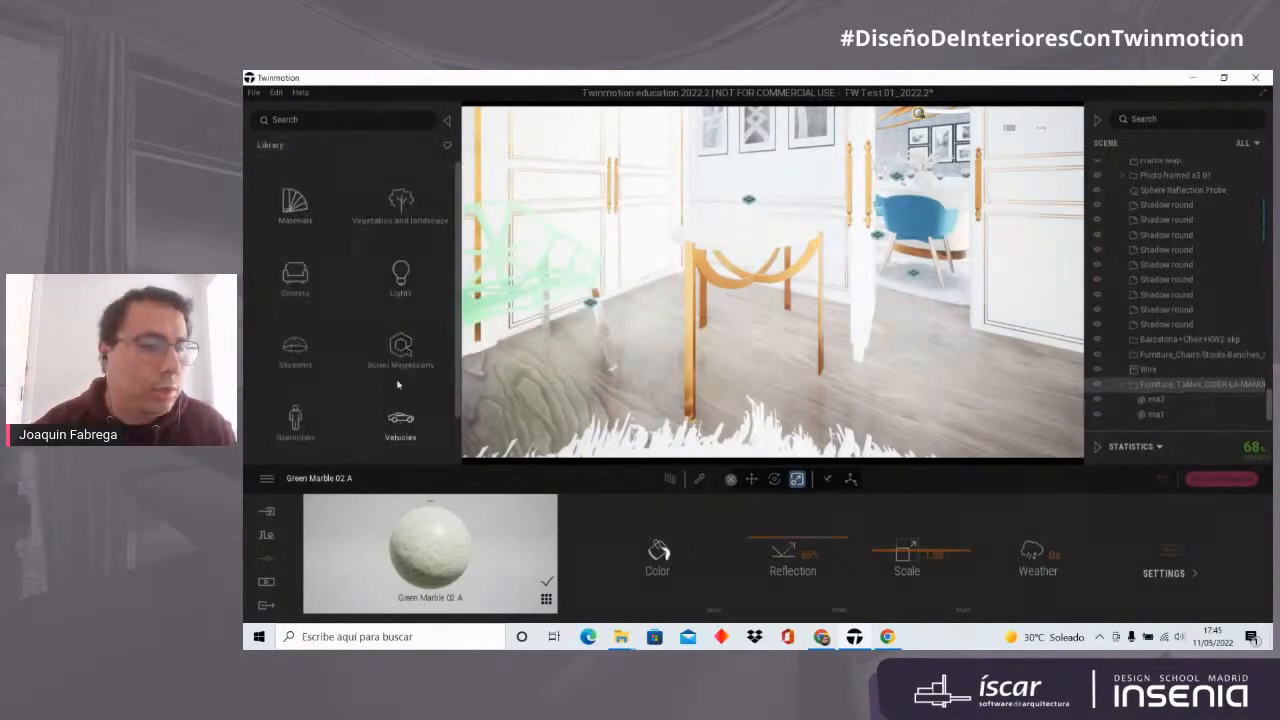
pyautogui.scroll(-1, 420, 435)
pyautogui.click(400, 426)
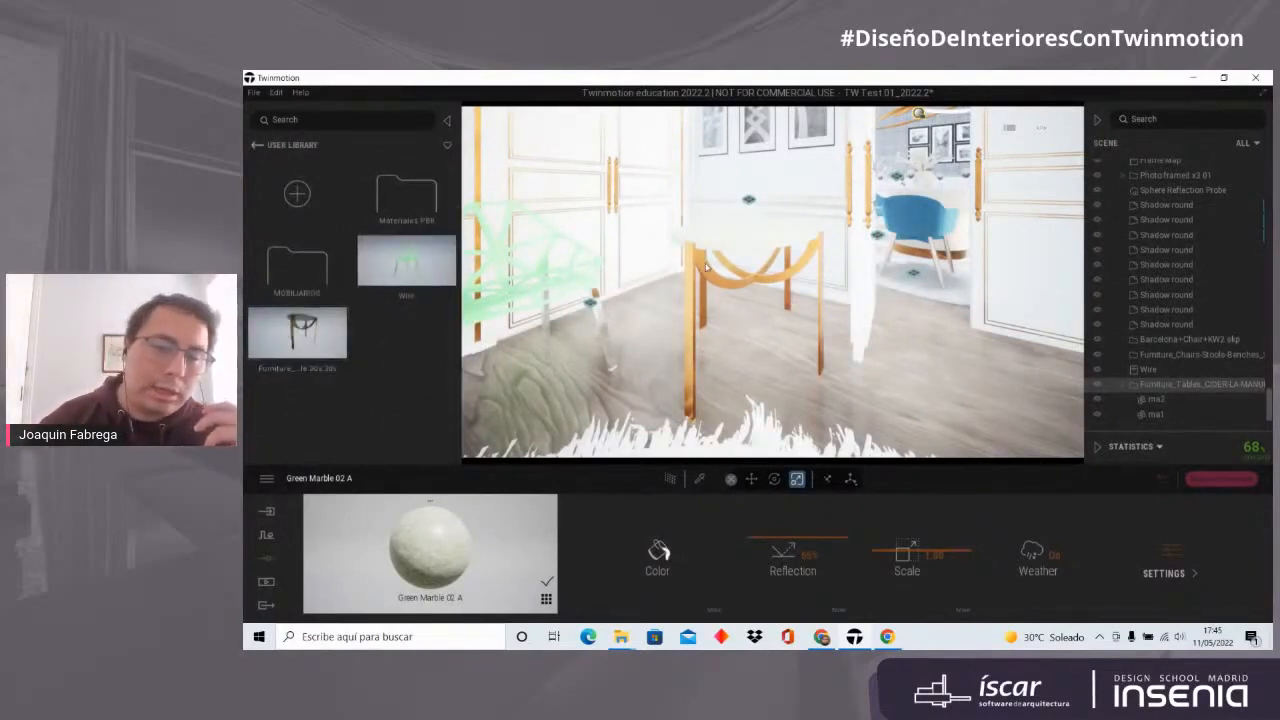
# Step: Switch to Chrome and look through the featured models and brand collections on the 3D Warehouse home page
pyautogui.click(821, 636)
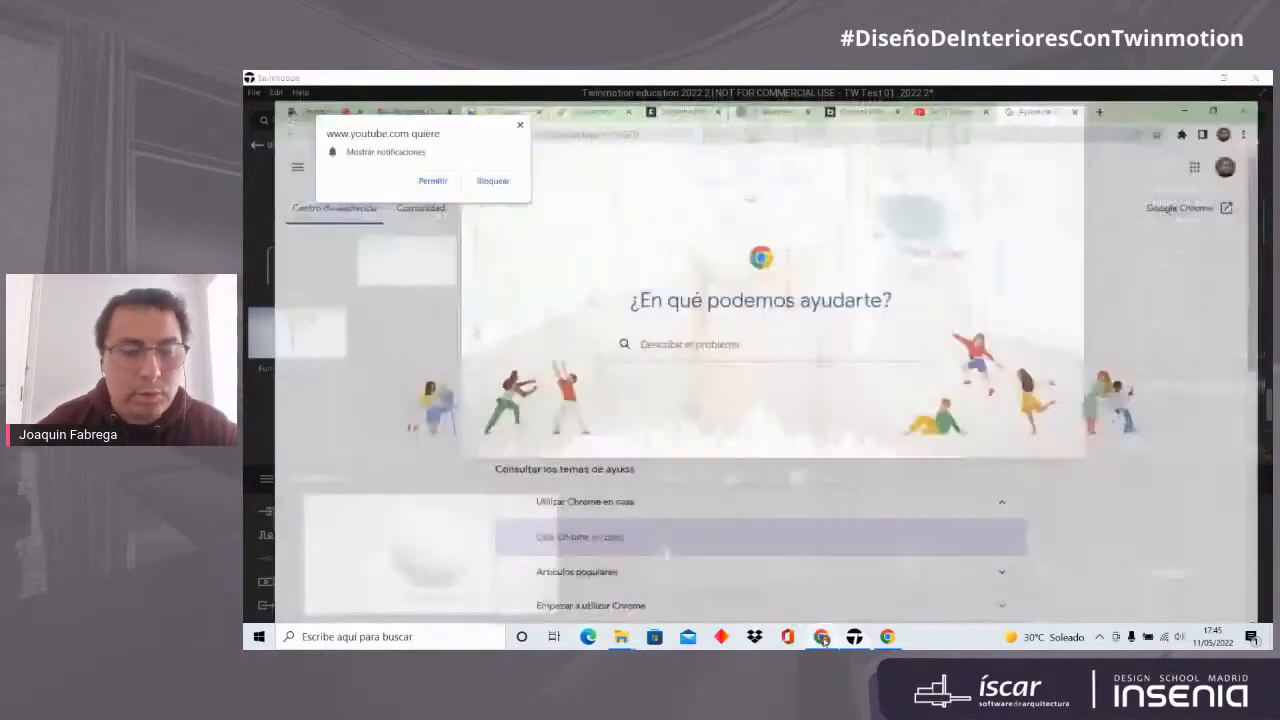
pyautogui.click(670, 81)
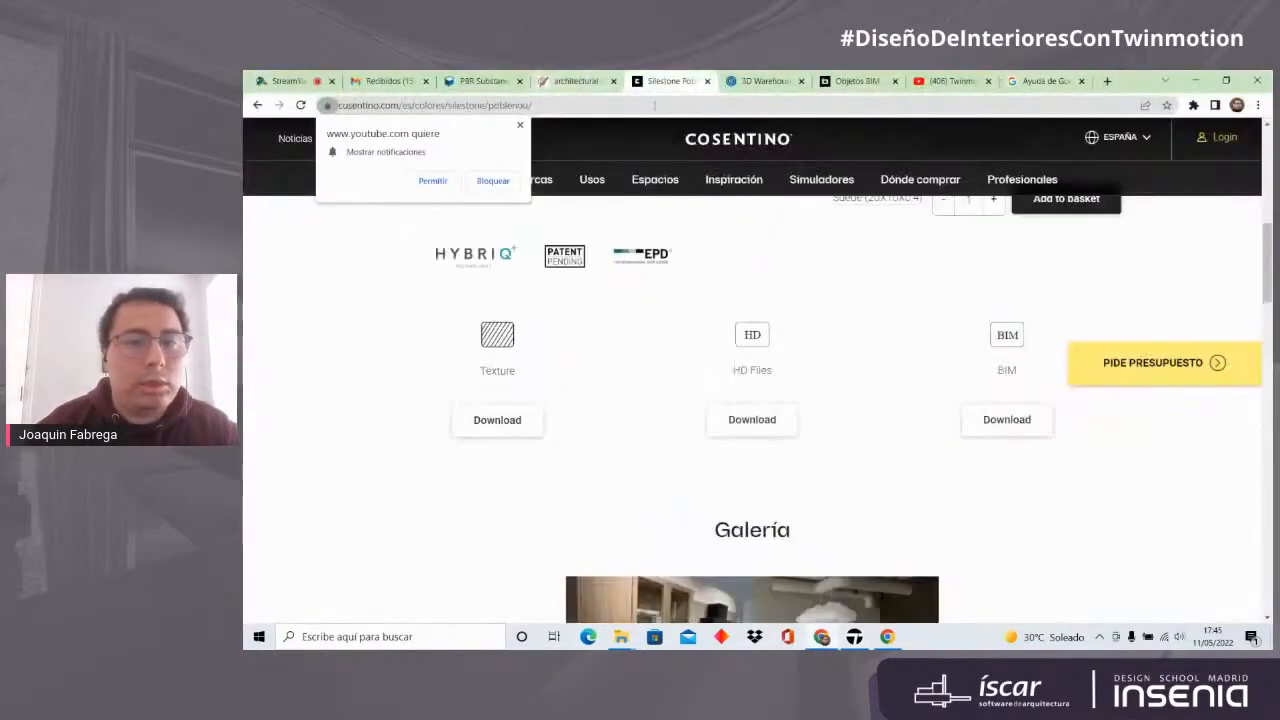
pyautogui.click(575, 81)
pyautogui.click(754, 79)
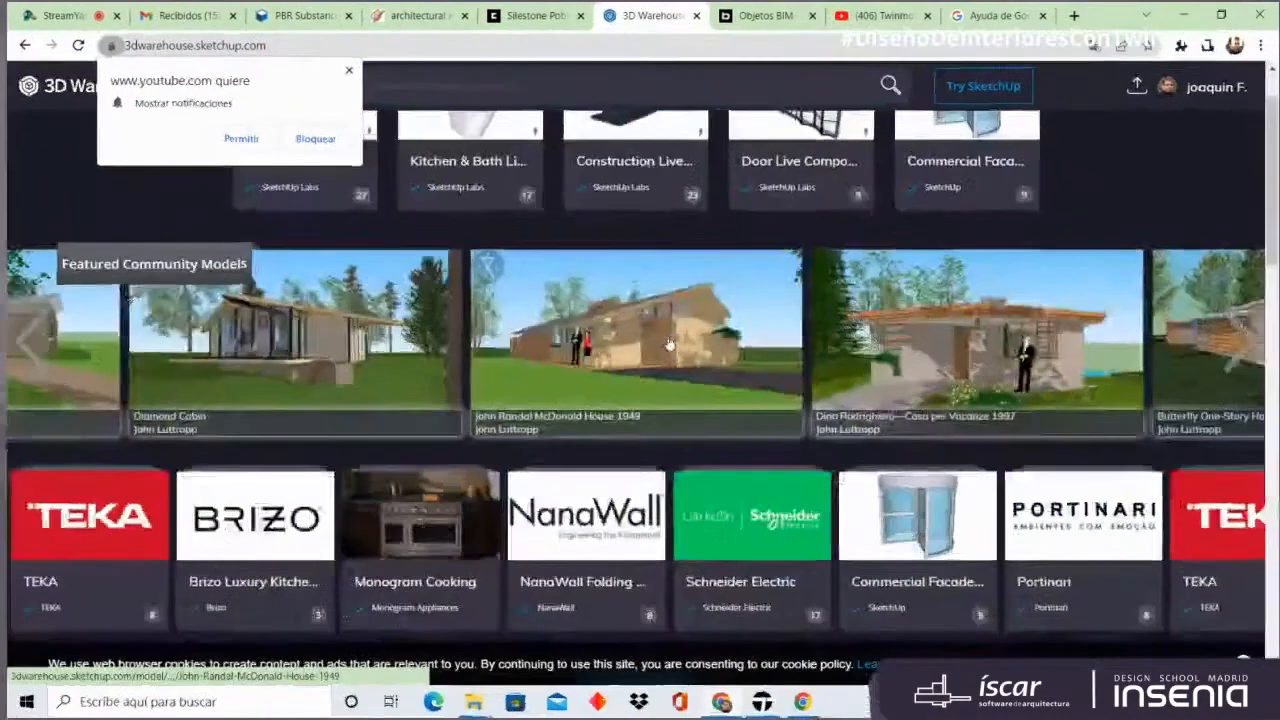
pyautogui.scroll(-7, 665, 343)
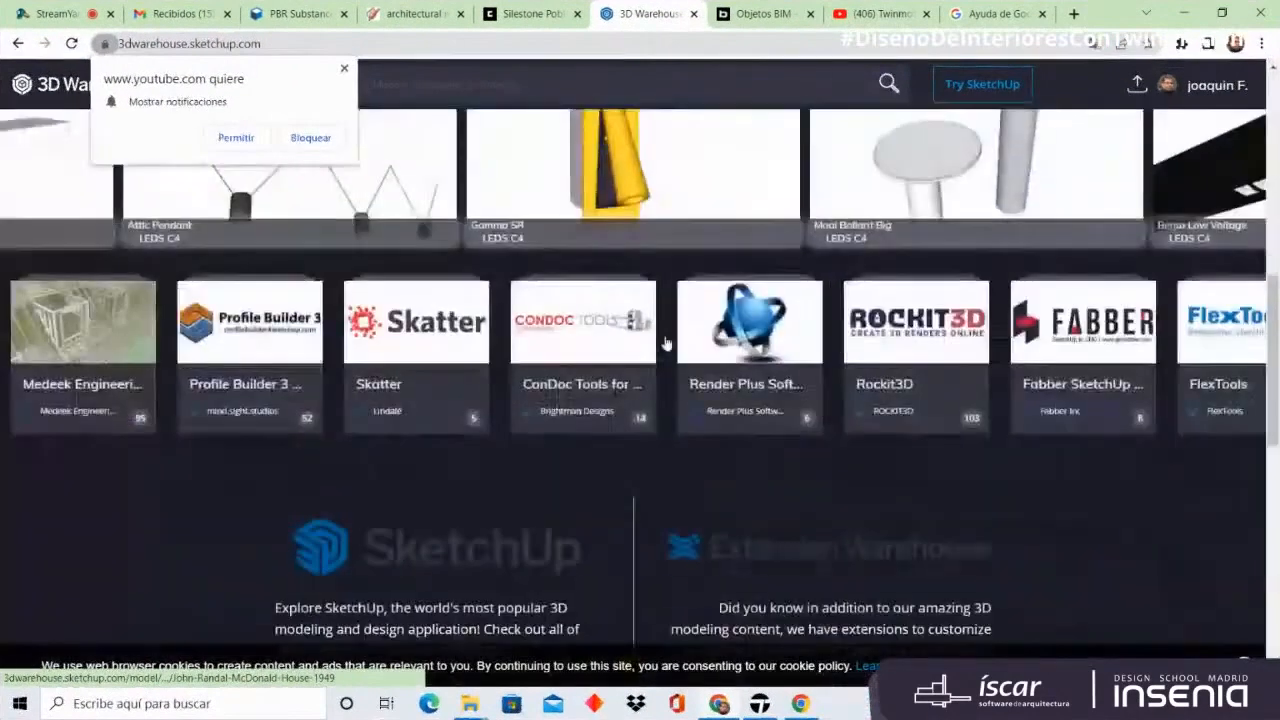
pyautogui.scroll(7, 737, 343)
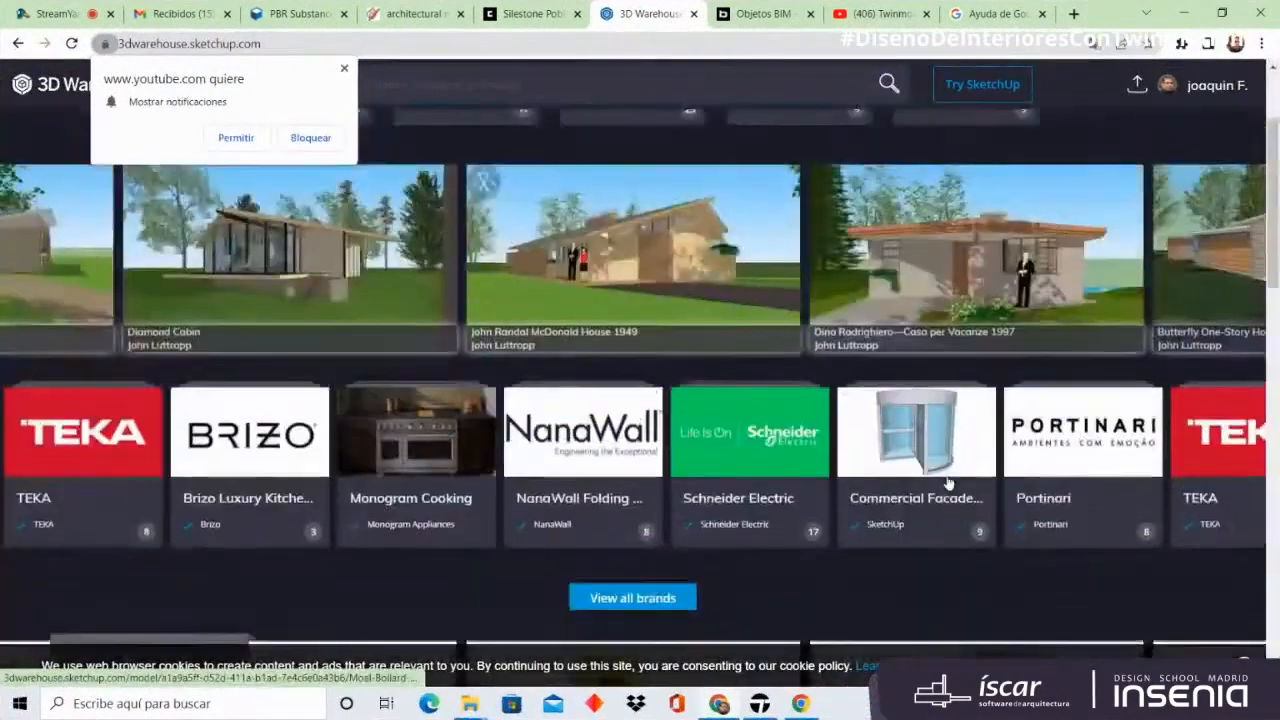
pyautogui.scroll(2, 948, 484)
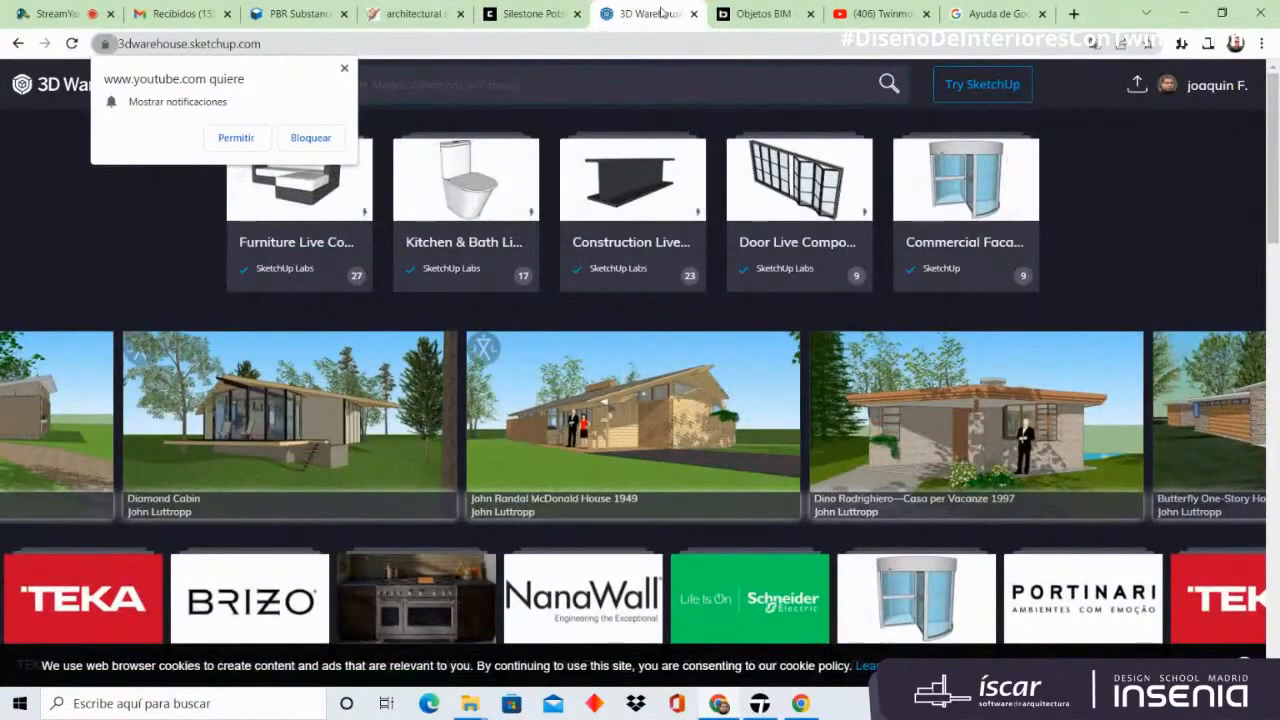
# Step: Look through the collections and product categories on the BIMobject home page
pyautogui.click(758, 16)
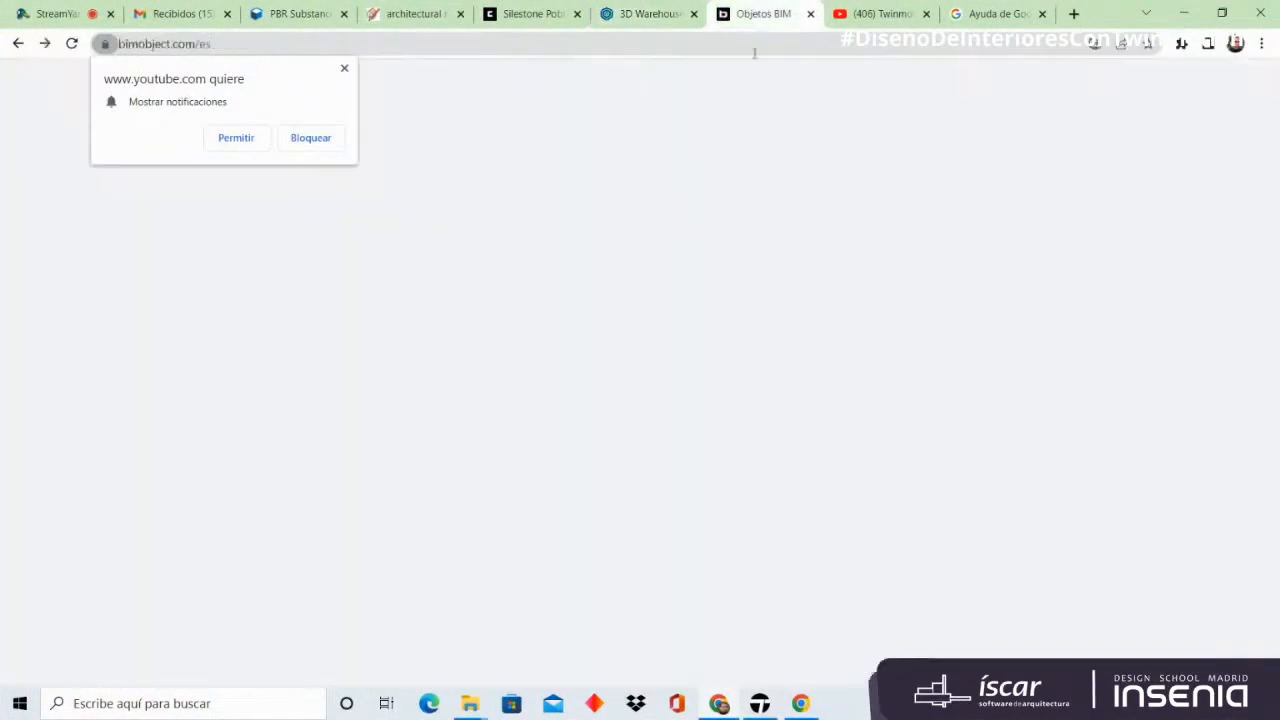
pyautogui.scroll(-2, 780, 279)
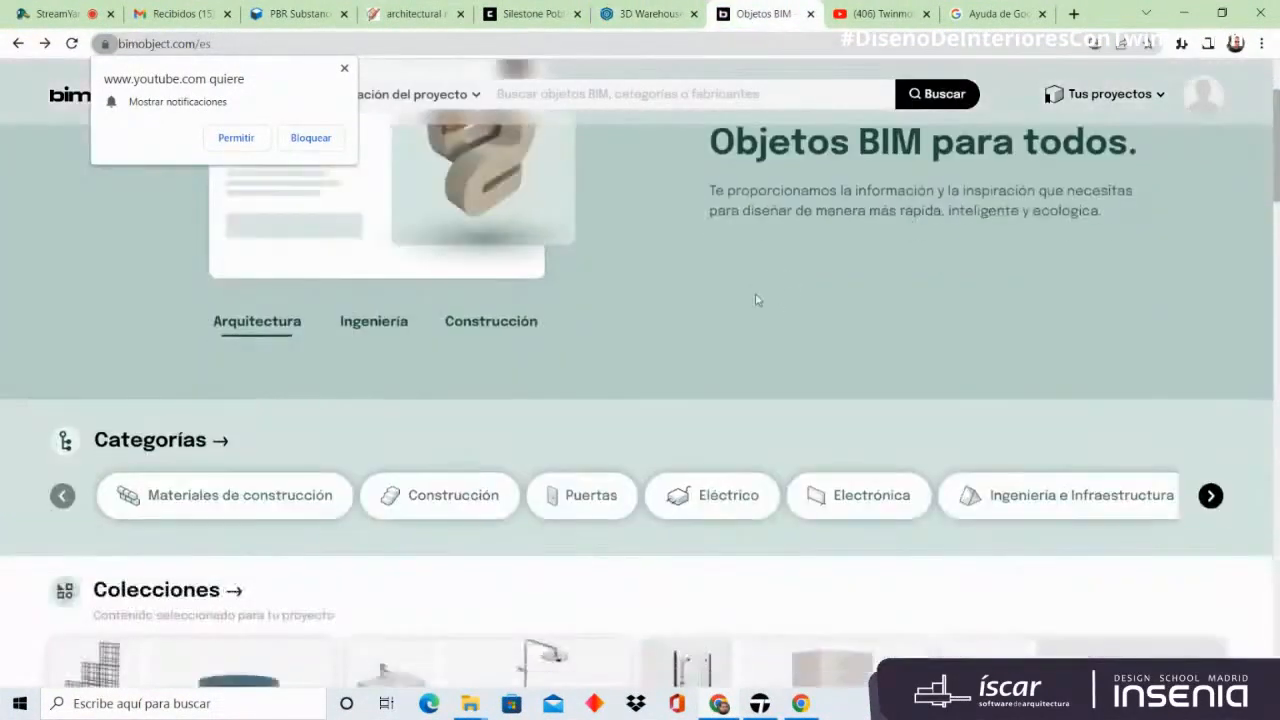
pyautogui.scroll(-5, 750, 292)
pyautogui.scroll(2, 771, 403)
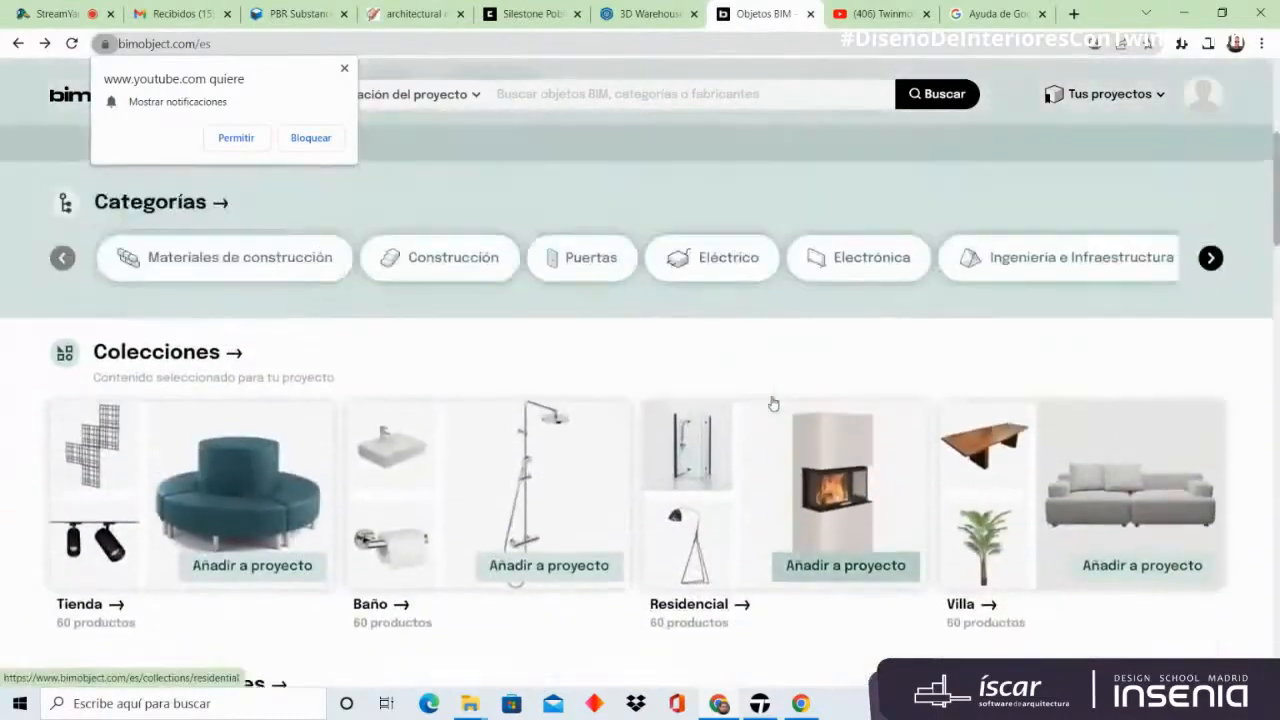
pyautogui.scroll(2, 1000, 340)
pyautogui.click(1206, 414)
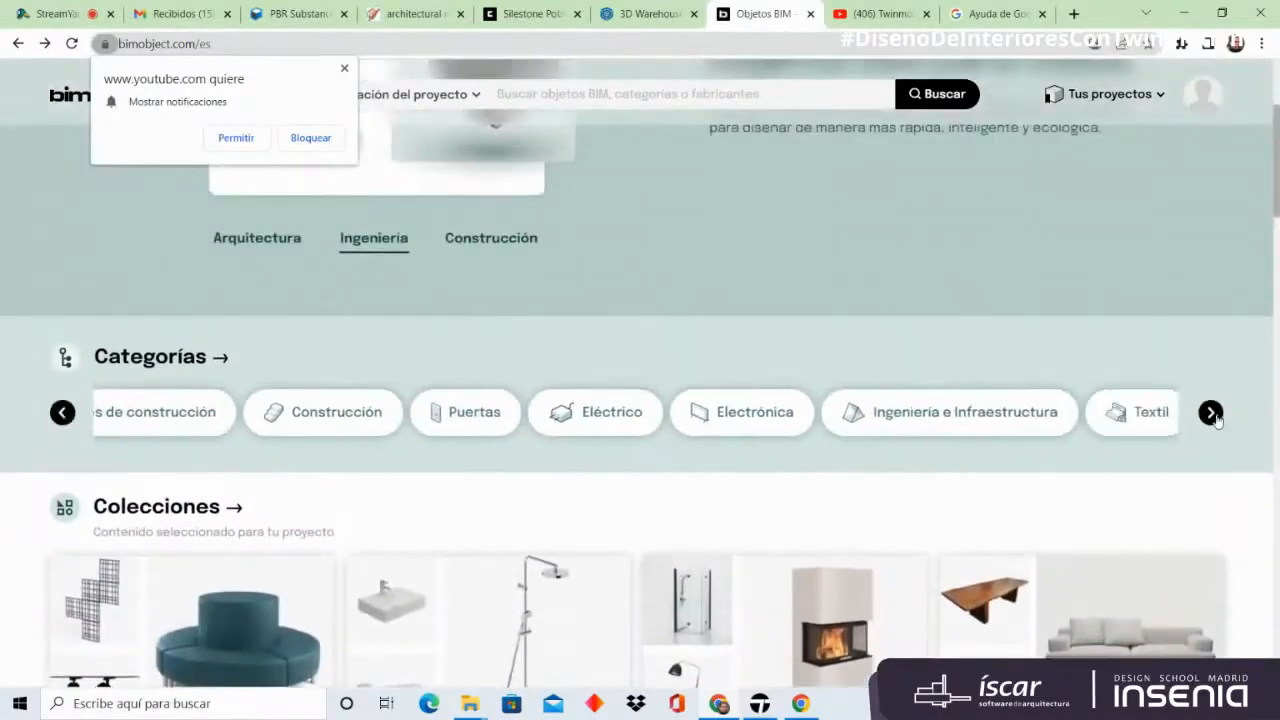
pyautogui.click(1210, 412)
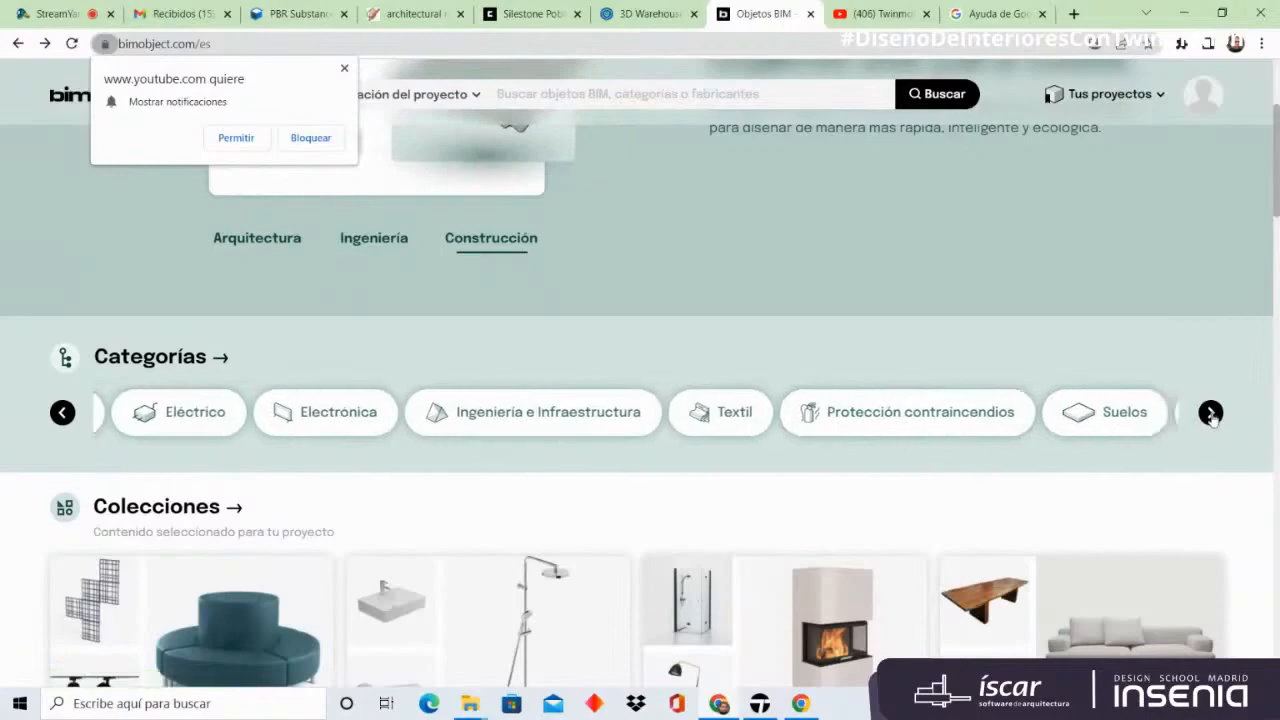
# Step: Open BIMobject's Mobiliario y decoración category and browse its downloadable furniture models
pyautogui.click(780, 420)
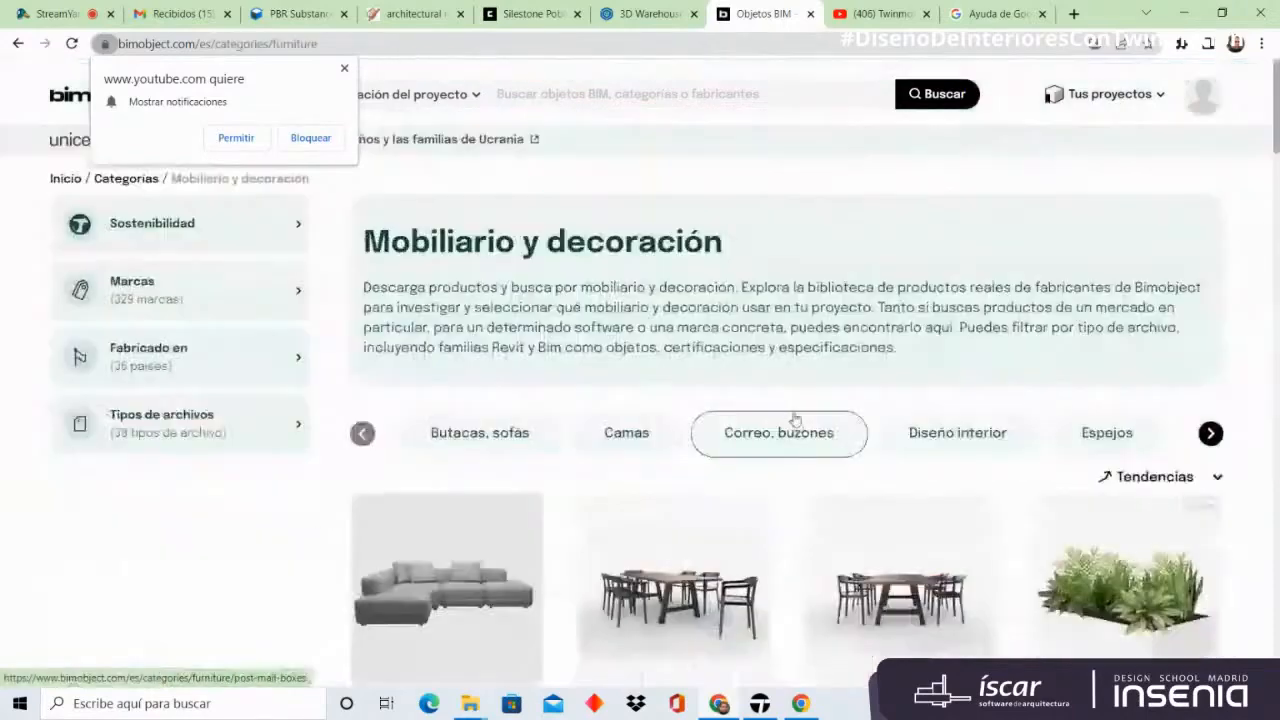
pyautogui.scroll(-10, 766, 349)
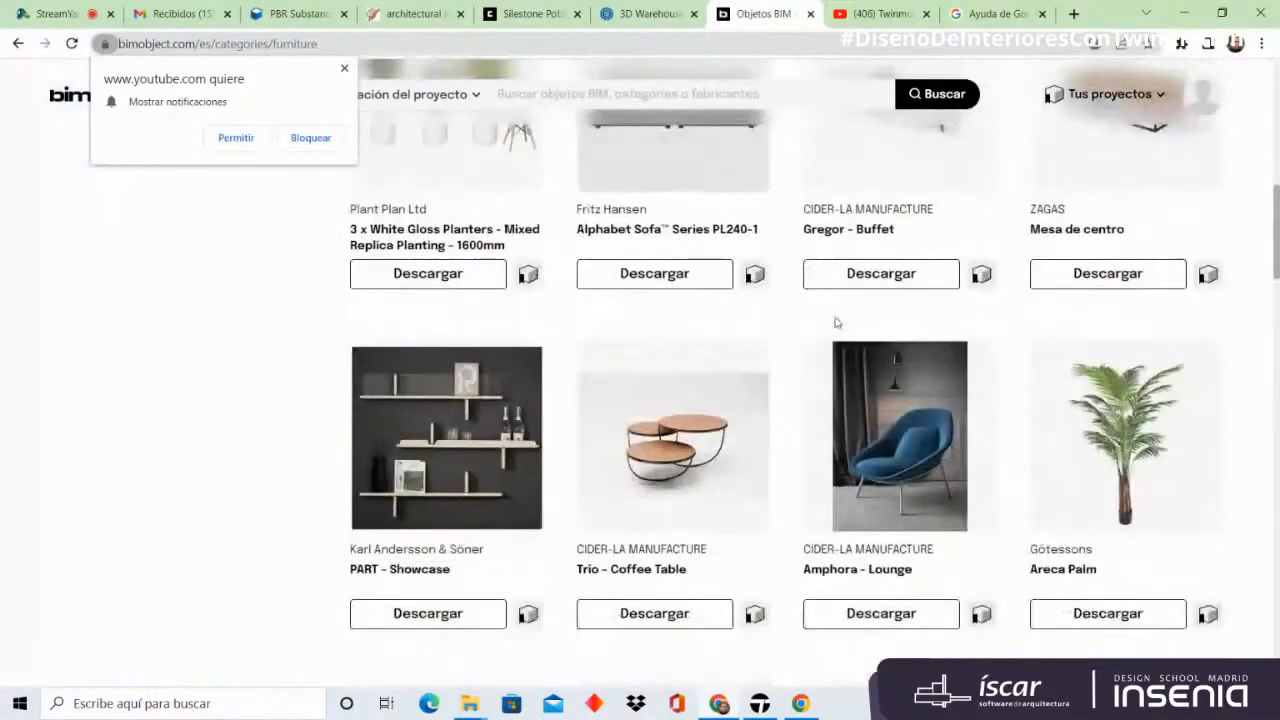
pyautogui.scroll(-7, 846, 400)
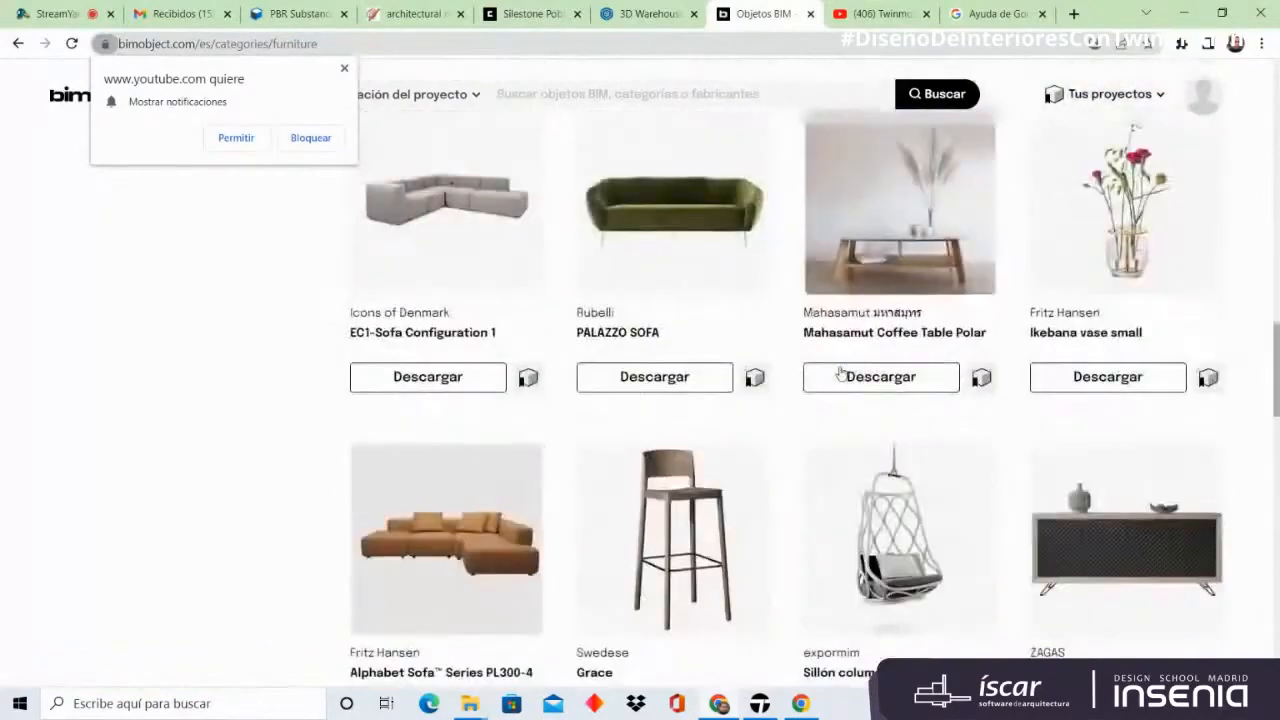
pyautogui.scroll(-12, 894, 286)
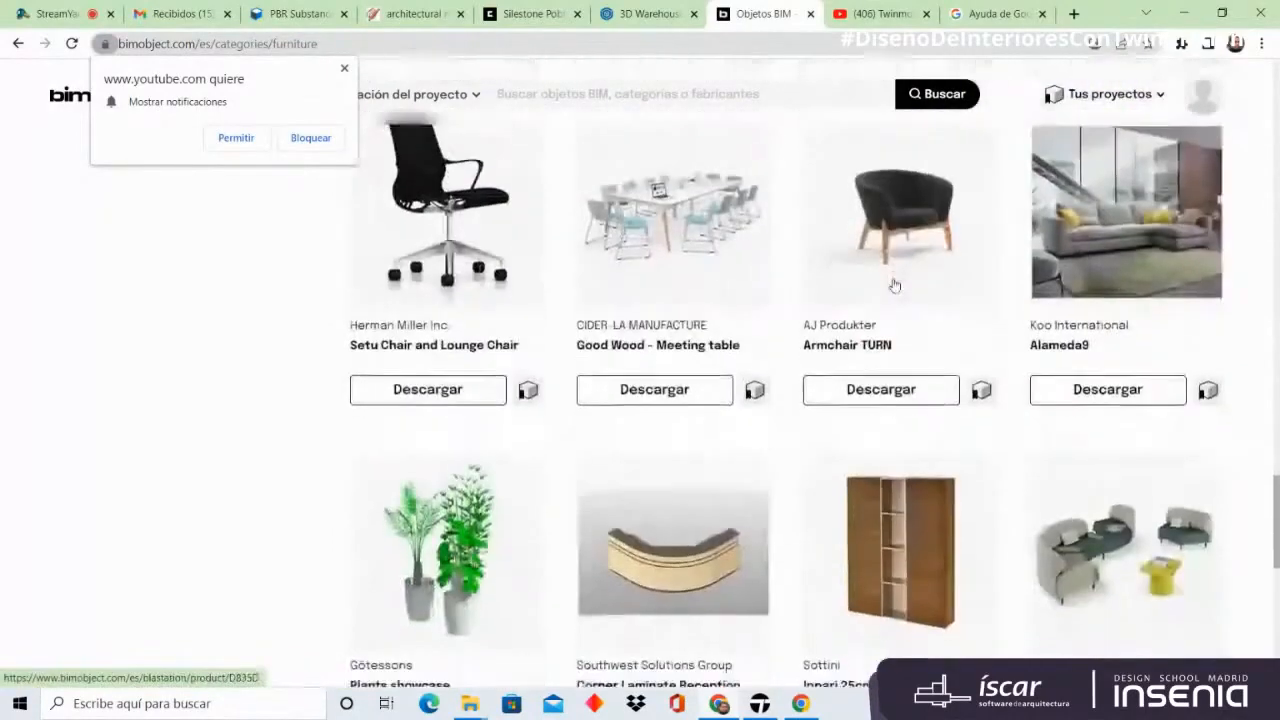
pyautogui.scroll(-6, 864, 312)
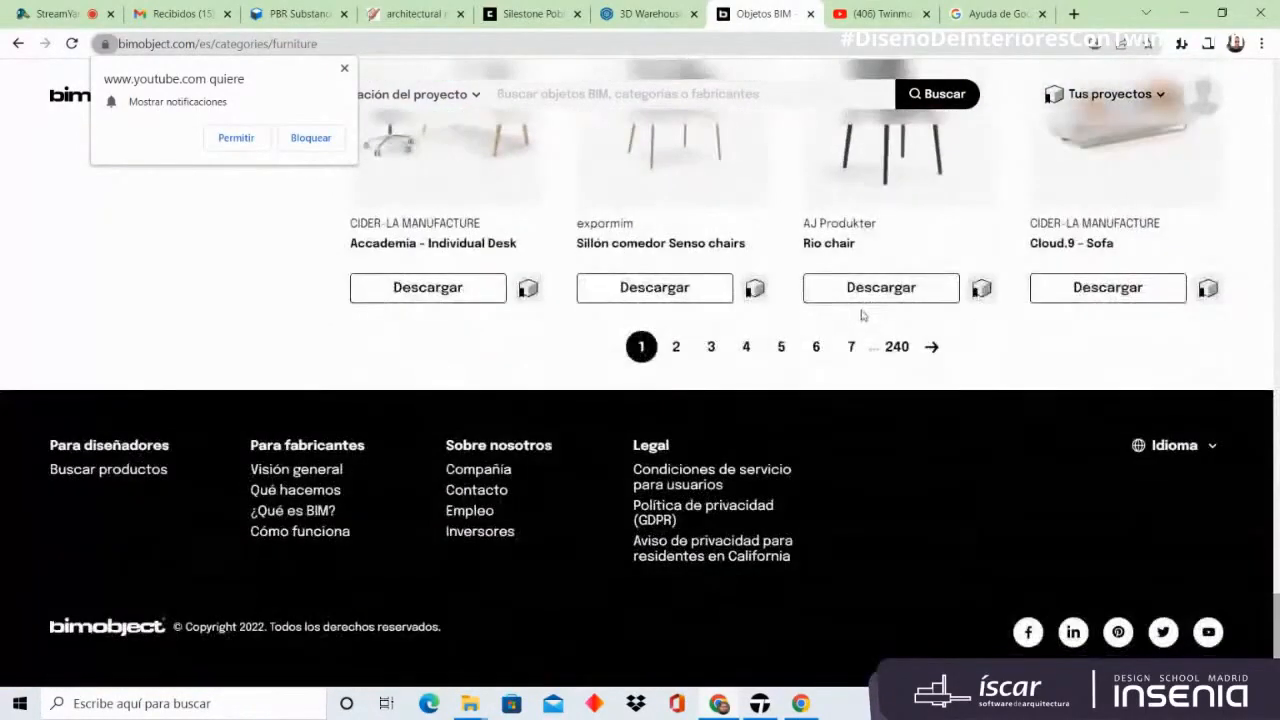
pyautogui.scroll(3, 862, 315)
pyautogui.scroll(6, 860, 316)
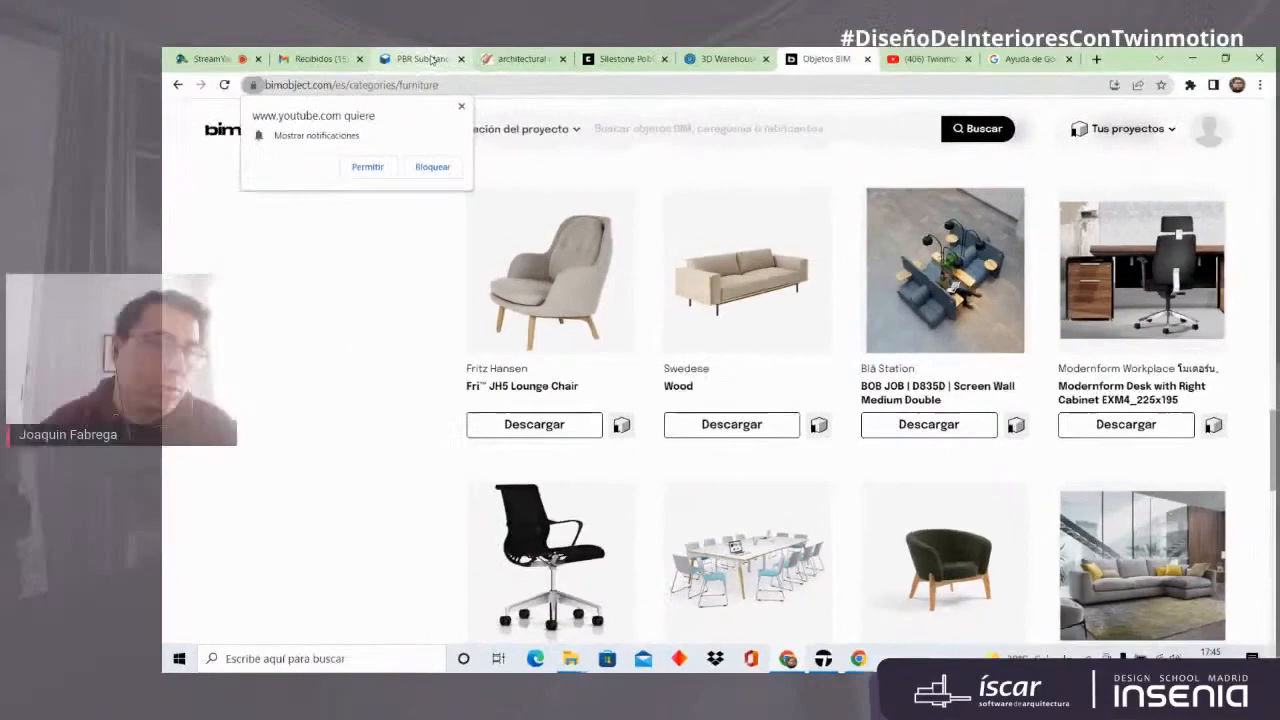
# Step: Browse the brick, concrete and fabric PBR materials on textures.com, dismissing the YouTube notification request
pyautogui.click(302, 14)
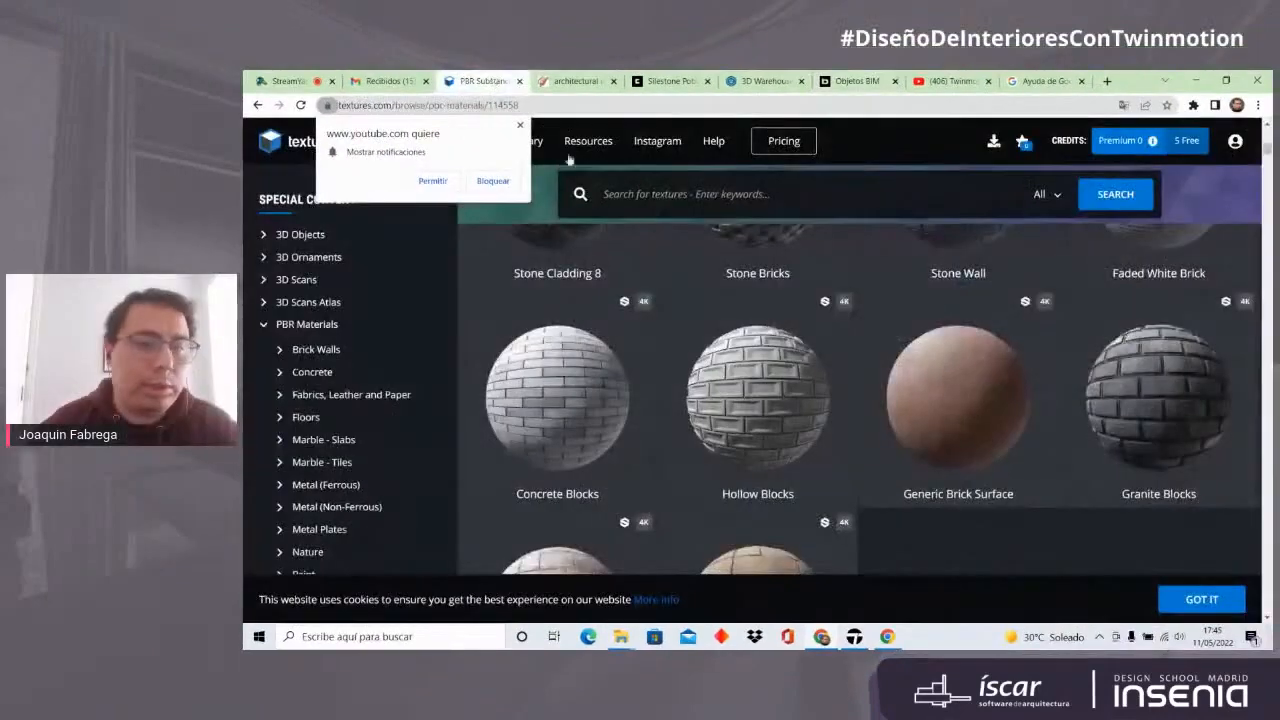
pyautogui.scroll(-3, 889, 291)
pyautogui.scroll(1, 889, 291)
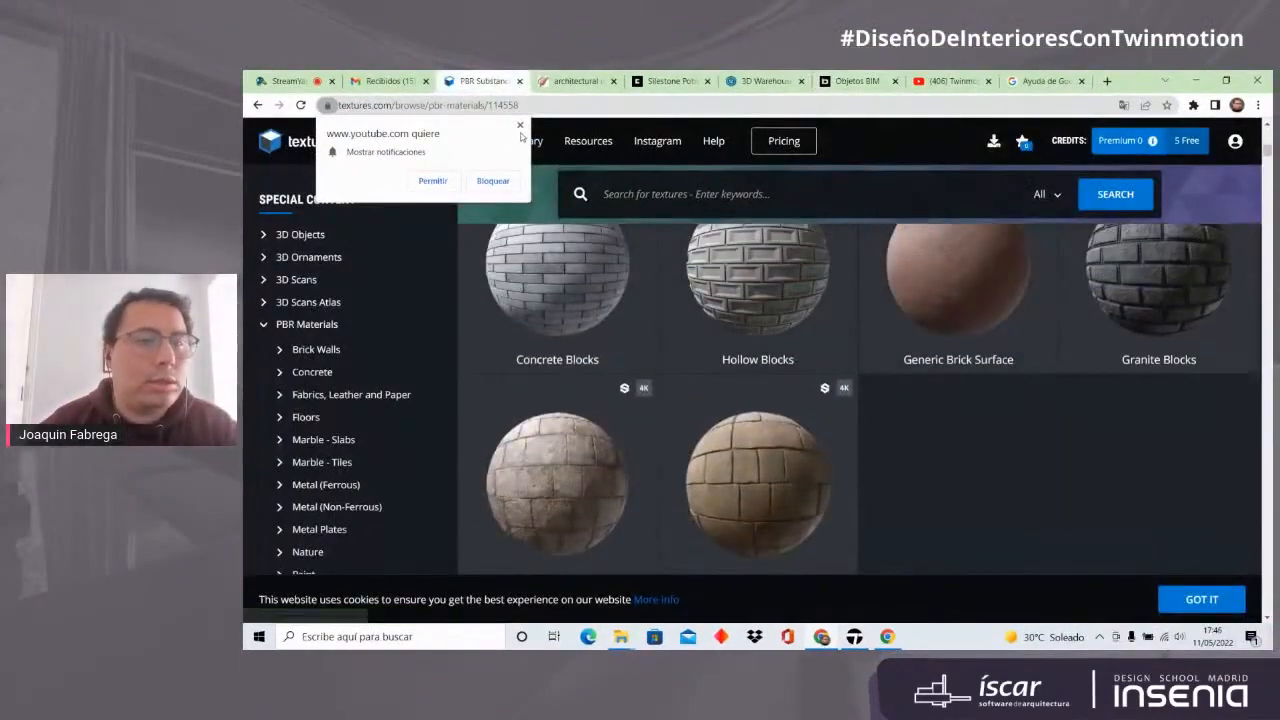
pyautogui.click(520, 127)
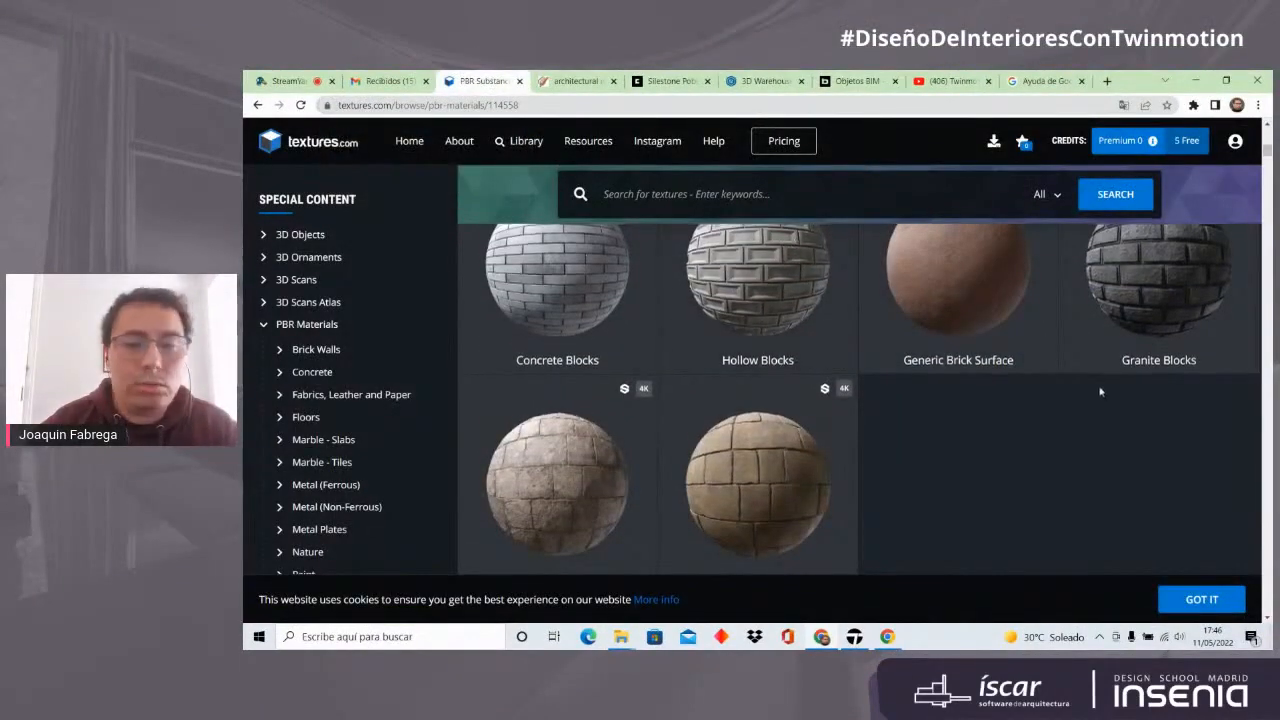
pyautogui.scroll(5, 1100, 391)
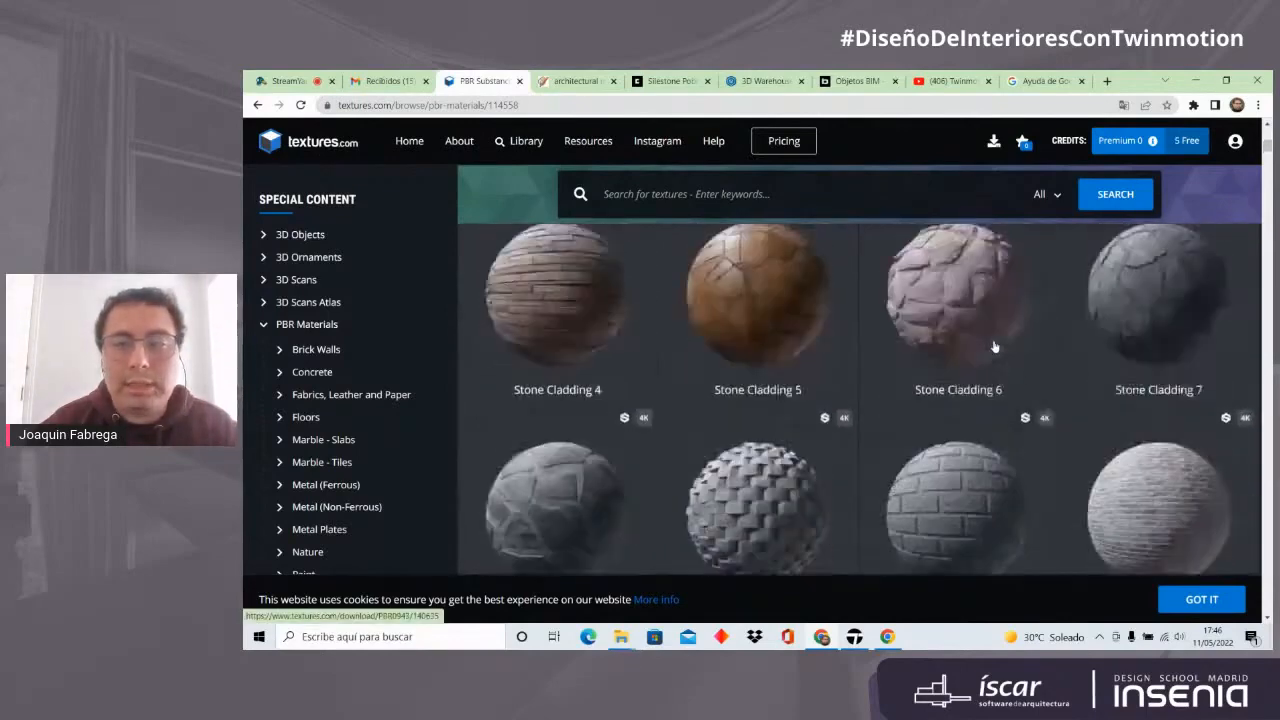
pyautogui.scroll(-10, 995, 347)
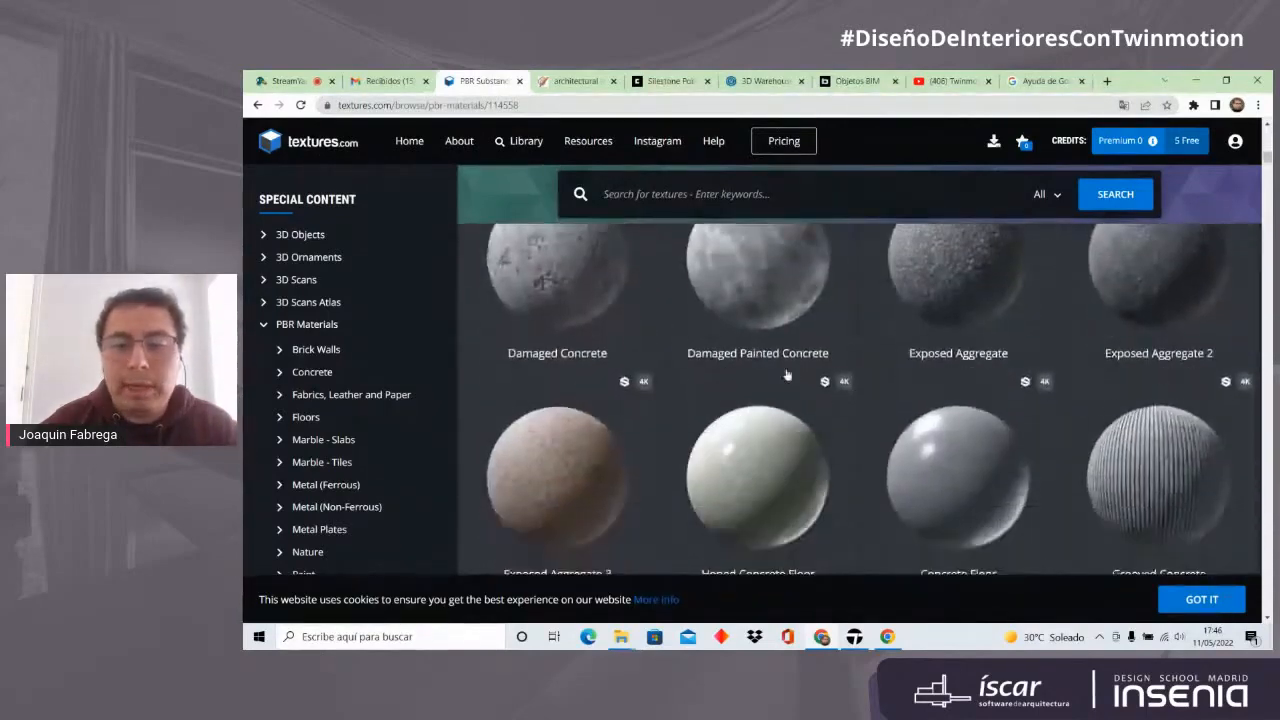
pyautogui.scroll(-10, 786, 375)
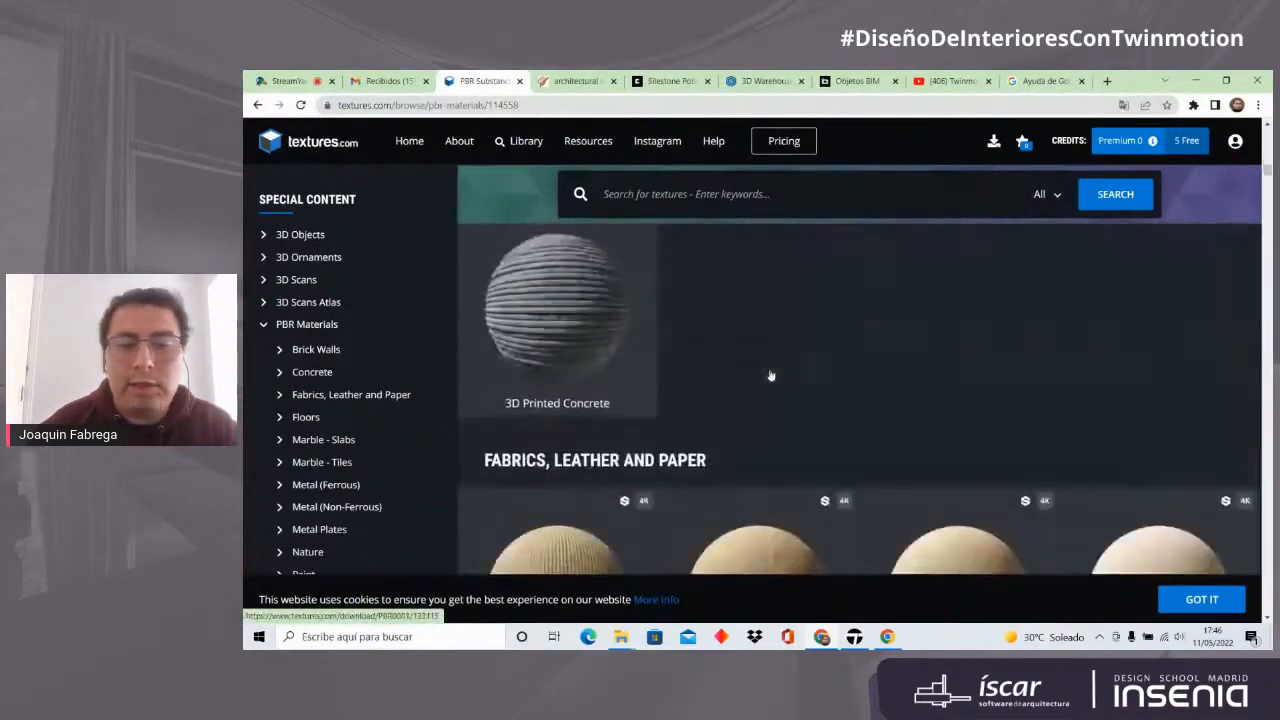
pyautogui.scroll(-5, 770, 375)
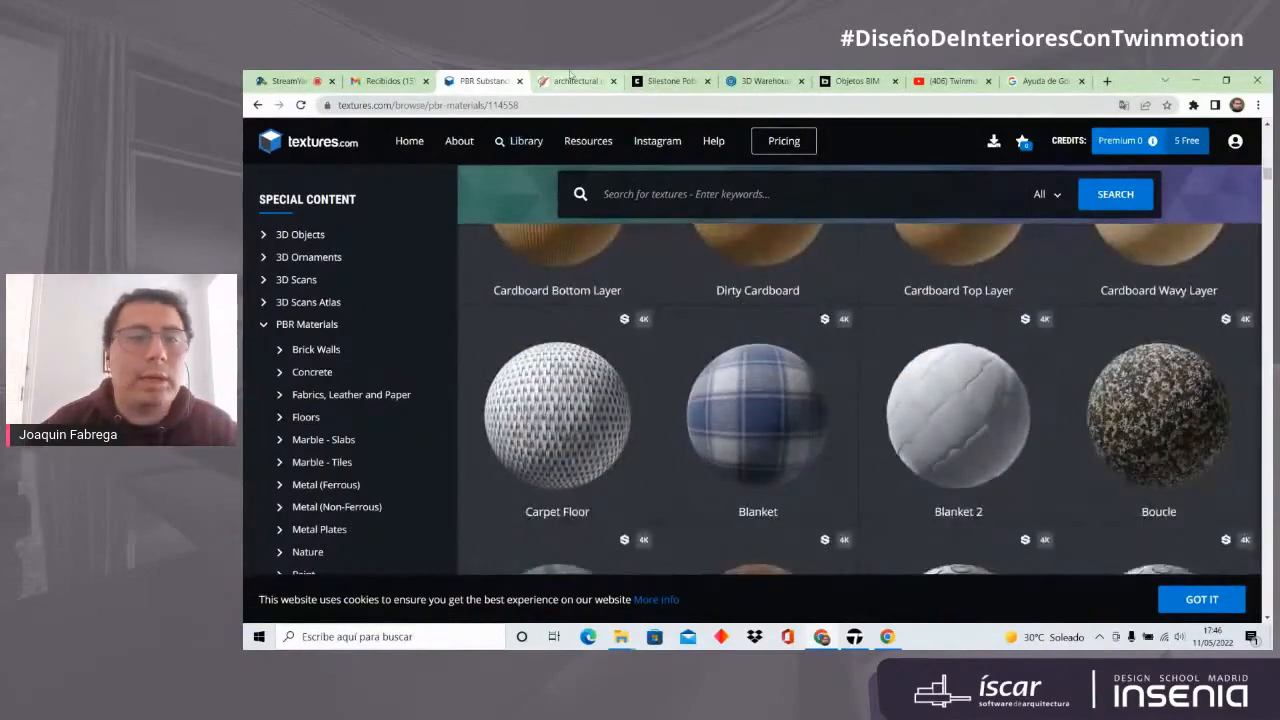
# Step: Look over the architecture textures page of the SketchUp Texture Club website
pyautogui.click(570, 80)
pyautogui.scroll(-10, 814, 297)
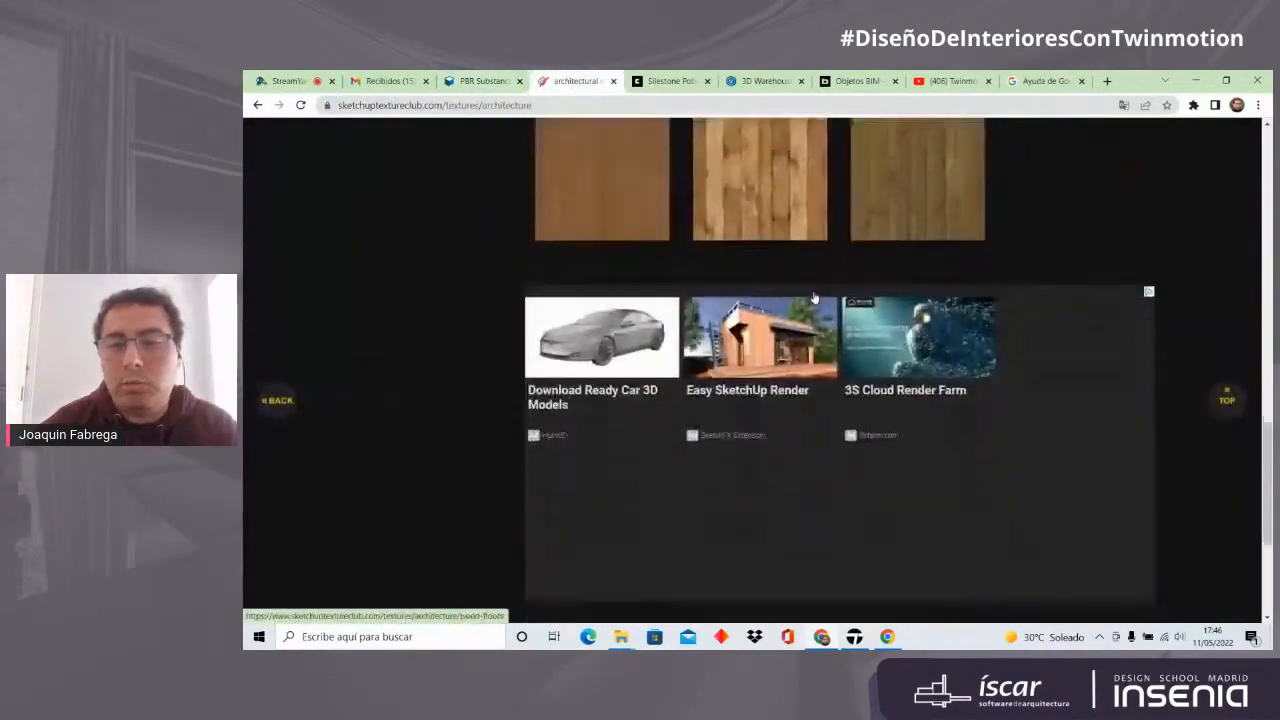
pyautogui.scroll(10, 814, 297)
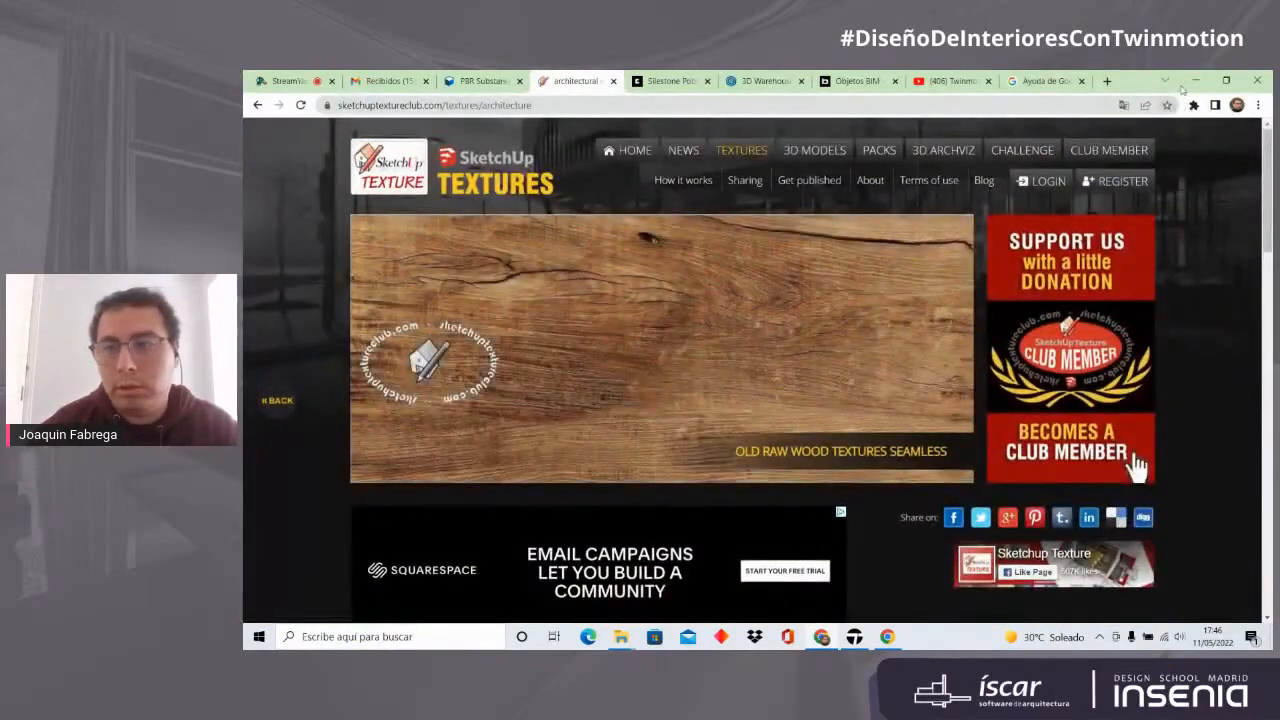
# Step: Examine Cosentino's Silestone Poblenou page, including its related colours and its Texture, HD Files and BIM downloads
pyautogui.click(662, 81)
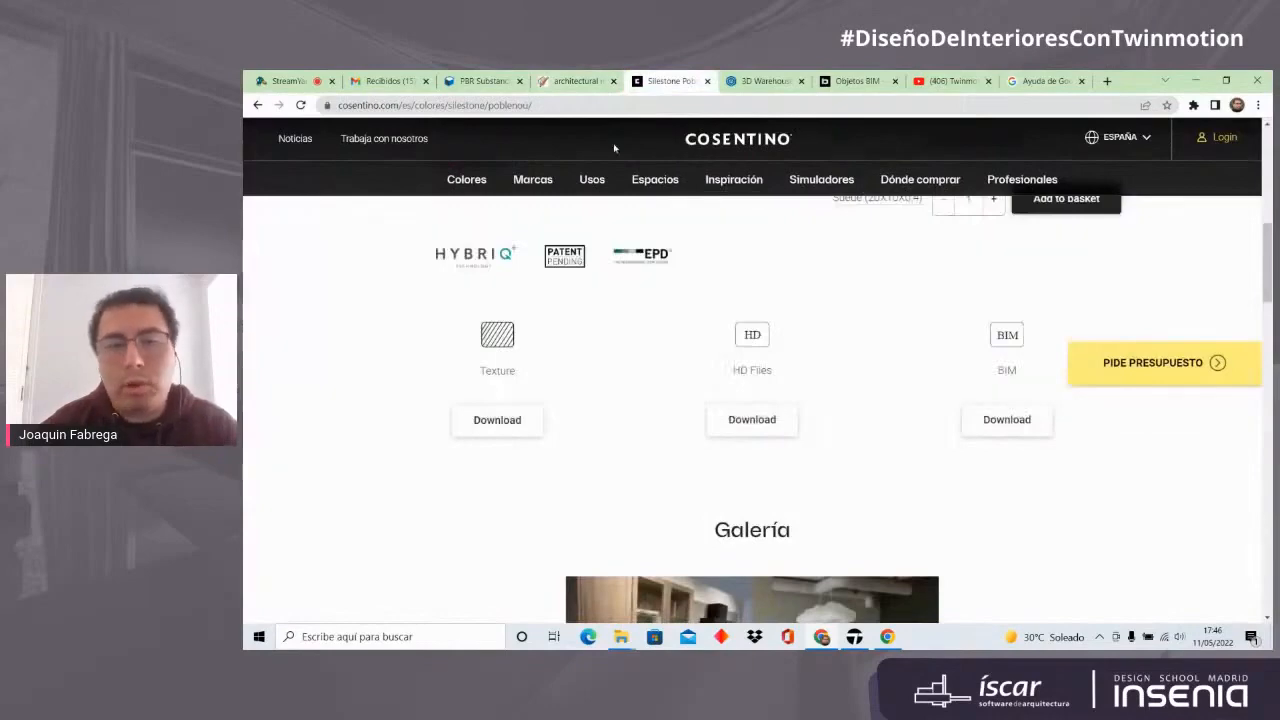
pyautogui.scroll(8, 891, 297)
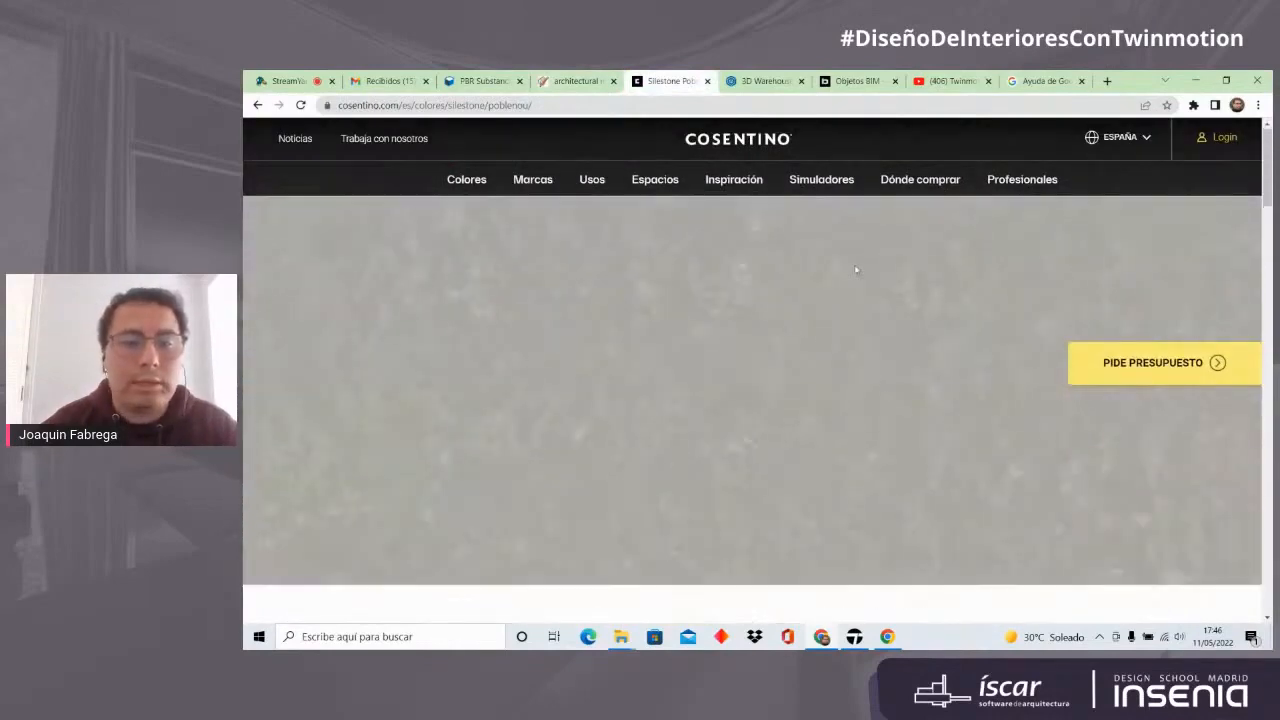
pyautogui.scroll(-9, 843, 266)
pyautogui.scroll(-4, 802, 329)
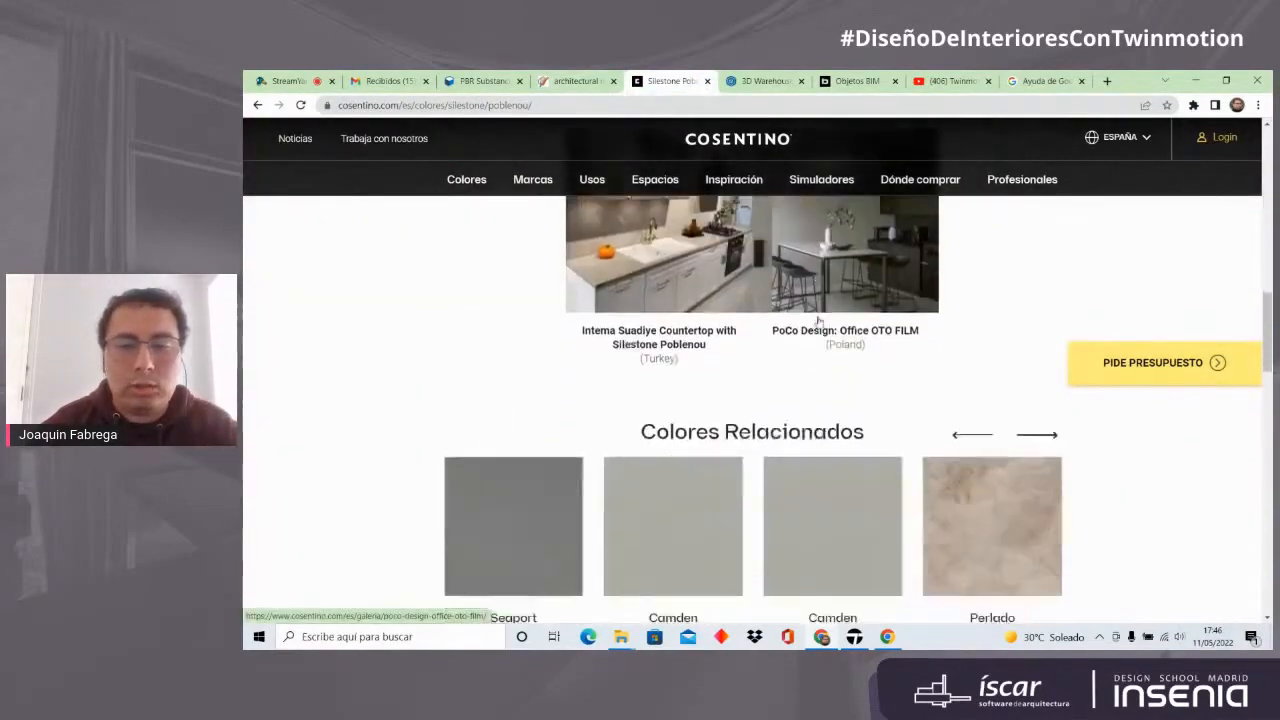
pyautogui.scroll(-4, 850, 325)
pyautogui.scroll(1, 514, 346)
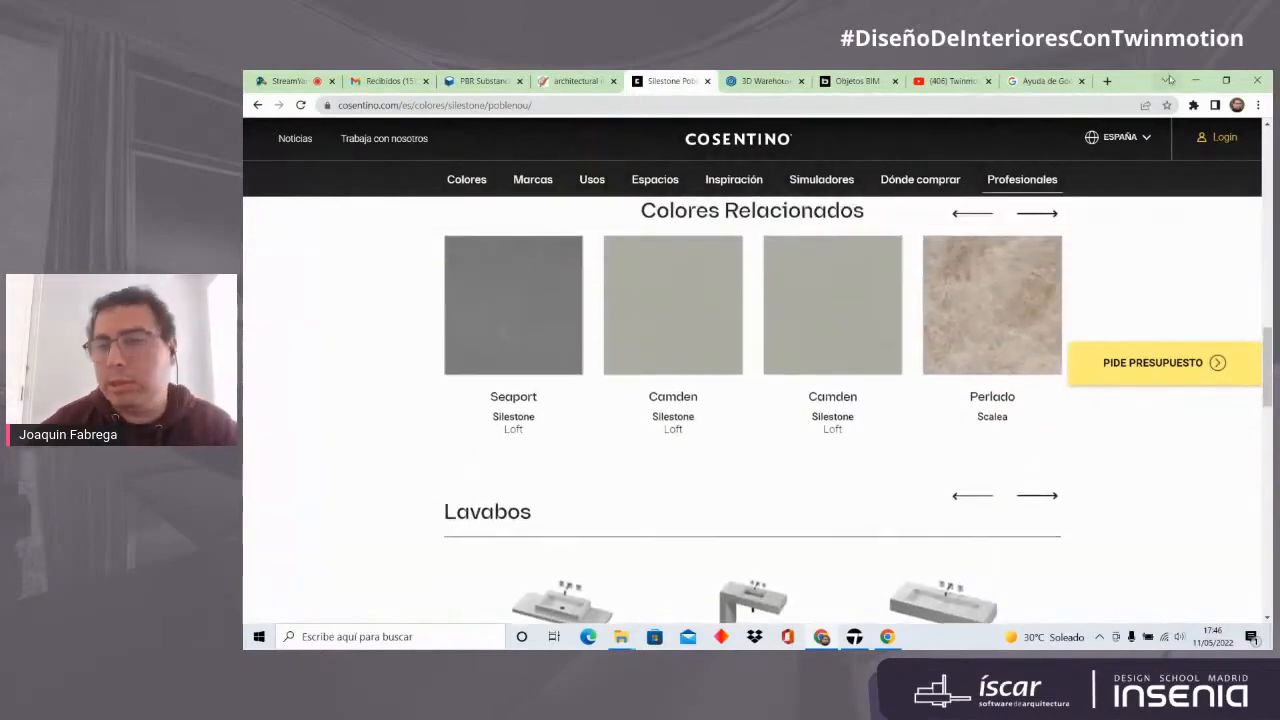
pyautogui.scroll(-4, 820, 434)
pyautogui.scroll(10, 800, 389)
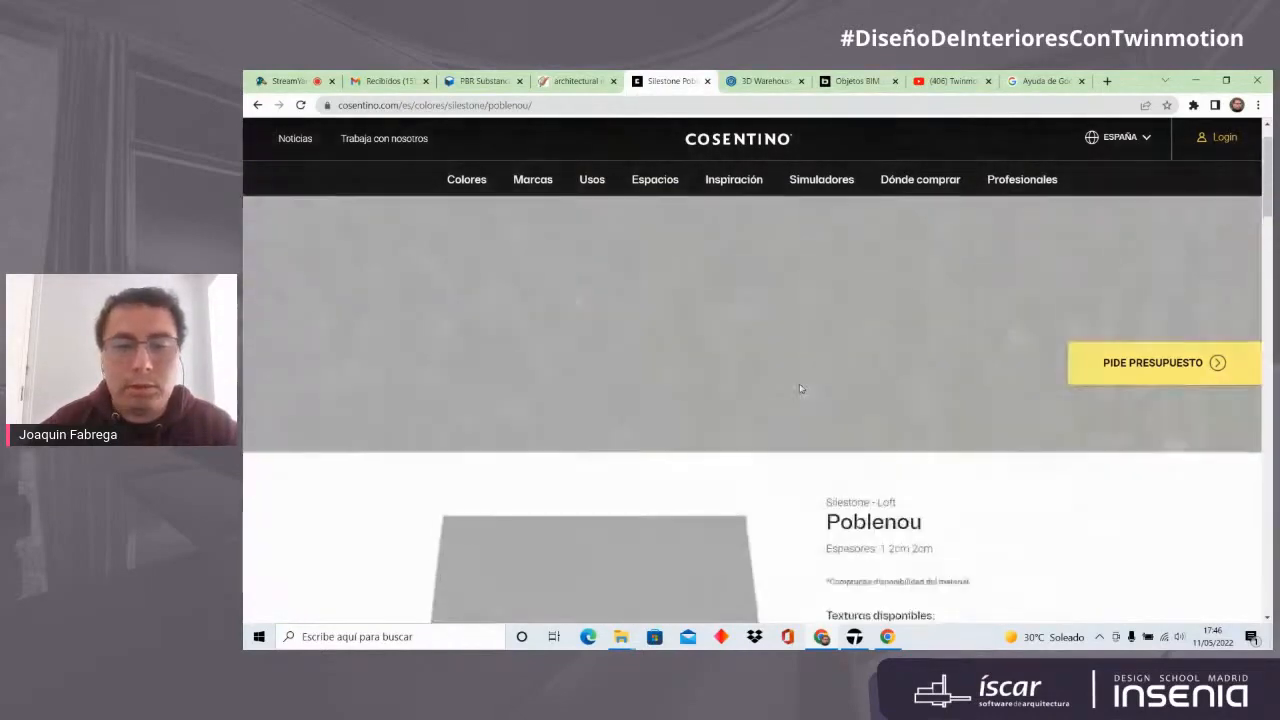
pyautogui.scroll(-3, 801, 392)
pyautogui.scroll(-1, 801, 392)
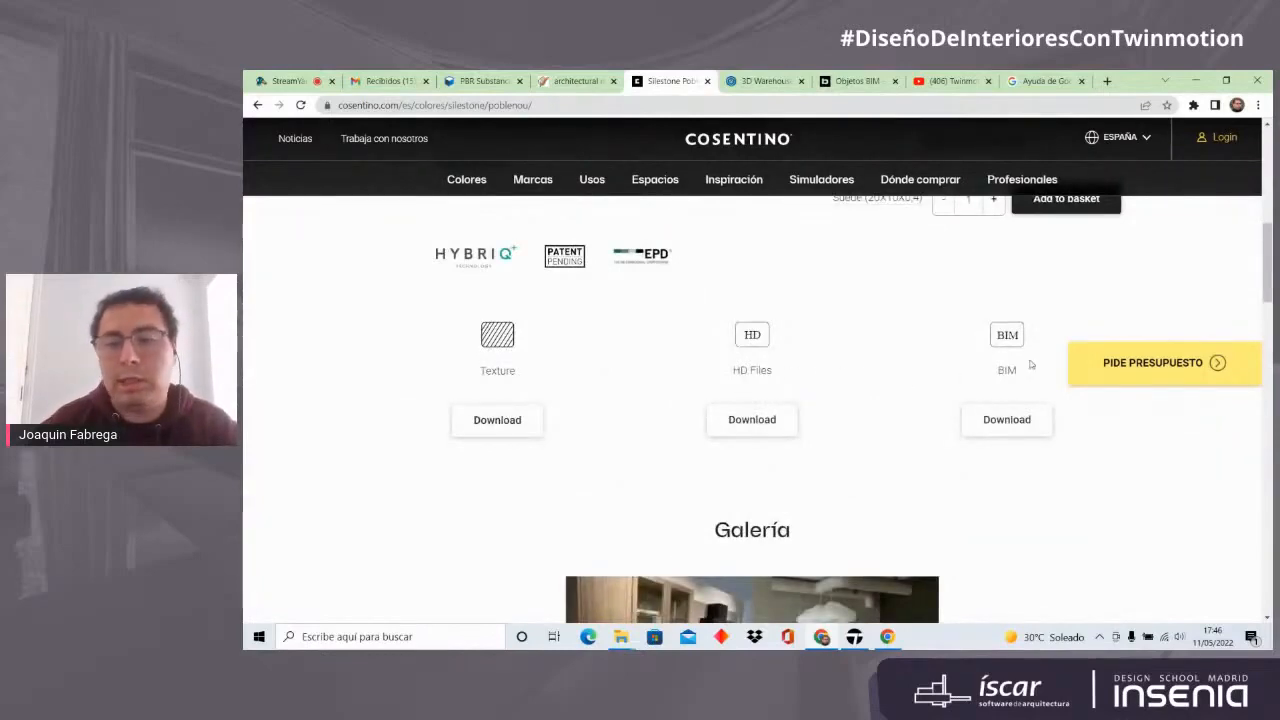
# Step: Switch back to Twinmotion, view the Materiales PBR folder's contents and return to the user library's top level
pyautogui.click(1201, 80)
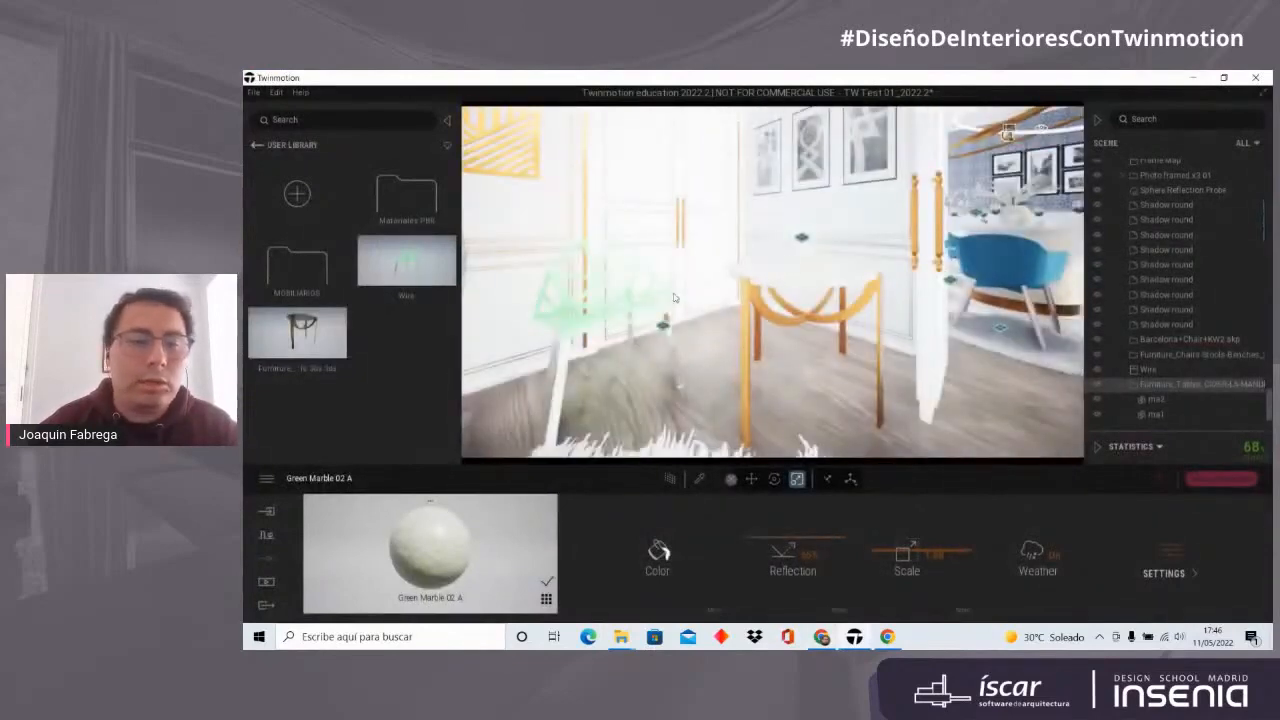
pyautogui.click(413, 196)
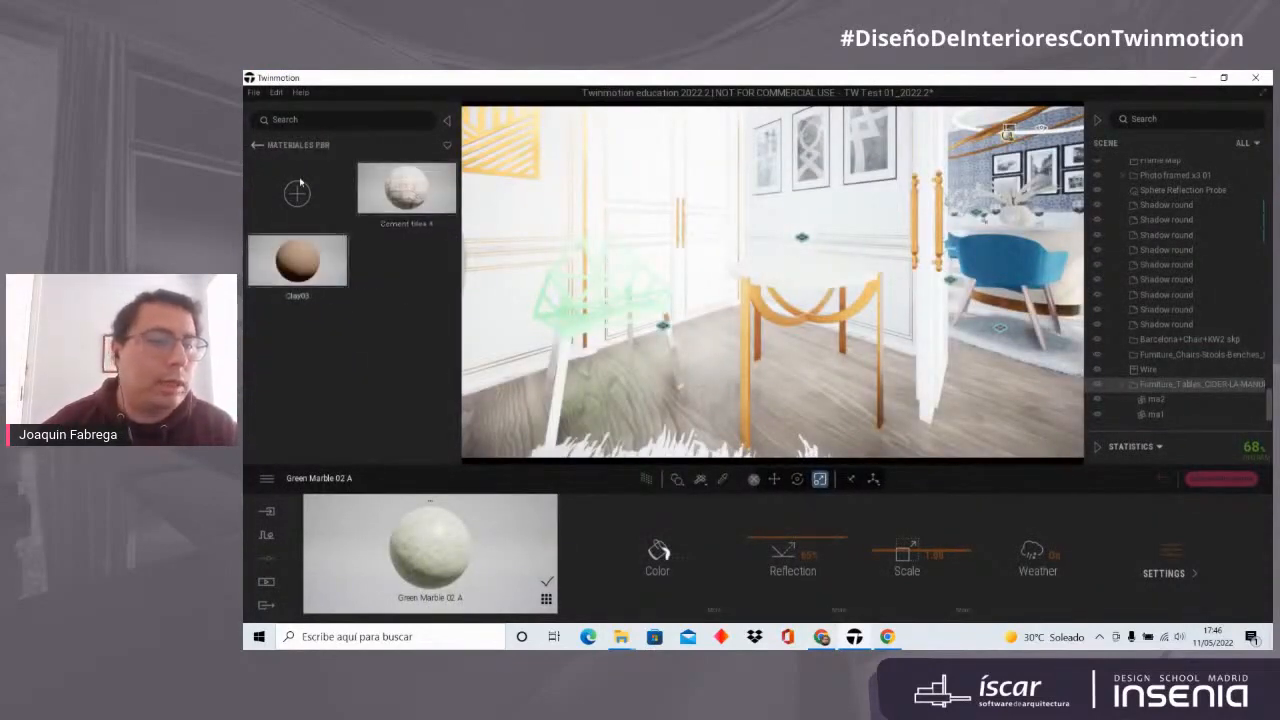
pyautogui.click(256, 146)
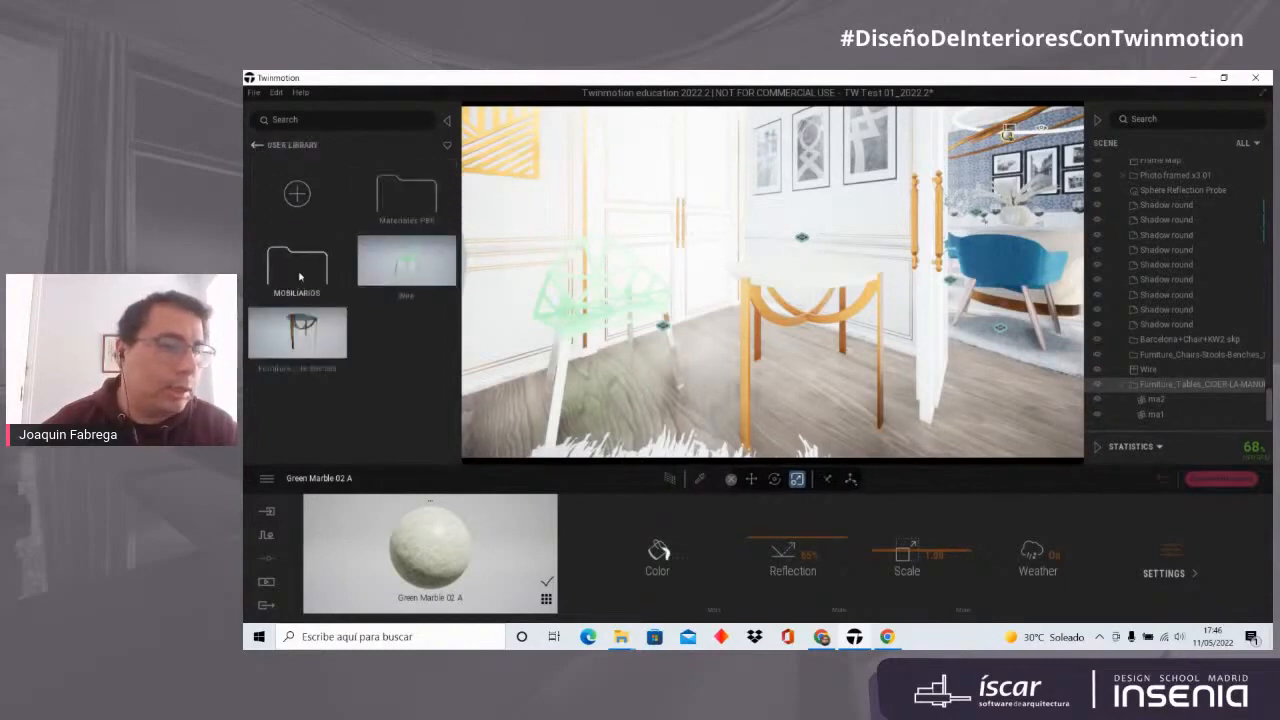
# Step: View the MOBILIARIOS folder in the user library, return to its top level and look around the placed coffee table
pyautogui.click(299, 270)
pyautogui.click(256, 146)
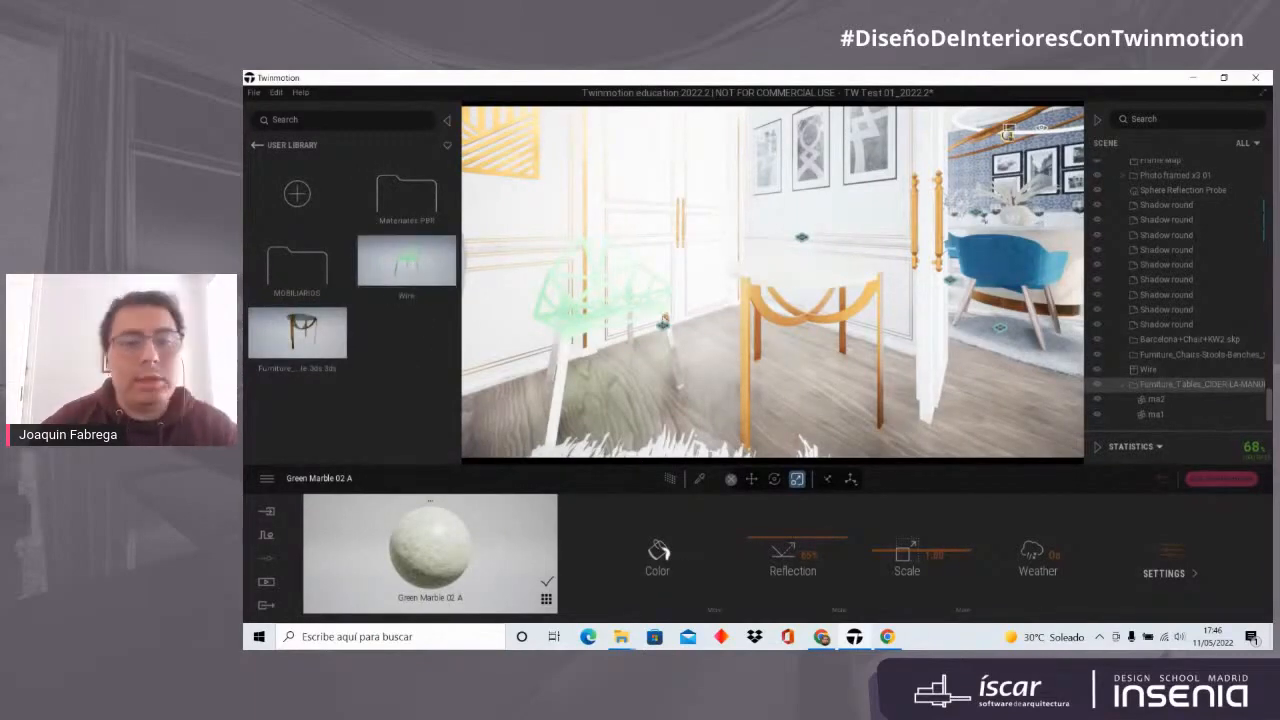
pyautogui.moveTo(715, 332); pyautogui.dragTo(659, 310, button='right')
pyautogui.scroll(3, 659, 310)
pyautogui.moveTo(805, 318); pyautogui.dragTo(735, 314, button='right')
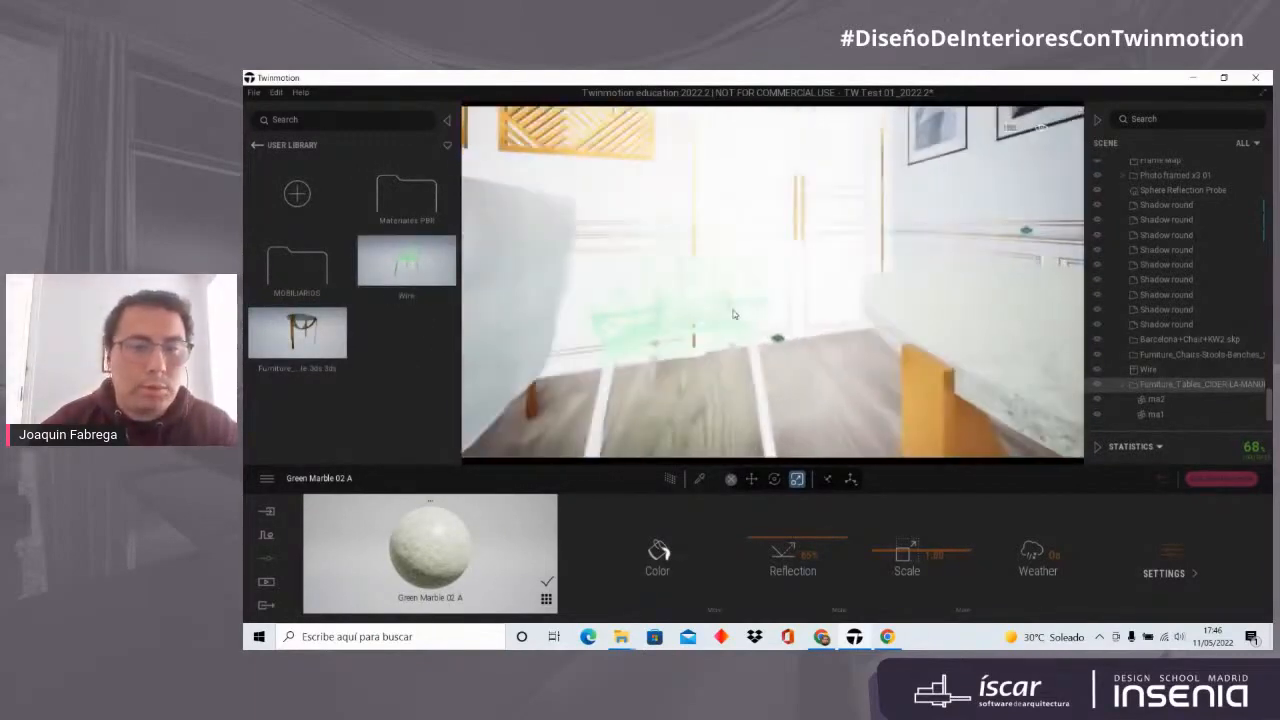
pyautogui.scroll(-4, 735, 314)
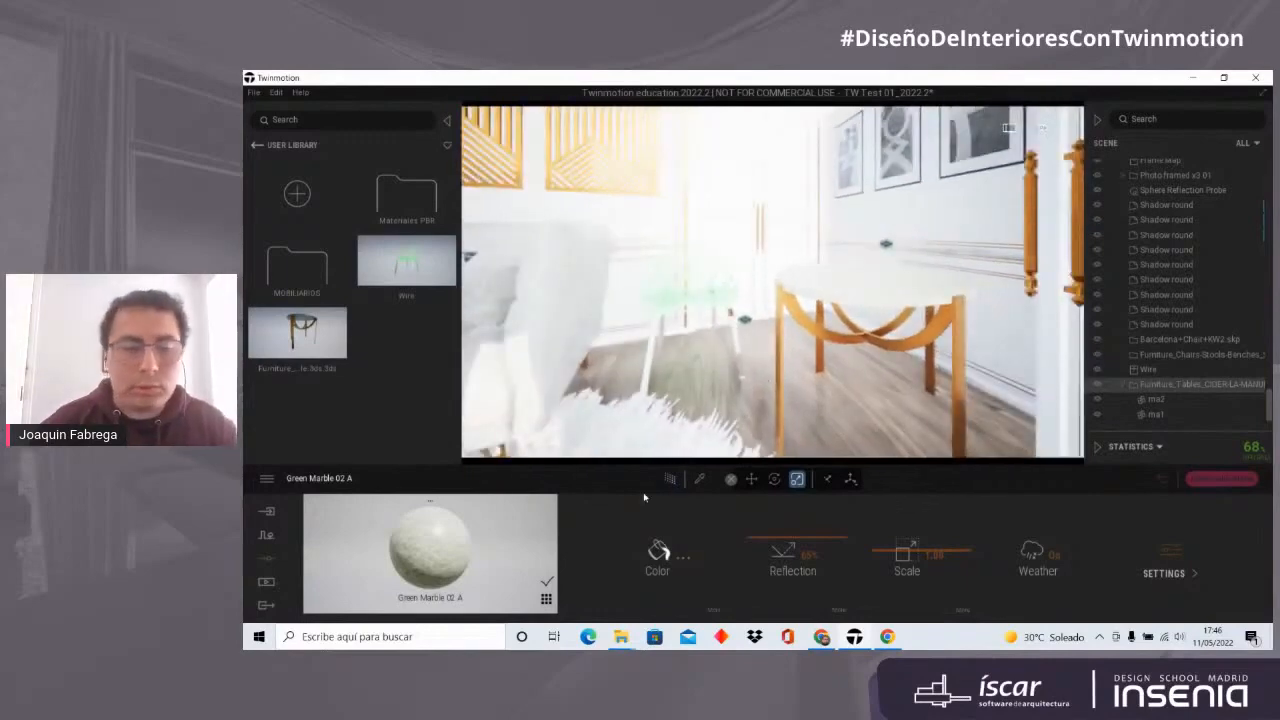
# Step: Return to the main library categories and open the Trees collection under Vegetation and landscape
pyautogui.click(256, 146)
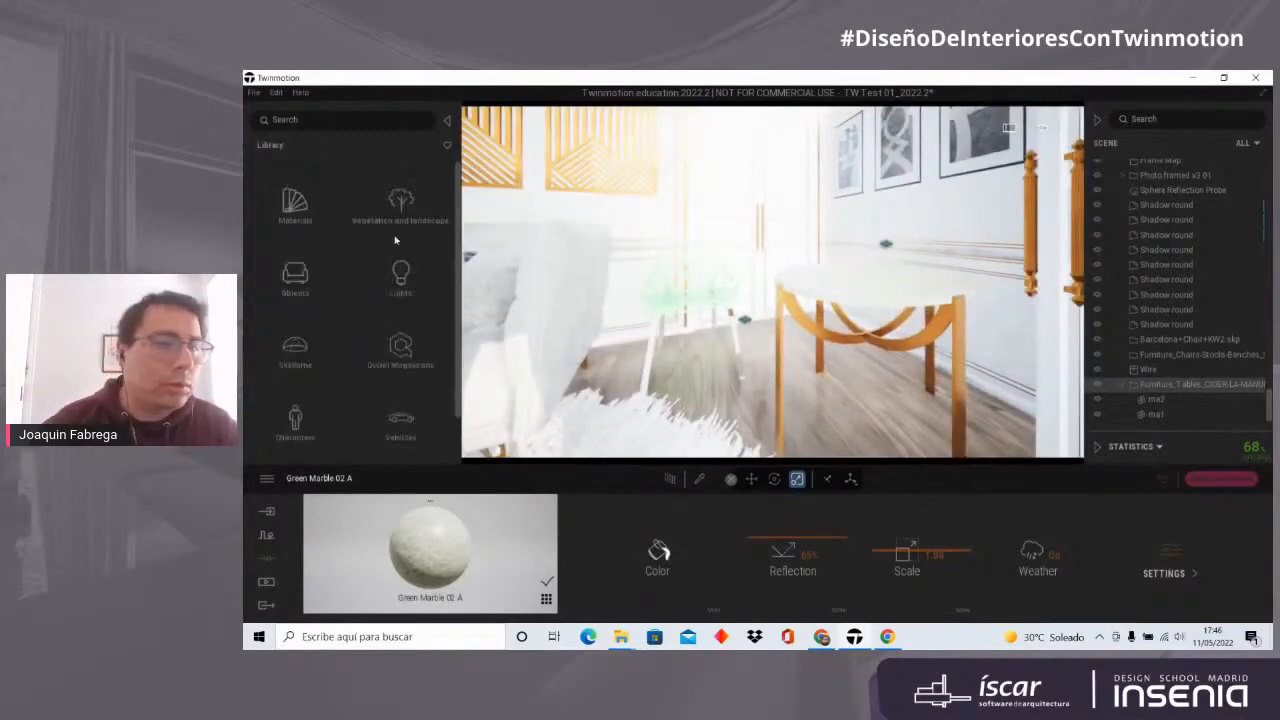
pyautogui.scroll(-5, 585, 322)
pyautogui.moveTo(585, 322); pyautogui.dragTo(690, 359, button='right')
pyautogui.scroll(-2, 649, 324)
pyautogui.scroll(5, 712, 367)
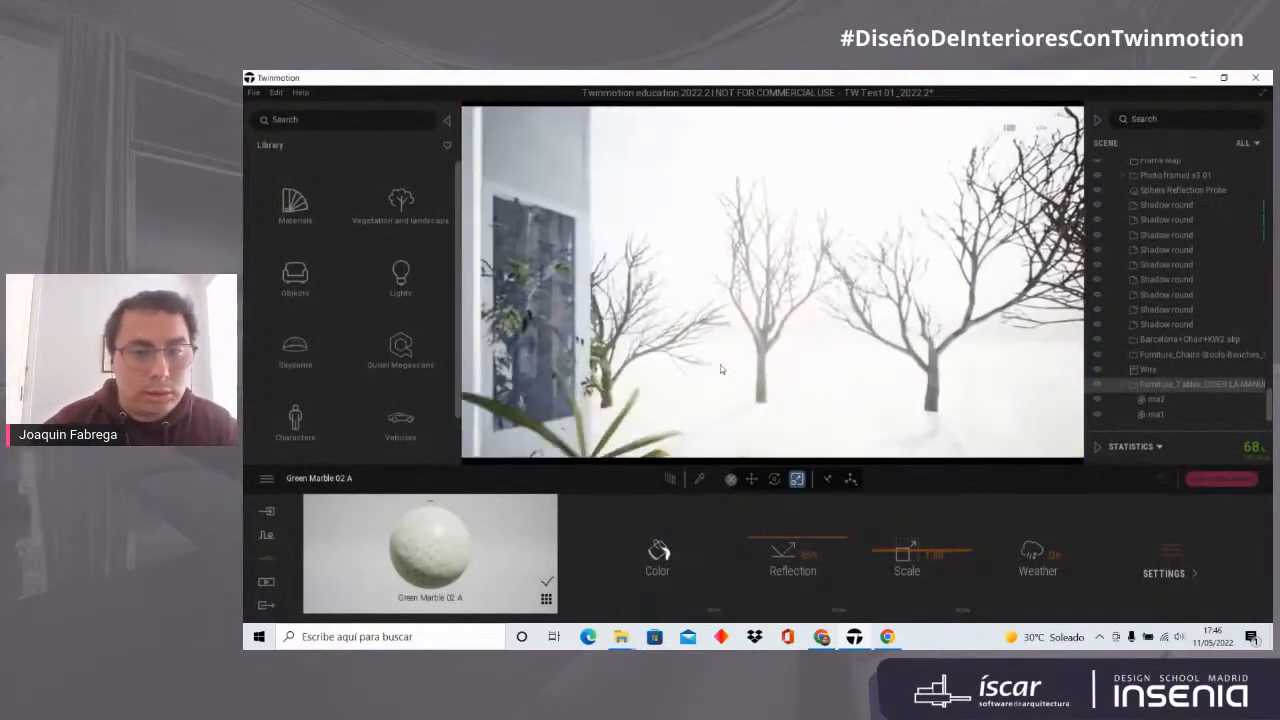
pyautogui.scroll(-3, 700, 375)
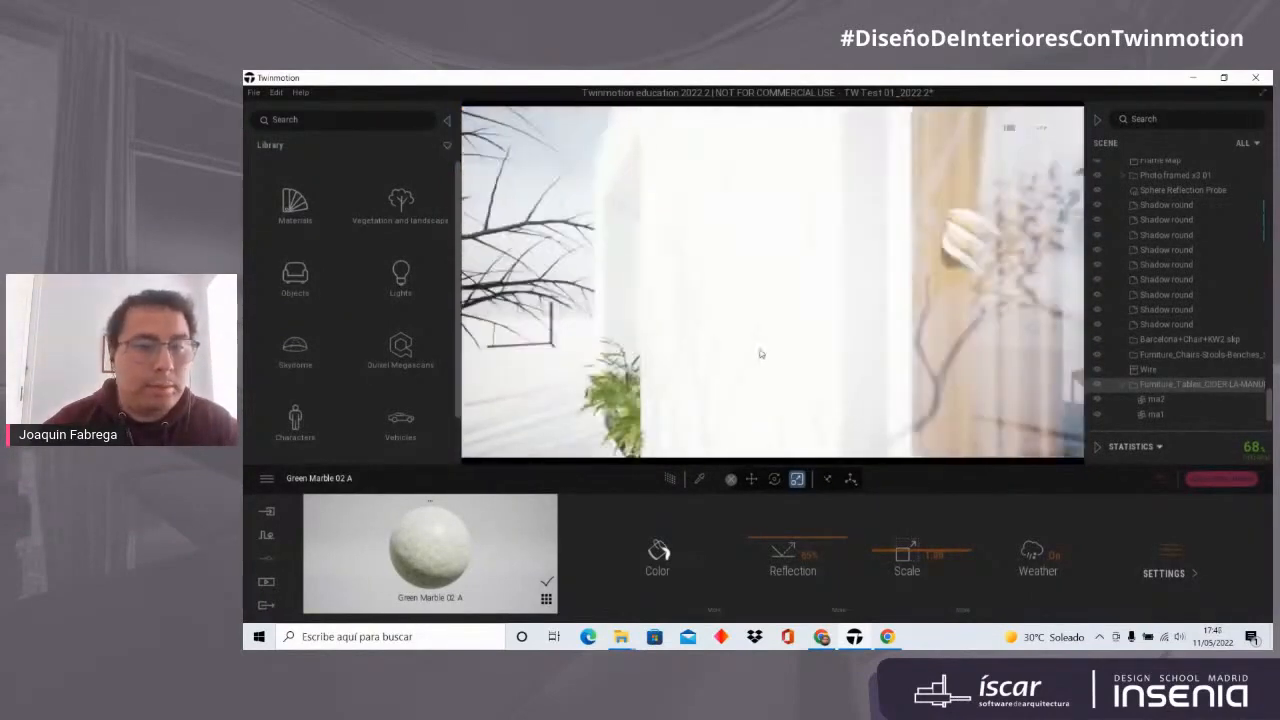
pyautogui.moveTo(761, 353); pyautogui.dragTo(707, 302, button='right')
pyautogui.scroll(-4, 740, 348)
pyautogui.click(402, 205)
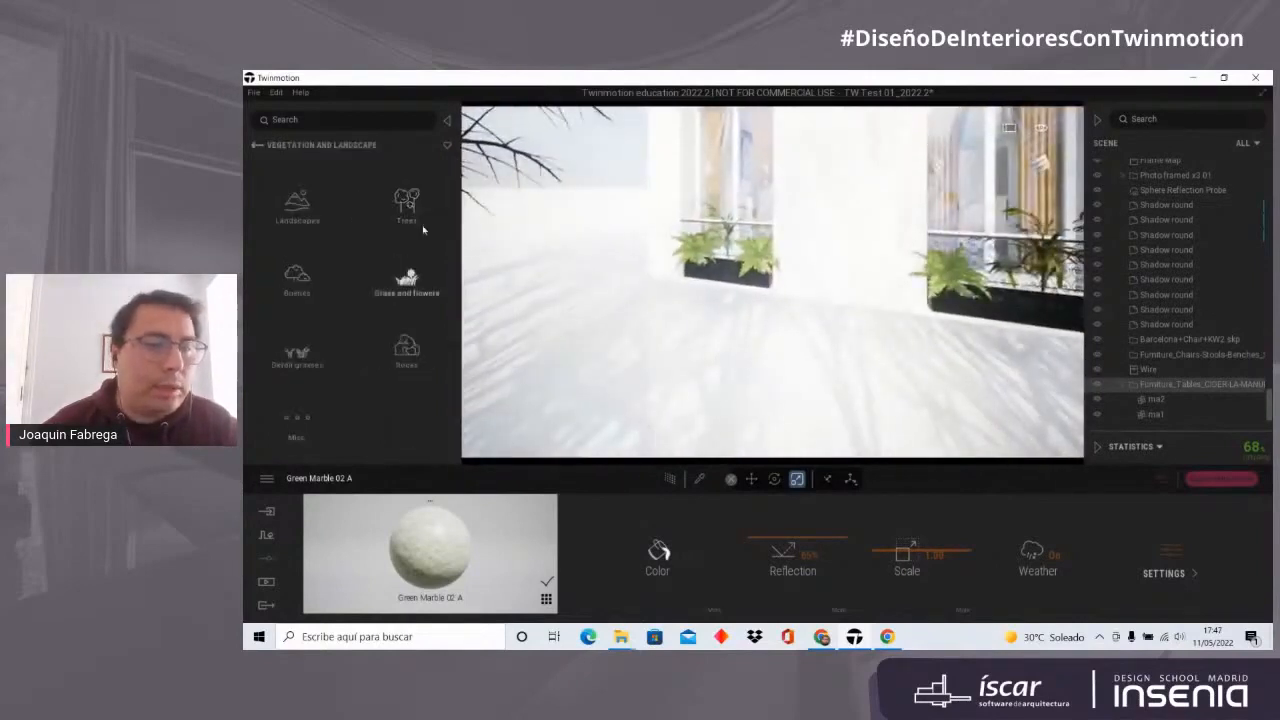
pyautogui.click(404, 207)
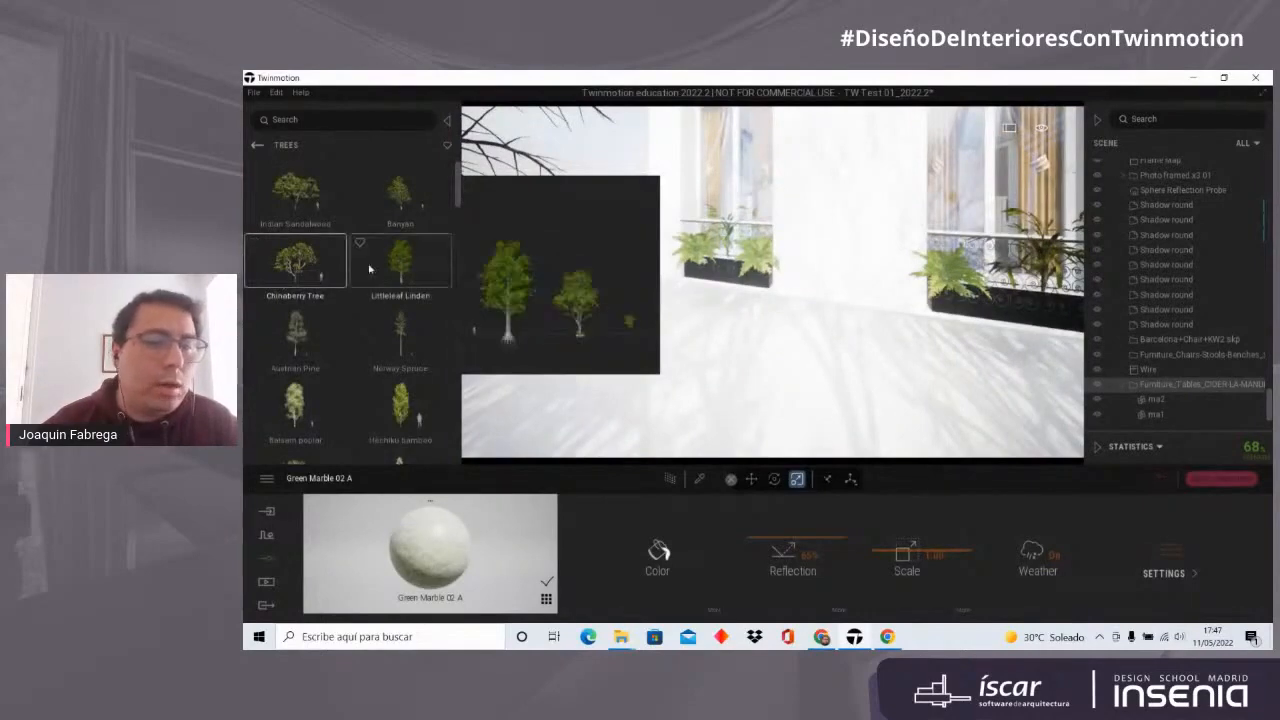
# Step: Place a Chinaberry Tree, Austrian Pine, Hachiku bamboo and Balsam poplar on the ground outside the building
pyautogui.moveTo(313, 265); pyautogui.dragTo(950, 381)
pyautogui.scroll(-4, 770, 360)
pyautogui.moveTo(485, 447); pyautogui.dragTo(295, 414)
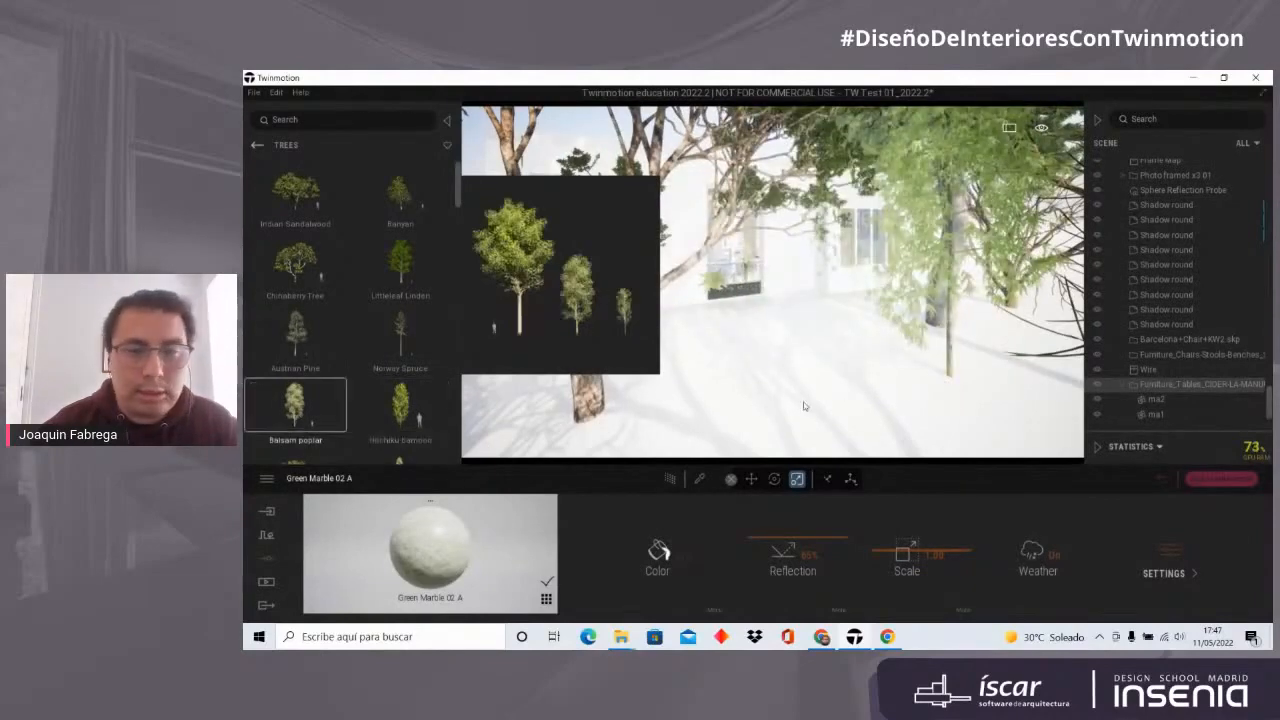
pyautogui.moveTo(803, 406); pyautogui.dragTo(768, 419)
# Step: Raise the age of the Austrian Pine beside the building until its height is 20.1 m
pyautogui.moveTo(768, 419); pyautogui.dragTo(655, 332, button='right')
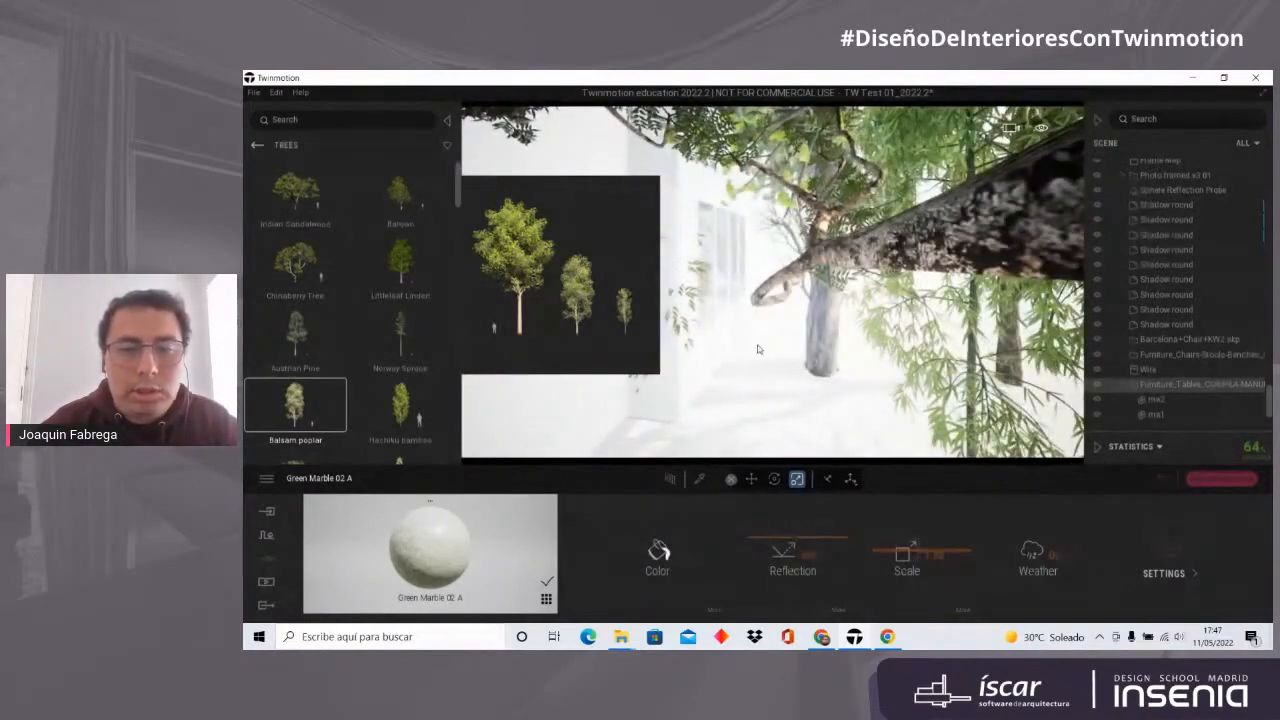
pyautogui.press('w')
pyautogui.moveTo(758, 349); pyautogui.dragTo(785, 355, button='right')
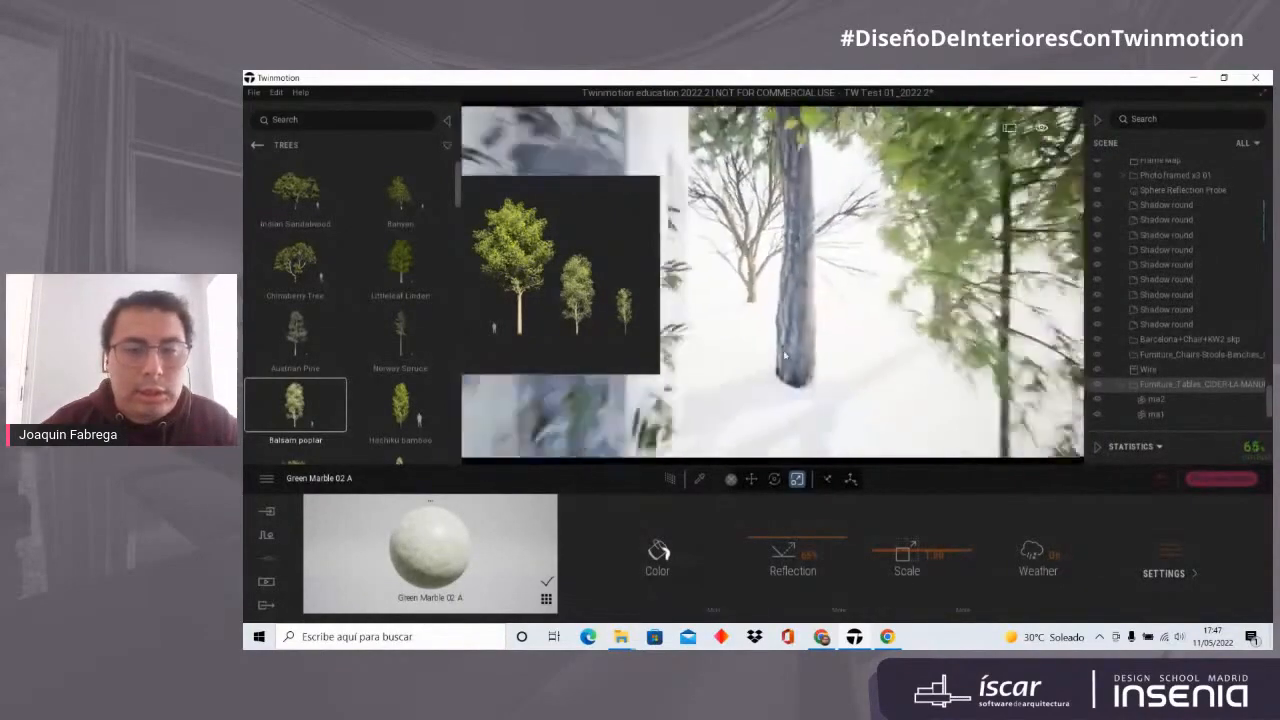
pyautogui.click(785, 355)
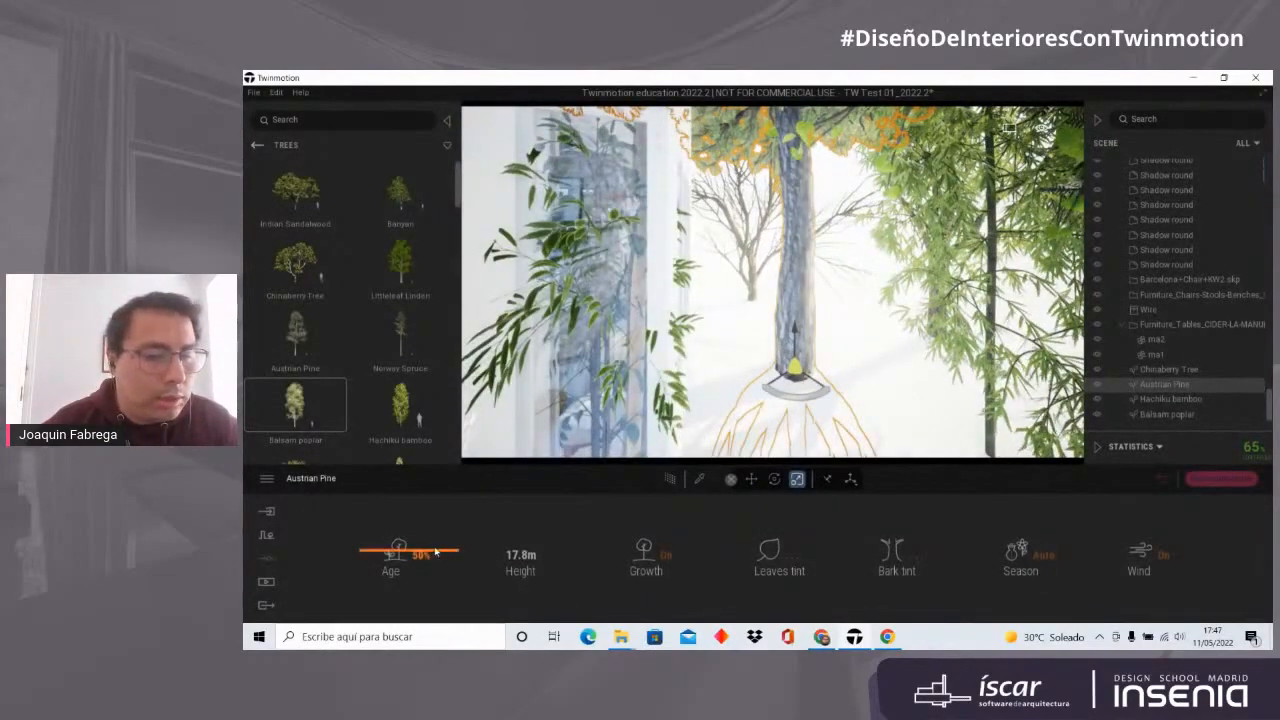
pyautogui.moveTo(438, 551); pyautogui.dragTo(440, 534)
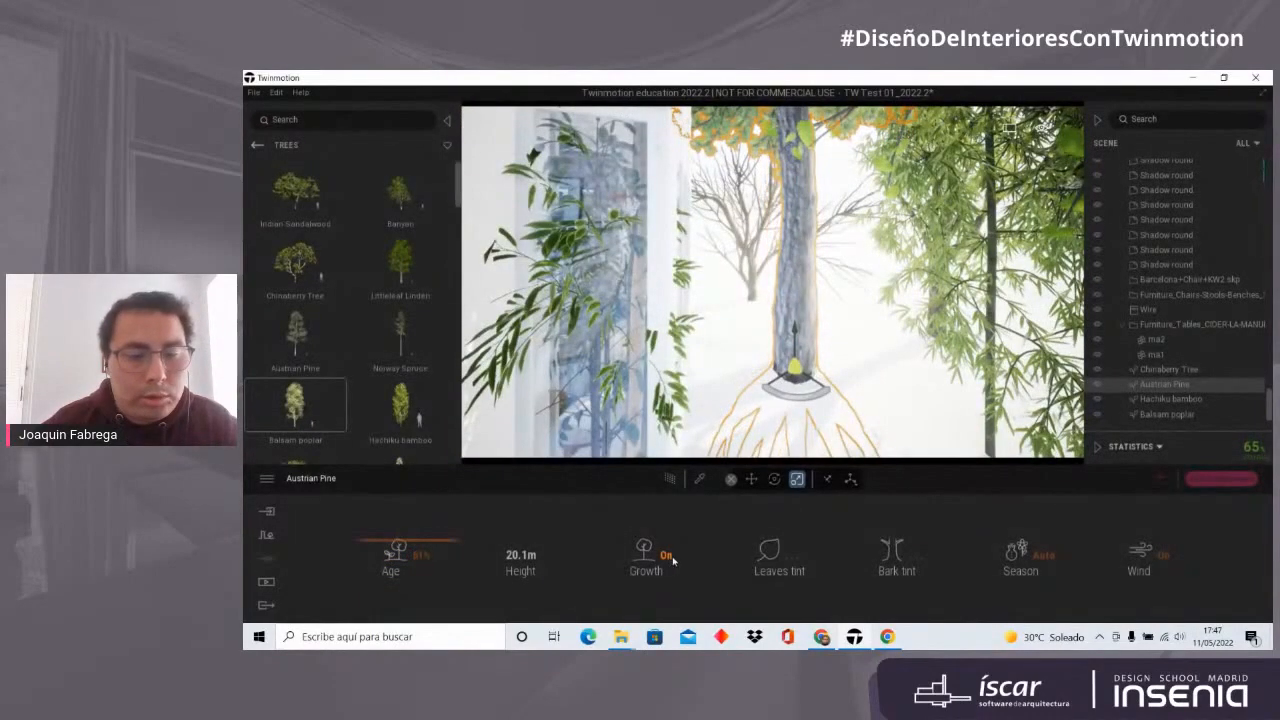
# Step: Tint the Austrian Pine's leaves magenta pink, with RGB 254, 93, 255
pyautogui.click(796, 563)
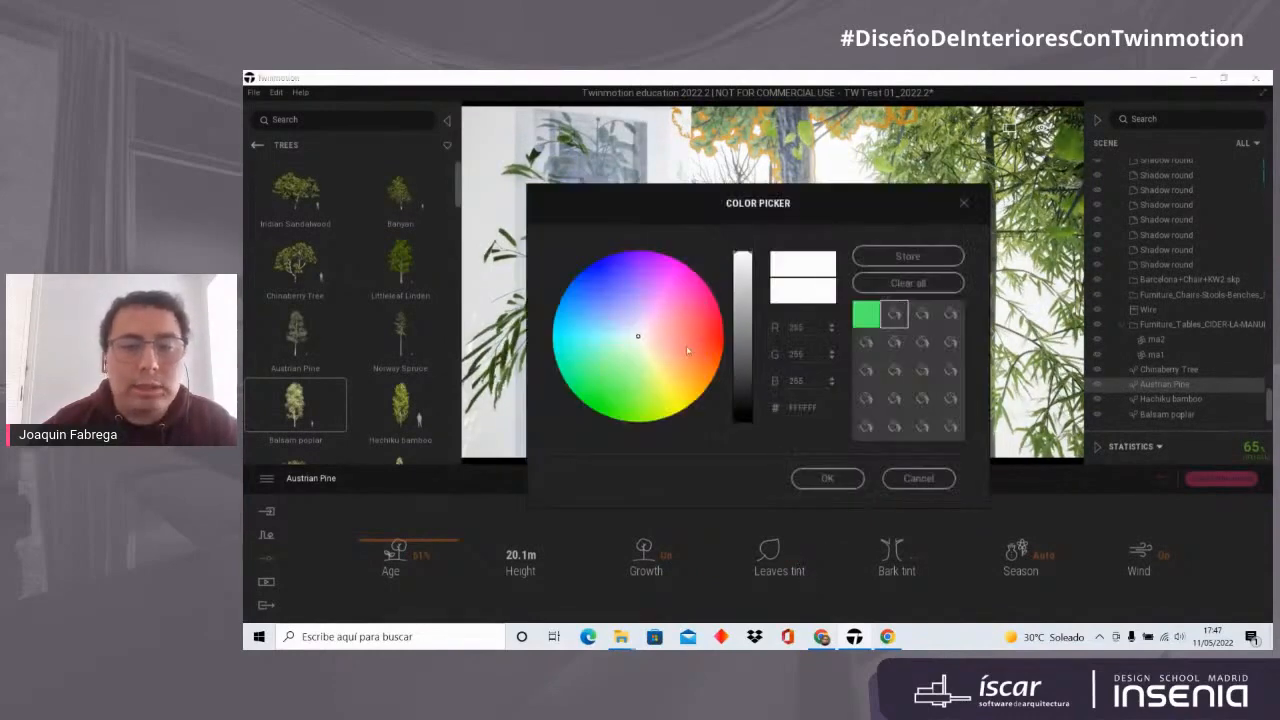
pyautogui.click(662, 308)
pyautogui.moveTo(664, 351); pyautogui.dragTo(660, 281)
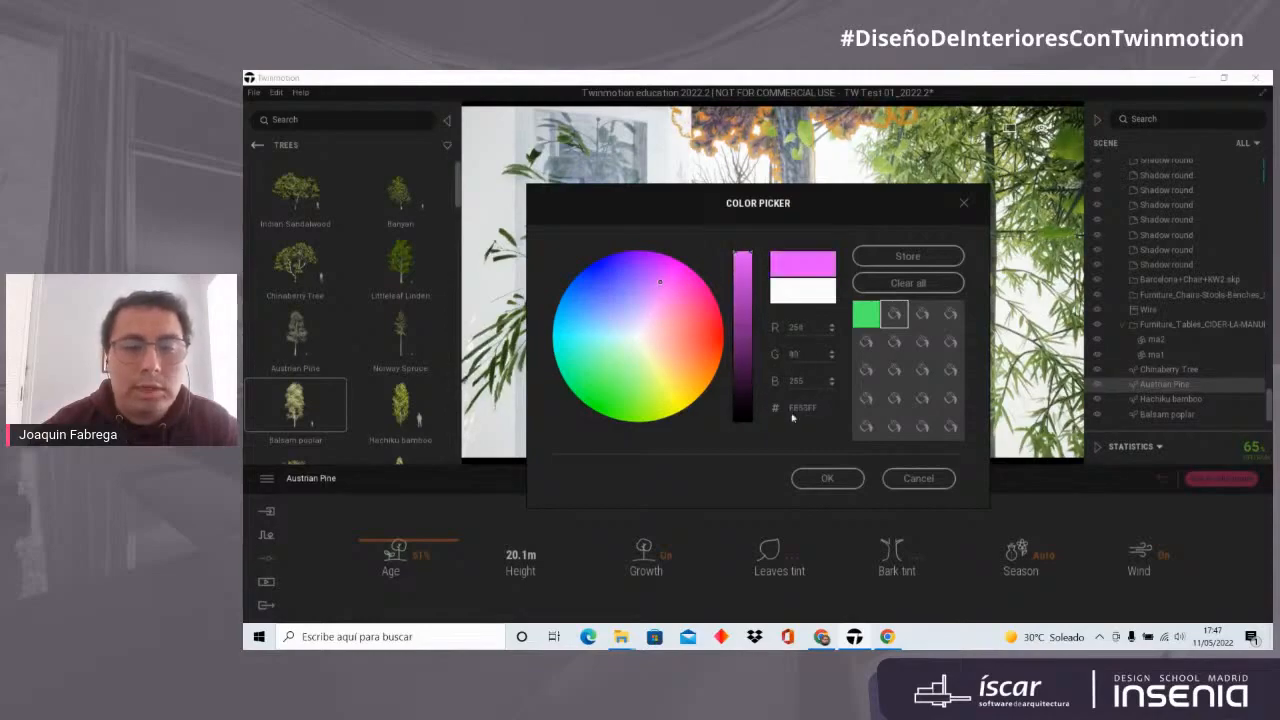
pyautogui.click(827, 478)
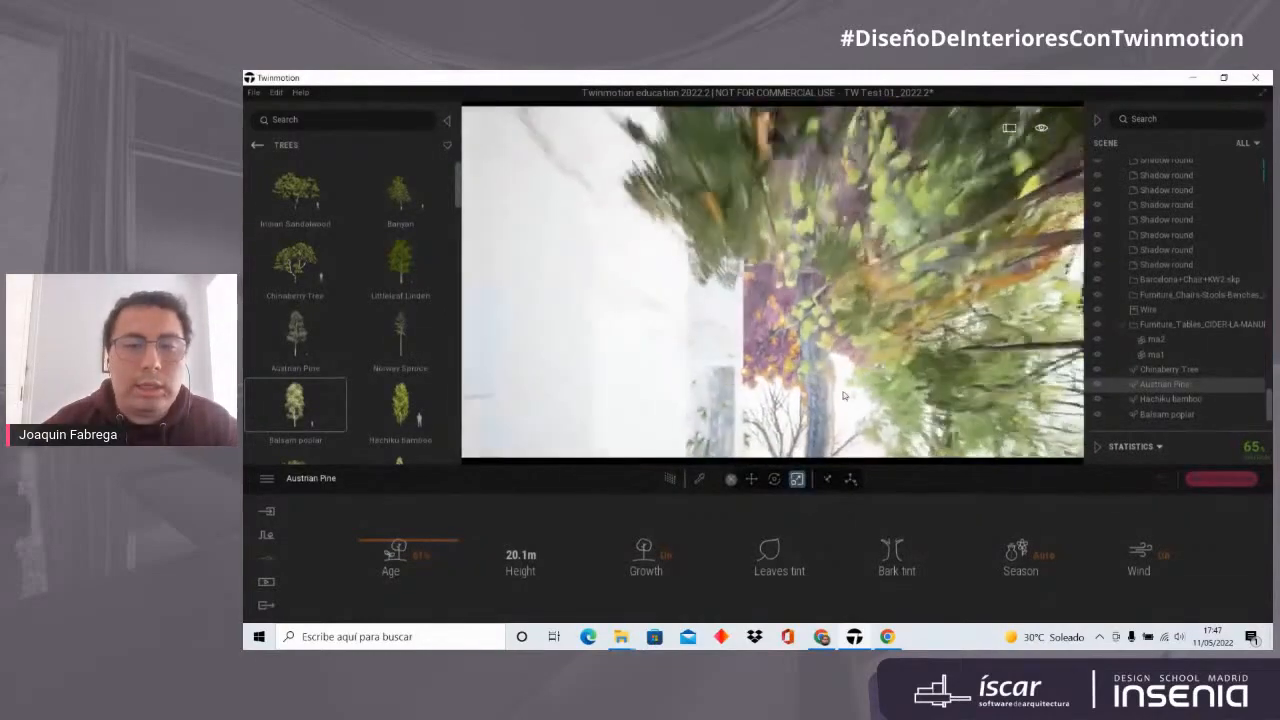
# Step: Inspect the Austrian Pine's tinted foliage up close and set its season to Winter
pyautogui.scroll(5, 843, 396)
pyautogui.moveTo(843, 396); pyautogui.dragTo(856, 420, button='right')
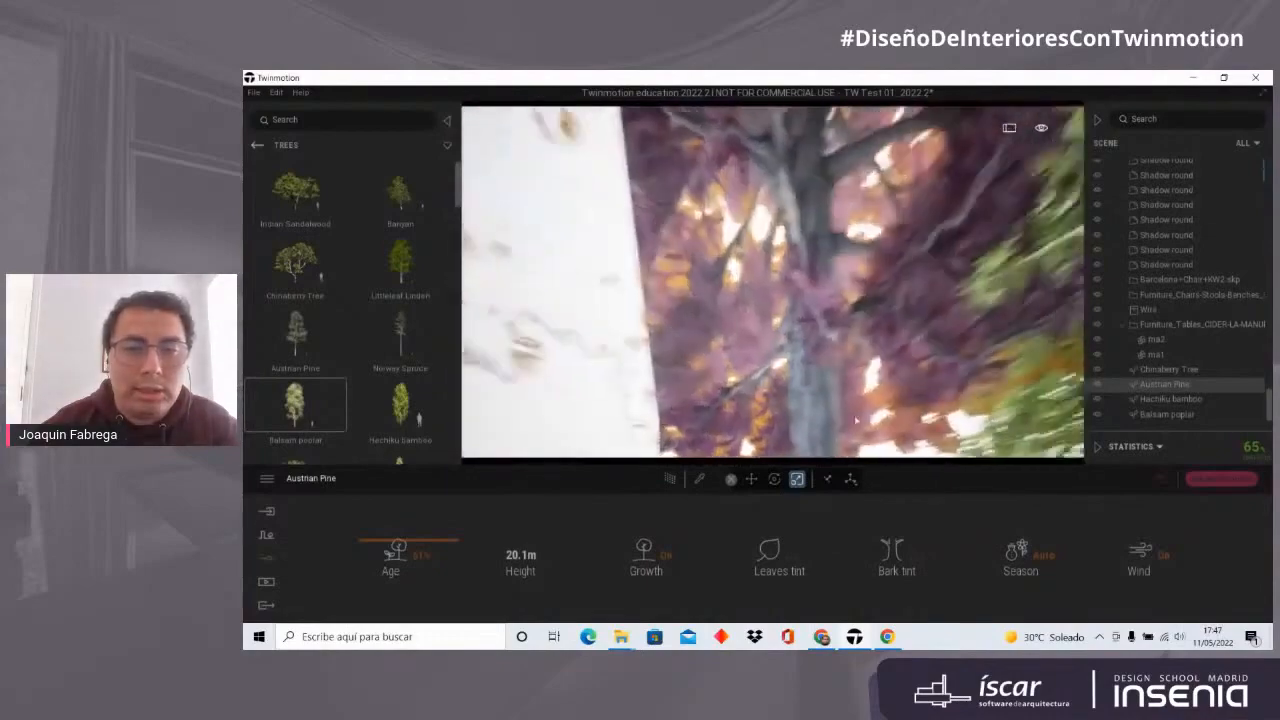
pyautogui.scroll(3, 850, 421)
pyautogui.scroll(-3, 828, 423)
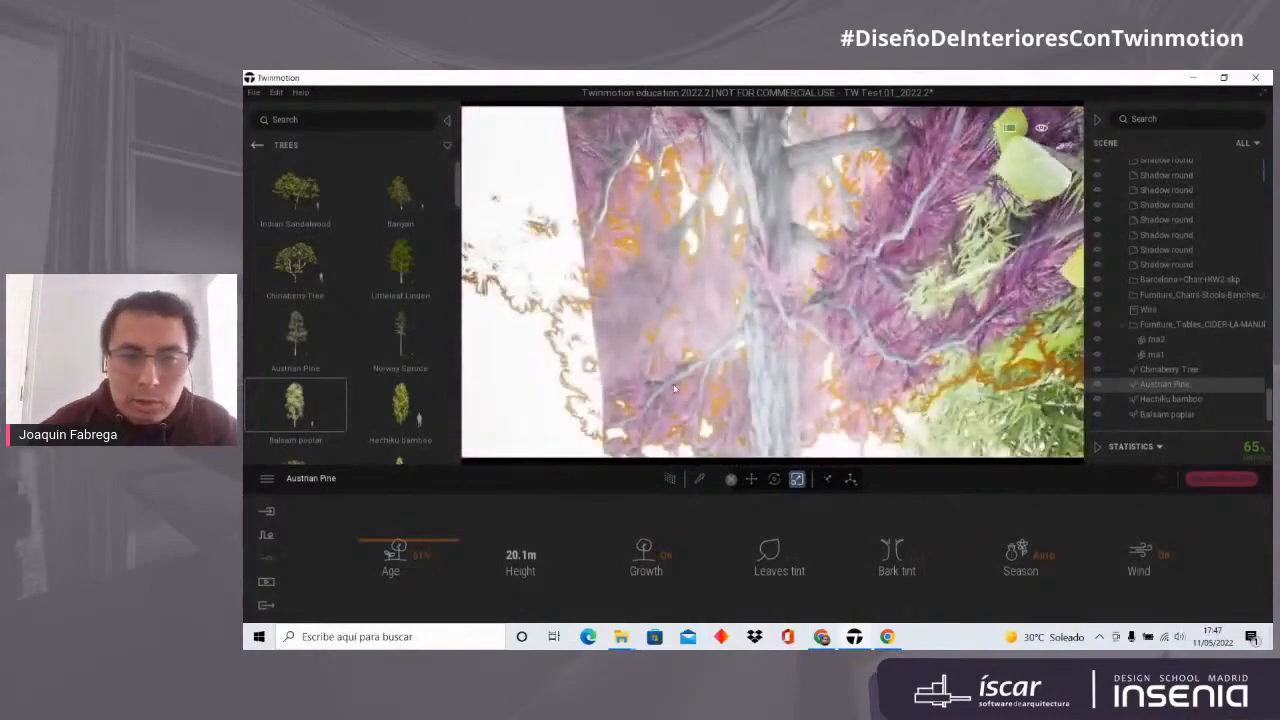
pyautogui.scroll(-5, 728, 297)
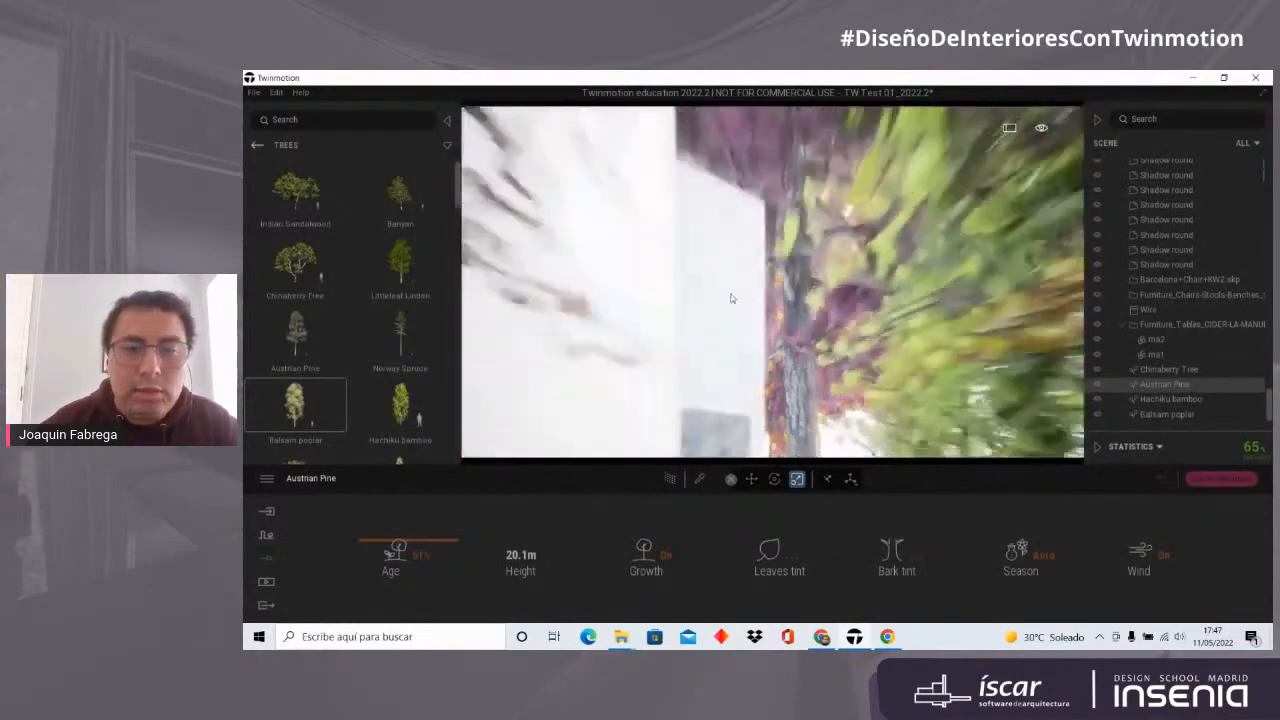
pyautogui.moveTo(731, 297); pyautogui.dragTo(836, 452, button='right')
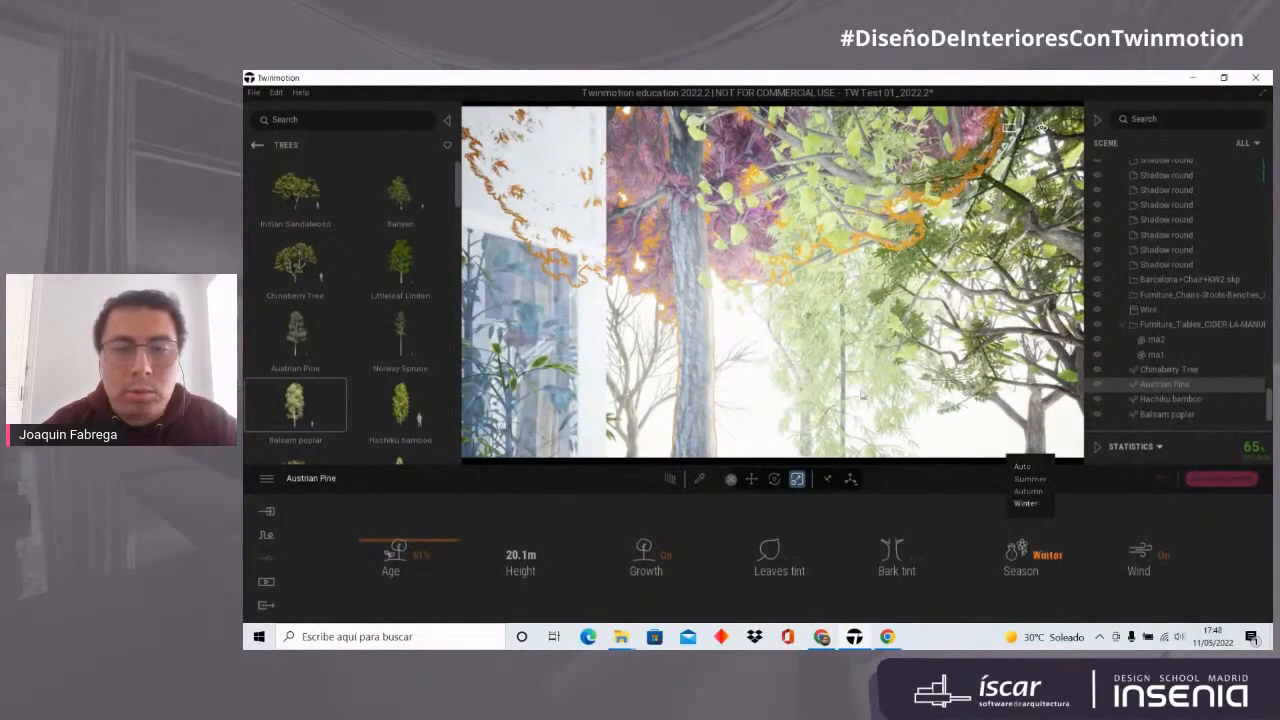
pyautogui.scroll(4, 862, 396)
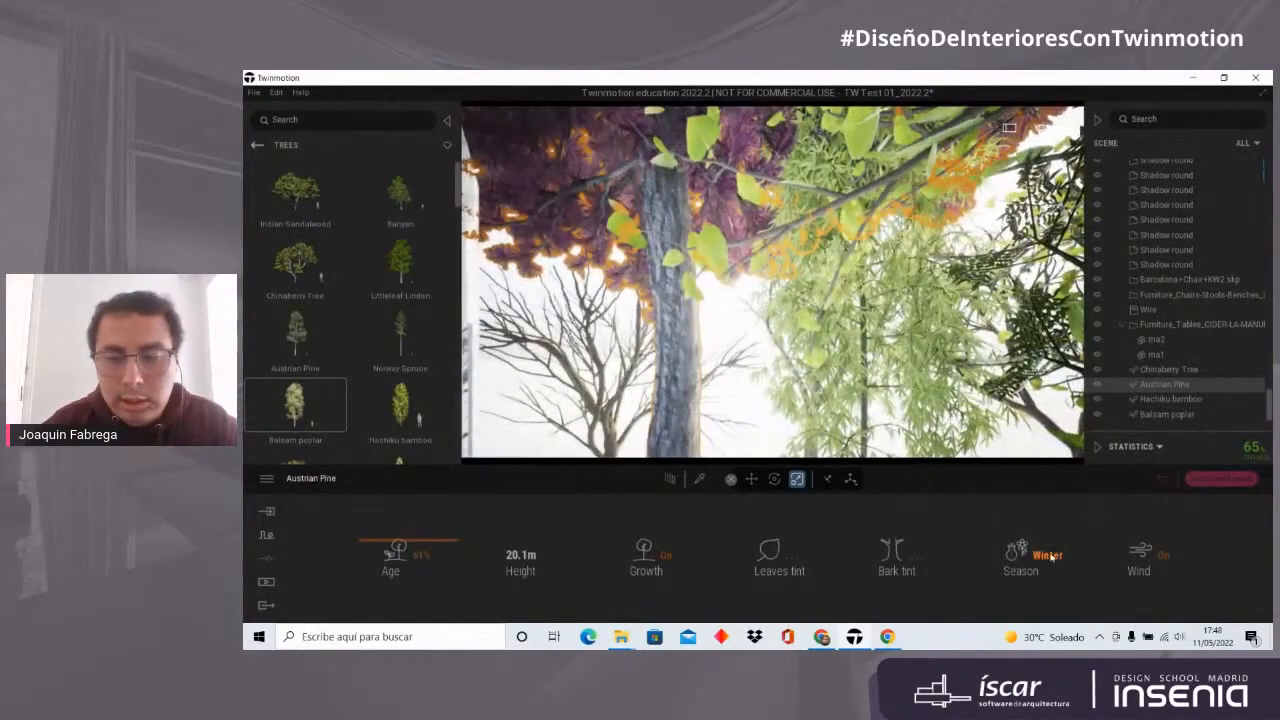
# Step: Try the Auto and Autumn seasons on the bare Persian Ironwood behind the pine
pyautogui.scroll(5, 700, 327)
pyautogui.moveTo(689, 320); pyautogui.dragTo(806, 282, button='right')
pyautogui.click(755, 315)
pyautogui.scroll(-3, 757, 318)
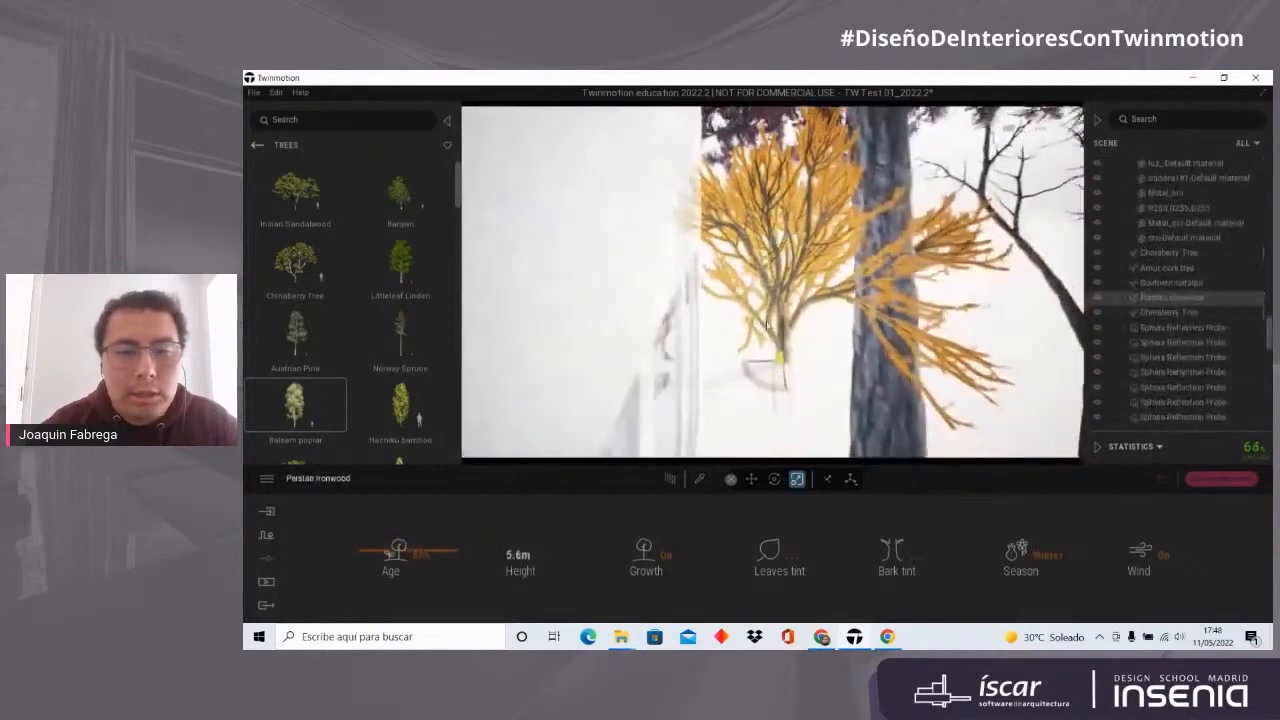
pyautogui.keyDown('shift'); pyautogui.moveTo(760, 322); pyautogui.dragTo(833, 347, button='middle'); pyautogui.keyUp('shift')
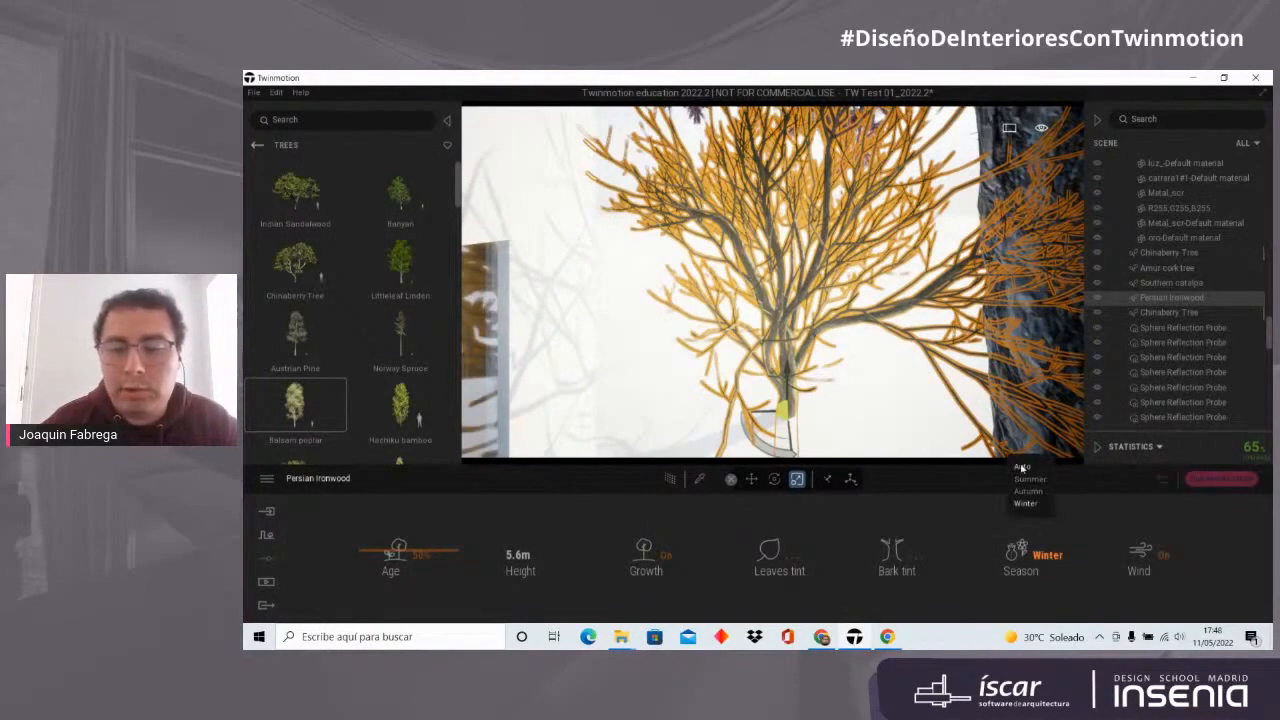
pyautogui.click(1021, 467)
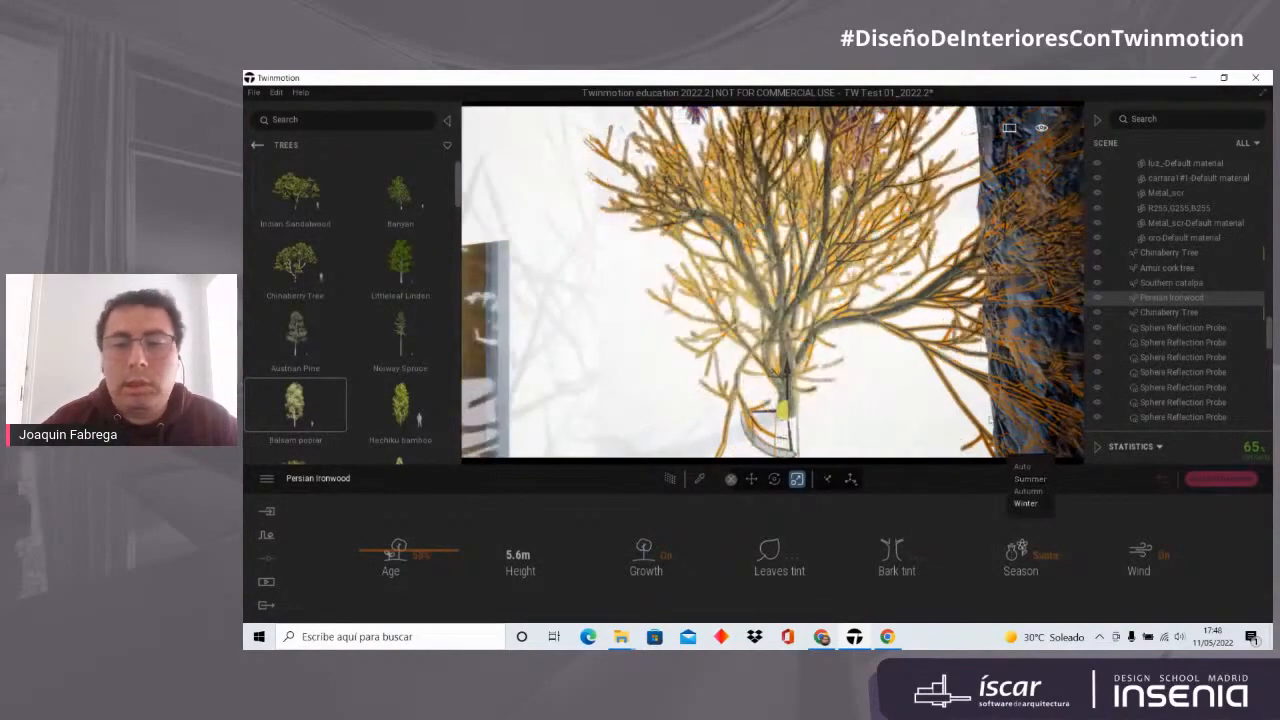
pyautogui.click(1029, 491)
# Step: Delete the Austrian Pine with the magenta leaves from the scene
pyautogui.click(868, 372)
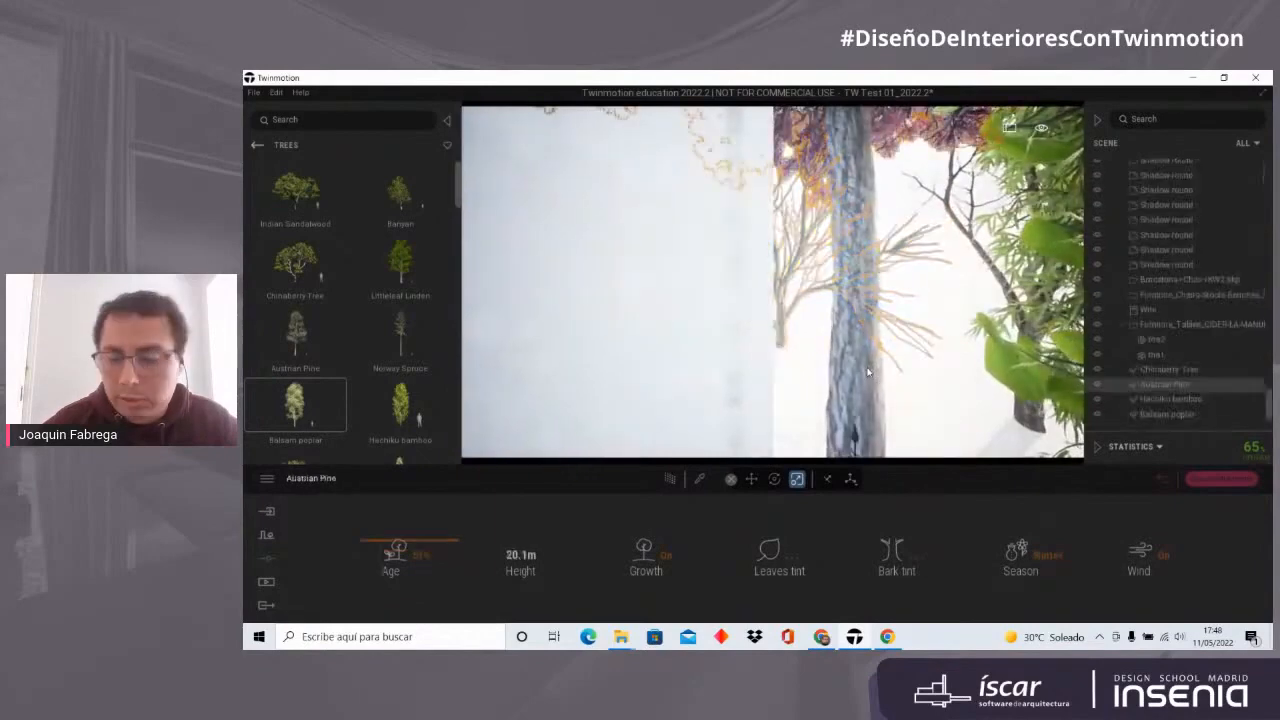
pyautogui.press('Delete')
pyautogui.press('w')
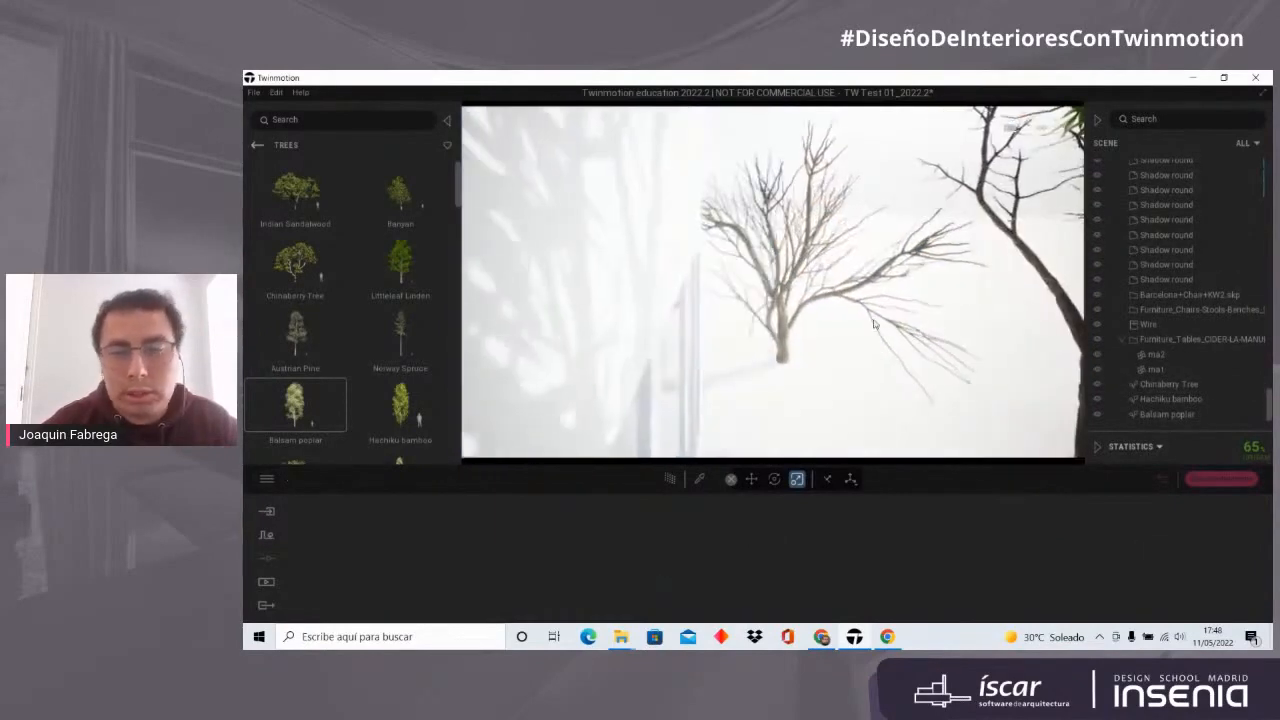
# Step: Go back inside the living room, preview it with the Path Tracer and switch the Path Tracer off again
pyautogui.moveTo(873, 373); pyautogui.dragTo(953, 349, button='right')
pyautogui.moveTo(743, 316); pyautogui.dragTo(738, 260, button='right')
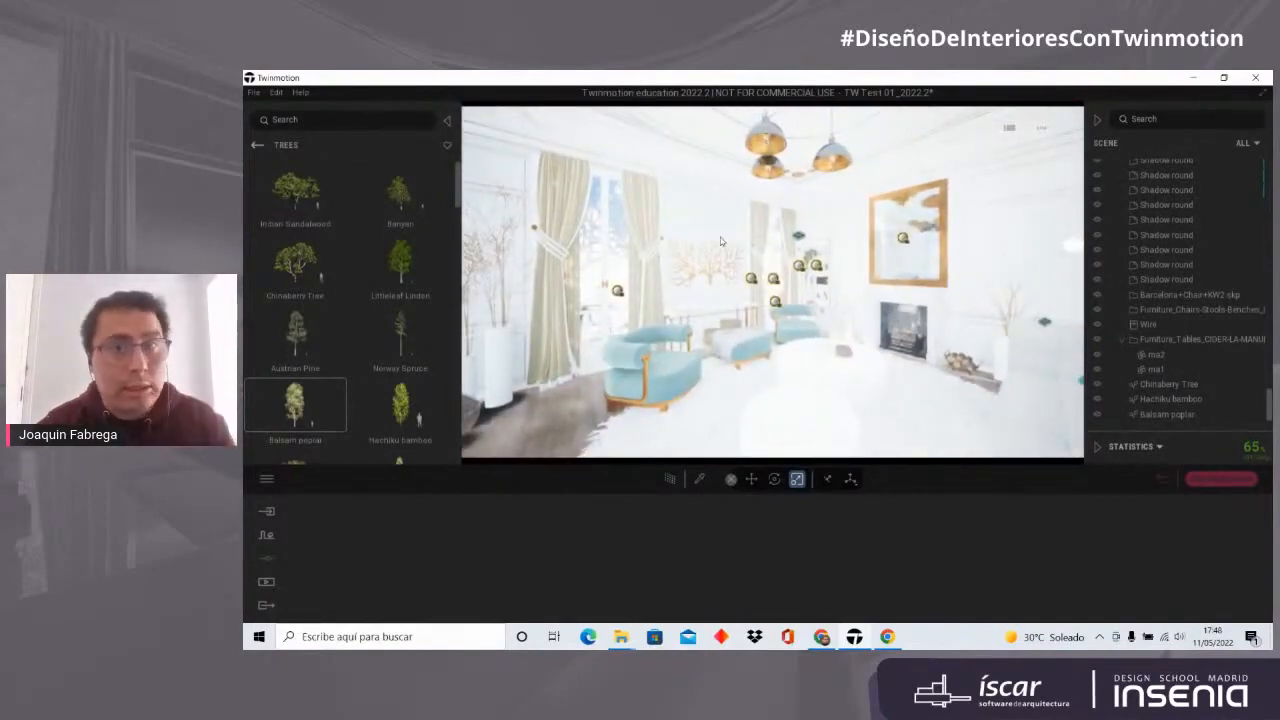
pyautogui.moveTo(788, 306); pyautogui.dragTo(803, 263, button='right')
pyautogui.scroll(-3, 783, 285)
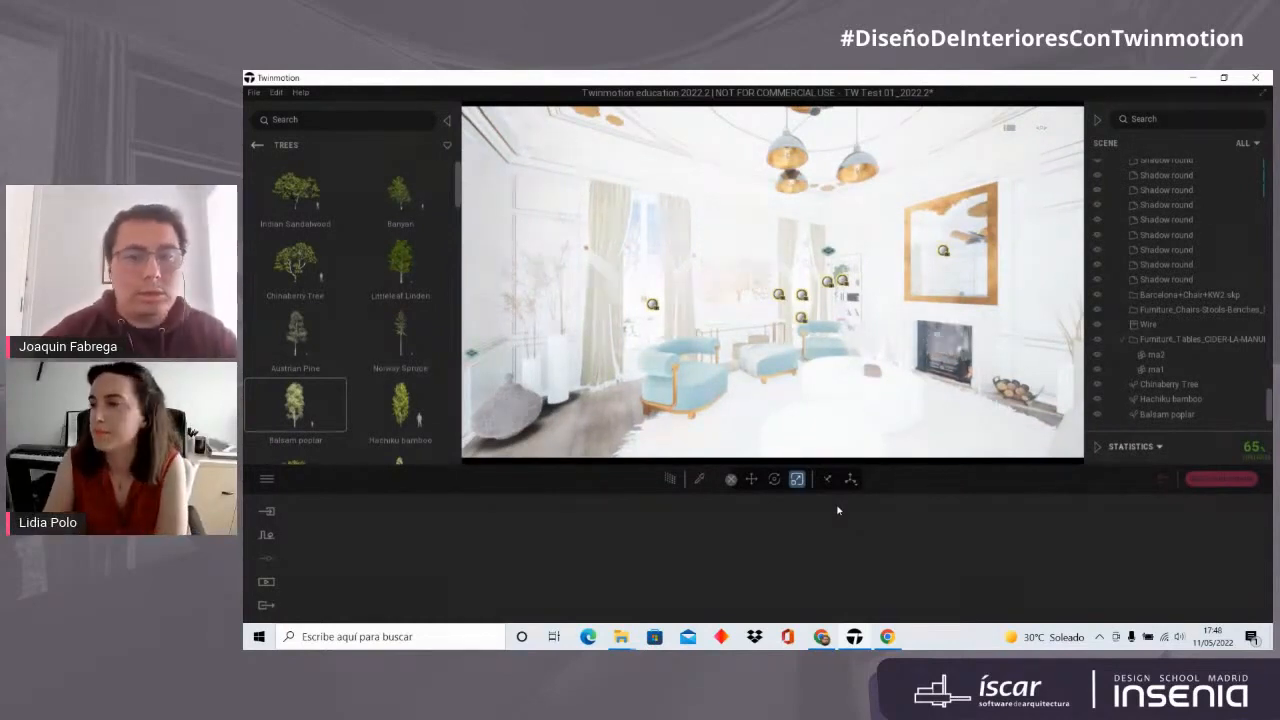
pyautogui.click(672, 480)
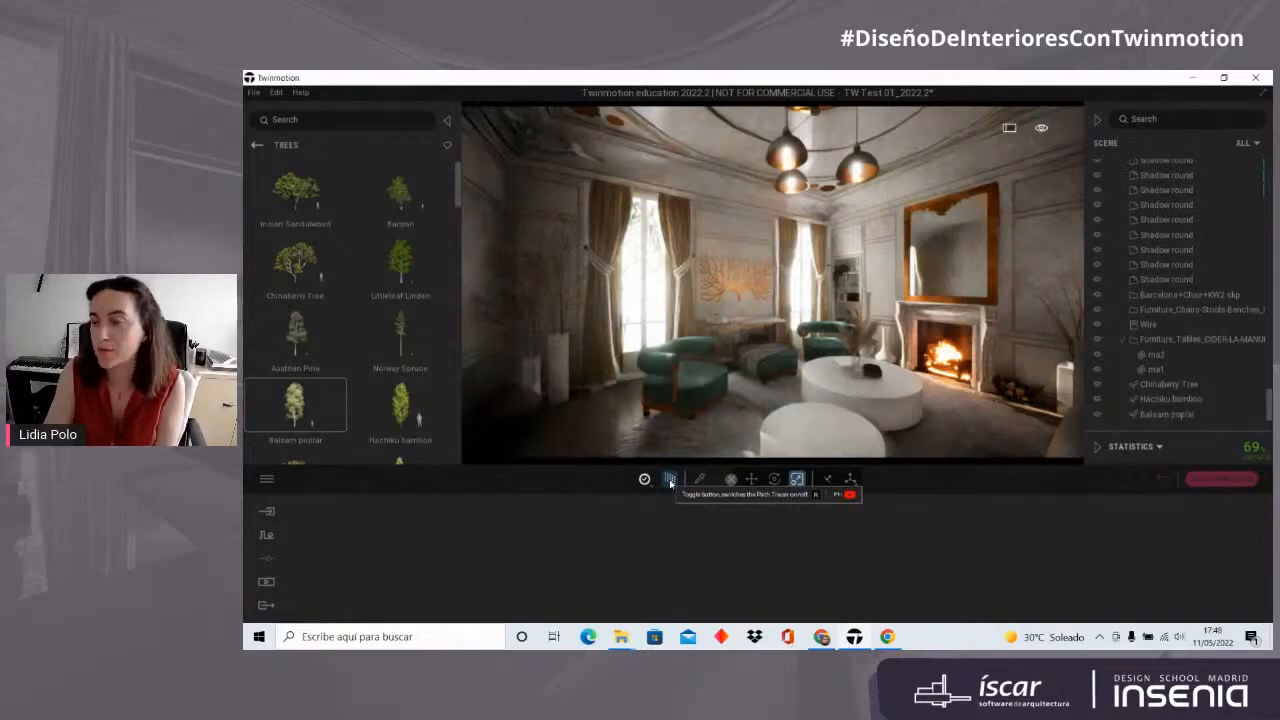
pyautogui.click(670, 481)
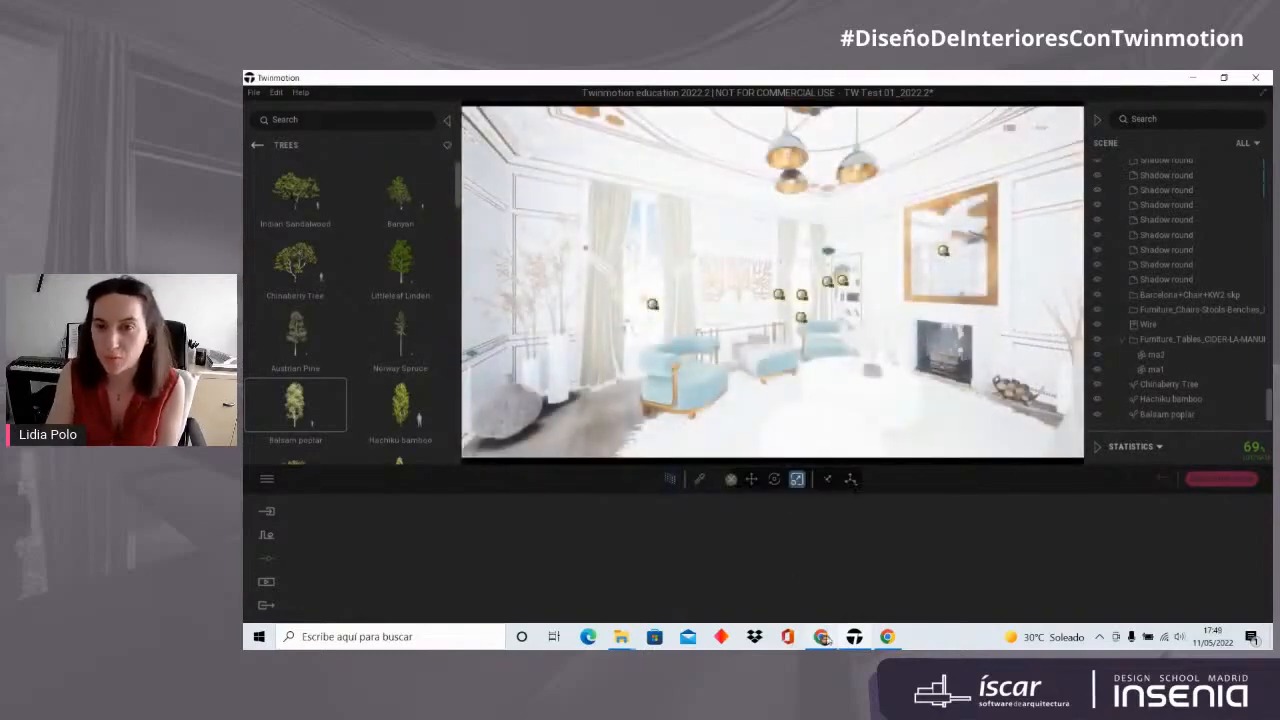
pyautogui.moveTo(821, 637)
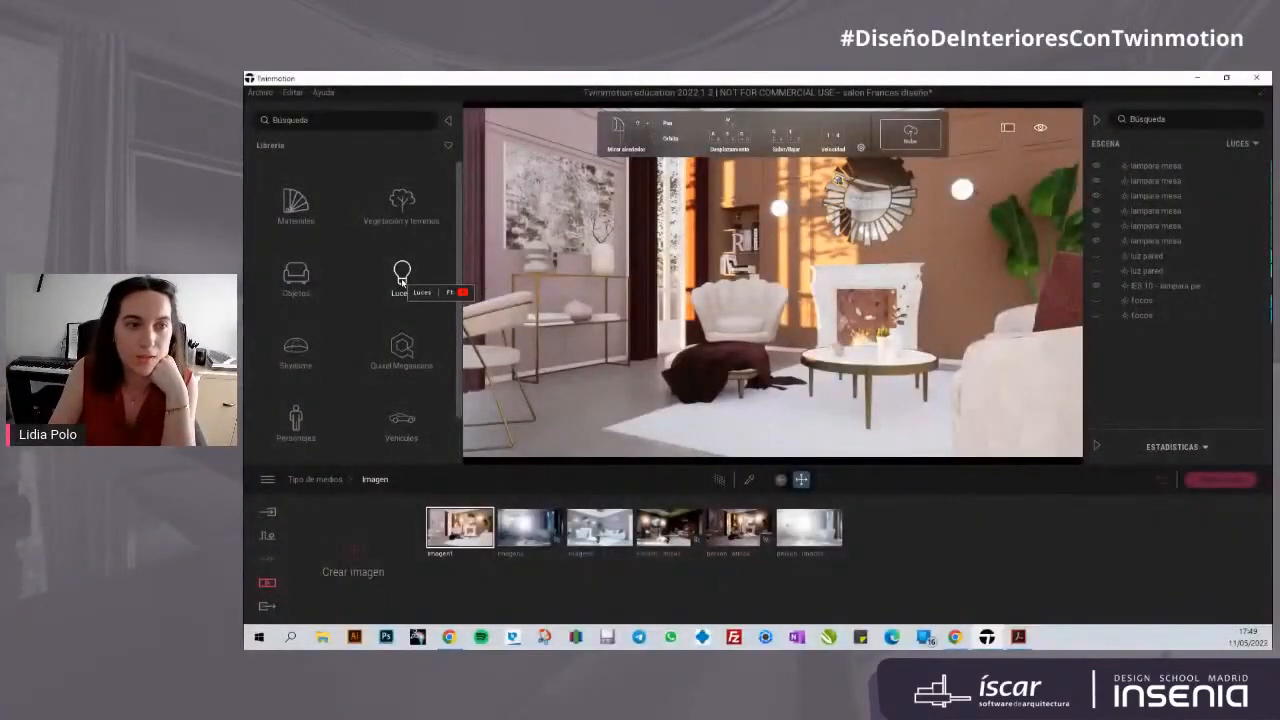
# Step: Open the Luces library in the salon Frances diseño project, look over its light types and select the wall light beside the mirror
pyautogui.click(401, 279)
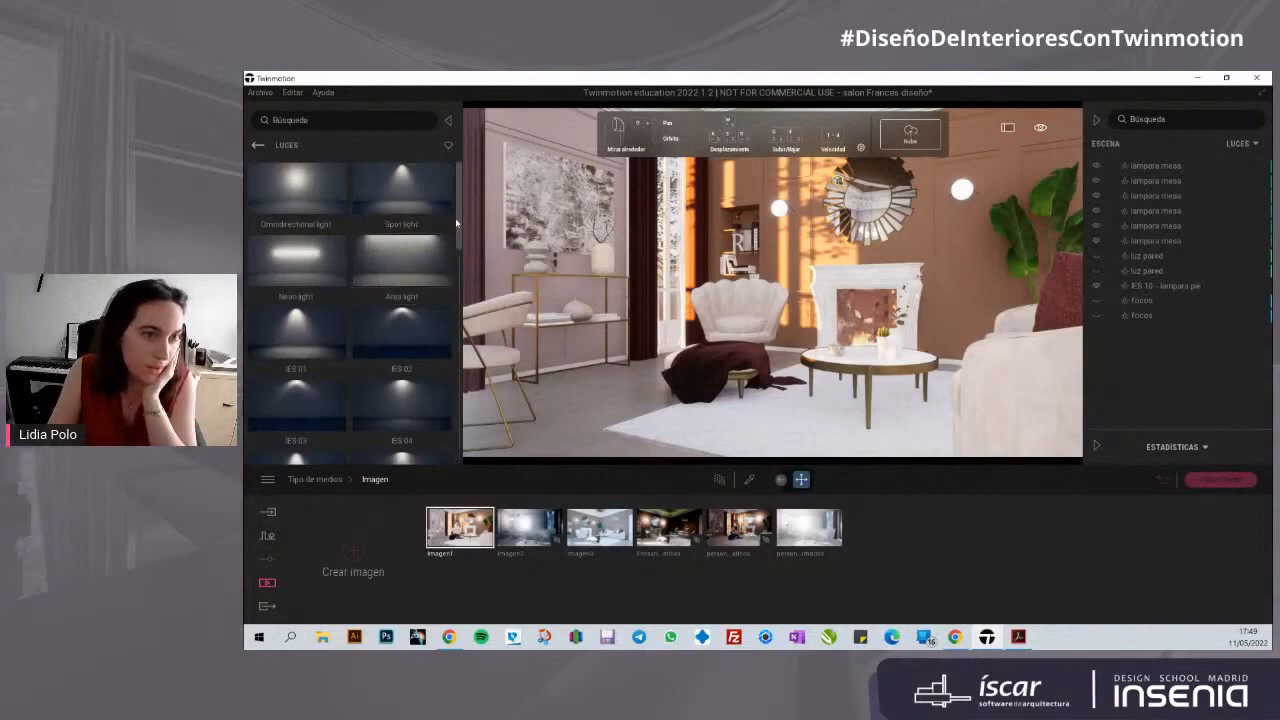
pyautogui.moveTo(456, 218); pyautogui.dragTo(478, 184)
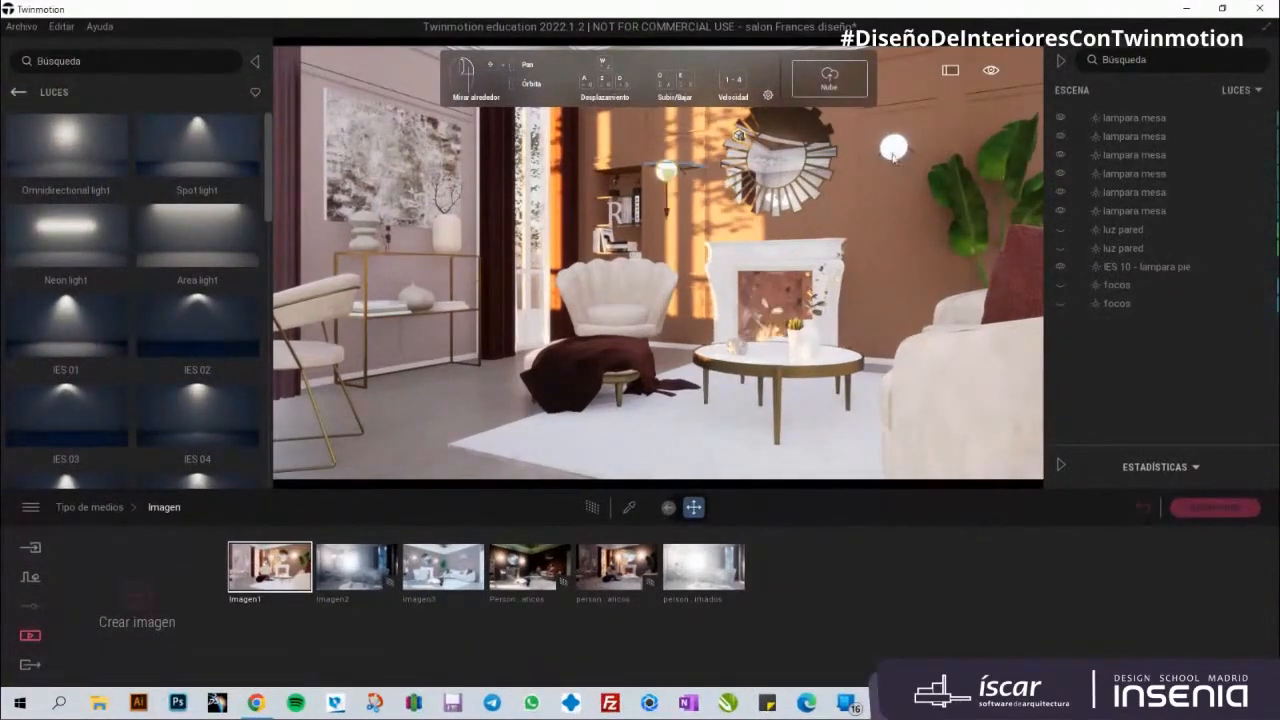
pyautogui.click(893, 152)
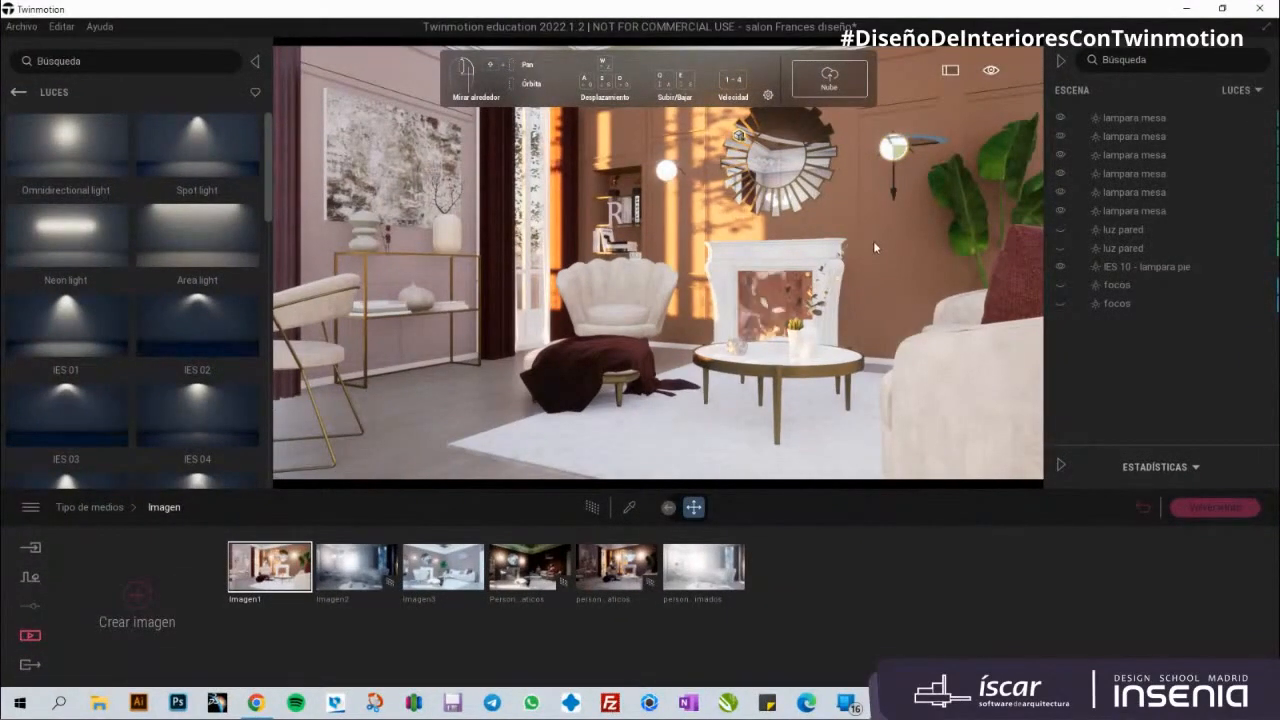
pyautogui.click(440, 416)
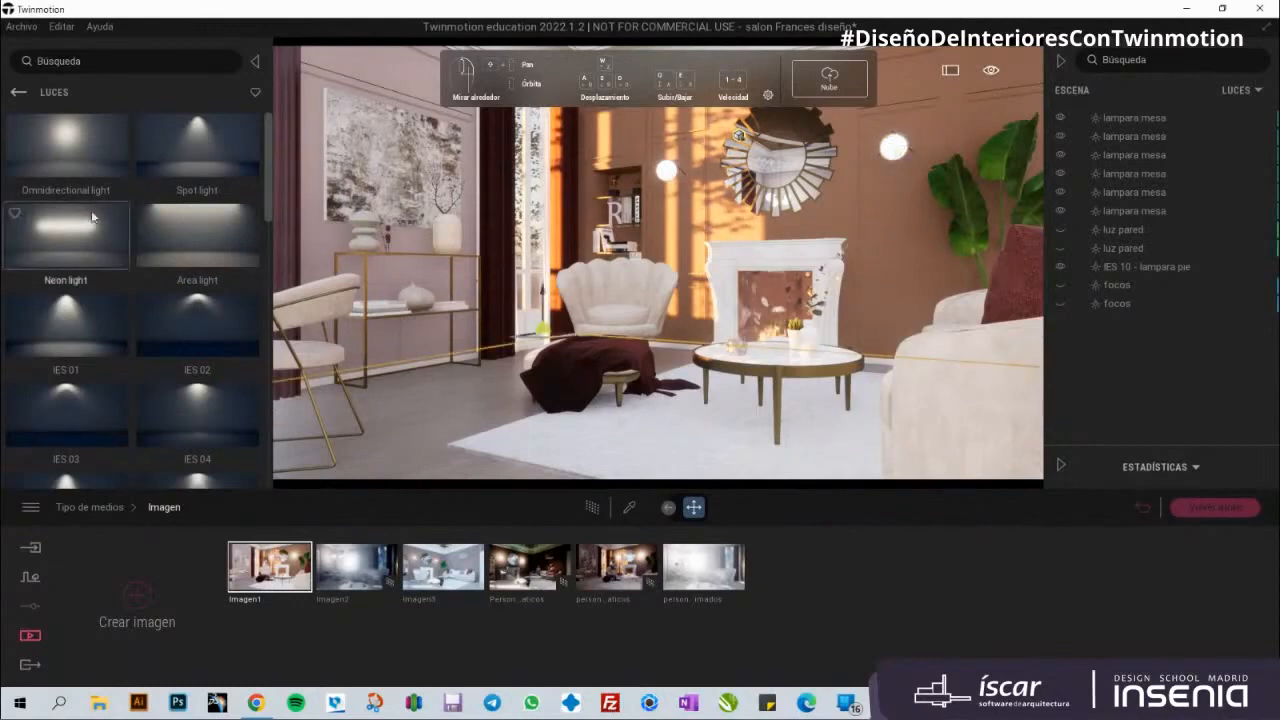
# Step: Place an Omnidirectional light at the wall lamp beside the mirror, select it and toggle it off and back on
pyautogui.click(68, 143)
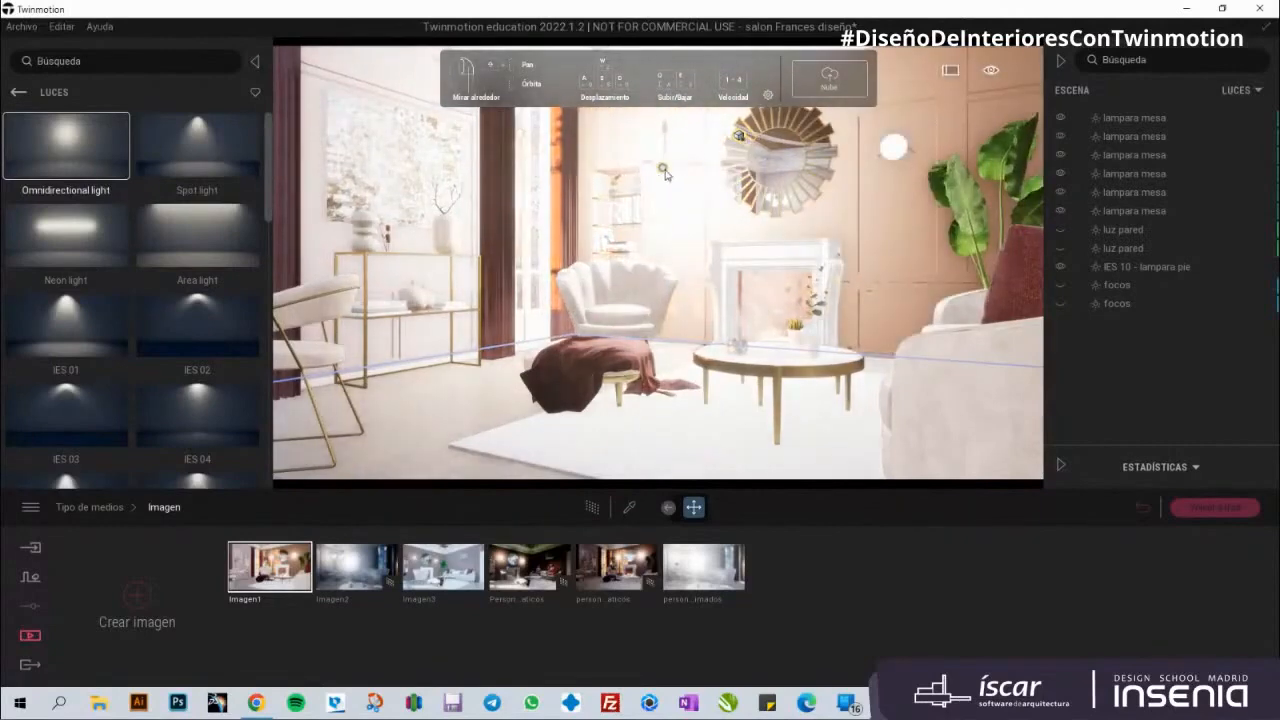
pyautogui.click(667, 176)
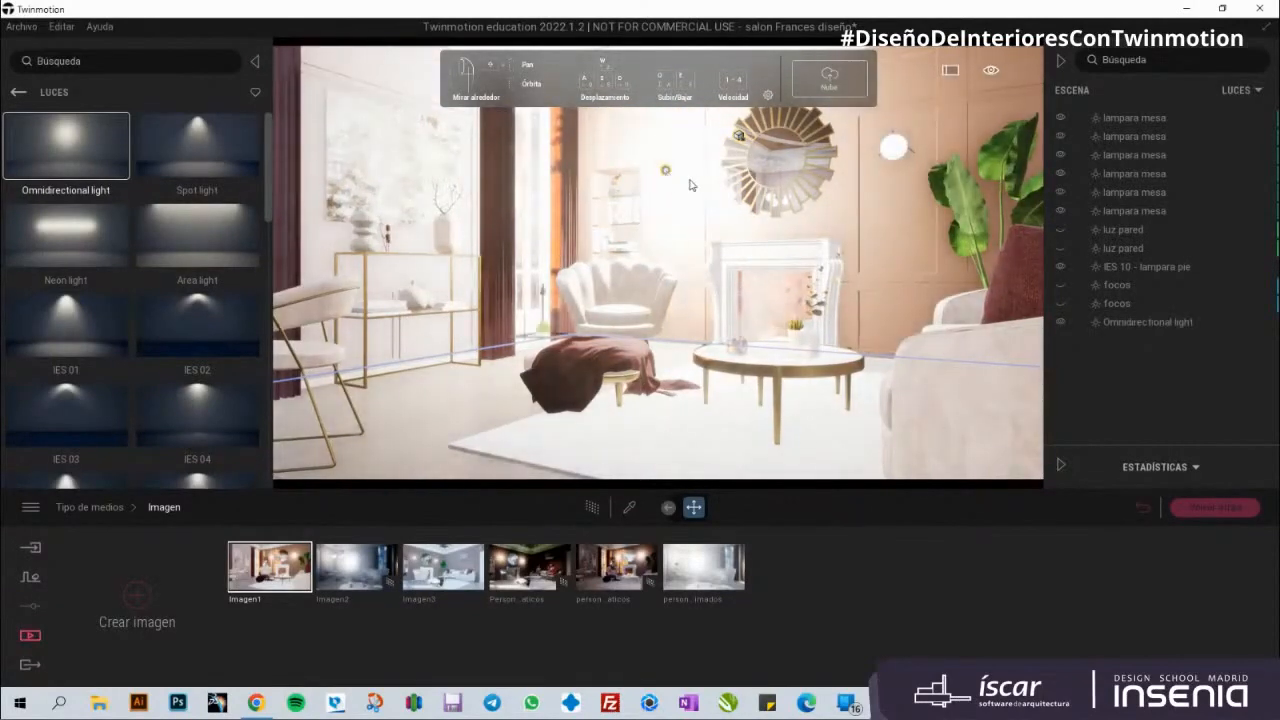
pyautogui.click(665, 175)
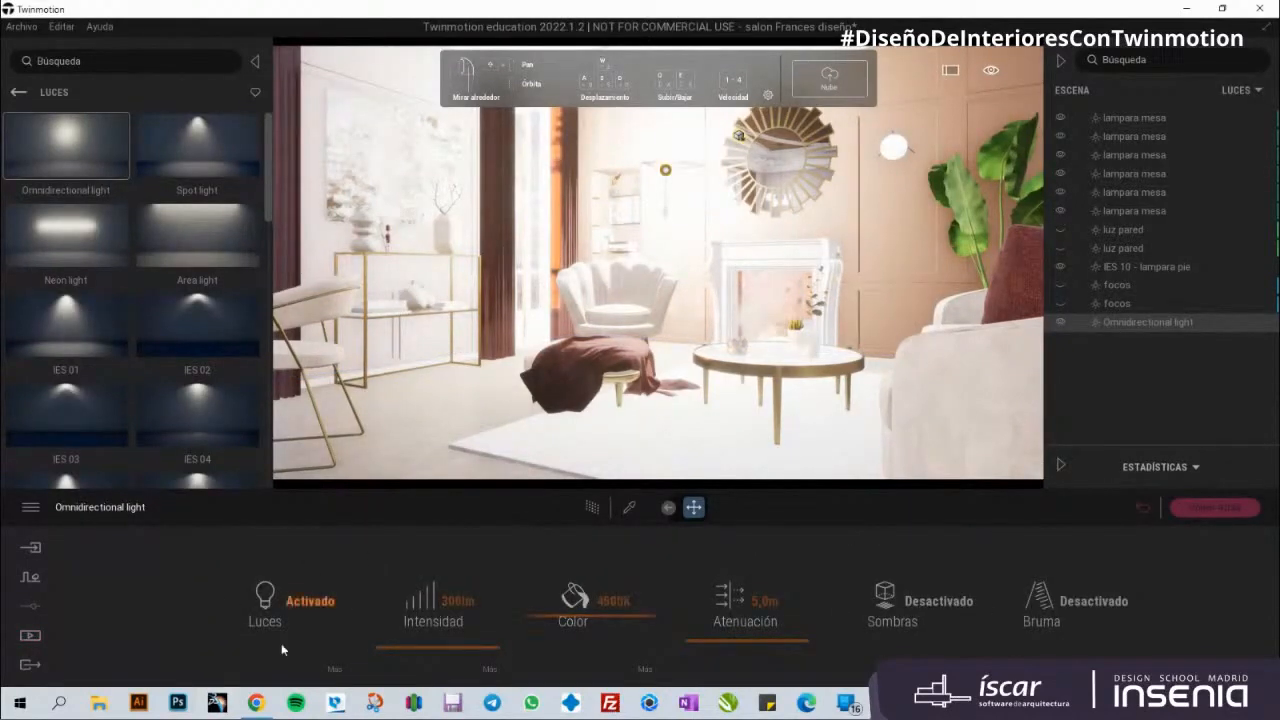
pyautogui.click(300, 611)
pyautogui.click(301, 604)
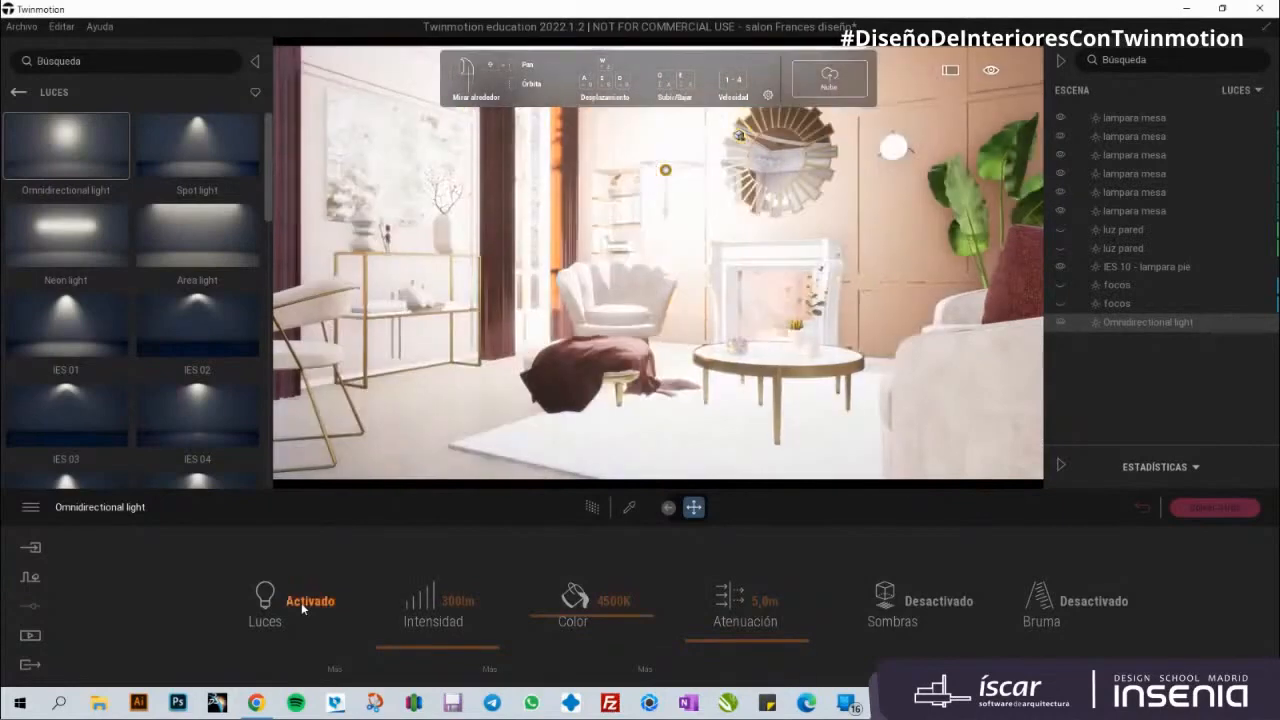
# Step: Try the omnidirectional light at 67 lm intensity, 5,7 m attenuation and warmer and colder colours, and delete it
pyautogui.click(421, 651)
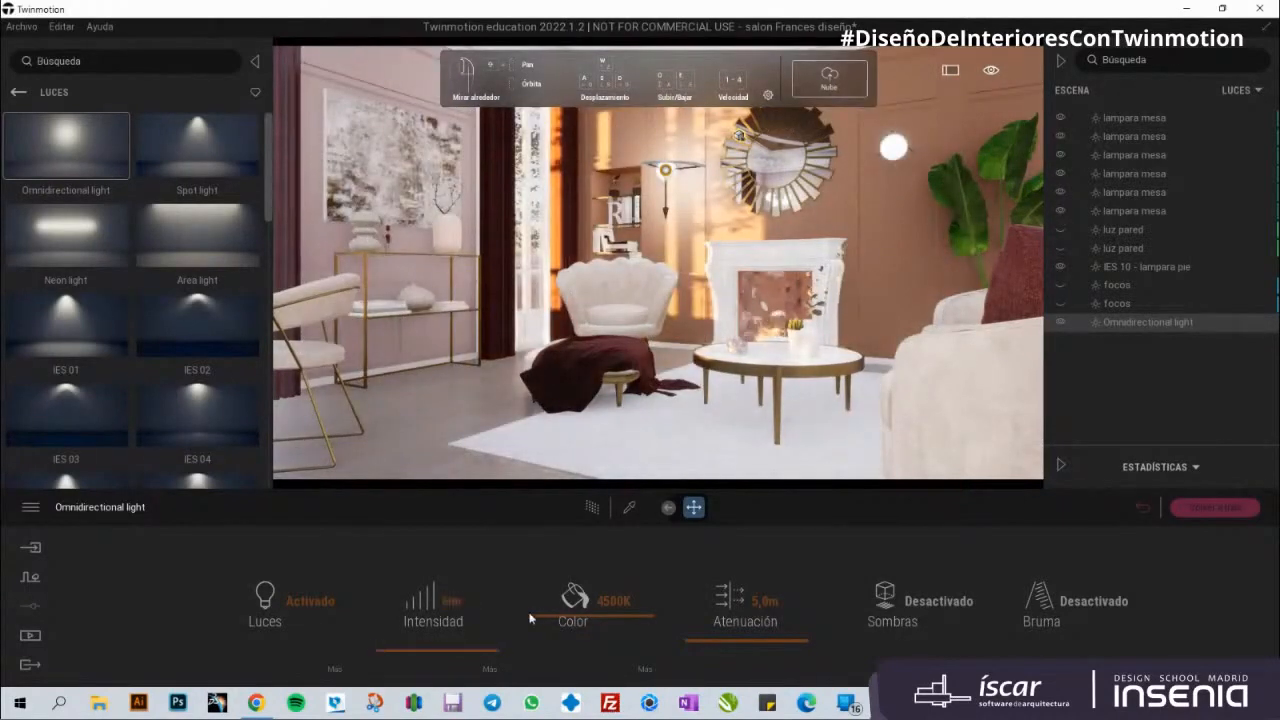
pyautogui.moveTo(541, 616)
pyautogui.mouseDown()
pyautogui.moveTo(537, 594)
pyautogui.moveTo(535, 642)
pyautogui.moveTo(535, 622)
pyautogui.mouseUp()
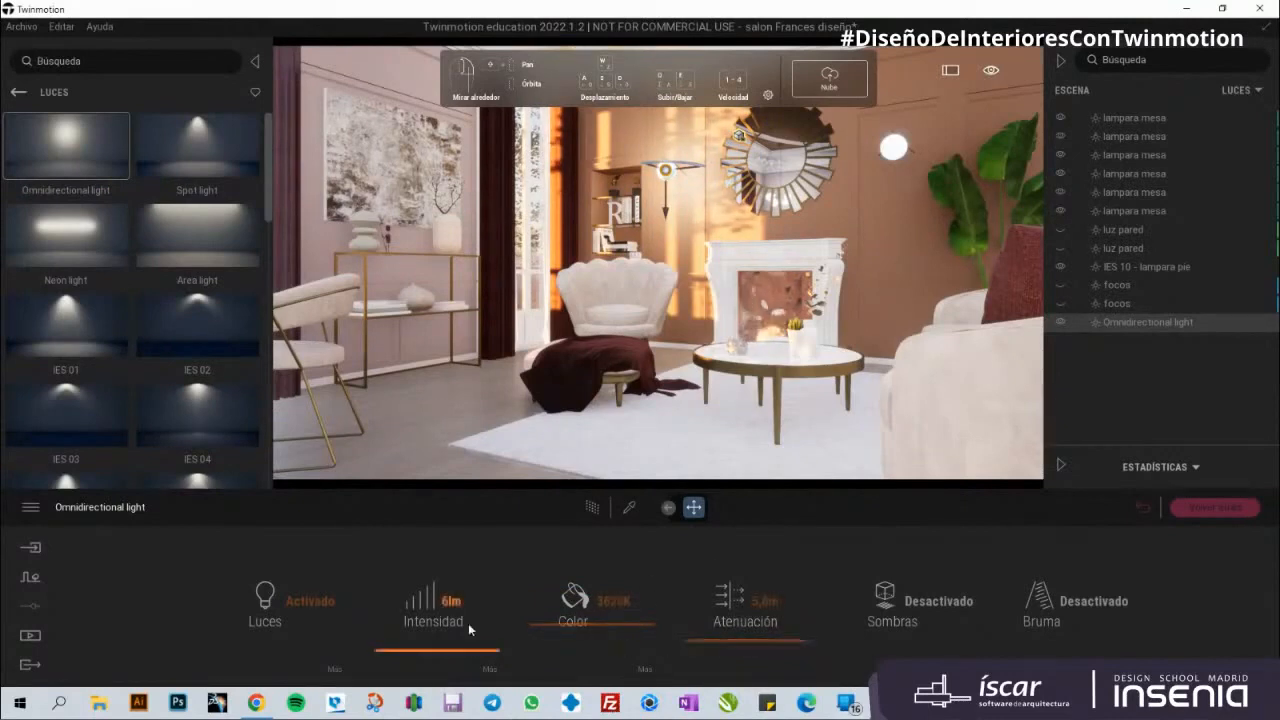
pyautogui.click(474, 652)
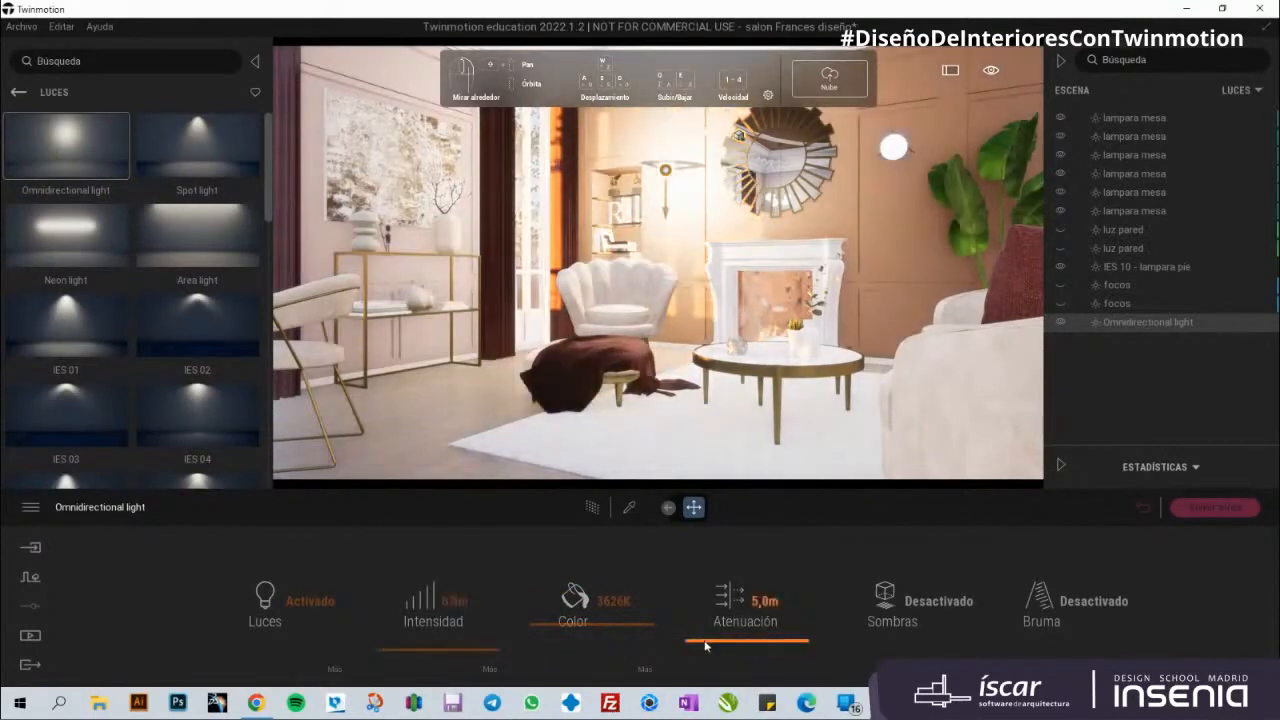
pyautogui.moveTo(705, 647)
pyautogui.mouseDown()
pyautogui.moveTo(705, 595)
pyautogui.moveTo(719, 650)
pyautogui.moveTo(716, 600)
pyautogui.moveTo(711, 640)
pyautogui.mouseUp()
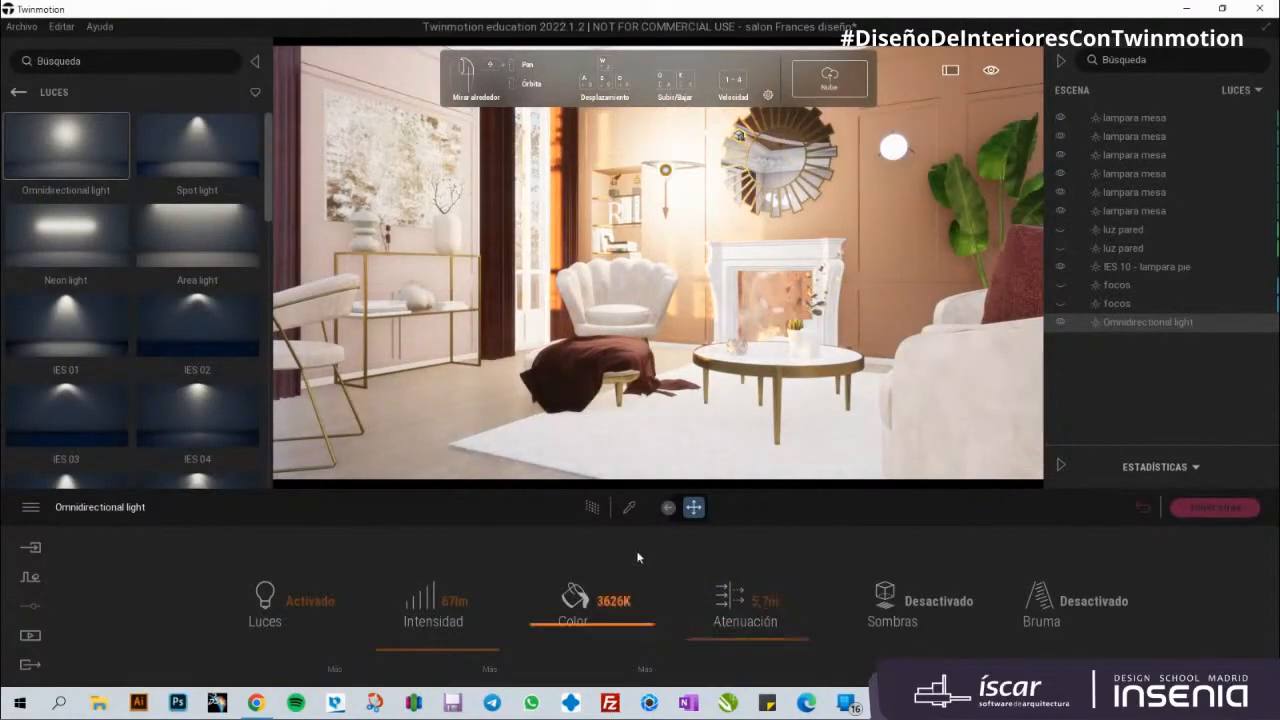
pyautogui.click(629, 570)
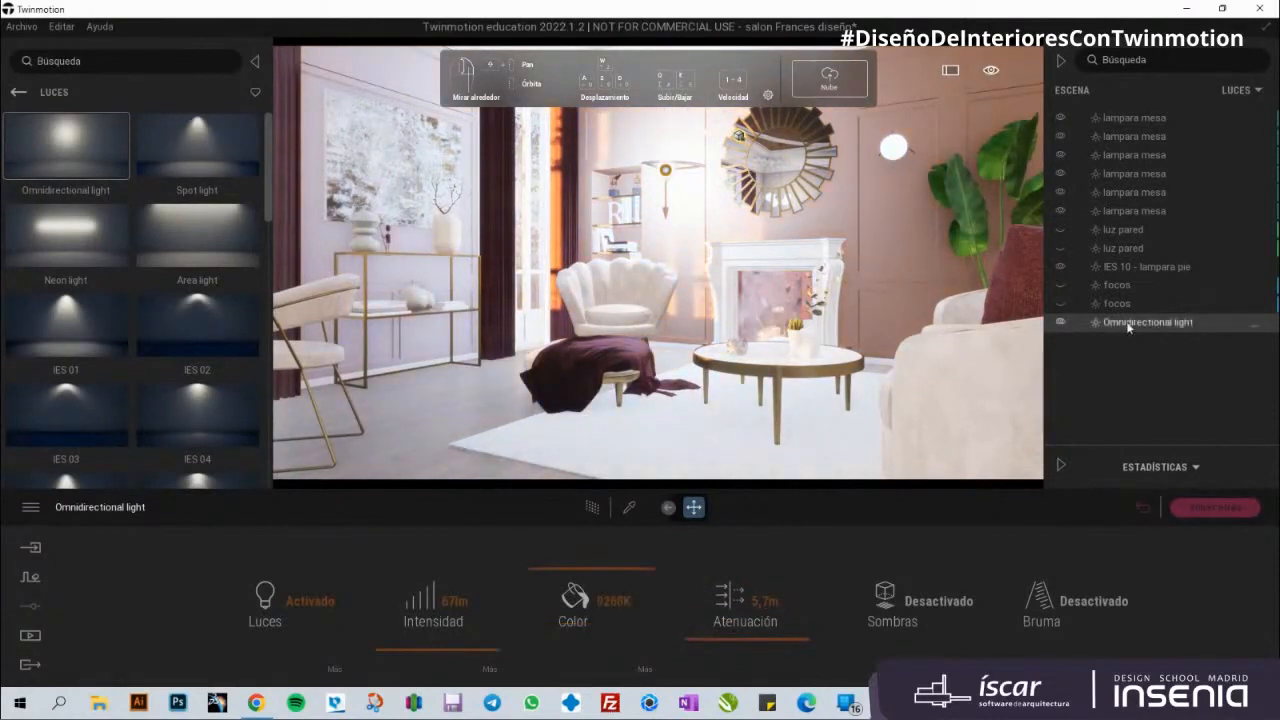
pyautogui.press('Delete')
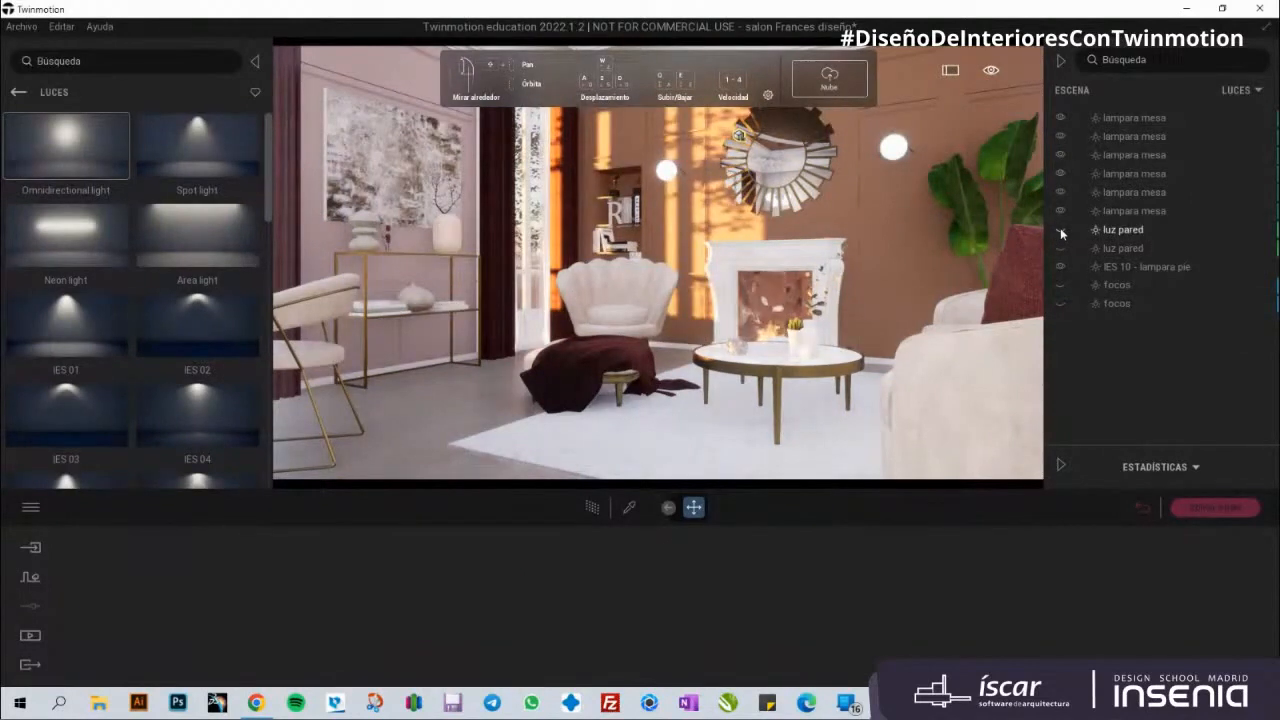
# Step: Make both luz pared wall lights visible and preview the room with the Path Tracer, switching it off again
pyautogui.click(1060, 230)
pyautogui.click(1060, 248)
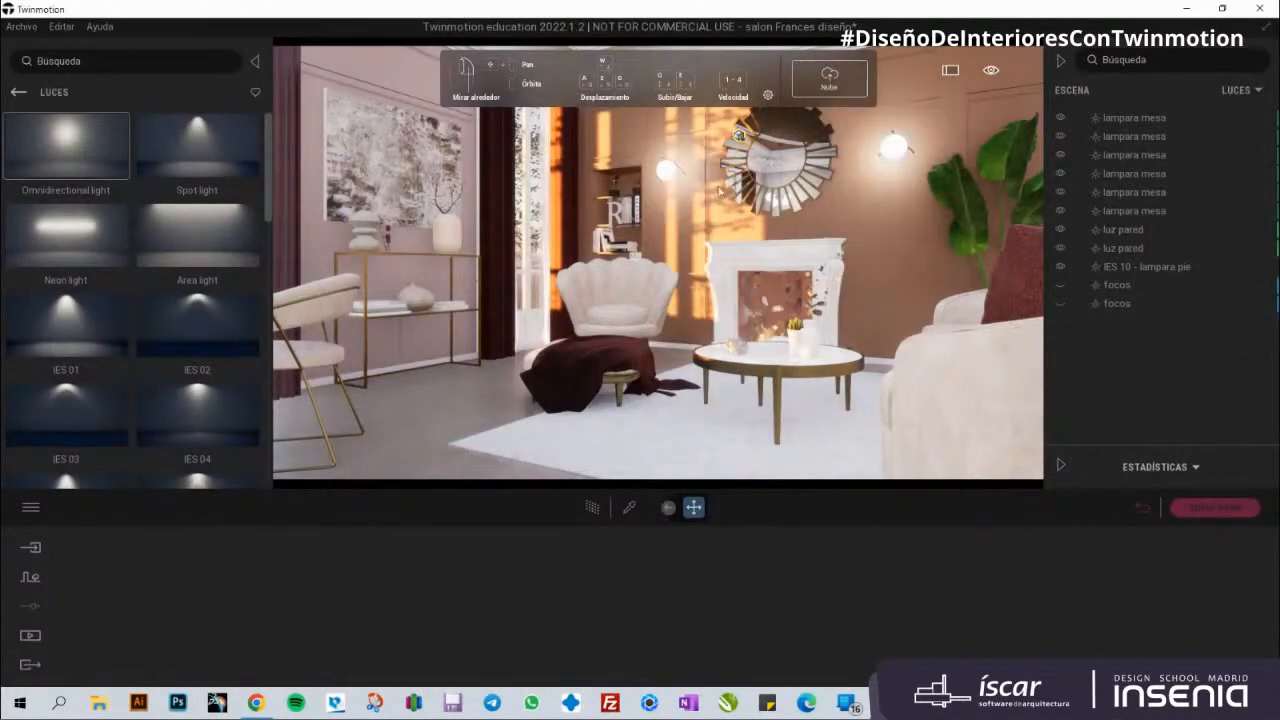
pyautogui.click(1060, 248)
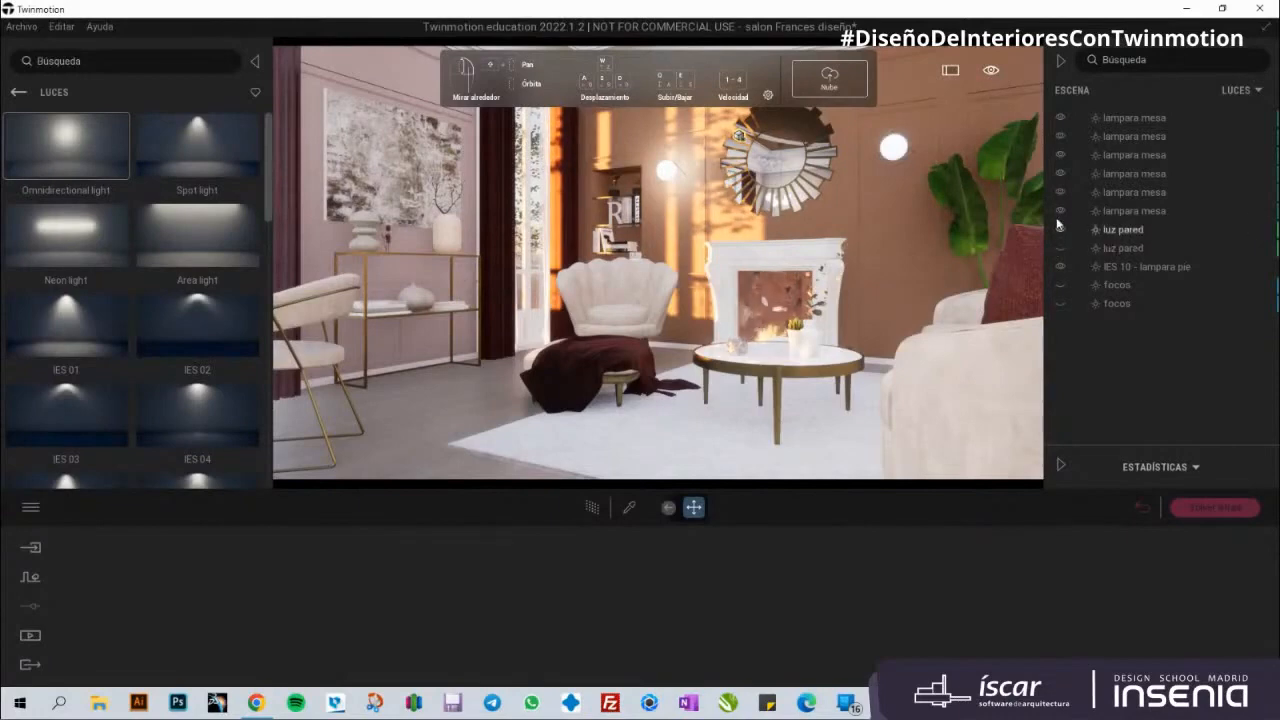
pyautogui.click(1060, 249)
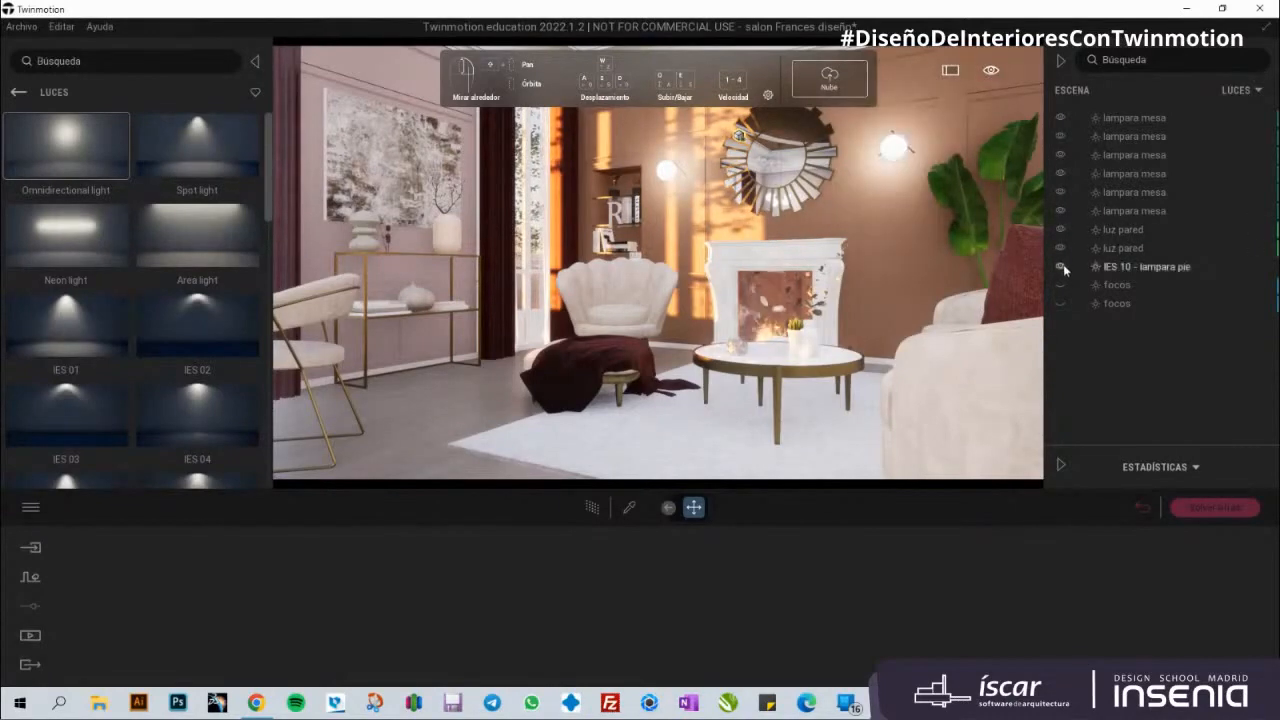
pyautogui.click(600, 510)
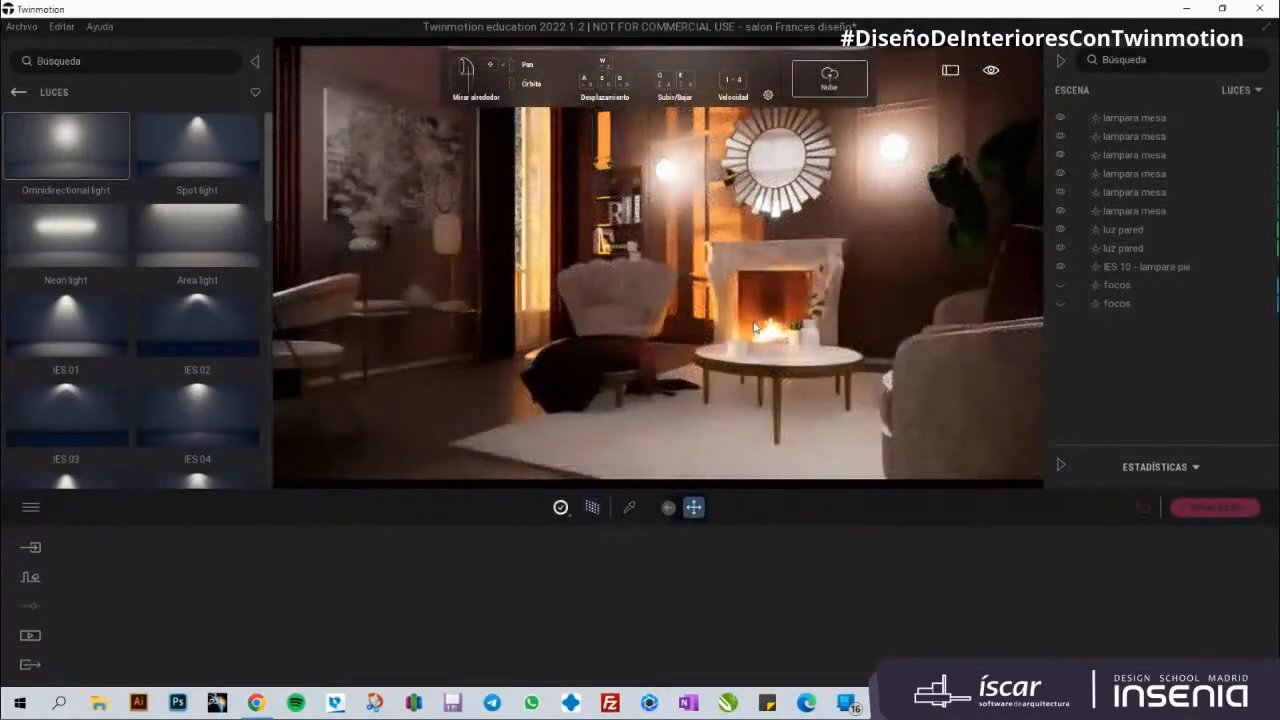
pyautogui.click(580, 506)
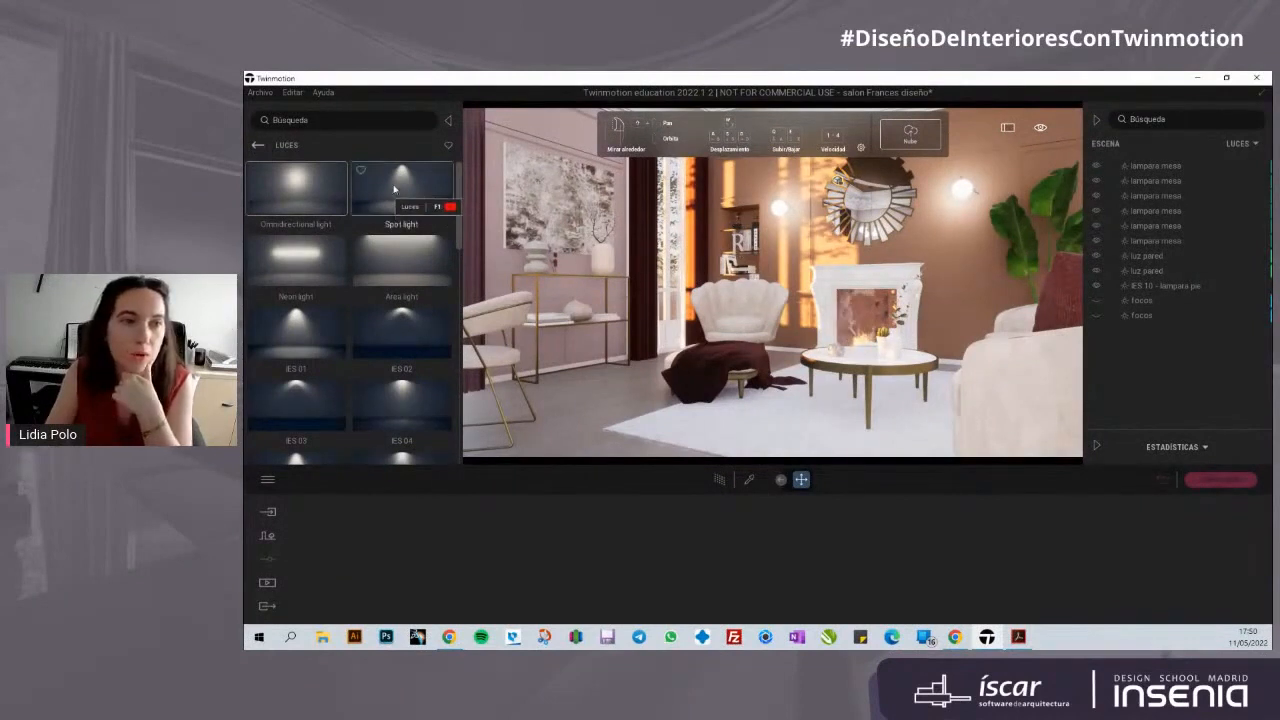
# Step: Place a Spot light above the bookshelf beside the curtains and select it
pyautogui.moveTo(401, 177); pyautogui.dragTo(732, 207)
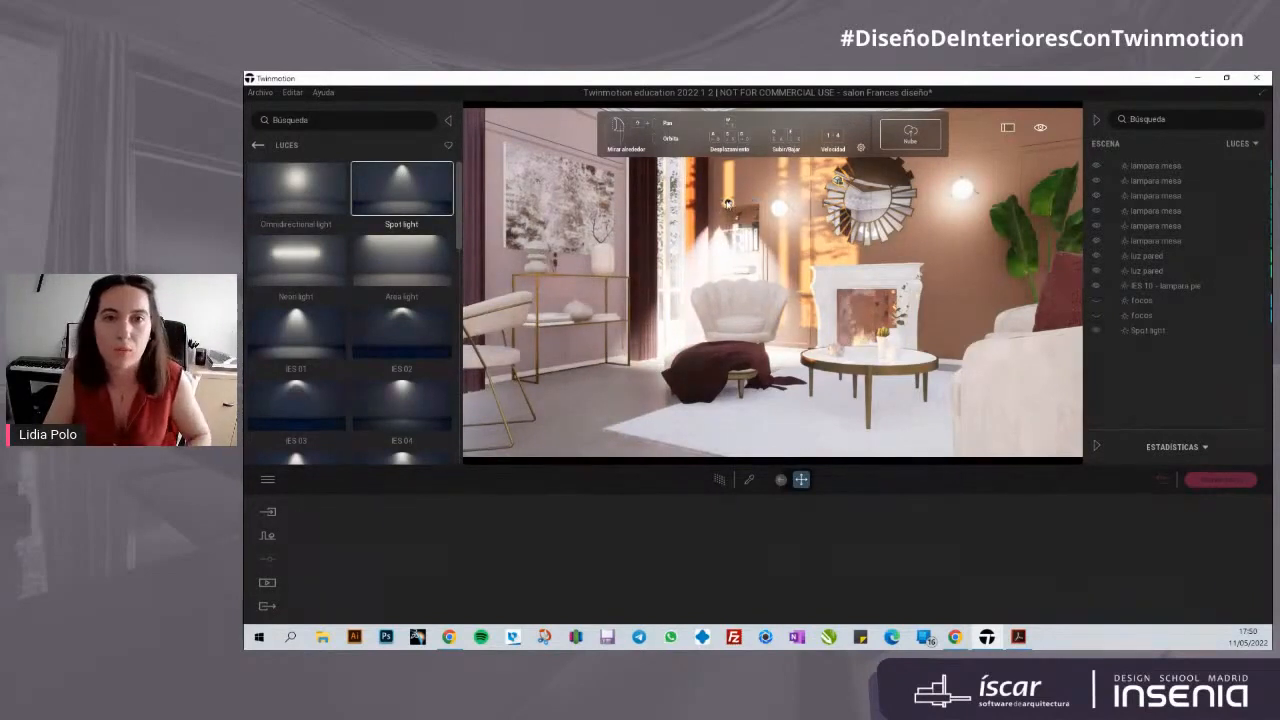
pyautogui.click(727, 202)
pyautogui.moveTo(720, 203); pyautogui.dragTo(726, 203)
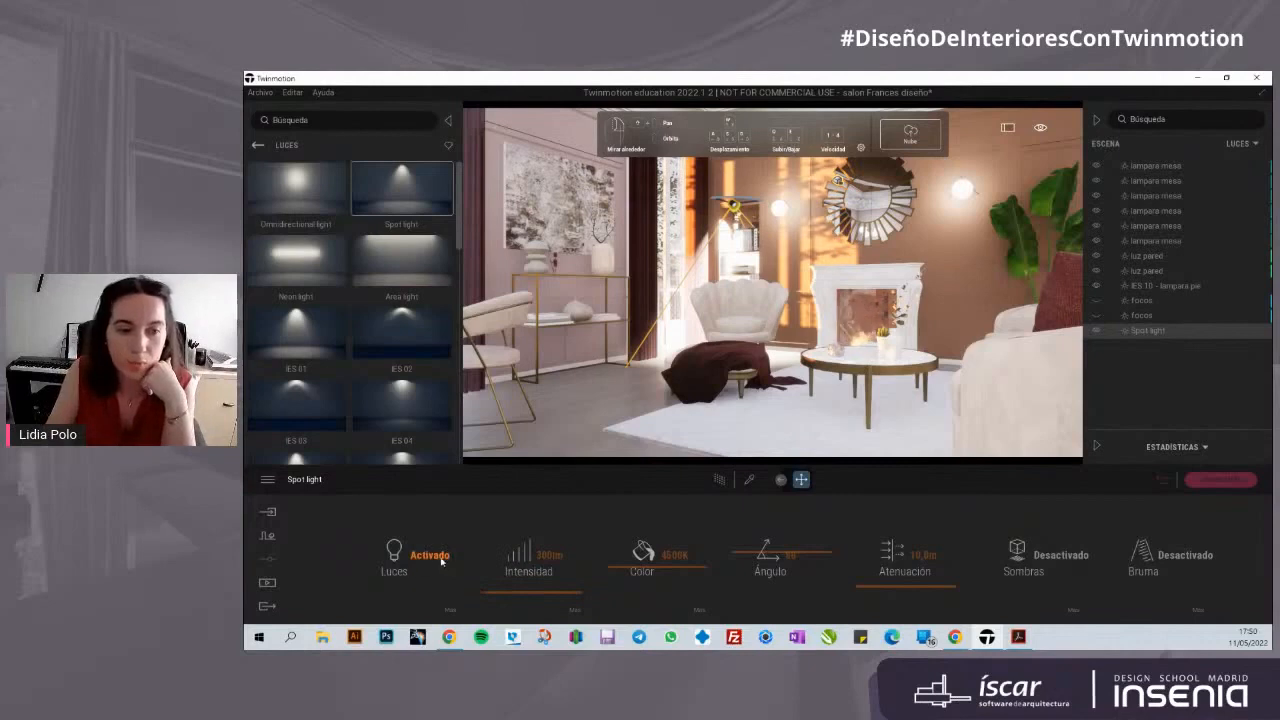
# Step: Try the spot light at 128 lm, 3895K colour and a narrower angle, and delete it
pyautogui.click(501, 590)
pyautogui.moveTo(501, 590); pyautogui.dragTo(502, 594)
pyautogui.moveTo(614, 567); pyautogui.dragTo(617, 572)
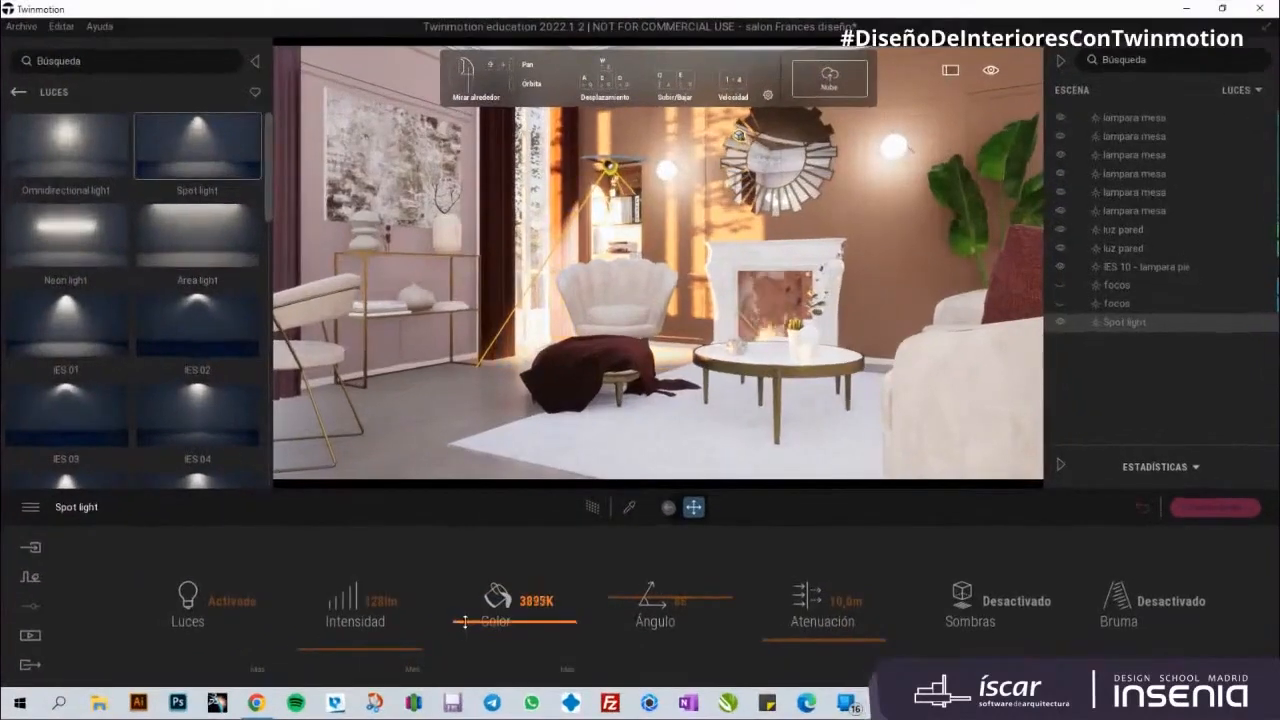
pyautogui.click(616, 606)
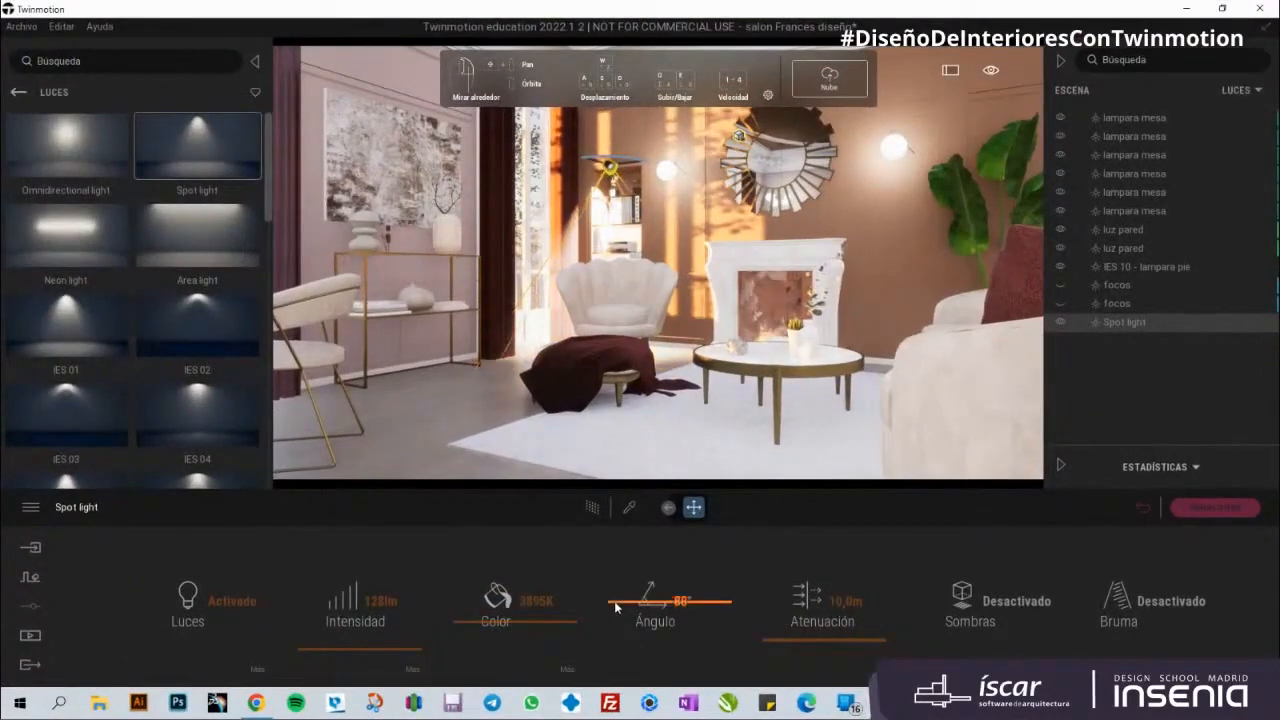
pyautogui.moveTo(614, 604)
pyautogui.mouseDown()
pyautogui.moveTo(615, 635)
pyautogui.moveTo(615, 585)
pyautogui.moveTo(617, 622)
pyautogui.mouseUp()
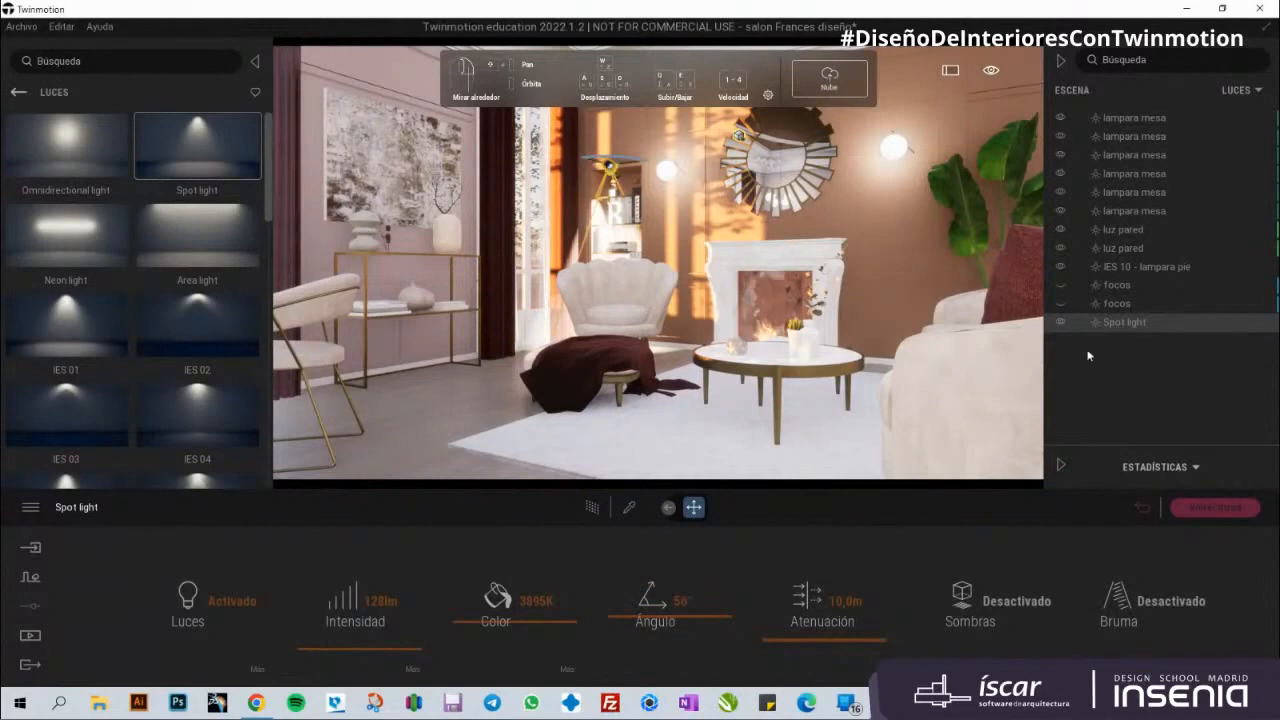
pyautogui.press('Delete')
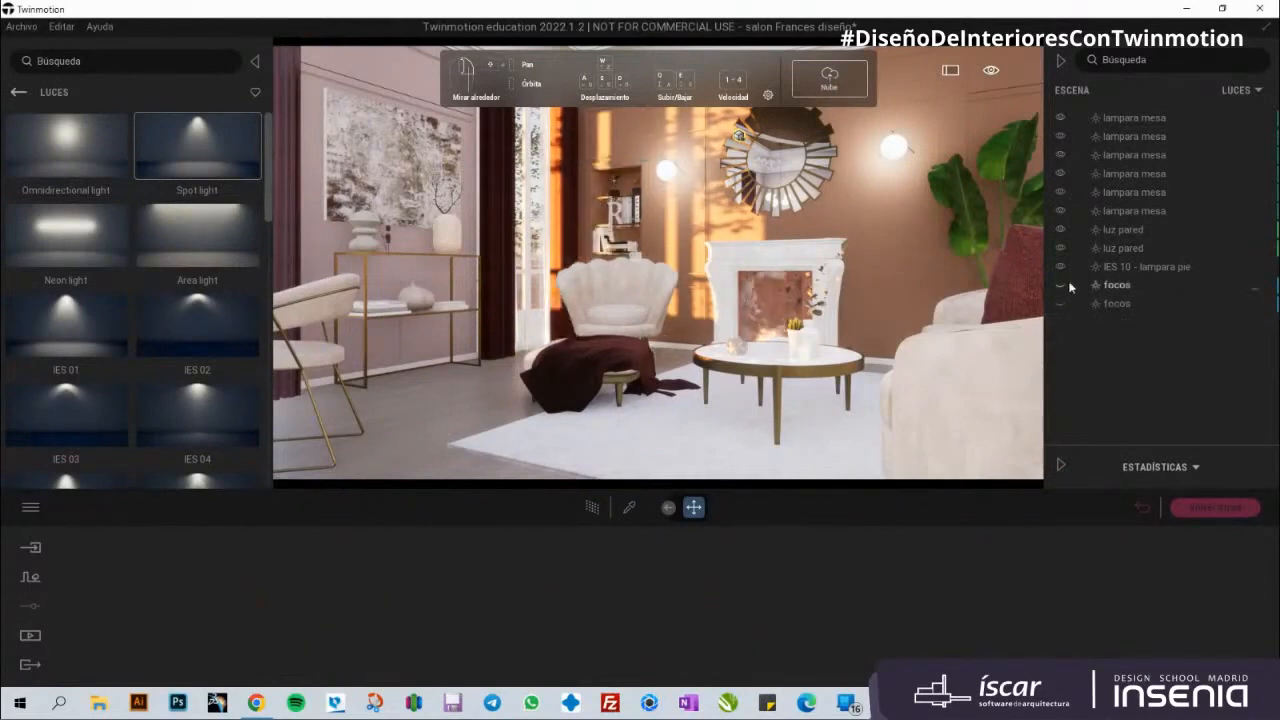
# Step: Make both focos lights visible and preview them with the Path Tracer, switching it off again
pyautogui.click(1060, 286)
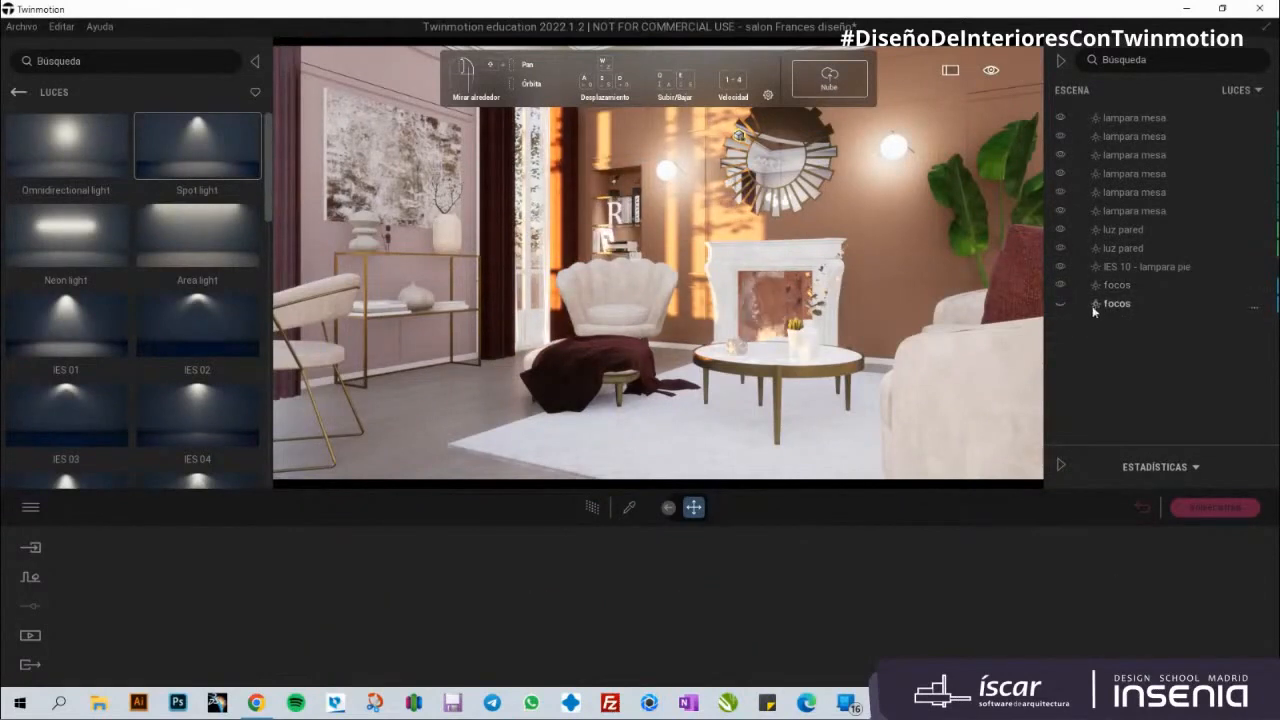
pyautogui.click(1060, 302)
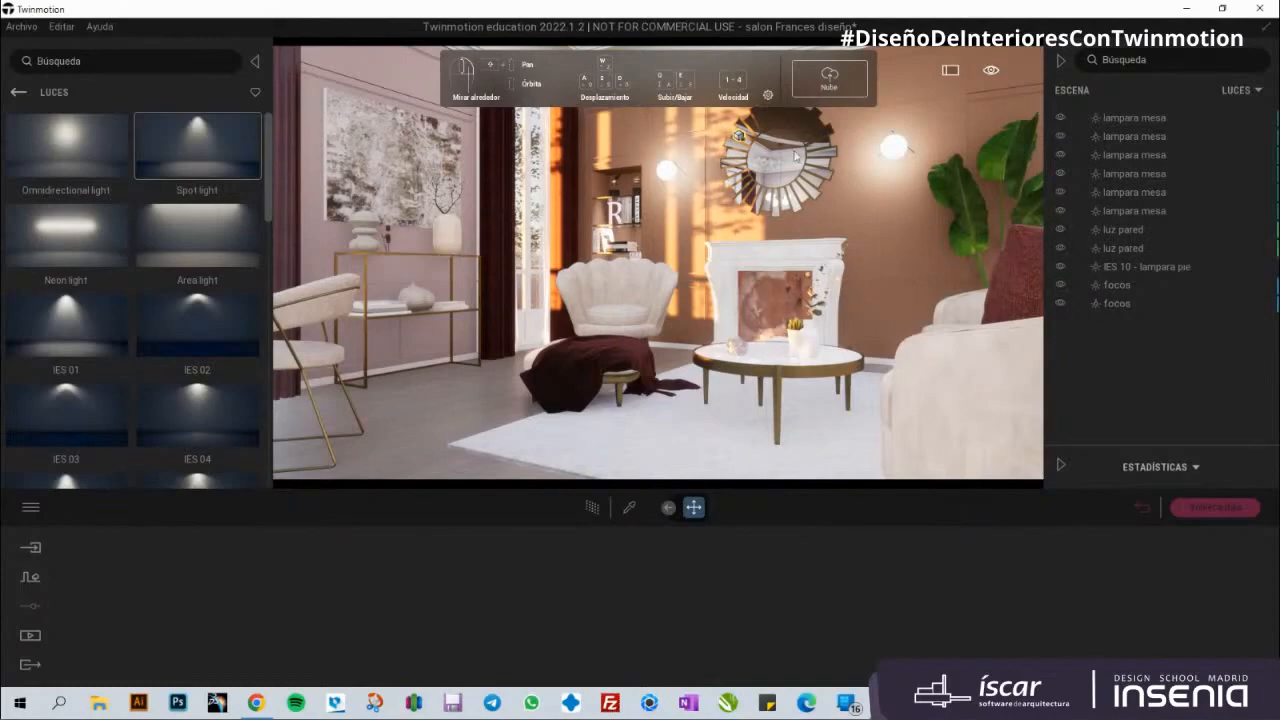
pyautogui.click(596, 514)
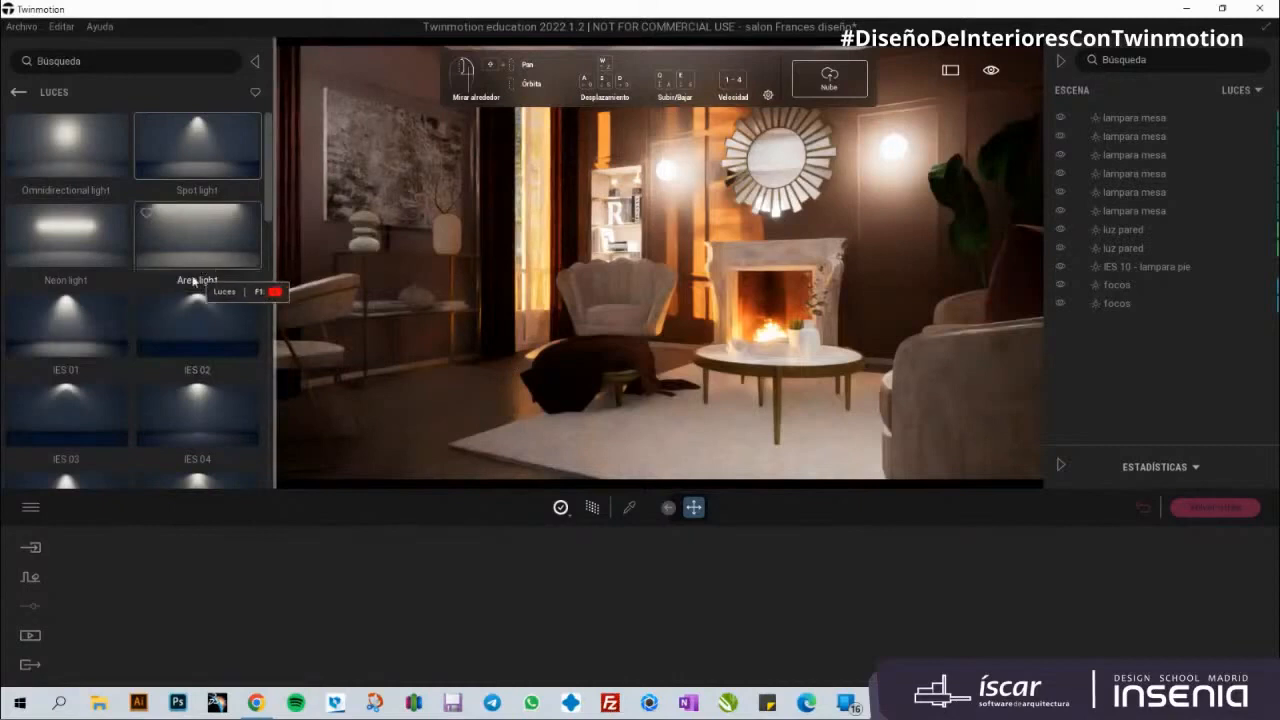
pyautogui.click(591, 508)
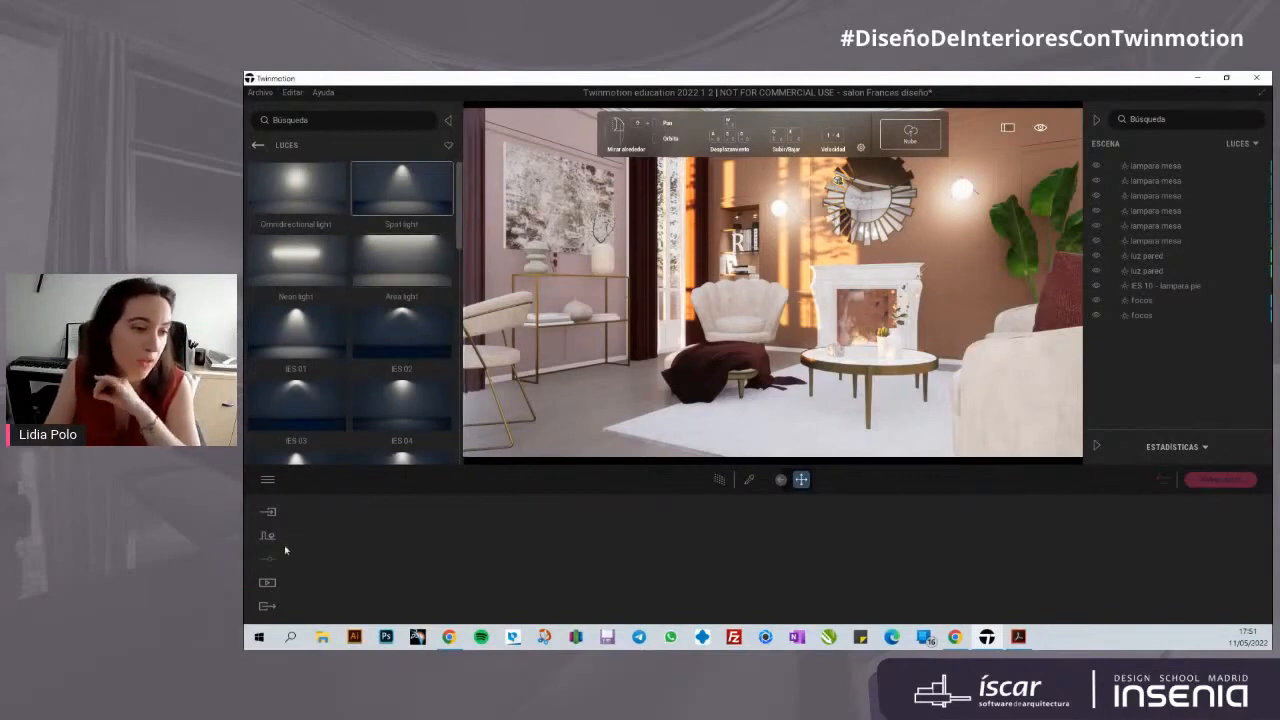
# Step: Switch to the saved Imagen3 view and place an Area light near the ceiling between the mirror and the sofa
pyautogui.click(267, 582)
pyautogui.click(470, 575)
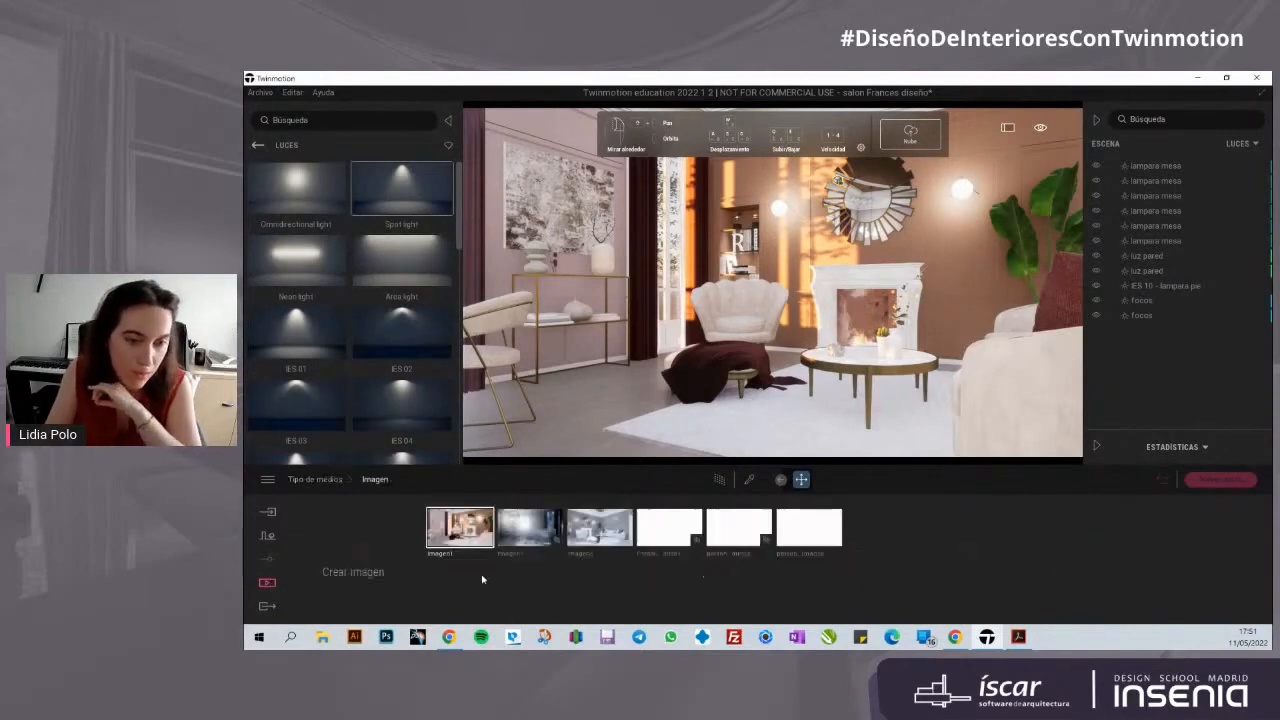
pyautogui.click(600, 527)
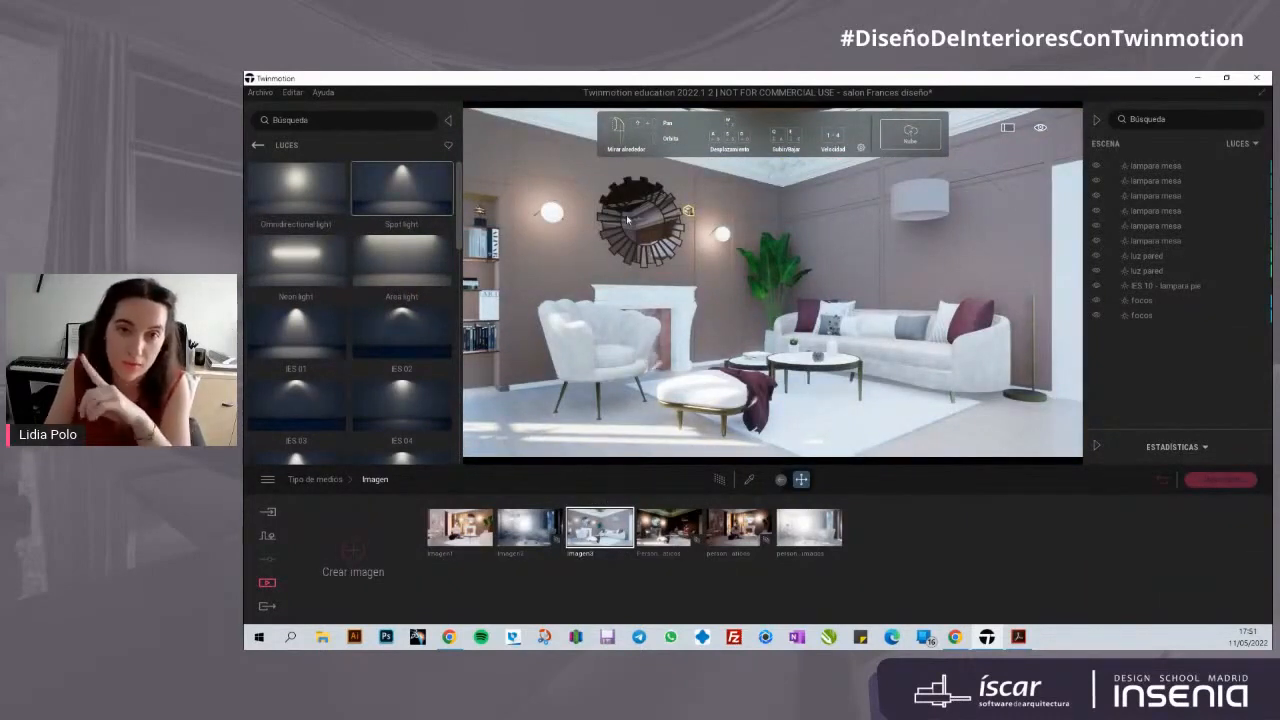
pyautogui.moveTo(401, 260); pyautogui.dragTo(636, 254)
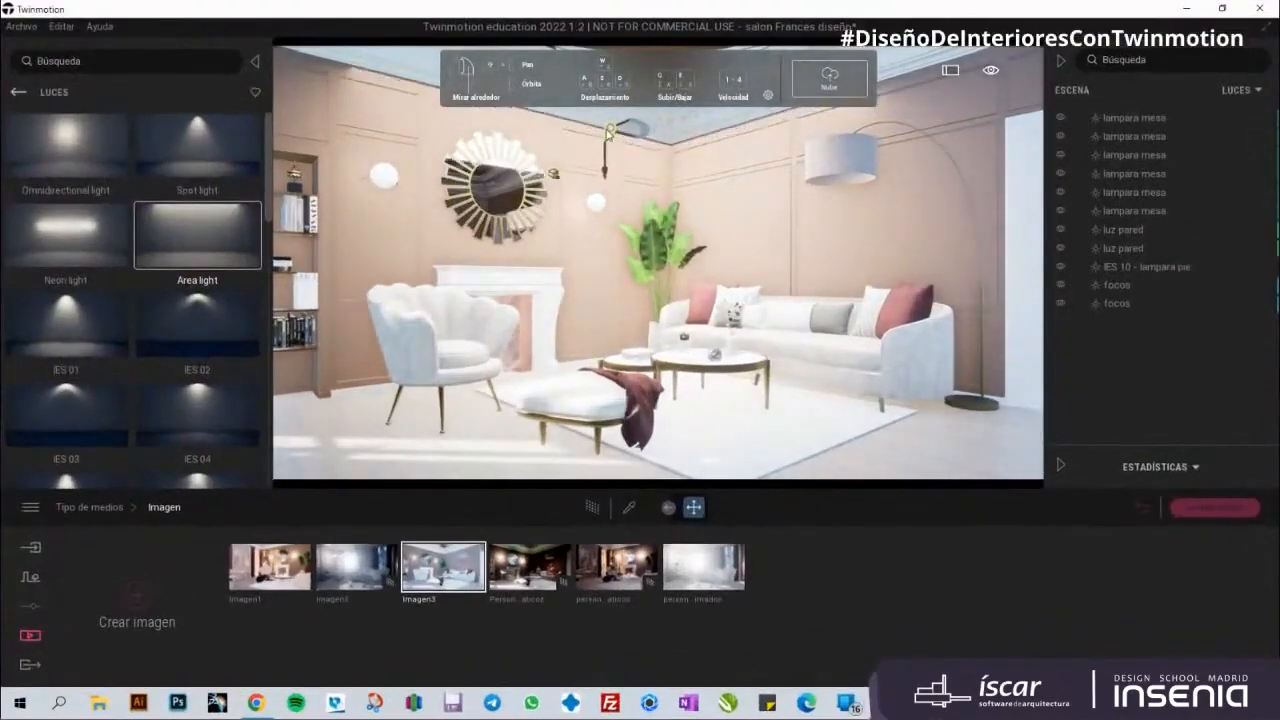
pyautogui.click(612, 132)
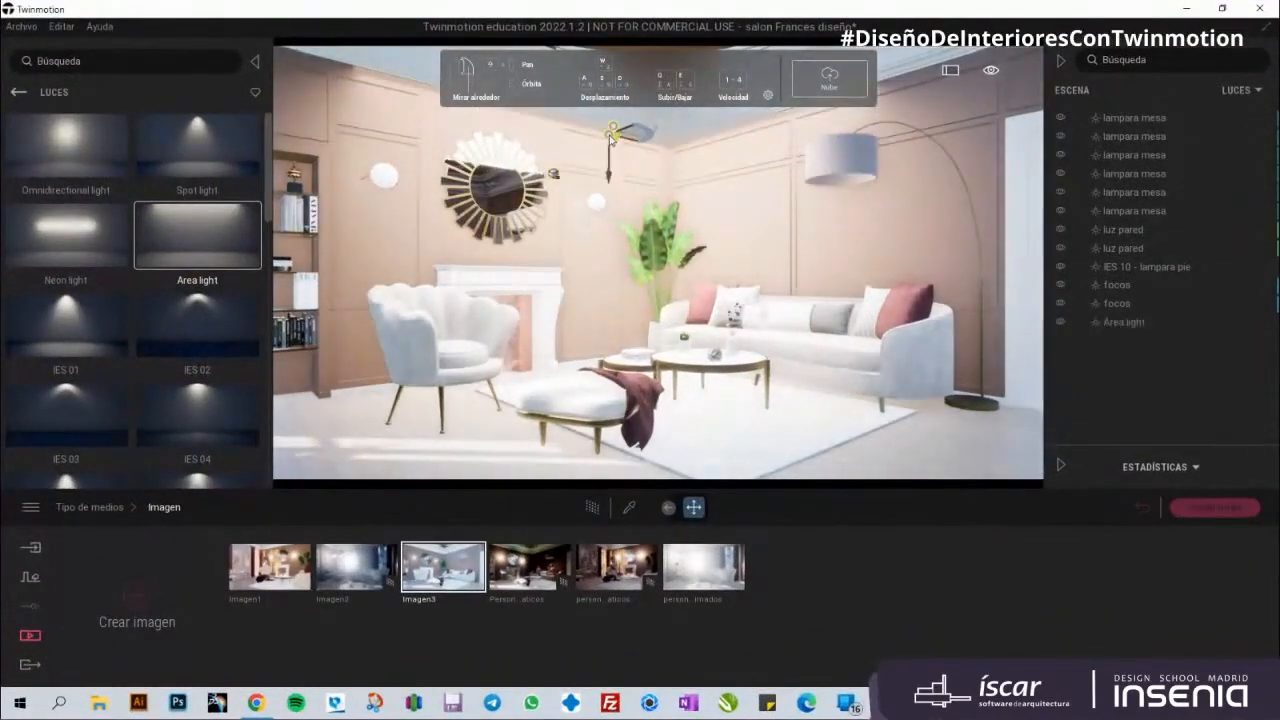
pyautogui.press('Escape')
pyautogui.click(613, 130)
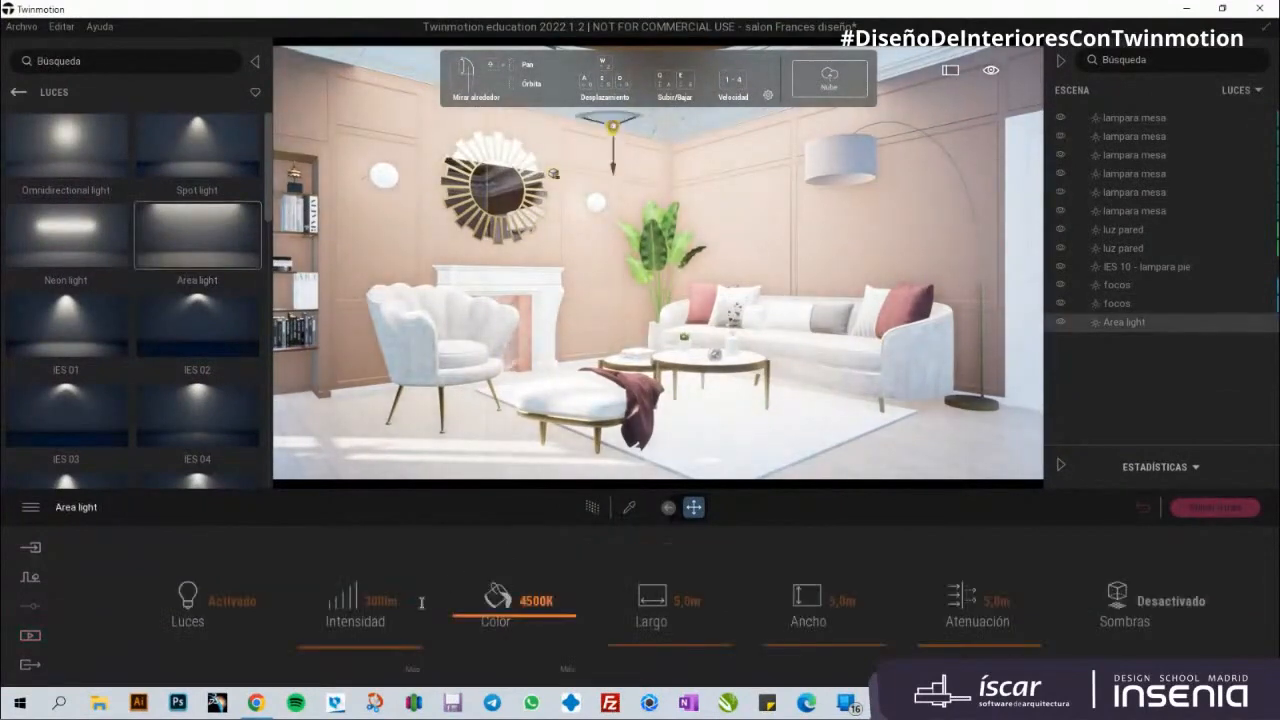
# Step: Set the area light to 189 lm intensity, 0,1 m length and about 95 m width
pyautogui.moveTo(390, 650); pyautogui.dragTo(392, 647)
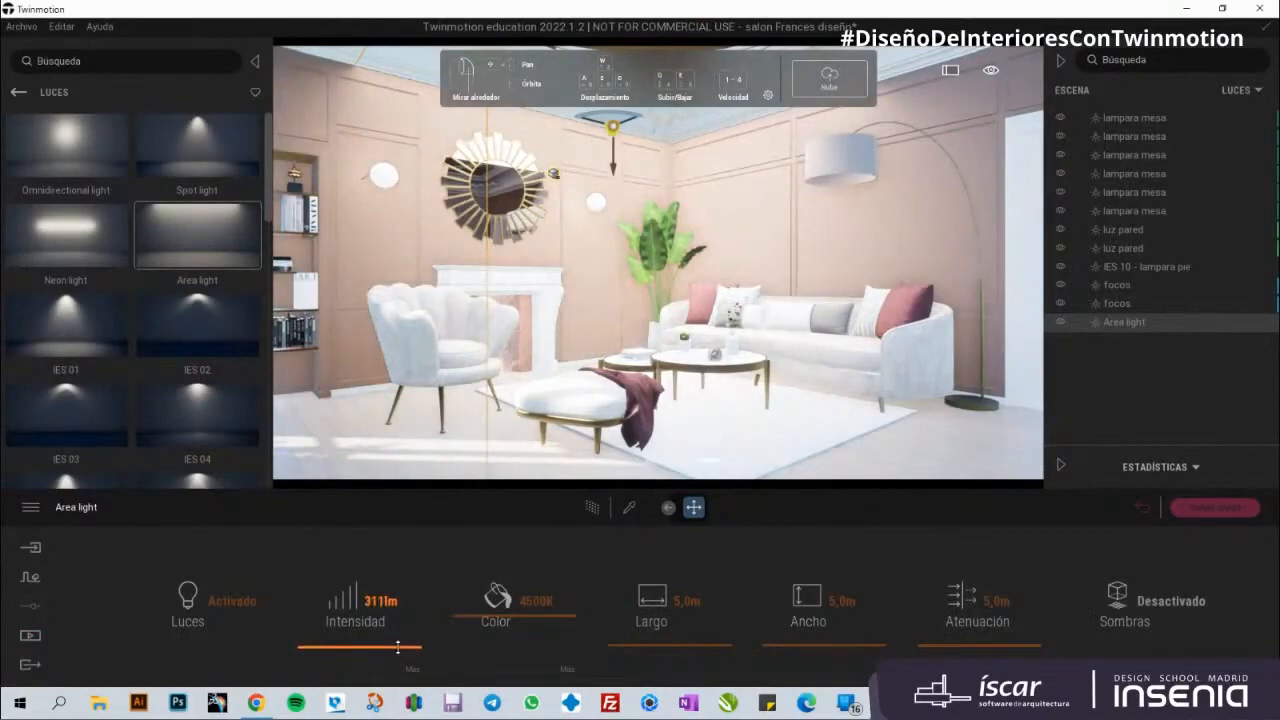
pyautogui.moveTo(400, 648); pyautogui.dragTo(400, 650)
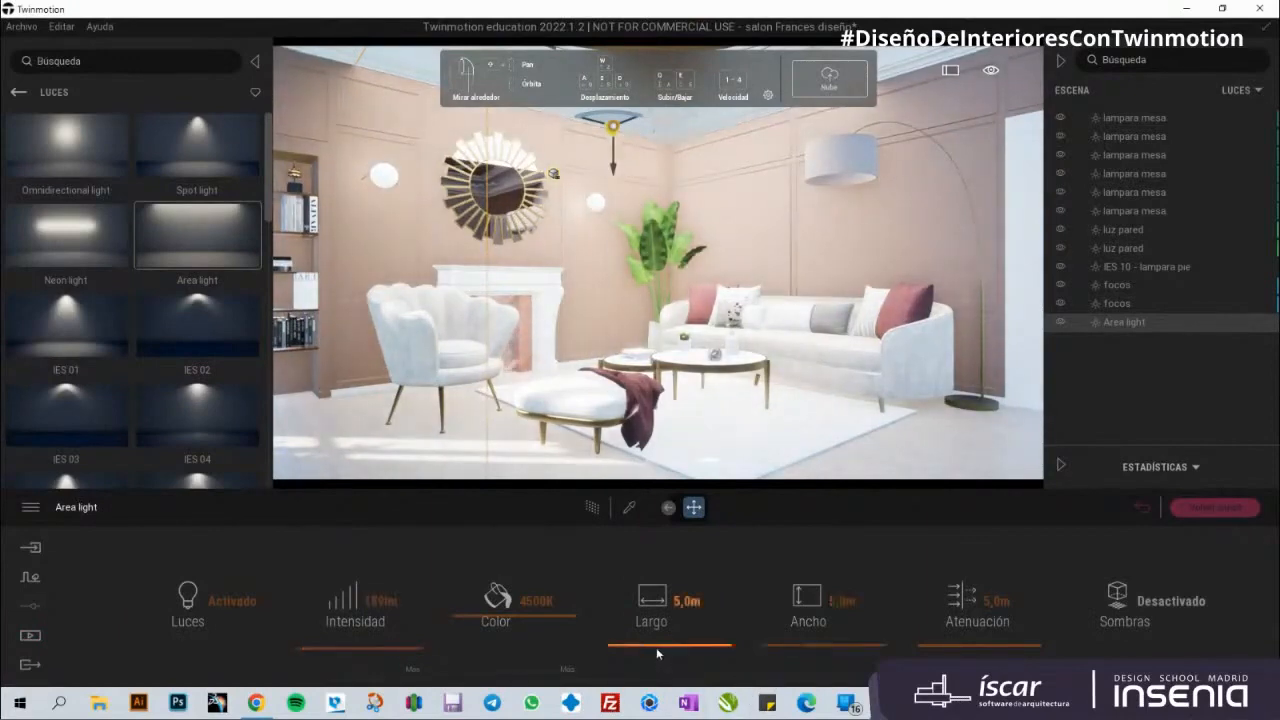
pyautogui.moveTo(655, 647)
pyautogui.mouseDown()
pyautogui.moveTo(655, 632)
pyautogui.moveTo(655, 652)
pyautogui.mouseUp()
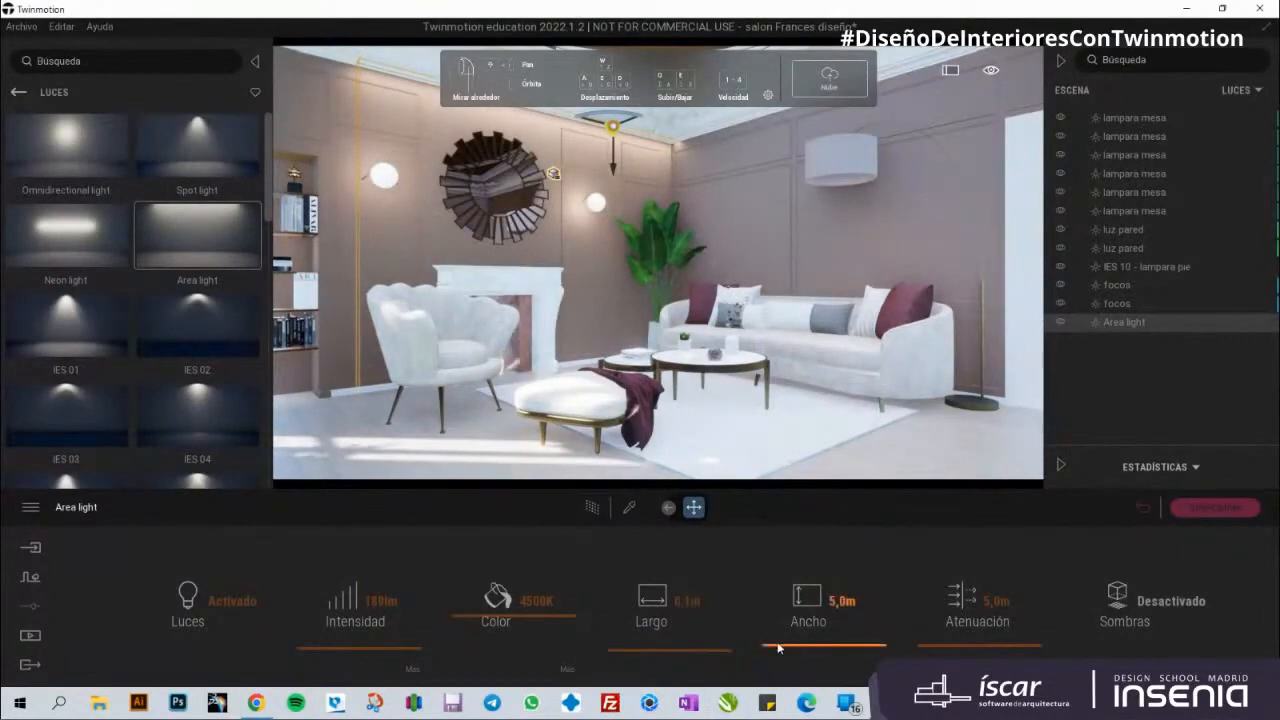
pyautogui.moveTo(778, 648)
pyautogui.mouseDown()
pyautogui.moveTo(778, 636)
pyautogui.moveTo(785, 647)
pyautogui.mouseUp()
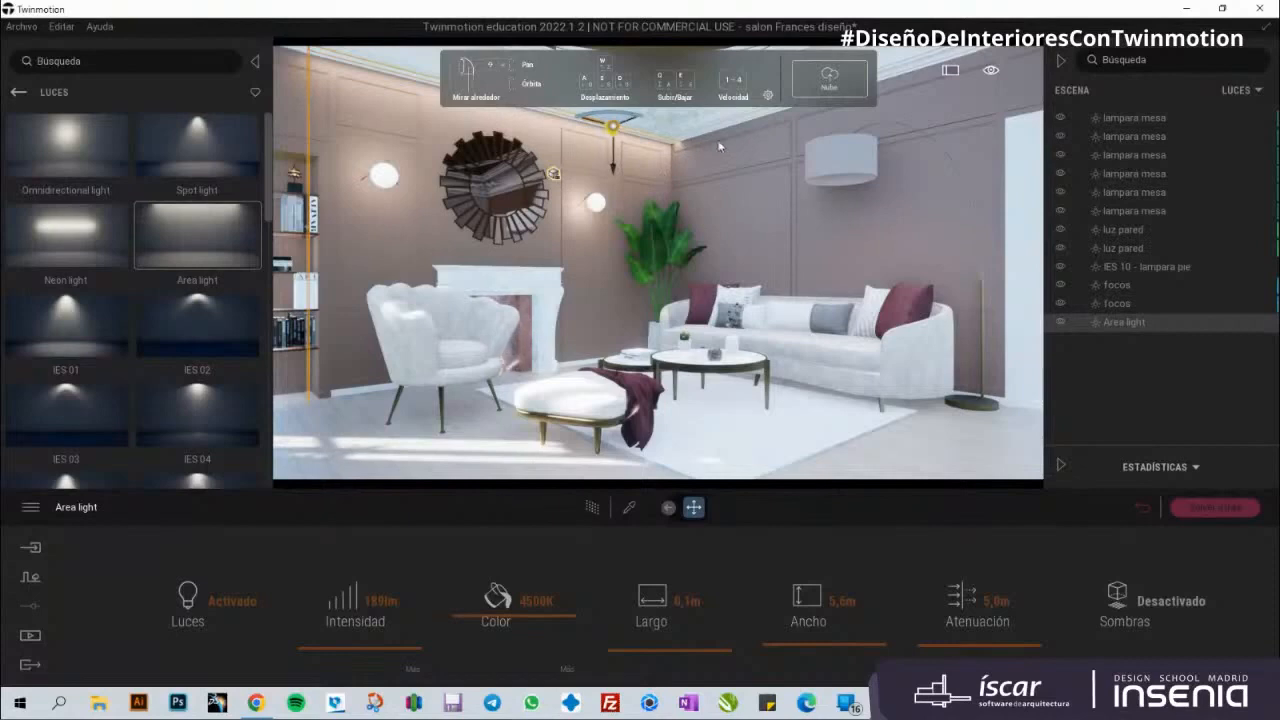
pyautogui.click(775, 547)
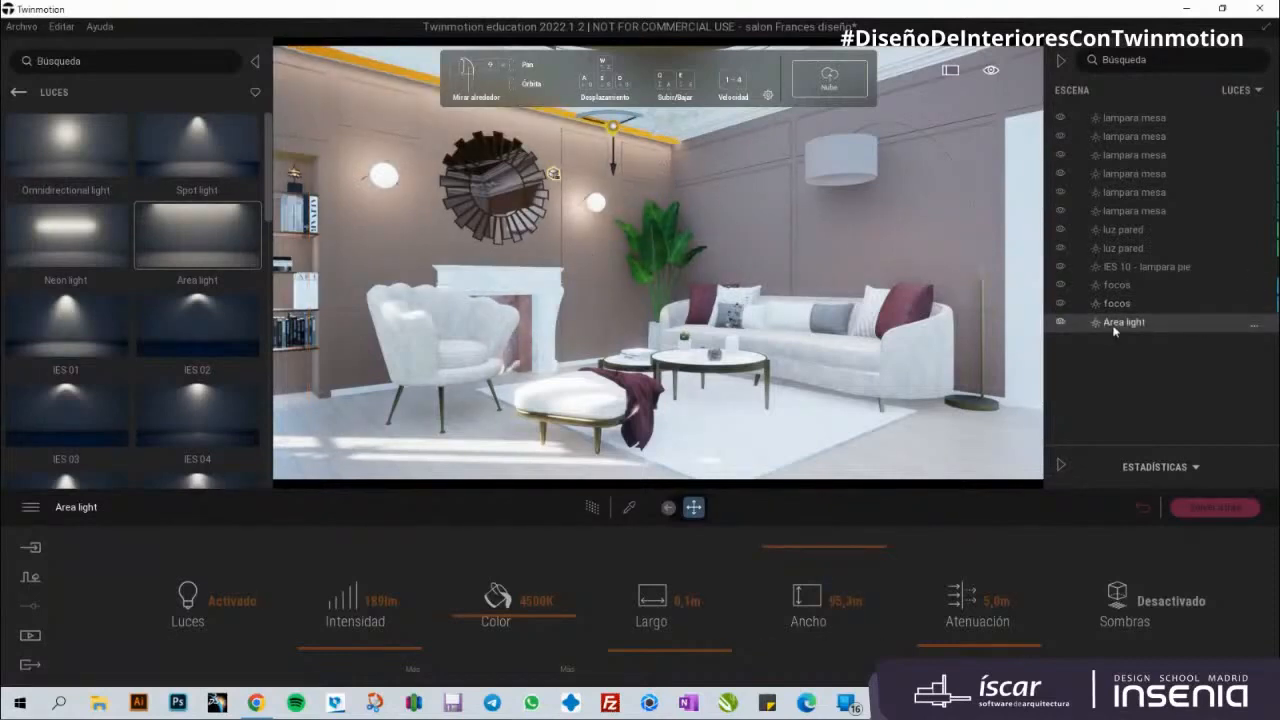
# Step: Delete the area light placed near the ceiling
pyautogui.press('Delete')
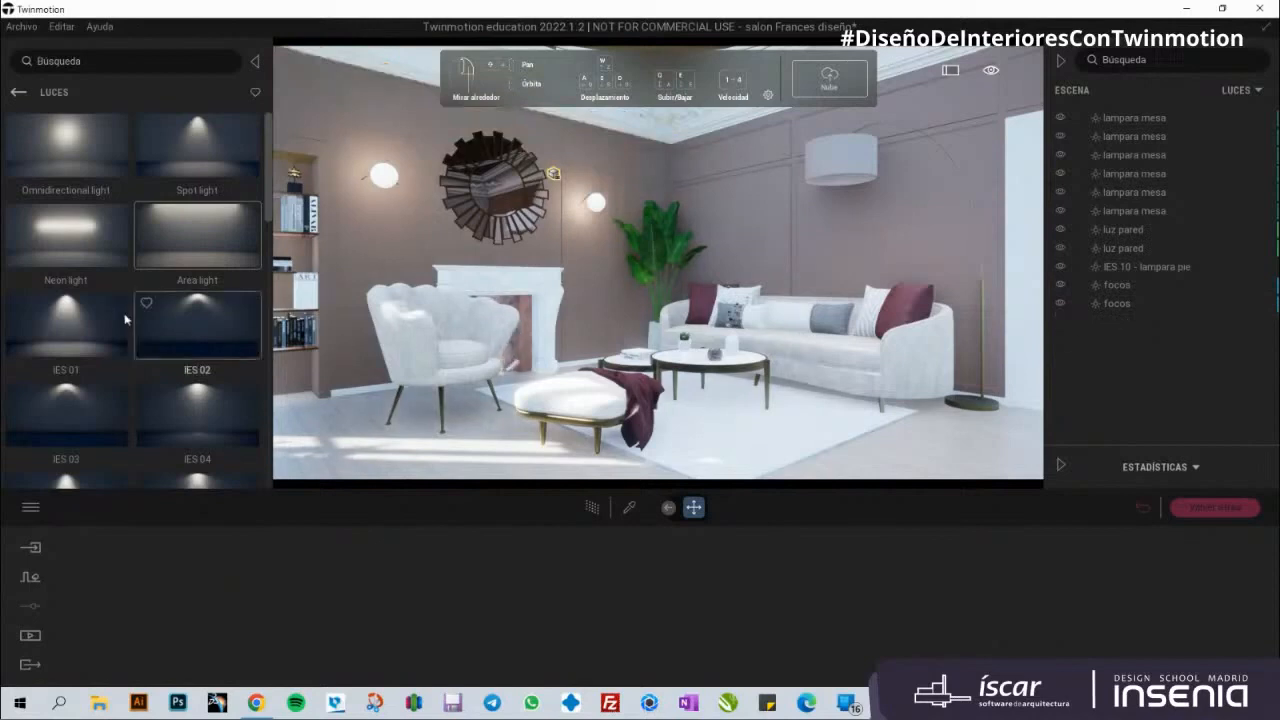
# Step: Browse the IES light presets and place an IES 20 light inside the floor lamp's shade beside the sofa
pyautogui.scroll(-2, 265, 230)
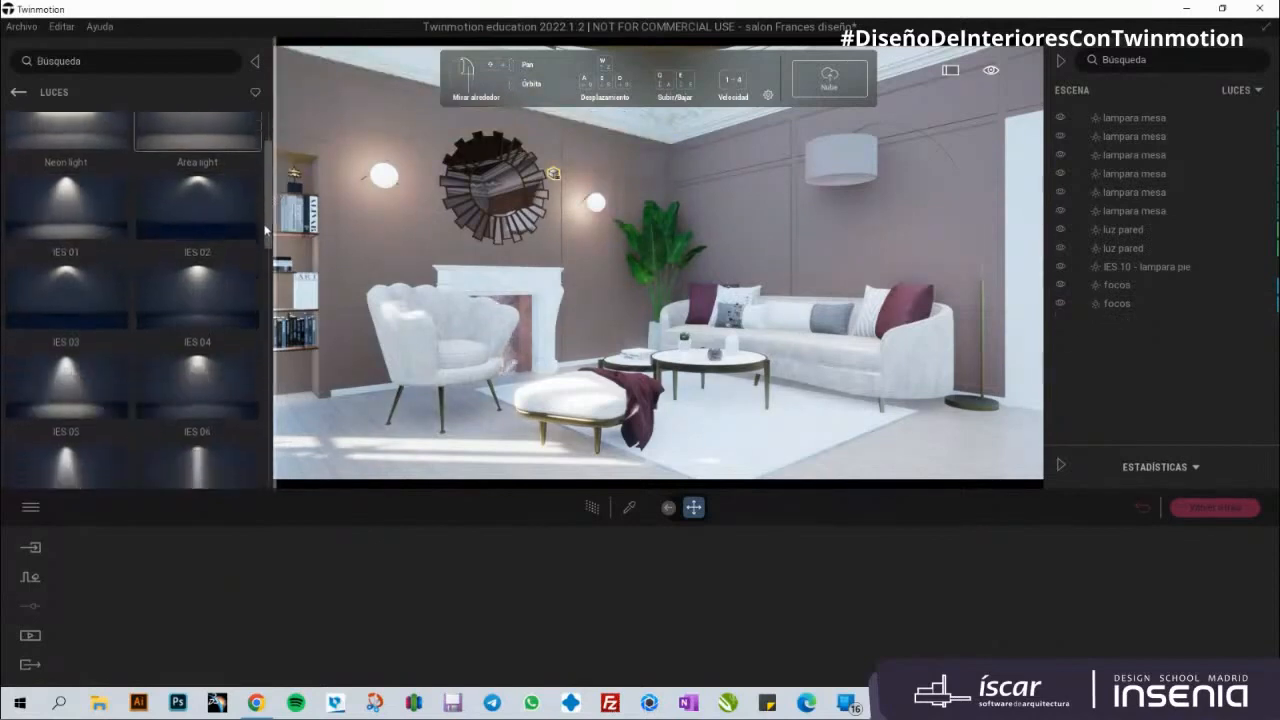
pyautogui.moveTo(265, 230); pyautogui.dragTo(252, 262)
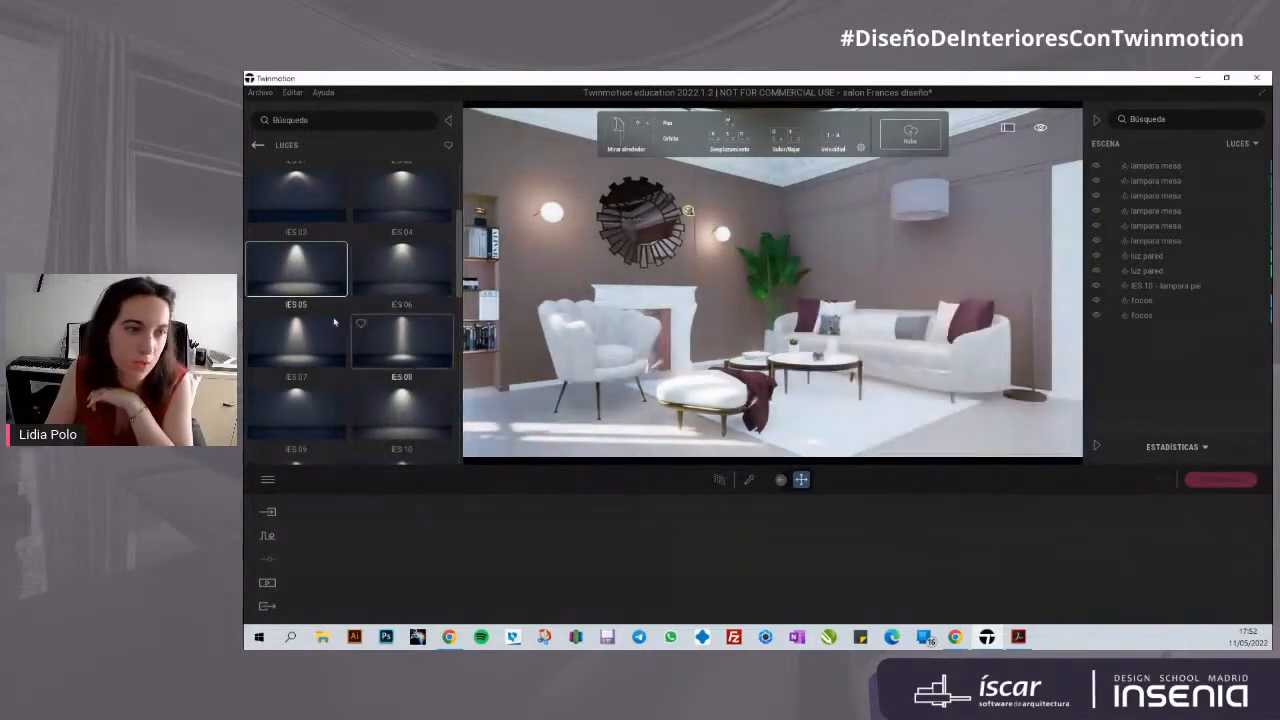
pyautogui.scroll(-2, 420, 360)
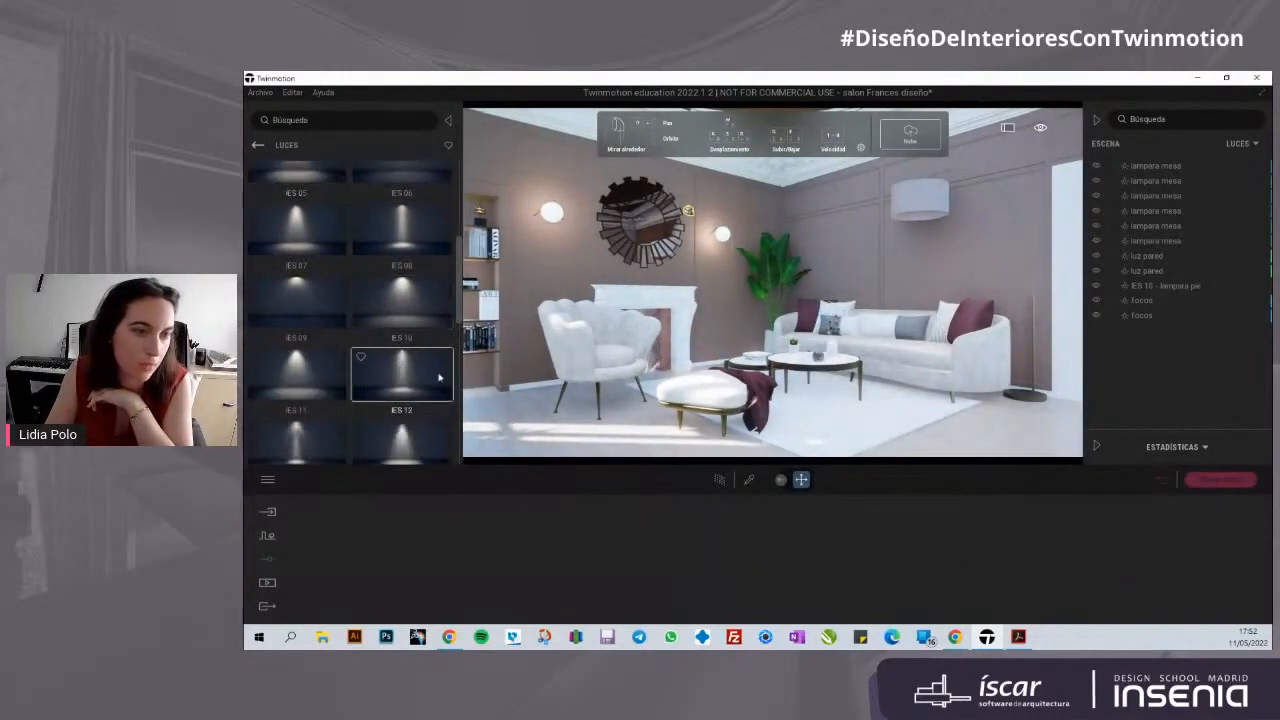
pyautogui.moveTo(438, 377); pyautogui.dragTo(918, 197)
pyautogui.scroll(-5, 315, 365)
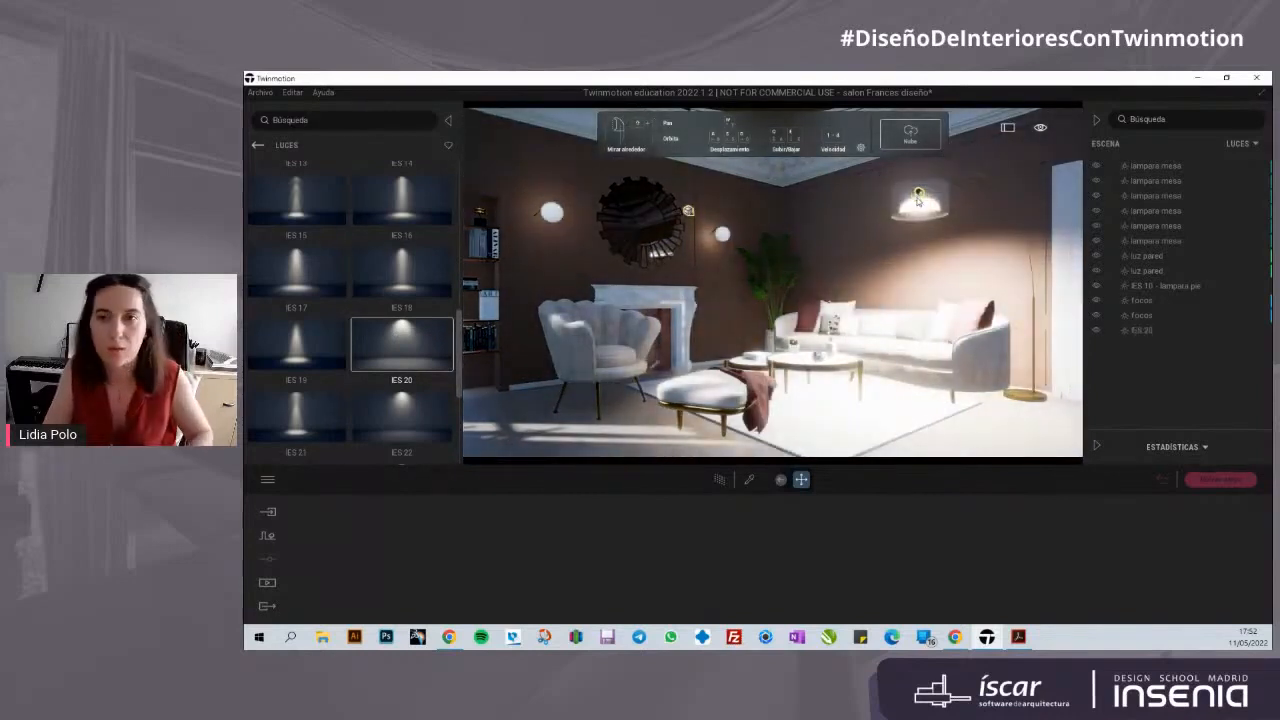
# Step: Try repositioning the IES 20 light in the lampshade and lowering its intensity, and delete it
pyautogui.click(906, 193)
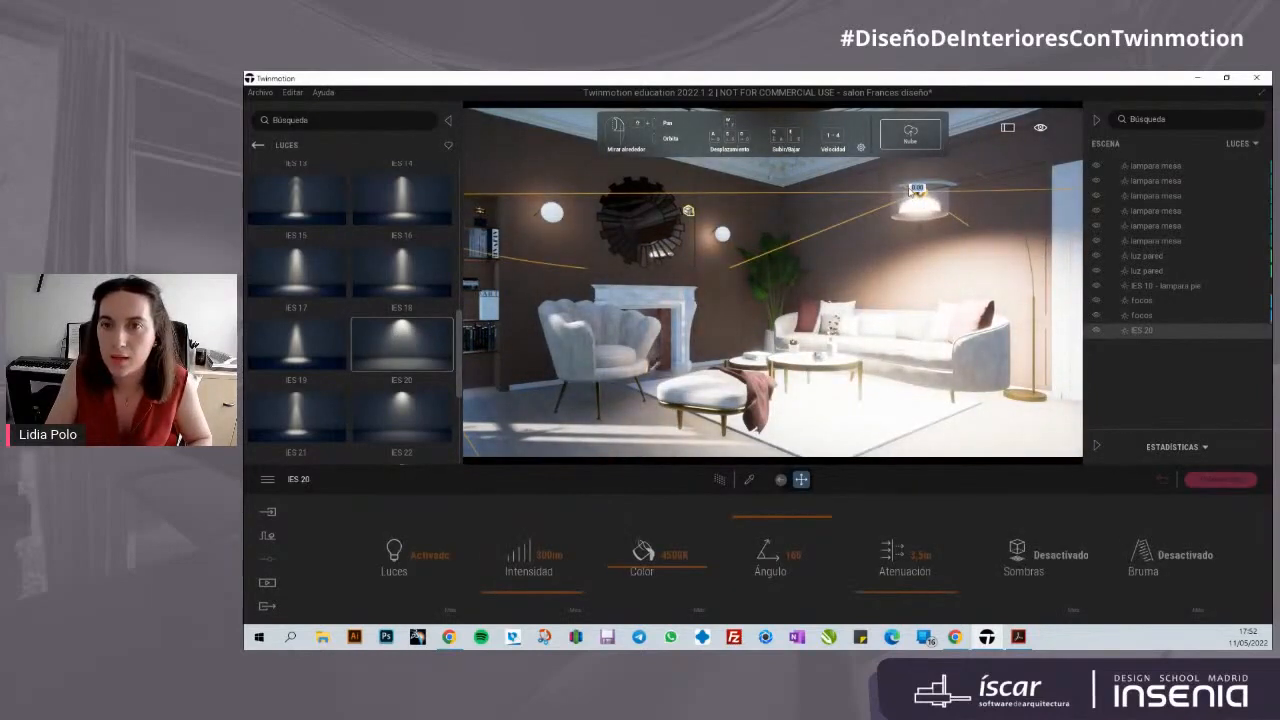
pyautogui.moveTo(910, 191); pyautogui.dragTo(939, 199)
pyautogui.moveTo(493, 597); pyautogui.dragTo(490, 594)
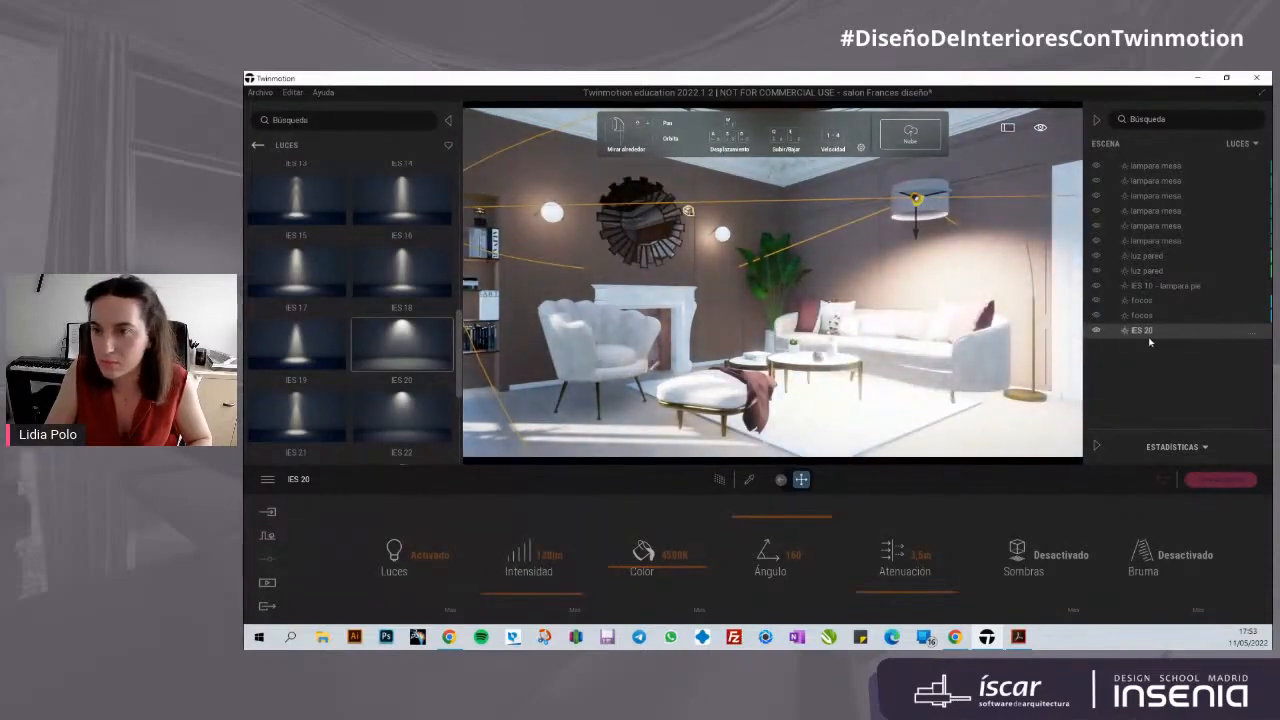
pyautogui.press('Delete')
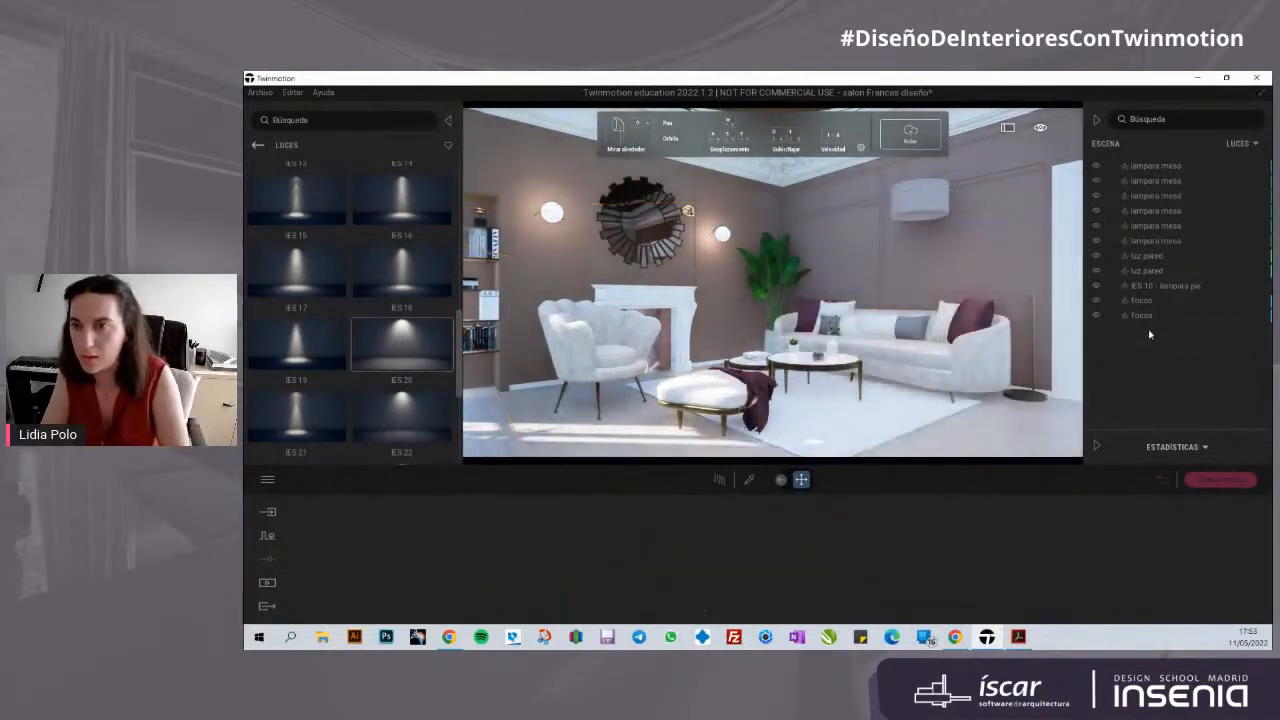
# Step: Preview the fireplace and sofa view with the Path Tracer, returning to the real-time view each time
pyautogui.click(720, 480)
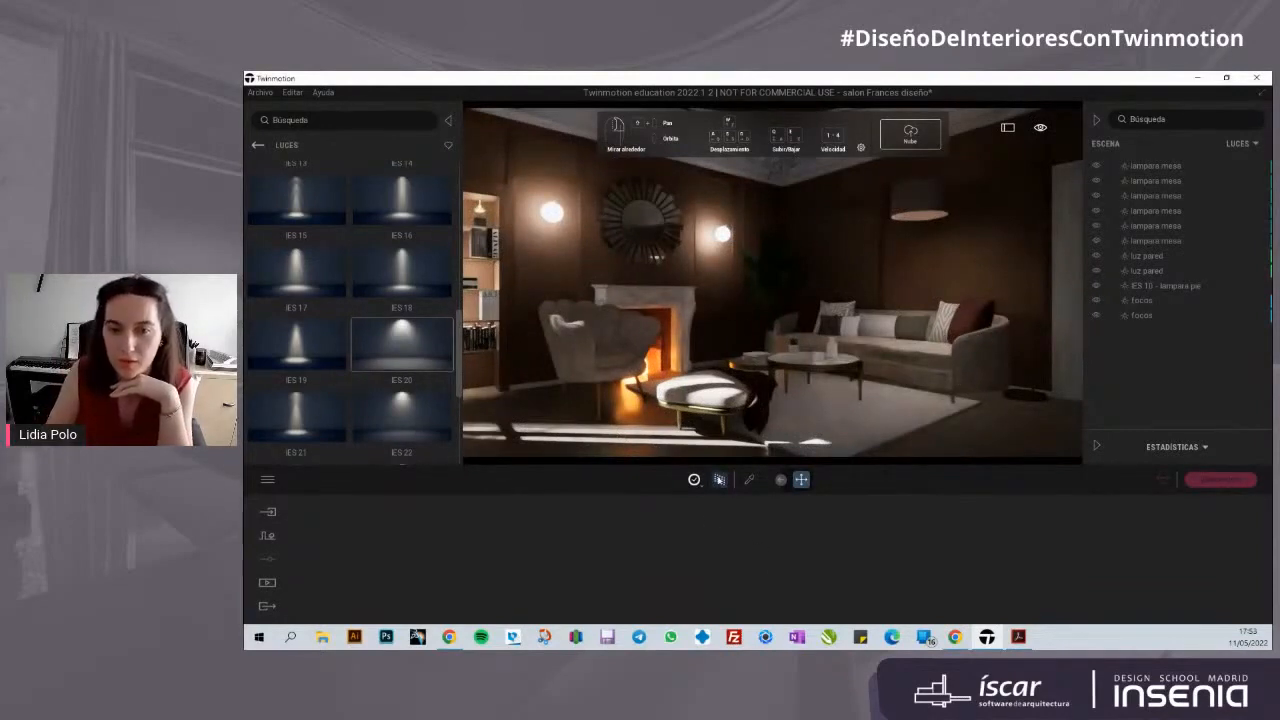
pyautogui.click(697, 479)
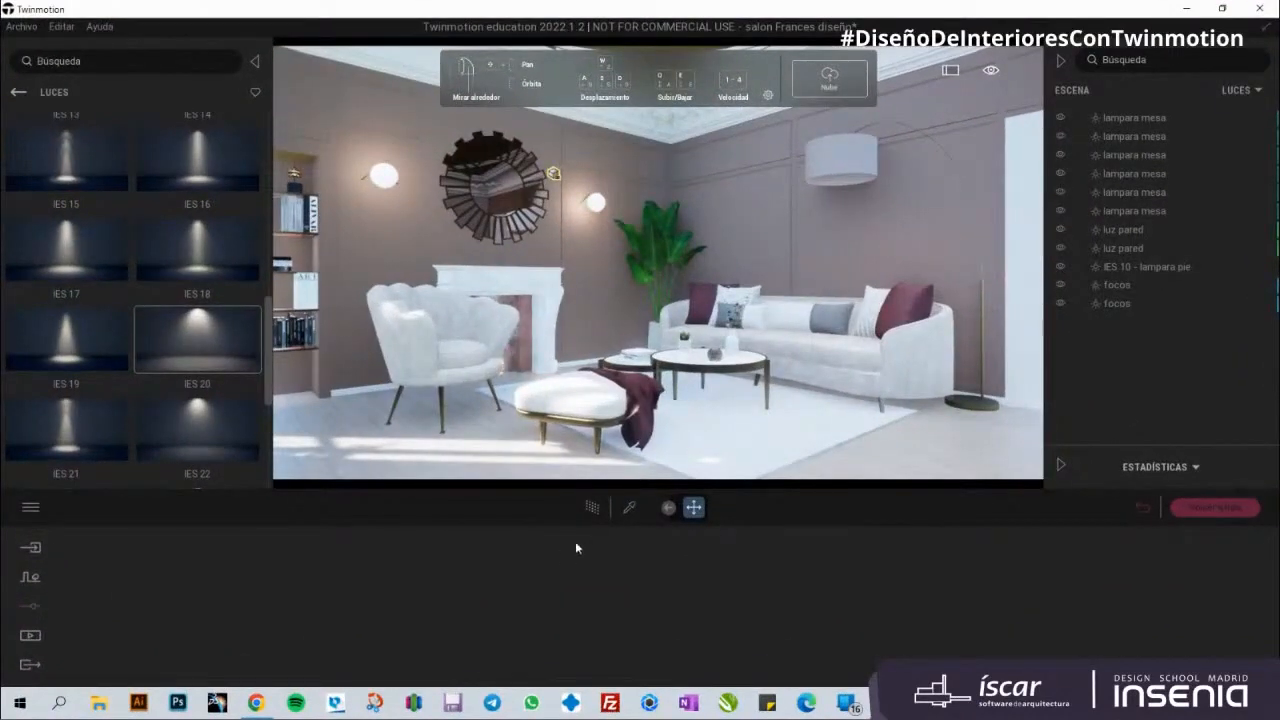
pyautogui.click(592, 507)
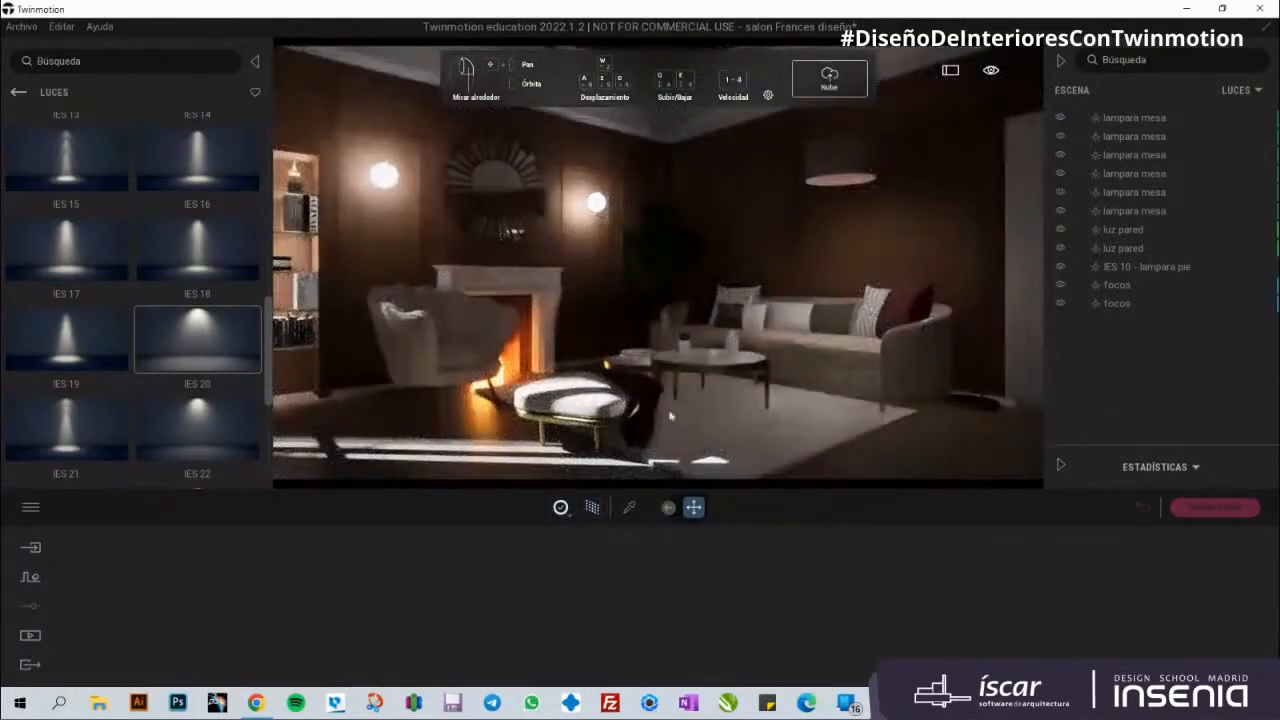
pyautogui.click(592, 507)
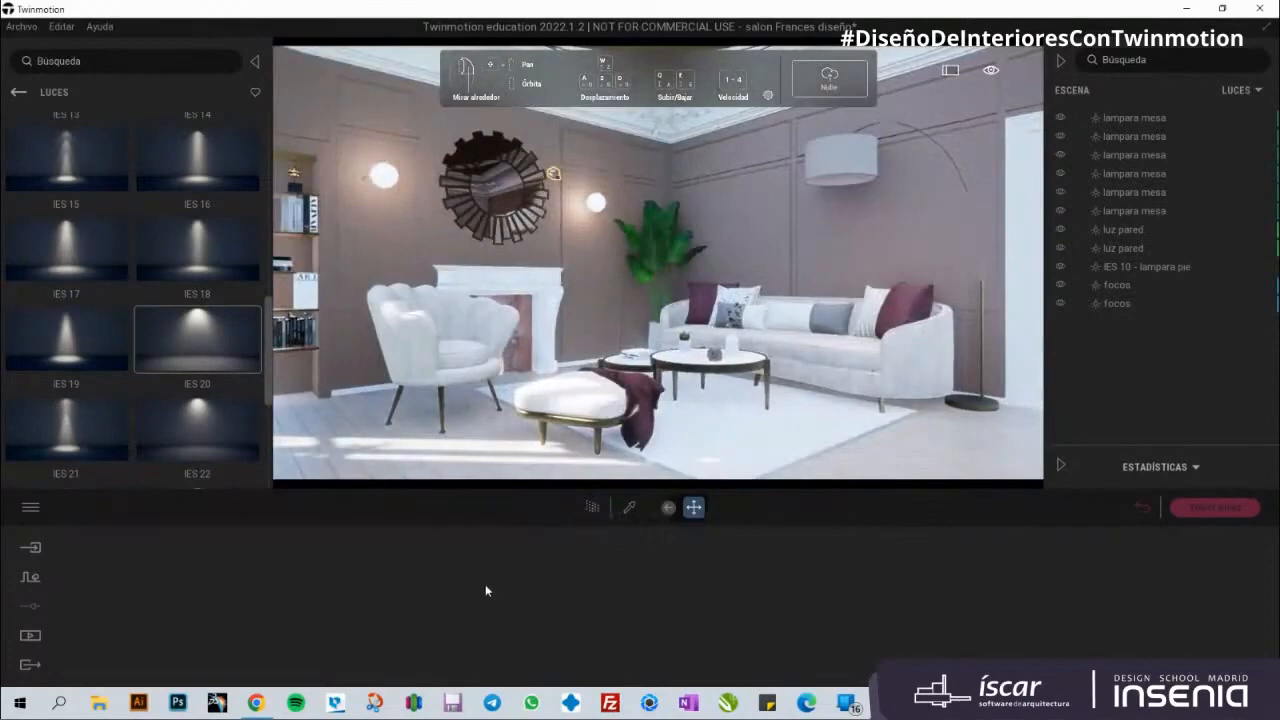
# Step: Switch to the saved Imagen2 view to examine its lighting, and return the library to its main categories
pyautogui.click(30, 635)
pyautogui.click(290, 620)
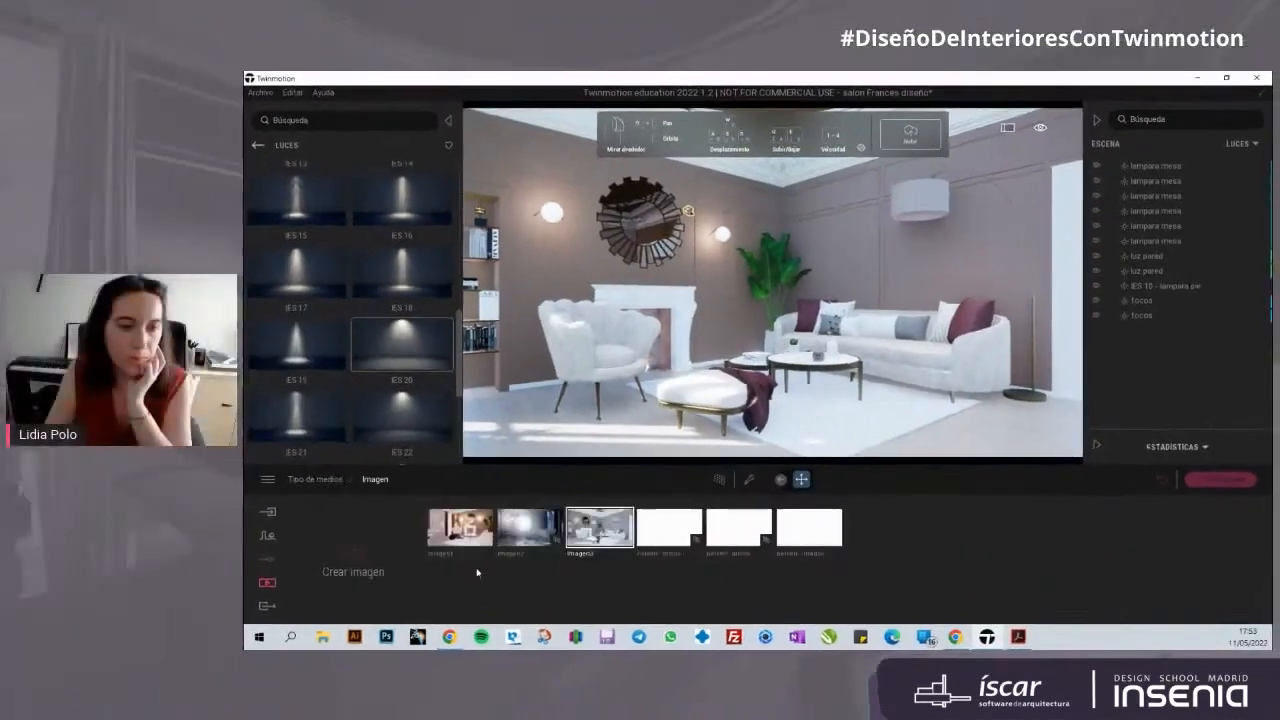
pyautogui.click(346, 574)
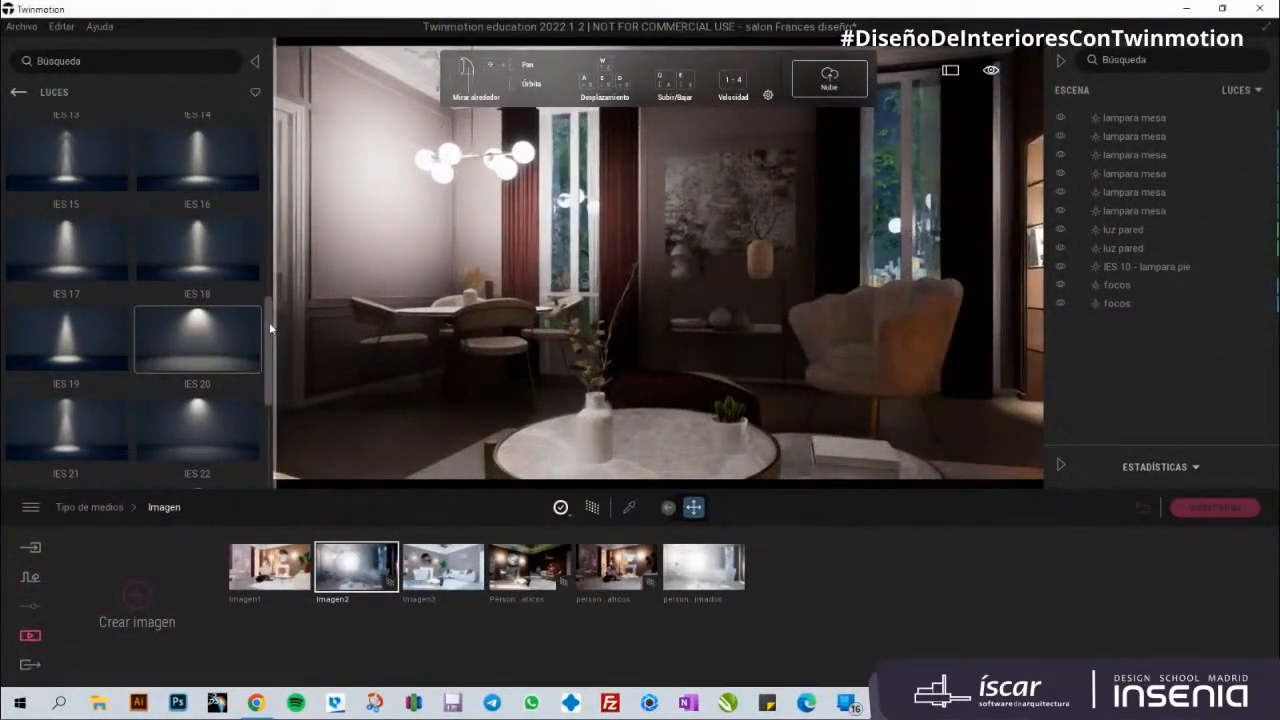
pyautogui.moveTo(269, 322); pyautogui.dragTo(265, 137)
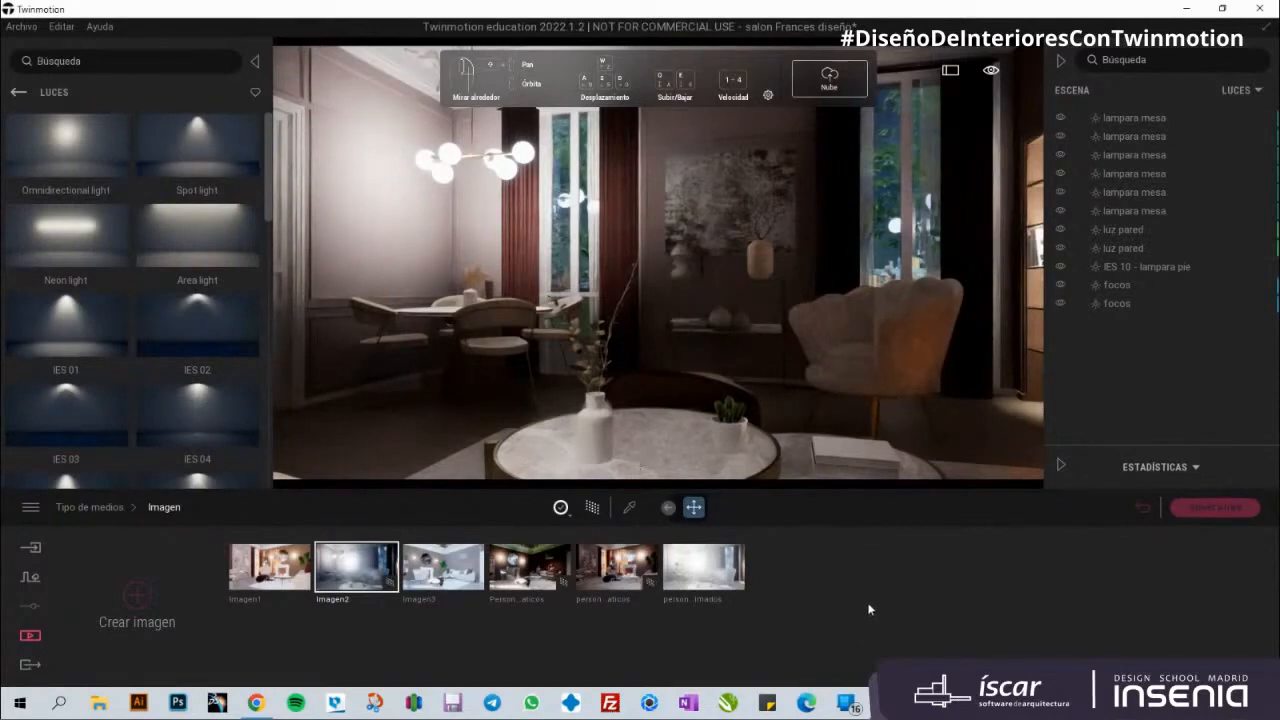
pyautogui.click(18, 92)
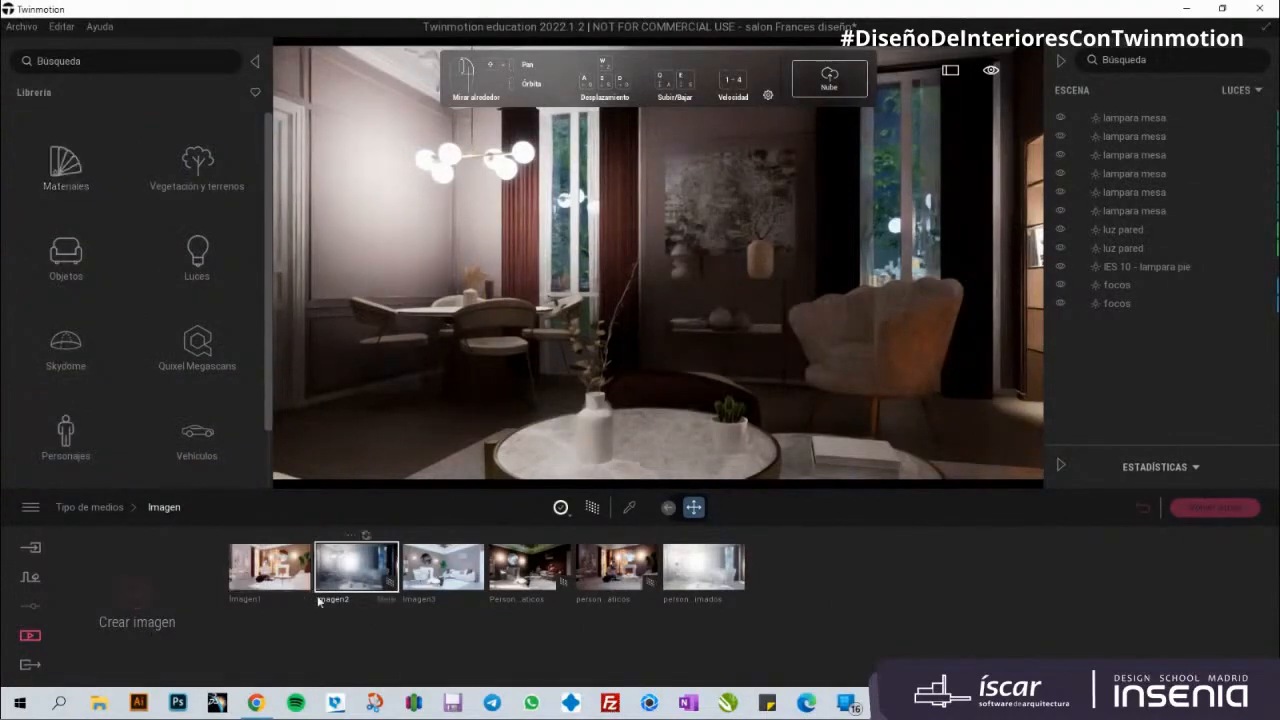
# Step: Return to the saved Imagen3 view, filter the scene list to reflection volumes and hide the Box Reflection Probe
pyautogui.click(443, 578)
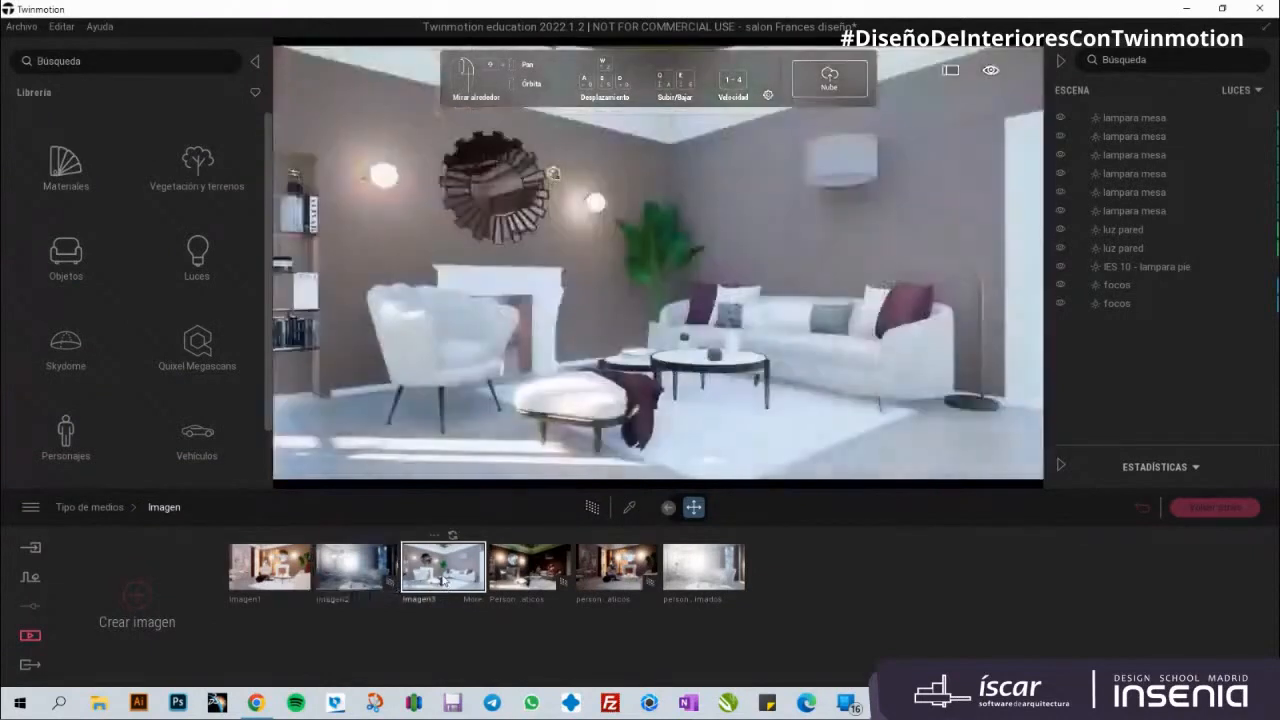
pyautogui.click(1238, 90)
pyautogui.click(1219, 364)
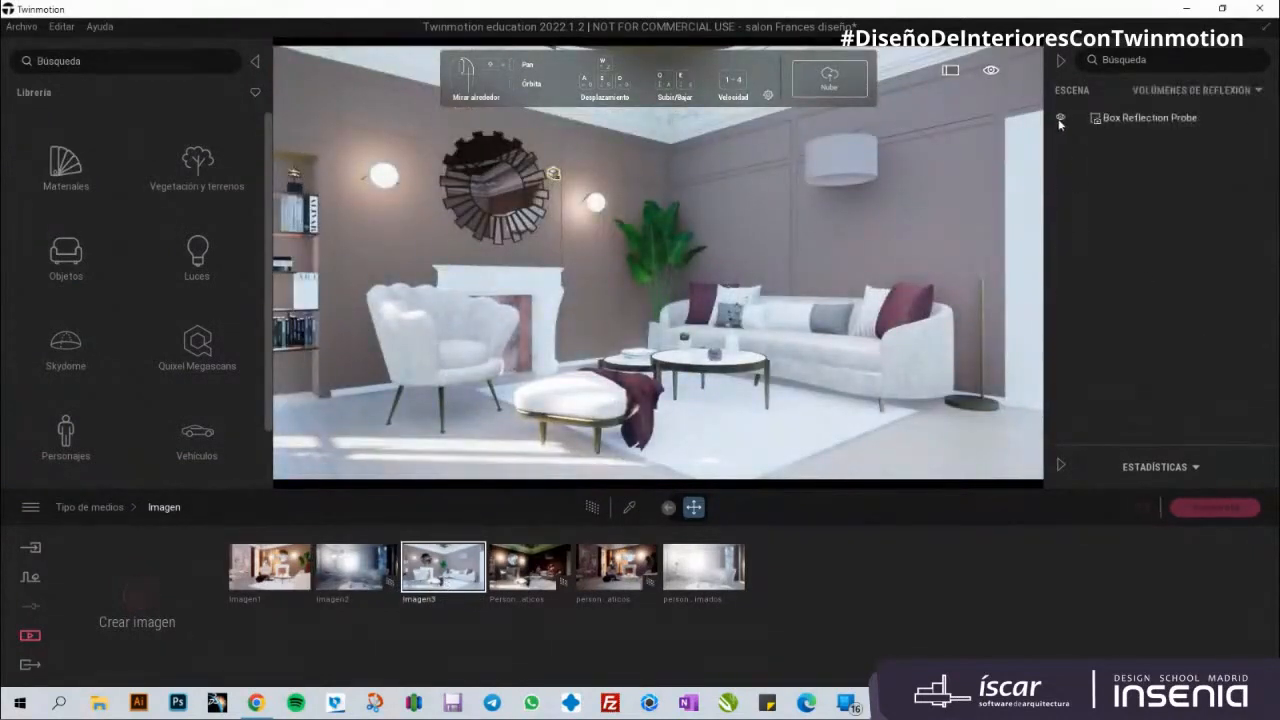
pyautogui.click(1059, 117)
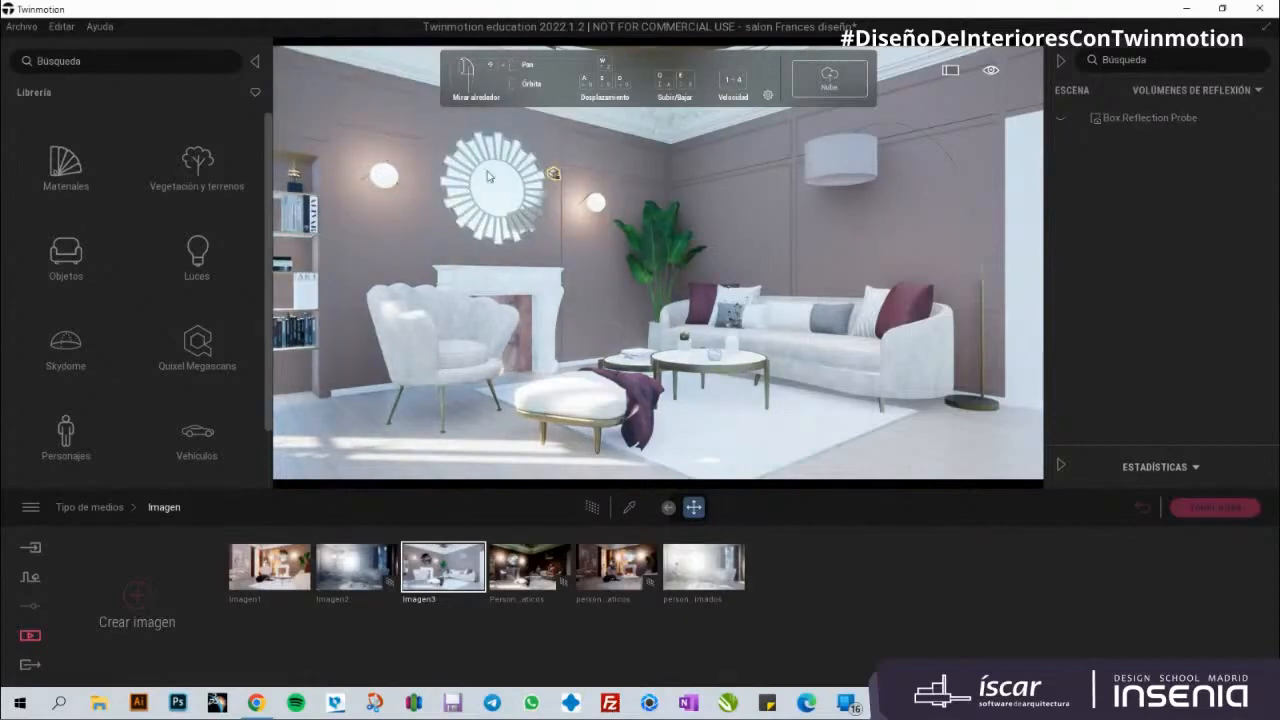
# Step: Pick the material of the round wall mirror to inspect its properties
pyautogui.click(629, 507)
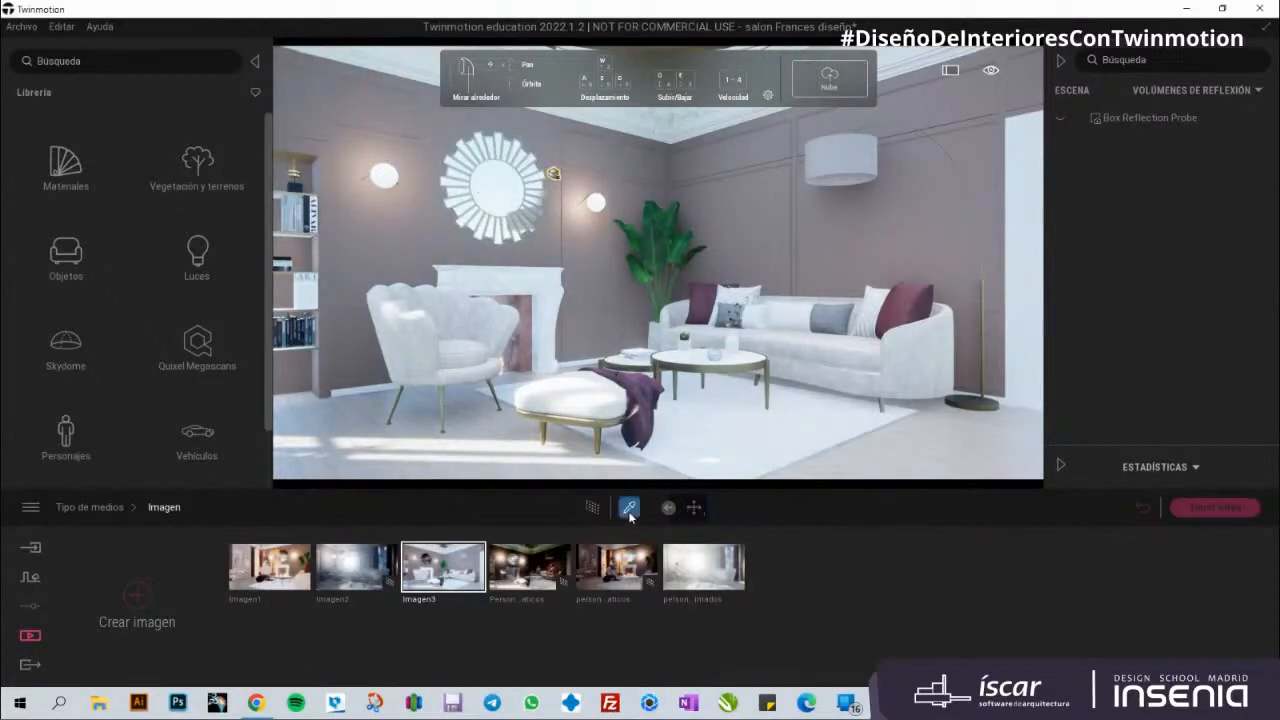
pyautogui.click(505, 198)
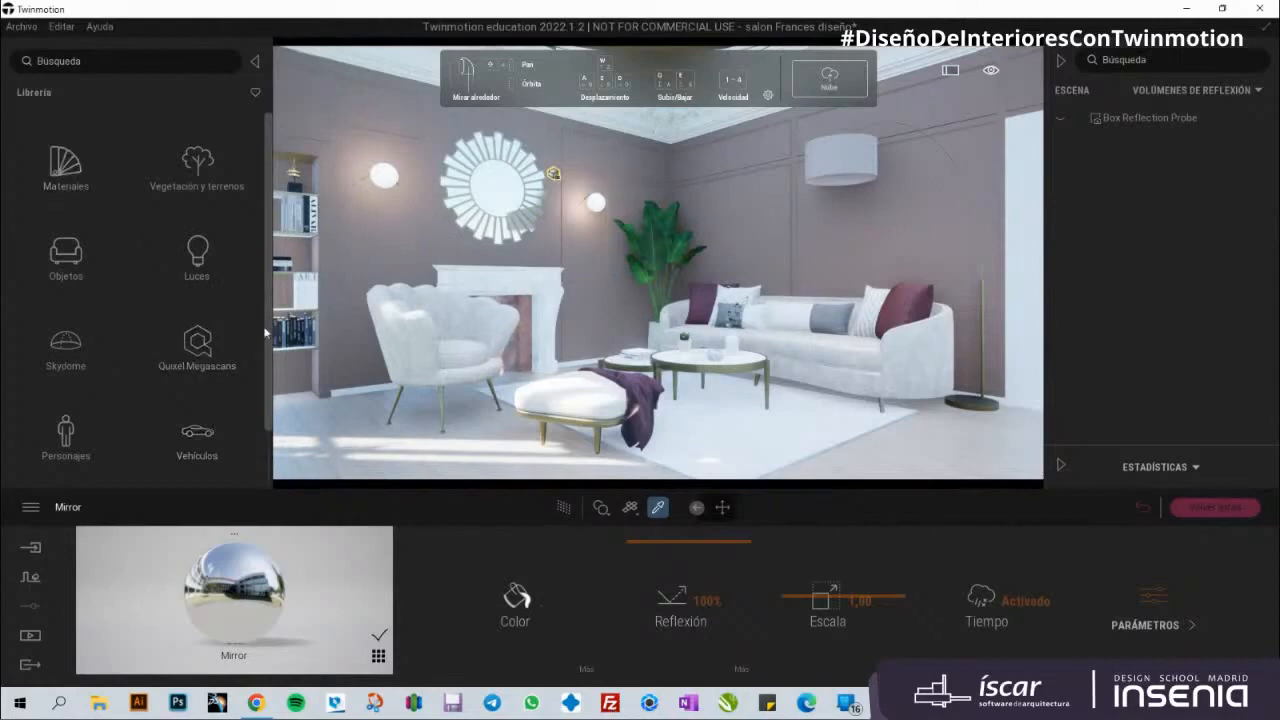
# Step: Find the reflection volumes among the library tools and place a new Box Reflection Probe on the mirror wall
pyautogui.scroll(-2, 269, 351)
pyautogui.click(60, 460)
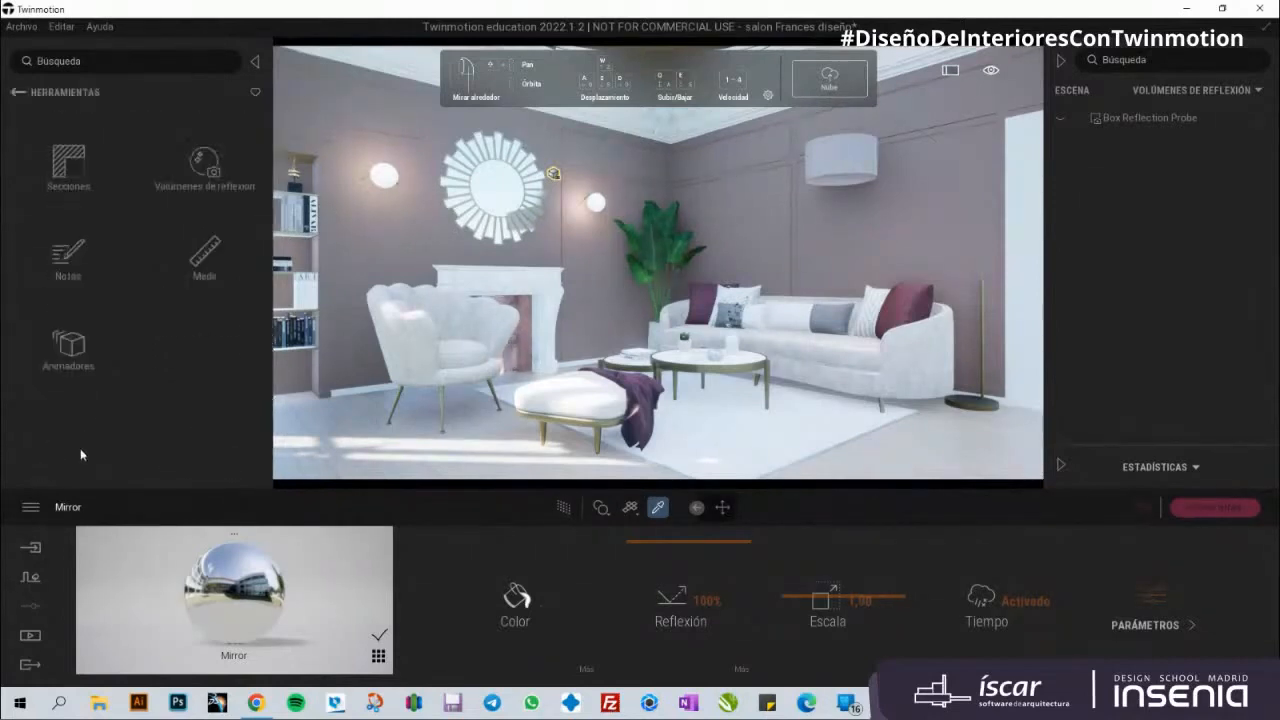
pyautogui.click(203, 172)
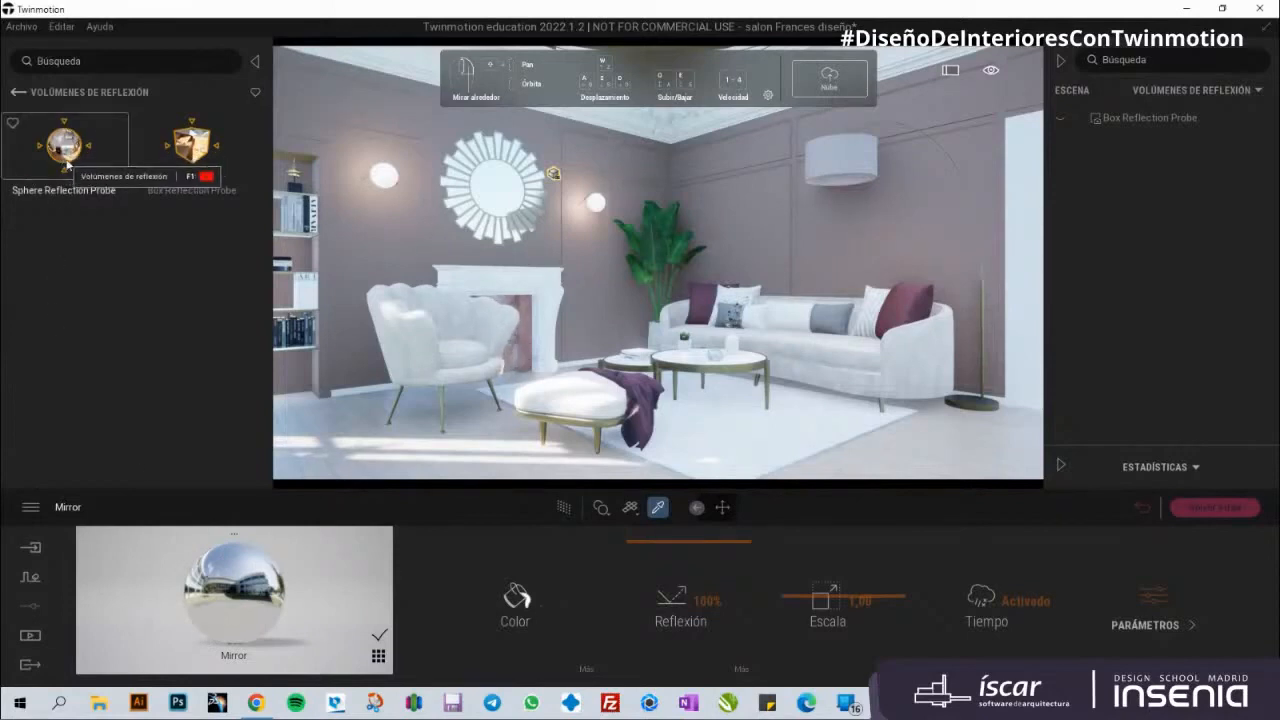
pyautogui.click(197, 151)
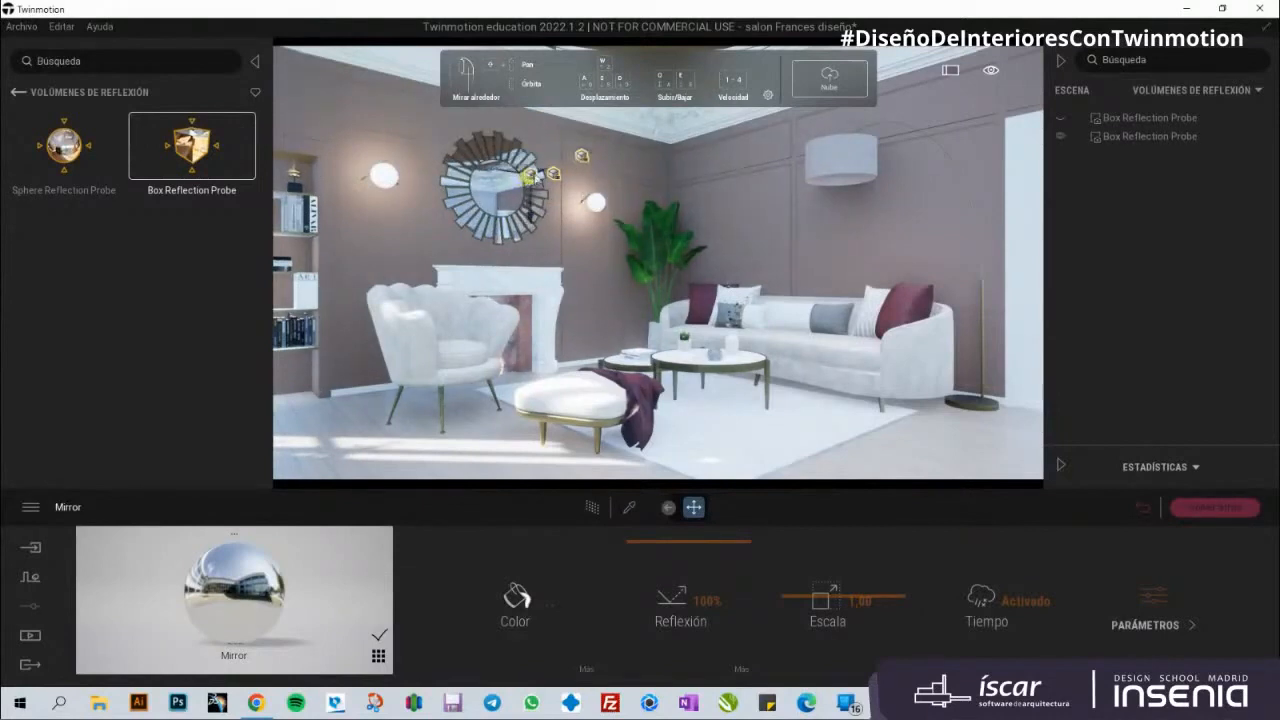
# Step: Set the new reflection probe's transition distance to 0,25 m, its size to about 3,12 m and its brightness to about 0,9
pyautogui.click(584, 157)
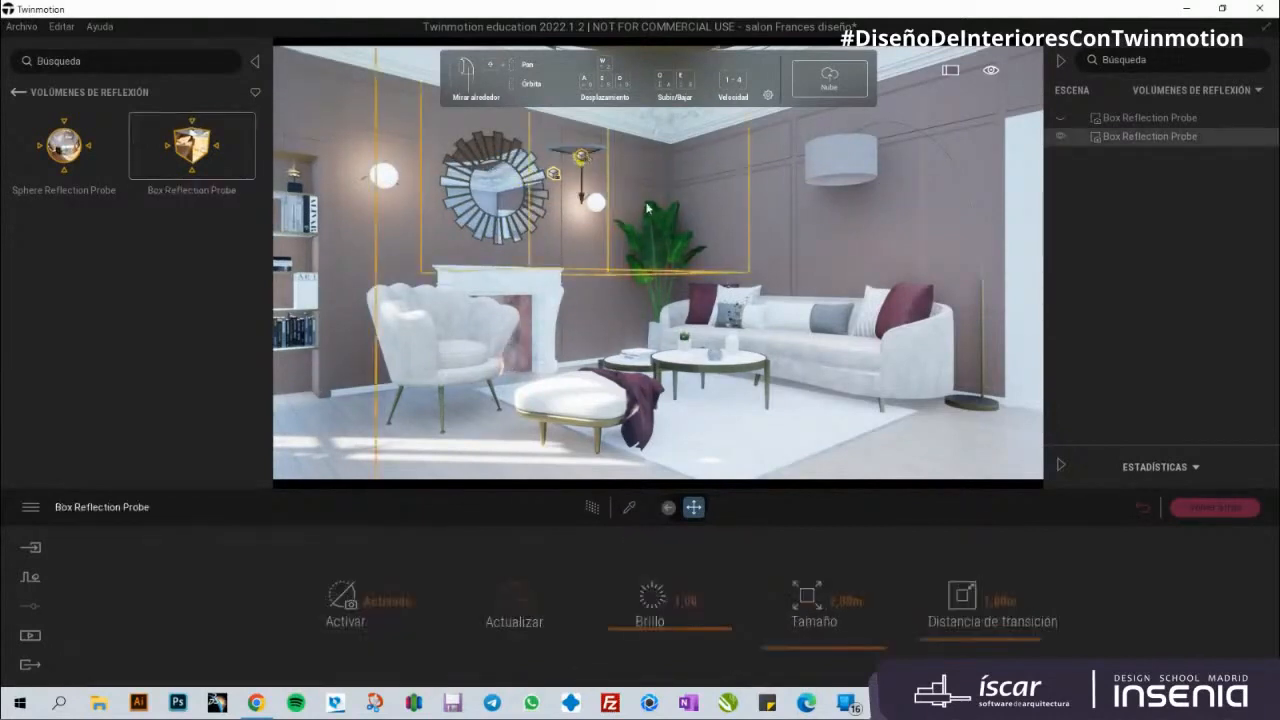
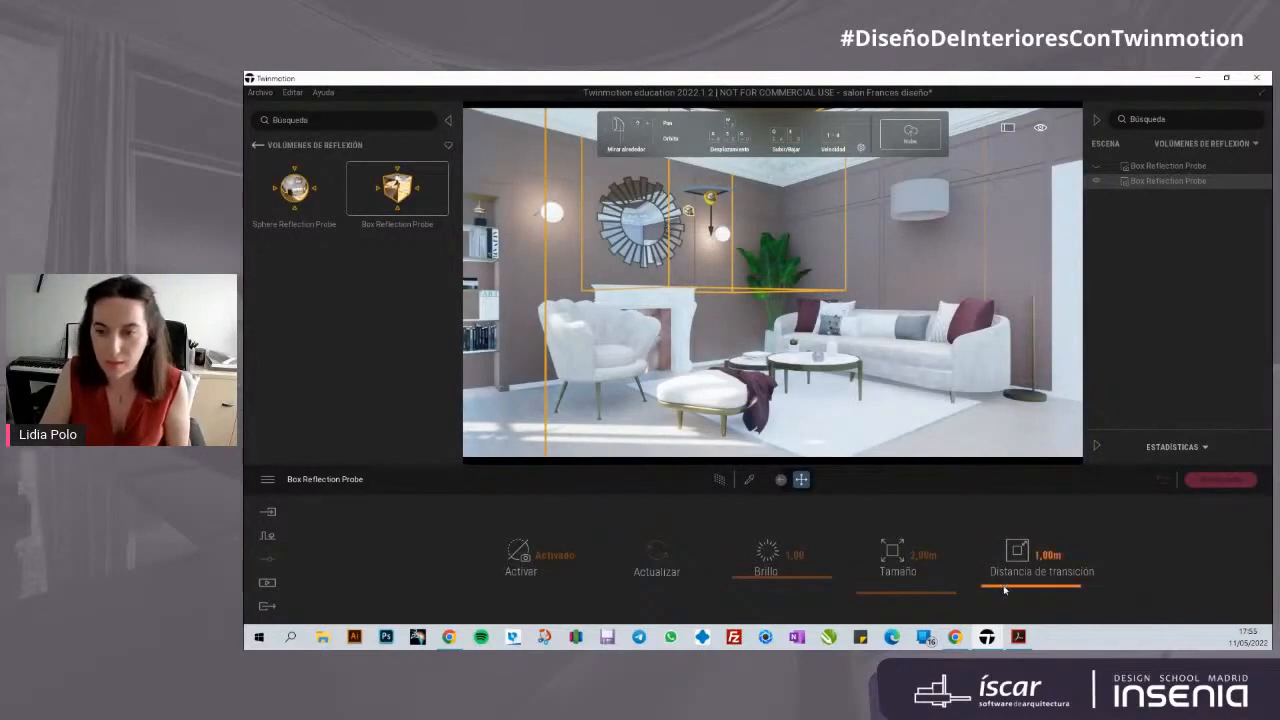
pyautogui.moveTo(1004, 590); pyautogui.dragTo(1017, 591)
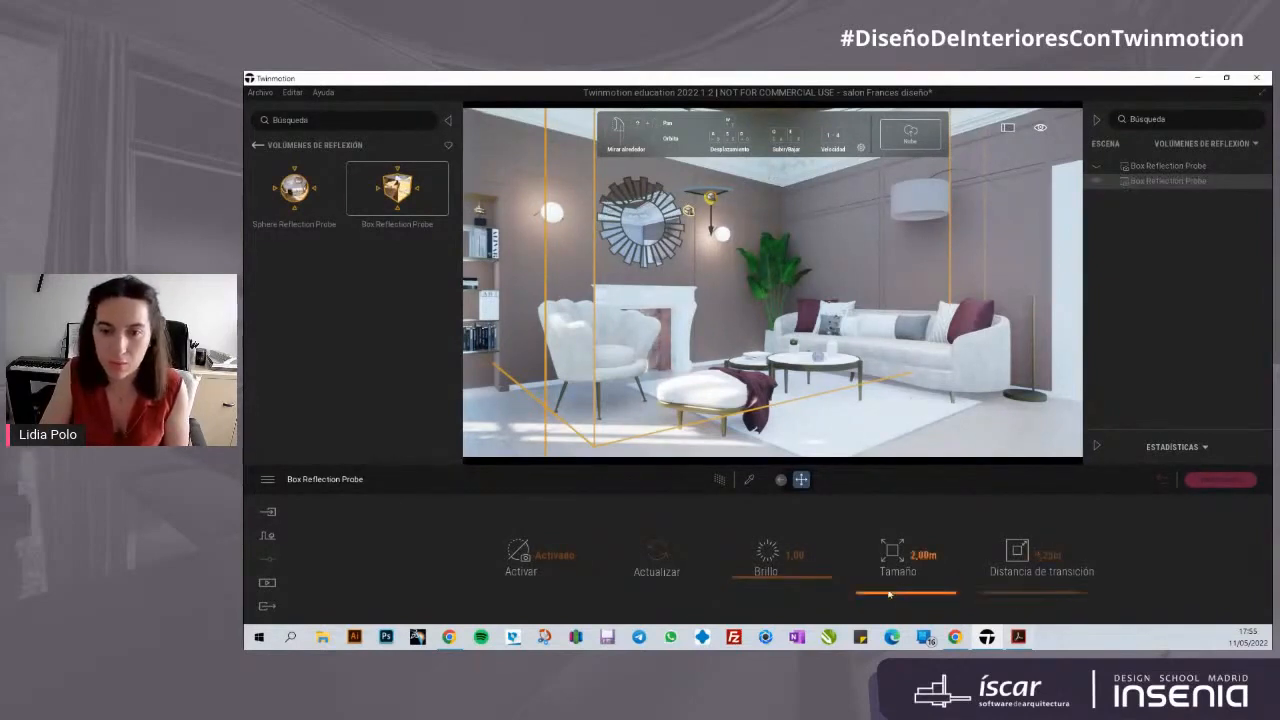
pyautogui.click(888, 594)
pyautogui.moveTo(886, 589); pyautogui.dragTo(826, 581)
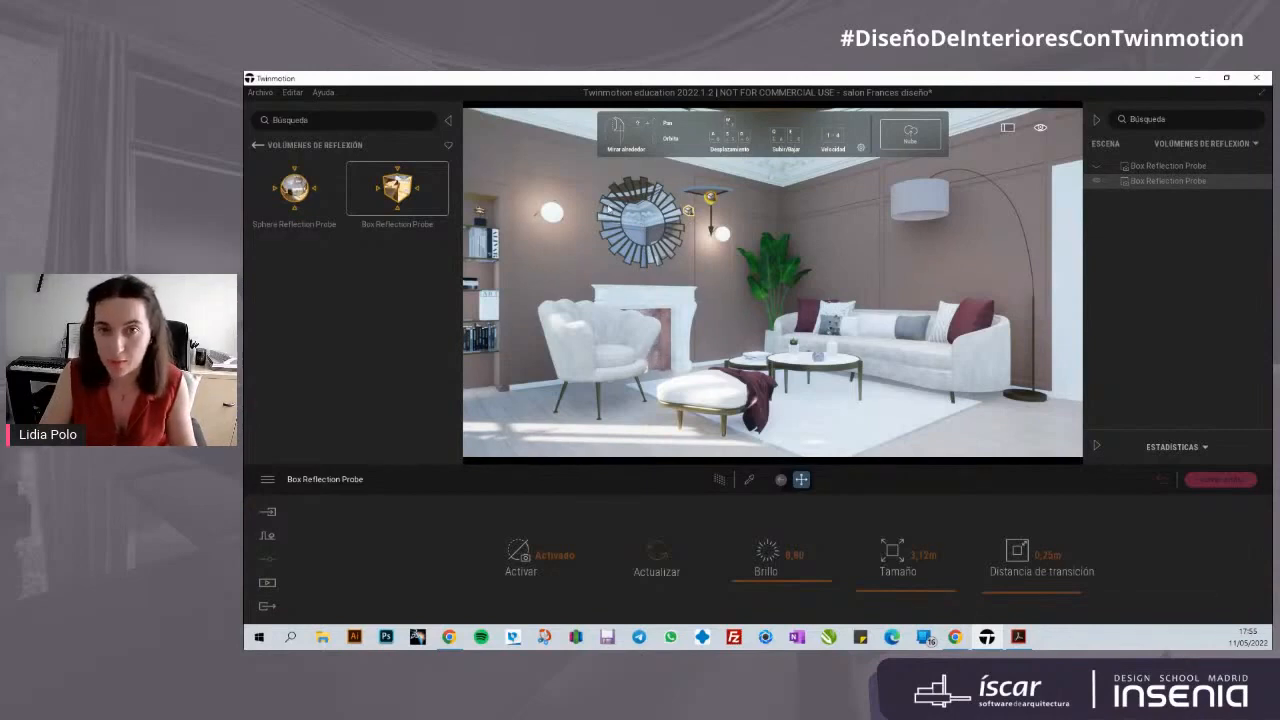
# Step: Hide and delete the newly added Box Reflection Probe, and make the original probe visible
pyautogui.click(881, 433)
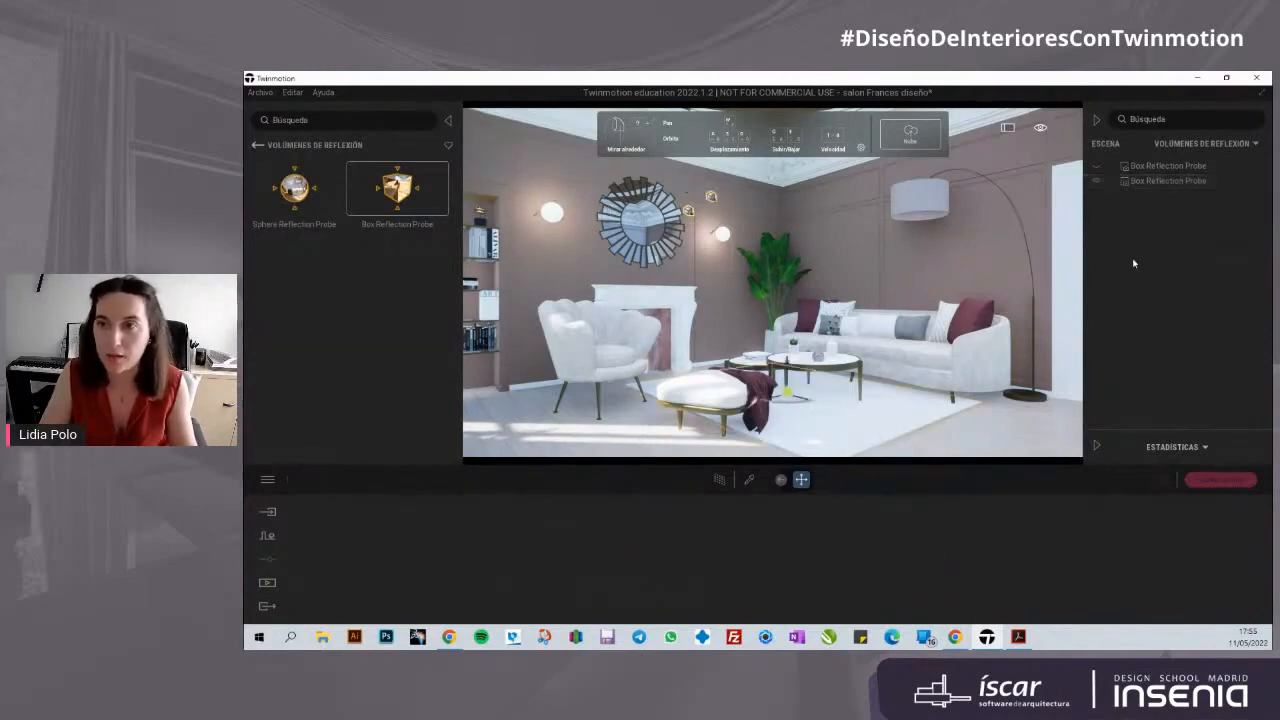
pyautogui.click(1095, 183)
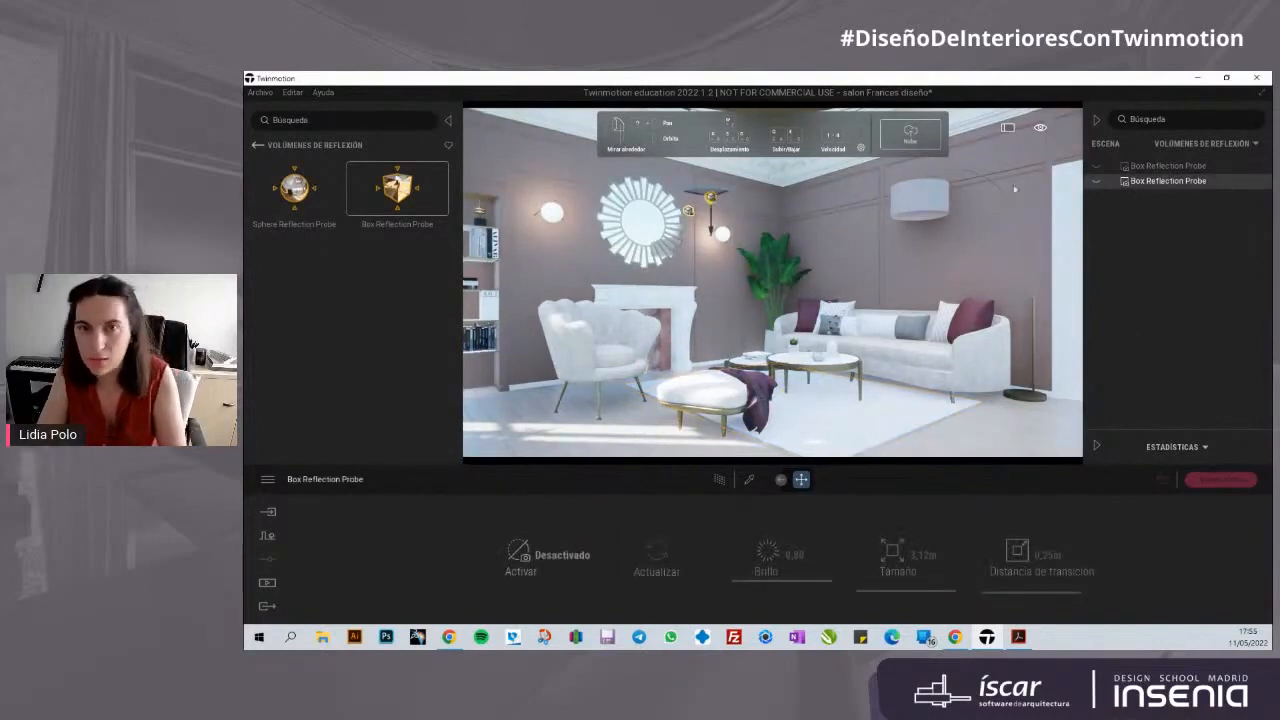
pyautogui.press('Delete')
pyautogui.click(1101, 168)
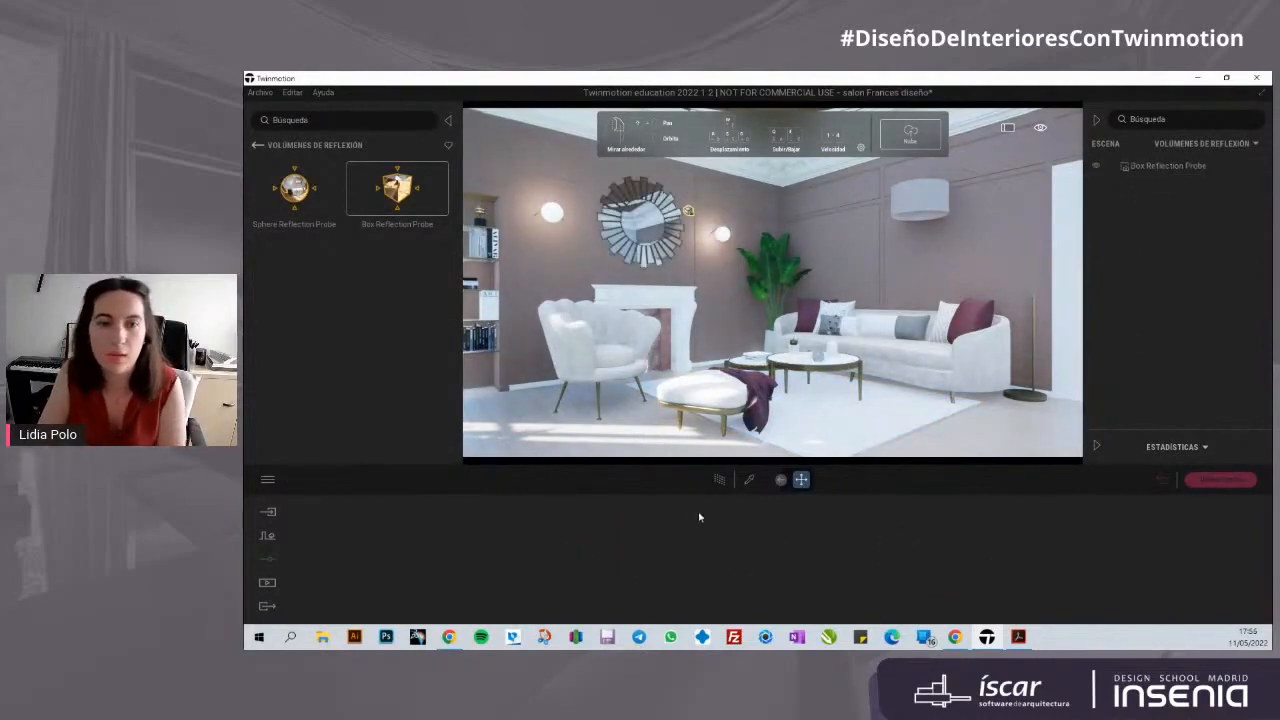
# Step: Compare the Path Tracer preview with the Box Reflection Probe visible and hidden, and switch the Path Tracer off
pyautogui.click(719, 480)
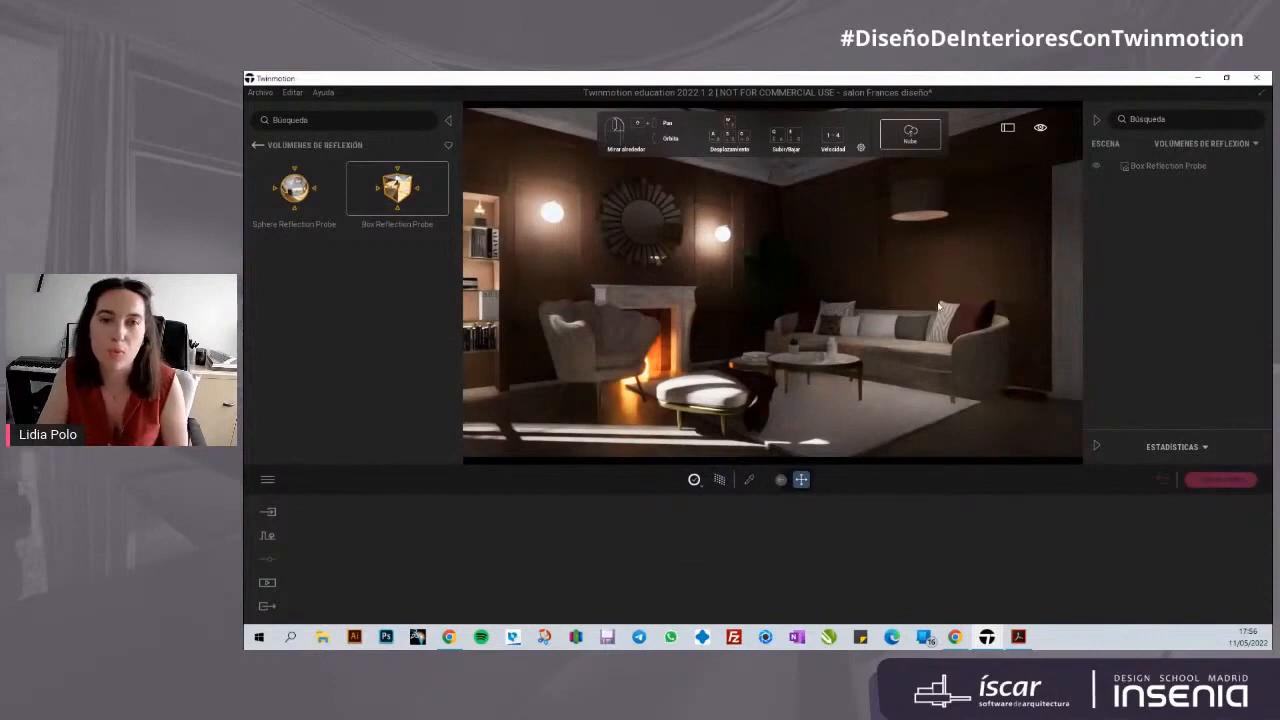
pyautogui.click(719, 480)
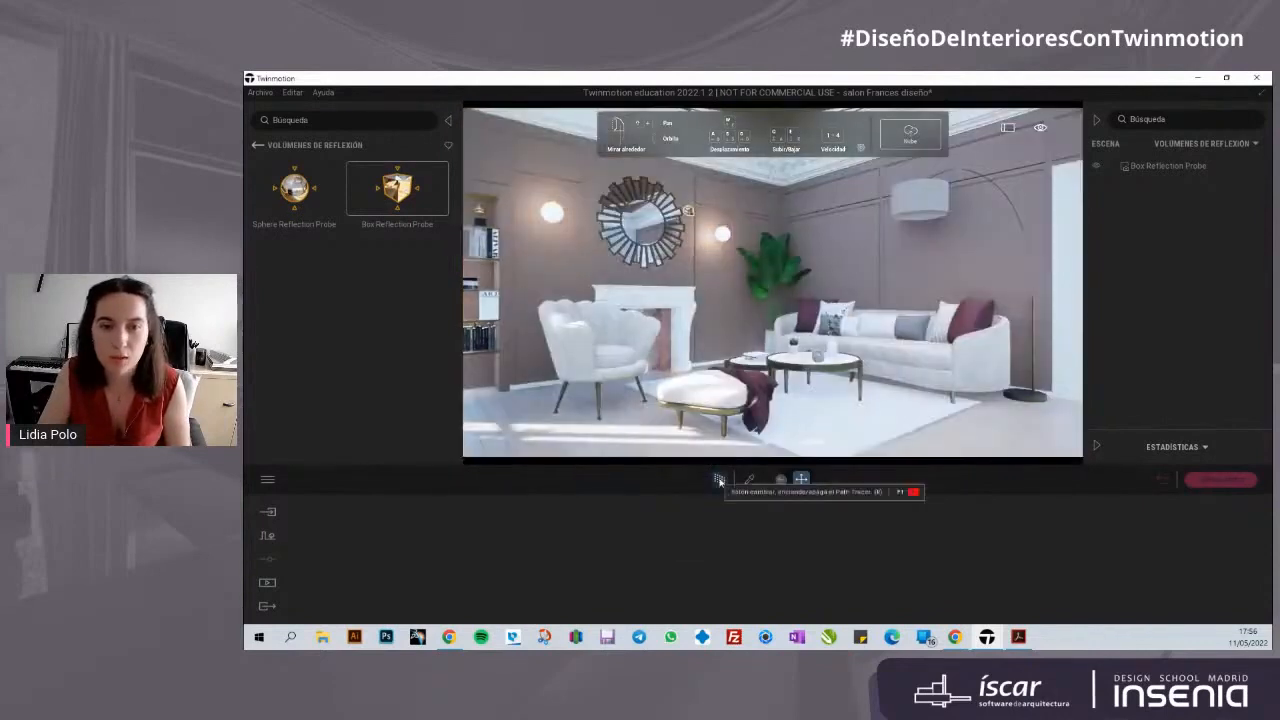
pyautogui.click(1097, 169)
pyautogui.click(719, 480)
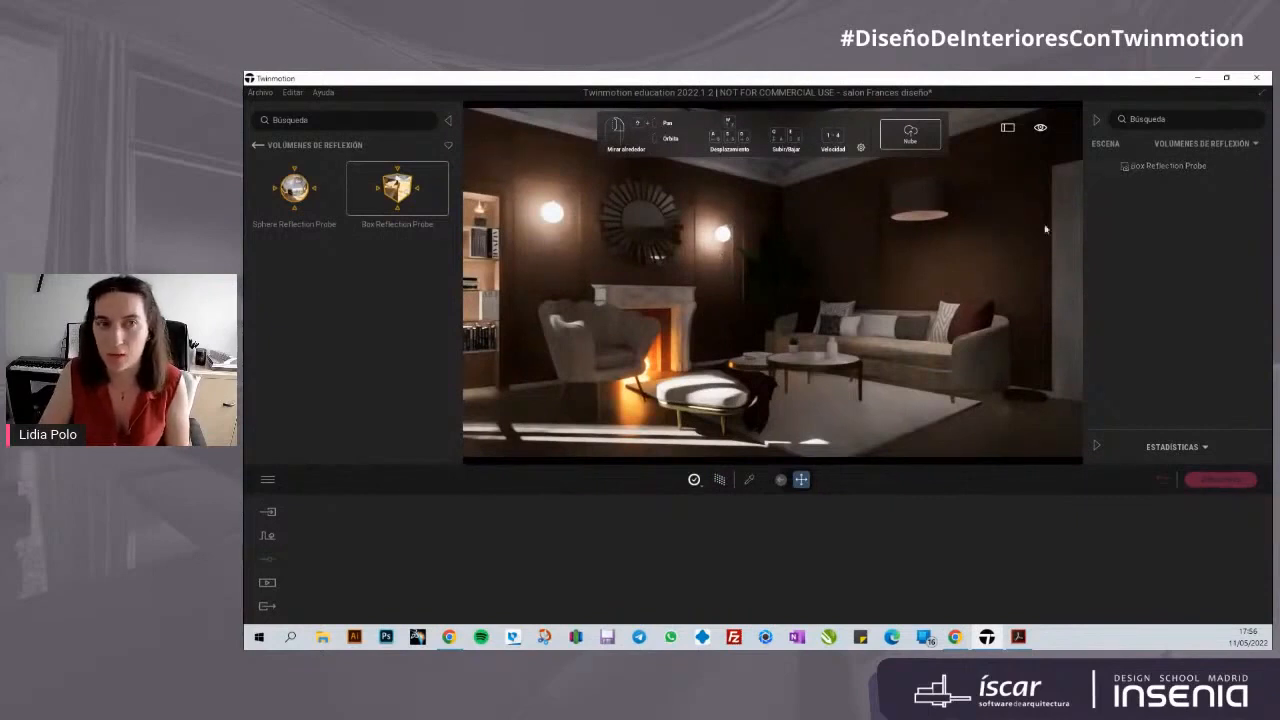
pyautogui.click(719, 480)
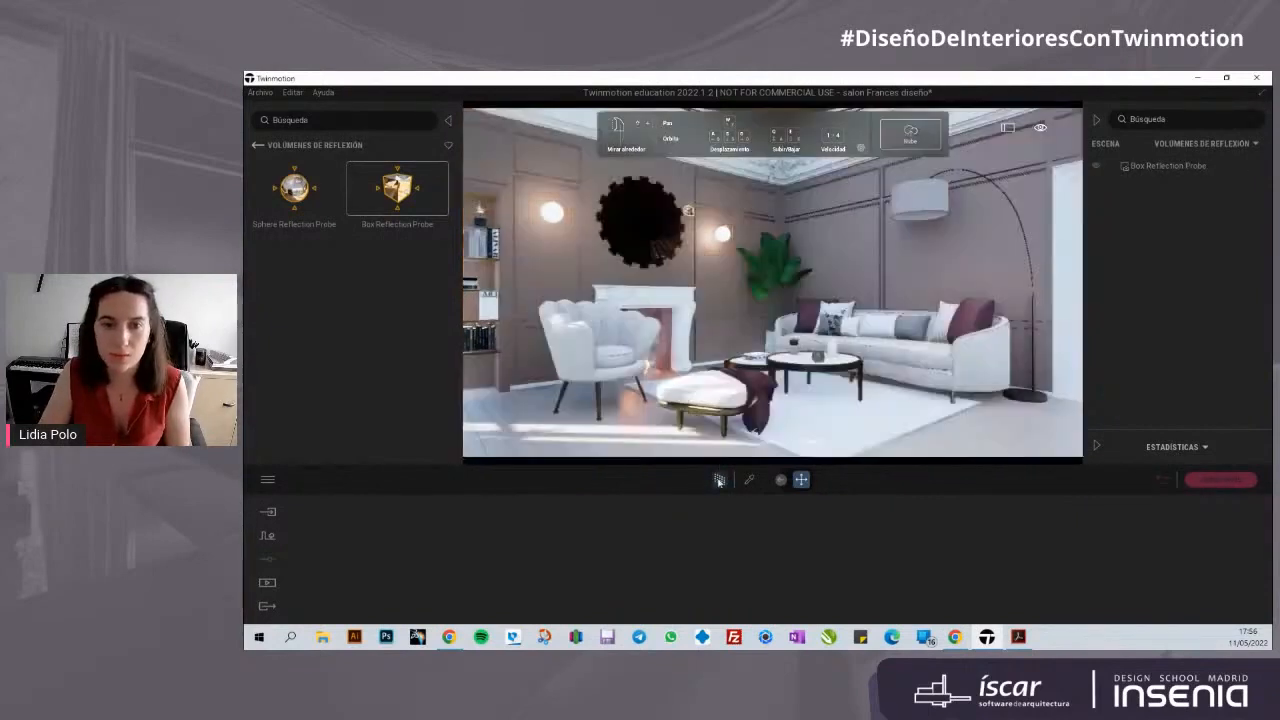
# Step: Toggle the Box Reflection Probe's visibility, leave it hidden, and return to the library's main categories
pyautogui.click(1096, 167)
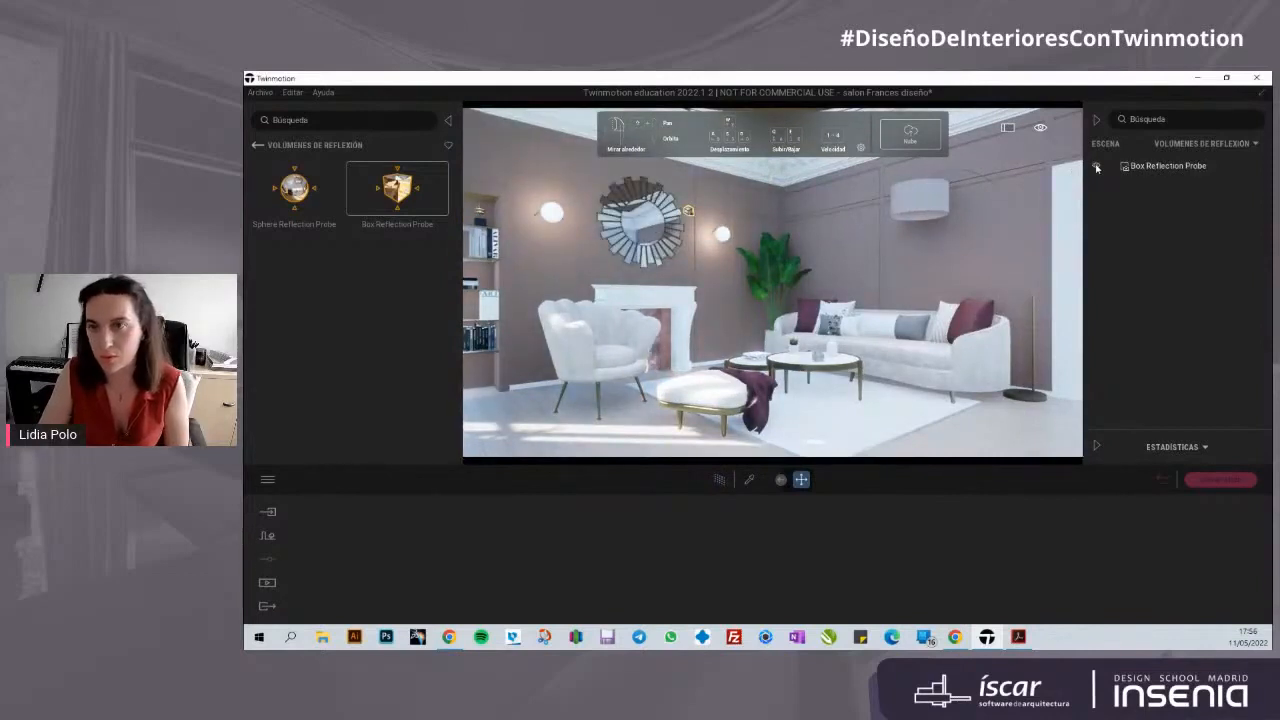
pyautogui.click(1096, 167)
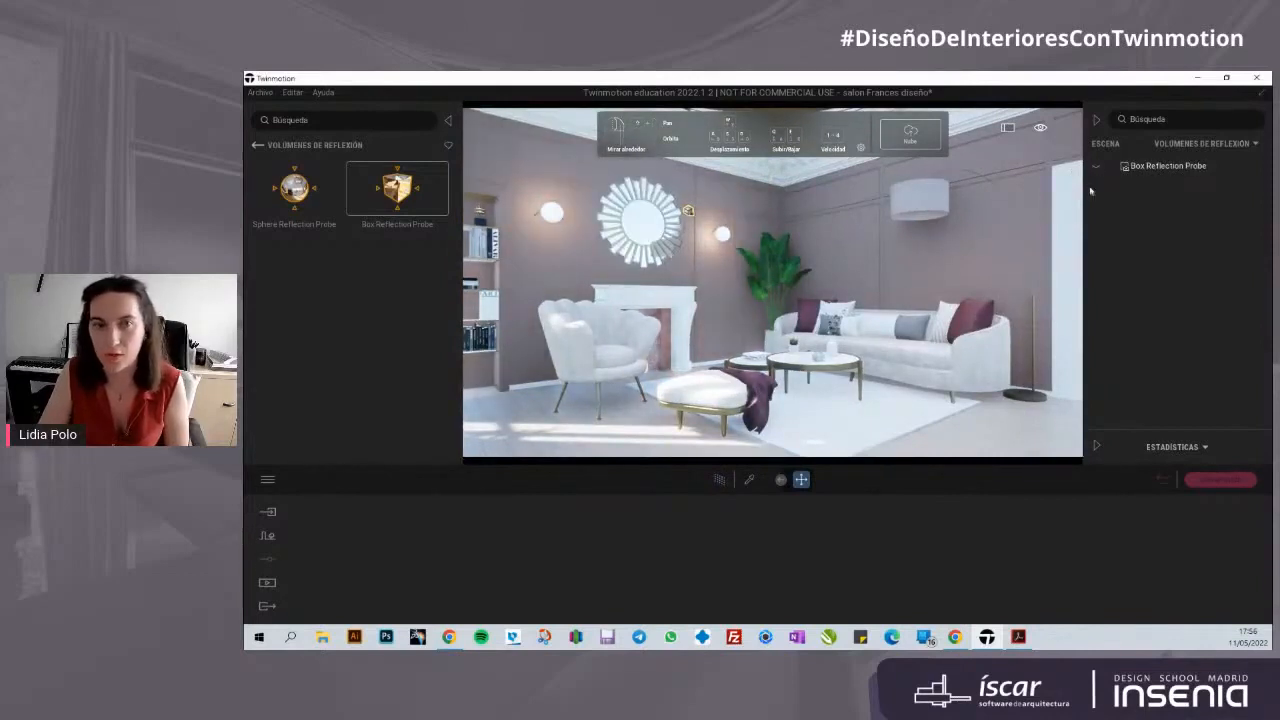
pyautogui.click(260, 146)
pyautogui.click(258, 146)
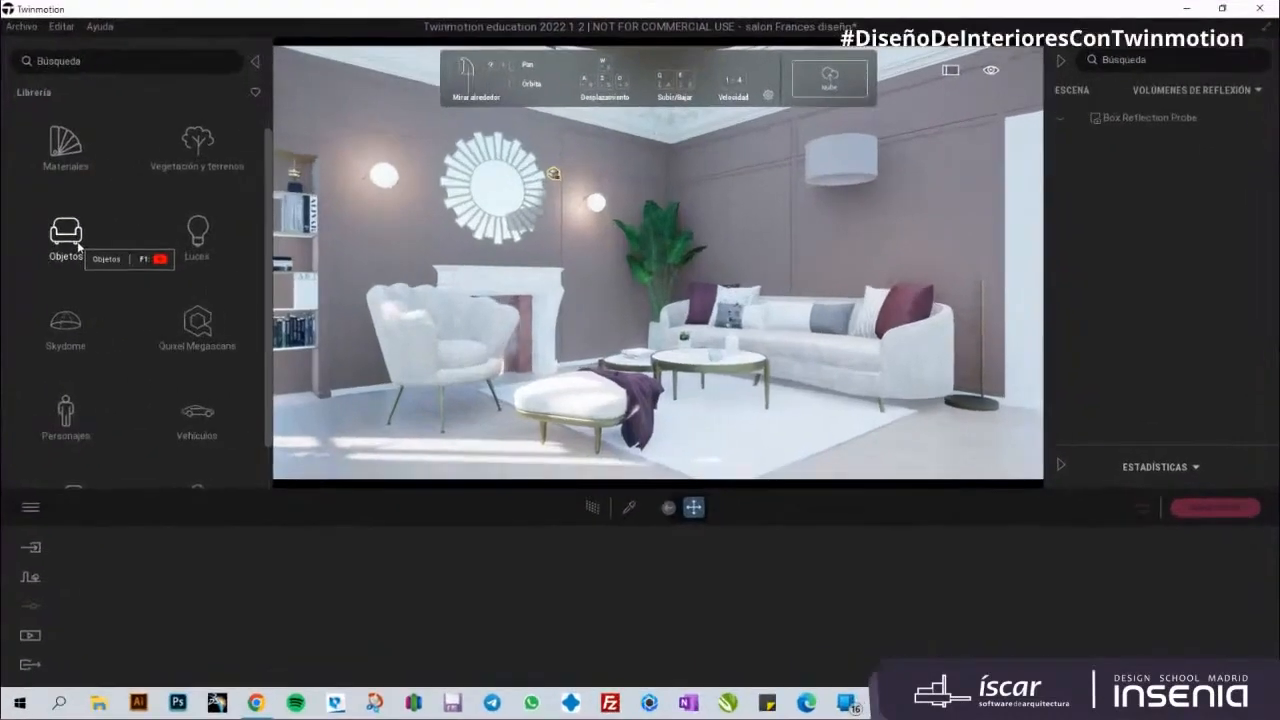
# Step: Open the decals under Objects in the library and browse through the road markings and parking lots to the sewer grates
pyautogui.click(300, 270)
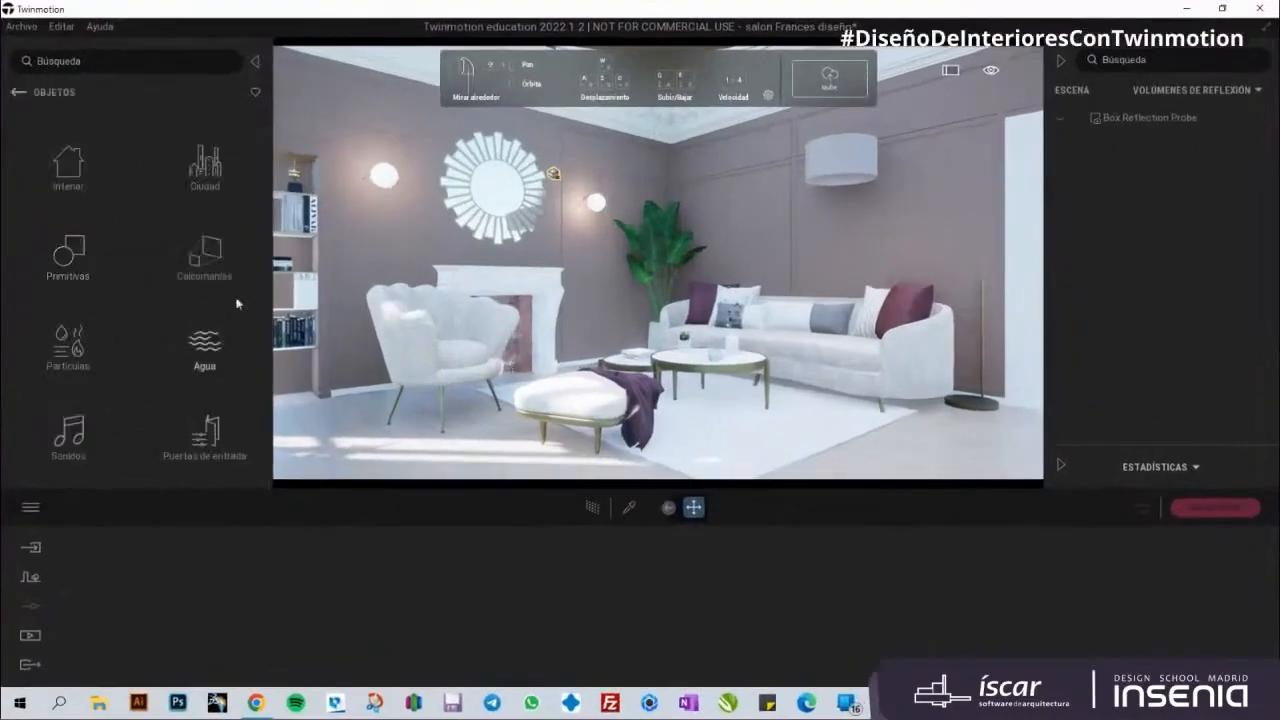
pyautogui.click(211, 262)
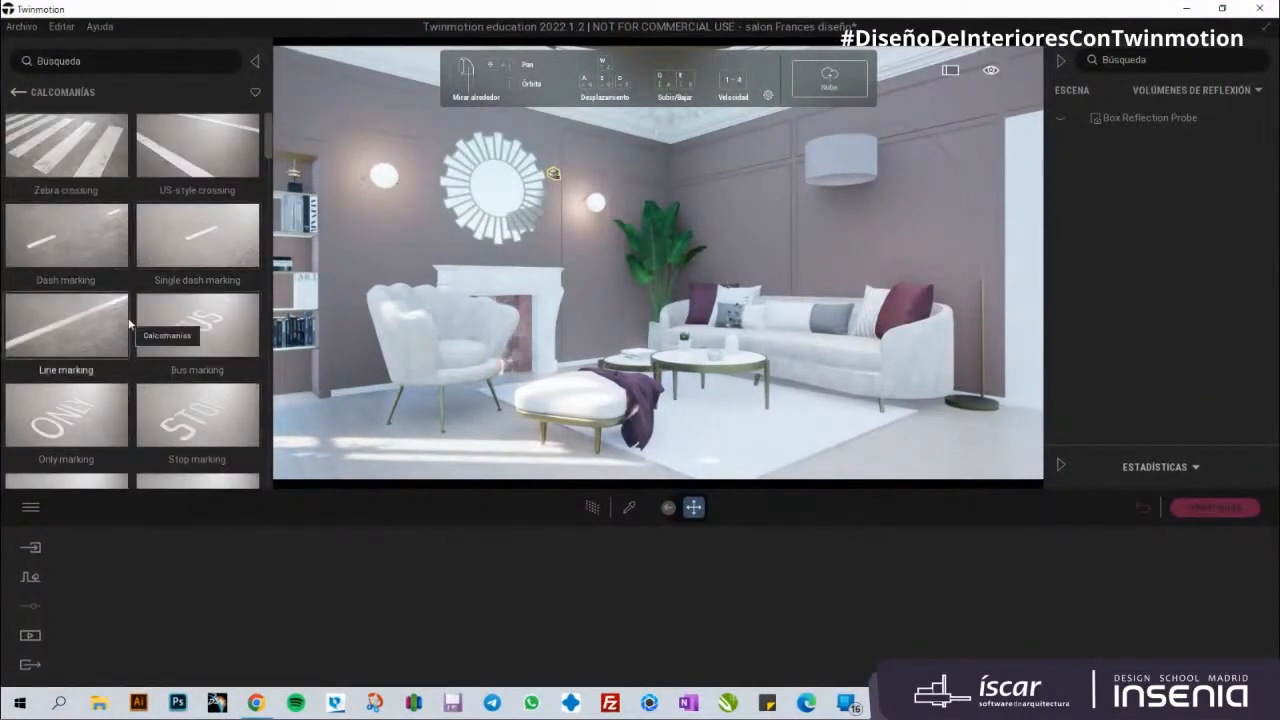
pyautogui.scroll(-10, 128, 322)
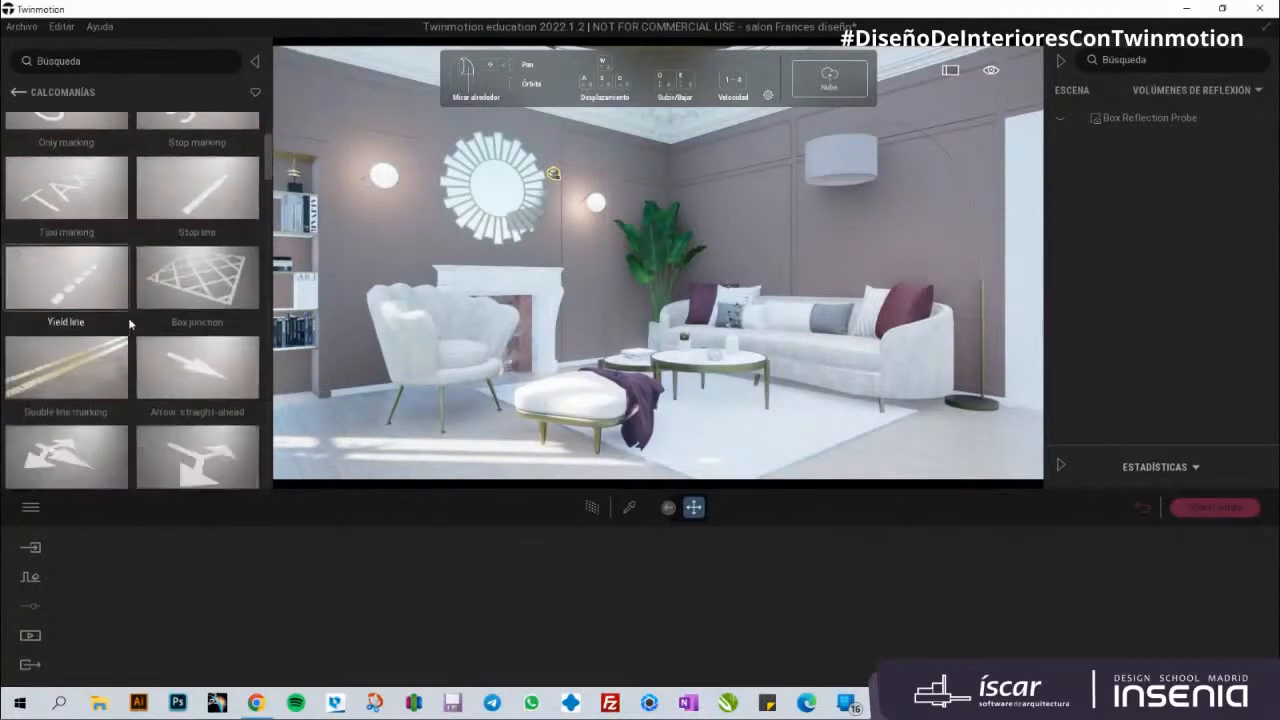
pyautogui.scroll(-10, 128, 317)
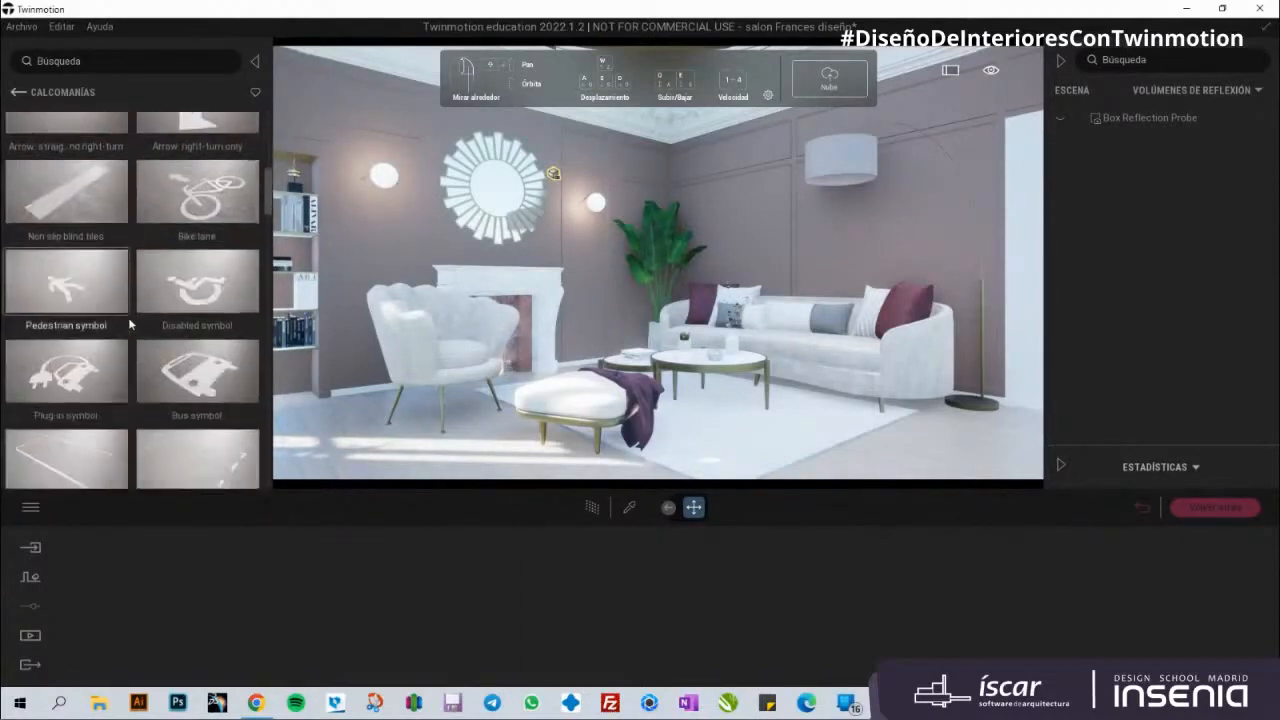
pyautogui.scroll(-8, 128, 317)
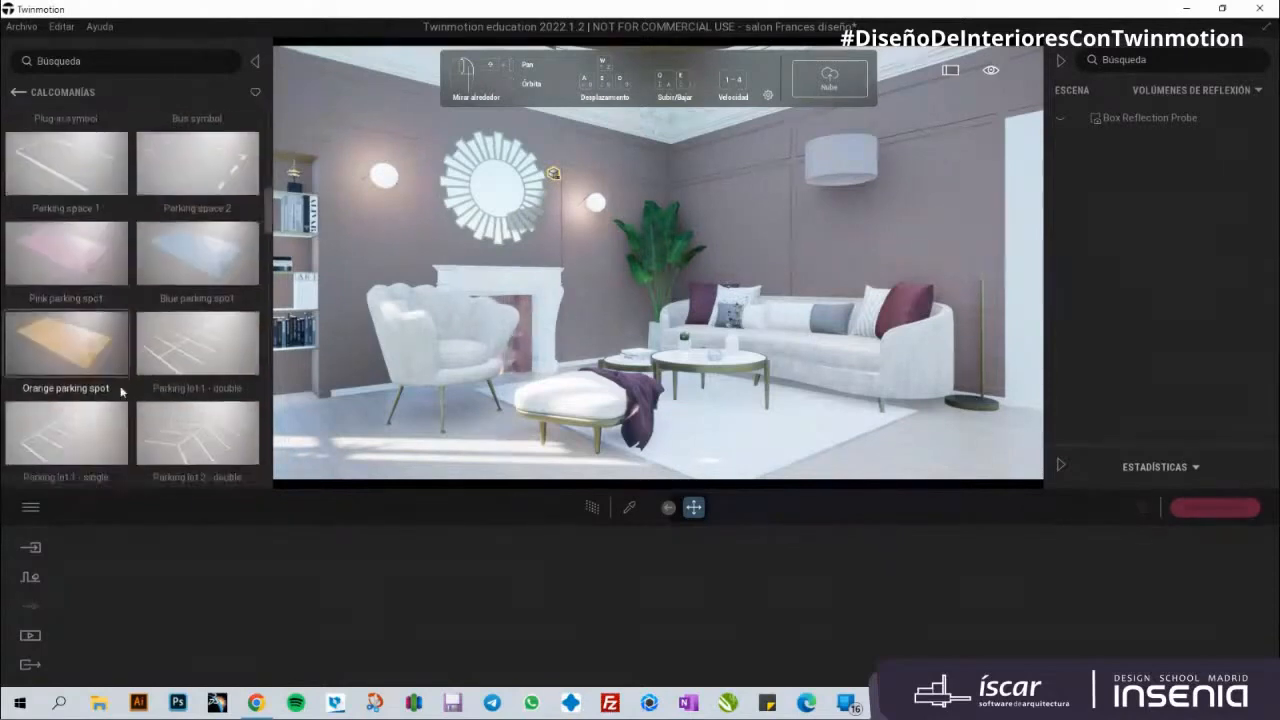
pyautogui.scroll(-1, 120, 391)
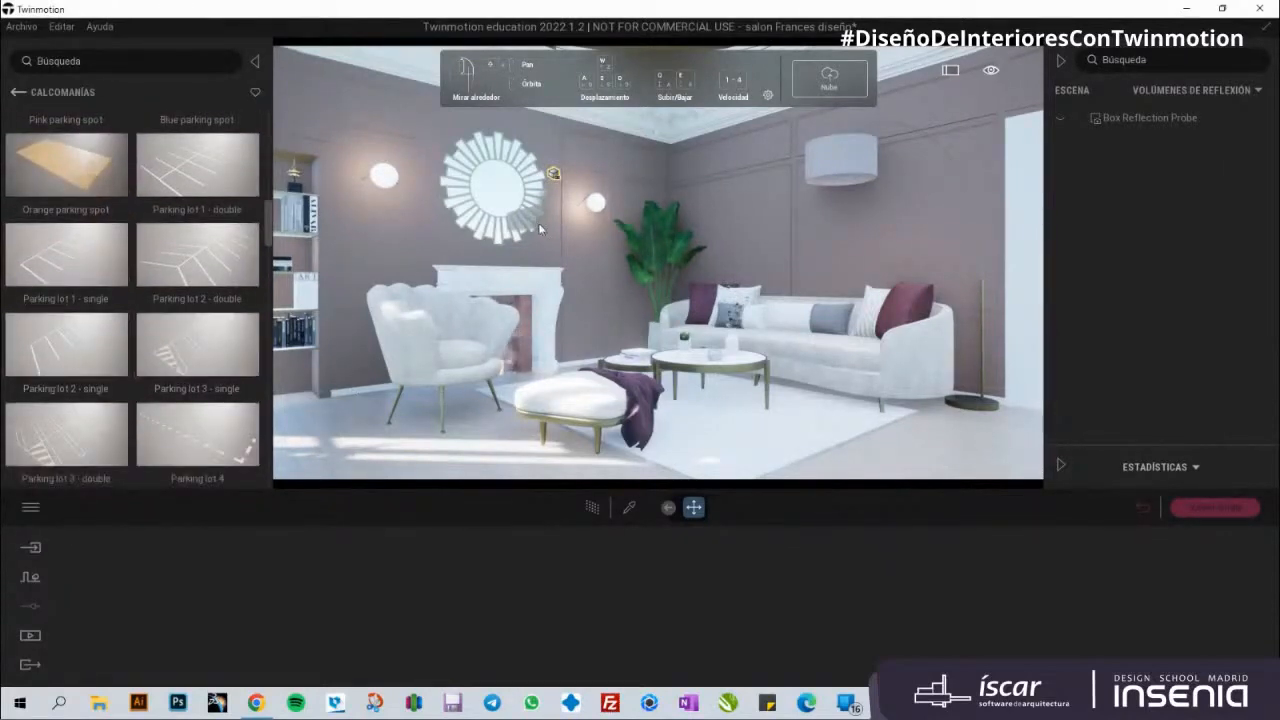
pyautogui.scroll(-5, 199, 318)
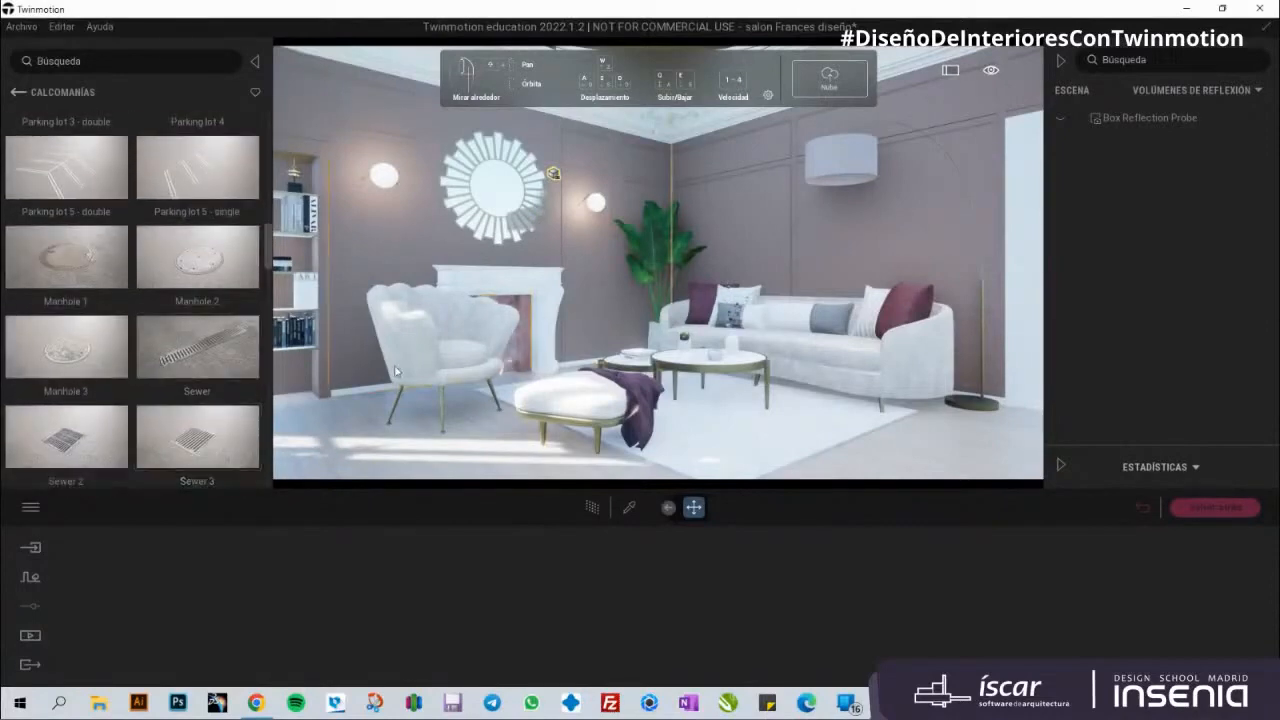
# Step: Examine the existing ventilation grille decal low on the wall beside the doorway
pyautogui.scroll(1, 395, 371)
pyautogui.scroll(3, 395, 371)
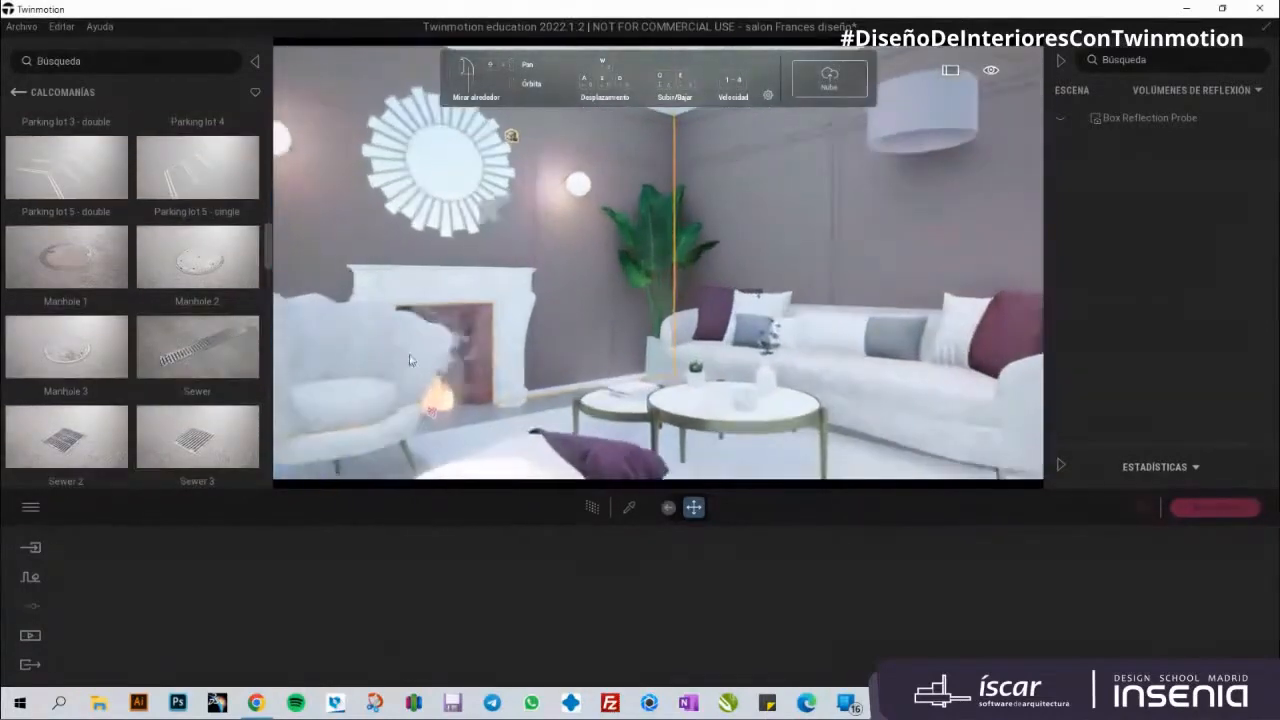
pyautogui.scroll(-4, 596, 353)
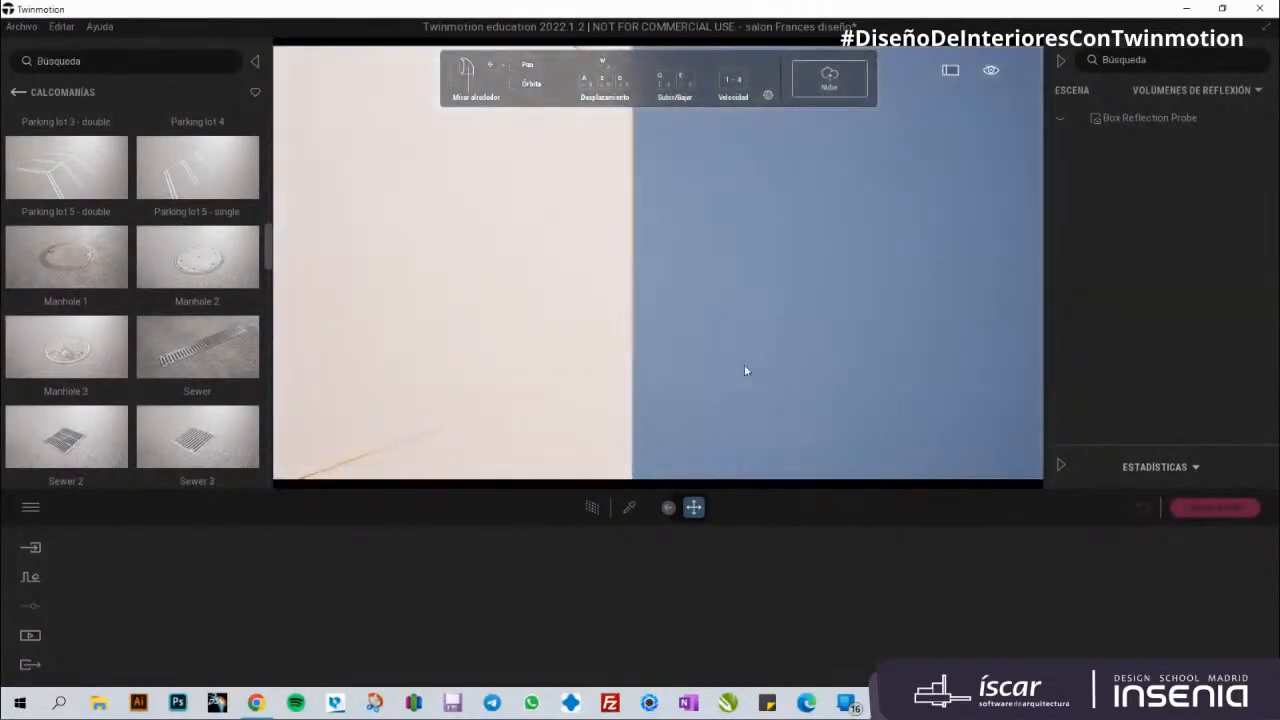
pyautogui.scroll(-2, 780, 358)
pyautogui.scroll(5, 795, 354)
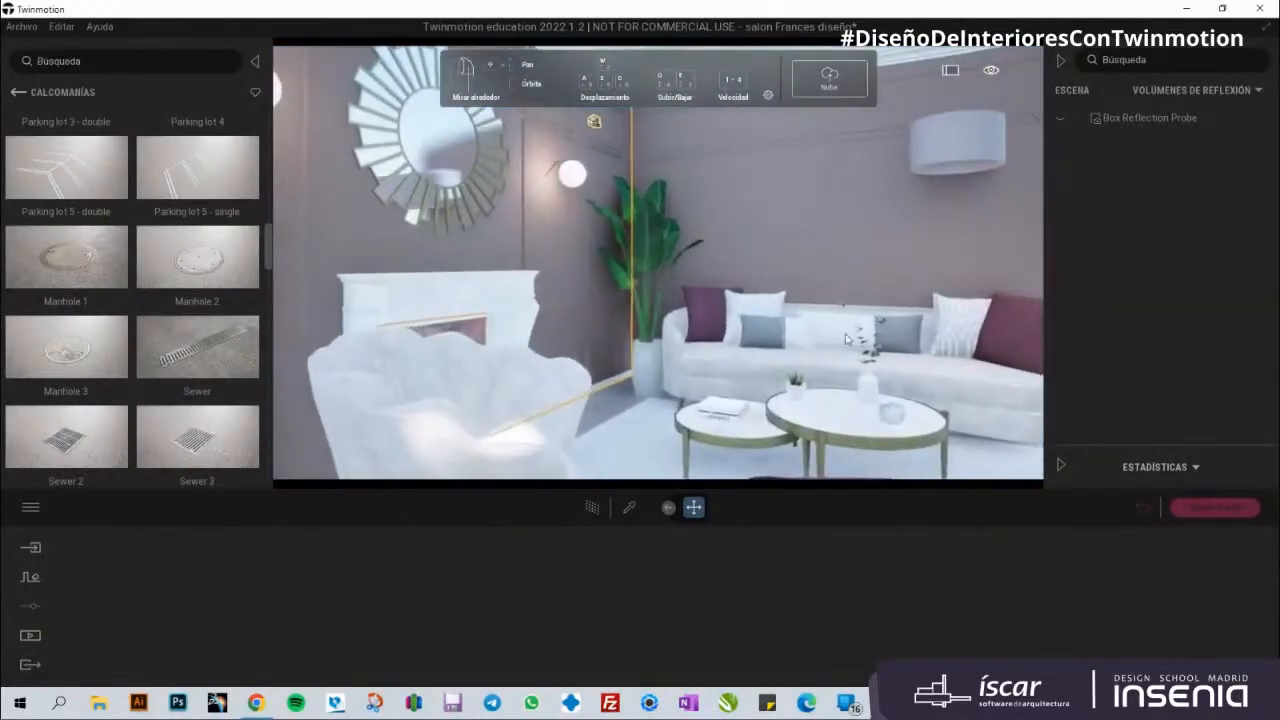
pyautogui.scroll(-2, 865, 322)
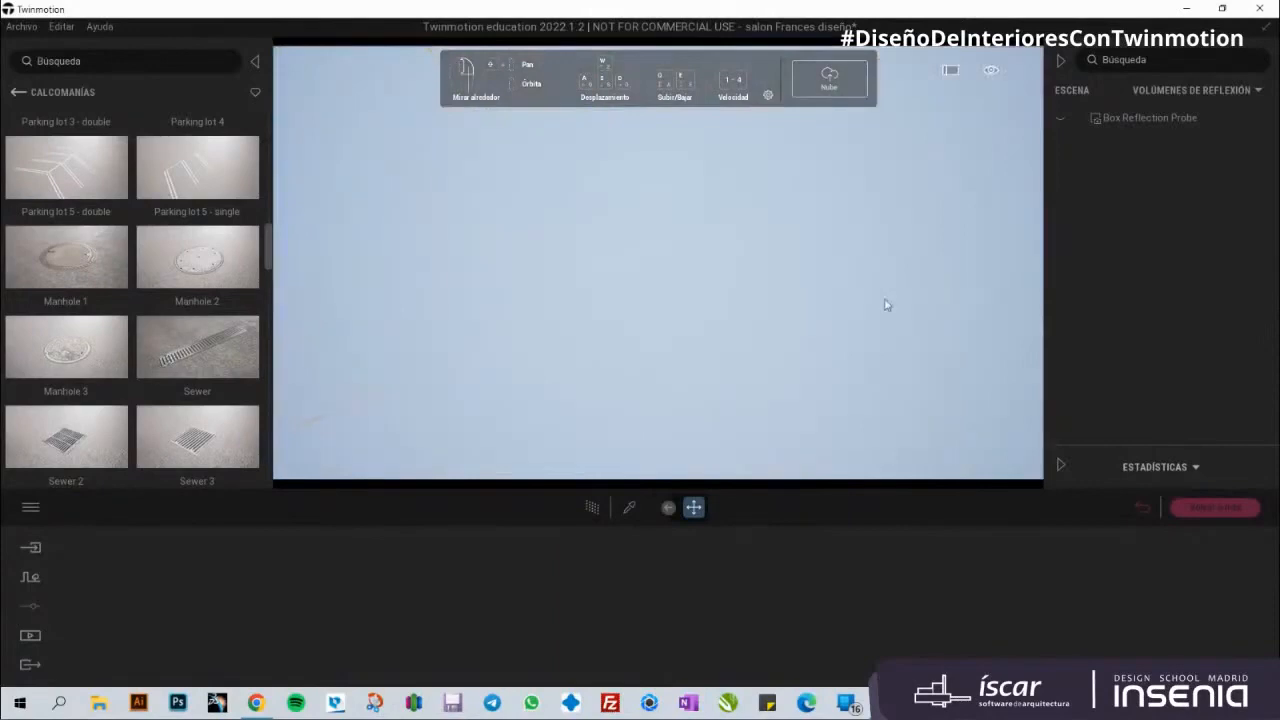
pyautogui.scroll(4, 886, 302)
pyautogui.scroll(-3, 938, 365)
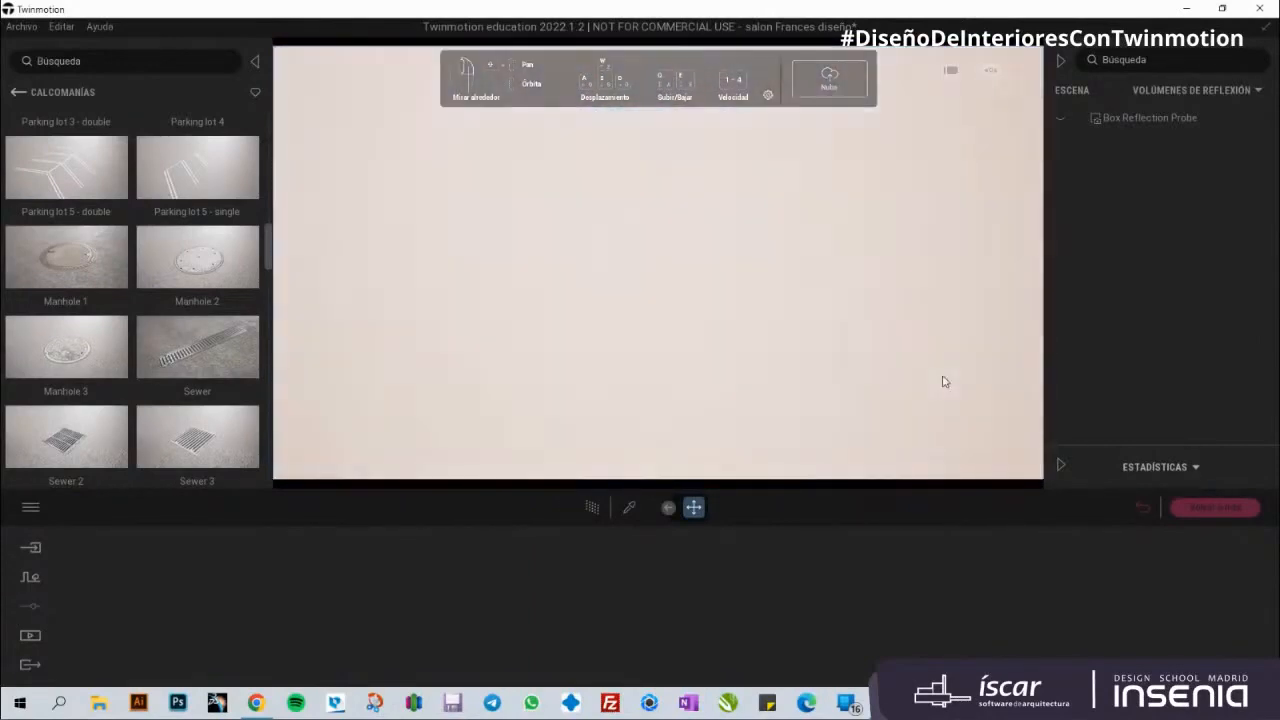
pyautogui.scroll(4, 909, 351)
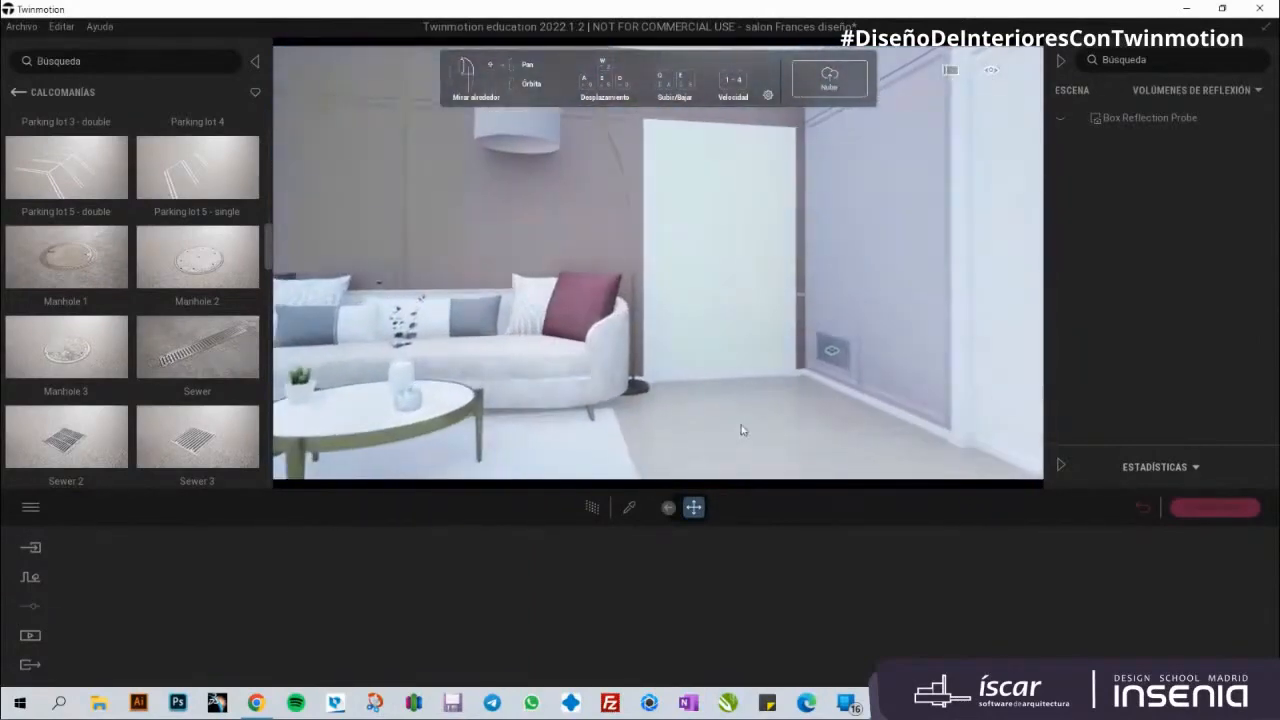
pyautogui.moveTo(742, 430); pyautogui.dragTo(880, 379, button='middle')
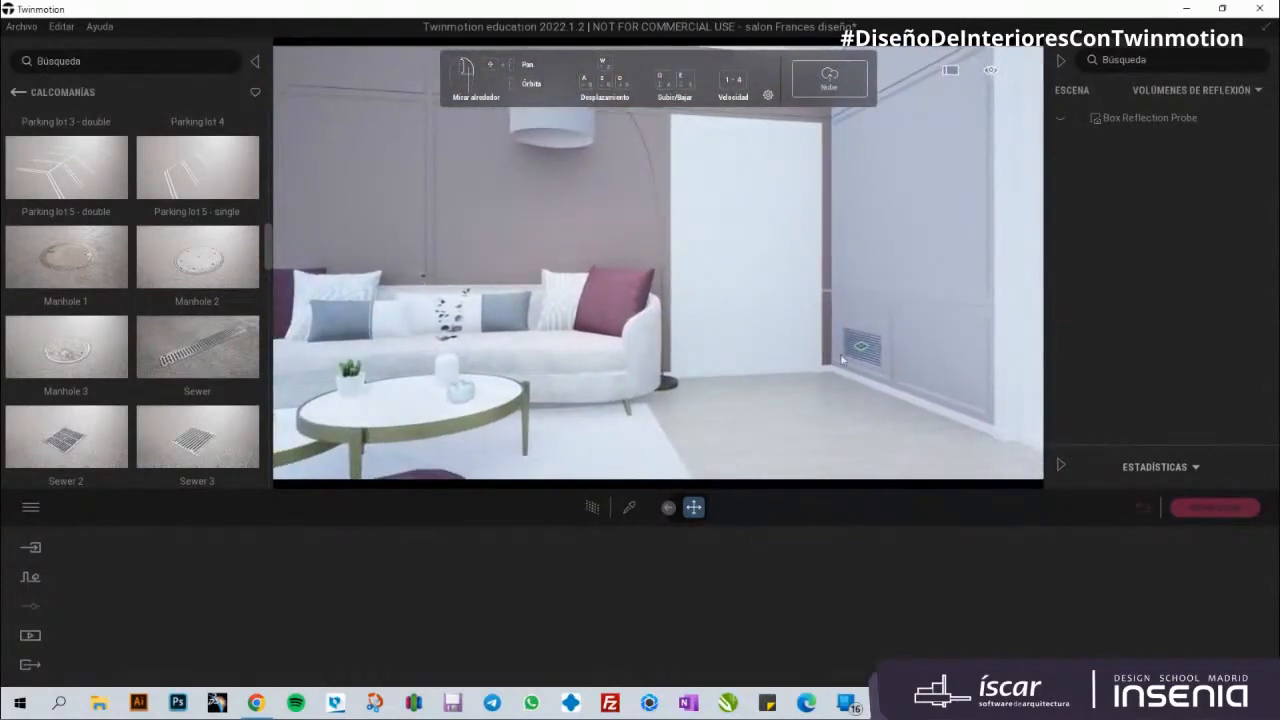
# Step: Place a Sewer 3 decal on the lower wall panel next to the existing ventilation grille
pyautogui.scroll(-1, 66, 350)
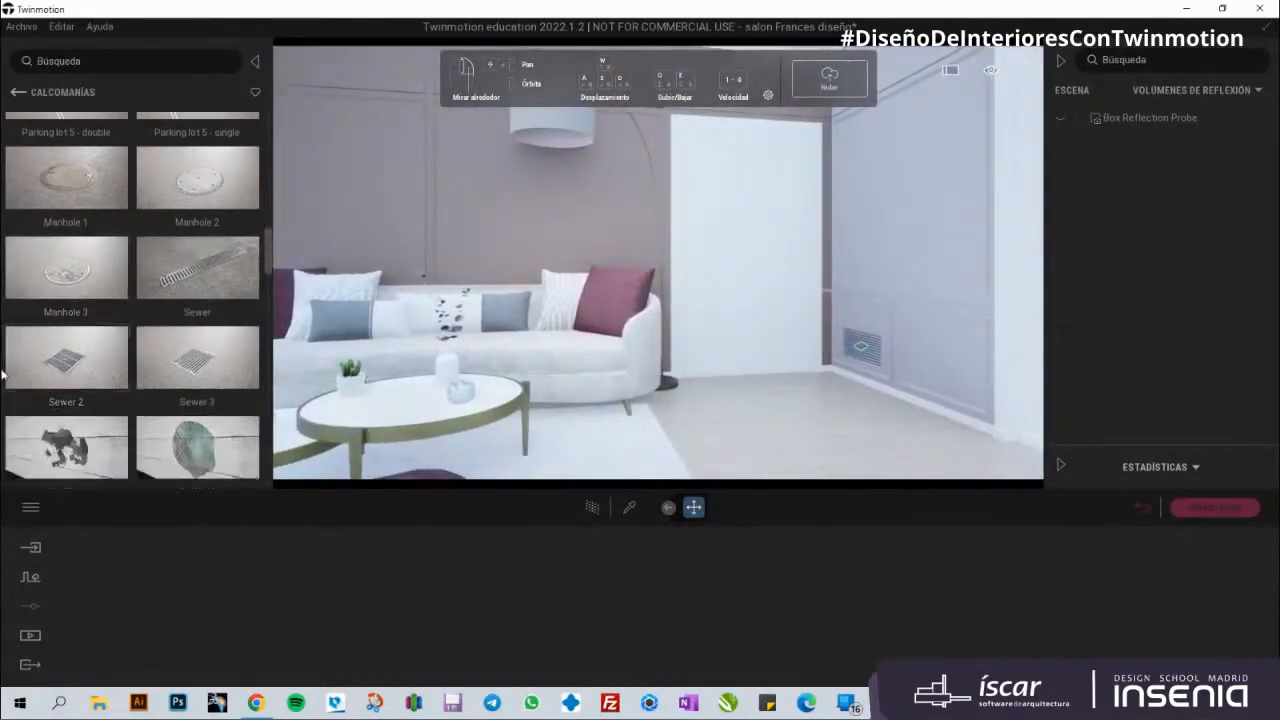
pyautogui.scroll(3, 863, 408)
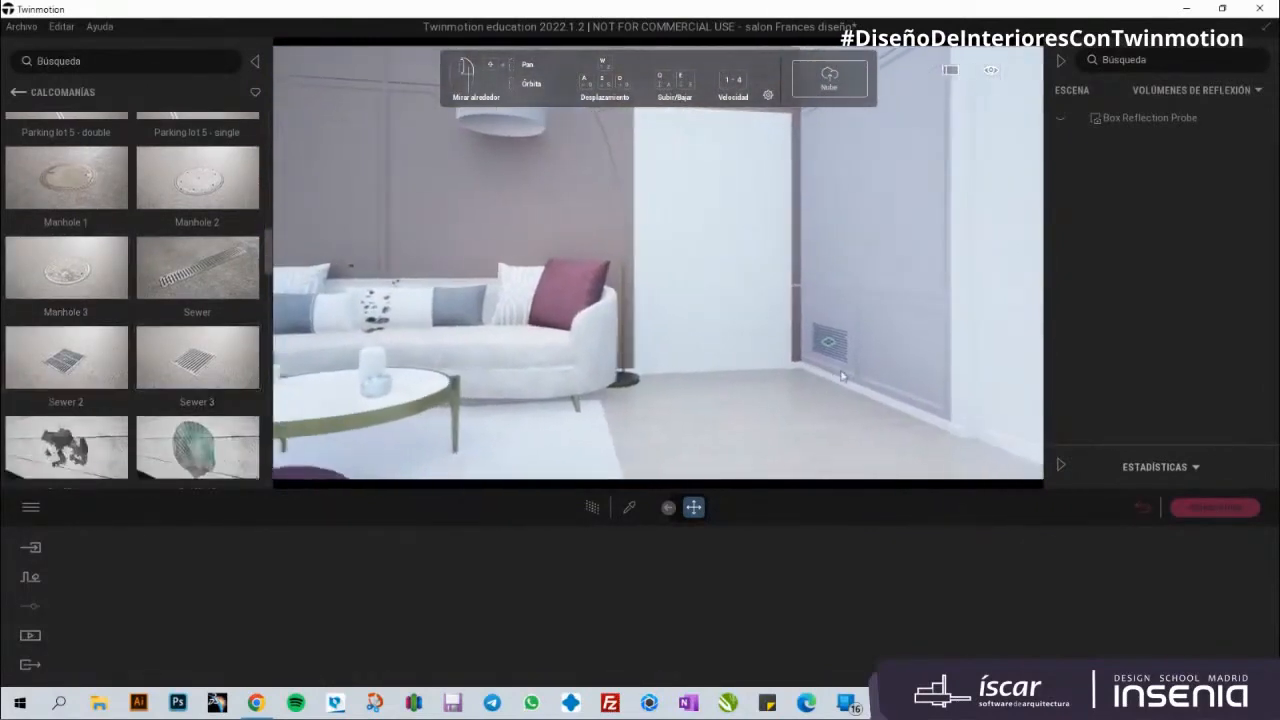
pyautogui.scroll(1, 864, 378)
pyautogui.moveTo(858, 384); pyautogui.dragTo(824, 364, button='middle')
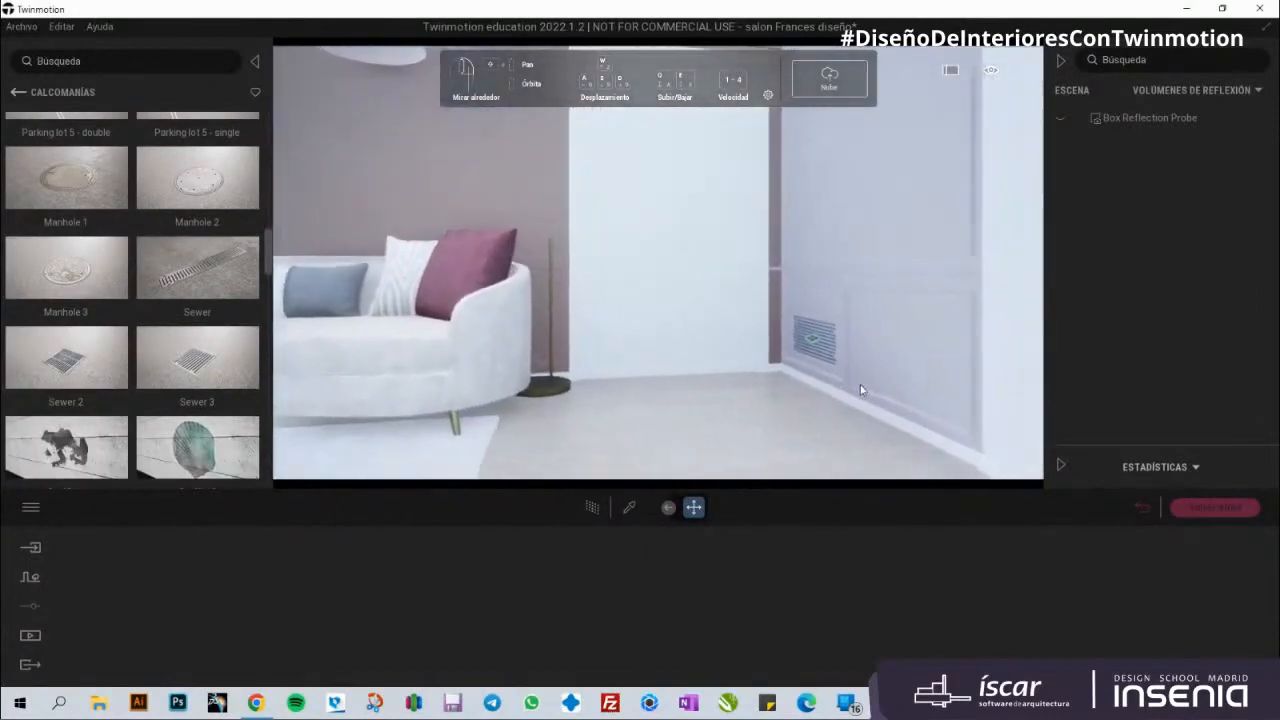
pyautogui.moveTo(197, 365); pyautogui.dragTo(902, 341)
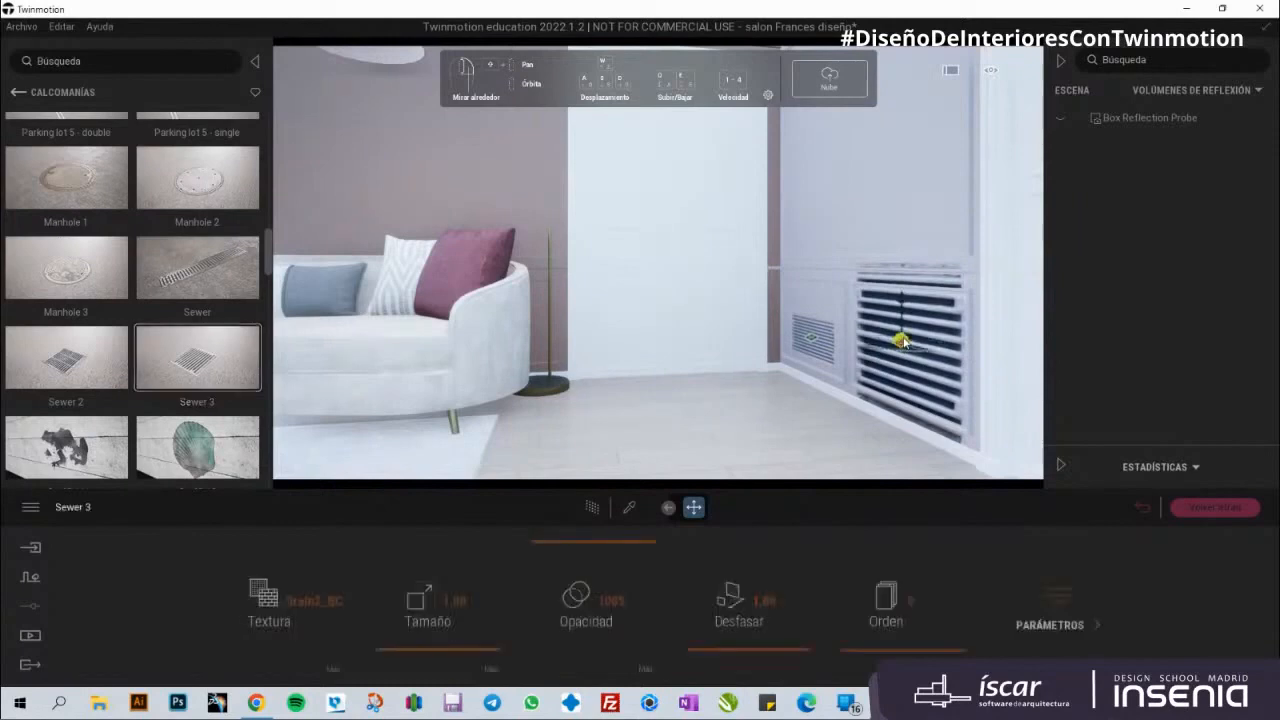
# Step: Set the Sewer 3 decal's size to 0,68 and length to about 1,8, increase its width, and lower its opacity to about 57%
pyautogui.moveTo(424, 648); pyautogui.dragTo(426, 650)
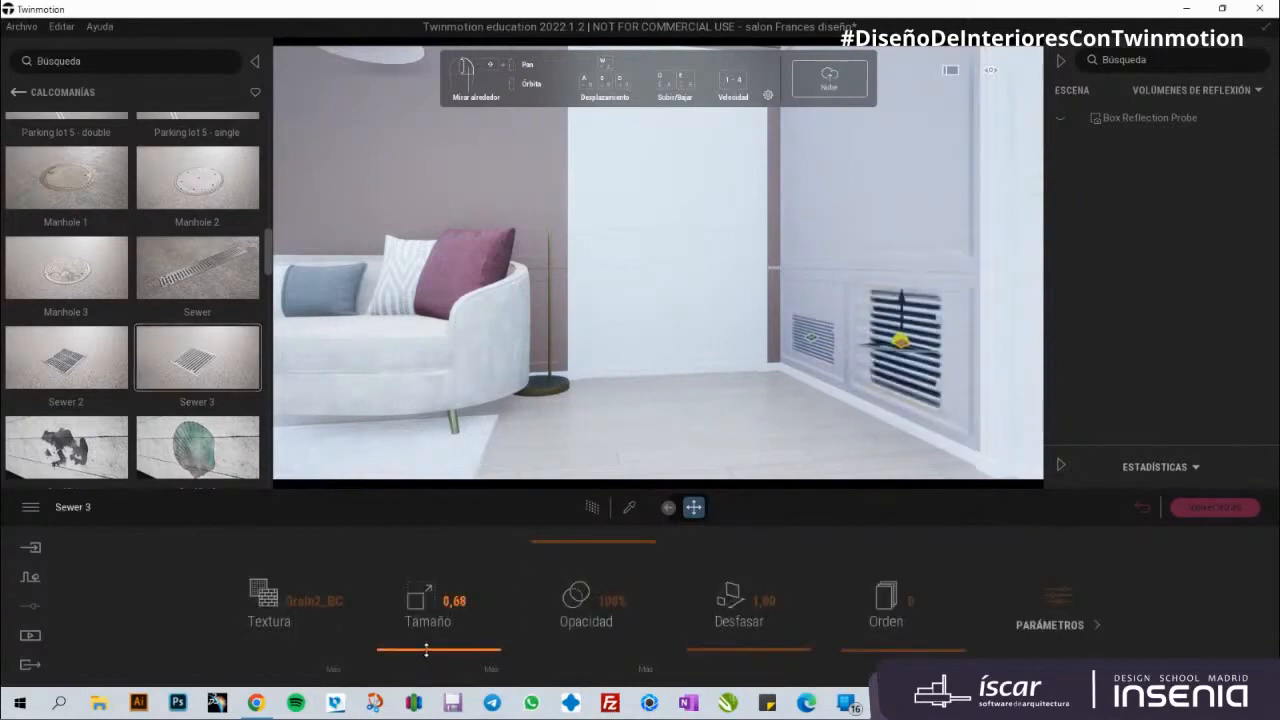
pyautogui.click(490, 670)
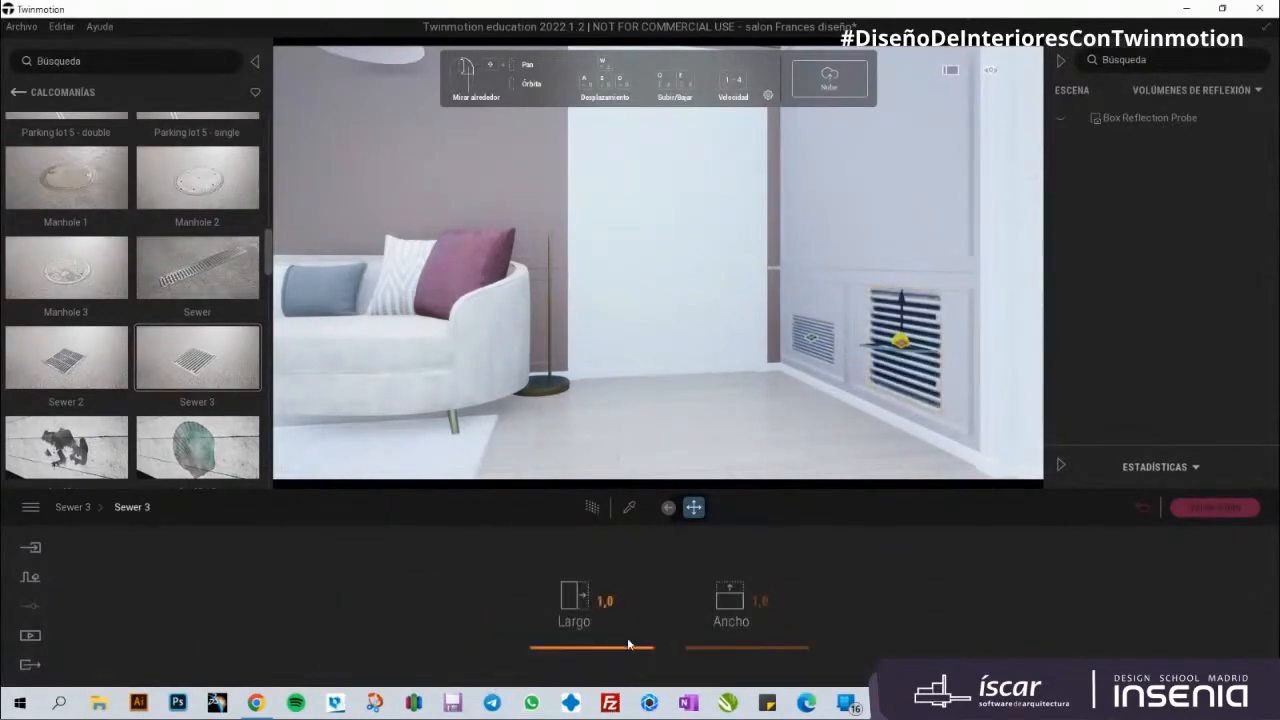
pyautogui.moveTo(632, 645); pyautogui.dragTo(632, 644)
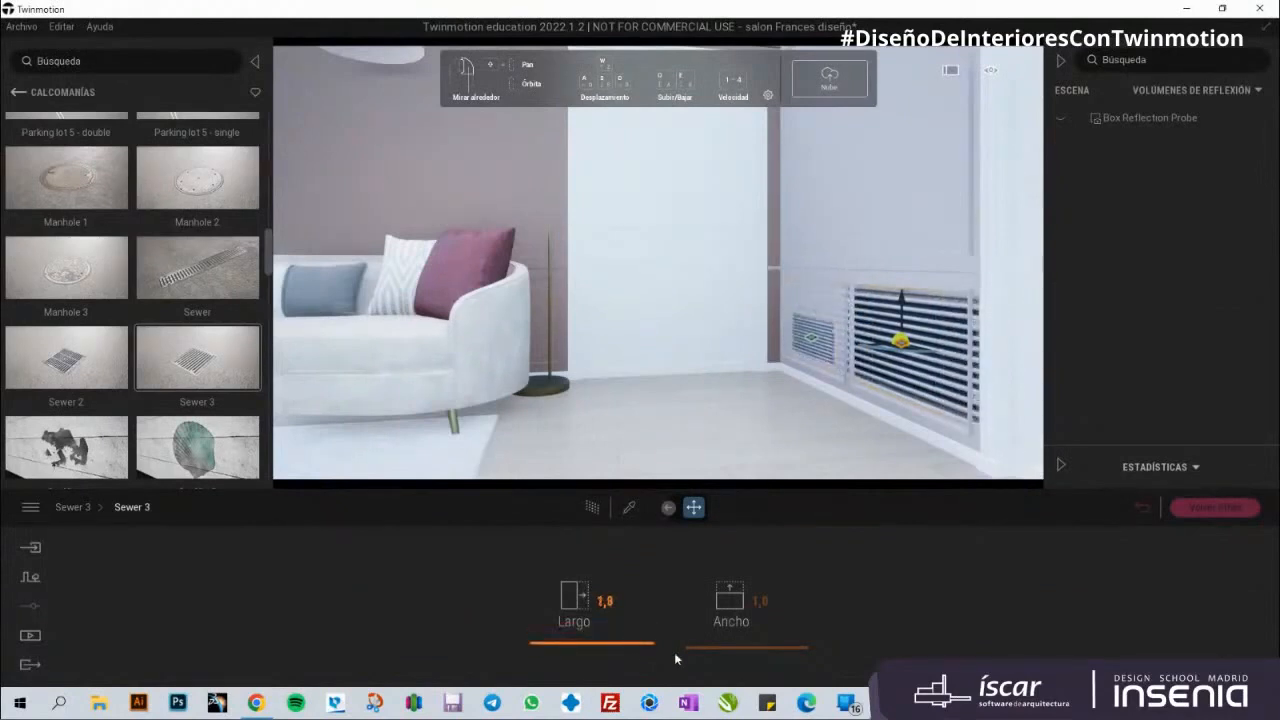
pyautogui.moveTo(759, 648); pyautogui.dragTo(758, 645)
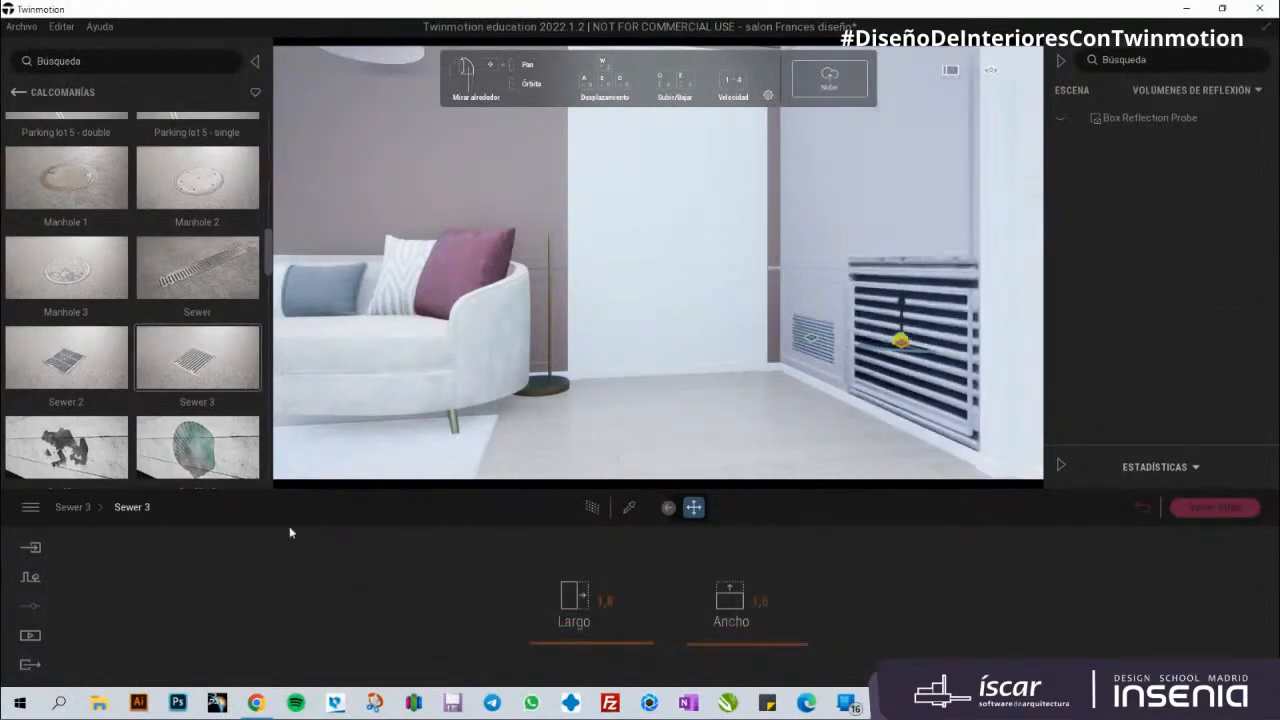
pyautogui.click(72, 507)
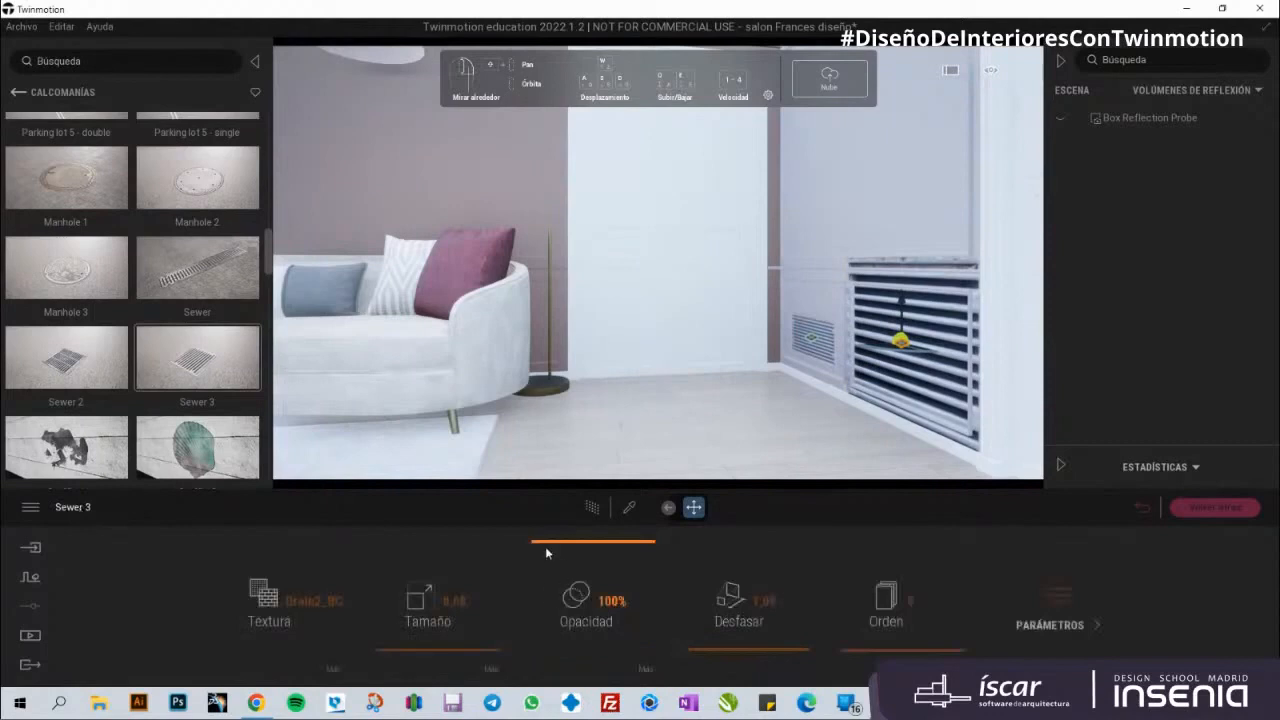
pyautogui.moveTo(547, 551); pyautogui.dragTo(555, 590)
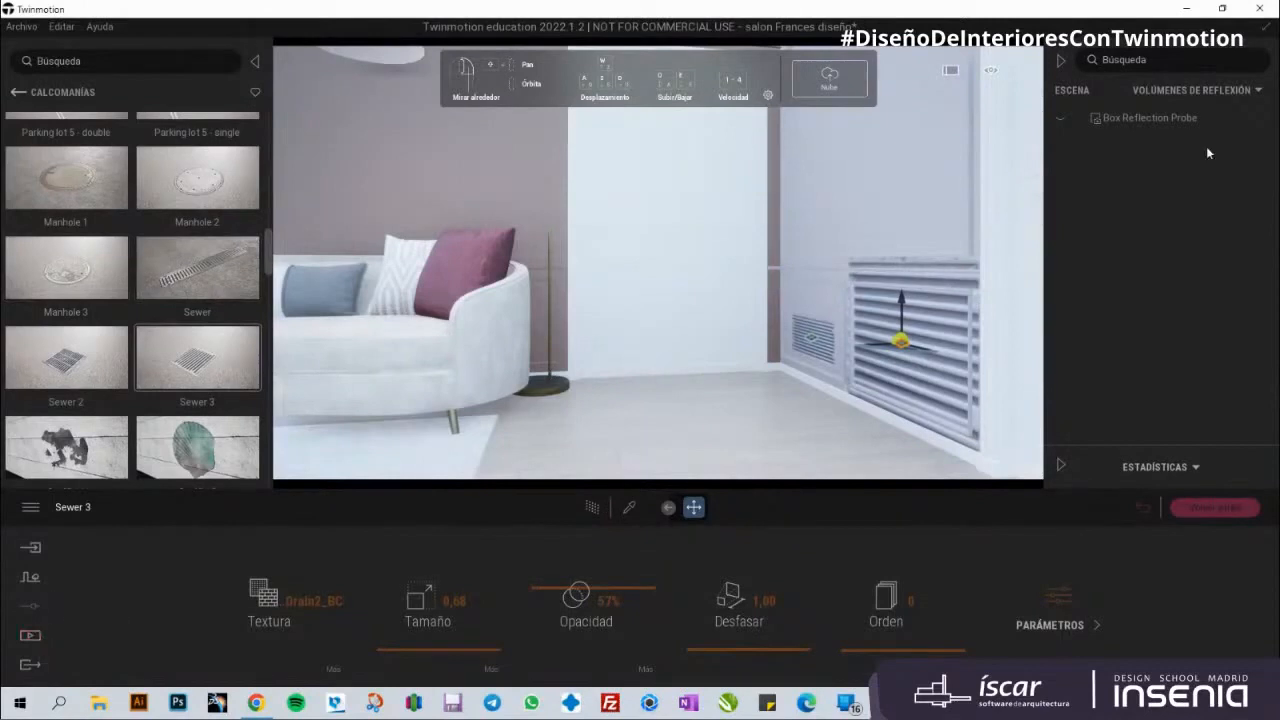
# Step: Show the media types and filter the scene tree to list only decals
pyautogui.click(1120, 119)
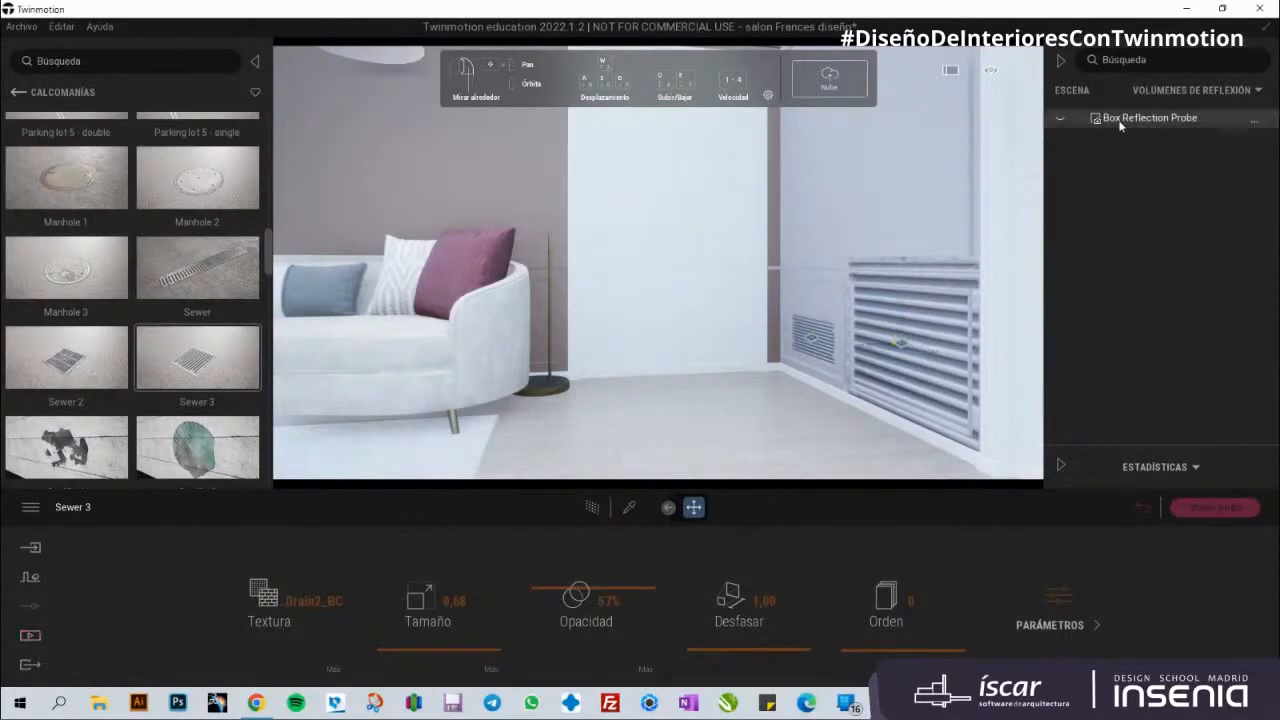
pyautogui.click(31, 635)
pyautogui.click(1241, 91)
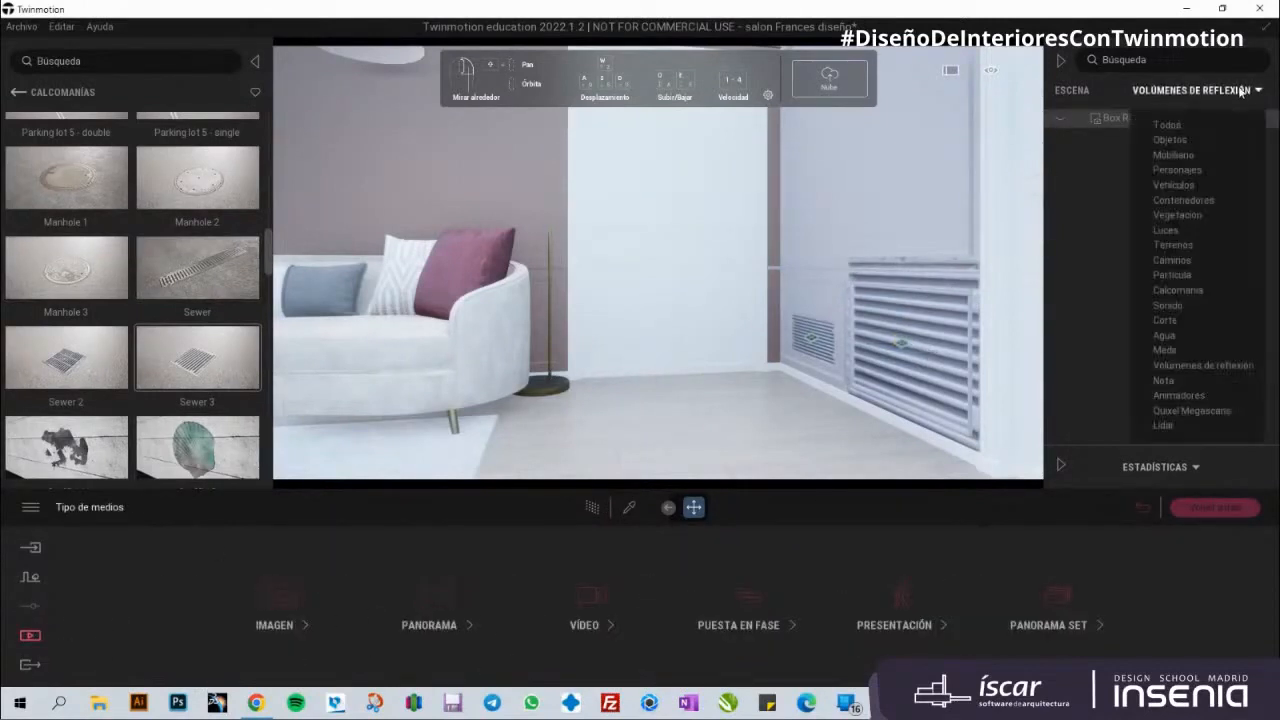
pyautogui.click(1178, 290)
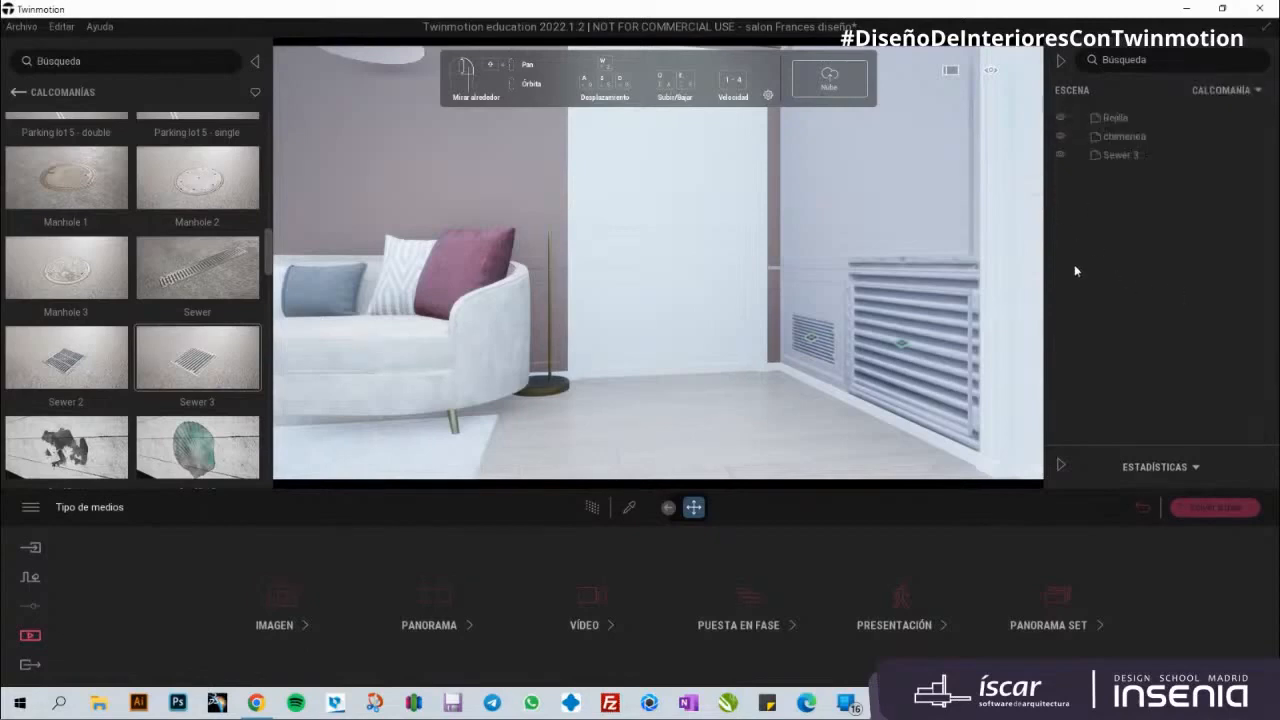
# Step: Load the saved view Imagen1 and move closer to the fireplace to examine its interior texture
pyautogui.click(274, 628)
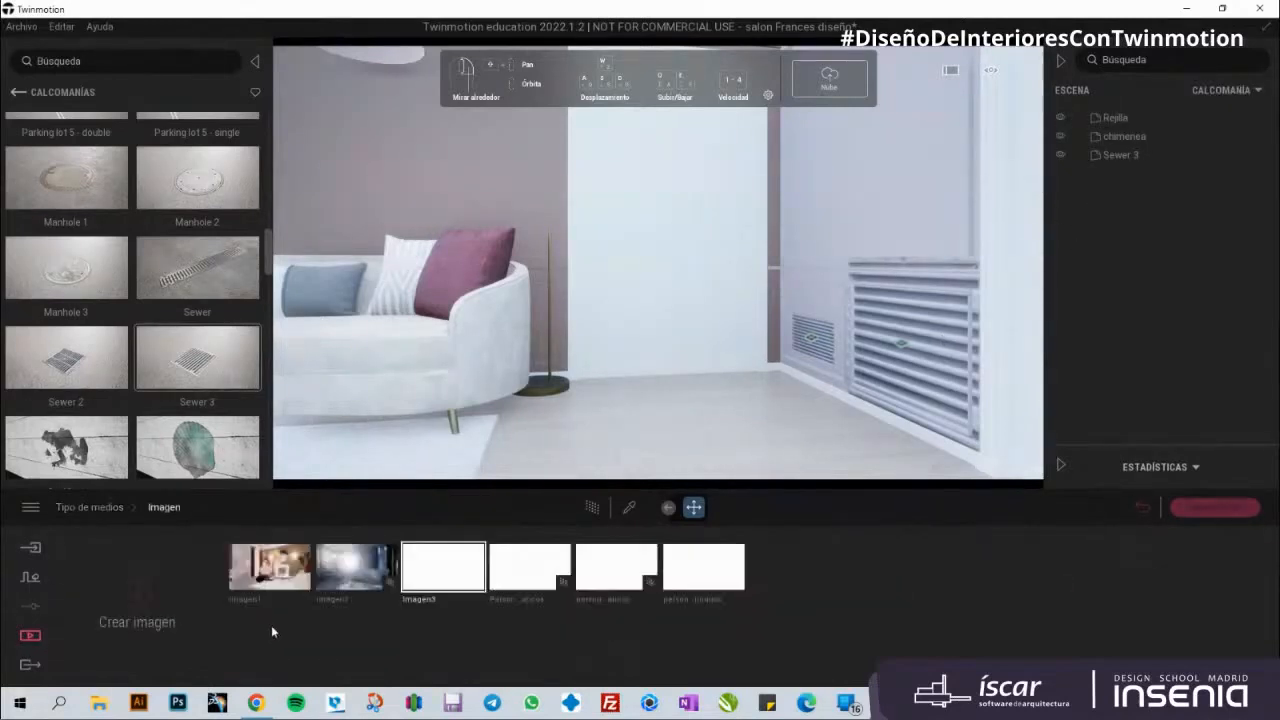
pyautogui.click(270, 570)
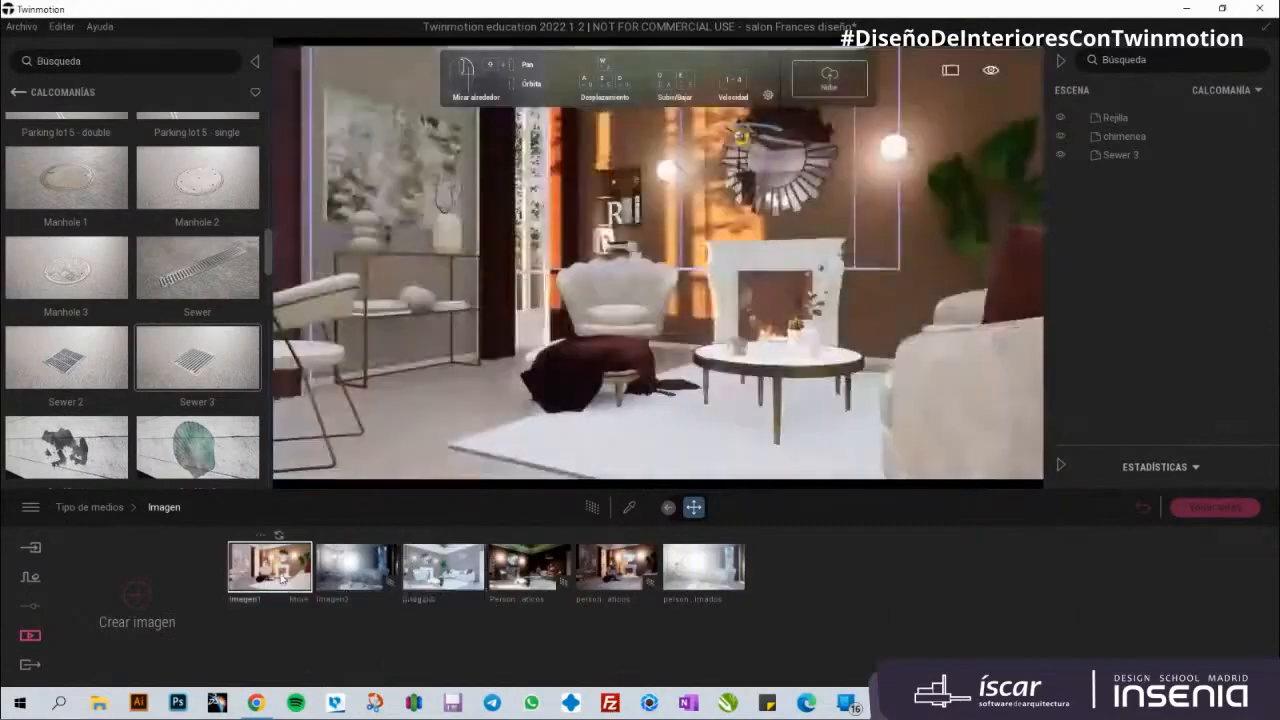
pyautogui.scroll(8, 847, 319)
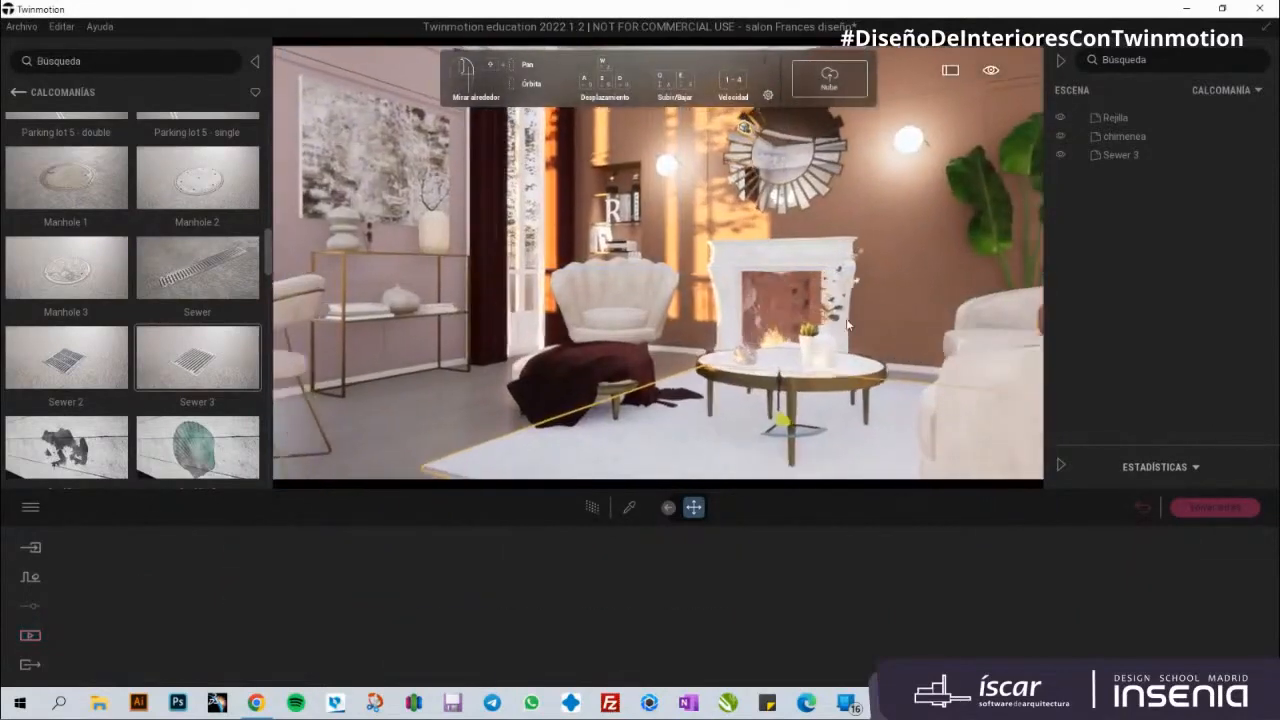
pyautogui.press('w')
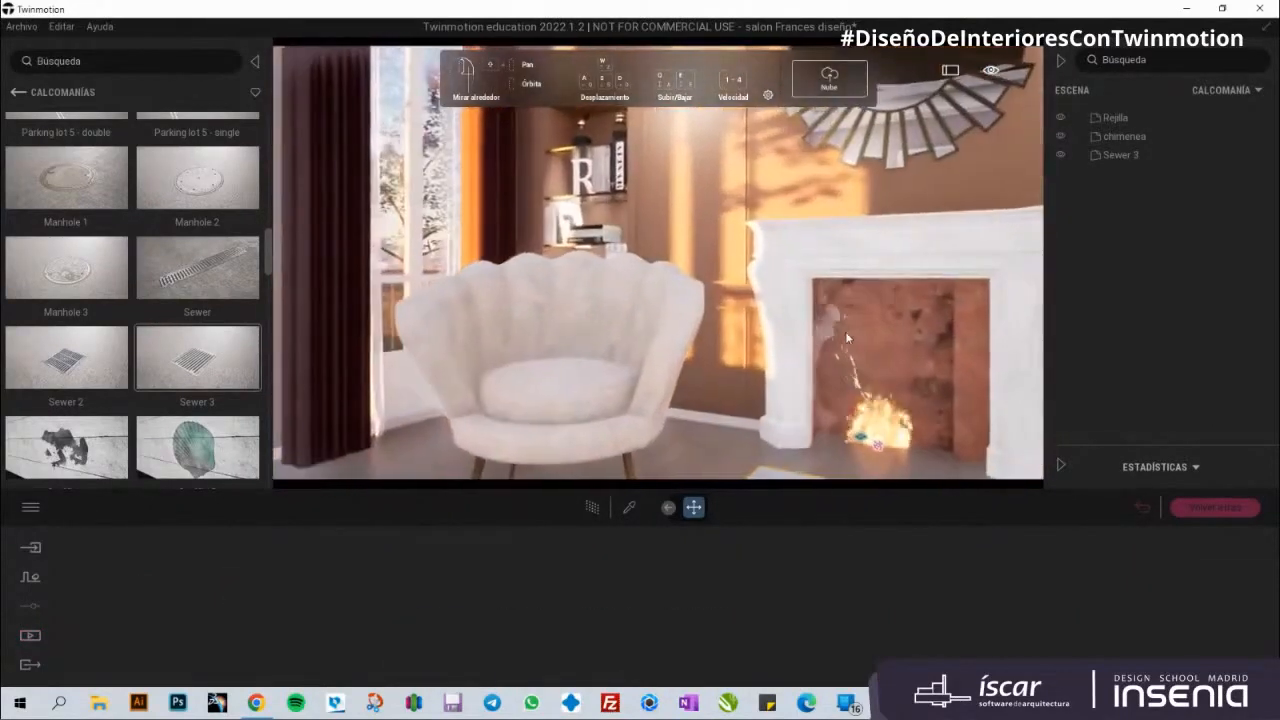
pyautogui.press('d')
pyautogui.press('s')
pyautogui.press('w')
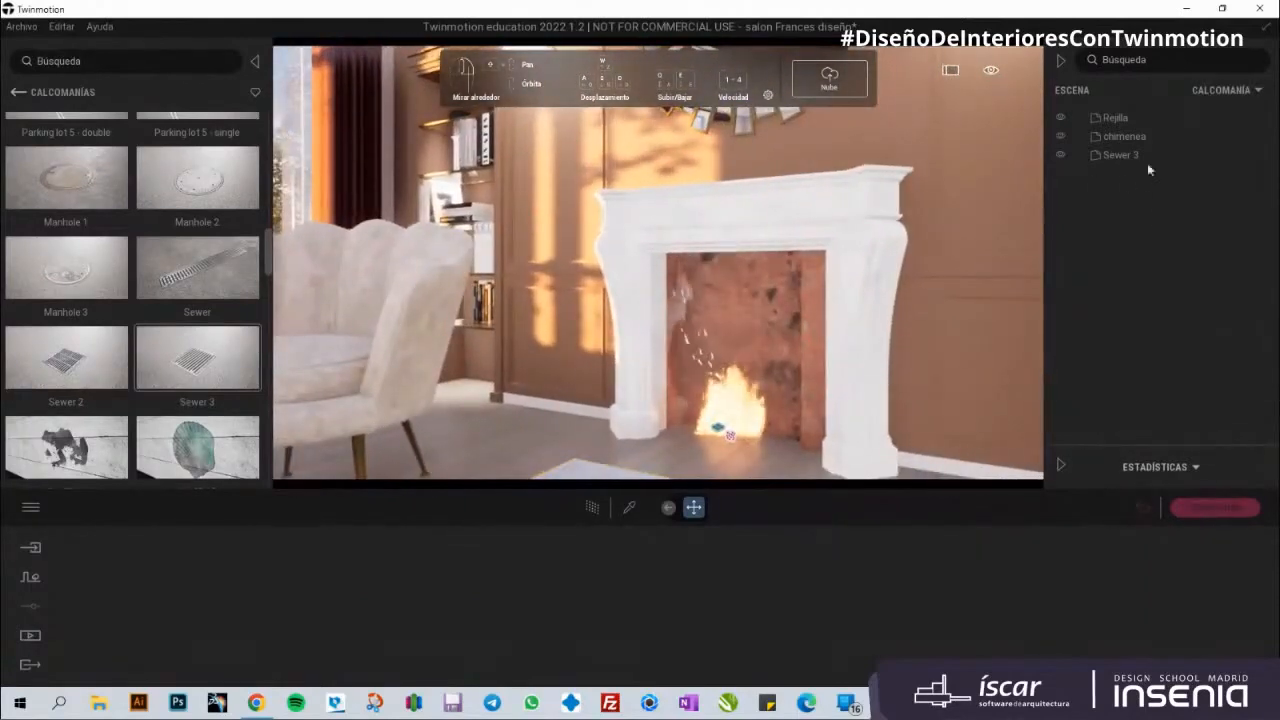
# Step: Hide the existing chimenea decal and try the Stains 2 decal from the decal library inside the fireplace
pyautogui.click(1061, 137)
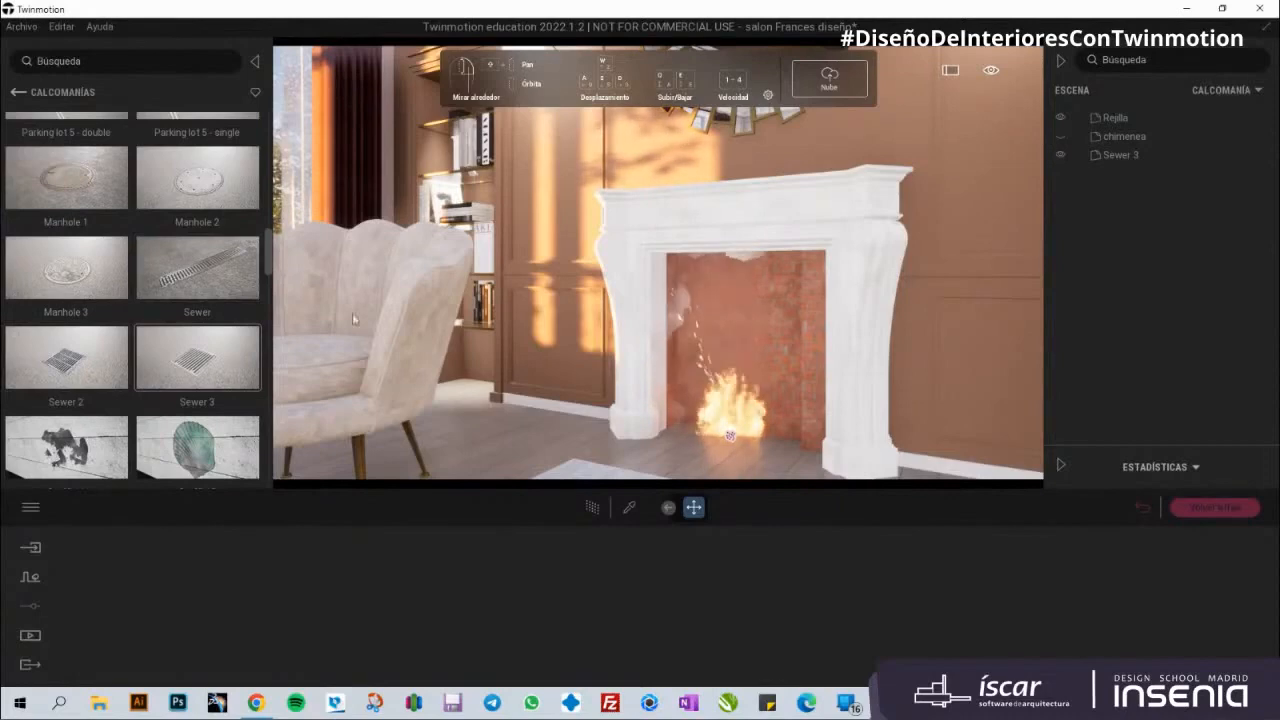
pyautogui.scroll(-2, 176, 302)
pyautogui.scroll(2, 175, 303)
pyautogui.scroll(8, 175, 305)
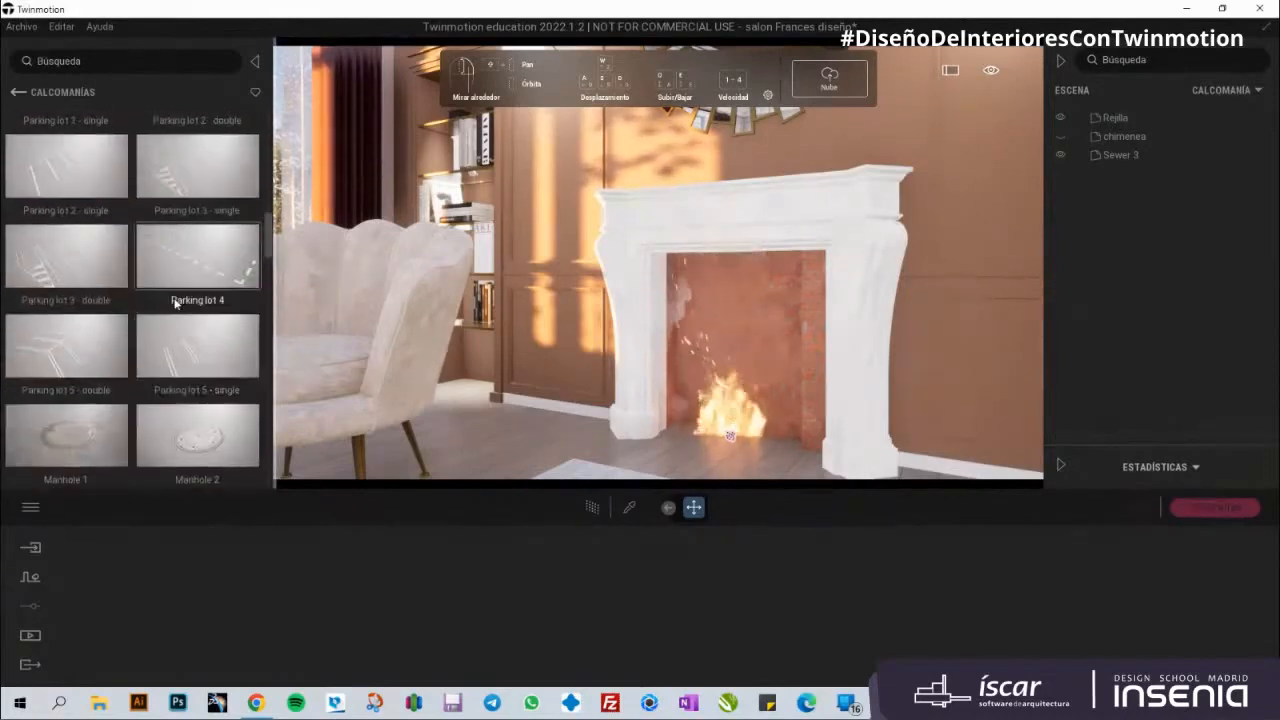
pyautogui.scroll(10, 175, 305)
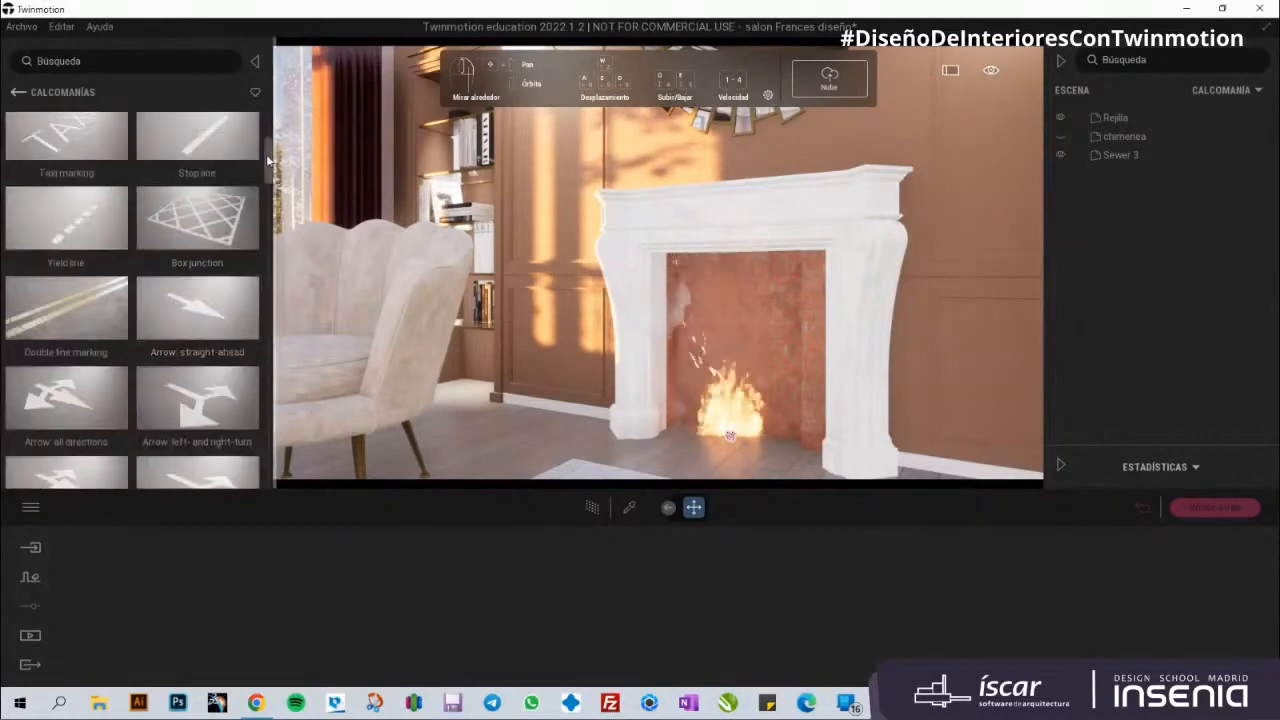
pyautogui.scroll(-15, 250, 254)
pyautogui.scroll(-12, 220, 230)
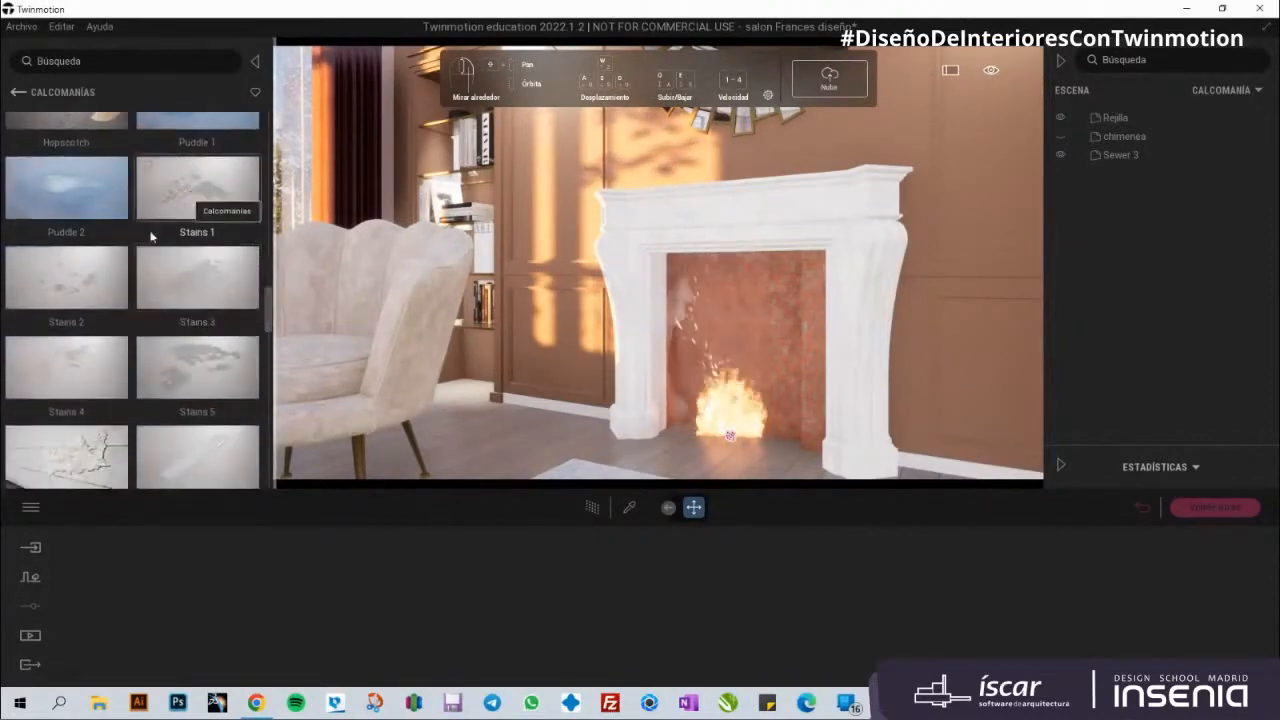
pyautogui.moveTo(120, 293); pyautogui.dragTo(670, 323)
pyautogui.moveTo(737, 380); pyautogui.dragTo(190, 310)
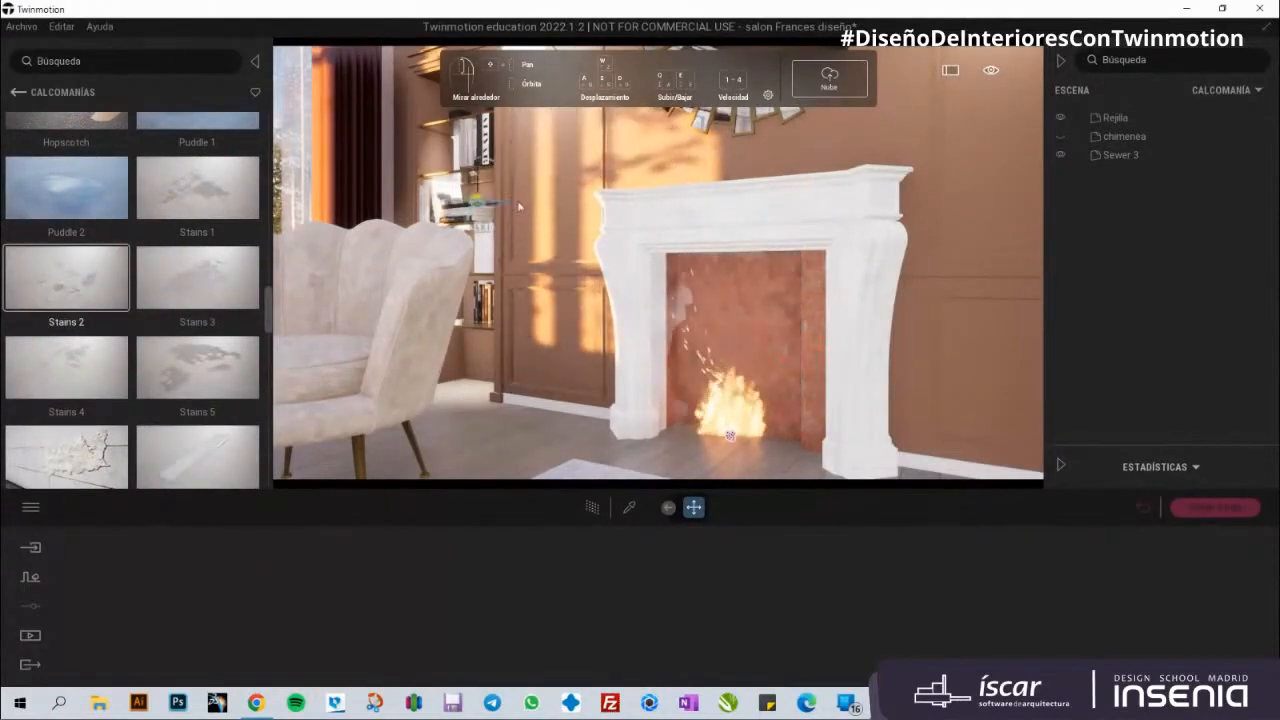
# Step: Place a Road damage 01 decal on the wall beside the fireplace, reduce its opacity to about 45%, and delete it
pyautogui.scroll(-8, 85, 377)
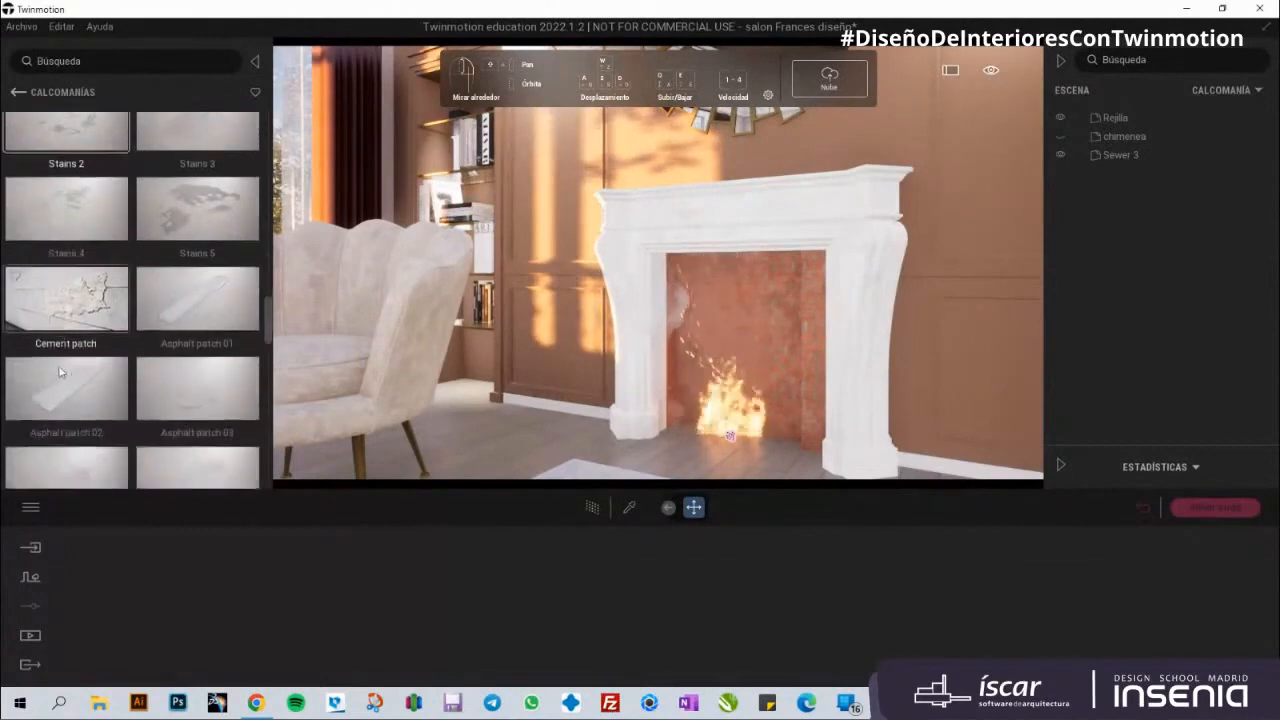
pyautogui.moveTo(205, 380); pyautogui.dragTo(541, 224)
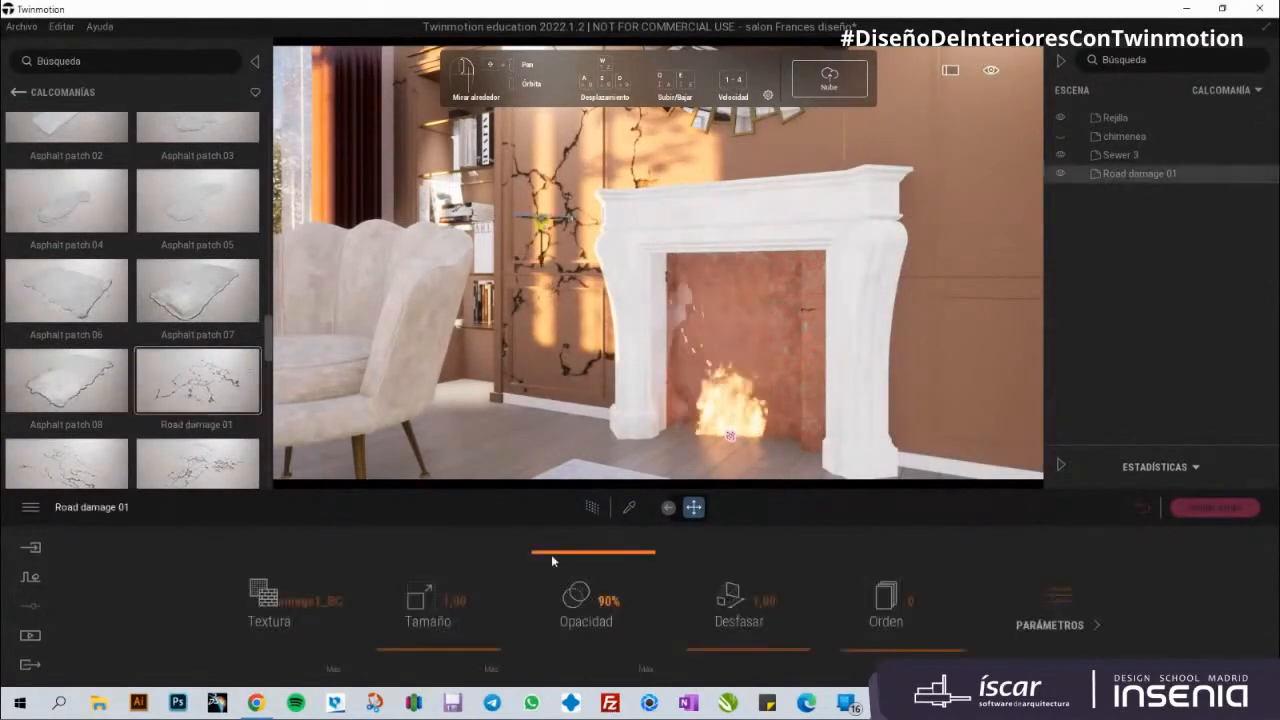
pyautogui.moveTo(548, 557); pyautogui.dragTo(548, 603)
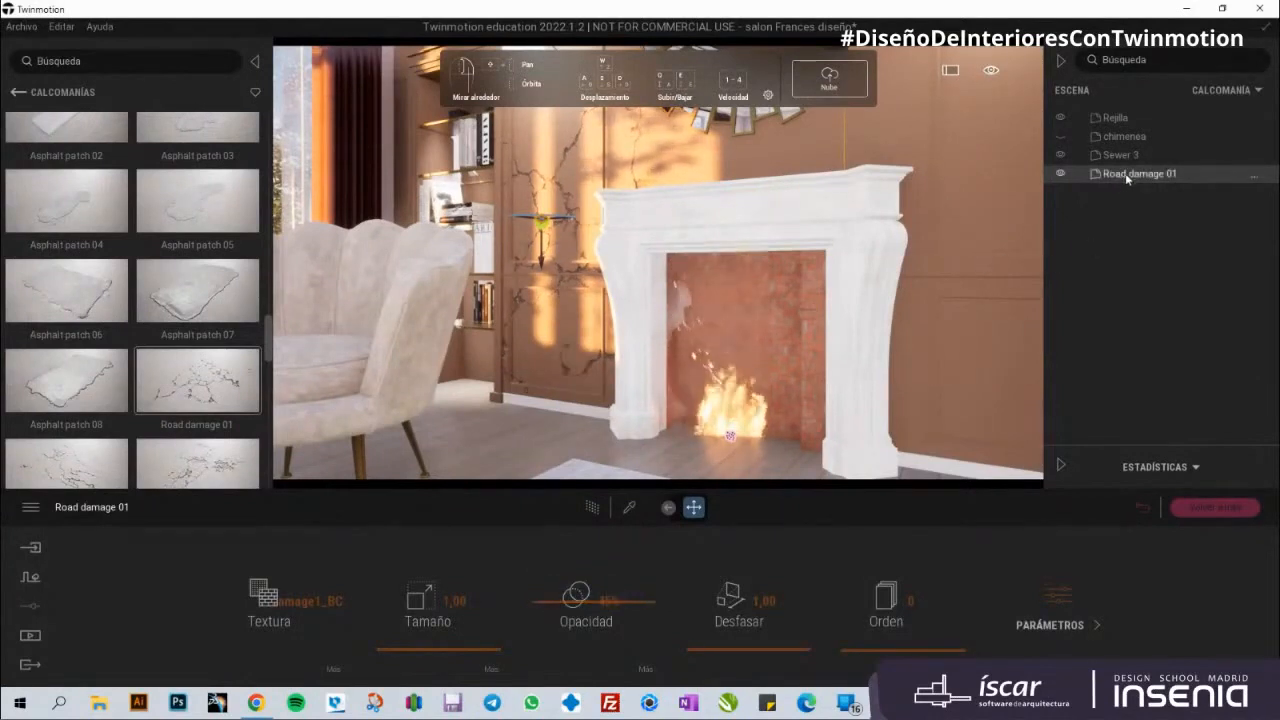
pyautogui.press('Delete')
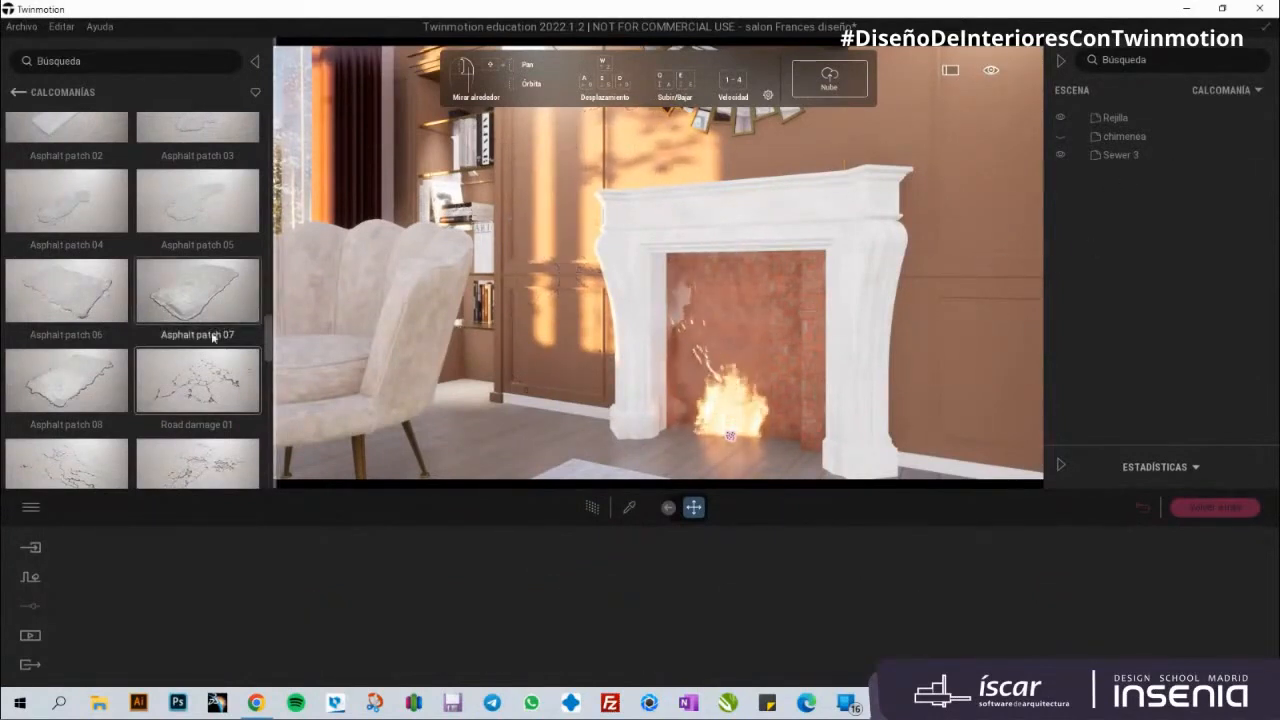
# Step: Place a Stains 2 decal inside the fireplace opening with size about 1,29 and opacity about 62%
pyautogui.scroll(3, 180, 371)
pyautogui.scroll(1, 180, 370)
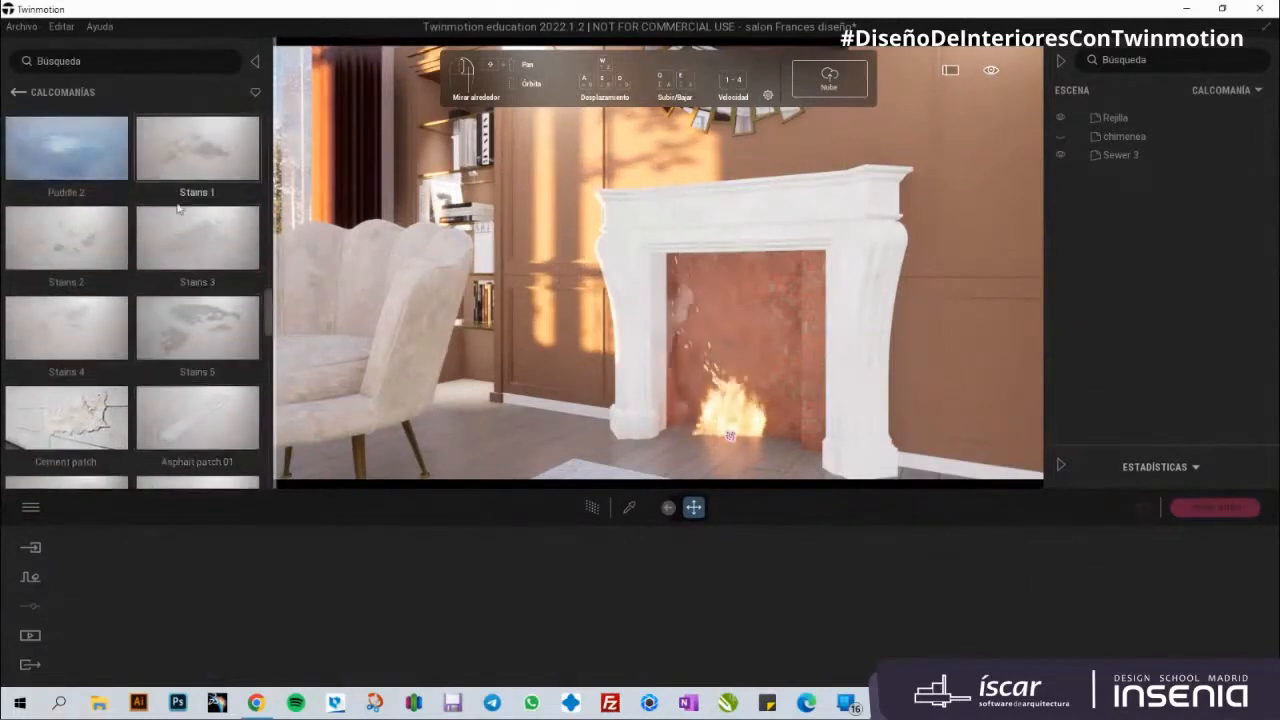
pyautogui.moveTo(96, 262); pyautogui.dragTo(762, 350)
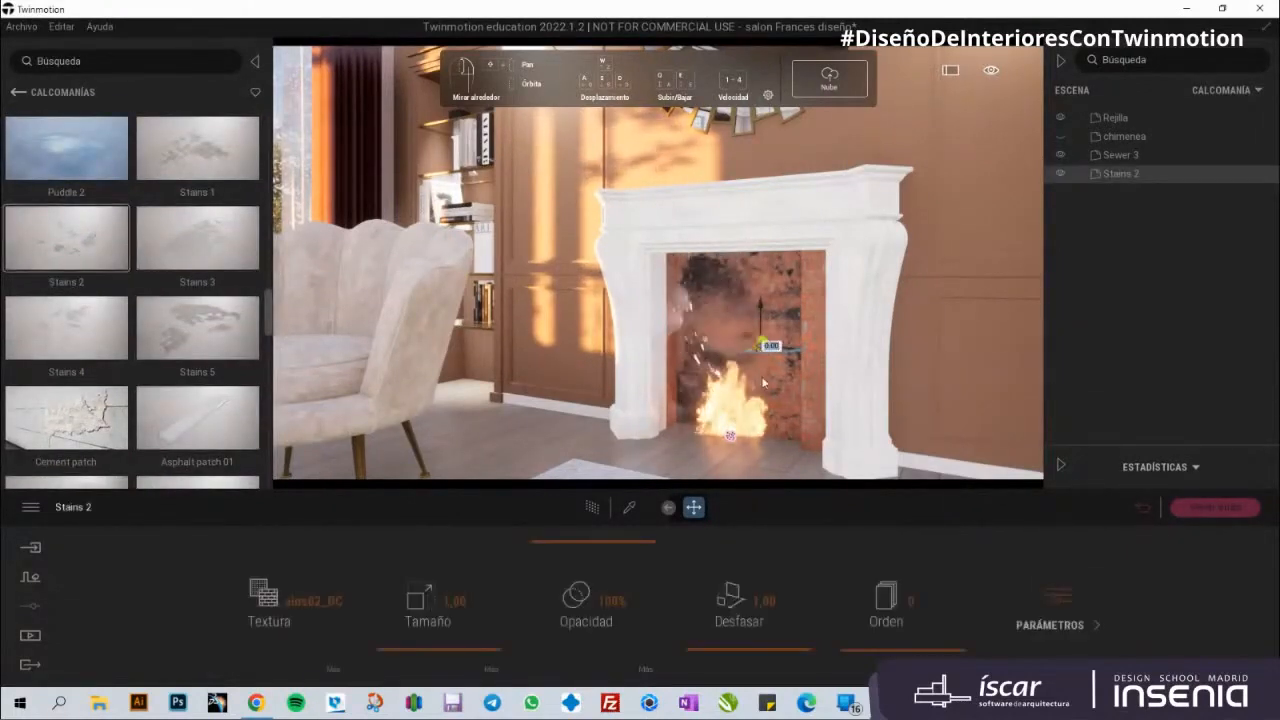
pyautogui.moveTo(432, 653); pyautogui.dragTo(465, 653)
pyautogui.moveTo(547, 547); pyautogui.dragTo(538, 586)
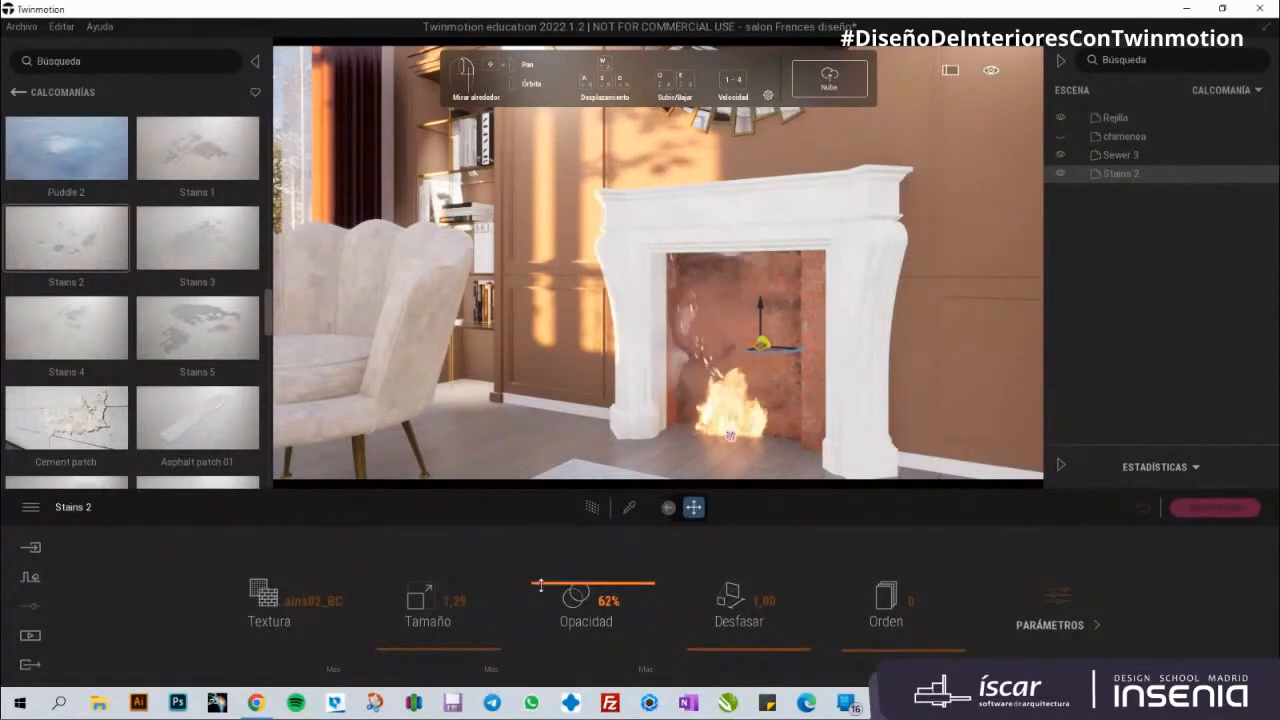
# Step: Load the saved view Imagen1 and turn on the Path Tracer preview
pyautogui.click(31, 636)
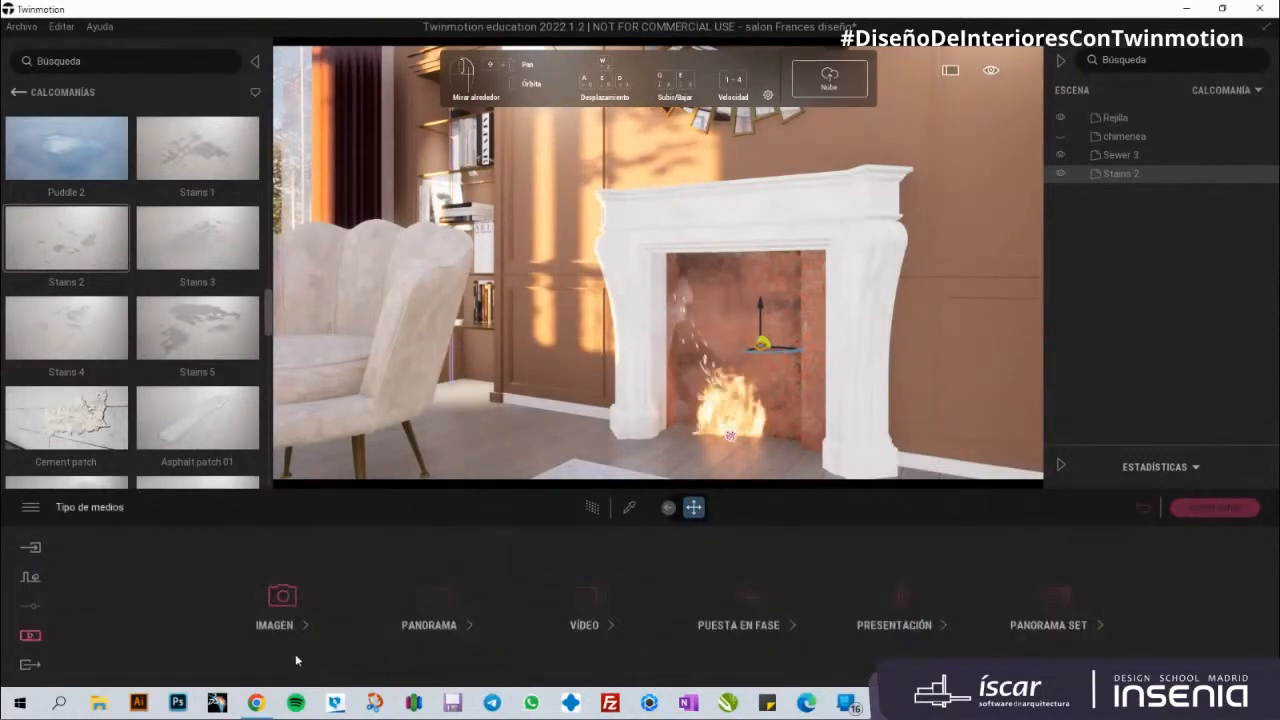
pyautogui.click(276, 618)
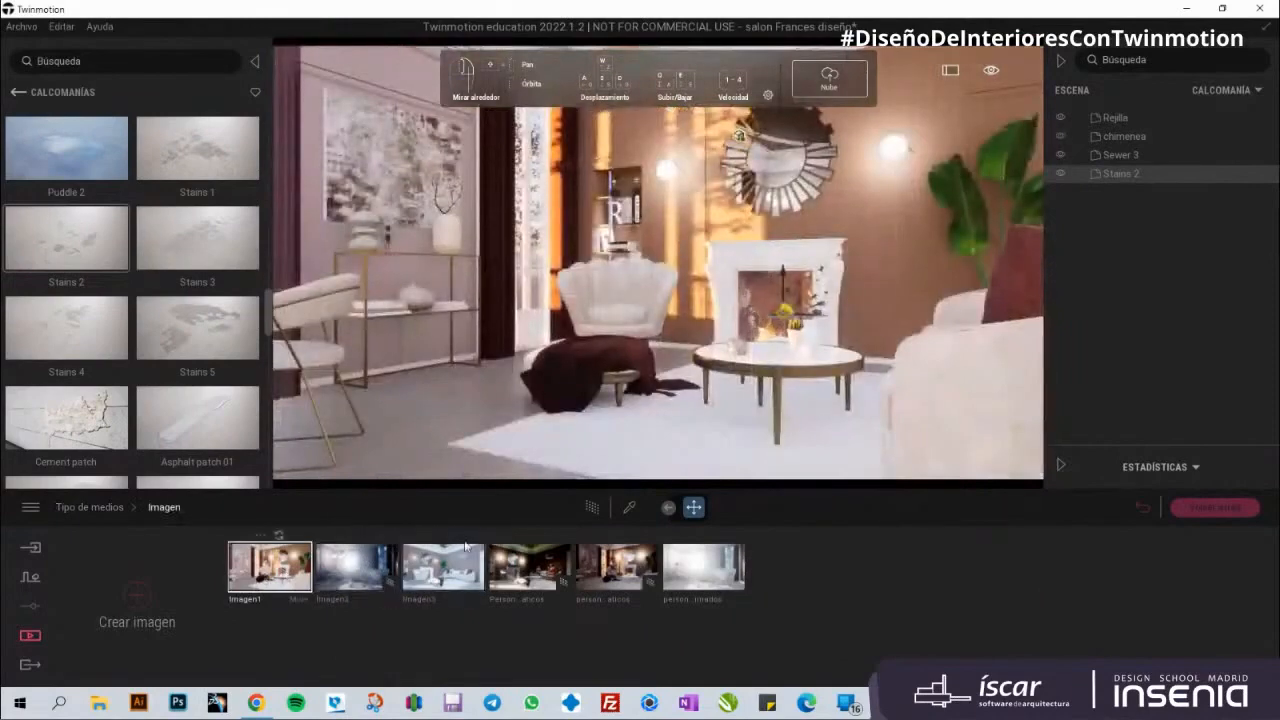
pyautogui.click(592, 509)
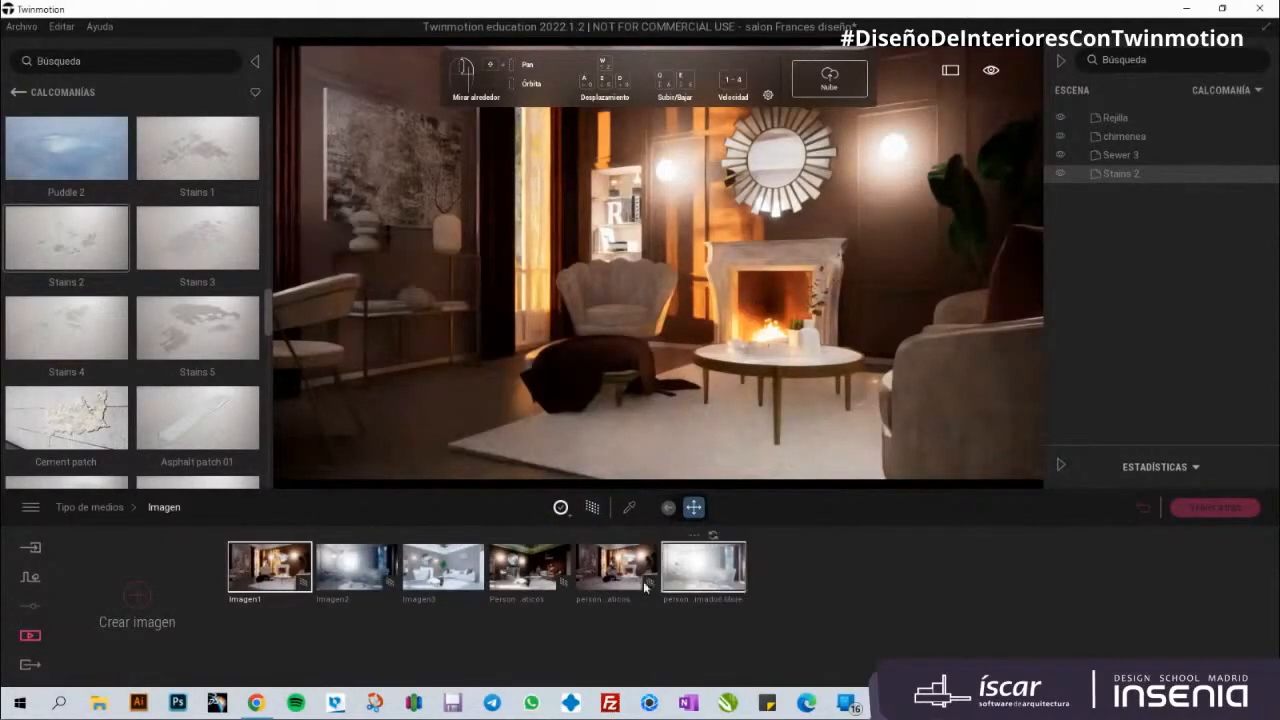
# Step: Open the generated humans category of the characters library
pyautogui.click(17, 93)
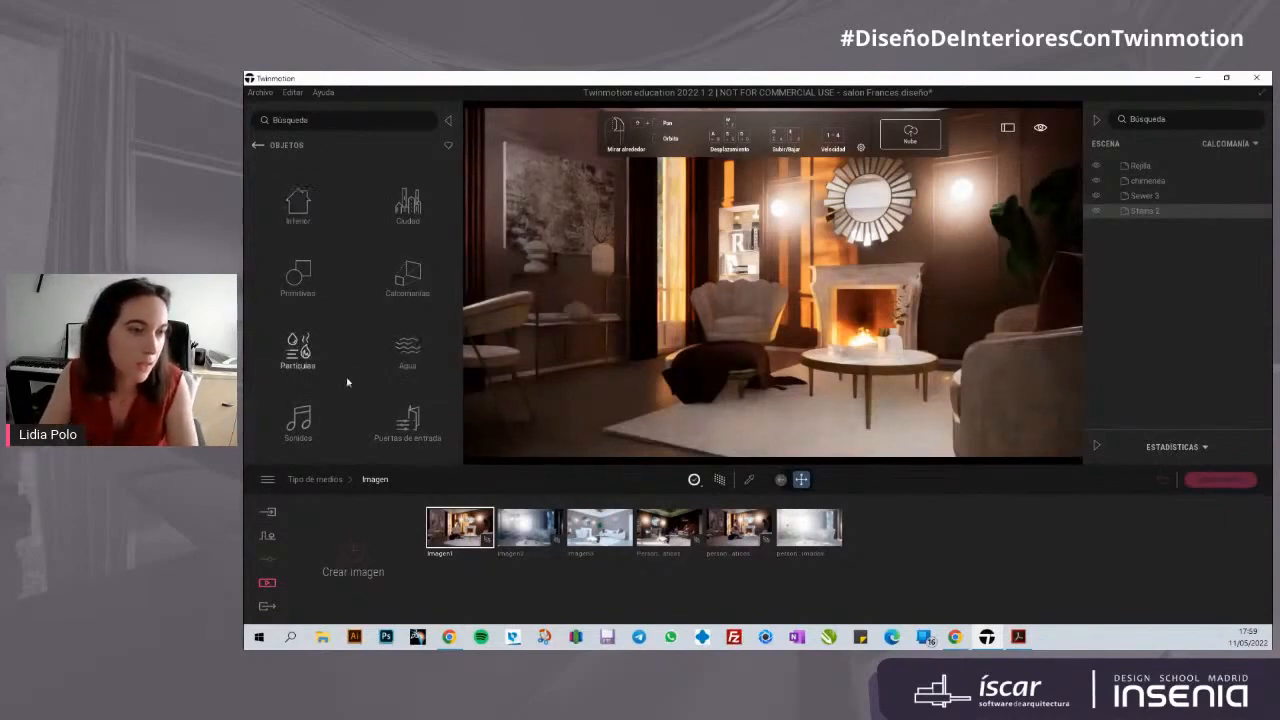
pyautogui.click(258, 146)
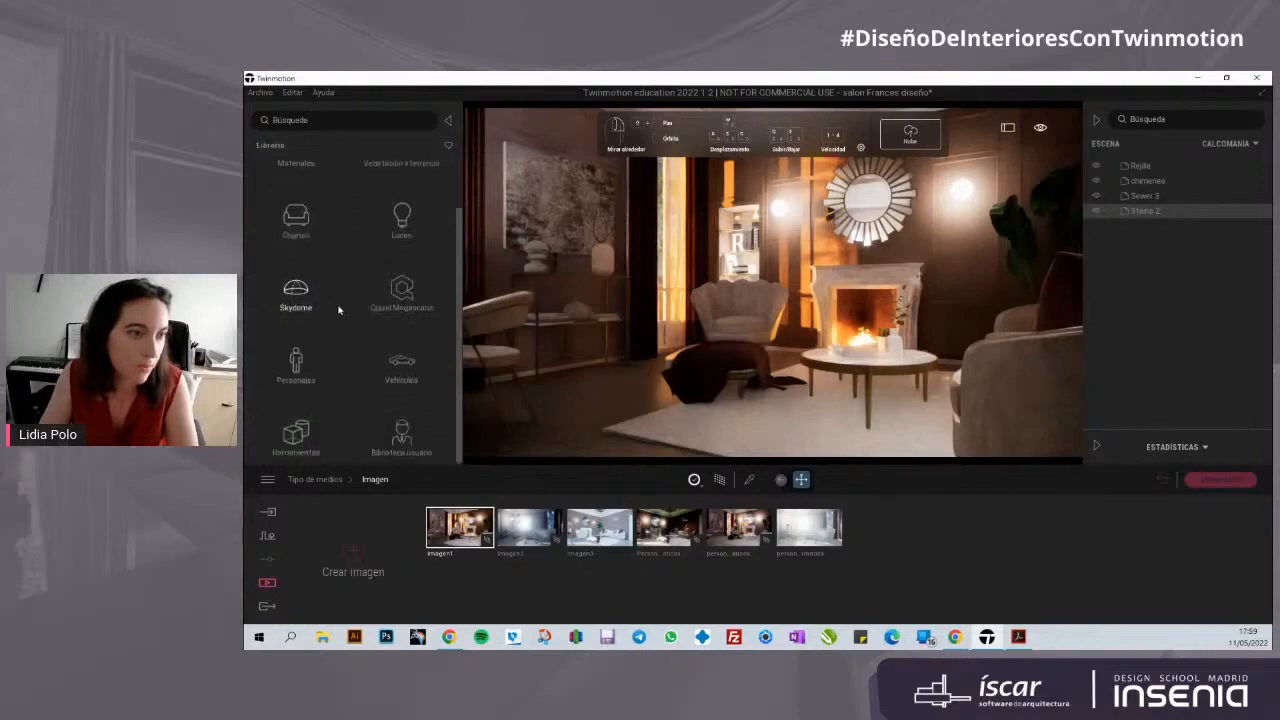
pyautogui.click(298, 358)
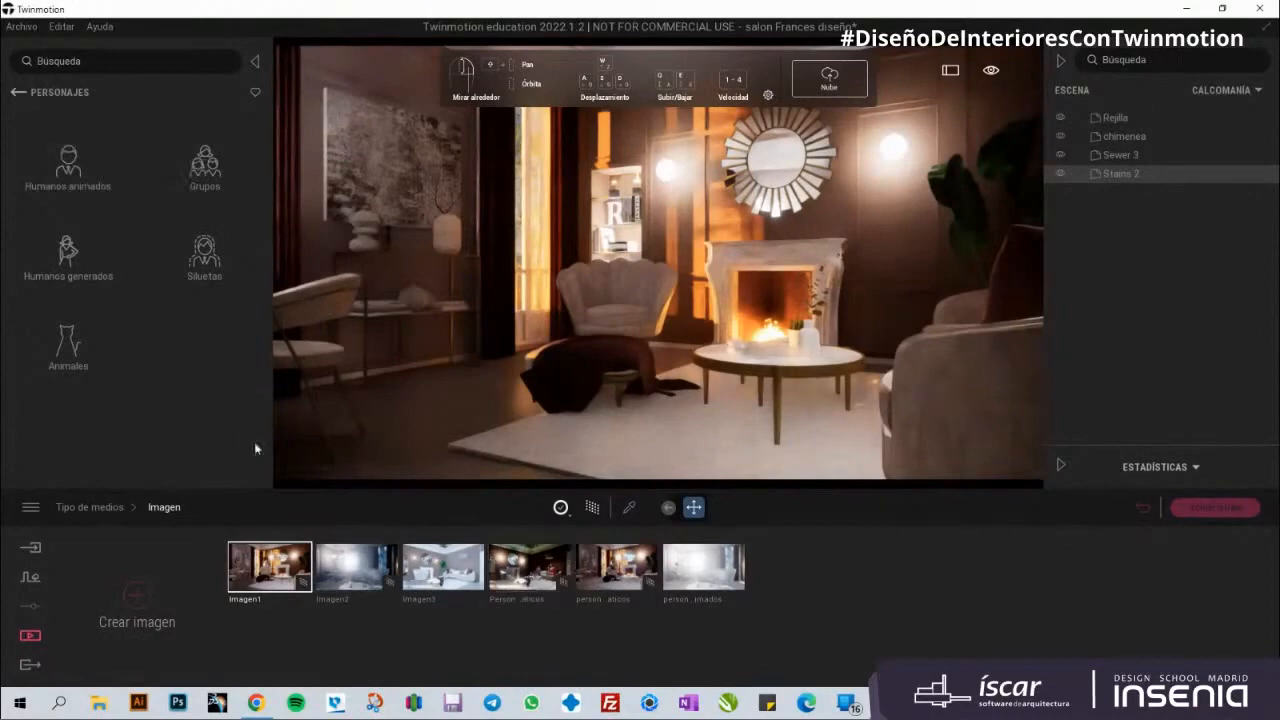
pyautogui.click(72, 256)
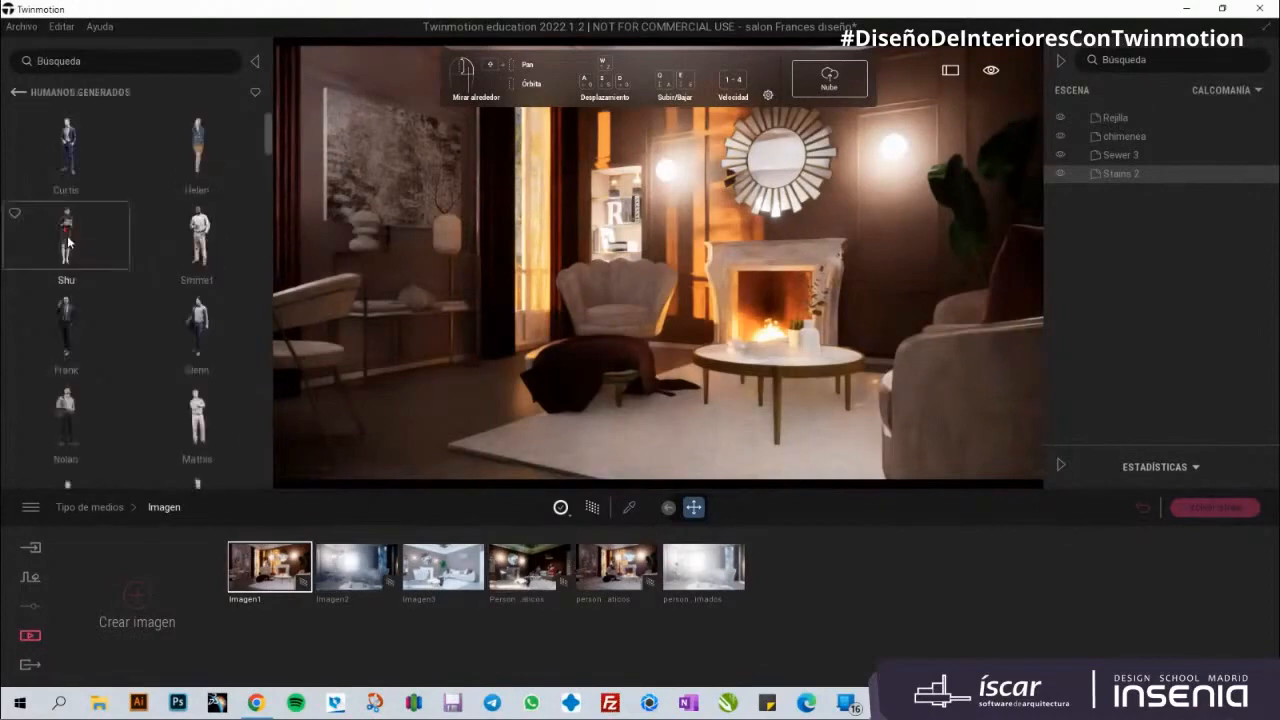
# Step: Load the saved image showing two women on the sofa and filter the scene tree to list only characters
pyautogui.click(512, 570)
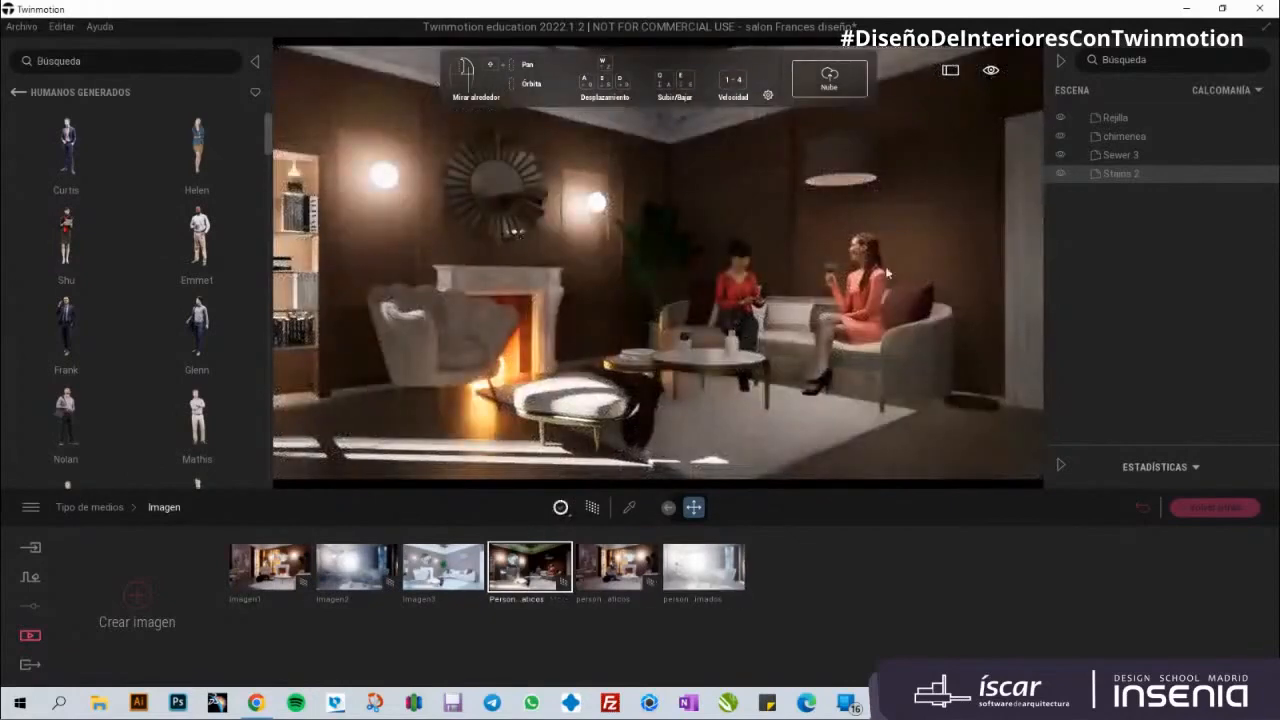
pyautogui.click(1215, 90)
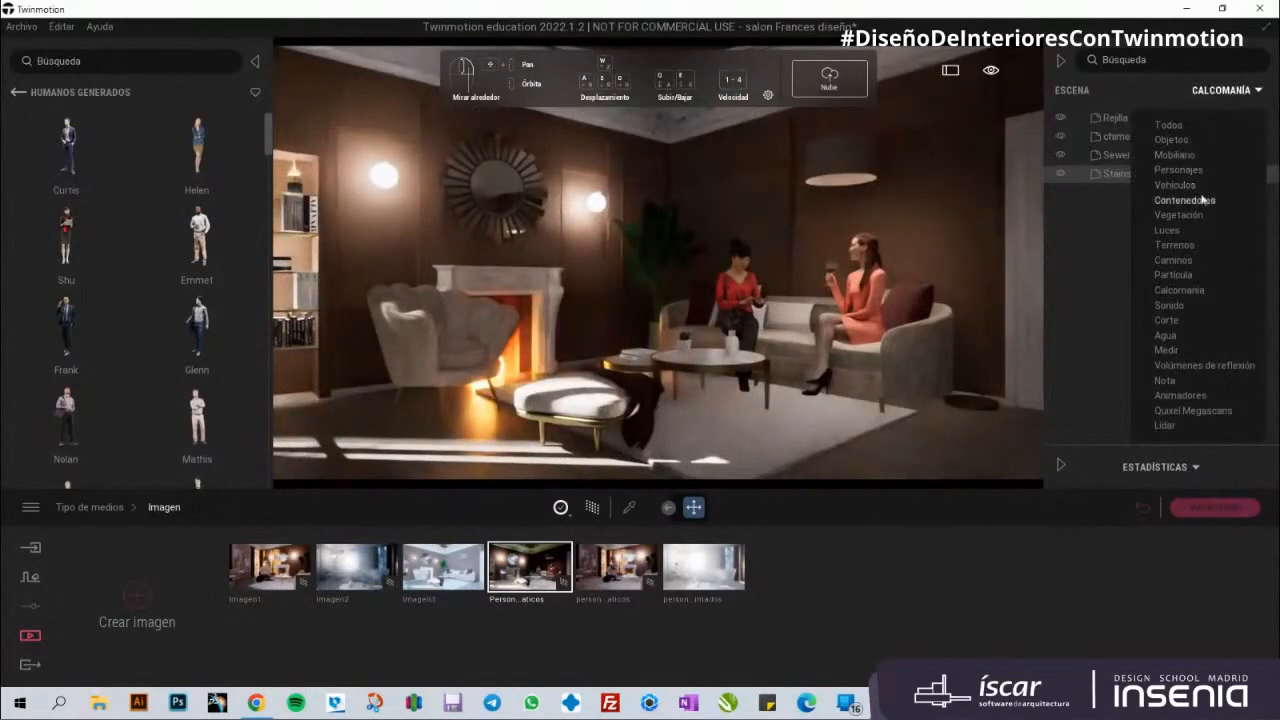
pyautogui.click(1180, 170)
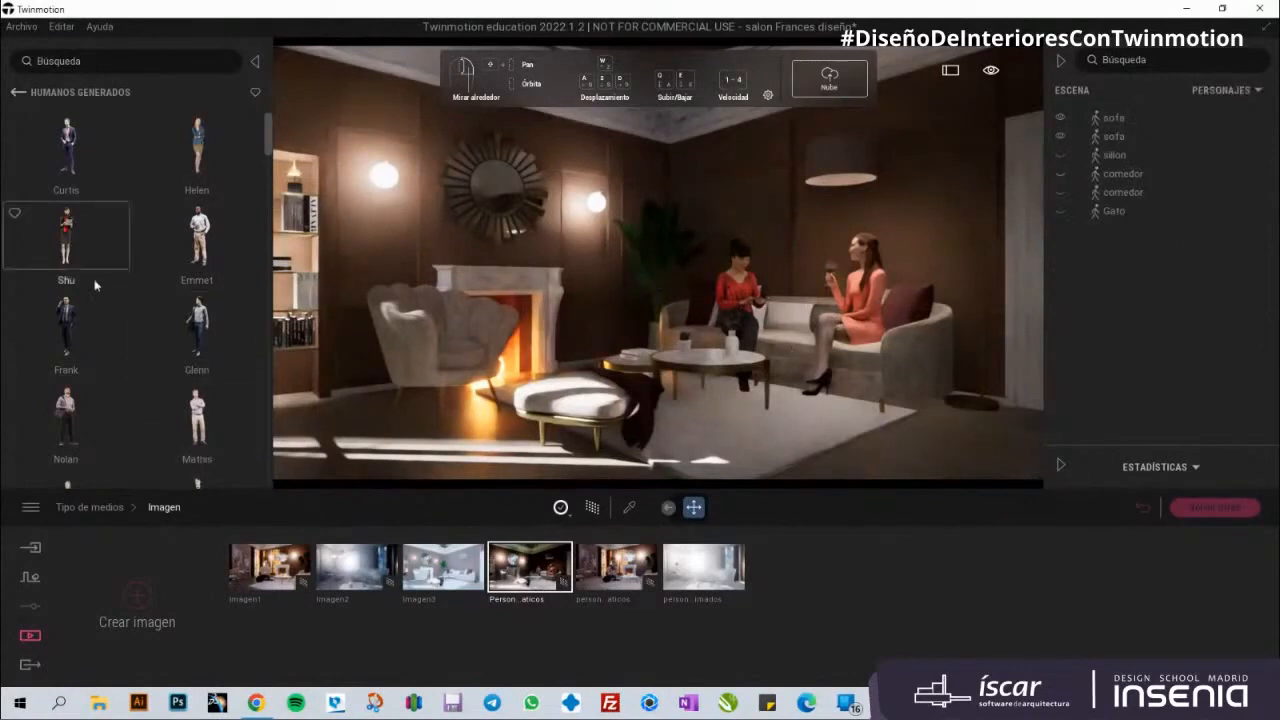
# Step: Place the seated Sylvia character from the generated humans on the armchair beside the fireplace
pyautogui.scroll(-5, 91, 340)
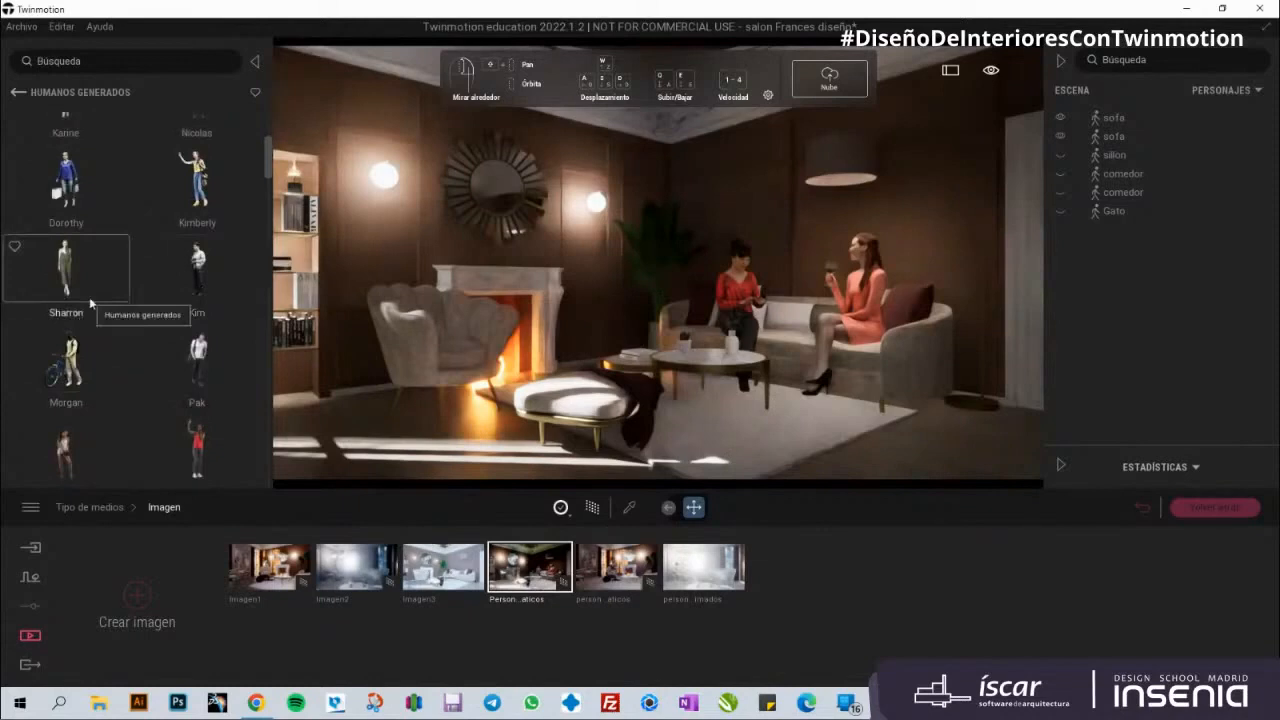
pyautogui.scroll(-2, 90, 299)
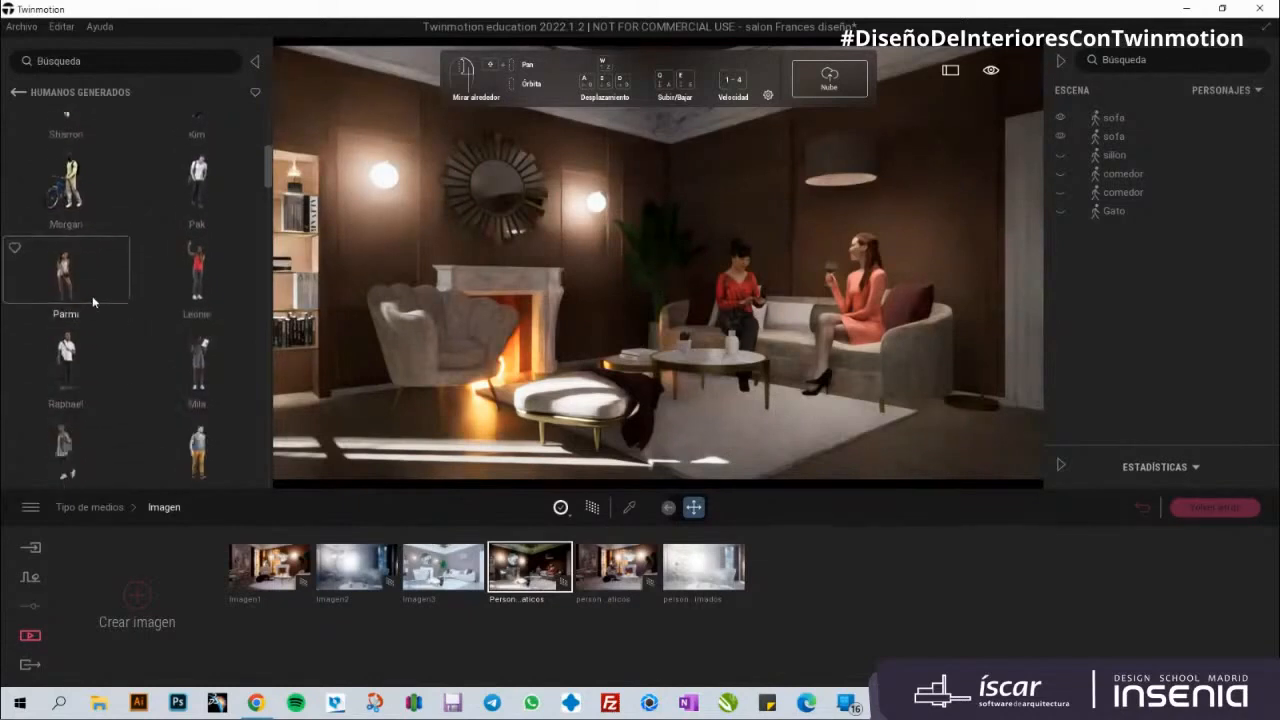
pyautogui.scroll(-1, 93, 301)
pyautogui.scroll(-4, 93, 298)
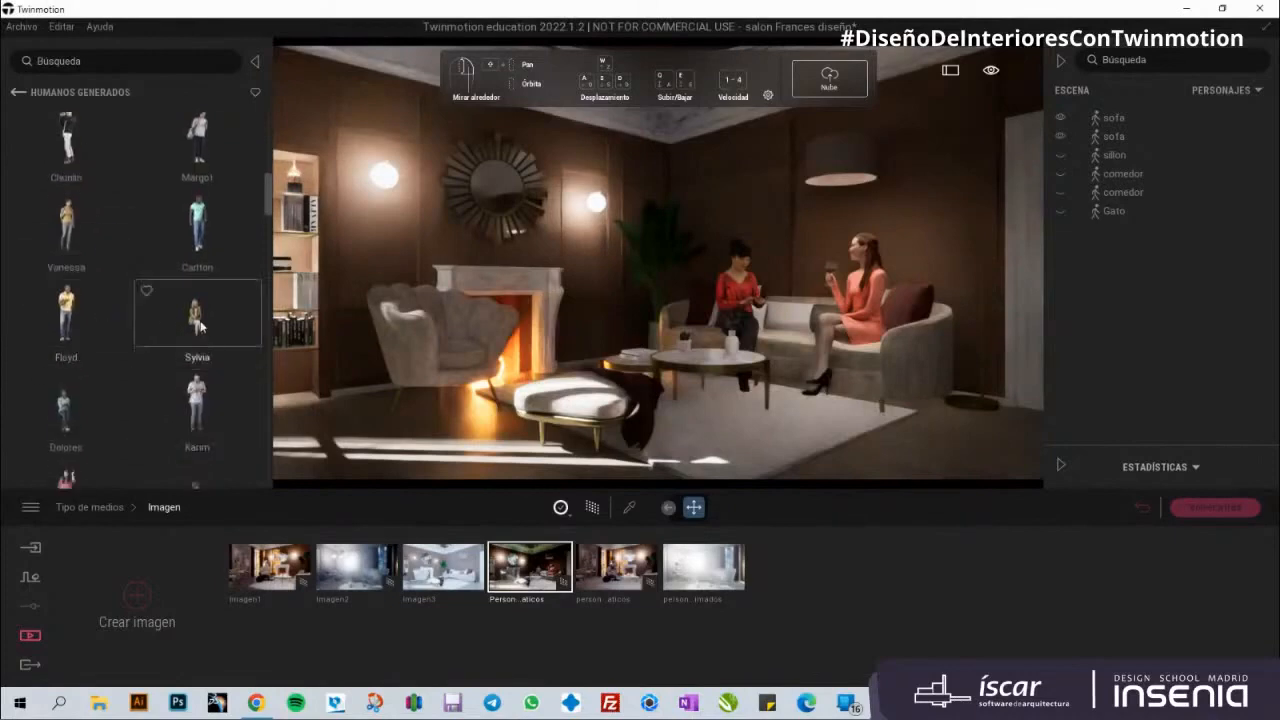
pyautogui.moveTo(197, 318); pyautogui.dragTo(450, 430)
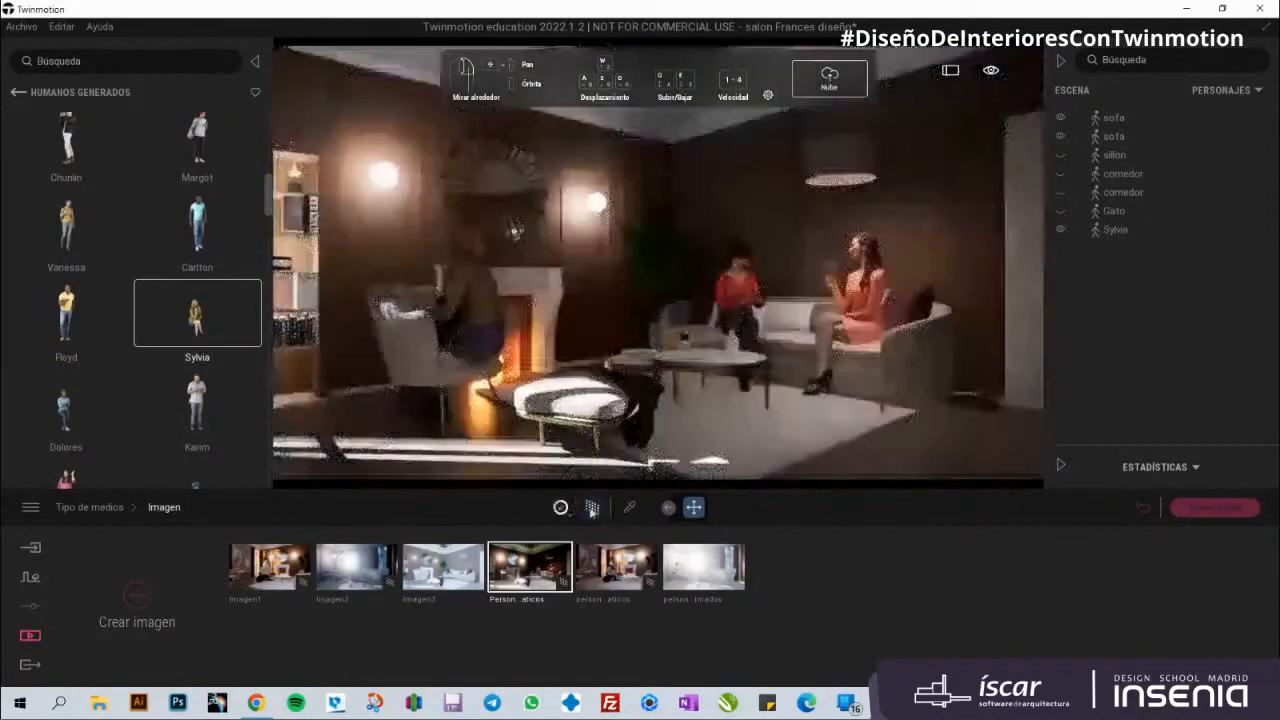
# Step: Without the Path Tracer, adjust Sylvia's position on the armchair and scale her to about 0,95, and turn the Path Tracer preview back on
pyautogui.click(592, 508)
pyautogui.click(468, 314)
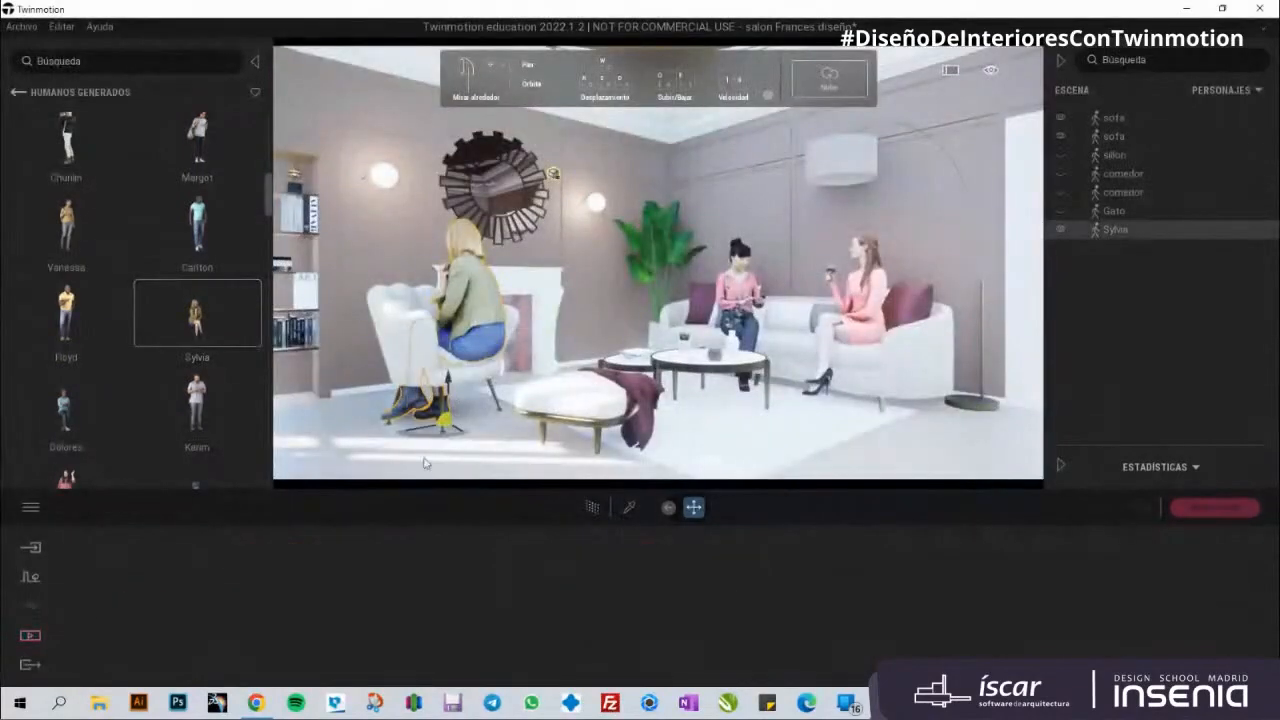
pyautogui.moveTo(424, 441); pyautogui.dragTo(498, 441)
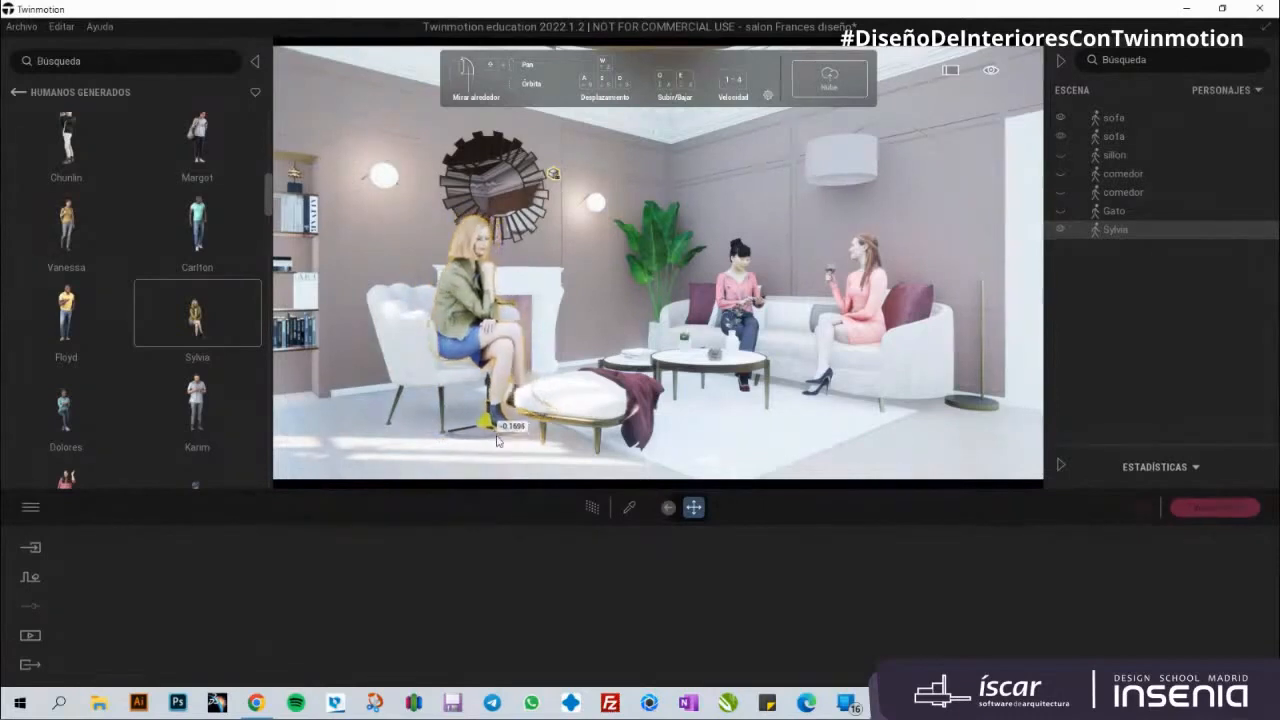
pyautogui.click(688, 507)
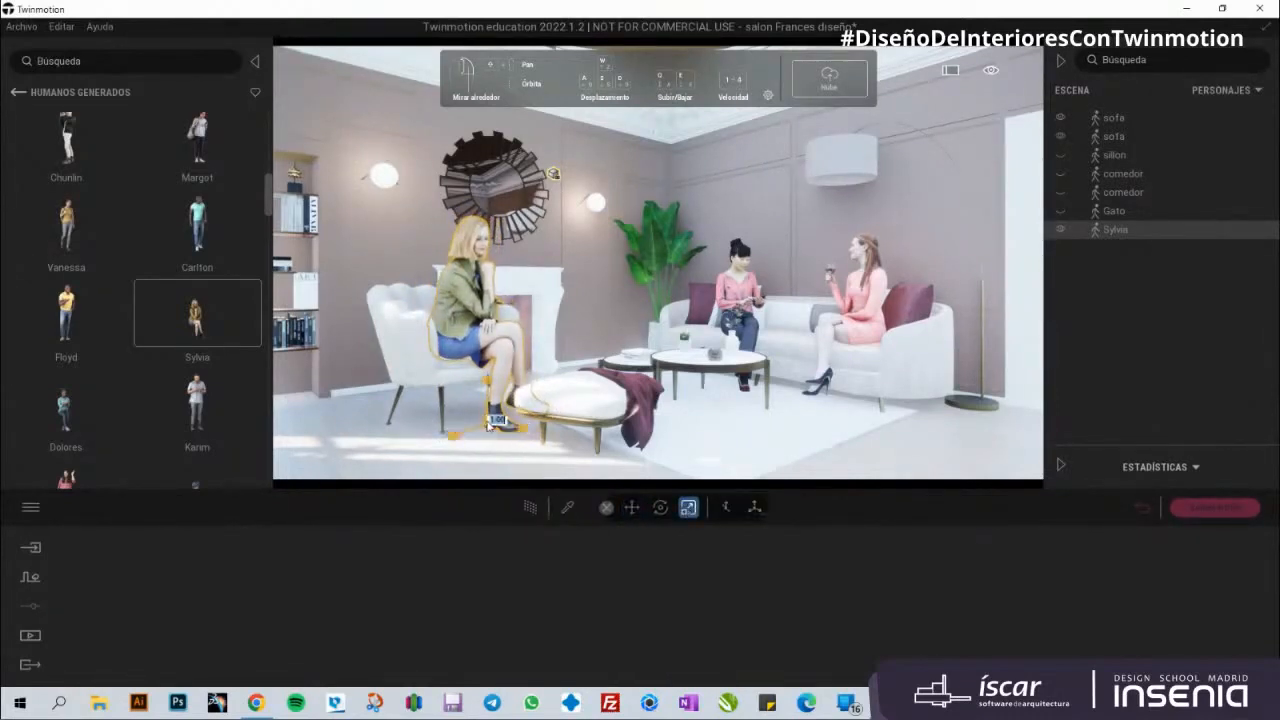
pyautogui.moveTo(491, 425); pyautogui.dragTo(525, 436)
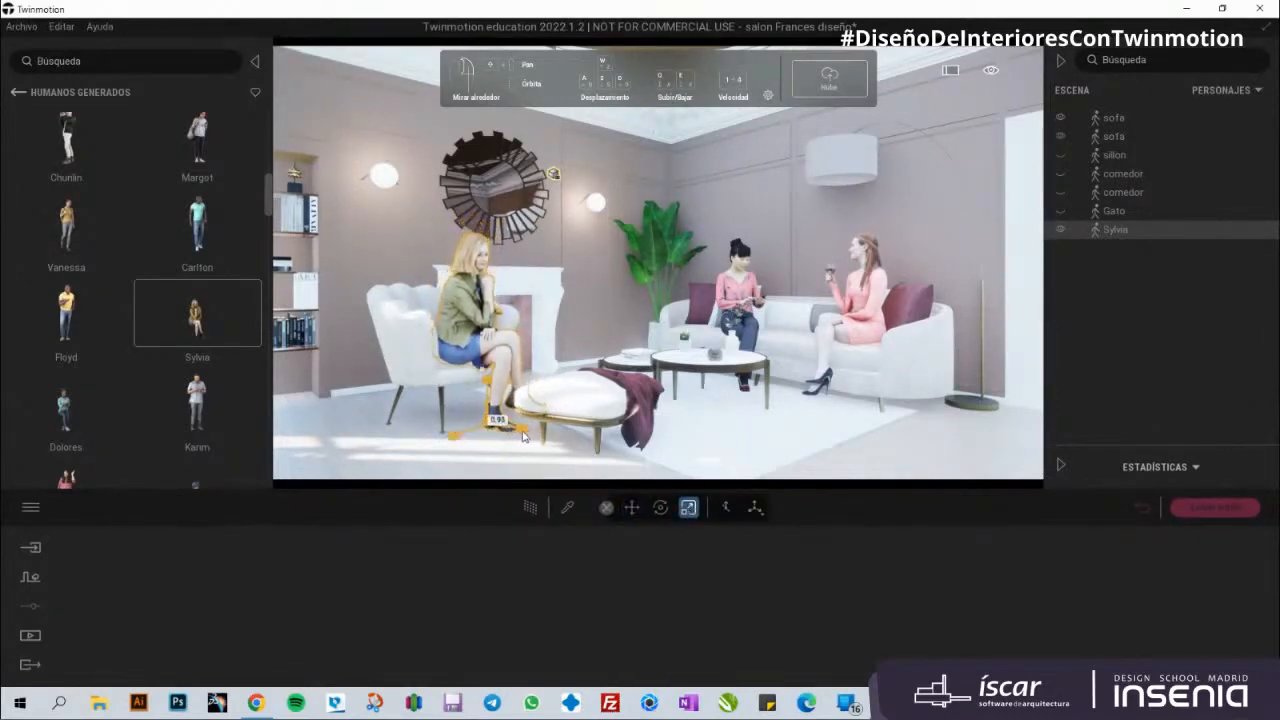
pyautogui.click(380, 442)
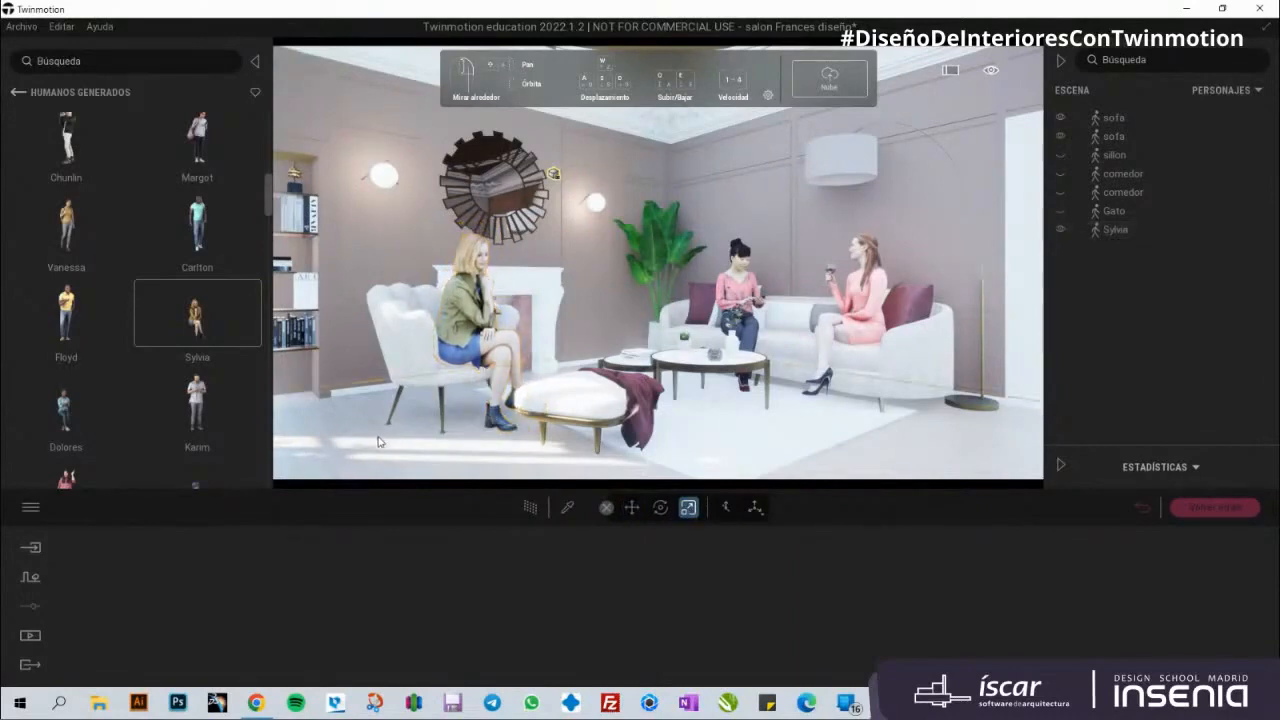
pyautogui.click(527, 511)
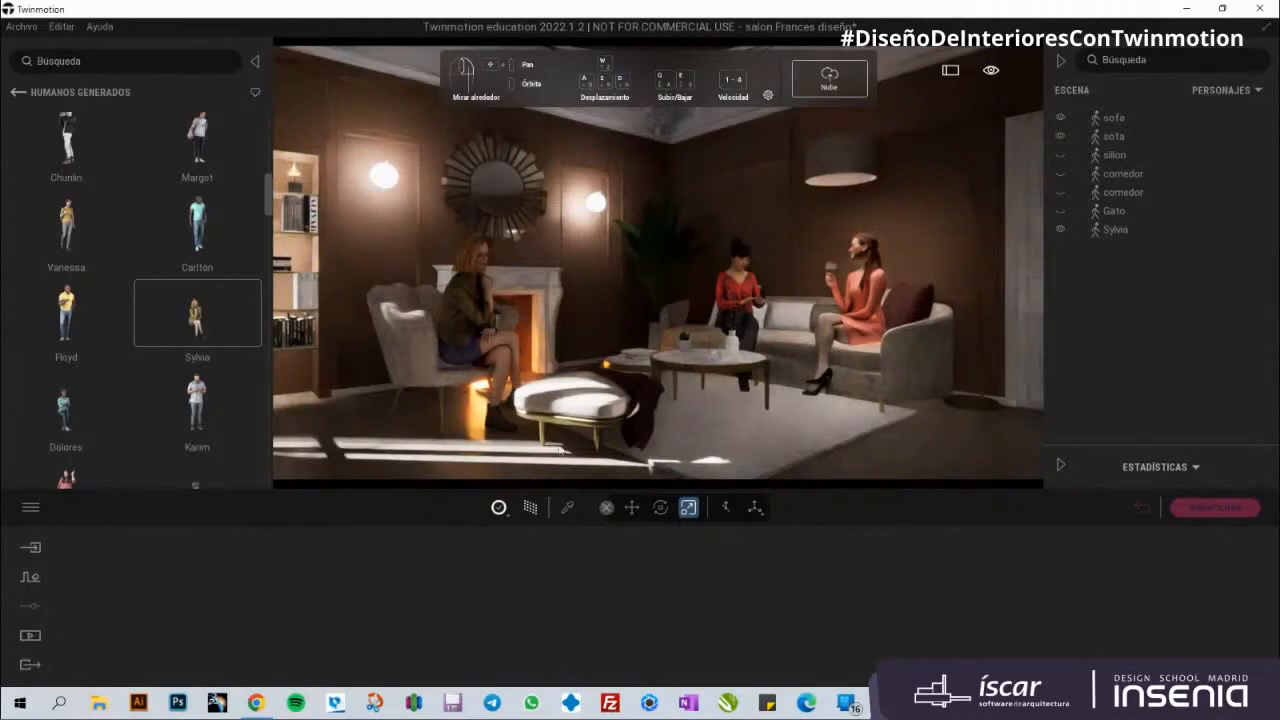
# Step: Delete the Sylvia character from the scene and show the media types
pyautogui.click(1120, 233)
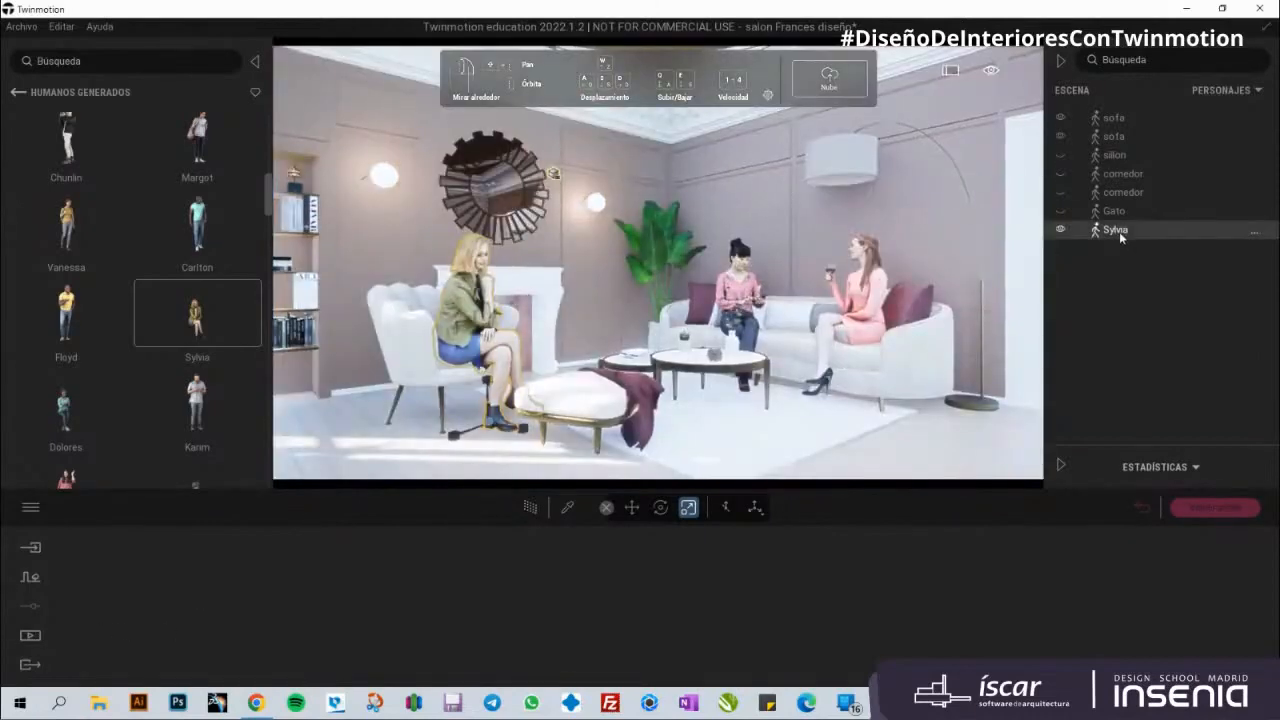
pyautogui.press('Delete')
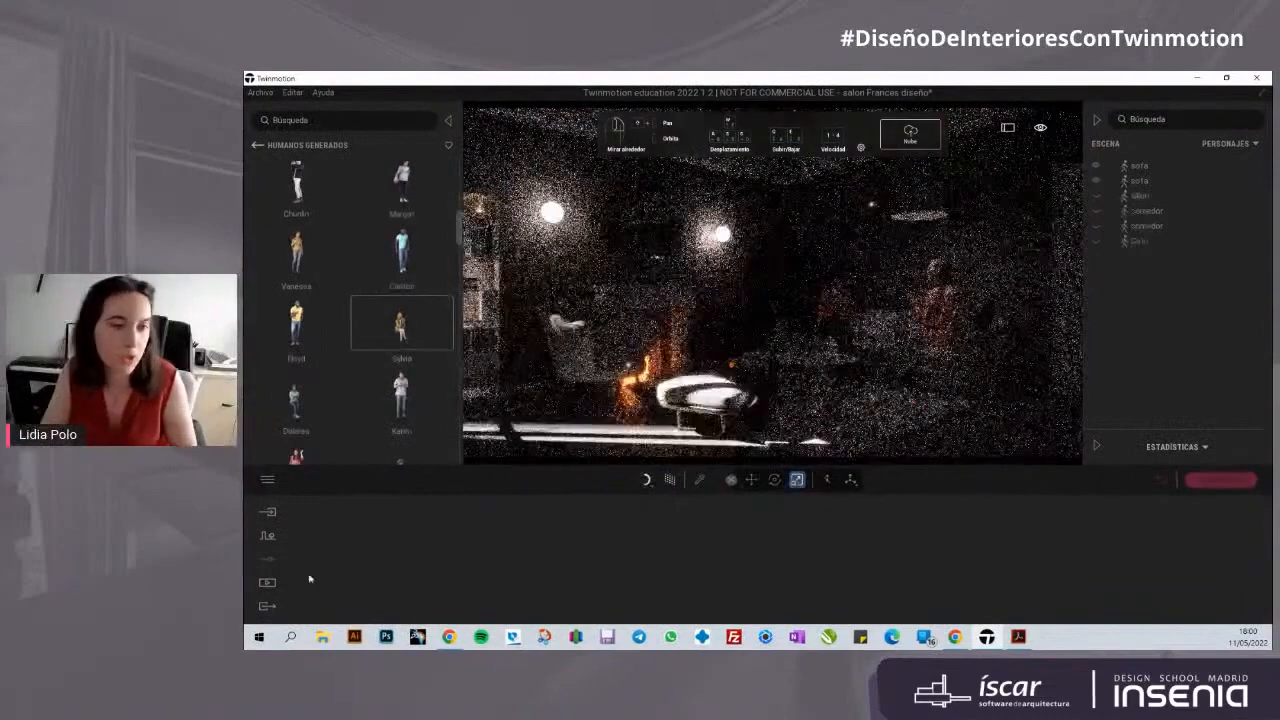
pyautogui.click(267, 582)
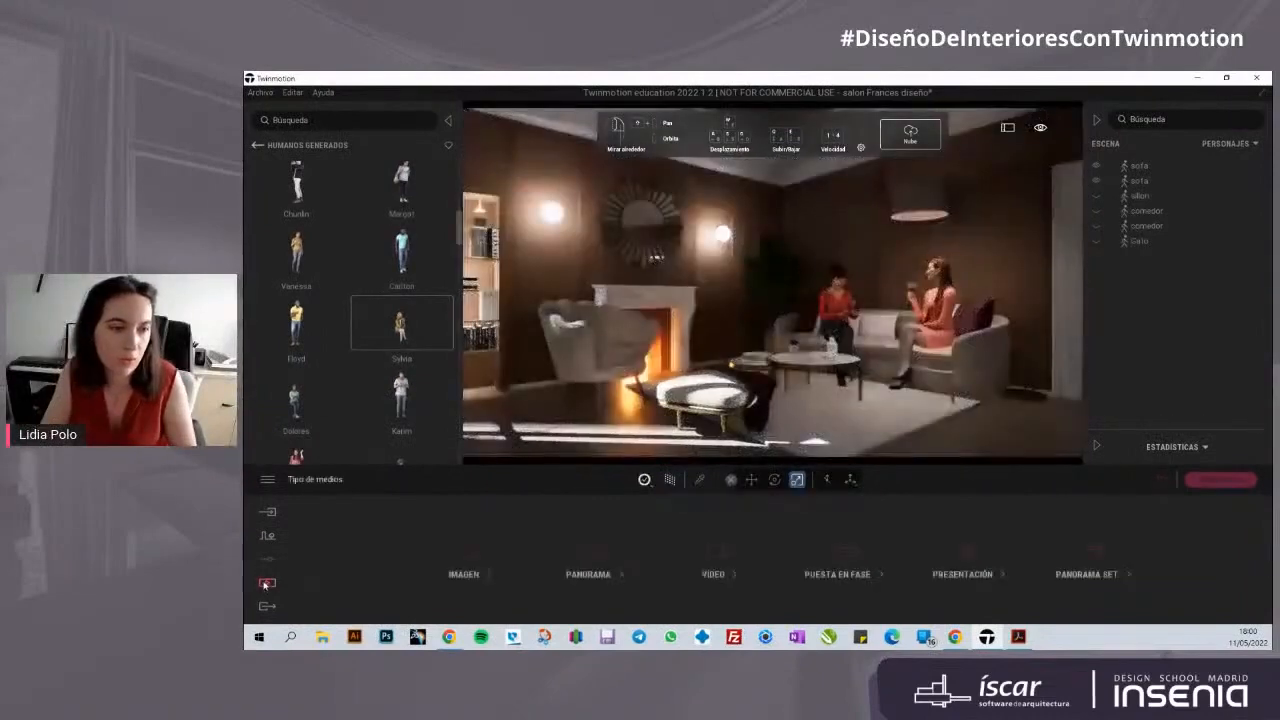
# Step: Load the saved image of the woman reading beside the fireplace and show the animated humans library
pyautogui.click(470, 575)
pyautogui.click(742, 527)
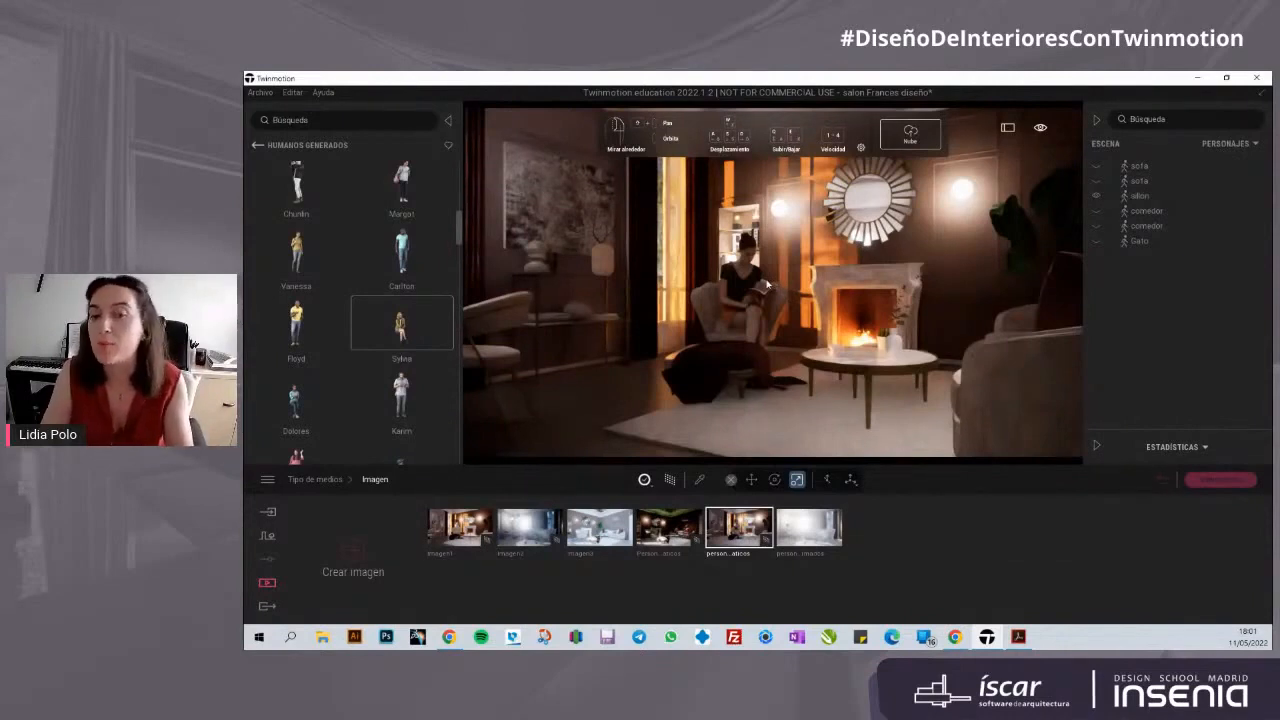
pyautogui.click(257, 146)
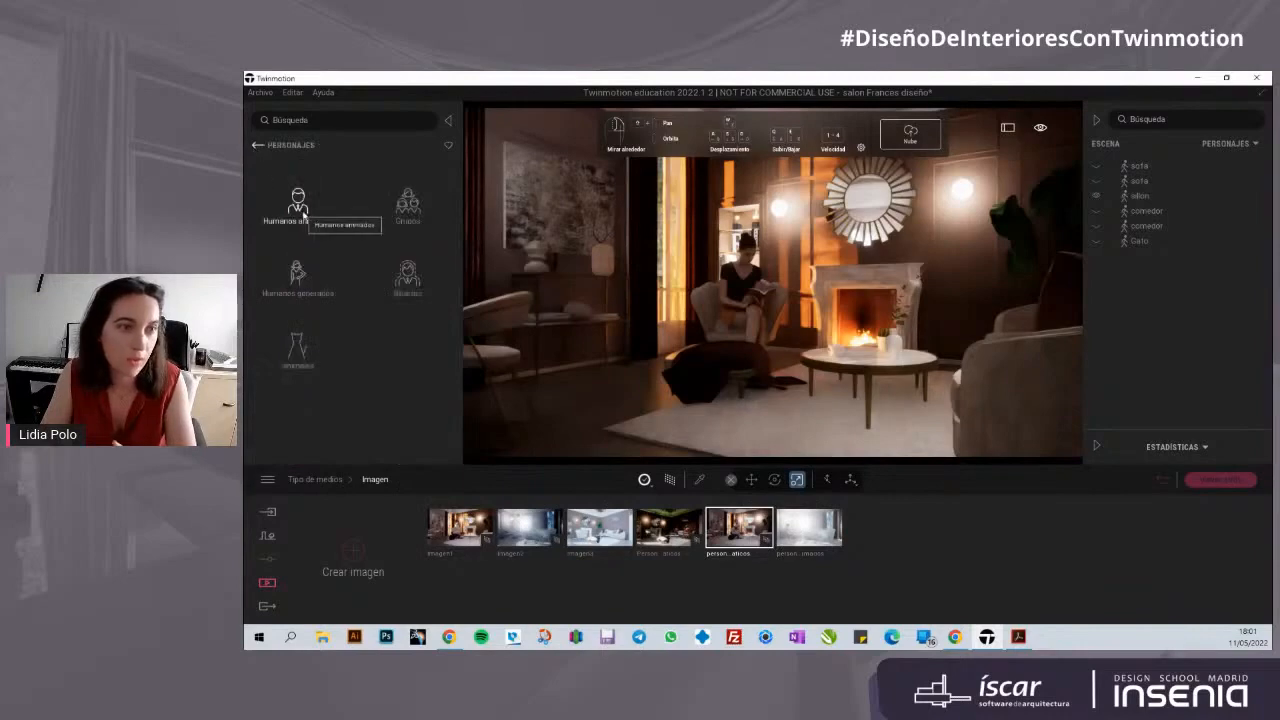
pyautogui.click(298, 214)
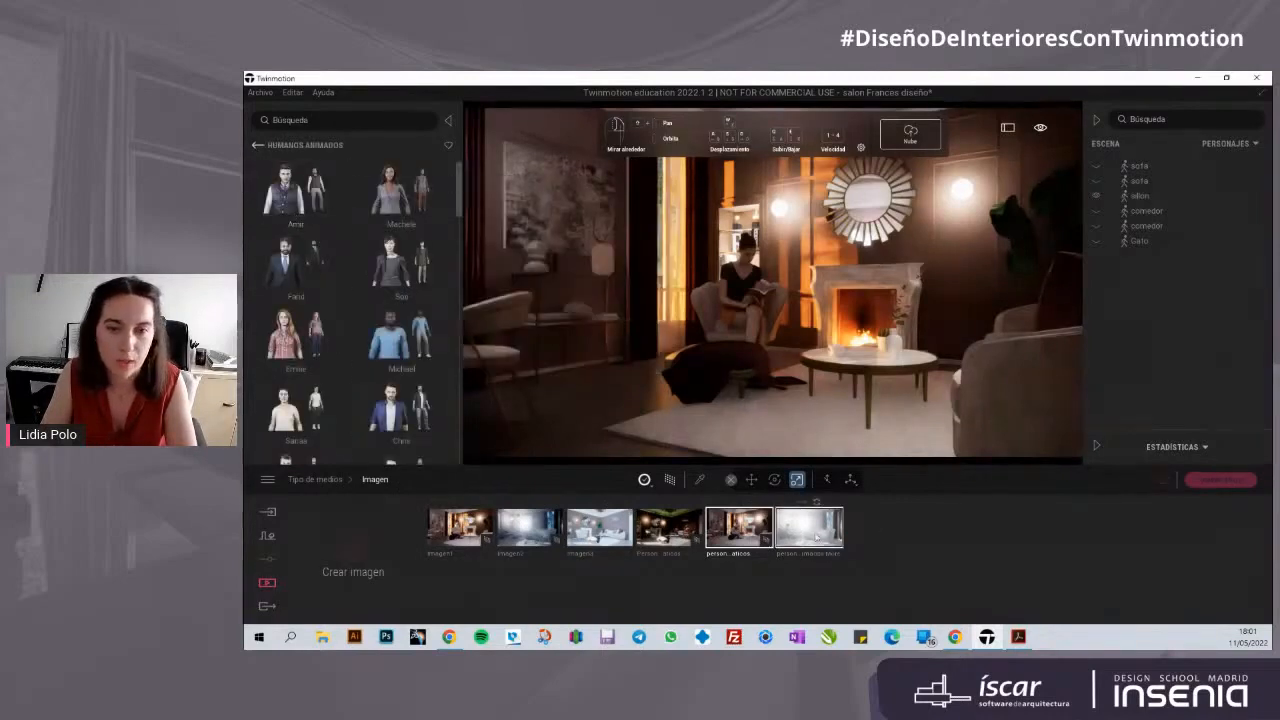
# Step: Load the saved image of the two women at the dining table and browse the animated human models
pyautogui.click(816, 537)
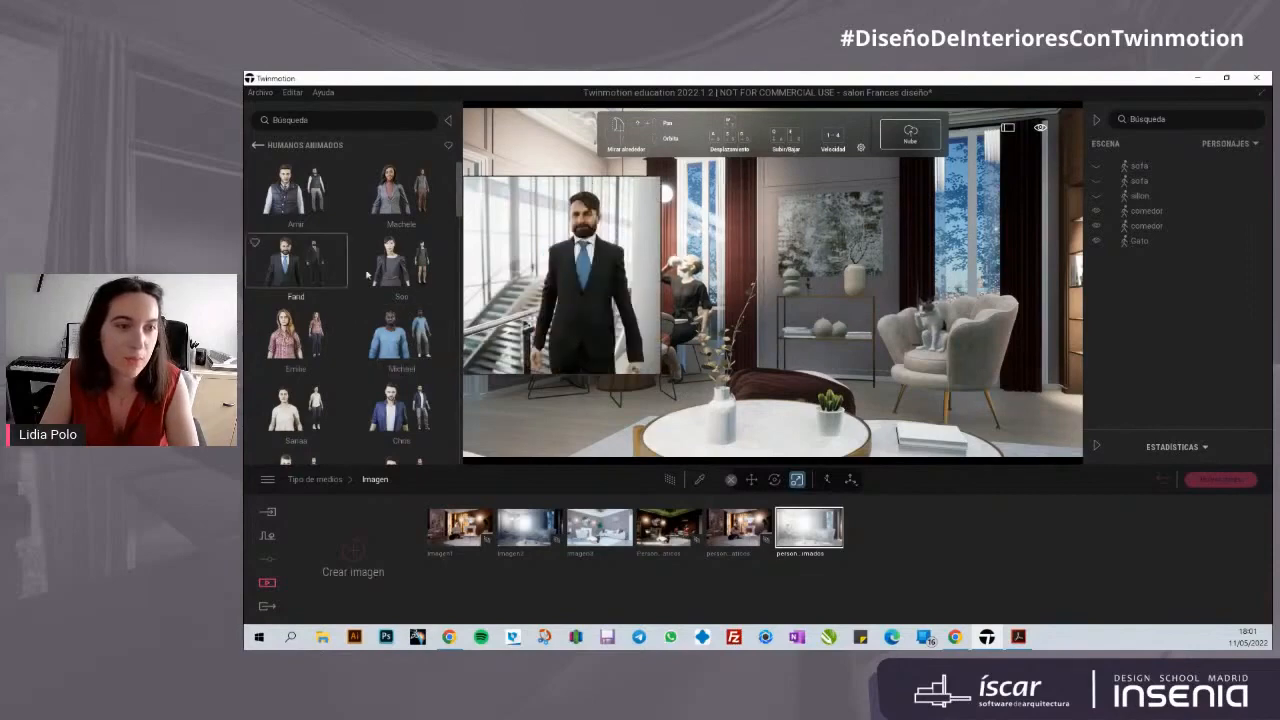
pyautogui.moveTo(351, 371)
pyautogui.scroll(-5, 378, 338)
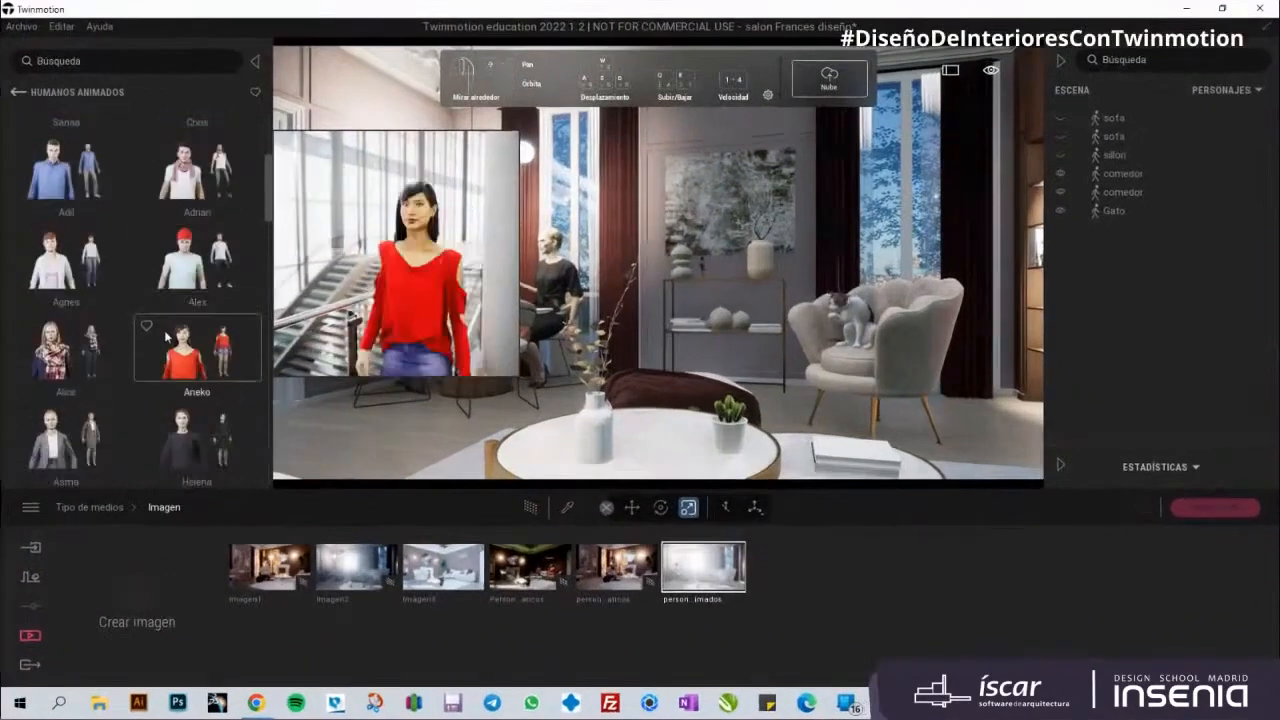
pyautogui.scroll(-4, 164, 330)
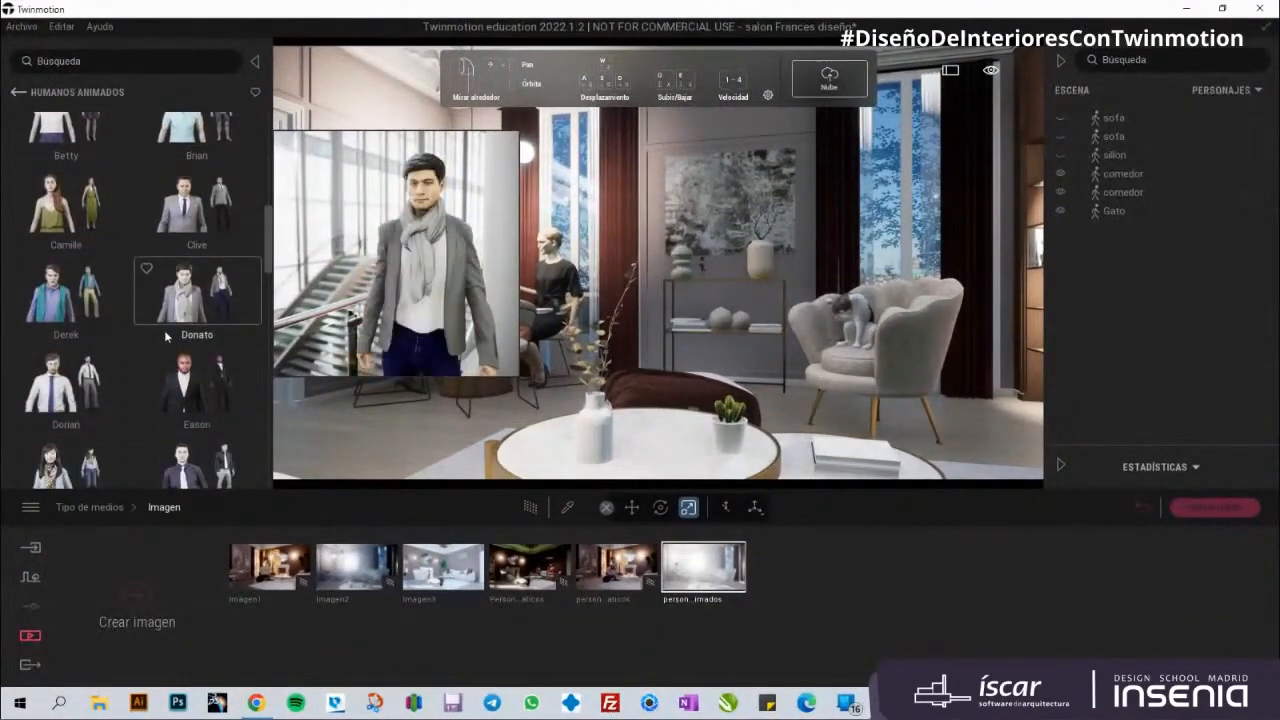
# Step: Select the blonde woman at the dining table and set her clothing to Color 4
pyautogui.moveTo(197, 206)
pyautogui.mouseDown()
pyautogui.moveTo(466, 406)
pyautogui.moveTo(516, 407)
pyautogui.moveTo(500, 365)
pyautogui.moveTo(555, 290)
pyautogui.mouseUp()
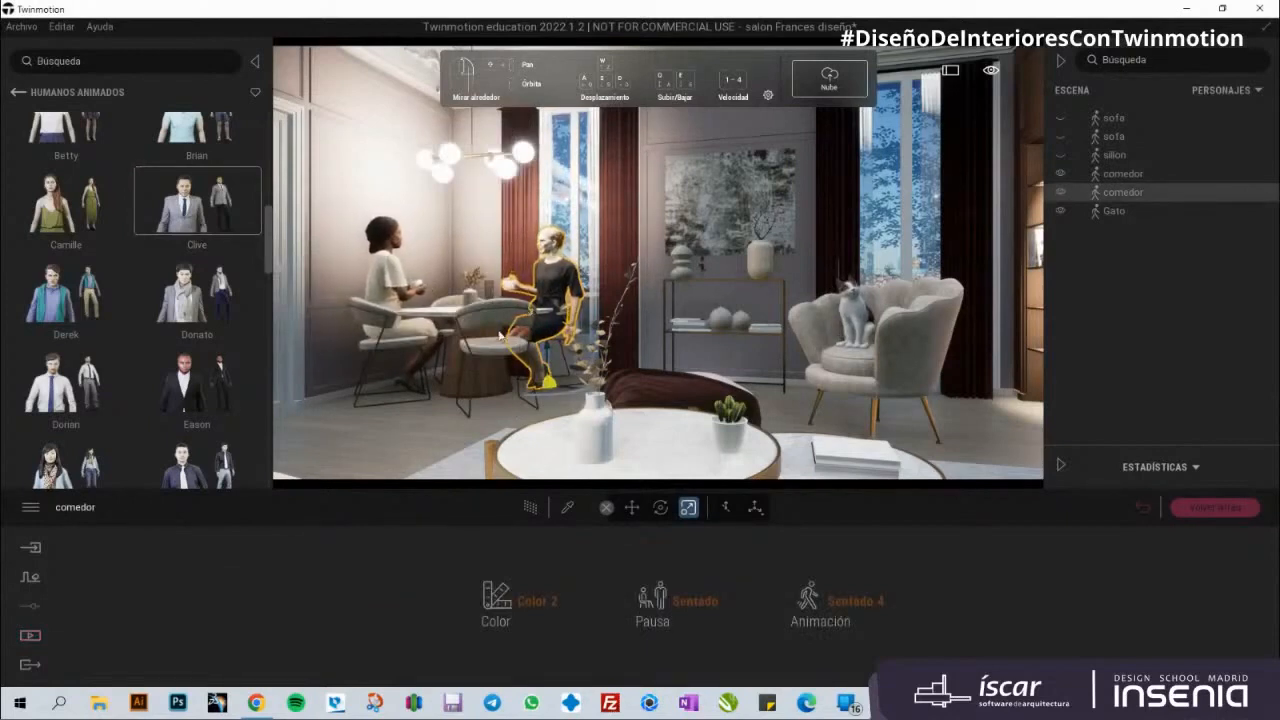
pyautogui.click(539, 606)
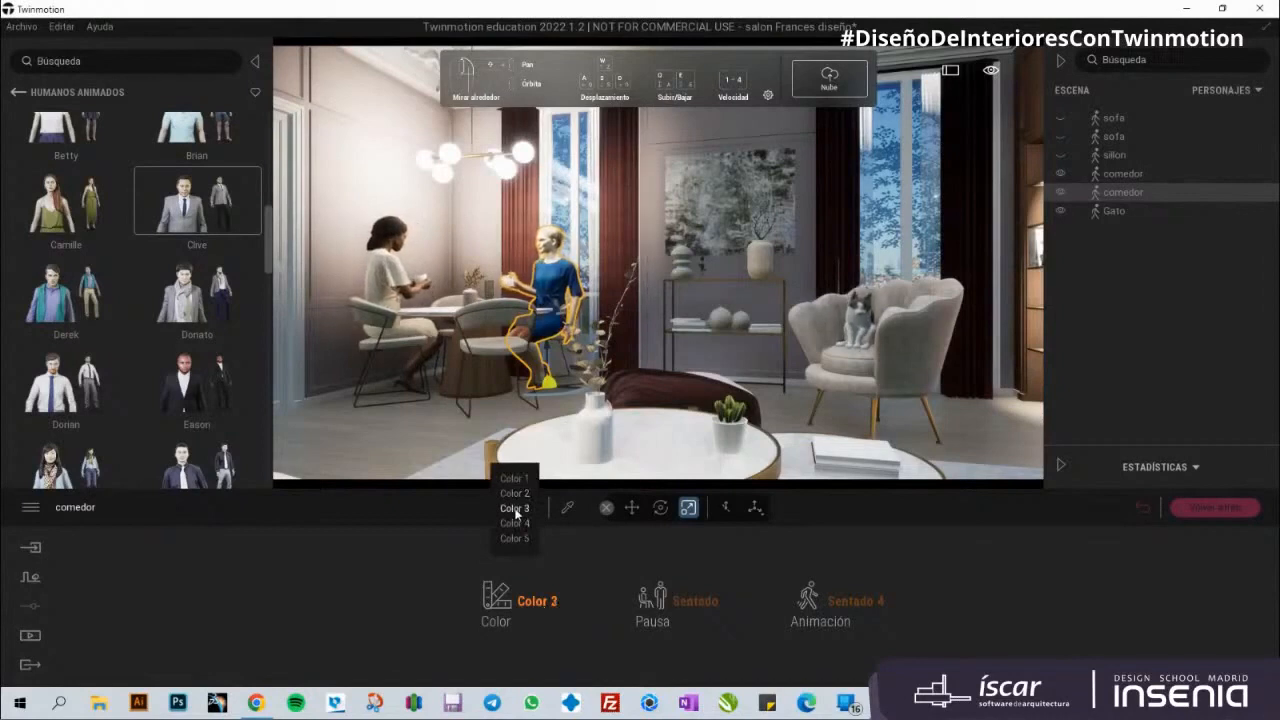
pyautogui.click(513, 521)
pyautogui.click(537, 601)
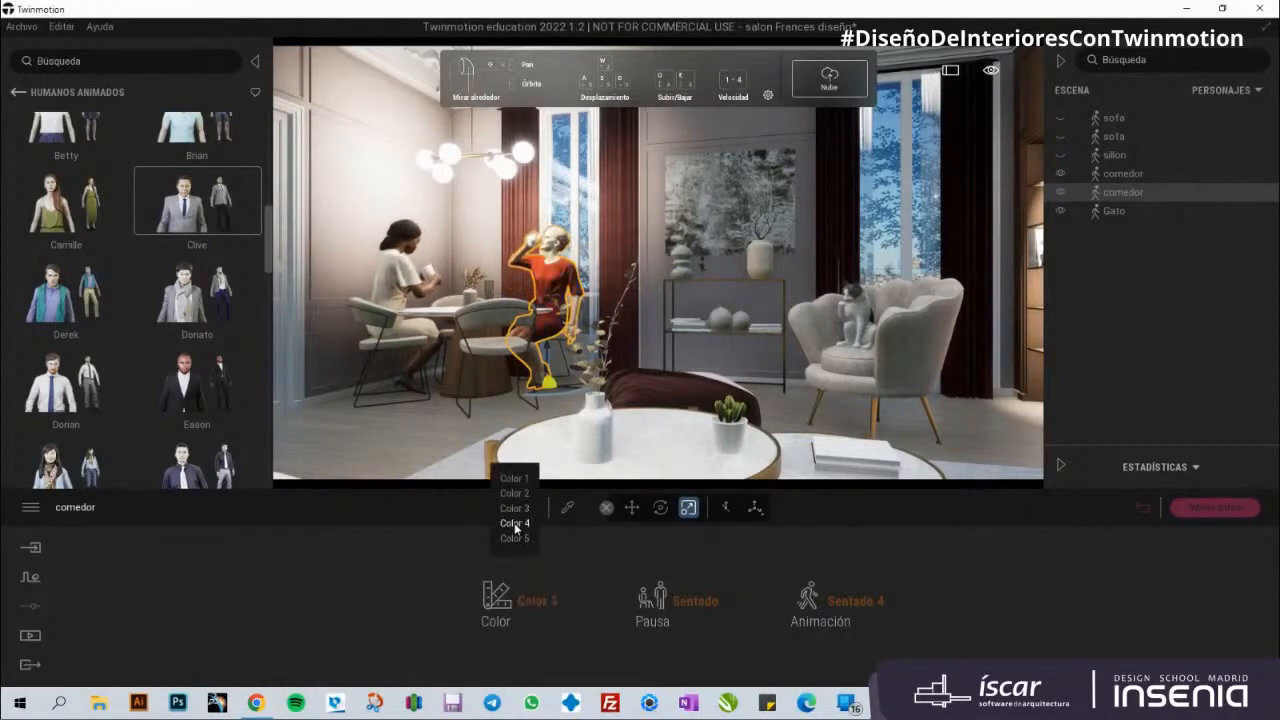
pyautogui.click(515, 537)
# Step: Try the Conversación and Baile poses on the blonde woman, then return to Sentado with the Sentado 1 animation
pyautogui.click(680, 606)
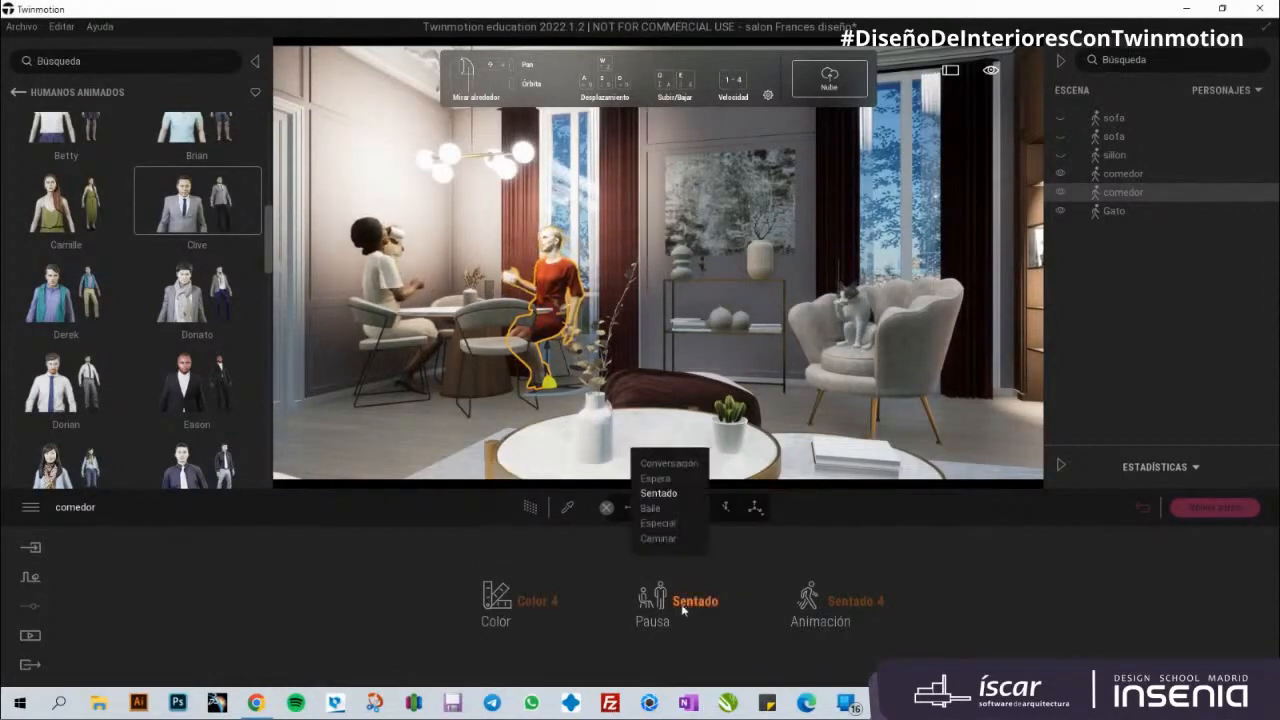
pyautogui.click(684, 464)
pyautogui.click(668, 495)
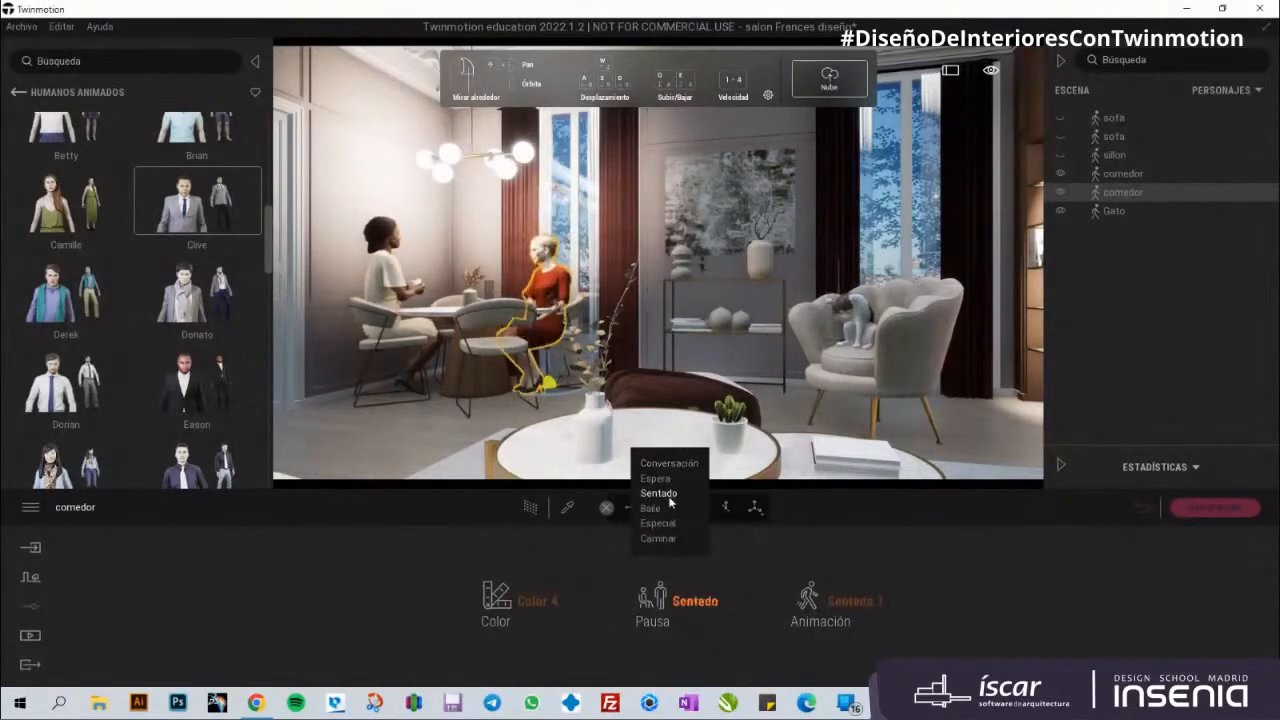
pyautogui.click(648, 509)
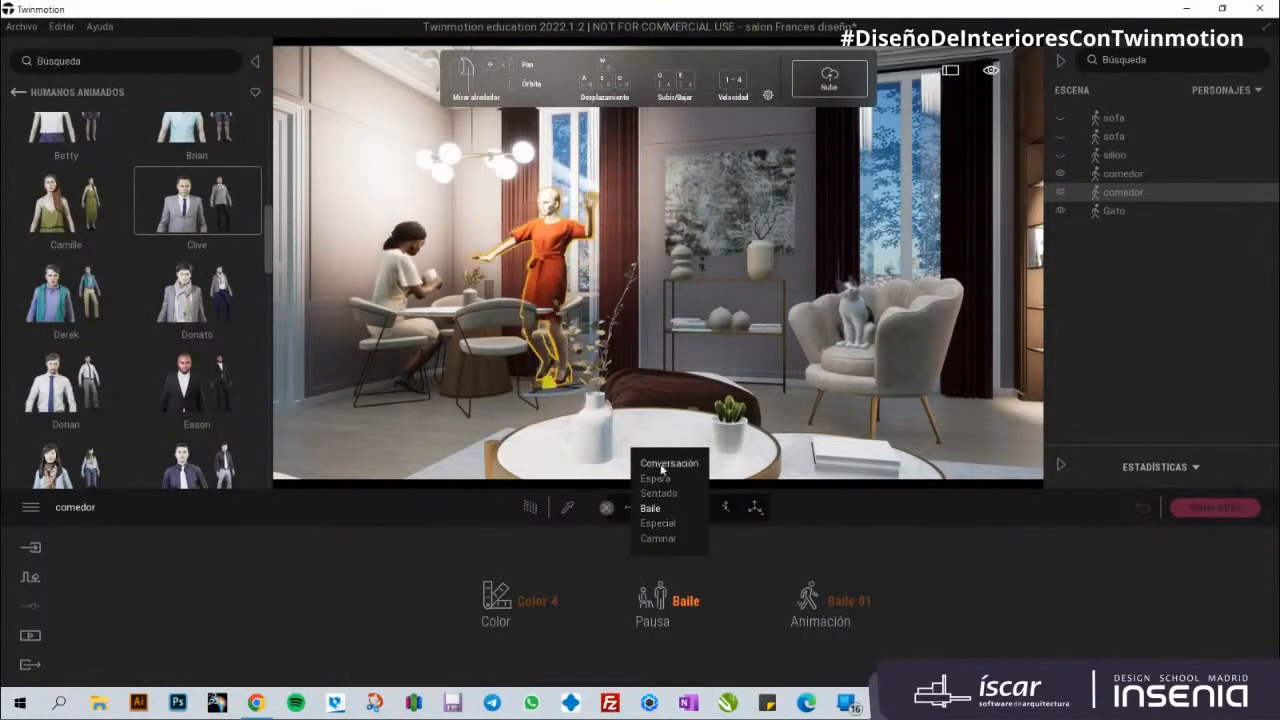
pyautogui.click(667, 494)
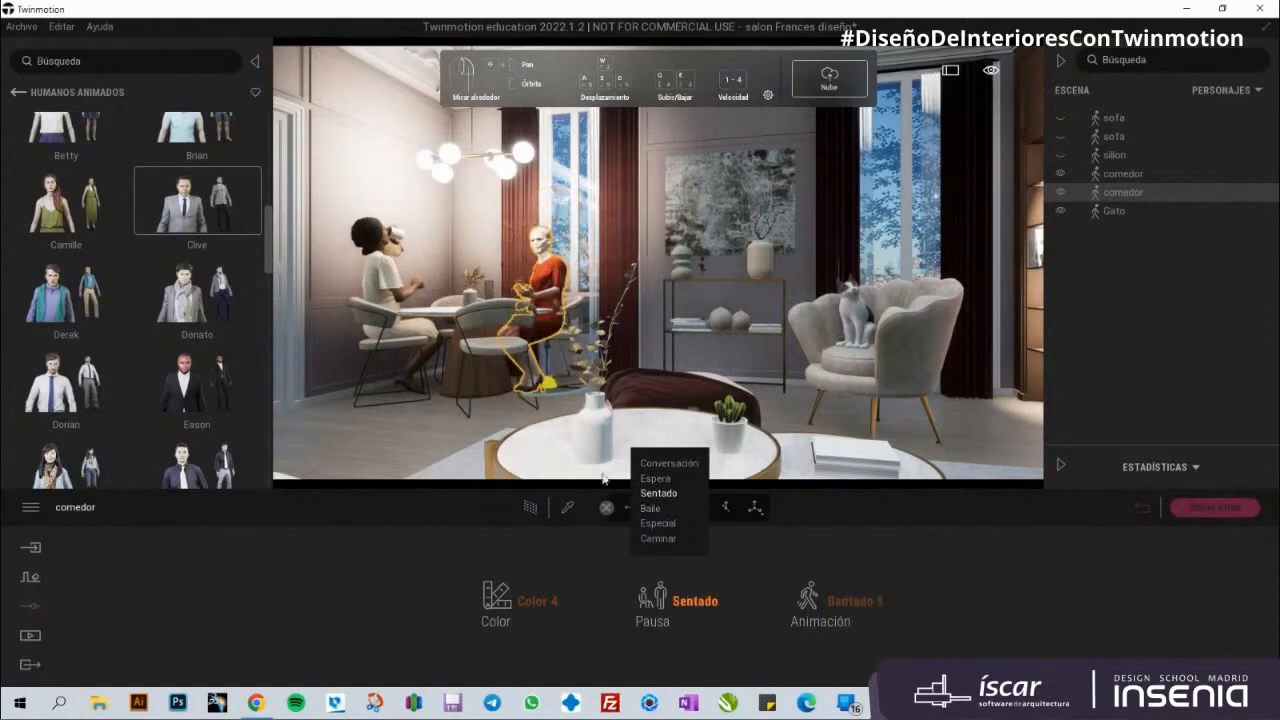
pyautogui.click(850, 611)
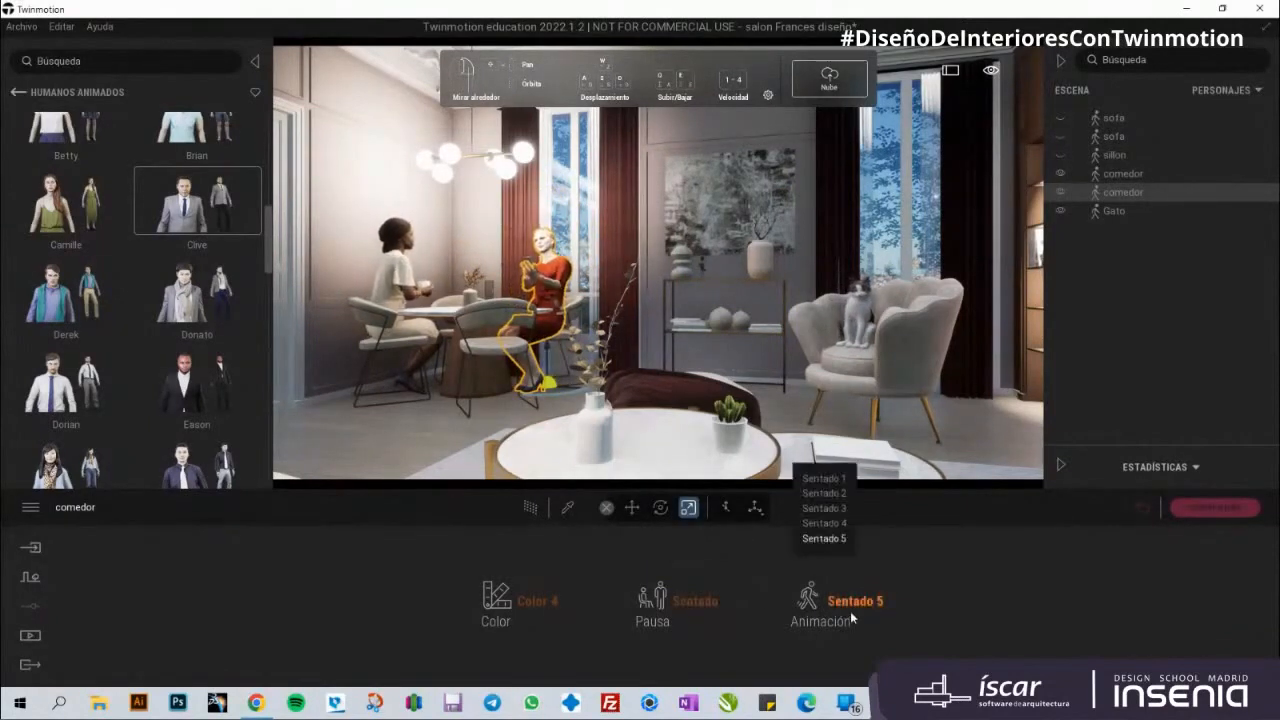
pyautogui.click(823, 479)
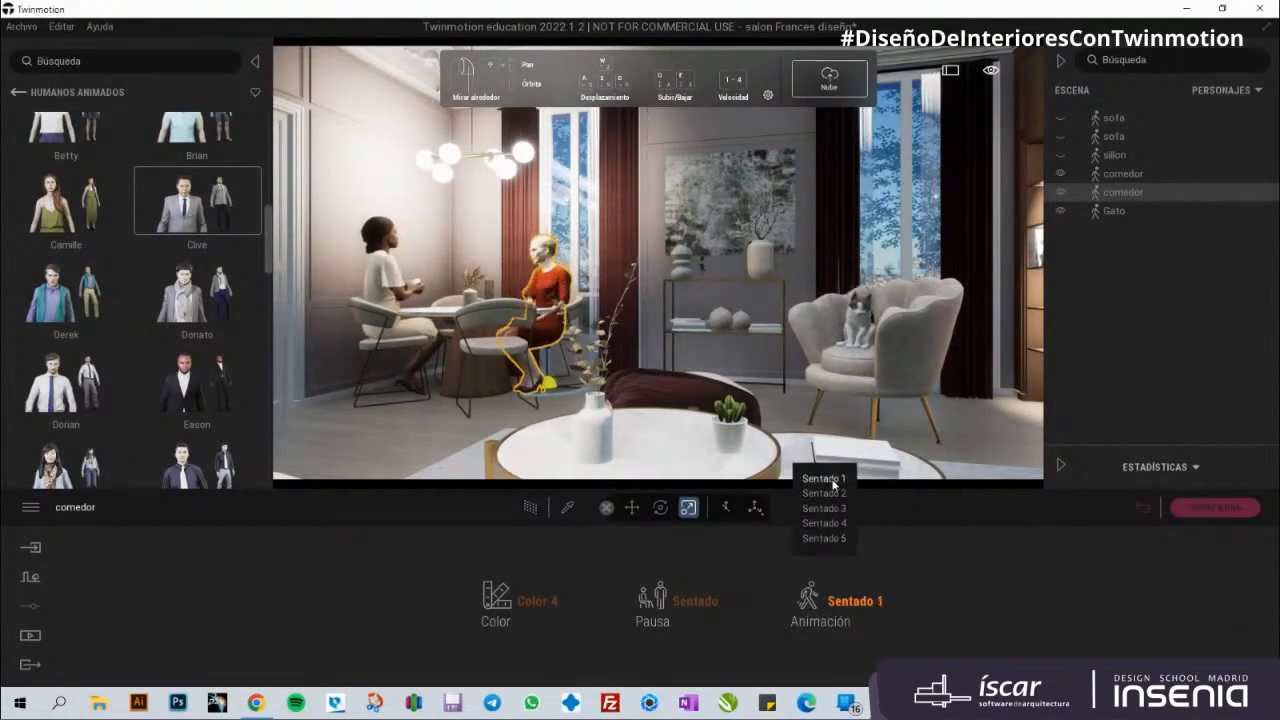
# Step: Give the blonde woman the Caminar pose and try its Equipaje and Llamar por teléfono animations
pyautogui.click(695, 601)
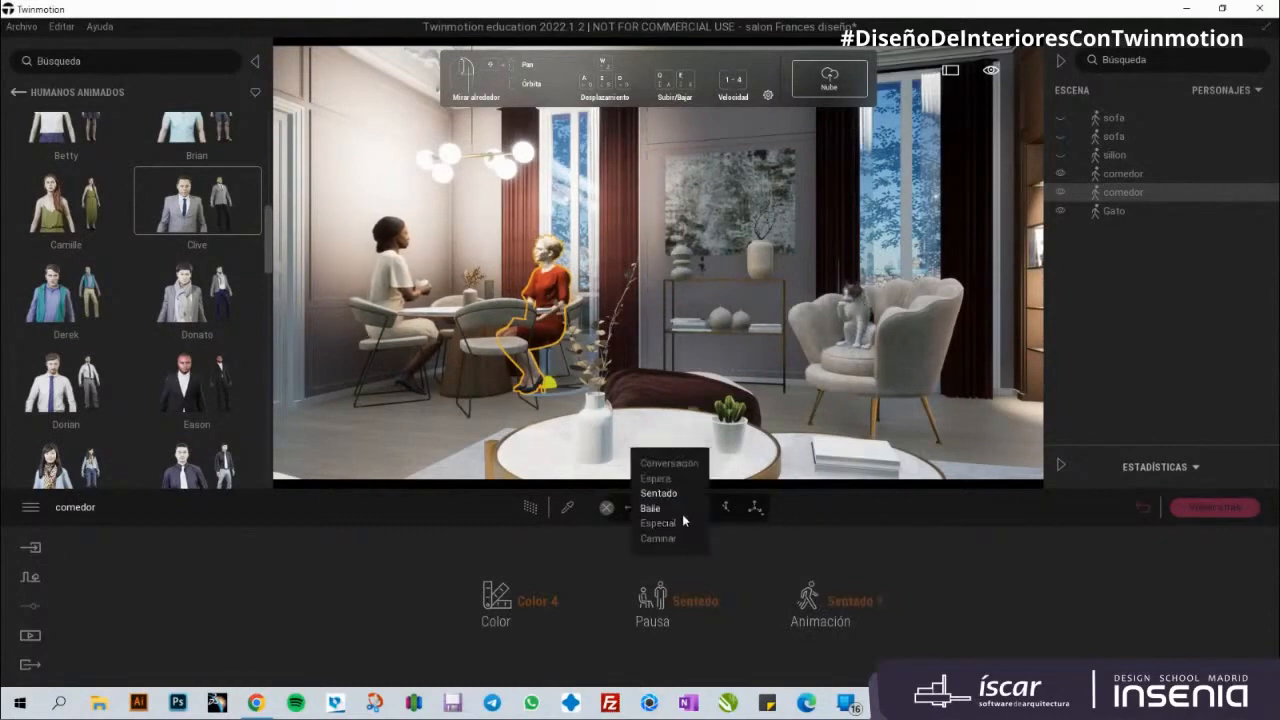
pyautogui.click(841, 602)
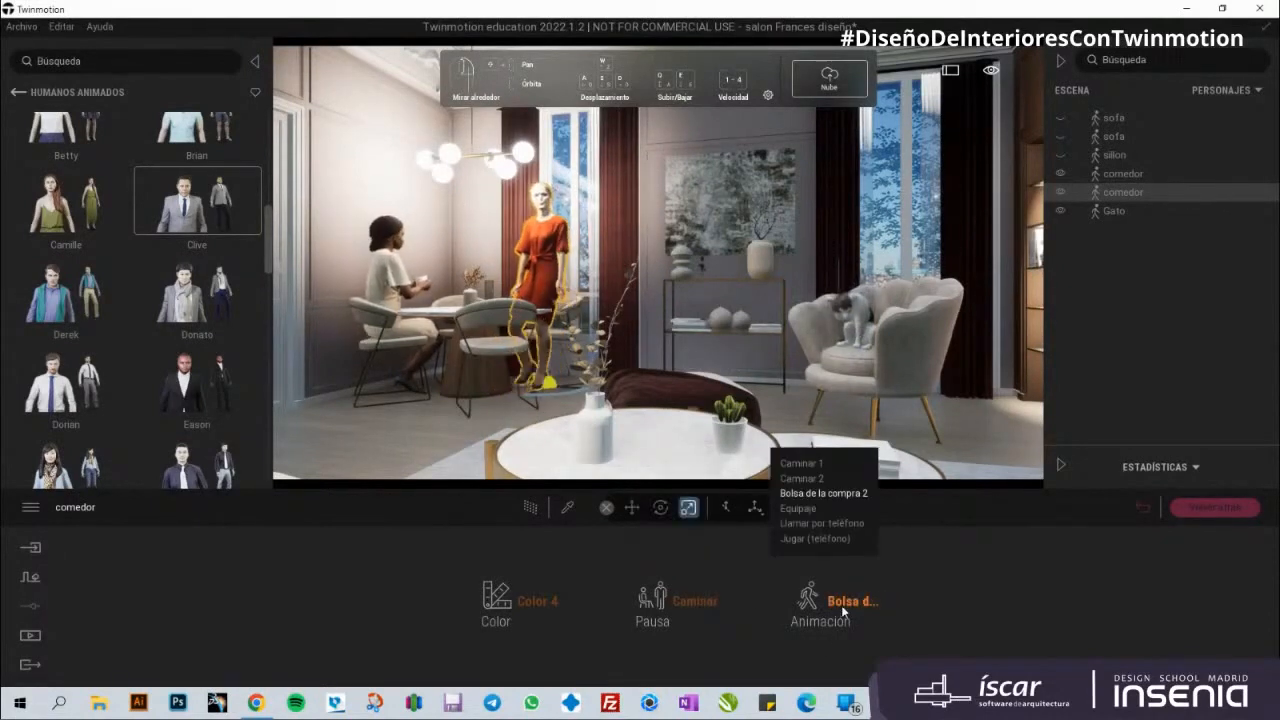
pyautogui.click(797, 509)
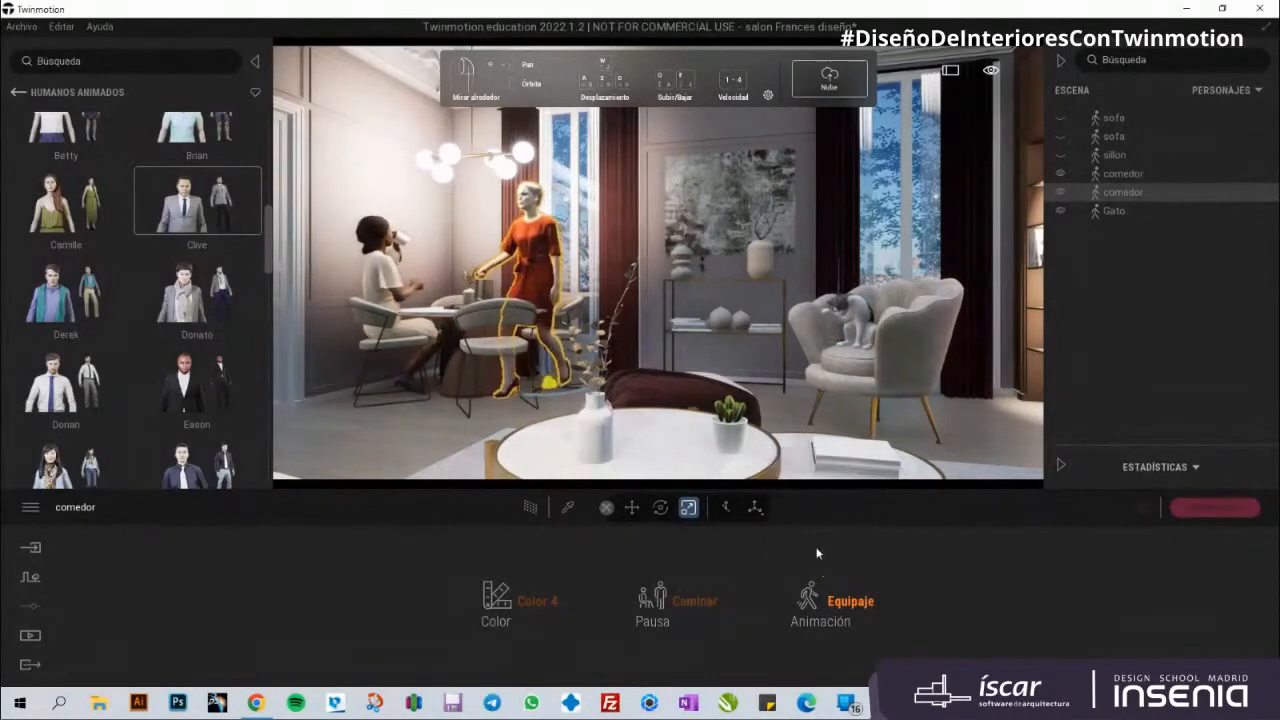
pyautogui.click(845, 601)
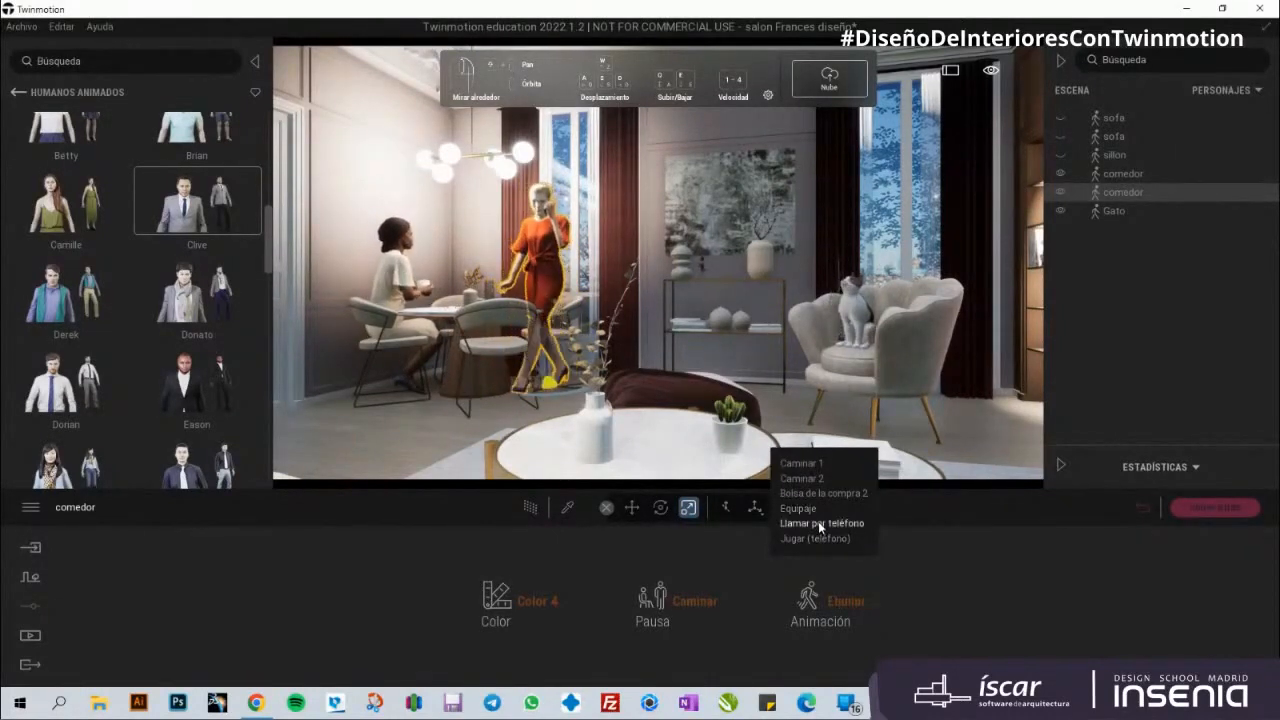
pyautogui.click(818, 522)
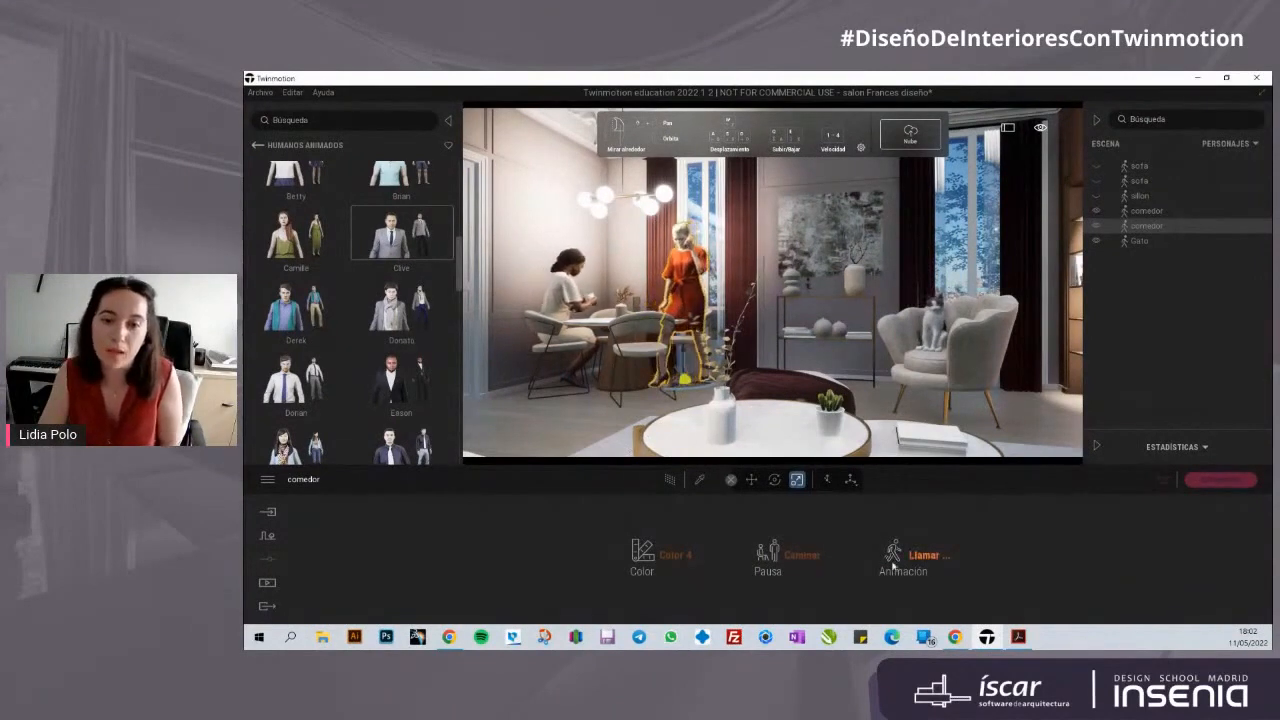
# Step: Return the blonde woman in the dining area to the Sentado pose
pyautogui.click(861, 566)
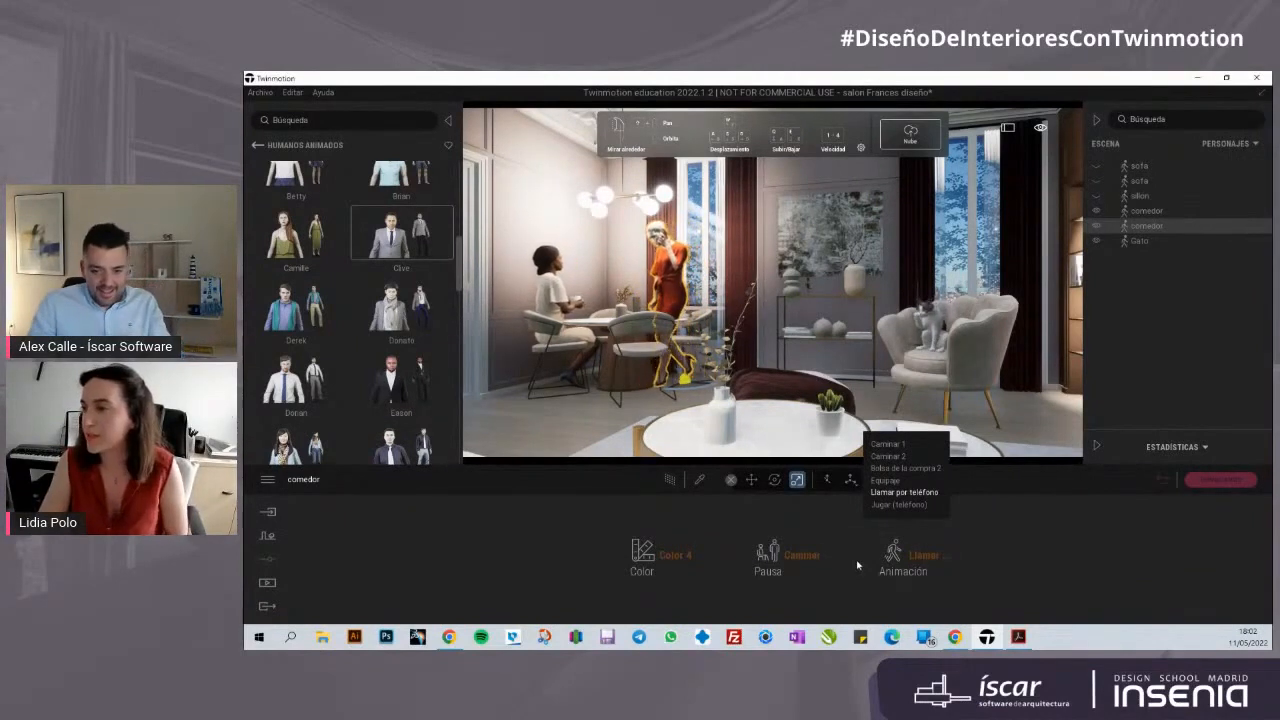
pyautogui.click(937, 491)
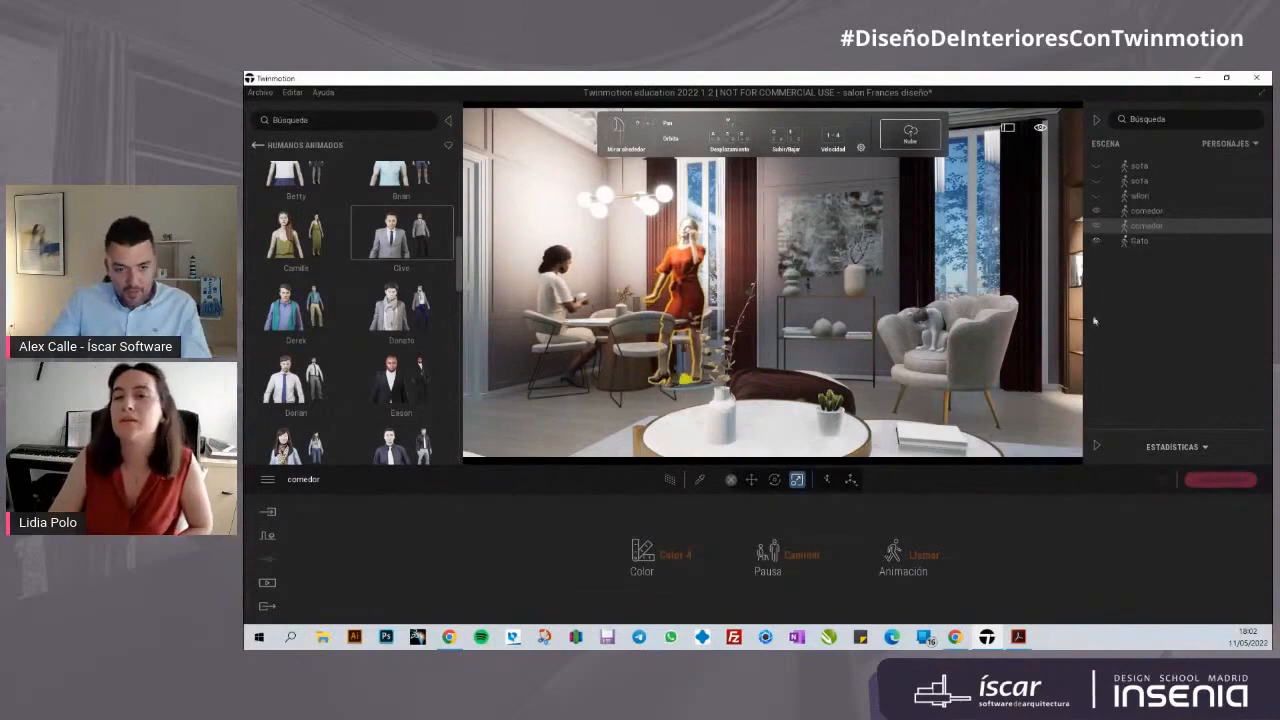
pyautogui.click(803, 555)
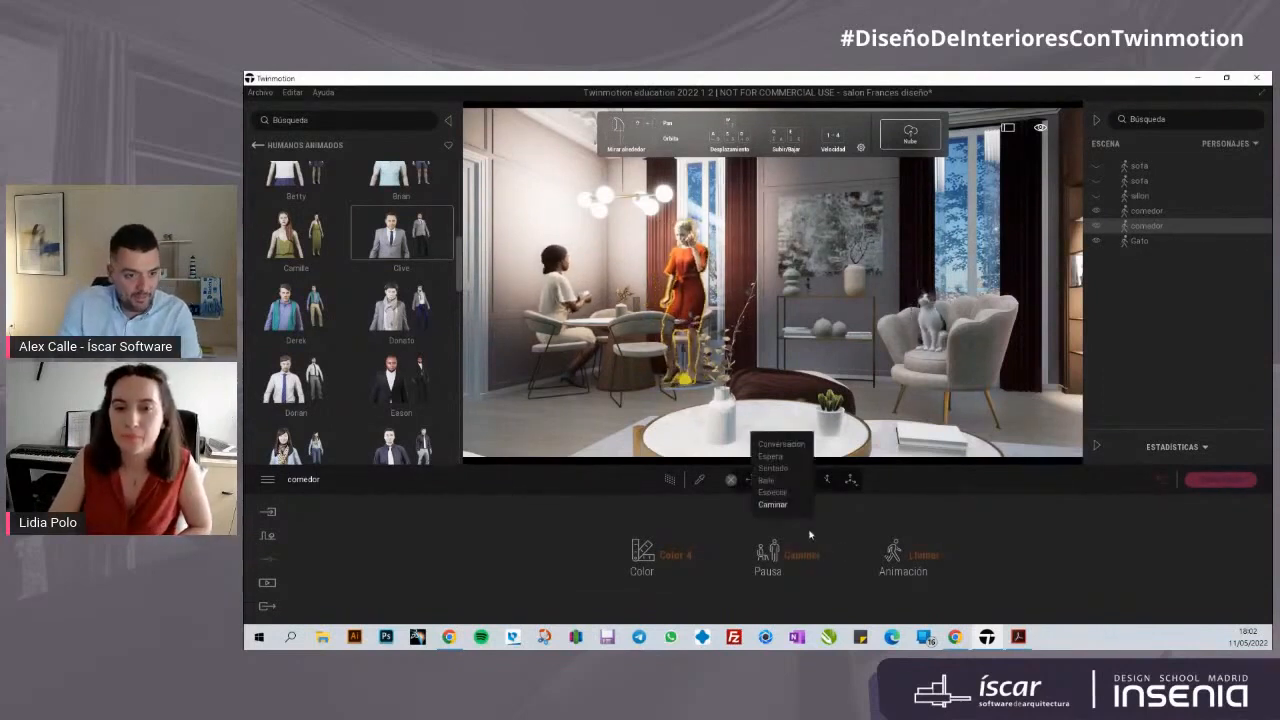
pyautogui.click(795, 469)
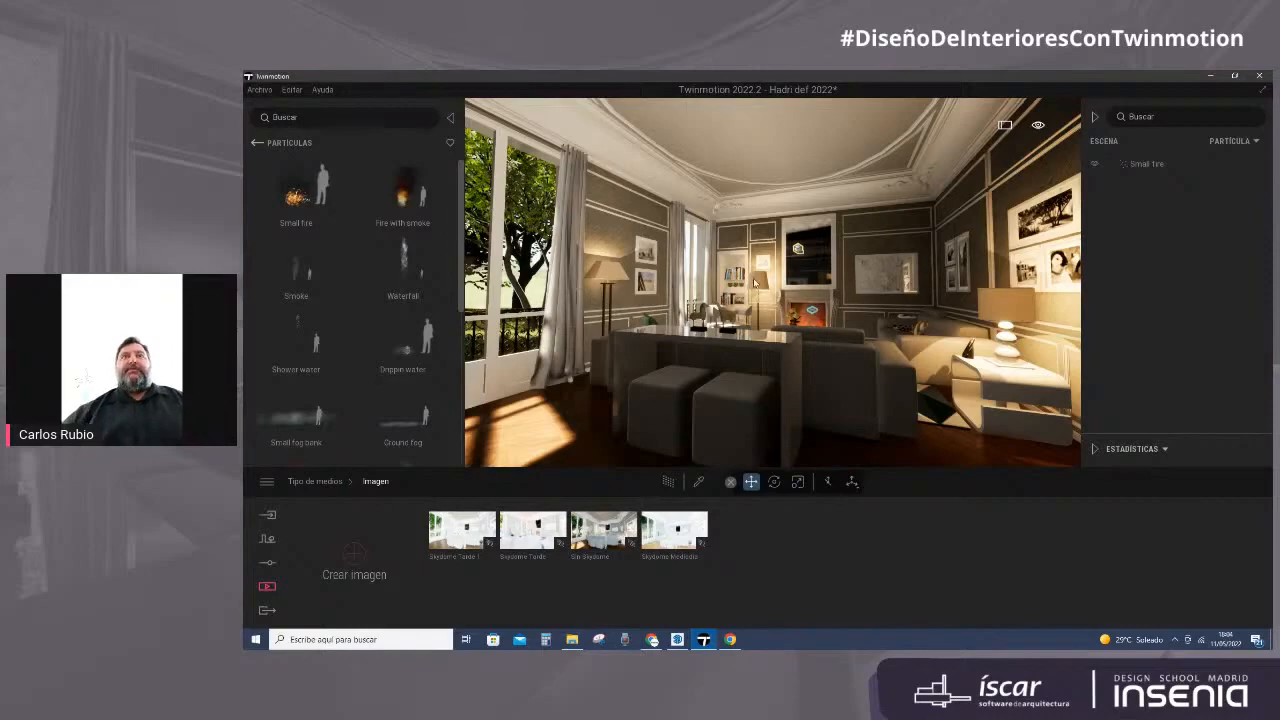
# Step: Examine the second living room between the dining counter and the lit fireplace from several distances
pyautogui.press('w')
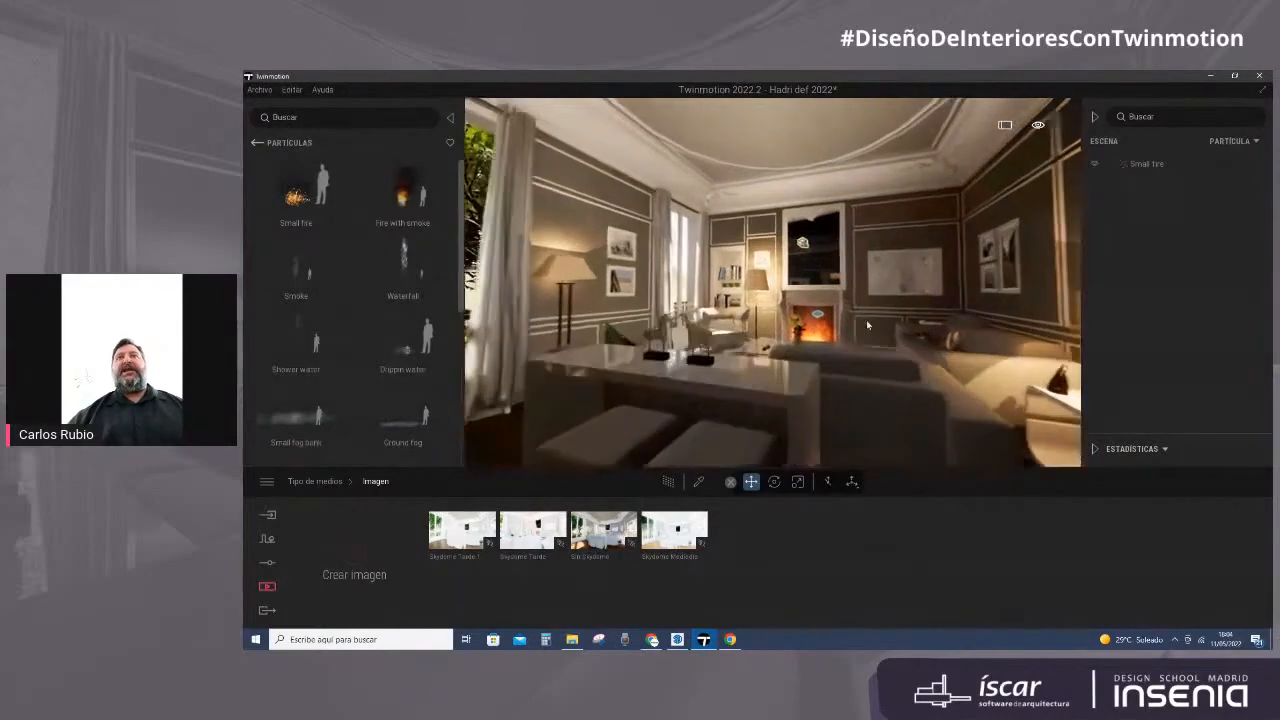
pyautogui.press('s')
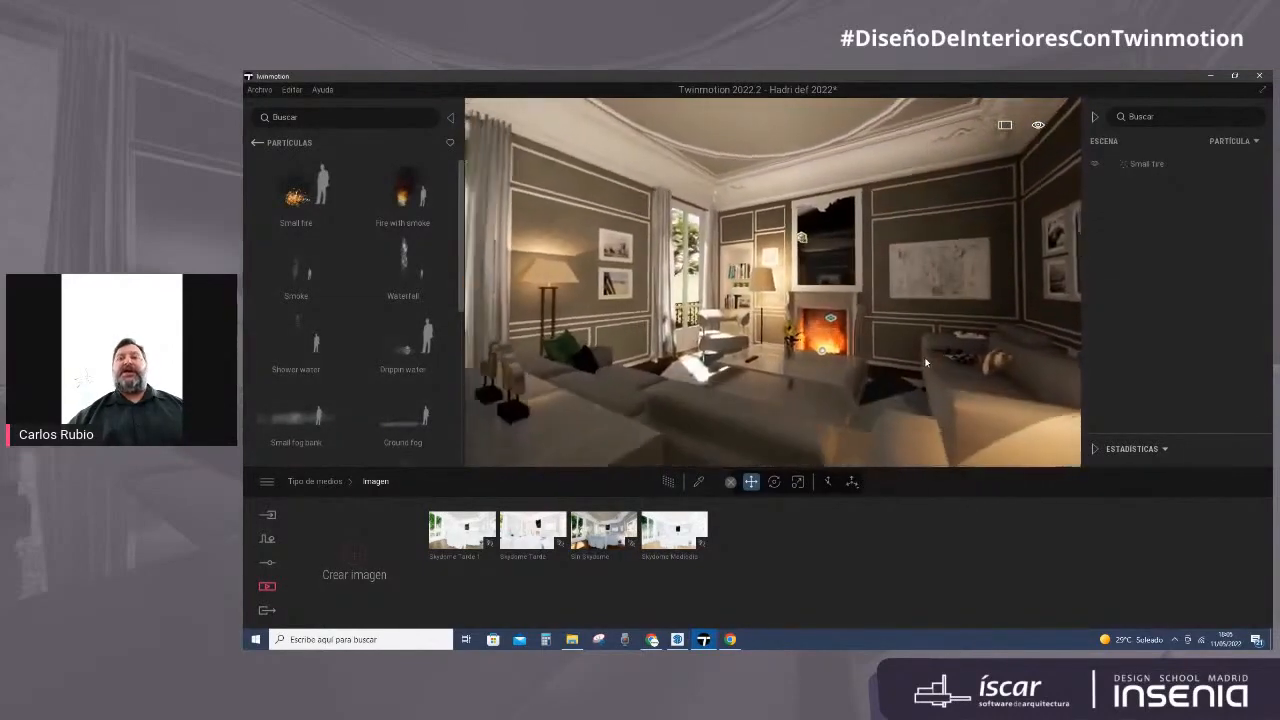
pyautogui.press('w')
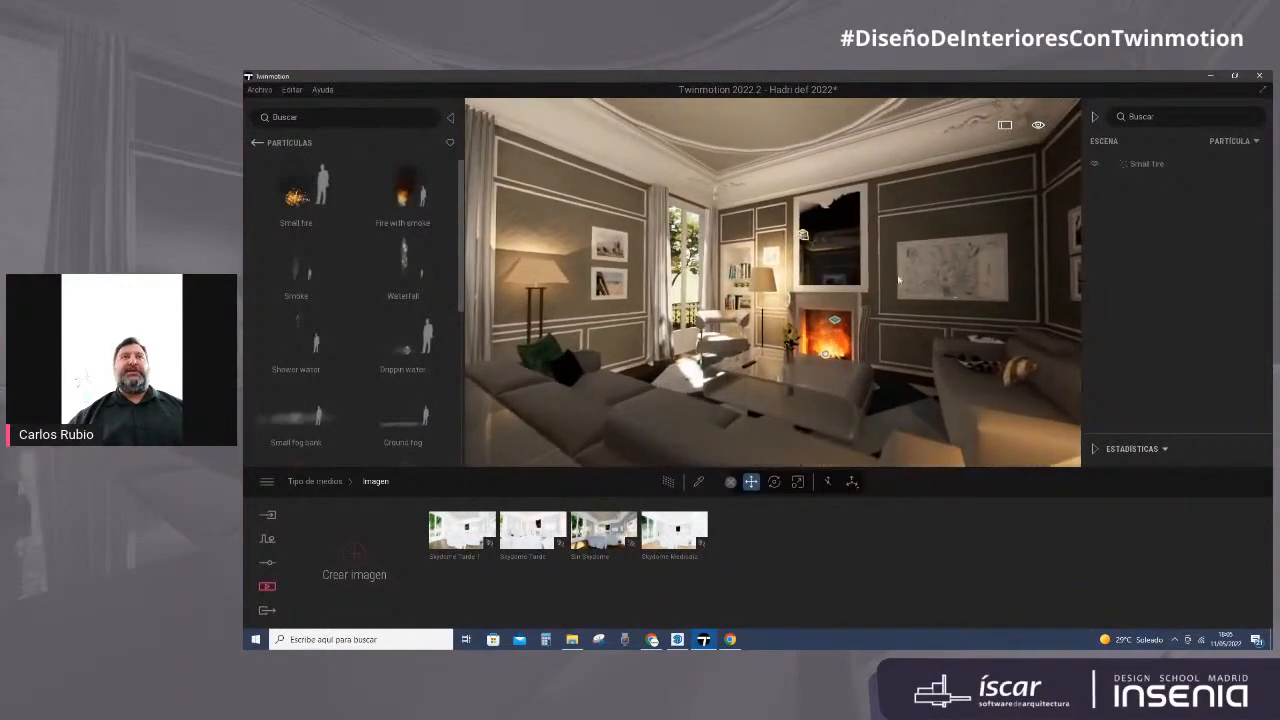
pyautogui.press('w')
pyautogui.press('w')
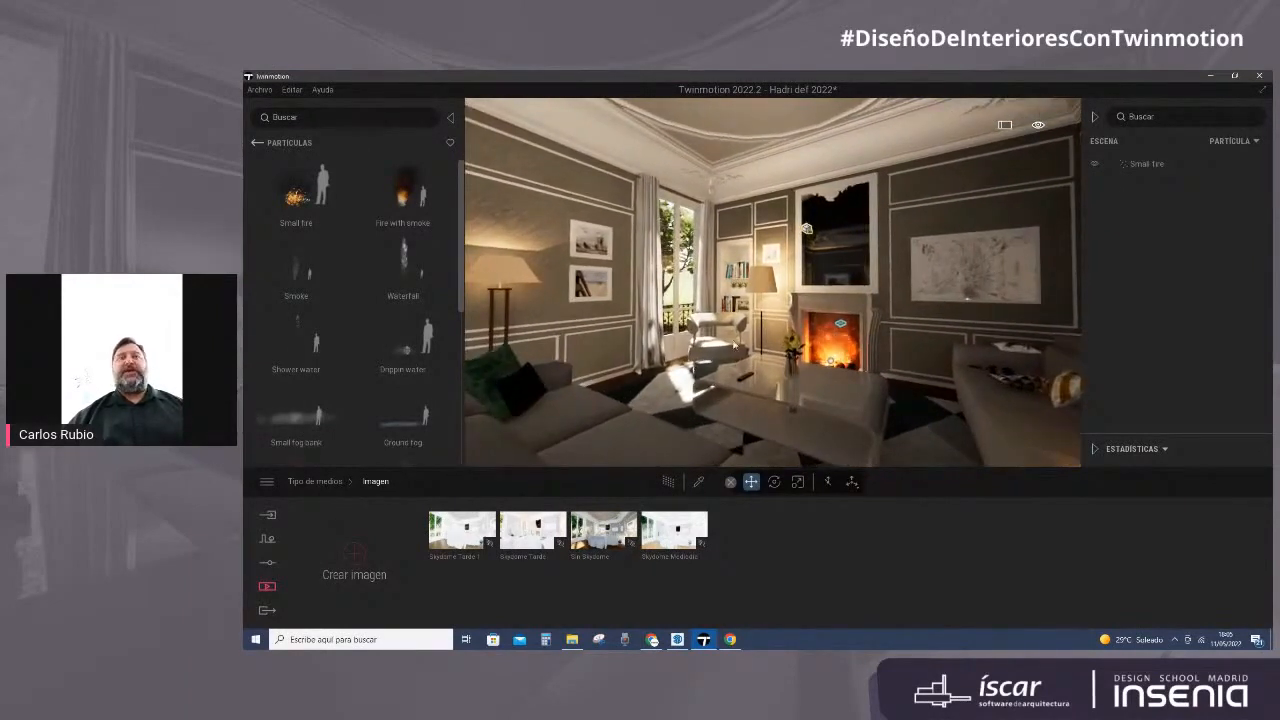
pyautogui.keyDown('shift'); pyautogui.moveTo(820, 371); pyautogui.dragTo(855, 373, button='middle'); pyautogui.keyUp('shift')
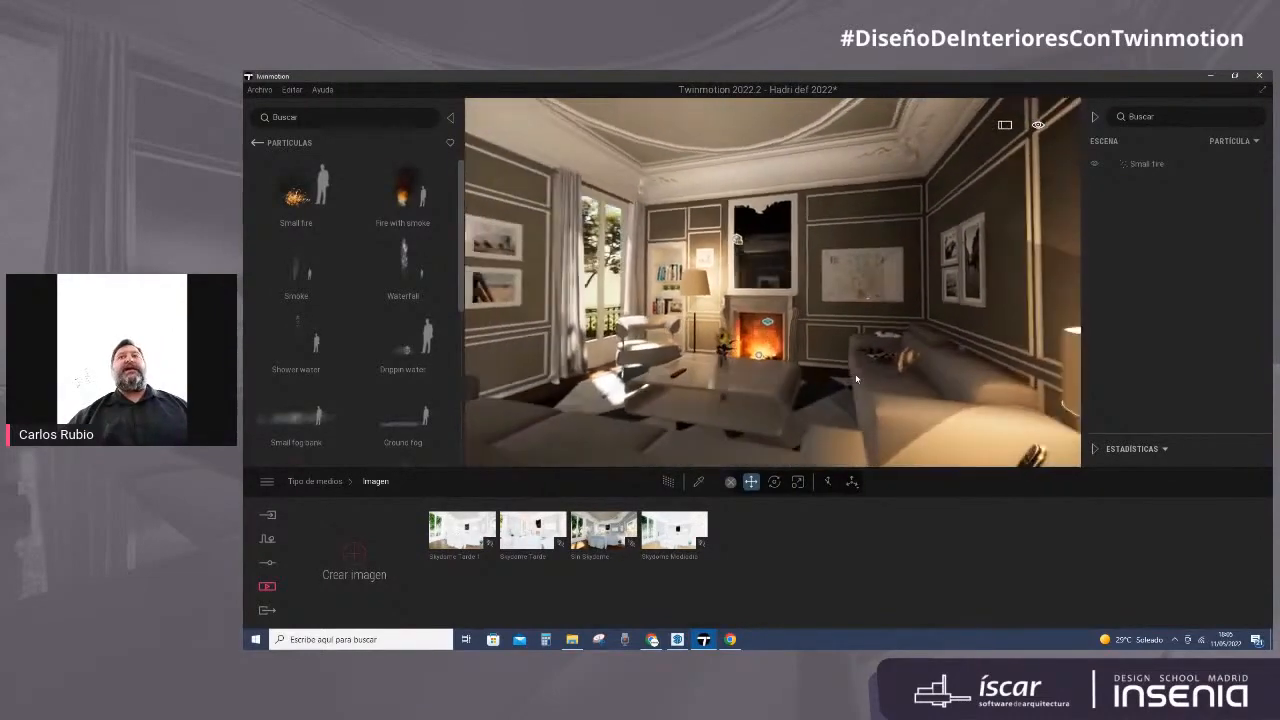
pyautogui.scroll(-4, 782, 349)
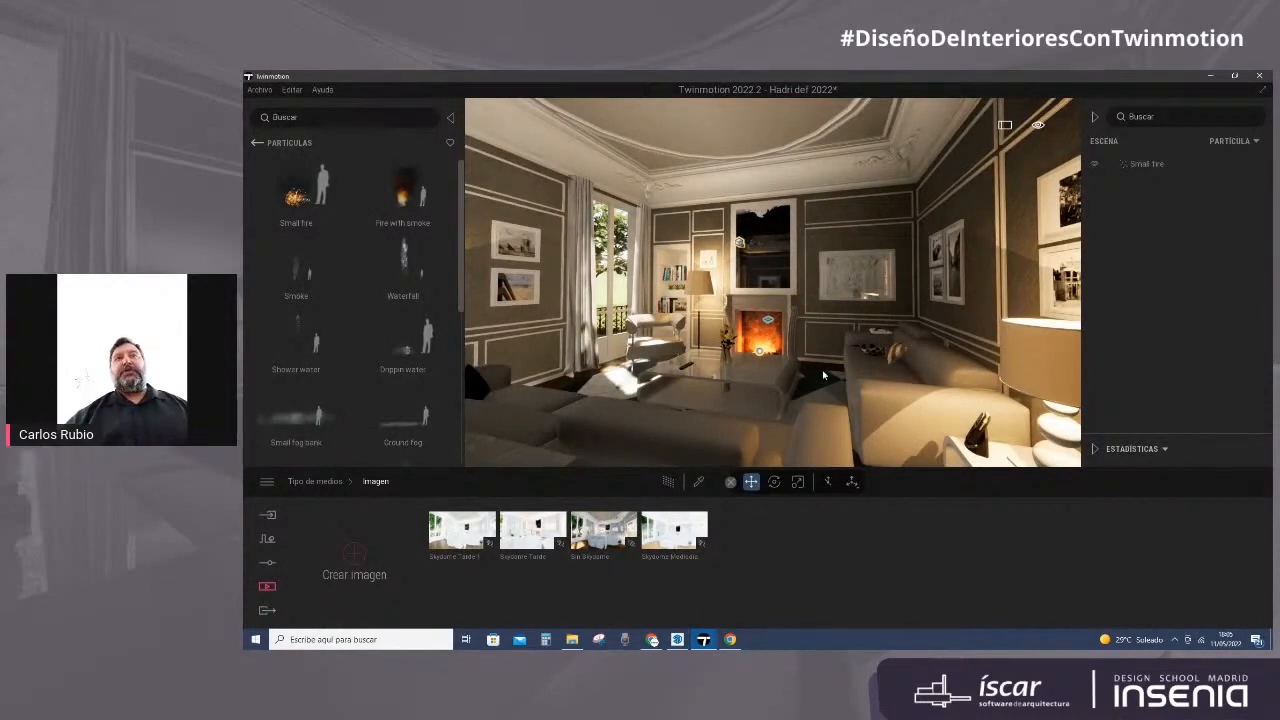
pyautogui.scroll(-8, 878, 378)
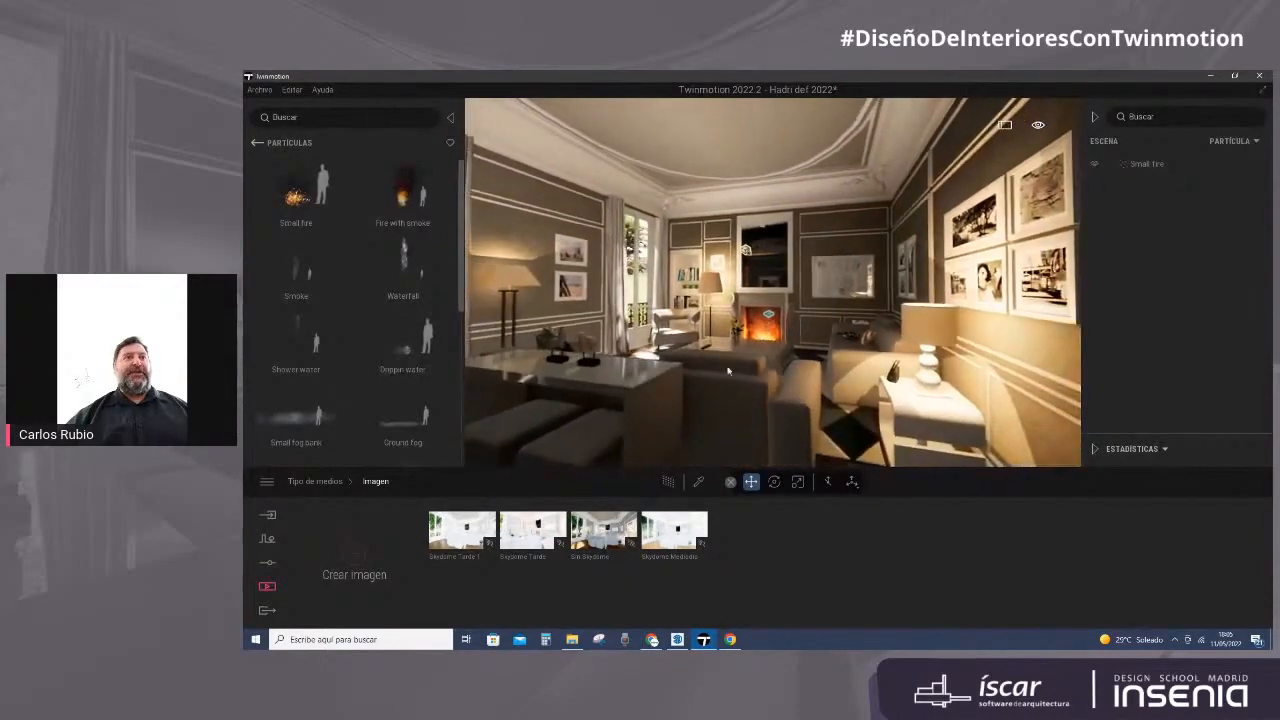
pyautogui.moveTo(722, 366); pyautogui.dragTo(722, 366, button='middle')
pyautogui.press('Left')
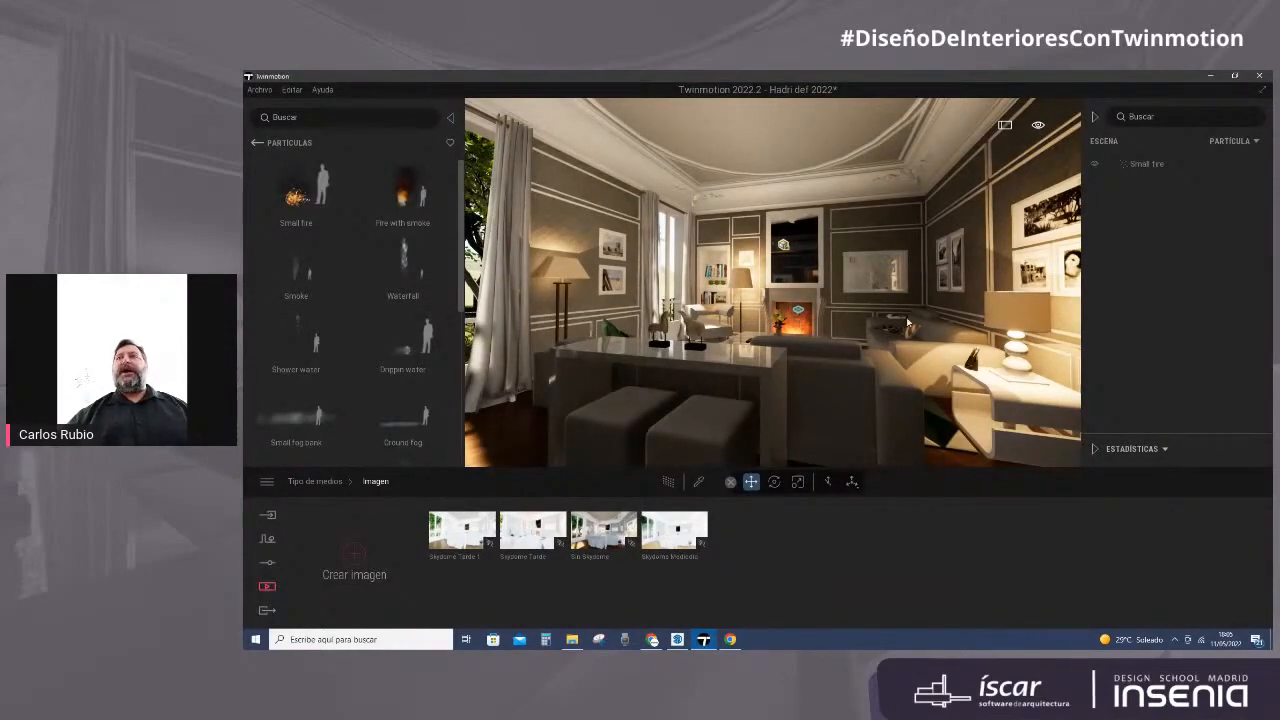
# Step: Examine the lit table lamp beside the sofa and the framed pictures behind it from above
pyautogui.scroll(3, 919, 325)
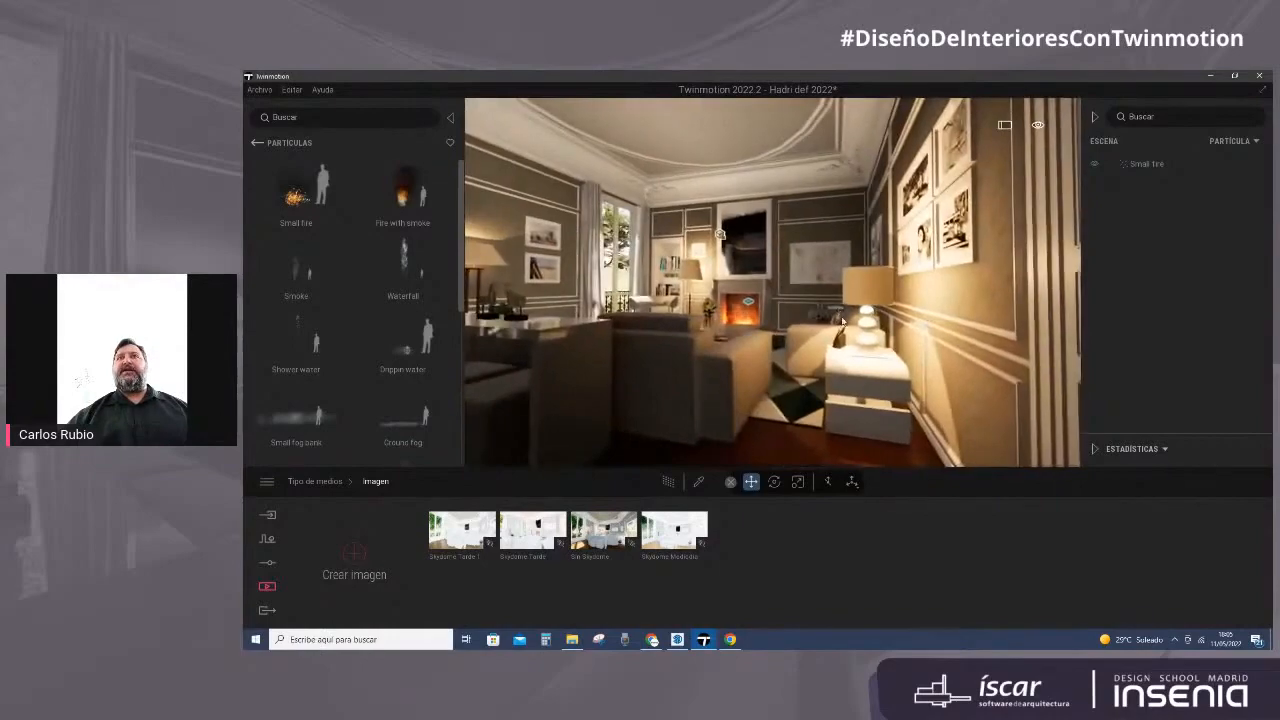
pyautogui.keyDown('shift'); pyautogui.moveTo(919, 325); pyautogui.dragTo(840, 318, button='middle'); pyautogui.keyUp('shift')
pyautogui.keyDown('shift'); pyautogui.moveTo(909, 338); pyautogui.dragTo(920, 410, button='middle'); pyautogui.keyUp('shift')
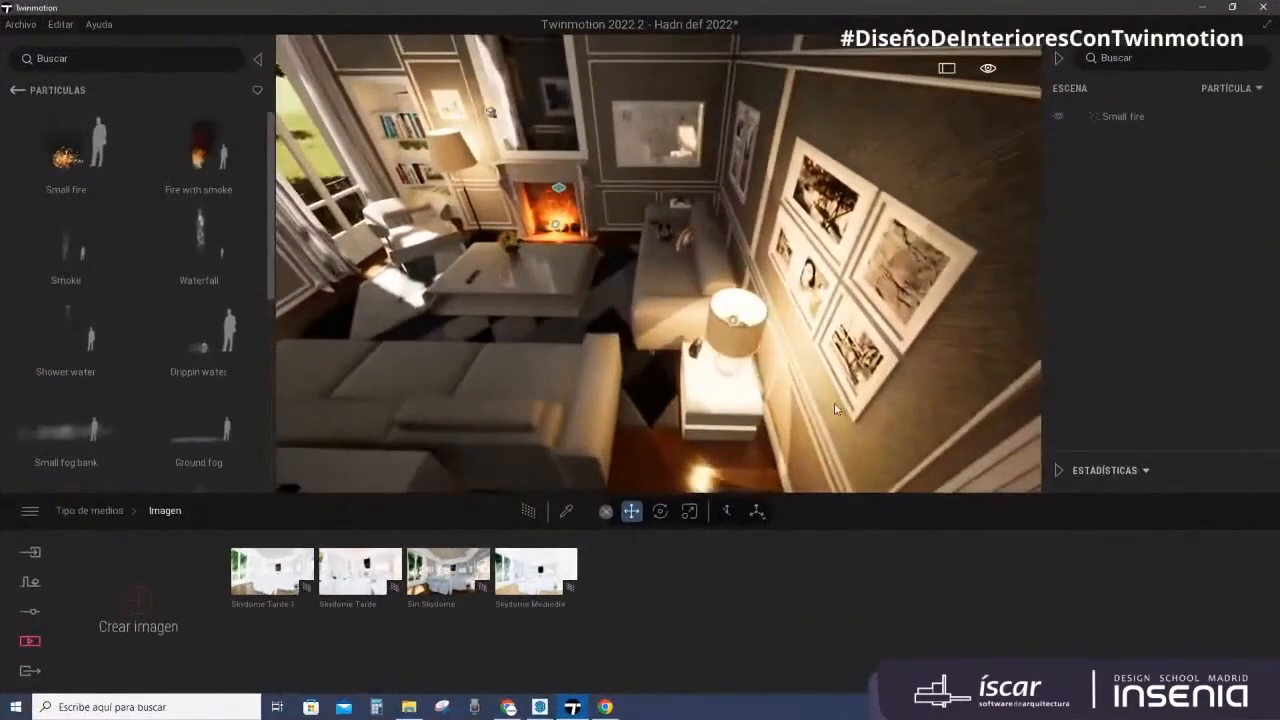
pyautogui.scroll(3, 841, 421)
pyautogui.moveTo(841, 421); pyautogui.dragTo(710, 429, button='middle')
pyautogui.scroll(3, 710, 430)
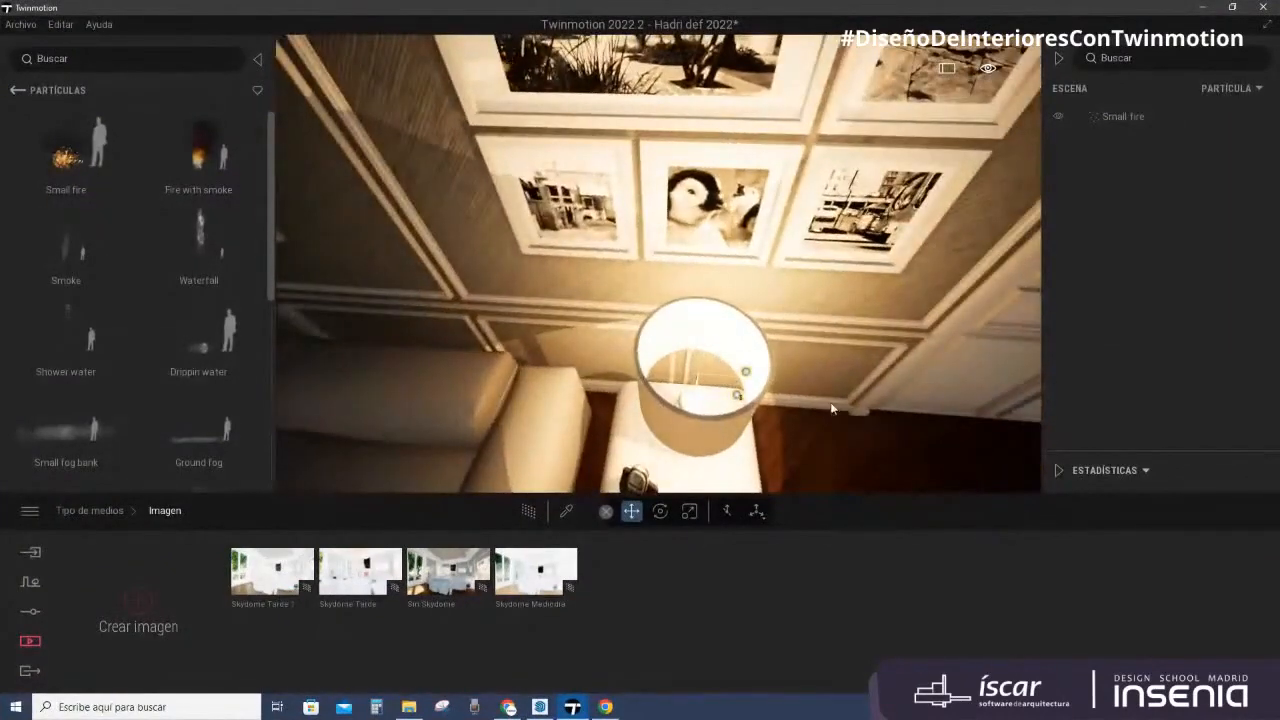
# Step: Select an omnidirectional light beside the table lamp by the sofa and filter the scene list to Luces
pyautogui.scroll(2, 727, 381)
pyautogui.scroll(2, 727, 381)
pyautogui.keyDown('shift'); pyautogui.moveTo(727, 381); pyautogui.dragTo(770, 441, button='middle'); pyautogui.keyUp('shift')
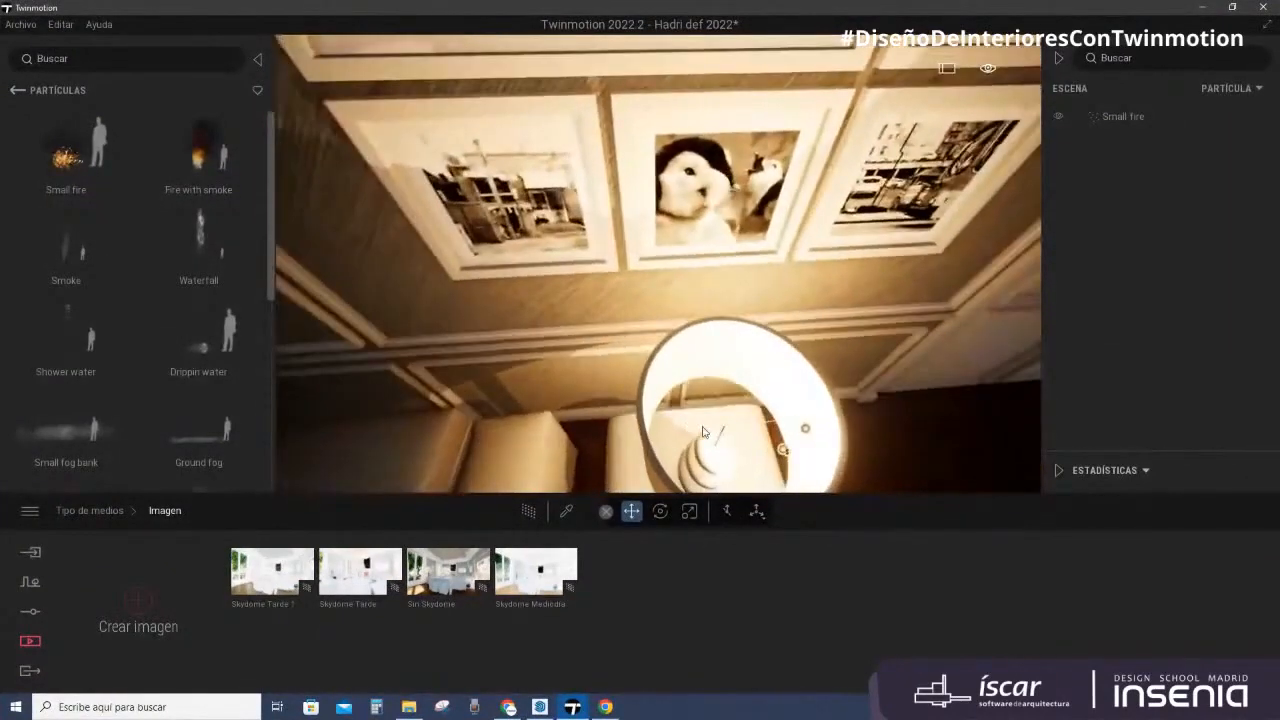
pyautogui.click(783, 452)
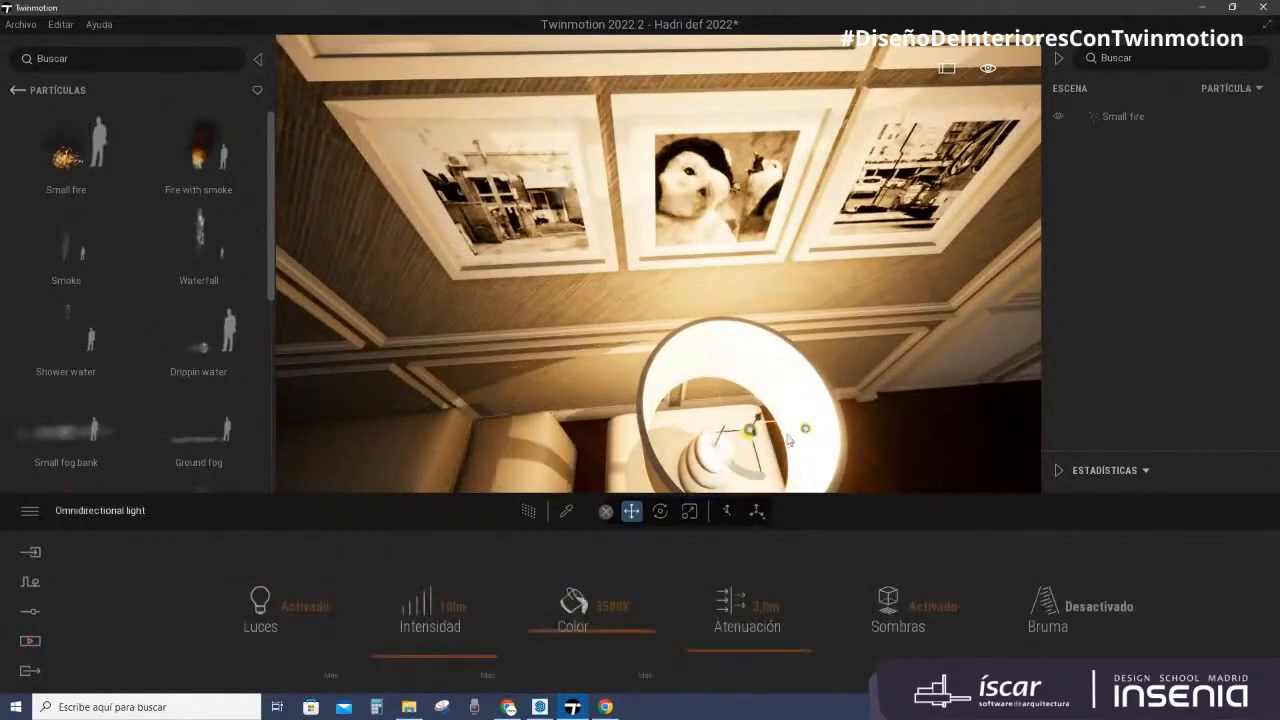
pyautogui.click(1258, 88)
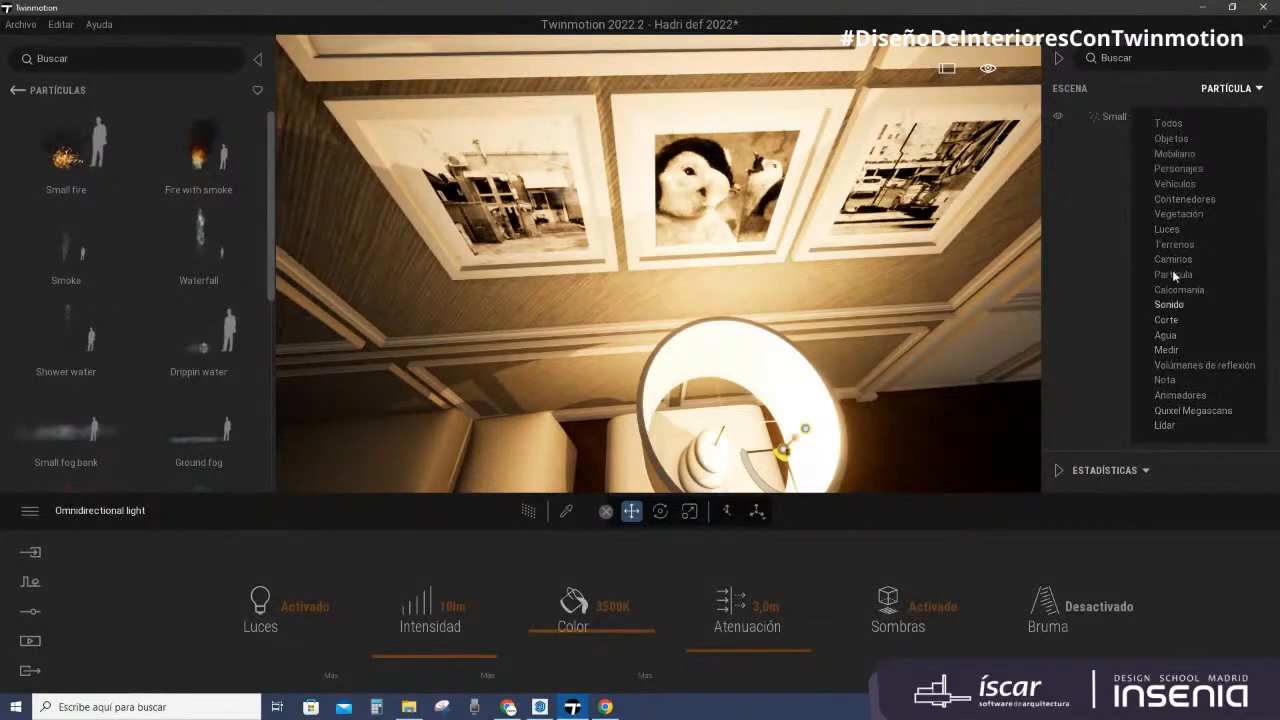
pyautogui.click(1168, 229)
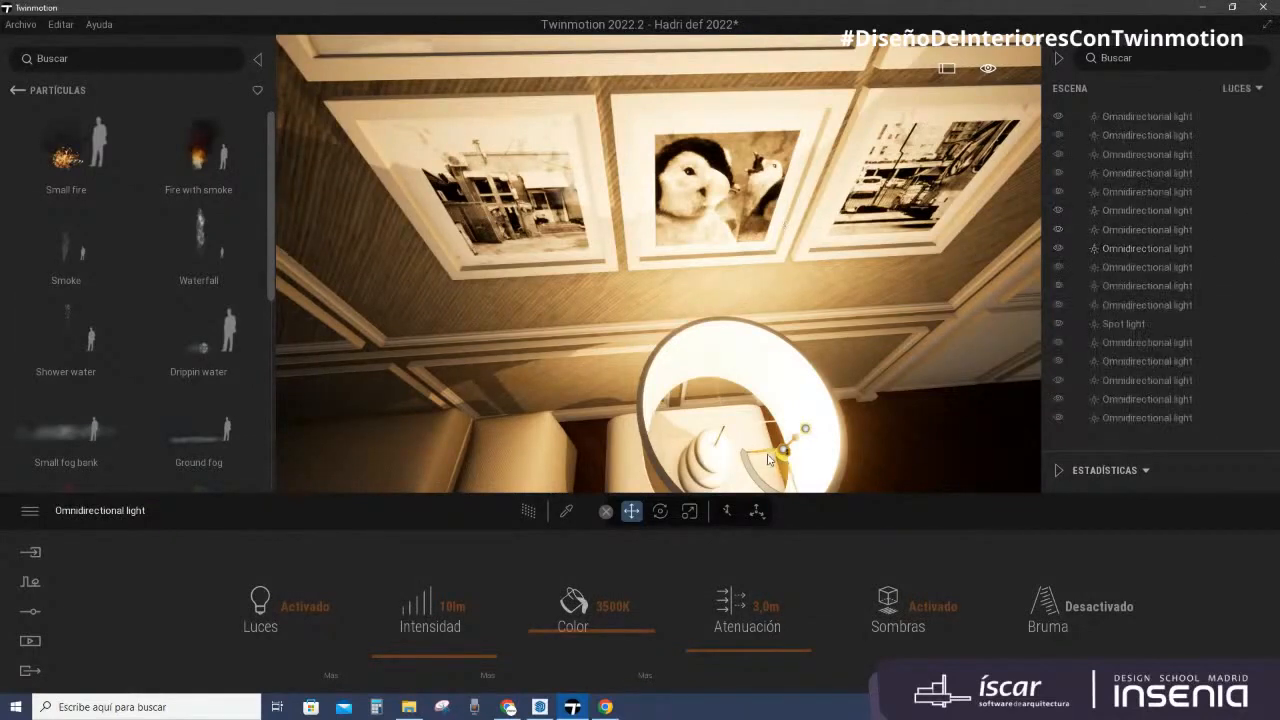
# Step: Move the two omnidirectional lights beside the table lamp to the middle of its shade
pyautogui.moveTo(770, 456); pyautogui.dragTo(711, 460)
pyautogui.click(805, 429)
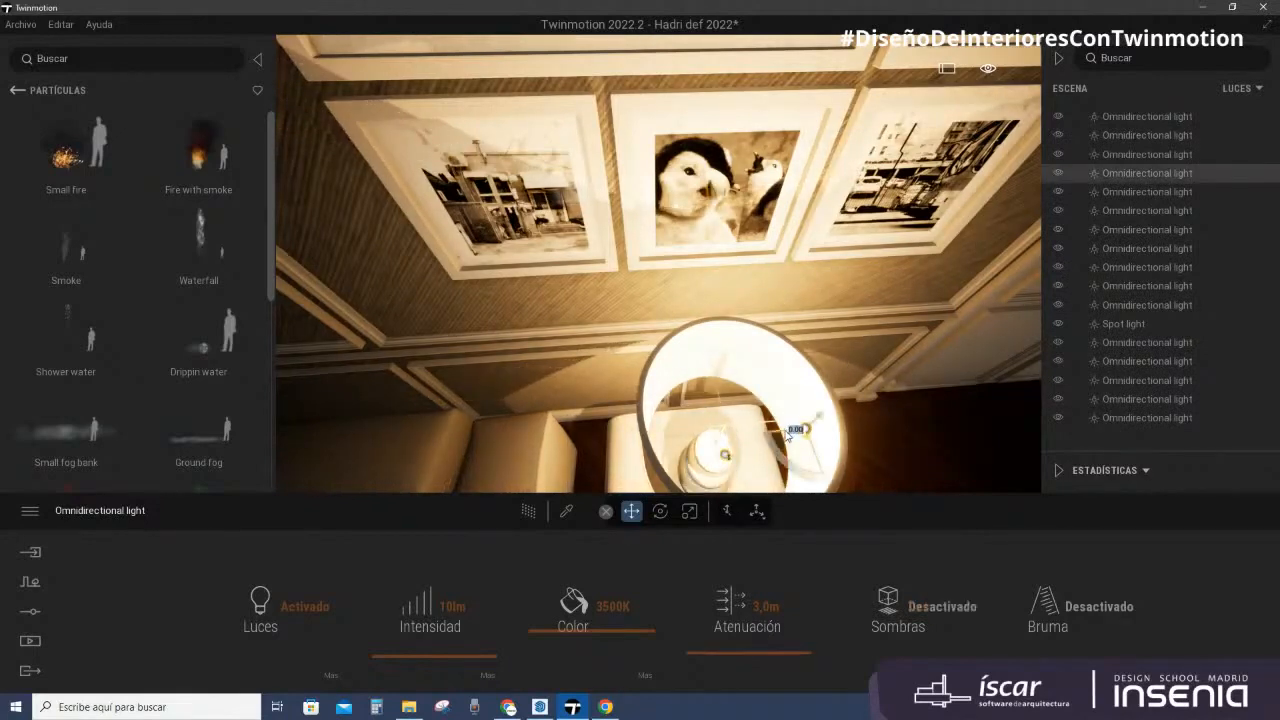
pyautogui.moveTo(780, 434); pyautogui.dragTo(710, 453)
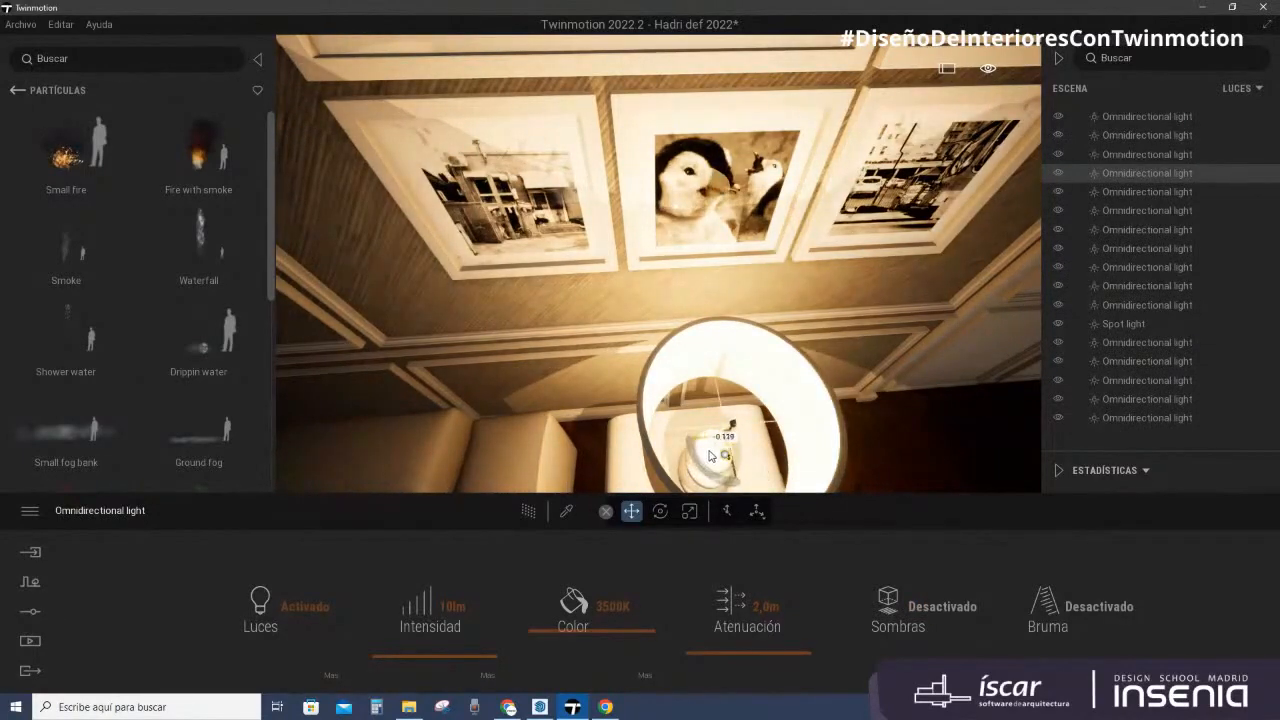
pyautogui.scroll(-3, 674, 268)
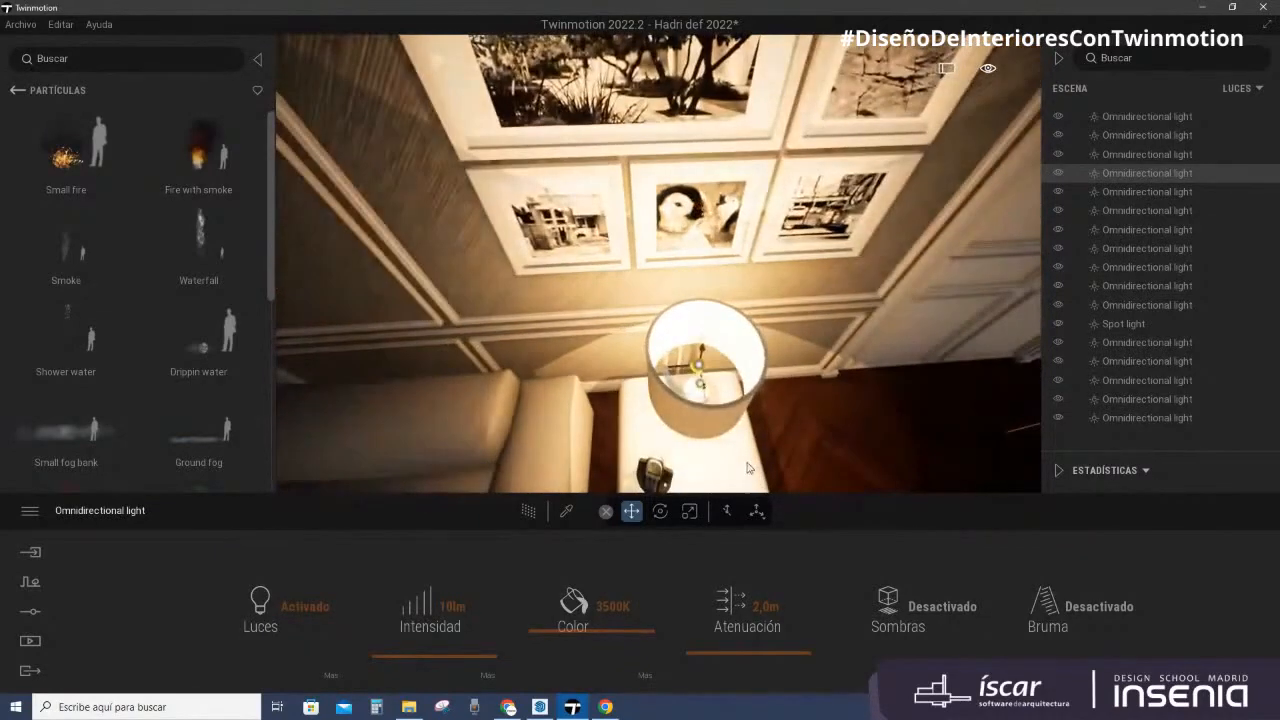
pyautogui.moveTo(748, 465); pyautogui.dragTo(748, 468, button='middle')
pyautogui.scroll(2, 604, 271)
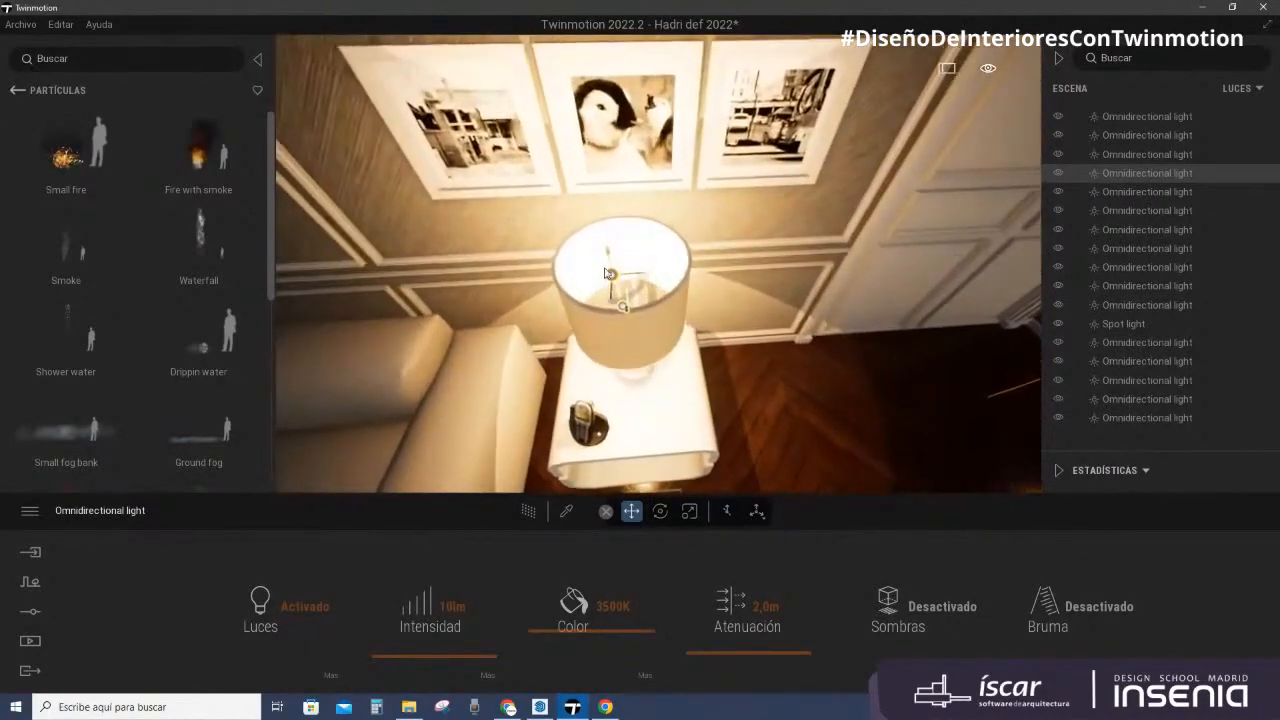
# Step: Turn off both omnidirectional lights inside the table lamp
pyautogui.click(1058, 173)
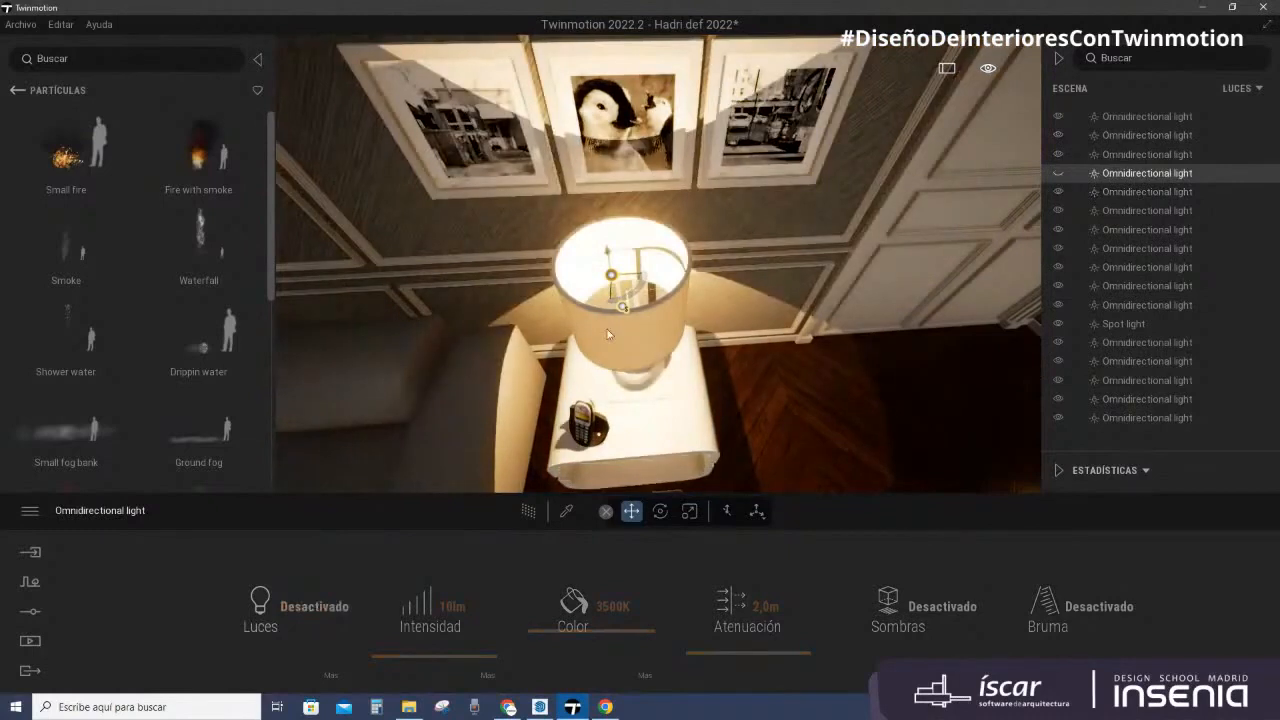
pyautogui.click(621, 309)
pyautogui.click(1058, 154)
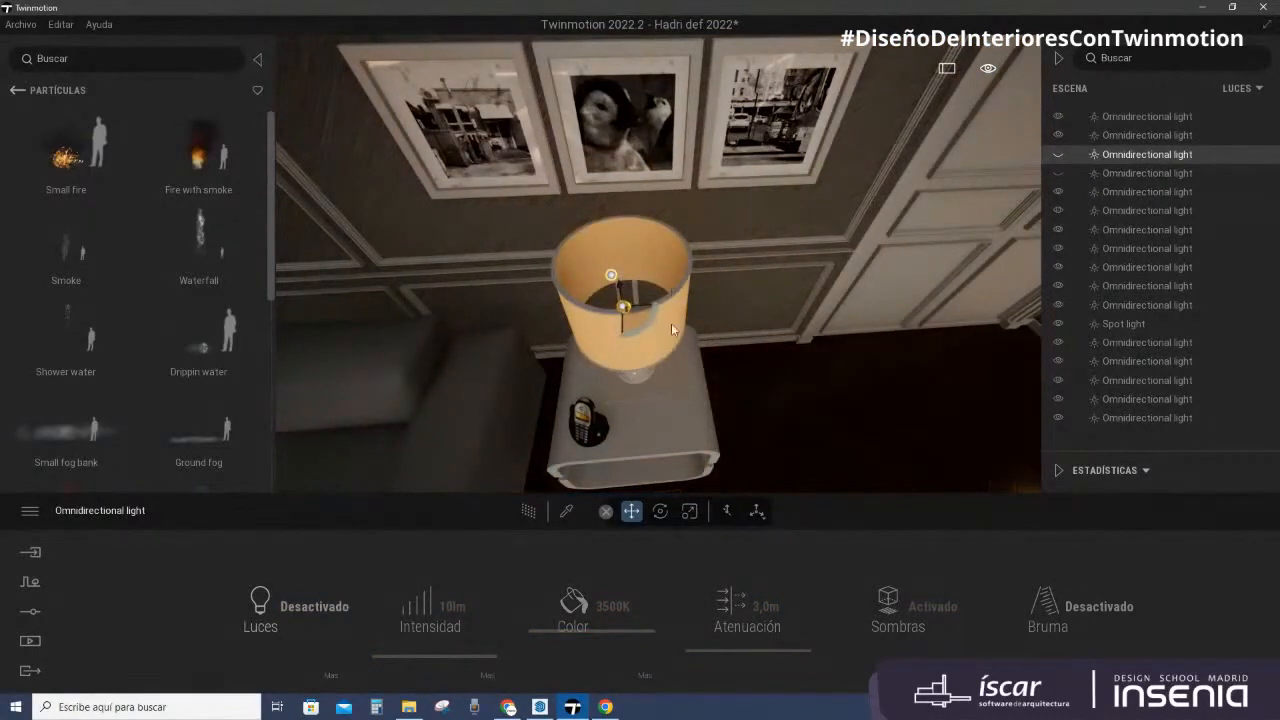
# Step: Sample the lampshade's material and open its additional settings with the Emisivo value
pyautogui.click(566, 511)
pyautogui.click(618, 413)
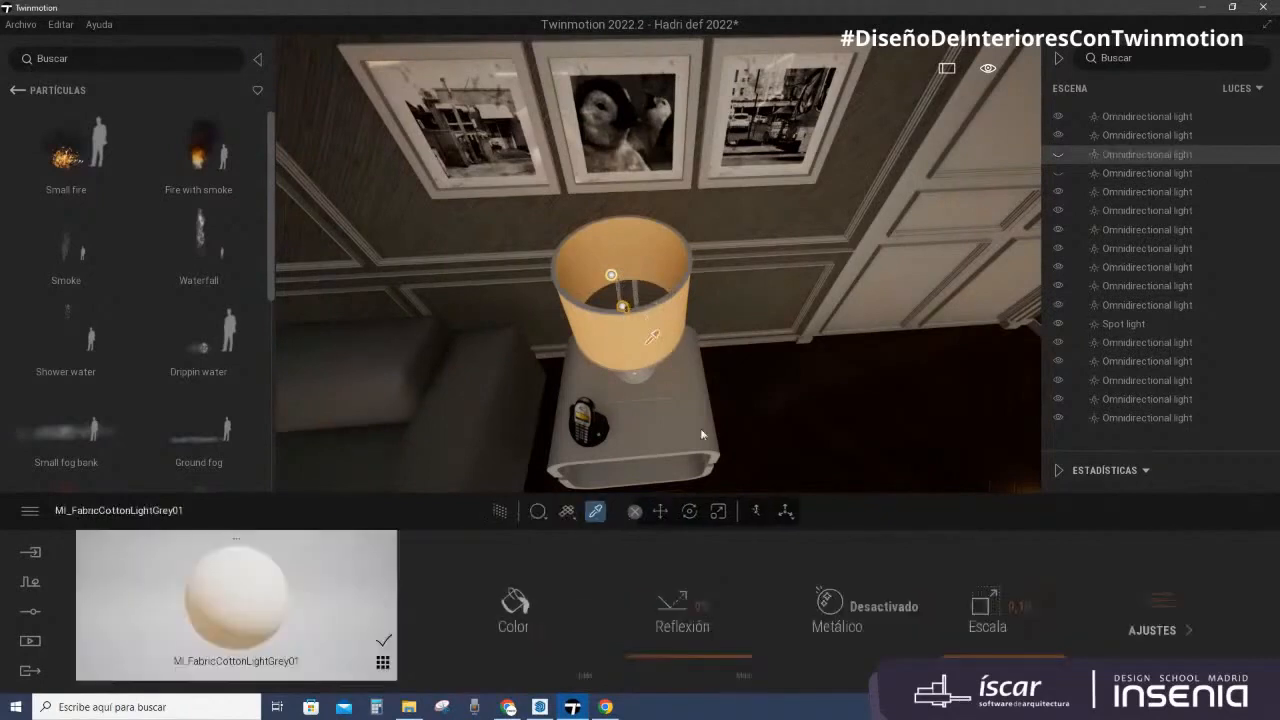
pyautogui.click(1190, 630)
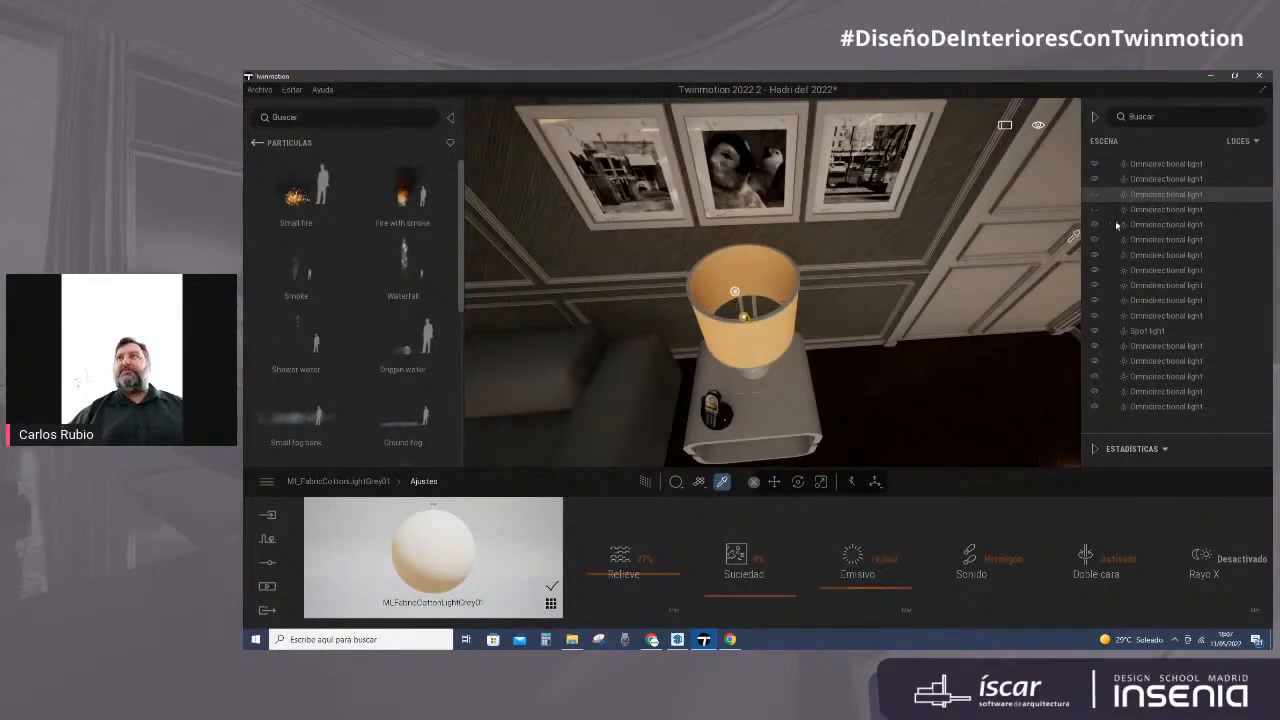
# Step: Render the table lamp with the Path Tracer and set its quality preset to the lowest level
pyautogui.click(646, 483)
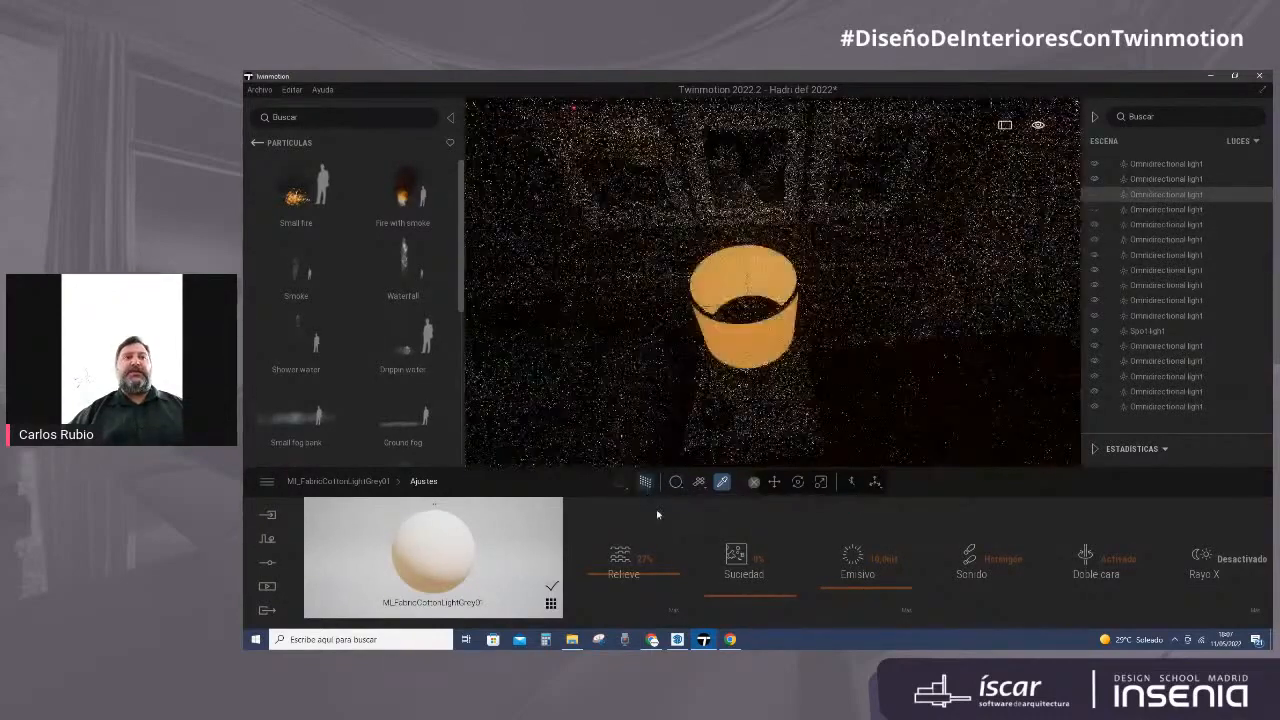
pyautogui.click(623, 489)
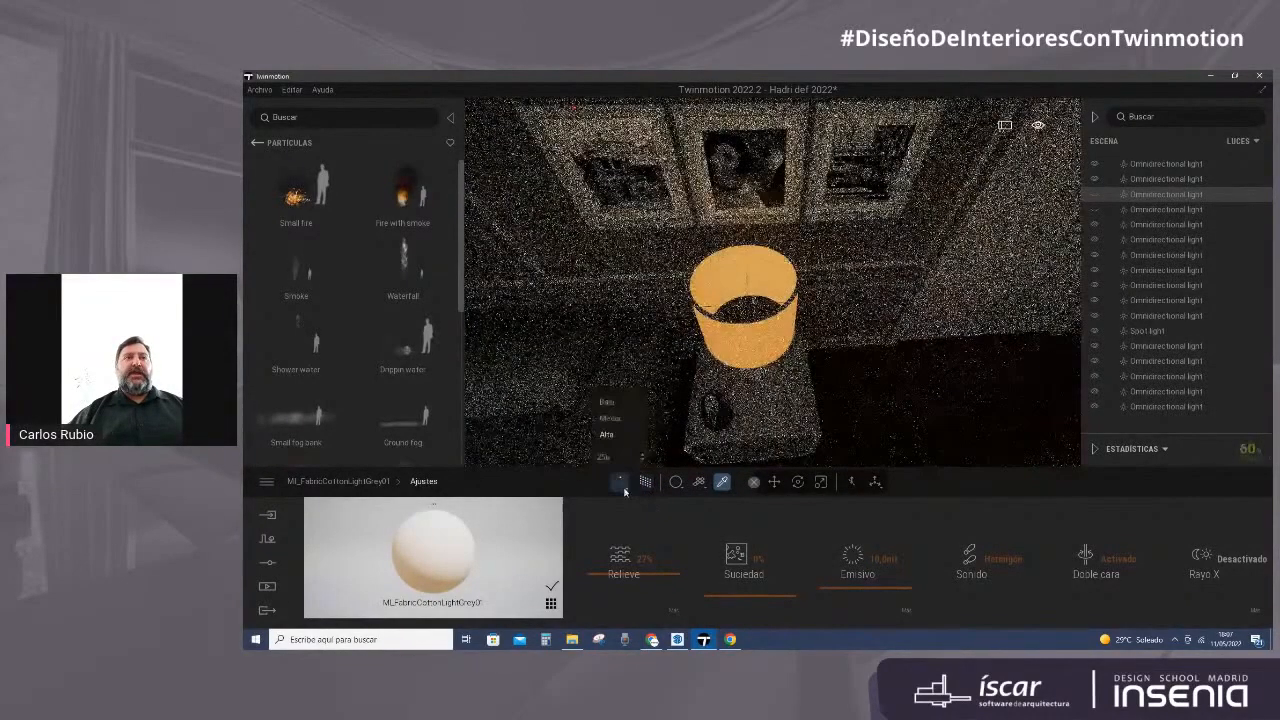
pyautogui.click(609, 403)
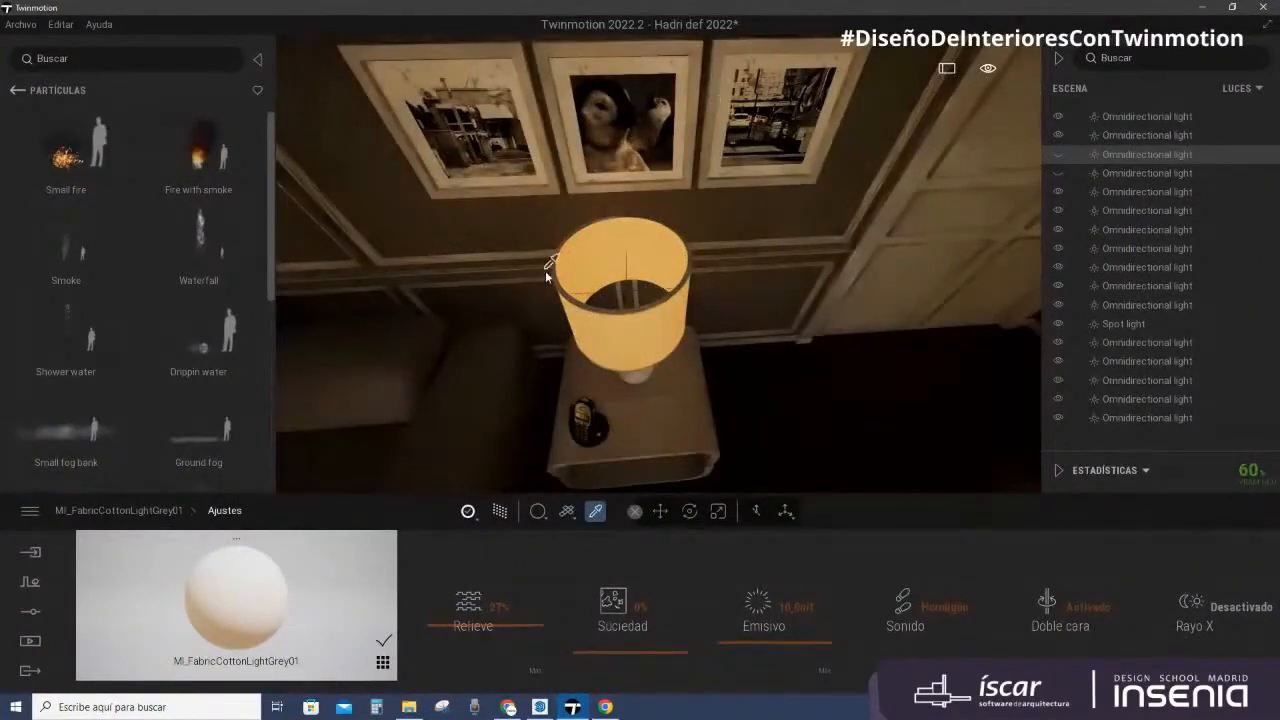
# Step: Turn both omnidirectional lights in the table lamp on and shift the upper one slightly toward the centre of the shade
pyautogui.click(1060, 173)
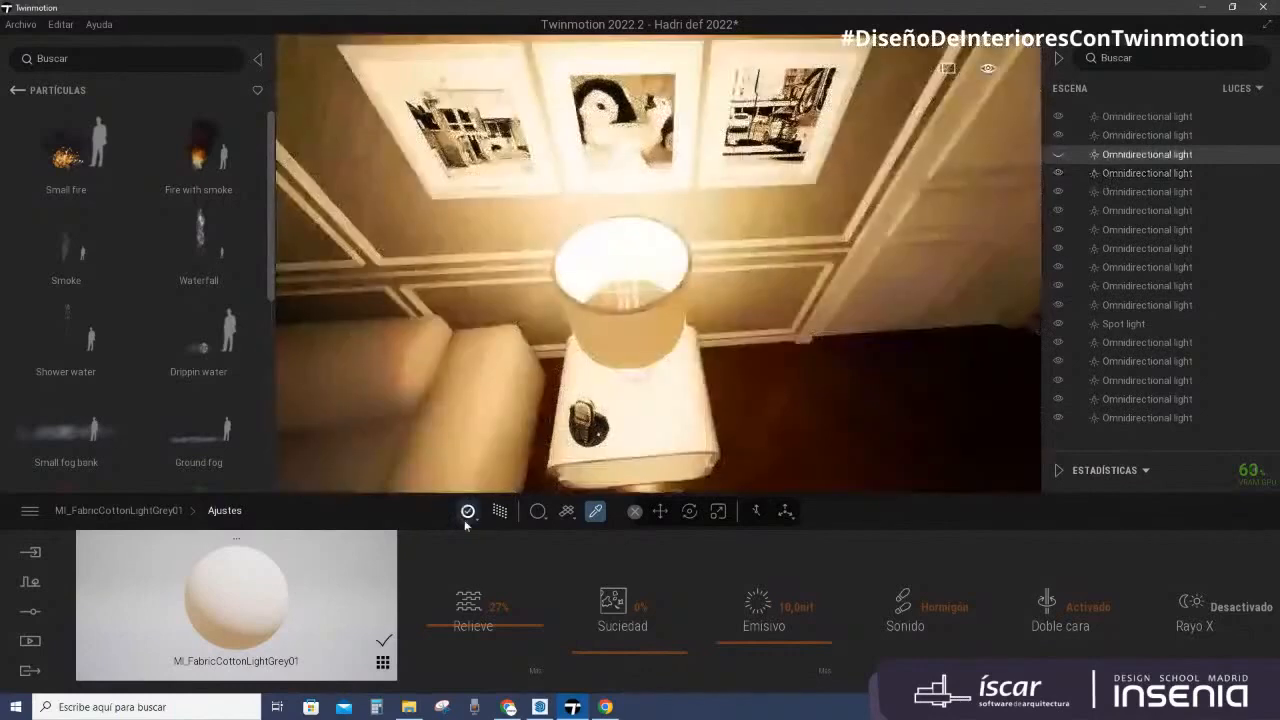
pyautogui.click(1134, 176)
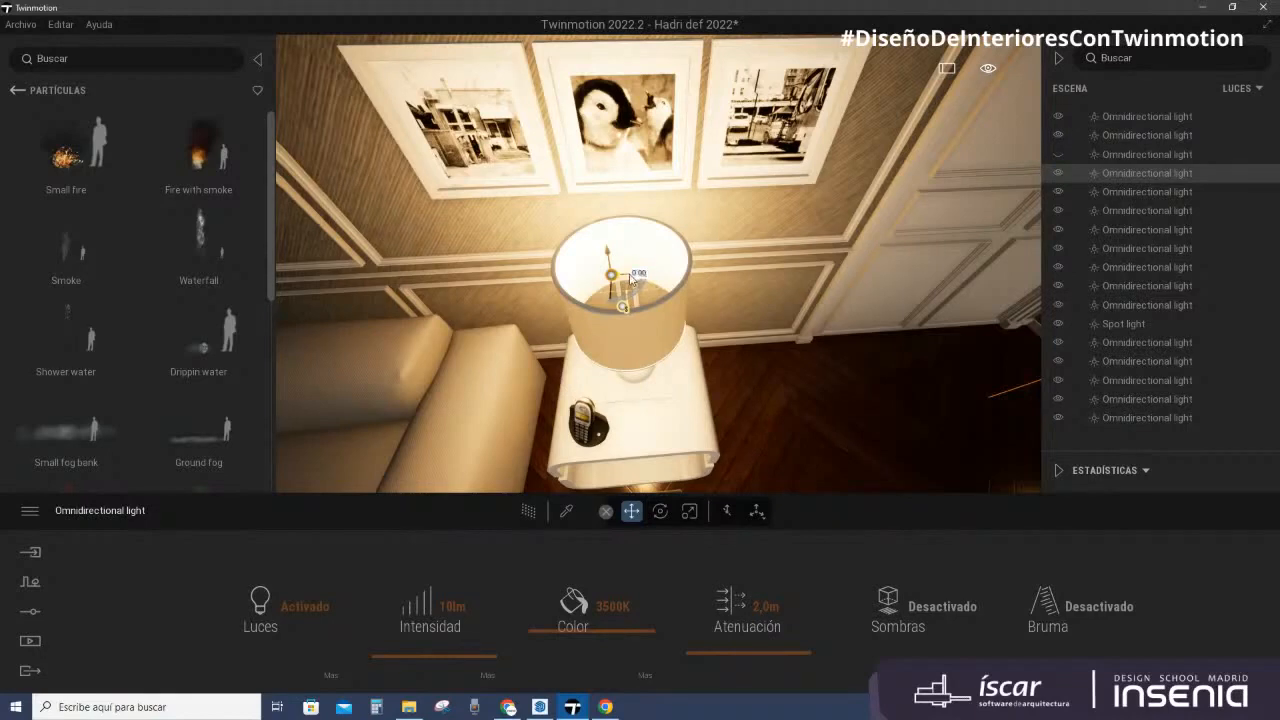
pyautogui.moveTo(630, 280); pyautogui.dragTo(636, 280)
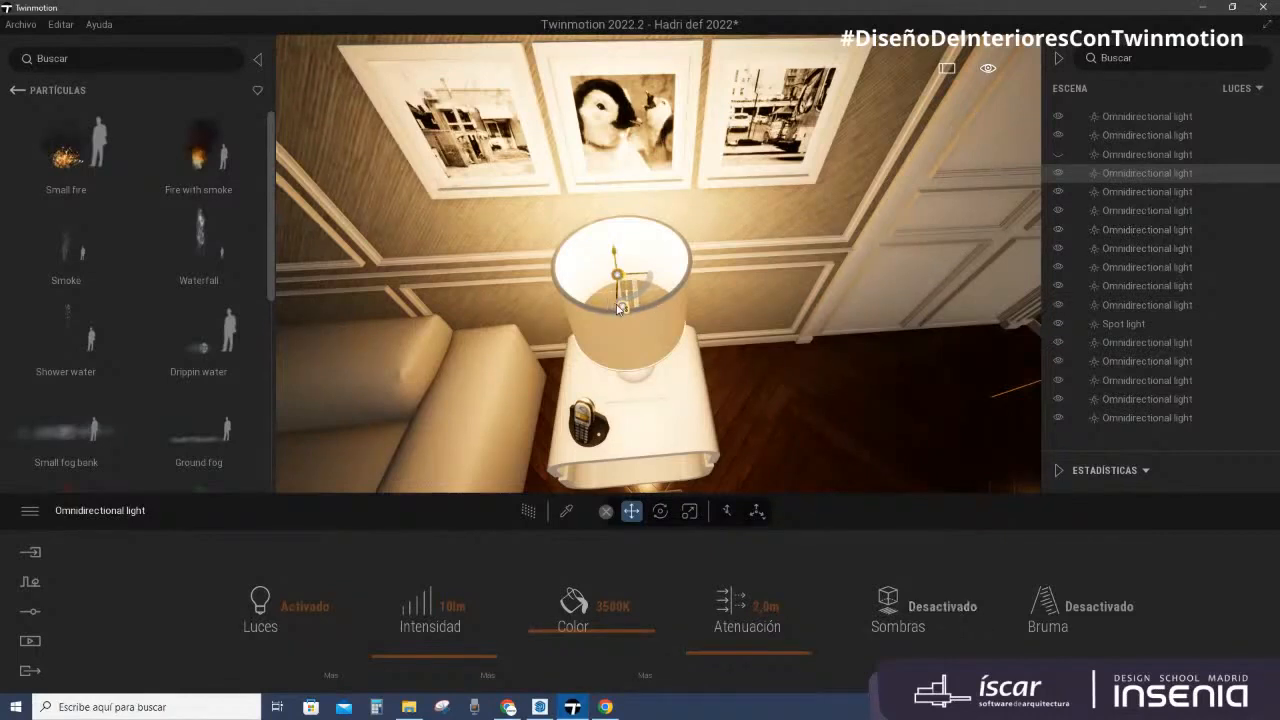
pyautogui.click(622, 308)
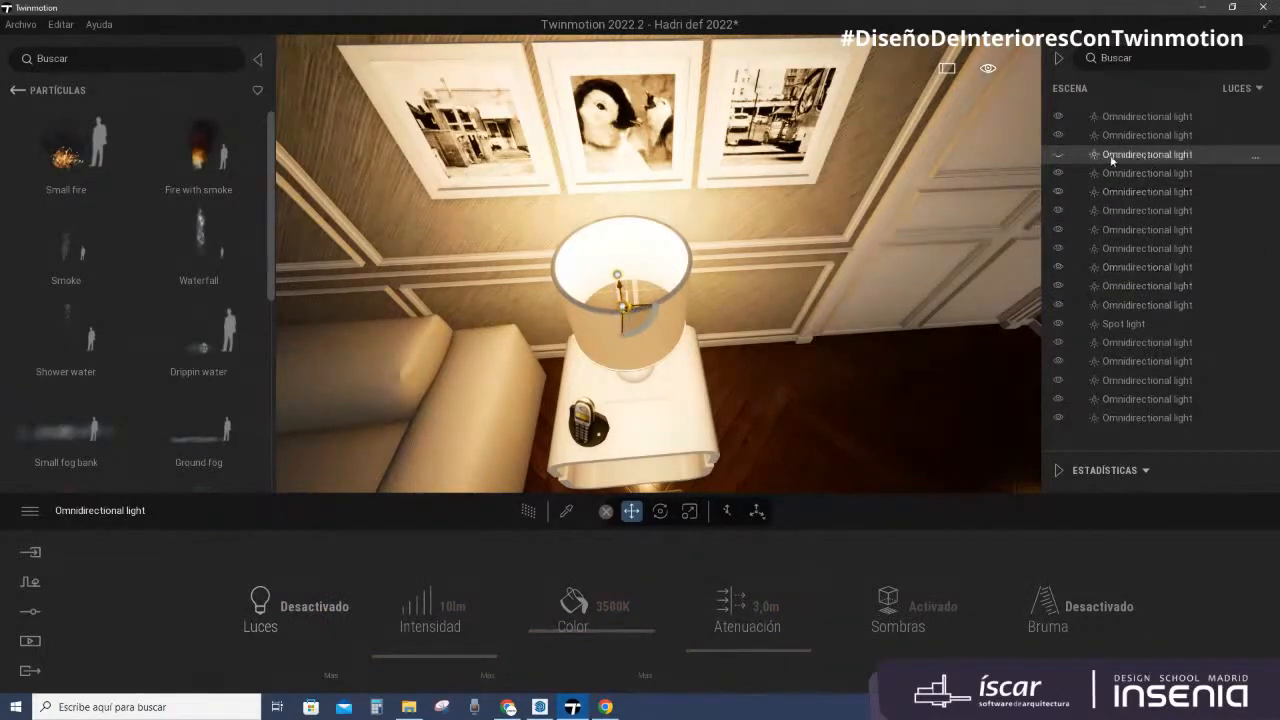
pyautogui.click(1057, 155)
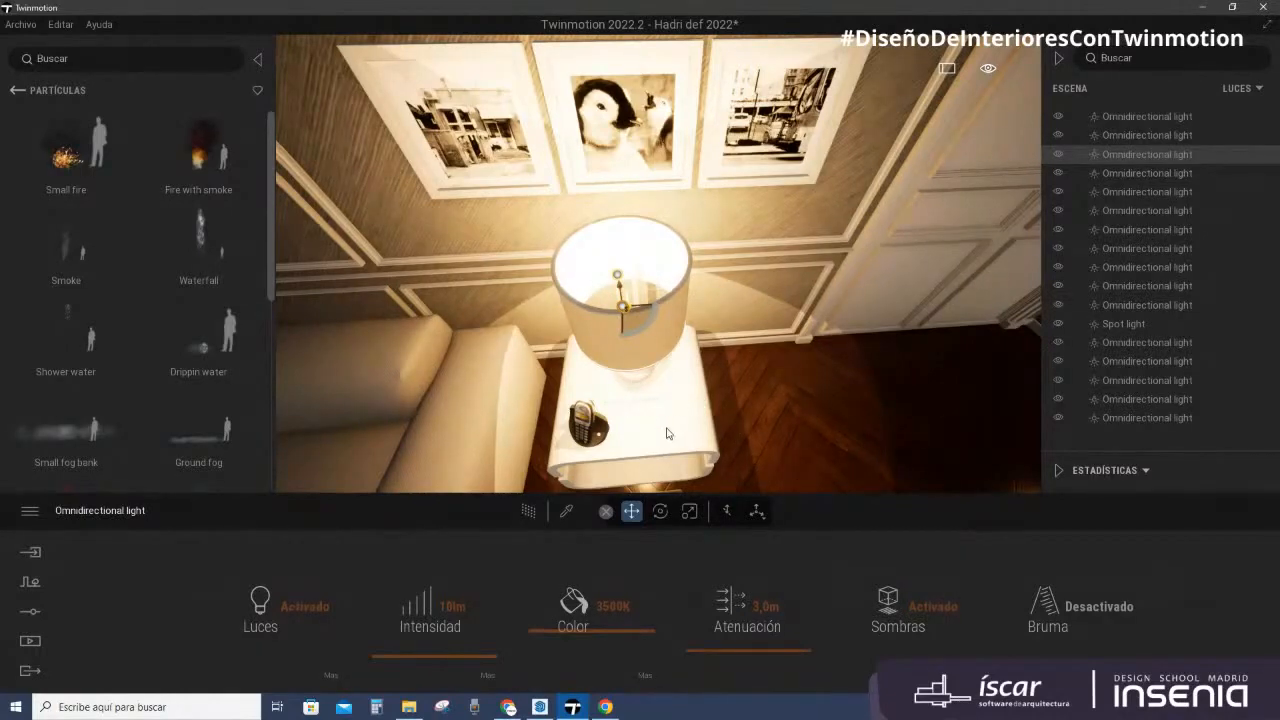
# Step: Preview the lit table lamp and sofa corner with the Path Tracer from the side, ending in real-time view
pyautogui.moveTo(666, 427); pyautogui.dragTo(681, 417, button='right')
pyautogui.keyDown('shift'); pyautogui.moveTo(681, 418); pyautogui.dragTo(681, 418, button='middle'); pyautogui.keyUp('shift')
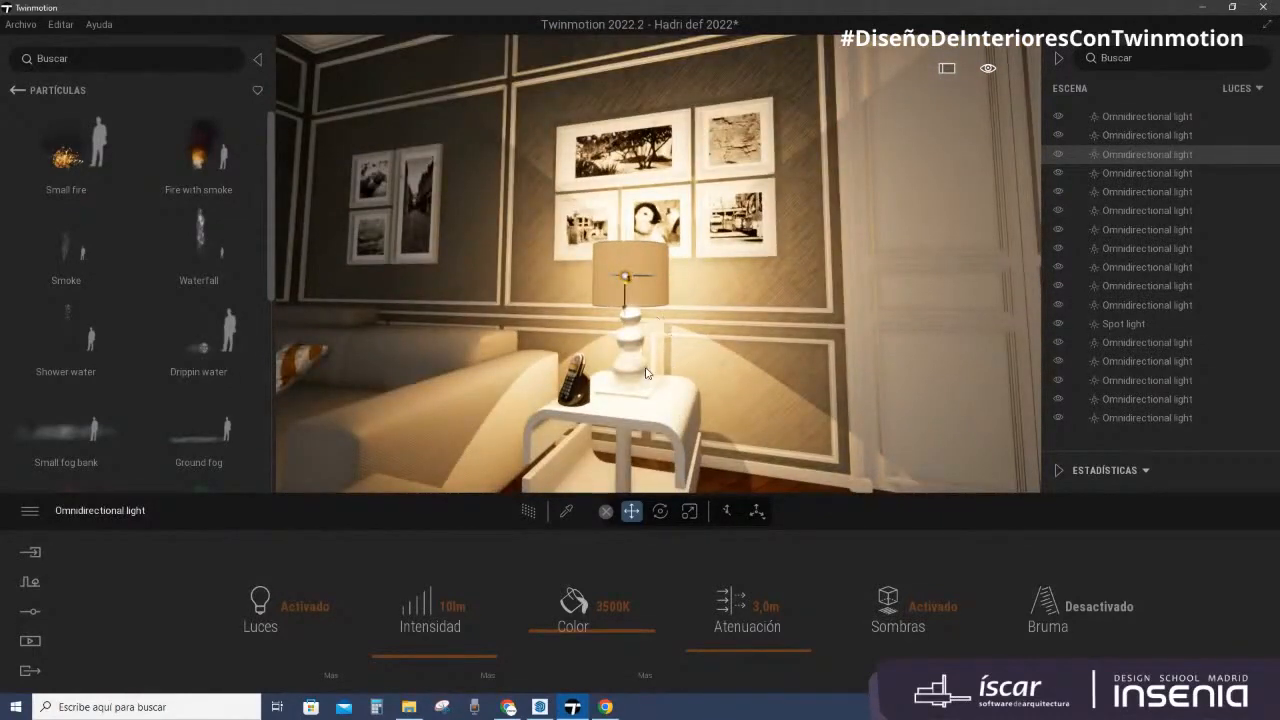
pyautogui.keyDown('shift'); pyautogui.moveTo(685, 373); pyautogui.dragTo(685, 373, button='middle'); pyautogui.keyUp('shift')
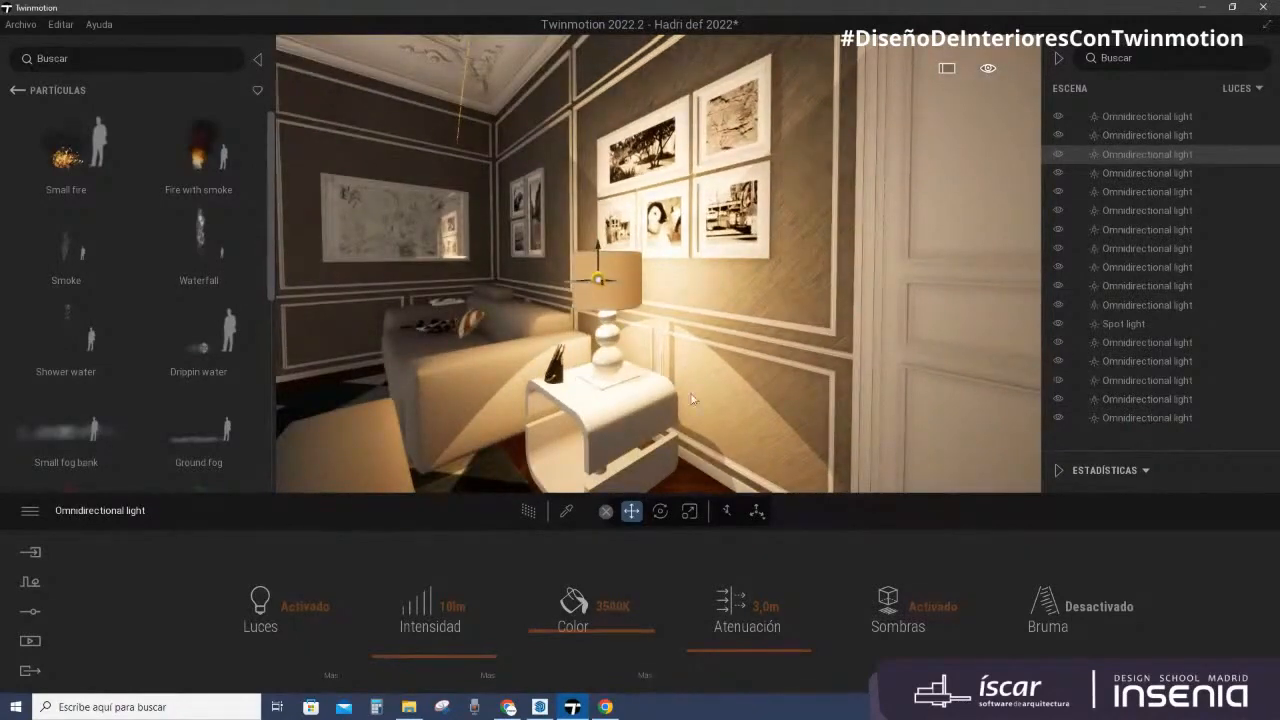
pyautogui.click(528, 511)
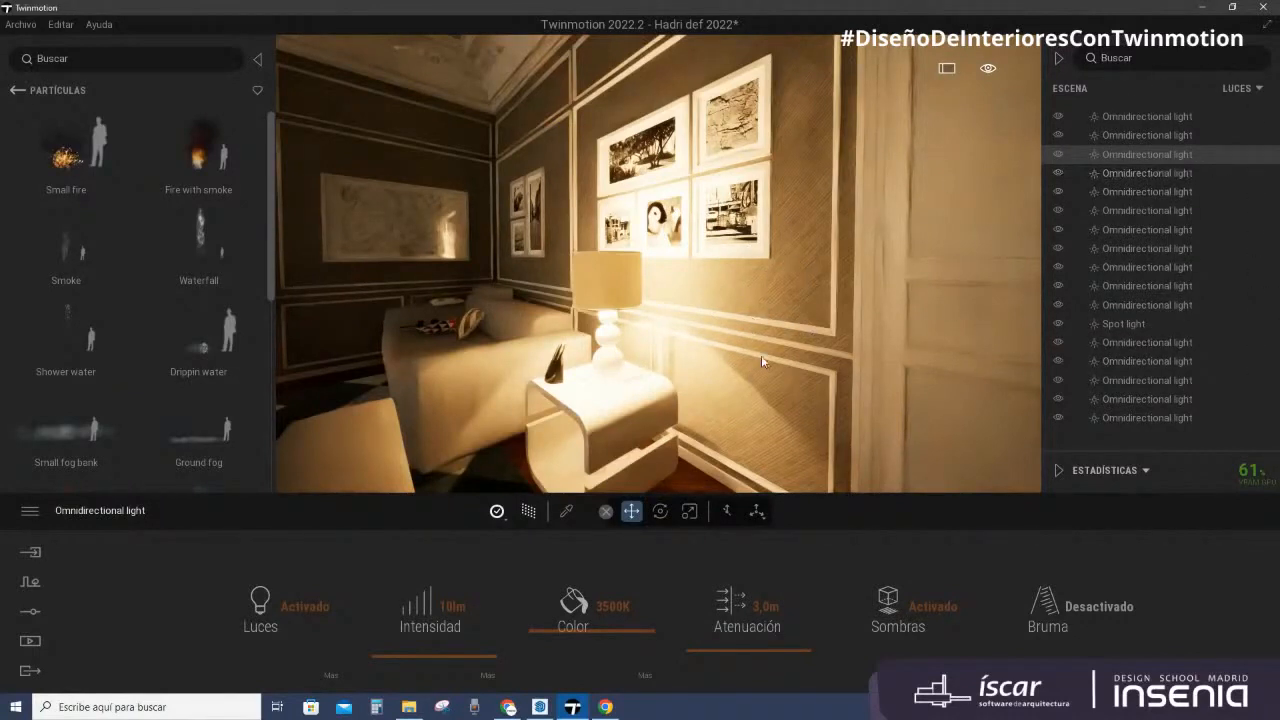
pyautogui.press('r')
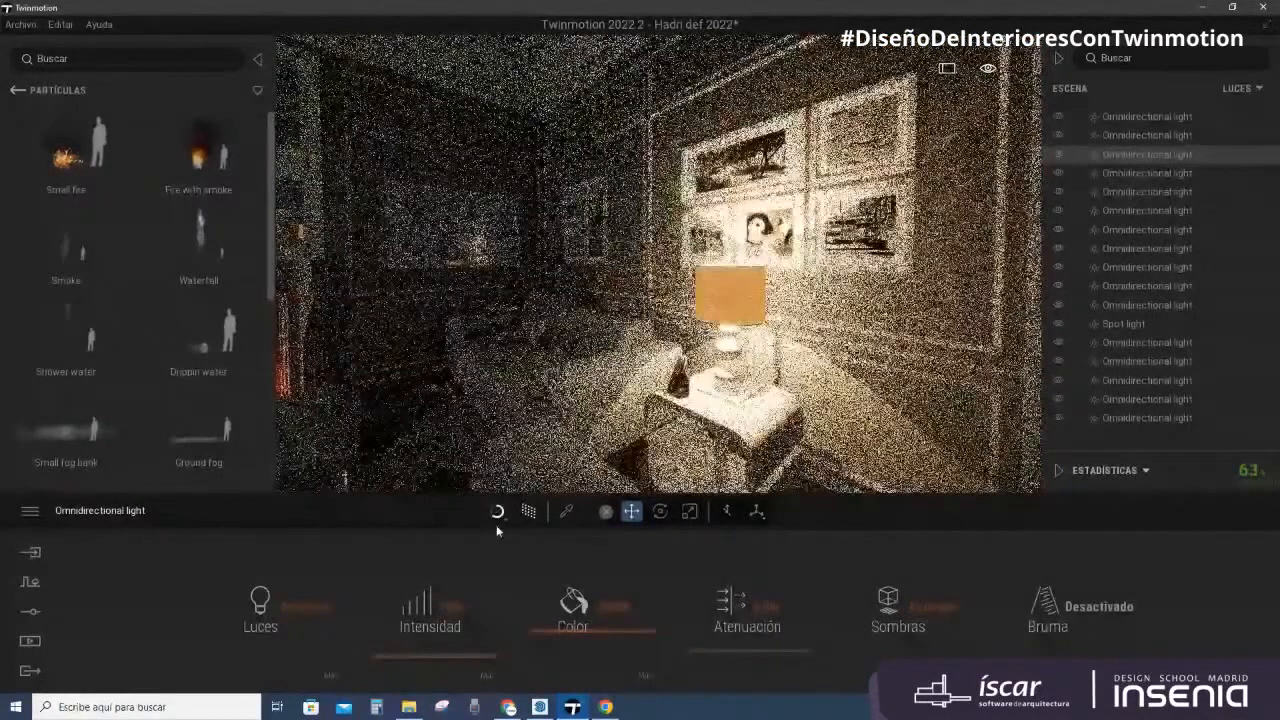
pyautogui.click(497, 512)
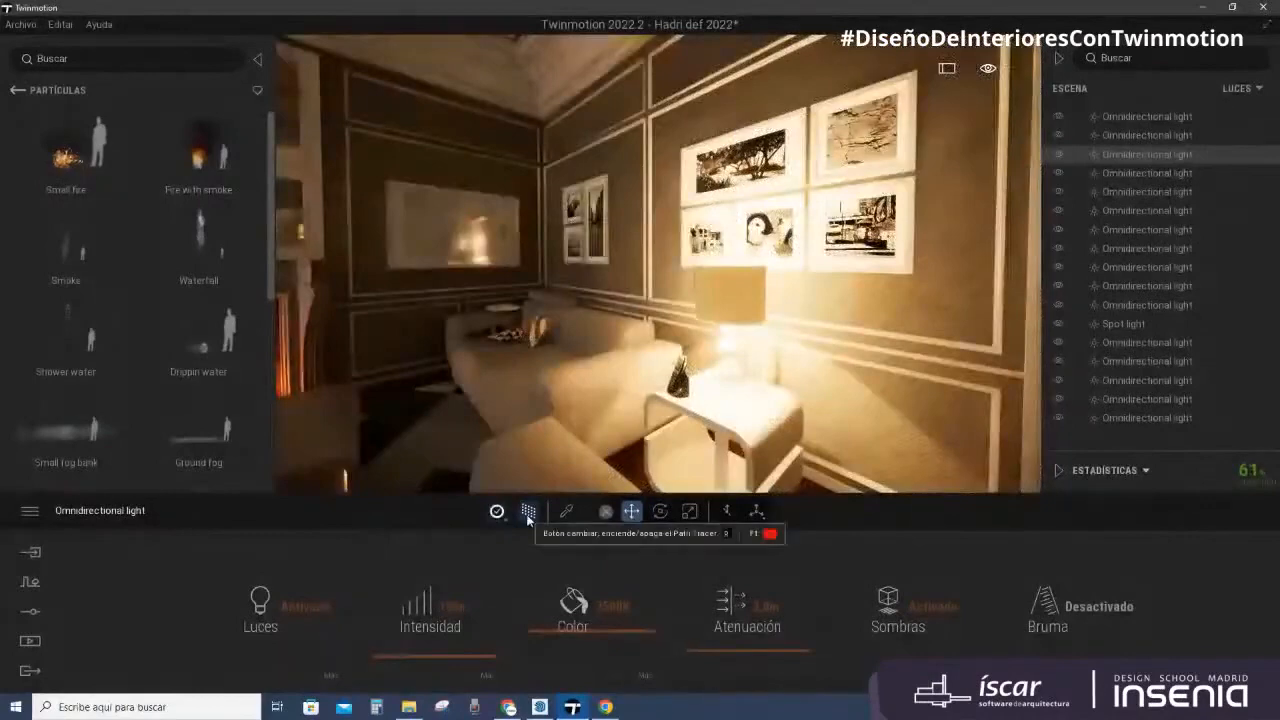
pyautogui.click(528, 515)
# Step: Examine the living room toward the lit fireplace from the coffee table and from behind the sofas
pyautogui.moveTo(555, 315); pyautogui.dragTo(620, 285, button='middle')
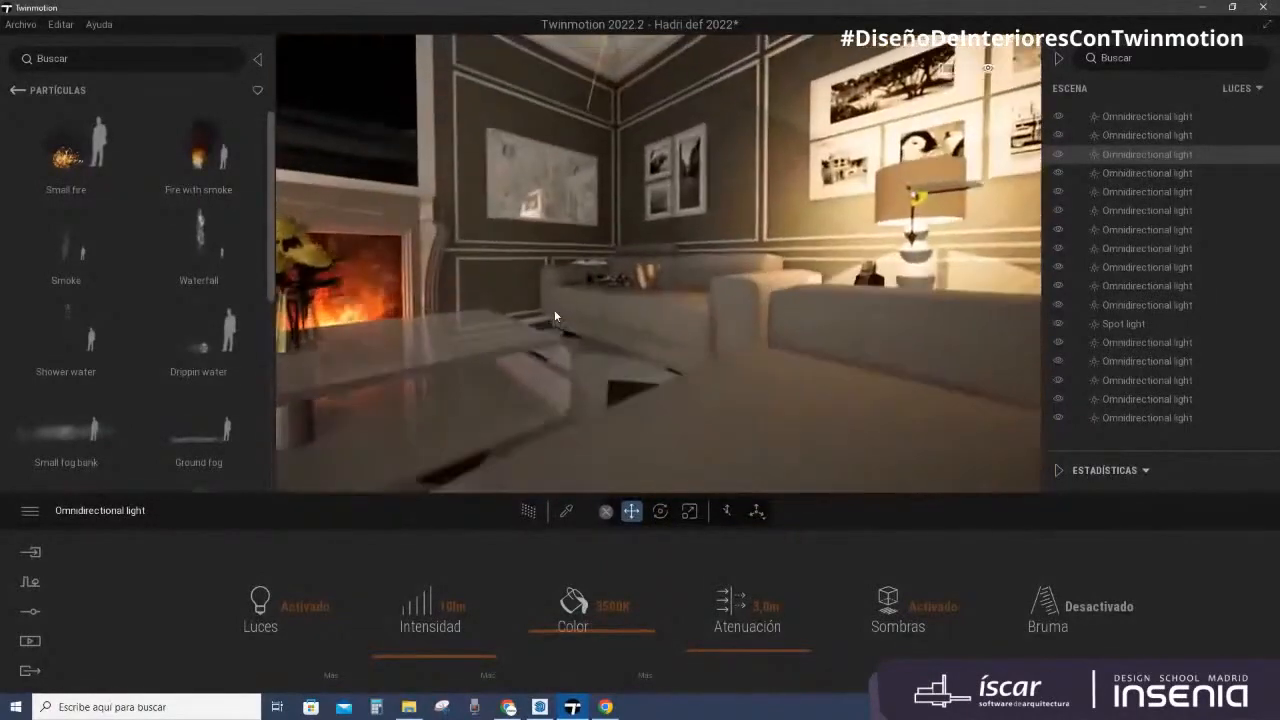
pyautogui.moveTo(663, 408); pyautogui.dragTo(585, 400, button='right')
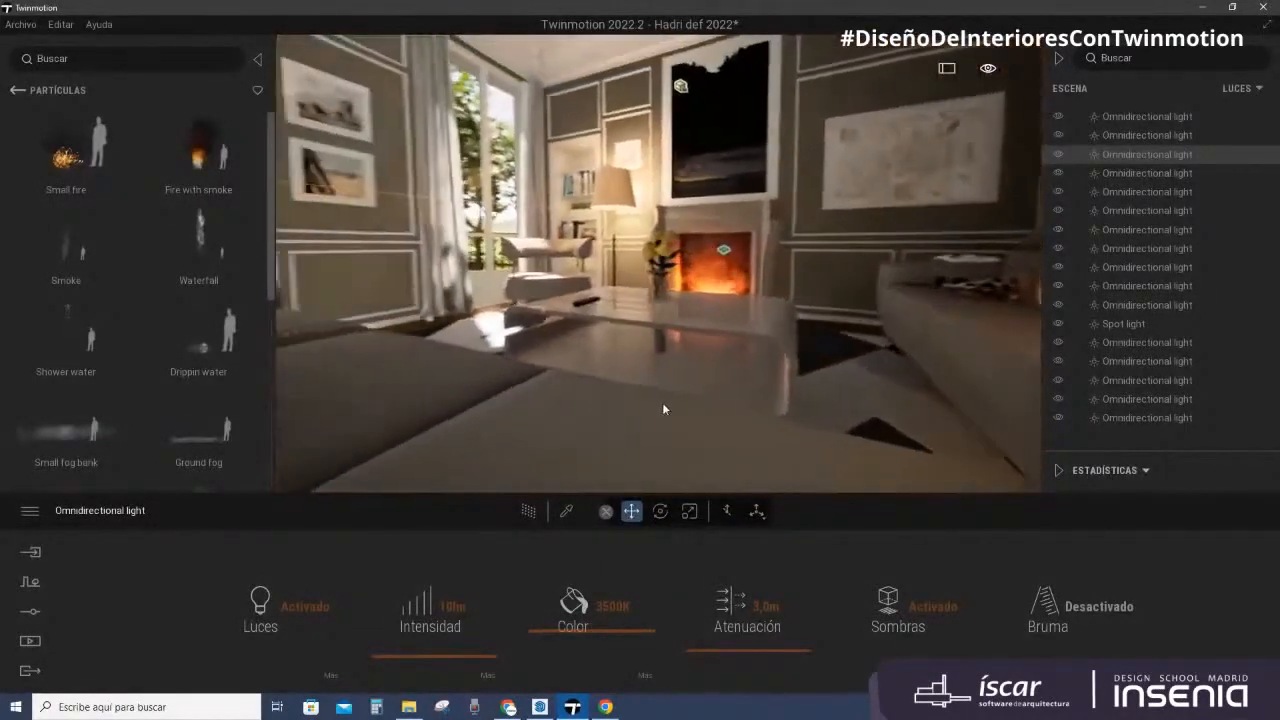
pyautogui.scroll(-3, 705, 350)
pyautogui.scroll(5, 704, 352)
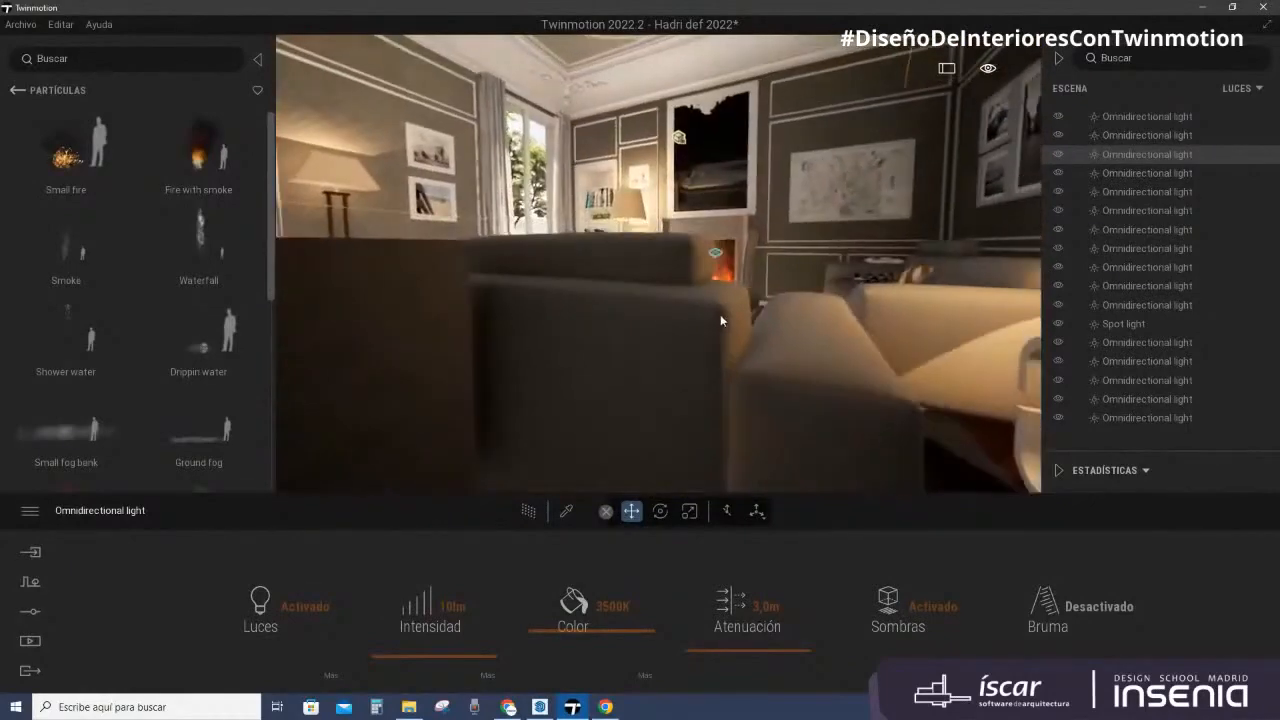
pyautogui.scroll(-3, 721, 314)
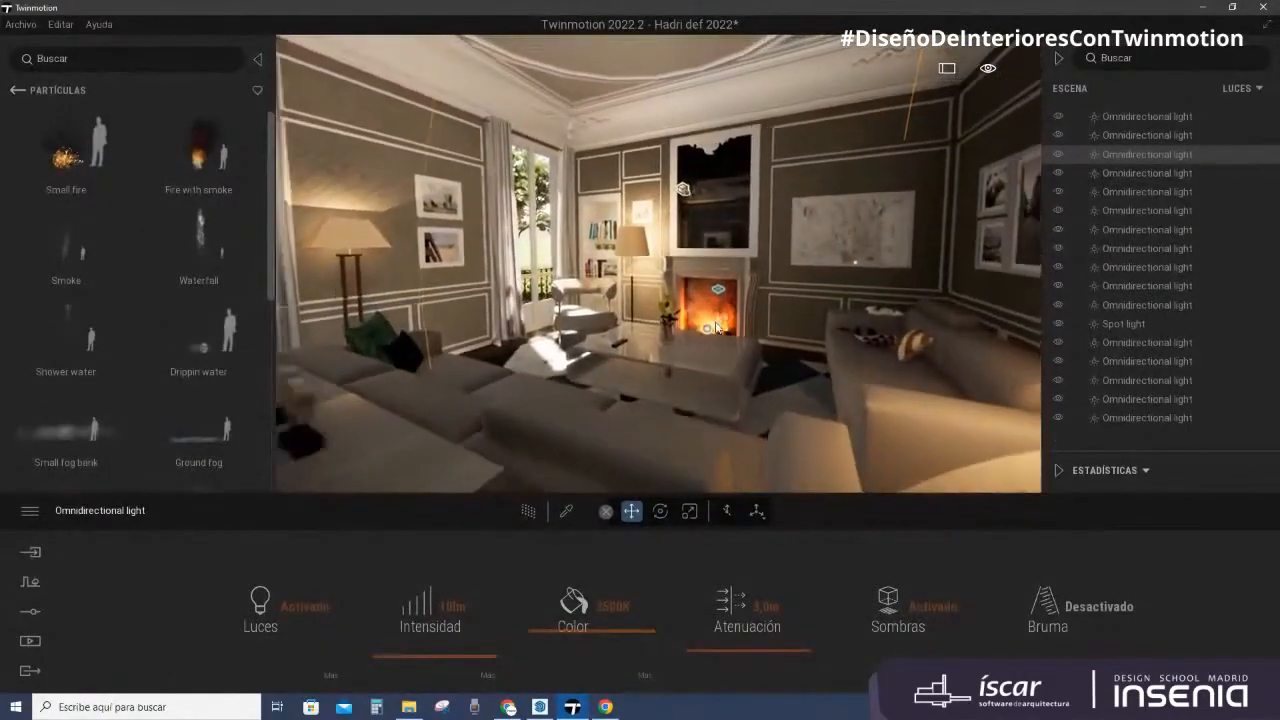
pyautogui.scroll(-3, 687, 368)
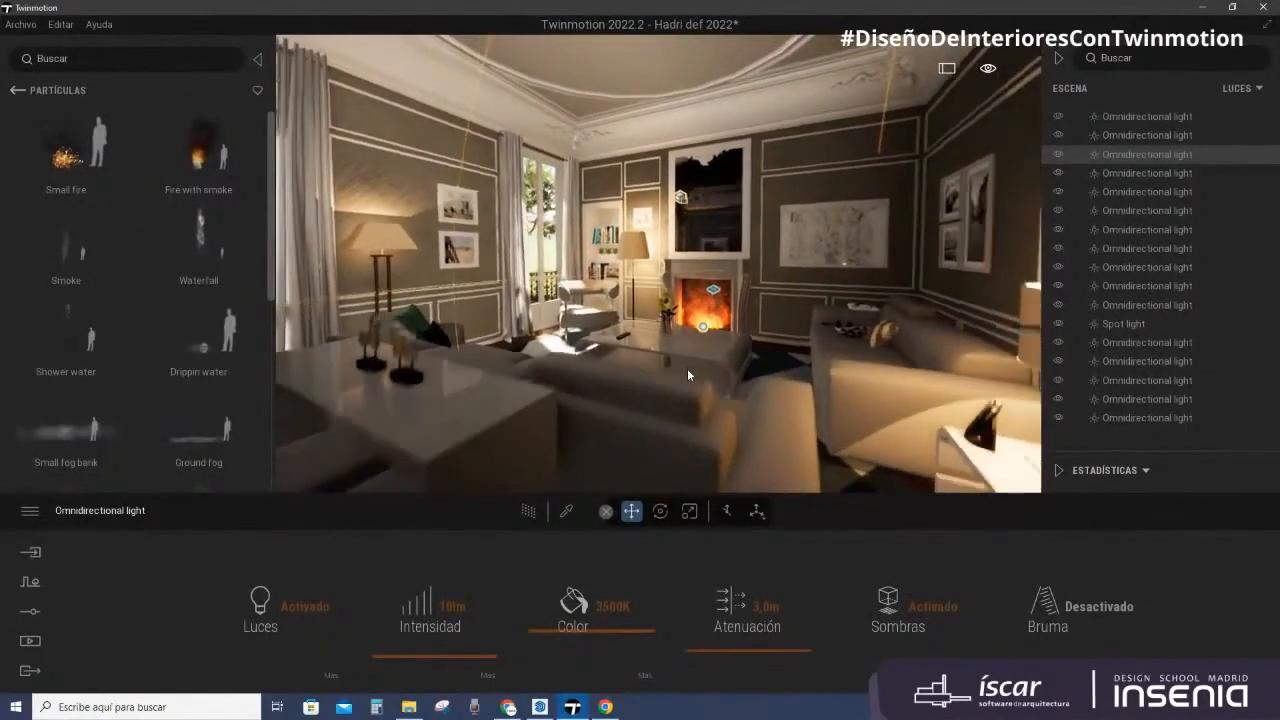
pyautogui.scroll(-2, 688, 371)
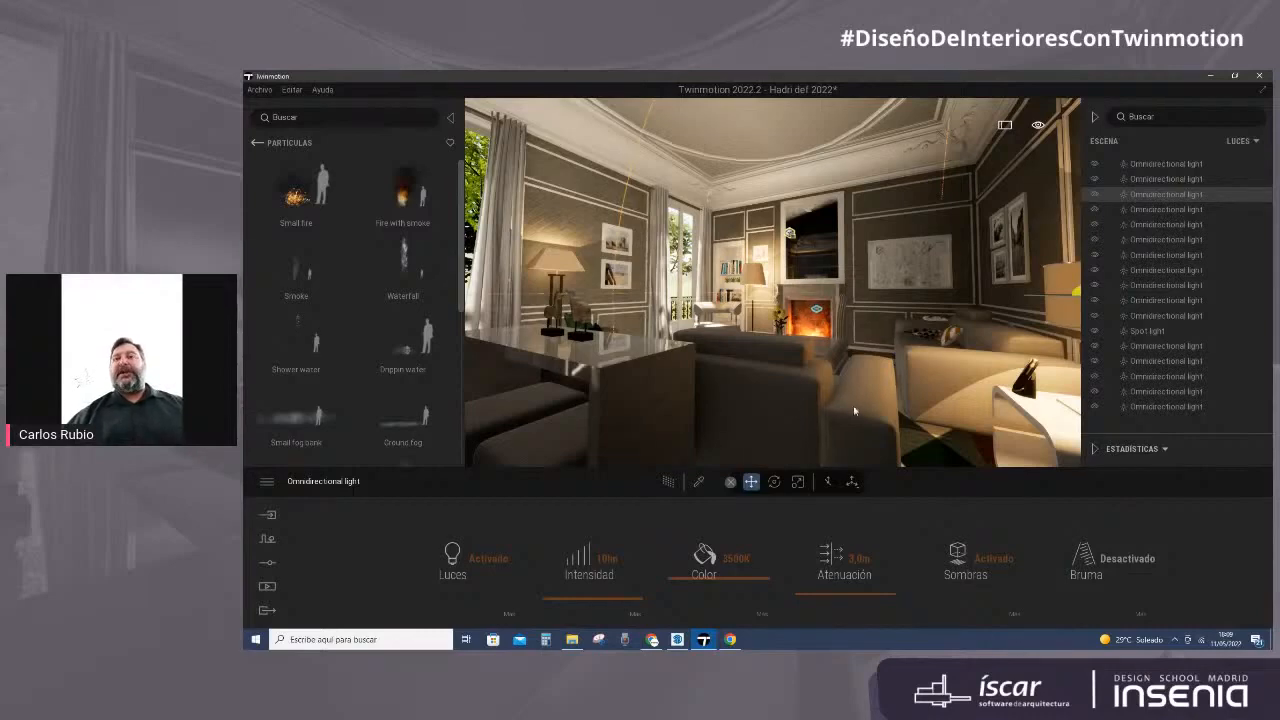
# Step: Sample the grey cotton fabric of the sofa and set its Reflexión to 5%
pyautogui.click(698, 481)
pyautogui.click(778, 434)
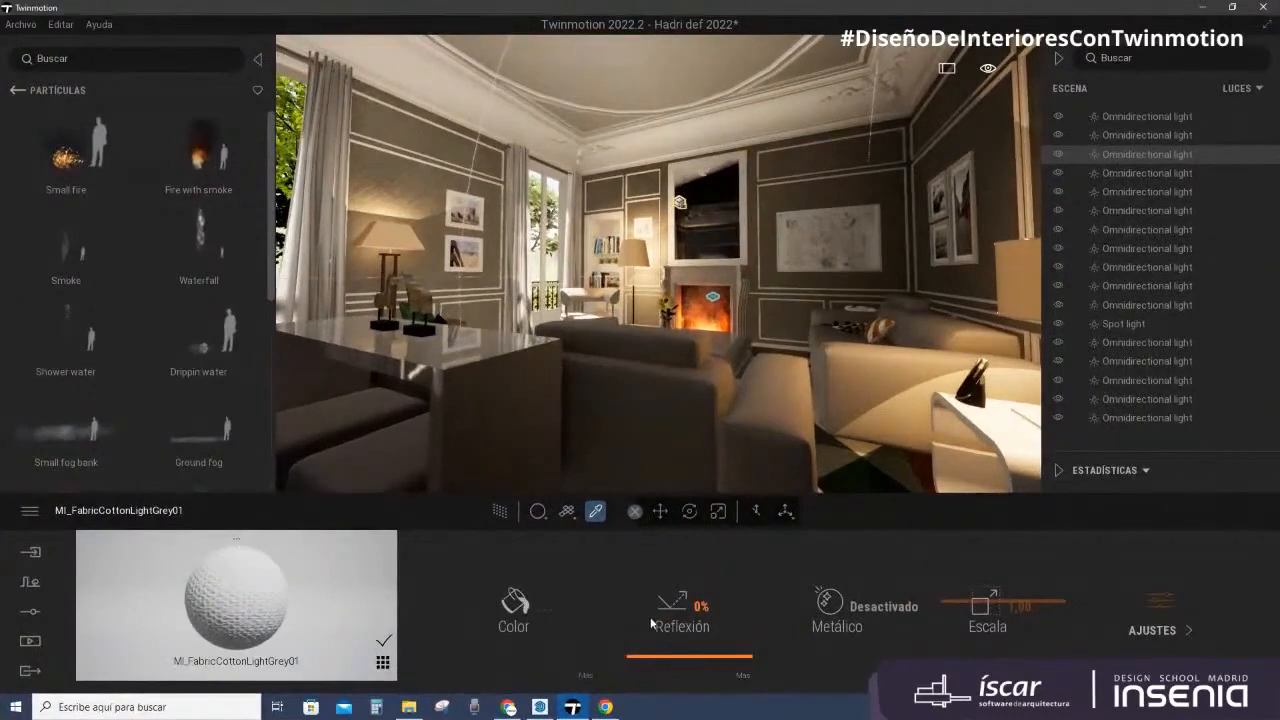
pyautogui.click(701, 655)
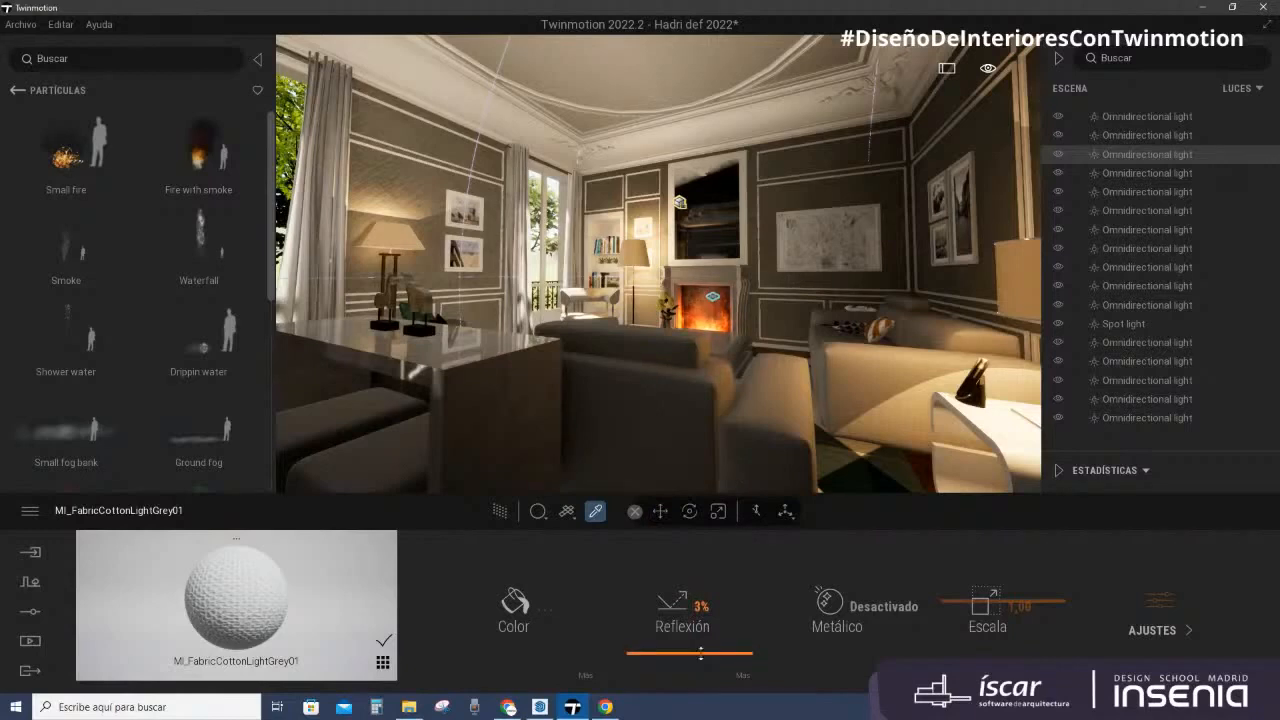
pyautogui.click(701, 652)
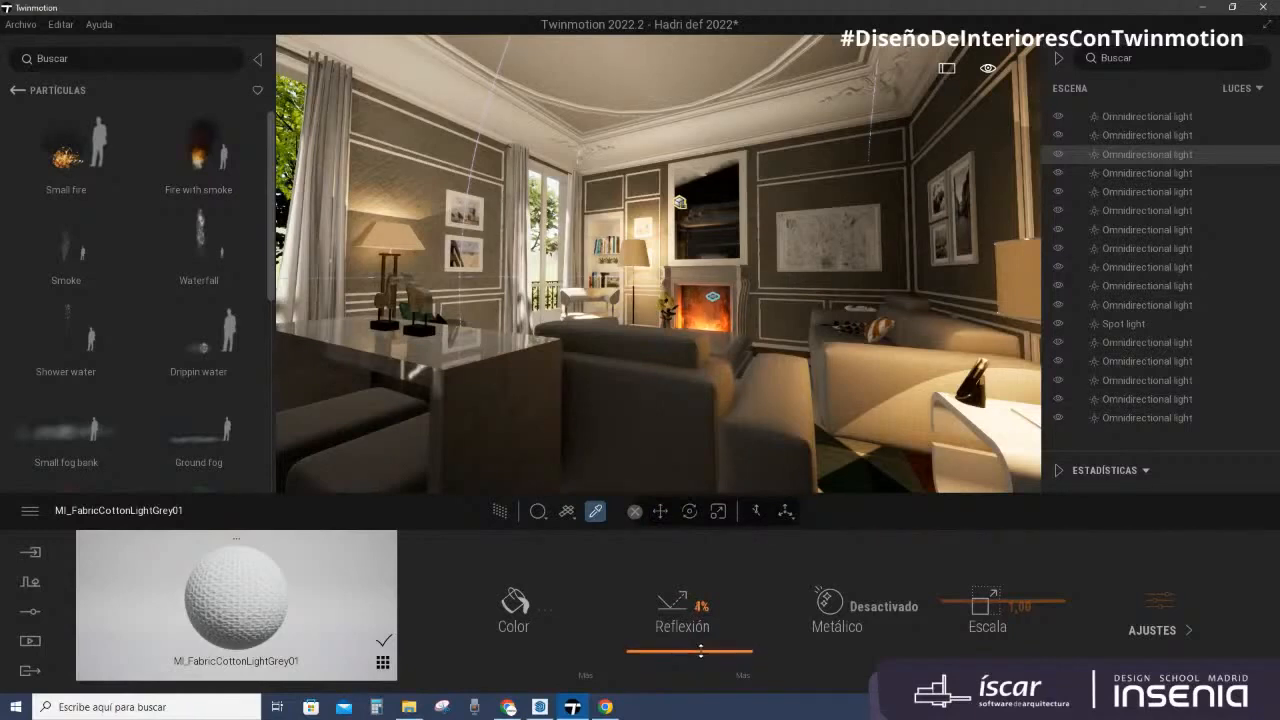
pyautogui.click(701, 650)
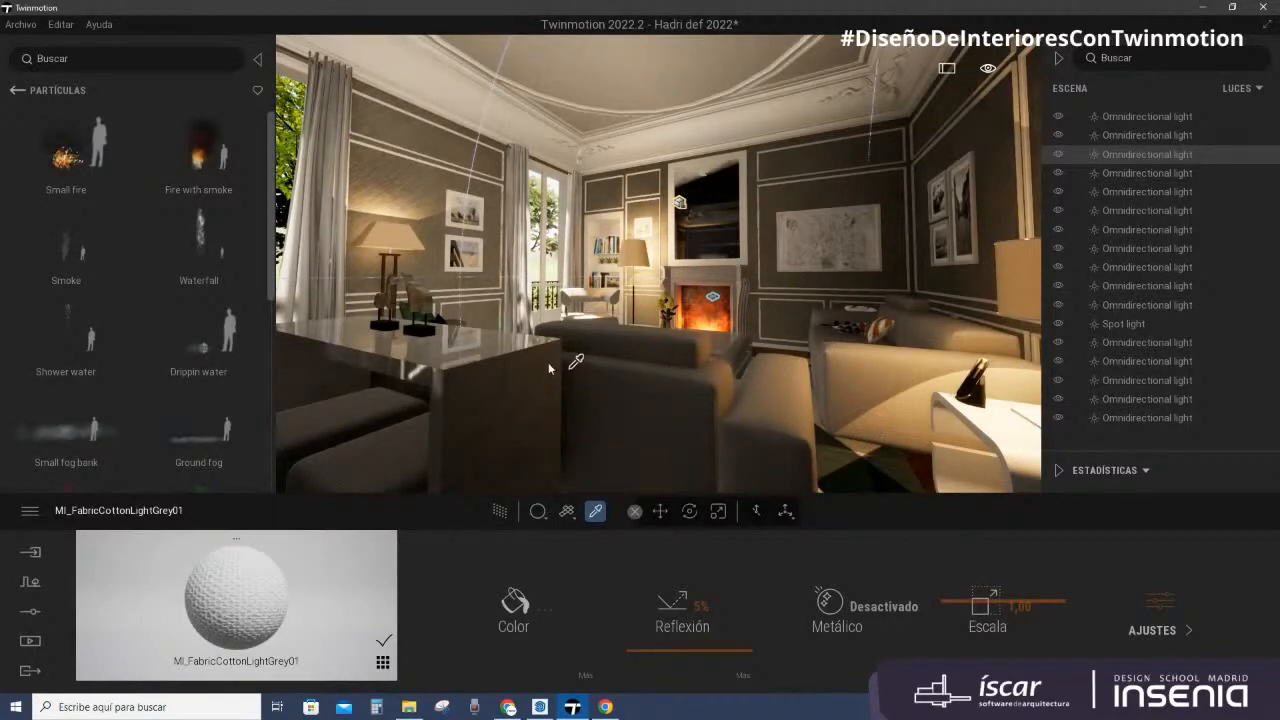
# Step: Select the spot light in the scene's light list and examine its placement outside among the trees and from inside the living room
pyautogui.press('Escape')
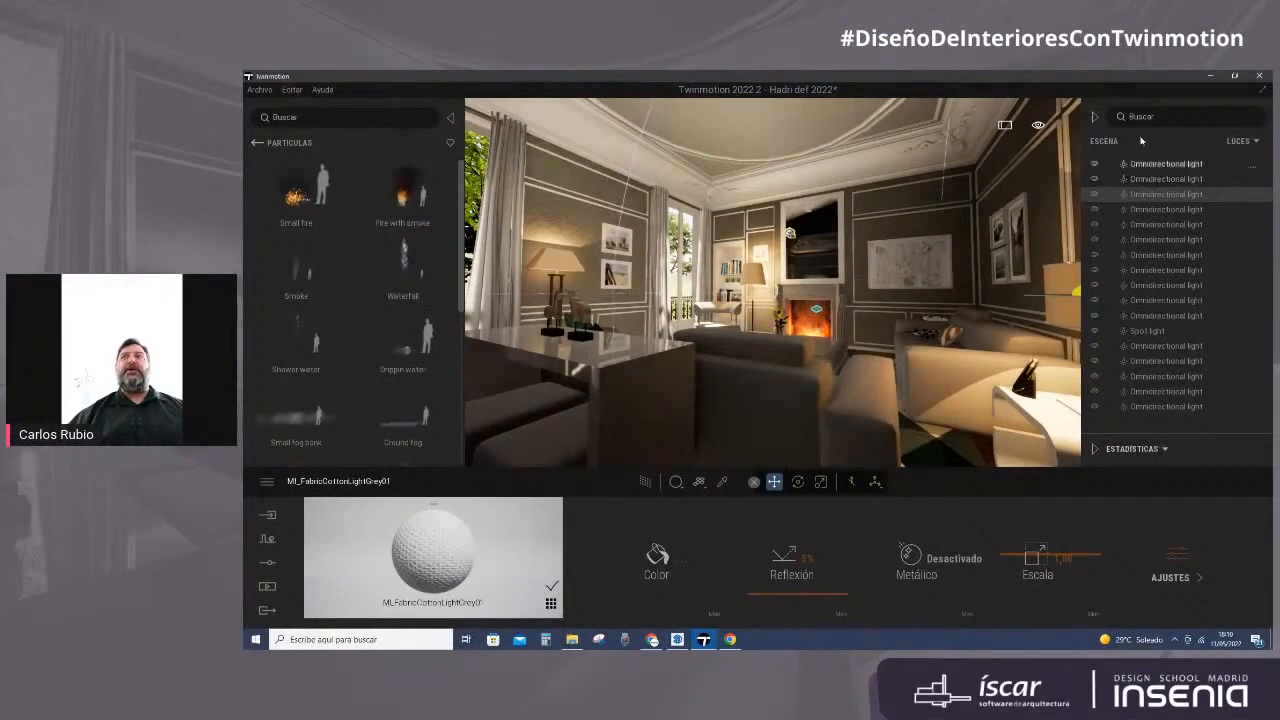
pyautogui.click(1150, 332)
pyautogui.scroll(-3, 954, 360)
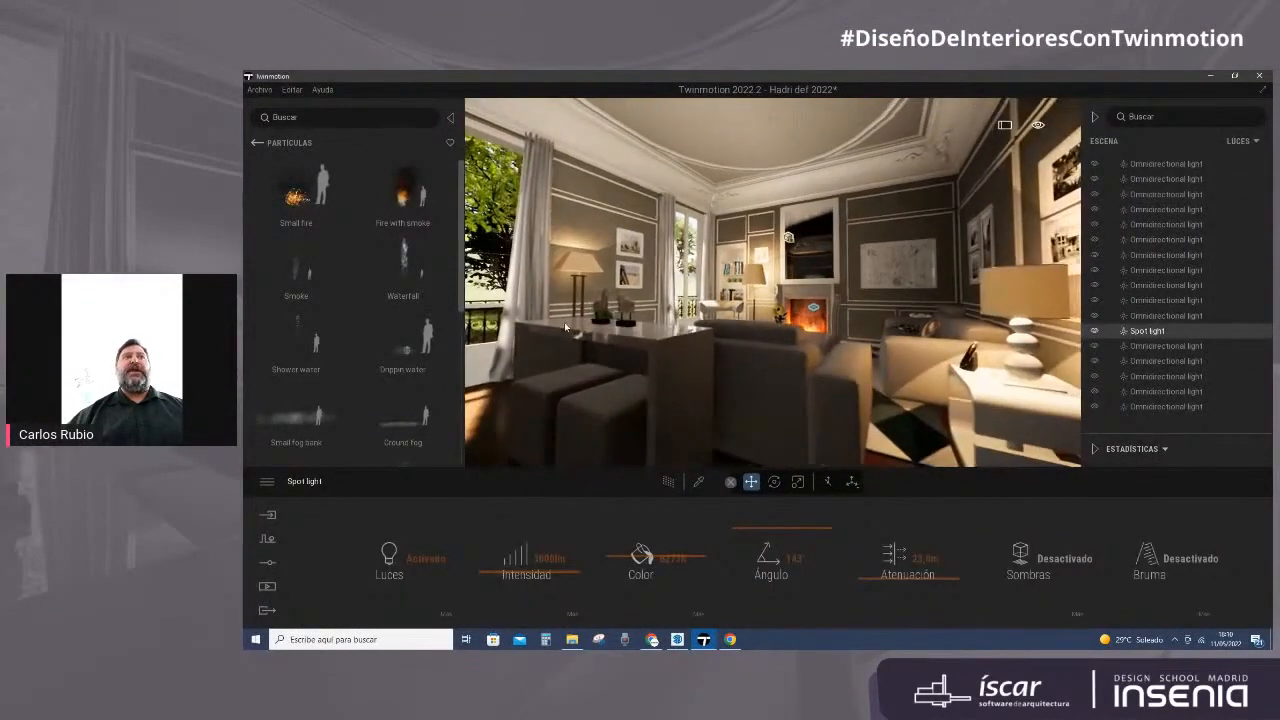
pyautogui.moveTo(954, 360); pyautogui.dragTo(430, 310, button='right')
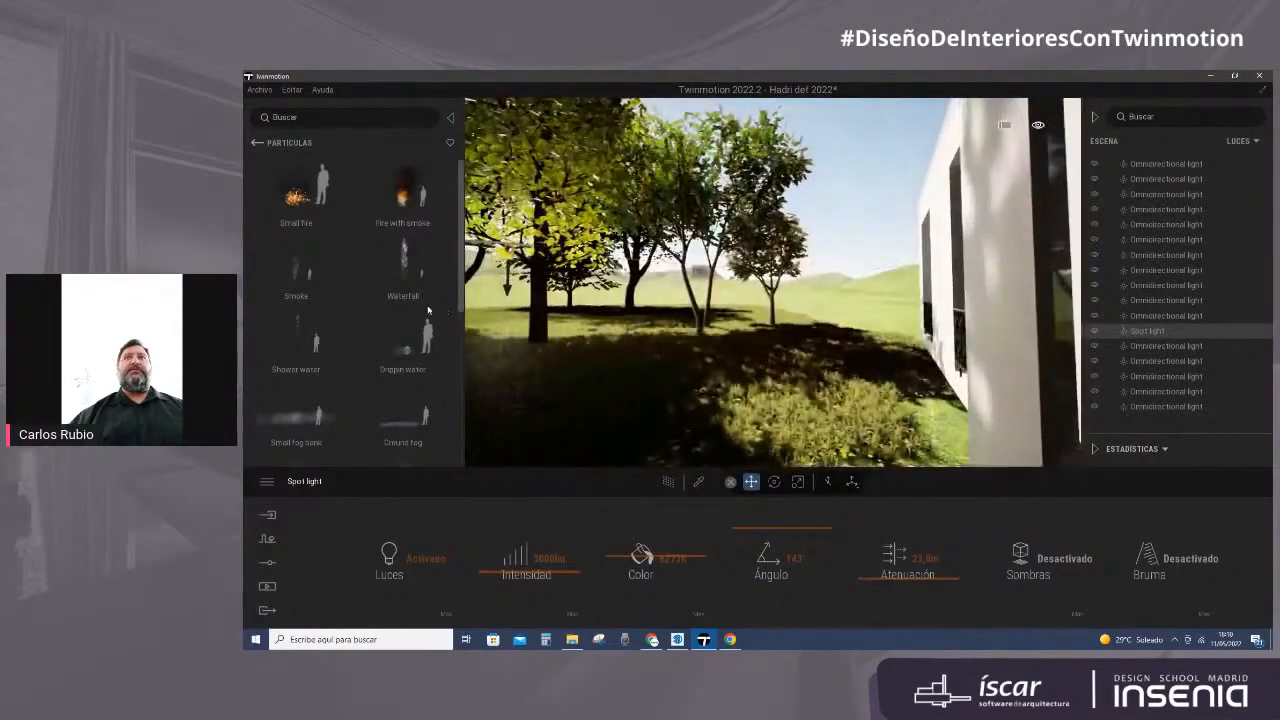
pyautogui.moveTo(565, 318); pyautogui.dragTo(533, 316, button='right')
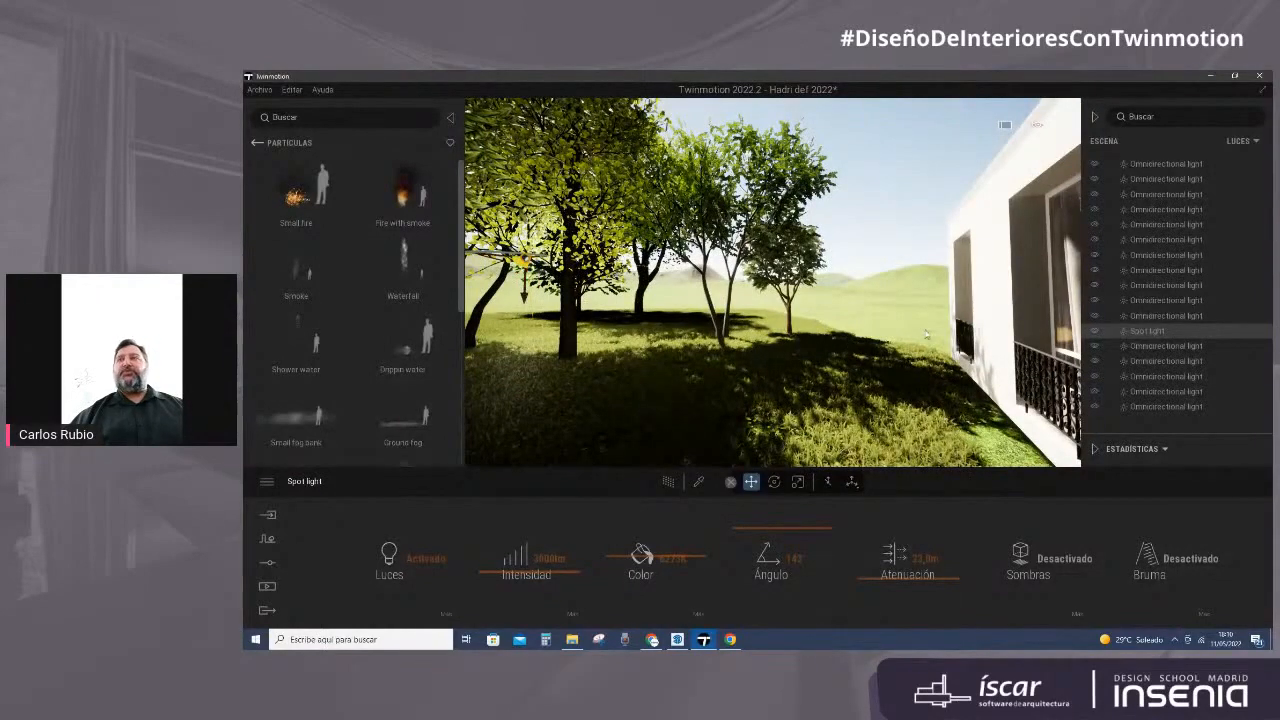
pyautogui.press('d')
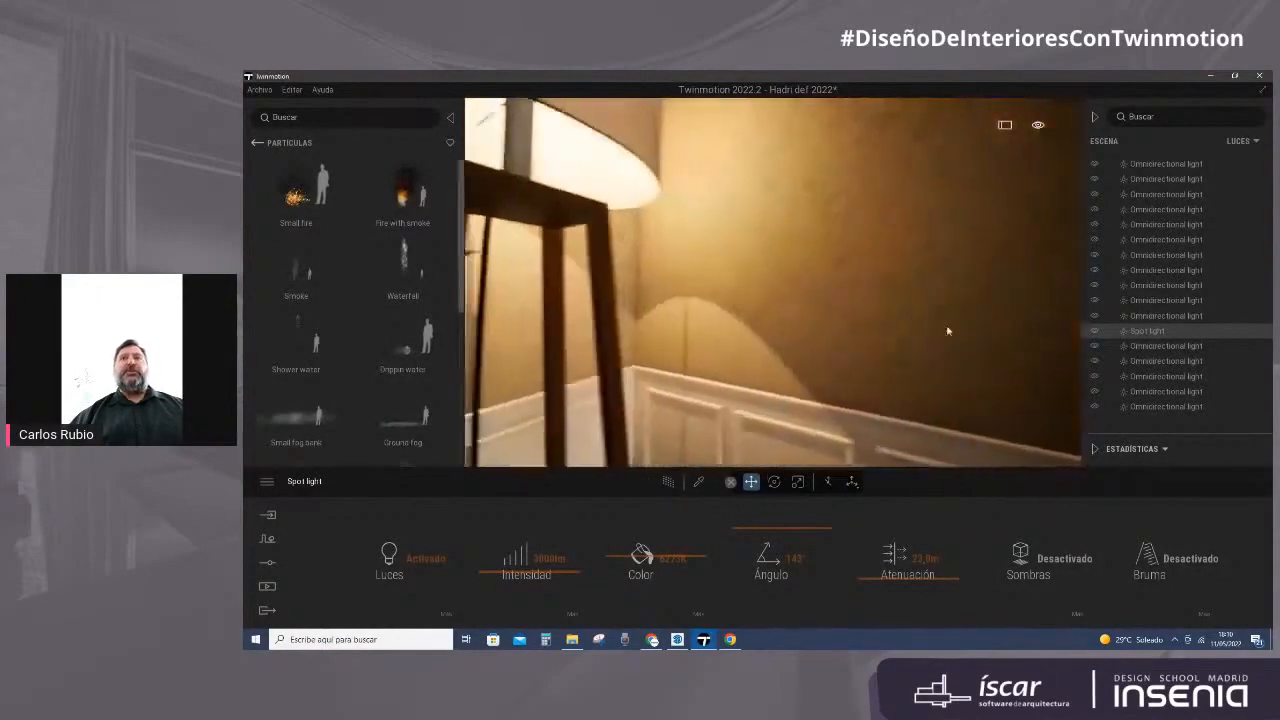
pyautogui.press('d')
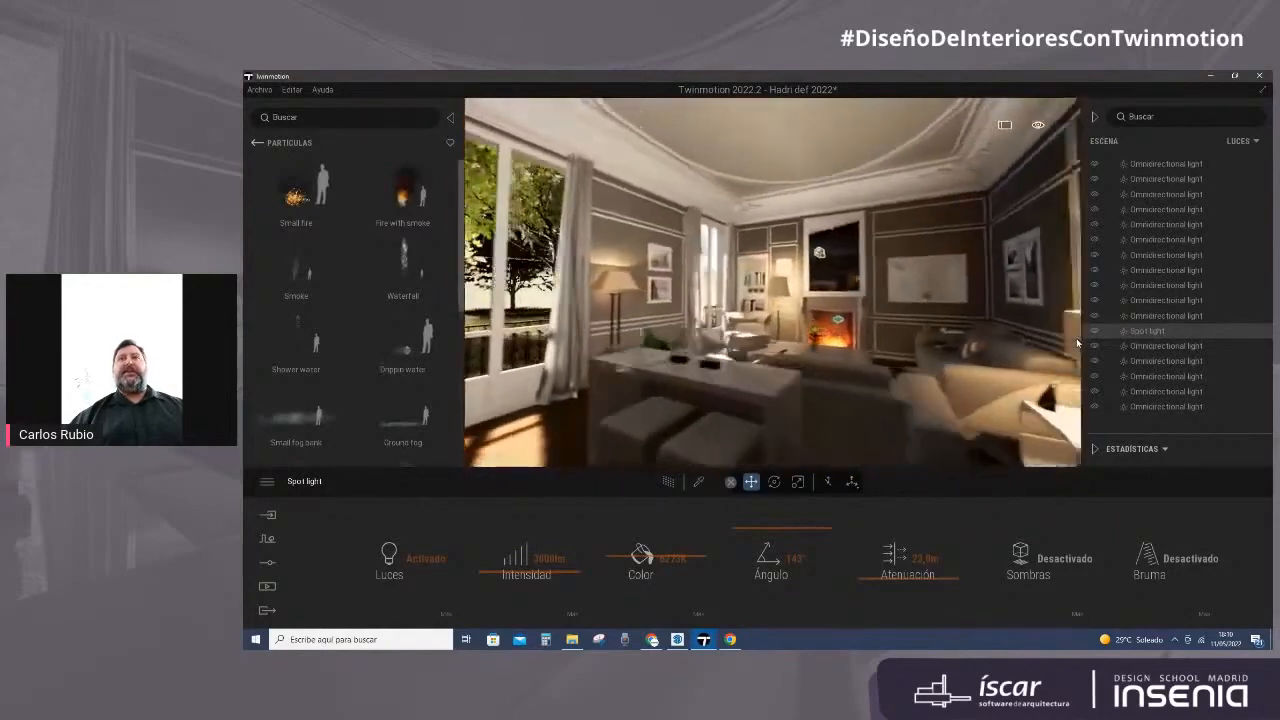
pyautogui.press('d')
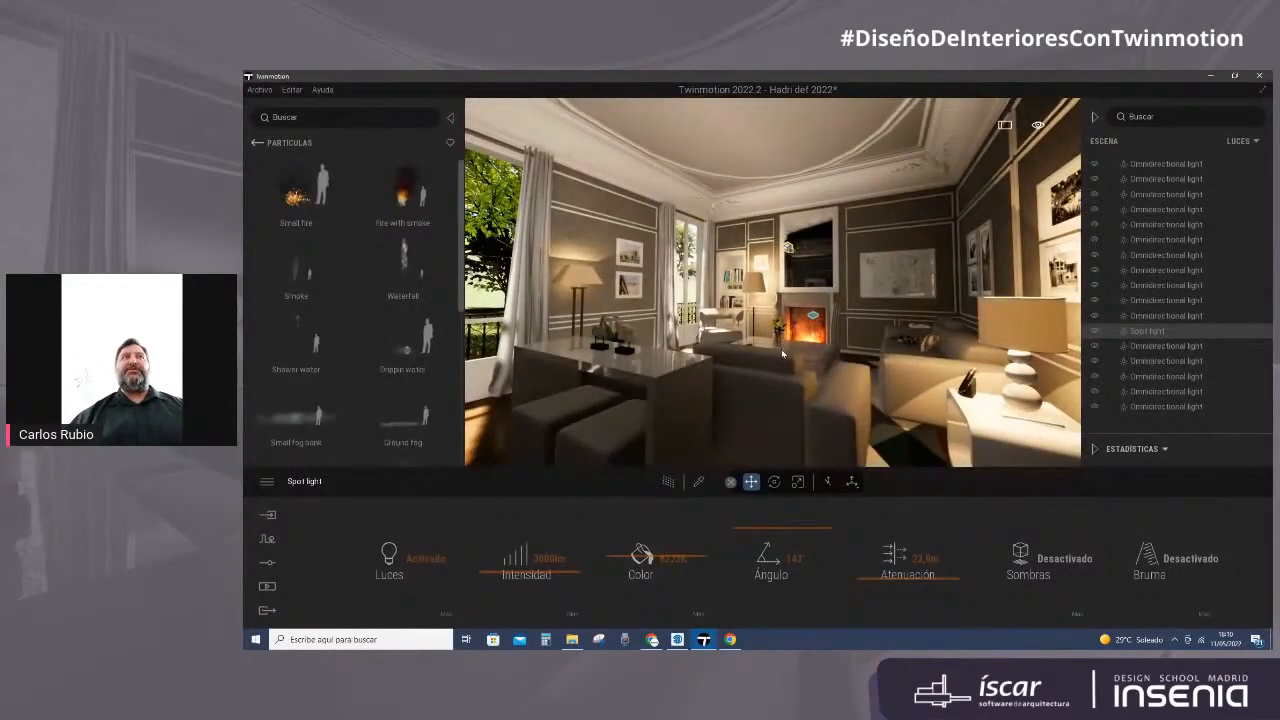
# Step: Examine the living room toward the fireplace from farther back, taking in the windows, stools, sofas and lit table lamp
pyautogui.press('s')
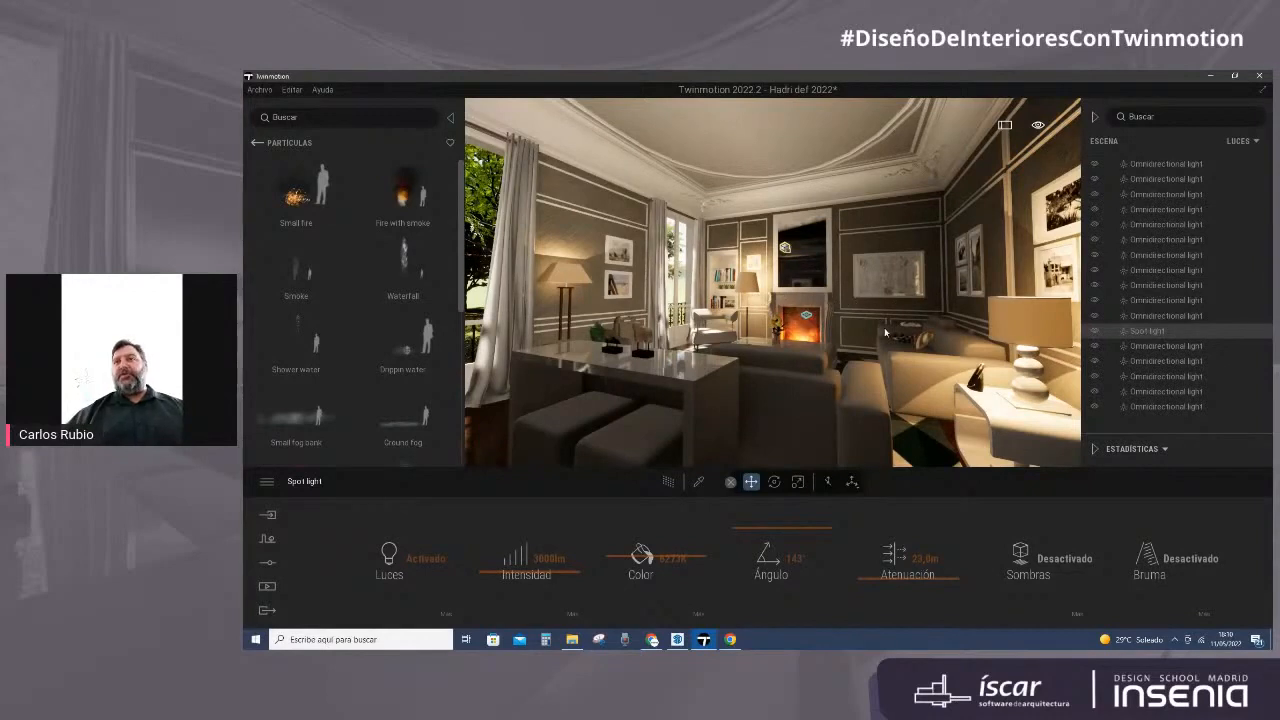
pyautogui.moveTo(881, 333); pyautogui.dragTo(832, 341)
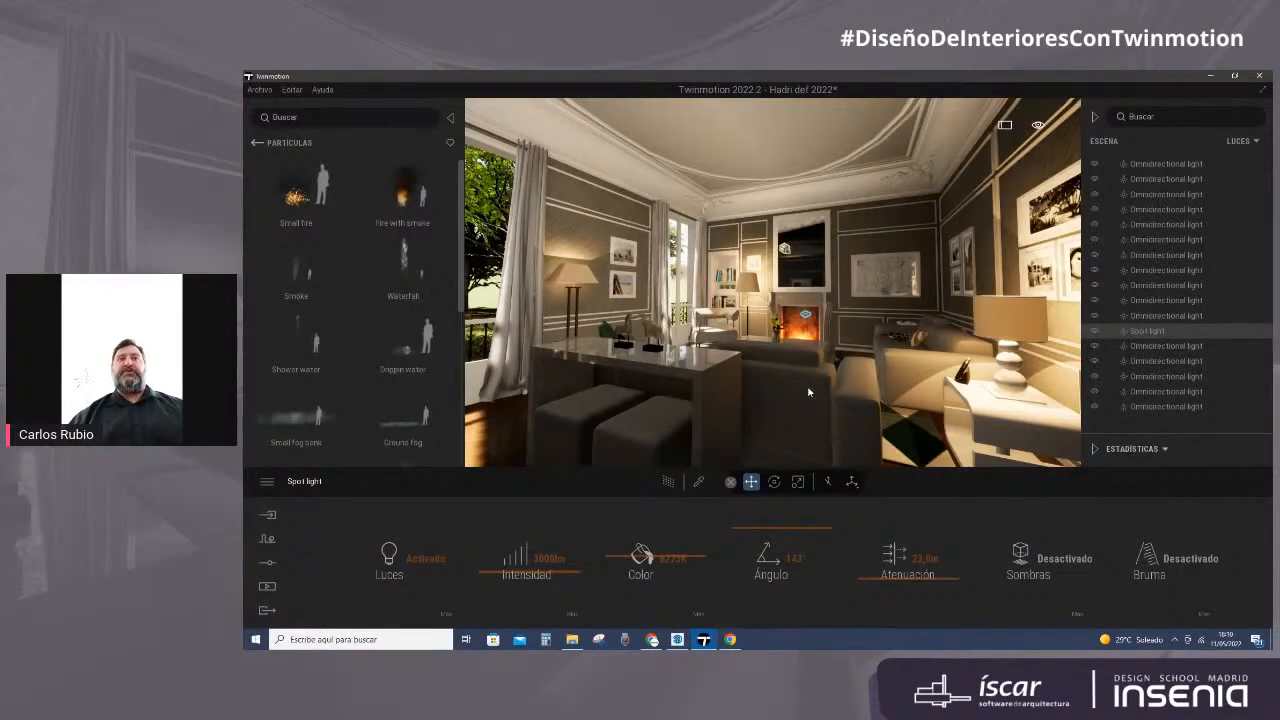
pyautogui.scroll(-3, 809, 392)
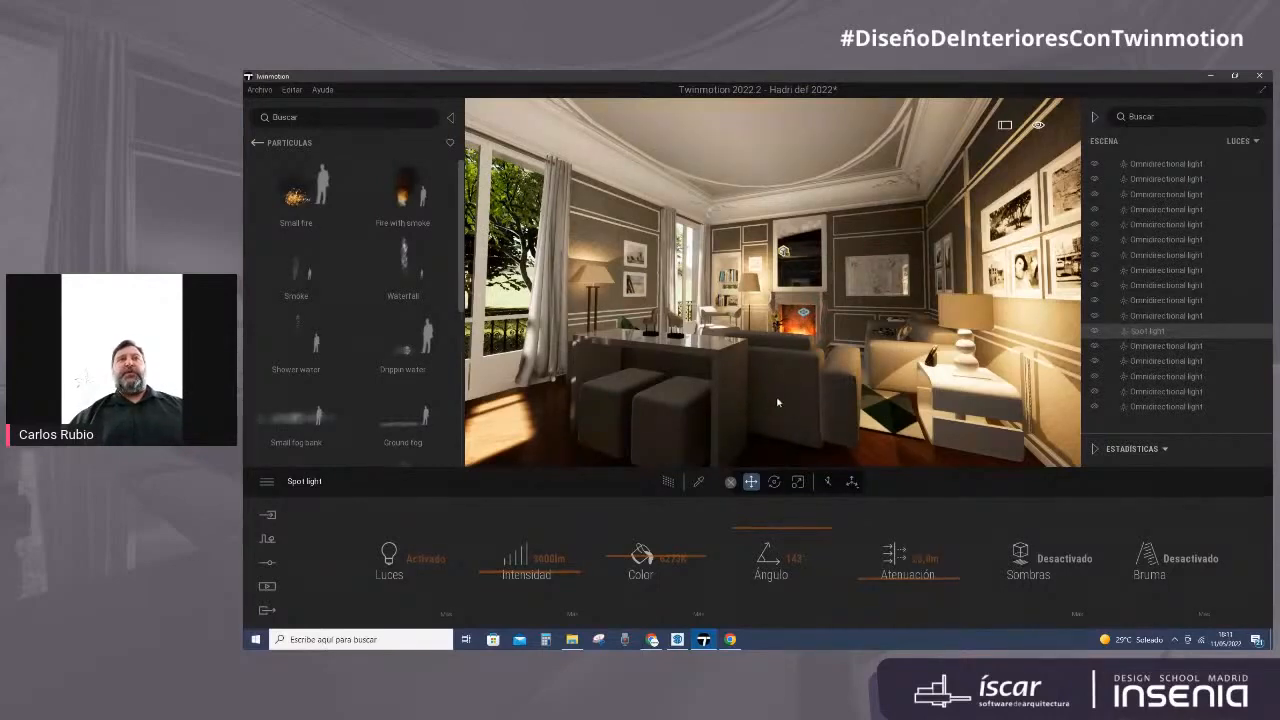
pyautogui.moveTo(856, 406); pyautogui.dragTo(856, 404, button='right')
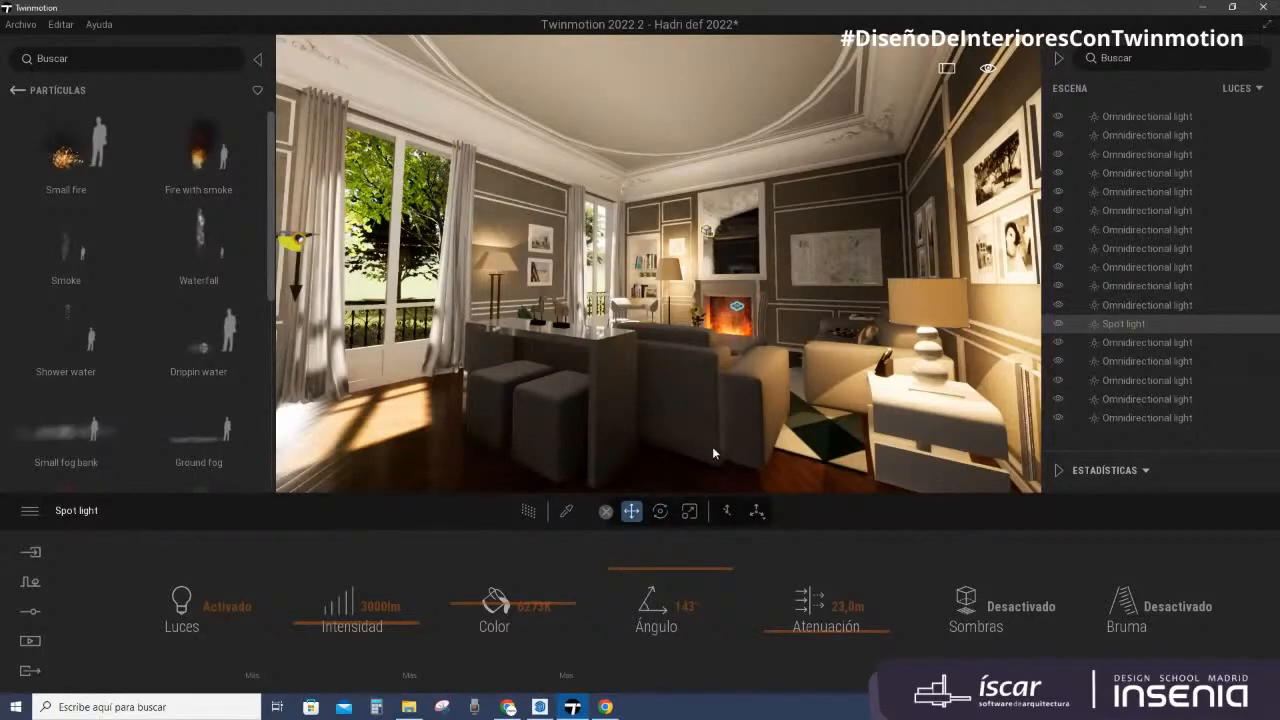
pyautogui.scroll(-3, 691, 374)
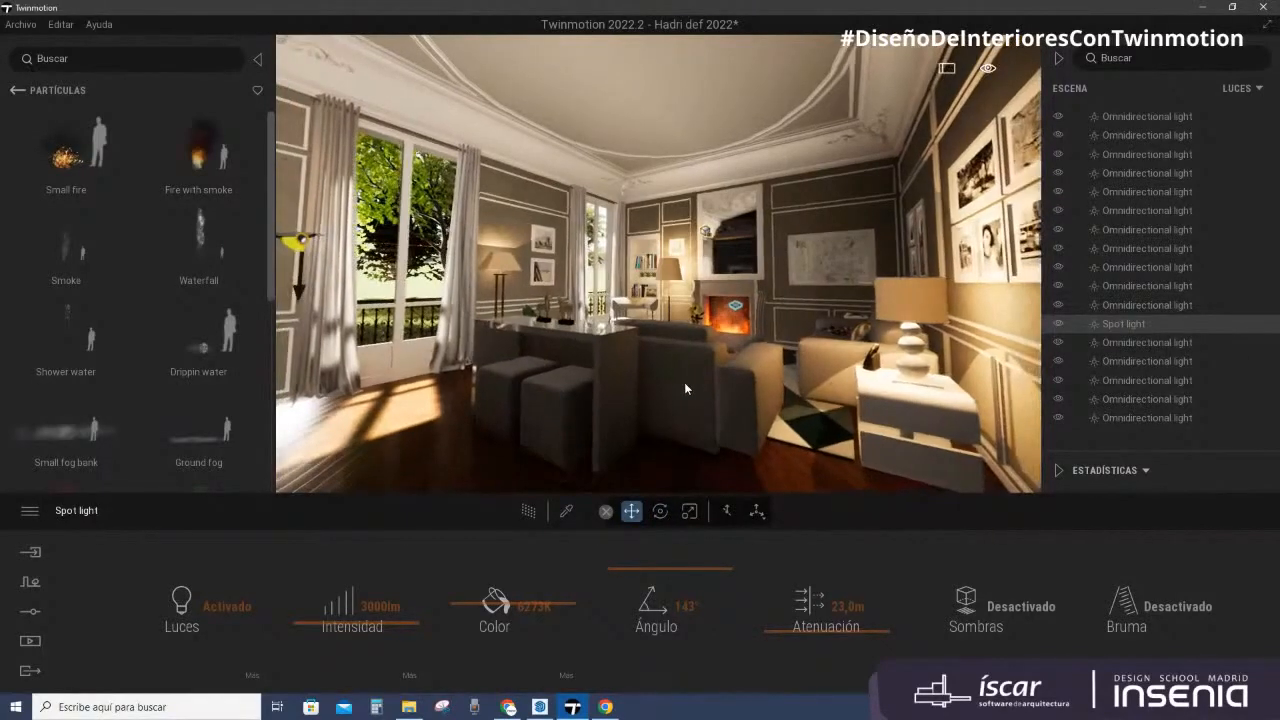
pyautogui.scroll(1, 683, 392)
pyautogui.scroll(2, 683, 384)
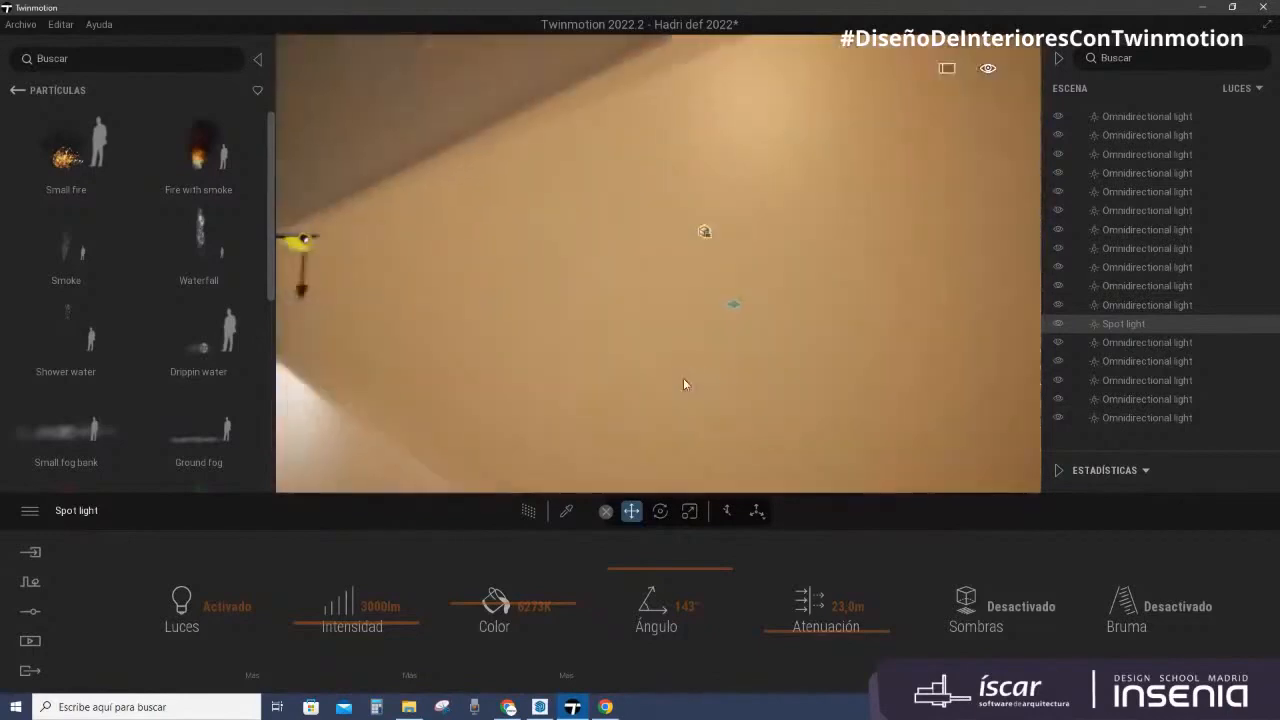
pyautogui.scroll(-2, 684, 384)
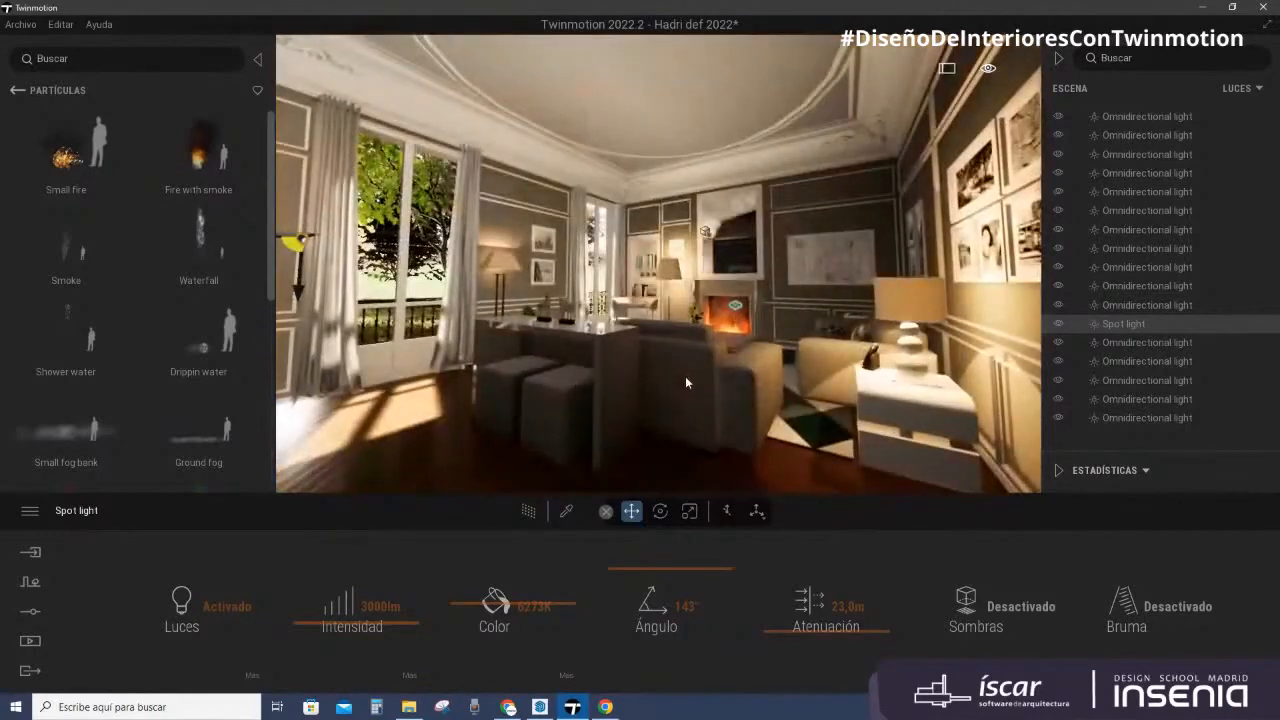
pyautogui.moveTo(685, 391); pyautogui.dragTo(673, 392, button='right')
pyautogui.scroll(-2, 673, 392)
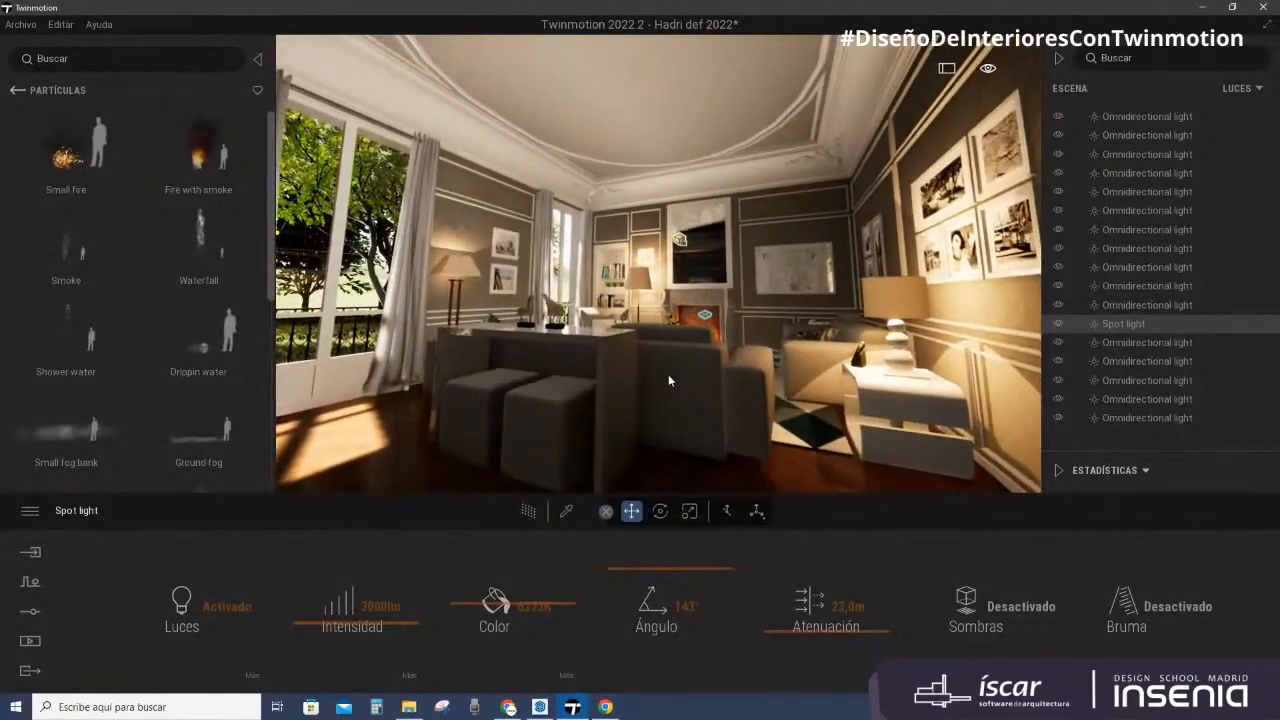
pyautogui.scroll(-2, 668, 380)
pyautogui.scroll(-2, 668, 380)
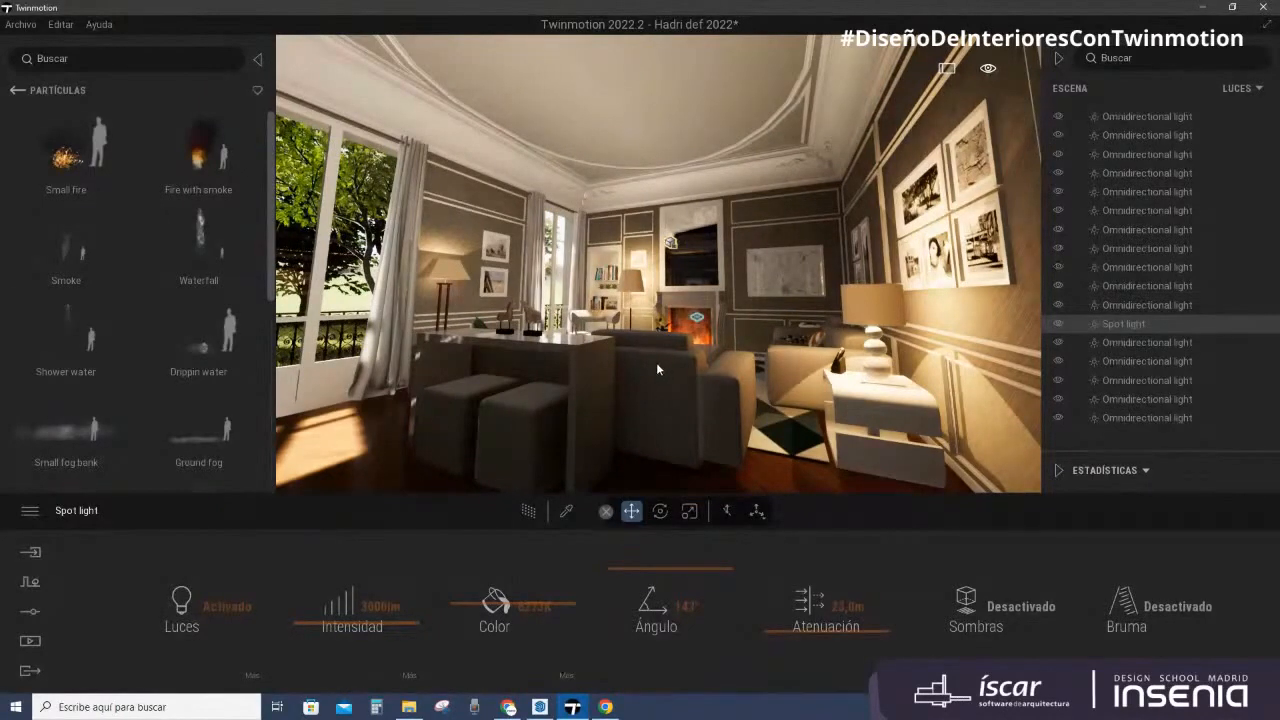
# Step: Compare sideways and higher or lower viewpoints of the living room from behind the stools and console table
pyautogui.press('a')
pyautogui.press('d')
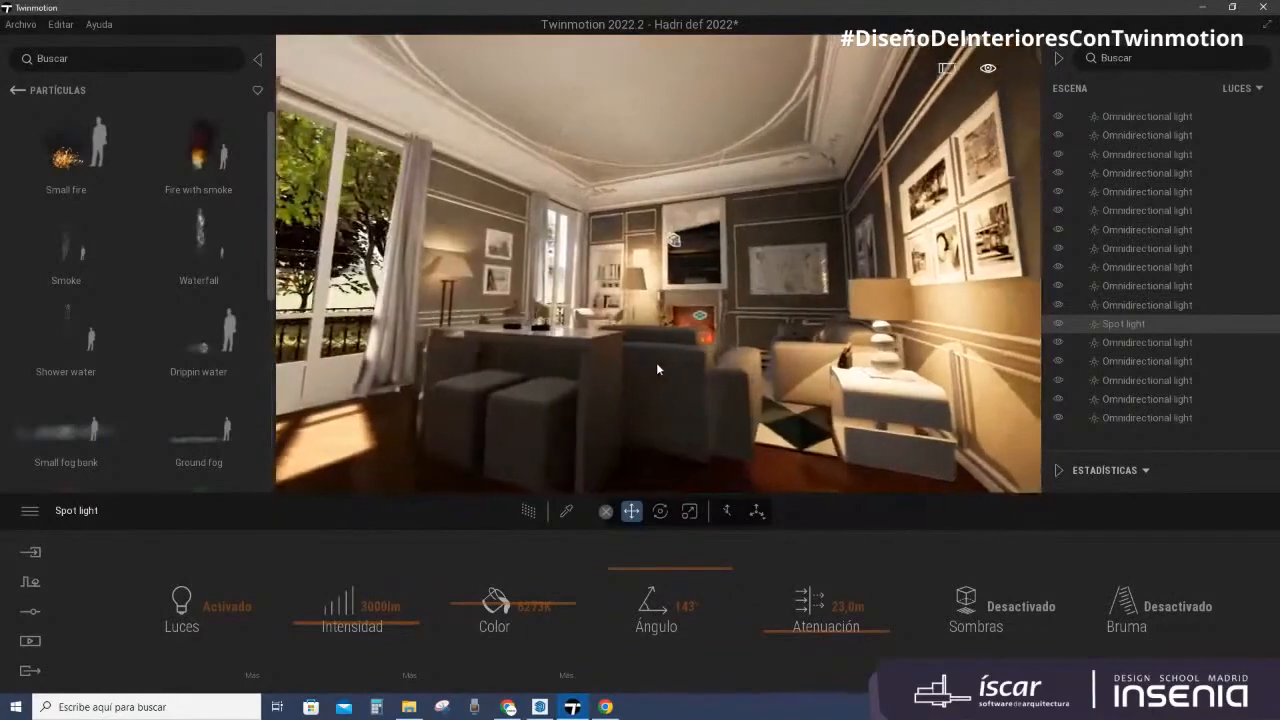
pyautogui.press('d')
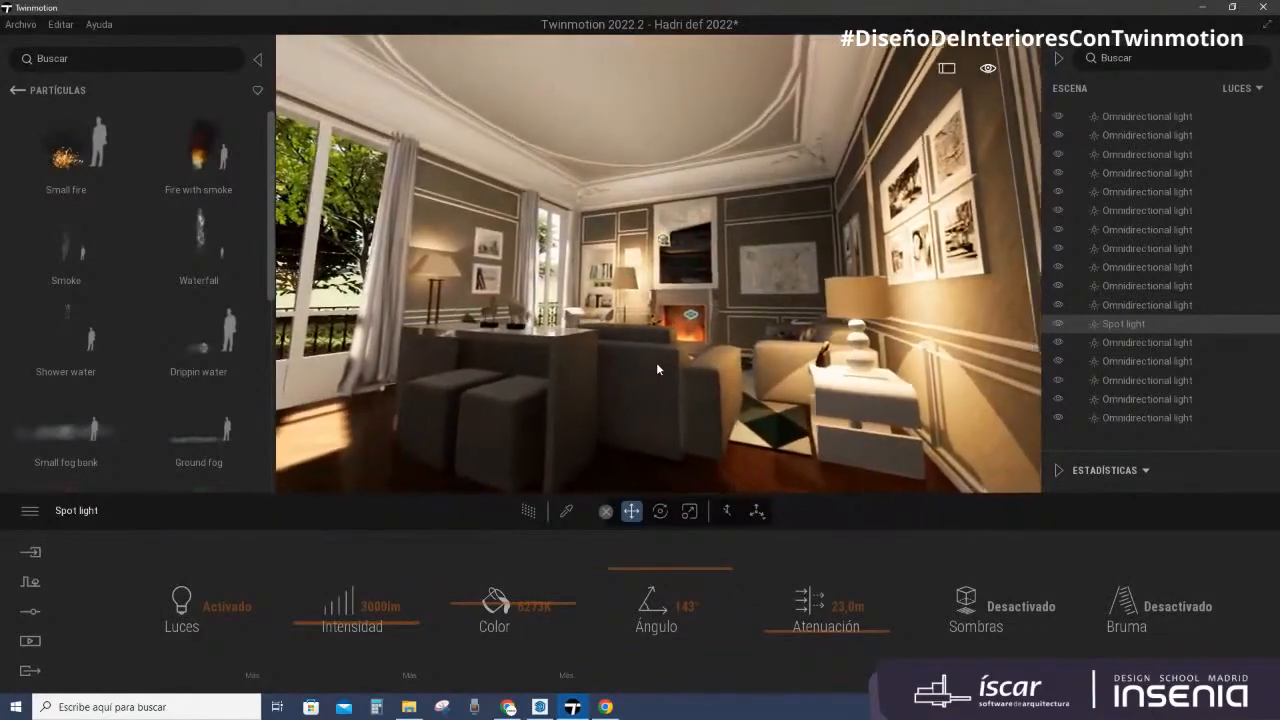
pyautogui.press('a')
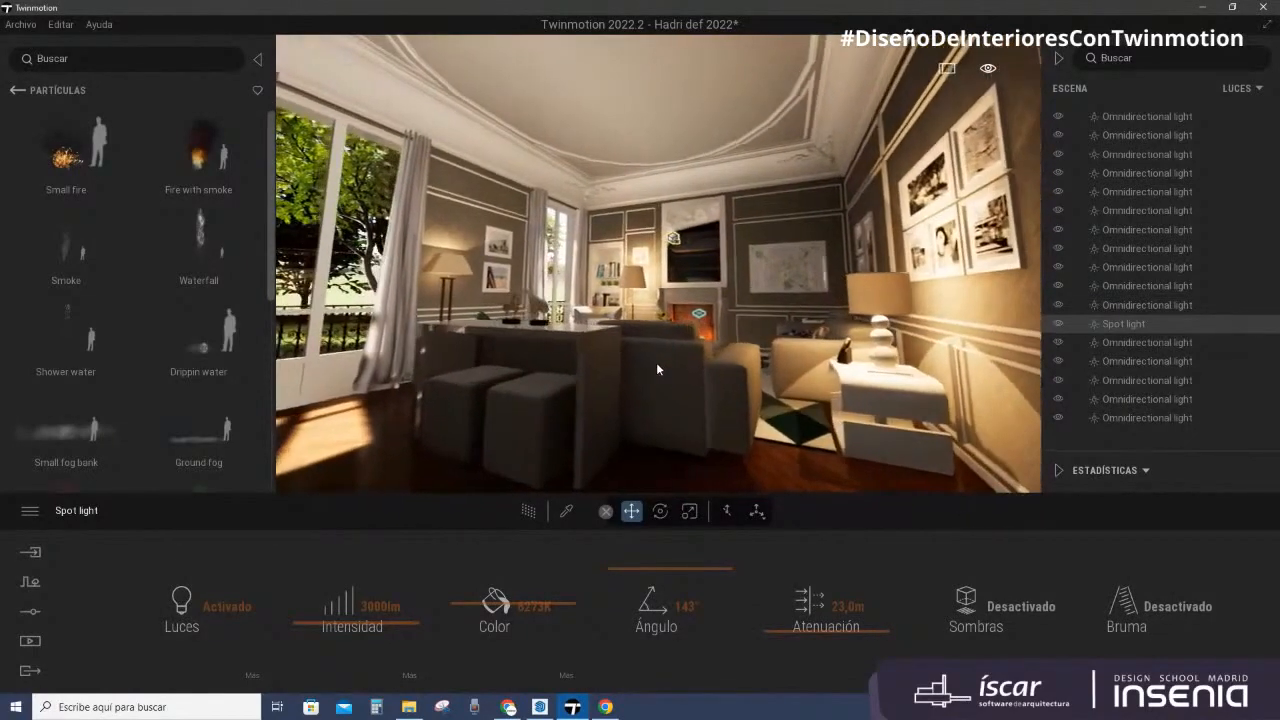
pyautogui.press('d')
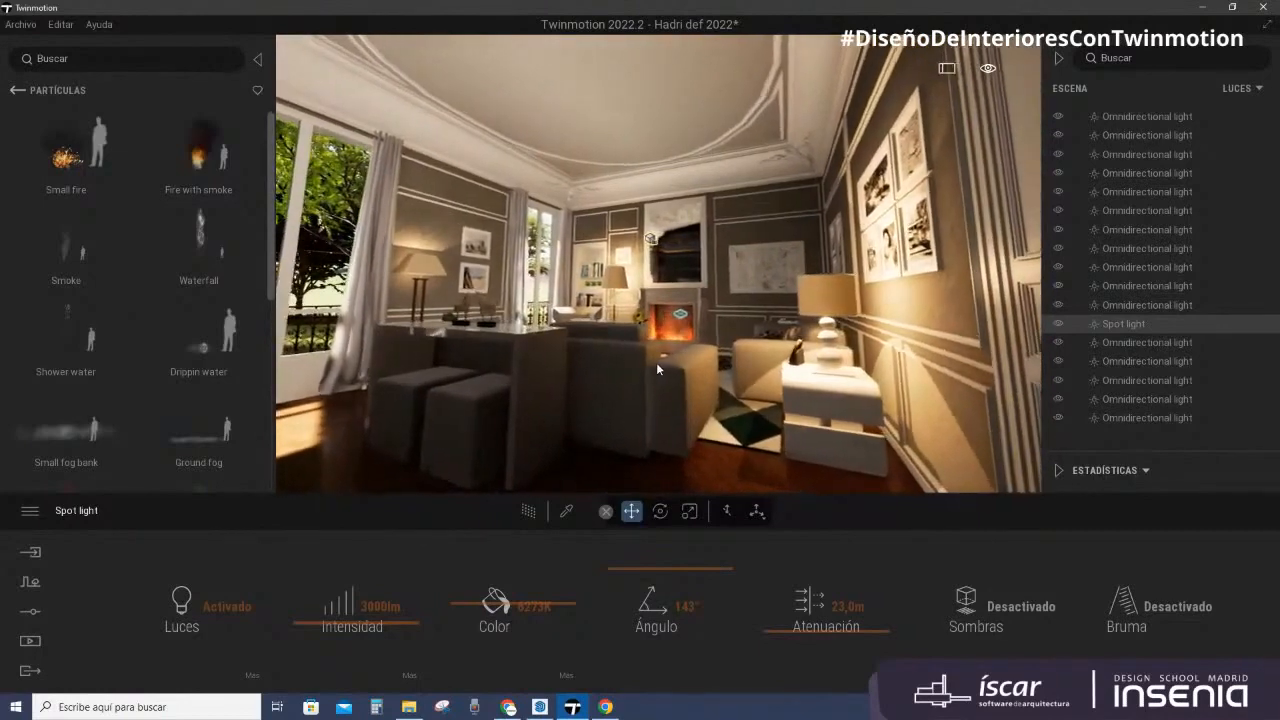
pyautogui.press('a')
pyautogui.press('d')
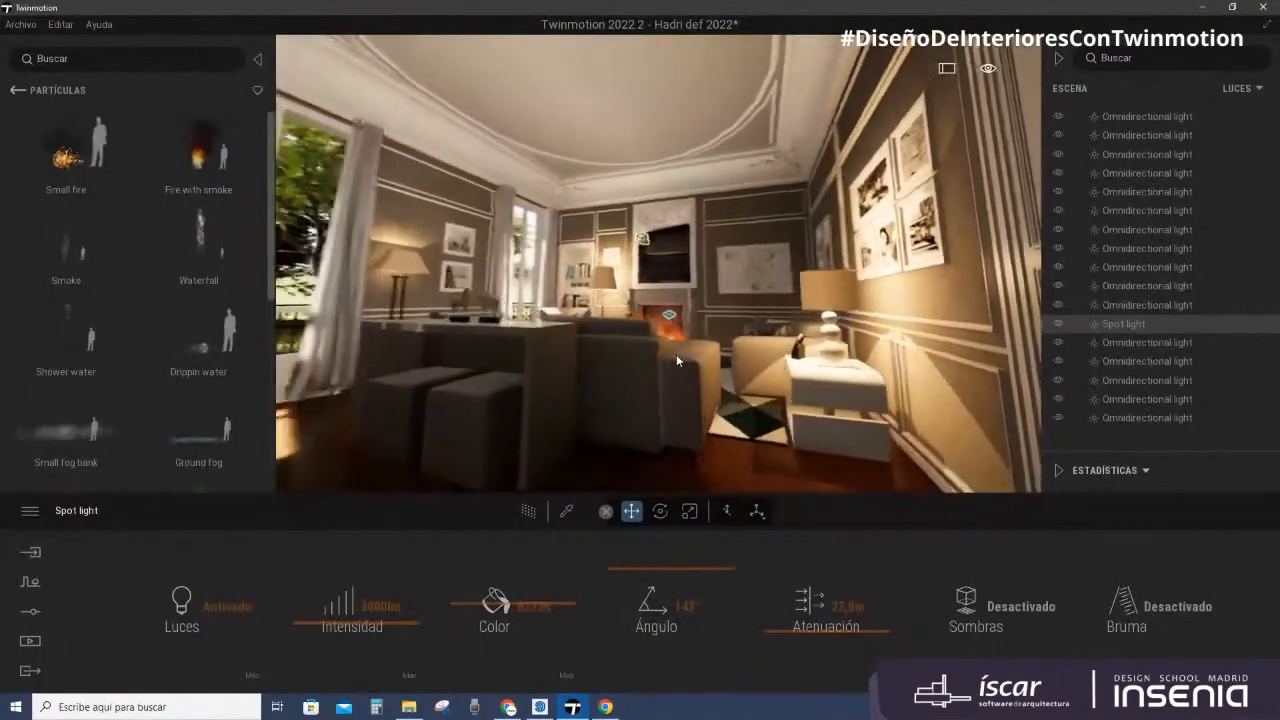
pyautogui.press('a')
pyautogui.press('a')
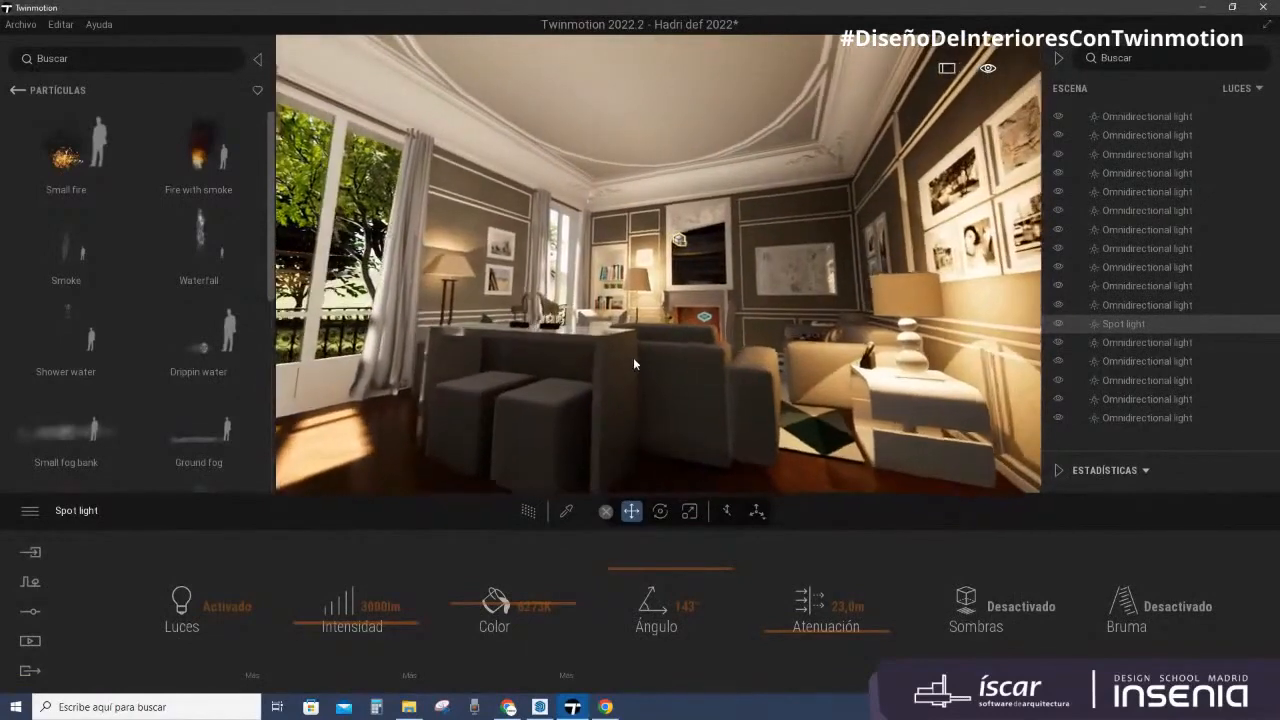
pyautogui.press('q')
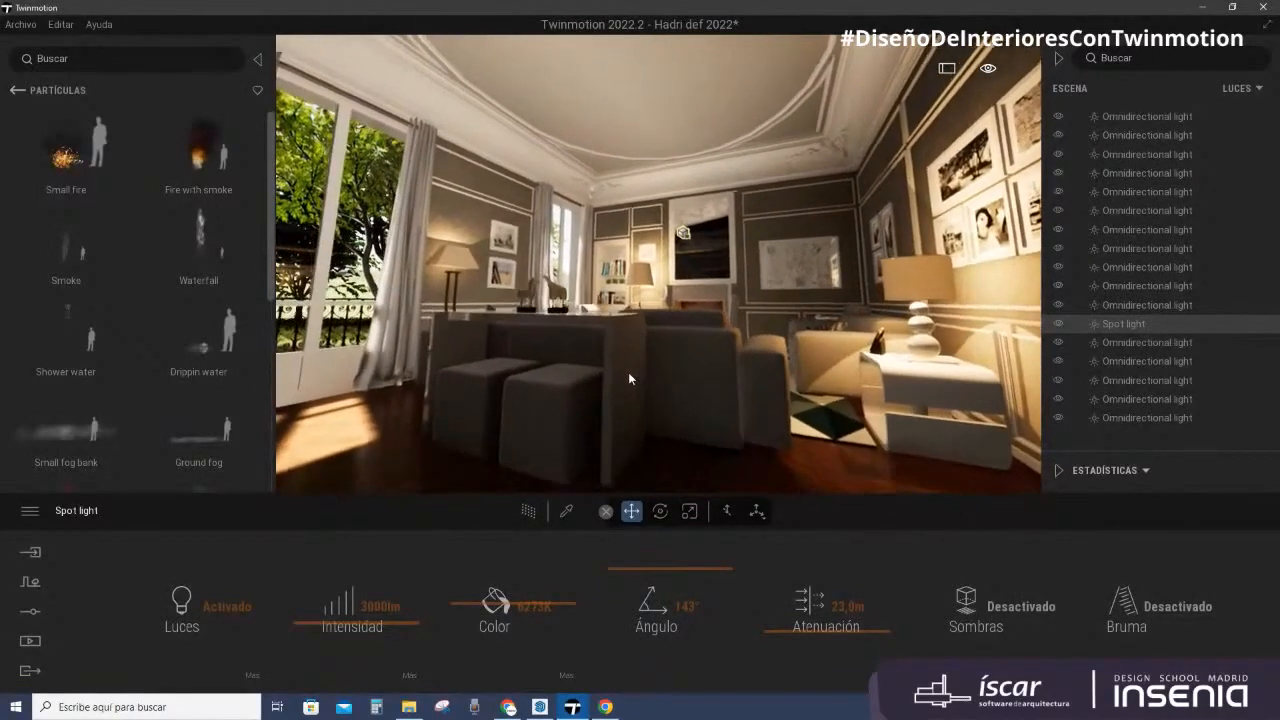
pyautogui.press('e')
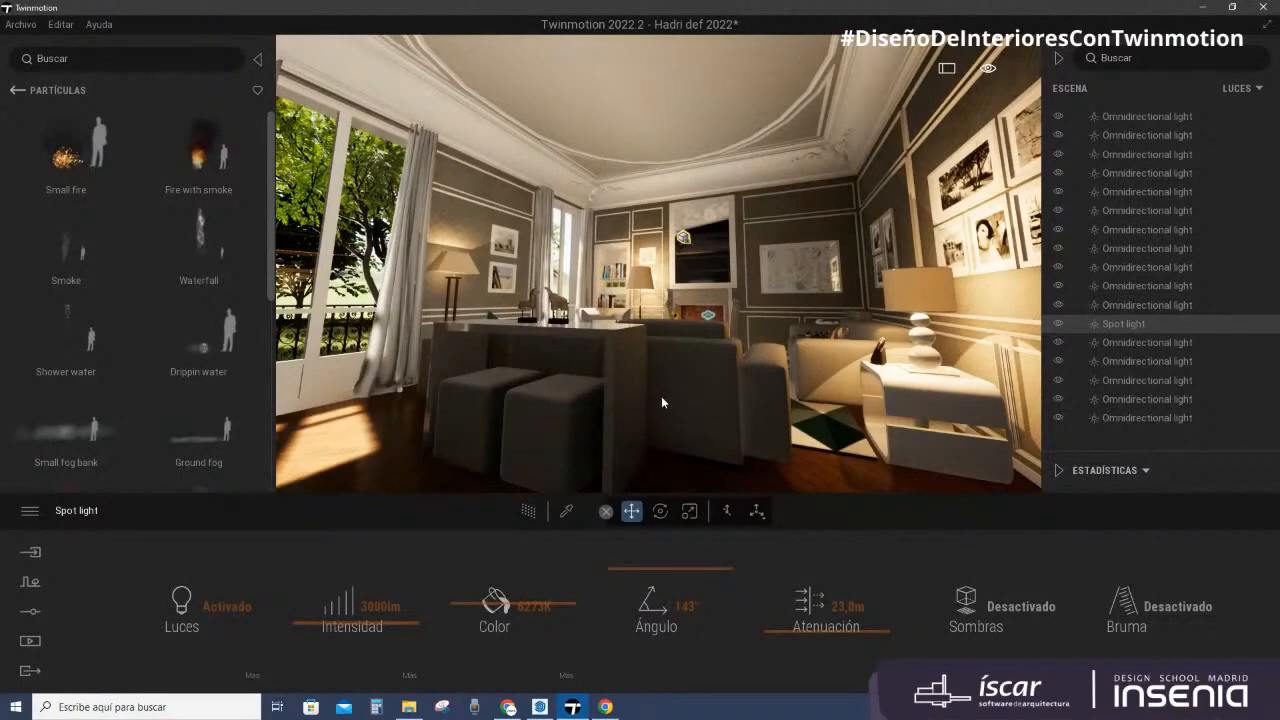
pyautogui.scroll(2, 662, 360)
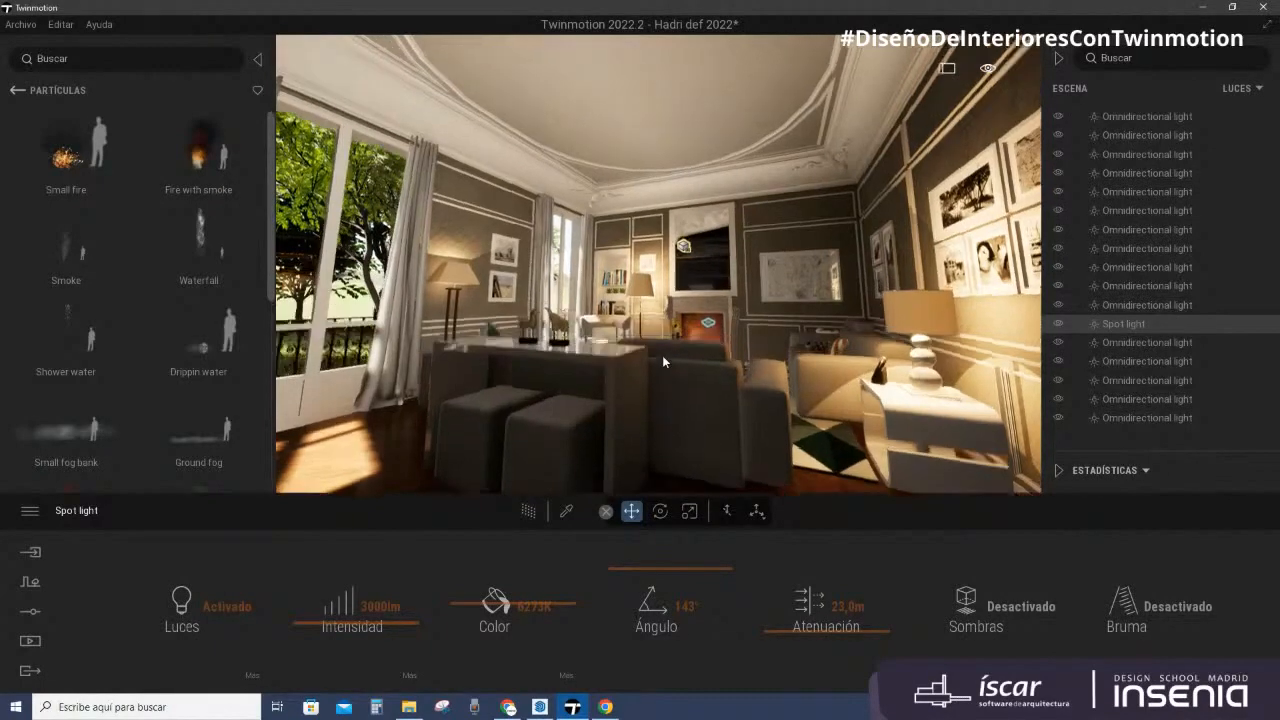
# Step: Examine the lit living room from behind the sofas, comparing views from different camera heights and distances
pyautogui.scroll(-2, 662, 355)
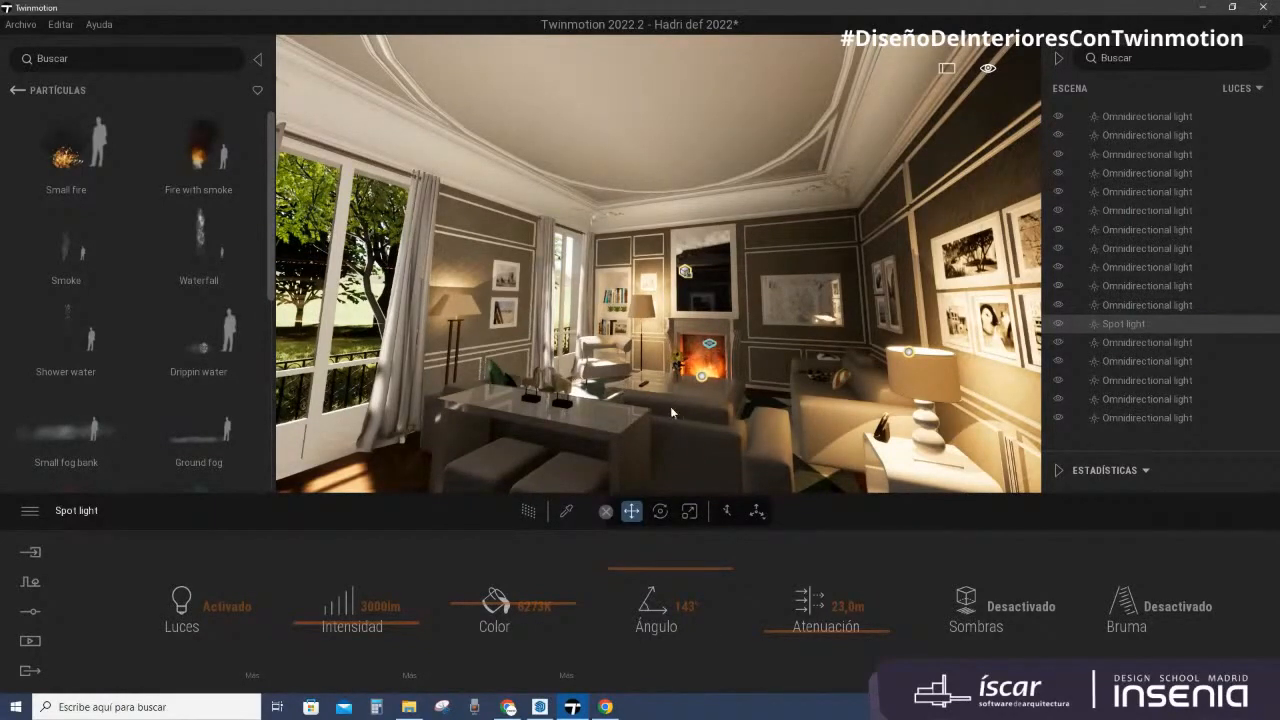
pyautogui.moveTo(667, 414); pyautogui.dragTo(667, 414, button='middle')
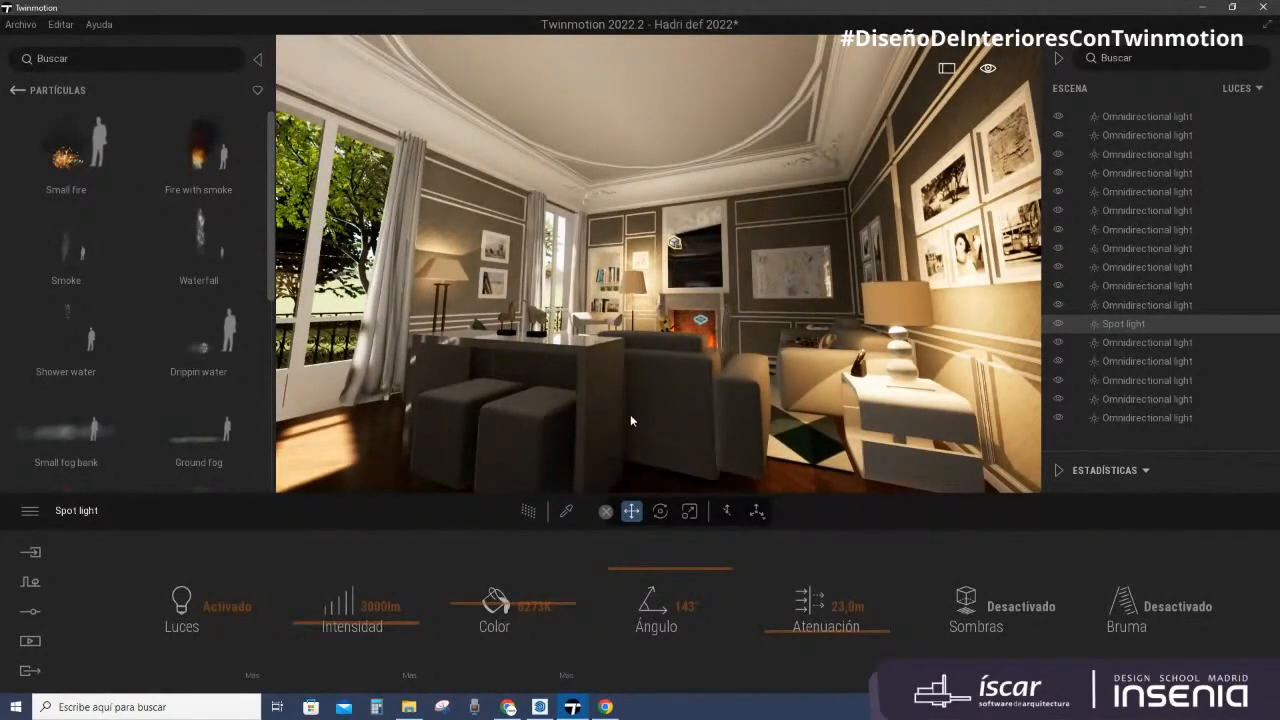
pyautogui.moveTo(643, 350); pyautogui.dragTo(643, 352, button='middle')
pyautogui.scroll(-4, 643, 356)
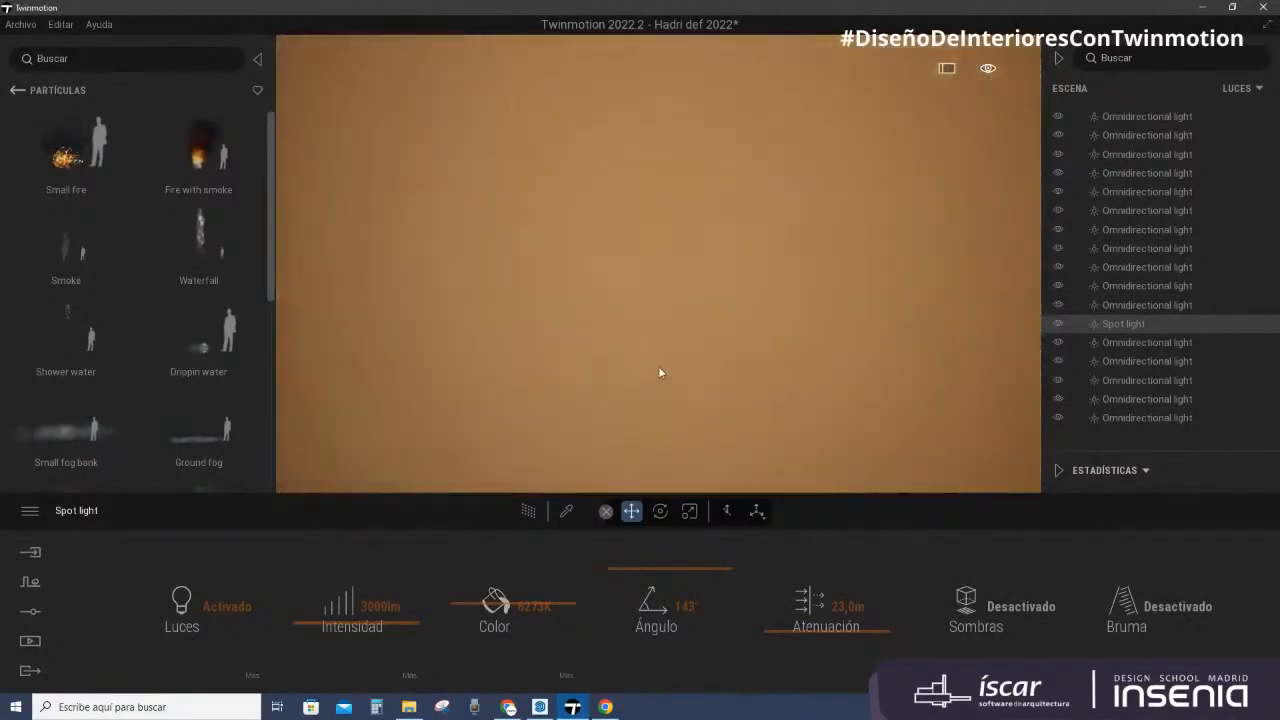
pyautogui.scroll(4, 659, 372)
pyautogui.moveTo(659, 372); pyautogui.dragTo(640, 307, button='middle')
pyautogui.scroll(-3, 640, 307)
pyautogui.scroll(-3, 640, 307)
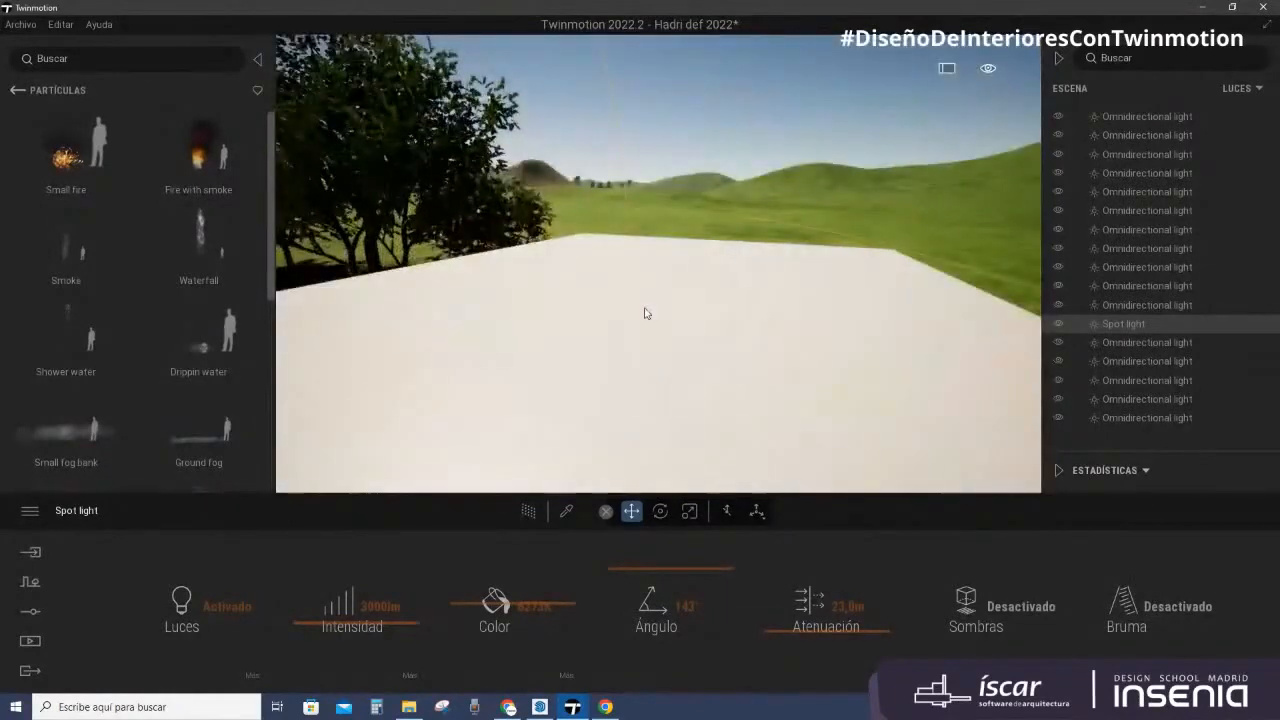
pyautogui.scroll(3, 648, 315)
pyautogui.scroll(-1, 648, 320)
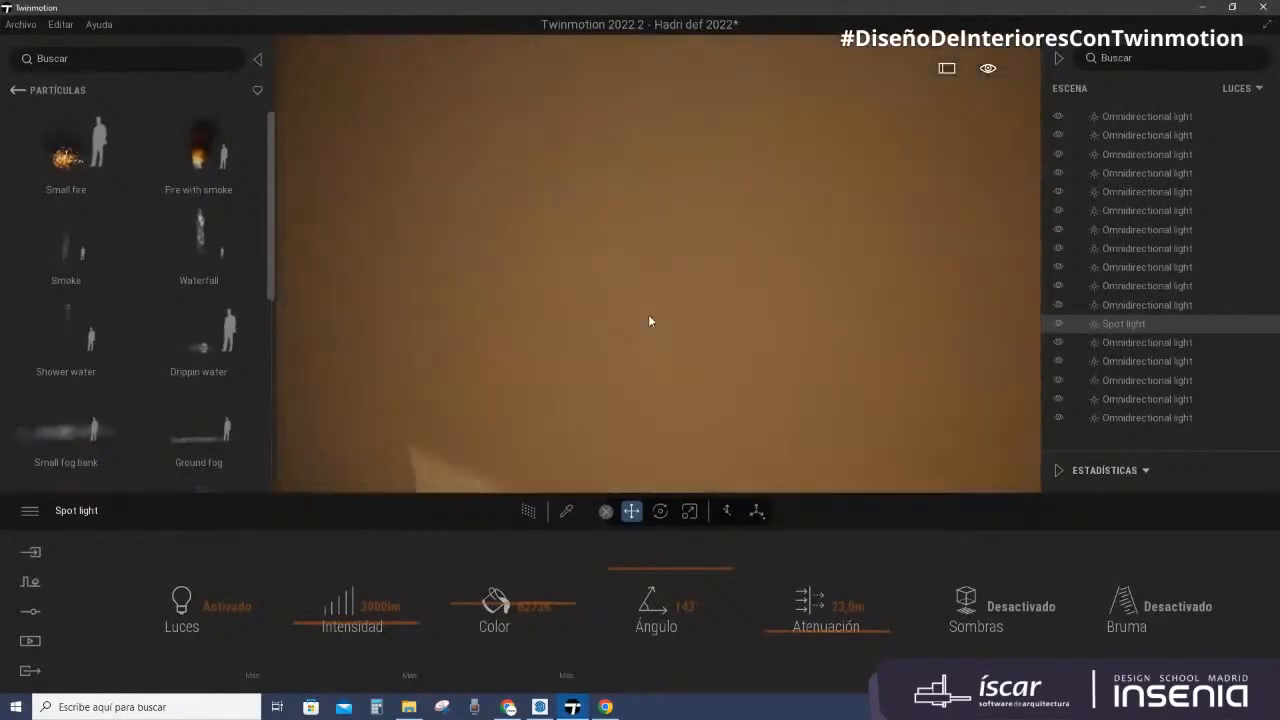
pyautogui.moveTo(648, 320); pyautogui.dragTo(678, 368, button='middle')
pyautogui.scroll(2, 678, 368)
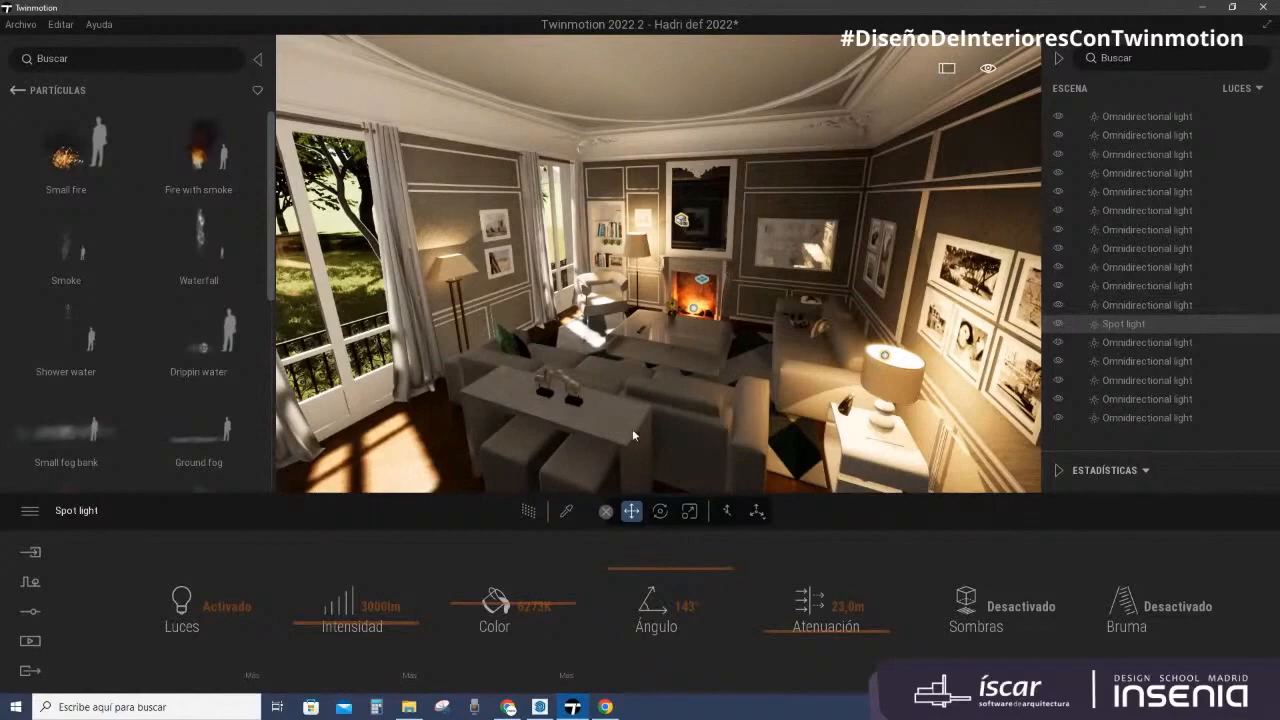
pyautogui.scroll(-1, 632, 429)
pyautogui.scroll(-1, 627, 427)
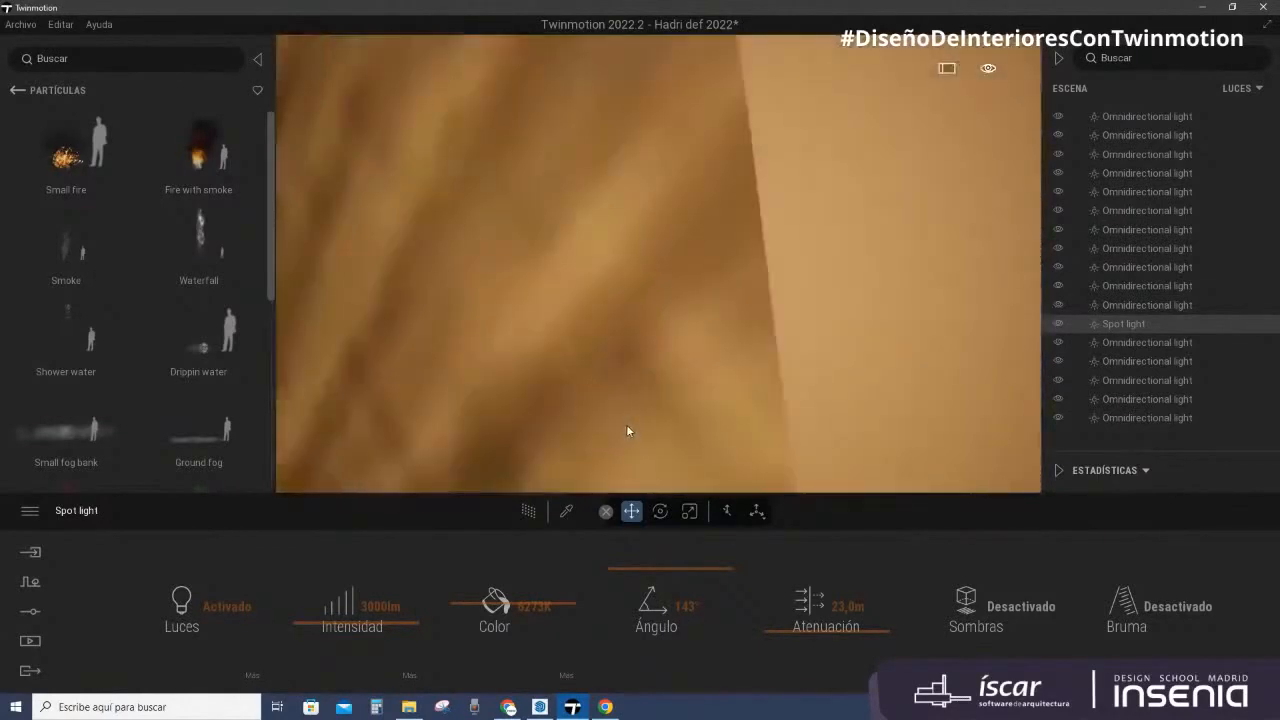
pyautogui.scroll(-2, 627, 428)
pyautogui.keyDown('shift'); pyautogui.moveTo(631, 428); pyautogui.dragTo(639, 429, button='middle'); pyautogui.keyUp('shift')
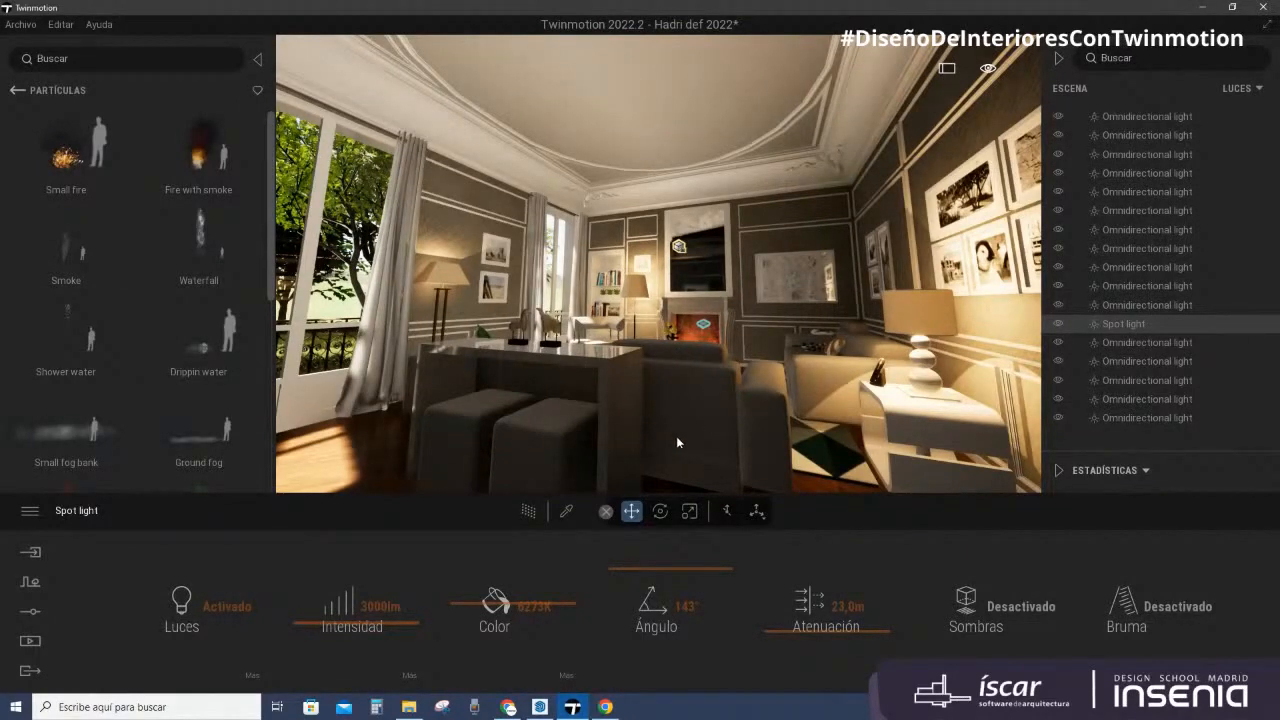
pyautogui.press('e')
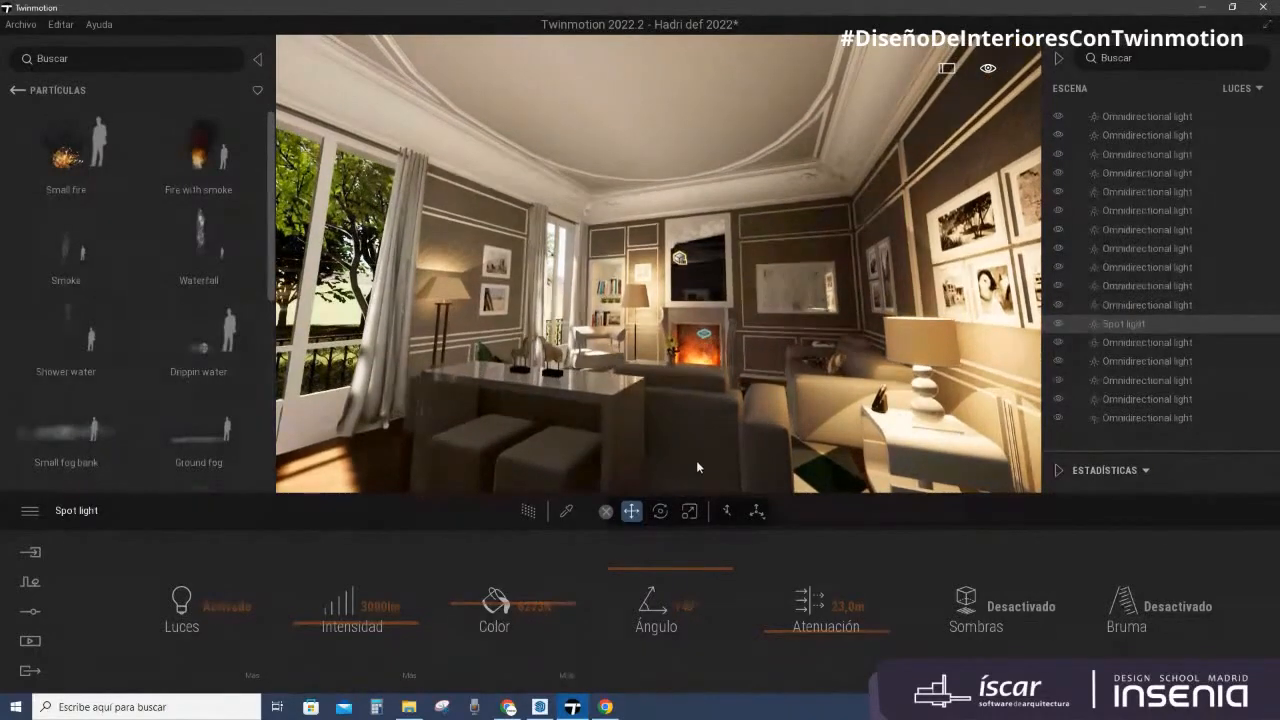
pyautogui.moveTo(697, 460); pyautogui.dragTo(679, 402, button='middle')
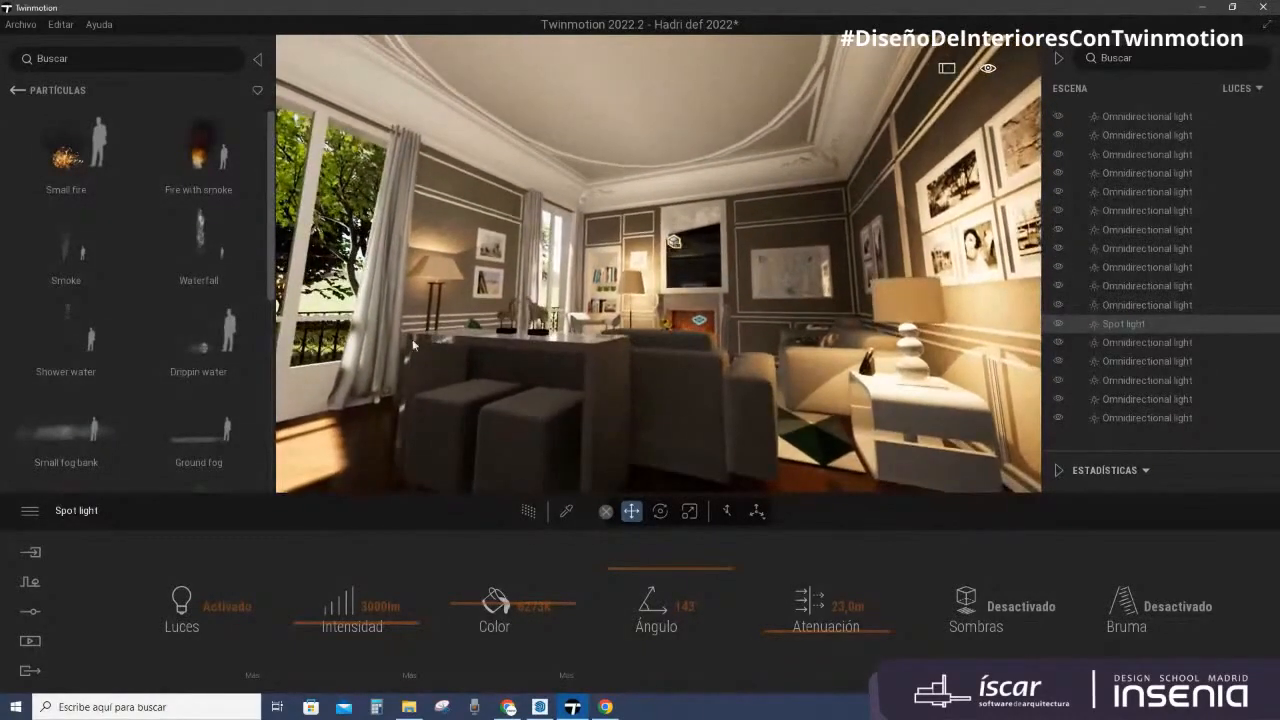
# Step: Move in on the coffee table and examine the burning fireplace and the surrounding lighting
pyautogui.press('w')
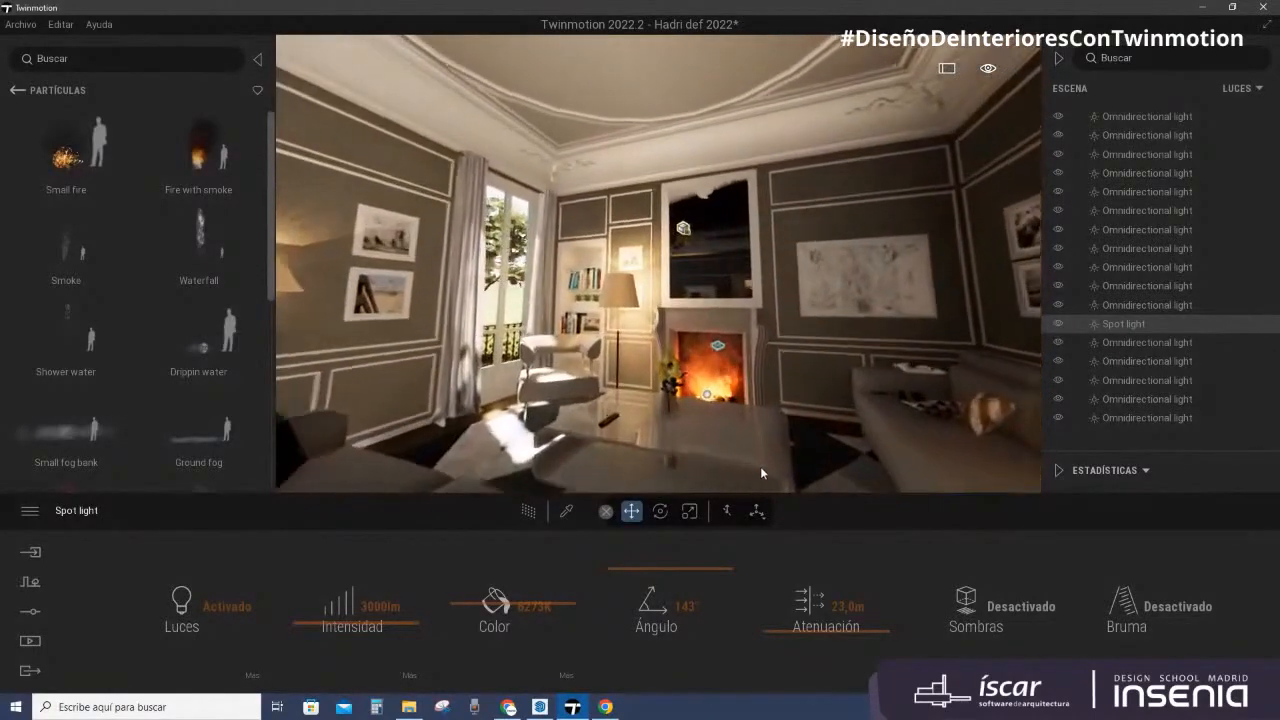
pyautogui.moveTo(760, 466); pyautogui.dragTo(631, 400, button='middle')
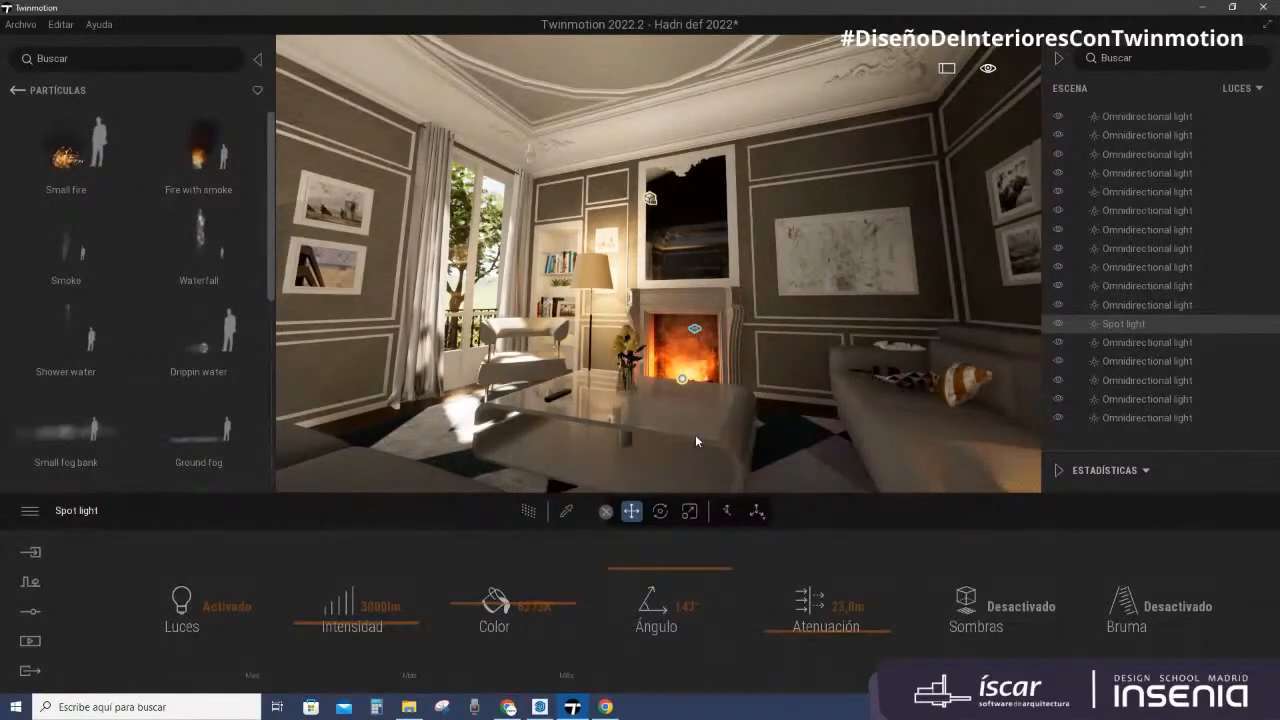
pyautogui.moveTo(703, 458); pyautogui.dragTo(695, 450, button='middle')
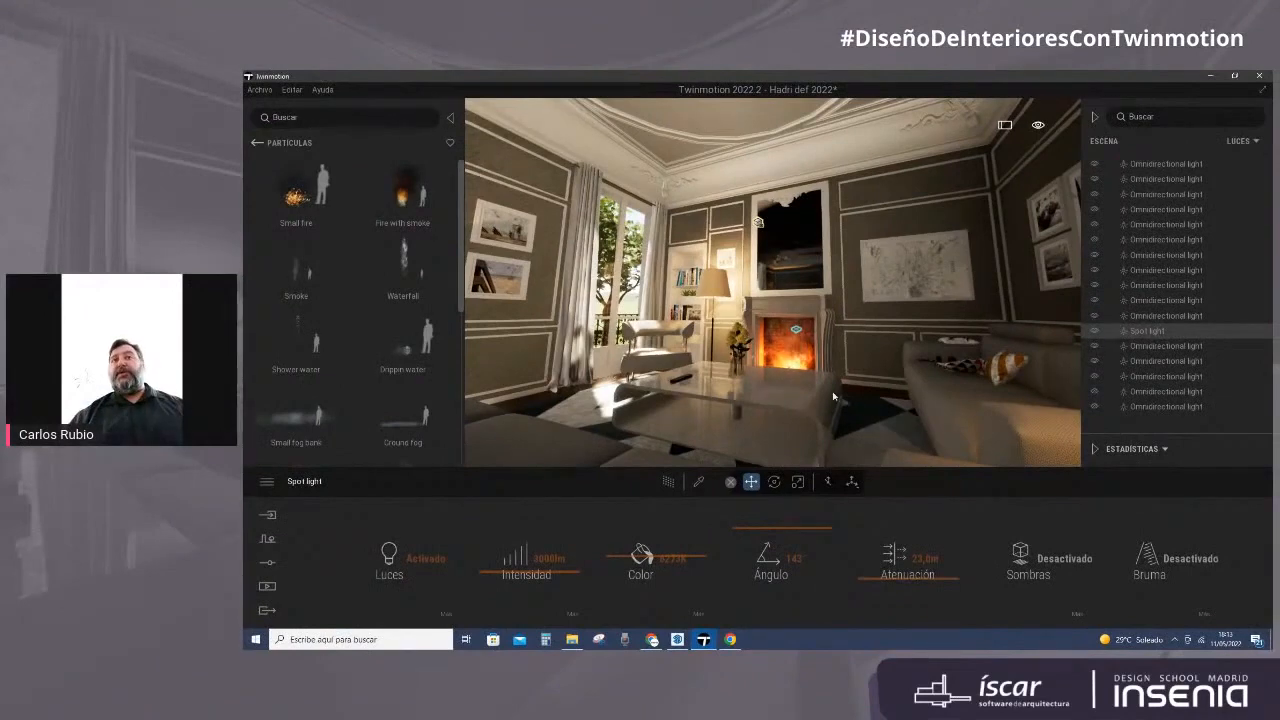
# Step: Go through the doorway into the dining room and examine its lamps, table and window from different heights
pyautogui.moveTo(806, 404); pyautogui.dragTo(656, 364)
pyautogui.press('w')
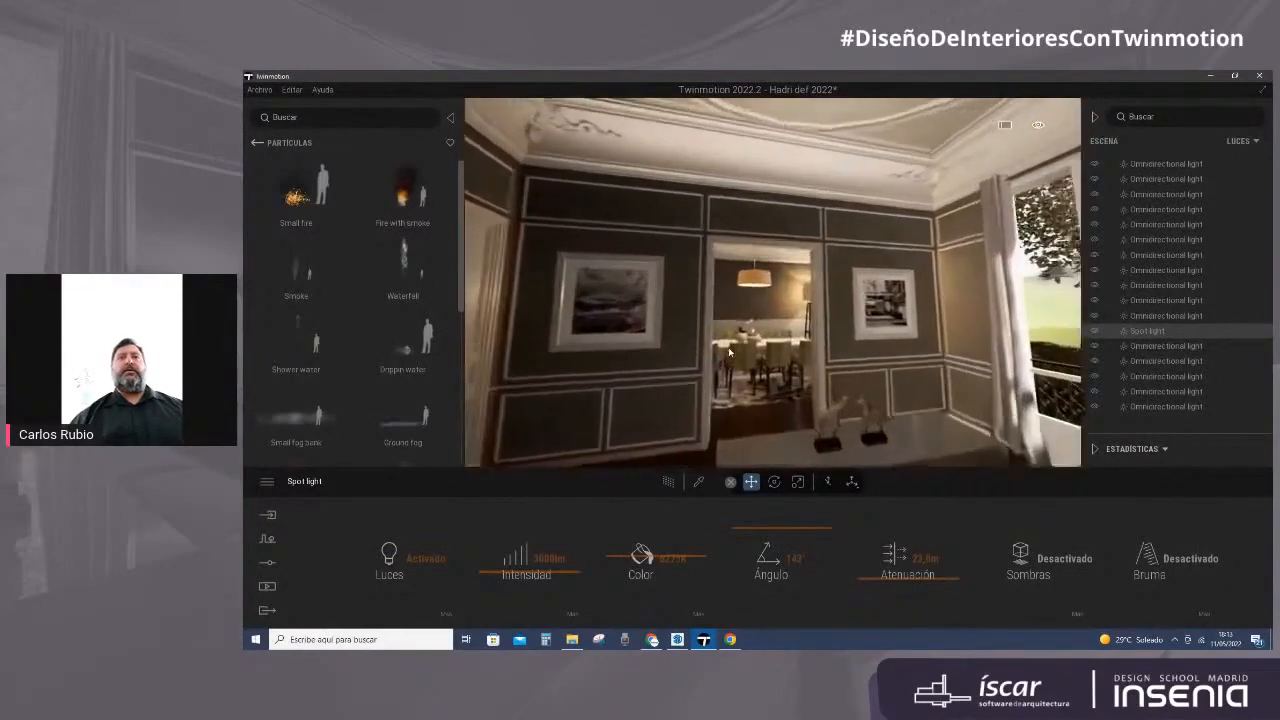
pyautogui.press('w')
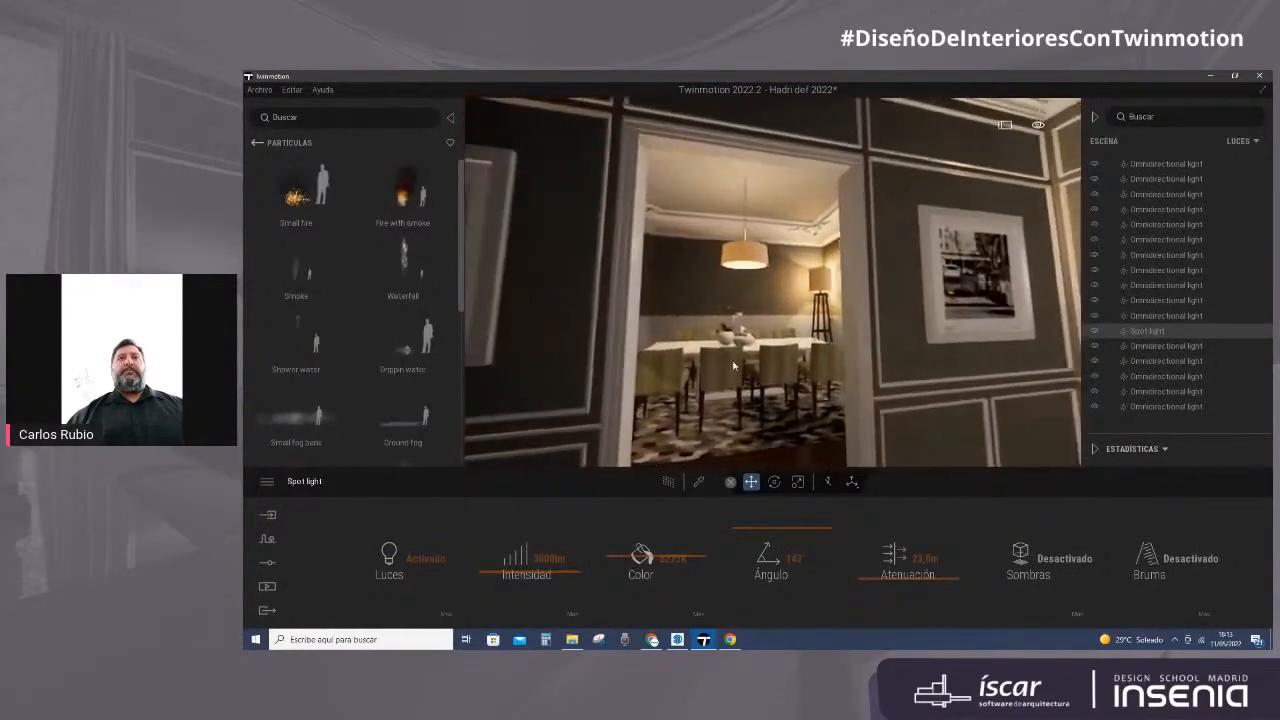
pyautogui.moveTo(719, 413); pyautogui.dragTo(718, 408, button='right')
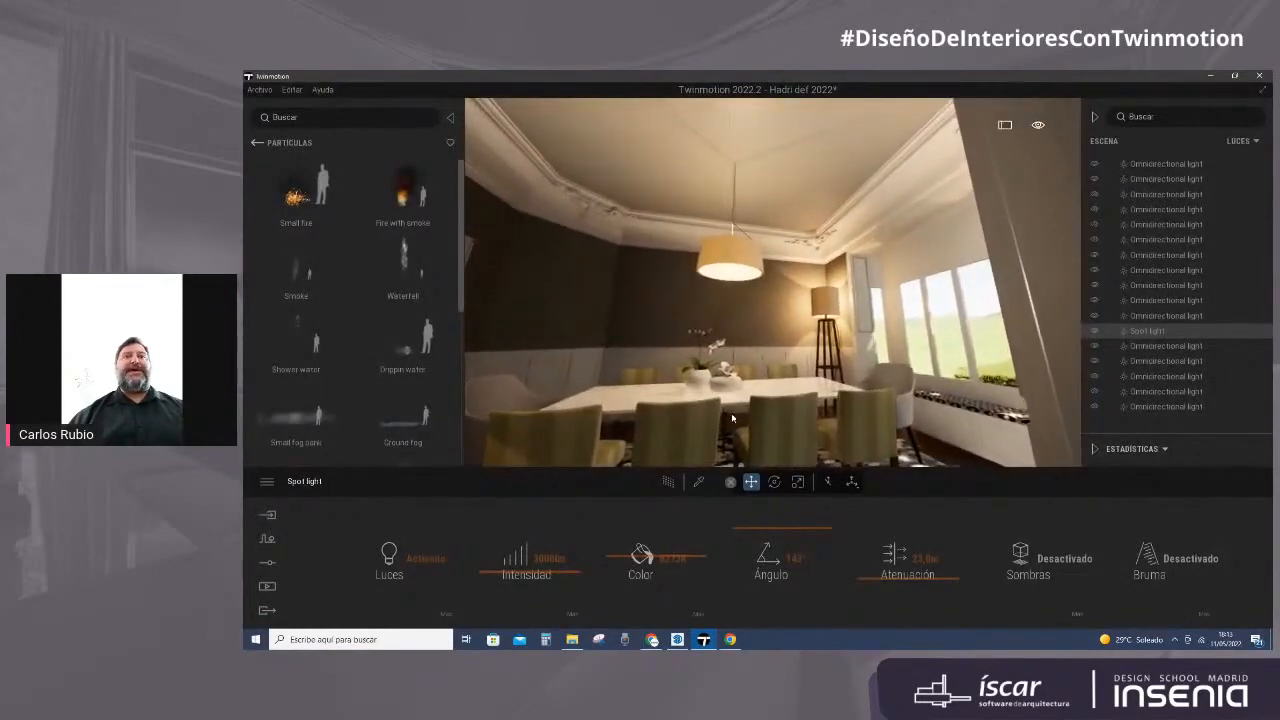
pyautogui.moveTo(689, 395)
pyautogui.mouseDown(button='middle')
pyautogui.moveTo(729, 413)
pyautogui.moveTo(733, 390)
pyautogui.moveTo(675, 414)
pyautogui.mouseUp(button='middle')
pyautogui.press('d')
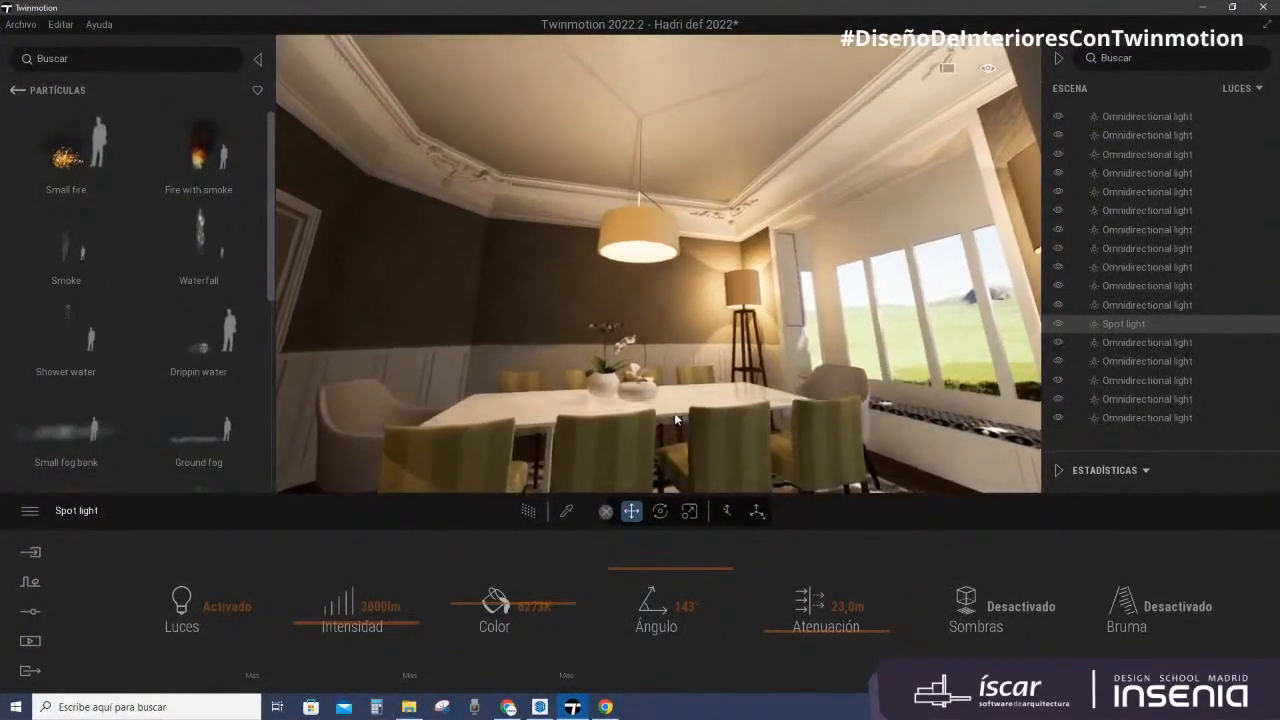
pyautogui.press('q')
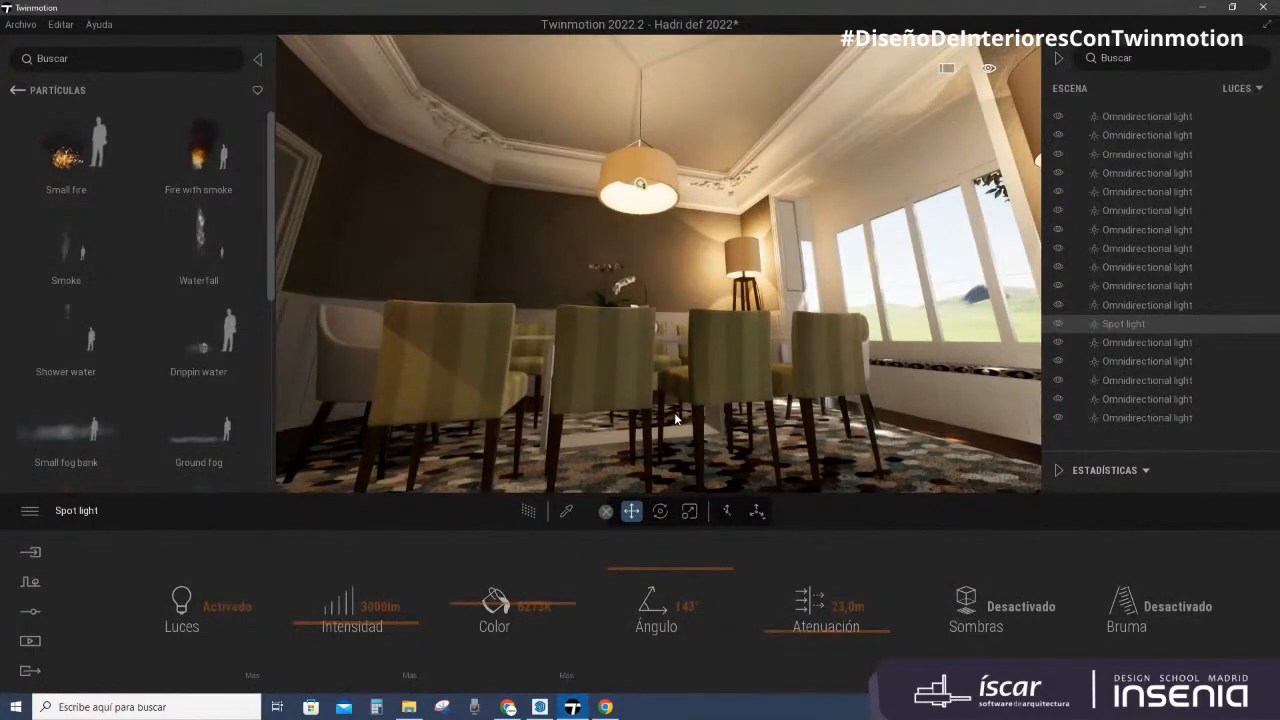
pyautogui.press('e')
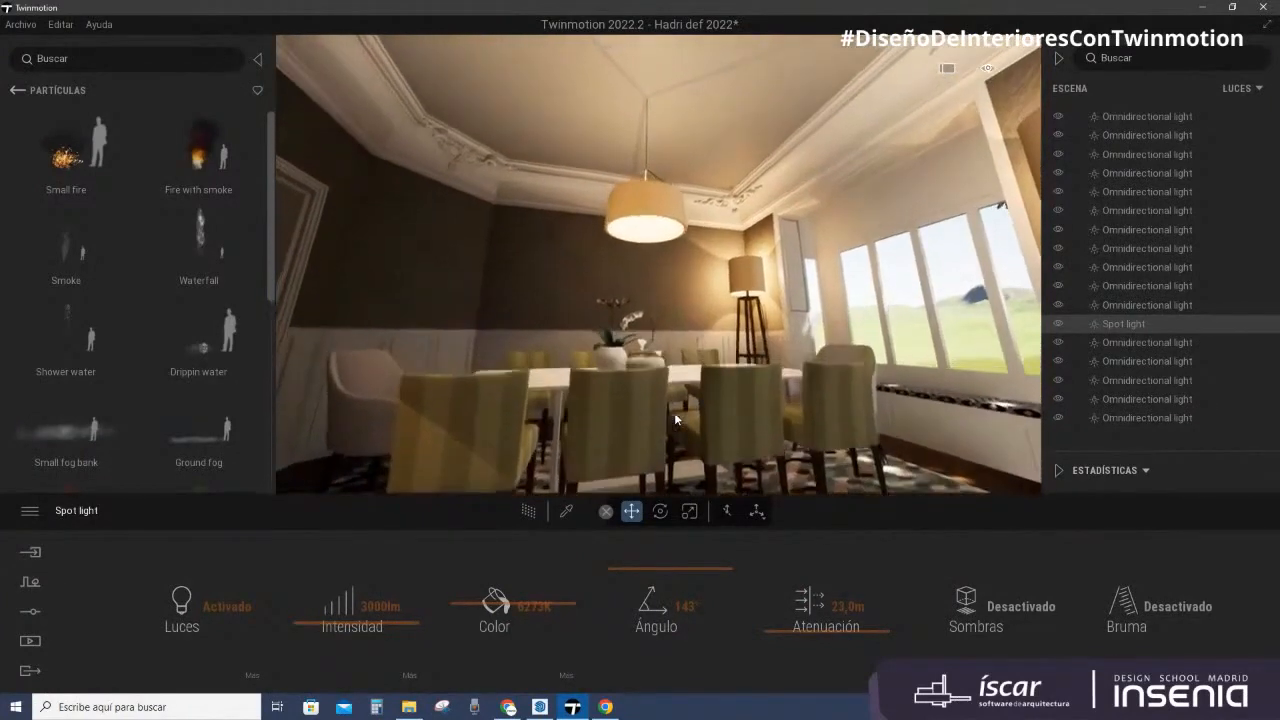
pyautogui.press('e')
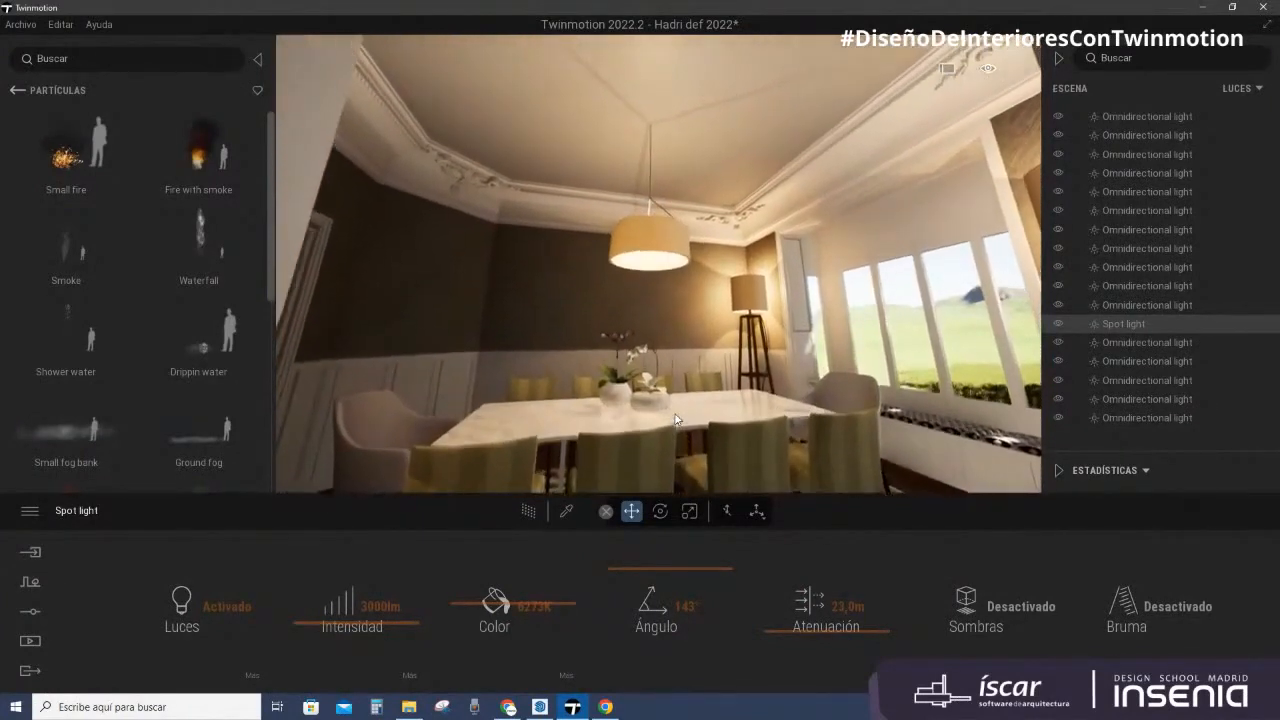
pyautogui.press('s')
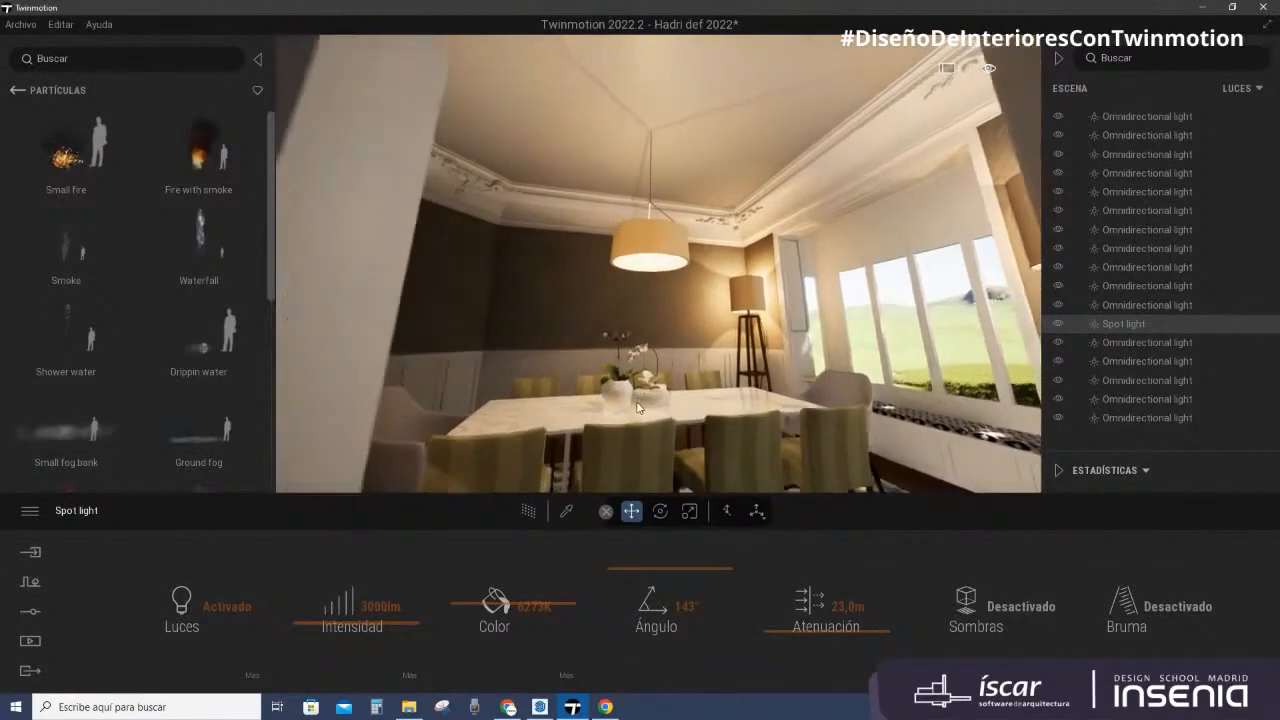
pyautogui.keyDown('shift'); pyautogui.moveTo(755, 410); pyautogui.dragTo(695, 410, button='middle'); pyautogui.keyUp('shift')
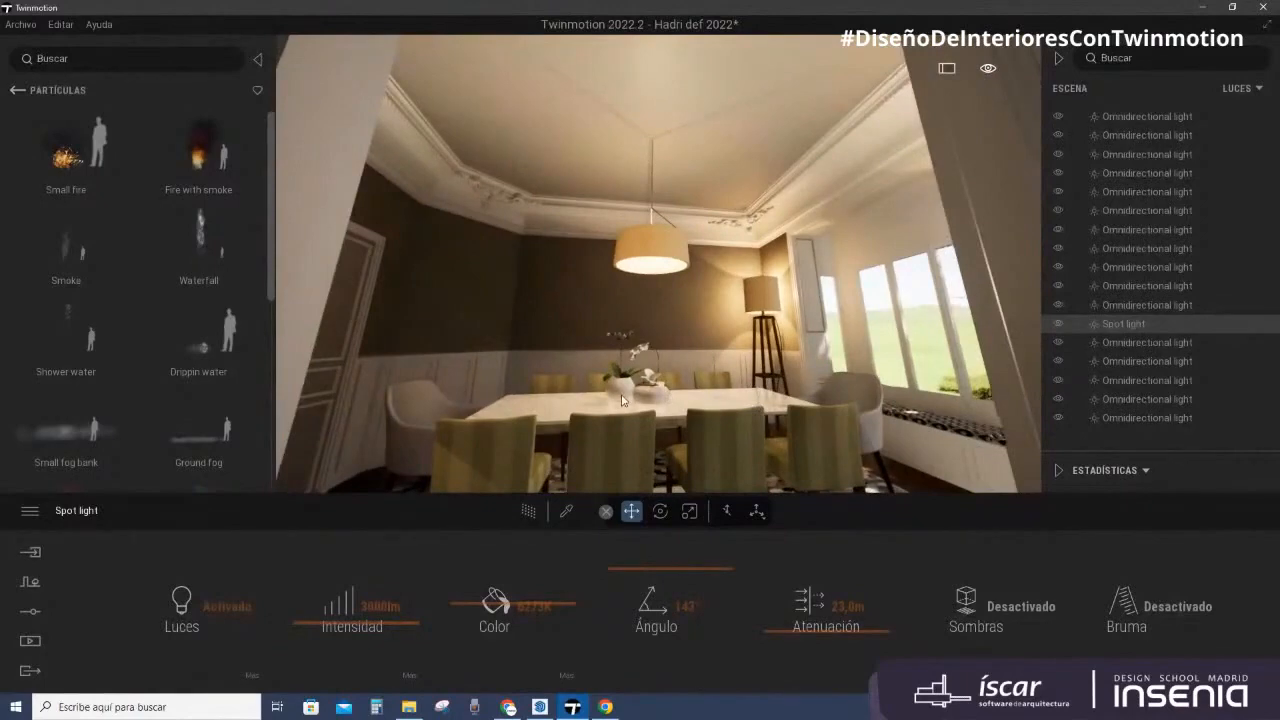
pyautogui.press('w')
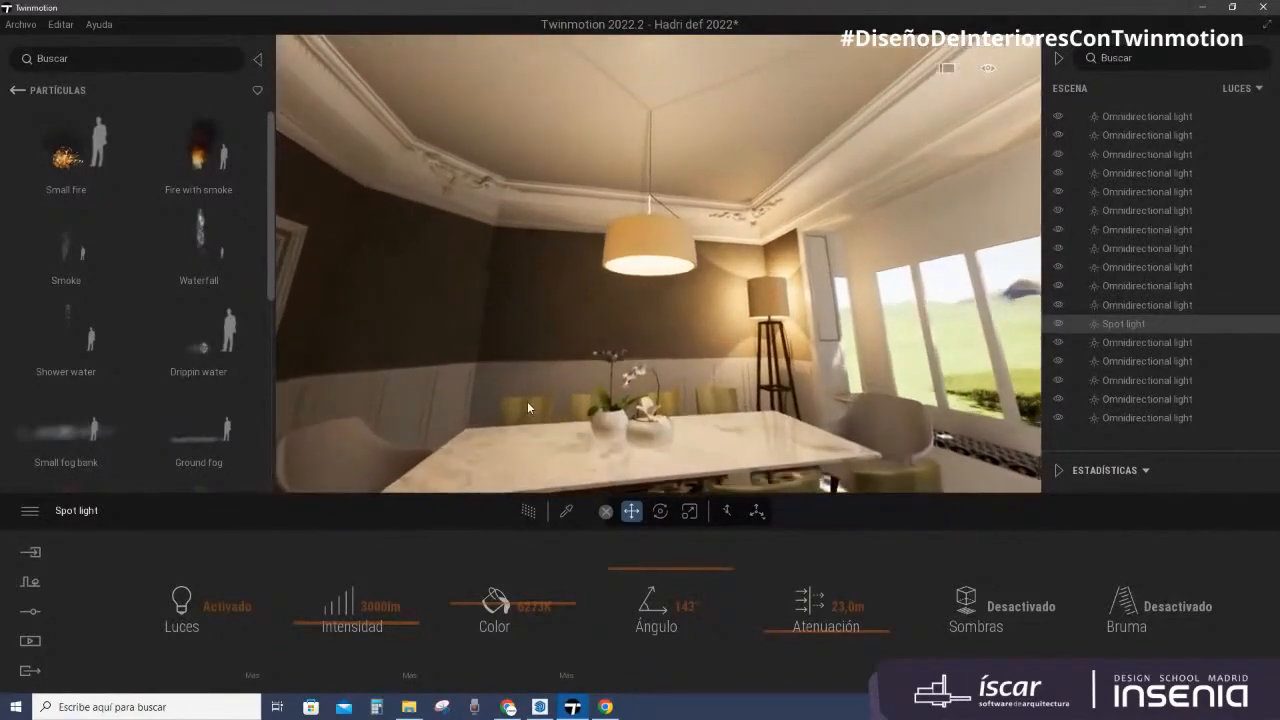
# Step: Frame the dining room lengthwise from the end of the table, with the window in the background
pyautogui.scroll(-4, 527, 401)
pyautogui.keyDown('shift'); pyautogui.moveTo(527, 401); pyautogui.dragTo(641, 430, button='middle'); pyautogui.keyUp('shift')
pyautogui.scroll(3, 544, 401)
pyautogui.scroll(-3, 639, 425)
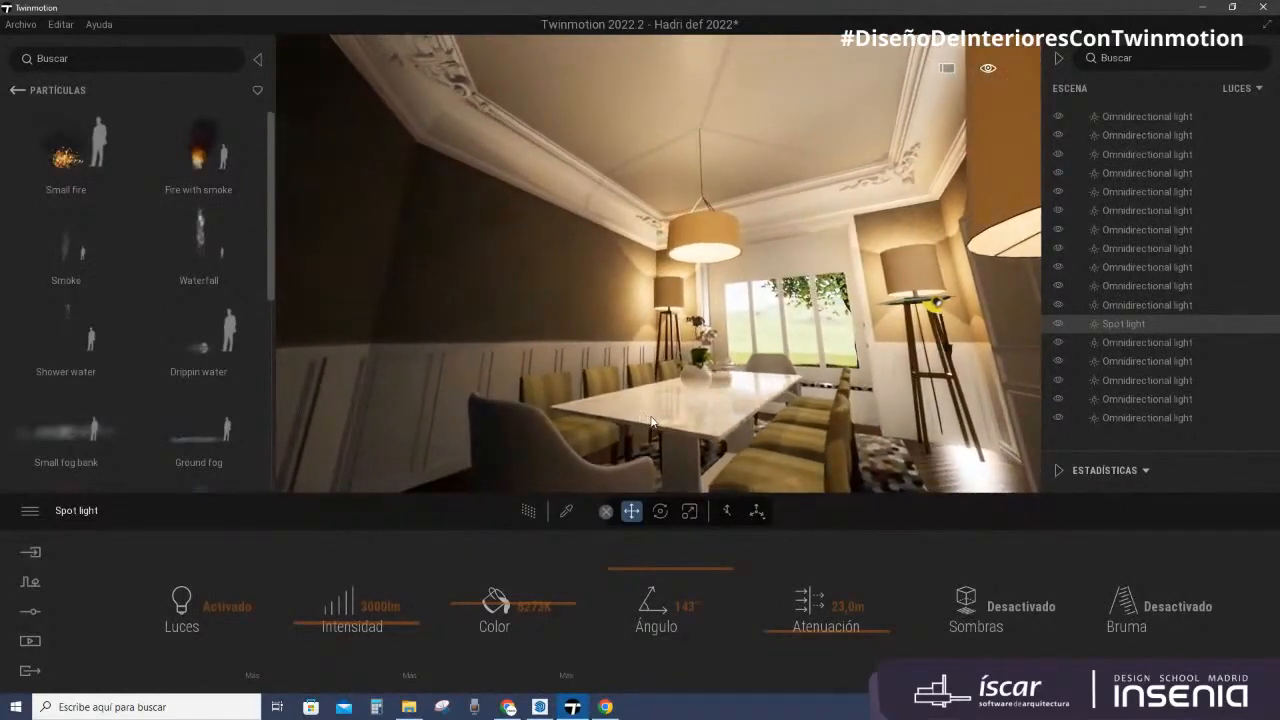
pyautogui.moveTo(667, 410); pyautogui.dragTo(684, 414, button='middle')
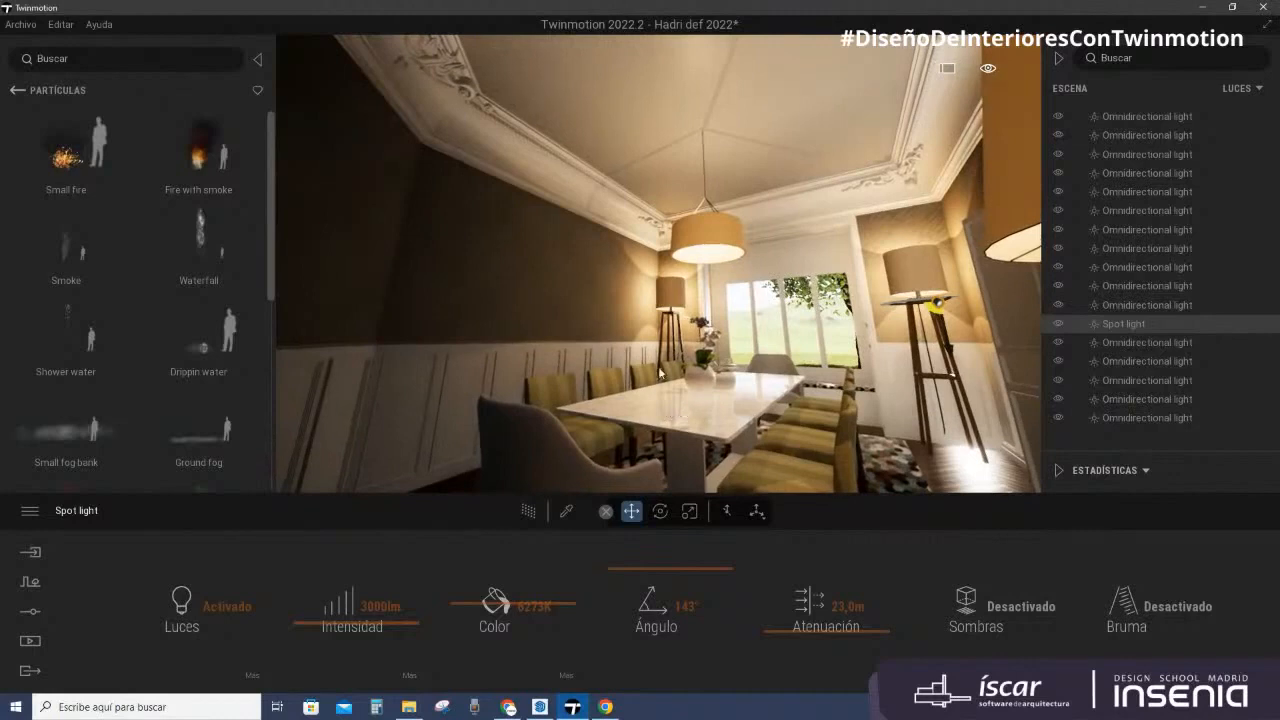
# Step: Open the camera settings and compare the dining room view at focal length values from 79 up to 138
pyautogui.click(31, 640)
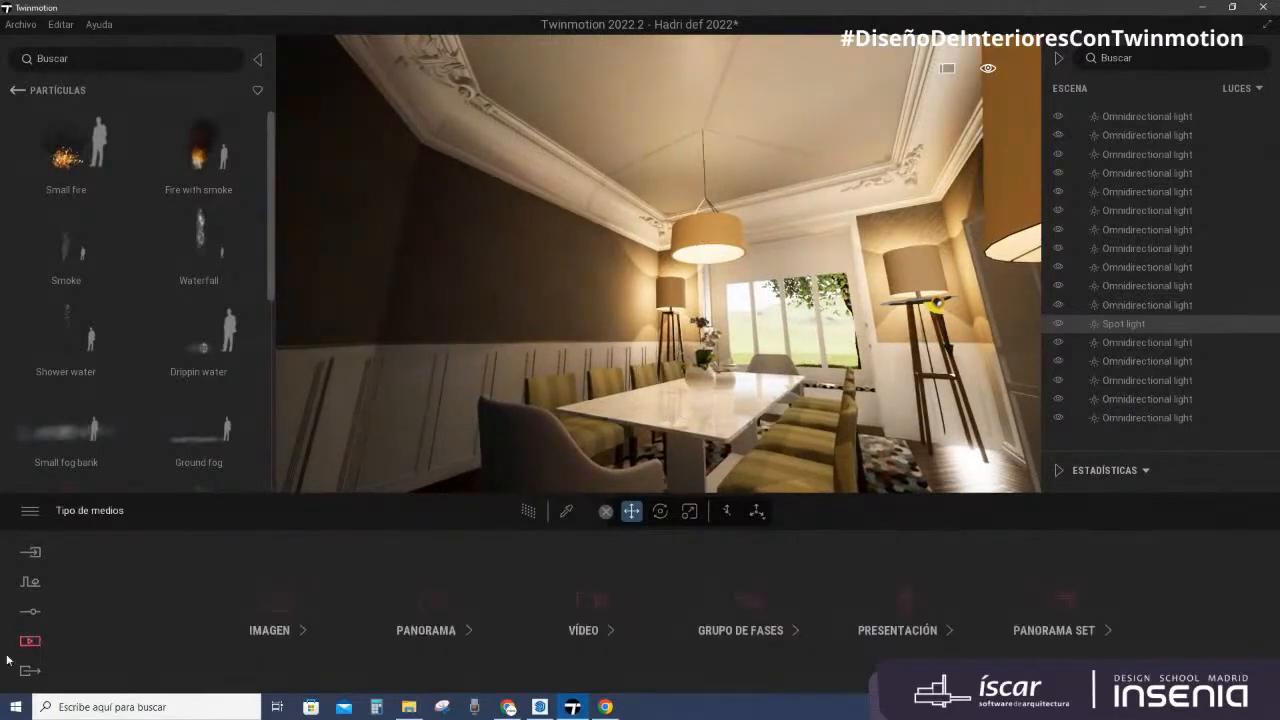
pyautogui.click(265, 619)
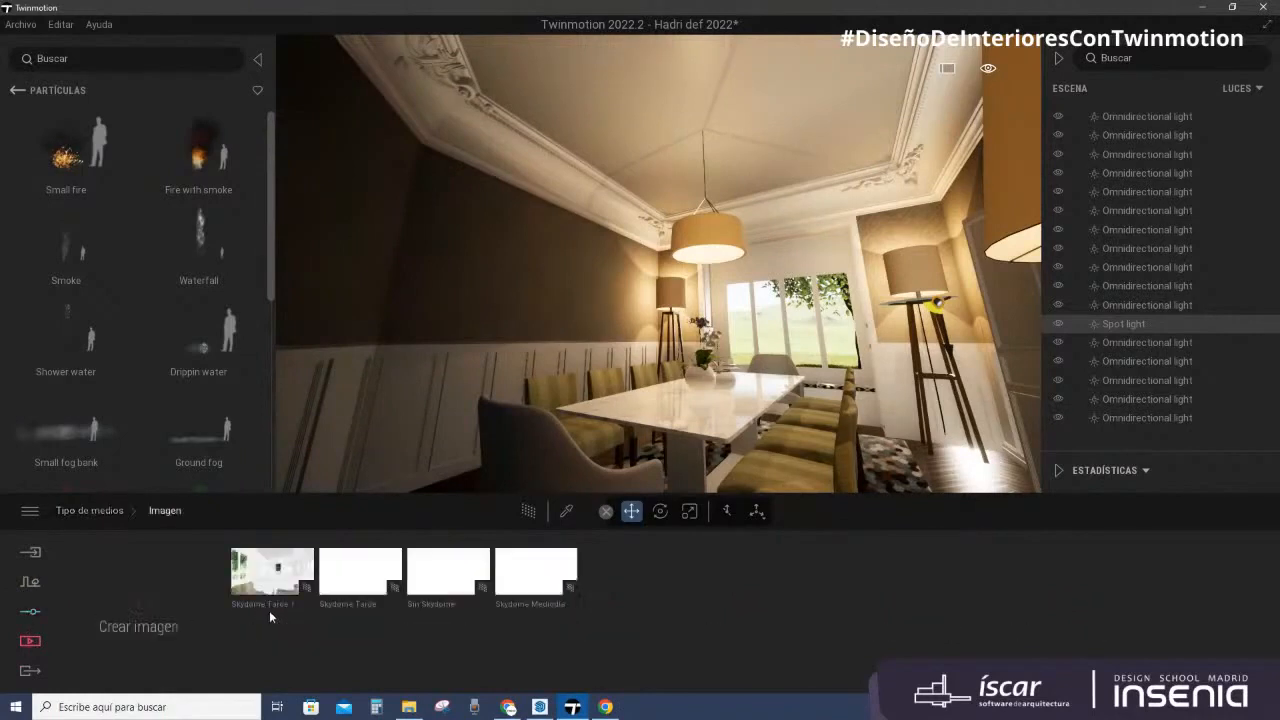
pyautogui.click(30, 612)
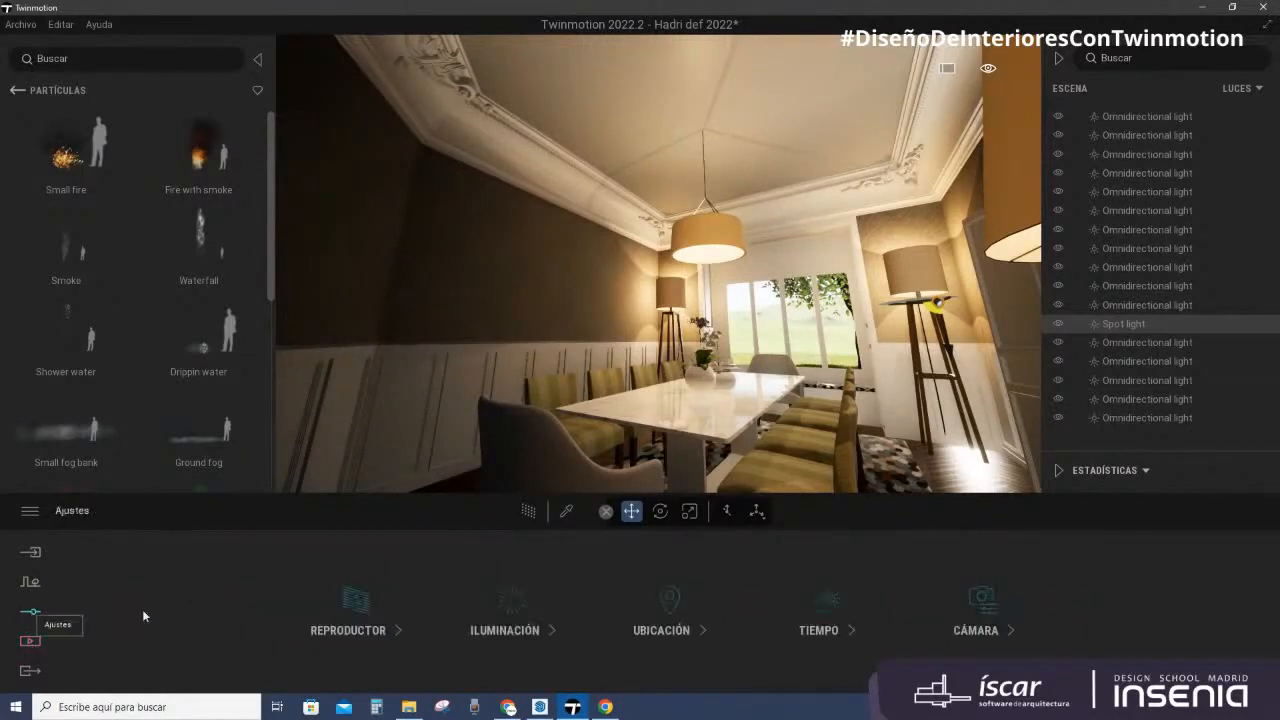
pyautogui.click(990, 607)
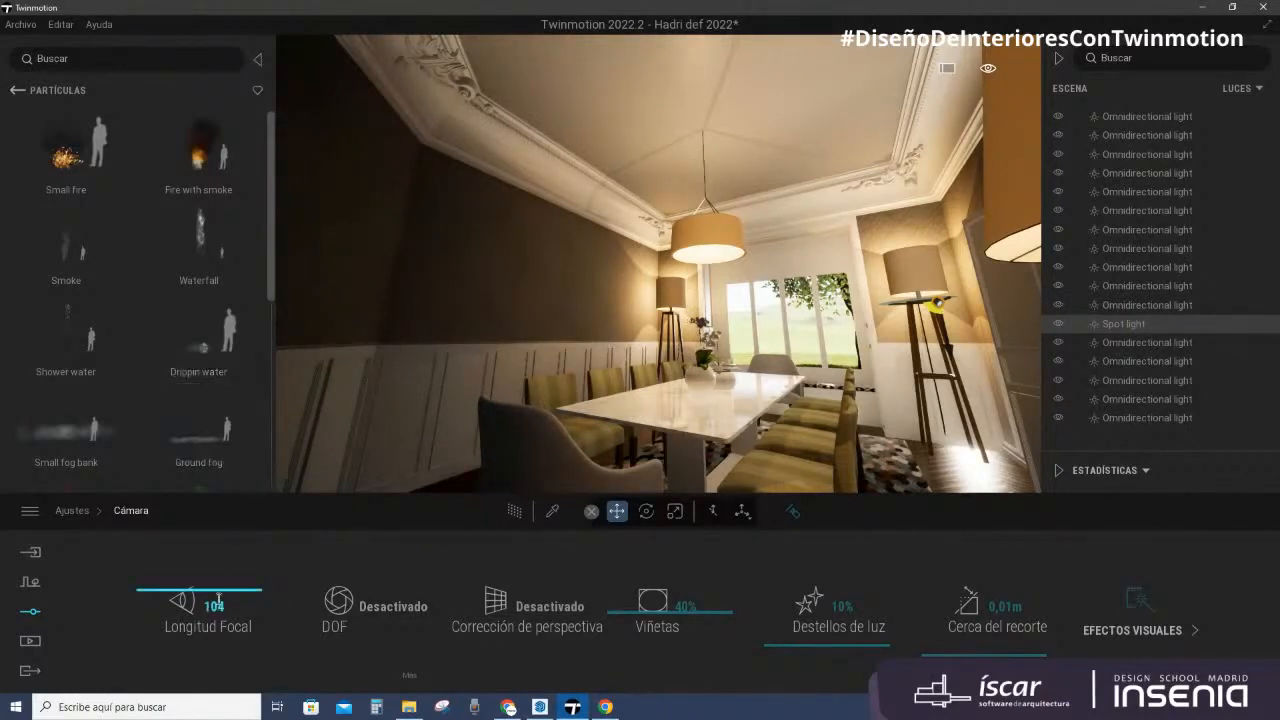
pyautogui.scroll(-6, 220, 598)
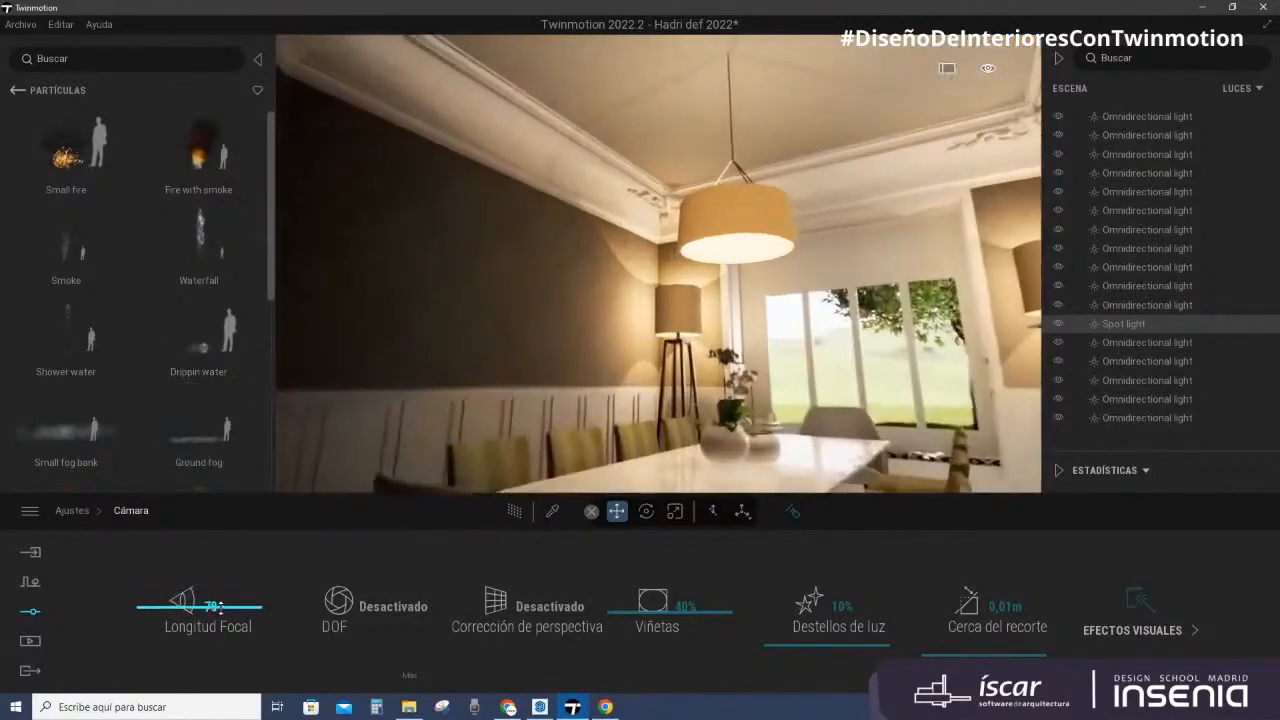
pyautogui.scroll(3, 220, 600)
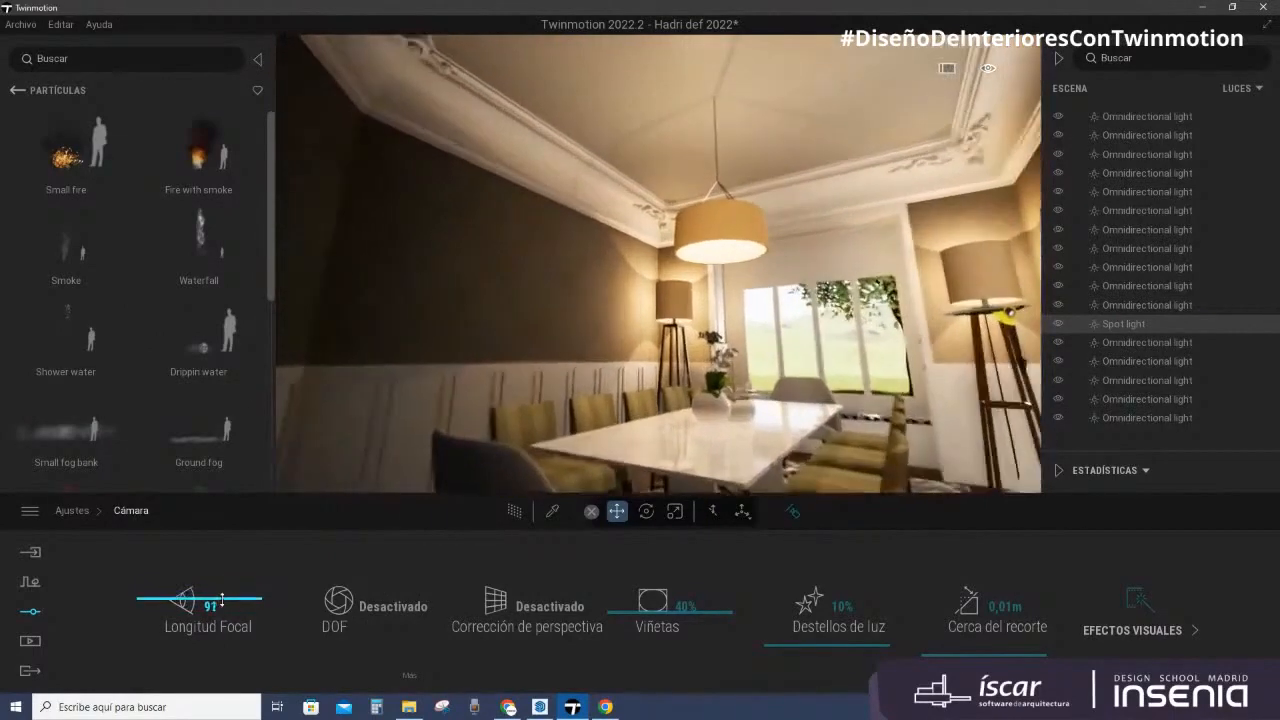
pyautogui.scroll(5, 223, 594)
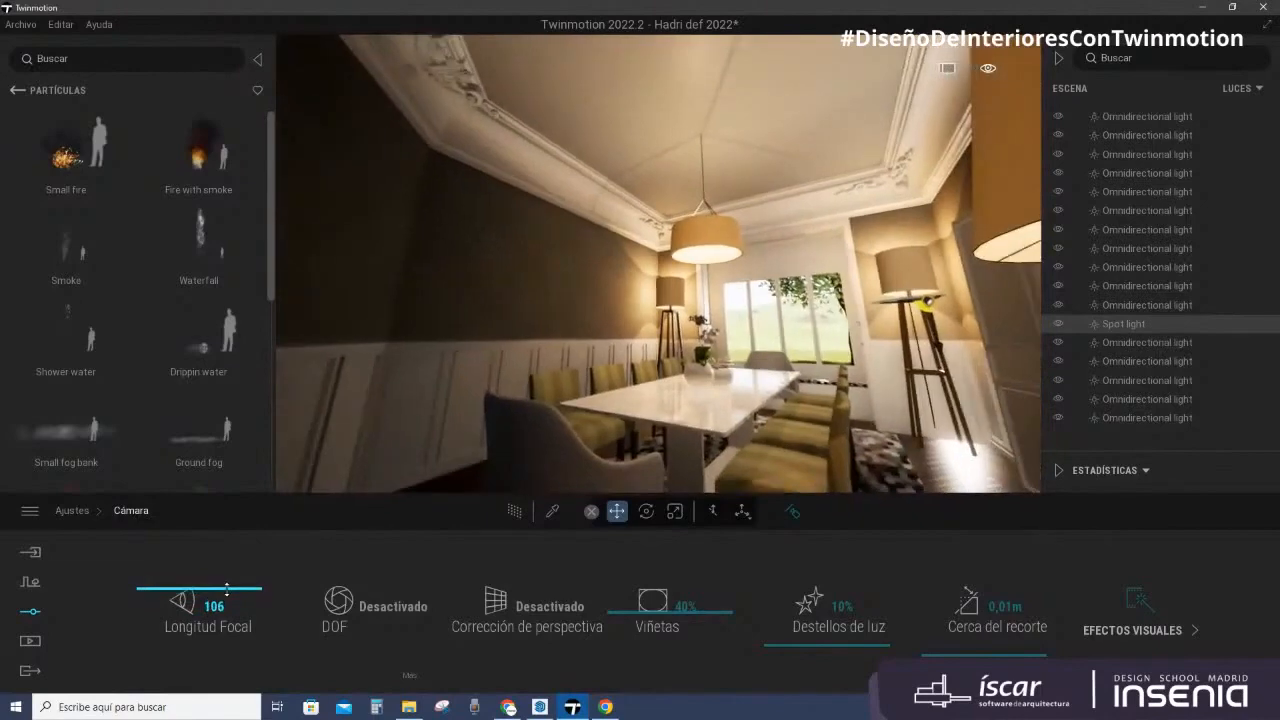
pyautogui.scroll(4, 229, 577)
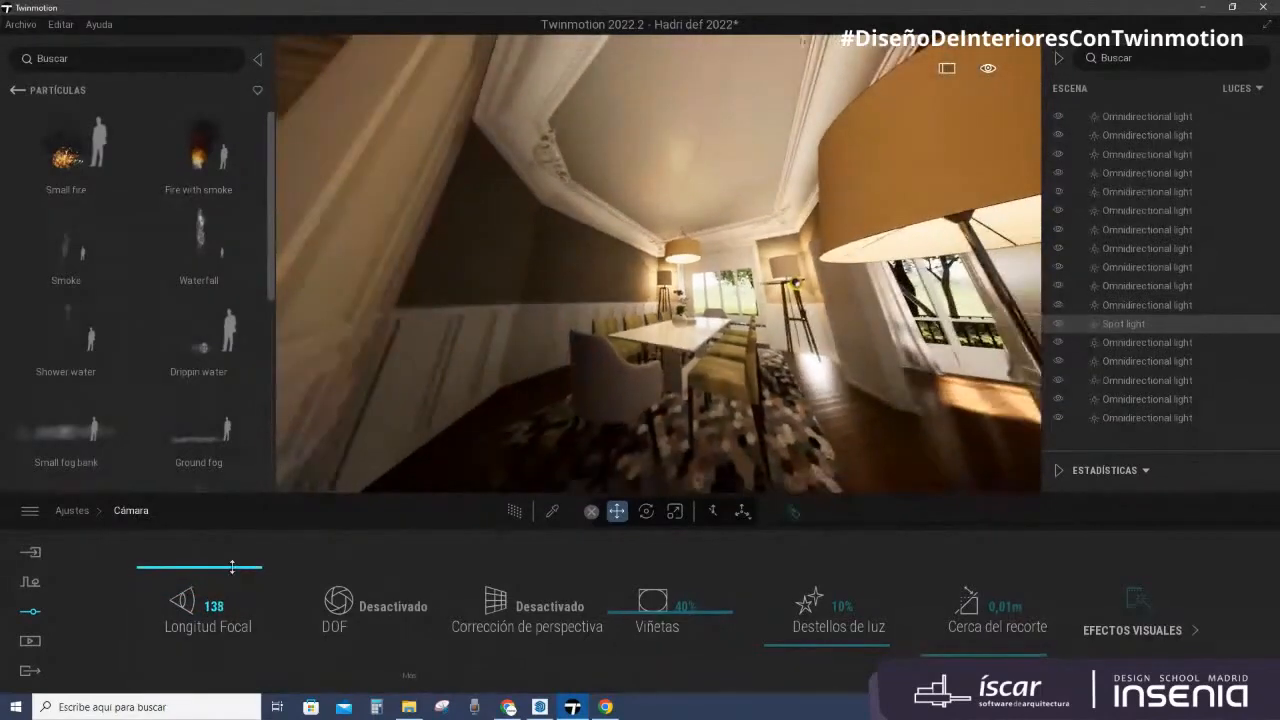
# Step: Try a focal length of 63 for a tighter view, and settle the camera's focal length at 103
pyautogui.scroll(-10, 232, 568)
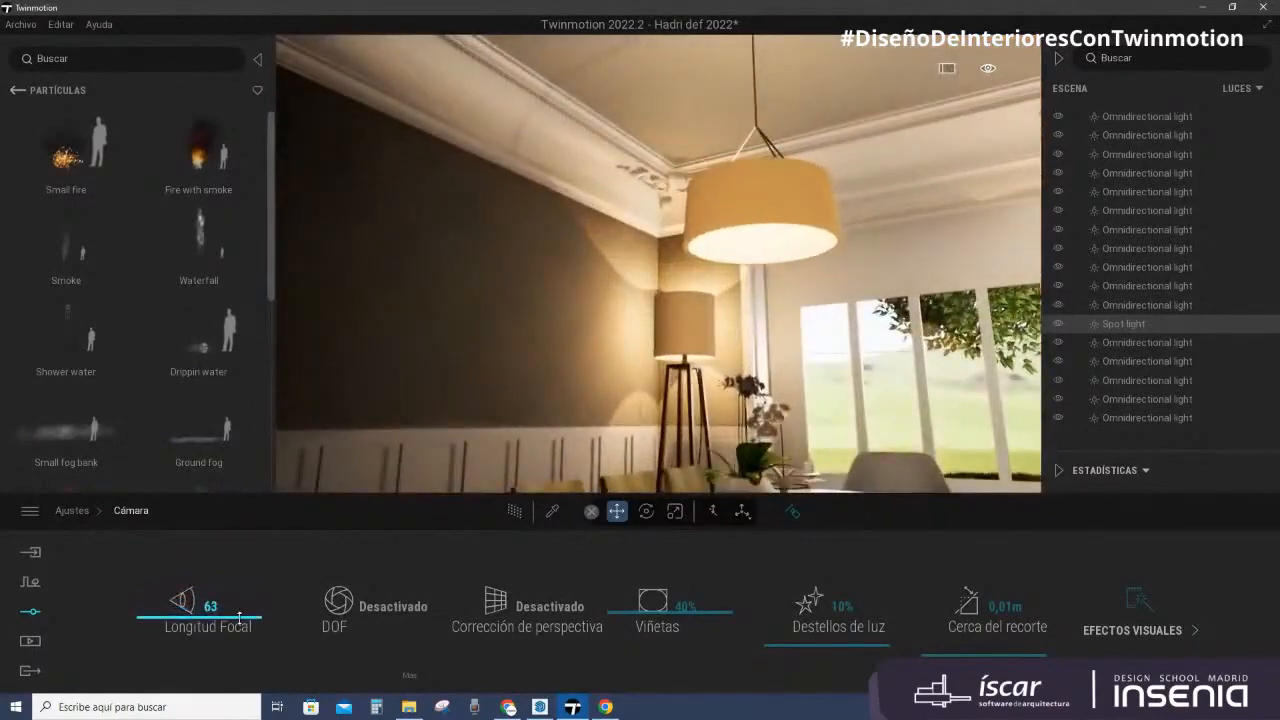
pyautogui.scroll(3, 239, 613)
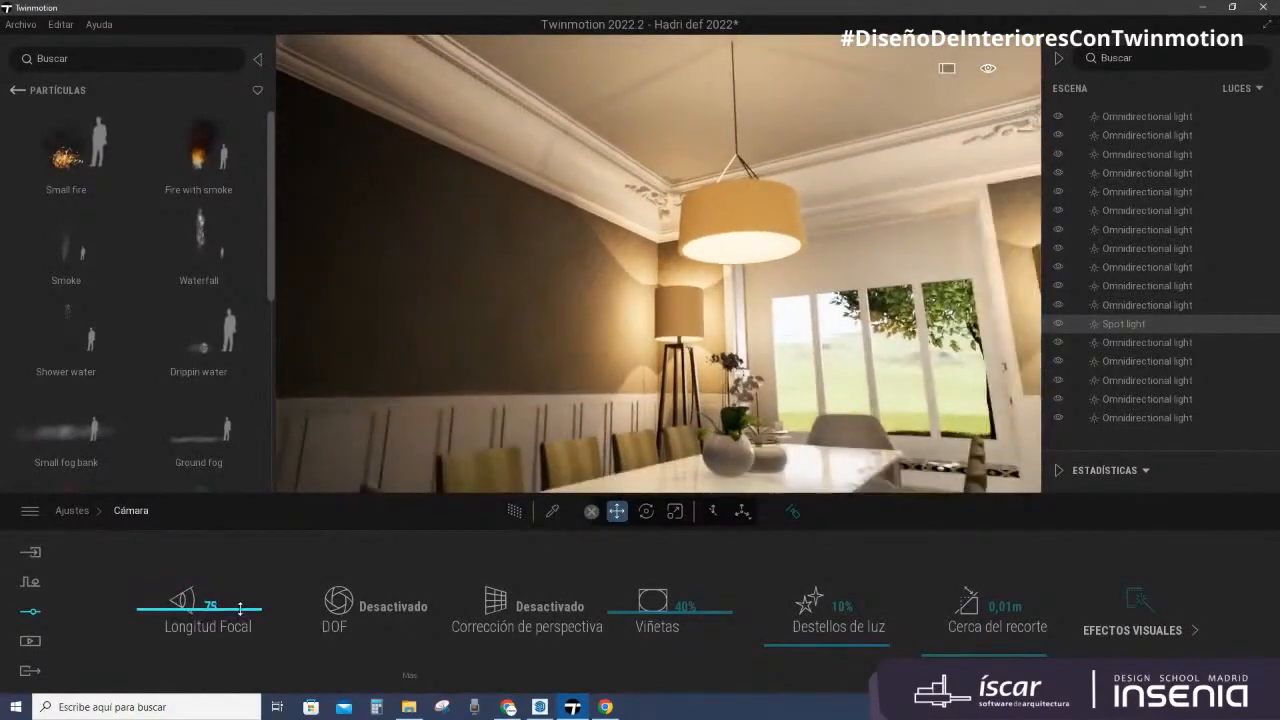
pyautogui.scroll(3, 240, 600)
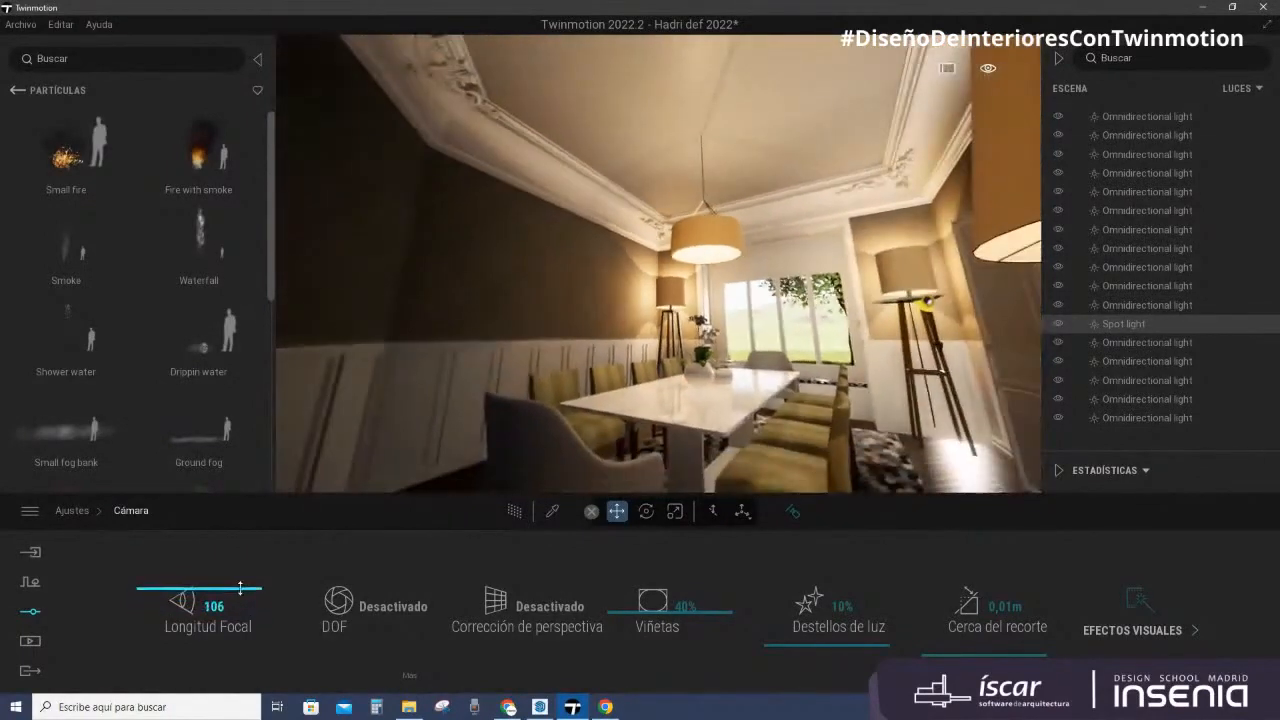
pyautogui.scroll(-1, 240, 594)
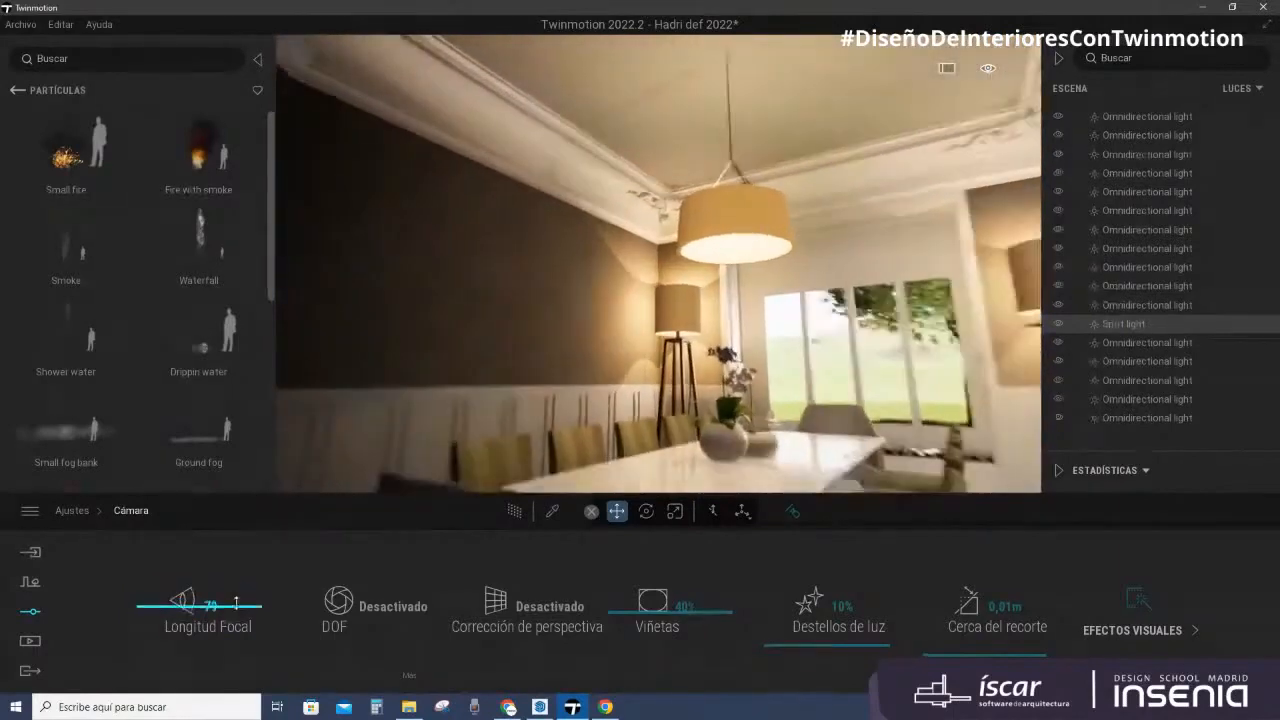
pyautogui.scroll(1, 236, 594)
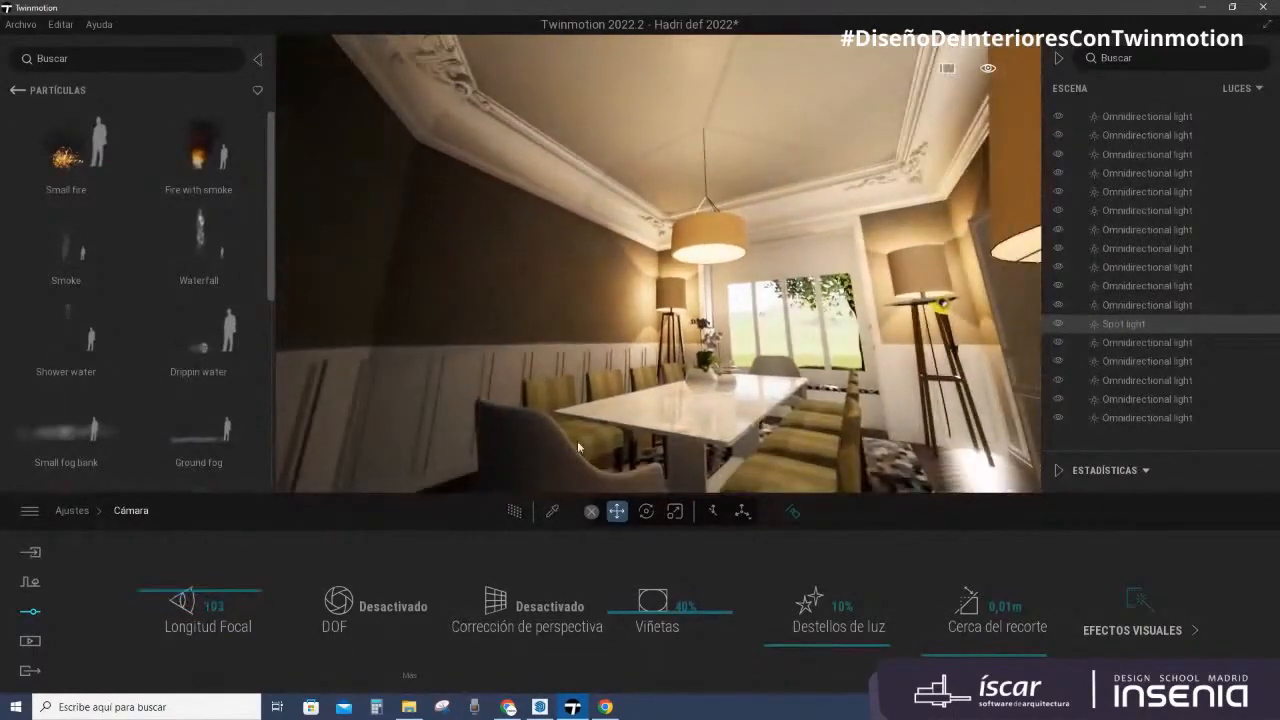
# Step: Shift the camera at the end of the dining table and try closer and farther viewing distances
pyautogui.moveTo(657, 322); pyautogui.dragTo(632, 296, button='middle')
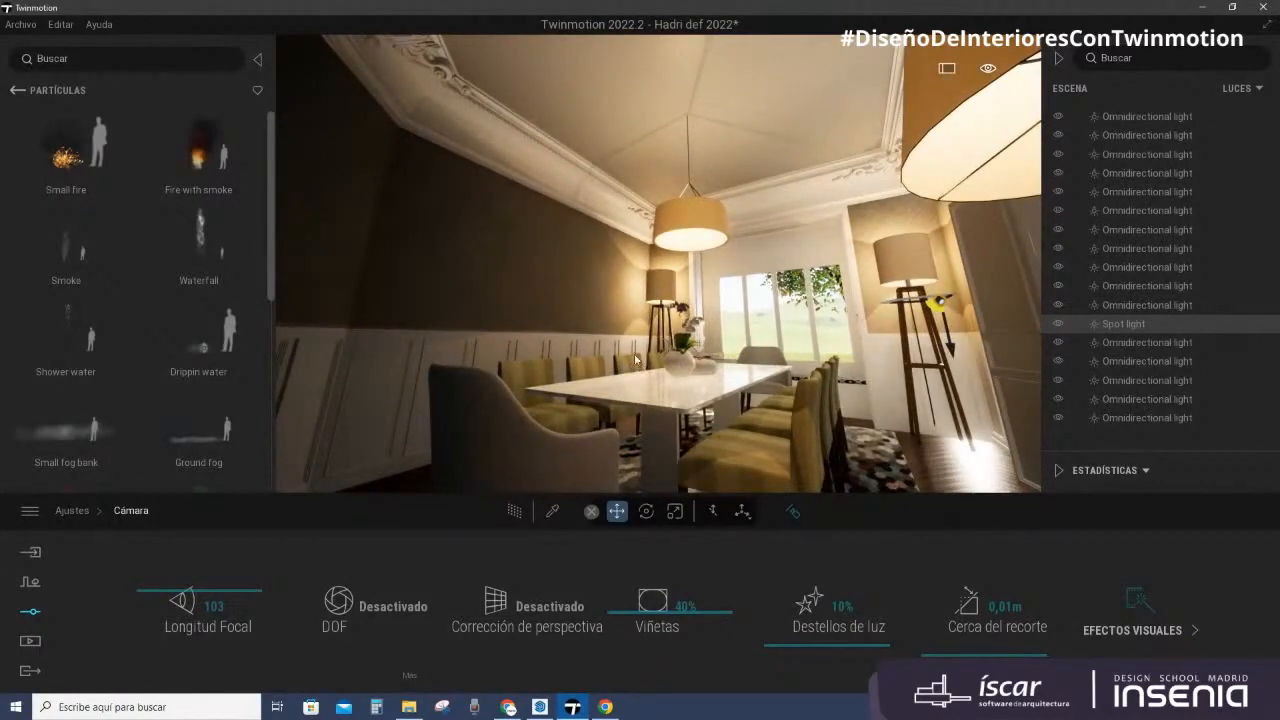
pyautogui.scroll(-2, 645, 328)
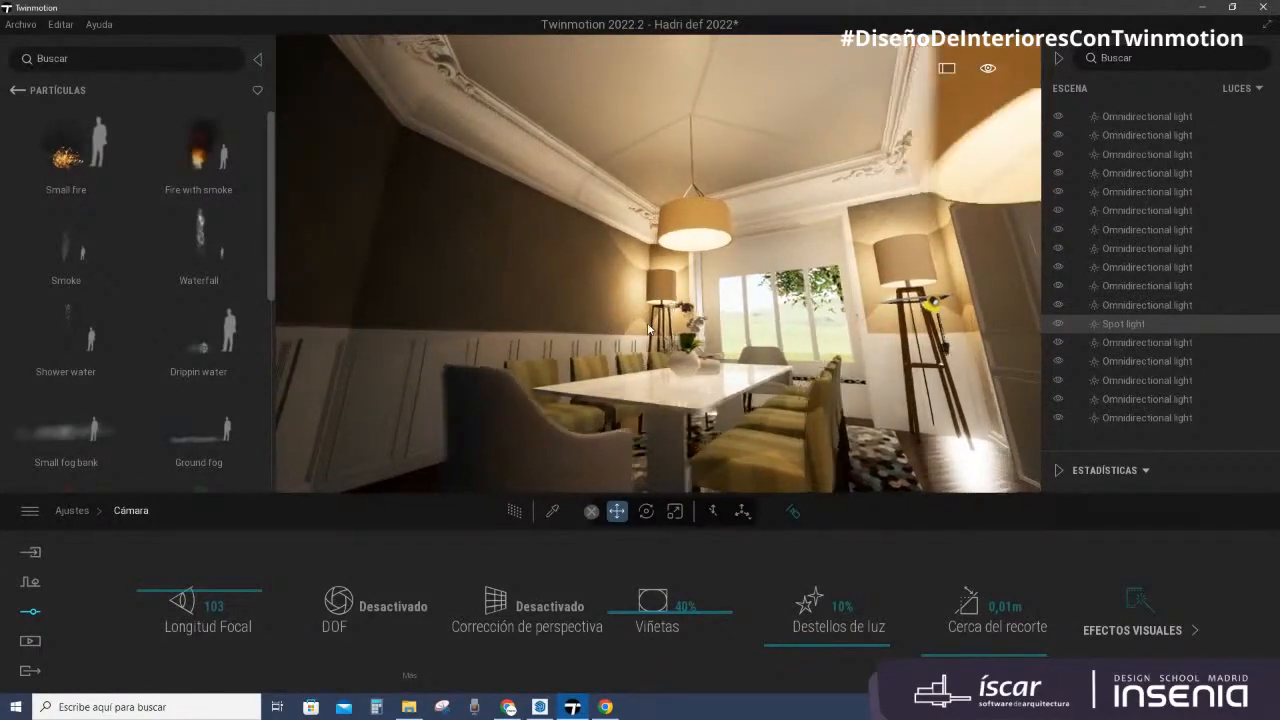
pyautogui.scroll(2, 645, 329)
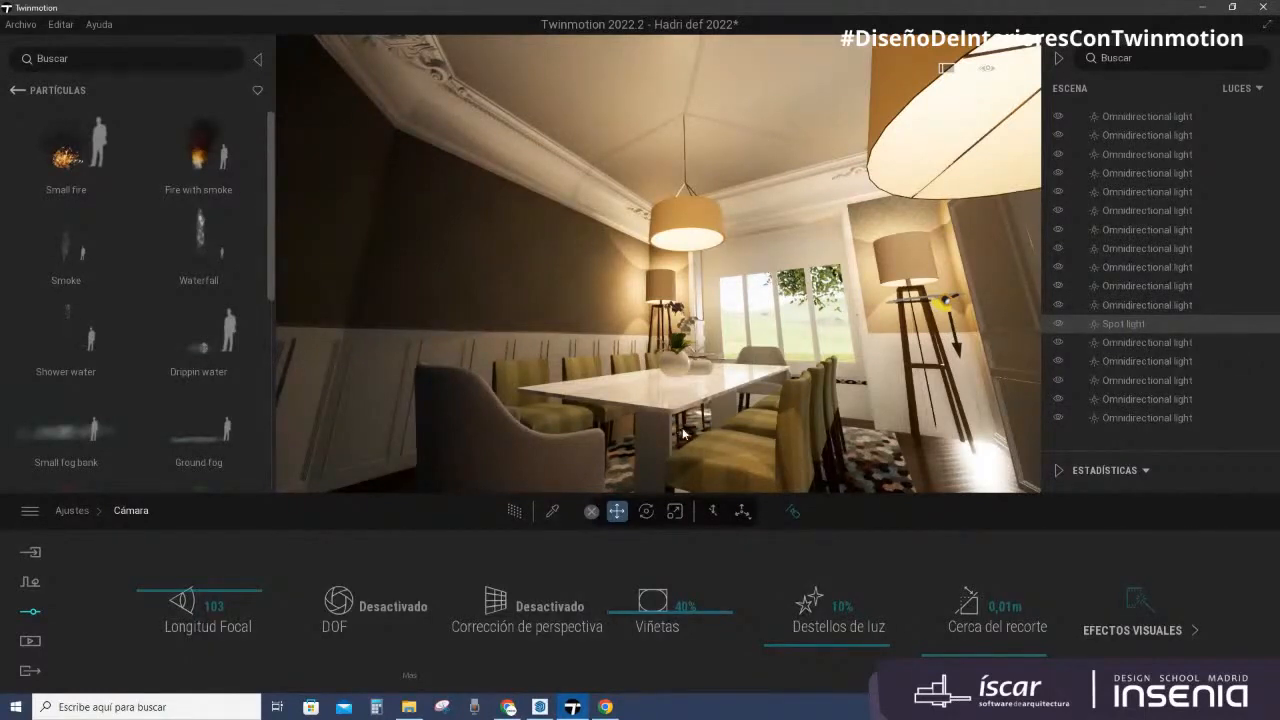
pyautogui.scroll(4, 675, 430)
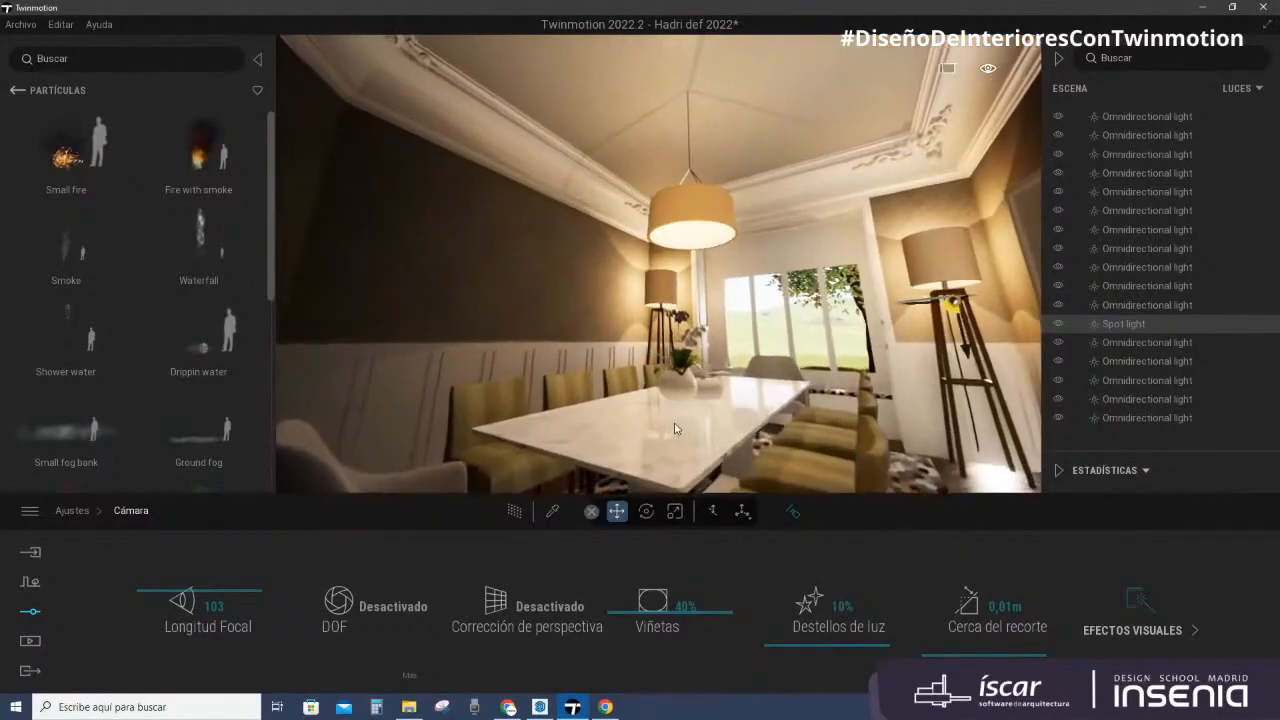
pyautogui.scroll(-4, 675, 429)
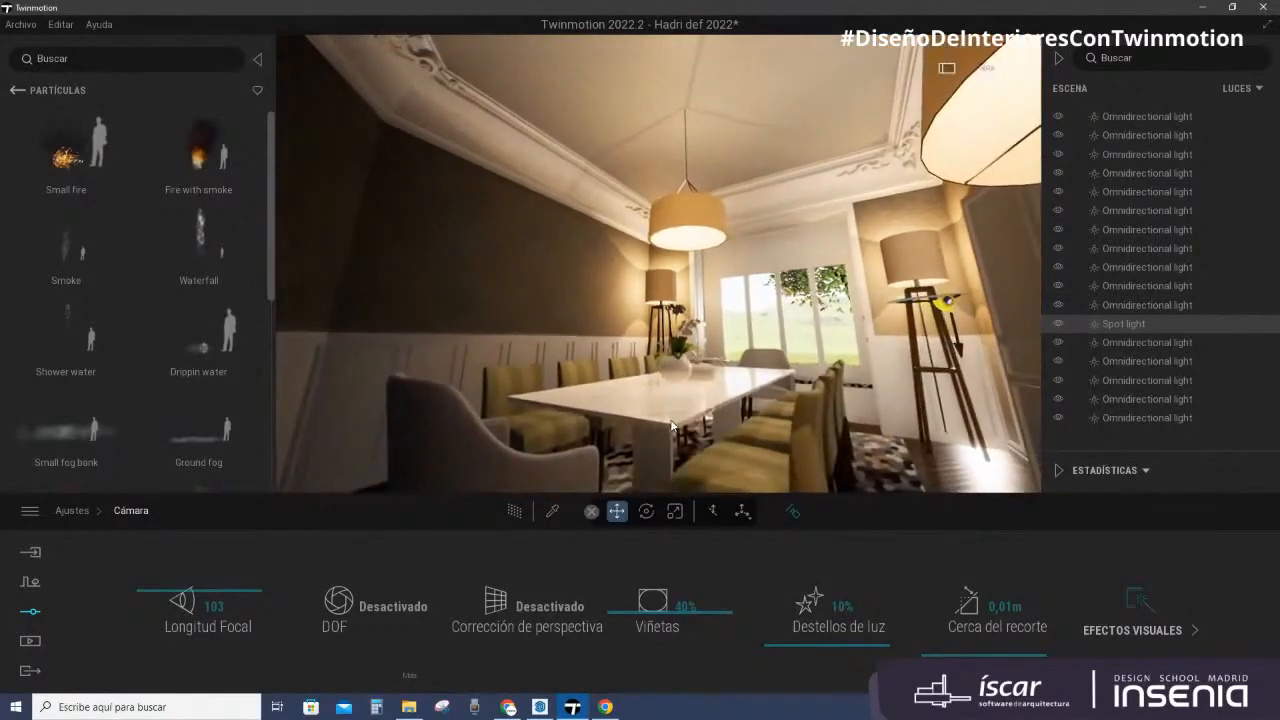
pyautogui.scroll(2, 672, 426)
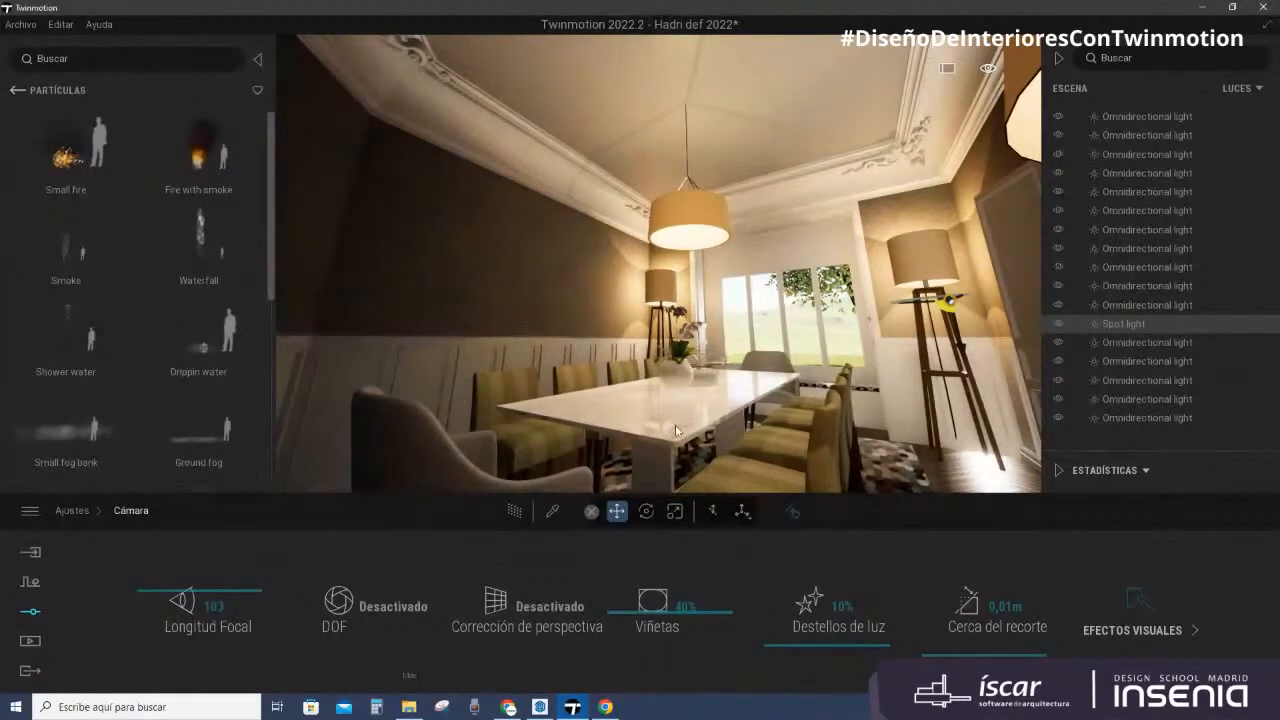
# Step: Bring the camera closer to the near end of the dining table, leaving only part of the grey armchair in frame
pyautogui.scroll(1, 670, 423)
pyautogui.scroll(2, 675, 431)
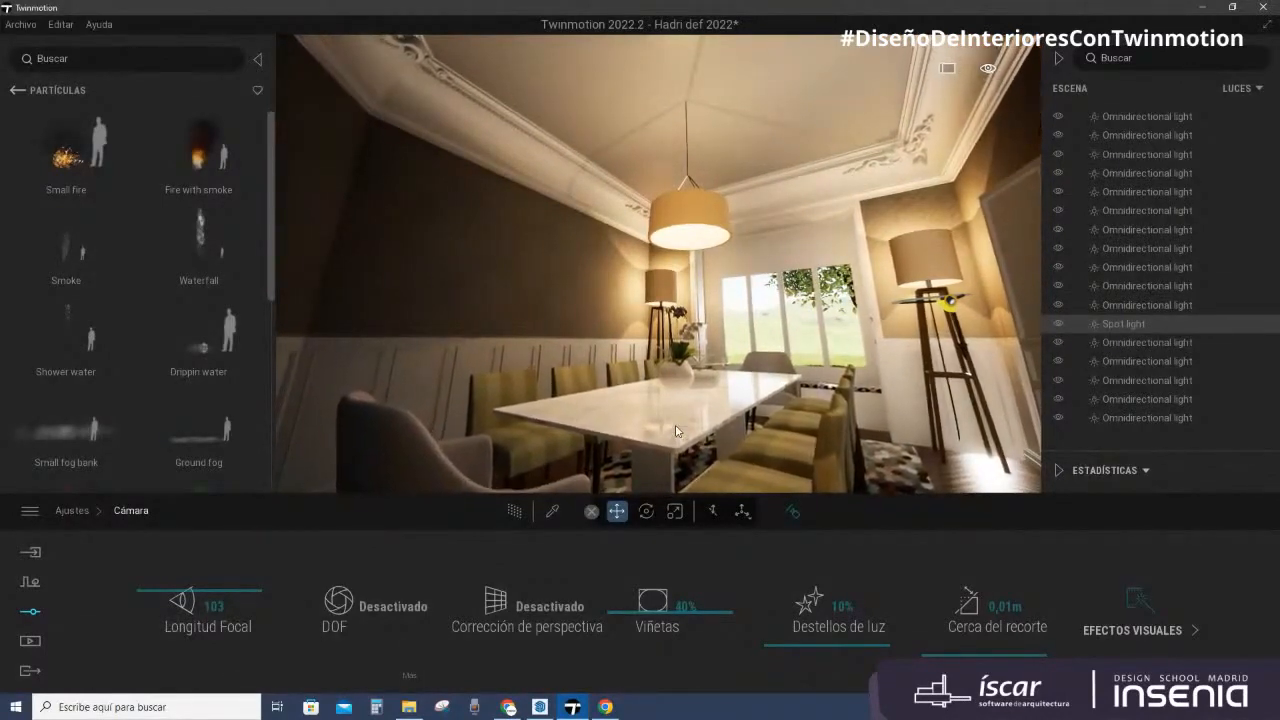
pyautogui.scroll(2, 677, 430)
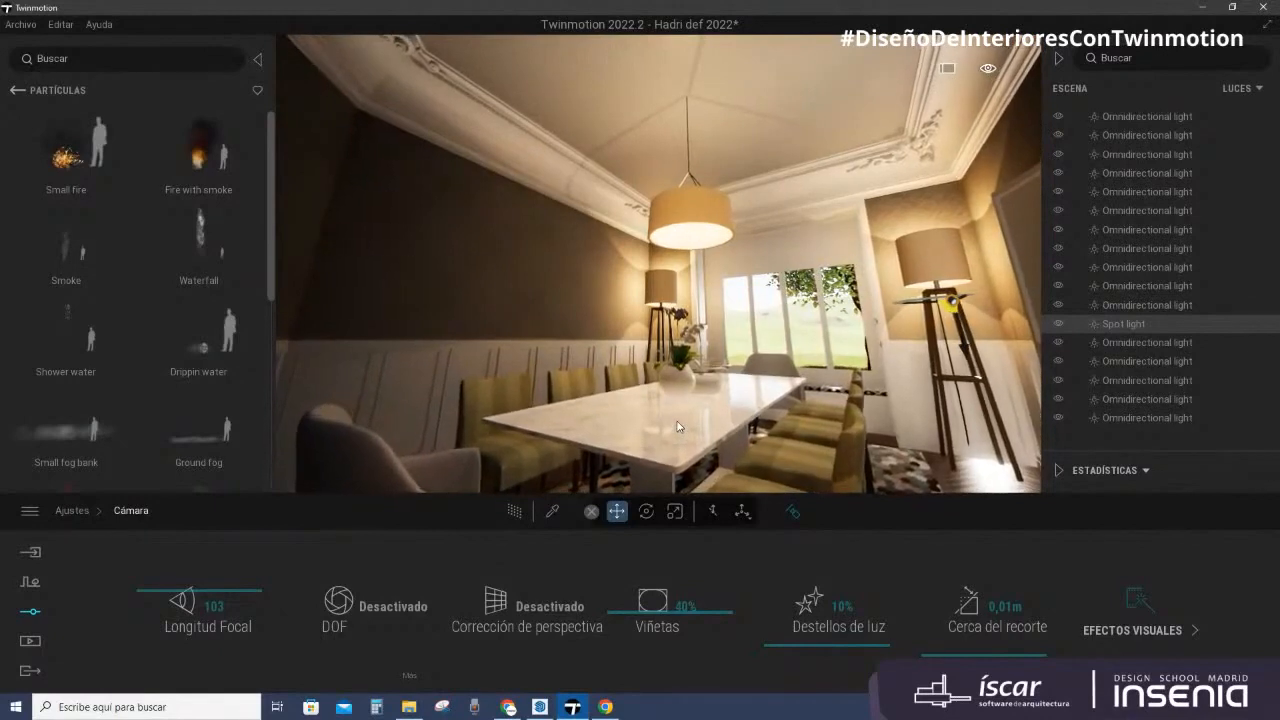
pyautogui.scroll(3, 675, 421)
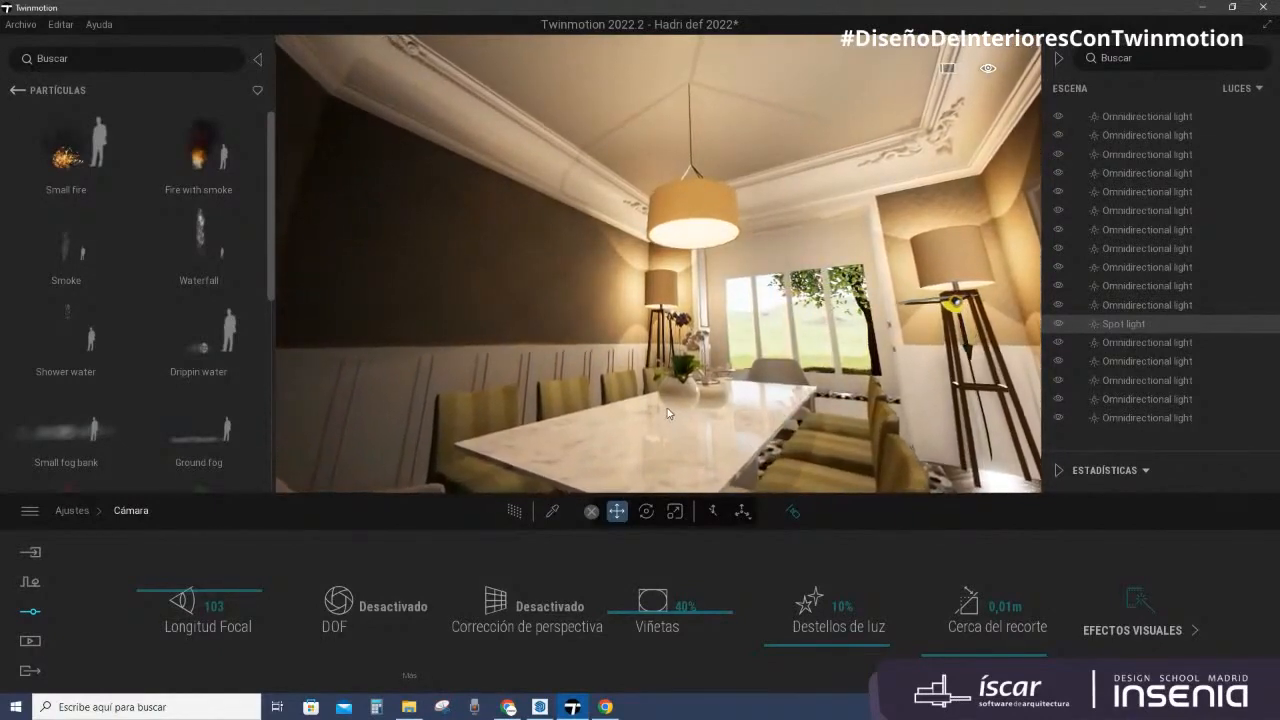
pyautogui.scroll(2, 668, 412)
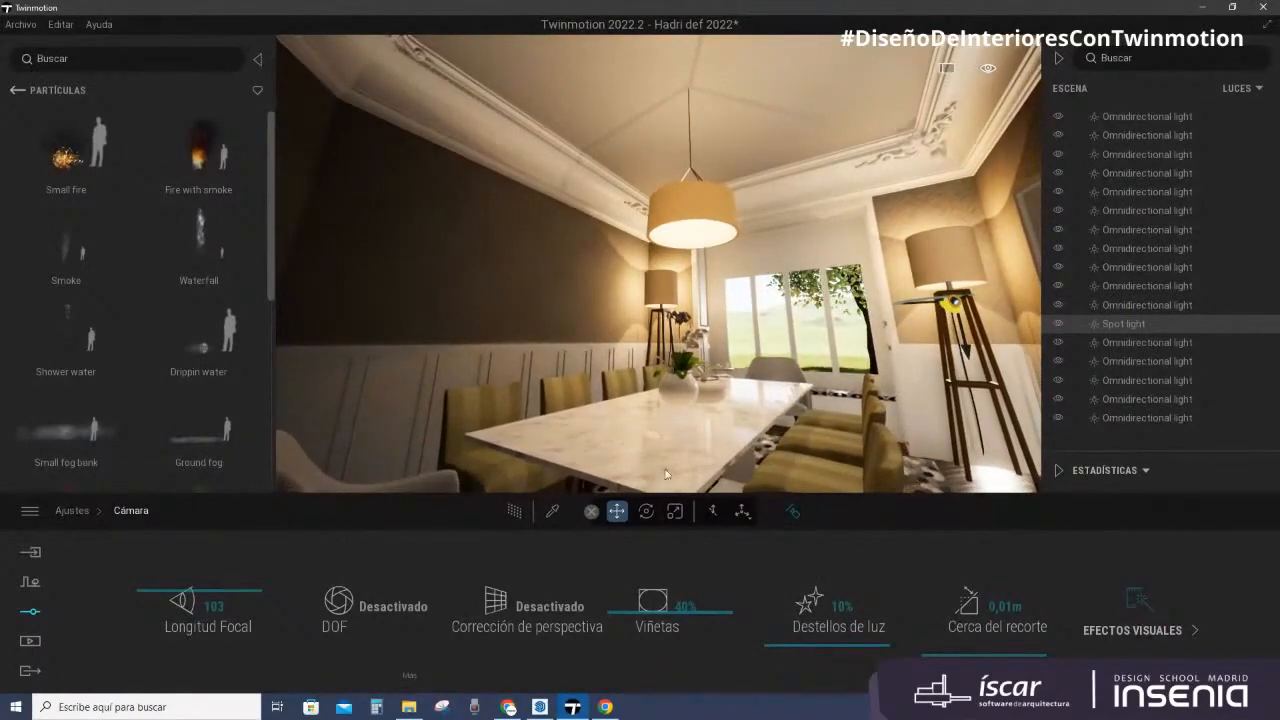
pyautogui.scroll(-3, 706, 456)
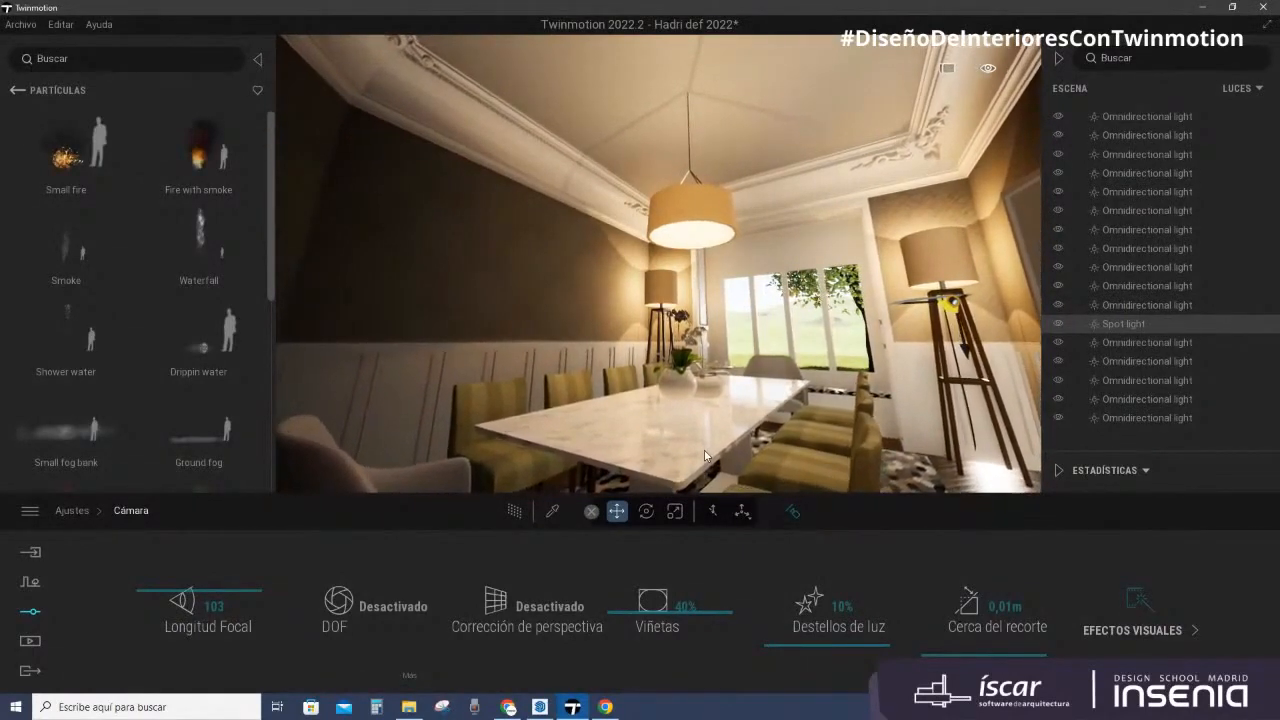
pyautogui.scroll(2, 703, 455)
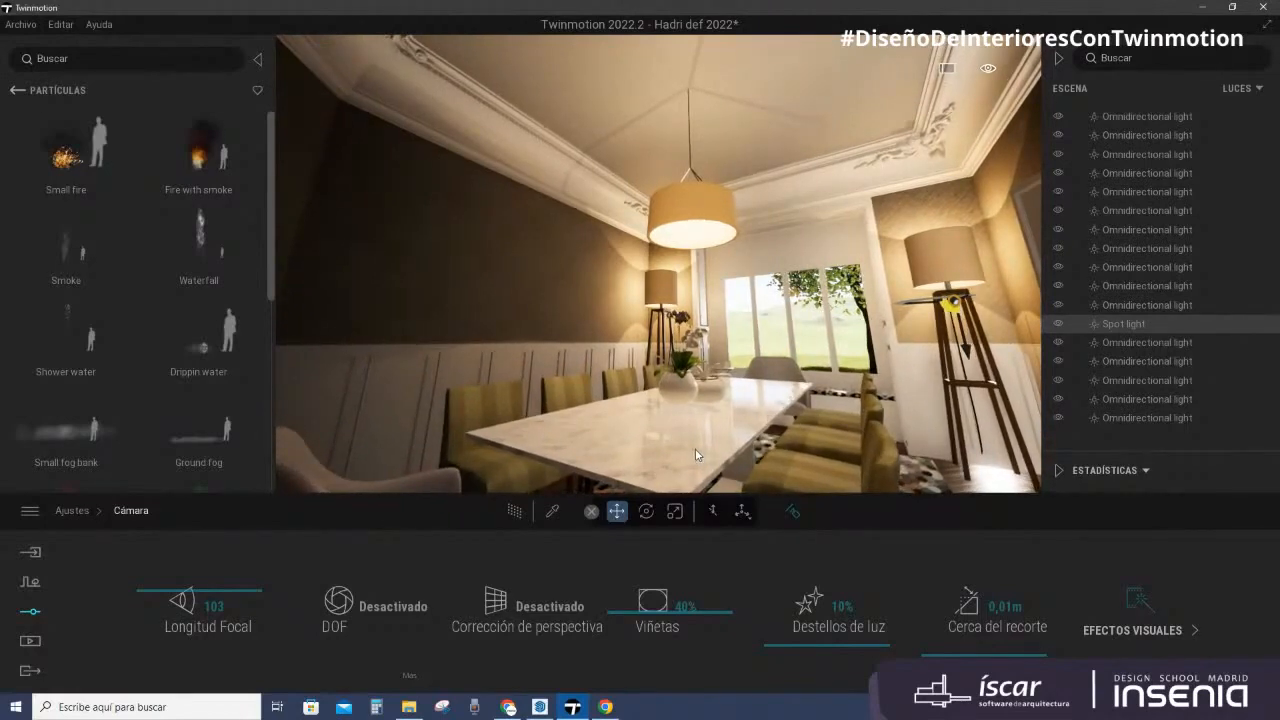
# Step: Examine the dining room from close to the flower vases, and return to the framing at the near end of the table
pyautogui.scroll(2, 675, 428)
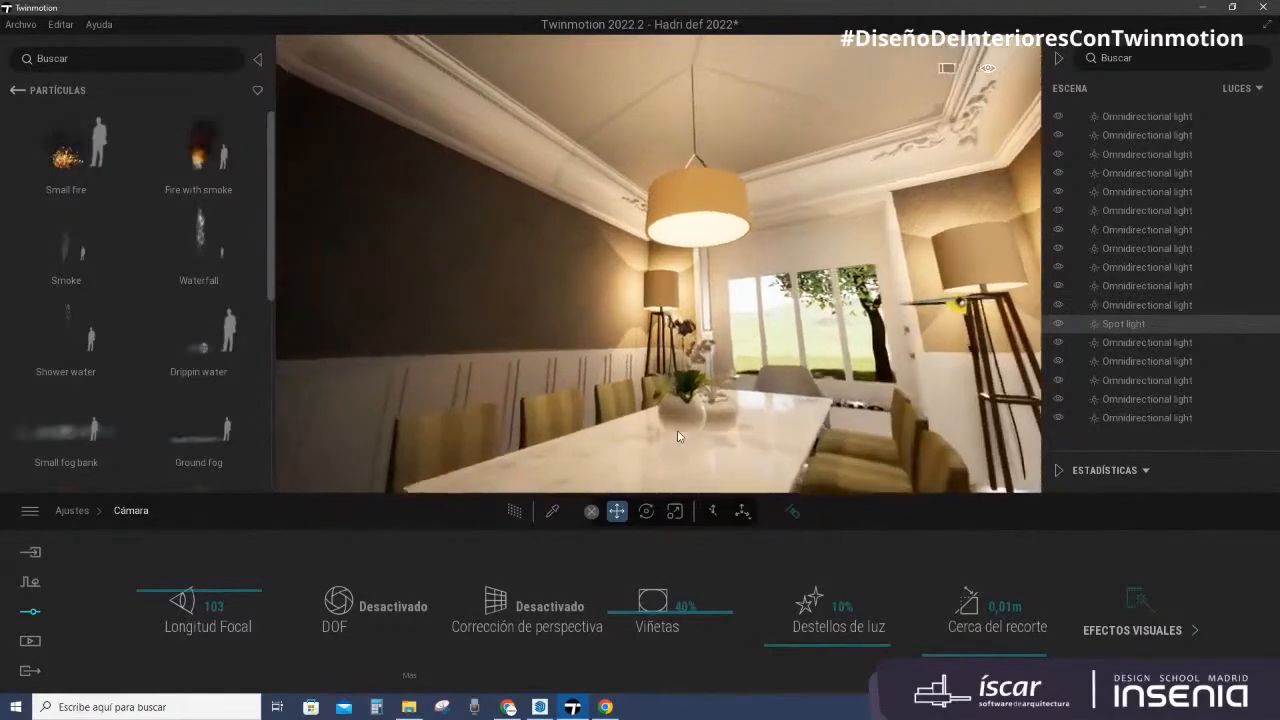
pyautogui.scroll(2, 677, 436)
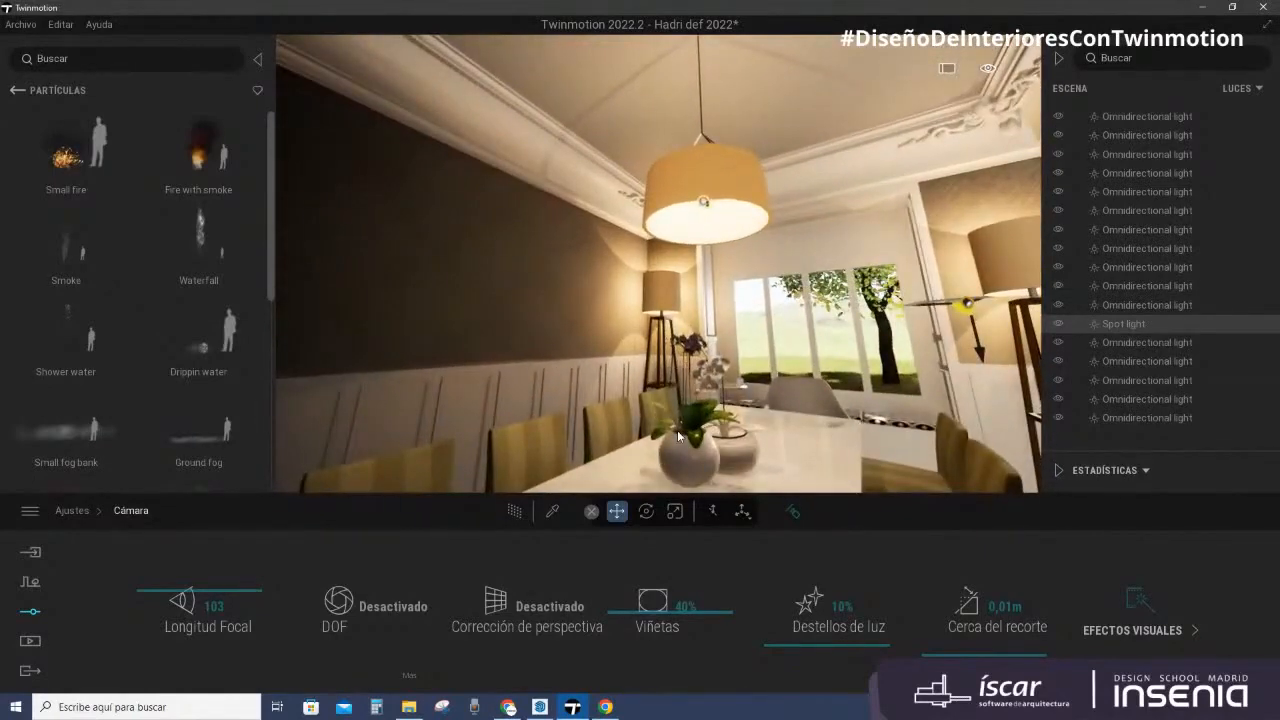
pyautogui.scroll(2, 677, 436)
pyautogui.scroll(-4, 677, 436)
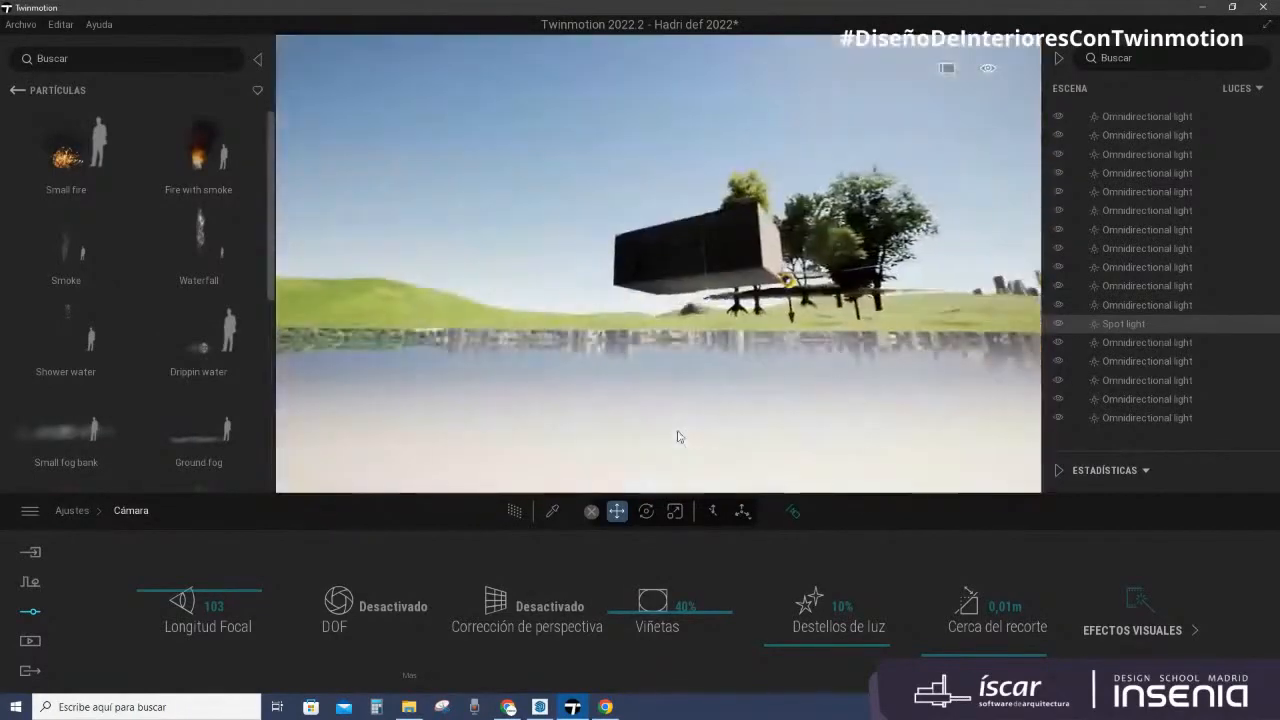
pyautogui.scroll(3, 677, 436)
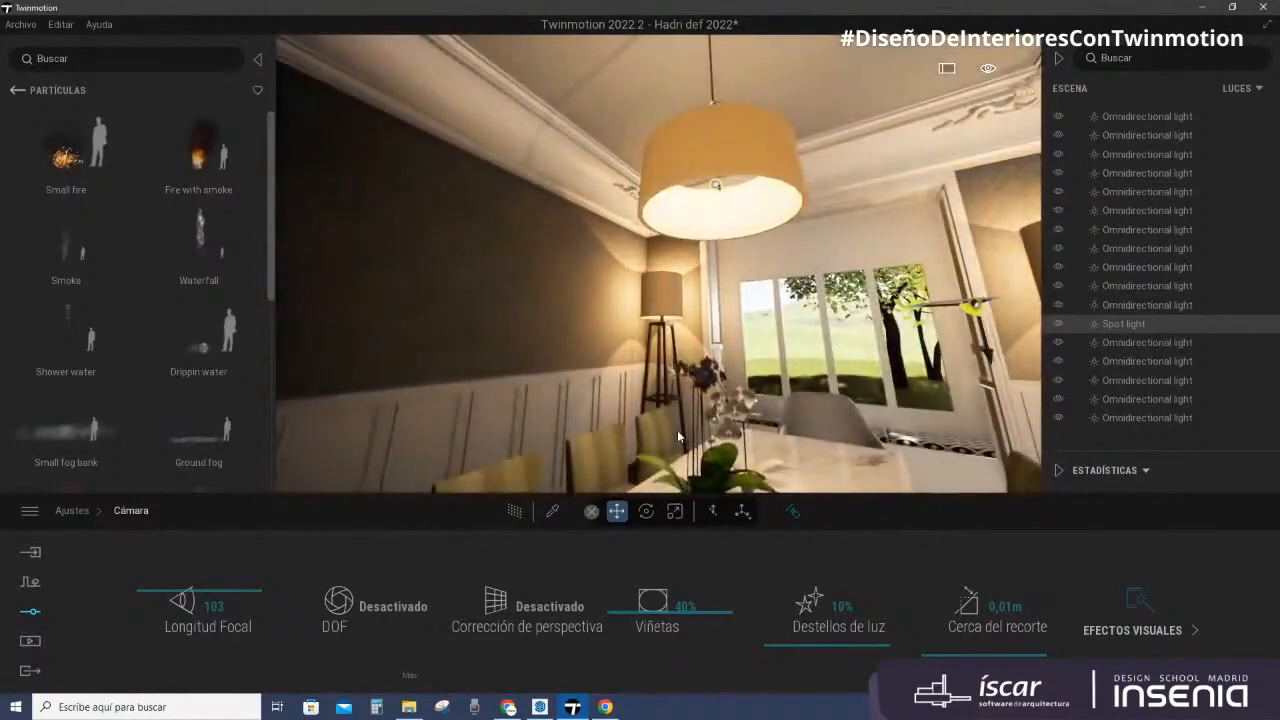
pyautogui.scroll(-1, 677, 436)
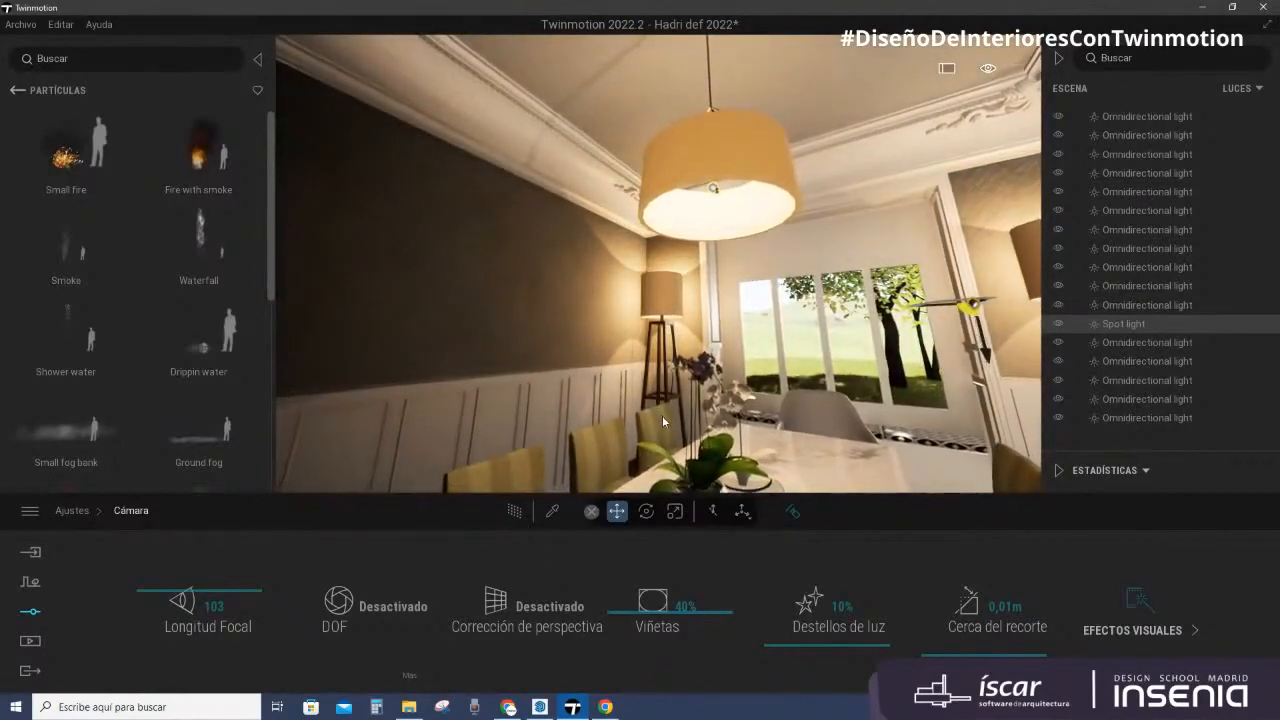
pyautogui.scroll(-3, 674, 420)
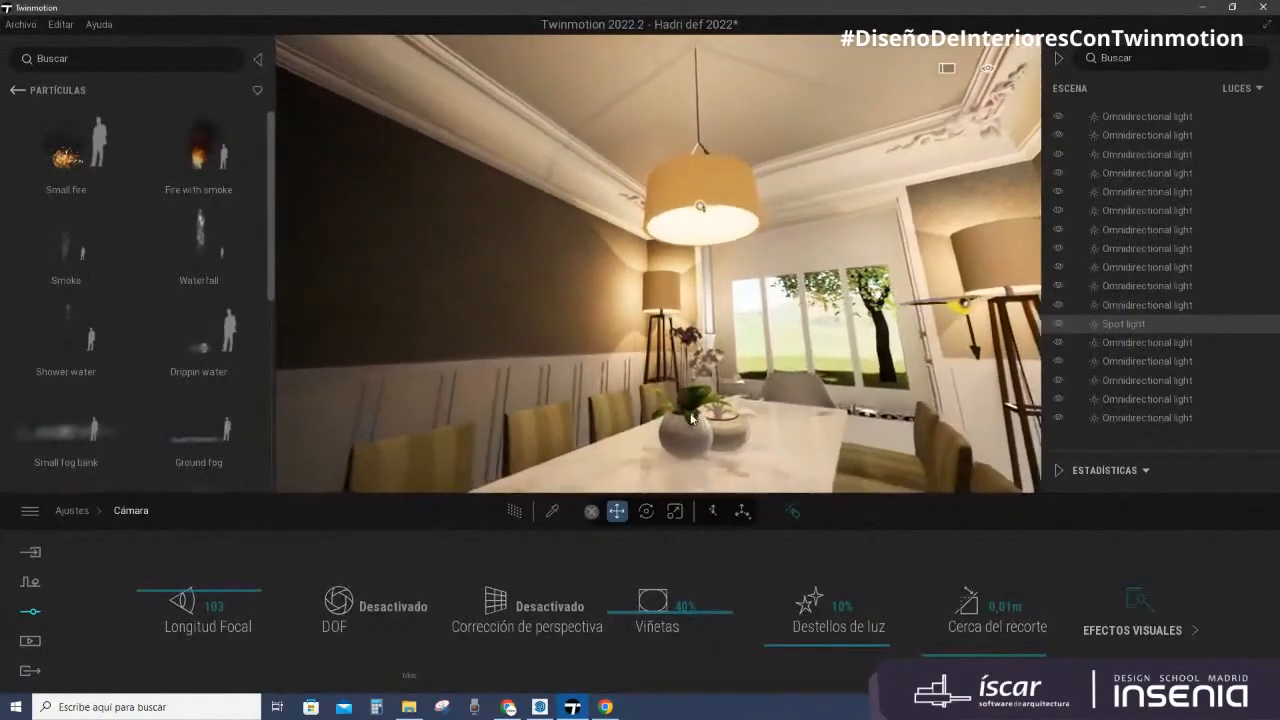
pyautogui.scroll(-1, 690, 418)
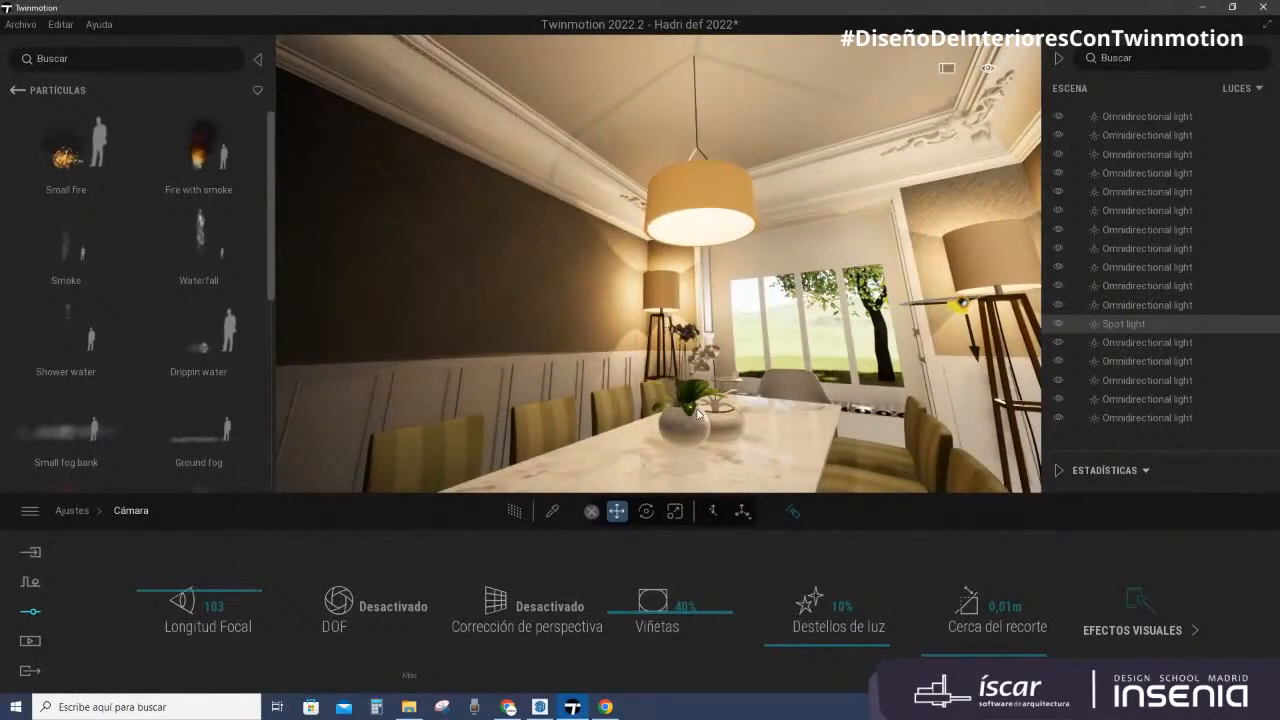
pyautogui.scroll(-4, 704, 434)
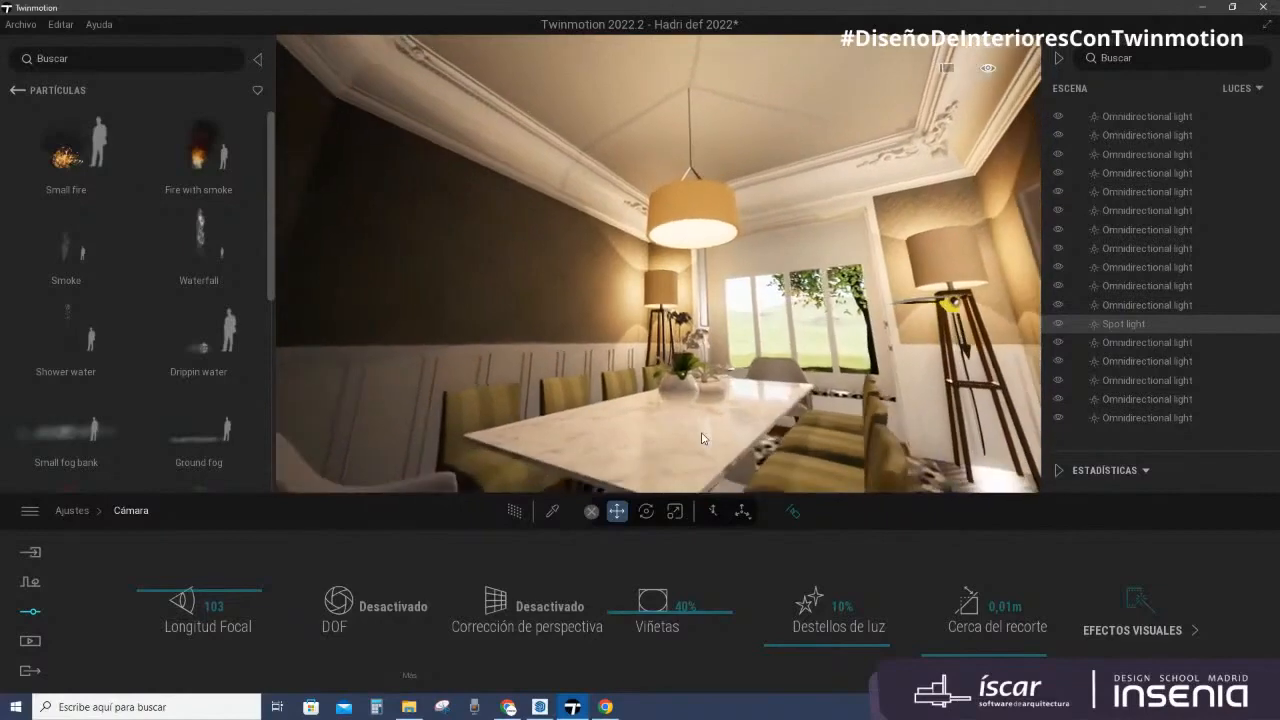
# Step: Fine-tune the framing along the dining table and enable the camera's perspective correction
pyautogui.keyDown('shift'); pyautogui.moveTo(723, 437); pyautogui.dragTo(725, 438, button='middle'); pyautogui.keyUp('shift')
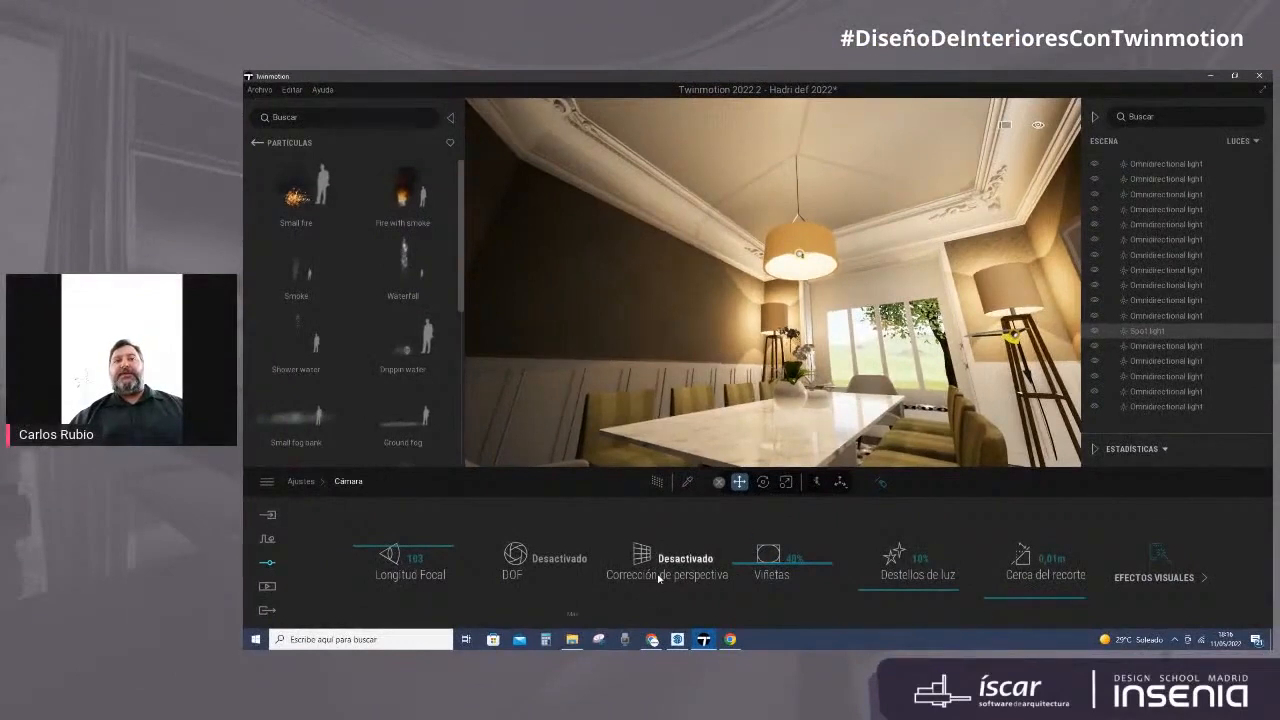
pyautogui.click(655, 565)
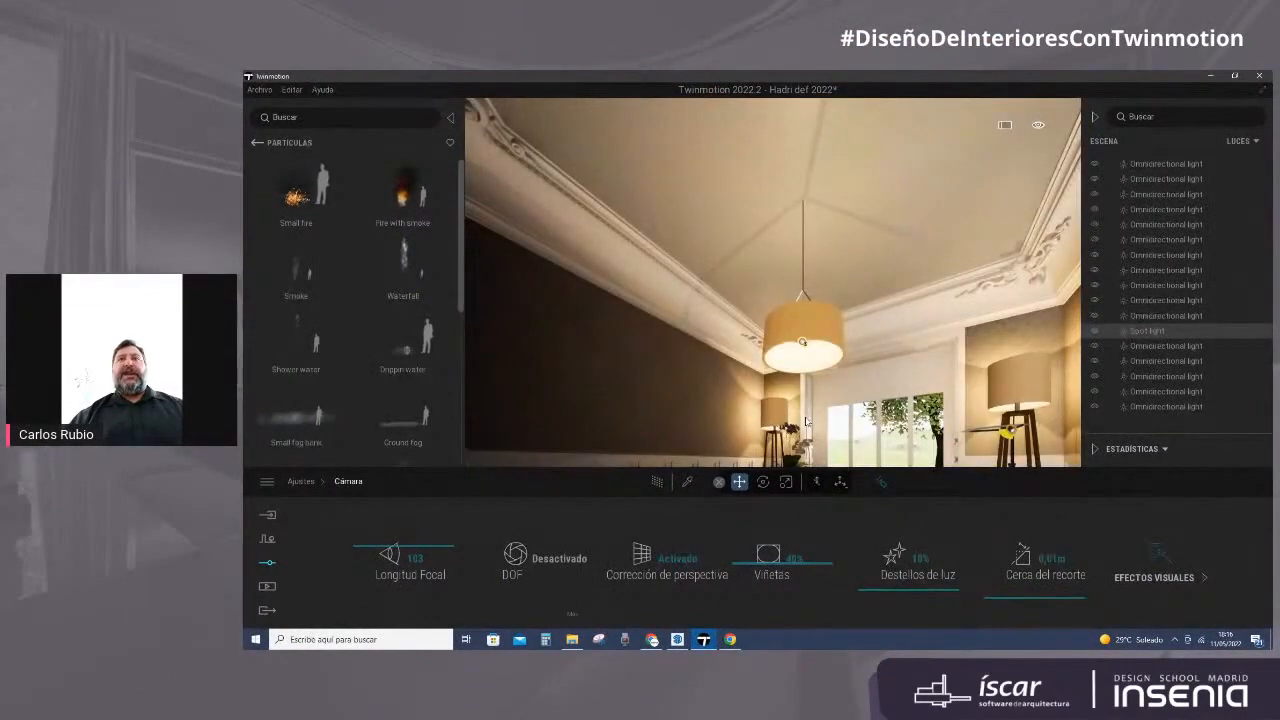
# Step: Reframe the dining room from the near end of the table, with the full table, pendant lamp and window in view
pyautogui.moveTo(807, 422); pyautogui.dragTo(807, 422, button='right')
pyautogui.moveTo(790, 388); pyautogui.dragTo(789, 384, button='middle')
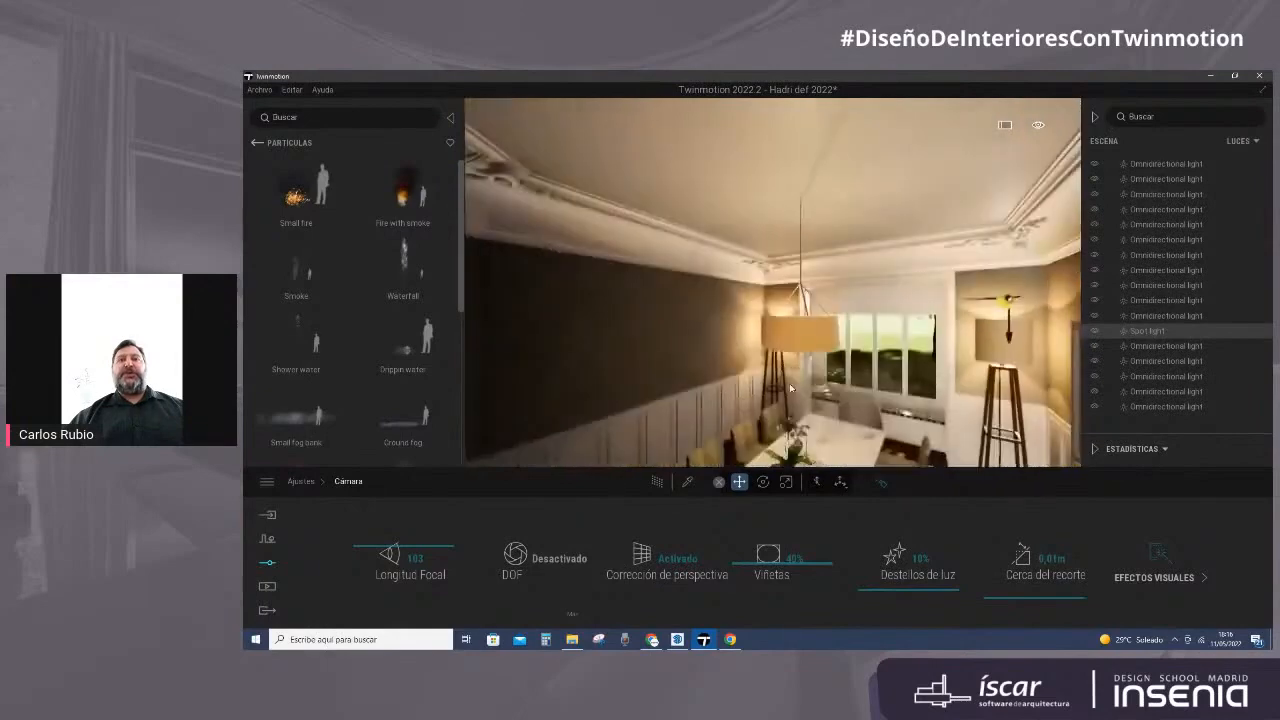
pyautogui.moveTo(894, 397); pyautogui.dragTo(904, 379, button='middle')
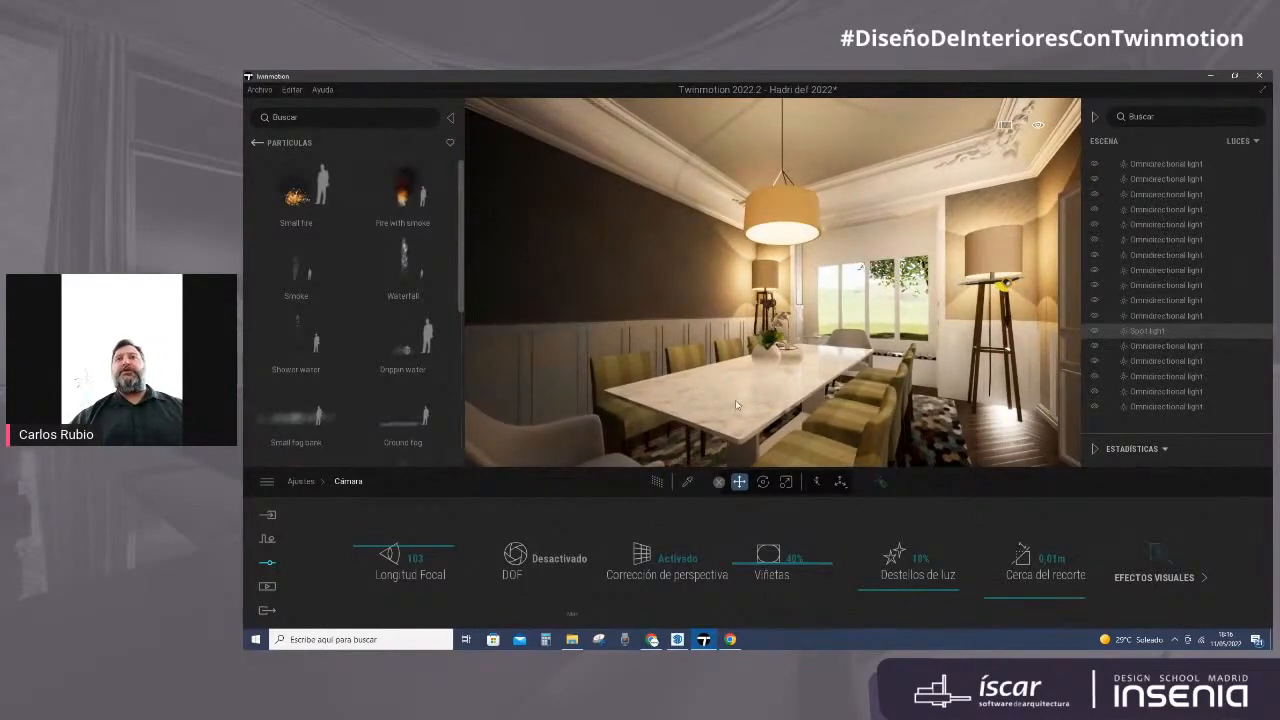
pyautogui.scroll(-2, 736, 405)
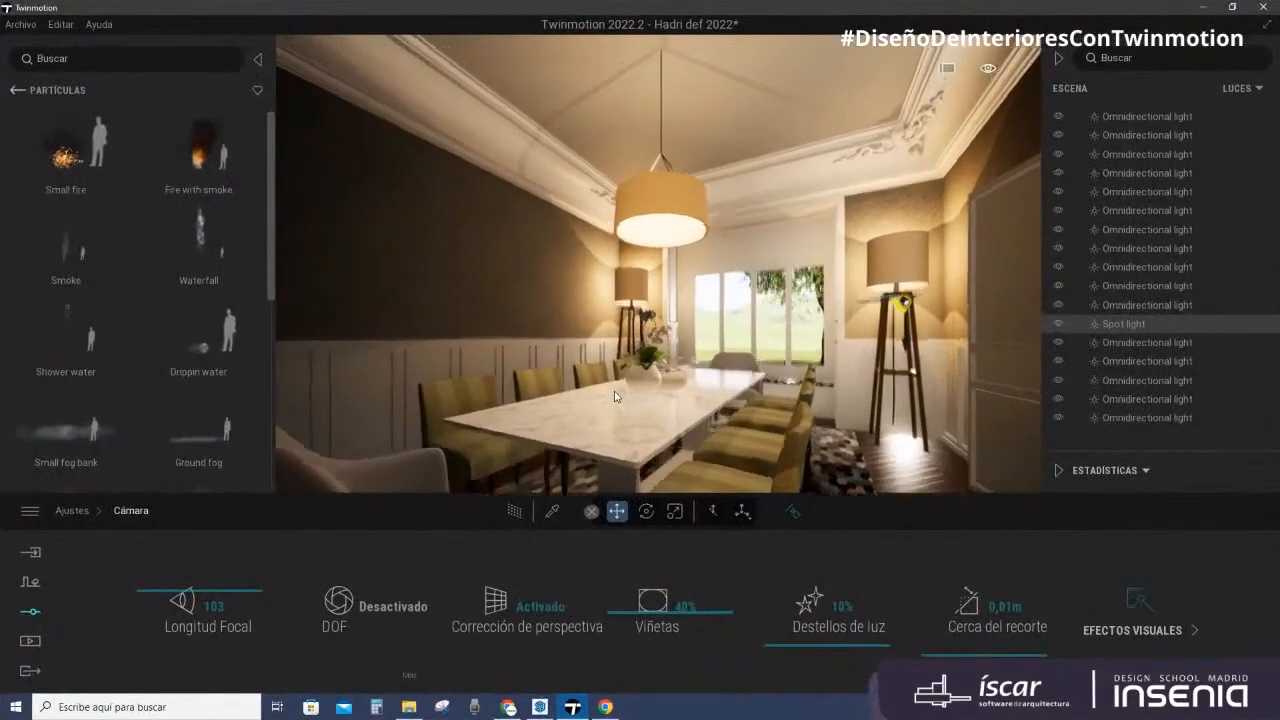
pyautogui.keyDown('shift'); pyautogui.moveTo(615, 397); pyautogui.dragTo(615, 384, button='middle'); pyautogui.keyUp('shift')
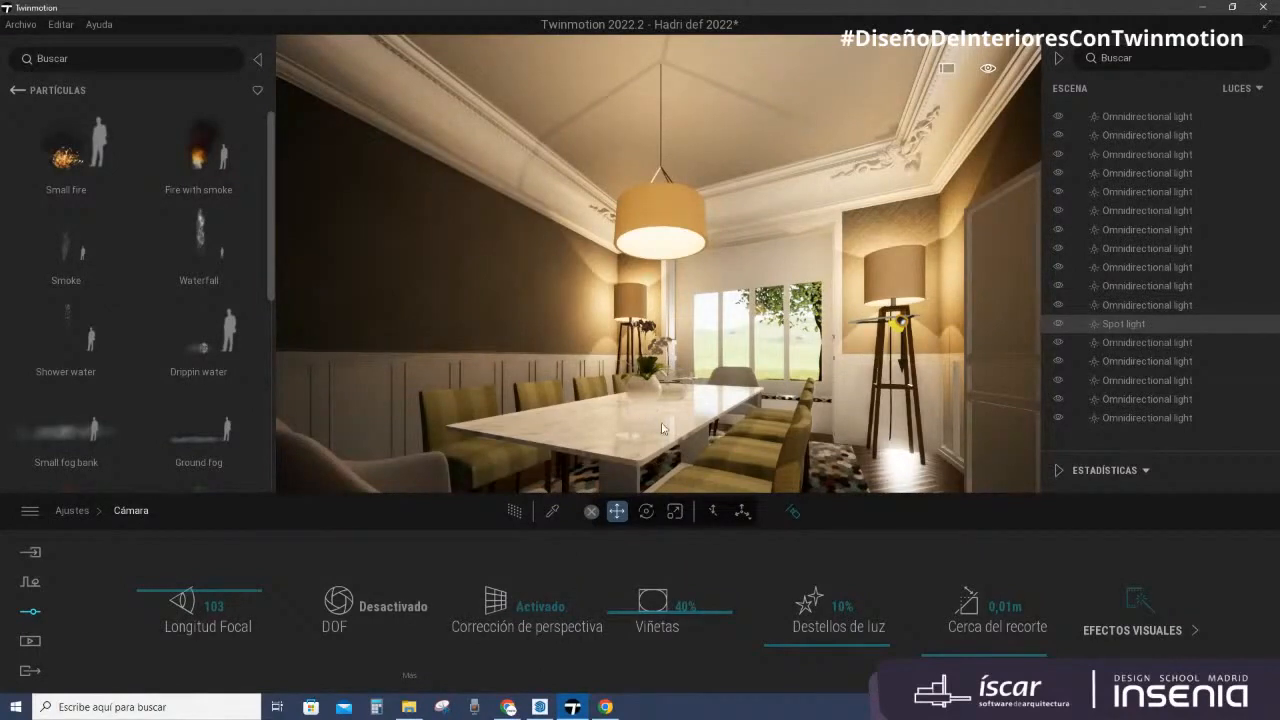
# Step: Bring the camera close to the flower vases on the dining table and enable depth of field (DOF)
pyautogui.scroll(5, 661, 412)
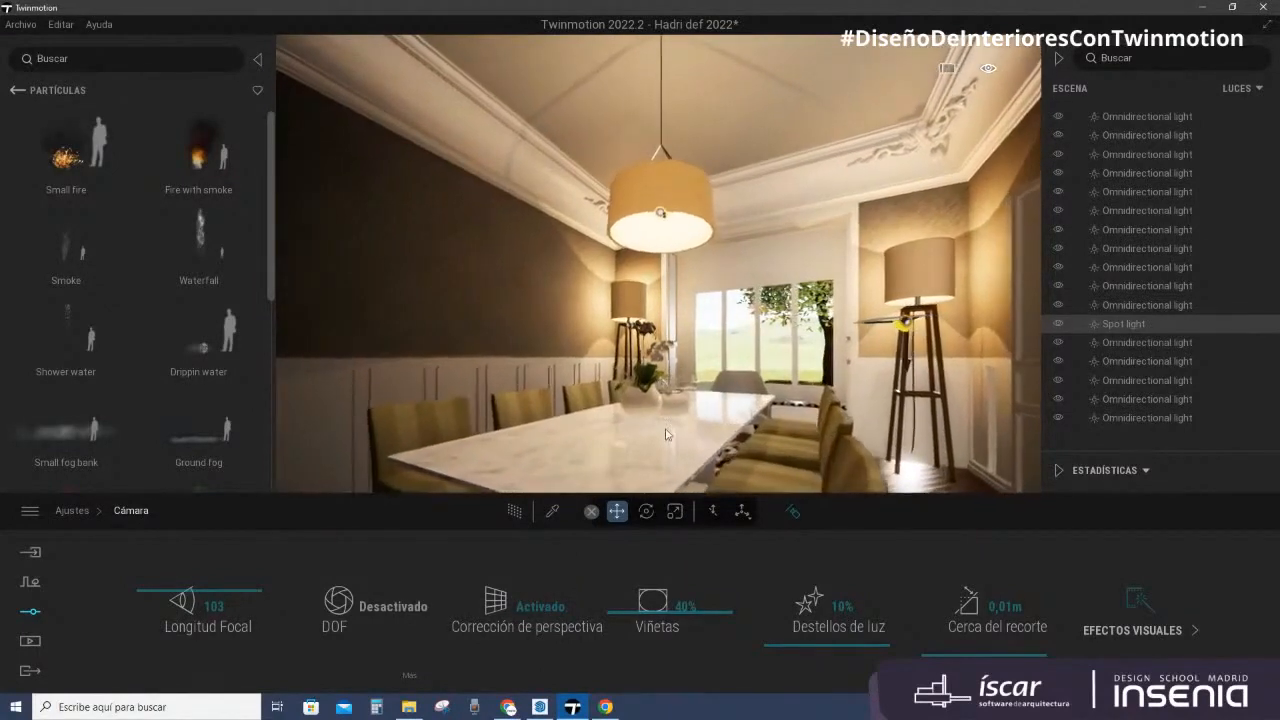
pyautogui.scroll(5, 663, 430)
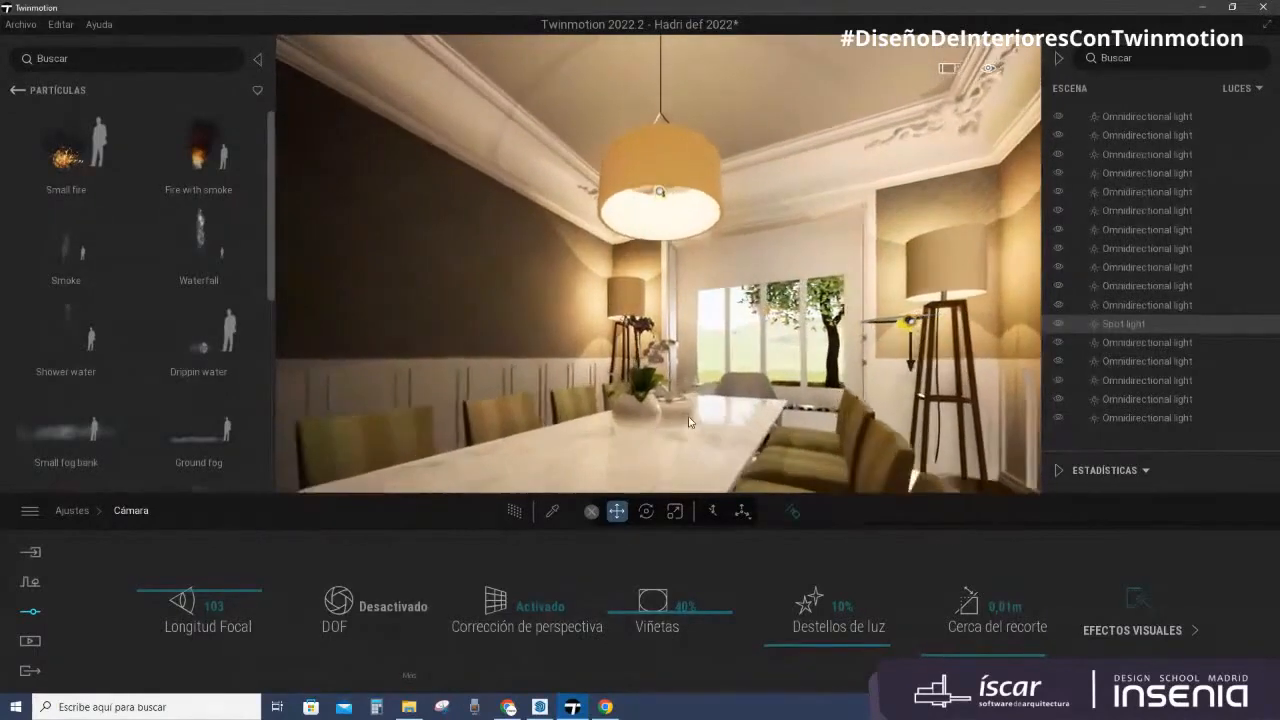
pyautogui.scroll(5, 673, 421)
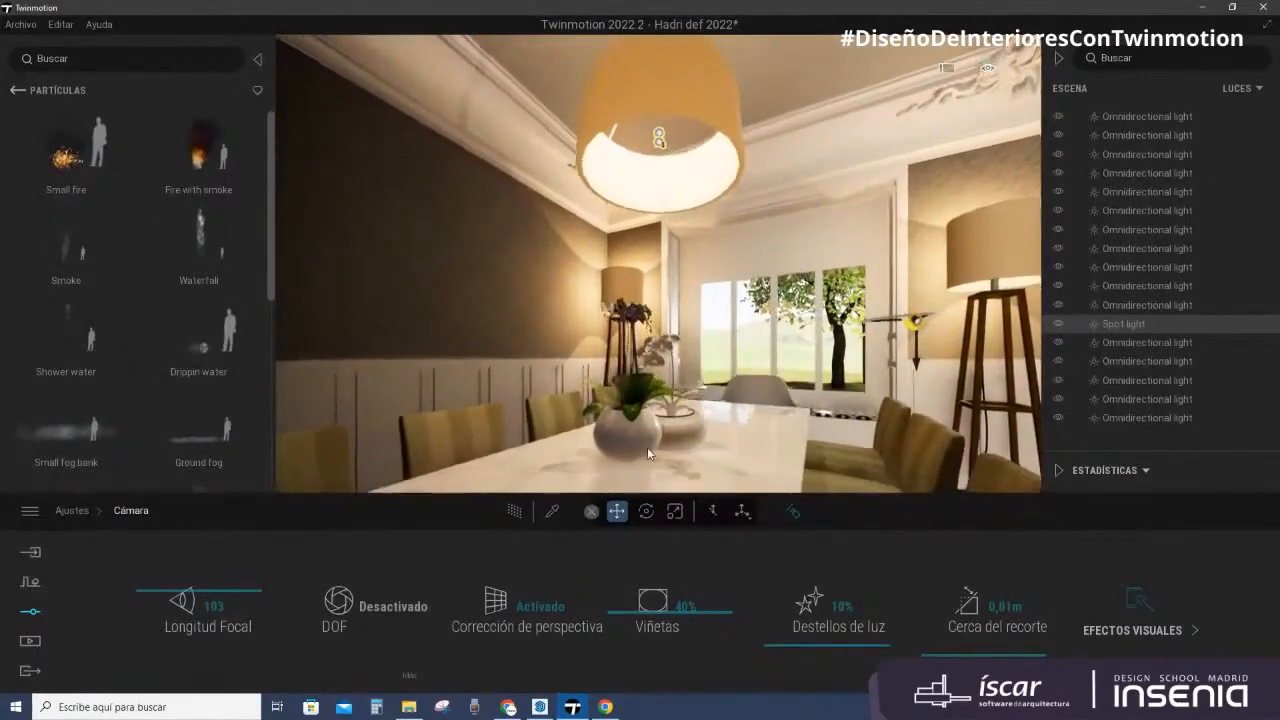
pyautogui.scroll(5, 647, 457)
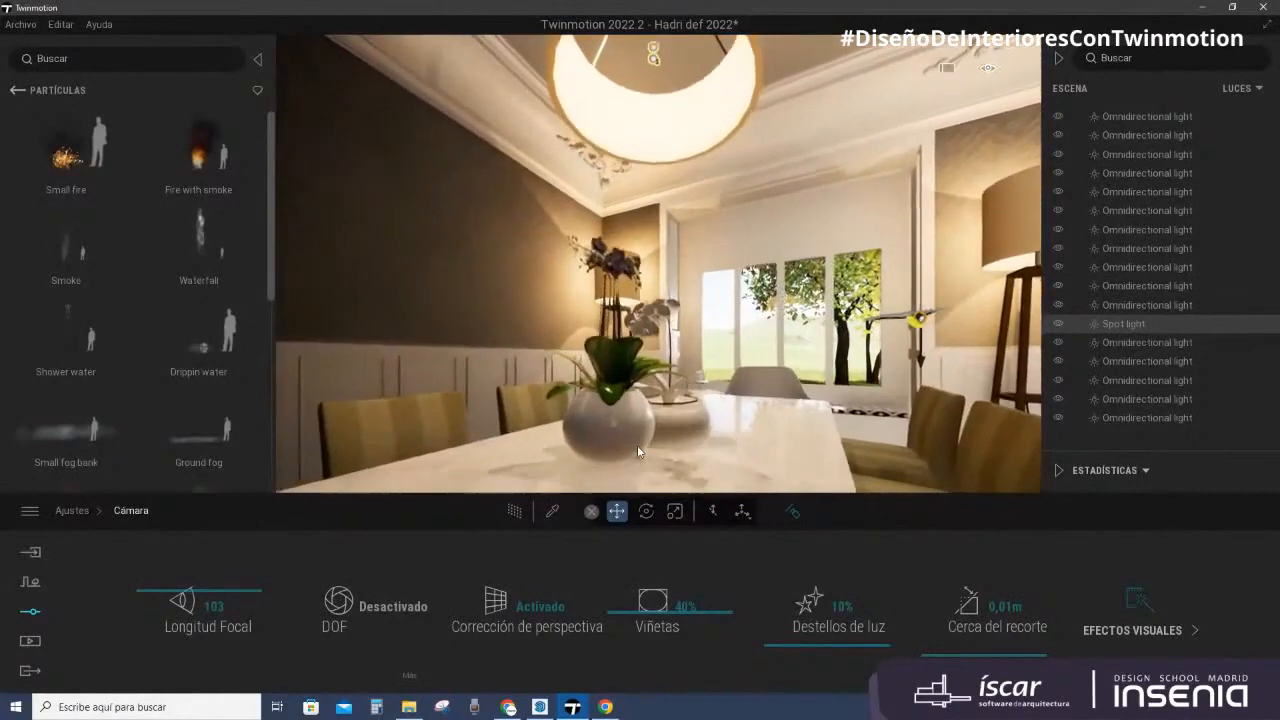
pyautogui.click(342, 612)
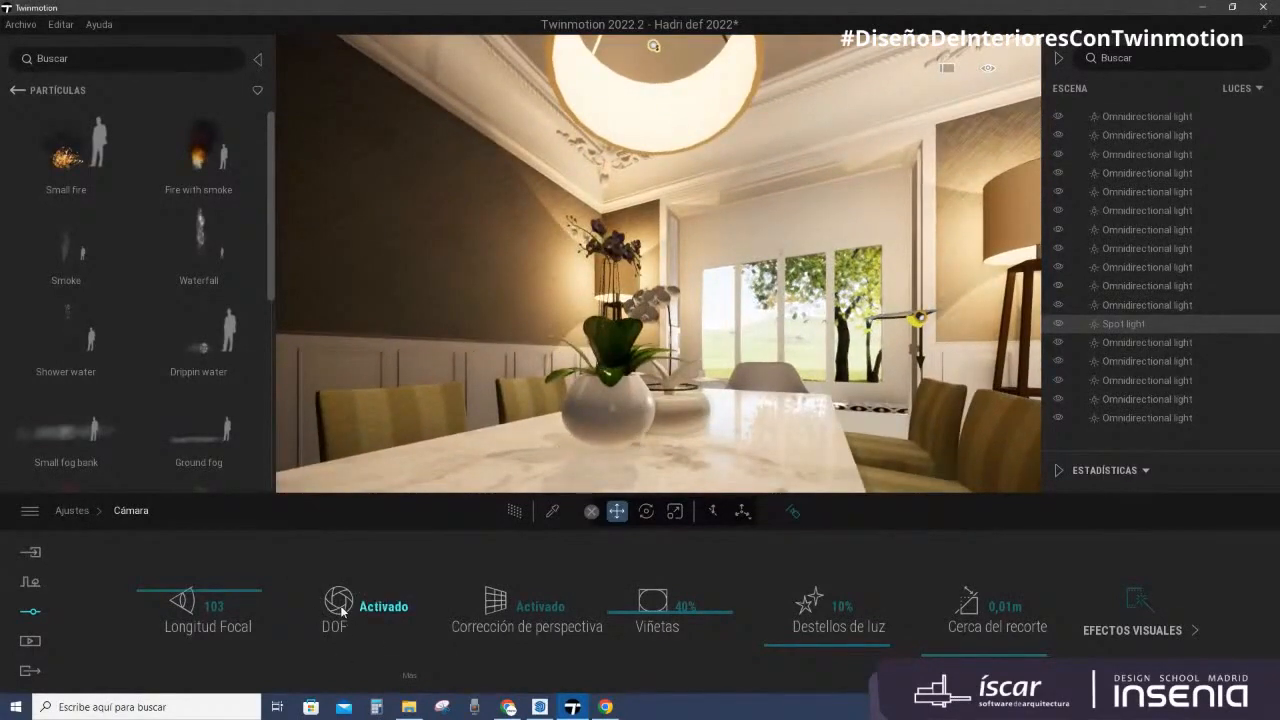
pyautogui.click(338, 605)
pyautogui.click(338, 605)
pyautogui.scroll(1, 606, 402)
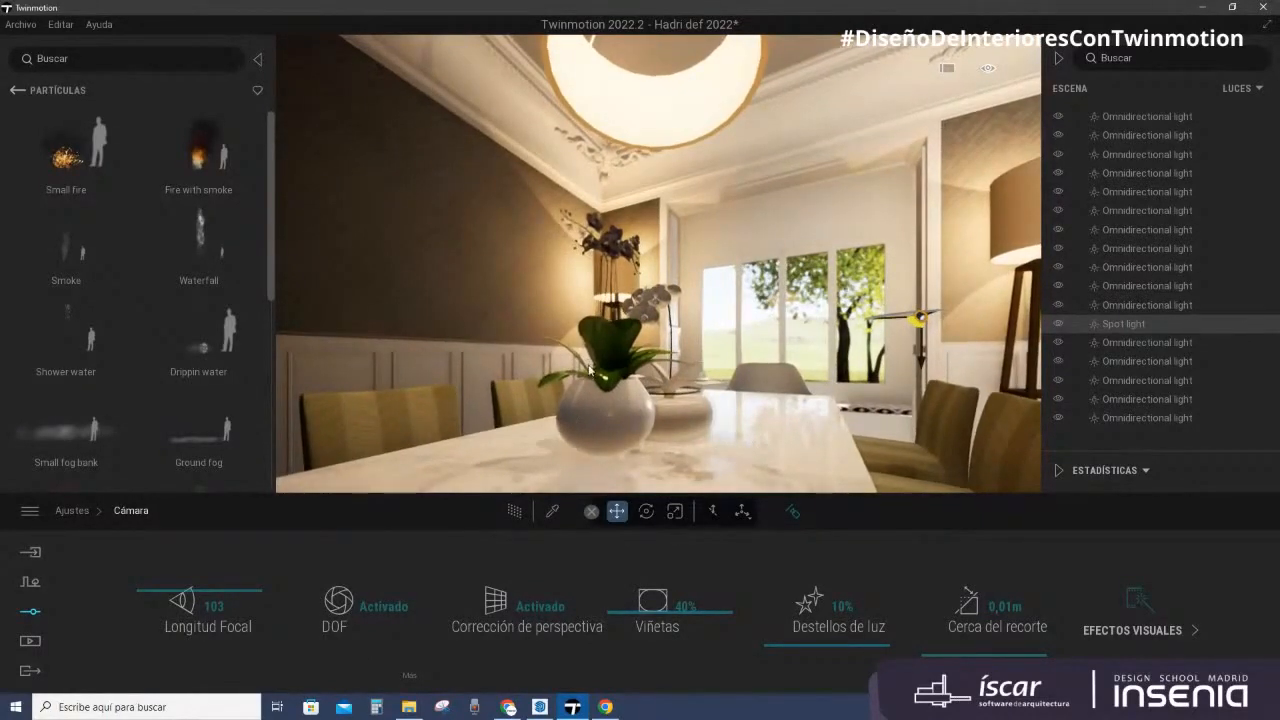
# Step: Open the depth-of-field settings and focus the camera on the foreground white vase from slightly closer
pyautogui.click(410, 677)
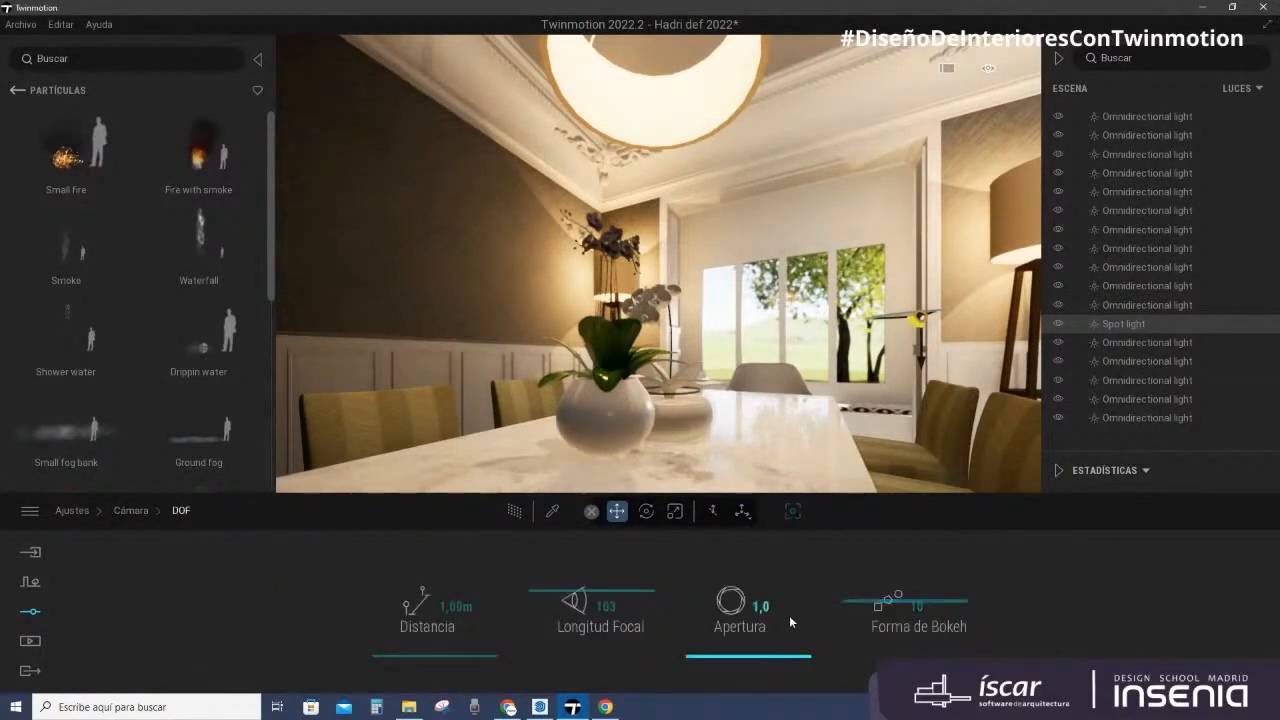
pyautogui.click(793, 512)
pyautogui.click(604, 402)
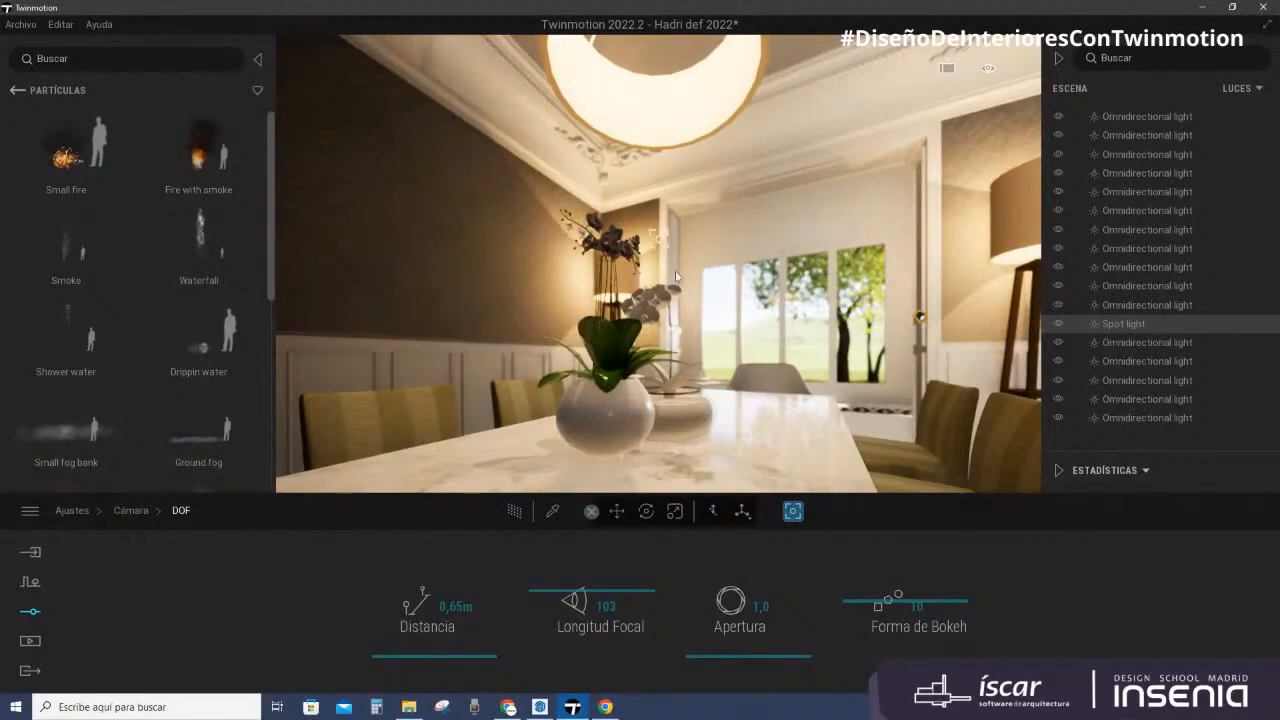
pyautogui.scroll(5, 580, 449)
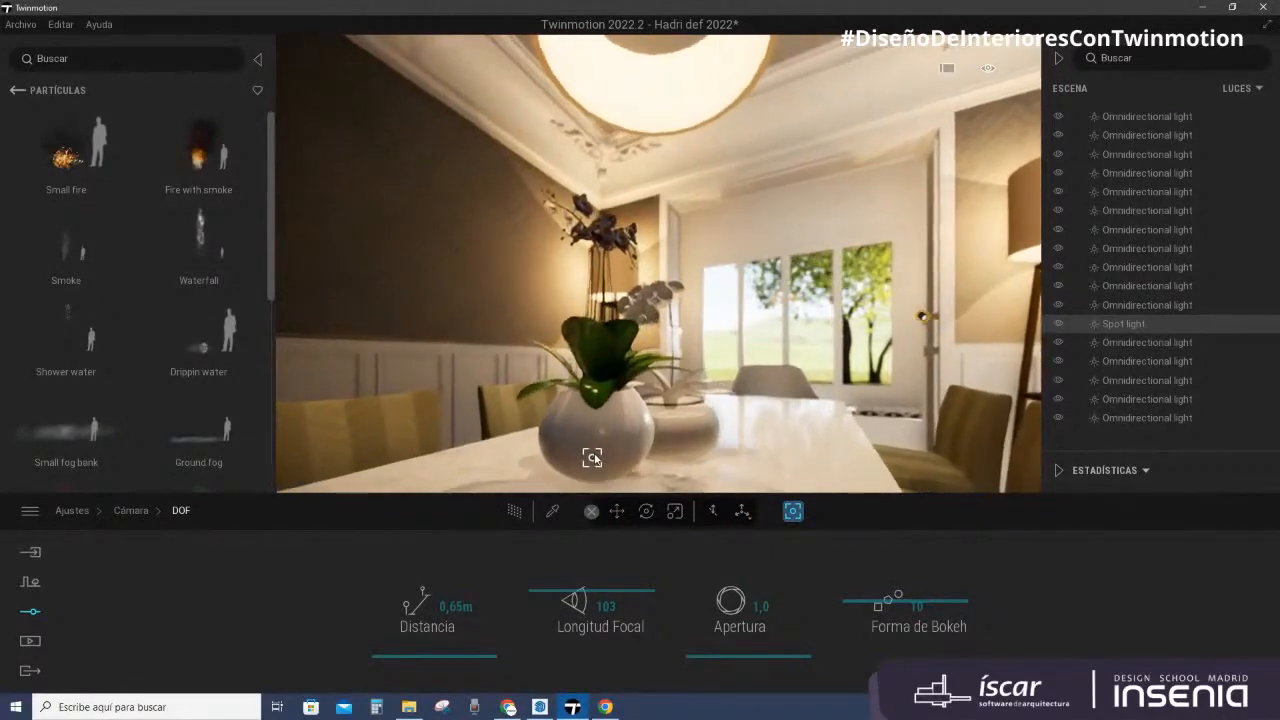
pyautogui.click(594, 453)
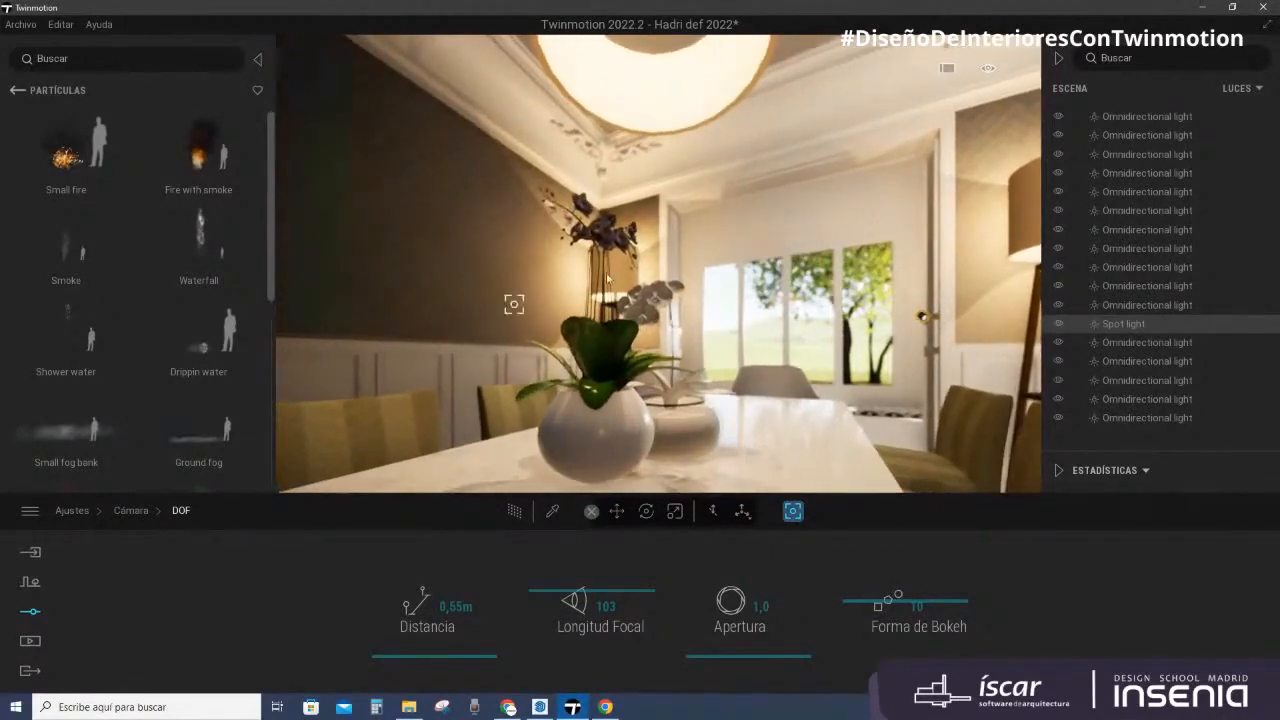
# Step: Set the depth-of-field aperture to 2,7, try a focus distance of 25,56 m, and refocus on the front vase
pyautogui.click(784, 656)
pyautogui.moveTo(784, 652)
pyautogui.mouseDown()
pyautogui.moveTo(789, 576)
pyautogui.moveTo(781, 667)
pyautogui.moveTo(780, 634)
pyautogui.mouseUp()
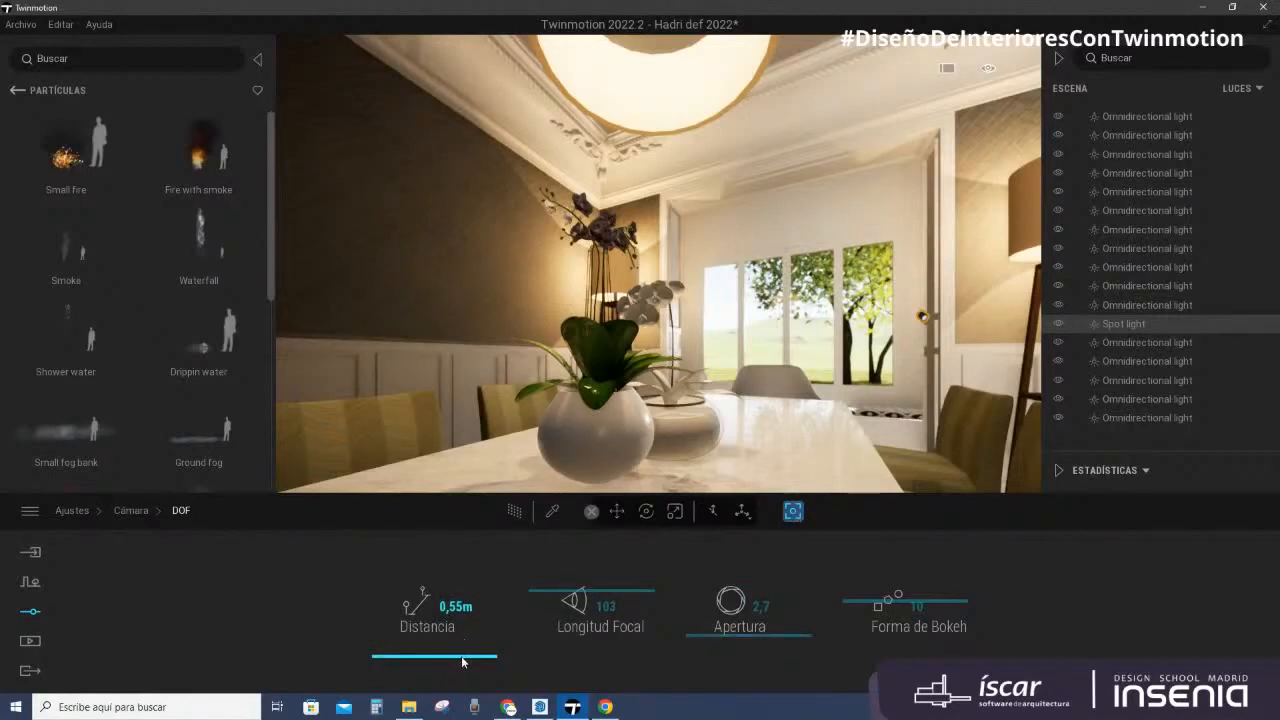
pyautogui.moveTo(461, 656); pyautogui.dragTo(466, 646)
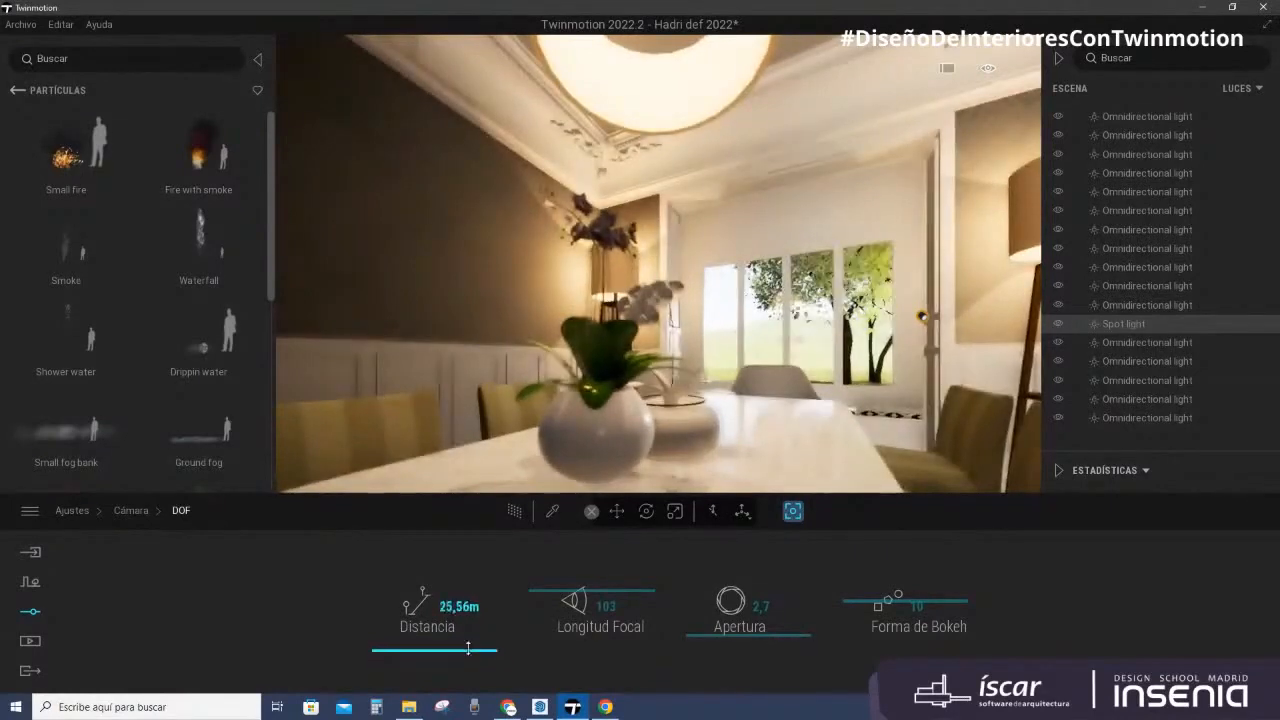
pyautogui.click(602, 429)
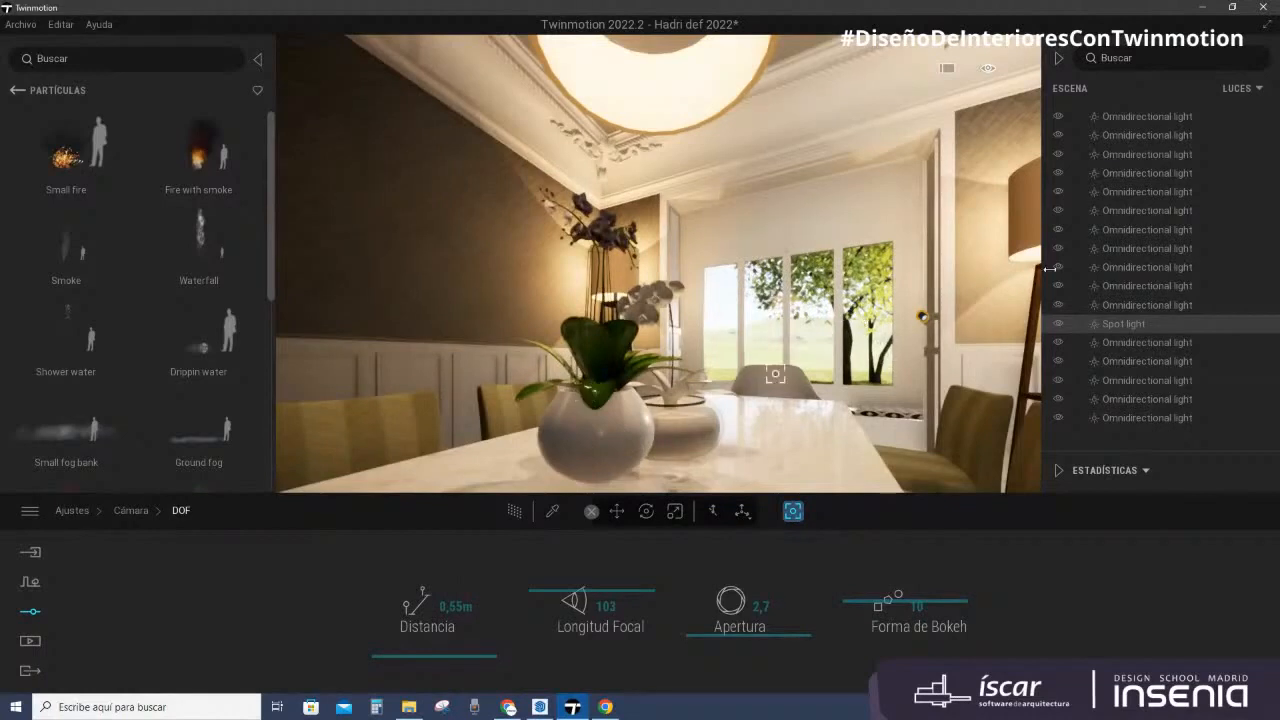
# Step: Compare the focus on the floor lamp, the chair area and the front vase, and render the vase-focused view with Path Tracer
pyautogui.click(1018, 229)
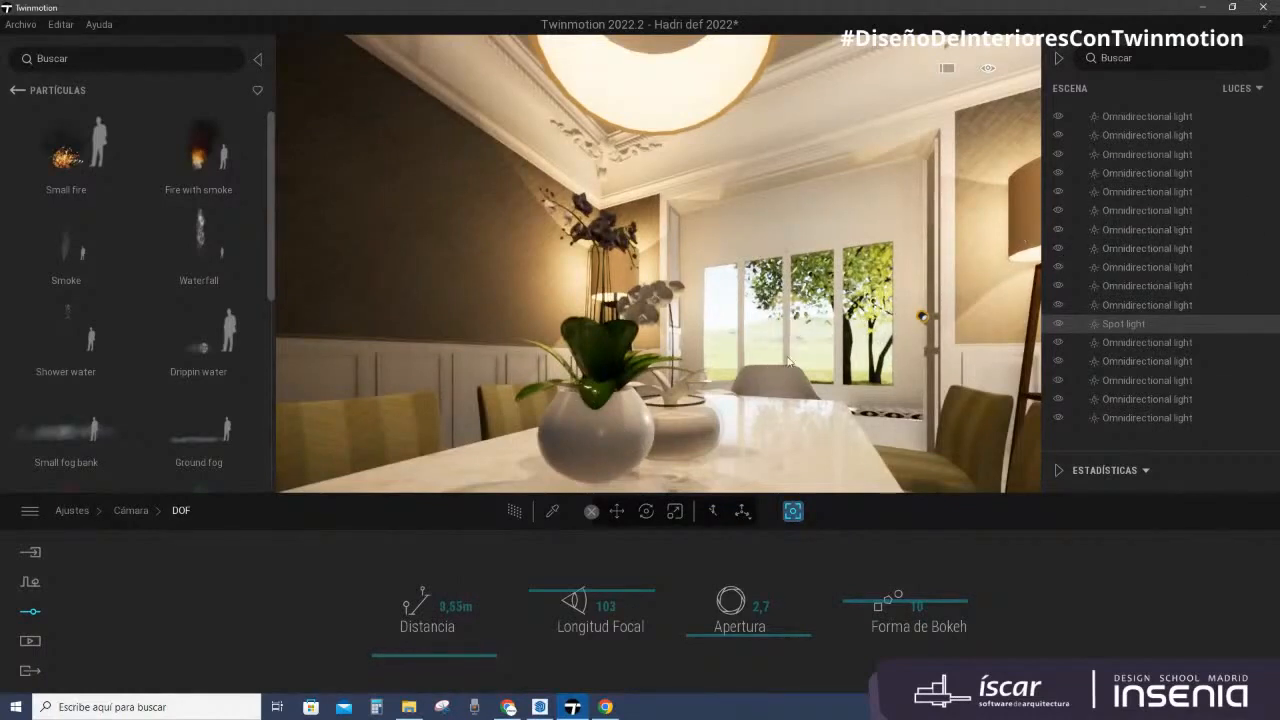
pyautogui.click(430, 410)
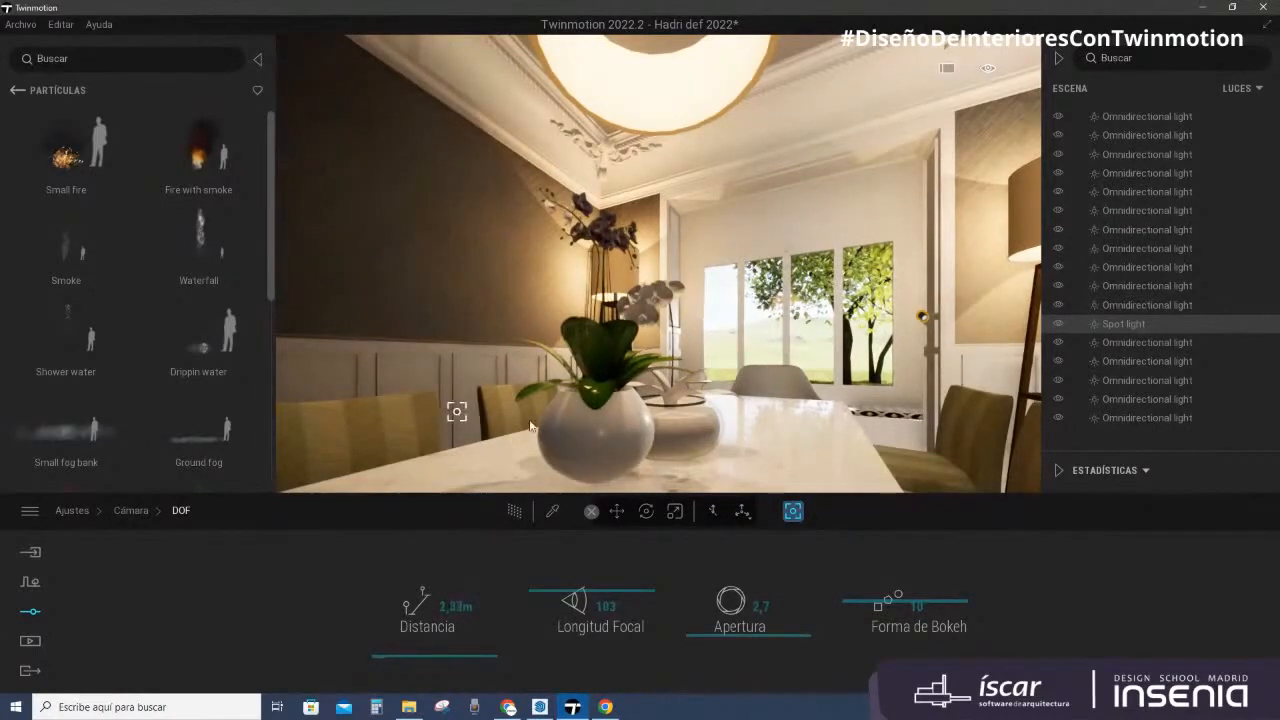
pyautogui.click(600, 423)
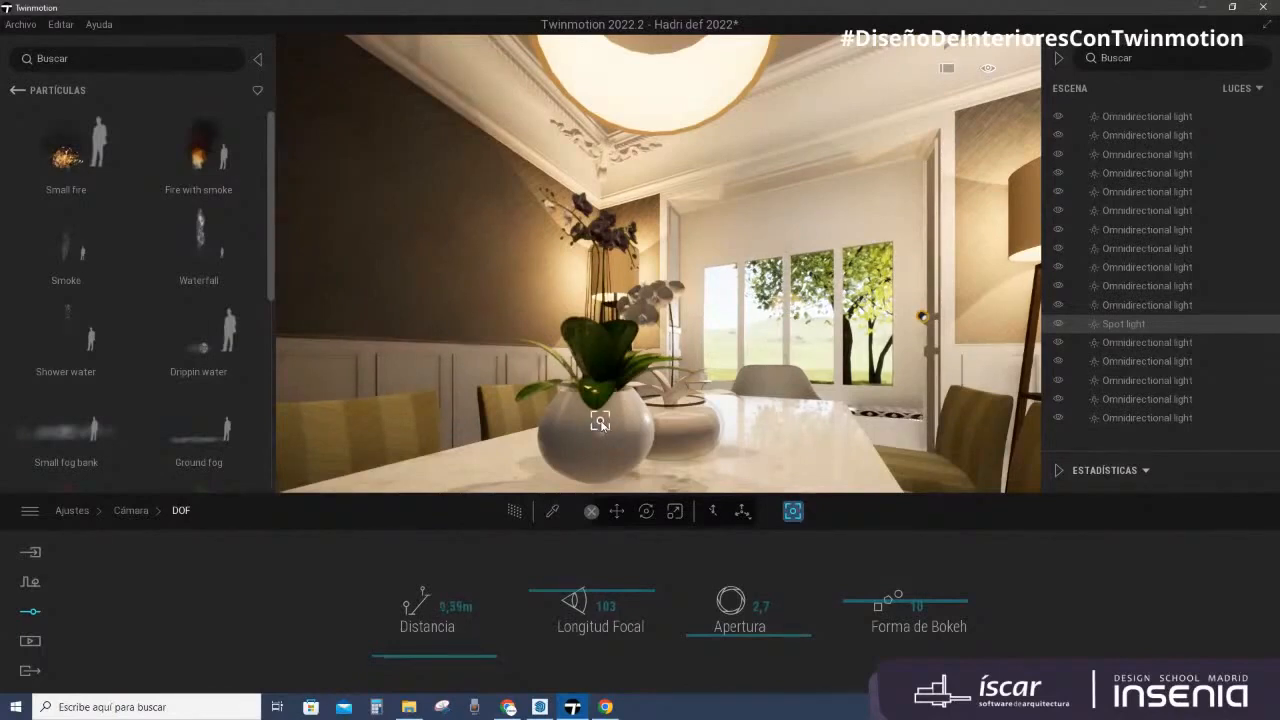
pyautogui.click(594, 390)
pyautogui.click(515, 513)
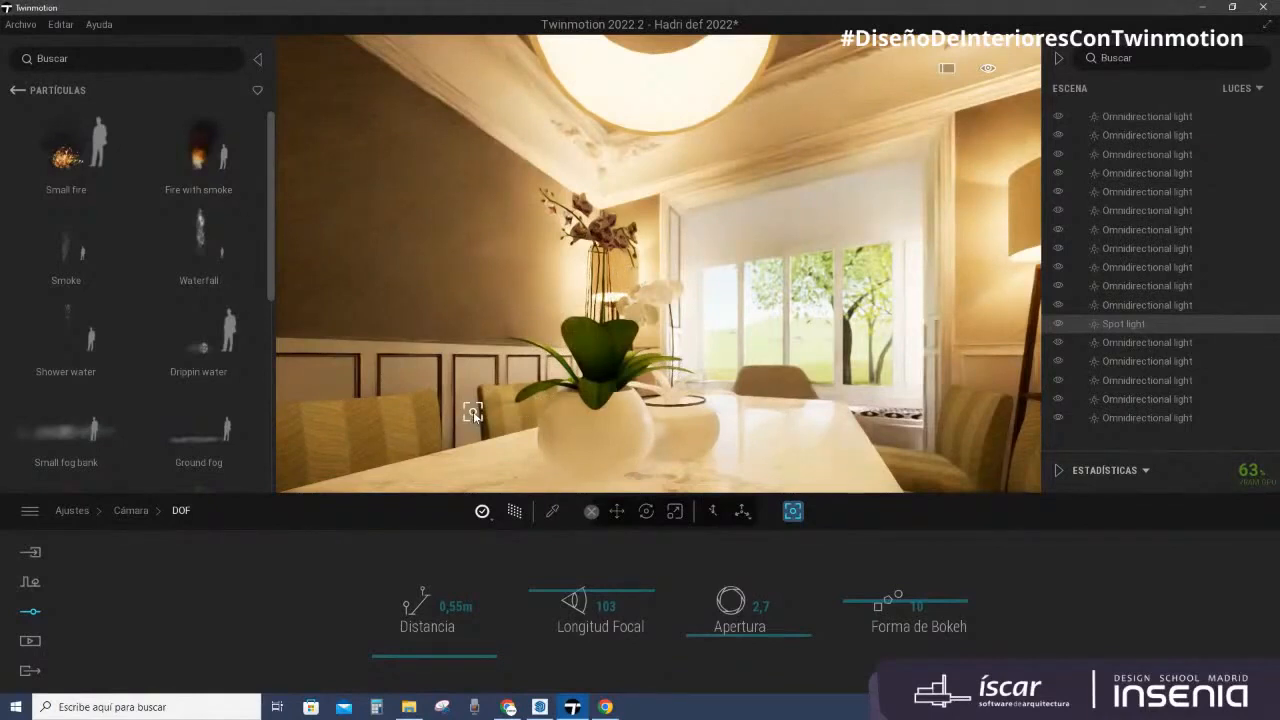
# Step: Load the saved image Sin Skydome and set its Path Tracer quality to Baja
pyautogui.click(29, 645)
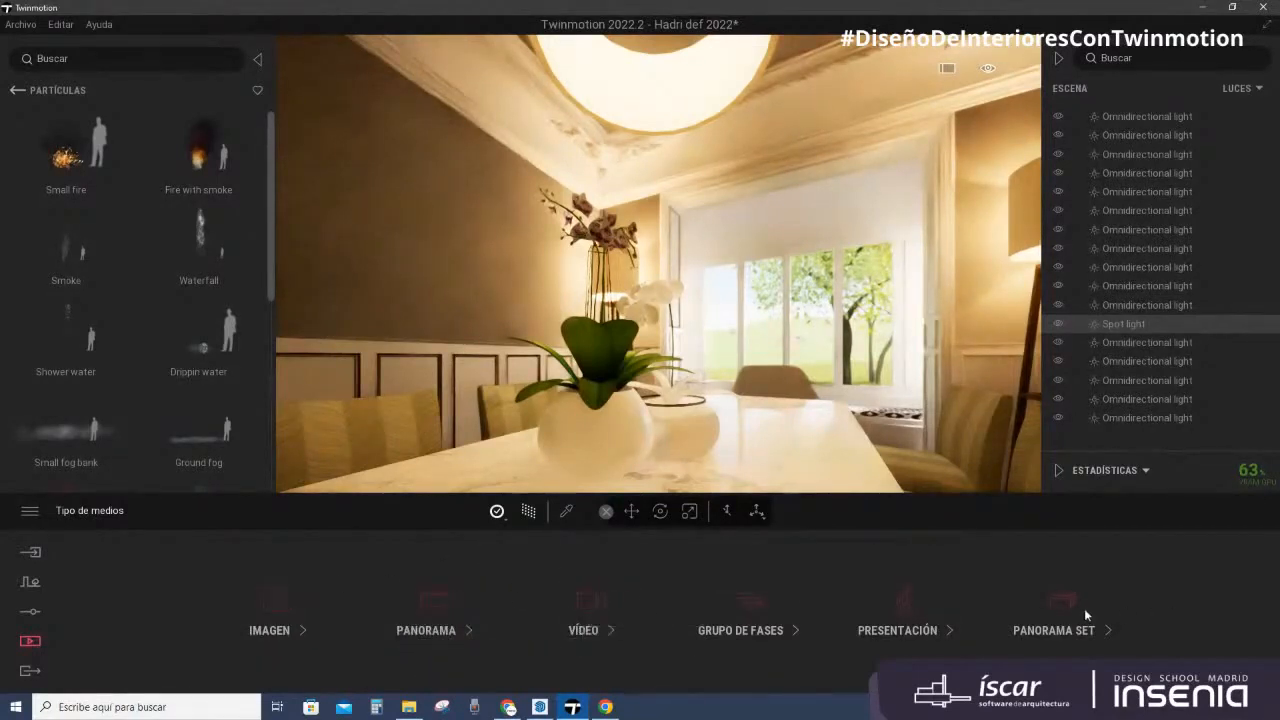
pyautogui.click(281, 607)
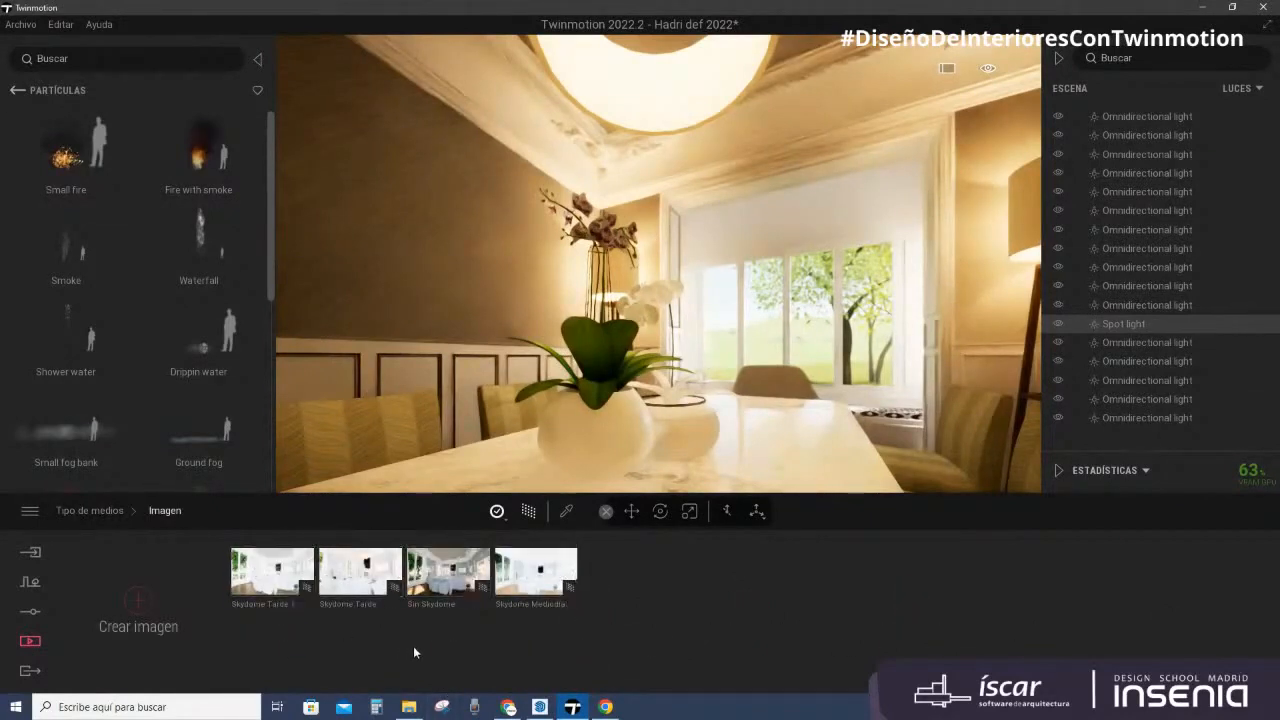
pyautogui.click(449, 571)
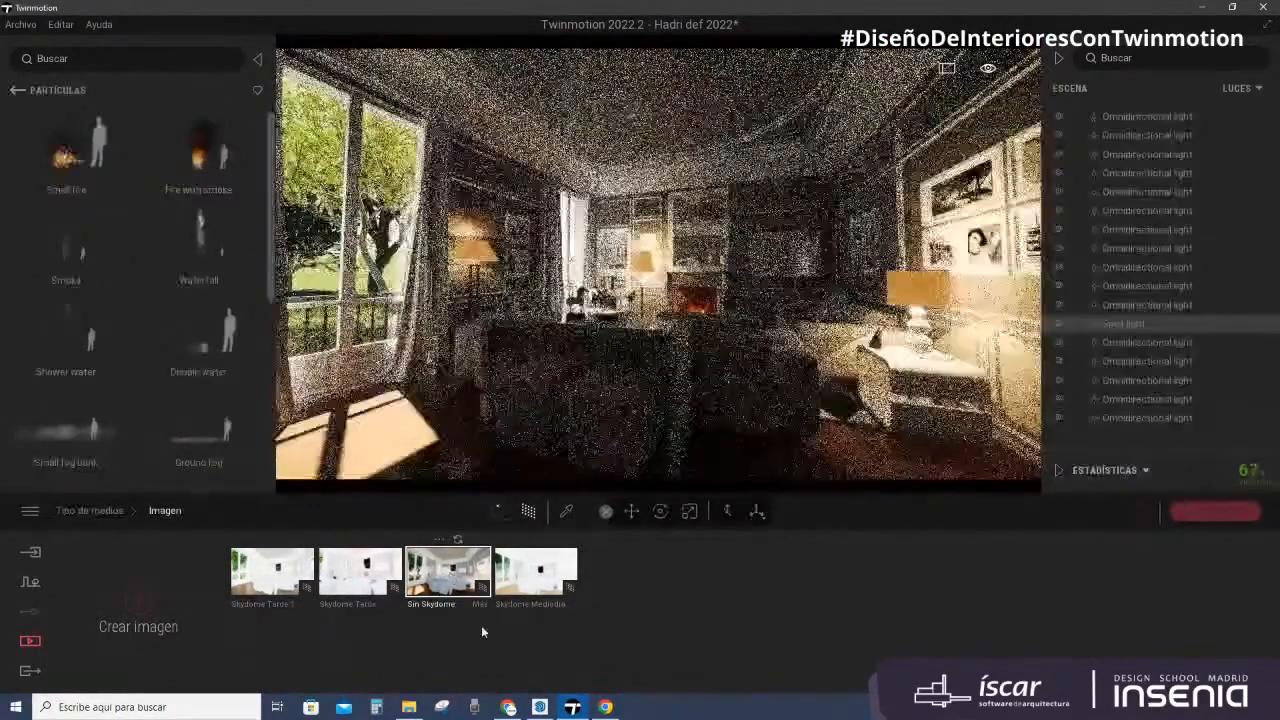
pyautogui.click(503, 527)
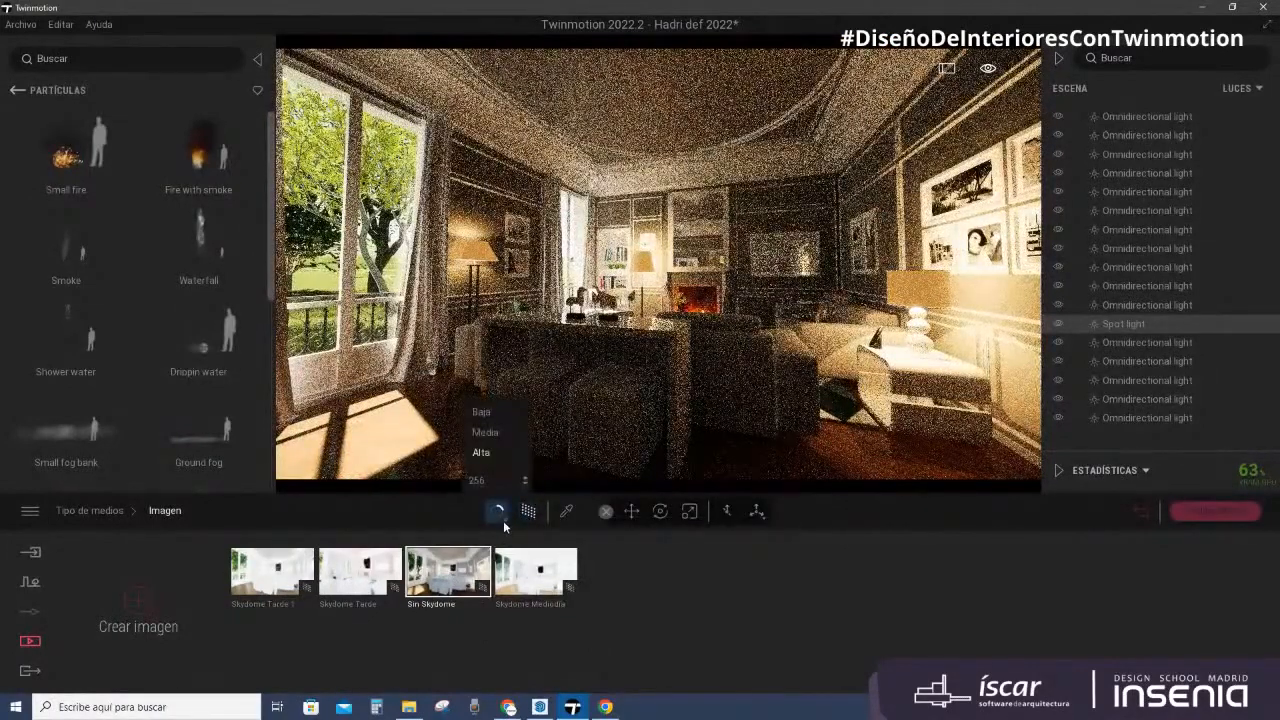
pyautogui.click(488, 409)
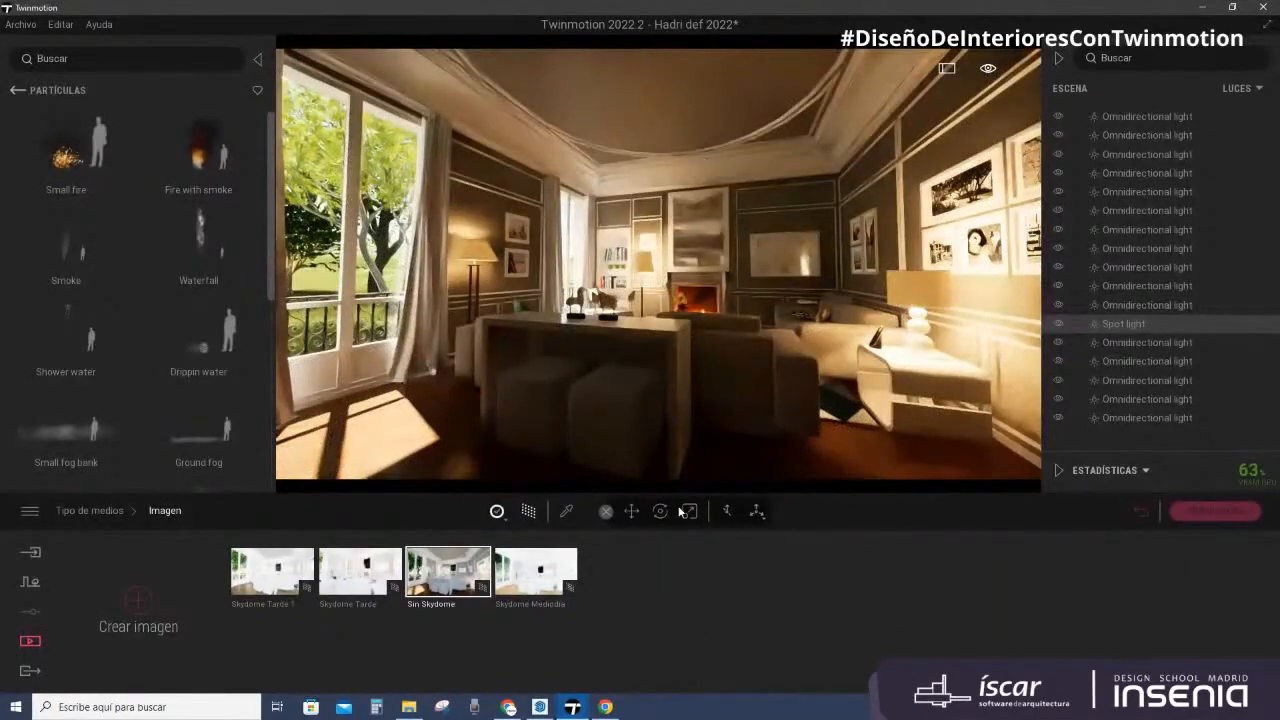
# Step: Open the renderer settings of the Sin Skydome image and set the Path Tracer quality to Alta
pyautogui.click(479, 604)
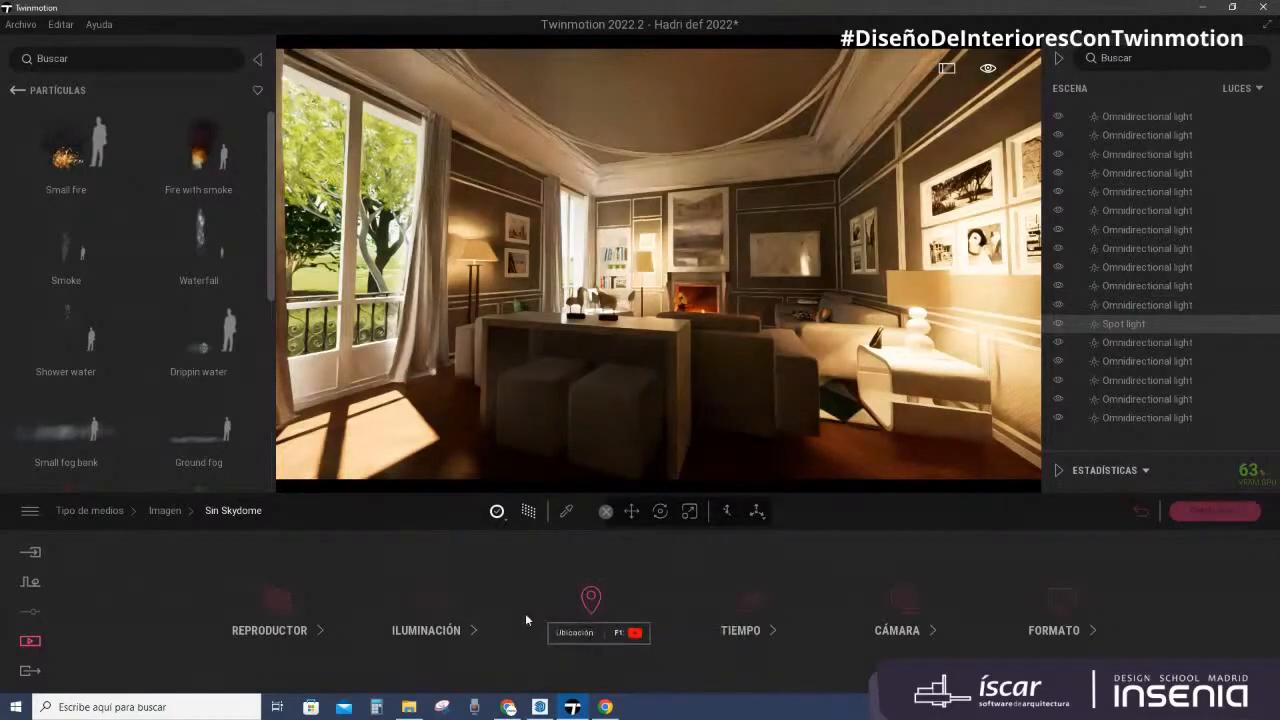
pyautogui.click(320, 630)
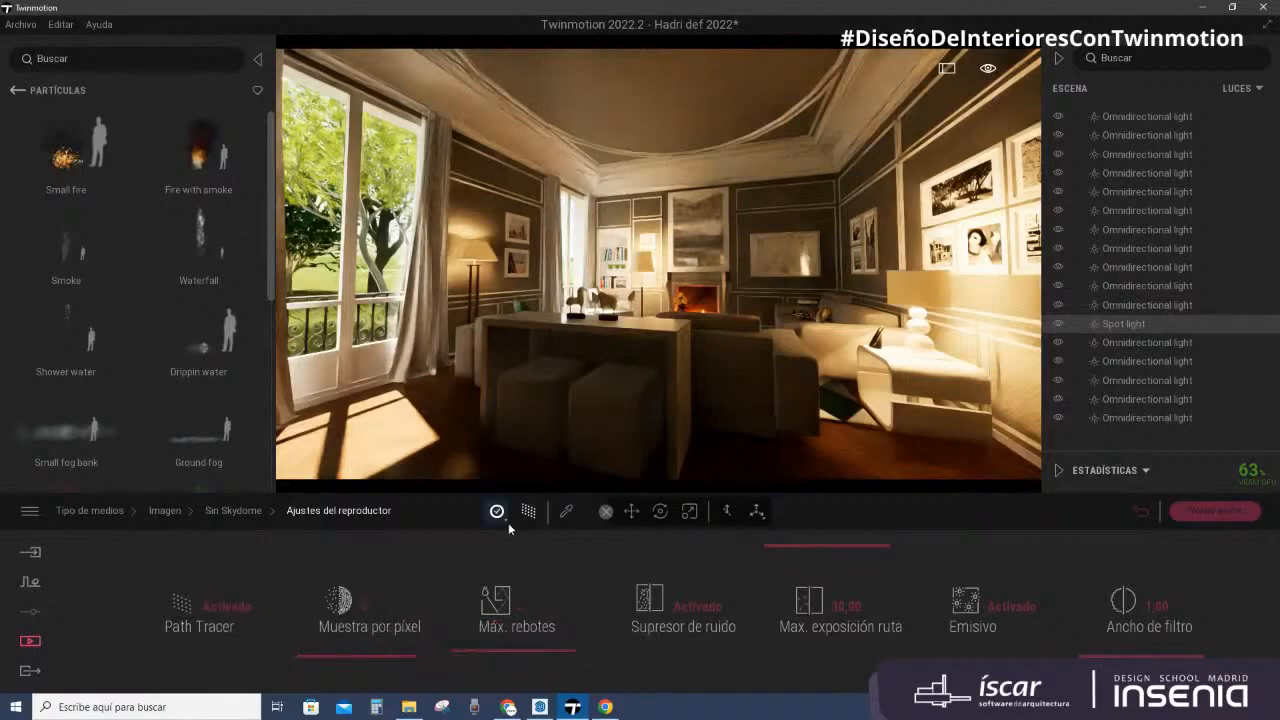
pyautogui.moveTo(502, 520)
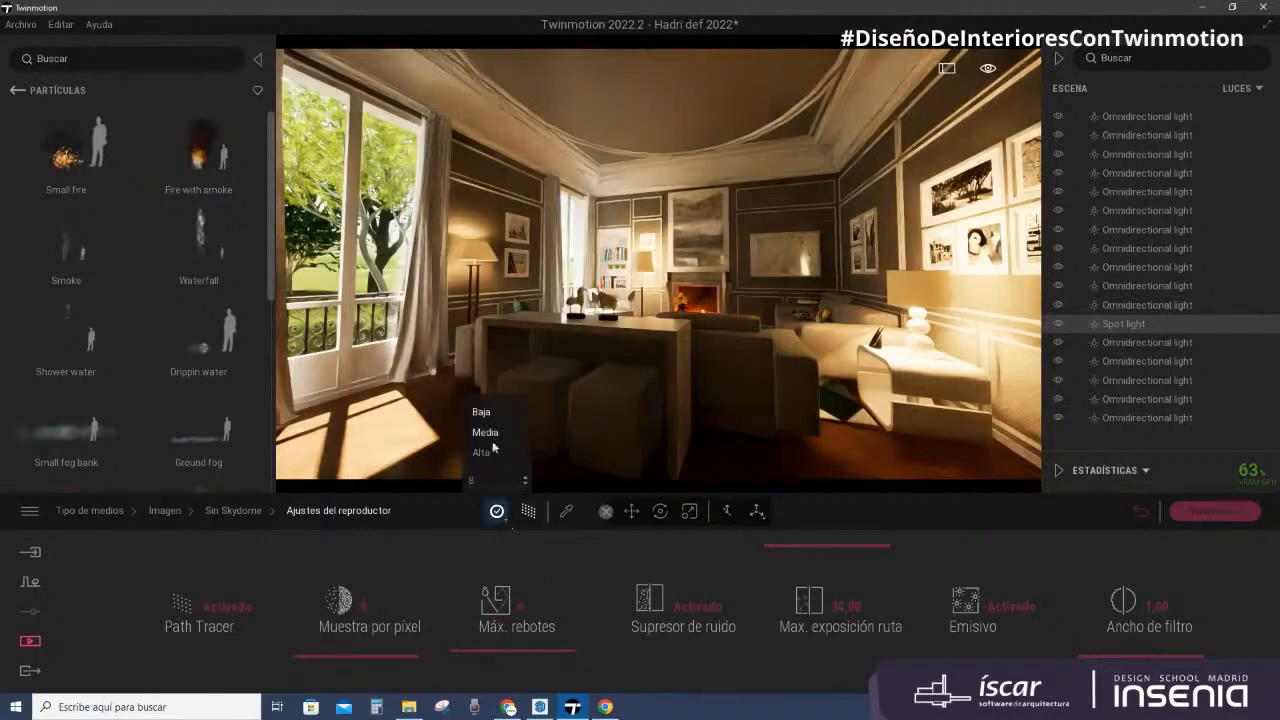
pyautogui.click(490, 455)
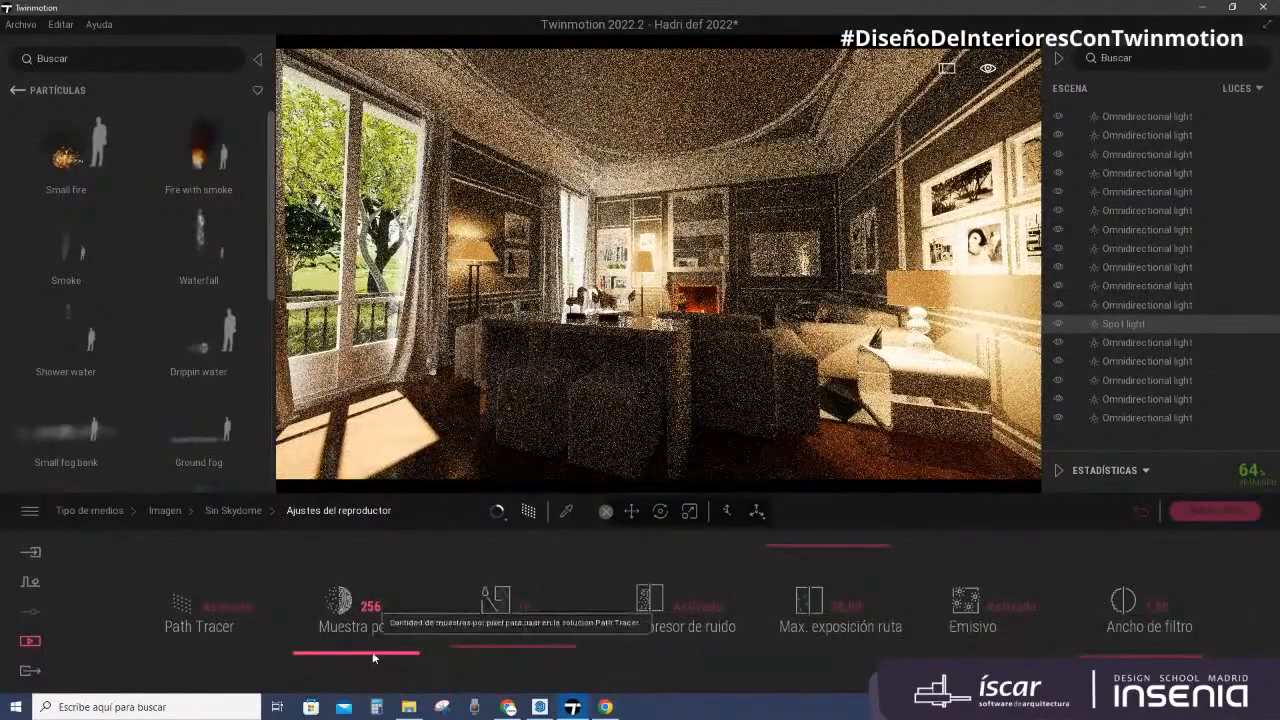
# Step: Try 8192 samples per pixel, reduce the sample count, and set the Path Tracer quality back to Baja
pyautogui.moveTo(370, 626); pyautogui.dragTo(379, 530)
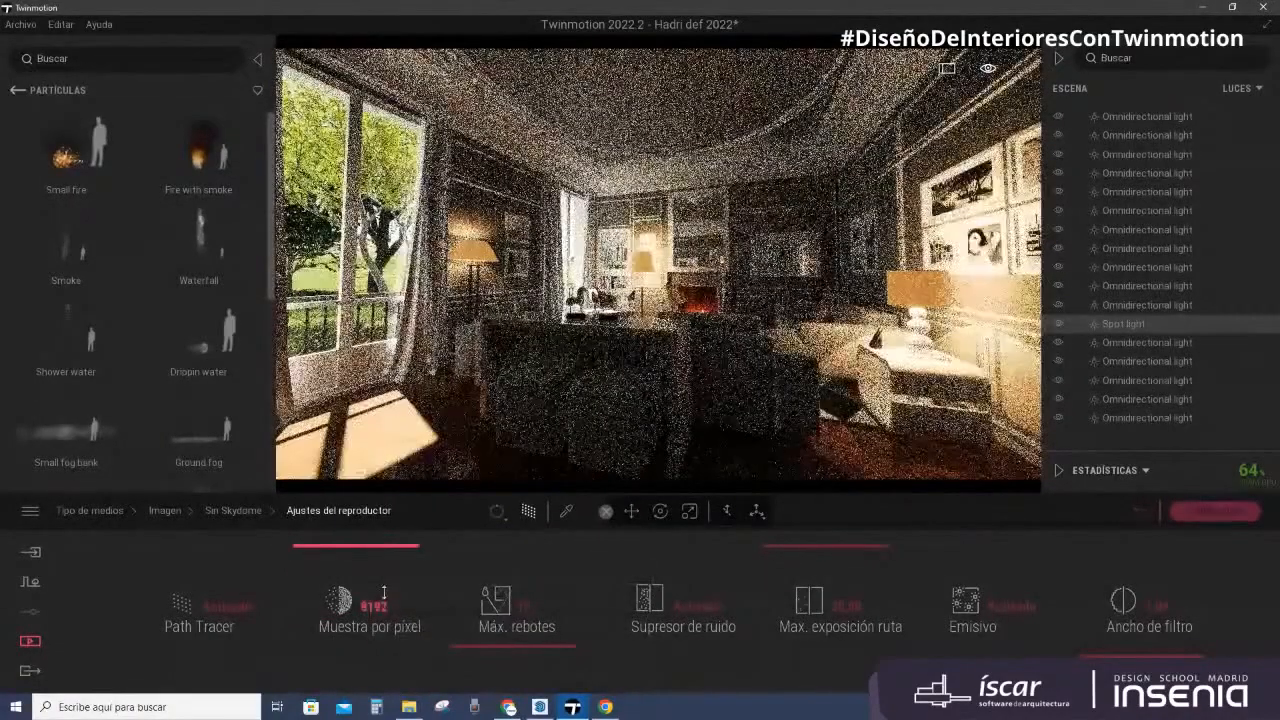
pyautogui.moveTo(383, 594); pyautogui.dragTo(386, 648)
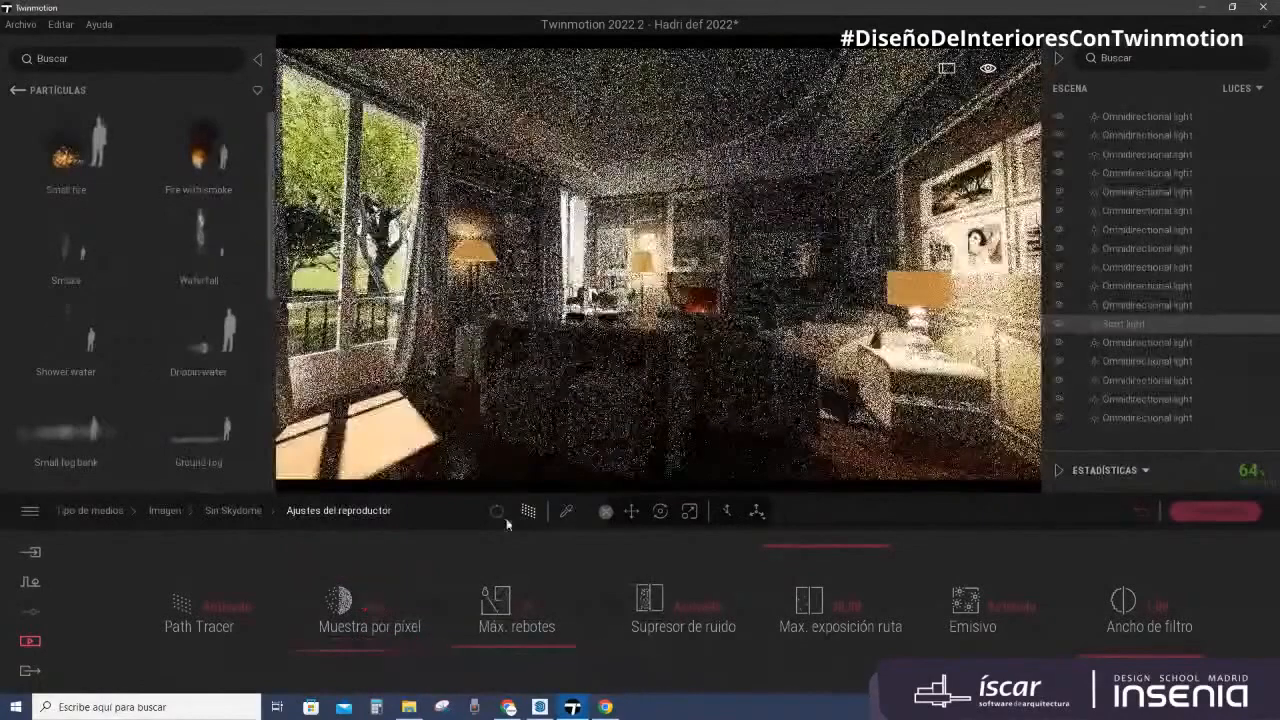
pyautogui.click(497, 512)
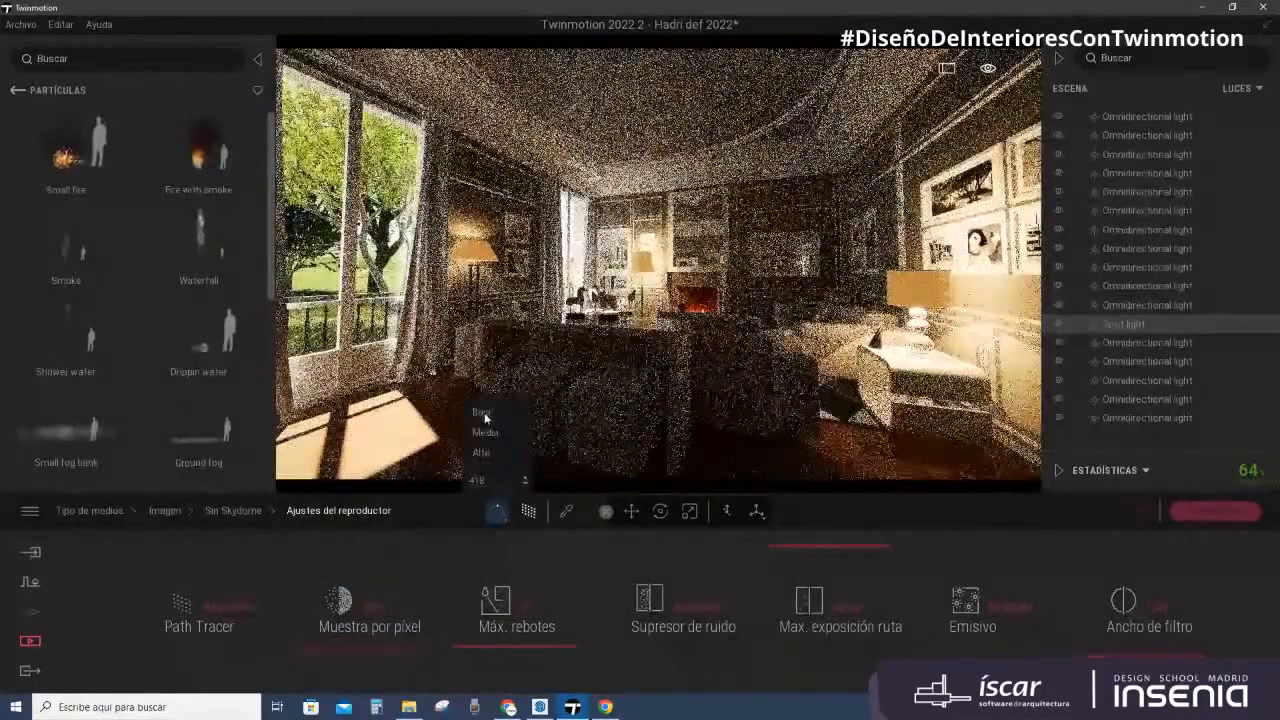
pyautogui.click(482, 412)
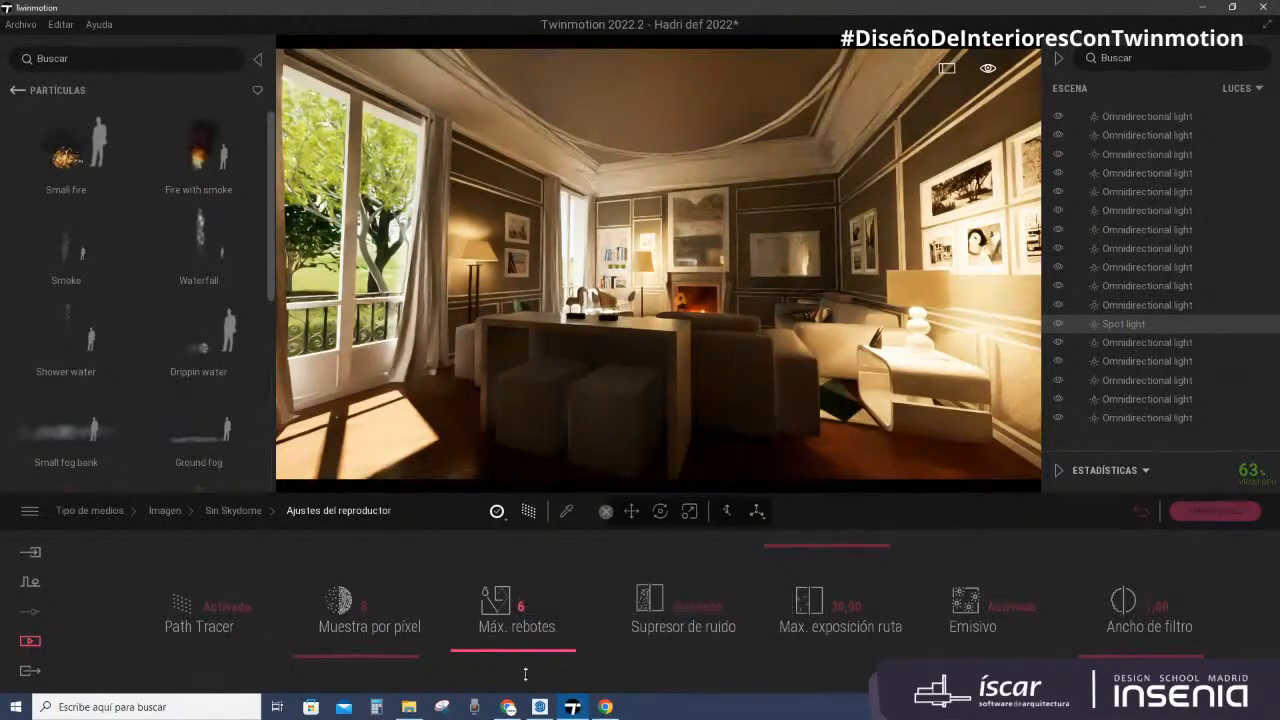
# Step: Set the Path Tracer's maximum bounces to 1 for the Sin Skydome image
pyautogui.moveTo(526, 674); pyautogui.dragTo(526, 684)
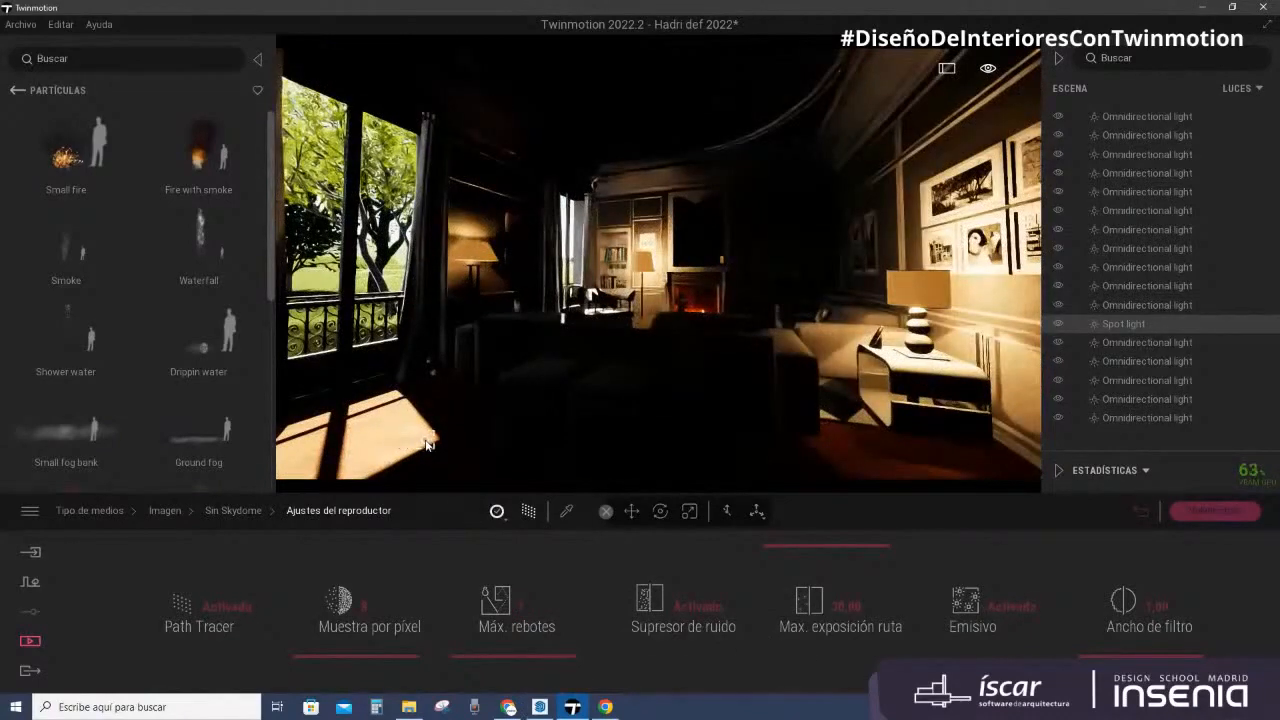
# Step: Try 16 maximum bounces for the Path Tracer, and try a wider filter before resetting the filter width to 1.00
pyautogui.click(508, 653)
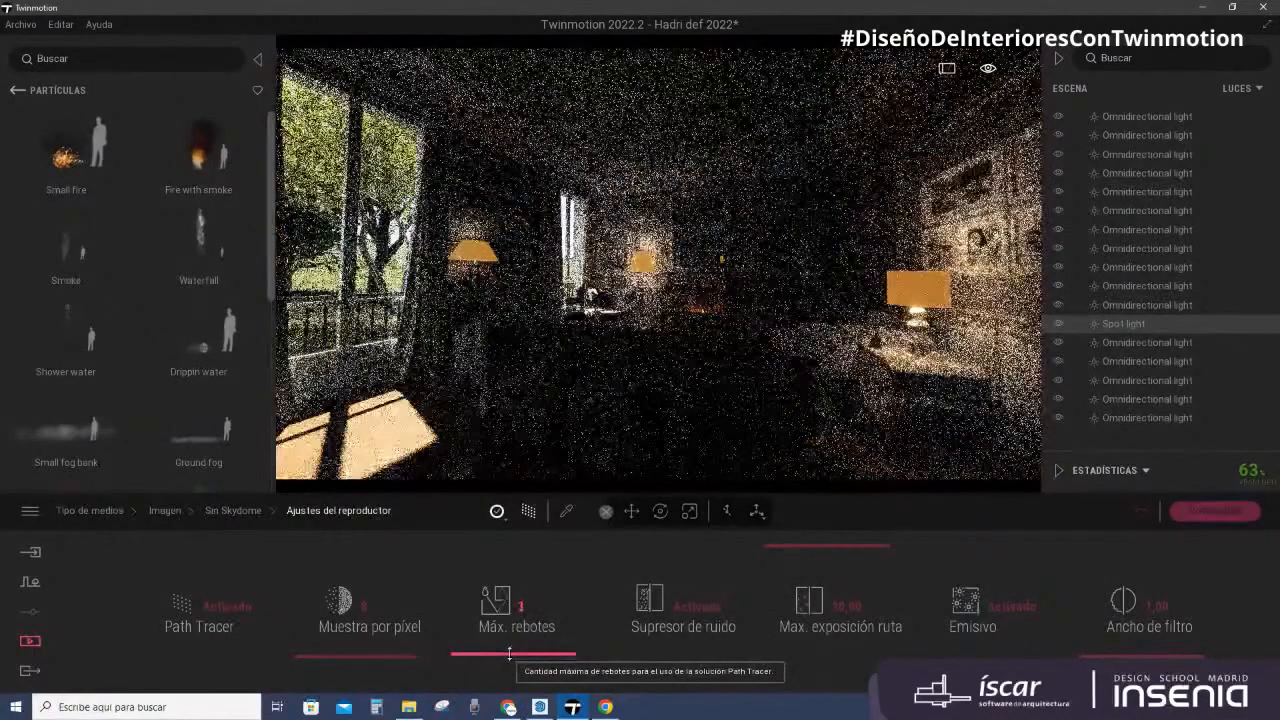
pyautogui.moveTo(509, 652); pyautogui.dragTo(518, 638)
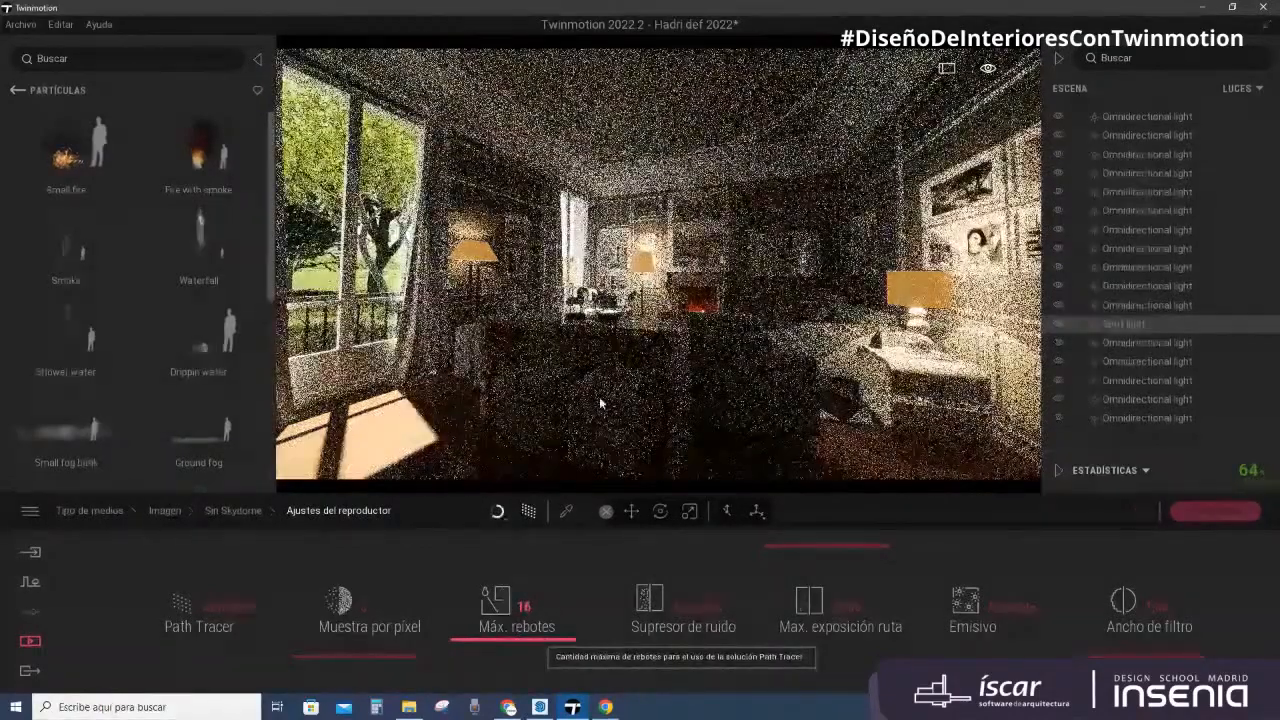
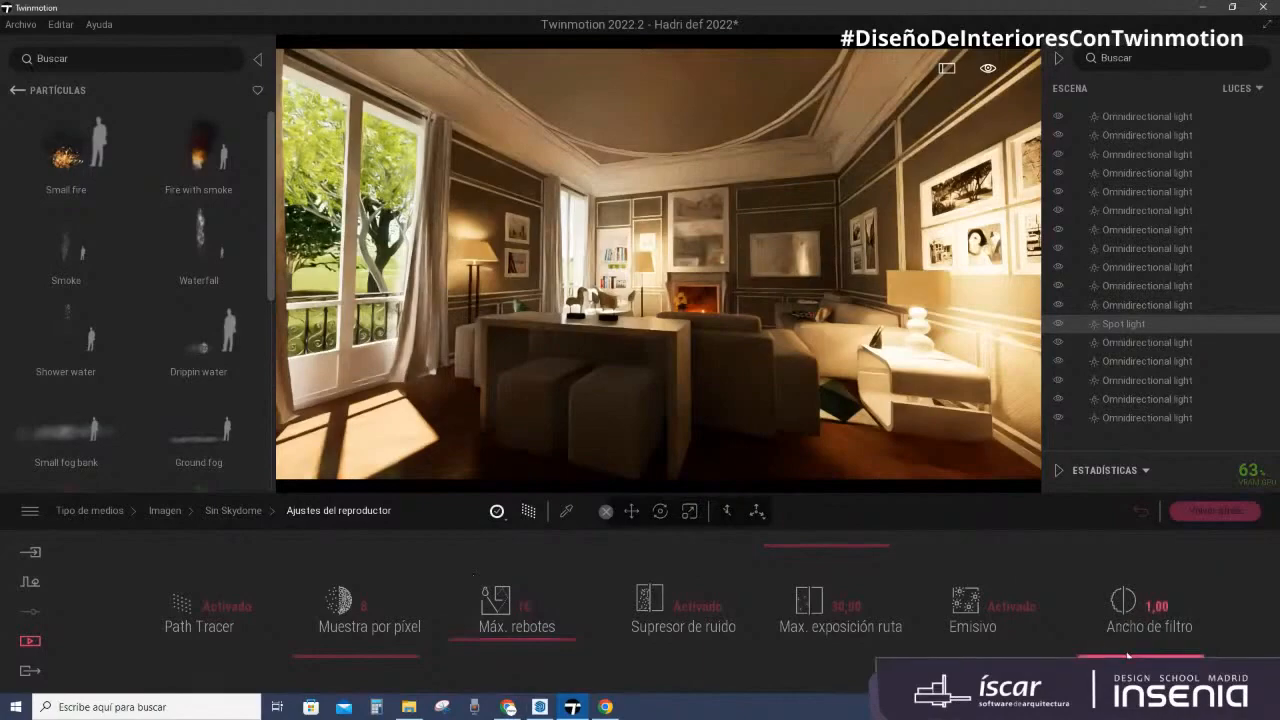
pyautogui.moveTo(1131, 644); pyautogui.dragTo(1135, 610)
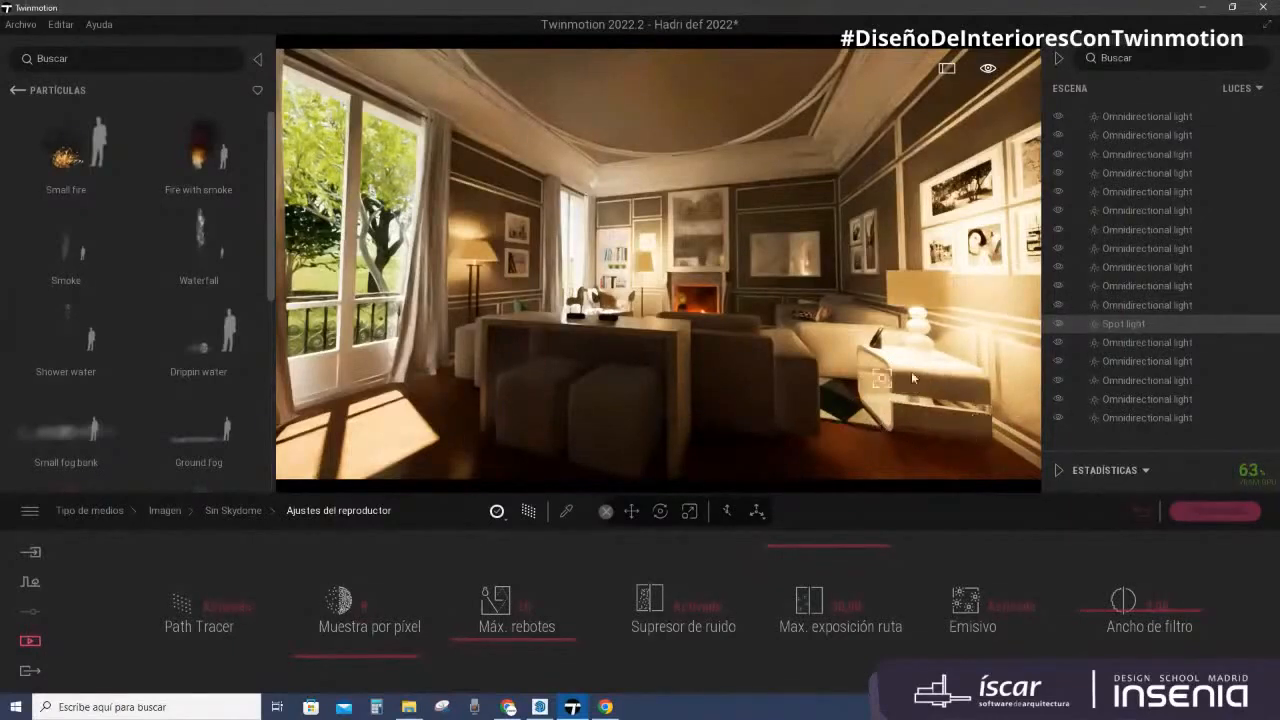
pyautogui.moveTo(1155, 607)
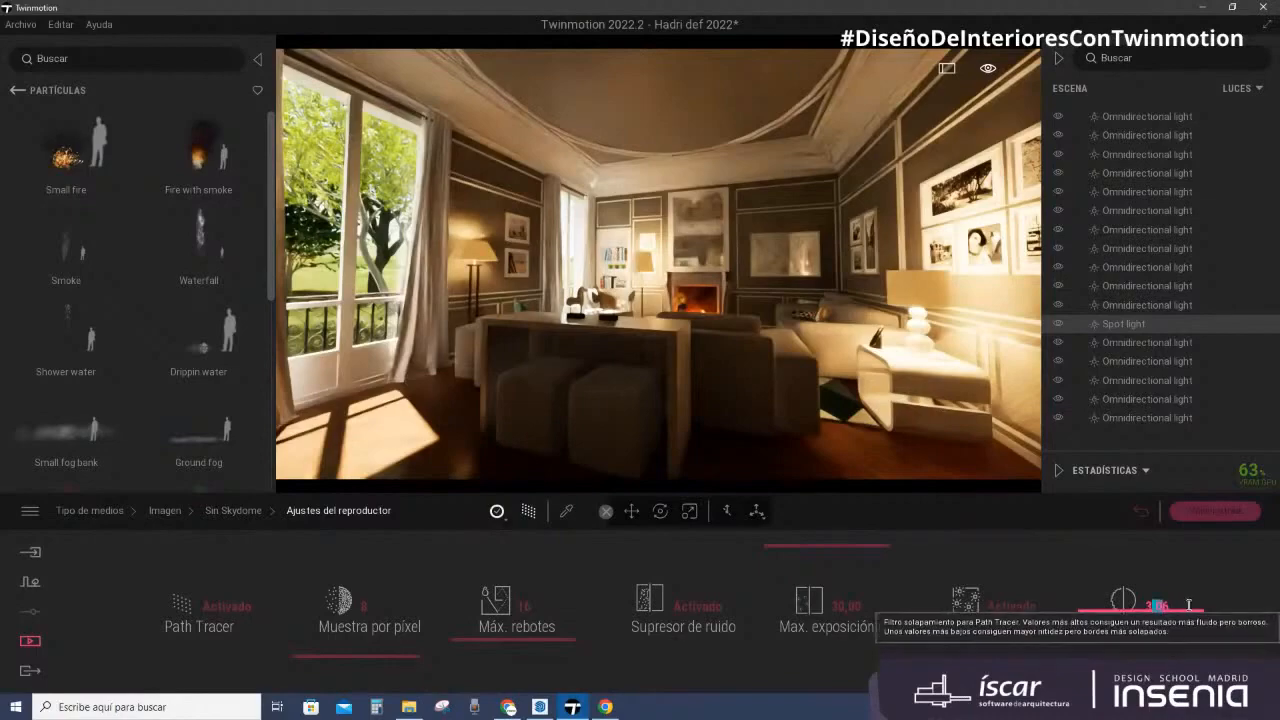
pyautogui.press('Return')
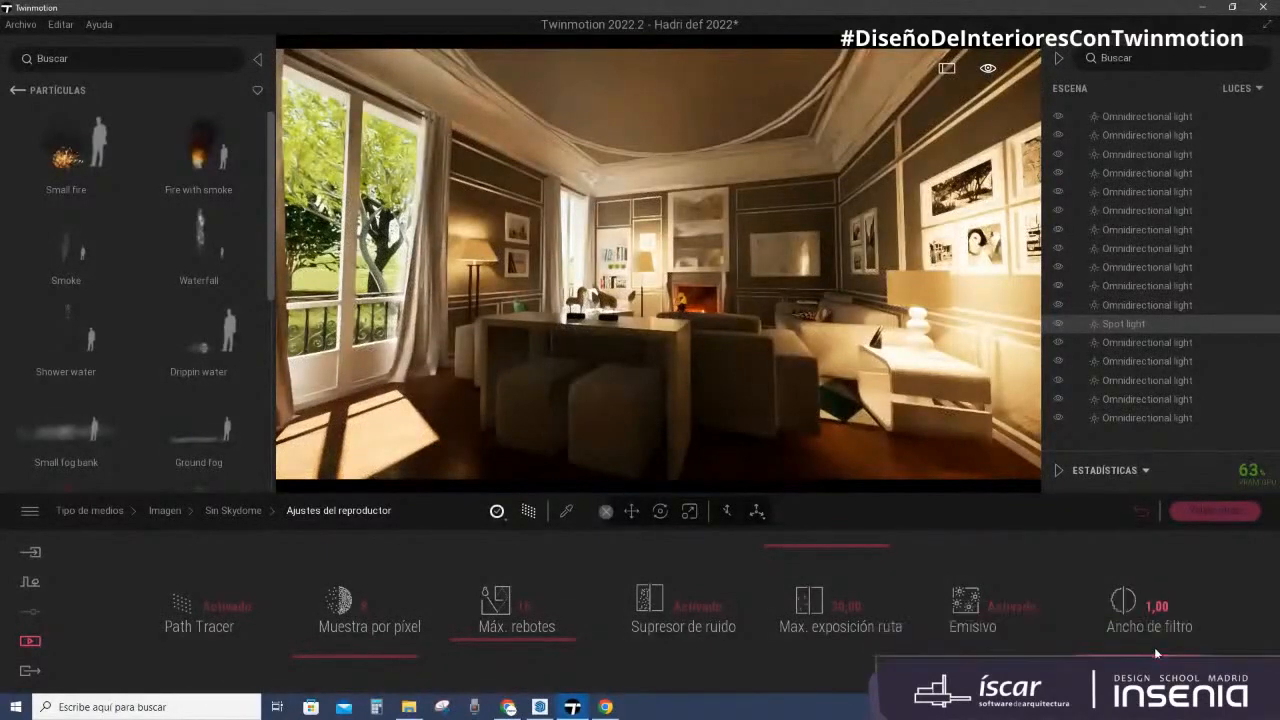
# Step: Set the Path Tracer quality to Alta and open the lighting settings of the Sin Skydome image
pyautogui.click(507, 524)
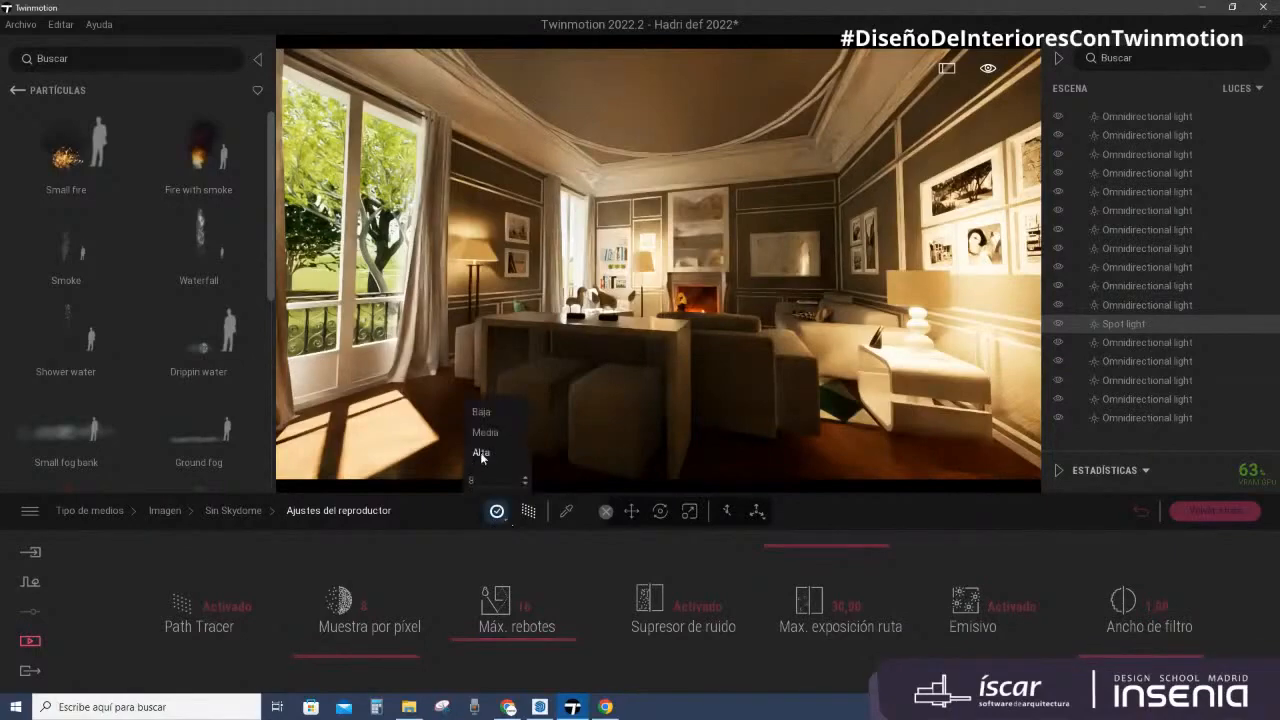
pyautogui.click(481, 453)
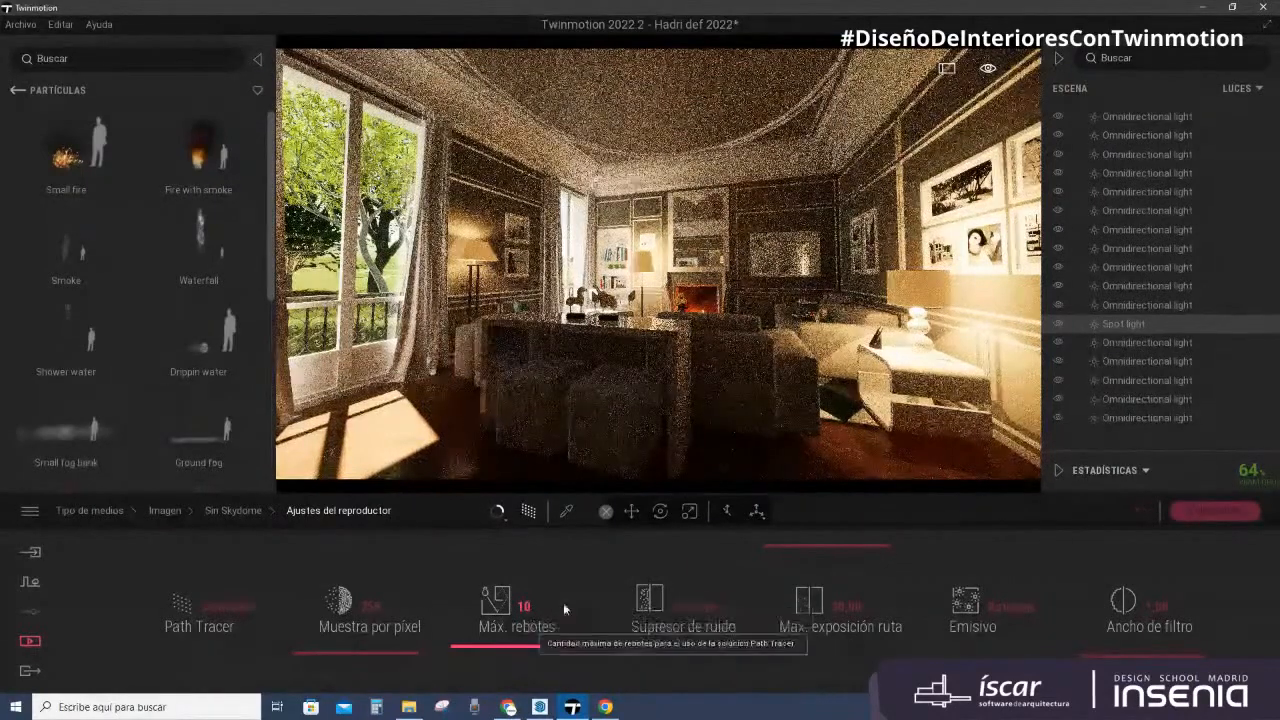
pyautogui.click(166, 513)
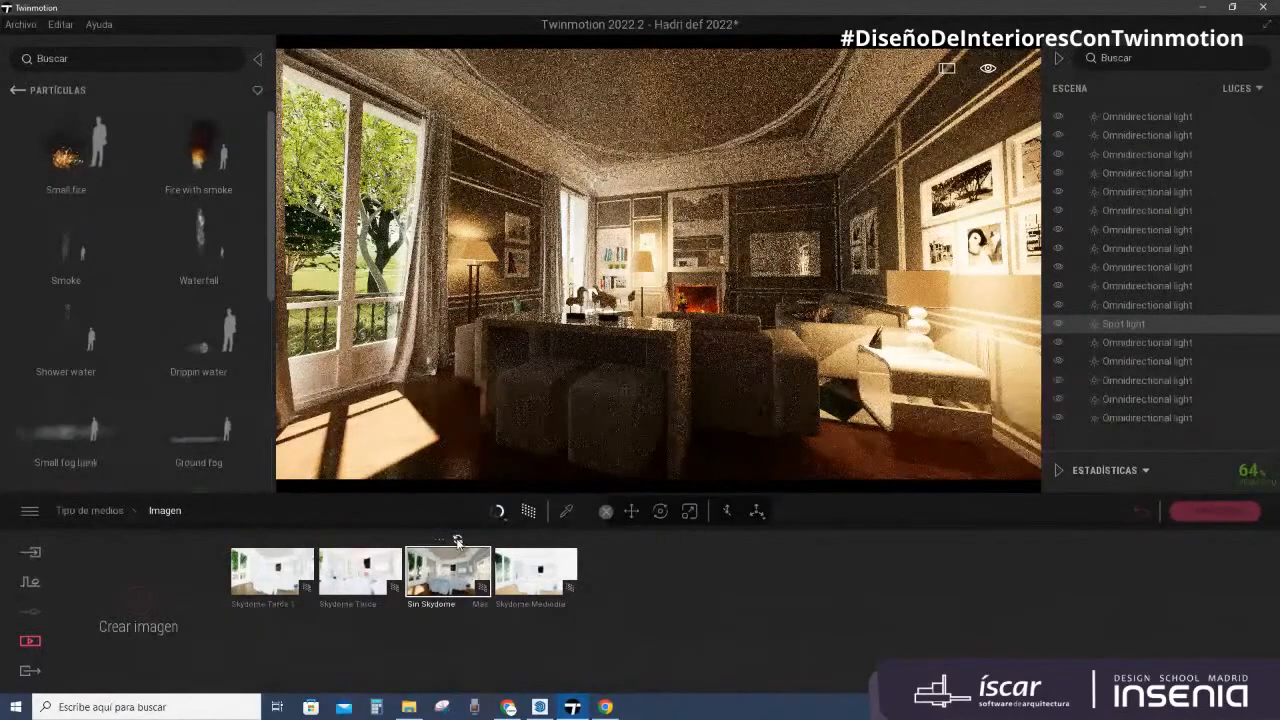
pyautogui.doubleClick(482, 605)
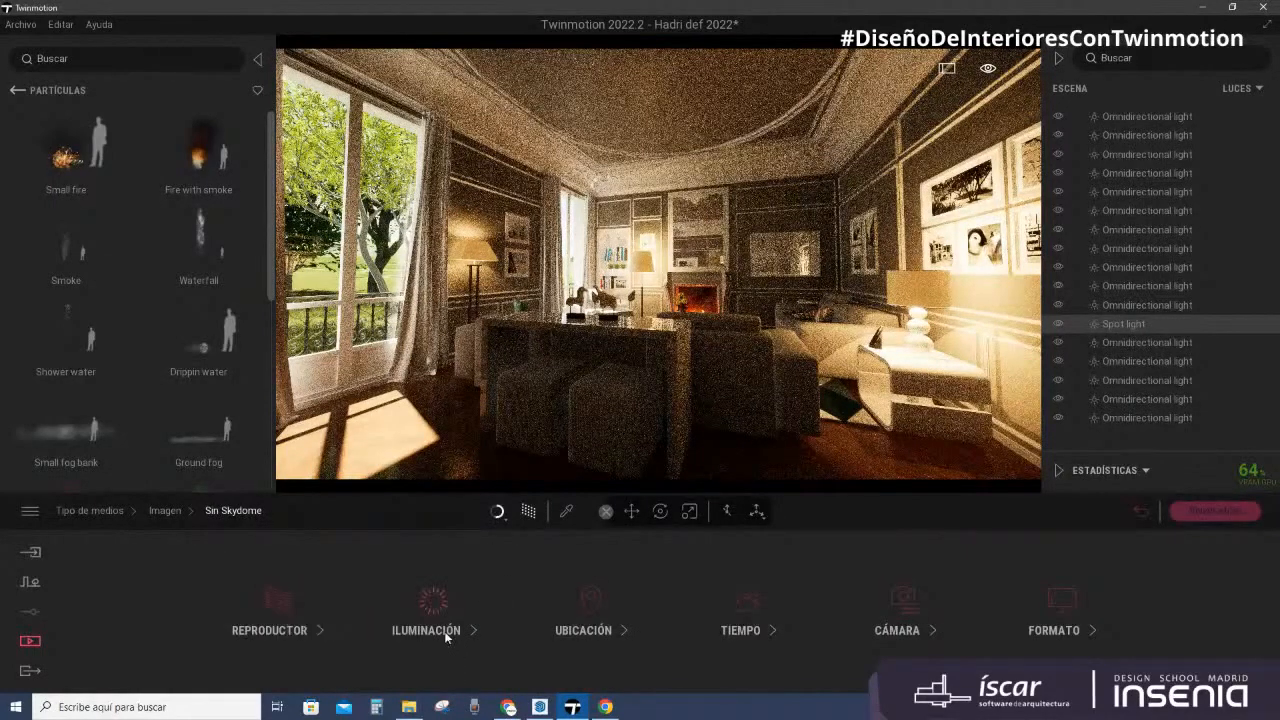
pyautogui.click(444, 631)
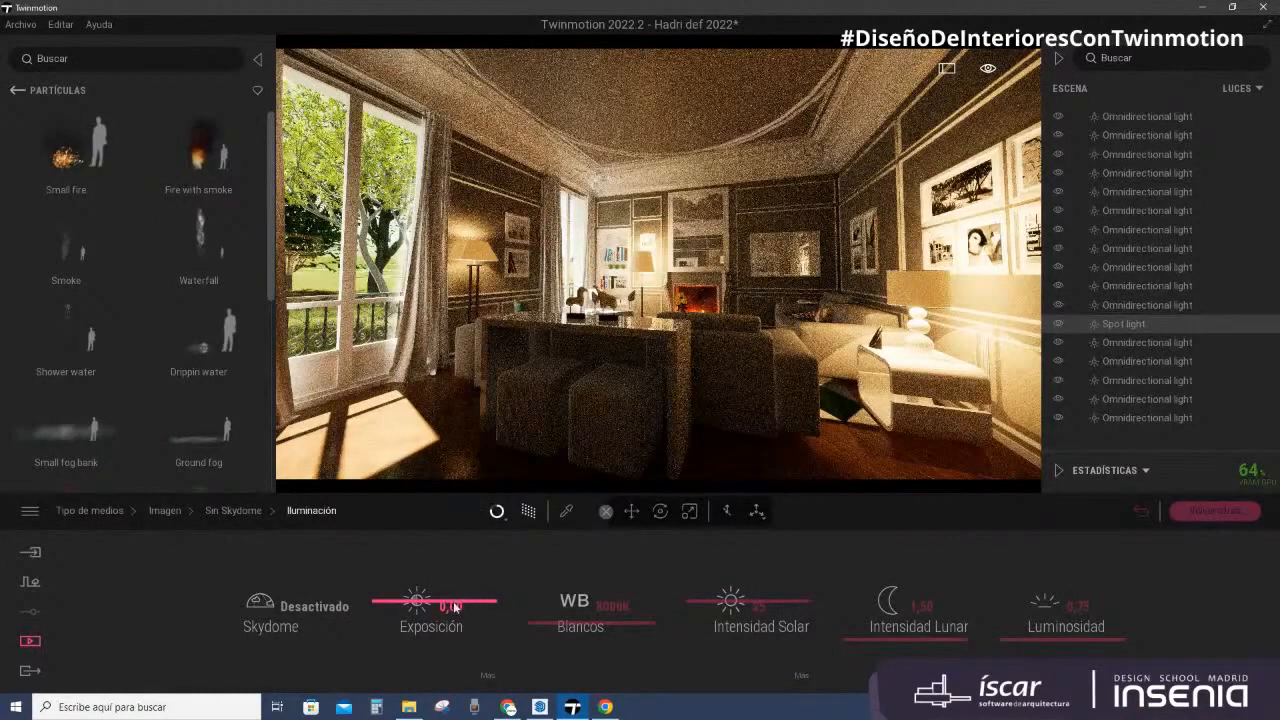
# Step: Compare a slightly lower exposure and an exposure of 1 in the Sin Skydome image, restoring it to 0
pyautogui.moveTo(458, 593); pyautogui.dragTo(458, 603)
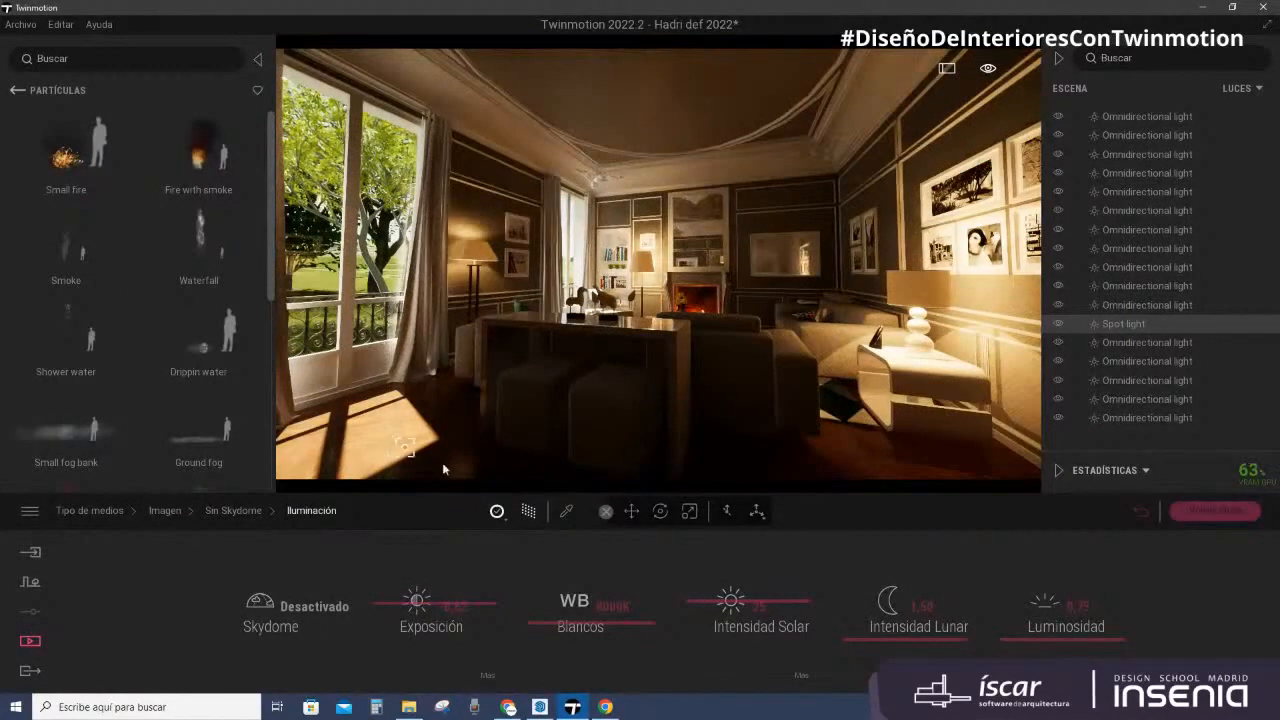
pyautogui.click(449, 606)
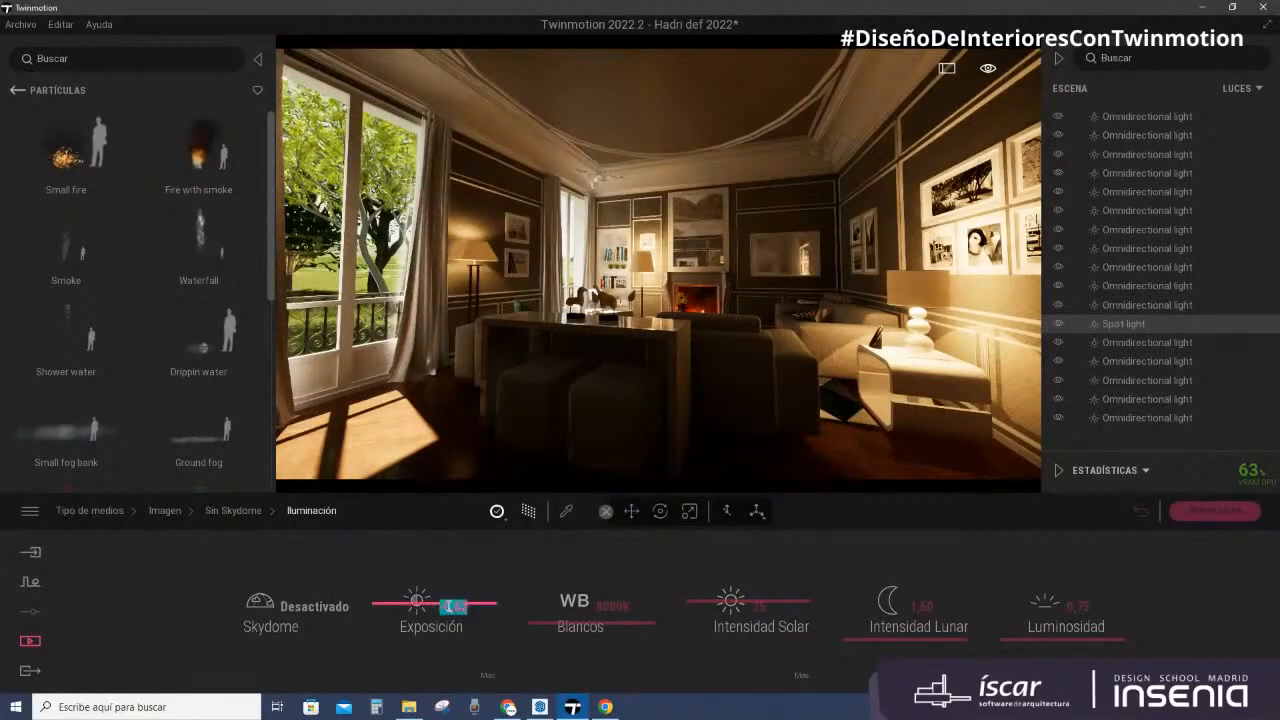
pyautogui.write('0')
pyautogui.press('Return')
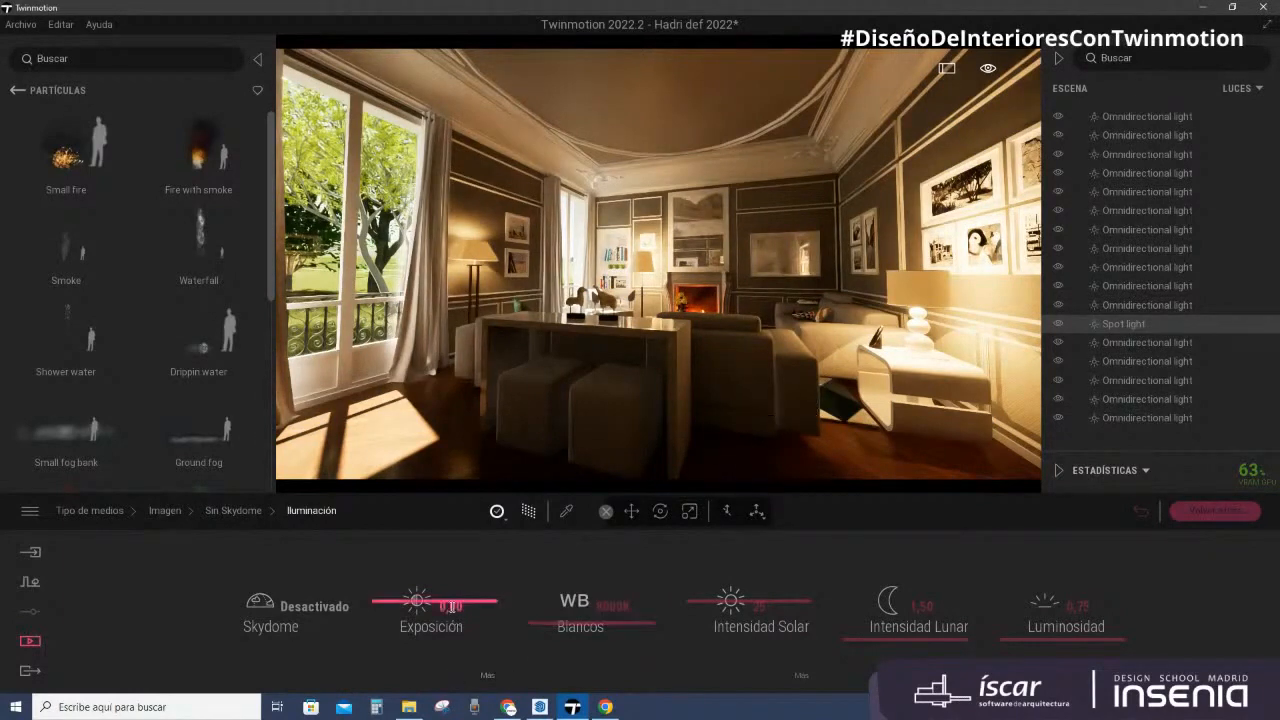
pyautogui.click(452, 607)
pyautogui.write('1')
pyautogui.press('Return')
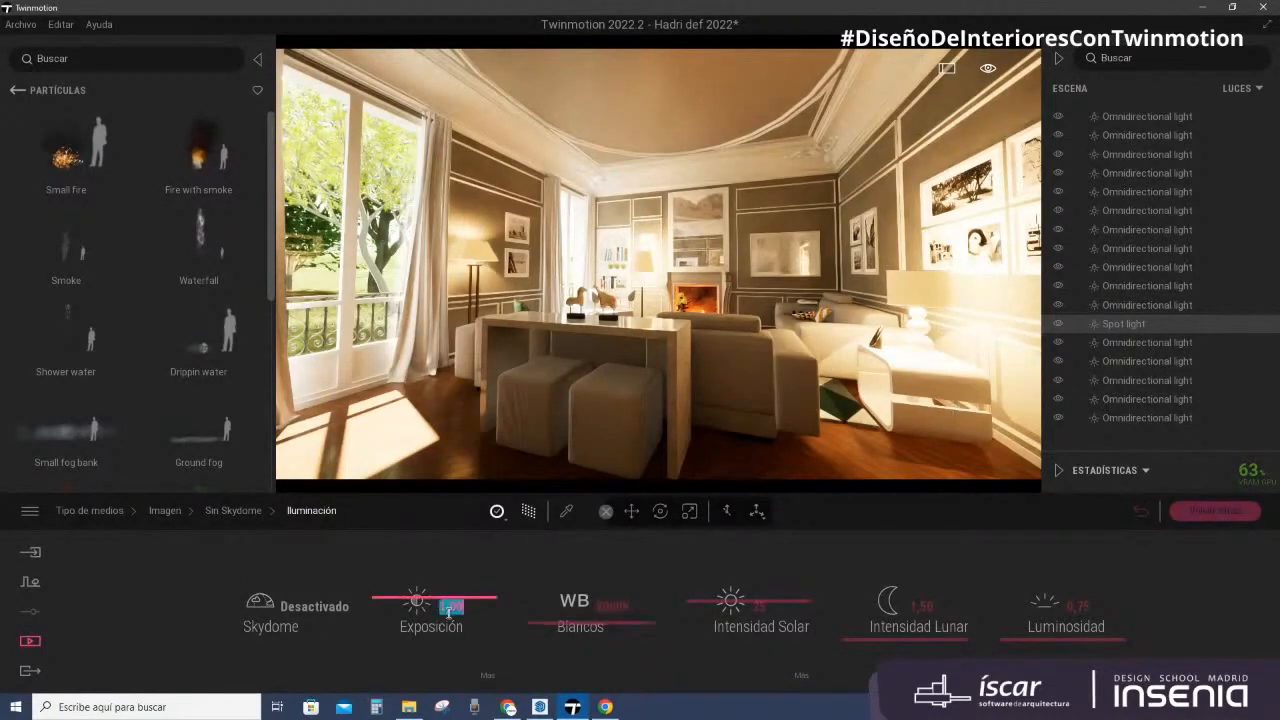
pyautogui.write('0')
pyautogui.press('Return')
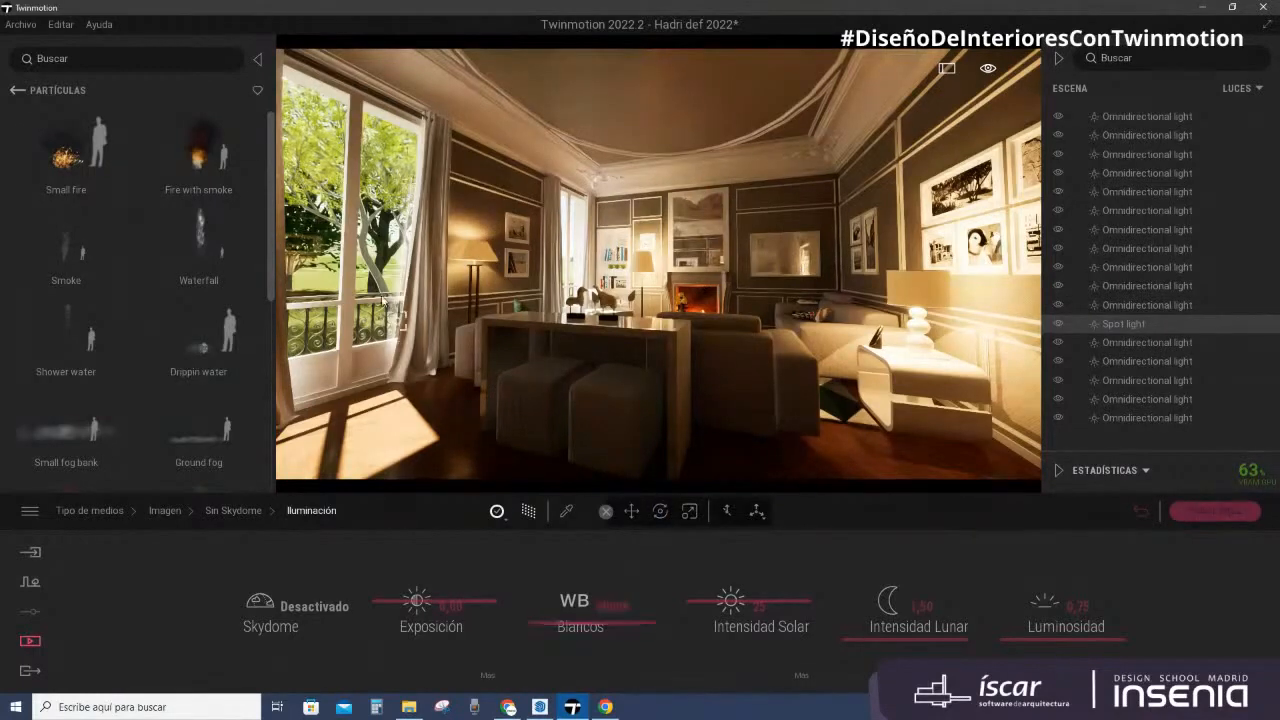
# Step: Try a 5000K white balance and set it to 7380K, and set the solar intensity to 31 after trying 50
pyautogui.moveTo(621, 624); pyautogui.dragTo(621, 648)
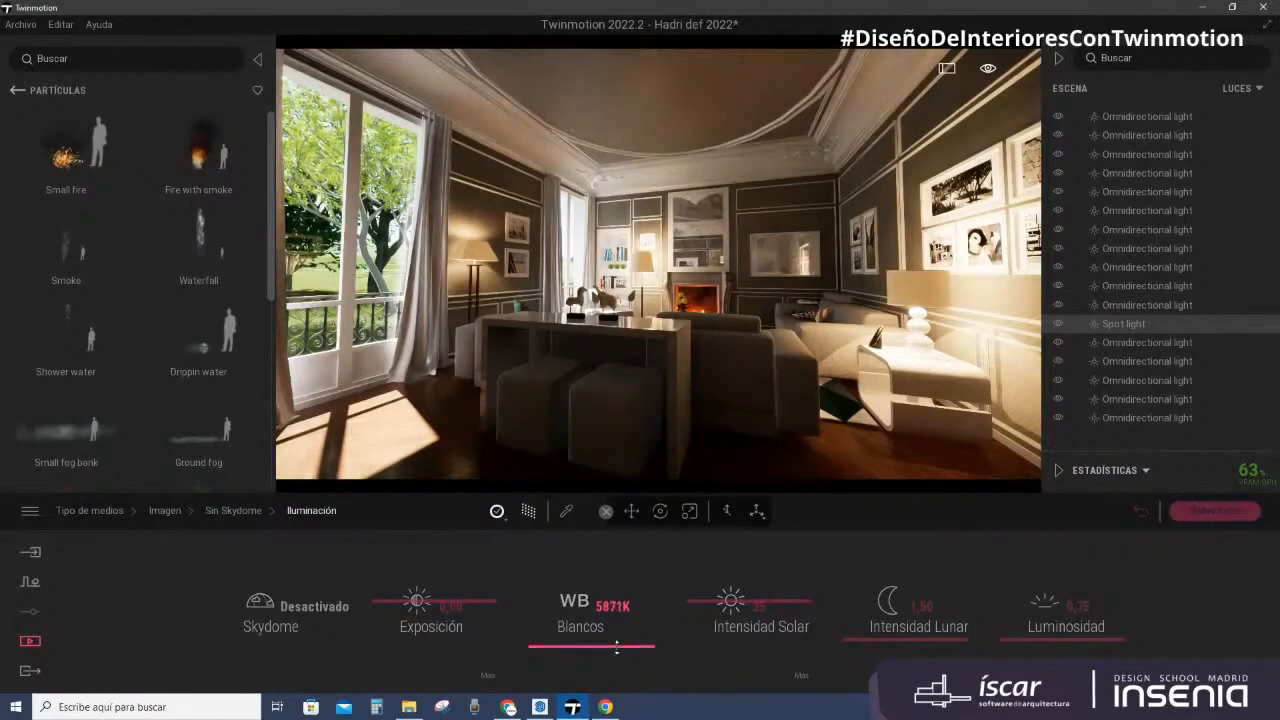
pyautogui.moveTo(617, 647); pyautogui.dragTo(613, 657)
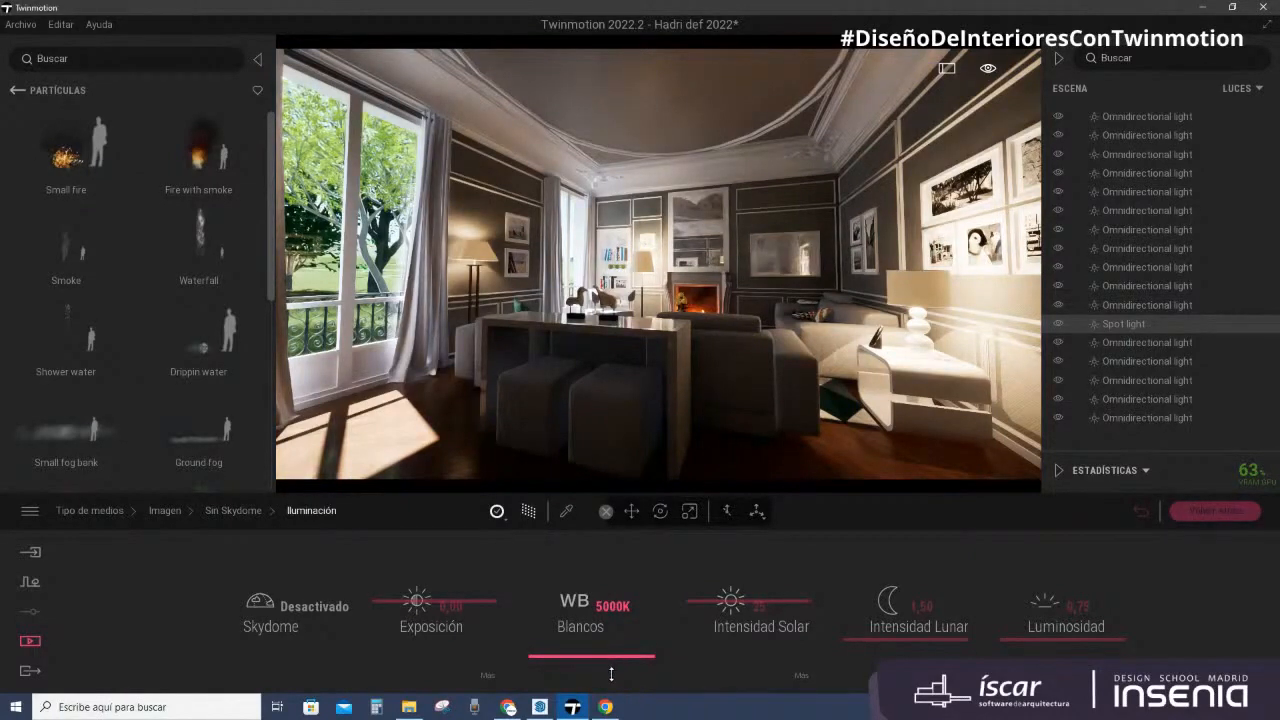
pyautogui.moveTo(612, 656); pyautogui.dragTo(617, 629)
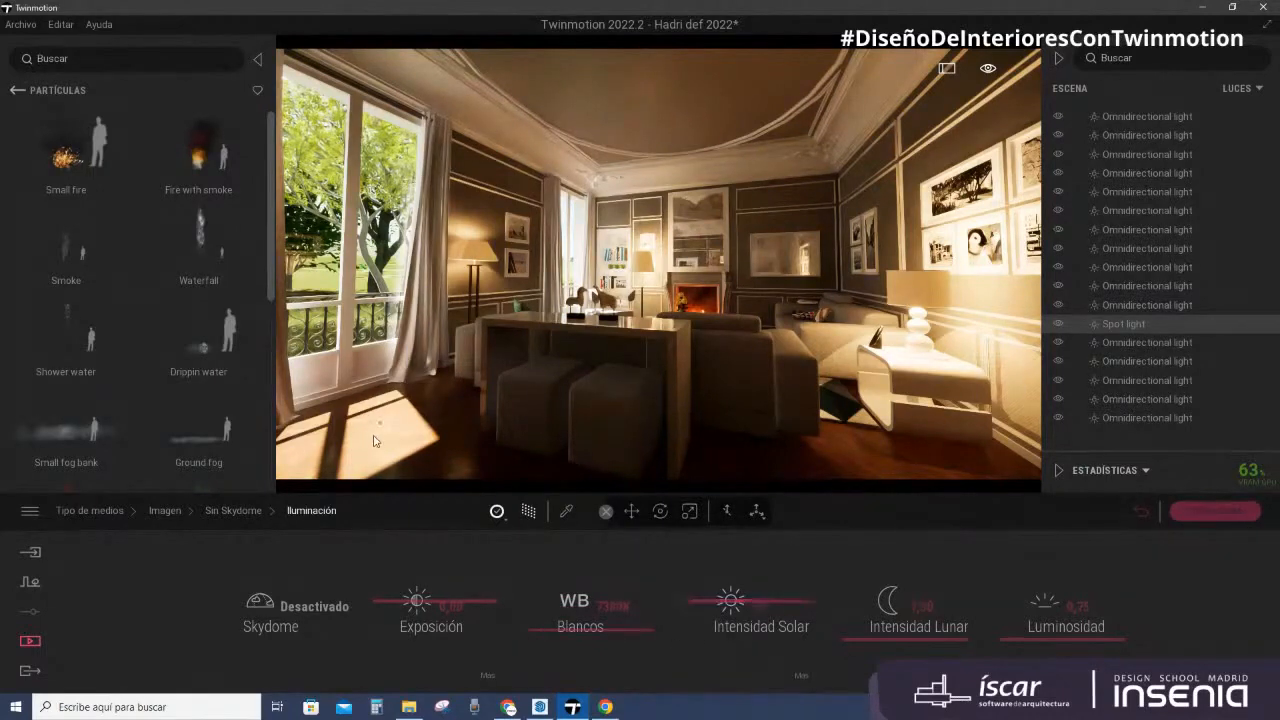
pyautogui.click(785, 604)
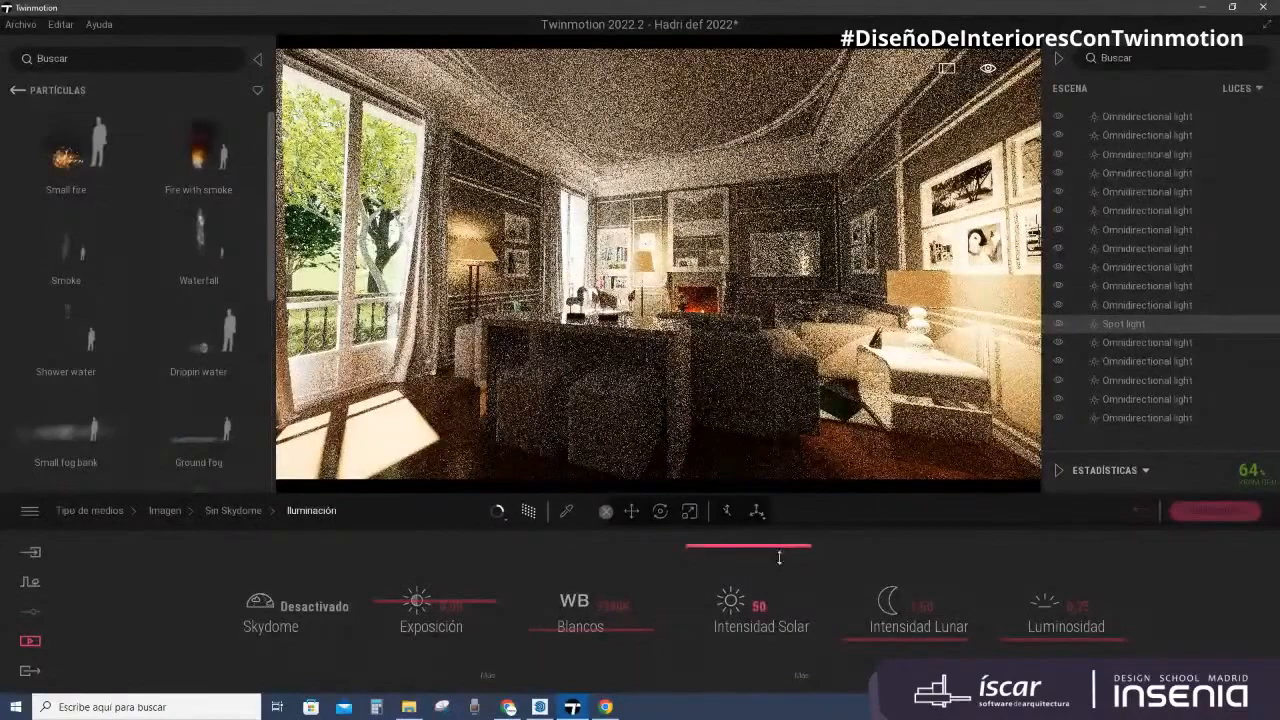
pyautogui.moveTo(779, 583); pyautogui.dragTo(780, 589)
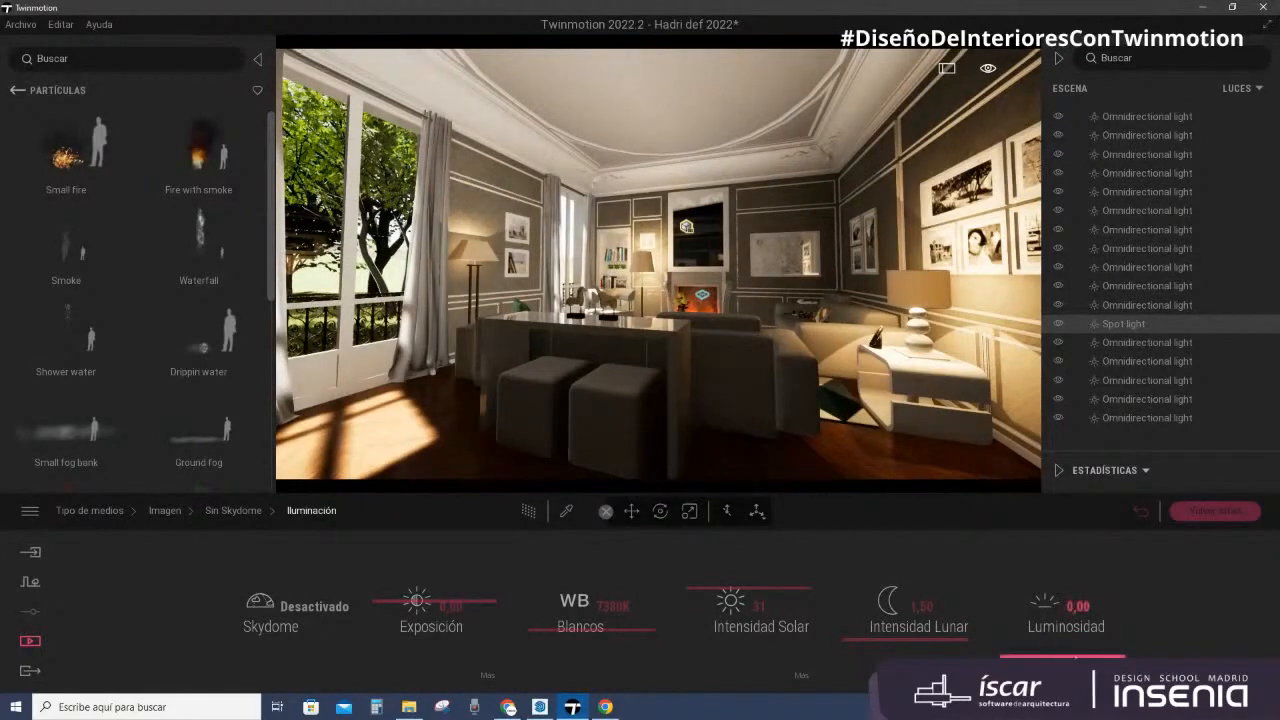
# Step: Compare luminosity values with the Path Tracer off and on, and set the luminosity to 1.23
pyautogui.moveTo(1076, 657); pyautogui.dragTo(1037, 643)
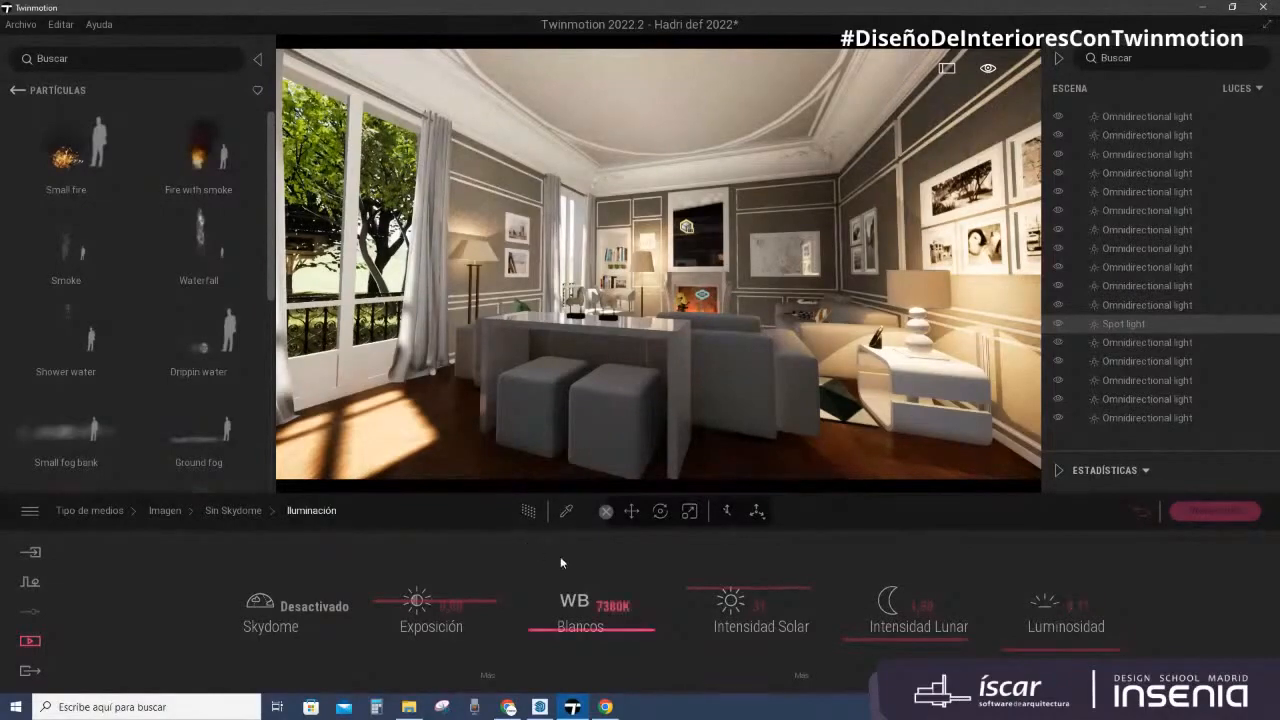
pyautogui.click(528, 511)
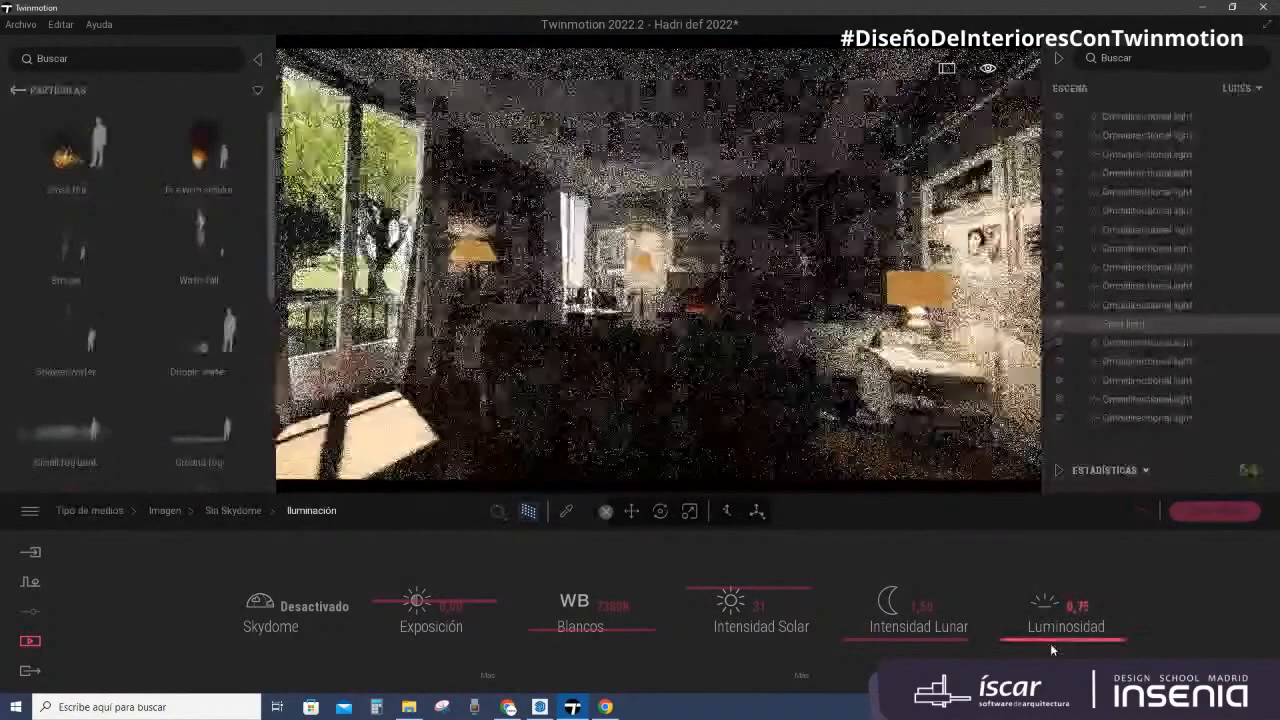
pyautogui.moveTo(1050, 643); pyautogui.dragTo(1065, 638)
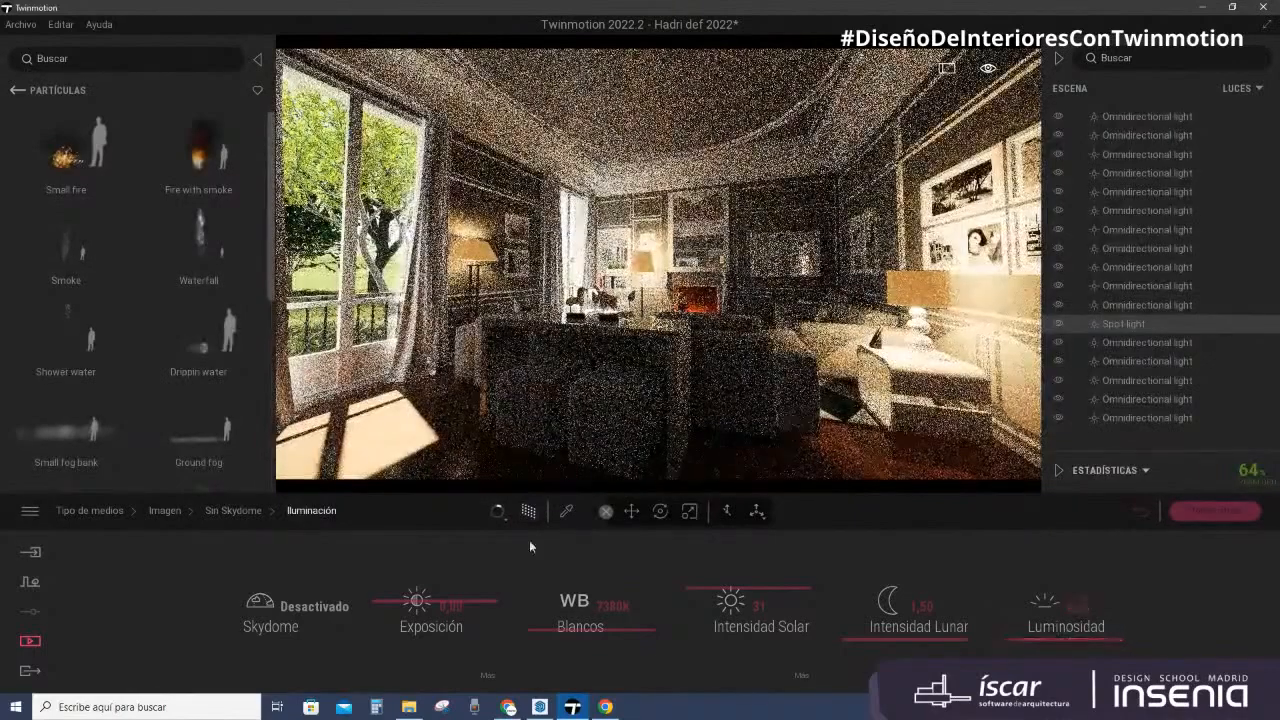
pyautogui.click(500, 514)
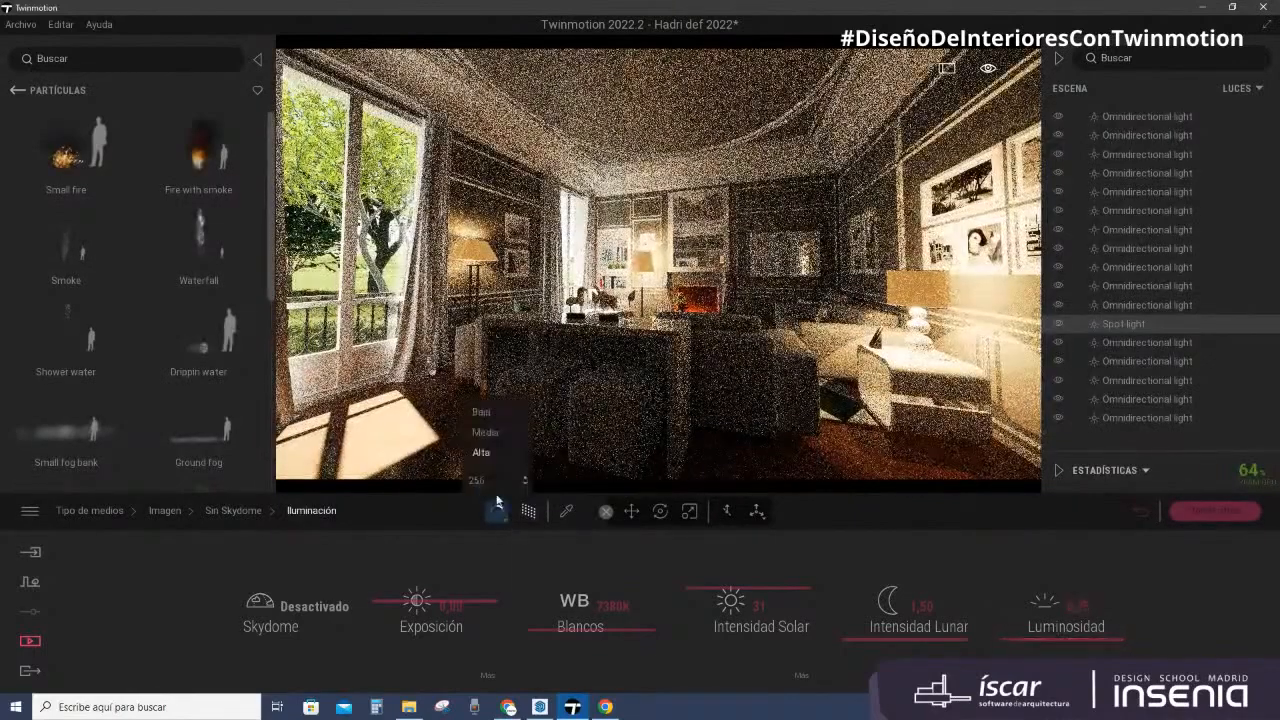
pyautogui.click(671, 455)
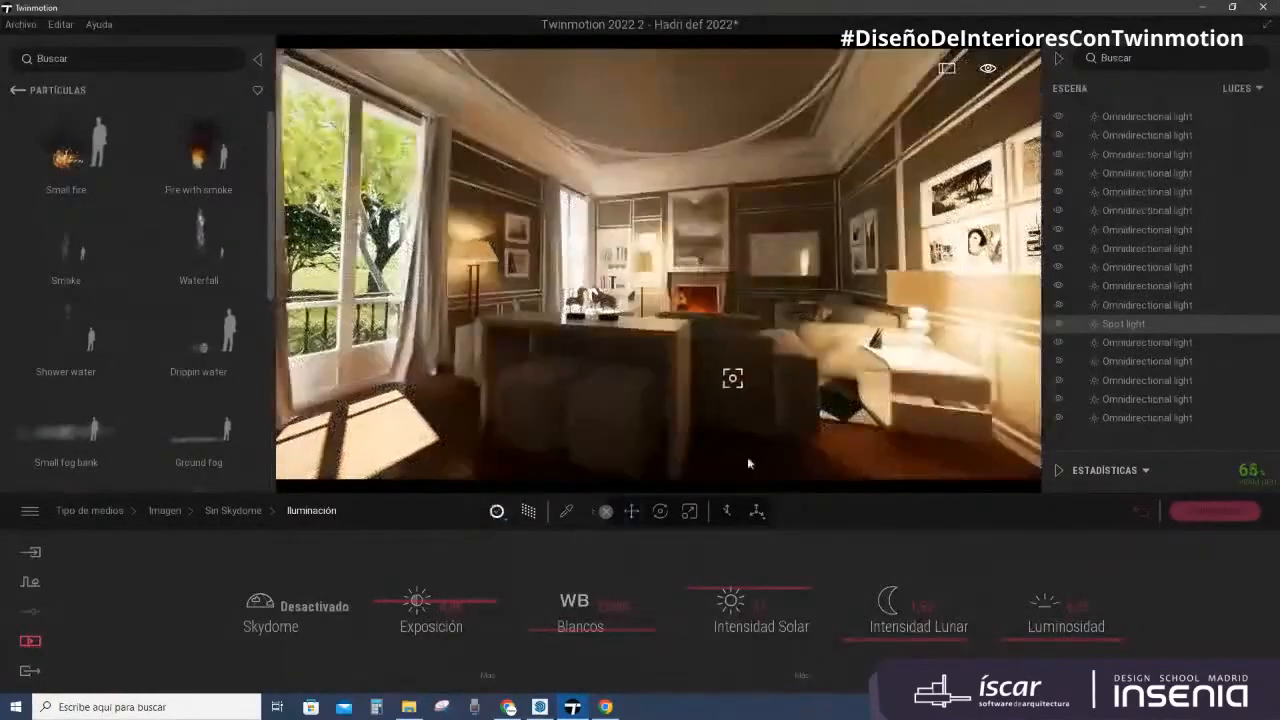
pyautogui.moveTo(1069, 634); pyautogui.dragTo(1067, 609)
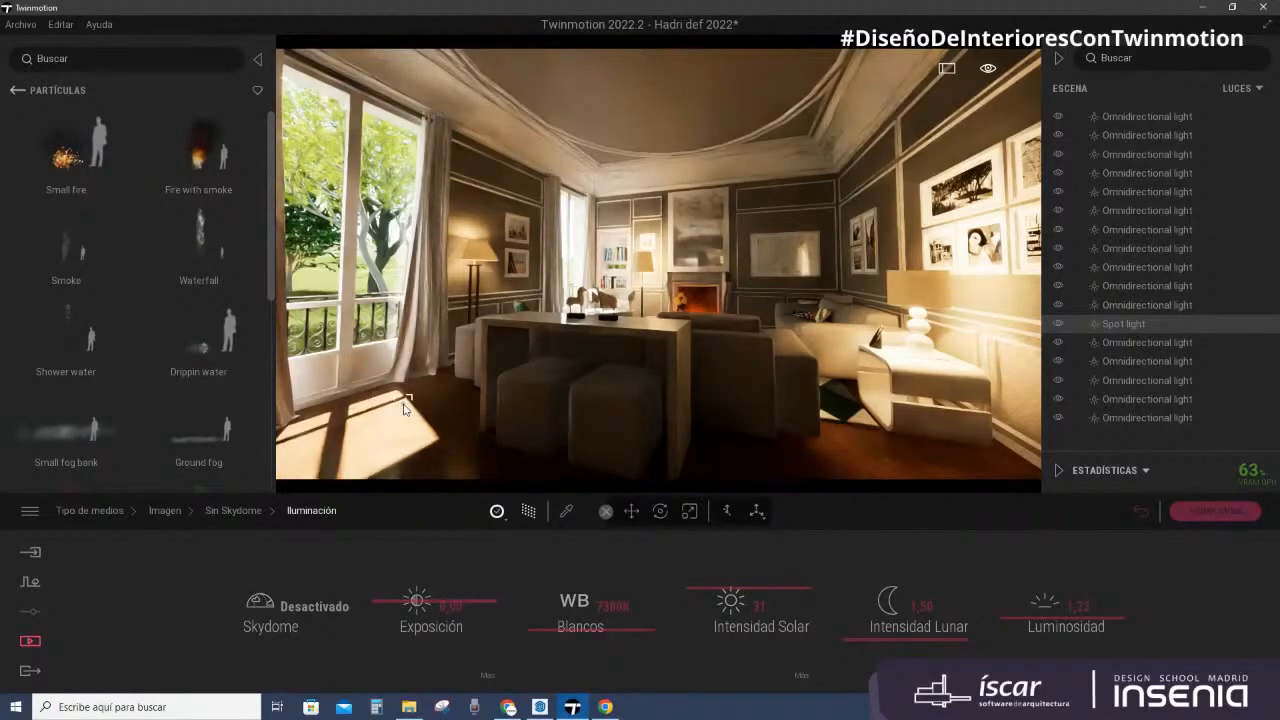
# Step: In the location settings of the Sin Skydome image, set the time of day to 15:14 and the month to Julio
pyautogui.click(164, 512)
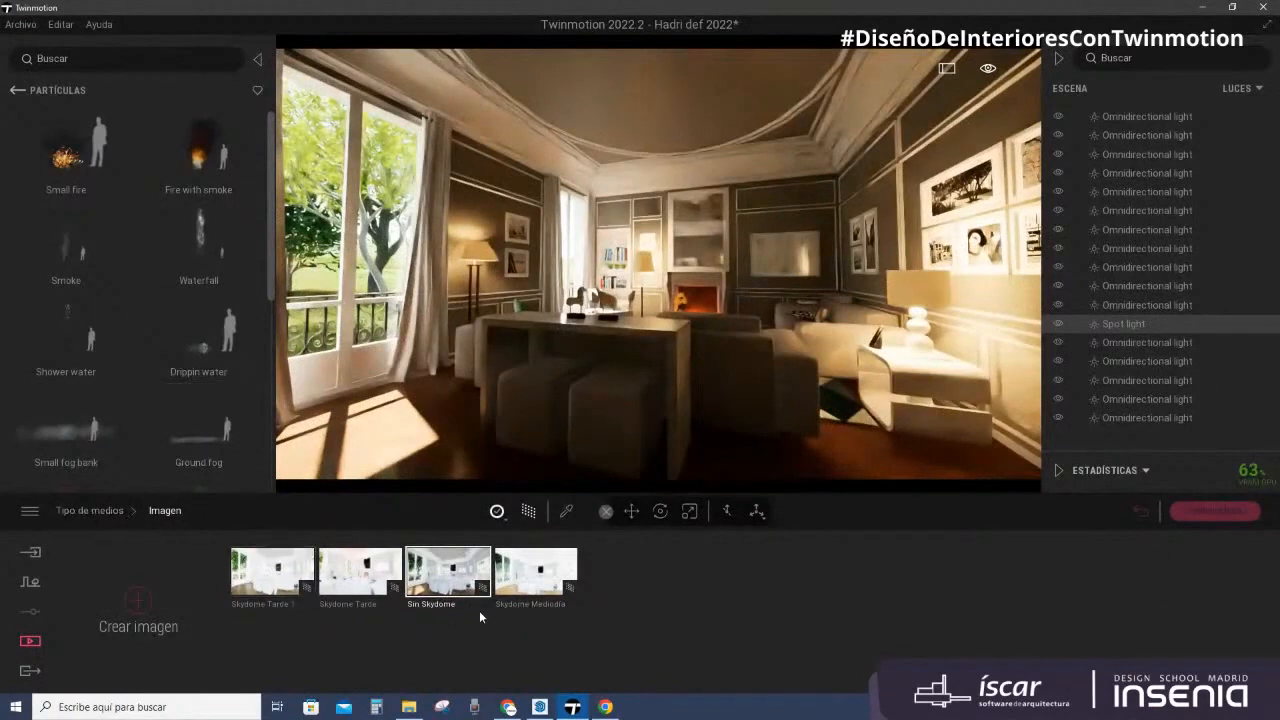
pyautogui.click(478, 603)
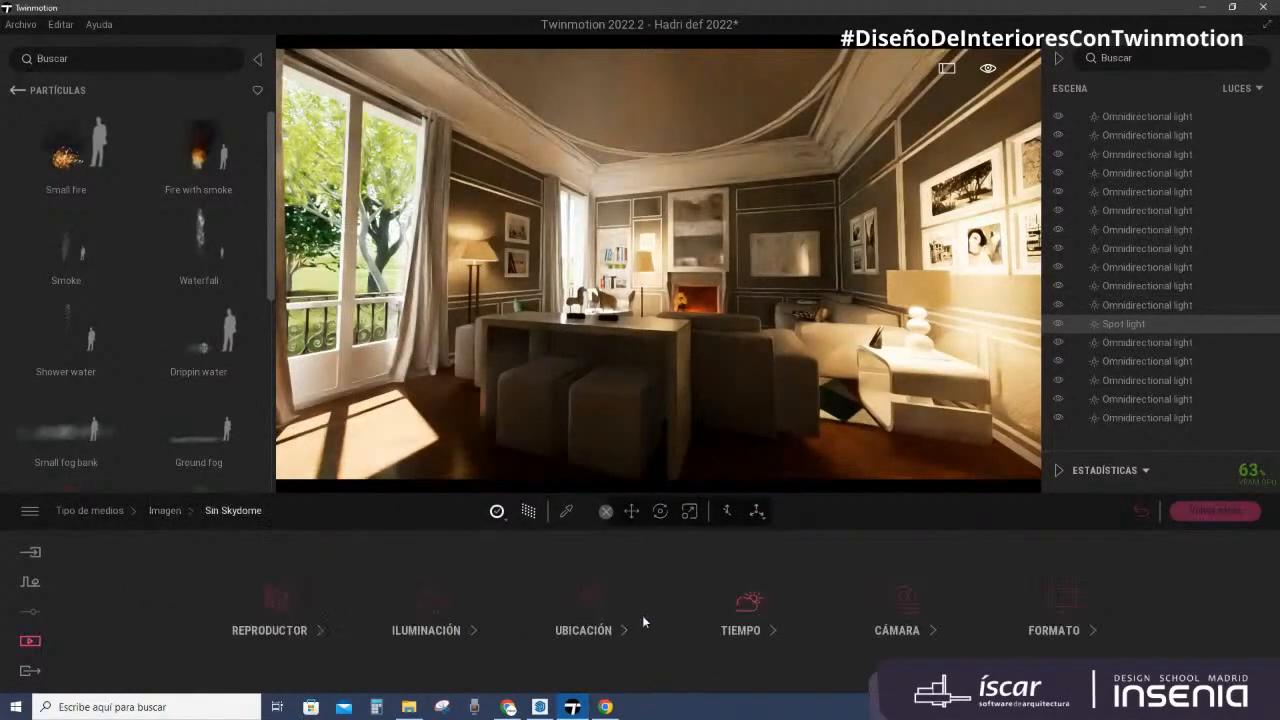
pyautogui.click(598, 606)
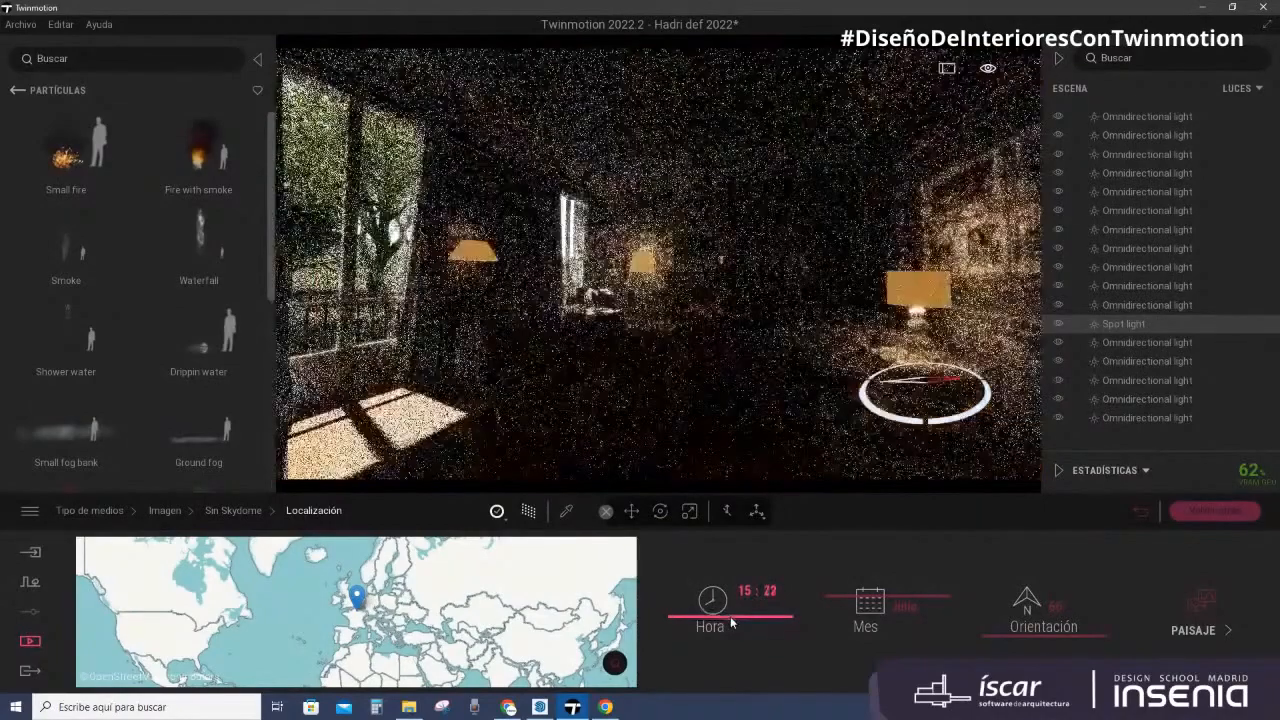
pyautogui.click(731, 612)
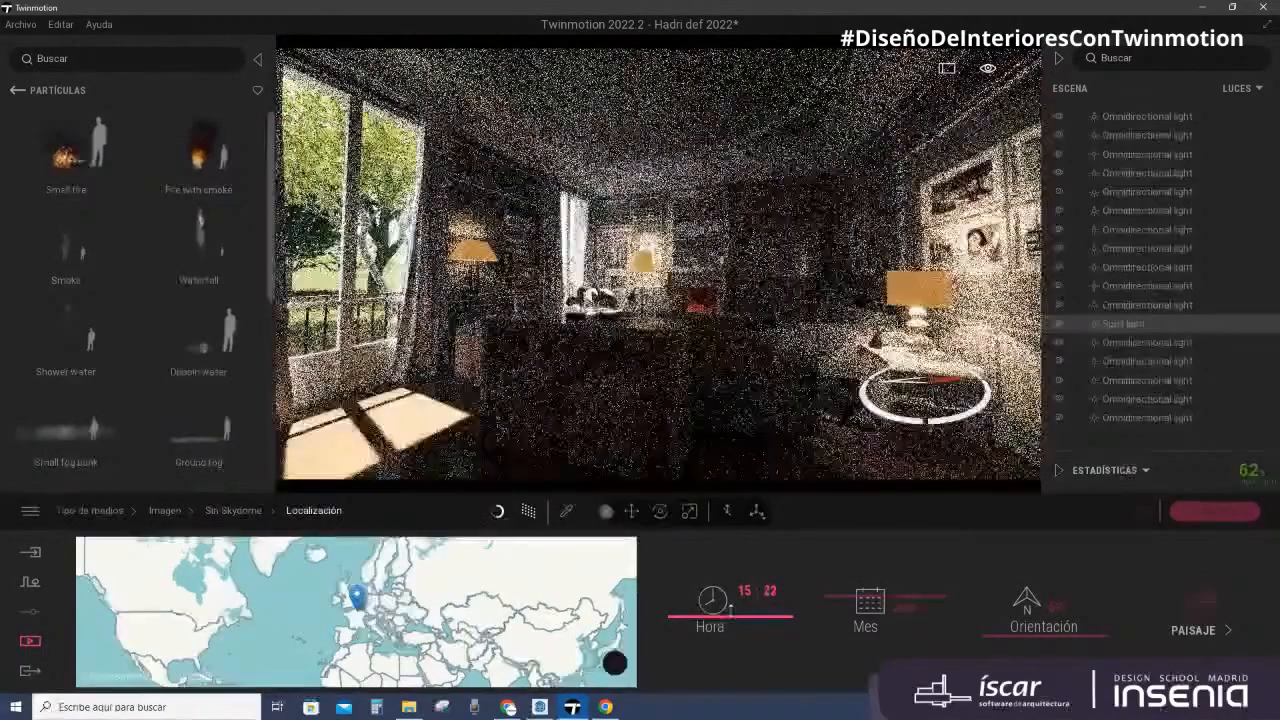
pyautogui.moveTo(731, 612); pyautogui.dragTo(735, 616)
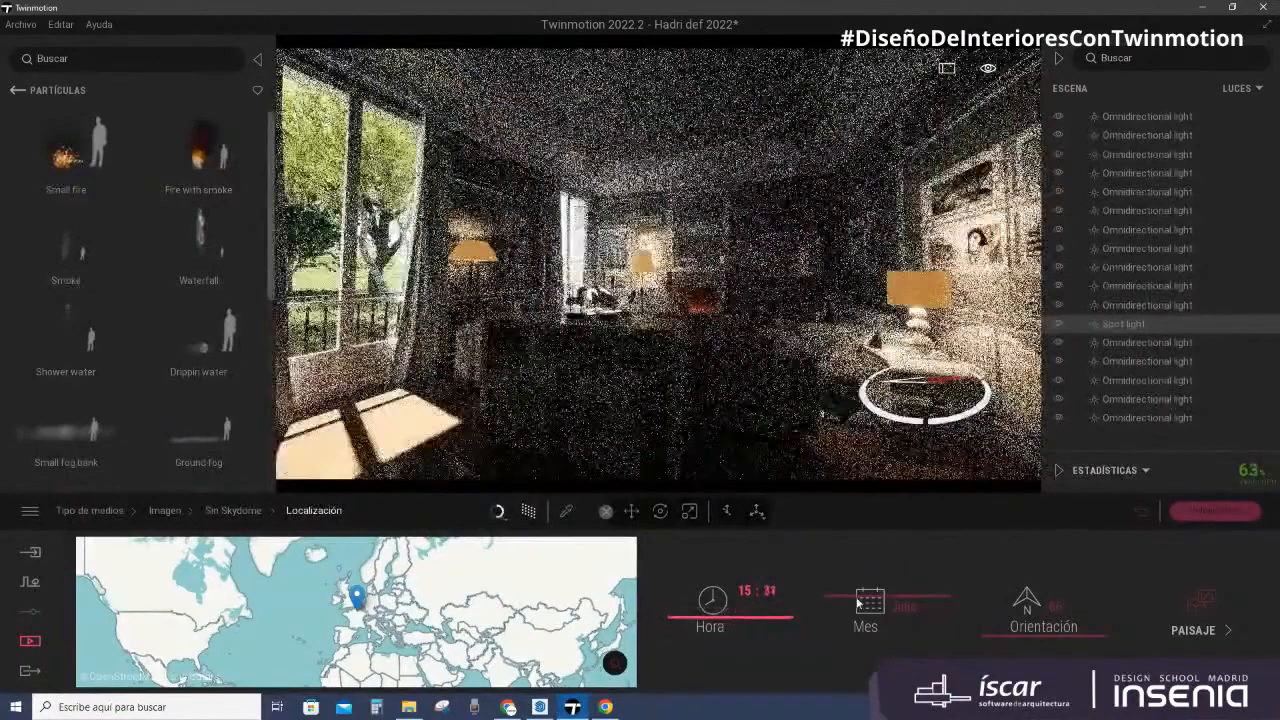
pyautogui.click(762, 620)
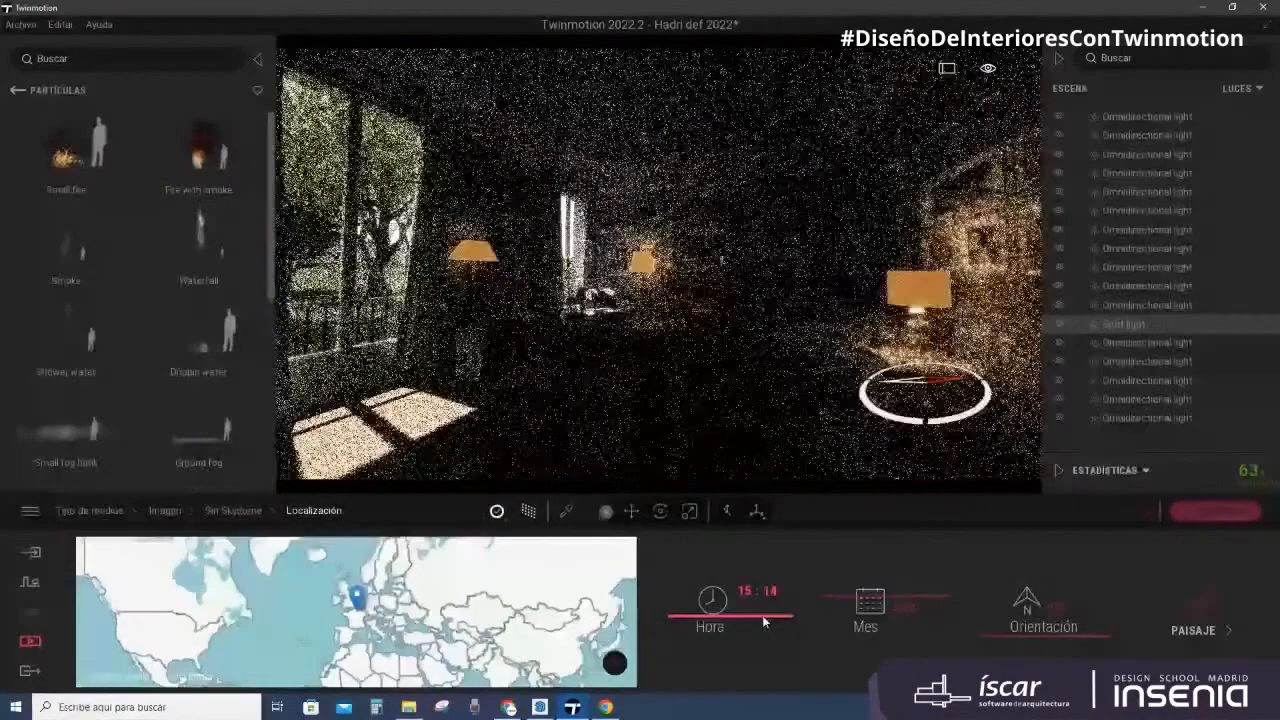
pyautogui.click(857, 600)
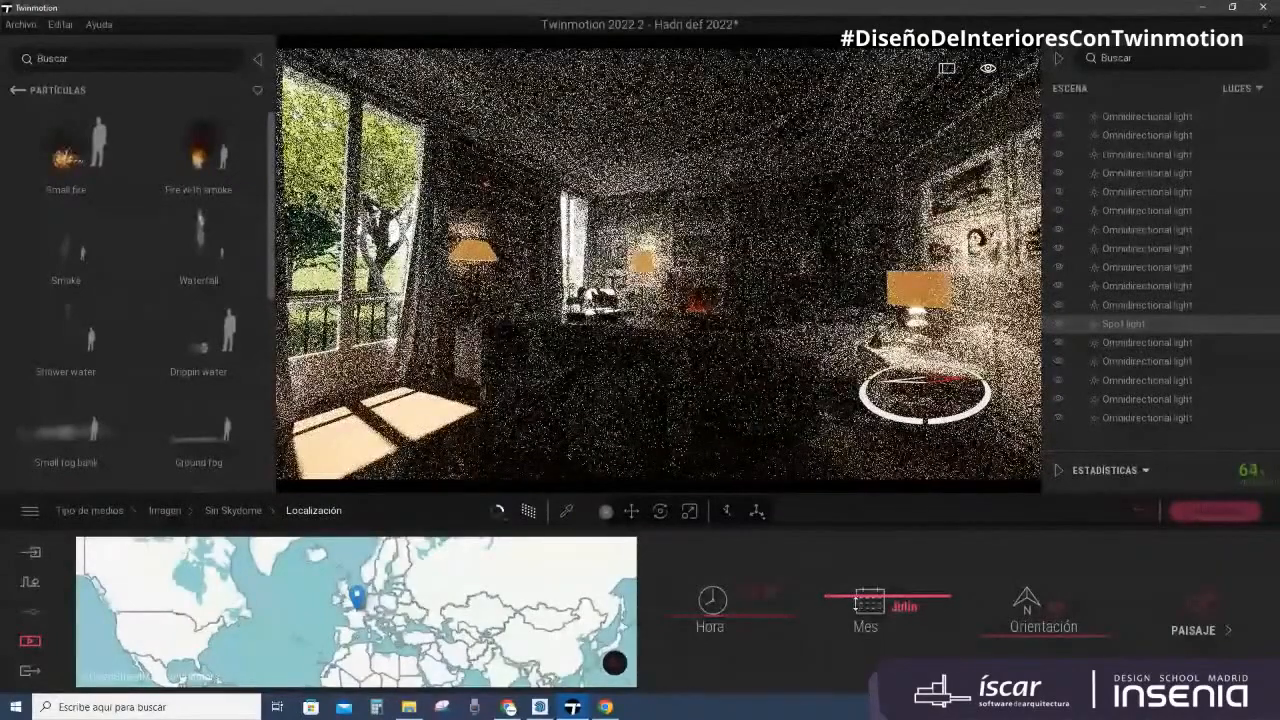
pyautogui.moveTo(856, 604); pyautogui.dragTo(852, 595)
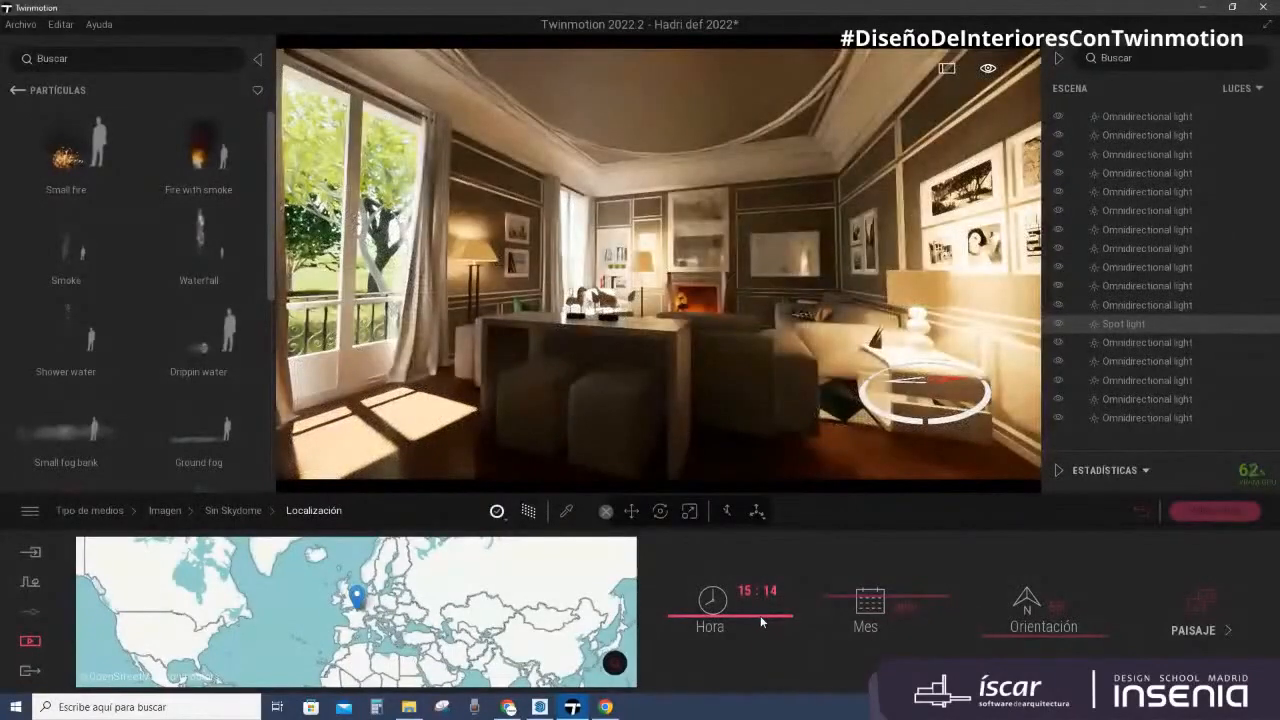
# Step: Turn the Path Tracer off and set the time of day of the Sin Skydome image to 15:05
pyautogui.moveTo(760, 615); pyautogui.dragTo(763, 616)
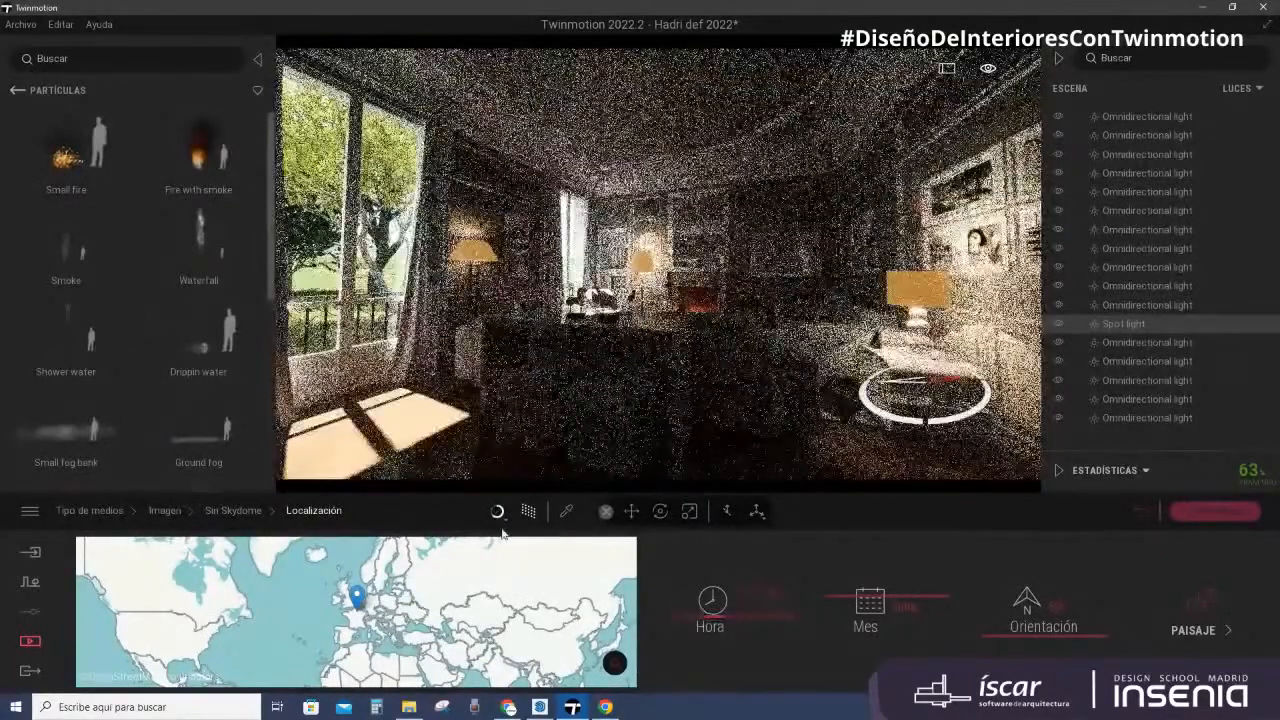
pyautogui.click(530, 512)
pyautogui.click(537, 515)
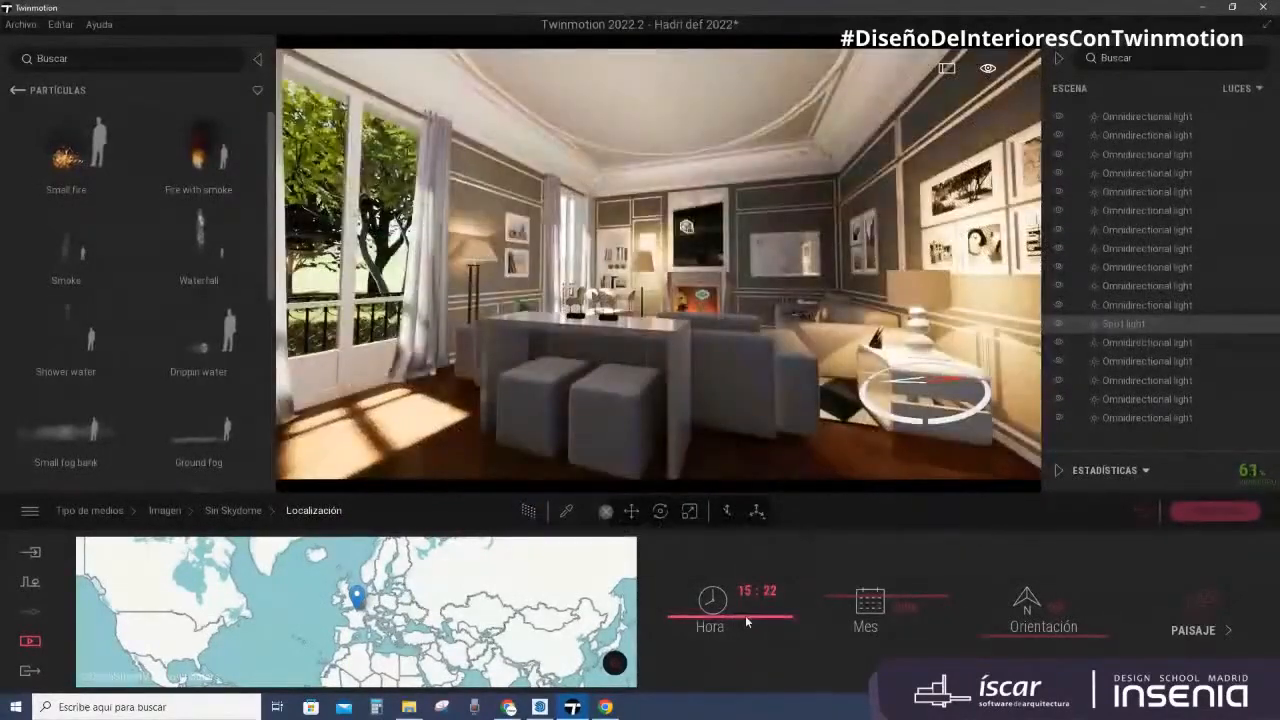
pyautogui.moveTo(748, 618); pyautogui.dragTo(747, 617)
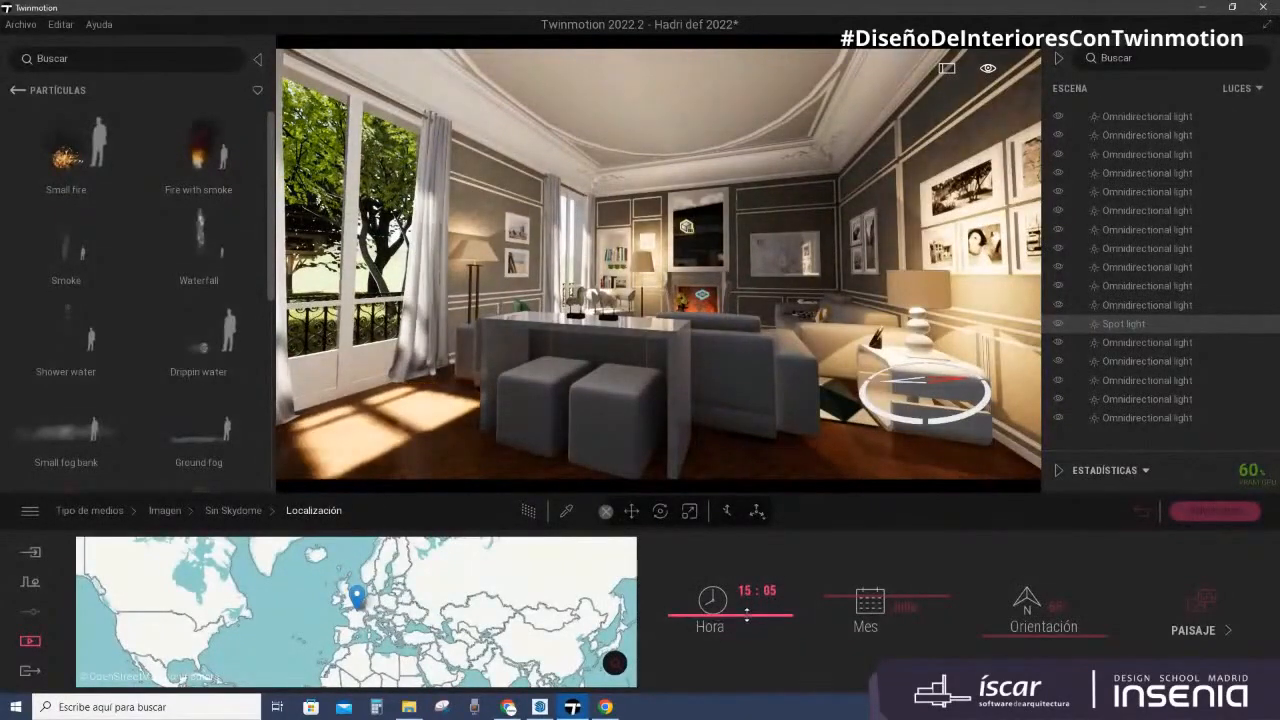
# Step: Activate the skydome in the lighting settings of the Sin Skydome image
pyautogui.click(207, 511)
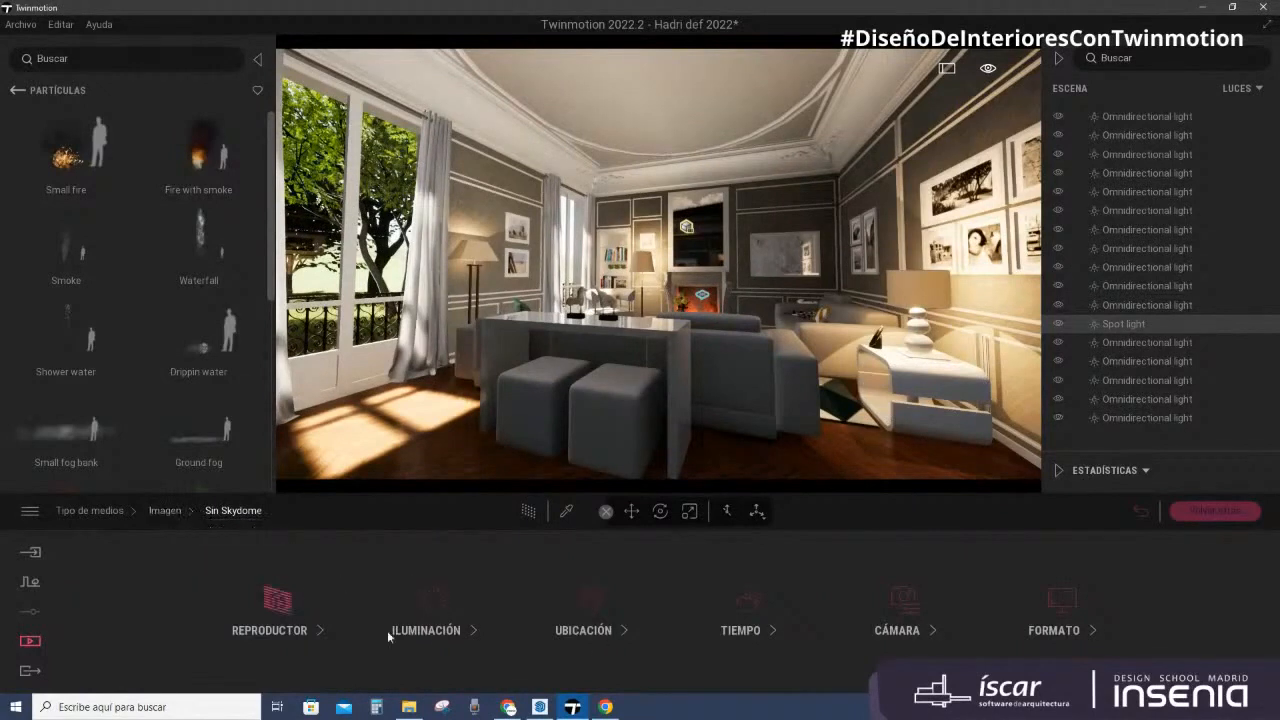
pyautogui.click(445, 622)
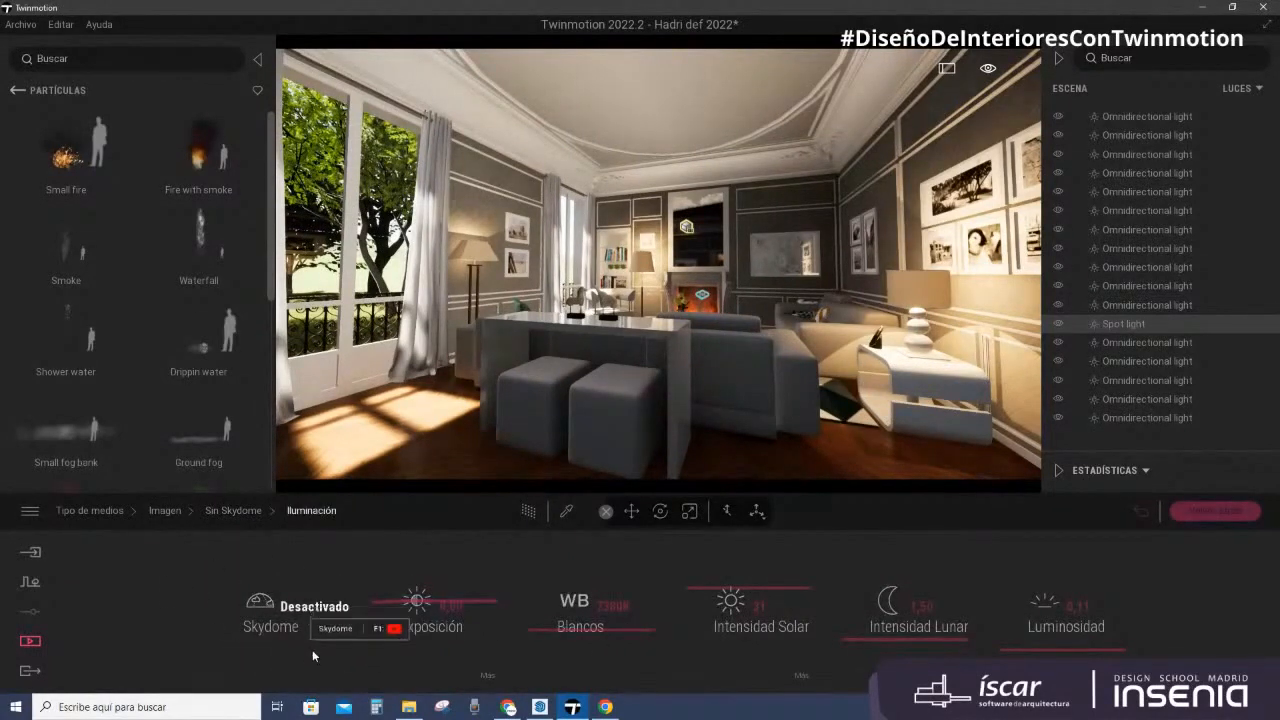
pyautogui.click(288, 606)
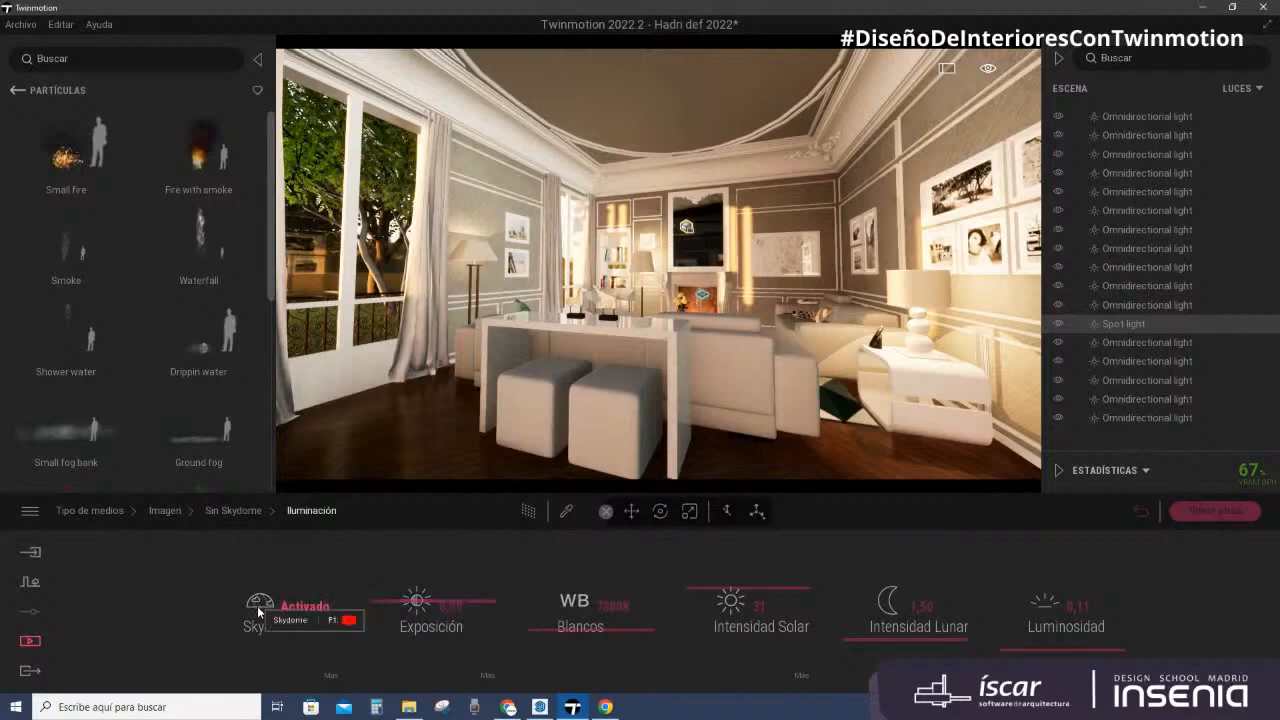
# Step: Browse the clear noon skydomes (Mediodía, Suprimir) in the Skydome library
pyautogui.click(15, 92)
pyautogui.click(15, 92)
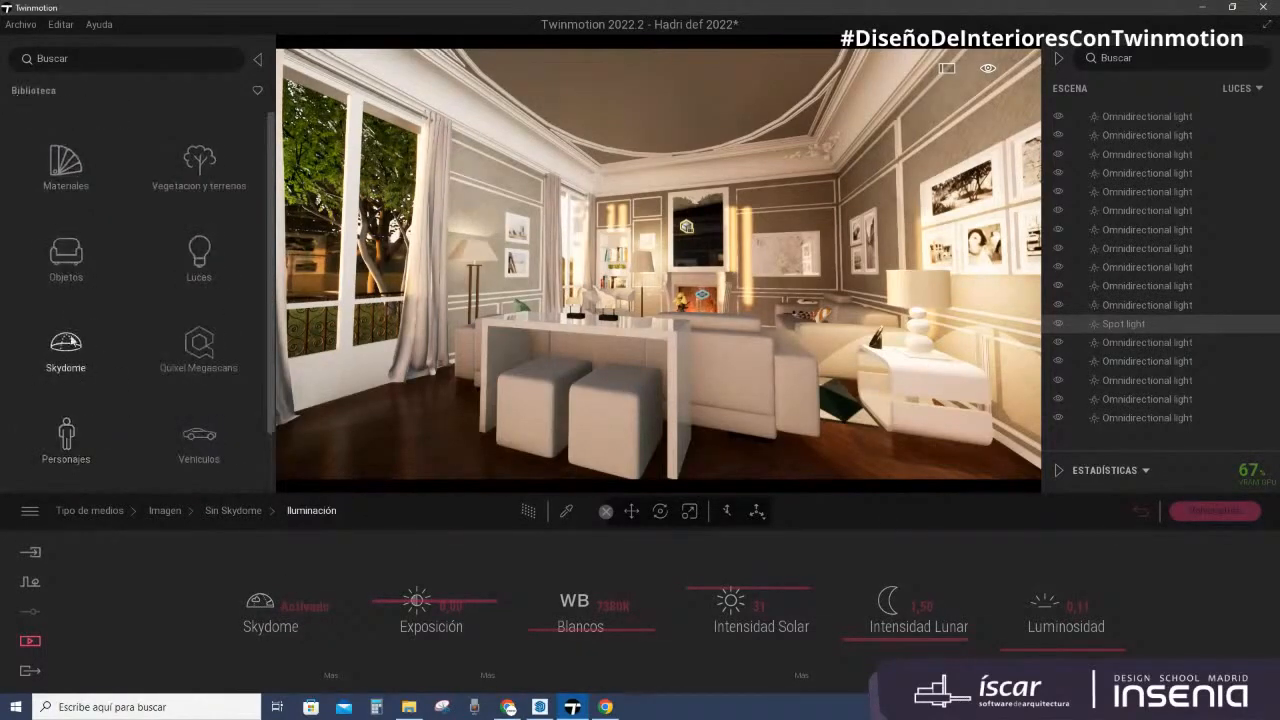
pyautogui.click(66, 346)
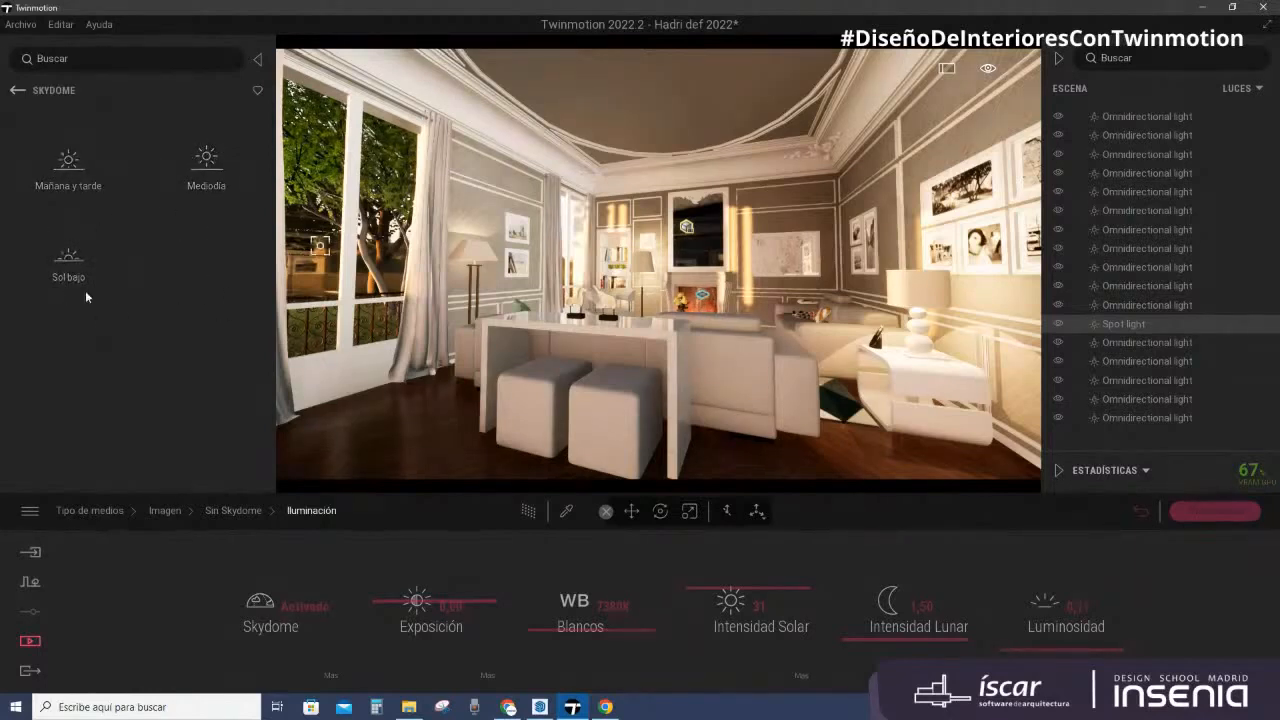
pyautogui.click(206, 162)
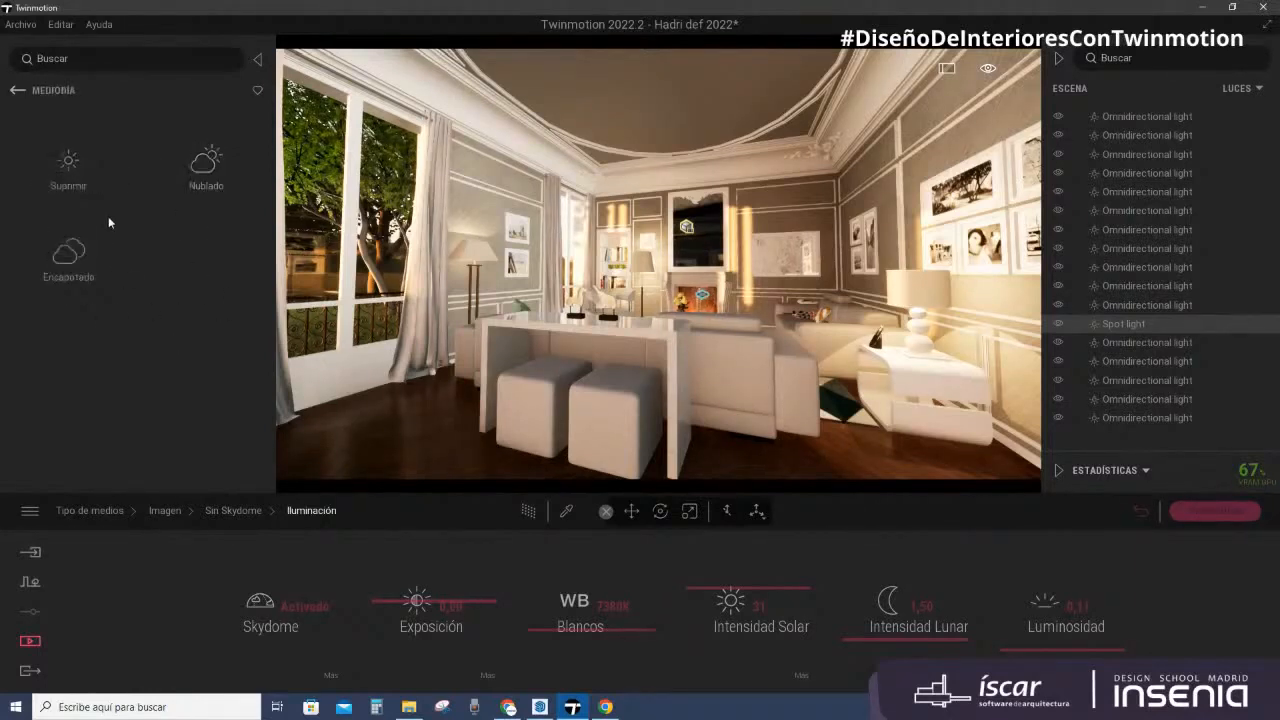
pyautogui.click(66, 162)
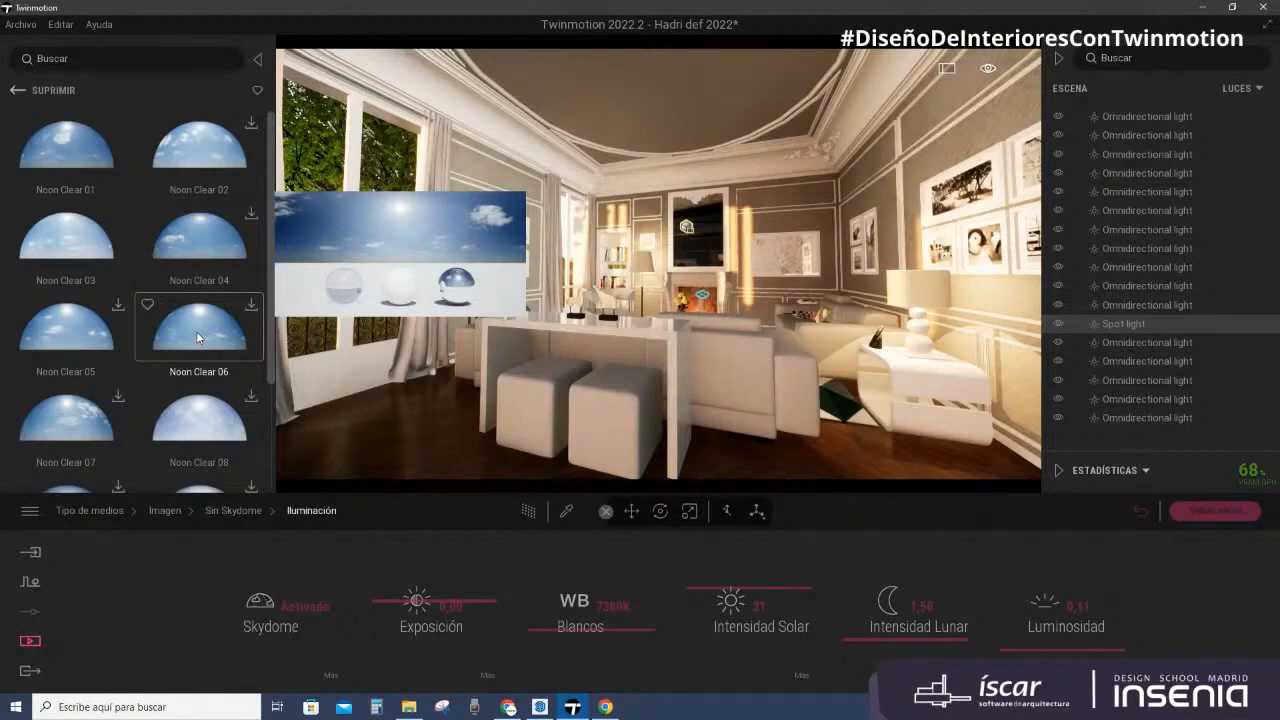
# Step: Browse the clear morning and afternoon skydomes (Mañana y tarde, Suprimir) in the library
pyautogui.click(16, 91)
pyautogui.click(62, 168)
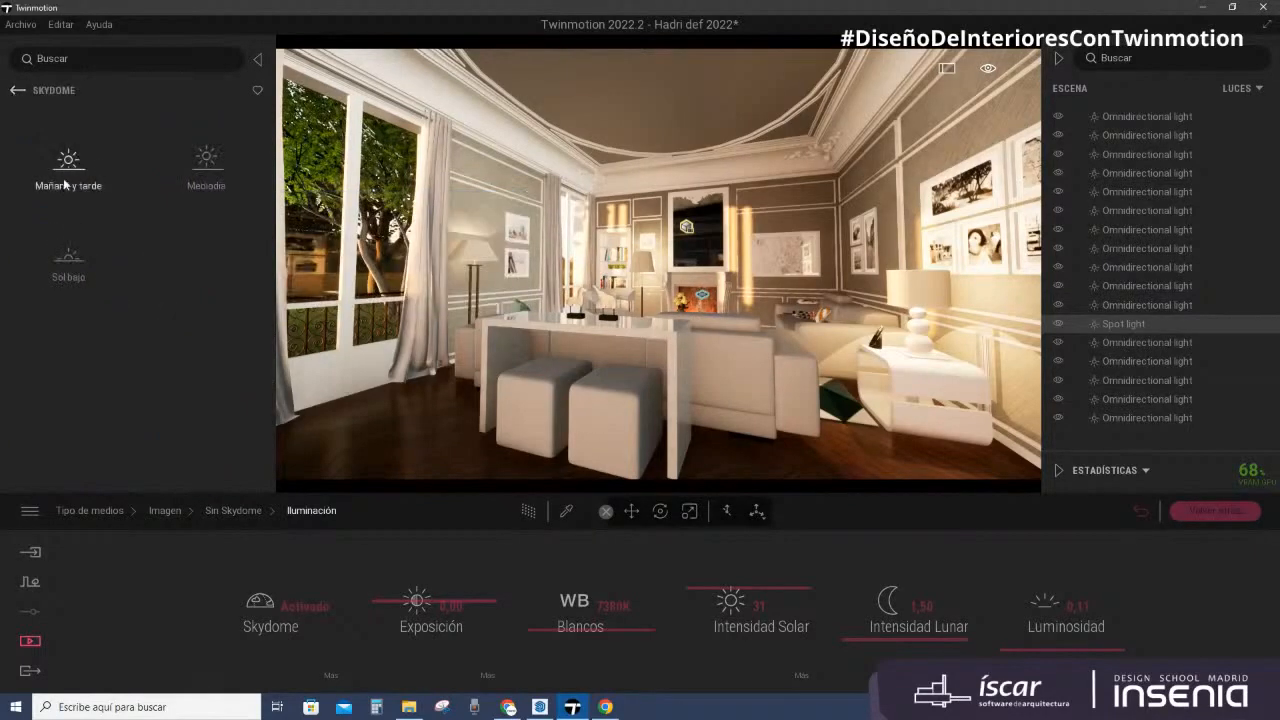
pyautogui.click(60, 170)
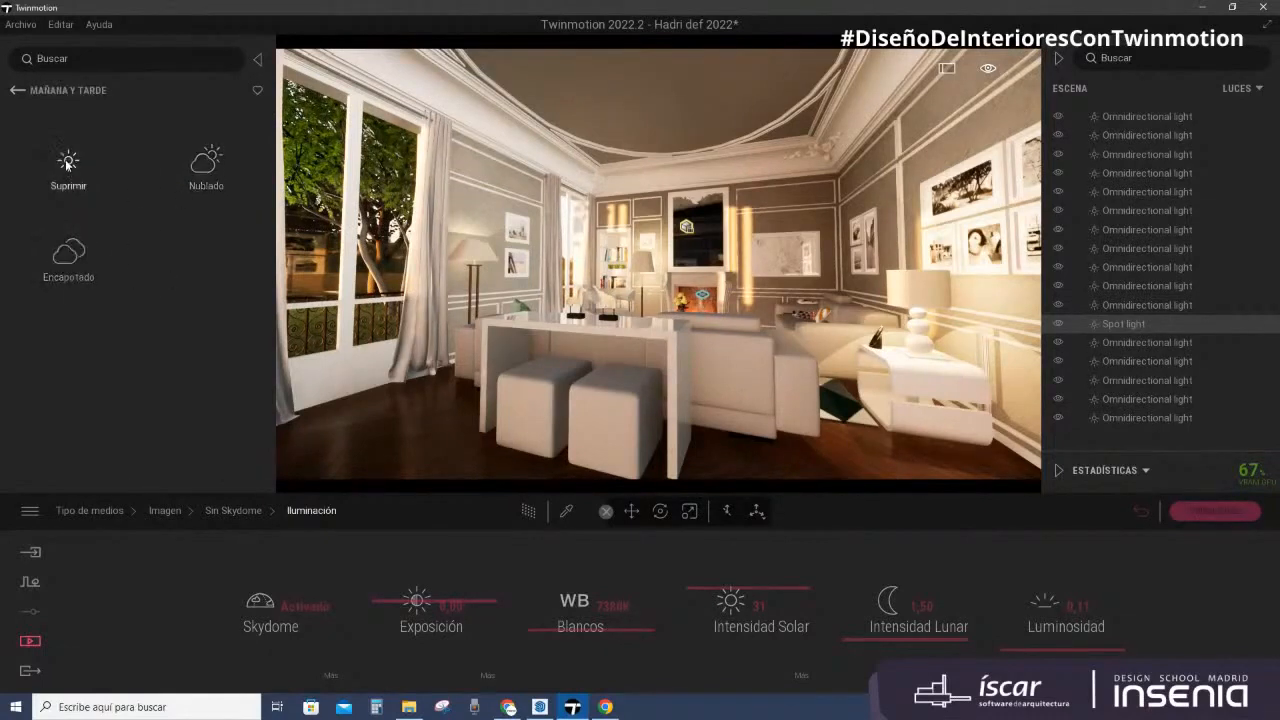
pyautogui.click(106, 160)
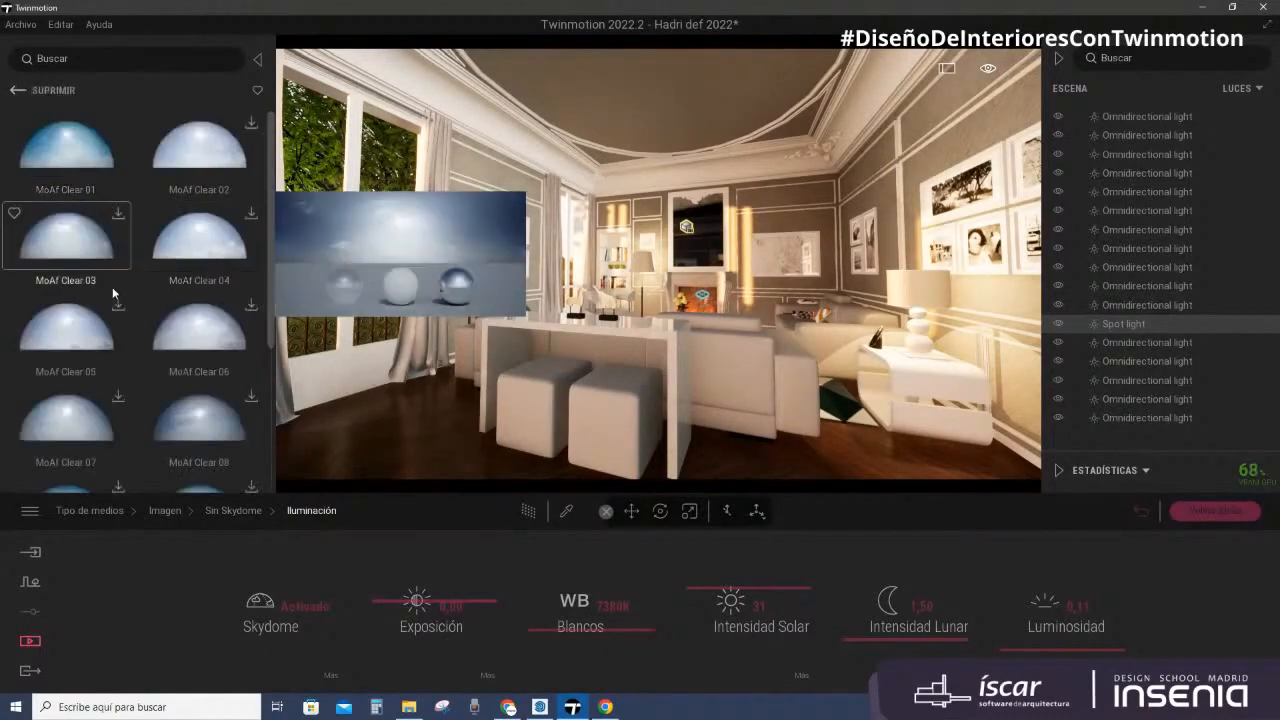
pyautogui.scroll(-5, 162, 315)
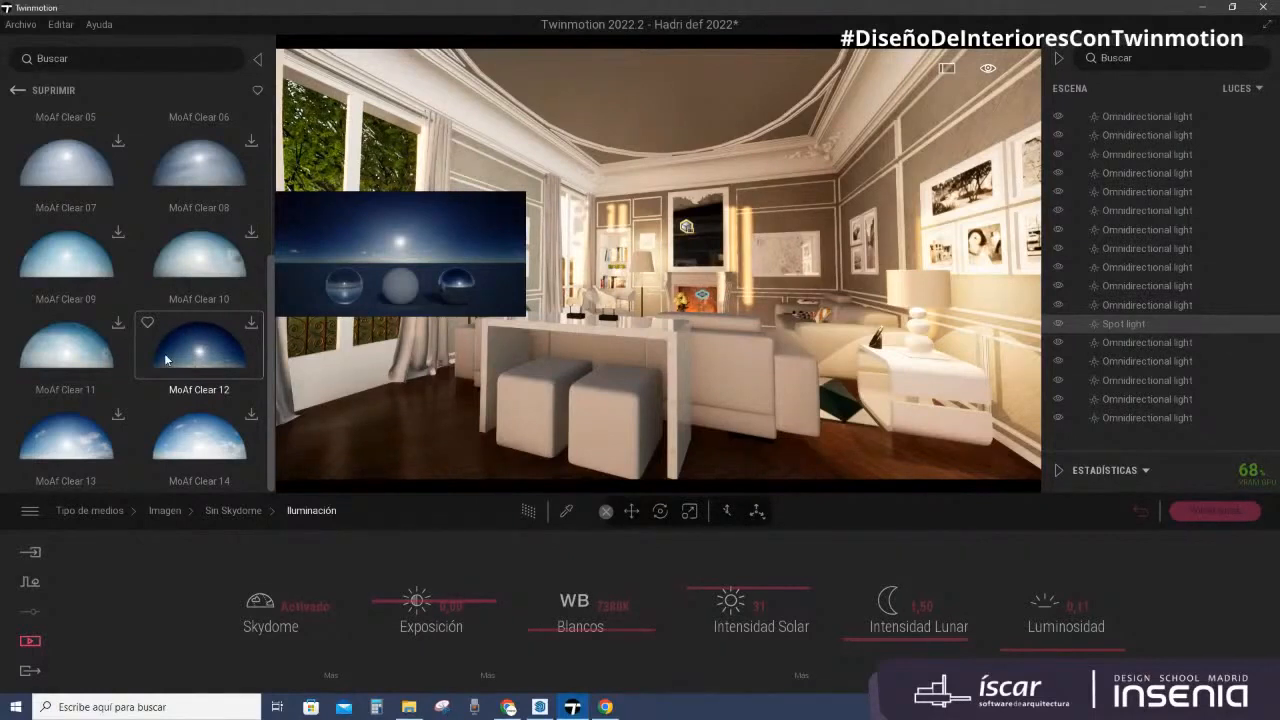
# Step: Try to download the MoAf Clear 12, MoAf Clear 11 and MoAf Clear 09 skydomes
pyautogui.click(251, 325)
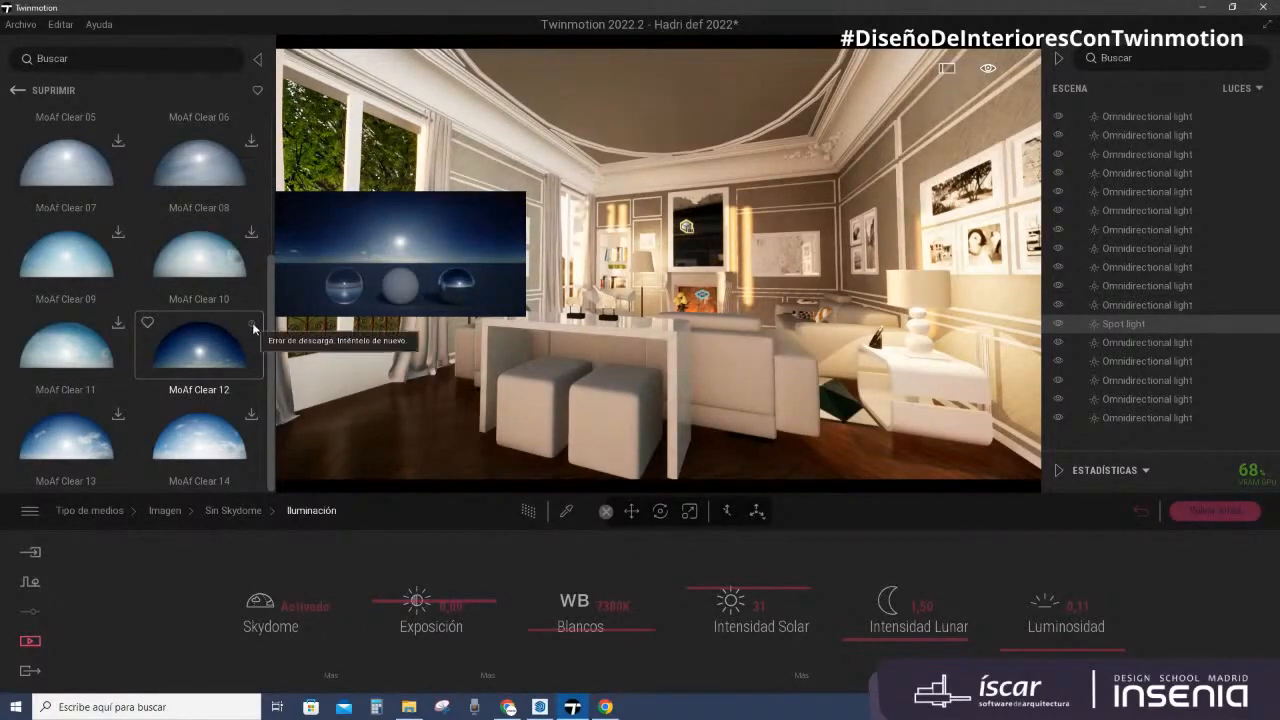
pyautogui.click(118, 322)
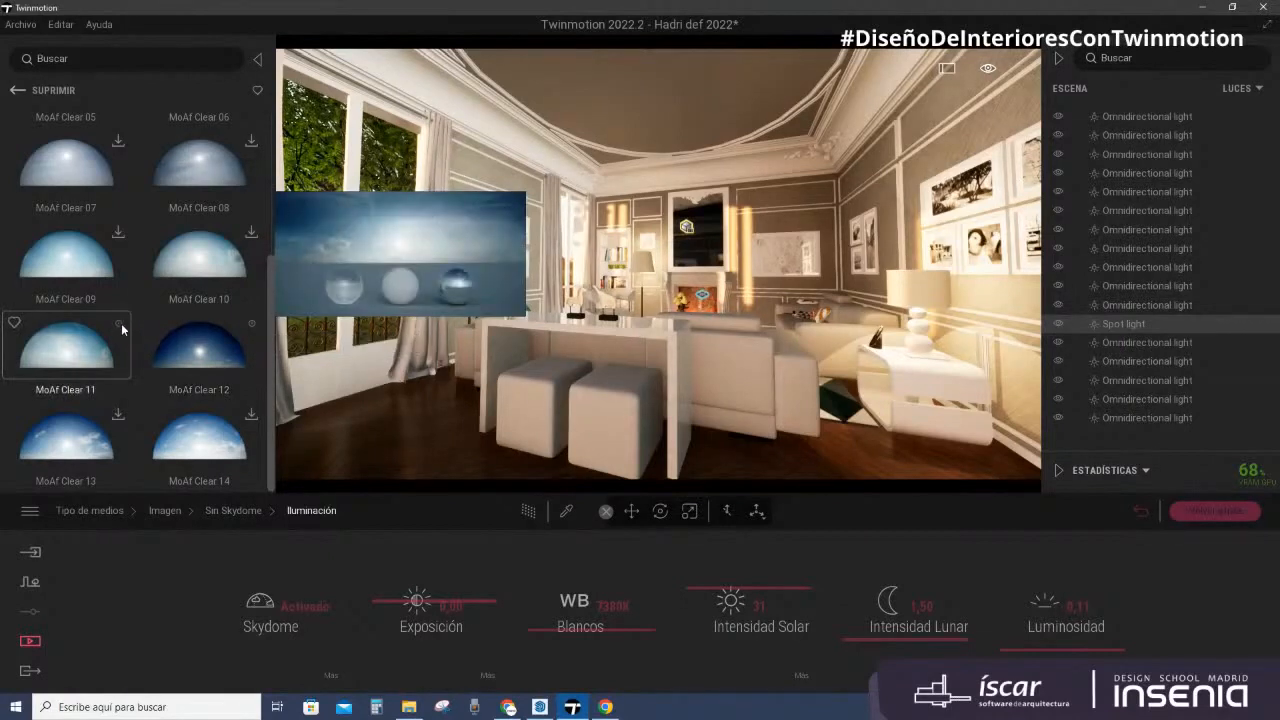
pyautogui.click(118, 231)
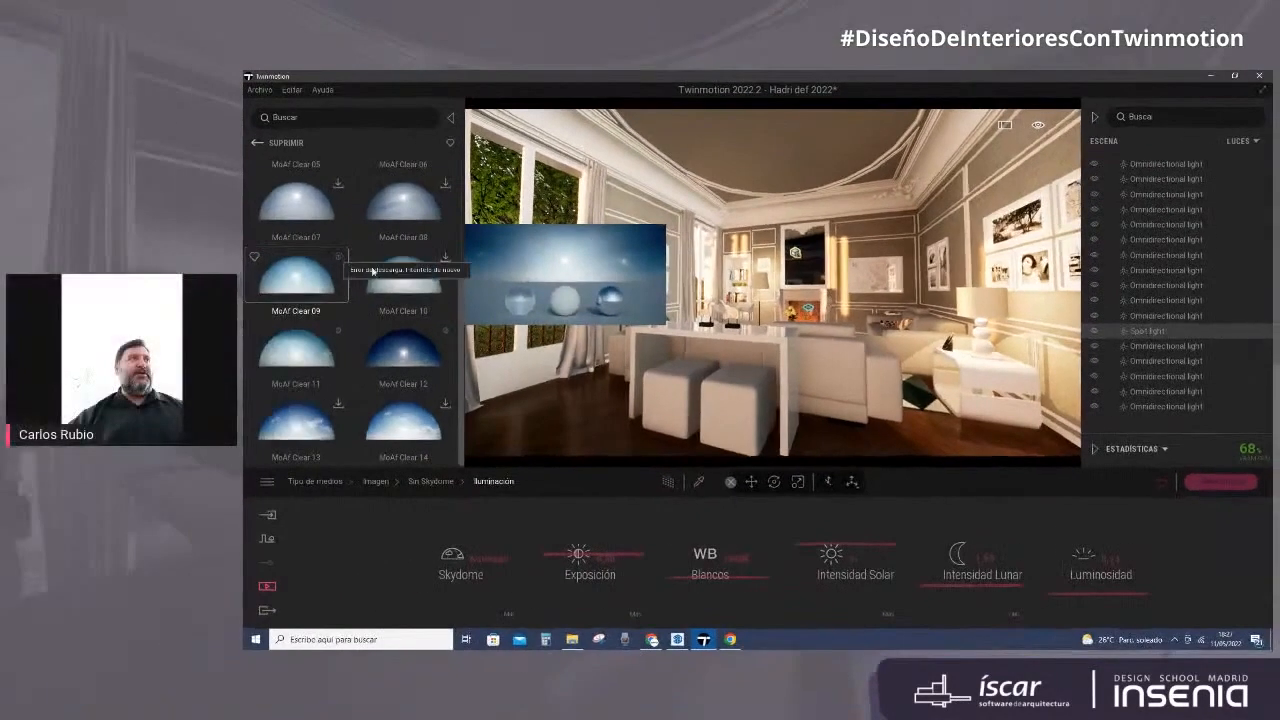
# Step: Replace the image's skydome with MoAf Clear 01 in the detailed skydome settings
pyautogui.scroll(3, 389, 343)
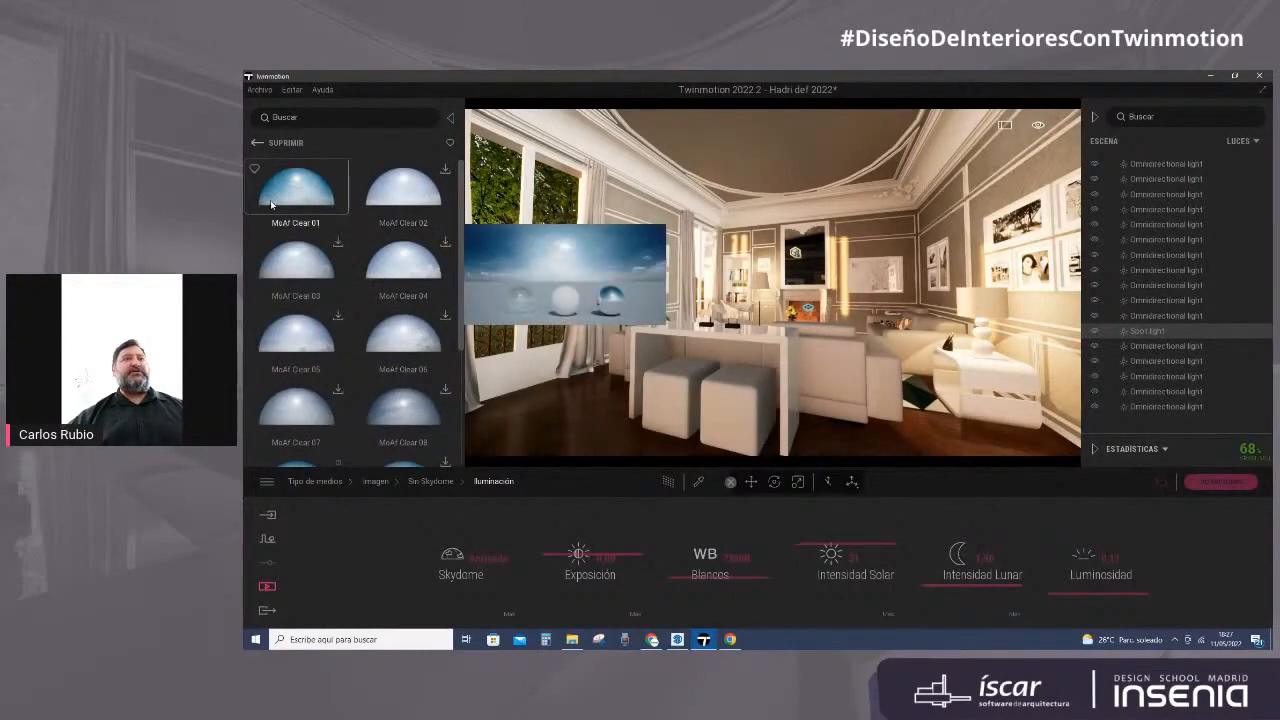
pyautogui.click(462, 548)
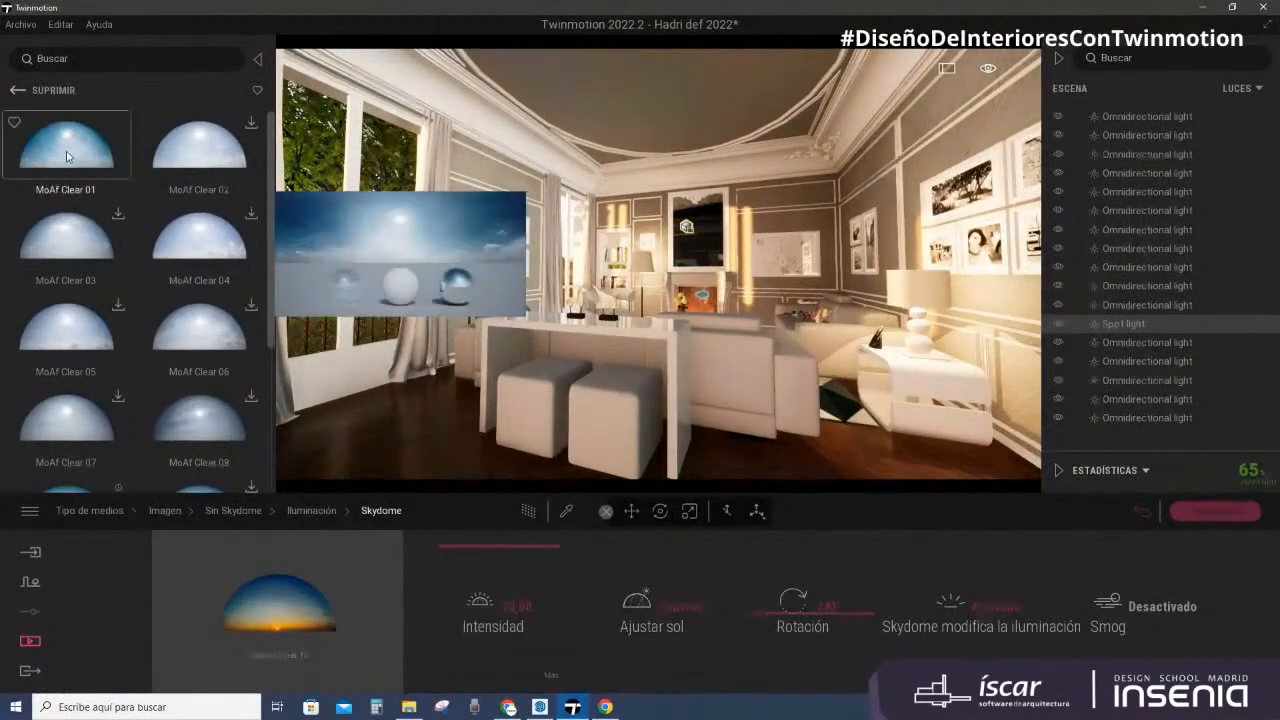
pyautogui.moveTo(66, 151); pyautogui.dragTo(267, 626)
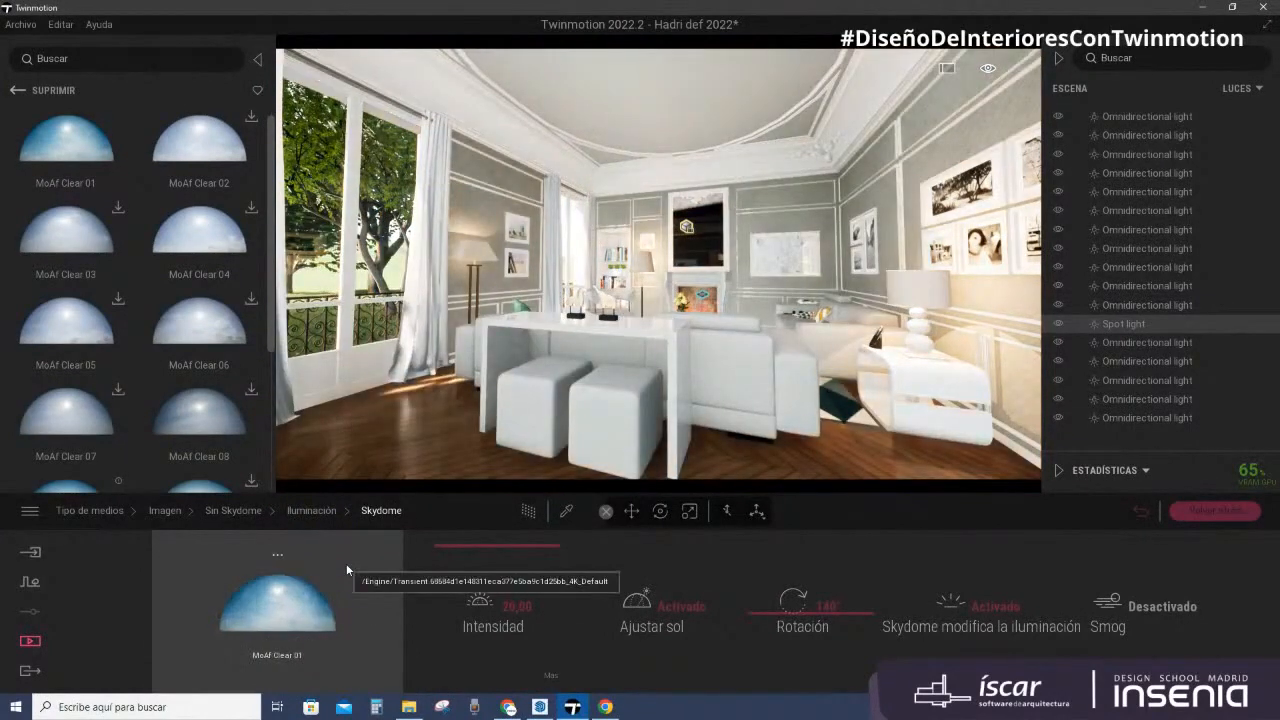
# Step: Turn on the Path Tracer and set the skydome intensity to 13.33 after trying 1.00
pyautogui.click(532, 519)
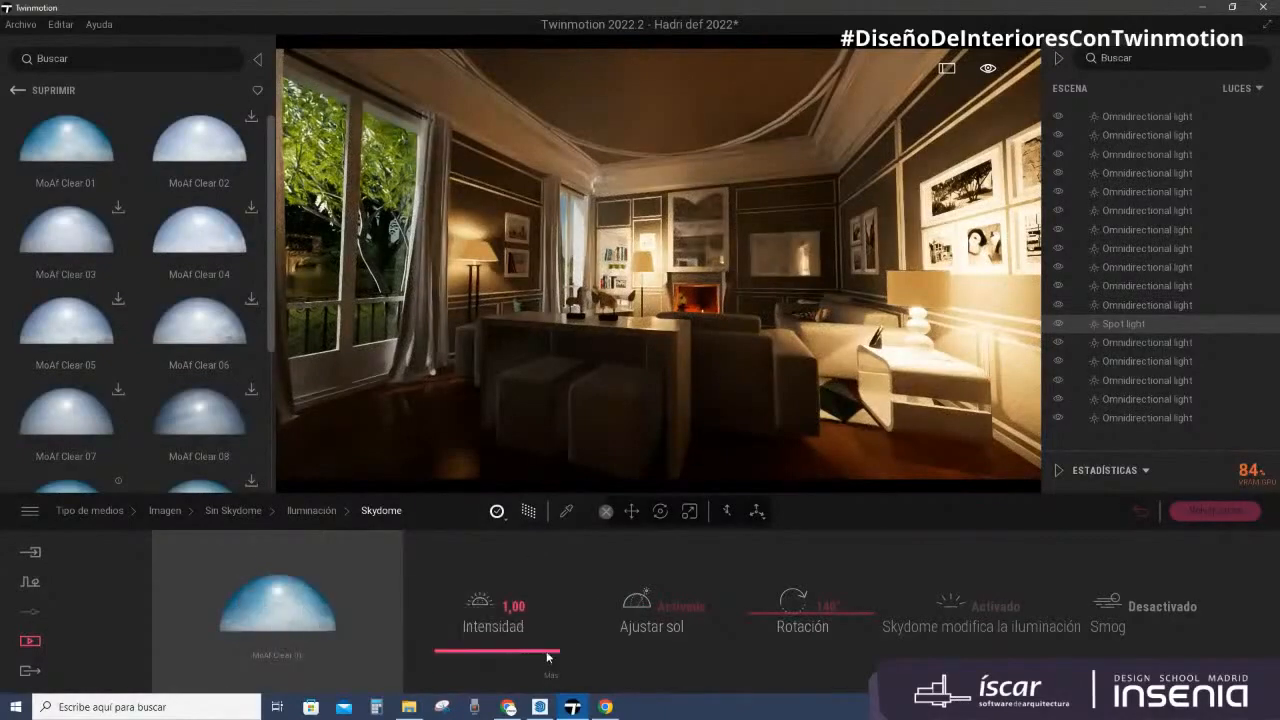
pyautogui.moveTo(546, 638); pyautogui.dragTo(542, 587)
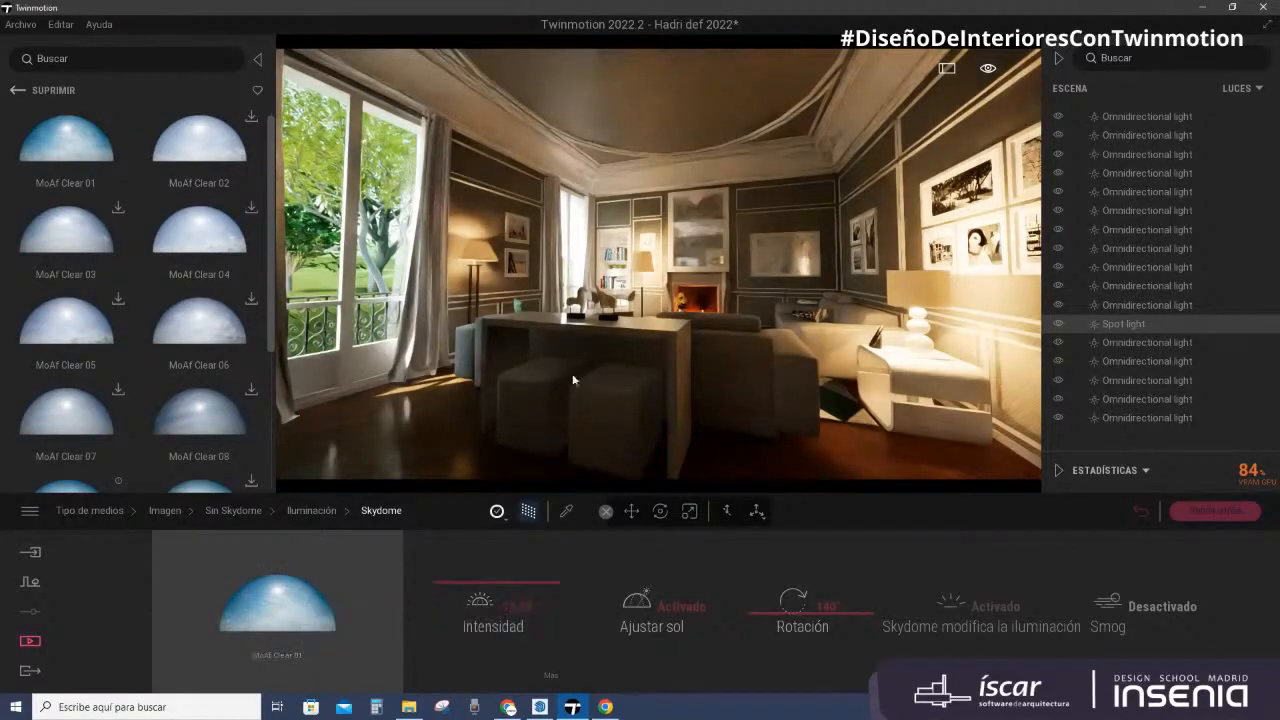
# Step: Set the rotation of the MoAf Clear 01 skydome to 105°
pyautogui.doubleClick(824, 613)
pyautogui.press('Return')
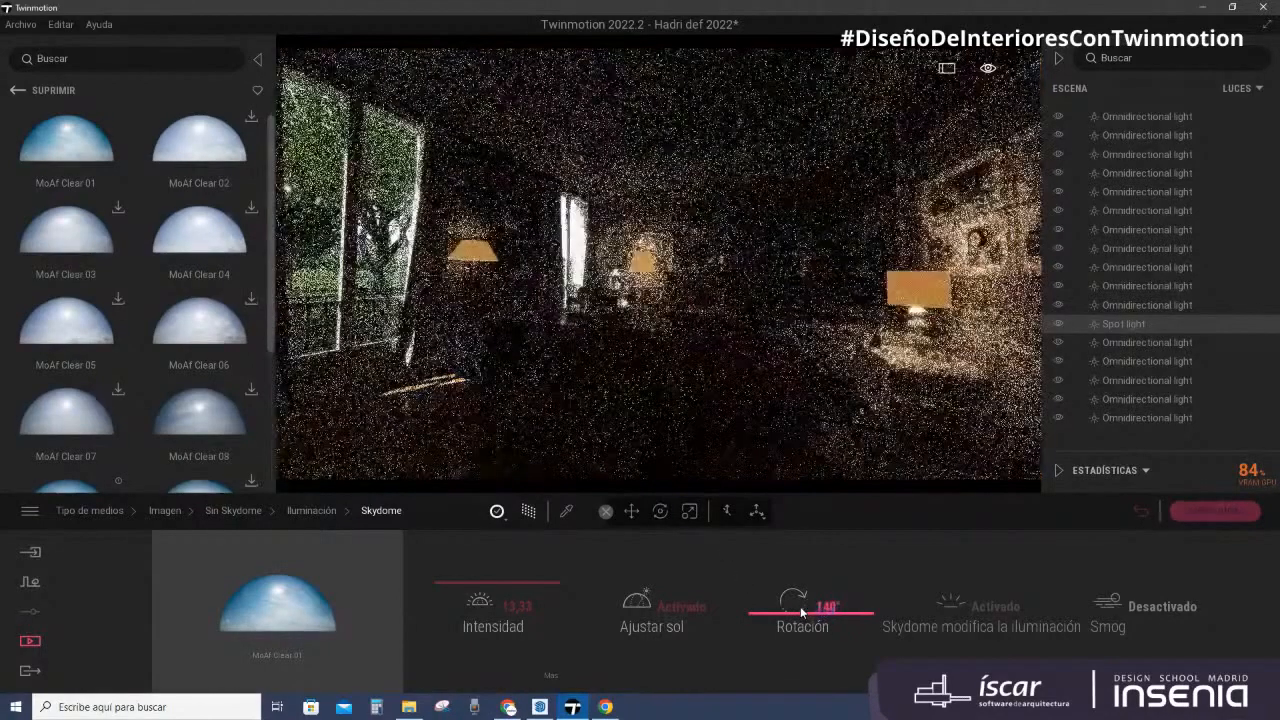
pyautogui.moveTo(800, 606)
pyautogui.mouseDown()
pyautogui.moveTo(801, 594)
pyautogui.moveTo(801, 622)
pyautogui.mouseUp()
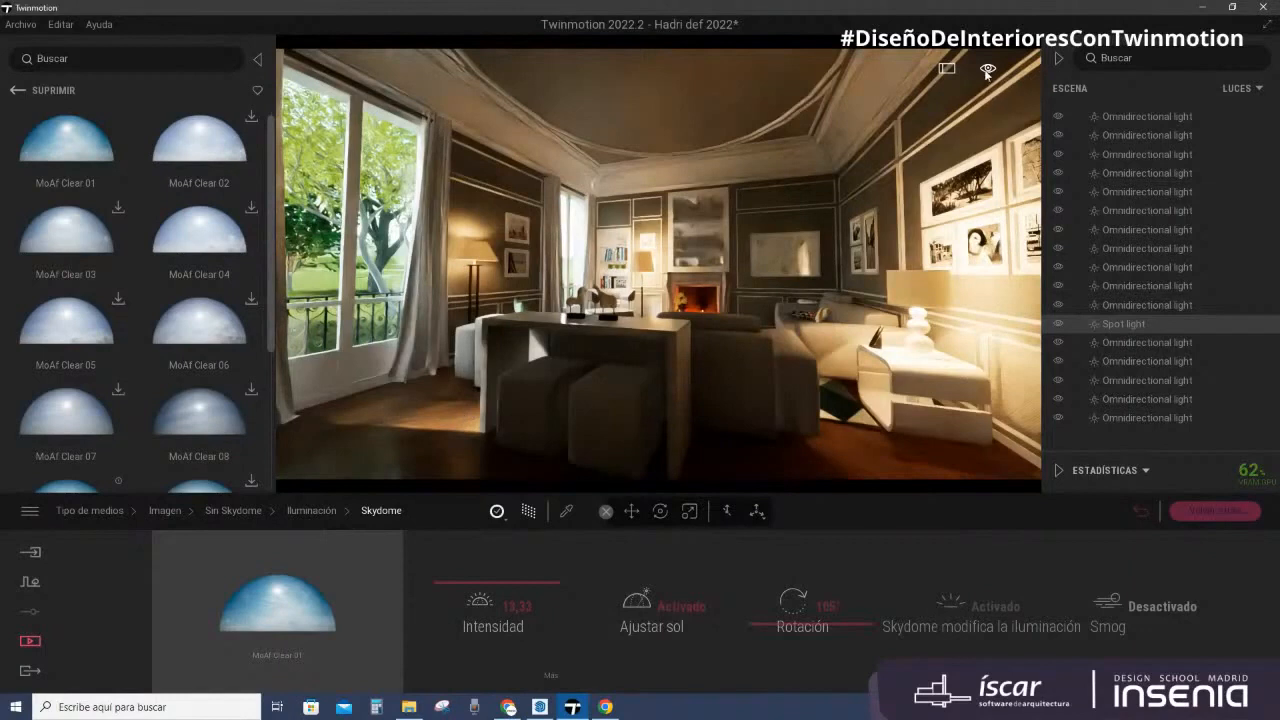
pyautogui.moveTo(988, 70)
pyautogui.moveTo(988, 107)
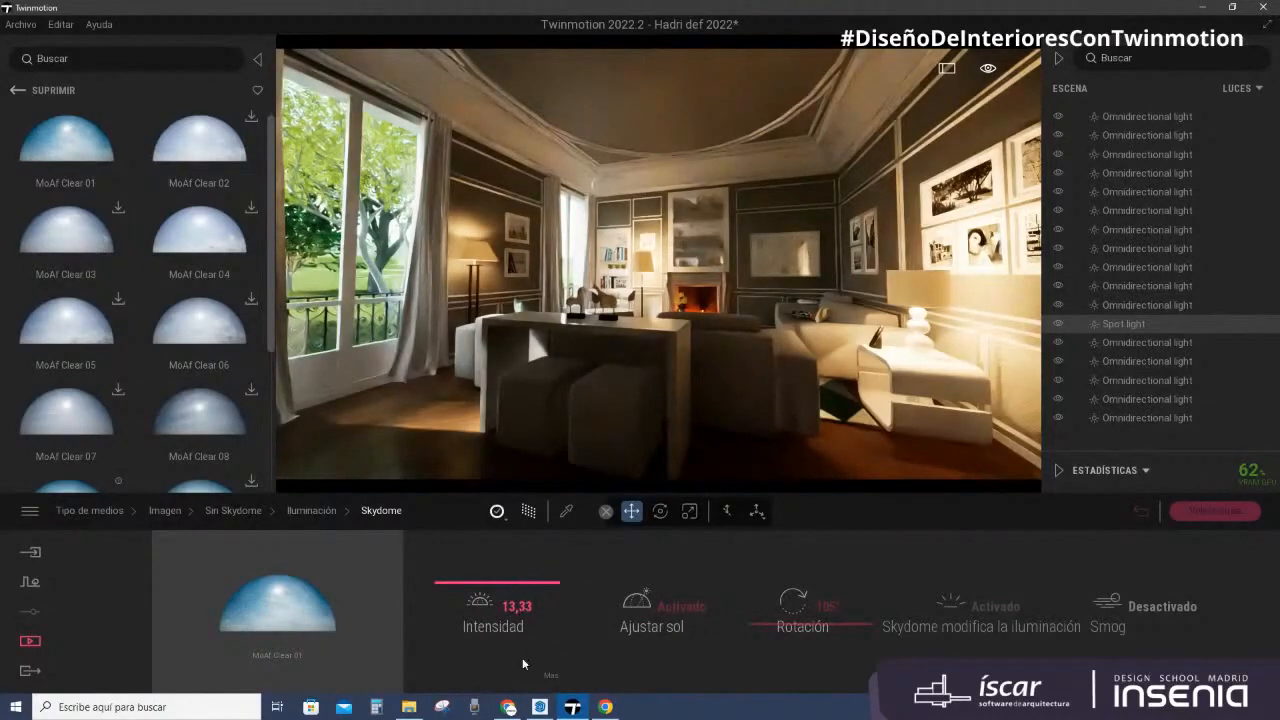
# Step: Compare skydome intensities of 20.00 and 0.00, leaving the intensity at 20.00
pyautogui.moveTo(503, 576); pyautogui.dragTo(498, 515)
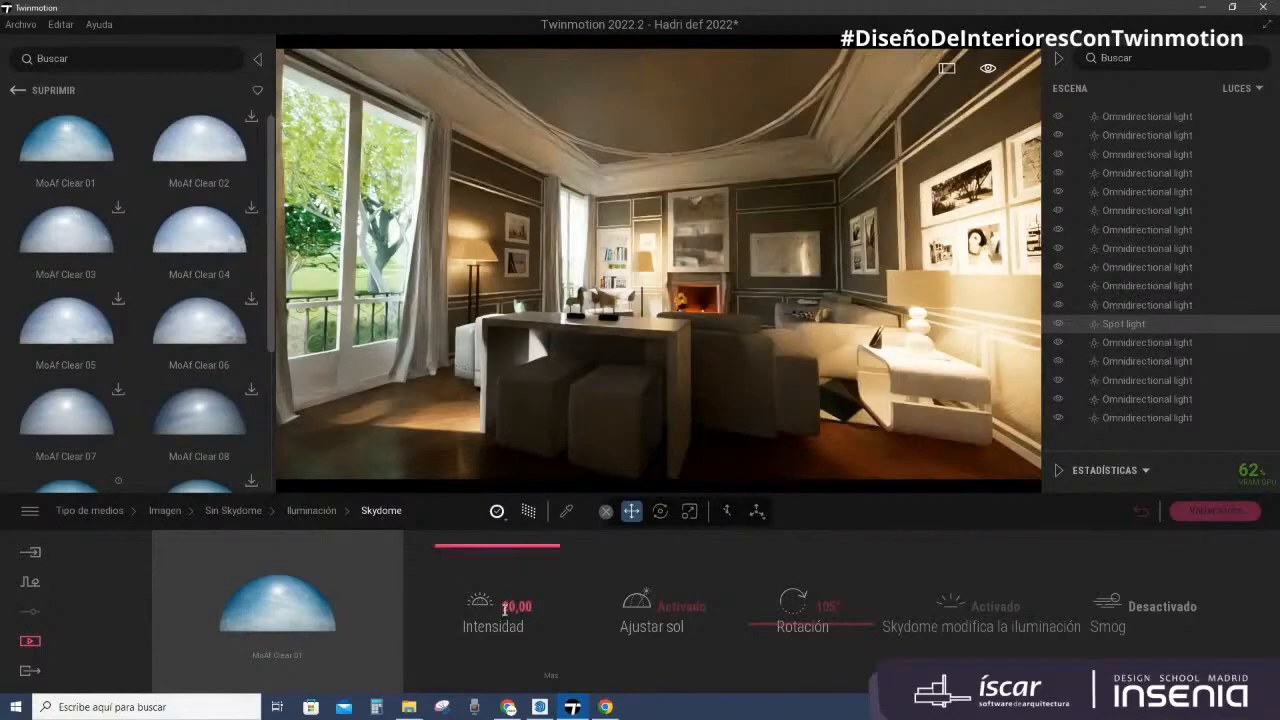
pyautogui.moveTo(507, 551); pyautogui.dragTo(506, 674)
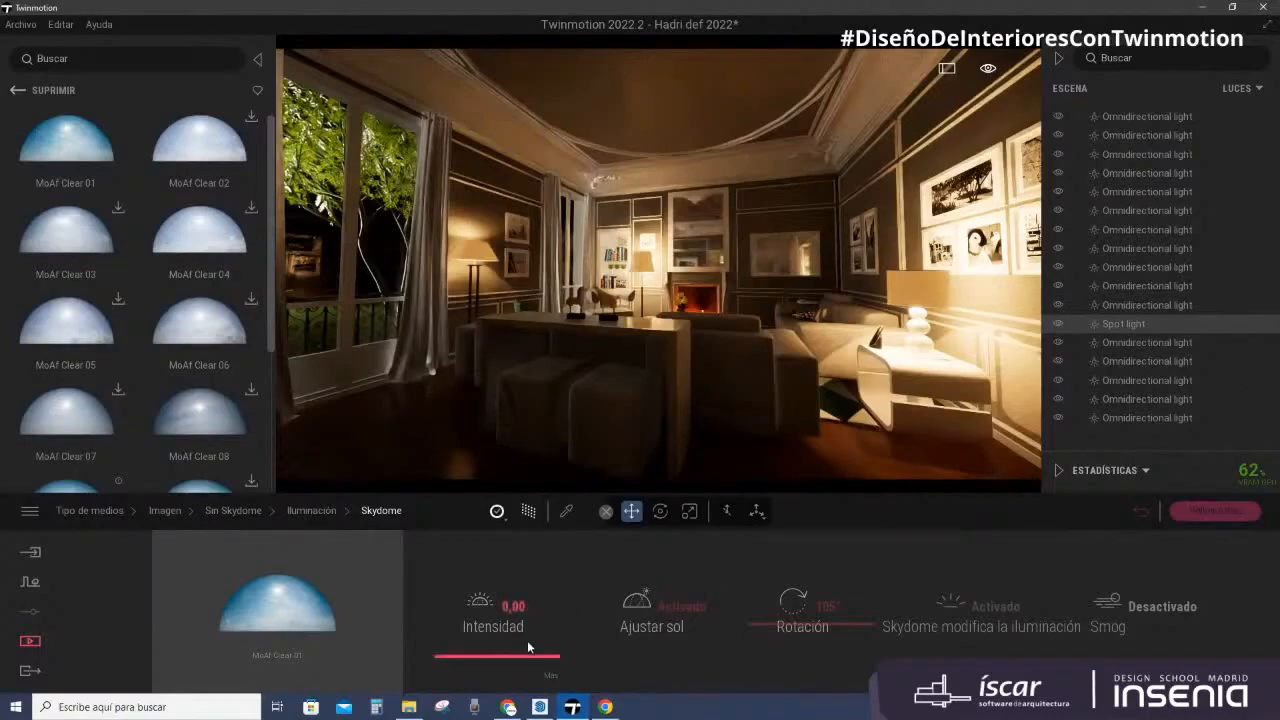
pyautogui.moveTo(513, 632); pyautogui.dragTo(511, 522)
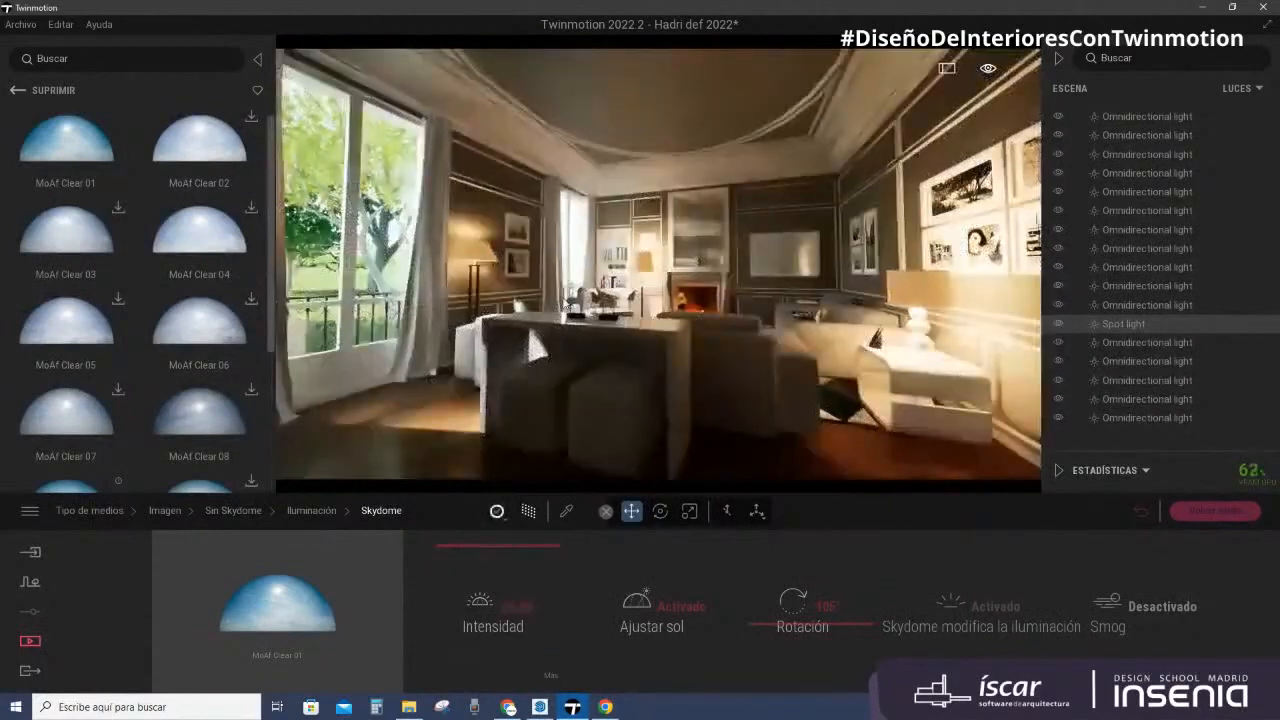
# Step: In the additional skydome intensity settings, set the luminosity to 5.00
pyautogui.click(550, 675)
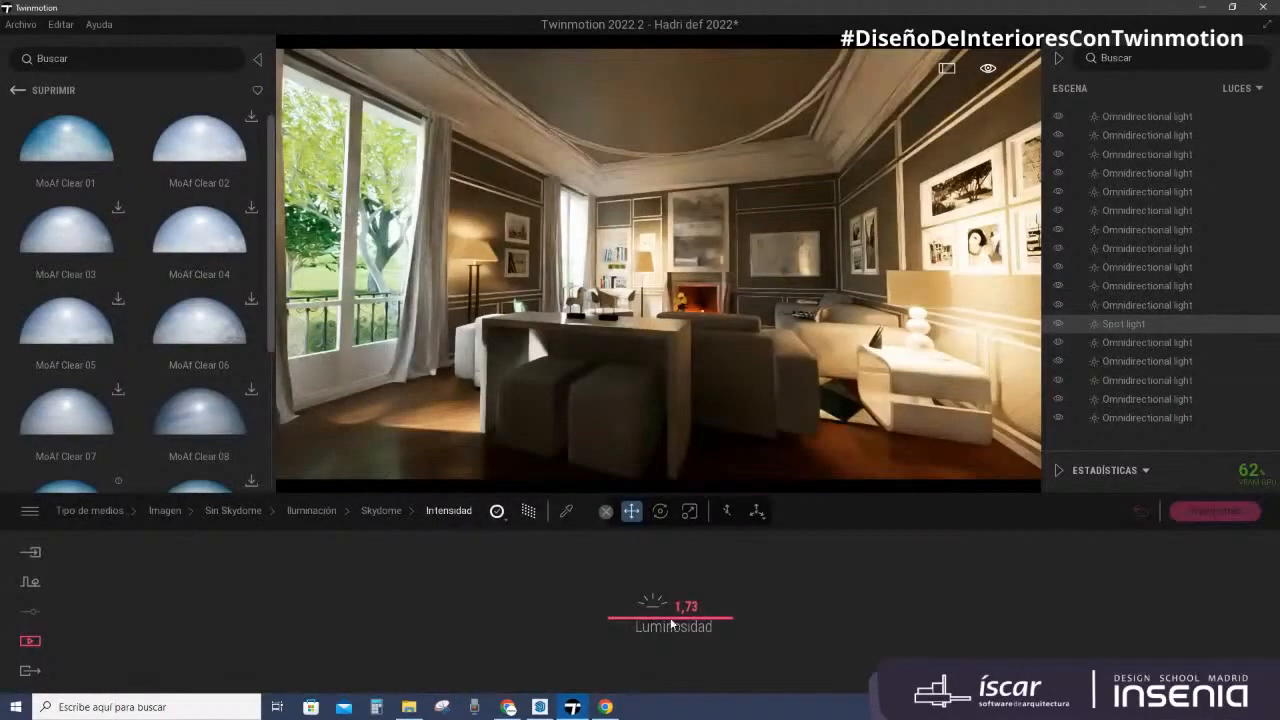
pyautogui.moveTo(674, 623); pyautogui.dragTo(671, 510)
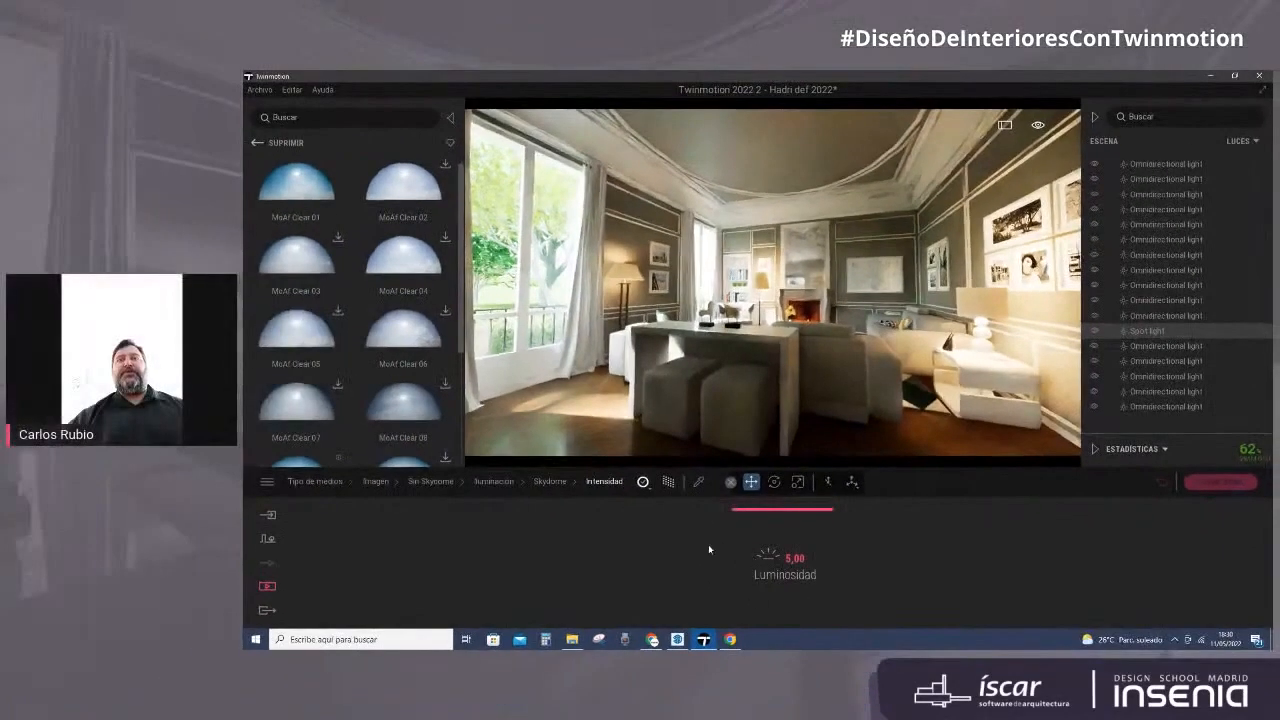
pyautogui.click(543, 484)
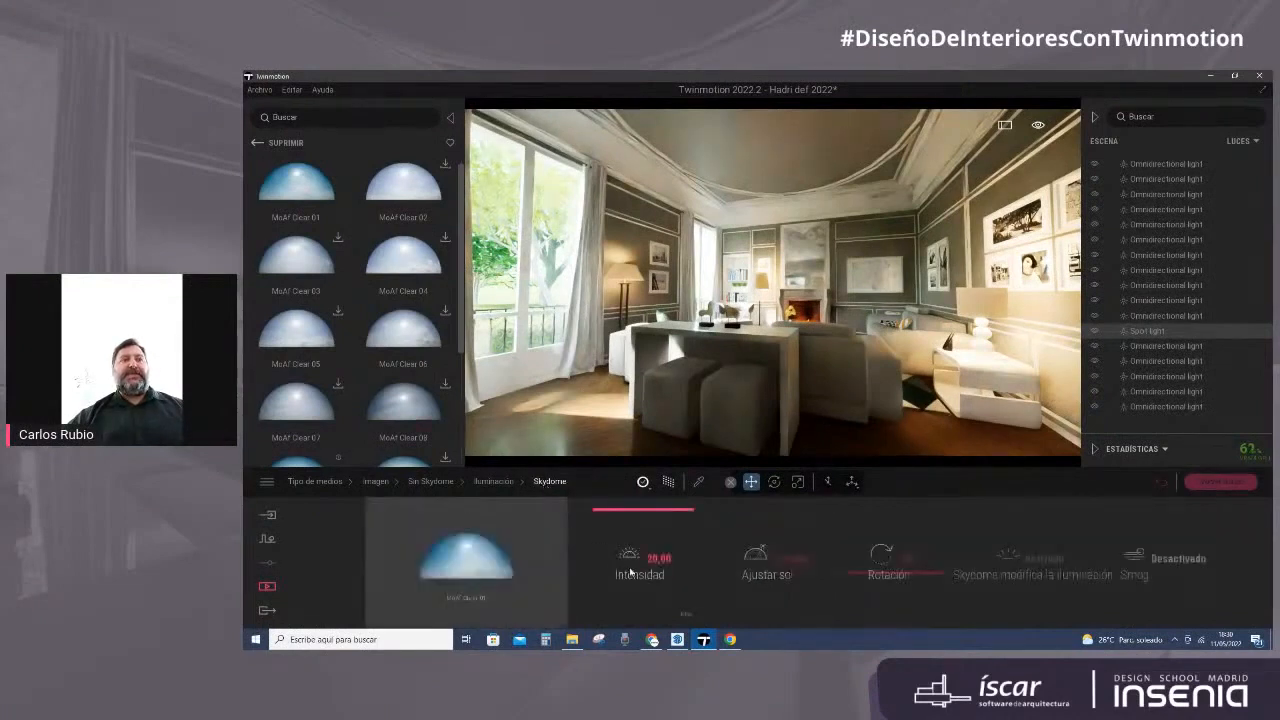
pyautogui.click(636, 562)
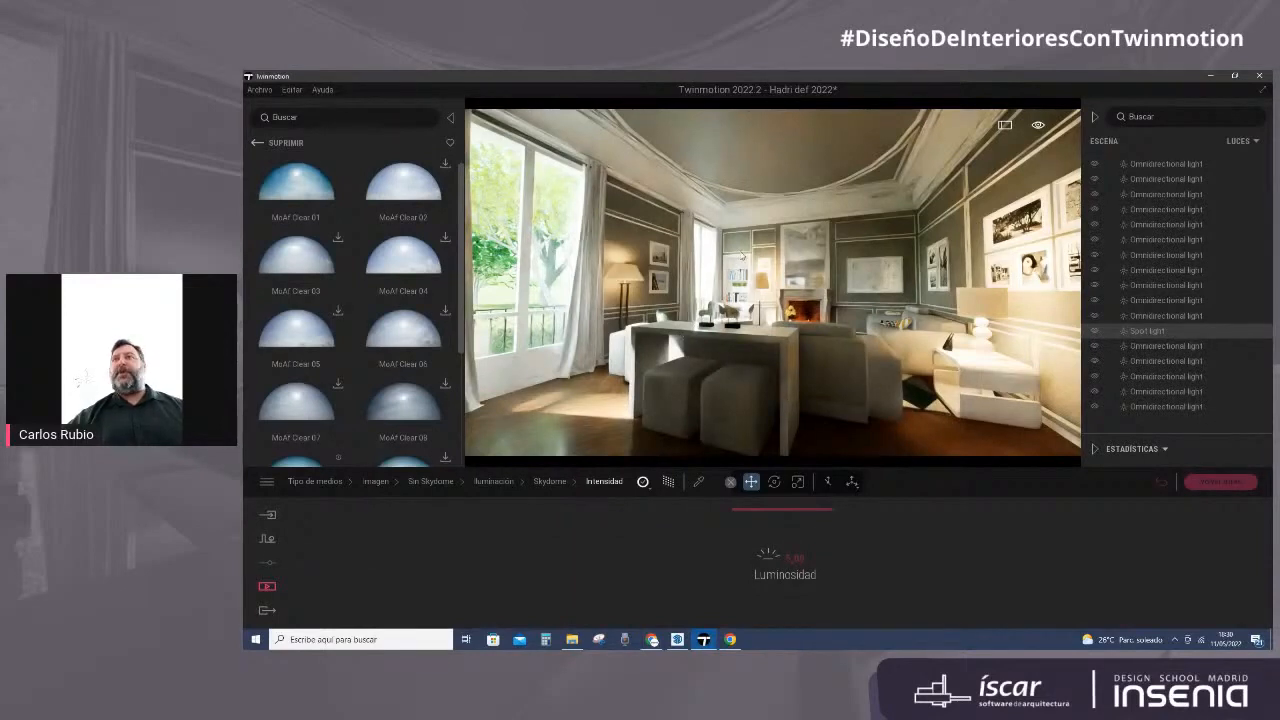
# Step: Set the Path Tracer quality to Alta and return to the list of saved images
pyautogui.click(643, 481)
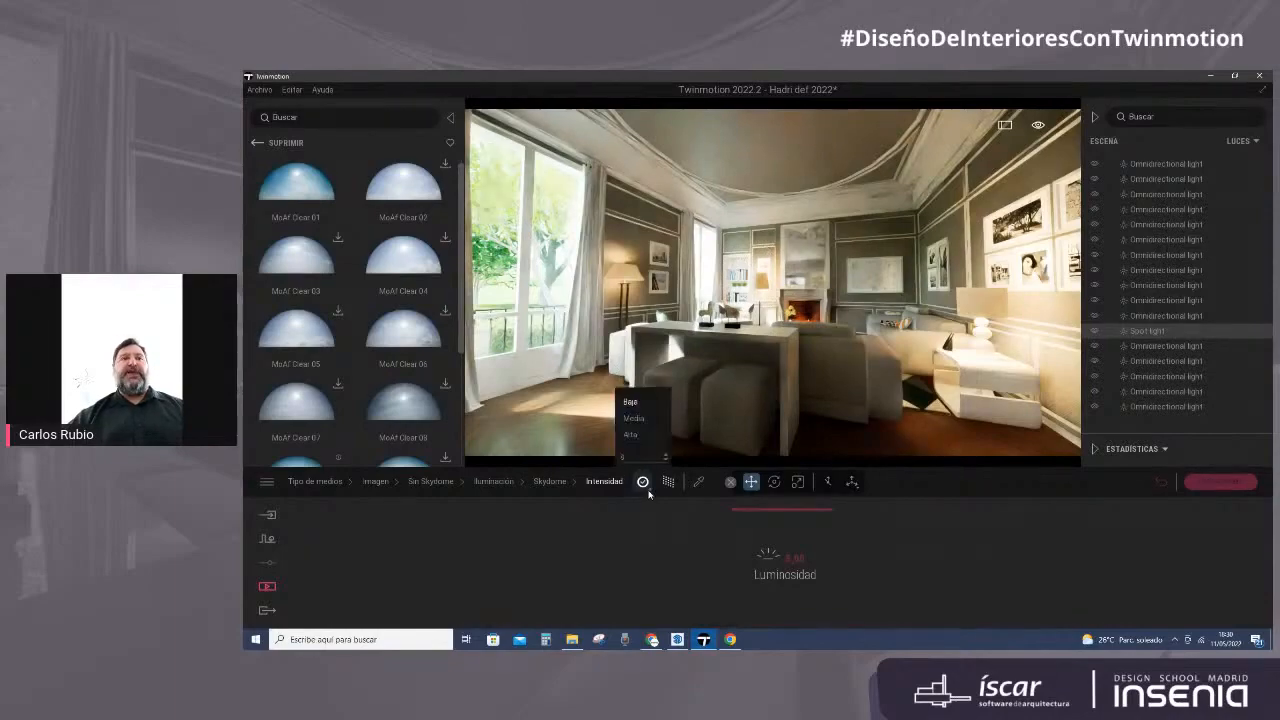
pyautogui.click(643, 436)
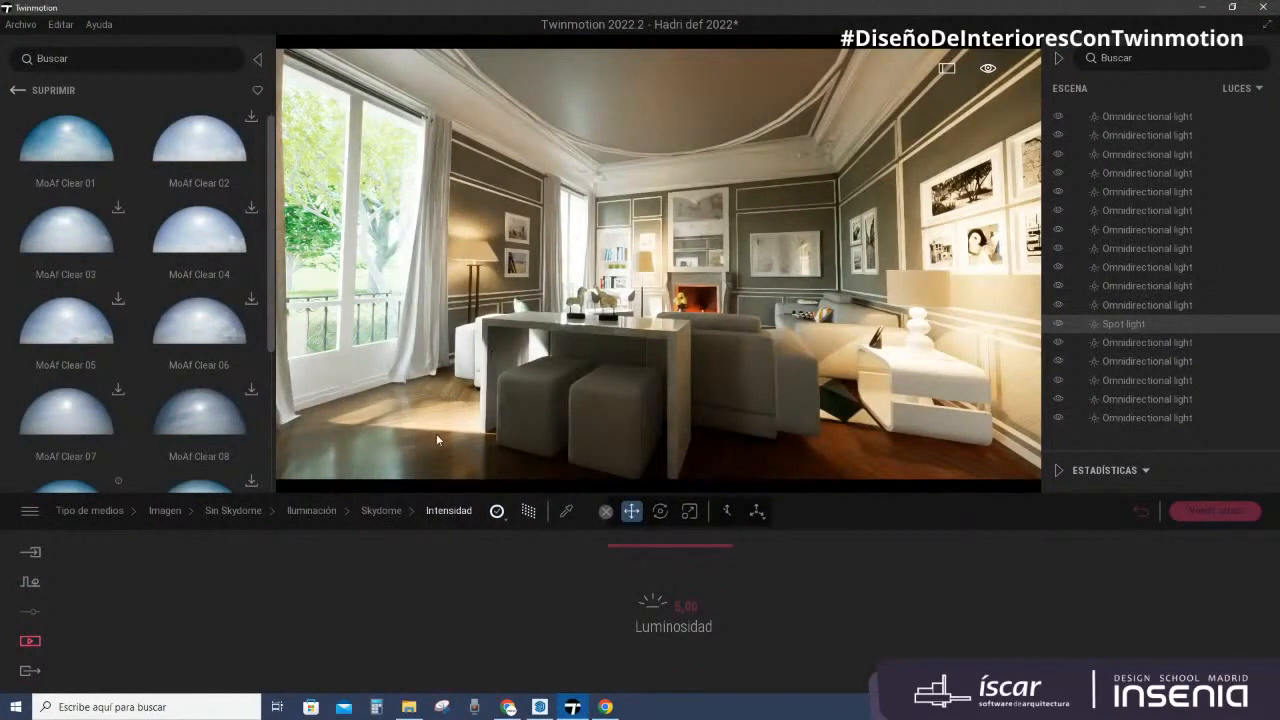
pyautogui.click(33, 646)
pyautogui.click(285, 615)
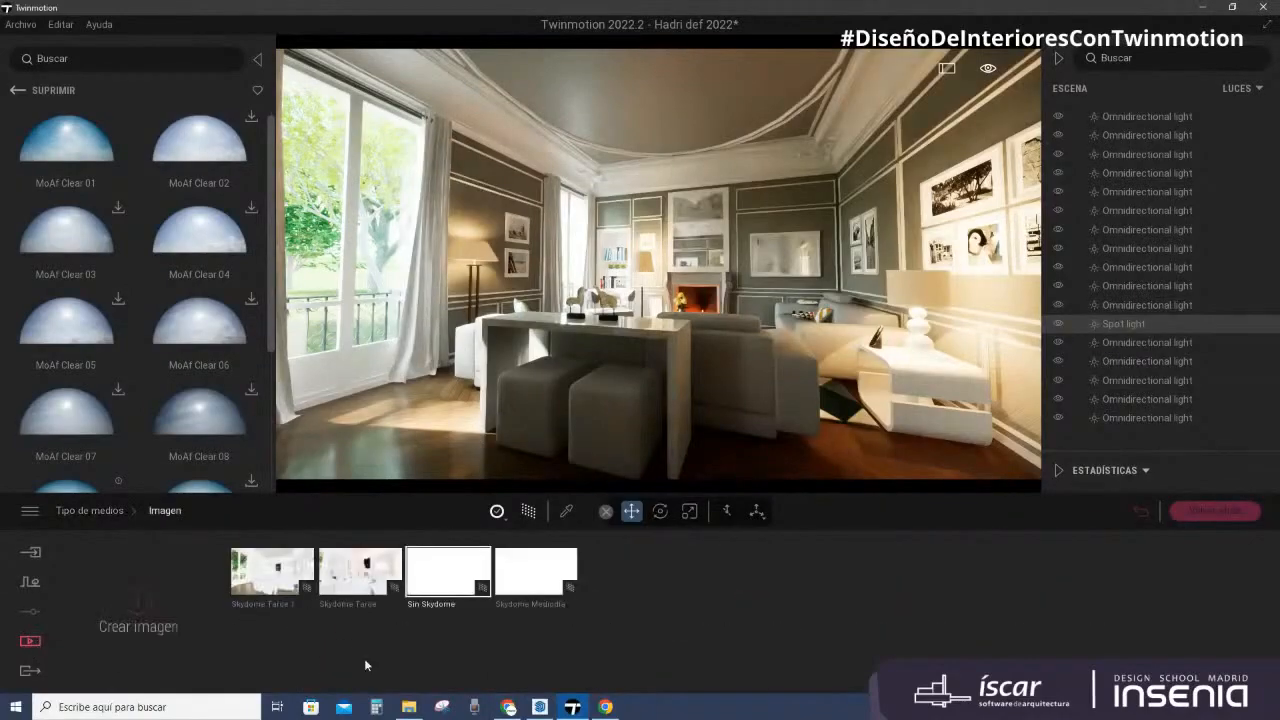
# Step: Display the saved images Skydome Tarde 1 and Skydome Tarde, lowering the Path Tracer quality to Baja
pyautogui.click(297, 590)
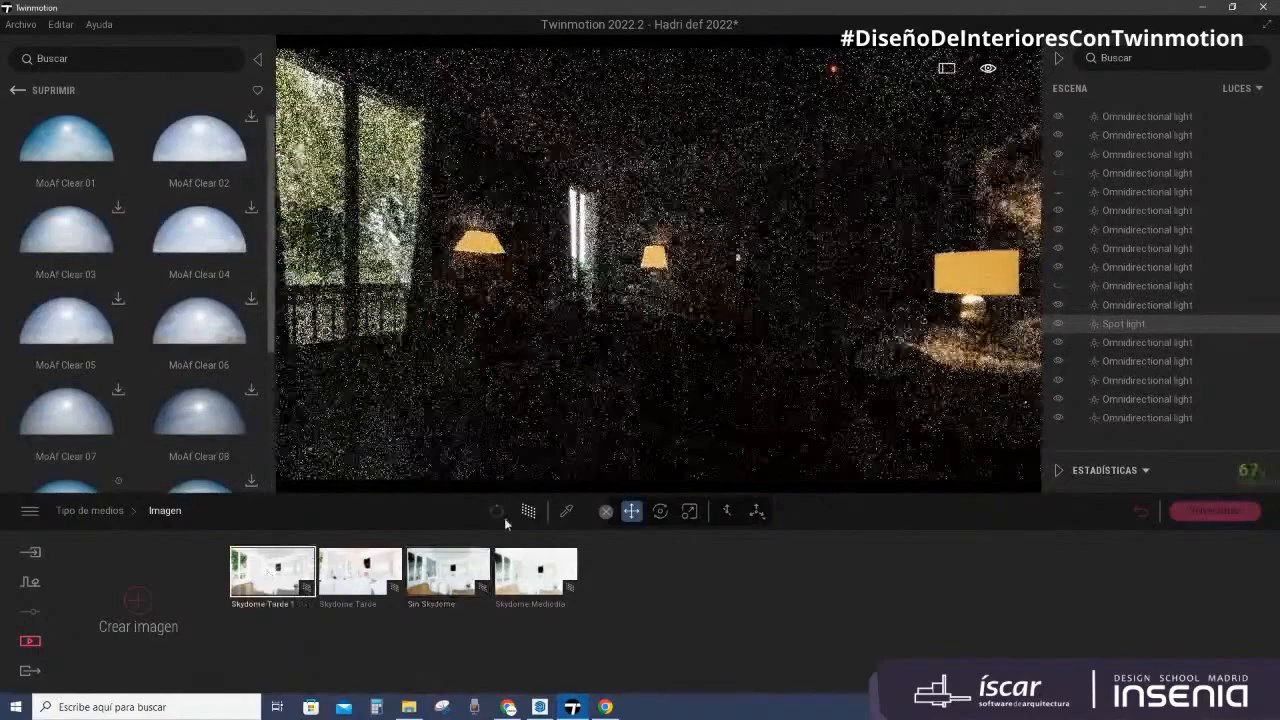
pyautogui.click(503, 515)
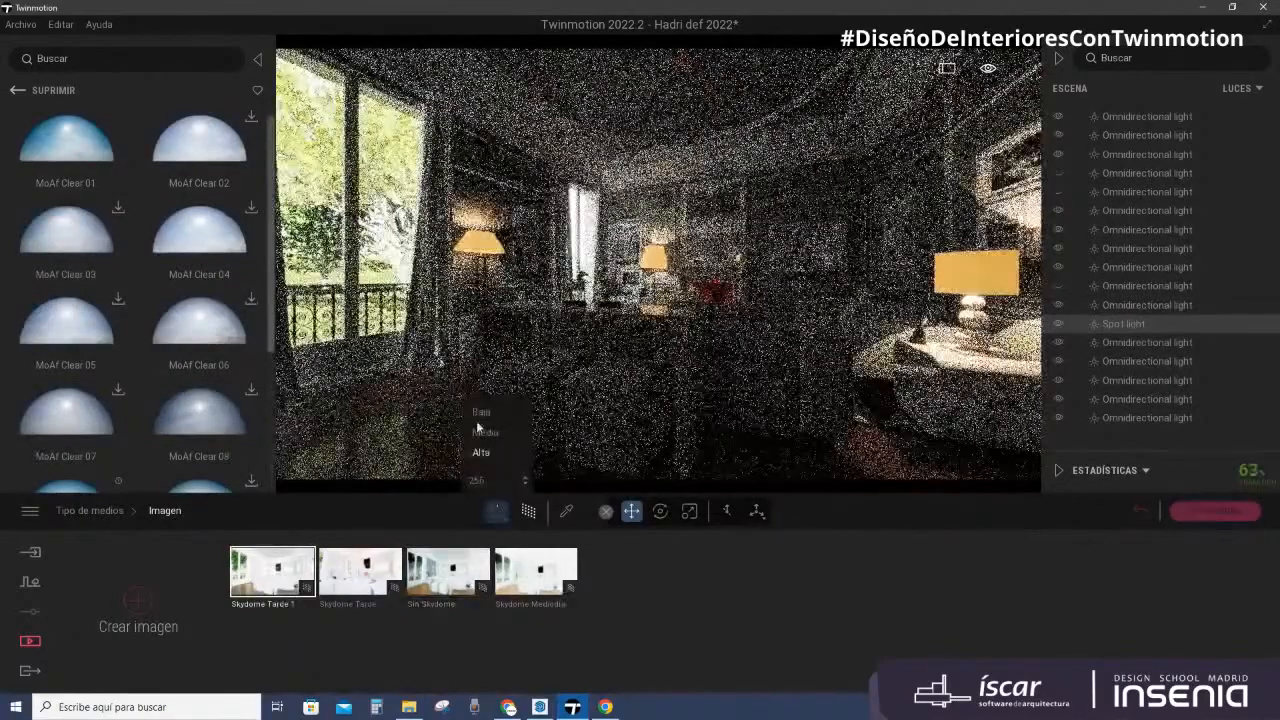
pyautogui.click(482, 413)
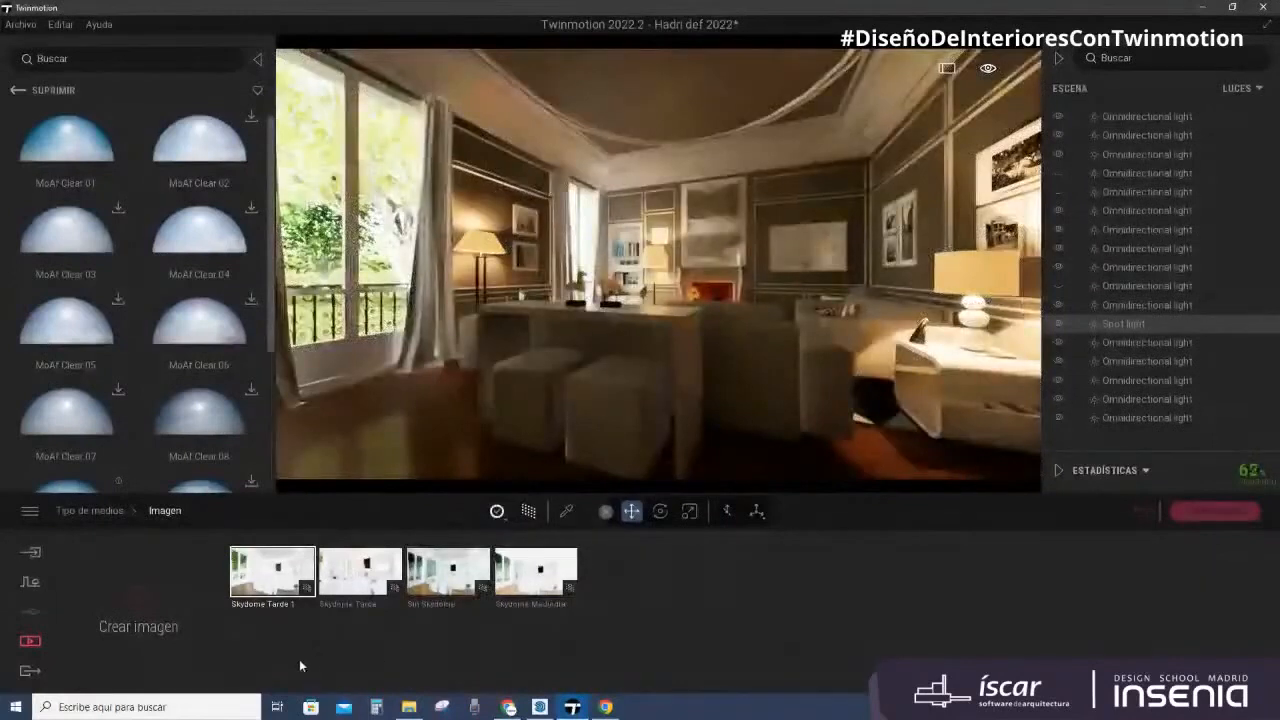
pyautogui.moveTo(266, 578)
pyautogui.click(359, 571)
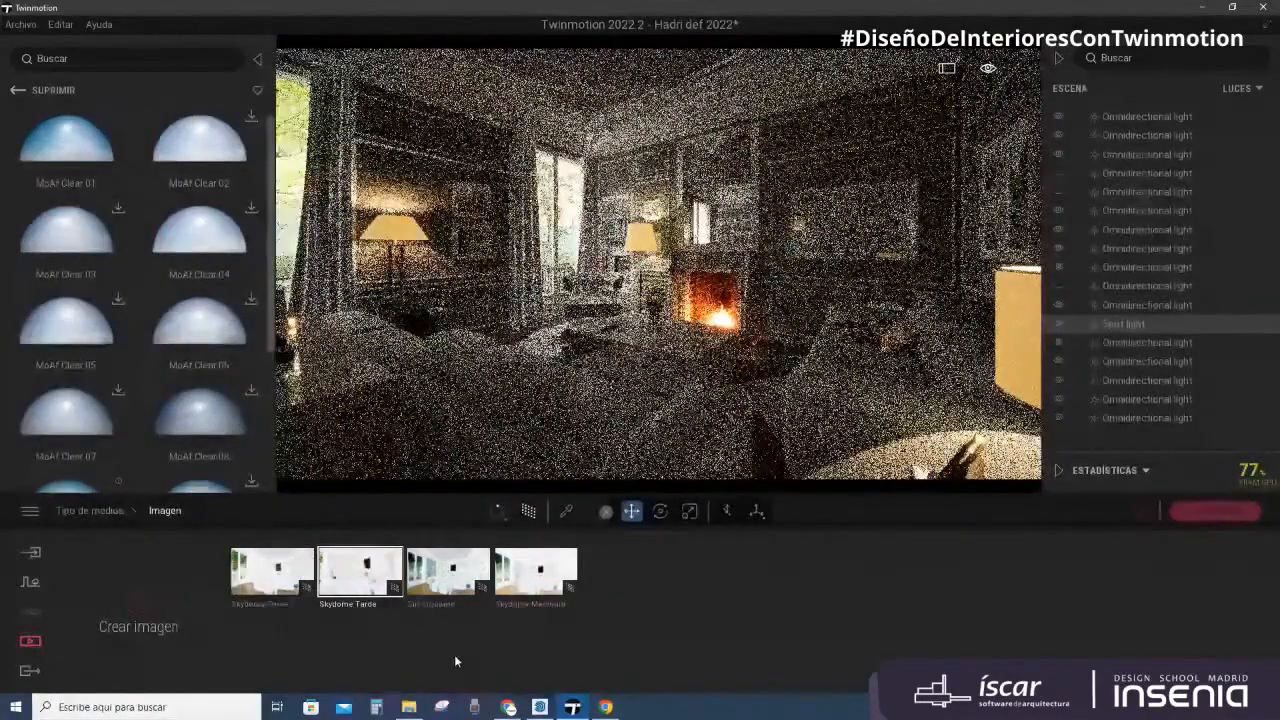
pyautogui.click(505, 512)
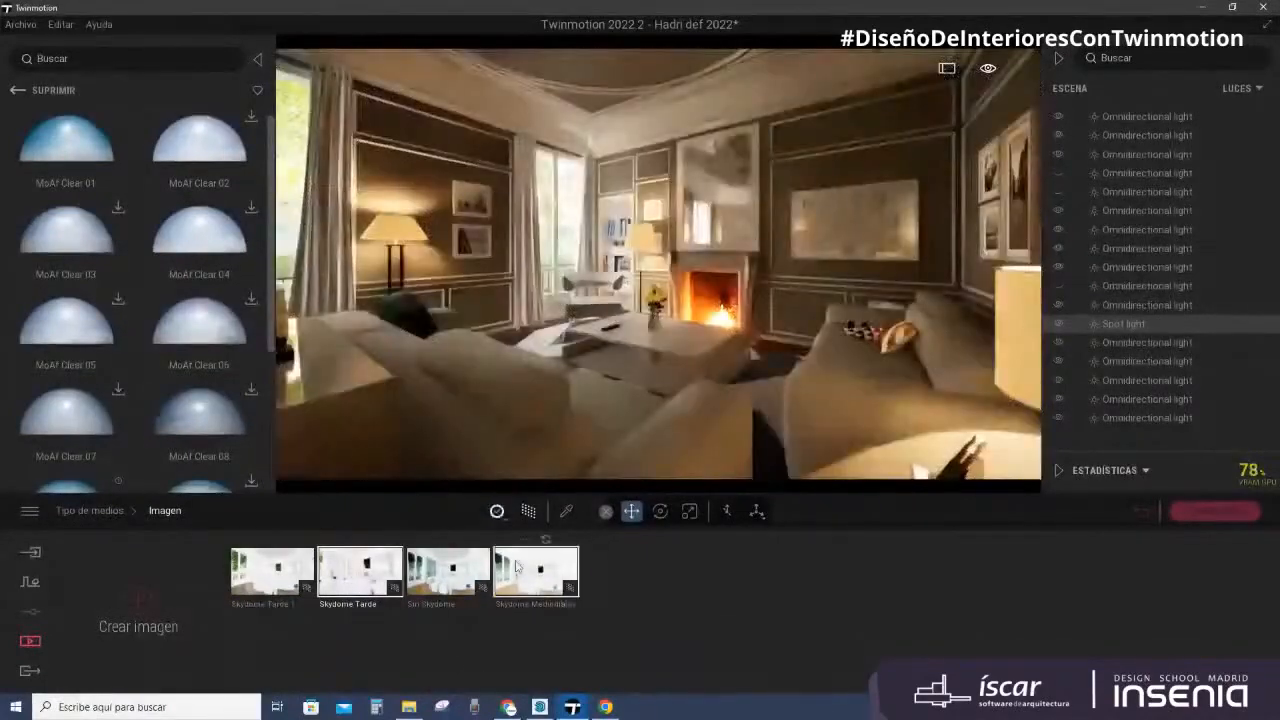
# Step: In the lighting settings of the saved Sin Skydome image, turn the skydome off
pyautogui.click(456, 576)
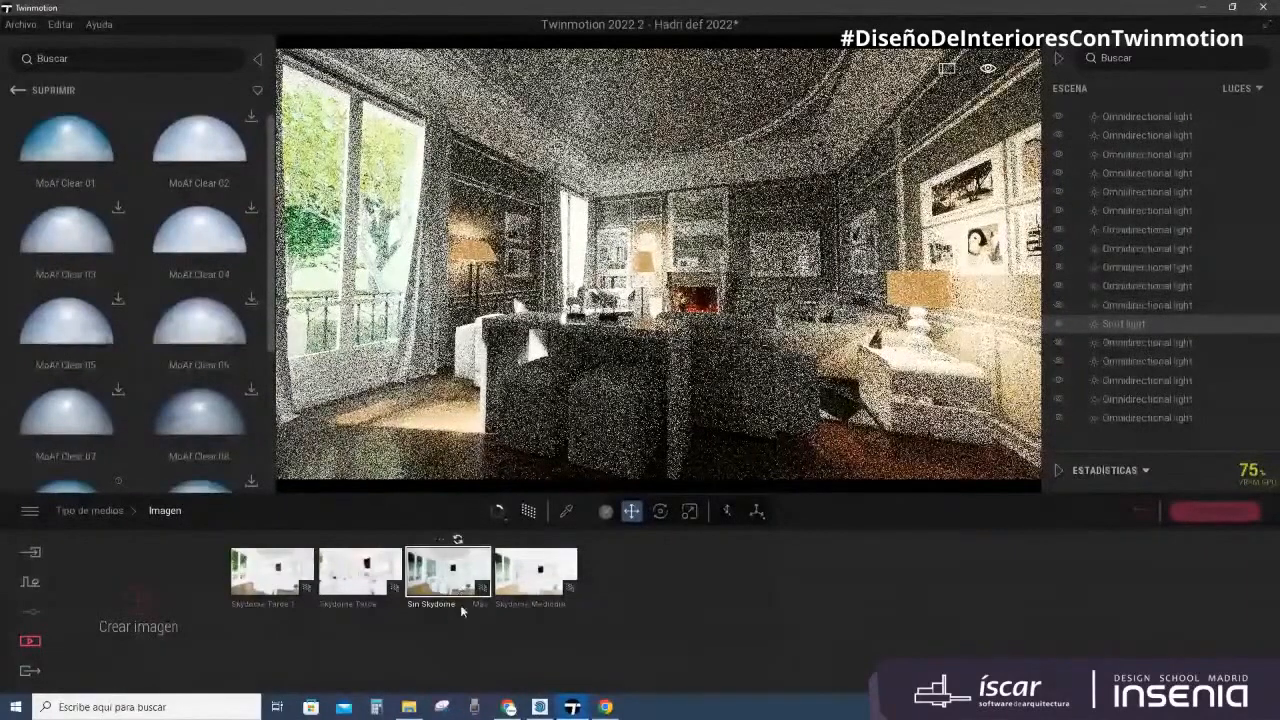
pyautogui.click(480, 606)
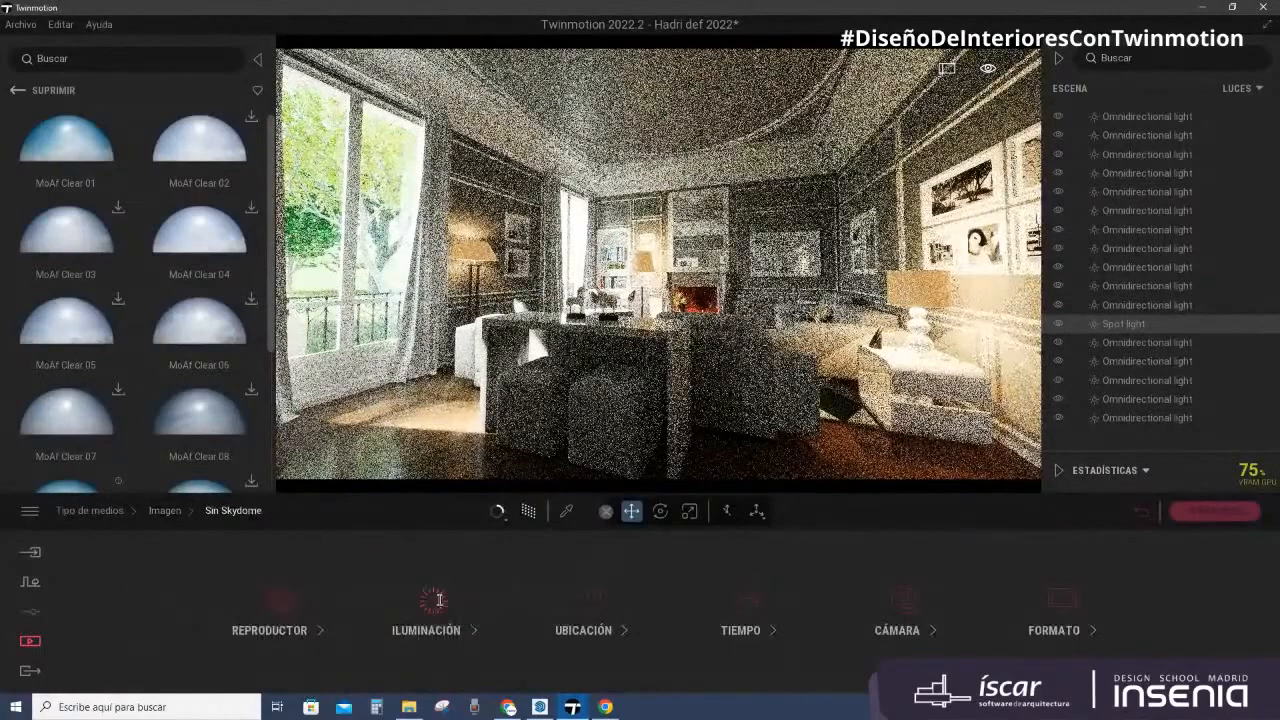
pyautogui.click(434, 602)
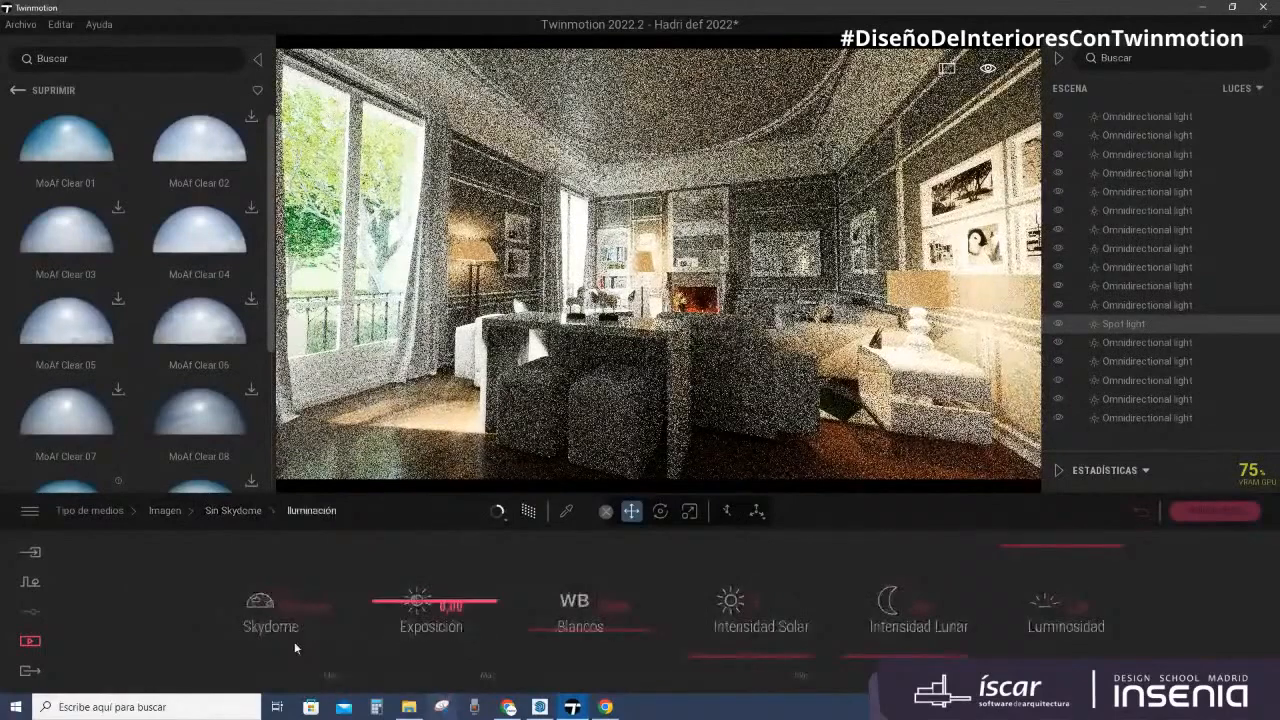
pyautogui.click(348, 634)
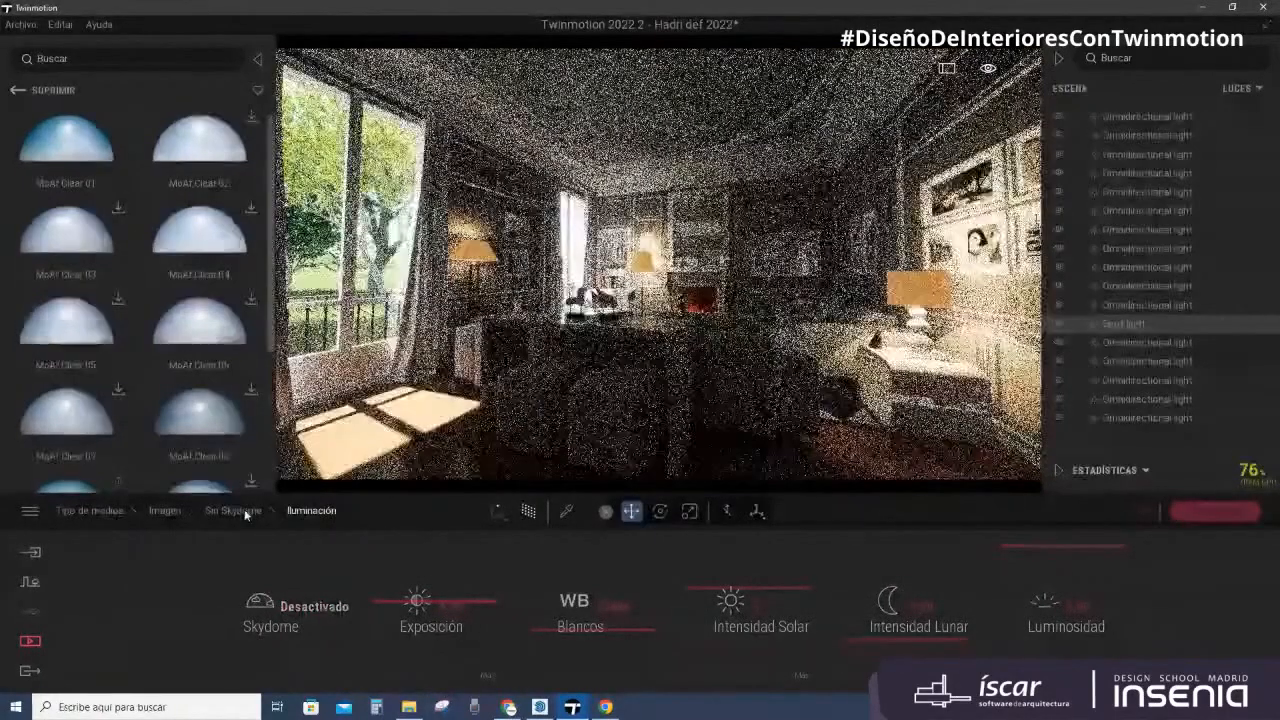
# Step: Set the Path Tracer quality to Baja for the Sin Skydome image and return to the list of saved images
pyautogui.click(498, 512)
pyautogui.click(487, 417)
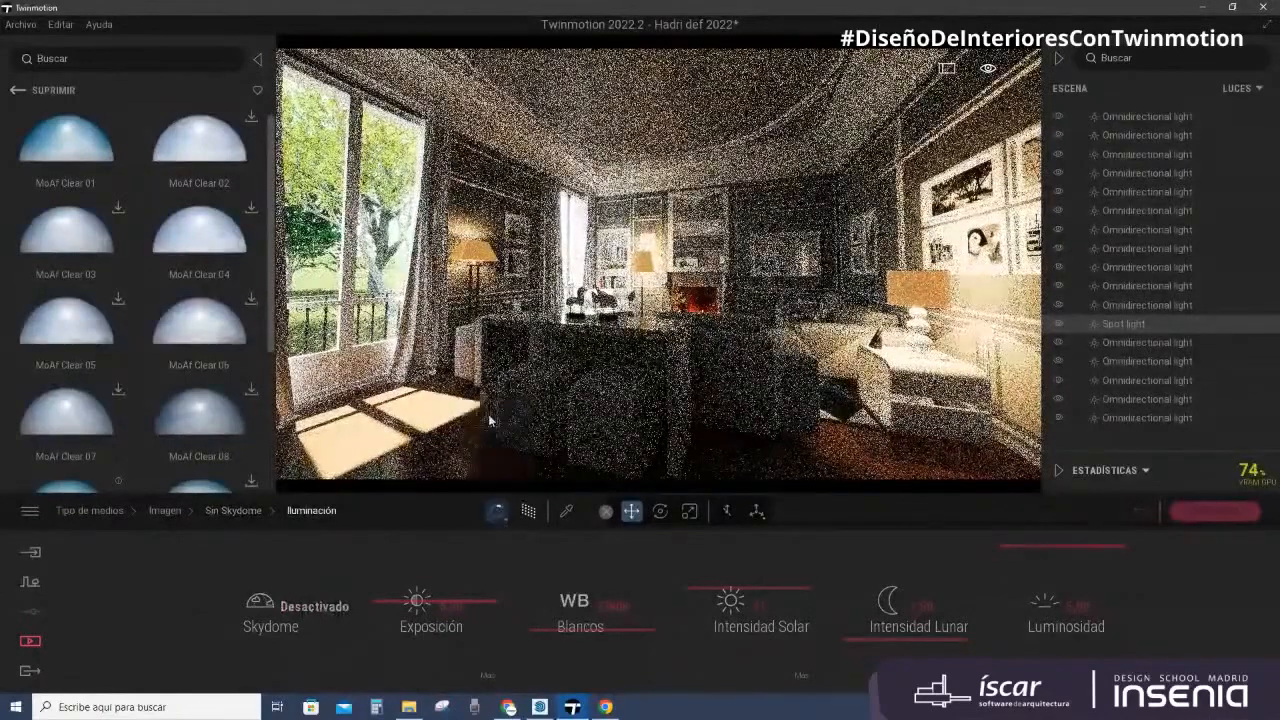
pyautogui.click(505, 516)
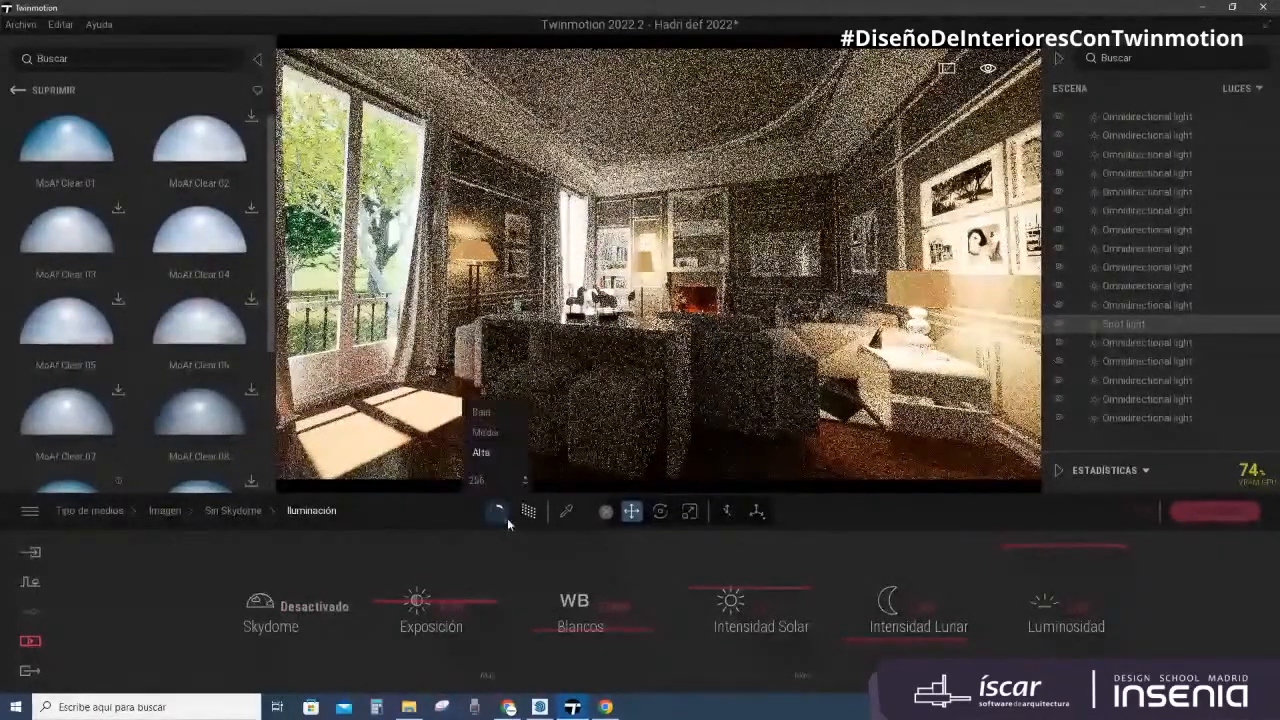
pyautogui.click(486, 414)
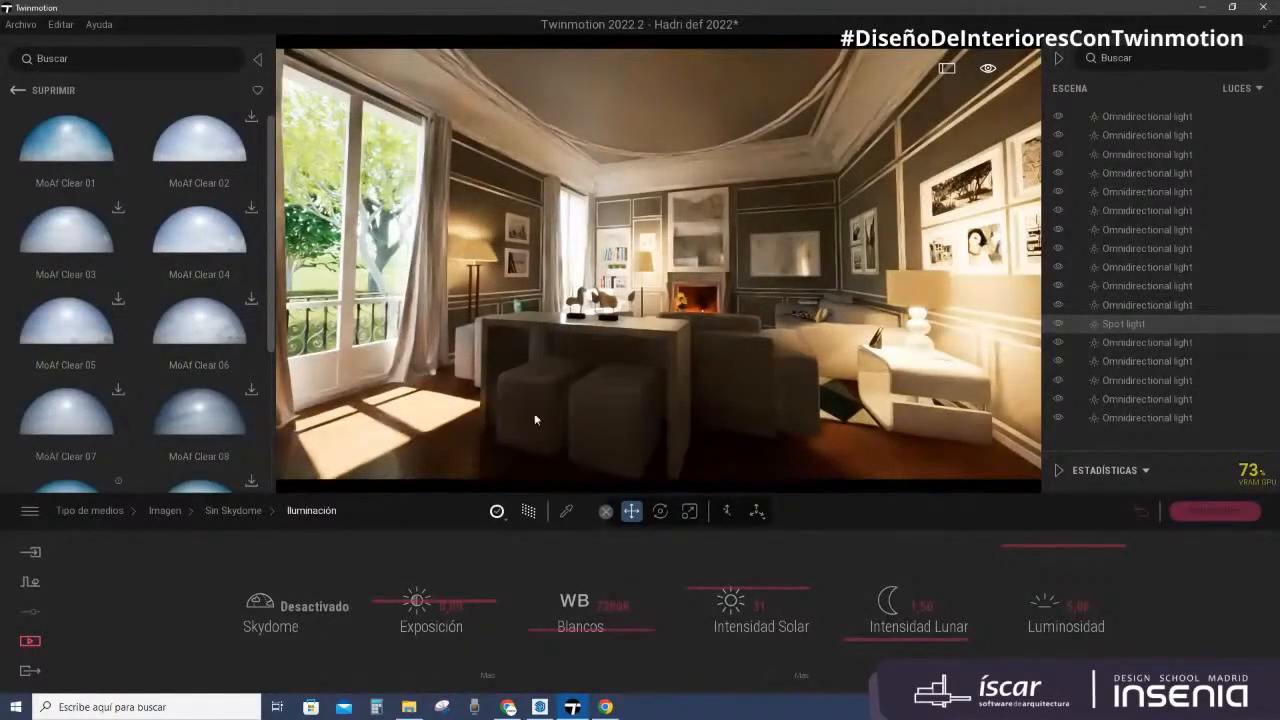
pyautogui.click(163, 511)
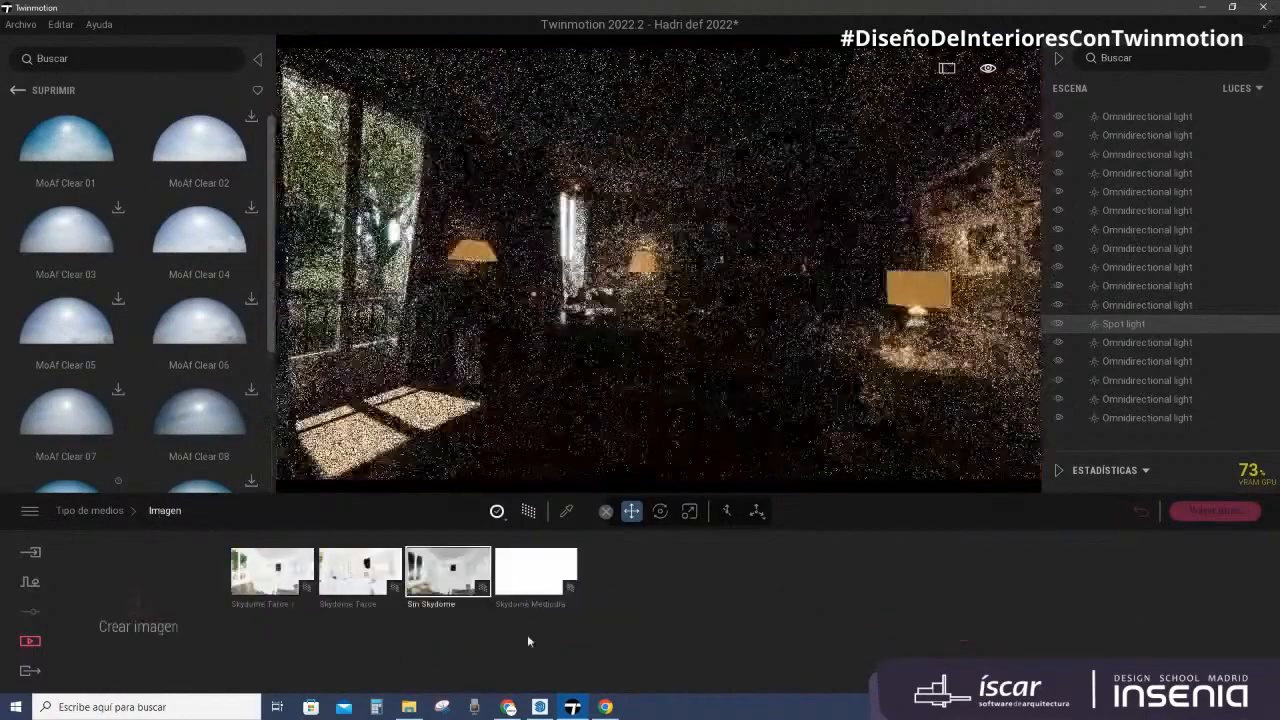
# Step: Display the saved Skydome Mediodia image, look at its camera settings and return to the list of saved images
pyautogui.click(538, 585)
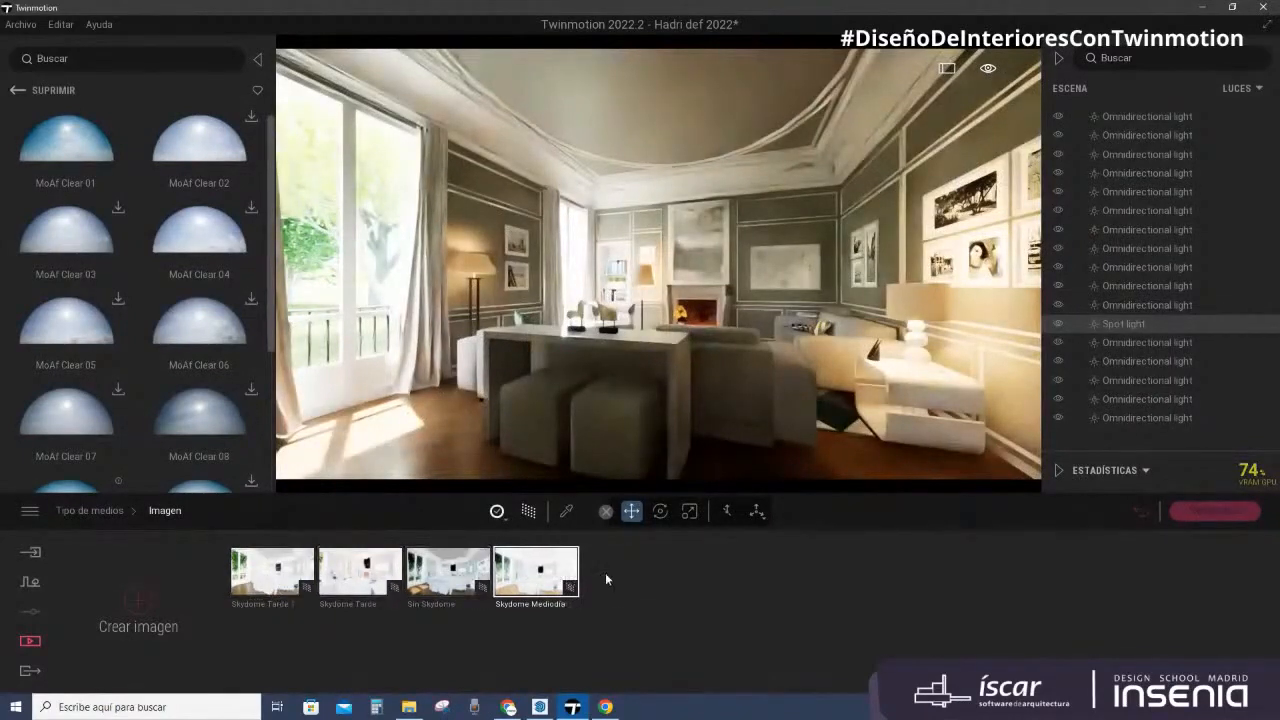
pyautogui.doubleClick(566, 604)
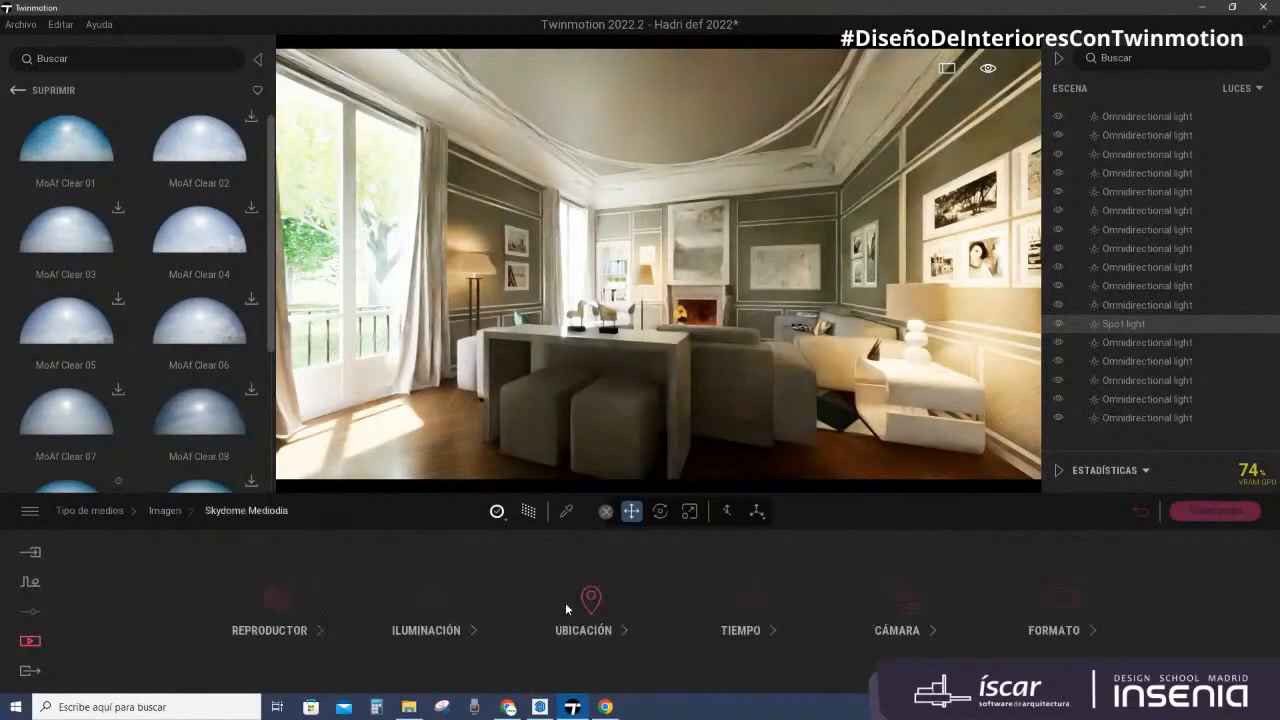
pyautogui.click(886, 612)
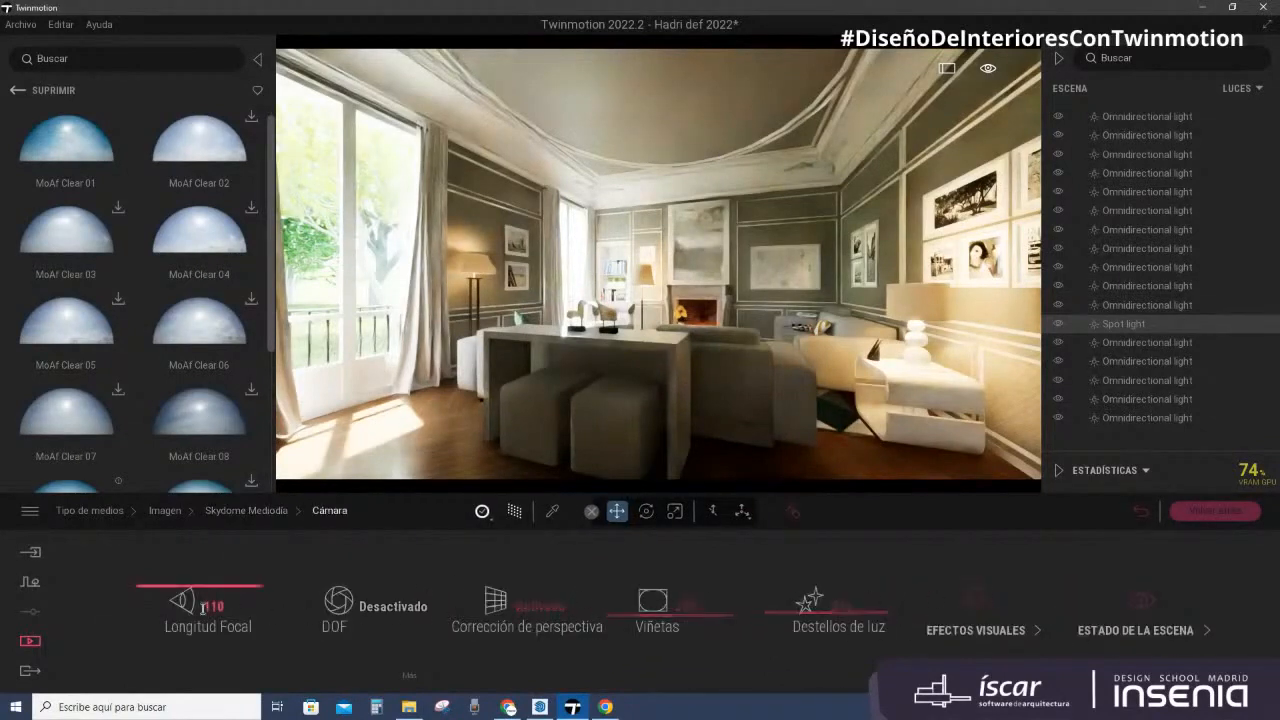
pyautogui.click(240, 510)
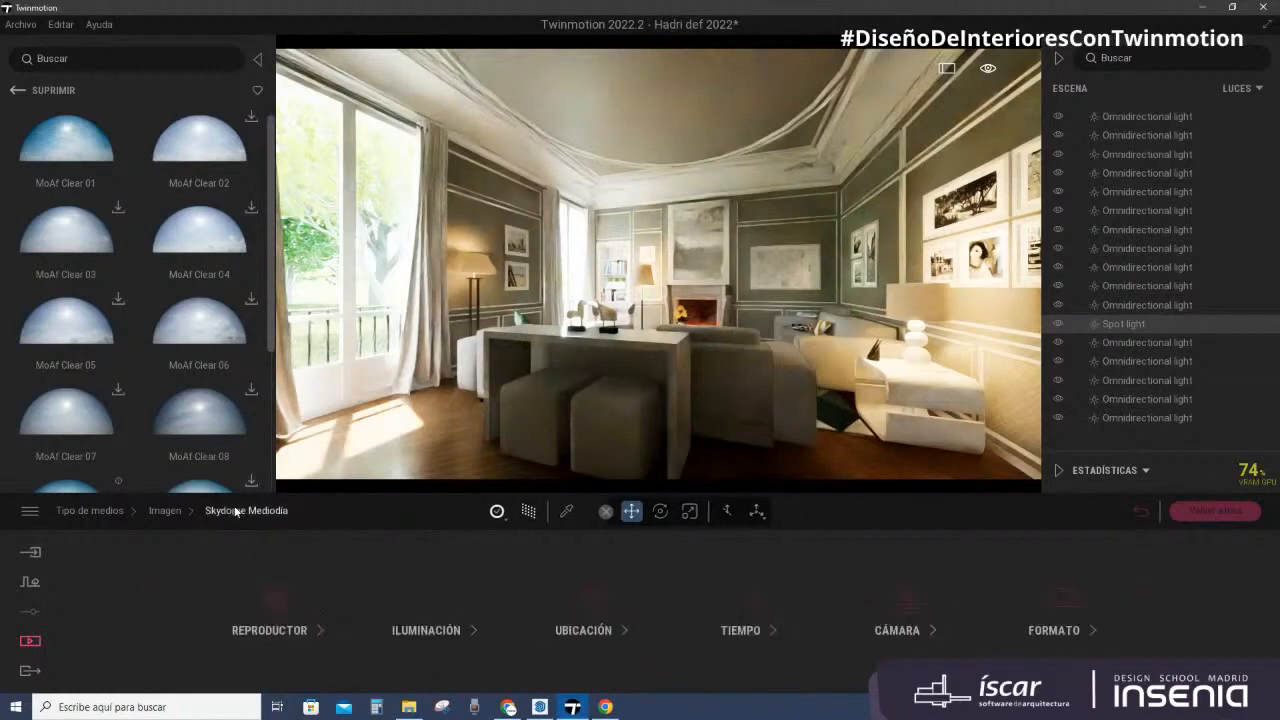
pyautogui.click(166, 511)
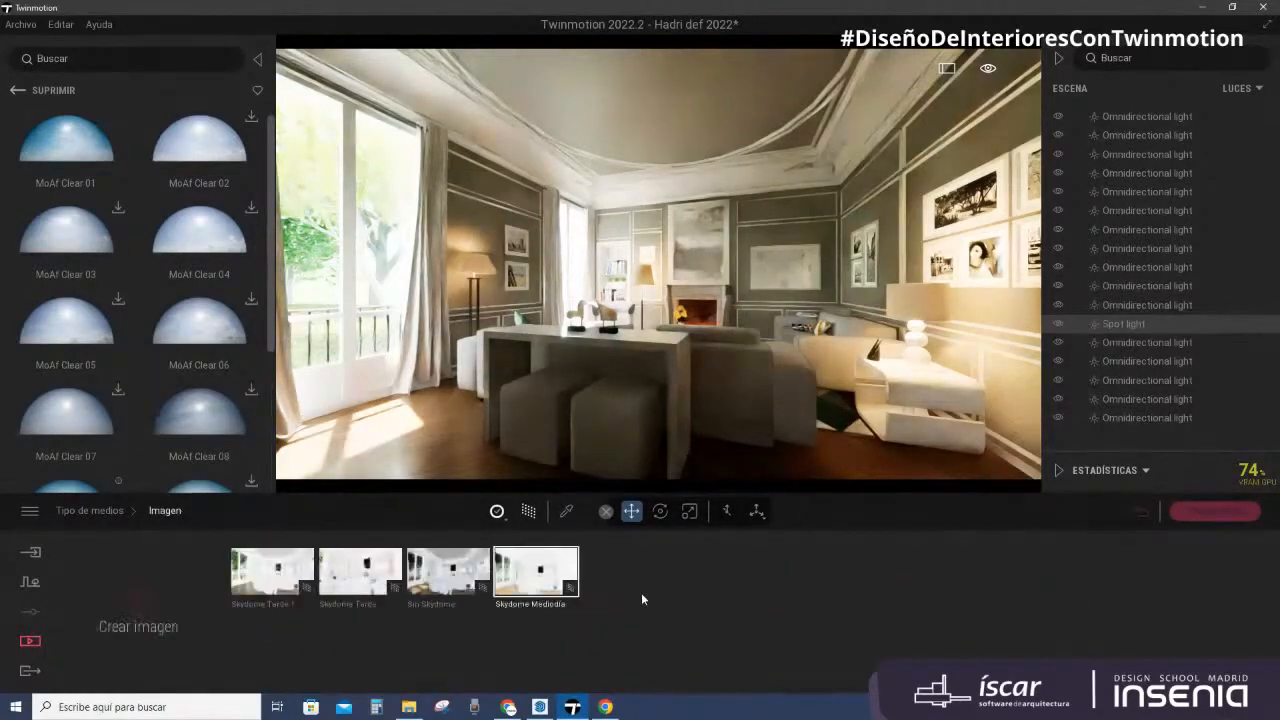
# Step: Choose UHD 4K 3840x2160 as the Skydome Mediodia image's output size and view its resolution settings
pyautogui.click(567, 600)
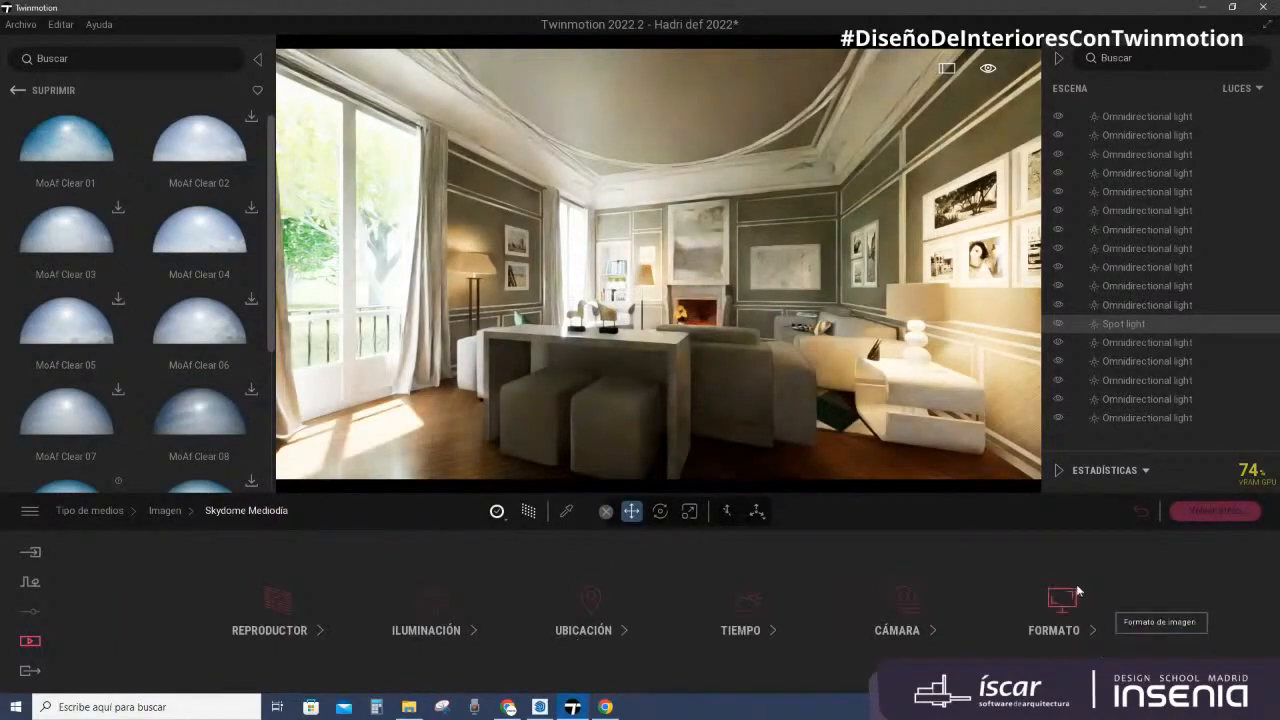
pyautogui.click(1056, 629)
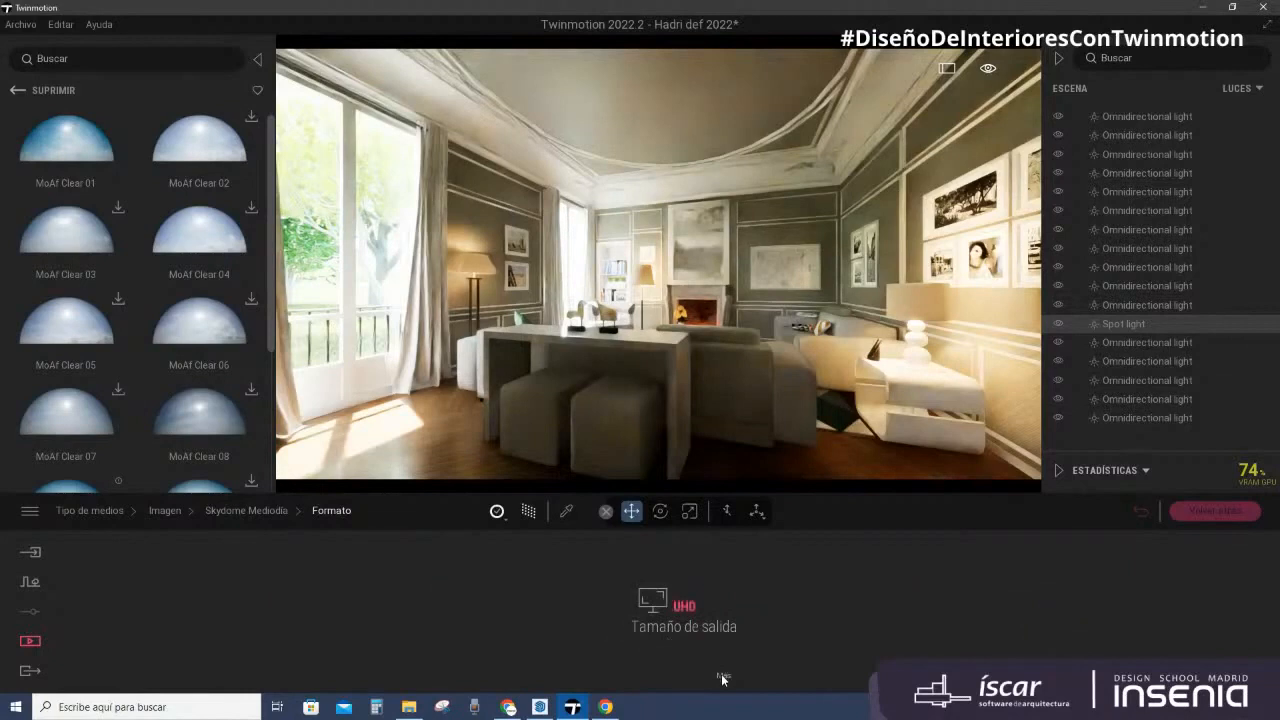
pyautogui.click(704, 627)
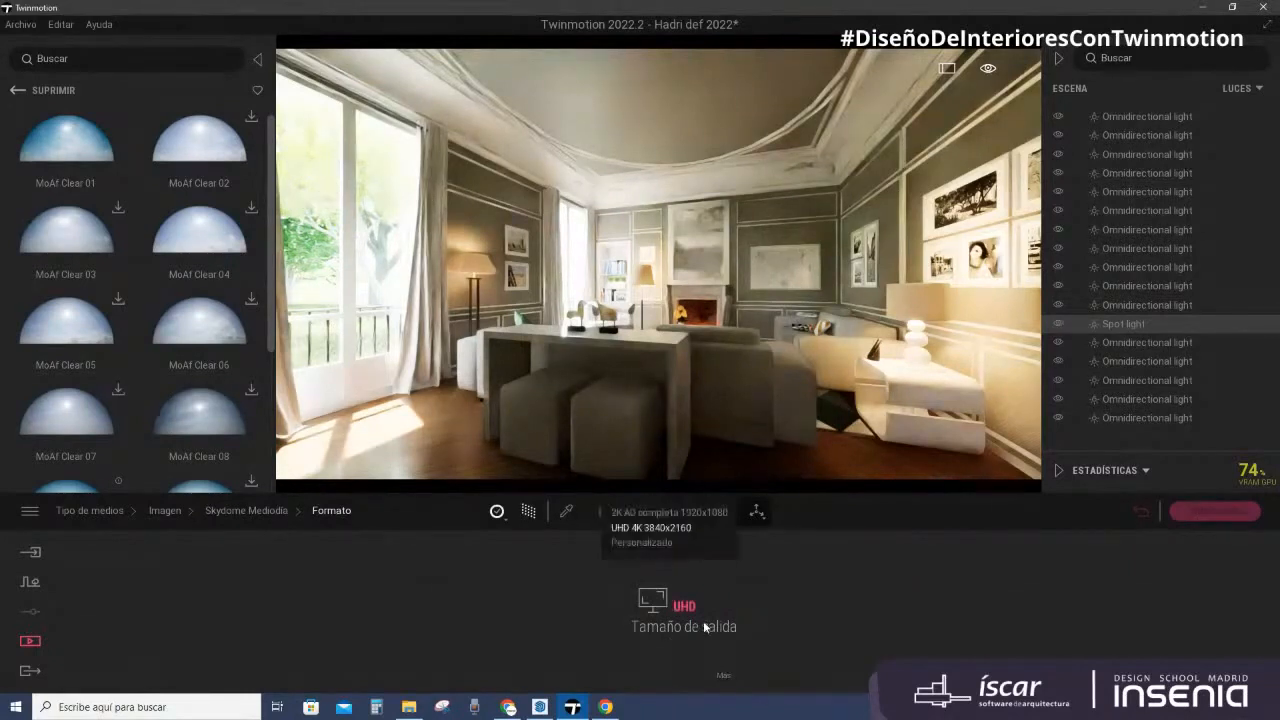
pyautogui.click(642, 527)
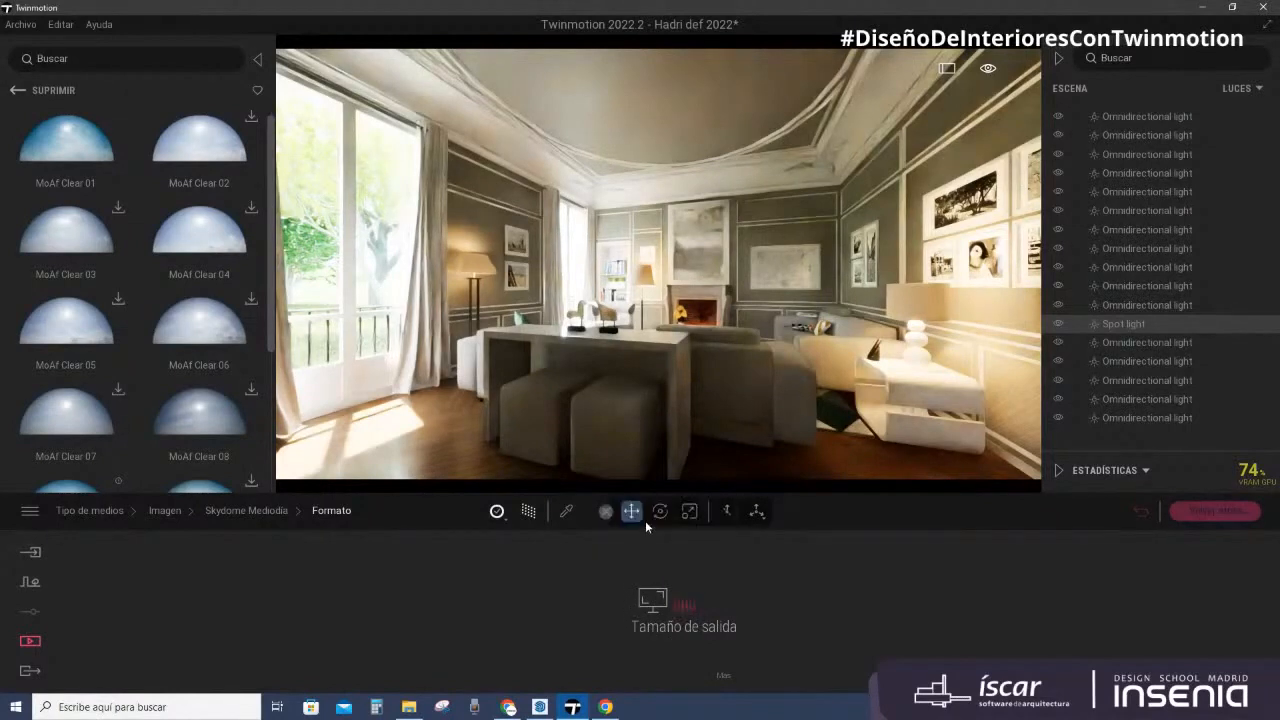
pyautogui.click(729, 677)
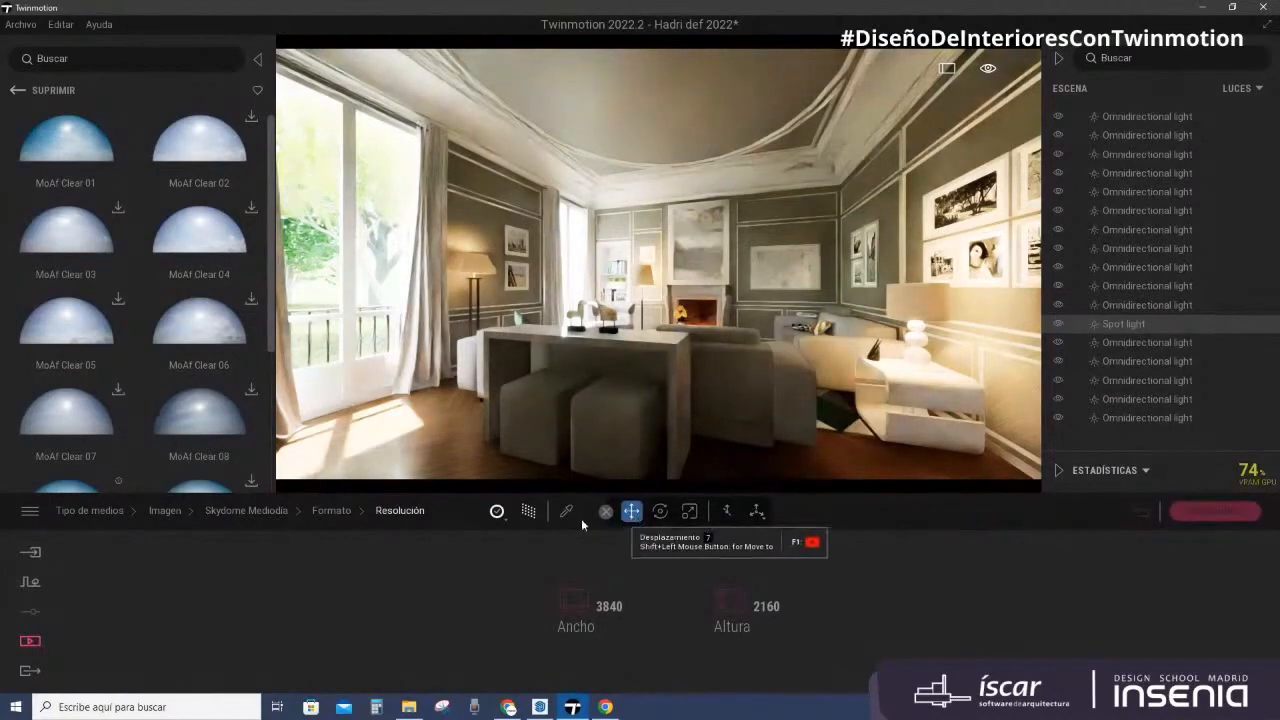
pyautogui.click(331, 510)
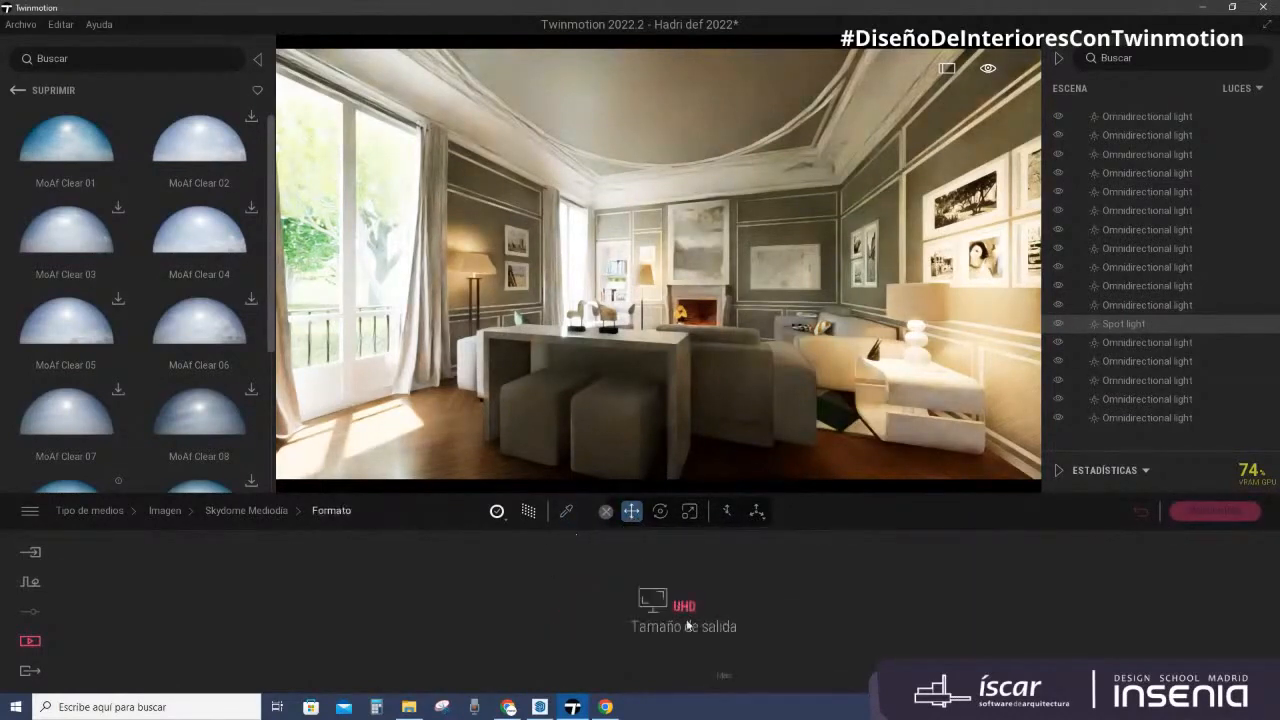
# Step: Set the Skydome Mediodia image's output size to Personalizado, check its width and height settings and return to the image's settings
pyautogui.click(689, 608)
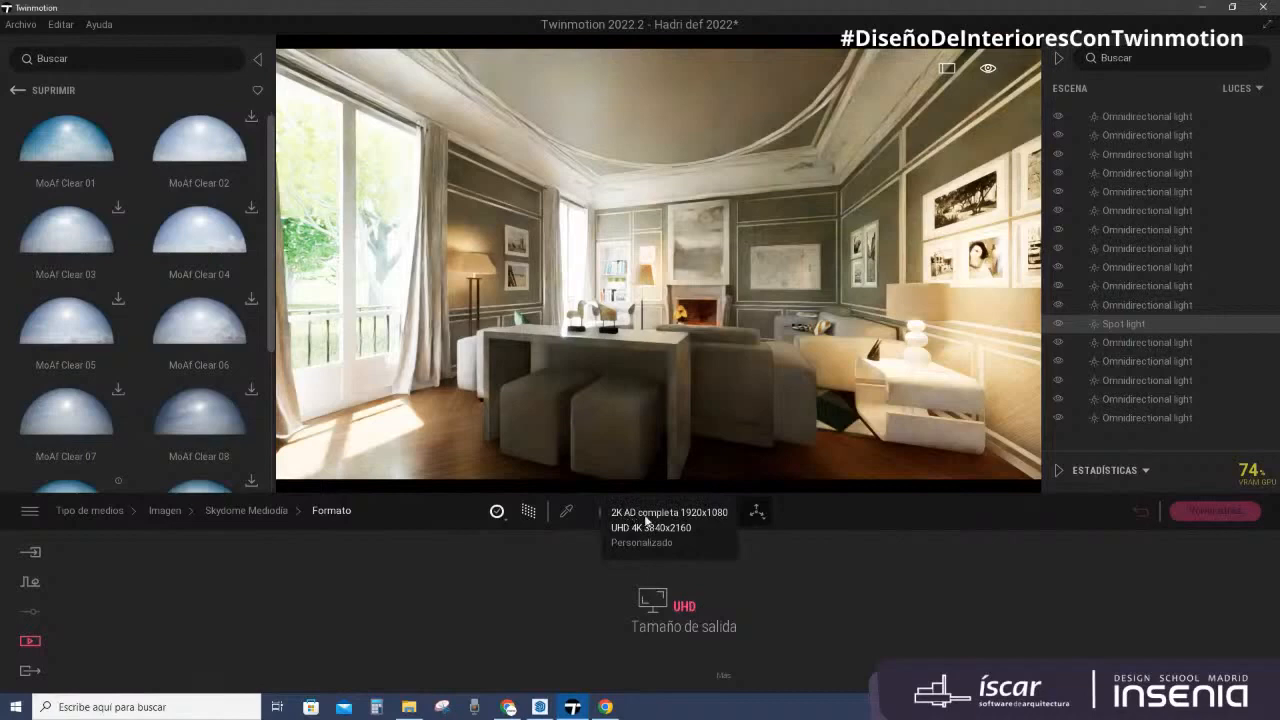
pyautogui.click(645, 543)
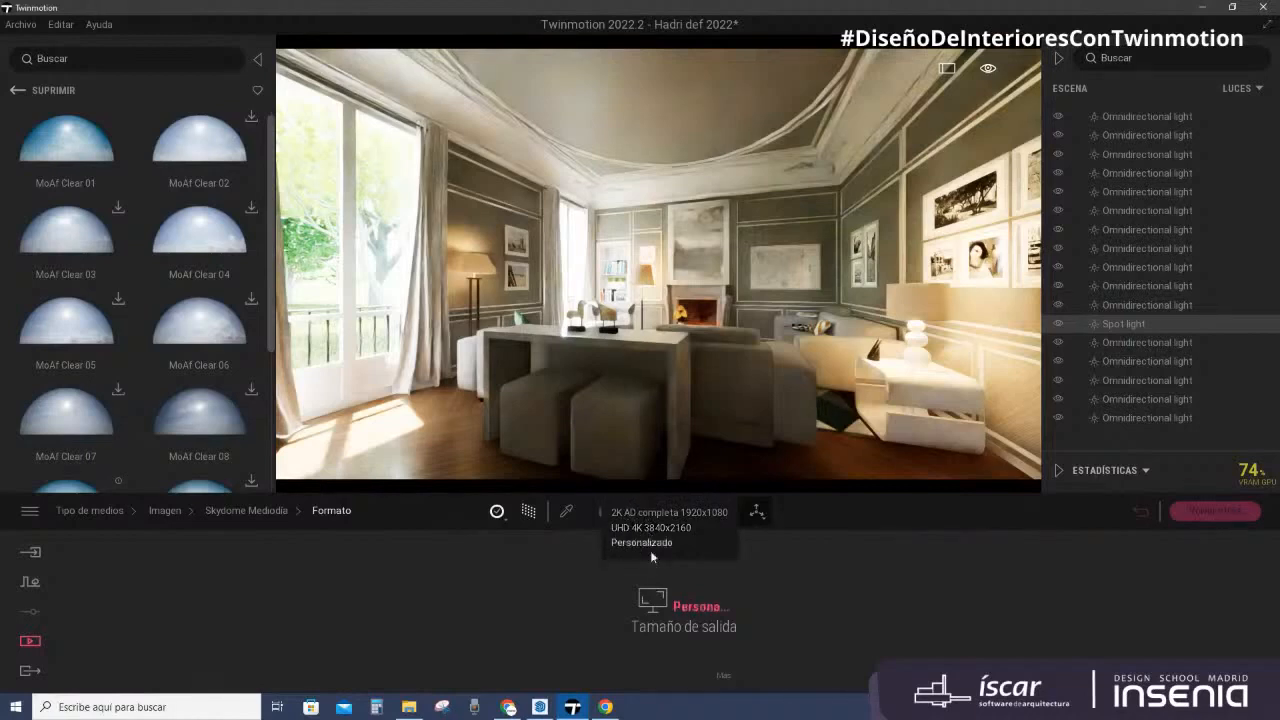
pyautogui.click(652, 603)
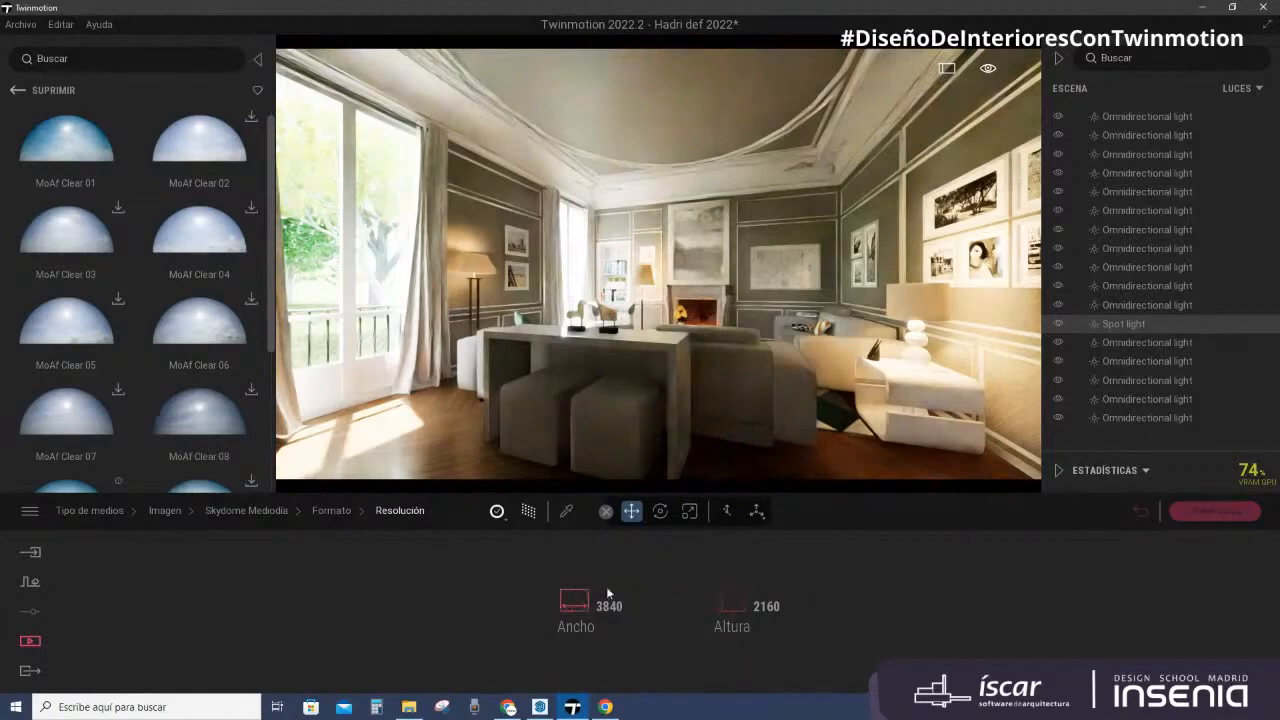
pyautogui.click(335, 510)
pyautogui.click(273, 515)
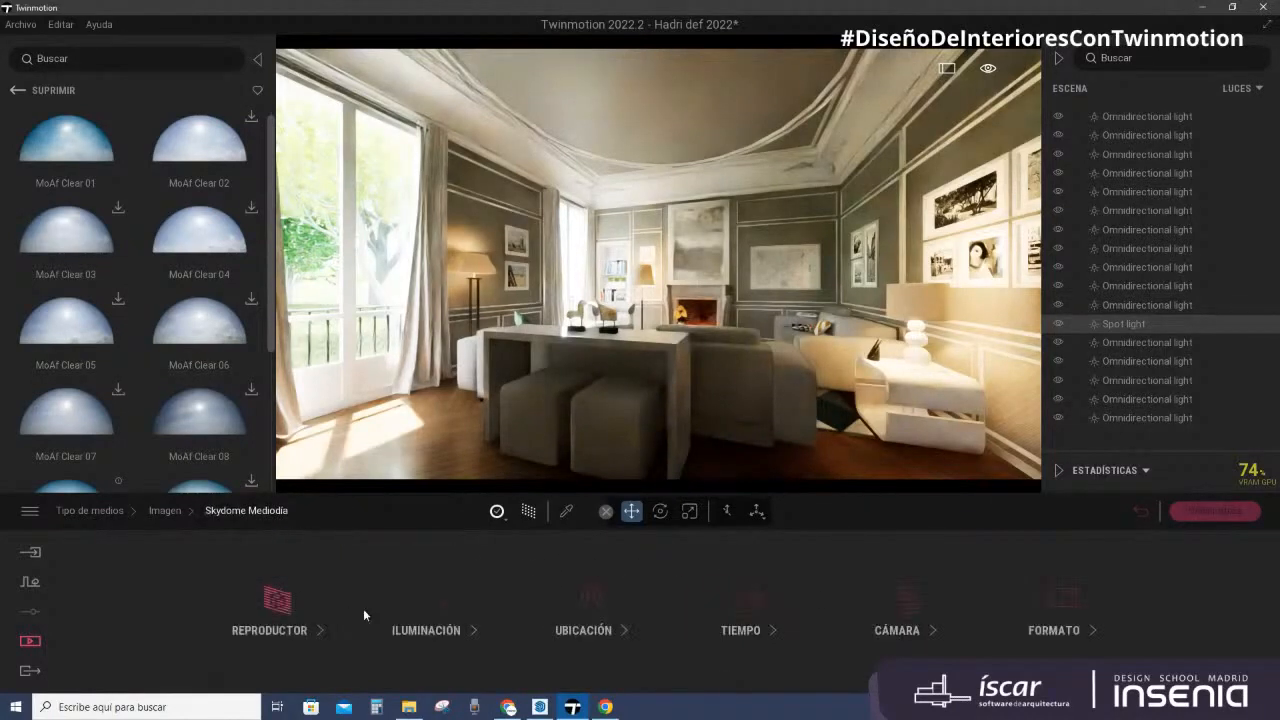
# Step: Select the four saved images Skydome Tarde 1, Skydome Tarde, Sin Skydome and Skydome Mediodia for local image export, and reopen the selection
pyautogui.click(30, 645)
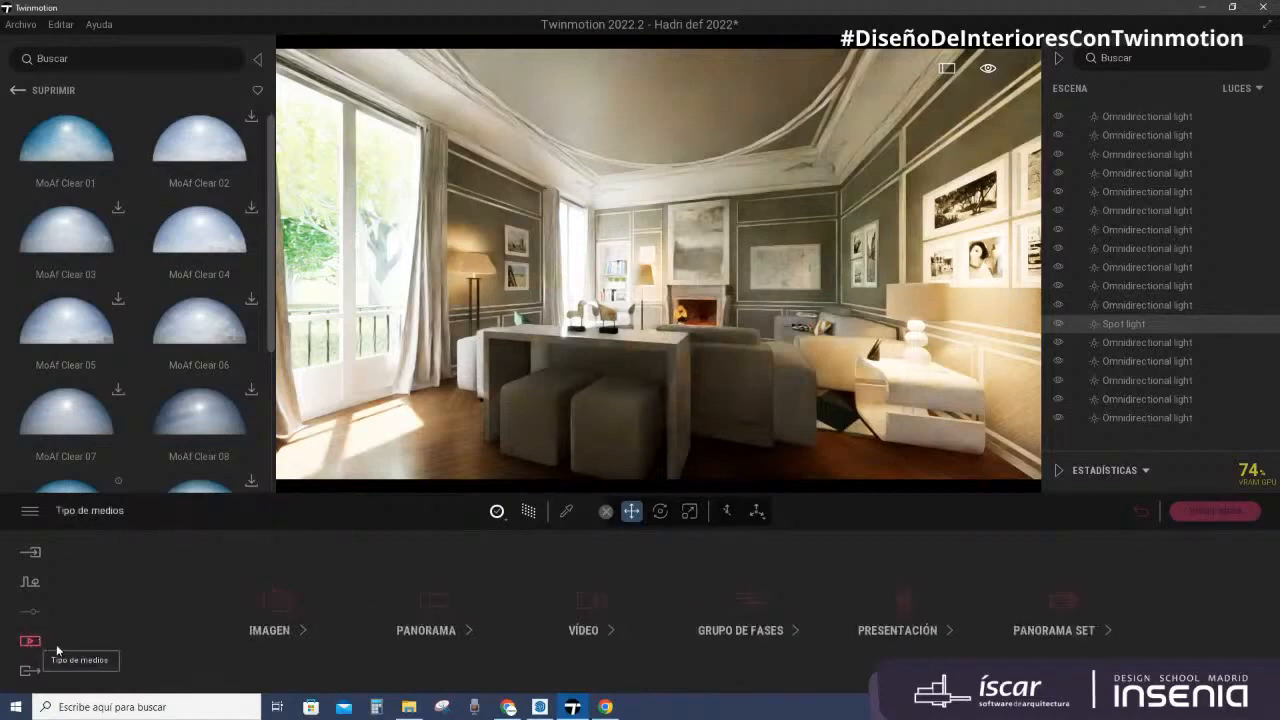
pyautogui.click(277, 605)
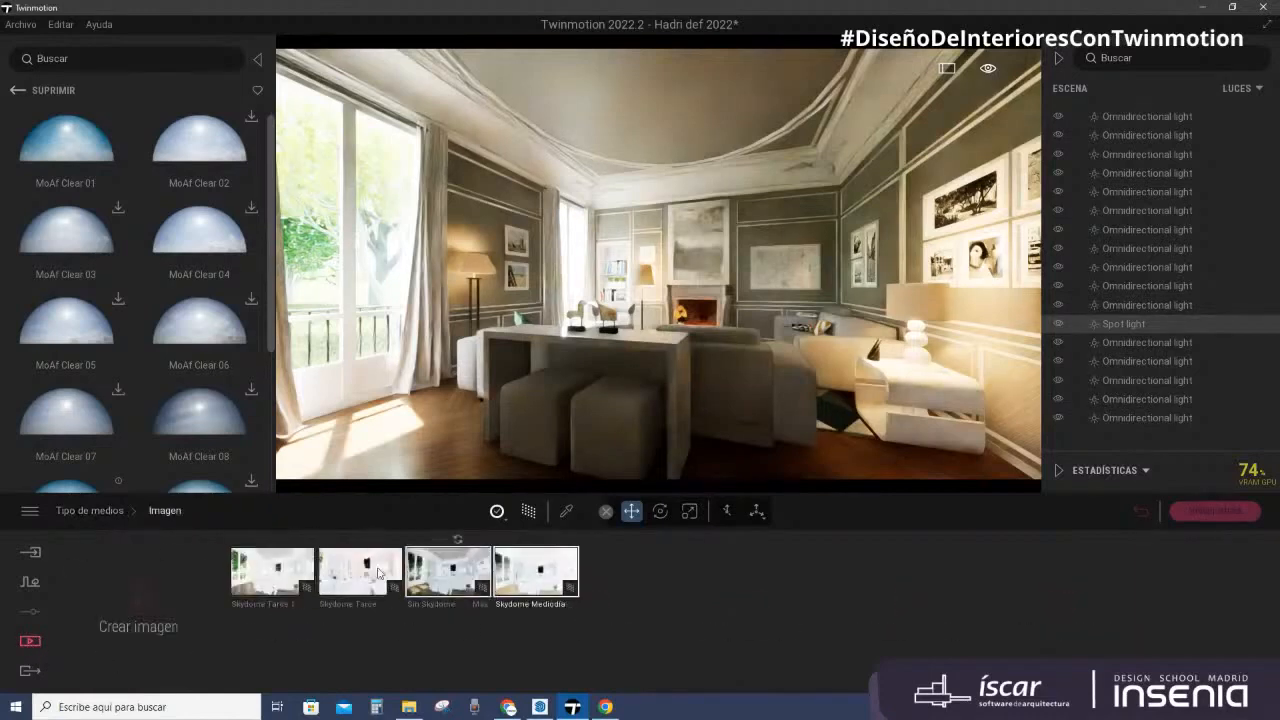
pyautogui.click(30, 671)
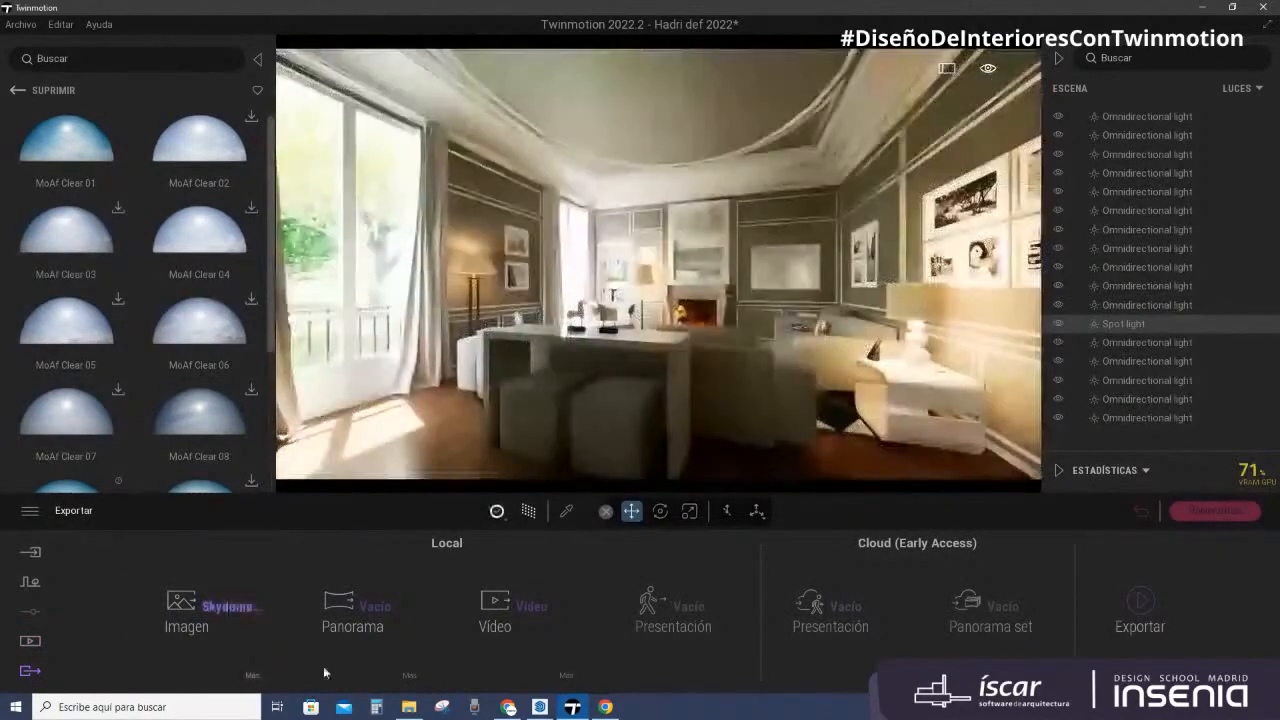
pyautogui.click(238, 614)
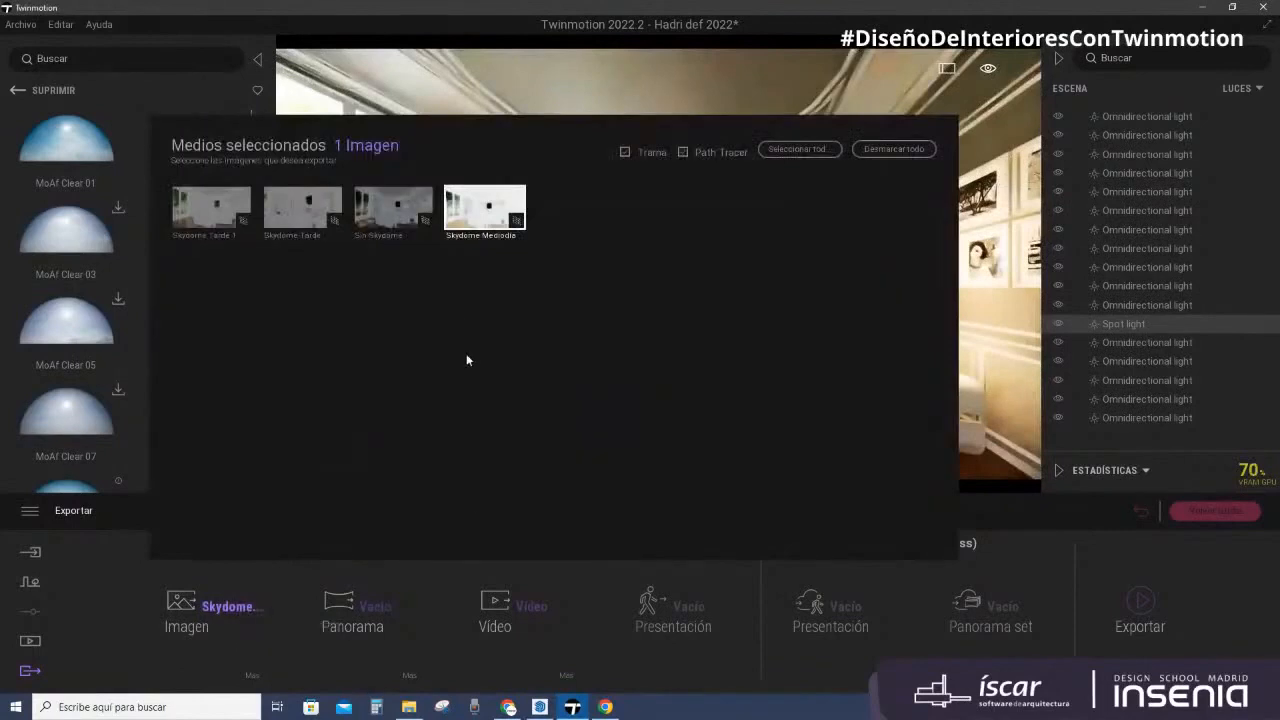
pyautogui.click(391, 224)
pyautogui.click(313, 220)
pyautogui.click(222, 218)
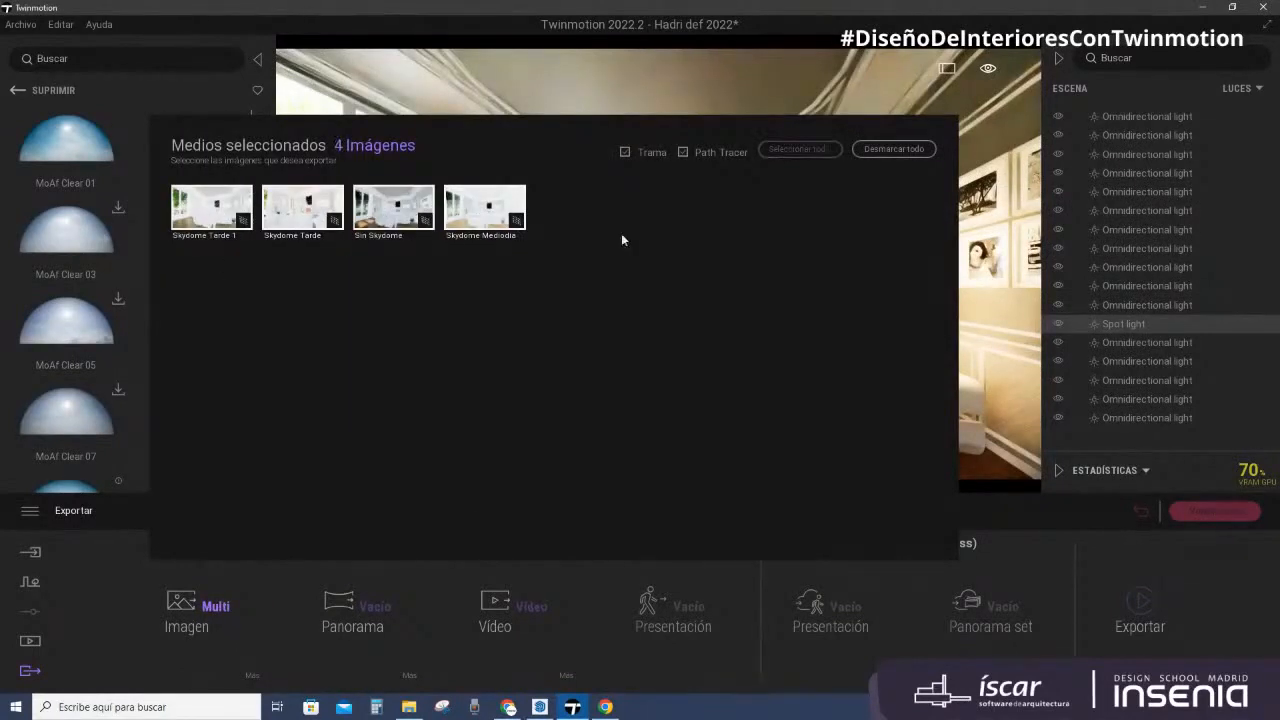
pyautogui.click(437, 516)
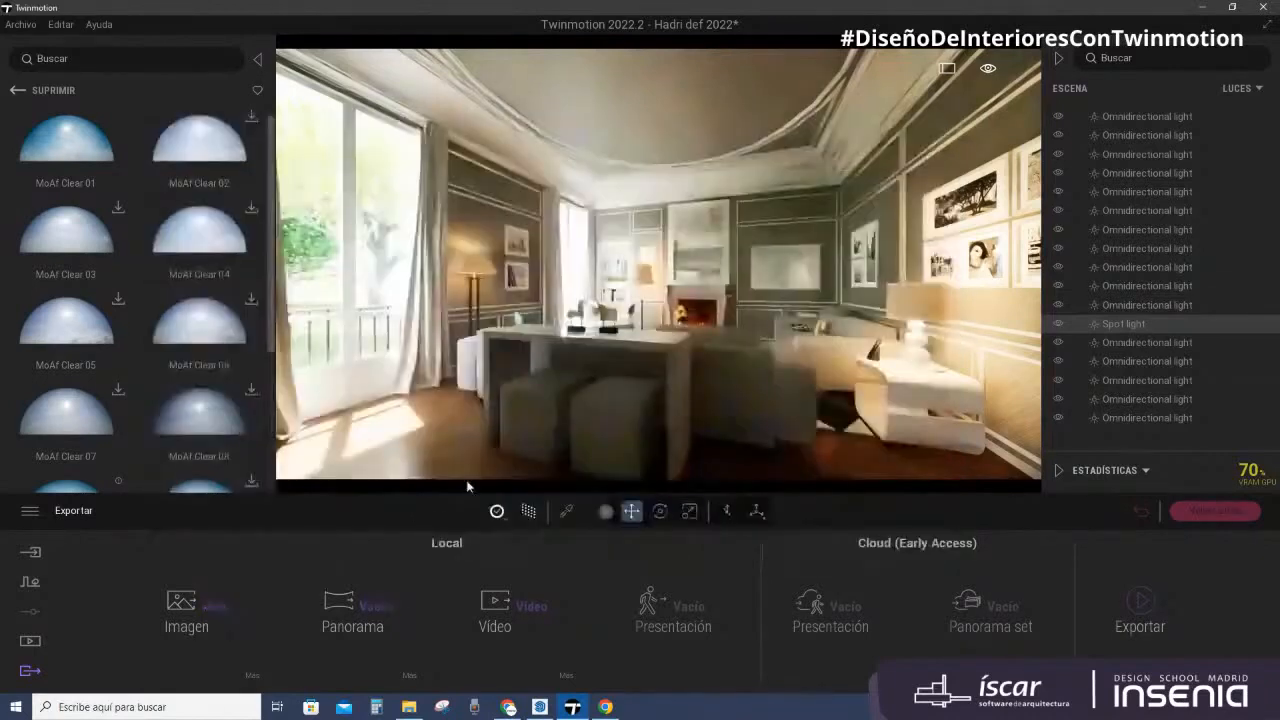
pyautogui.click(222, 610)
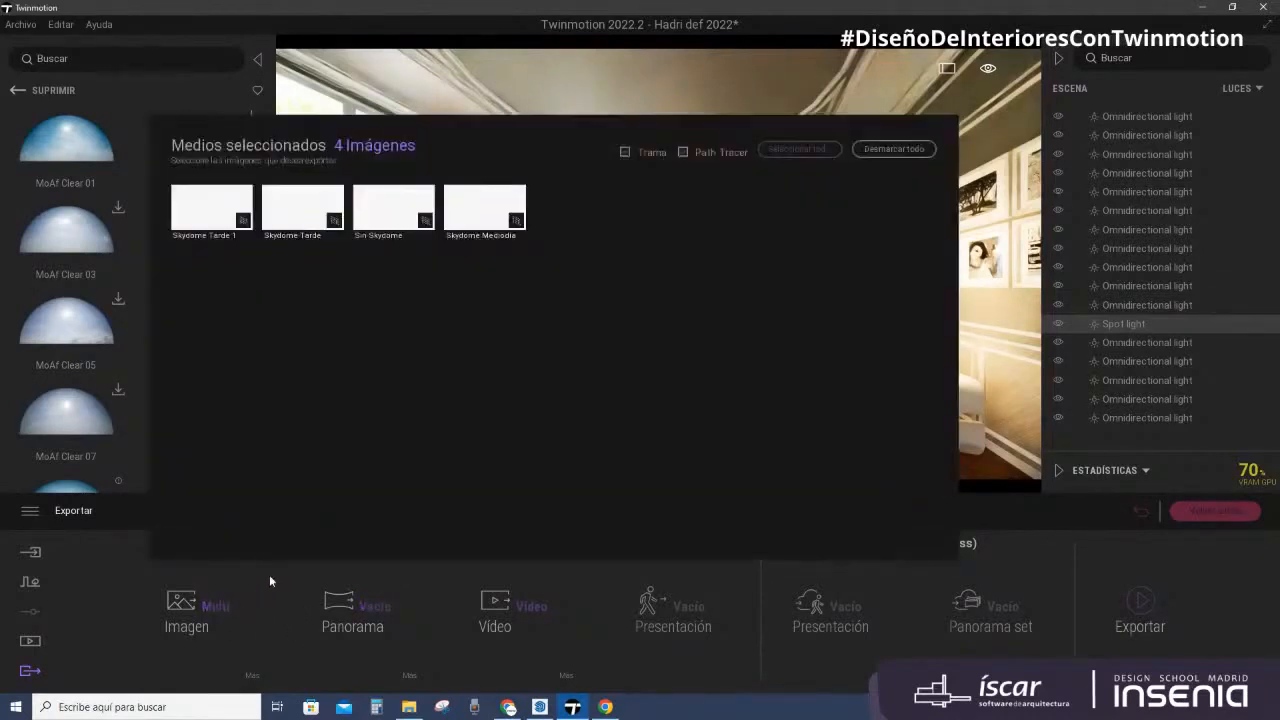
# Step: Leave only Skydome Mediodia selected for local image export, start the export and cancel at the destination folder selection
pyautogui.click(380, 211)
pyautogui.click(308, 211)
pyautogui.click(219, 209)
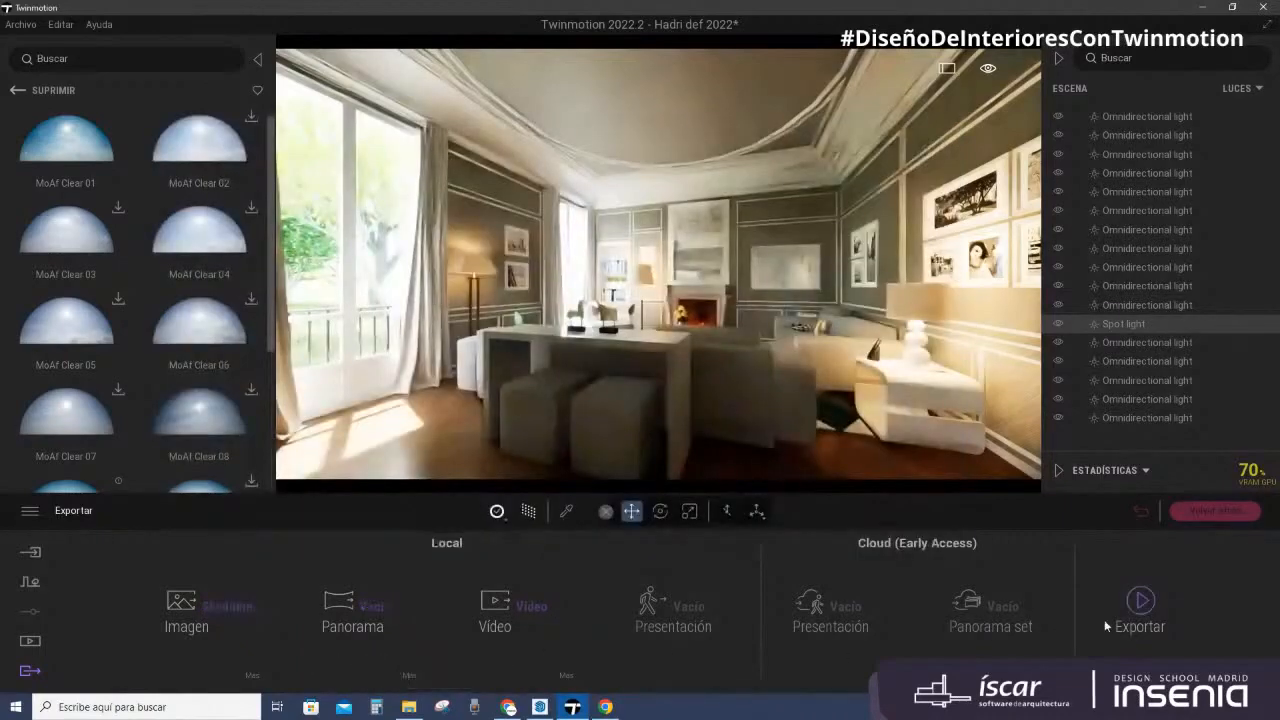
pyautogui.click(1140, 602)
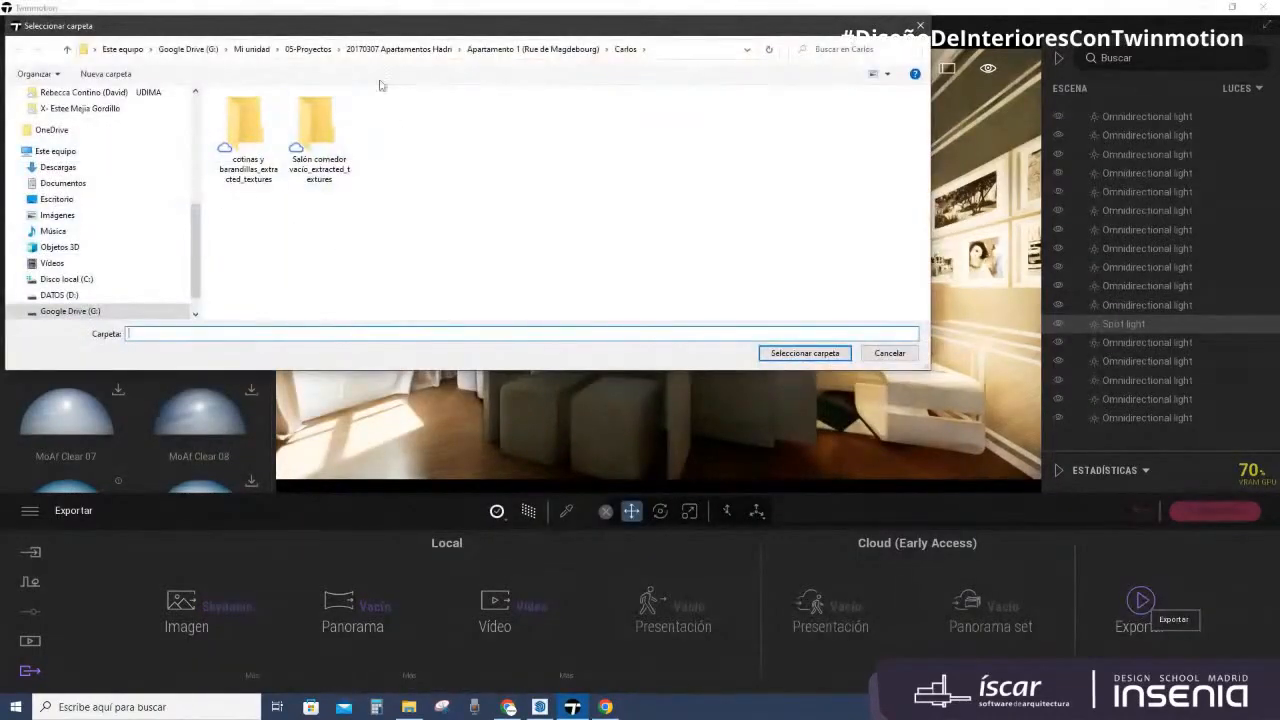
pyautogui.click(895, 357)
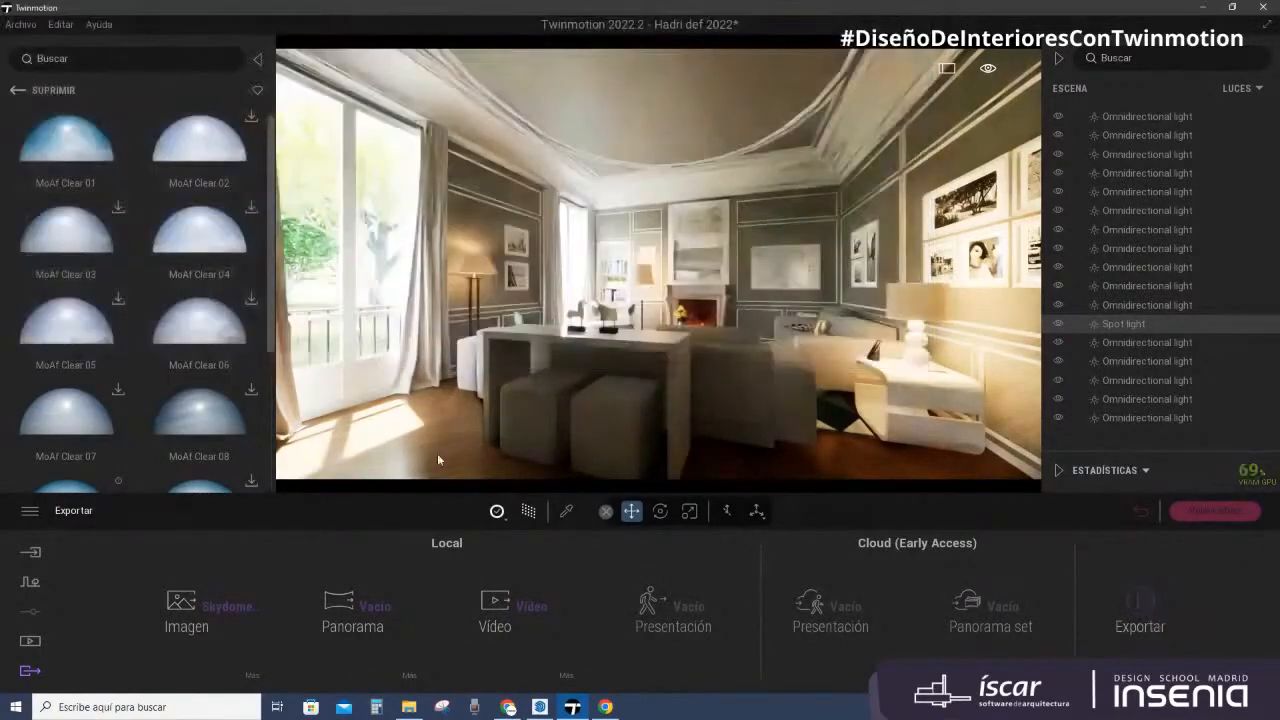
# Step: Switch to File Explorer and open the exported image Skydome Mediodía_001.jpg in a maximized window
pyautogui.click(409, 707)
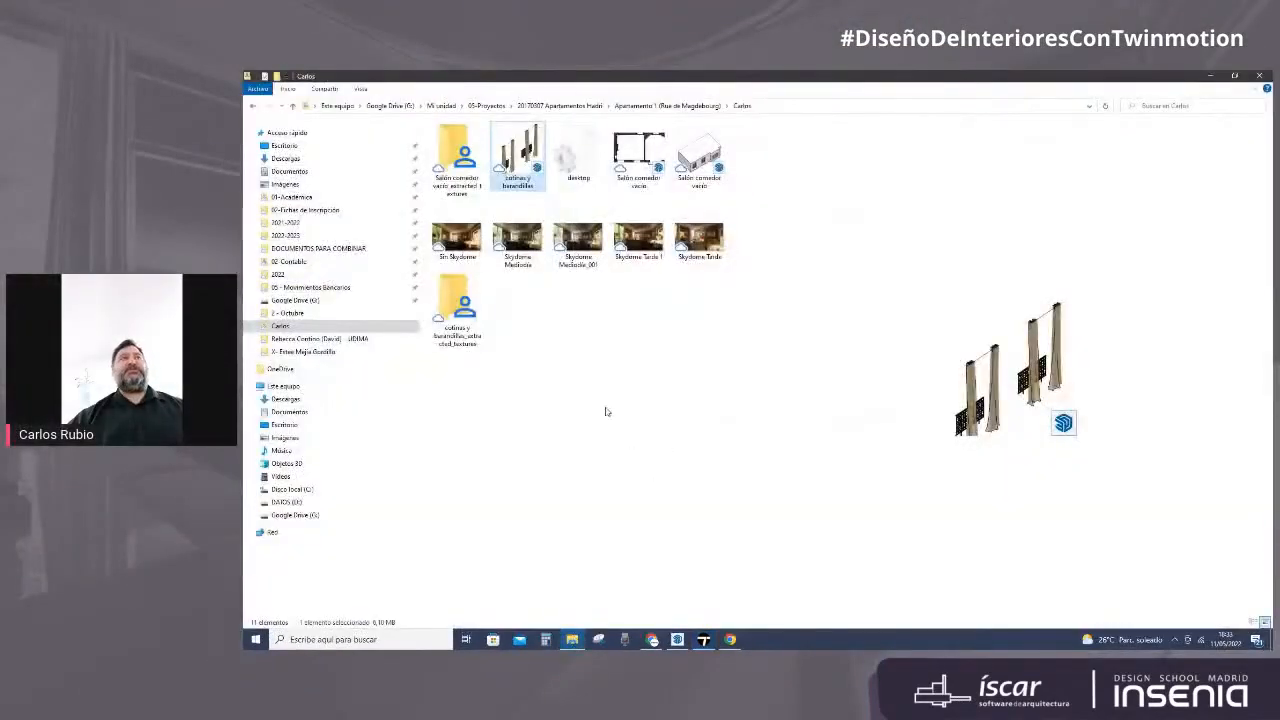
pyautogui.doubleClick(594, 263)
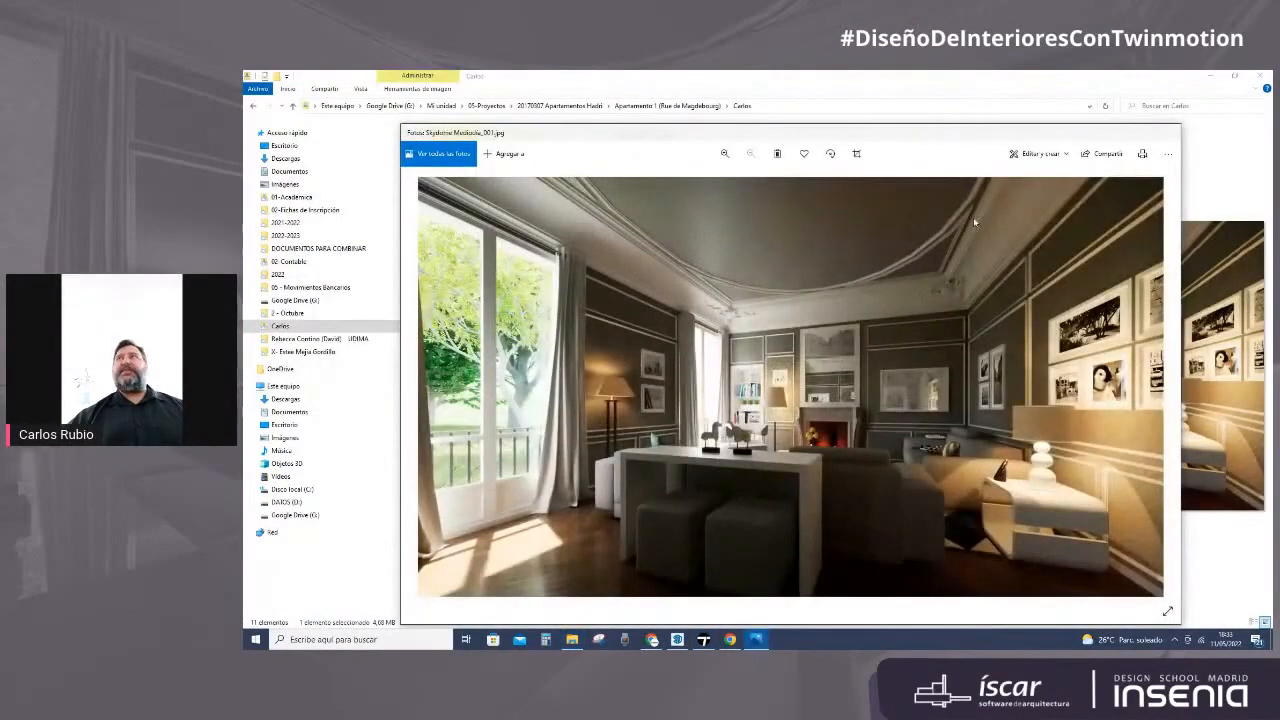
pyautogui.click(1143, 132)
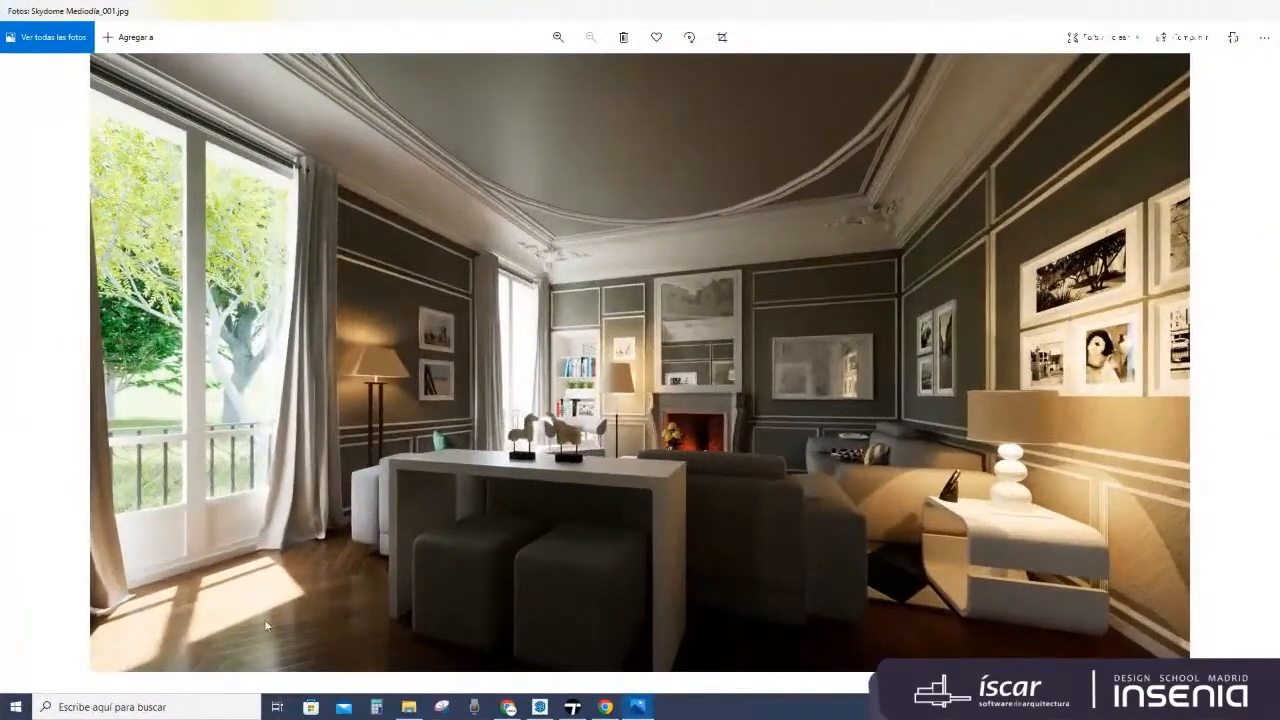
# Step: Examine the exported render closely at the sunlit wooden floor, the window, and the bookshelf and fireplace wall, and return to the whole image
pyautogui.scroll(5, 265, 626)
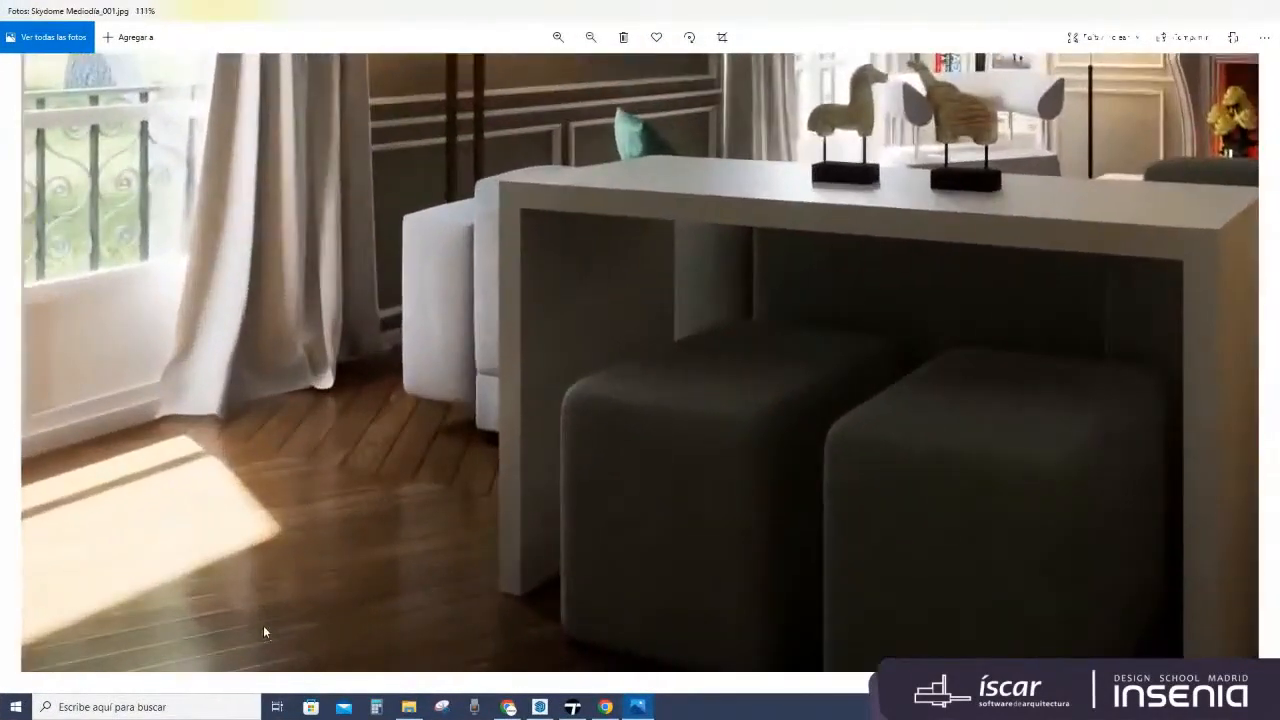
pyautogui.moveTo(263, 625); pyautogui.dragTo(646, 403)
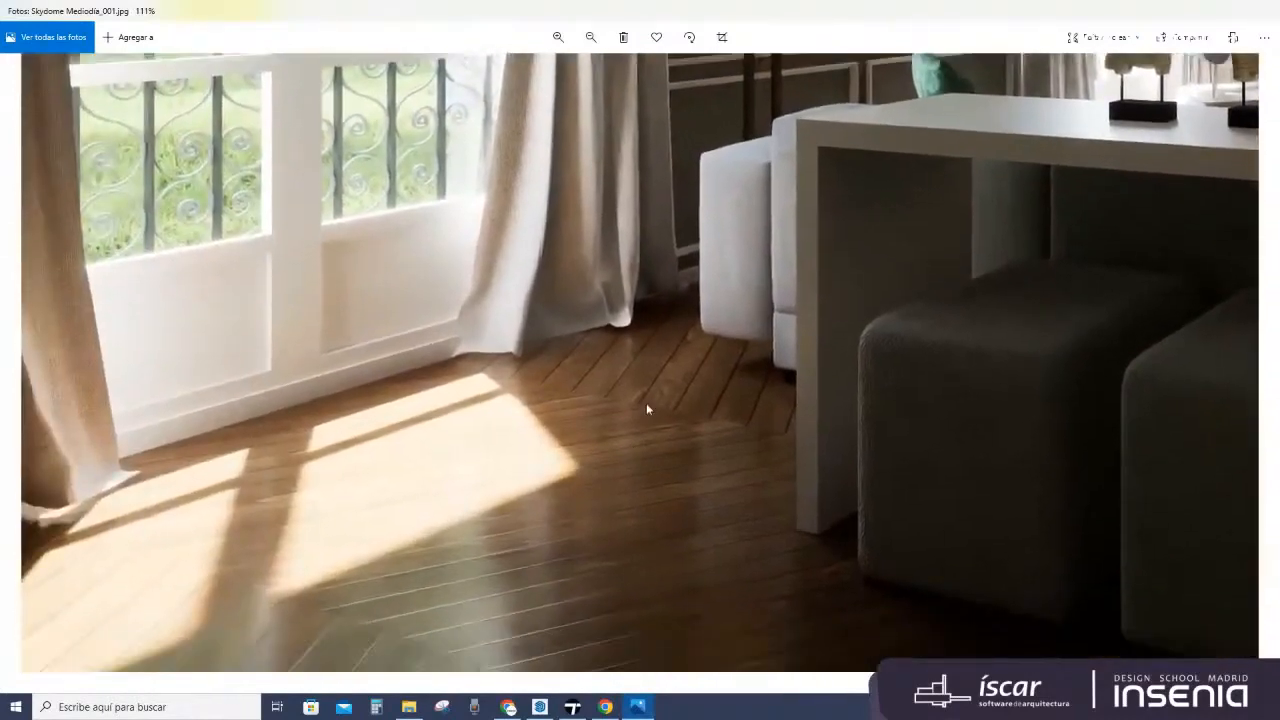
pyautogui.scroll(2, 320, 562)
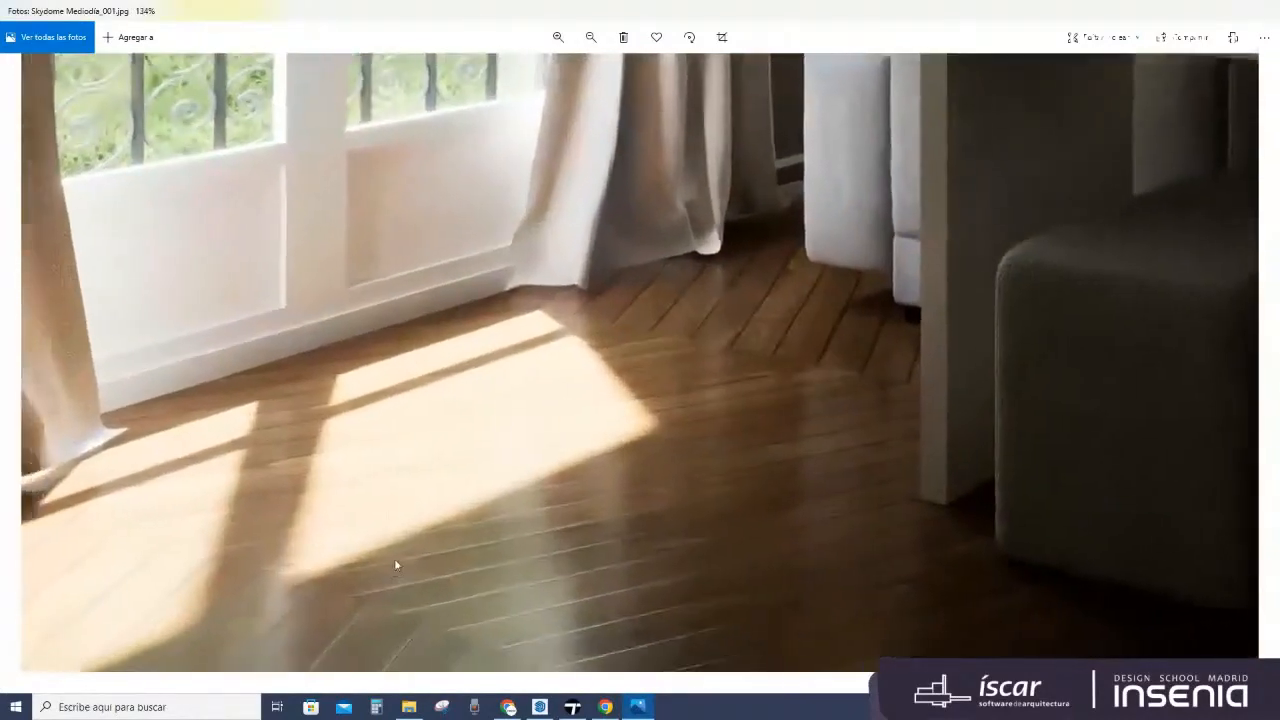
pyautogui.moveTo(395, 563); pyautogui.dragTo(470, 487)
pyautogui.scroll(-5, 470, 495)
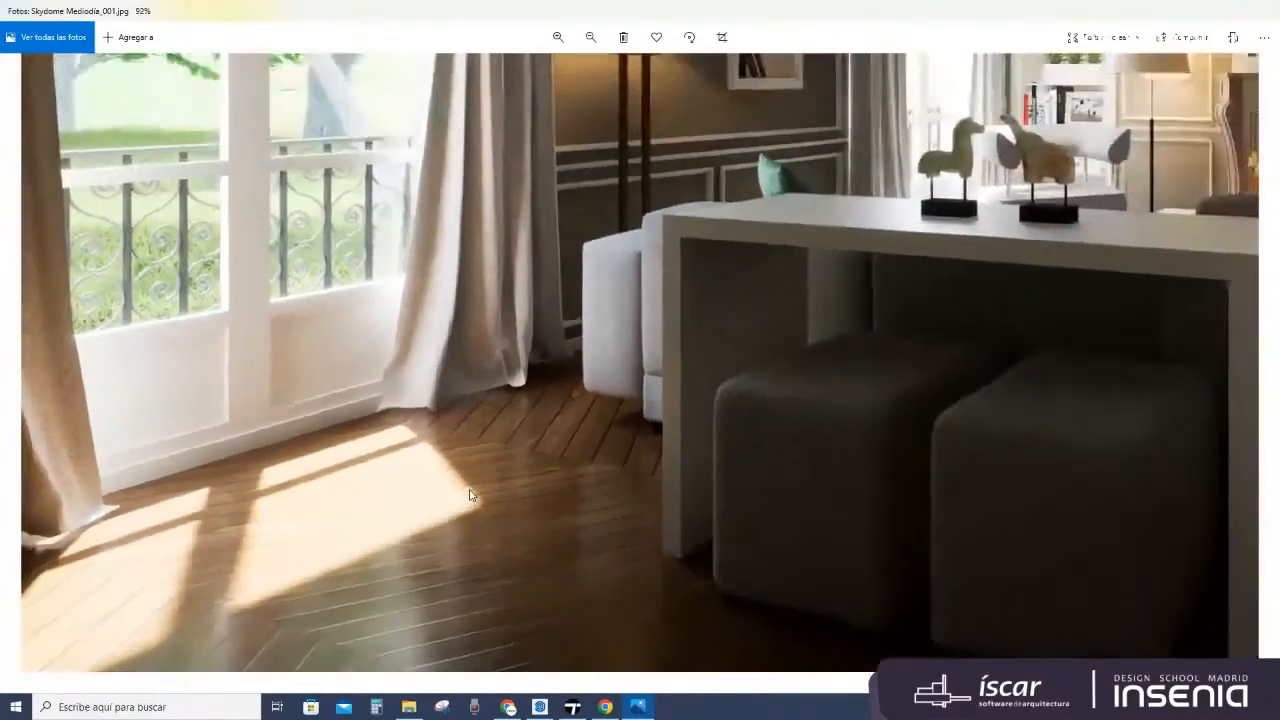
pyautogui.scroll(5, 576, 283)
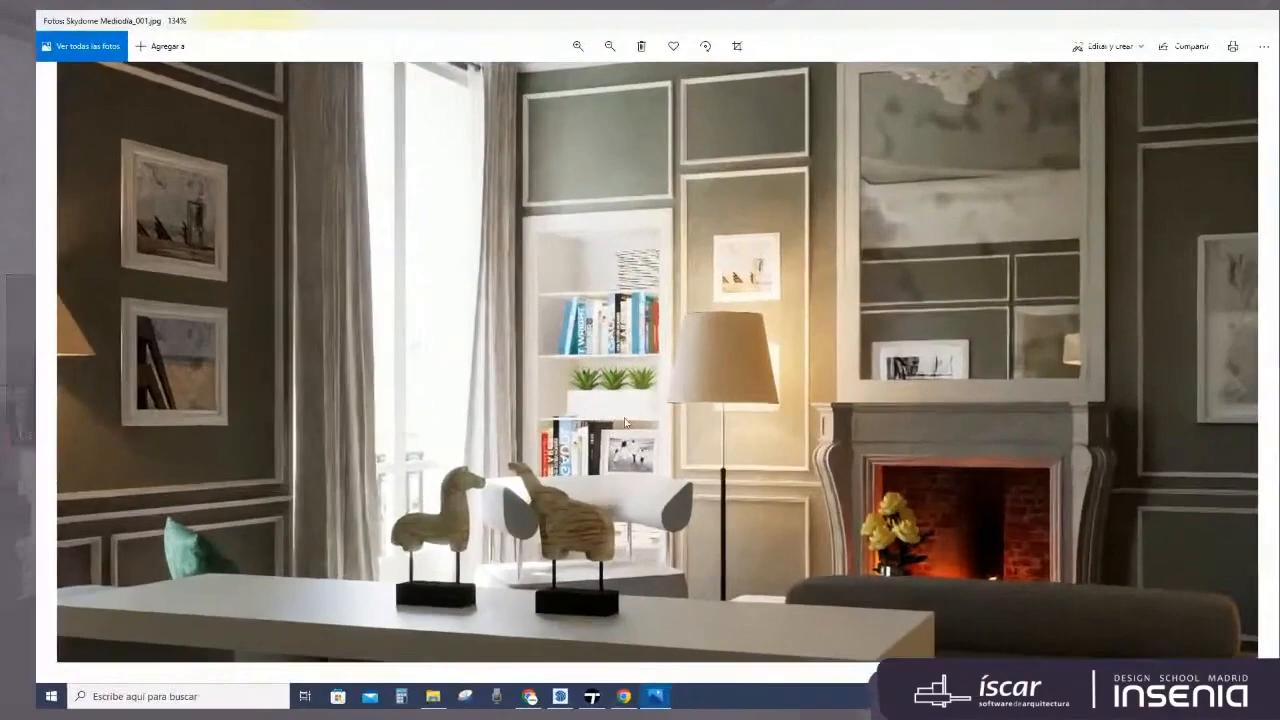
pyautogui.scroll(3, 670, 385)
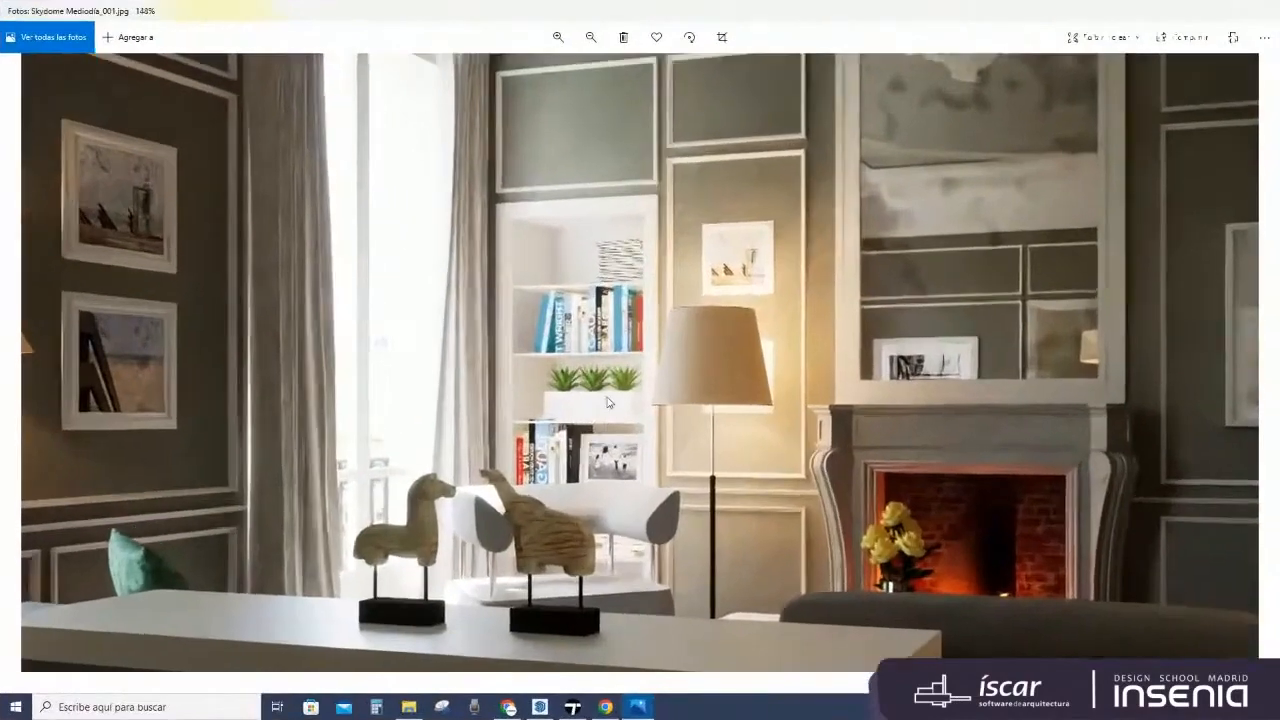
pyautogui.scroll(-5, 528, 405)
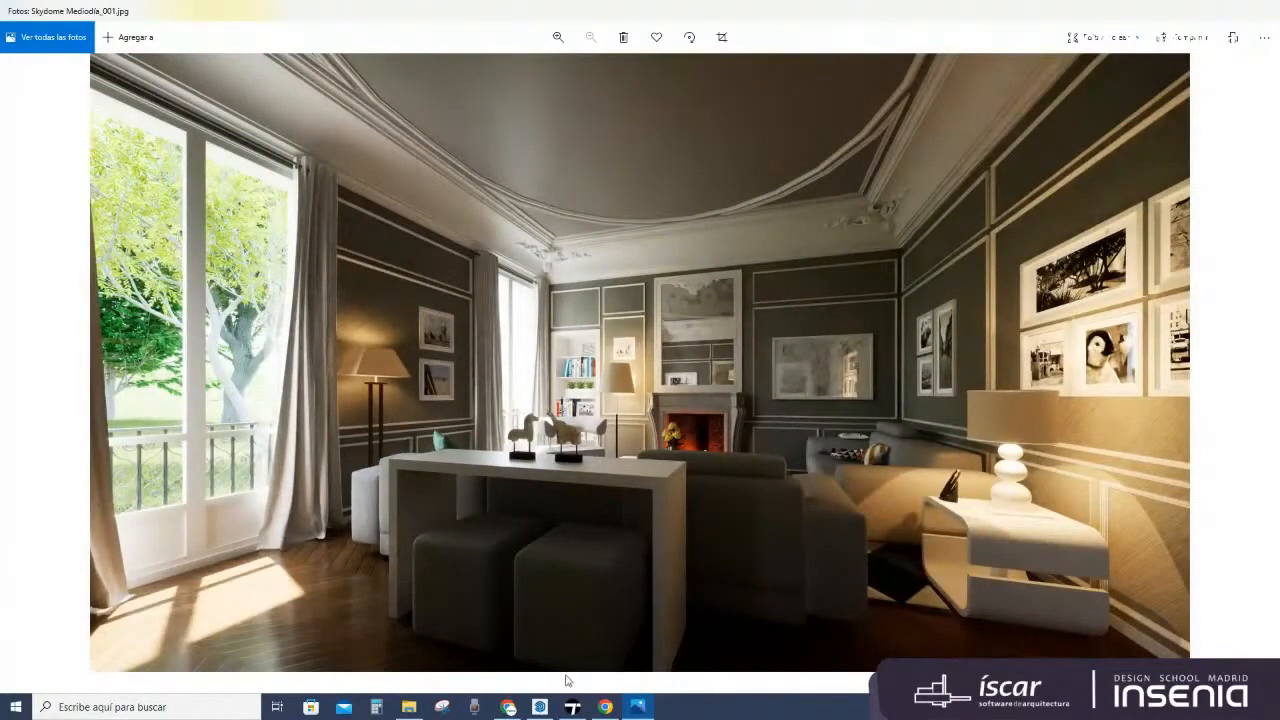
# Step: Switch back to Twinmotion, create a new film among the video media and turn off Path Tracer
pyautogui.click(572, 706)
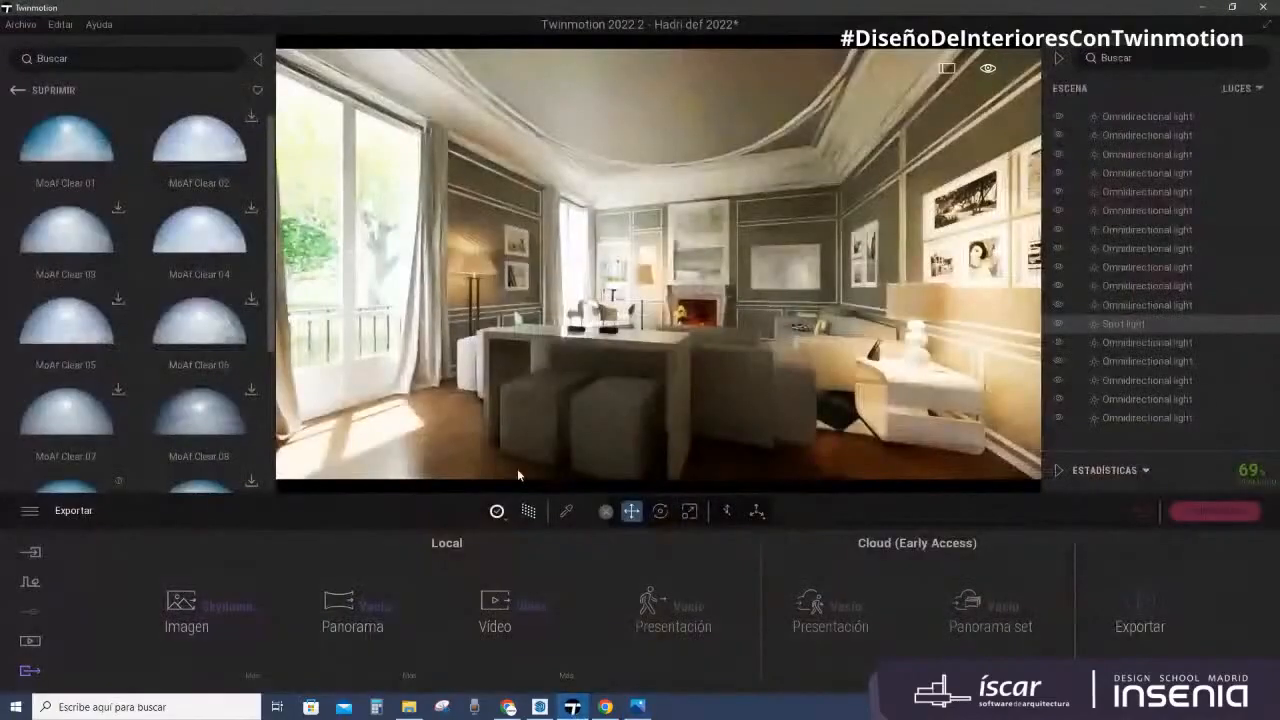
pyautogui.click(30, 641)
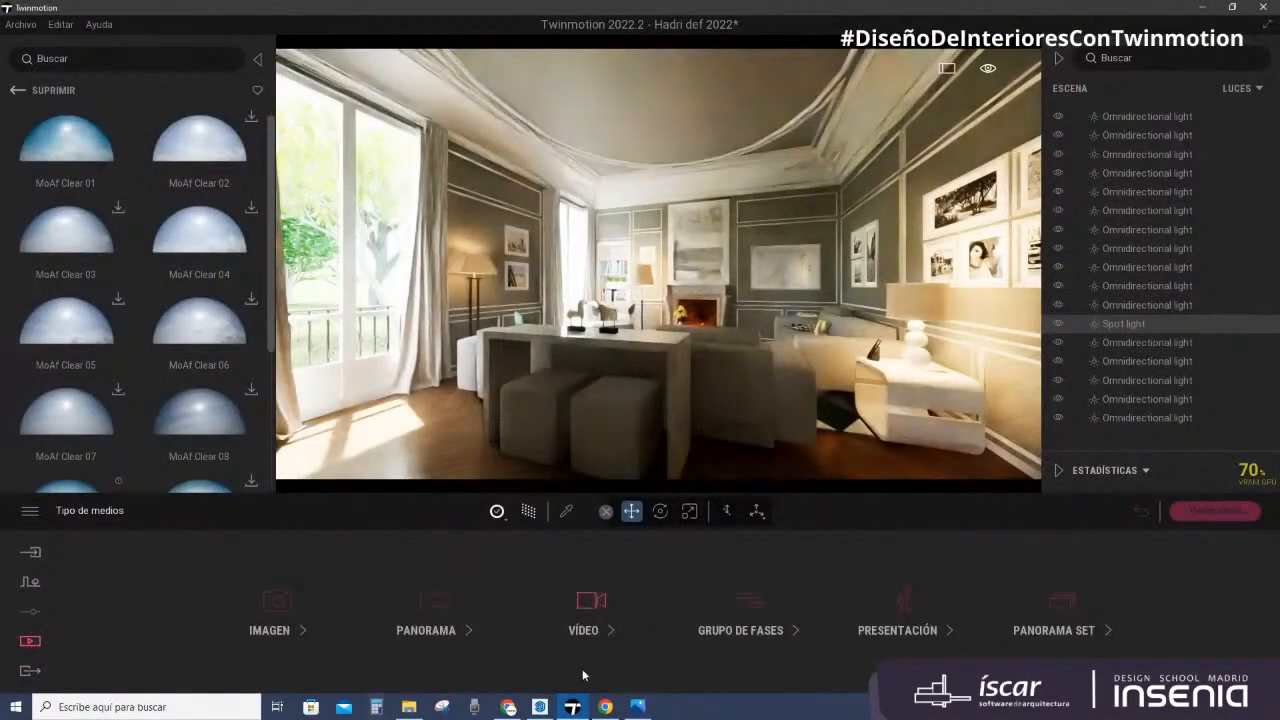
pyautogui.click(591, 608)
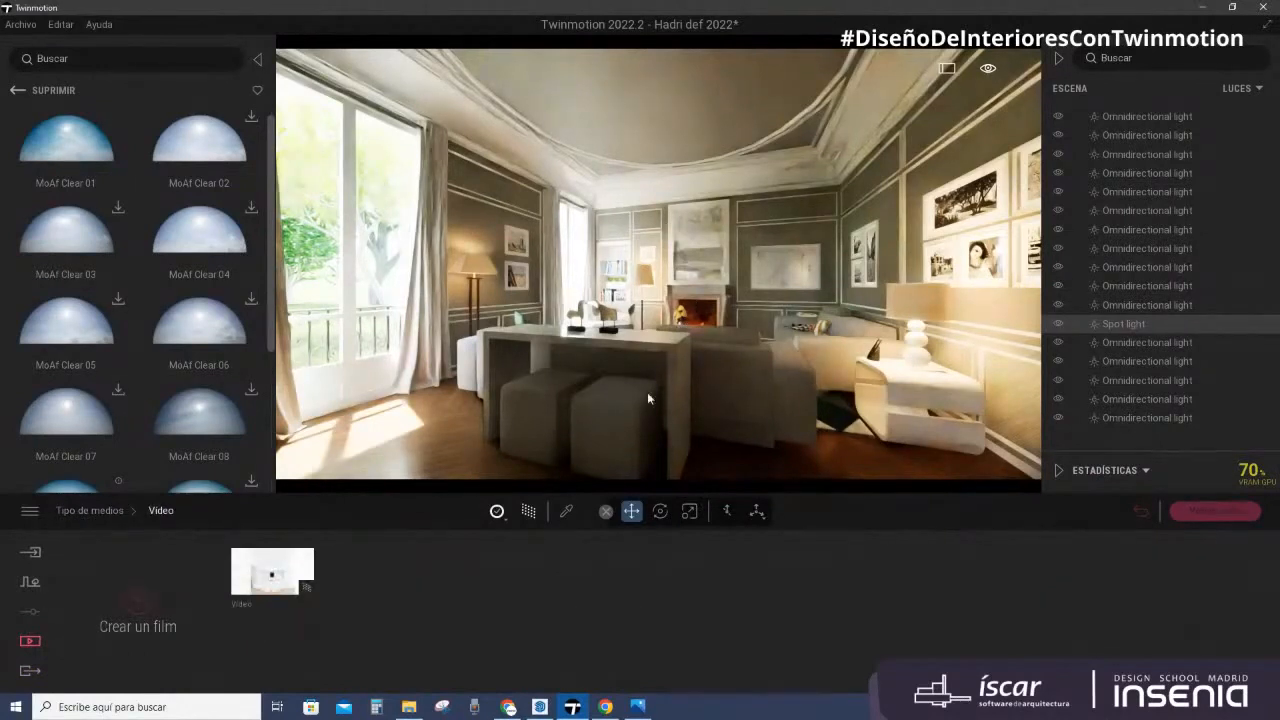
pyautogui.click(139, 600)
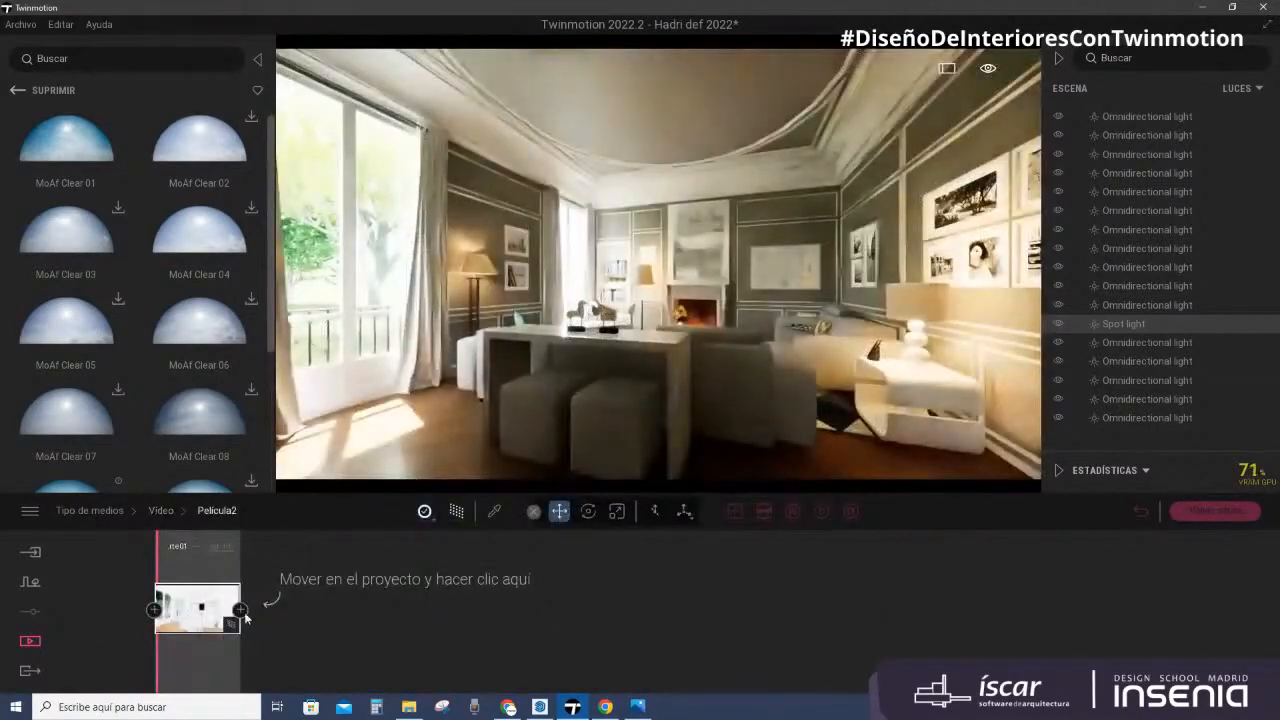
pyautogui.click(455, 515)
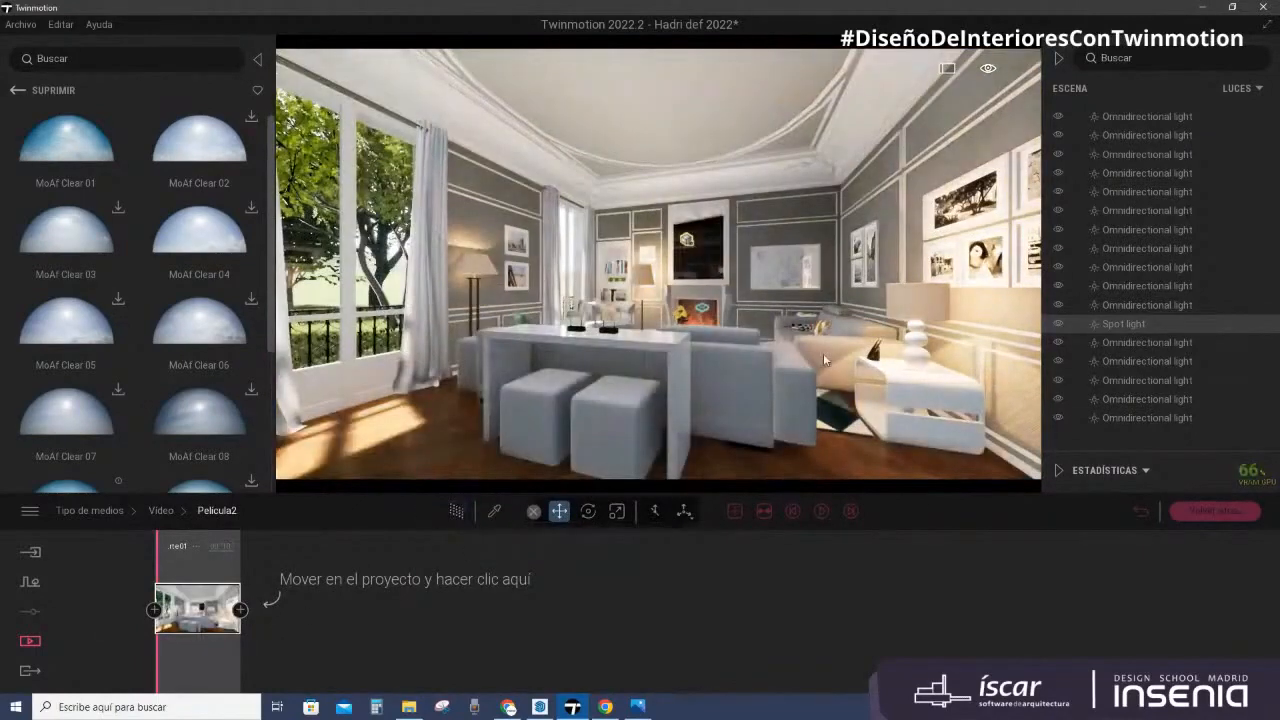
# Step: Move the camera through the living room to face the sofas, flowers and framed pictures, and add that view as the film's second keyframe
pyautogui.scroll(4, 732, 362)
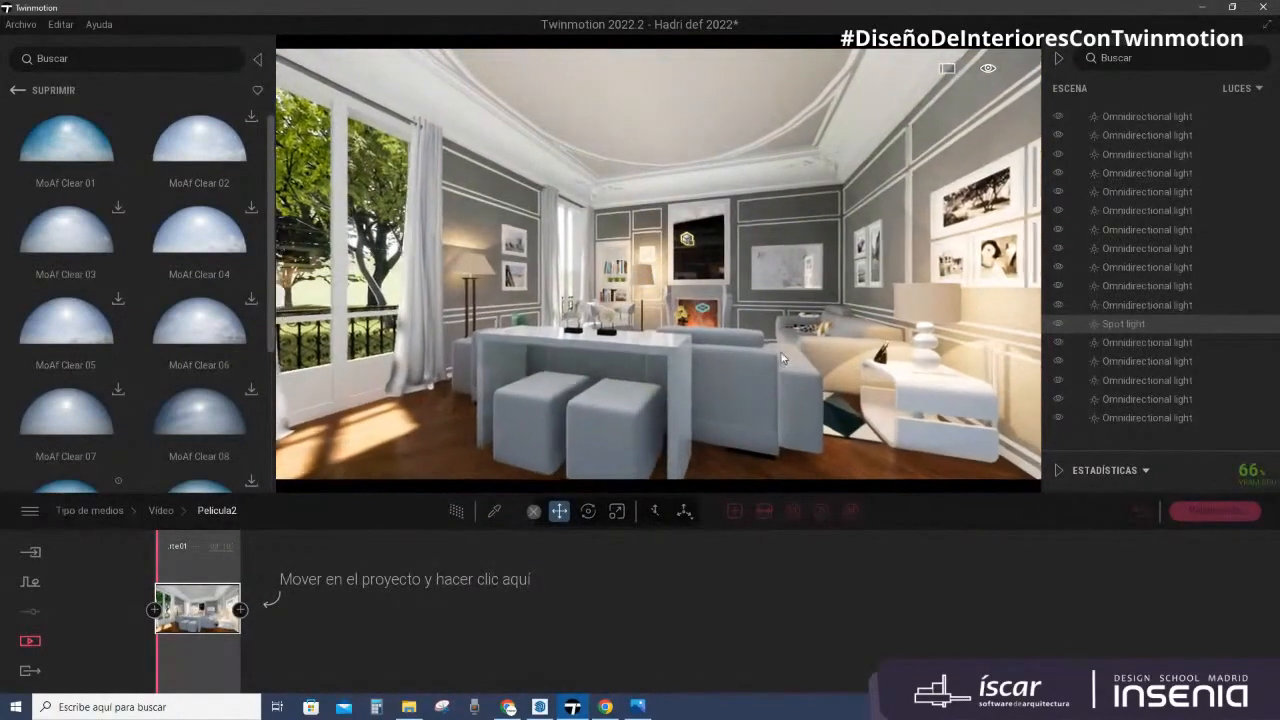
pyautogui.scroll(4, 775, 345)
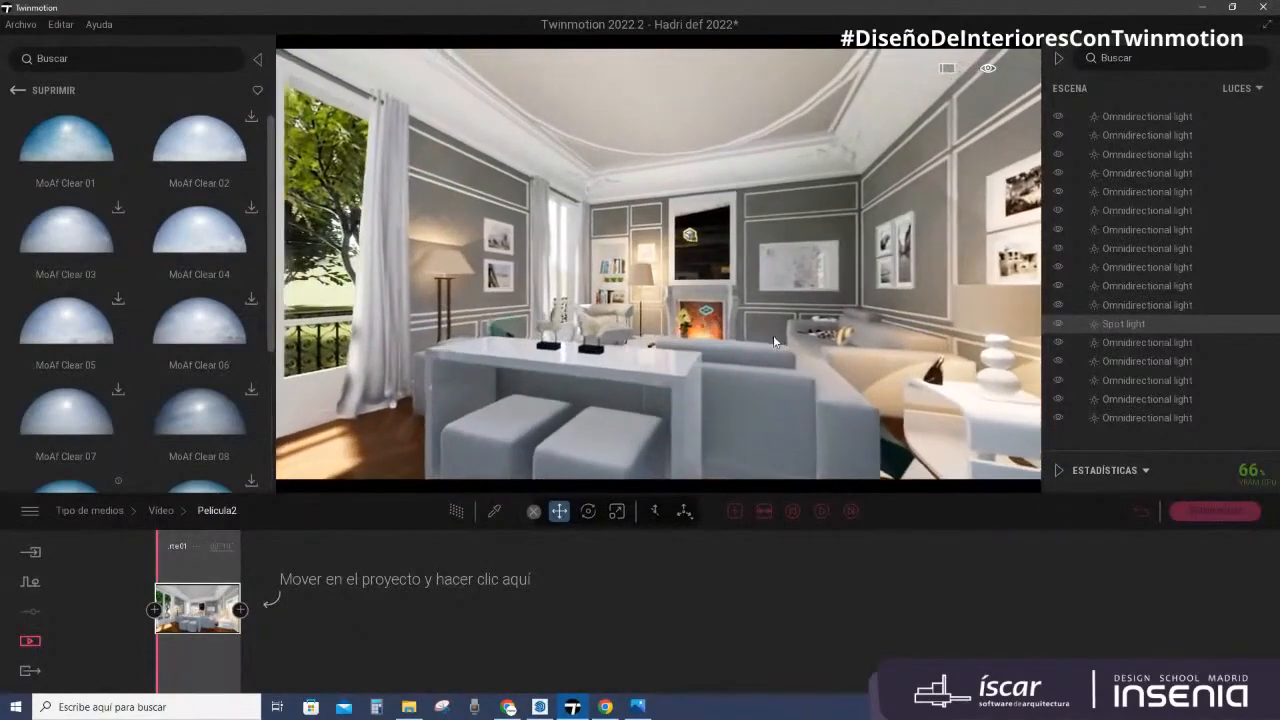
pyautogui.scroll(4, 766, 338)
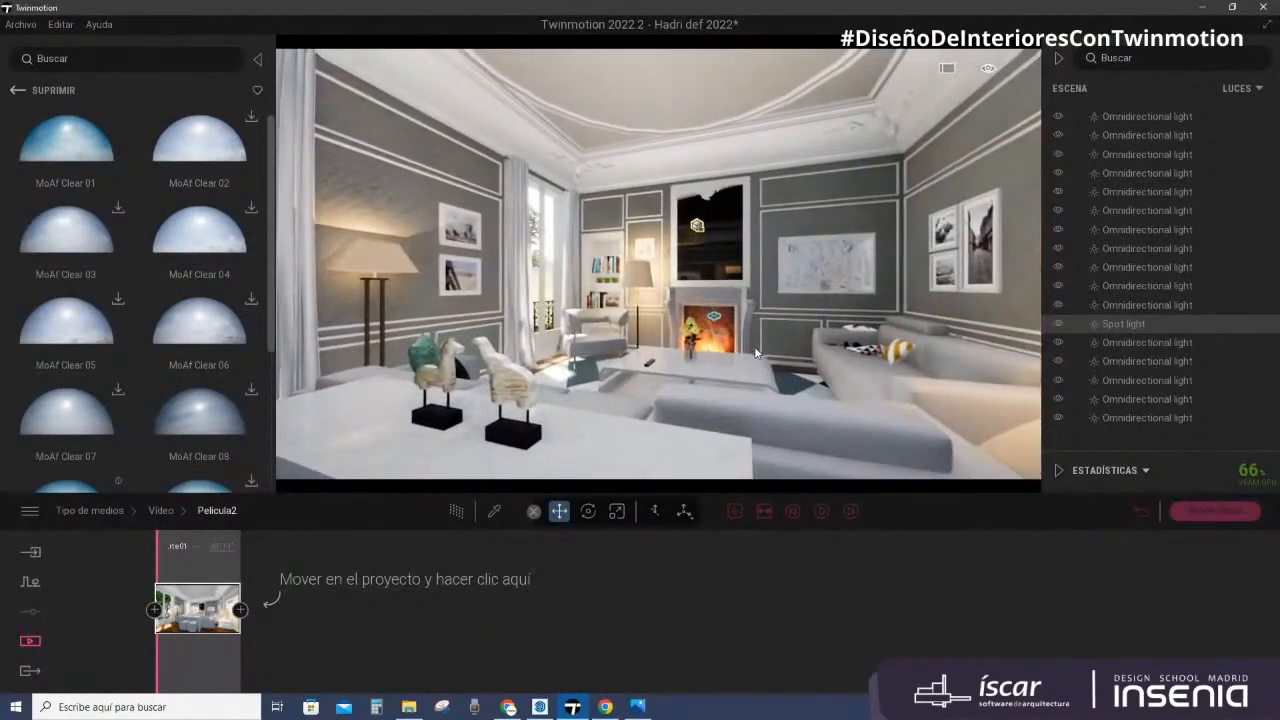
pyautogui.scroll(5, 748, 365)
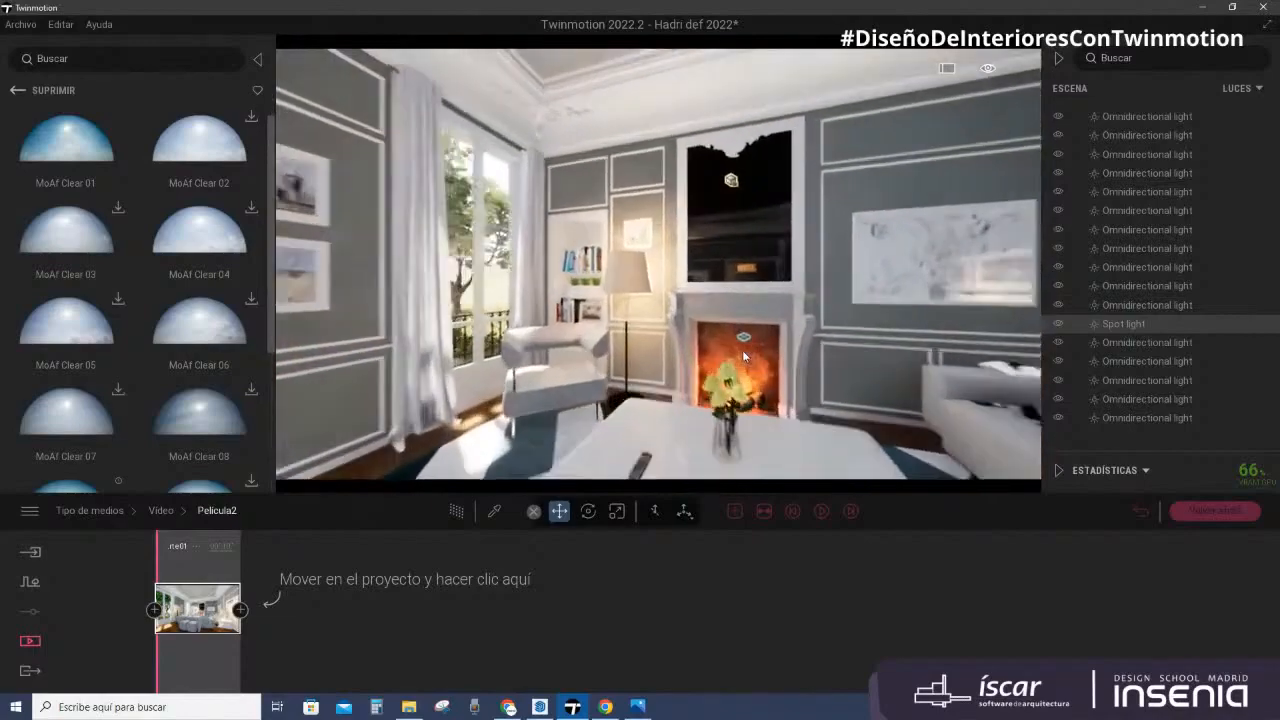
pyautogui.scroll(2, 741, 355)
pyautogui.scroll(4, 578, 401)
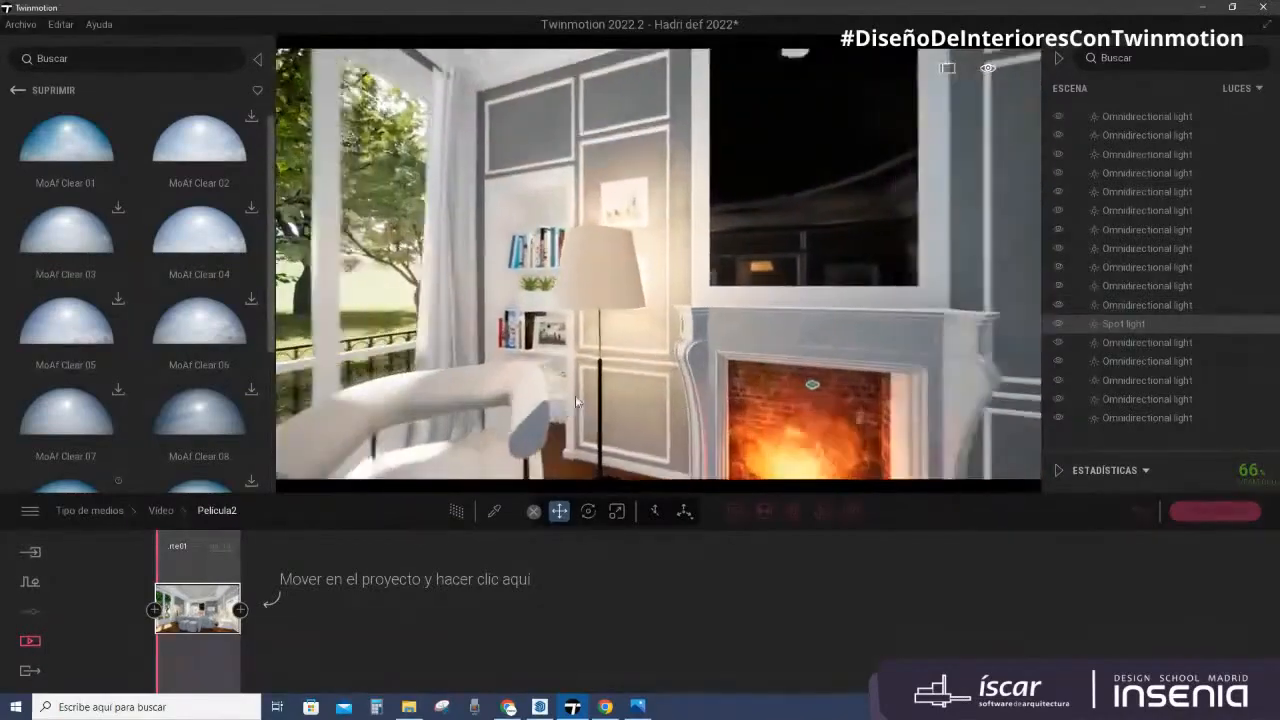
pyautogui.press('d')
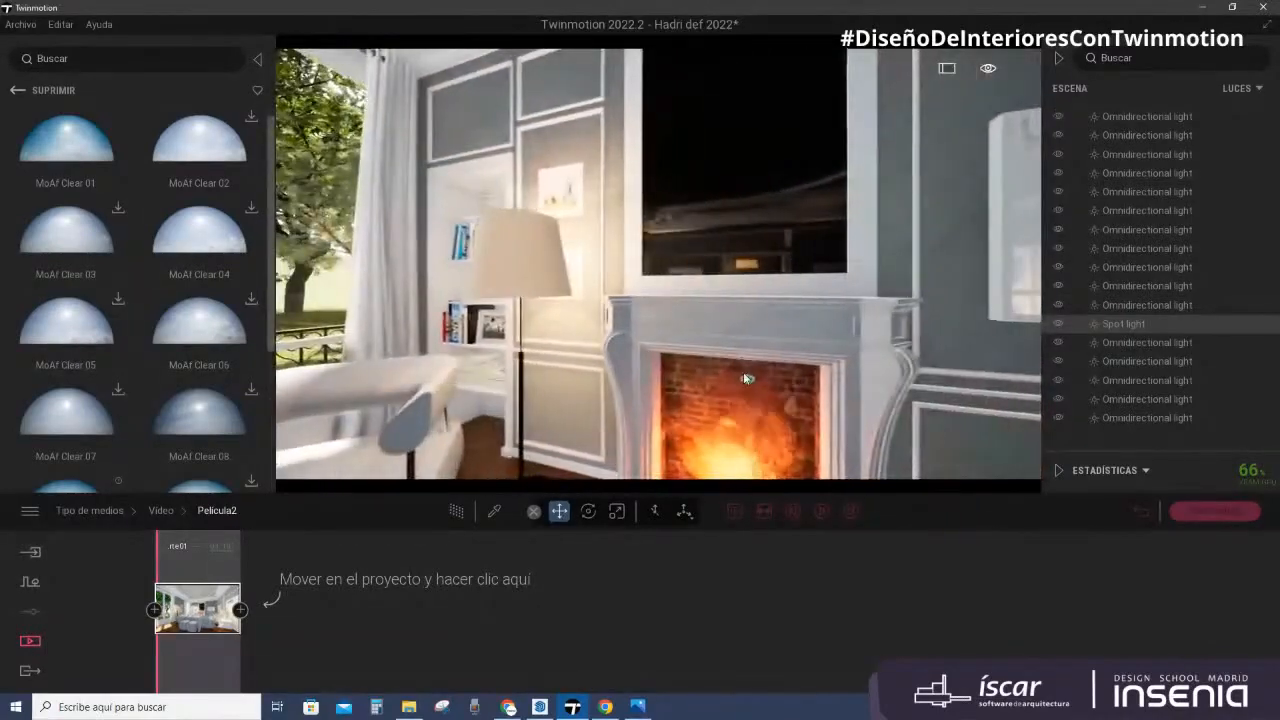
pyautogui.moveTo(808, 391); pyautogui.dragTo(849, 394, button='middle')
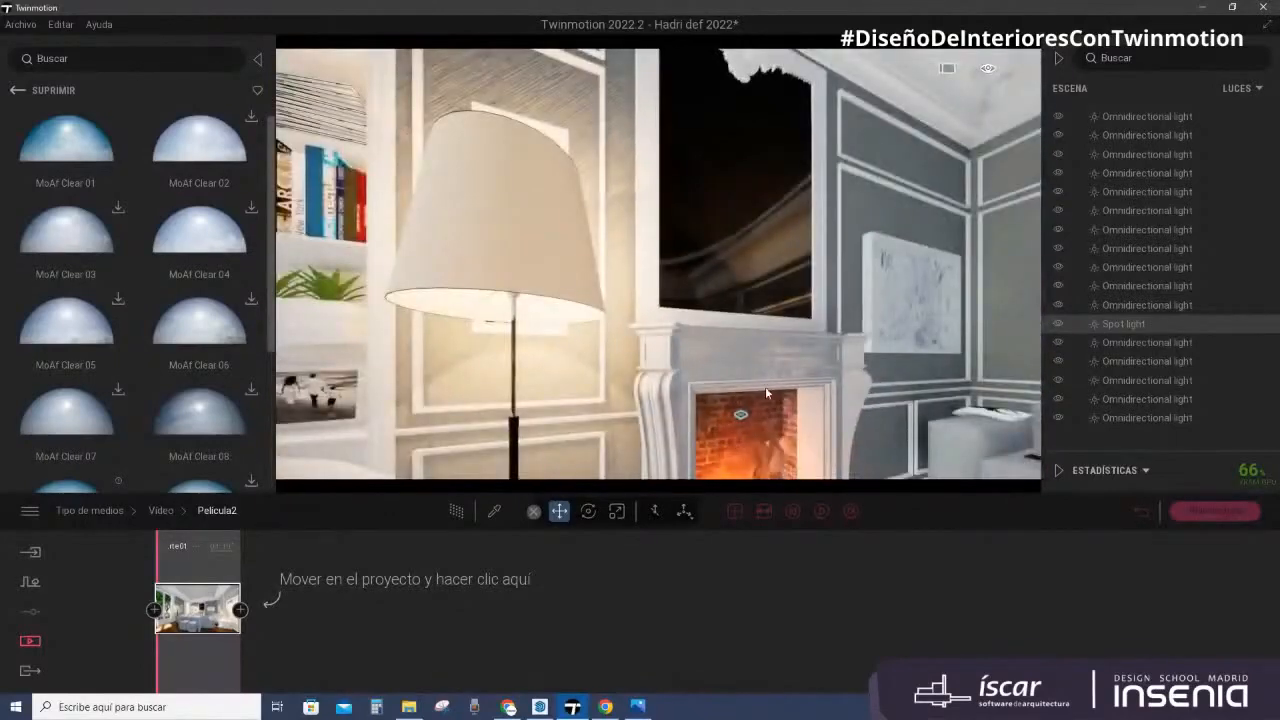
pyautogui.moveTo(767, 390); pyautogui.dragTo(764, 389, button='middle')
pyautogui.moveTo(652, 286); pyautogui.dragTo(838, 333, button='middle')
pyautogui.scroll(-5, 919, 331)
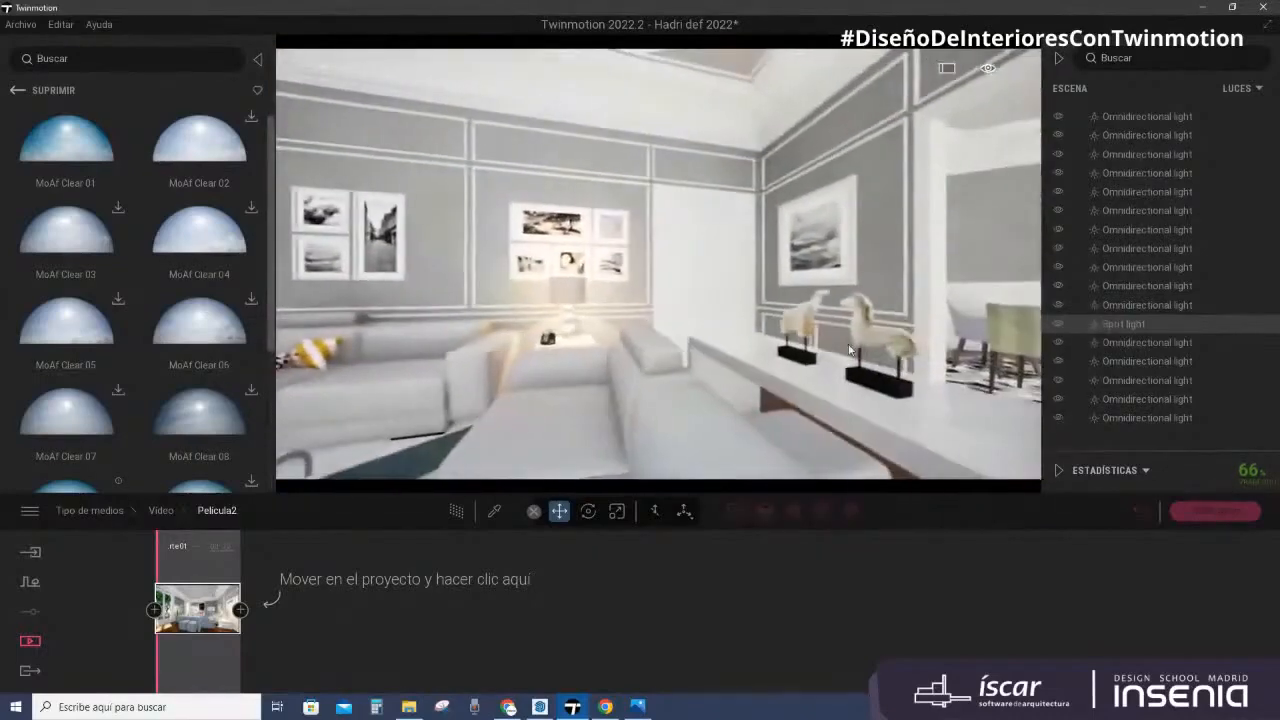
pyautogui.moveTo(919, 331); pyautogui.dragTo(852, 349, button='middle')
pyautogui.scroll(-4, 860, 349)
pyautogui.scroll(-5, 852, 349)
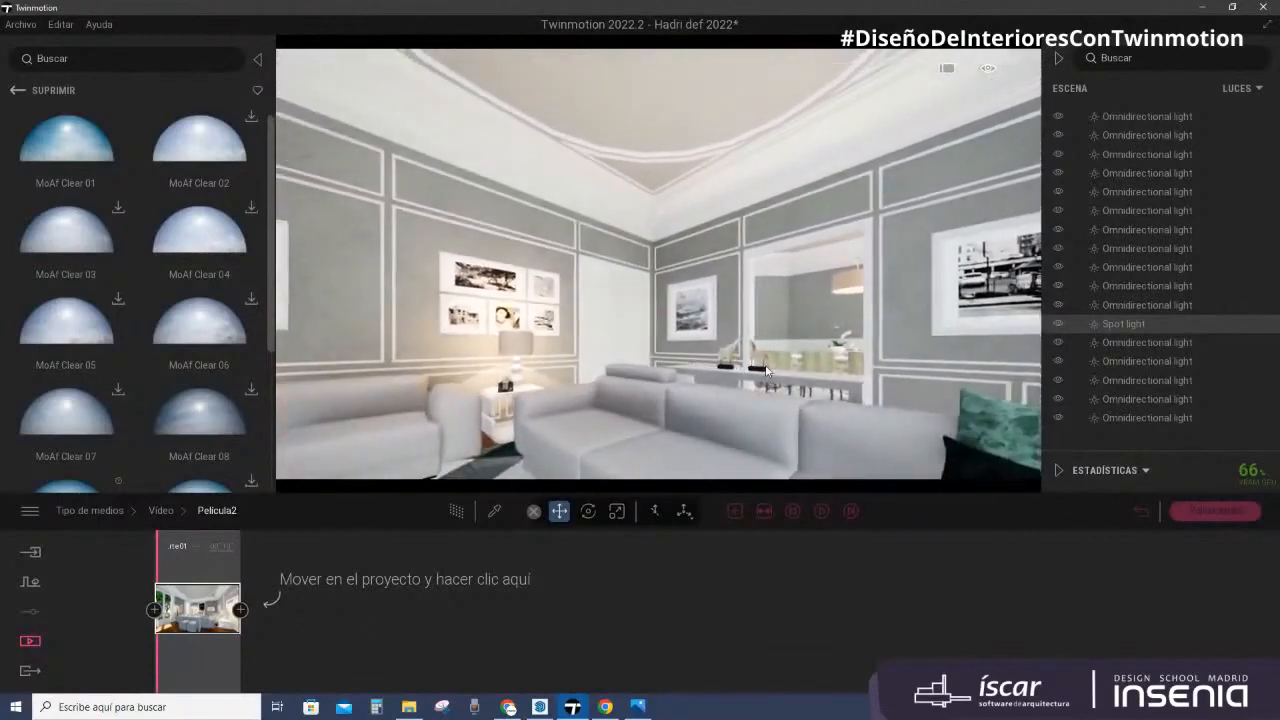
pyautogui.moveTo(742, 368); pyautogui.dragTo(651, 348, button='middle')
pyautogui.scroll(-5, 647, 370)
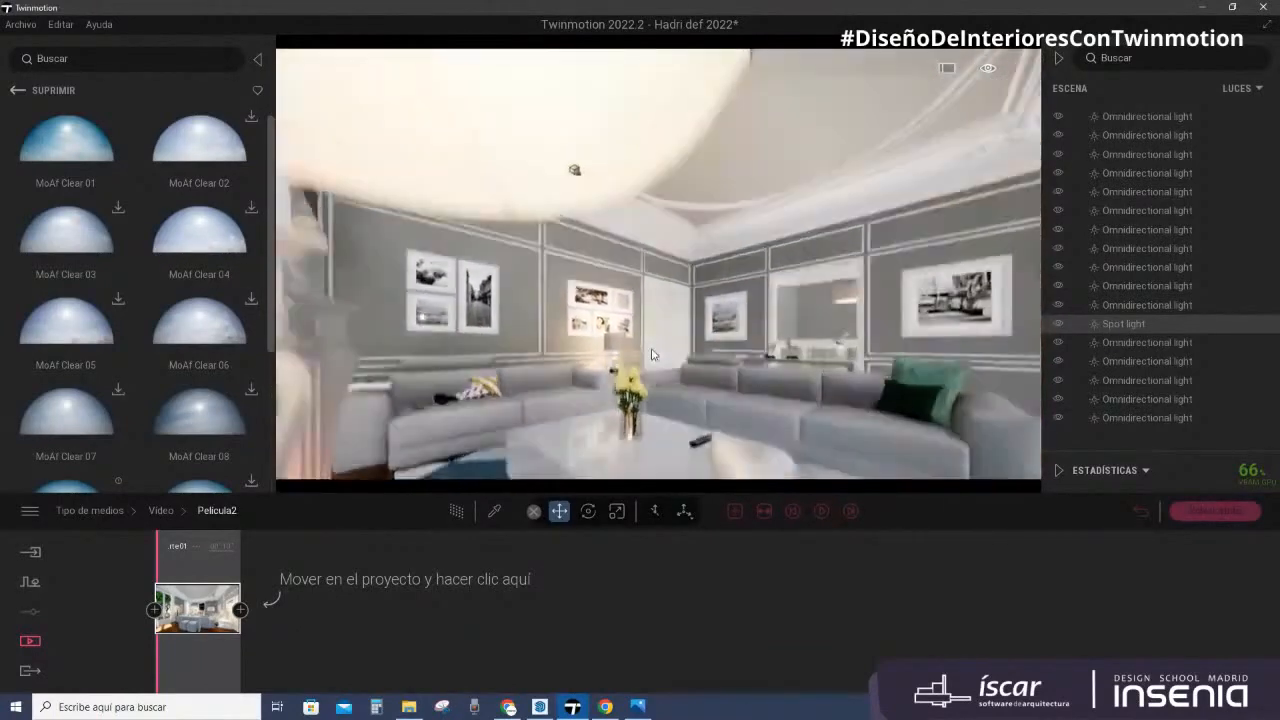
pyautogui.scroll(-3, 651, 348)
pyautogui.scroll(4, 651, 354)
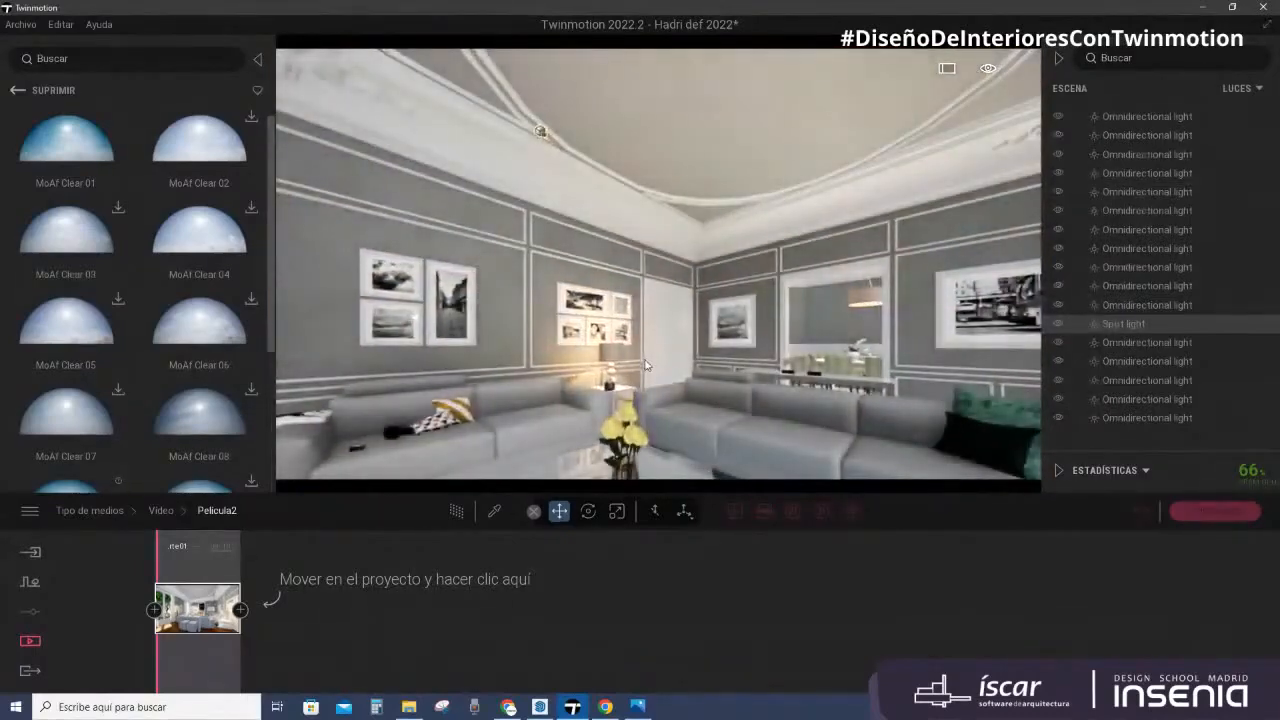
pyautogui.moveTo(645, 365); pyautogui.dragTo(622, 378, button='middle')
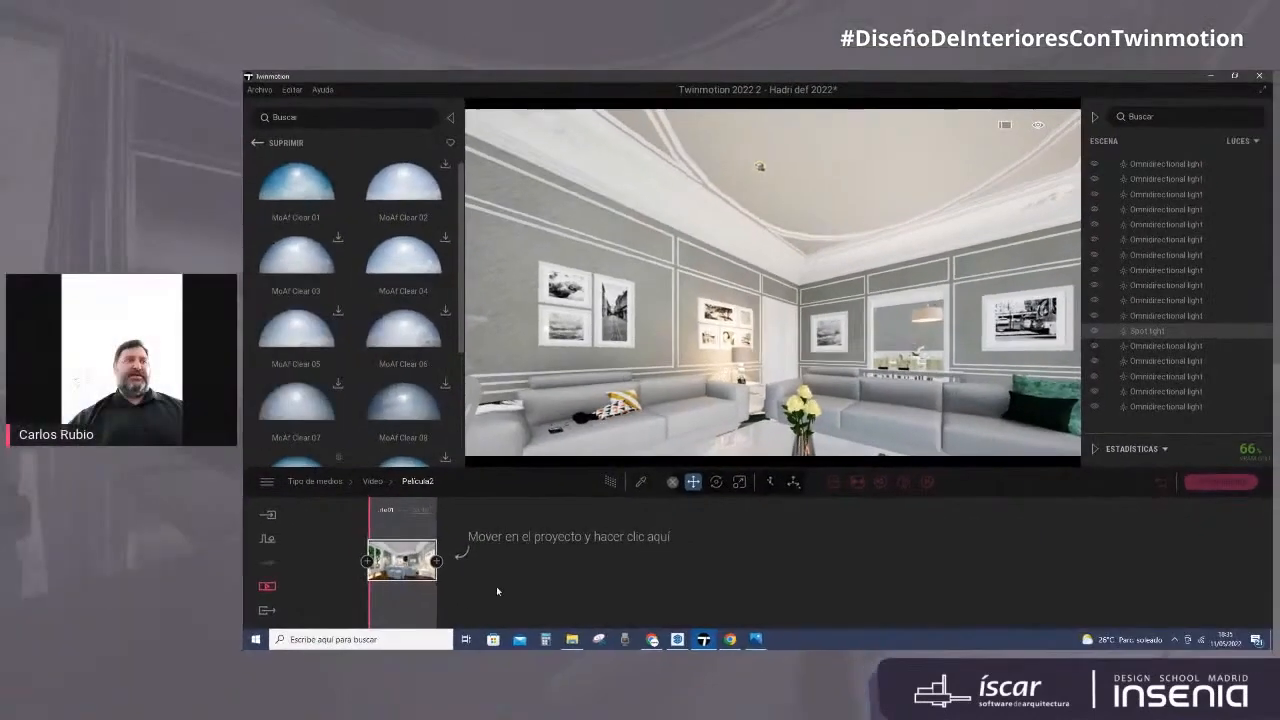
pyautogui.click(437, 562)
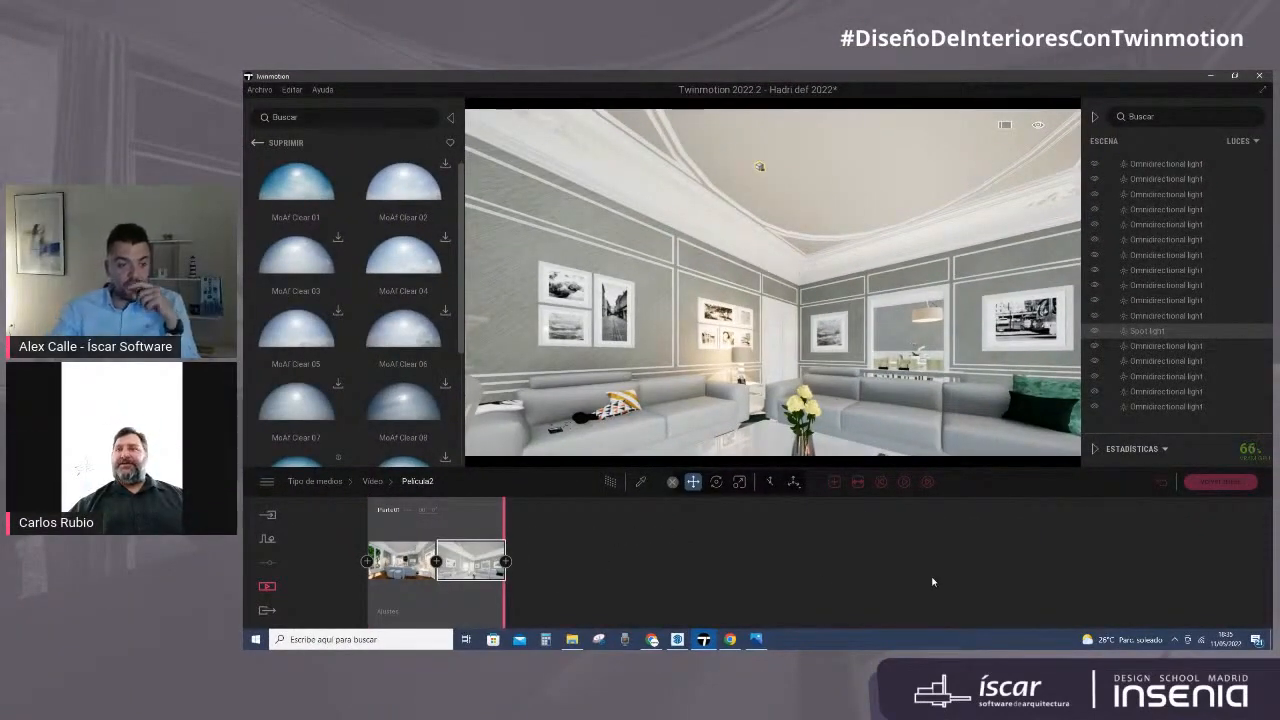
# Step: View the film's first and second keyframes and preview an intermediate point of the camera movement on the timeline
pyautogui.click(407, 575)
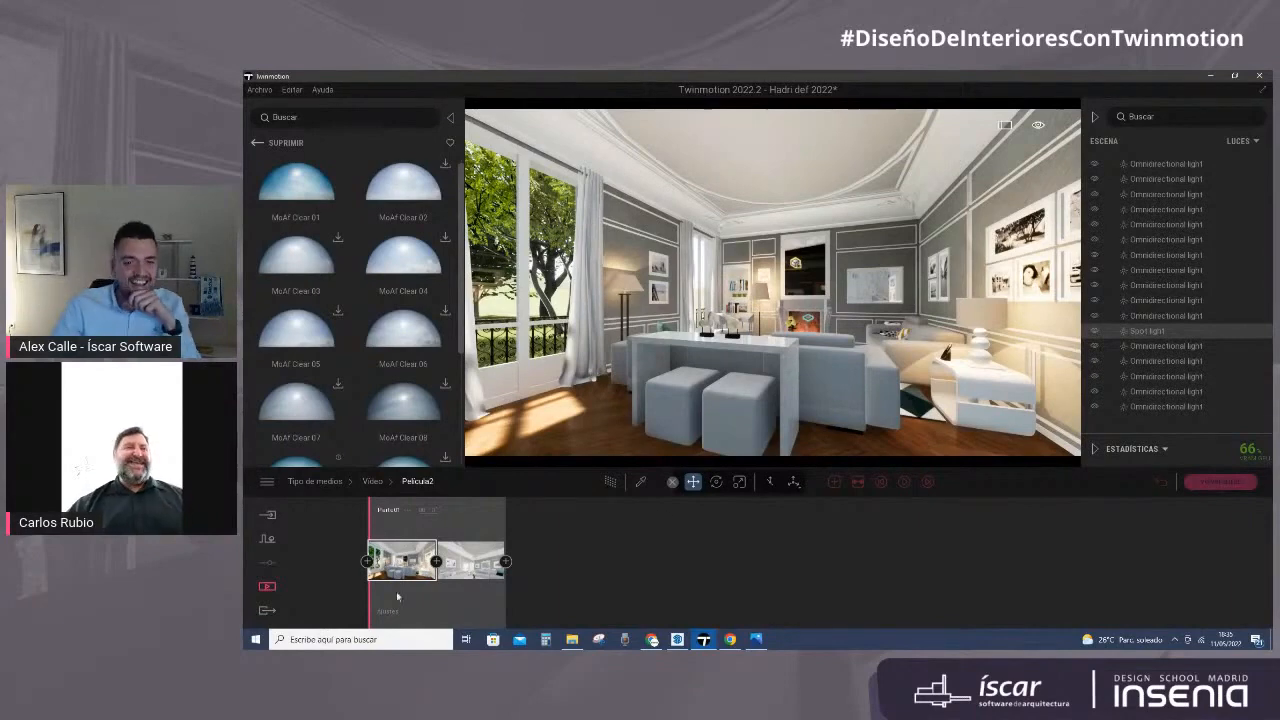
pyautogui.click(478, 566)
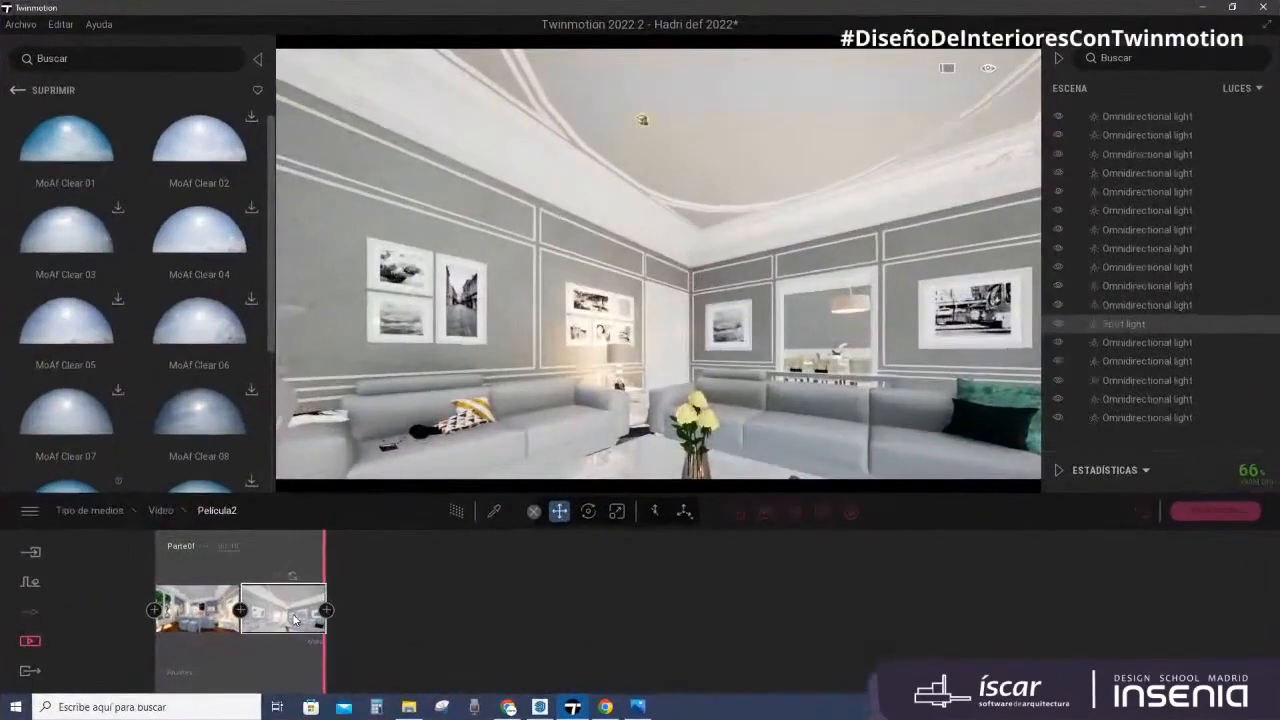
pyautogui.click(215, 605)
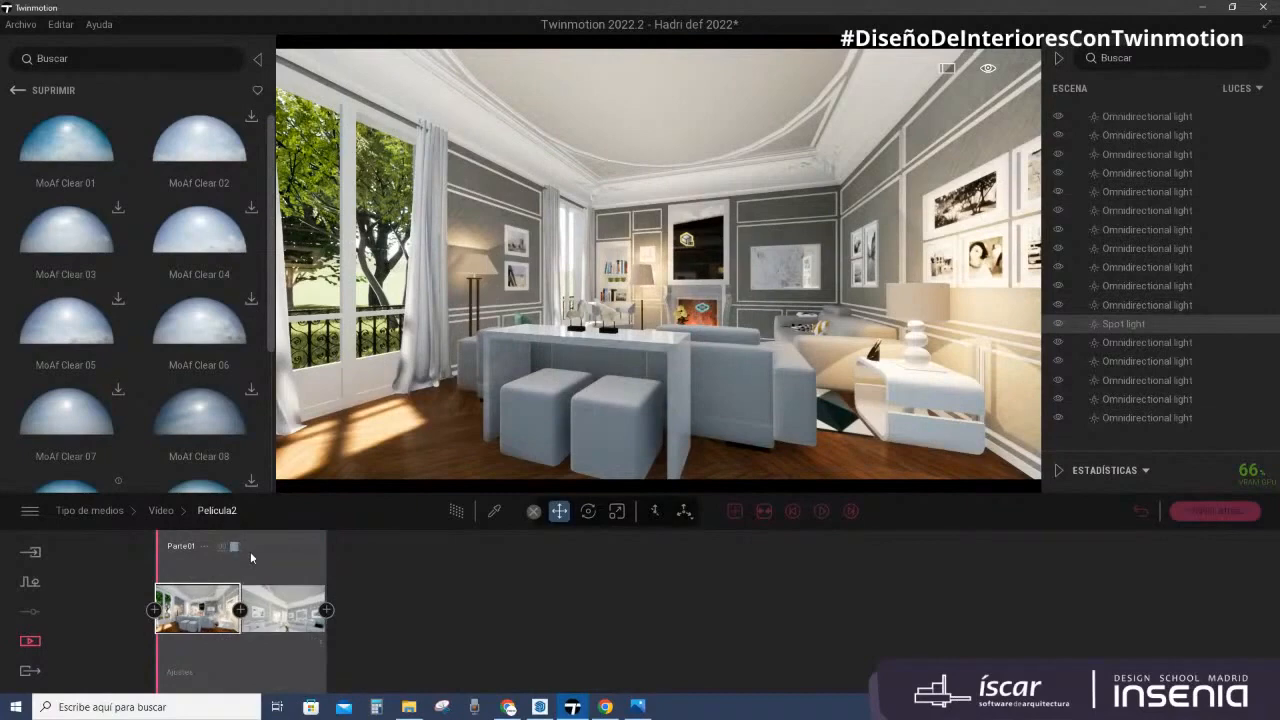
pyautogui.click(254, 655)
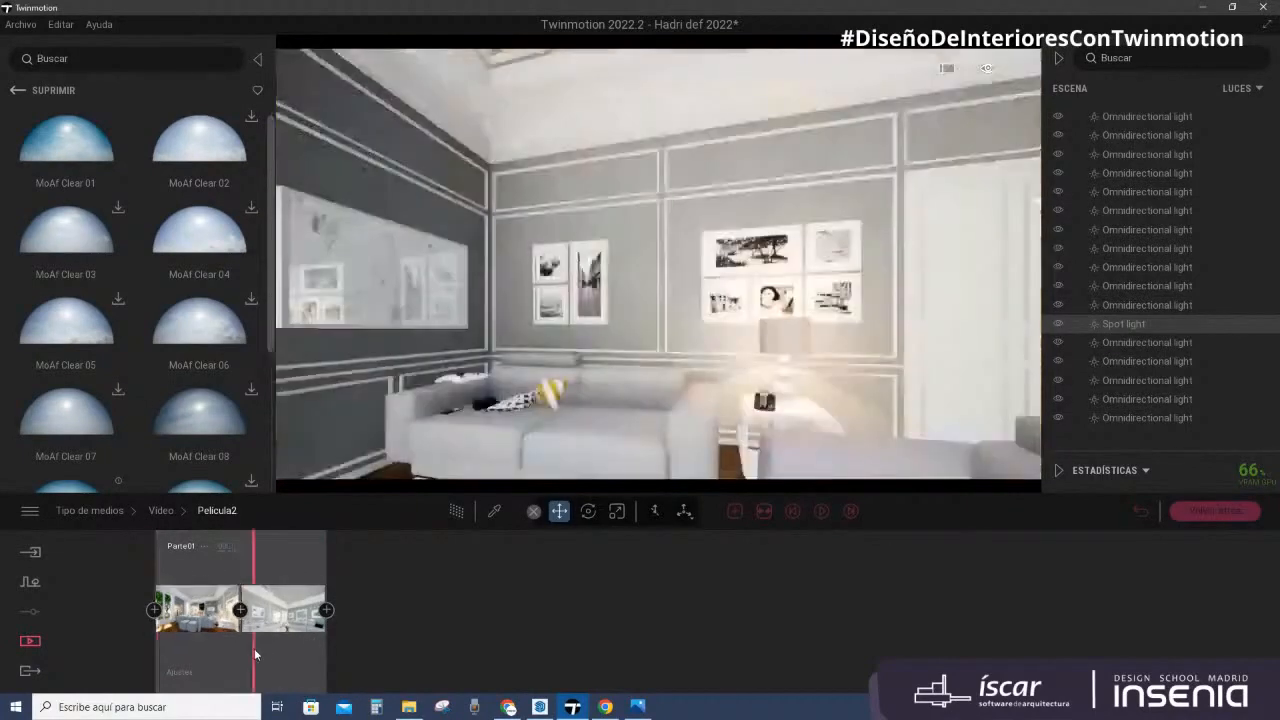
# Step: Play the film from its first keyframe to preview the whole camera movement
pyautogui.click(200, 610)
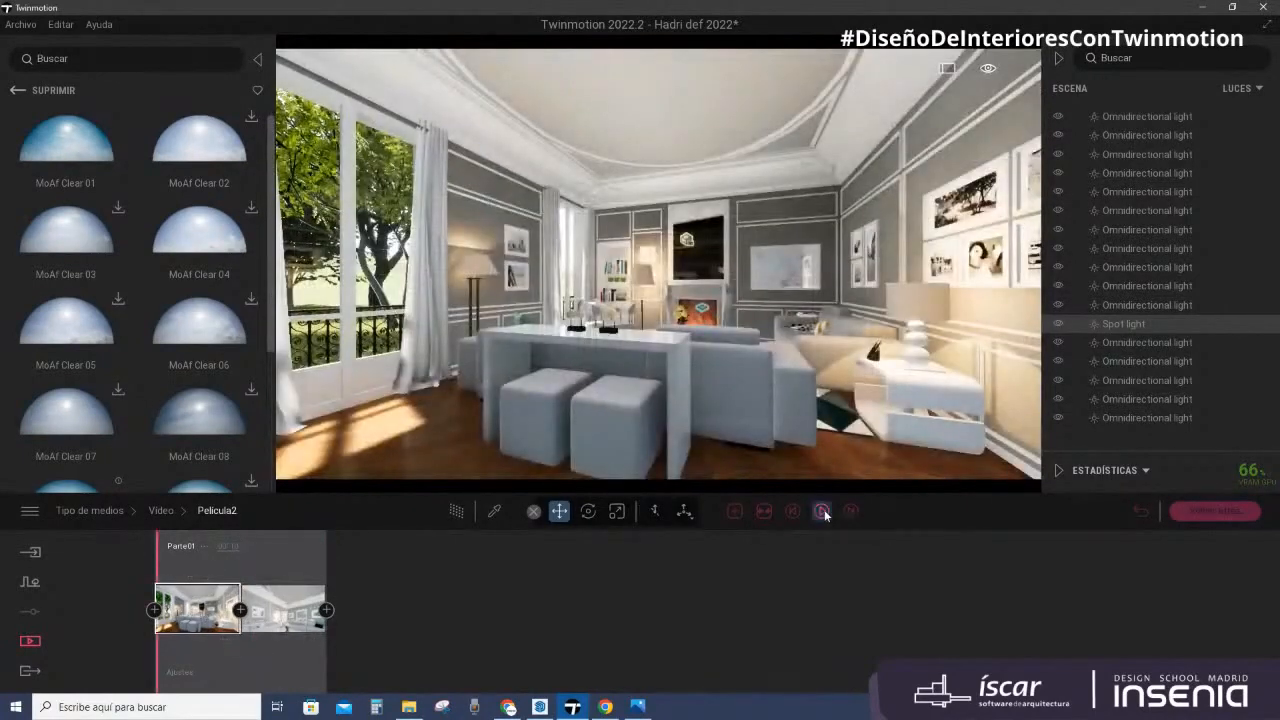
pyautogui.click(821, 511)
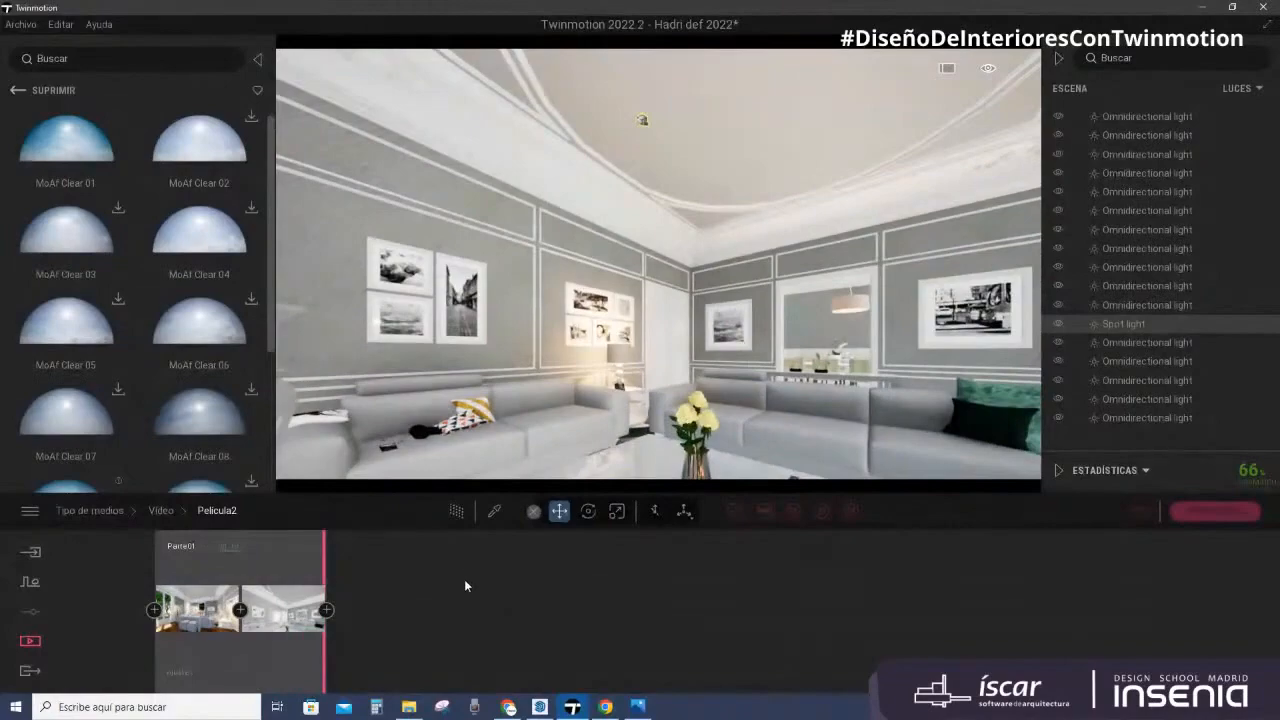
# Step: Turn on Path Tracer for the film's first and second keyframes and set its quality to Alta
pyautogui.click(230, 628)
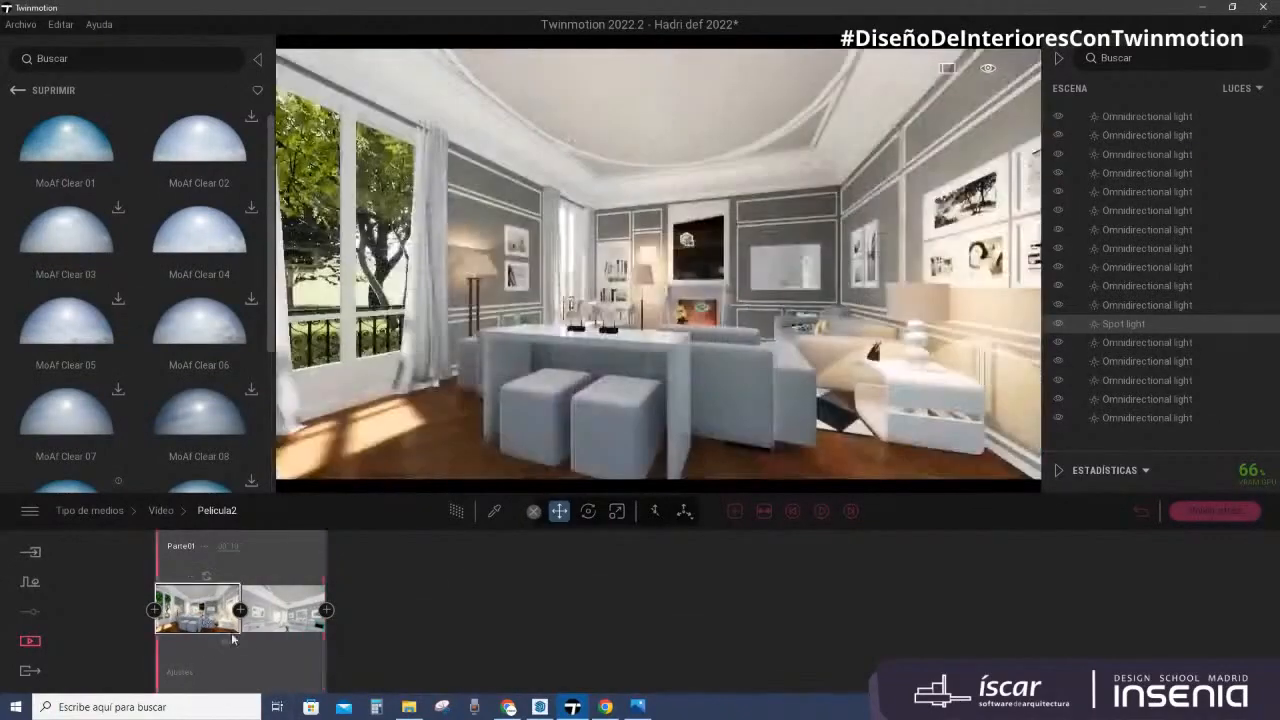
pyautogui.click(455, 512)
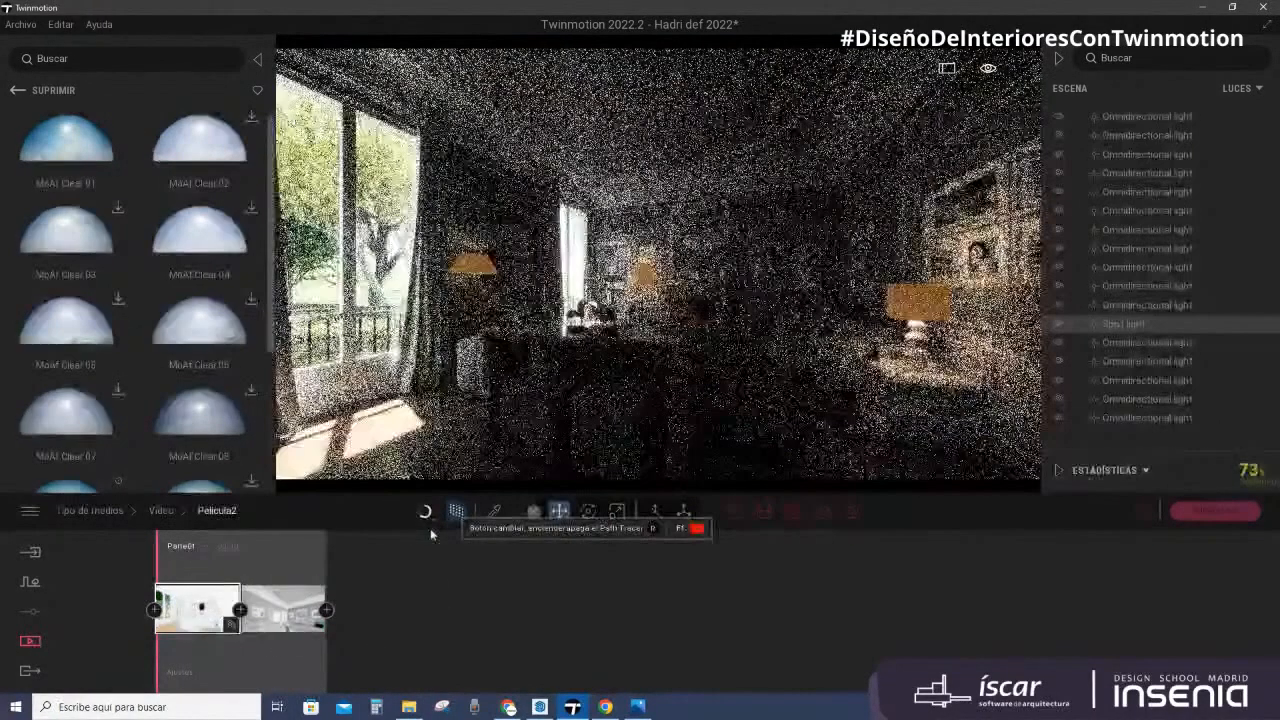
pyautogui.click(425, 512)
pyautogui.click(409, 453)
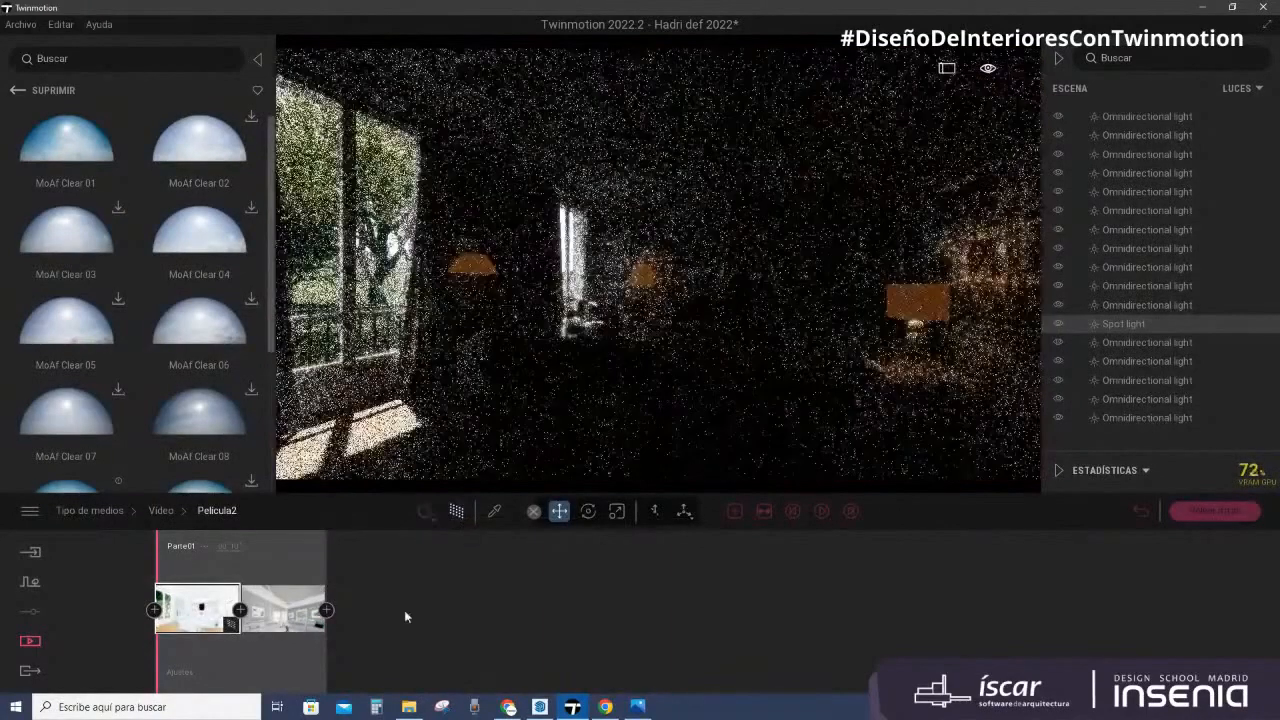
pyautogui.click(290, 612)
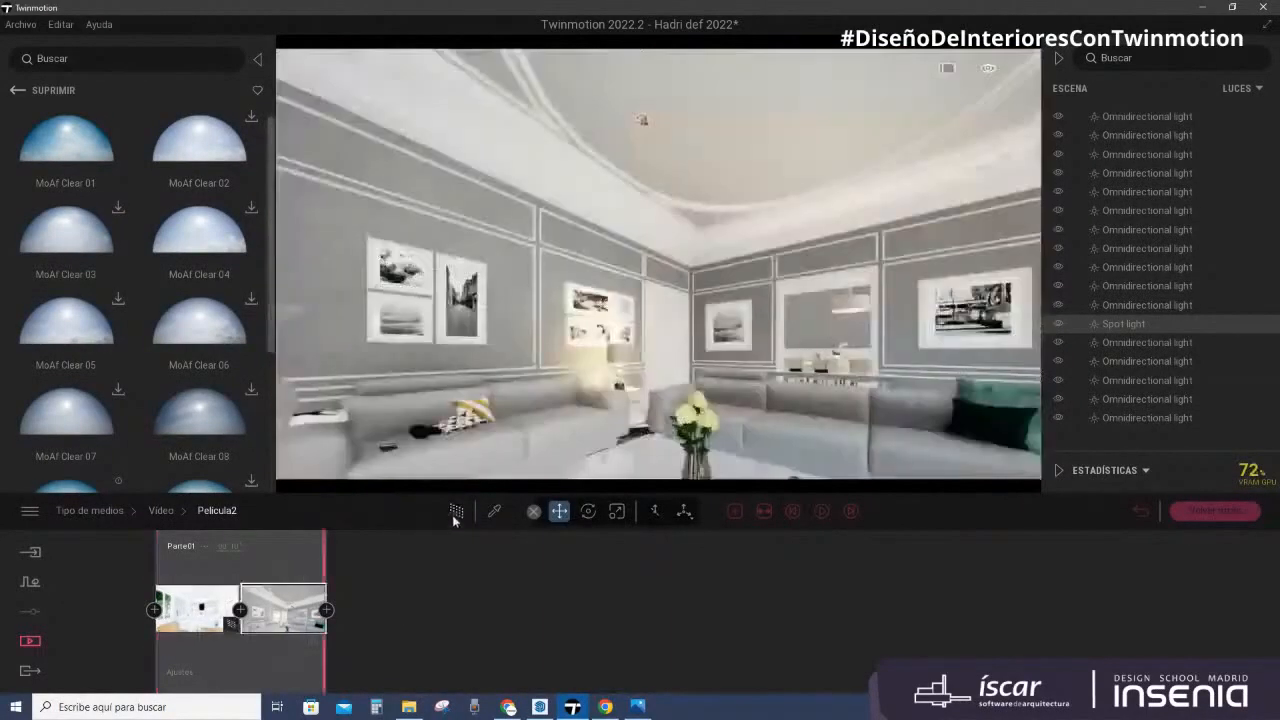
pyautogui.click(433, 518)
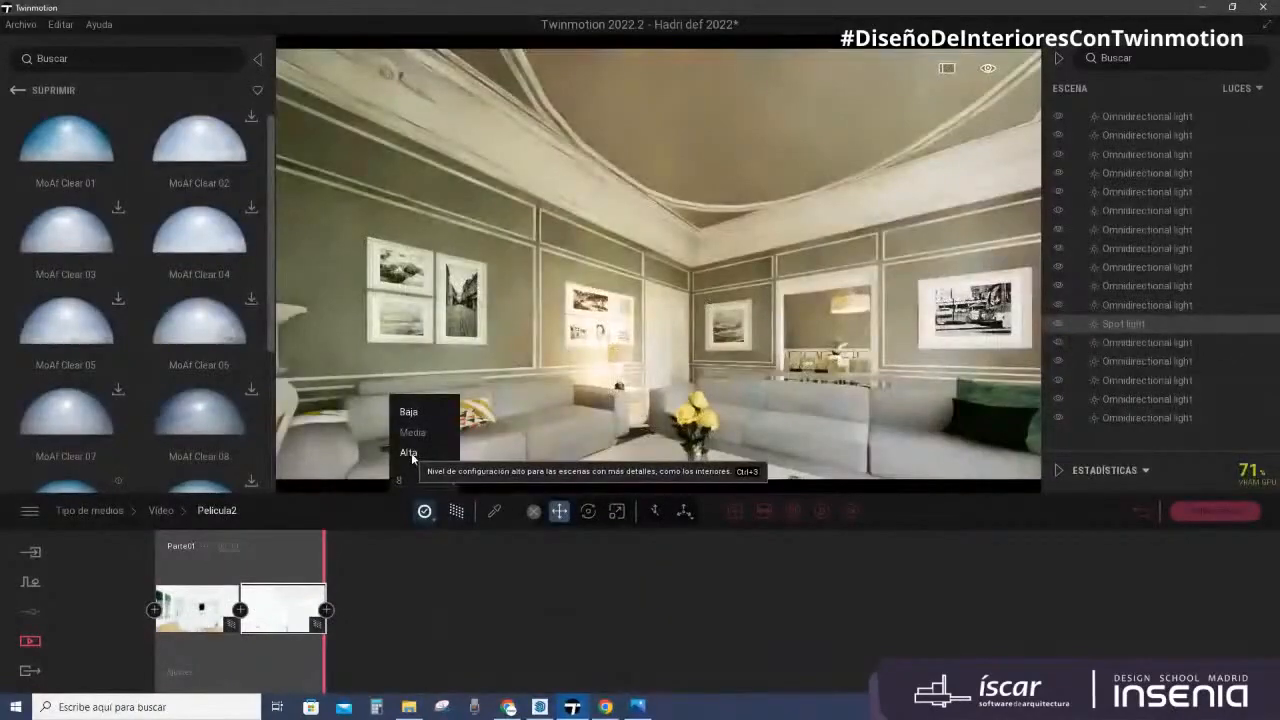
pyautogui.click(410, 454)
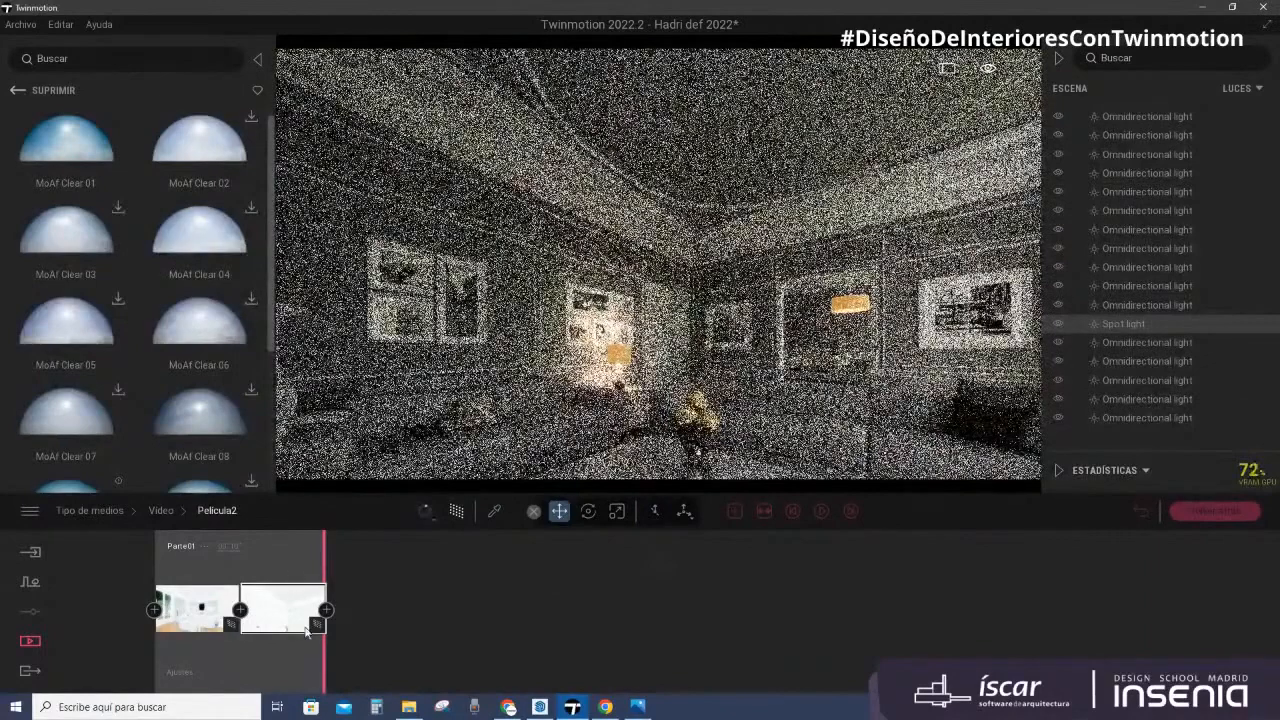
# Step: Return to the list of films and rename Película2 as "Peli definitiva"
pyautogui.click(179, 672)
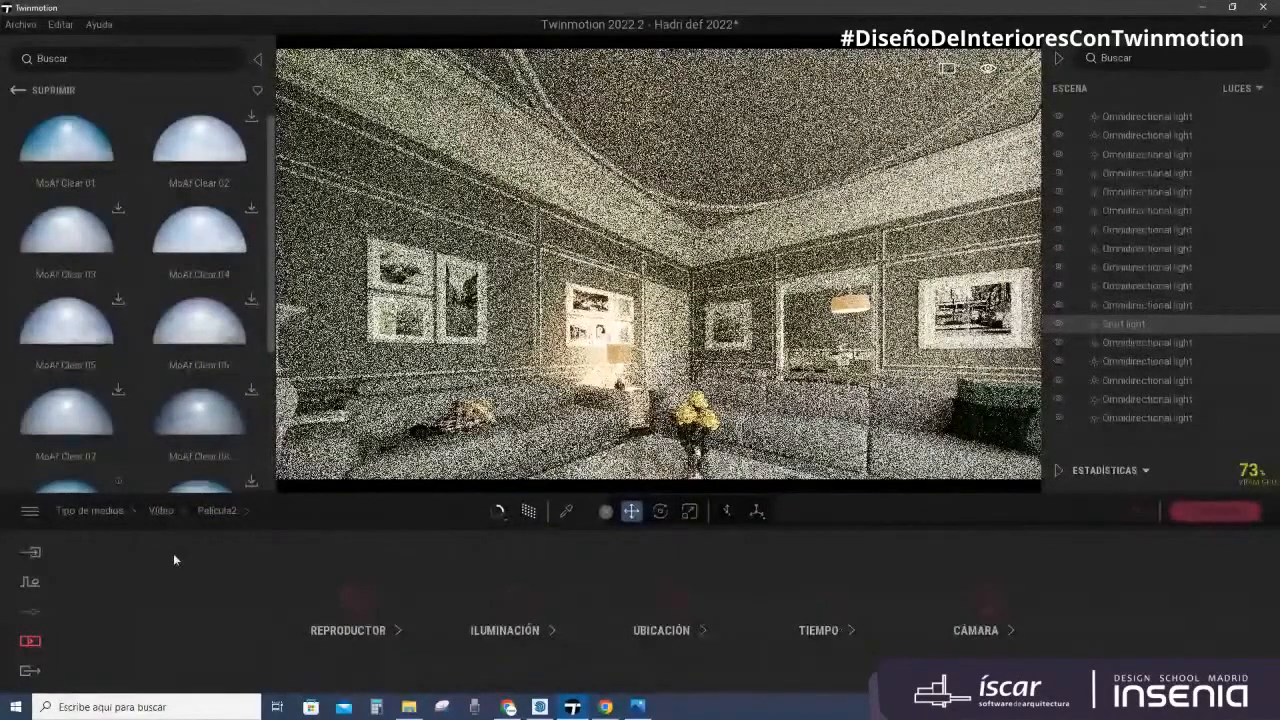
pyautogui.click(160, 511)
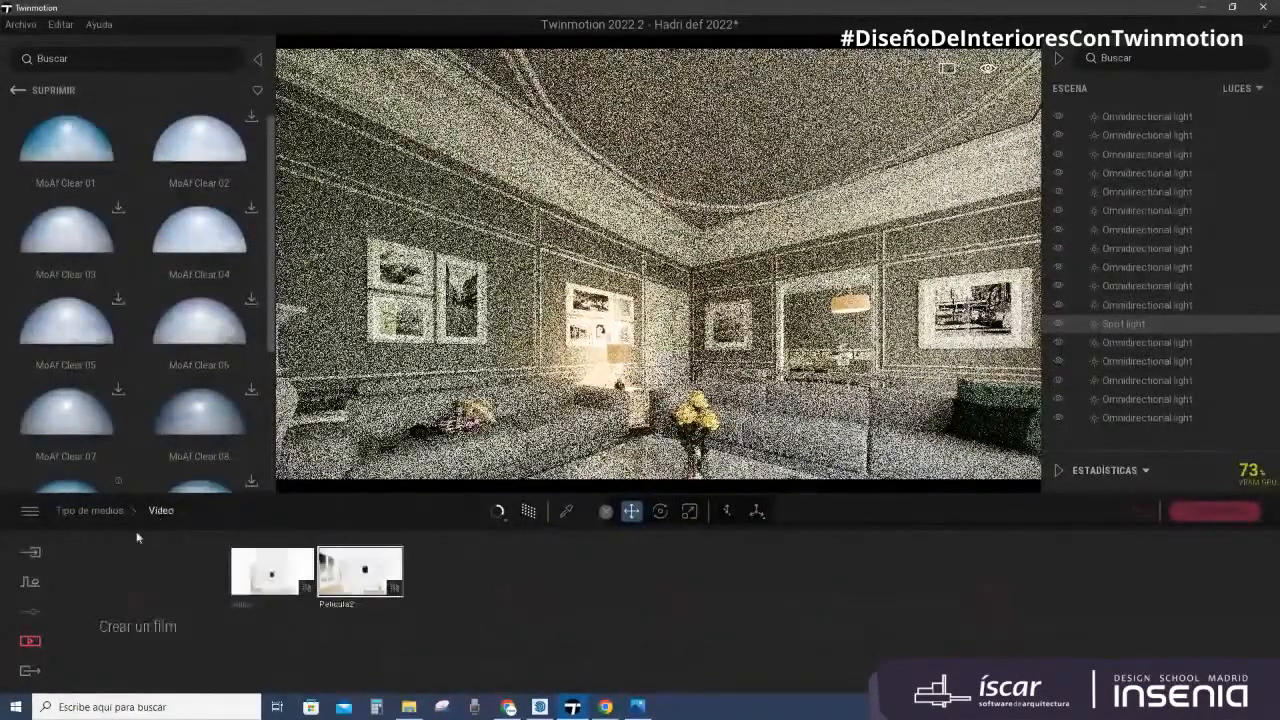
pyautogui.click(346, 607)
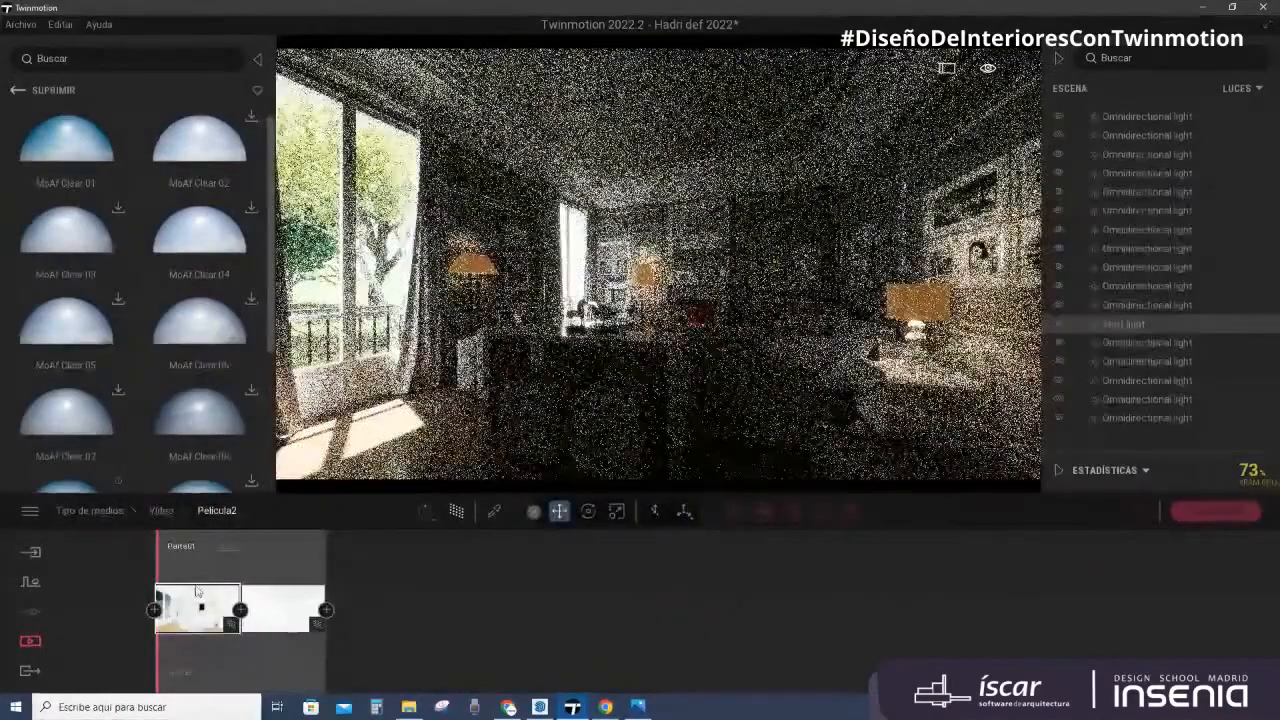
pyautogui.click(161, 511)
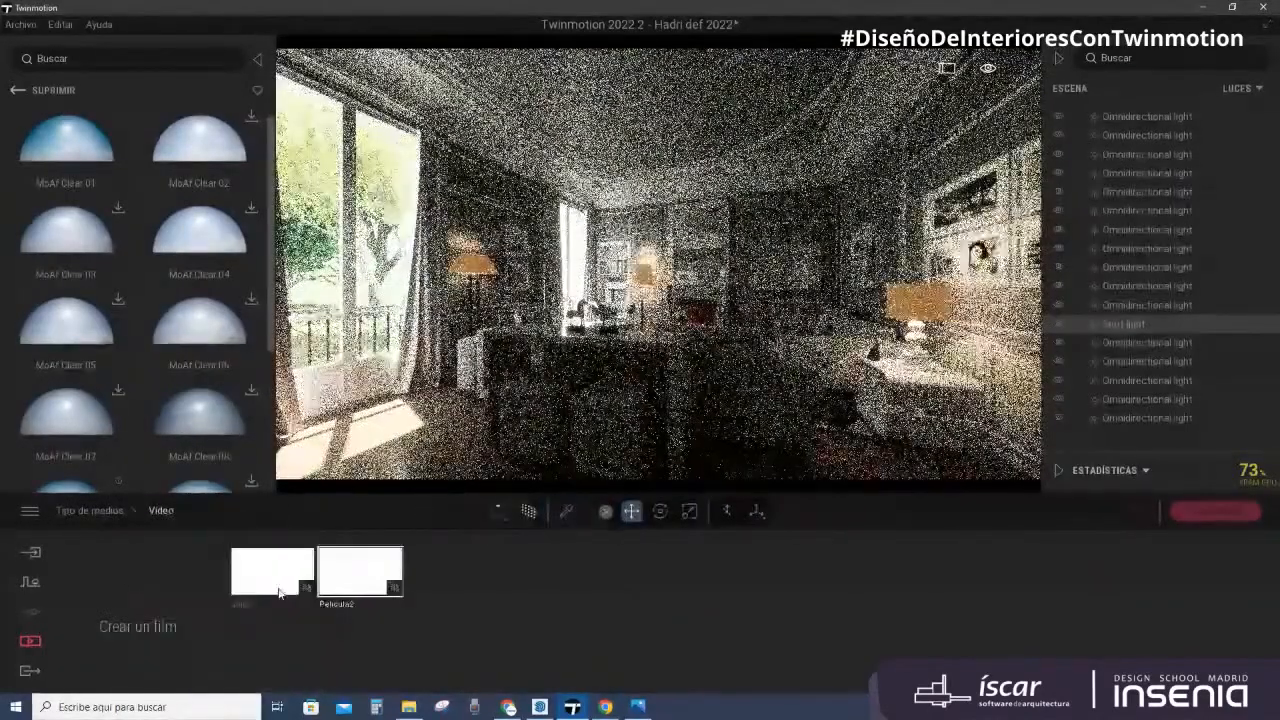
pyautogui.click(362, 541)
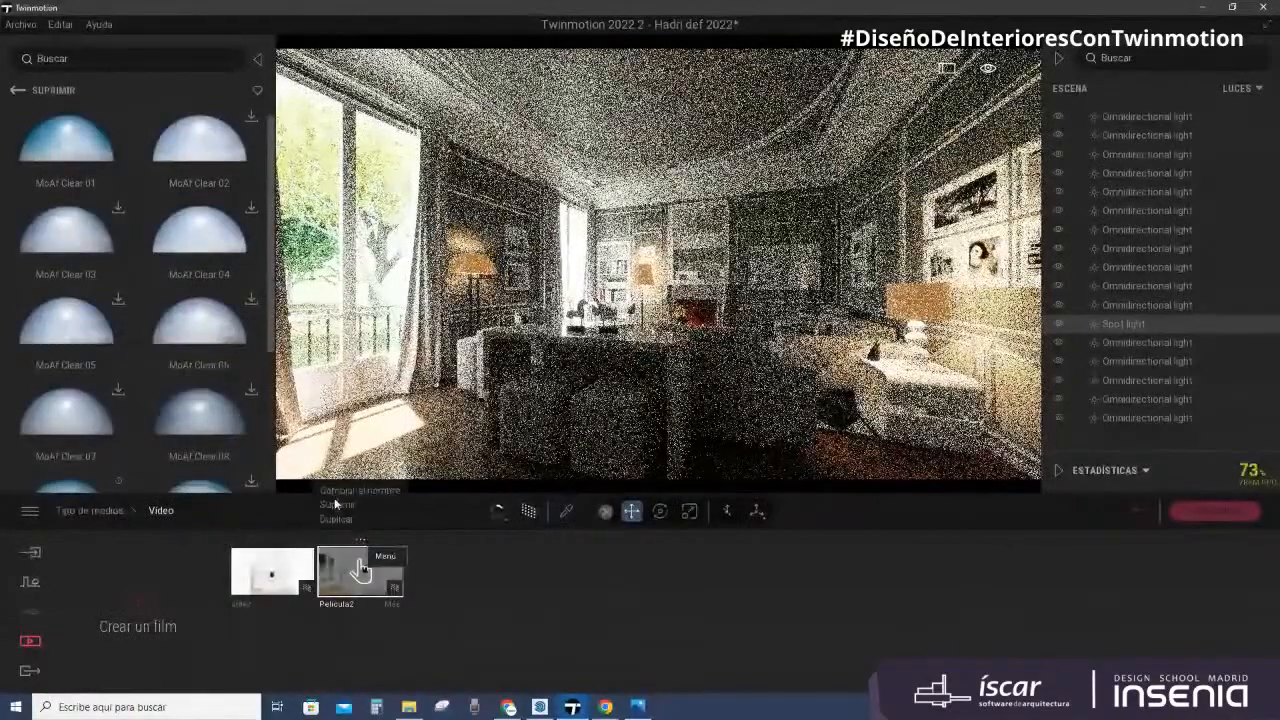
pyautogui.click(345, 490)
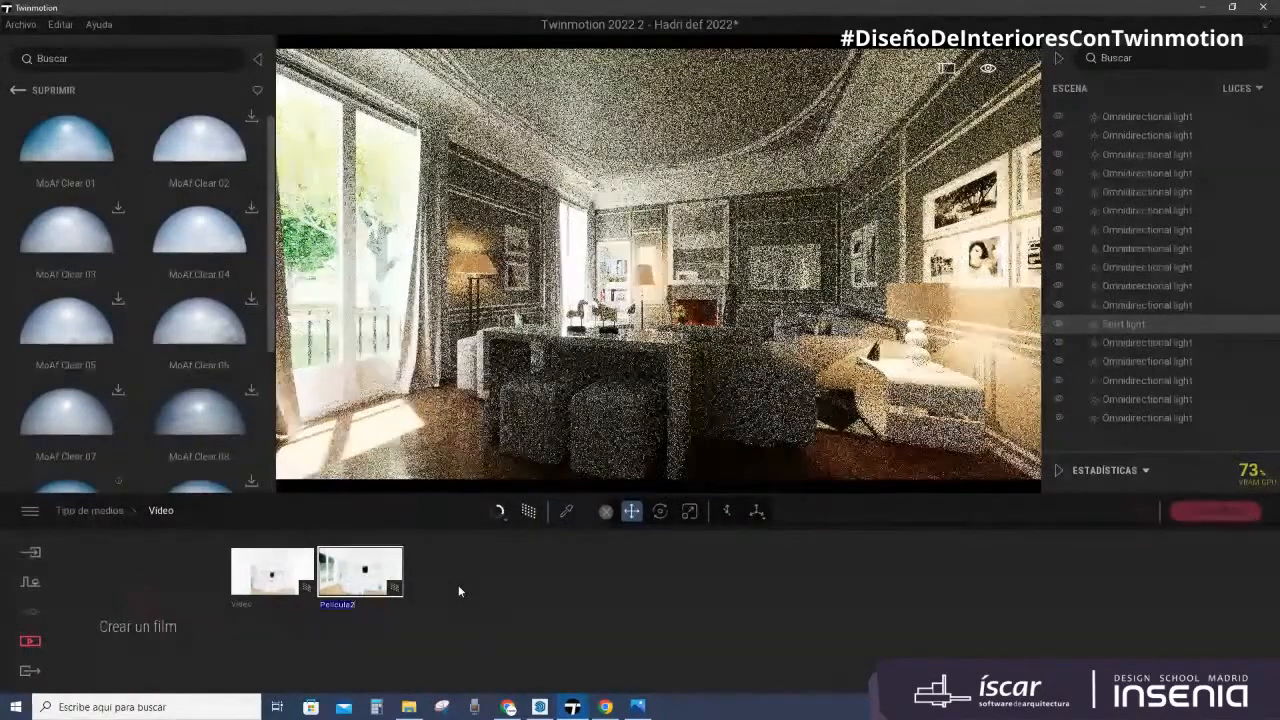
pyautogui.write('Pr')
pyautogui.write('li definitiva')
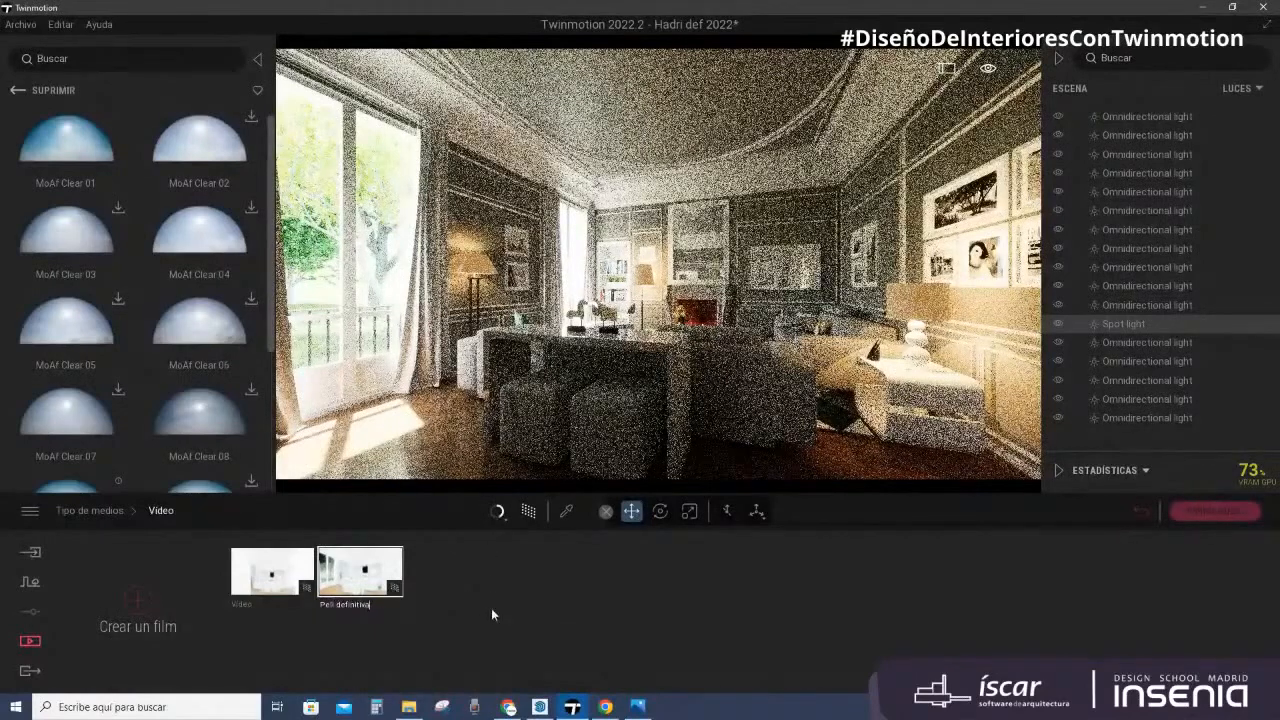
pyautogui.press('Return')
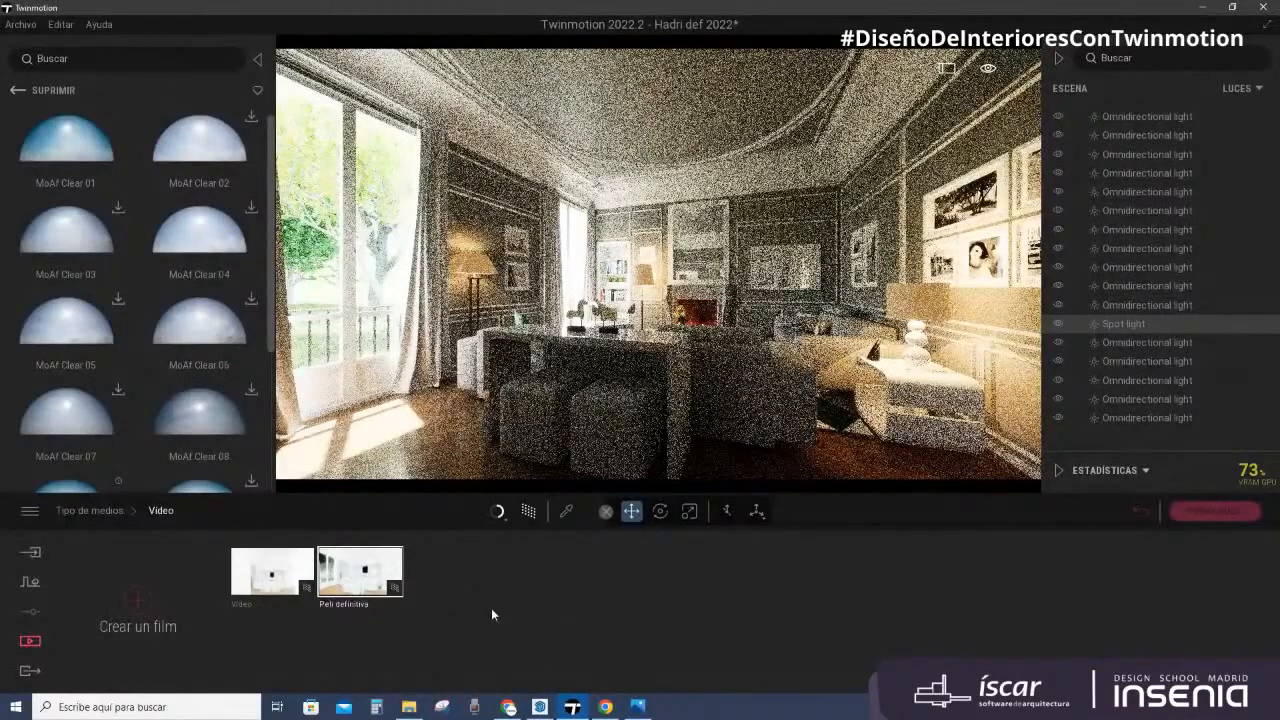
# Step: In the export settings, deselect the Skydome Mediodia image and choose only the Peli definitiva film for video export
pyautogui.click(22, 675)
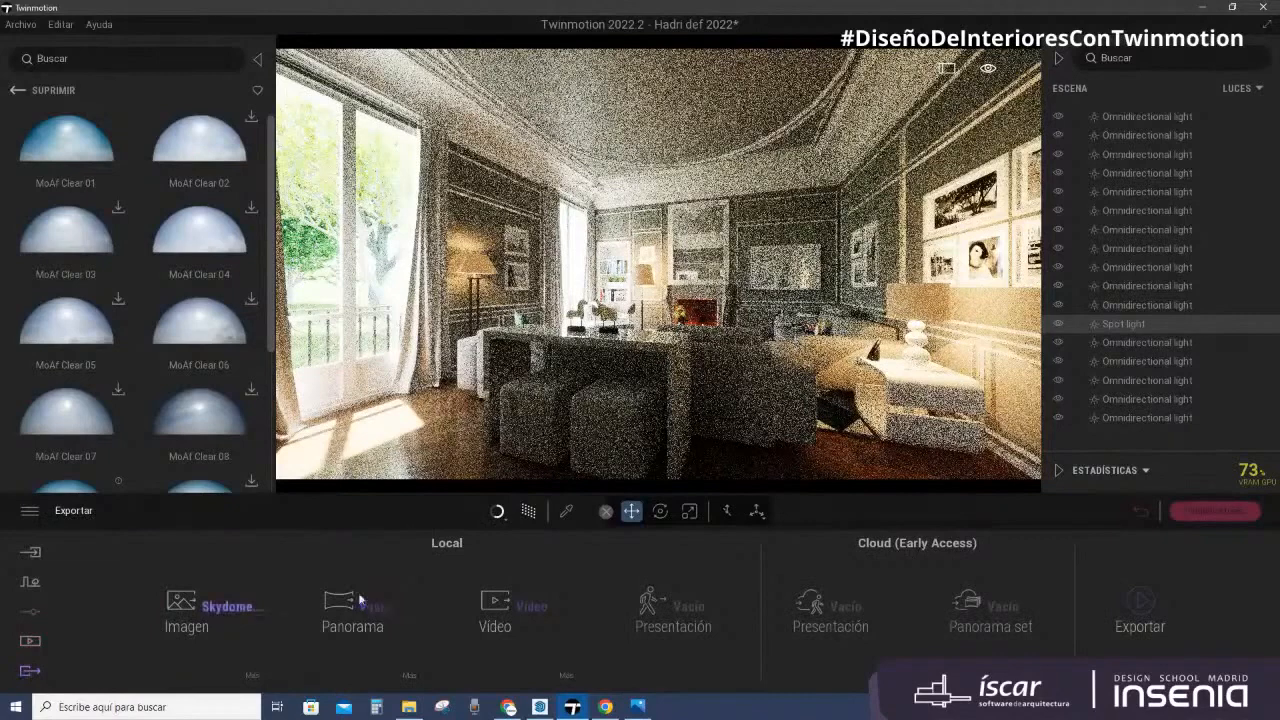
pyautogui.click(230, 607)
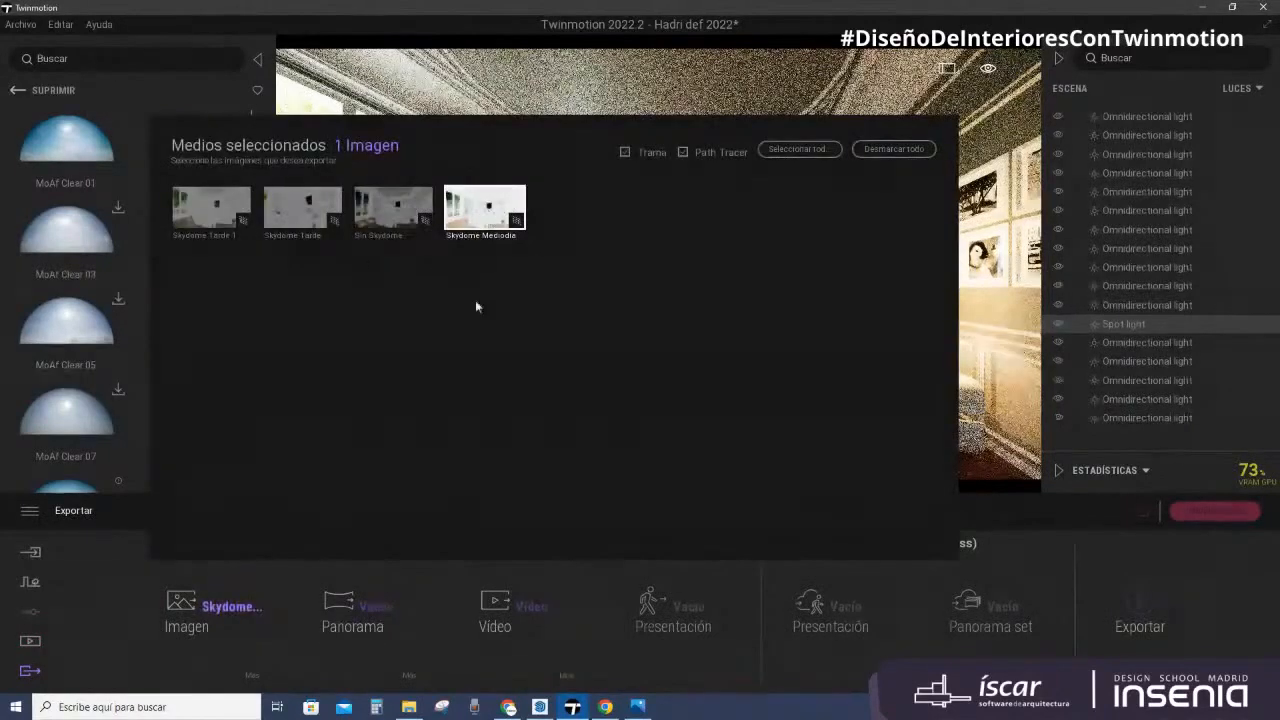
pyautogui.click(484, 210)
pyautogui.click(310, 650)
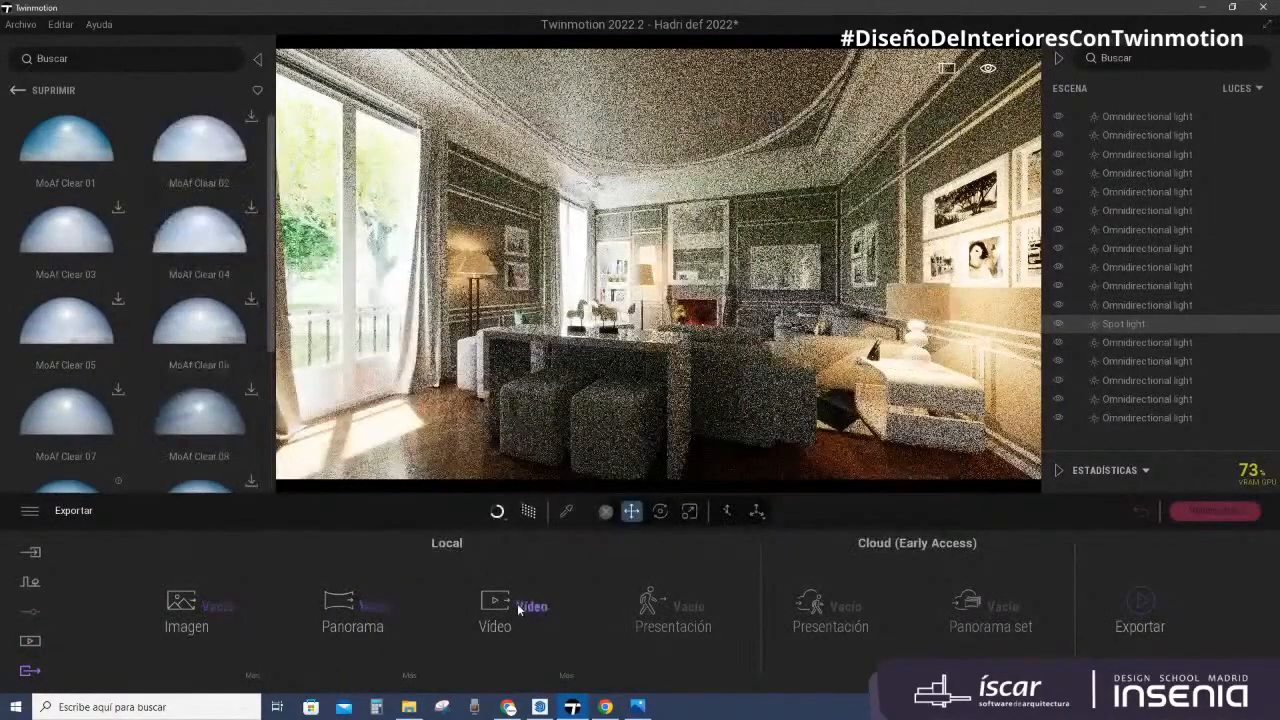
pyautogui.click(517, 603)
pyautogui.click(266, 208)
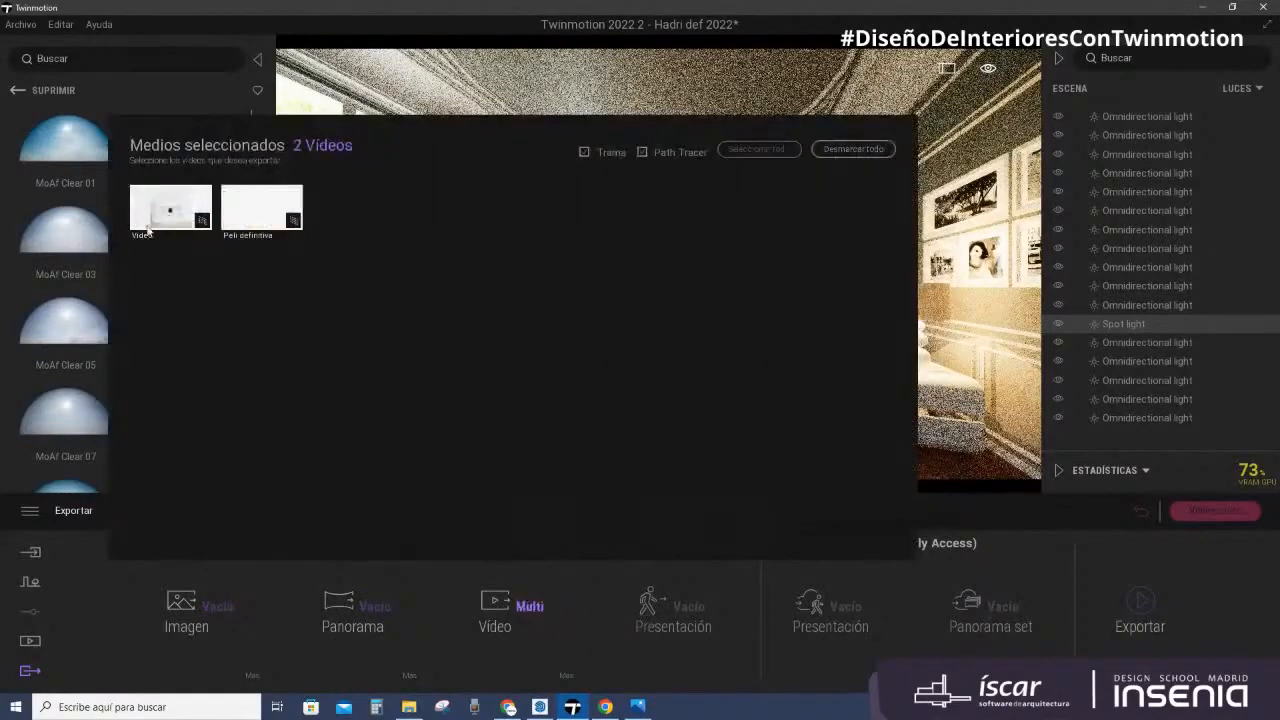
pyautogui.click(147, 226)
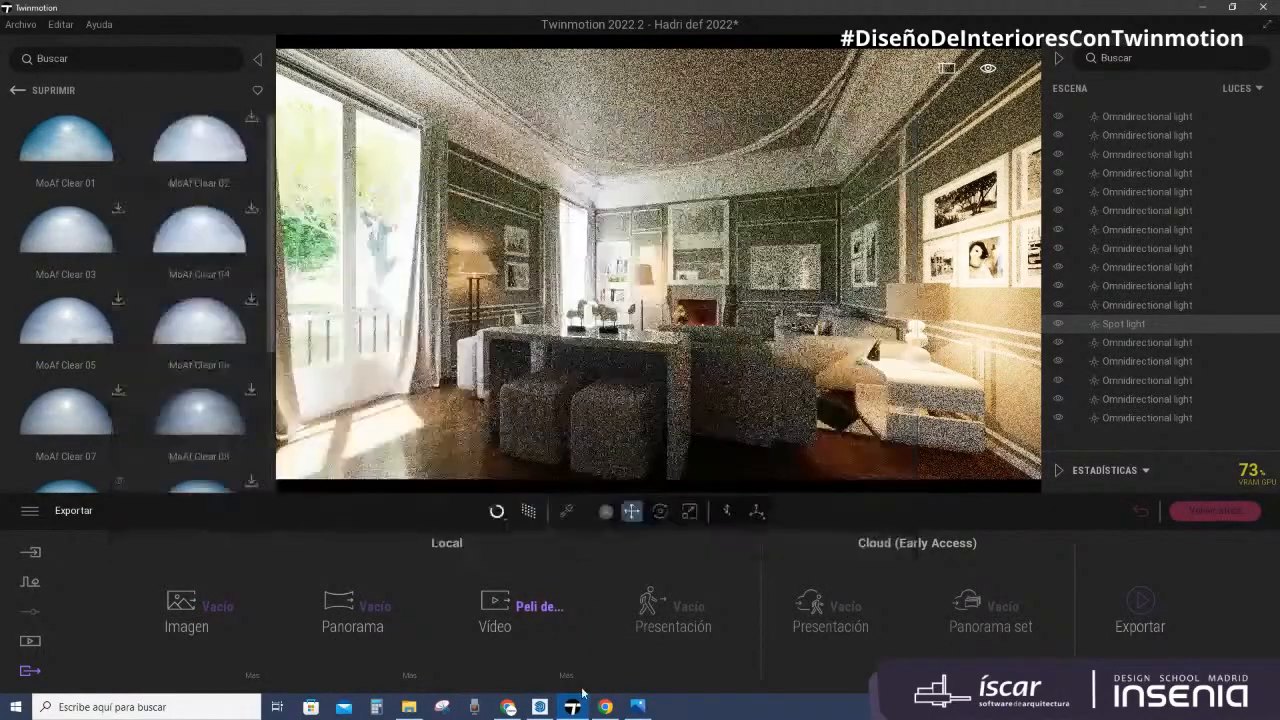
# Step: Set the video export mode to Vídeo 360º 3D and review the available 360 resolutions
pyautogui.click(570, 682)
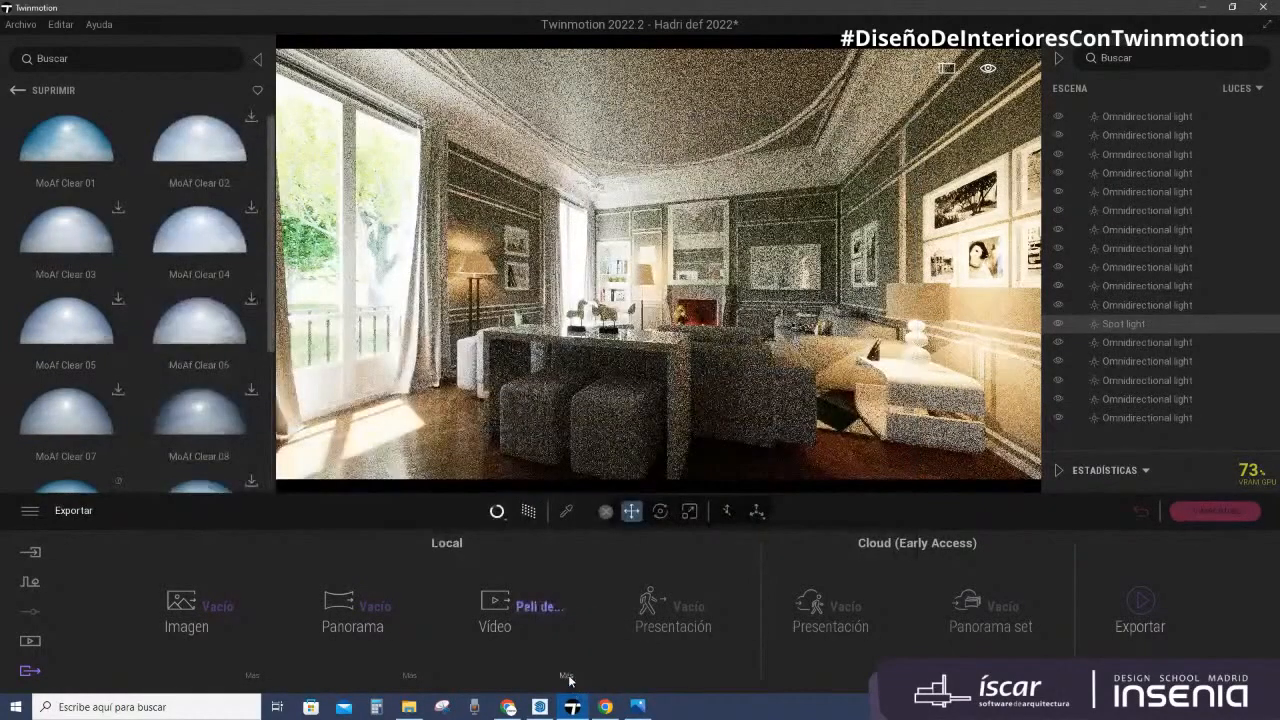
pyautogui.click(568, 678)
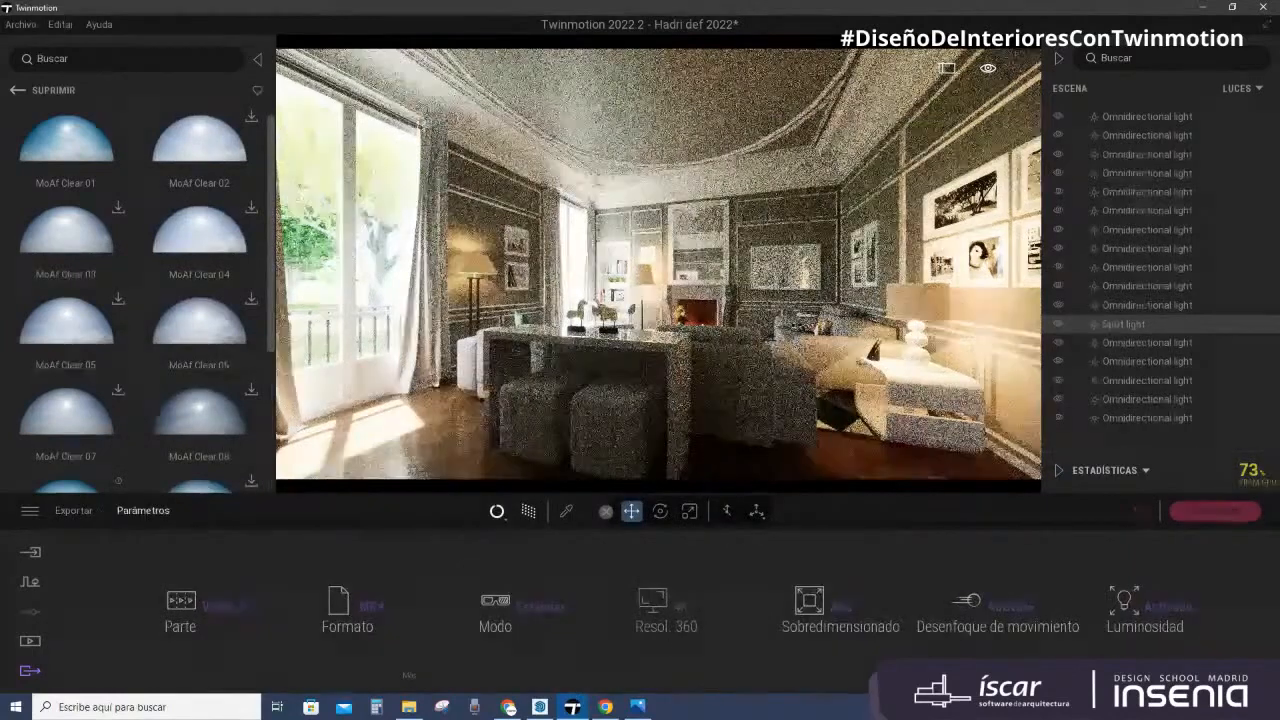
pyautogui.click(537, 606)
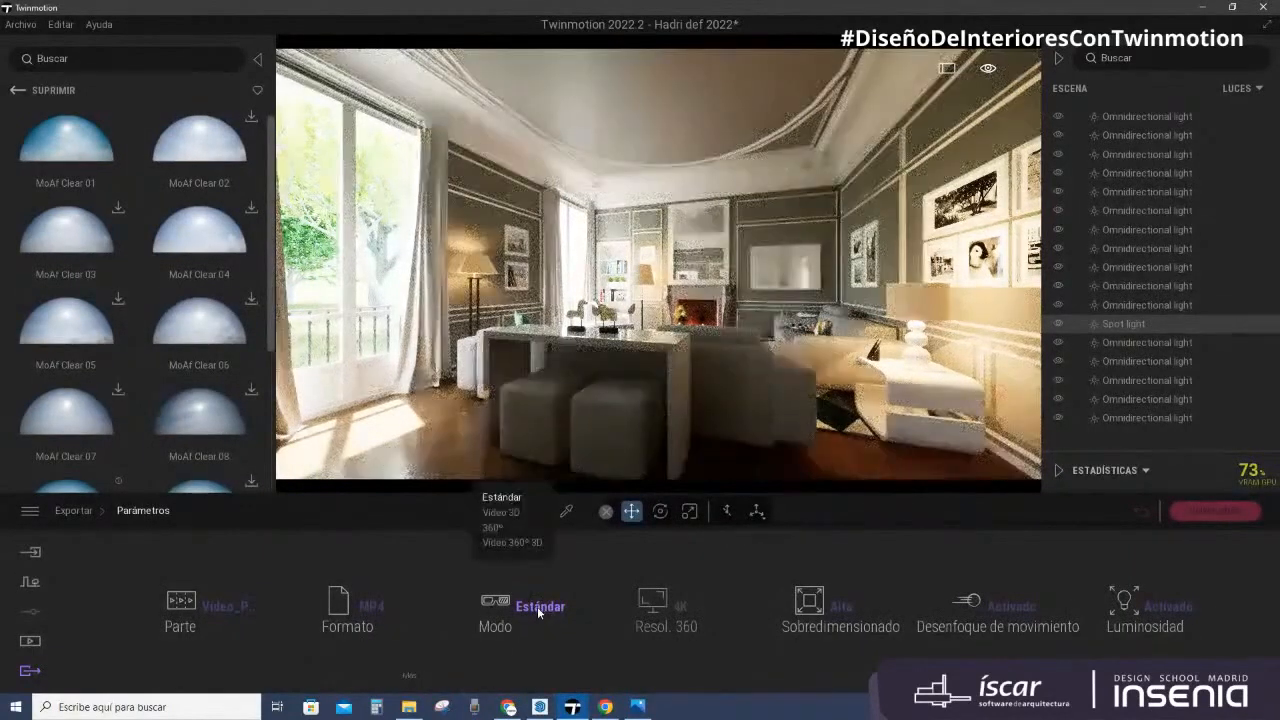
pyautogui.click(493, 528)
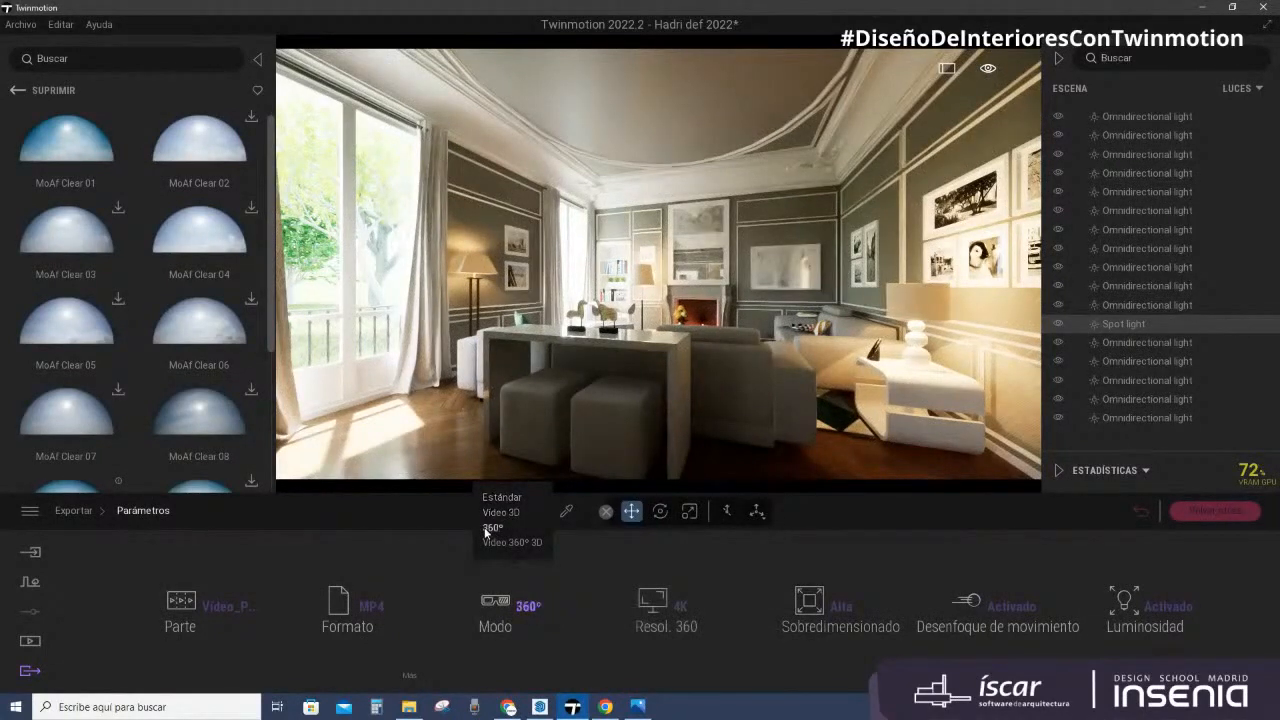
pyautogui.click(528, 606)
pyautogui.click(512, 543)
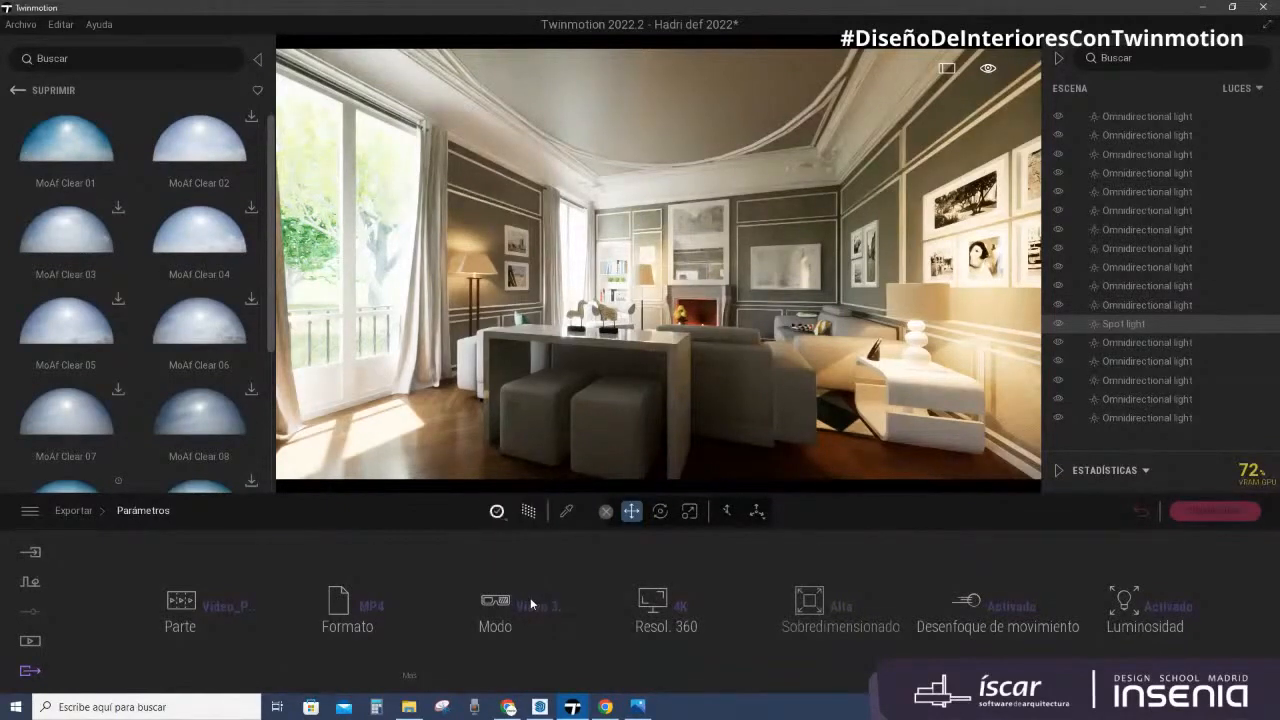
pyautogui.click(680, 606)
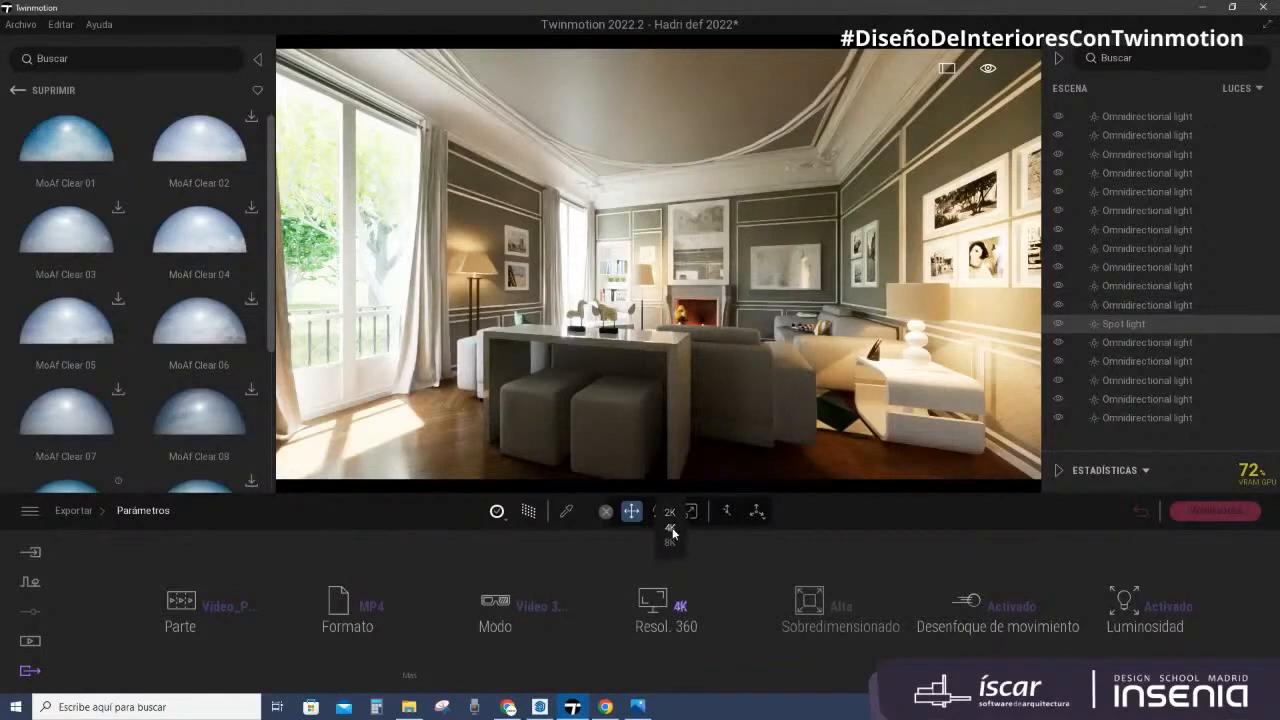
pyautogui.click(723, 664)
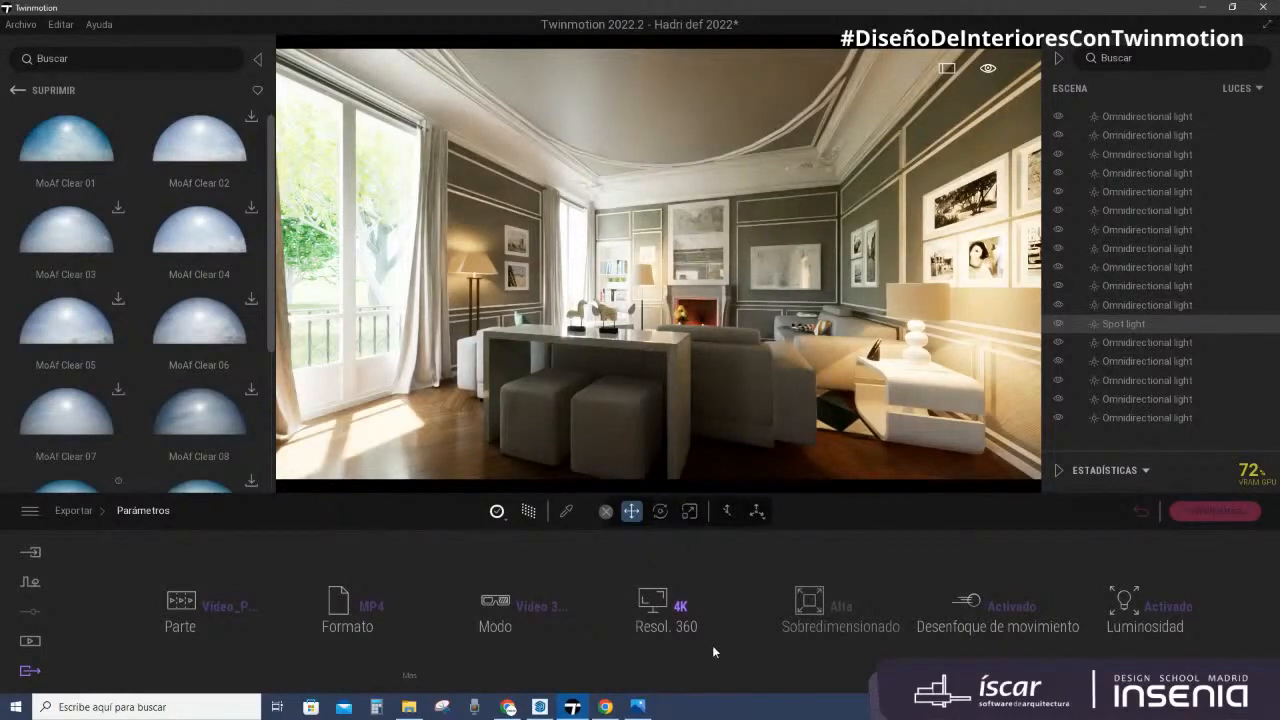
pyautogui.click(712, 645)
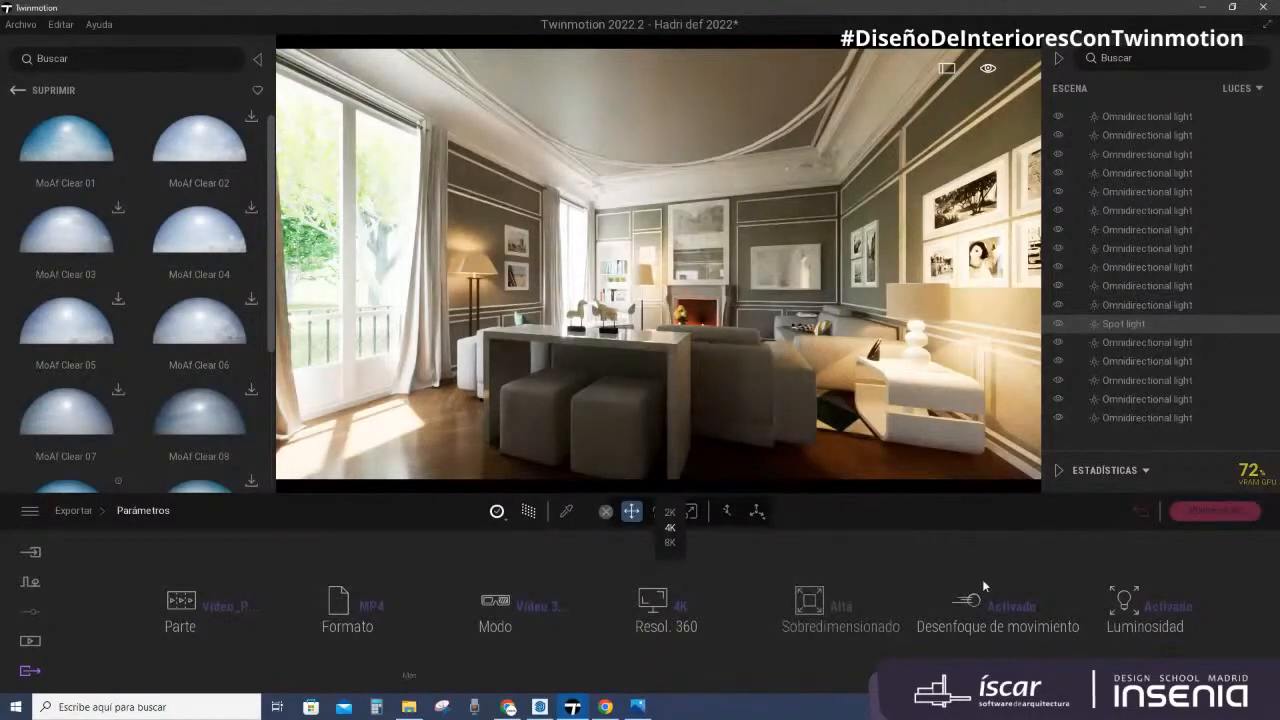
pyautogui.click(30, 671)
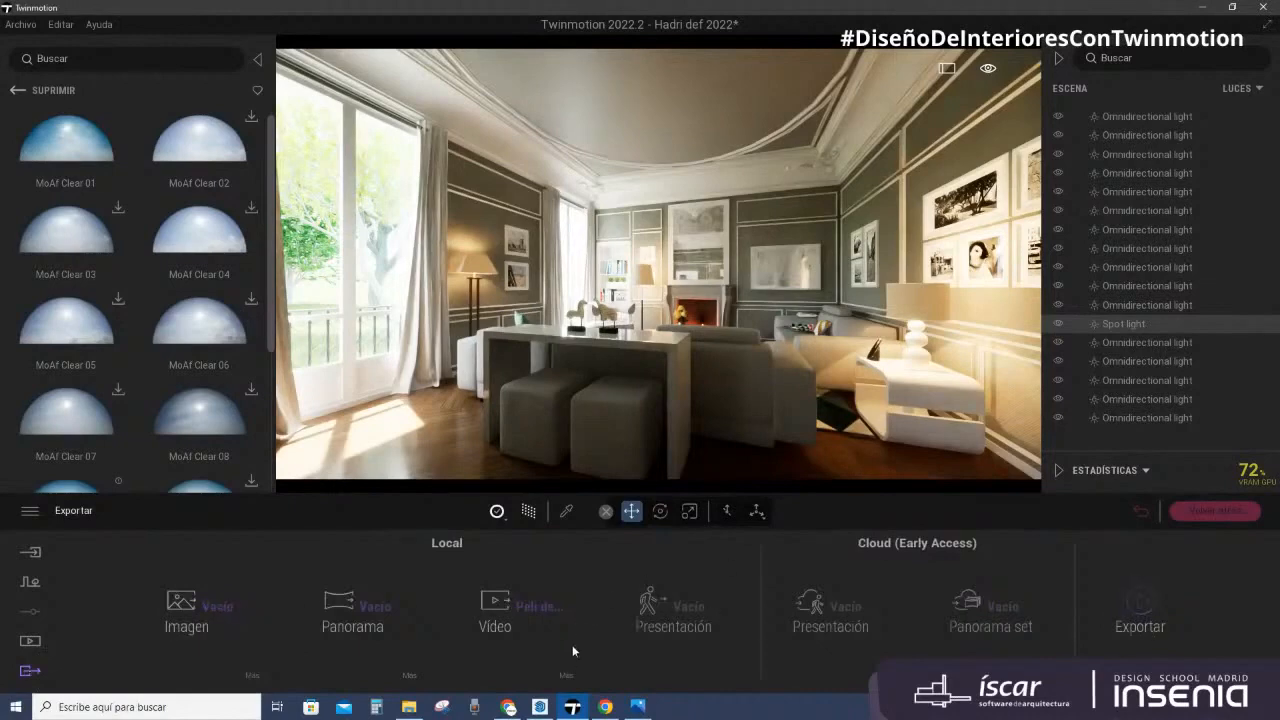
pyautogui.click(1138, 603)
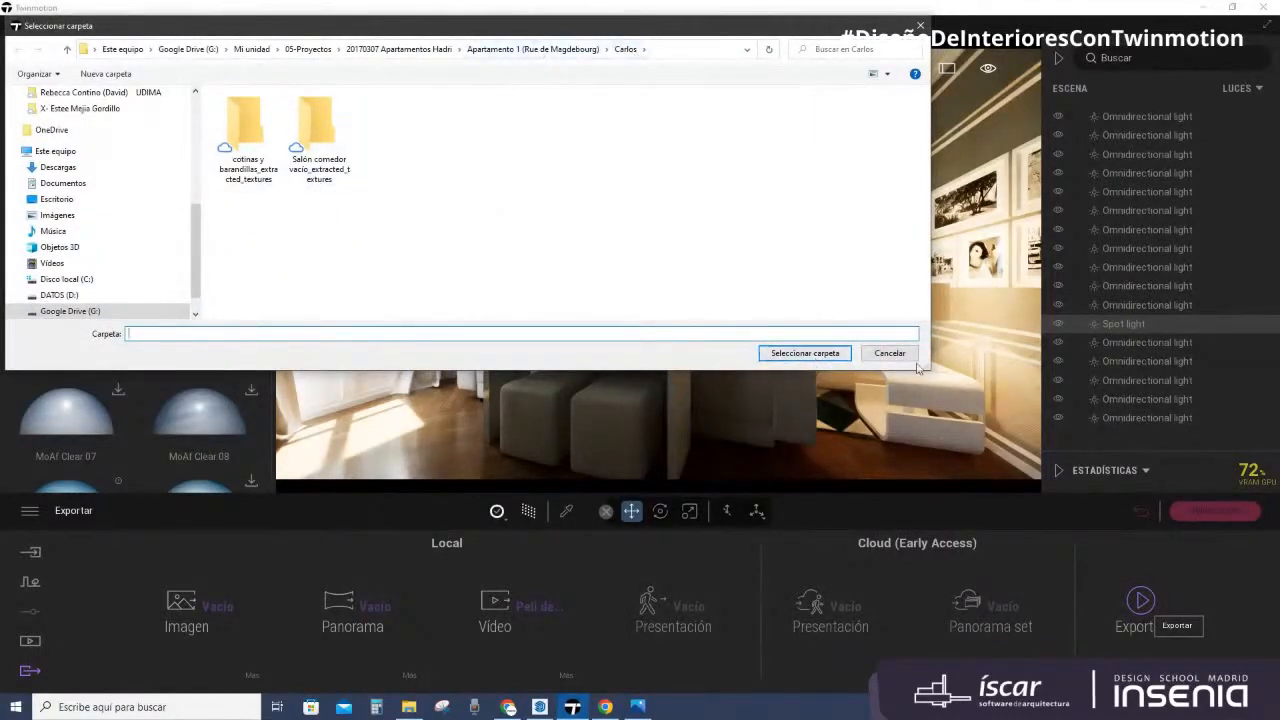
pyautogui.click(889, 353)
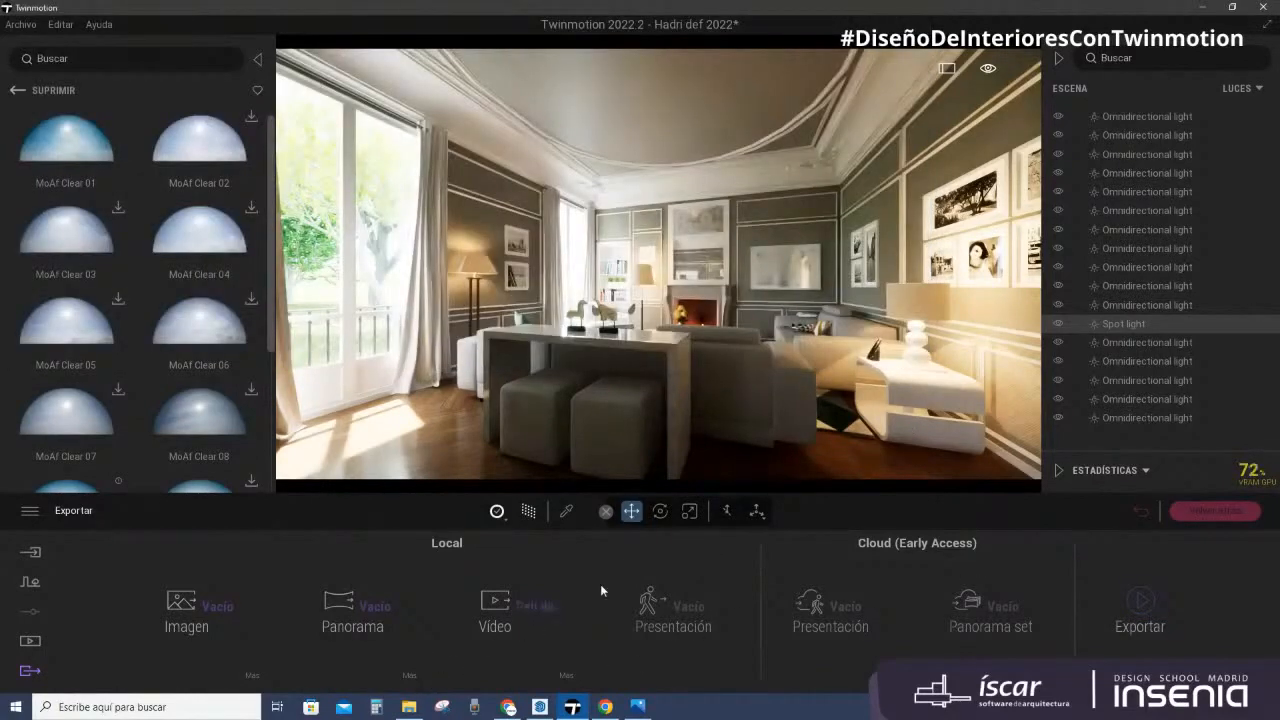
pyautogui.click(1138, 626)
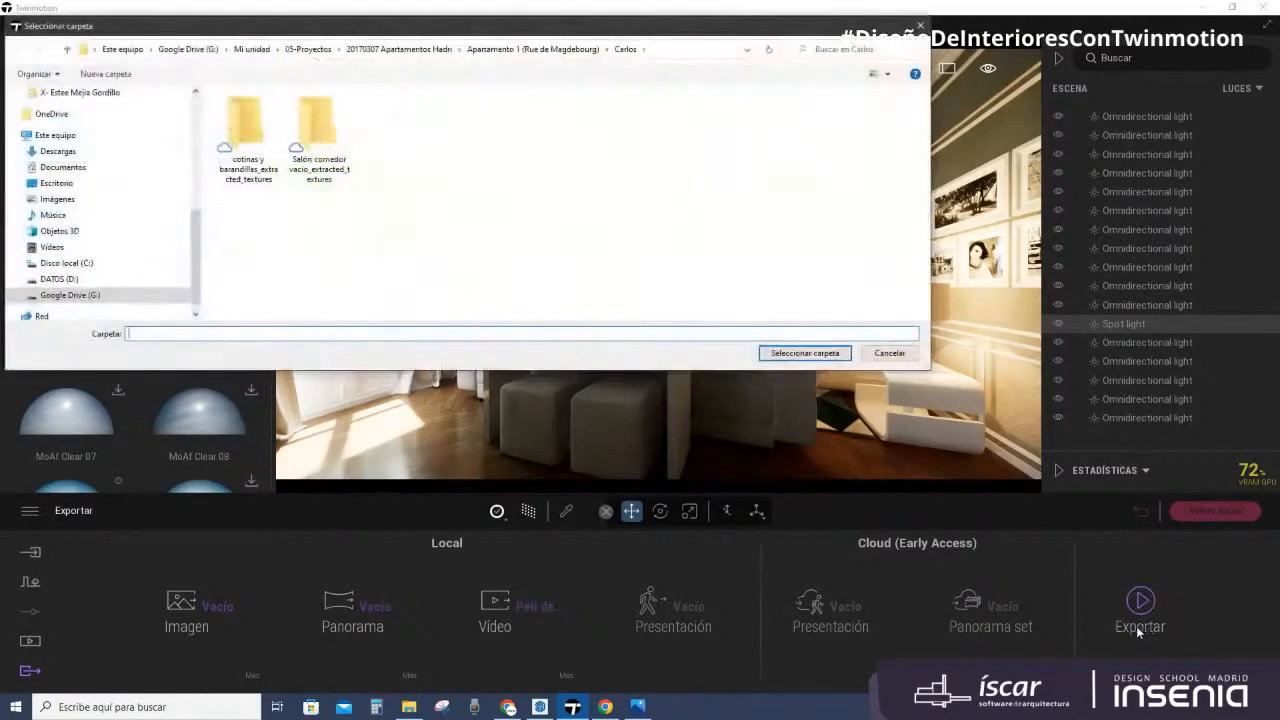
pyautogui.click(889, 353)
# Step: Review the 360 resolutions in the video export parameters and set the video export mode to Estándar
pyautogui.click(566, 677)
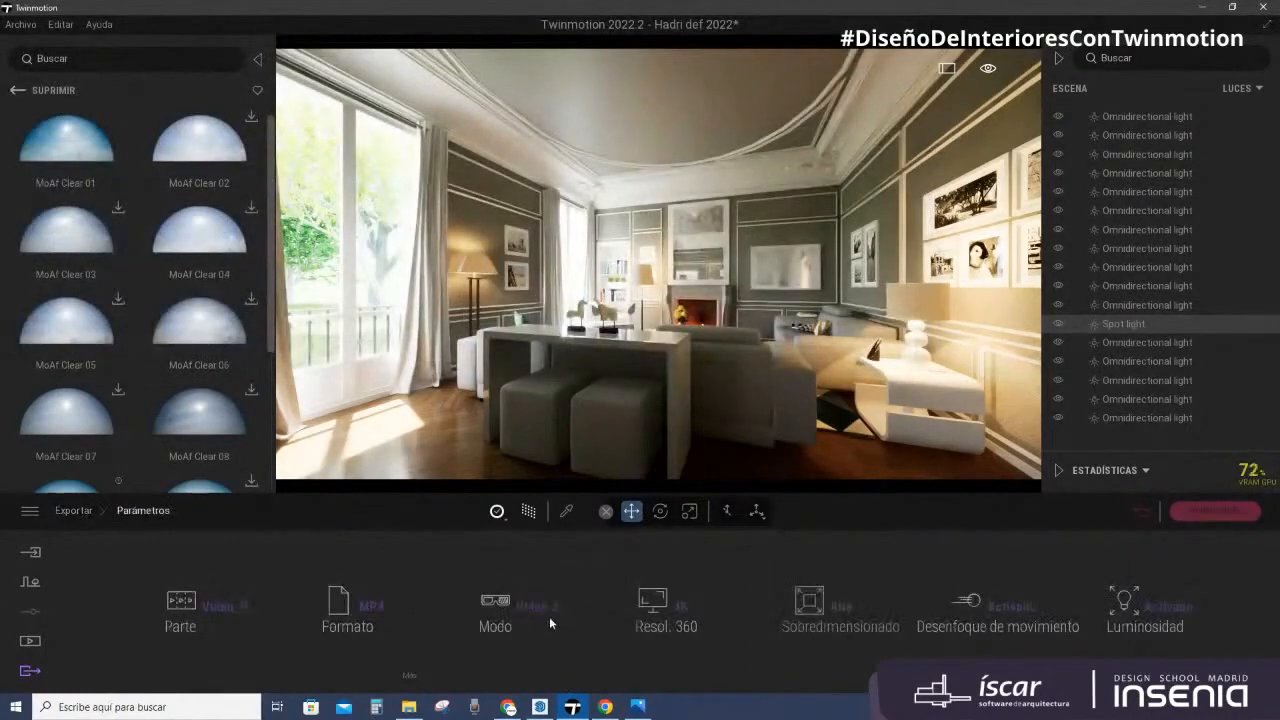
pyautogui.click(692, 610)
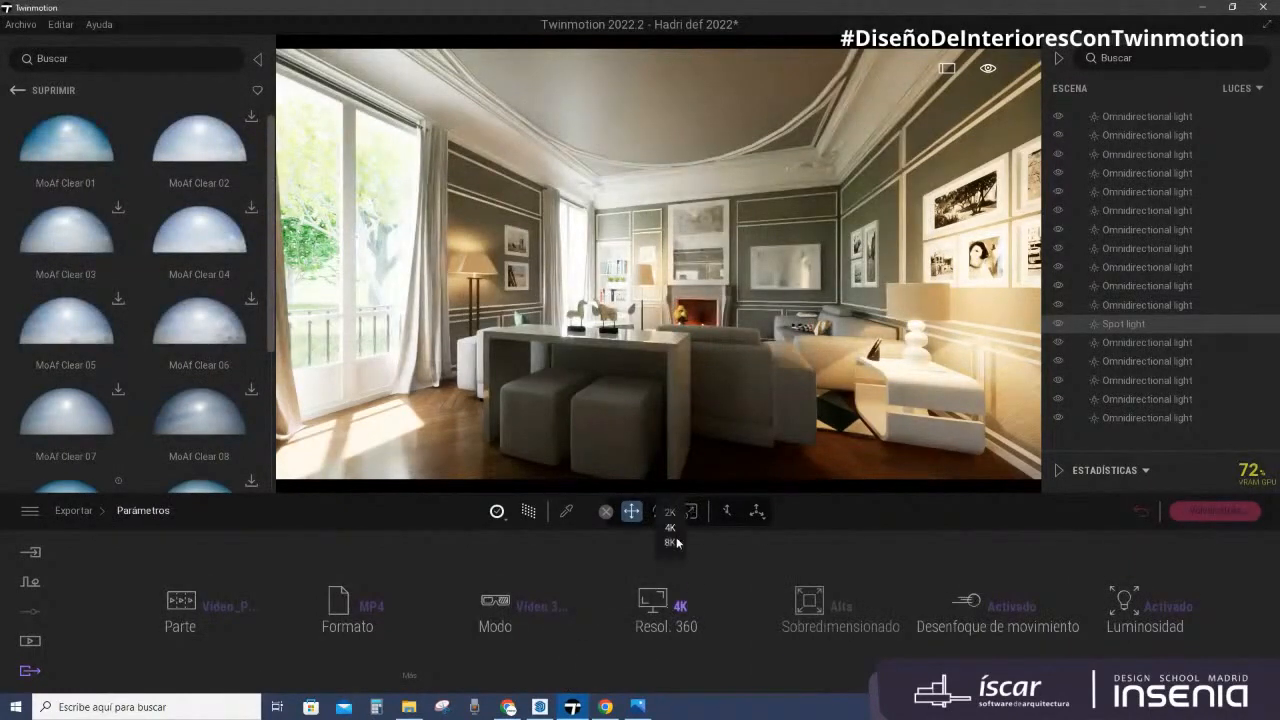
pyautogui.click(537, 606)
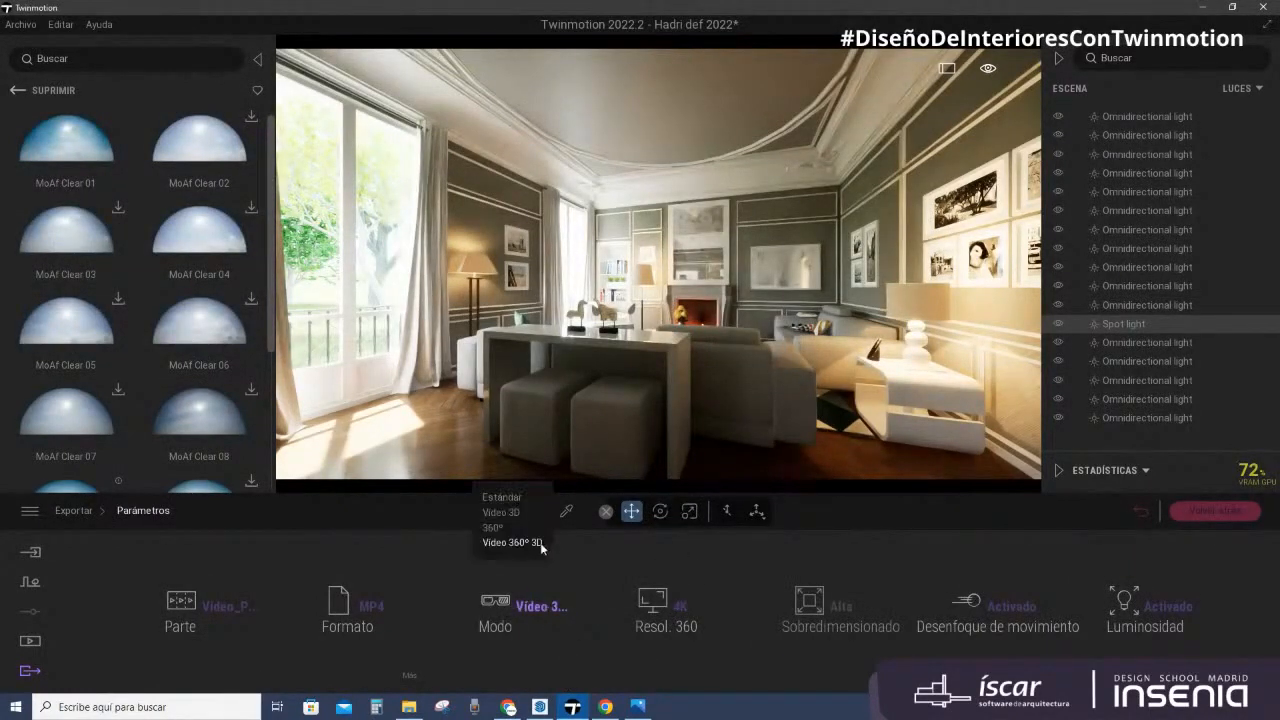
pyautogui.click(505, 497)
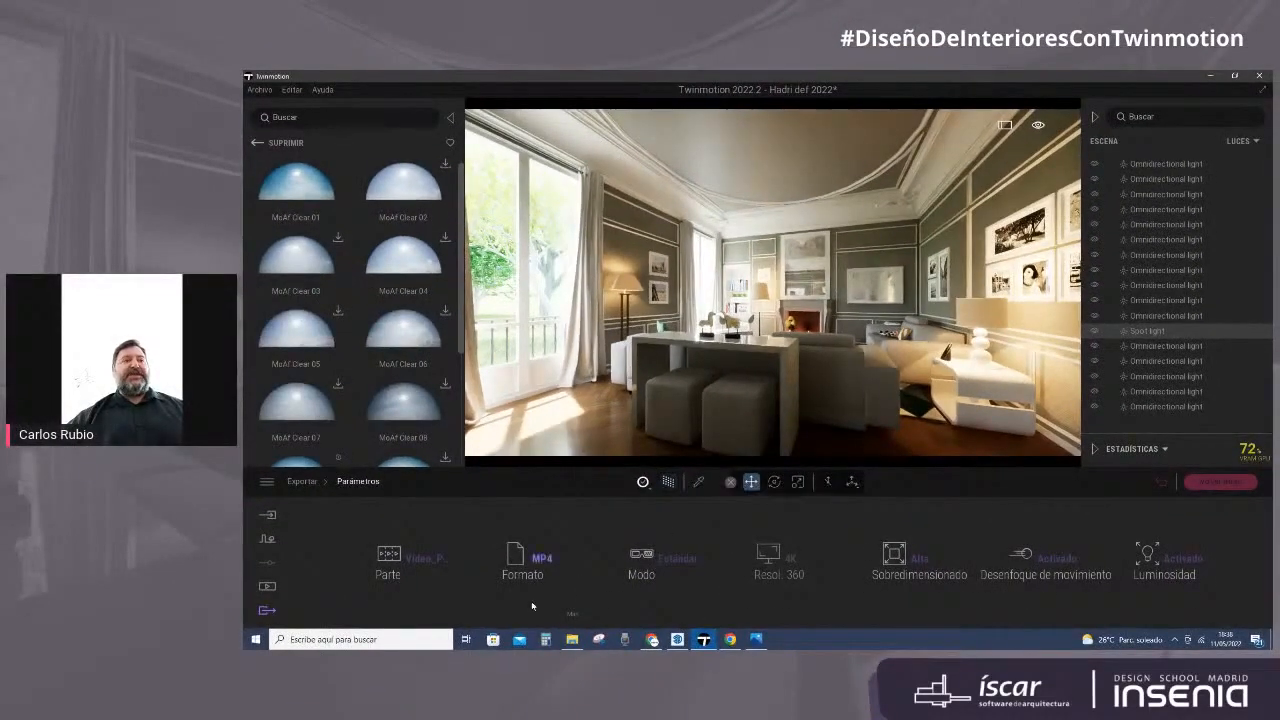
# Step: Review the output size, phase group and film options of the Peli definitiva film
pyautogui.click(267, 586)
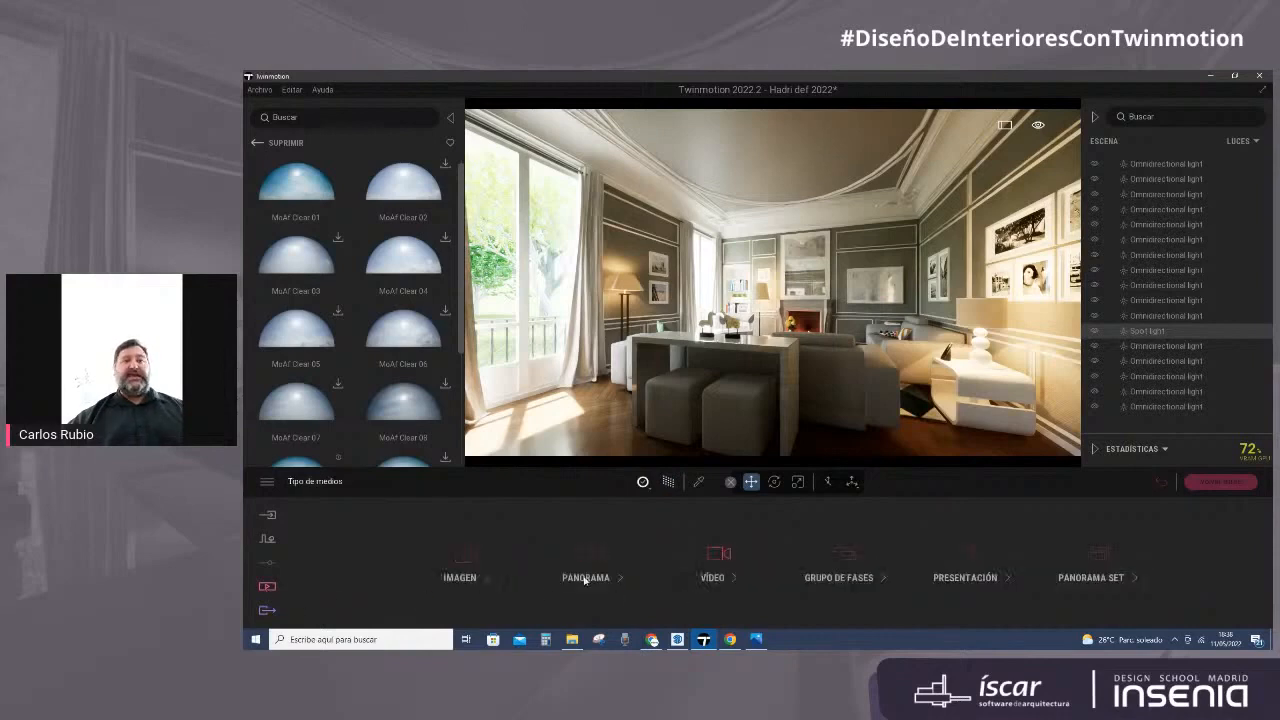
pyautogui.click(718, 572)
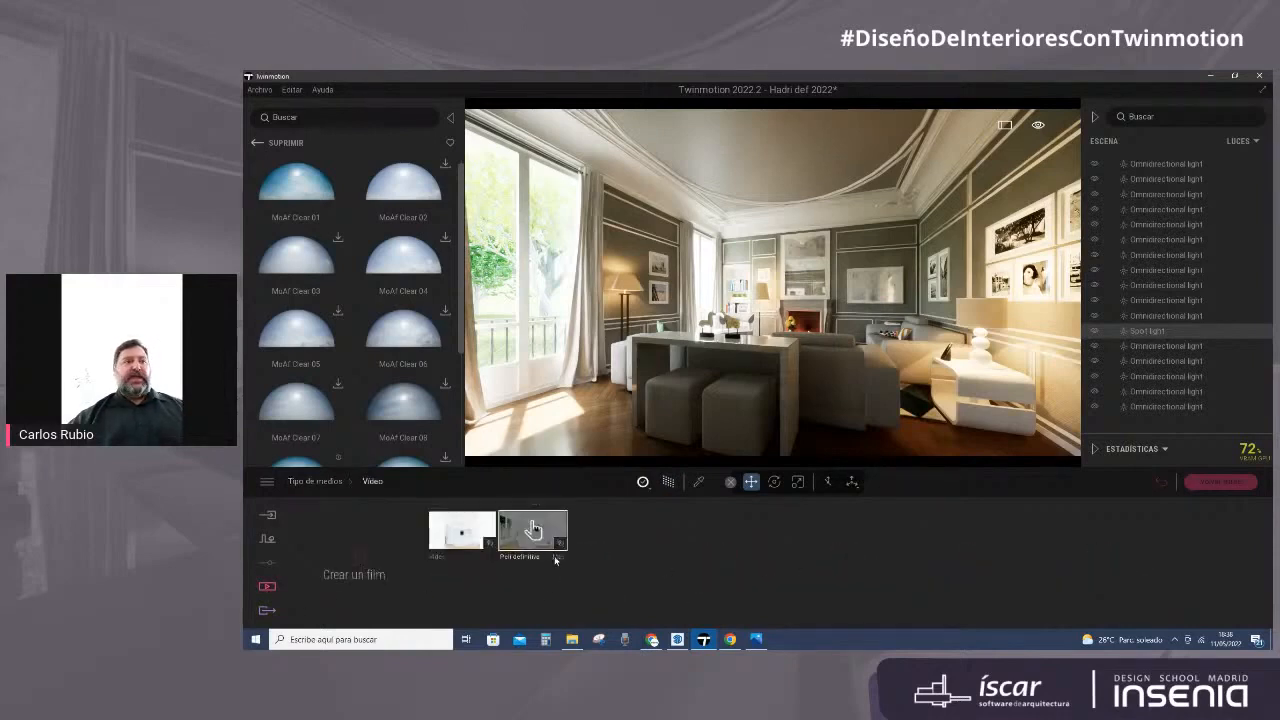
pyautogui.click(555, 558)
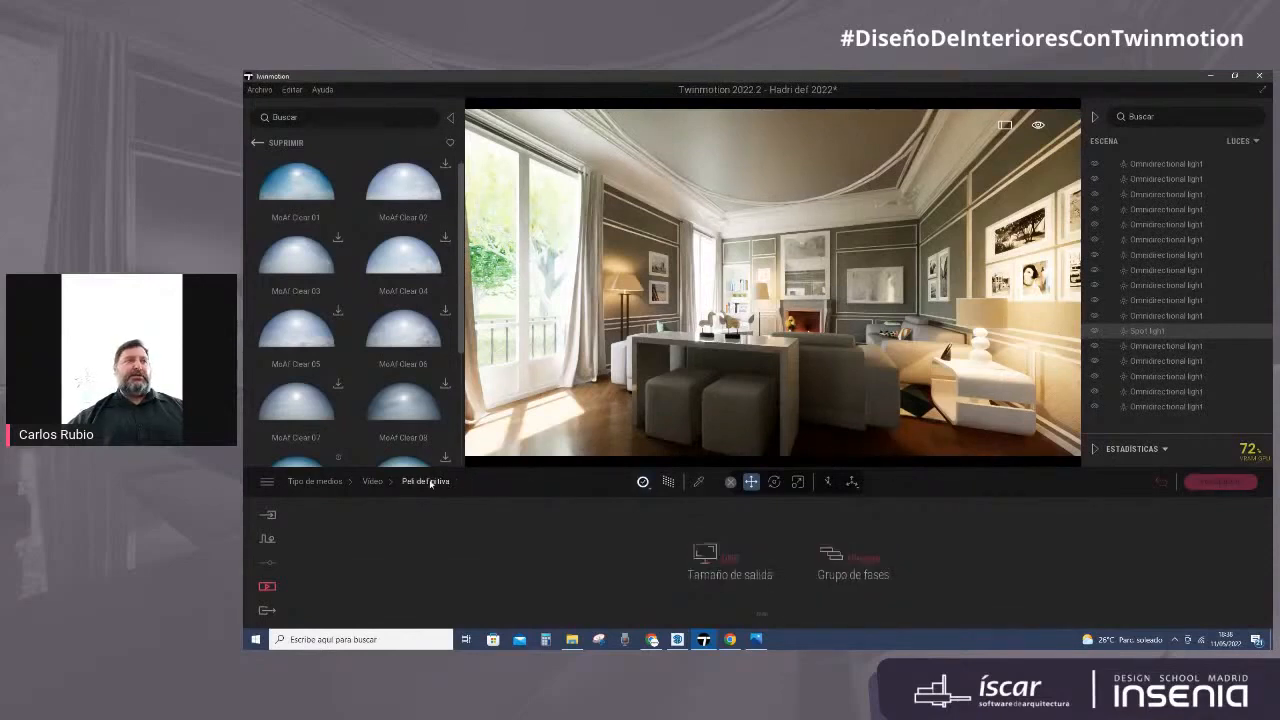
pyautogui.click(378, 482)
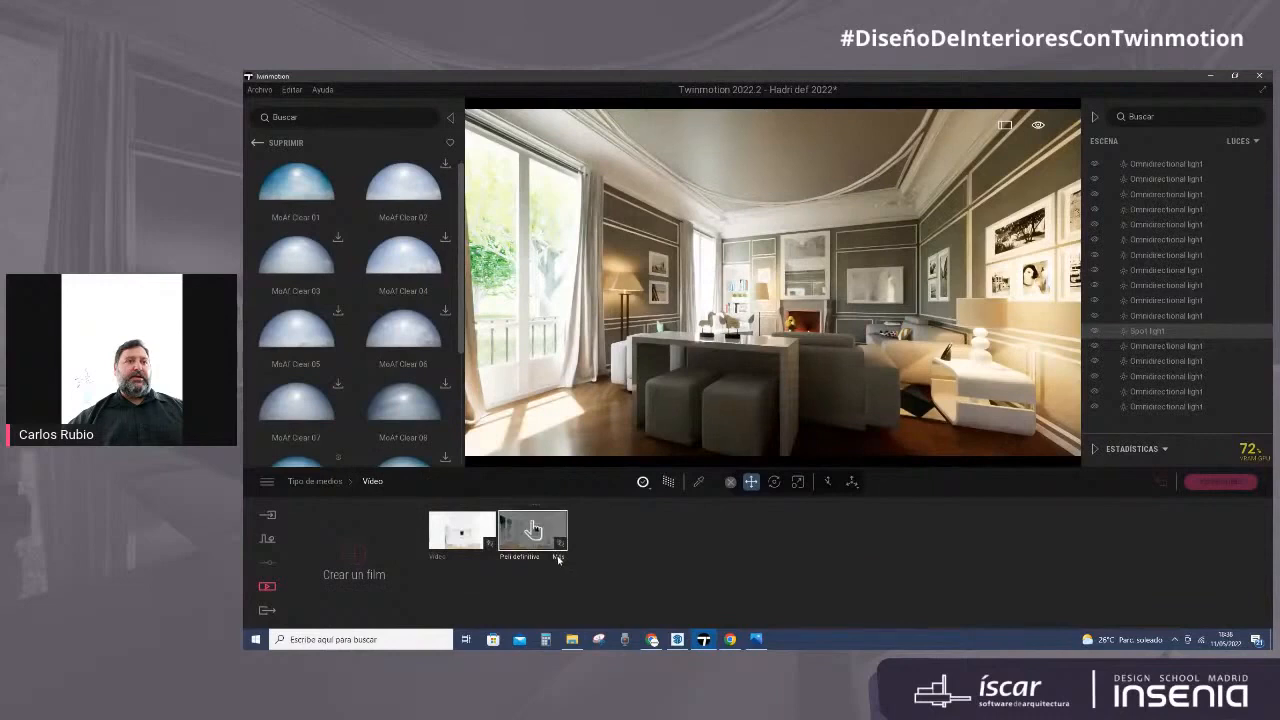
pyautogui.click(557, 556)
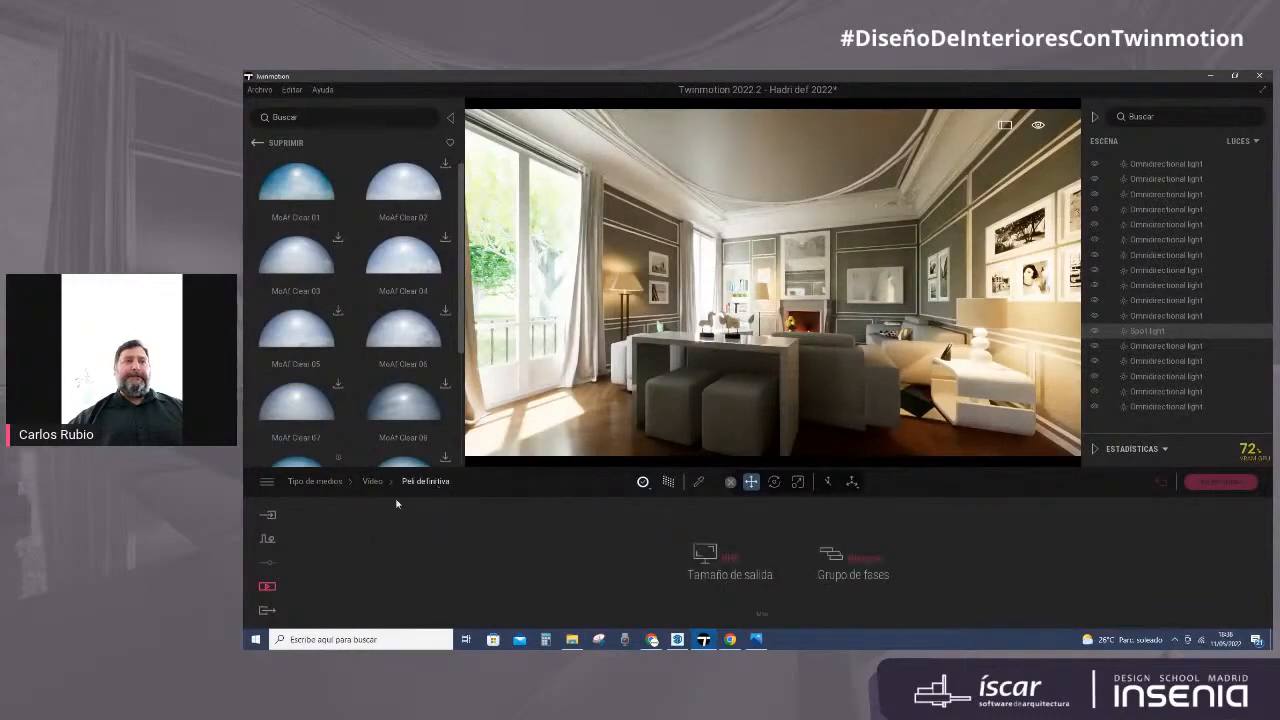
pyautogui.click(372, 481)
pyautogui.click(536, 507)
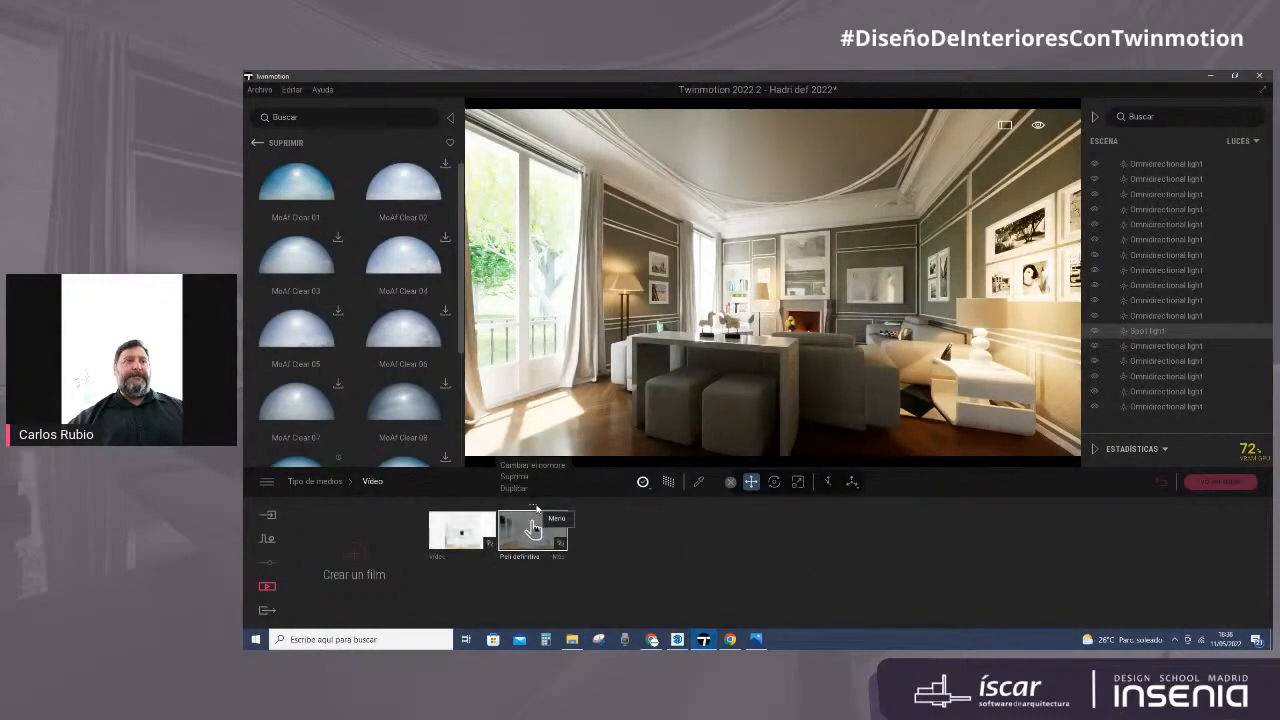
# Step: Review the frame rates offered in the additional parameters of the video export
pyautogui.click(267, 610)
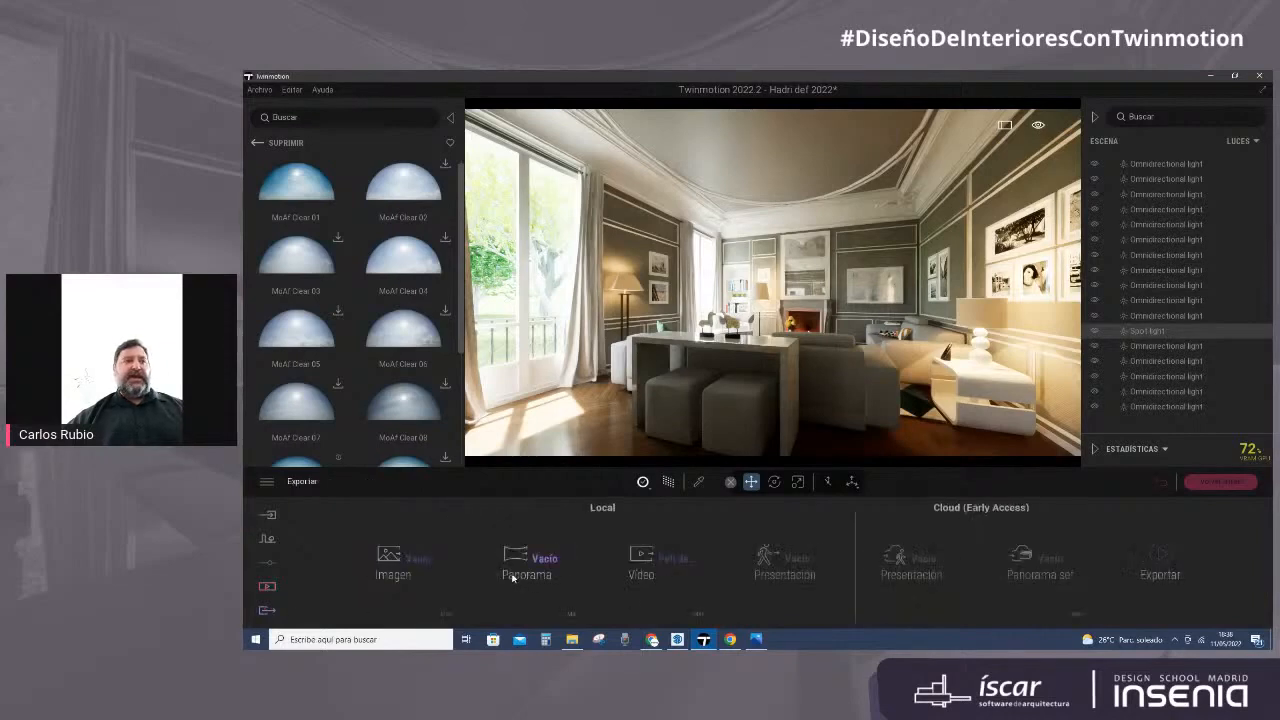
pyautogui.click(643, 560)
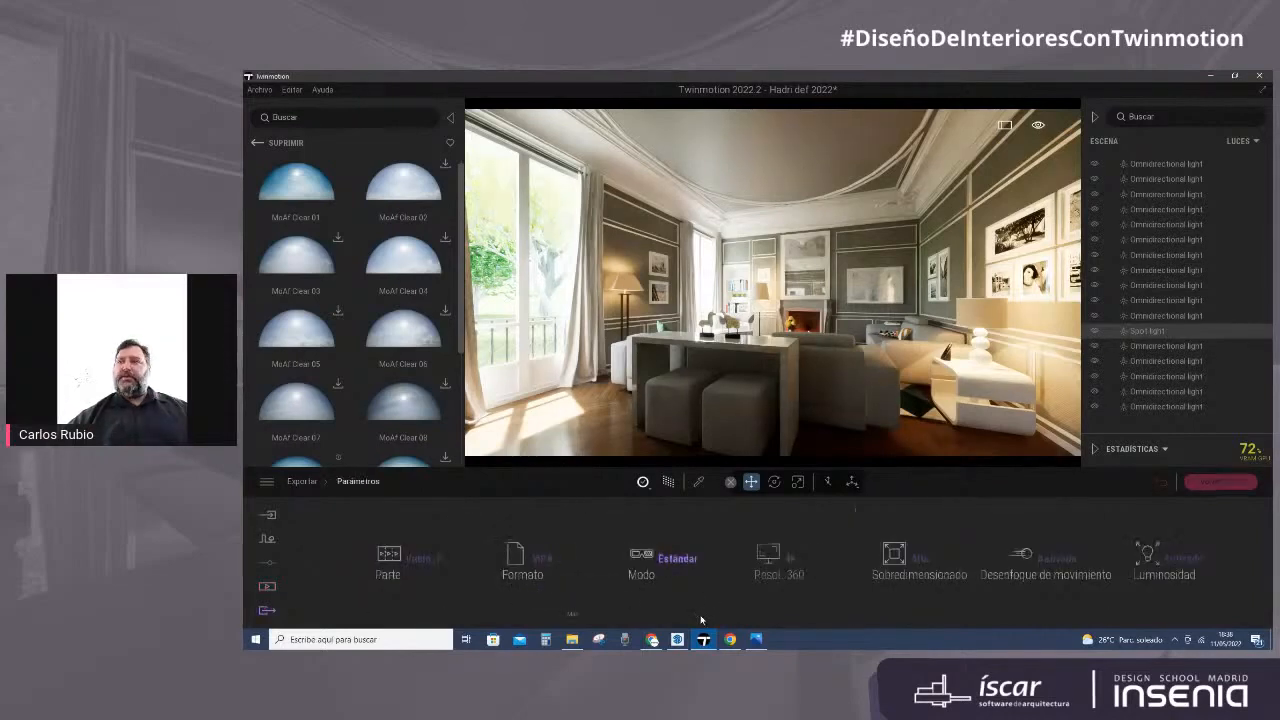
pyautogui.click(577, 618)
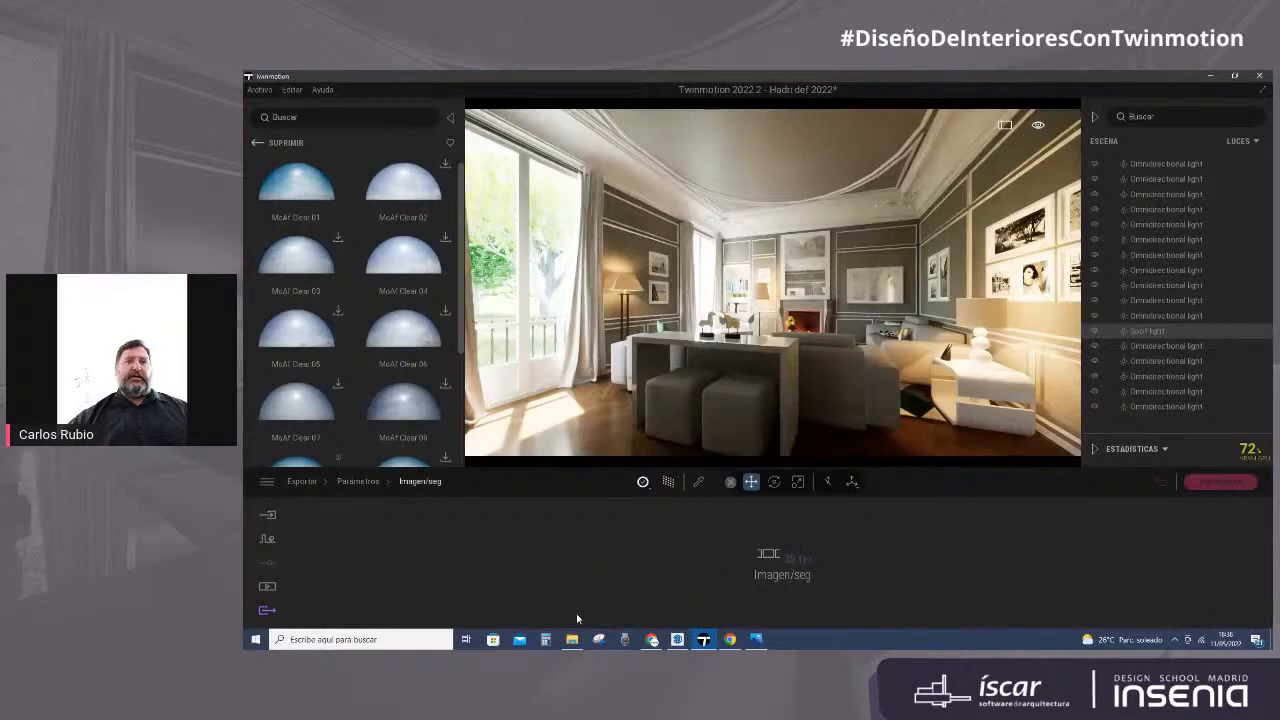
pyautogui.click(792, 560)
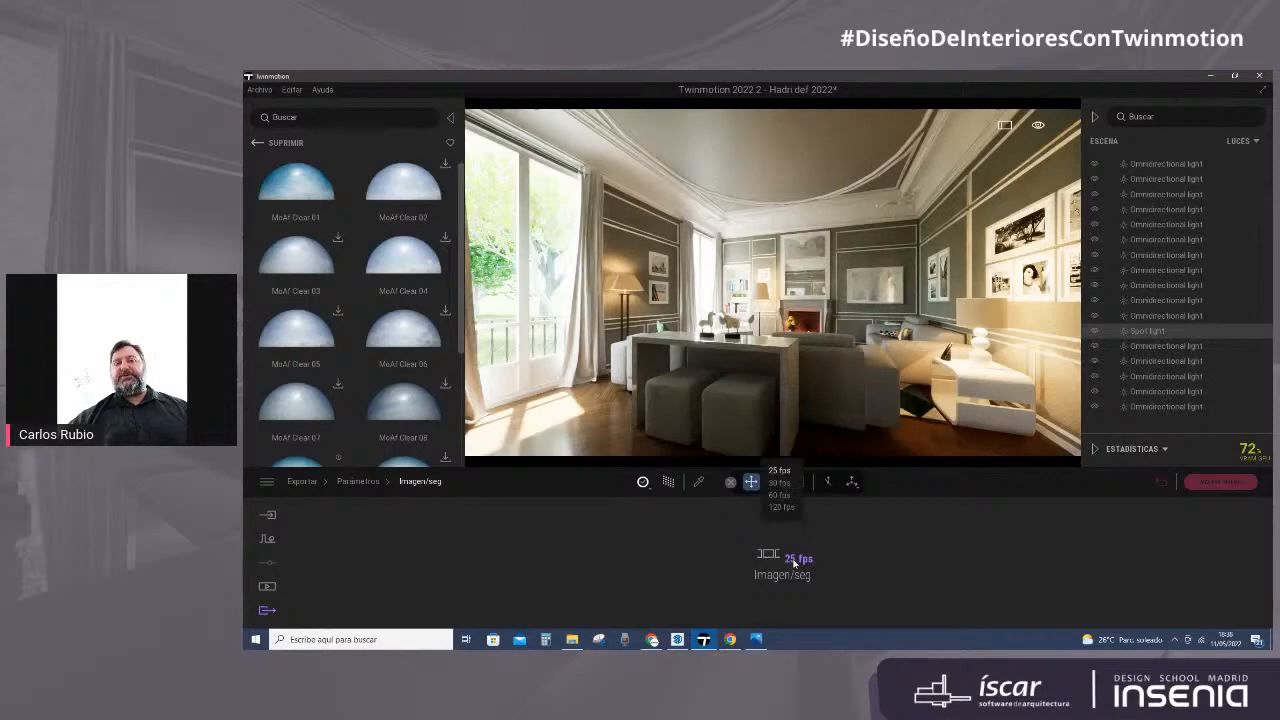
pyautogui.click(778, 484)
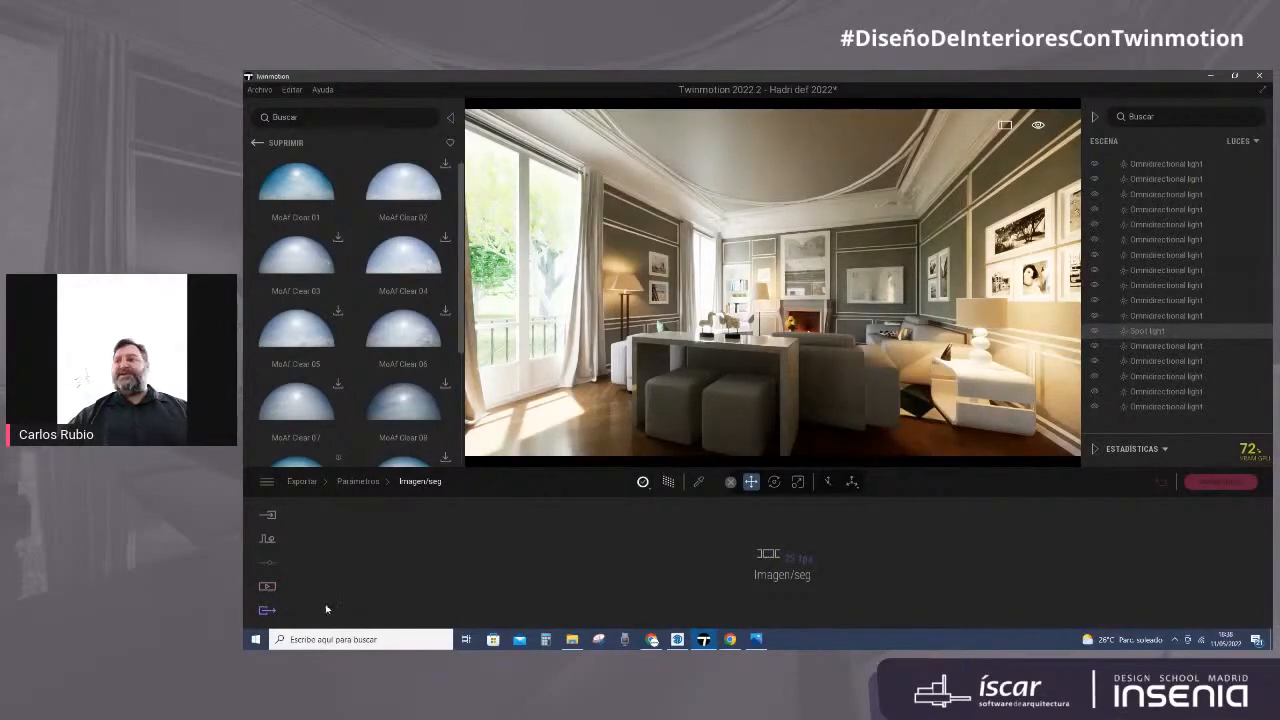
# Step: Create a new presentation and open the selection of media to add to it
pyautogui.click(267, 586)
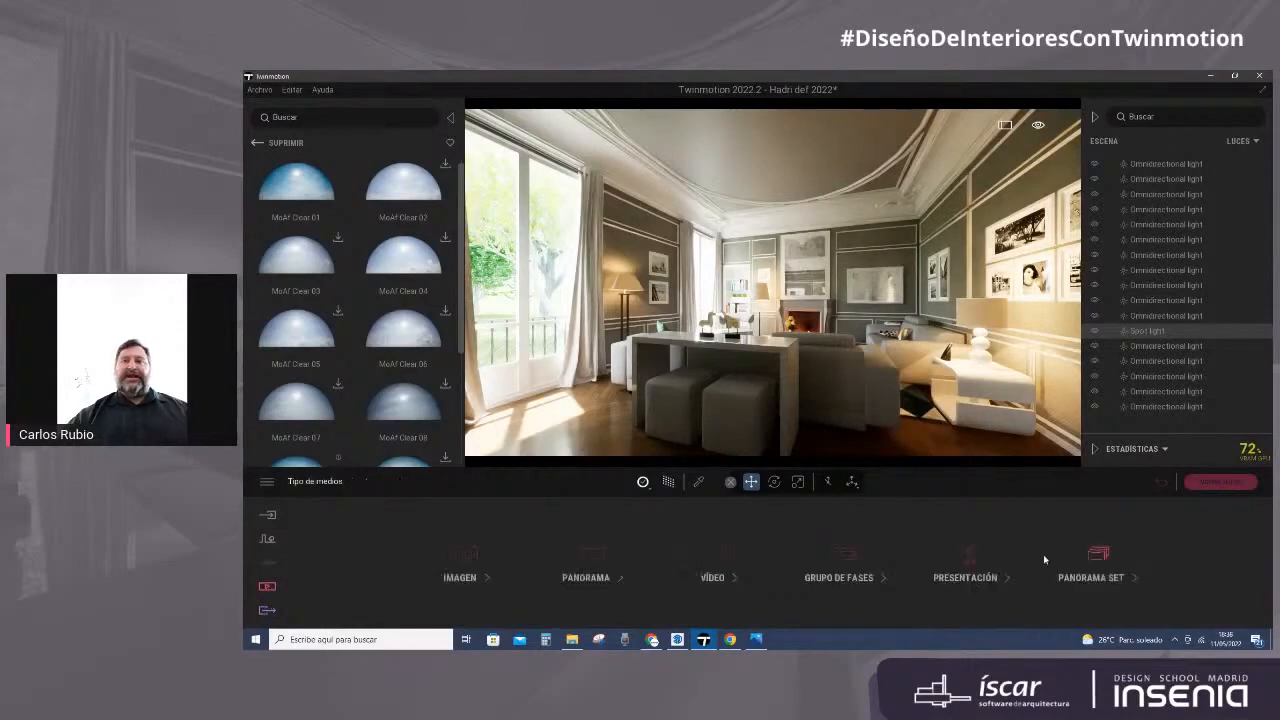
pyautogui.click(968, 562)
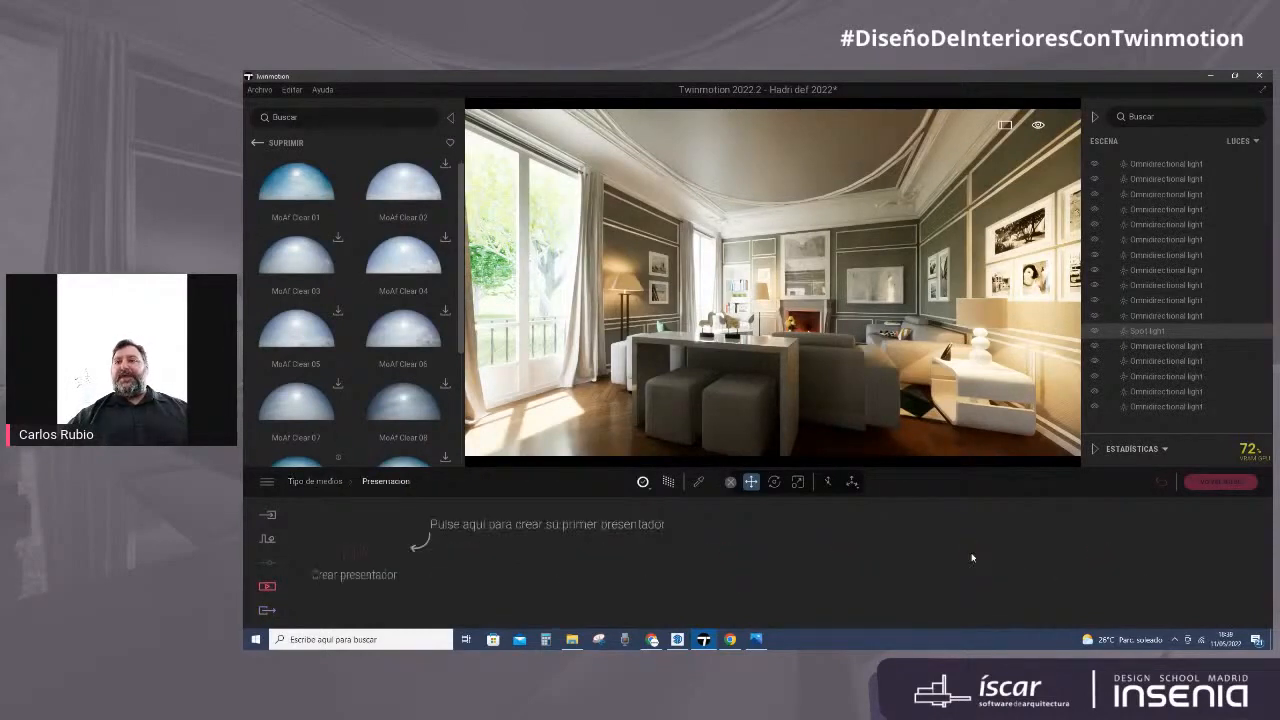
pyautogui.click(355, 555)
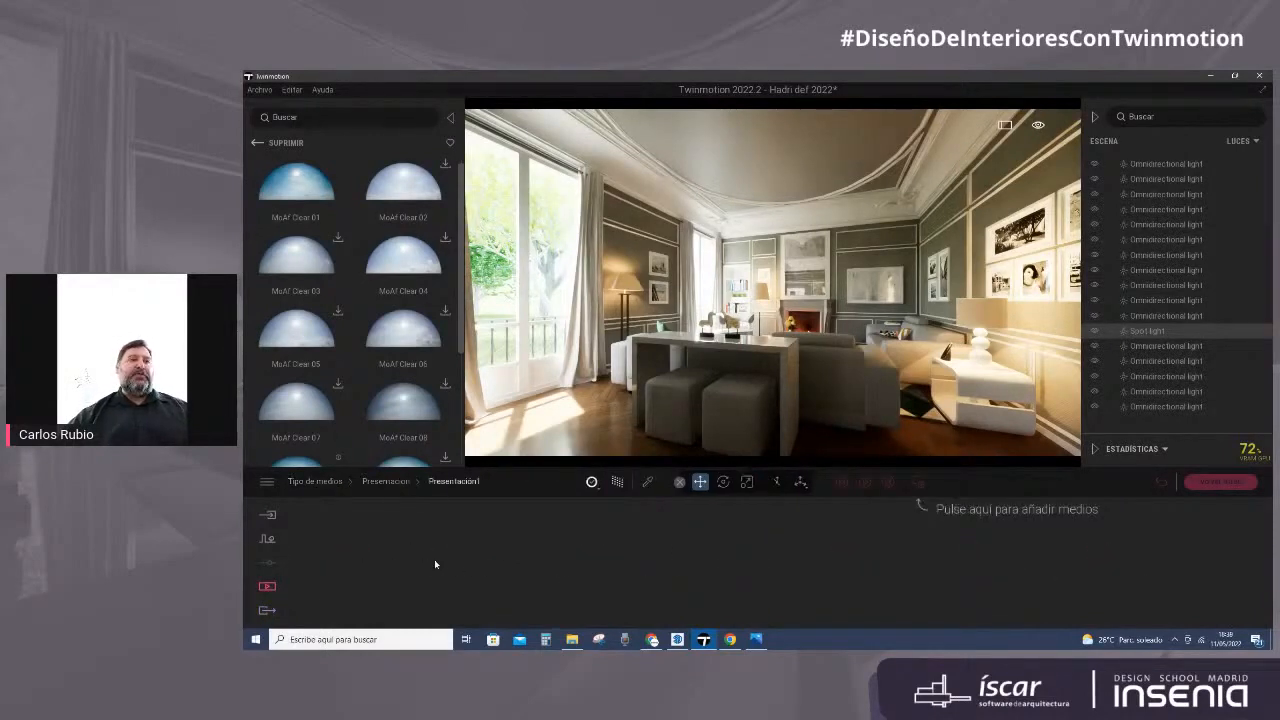
pyautogui.click(917, 482)
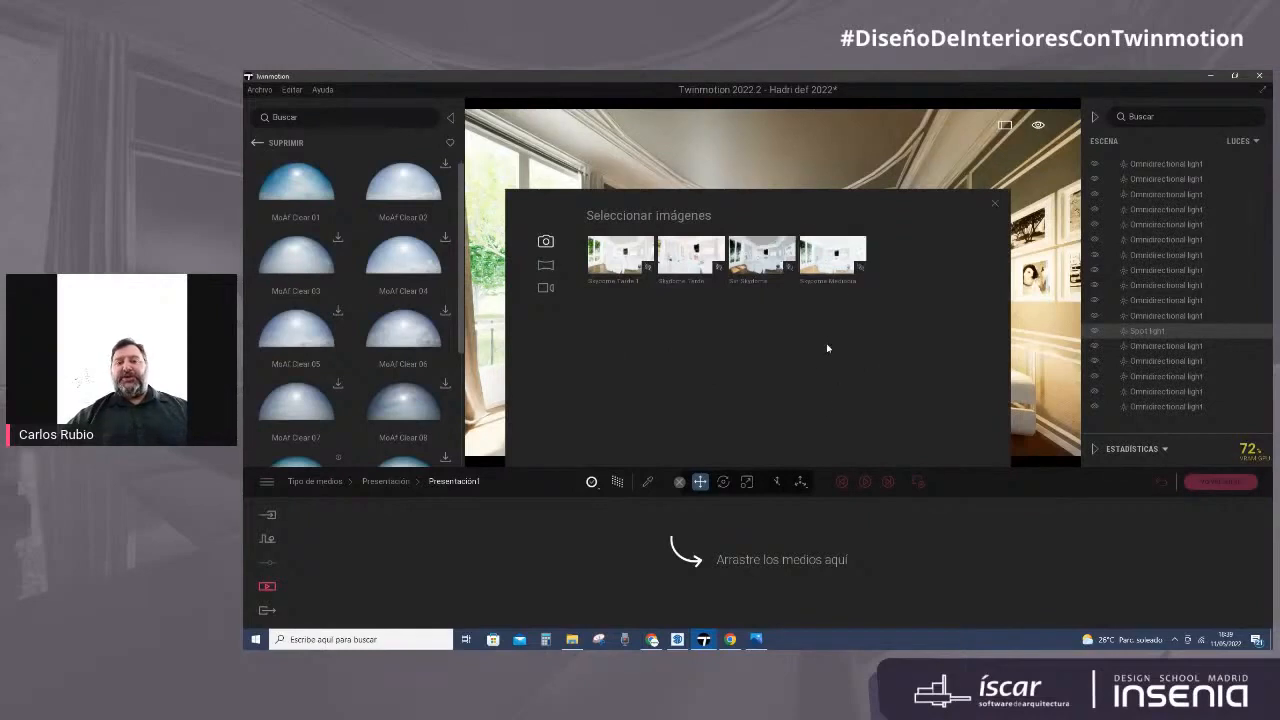
# Step: Look through the available images and panoramas and add the Peli definitiva video to the presentation
pyautogui.click(848, 258)
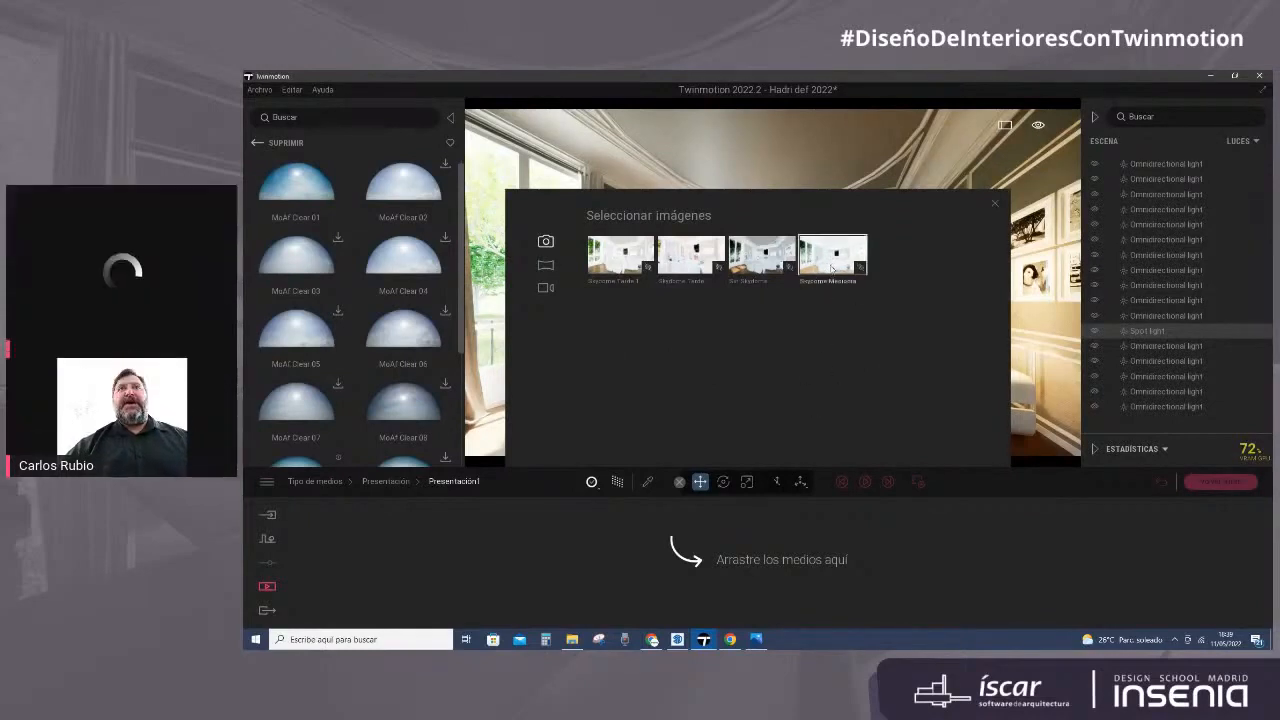
pyautogui.click(546, 265)
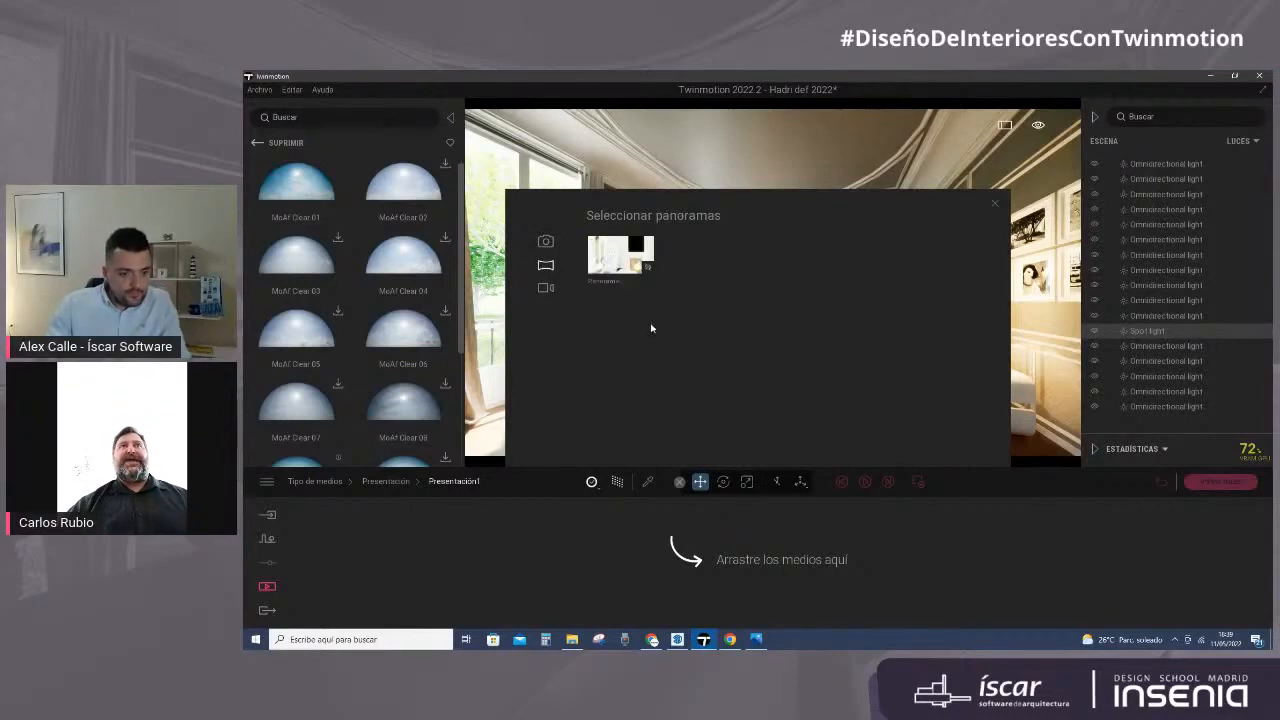
pyautogui.click(546, 288)
pyautogui.click(712, 262)
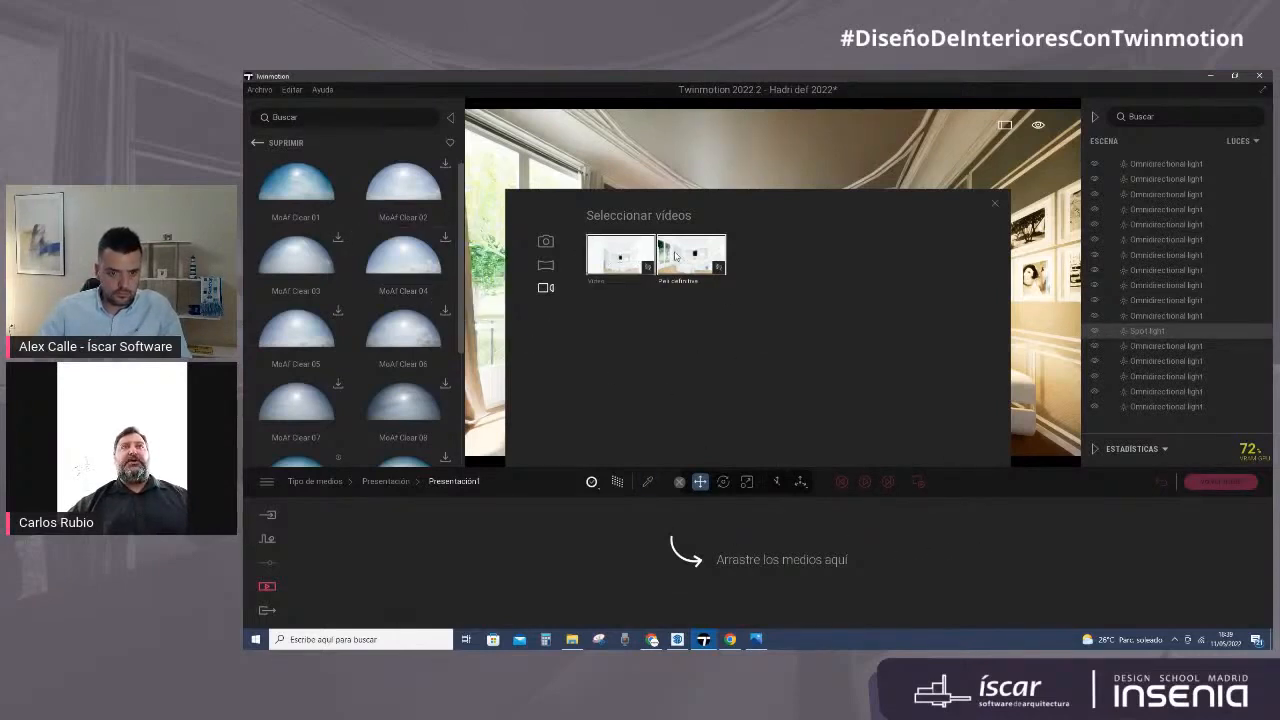
pyautogui.moveTo(681, 270); pyautogui.dragTo(700, 548)
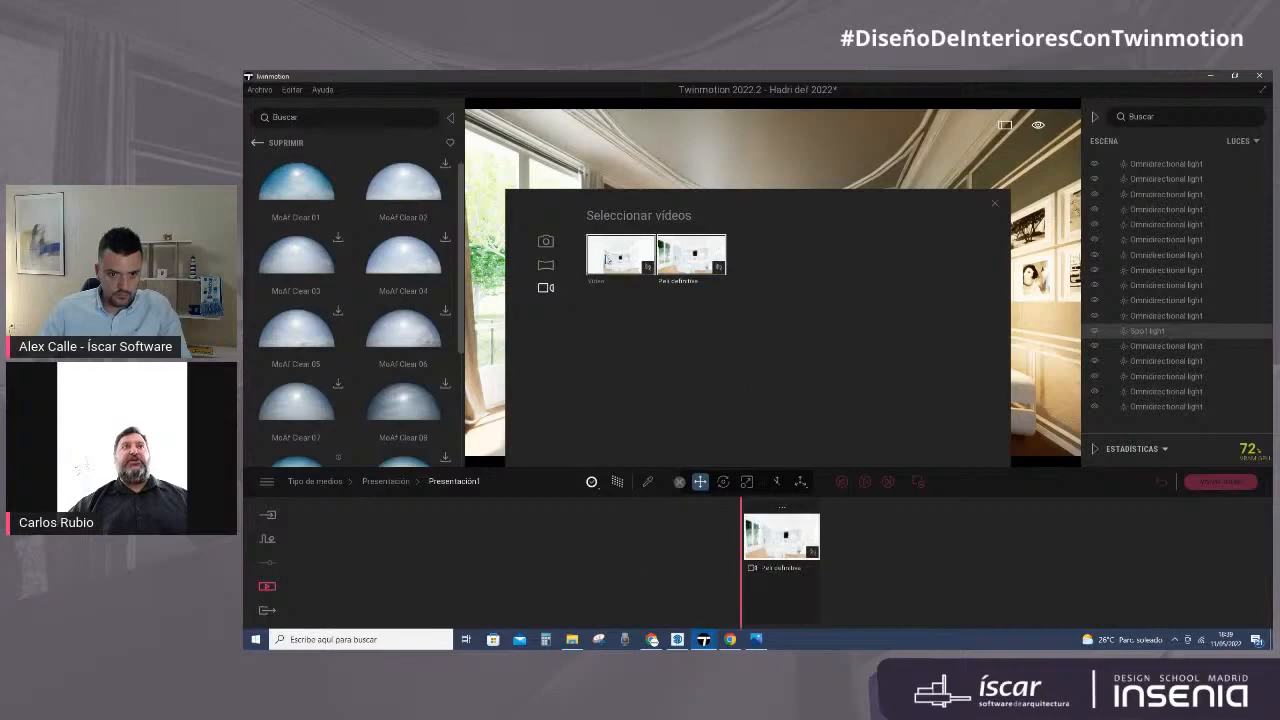
# Step: Add the saved panorama and the Skydome Mediodia image to the presentation, placing both ahead of the video
pyautogui.click(545, 265)
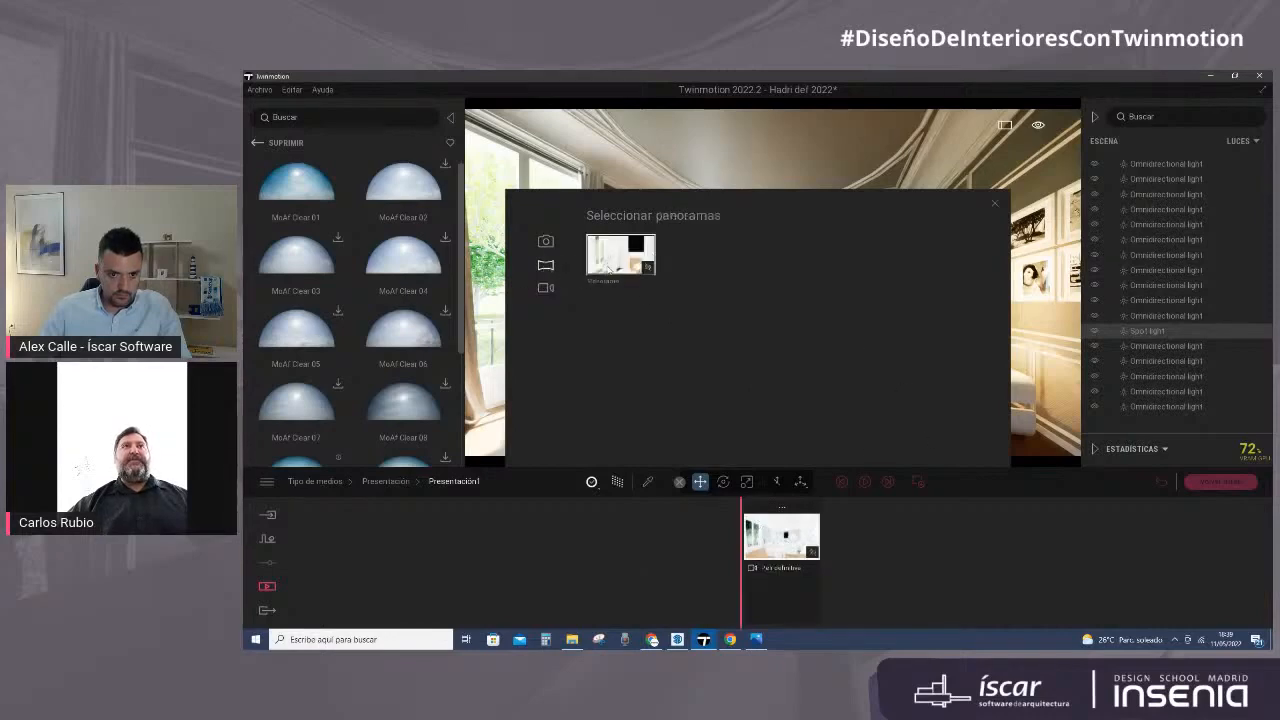
pyautogui.moveTo(620, 255); pyautogui.dragTo(715, 545)
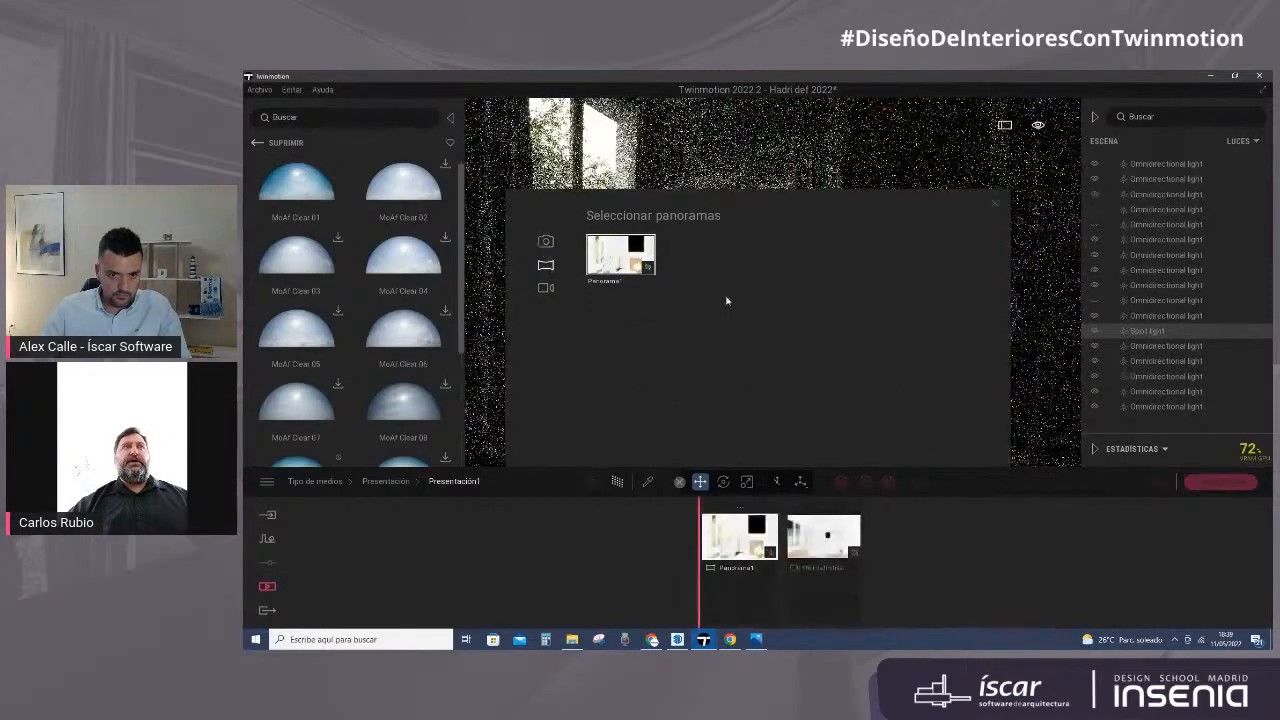
pyautogui.click(545, 241)
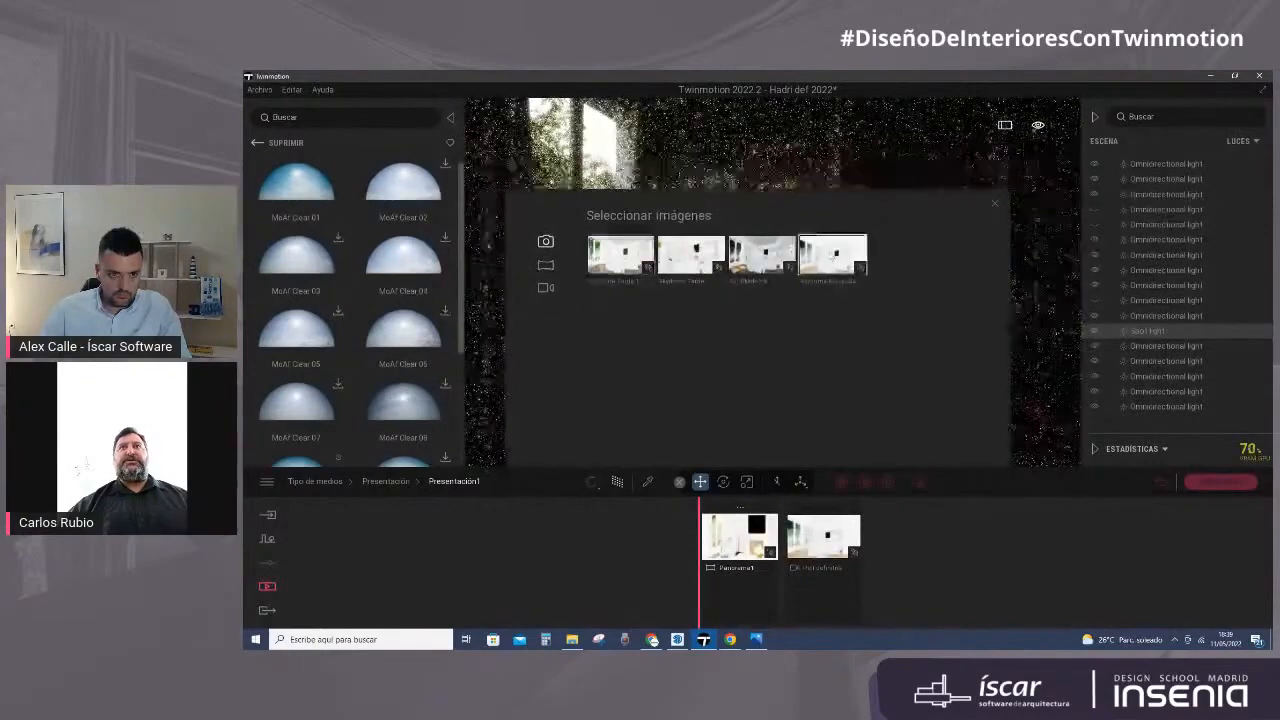
pyautogui.moveTo(833, 255); pyautogui.dragTo(675, 545)
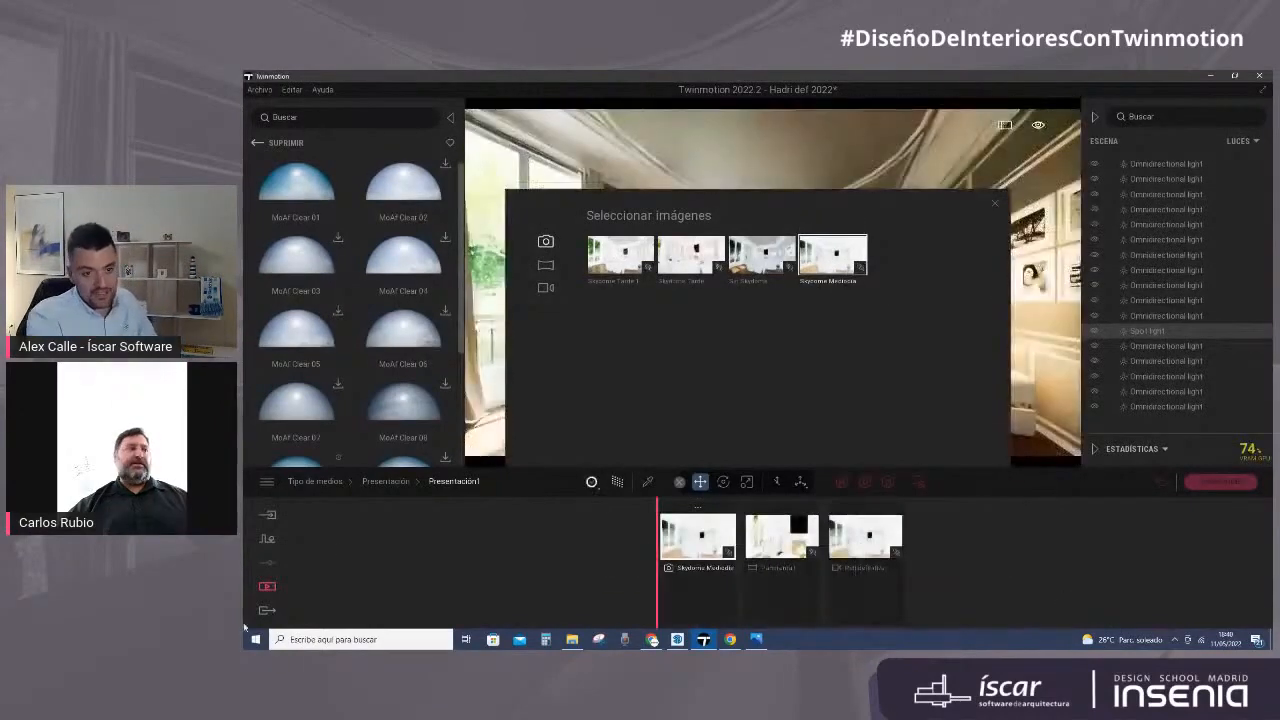
# Step: In the export settings, choose Presentación1 for both the local and the cloud presentation export
pyautogui.click(268, 611)
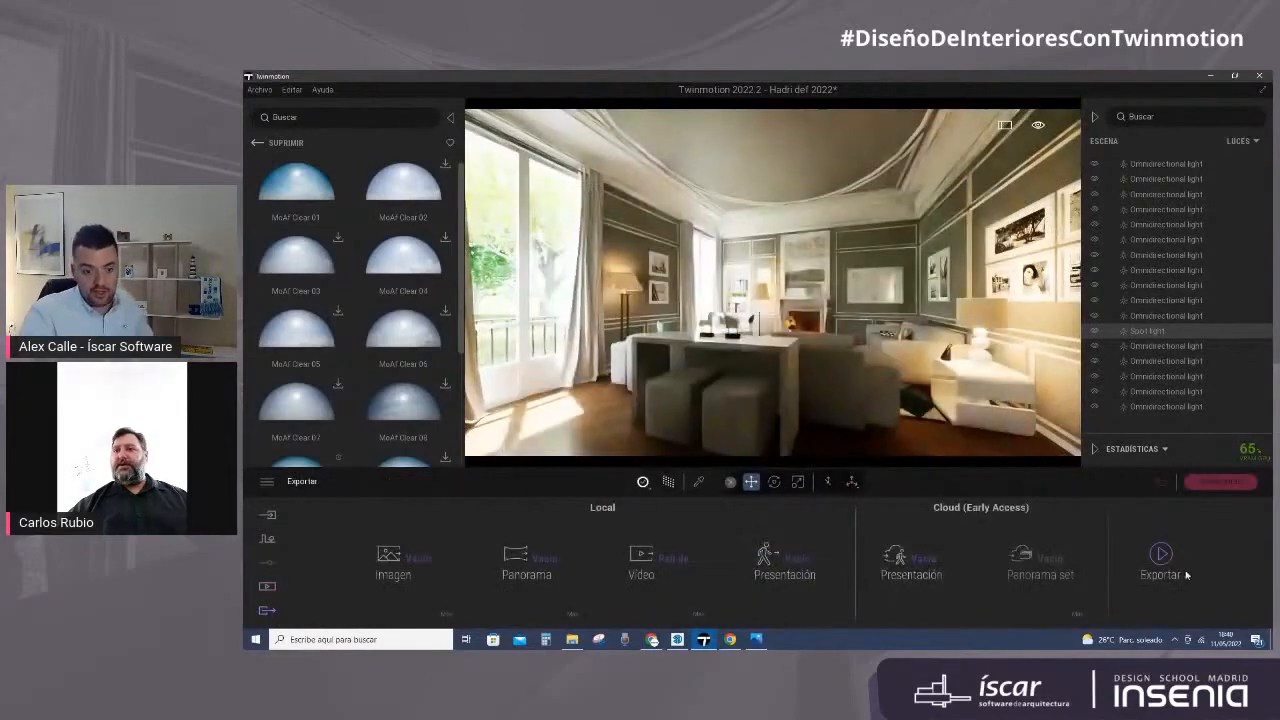
pyautogui.click(795, 560)
pyautogui.click(506, 237)
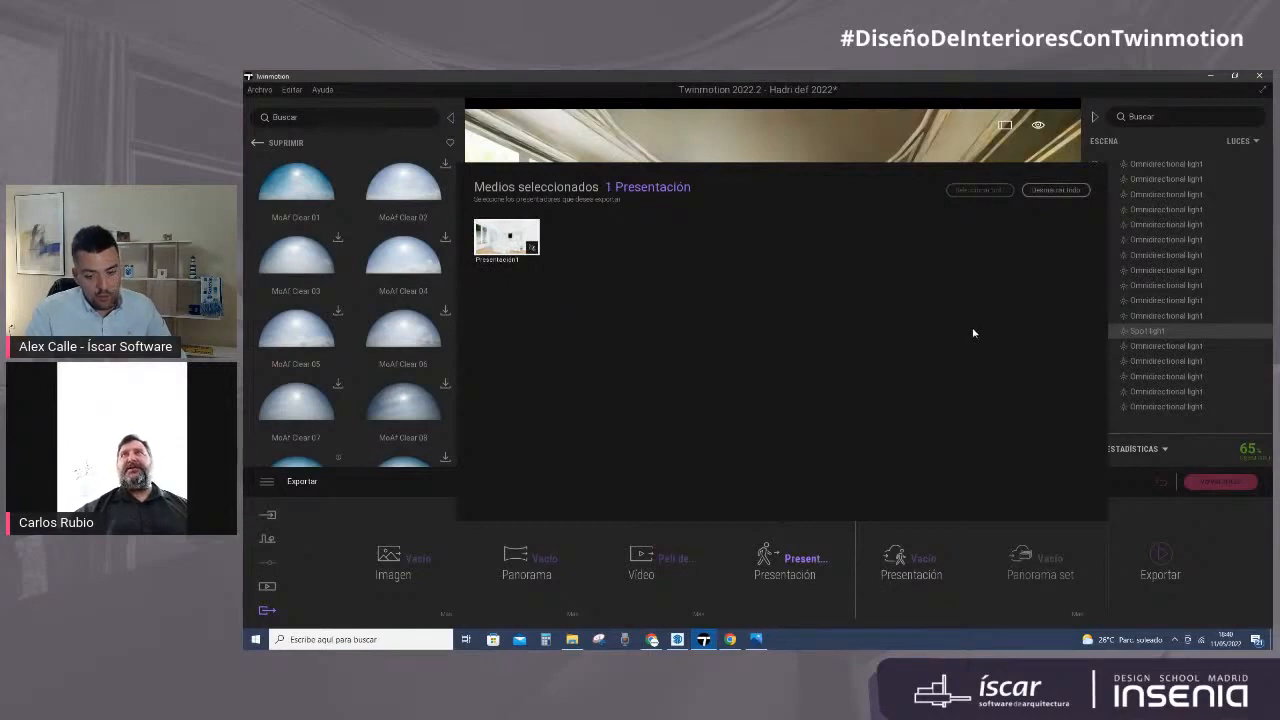
pyautogui.click(803, 603)
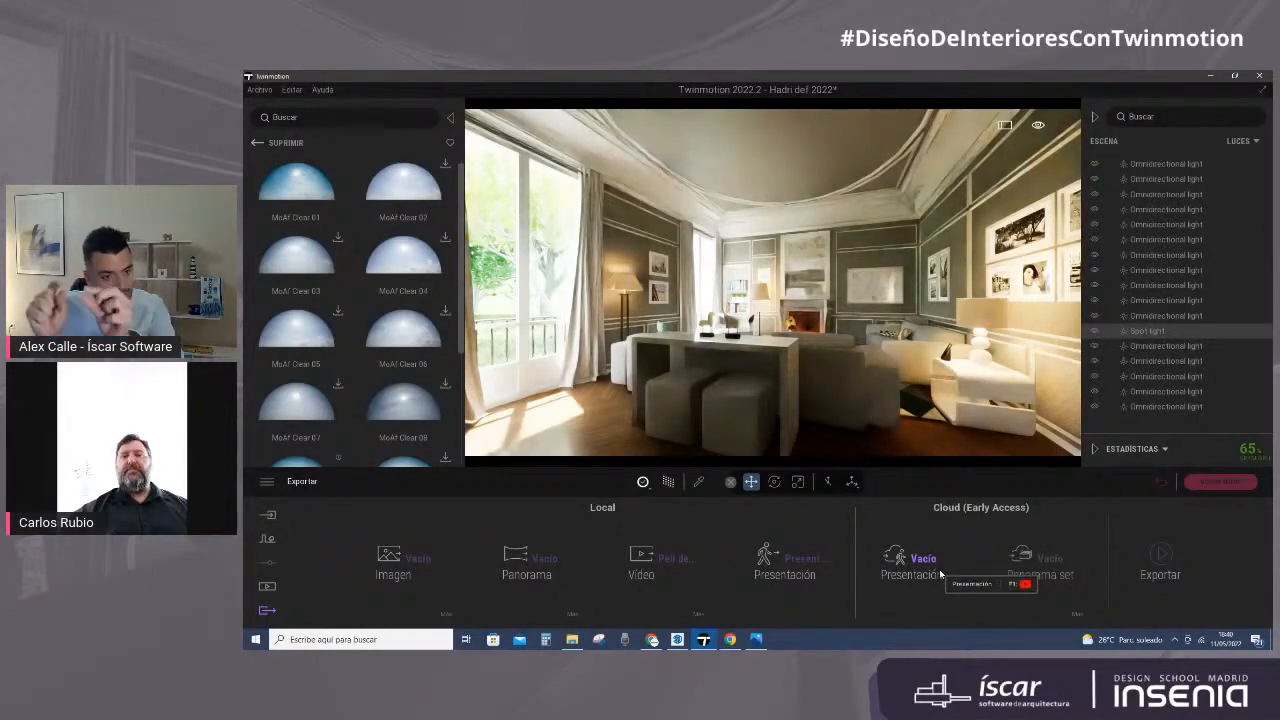
pyautogui.click(928, 568)
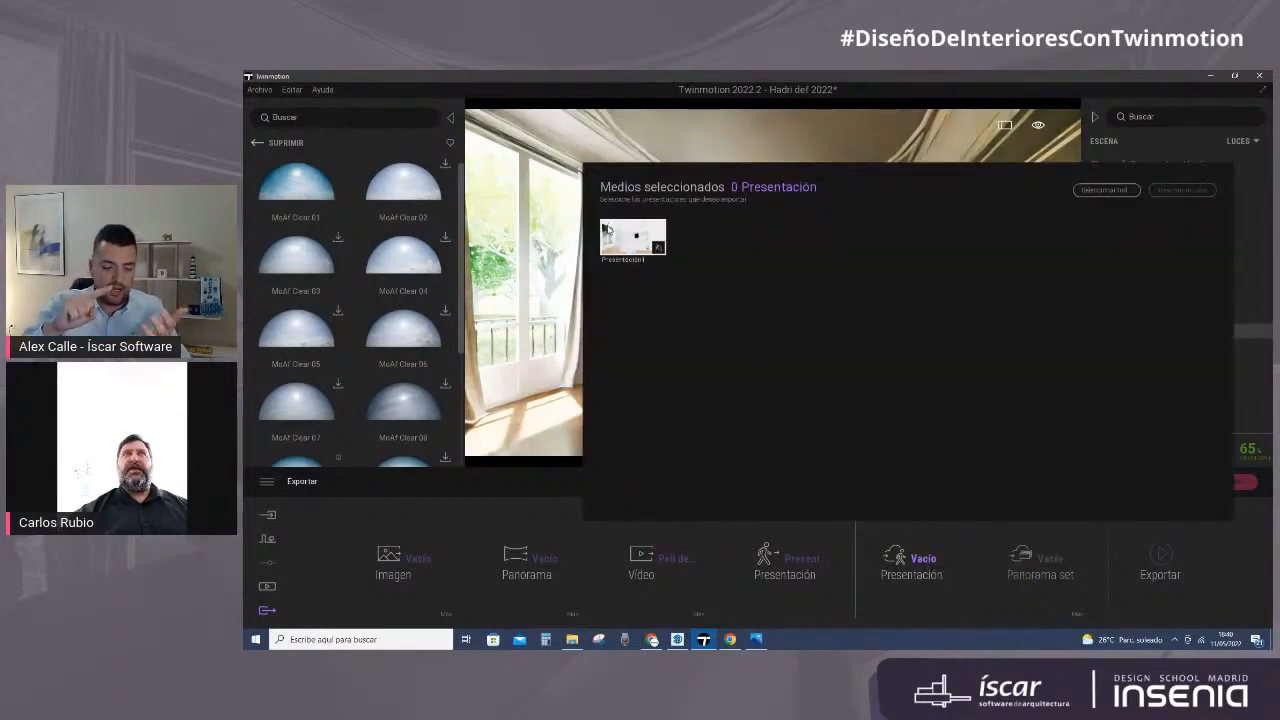
pyautogui.click(615, 248)
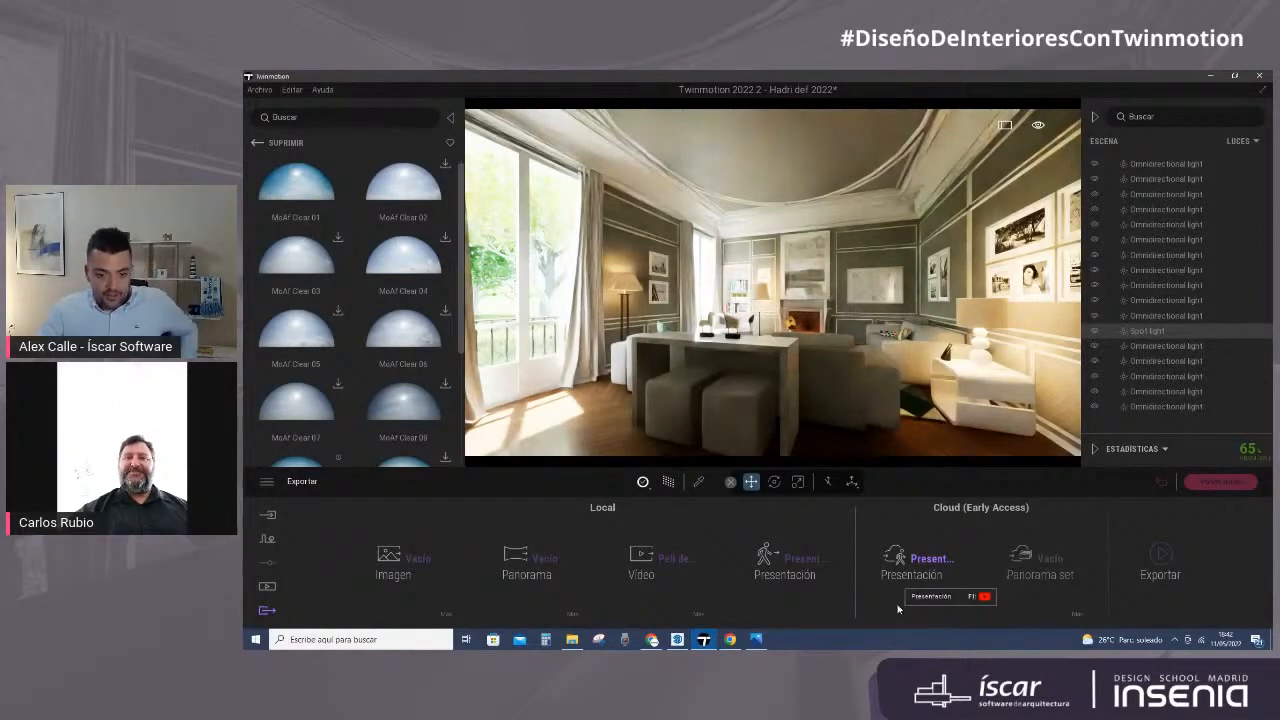
# Step: Turn on Path Tracer for the living room view and return to the media types overview
pyautogui.click(643, 482)
pyautogui.click(633, 436)
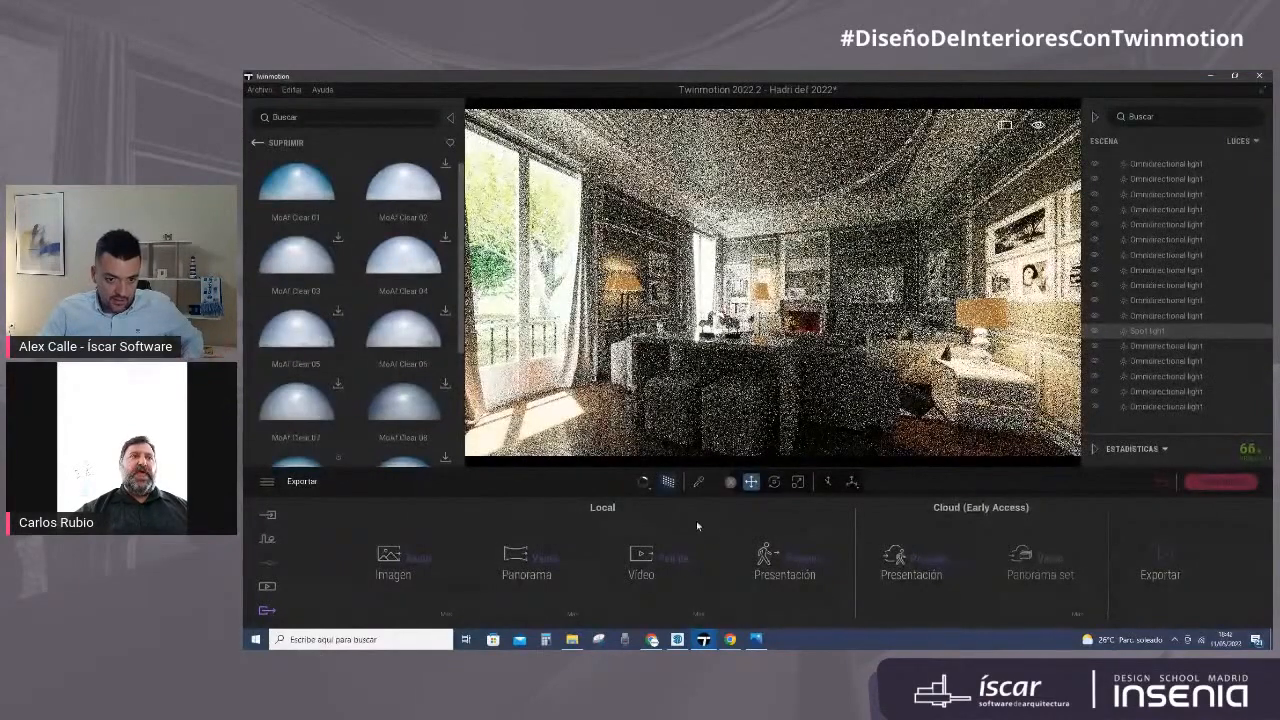
pyautogui.click(668, 482)
pyautogui.click(668, 482)
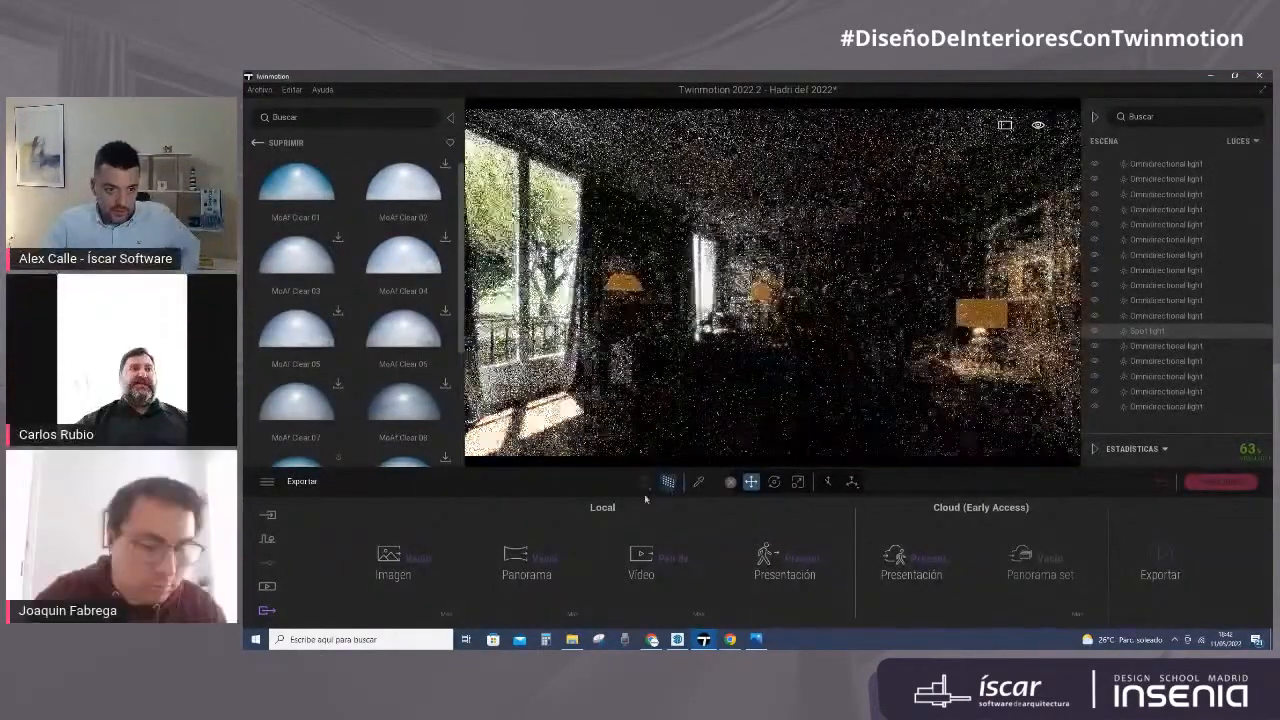
pyautogui.click(266, 586)
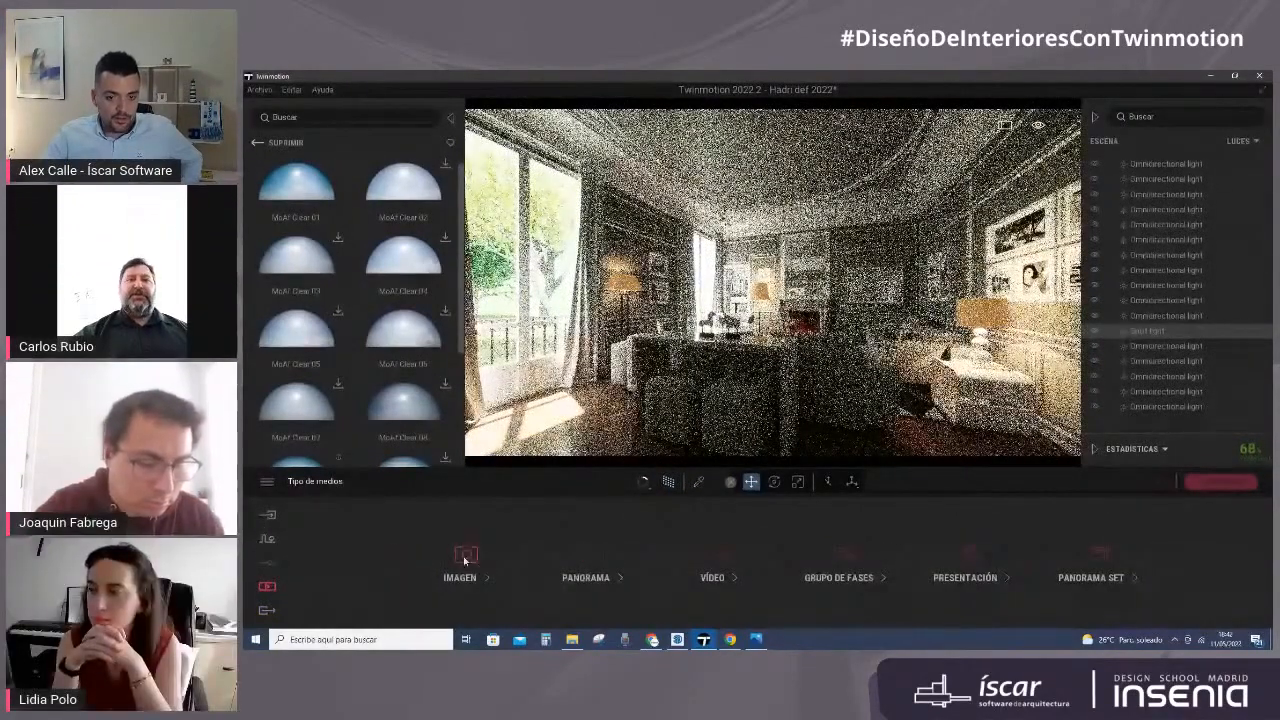
# Step: In the Skydome Mediodía image's Path Tracer settings, raise the samples per pixel, set the maximum bounces to 47, and restart Path Tracer
pyautogui.click(480, 570)
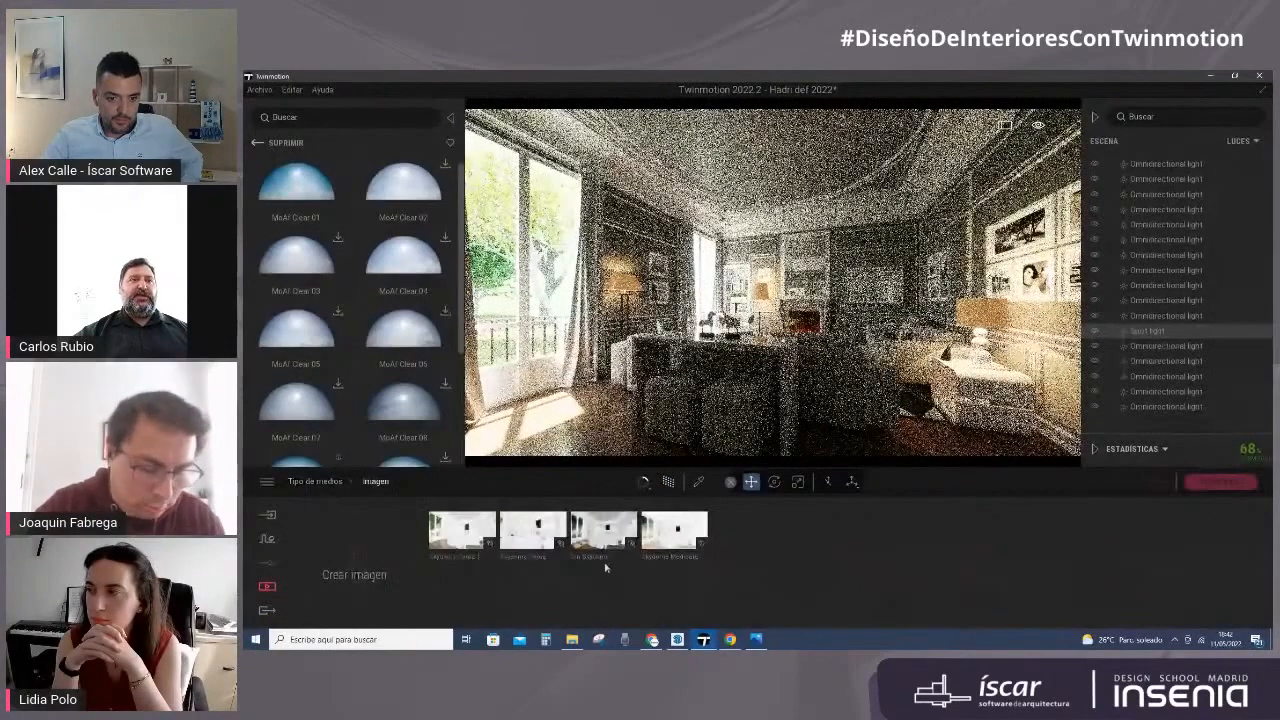
pyautogui.click(703, 545)
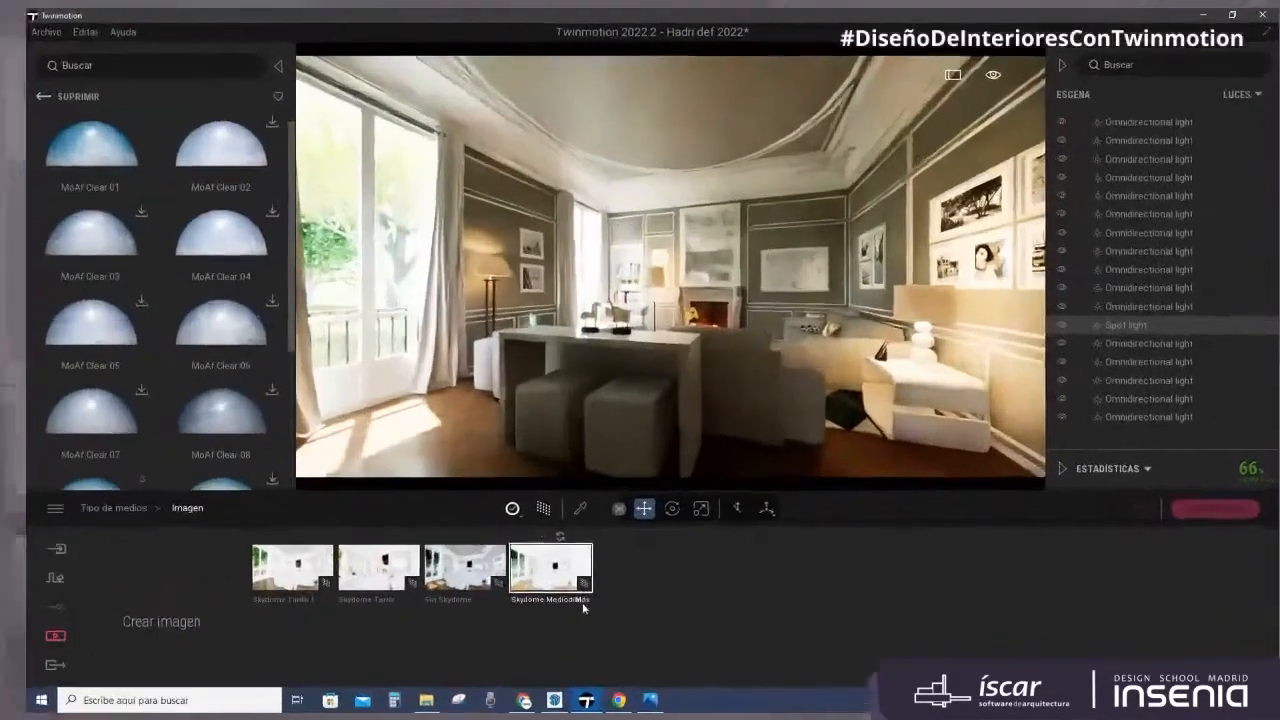
pyautogui.doubleClick(584, 607)
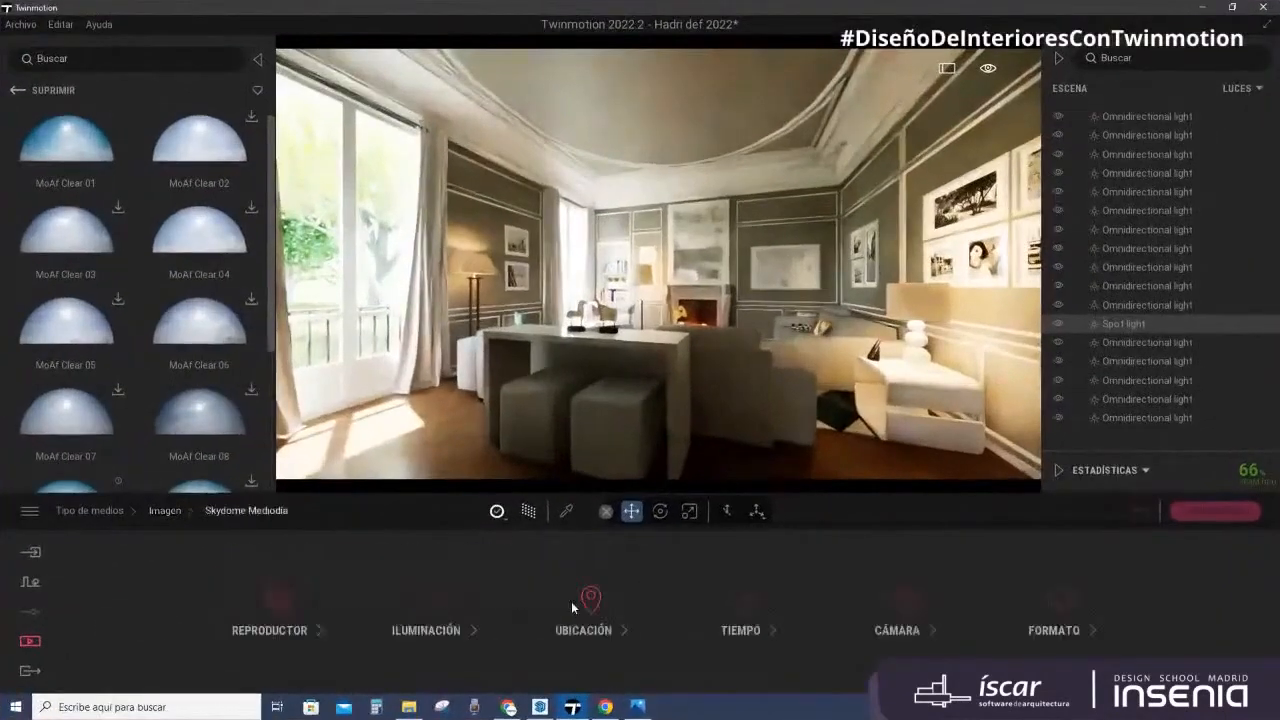
pyautogui.click(285, 600)
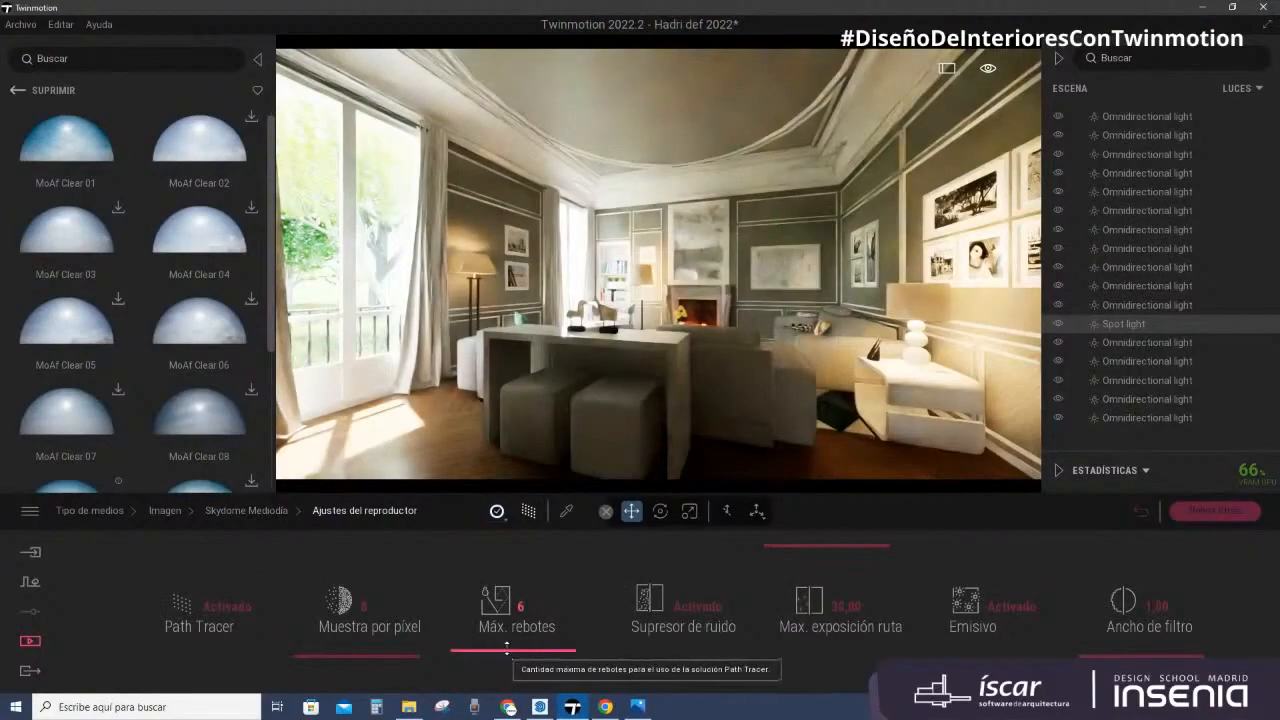
pyautogui.moveTo(508, 645)
pyautogui.mouseDown()
pyautogui.moveTo(508, 626)
pyautogui.moveTo(407, 657)
pyautogui.mouseUp()
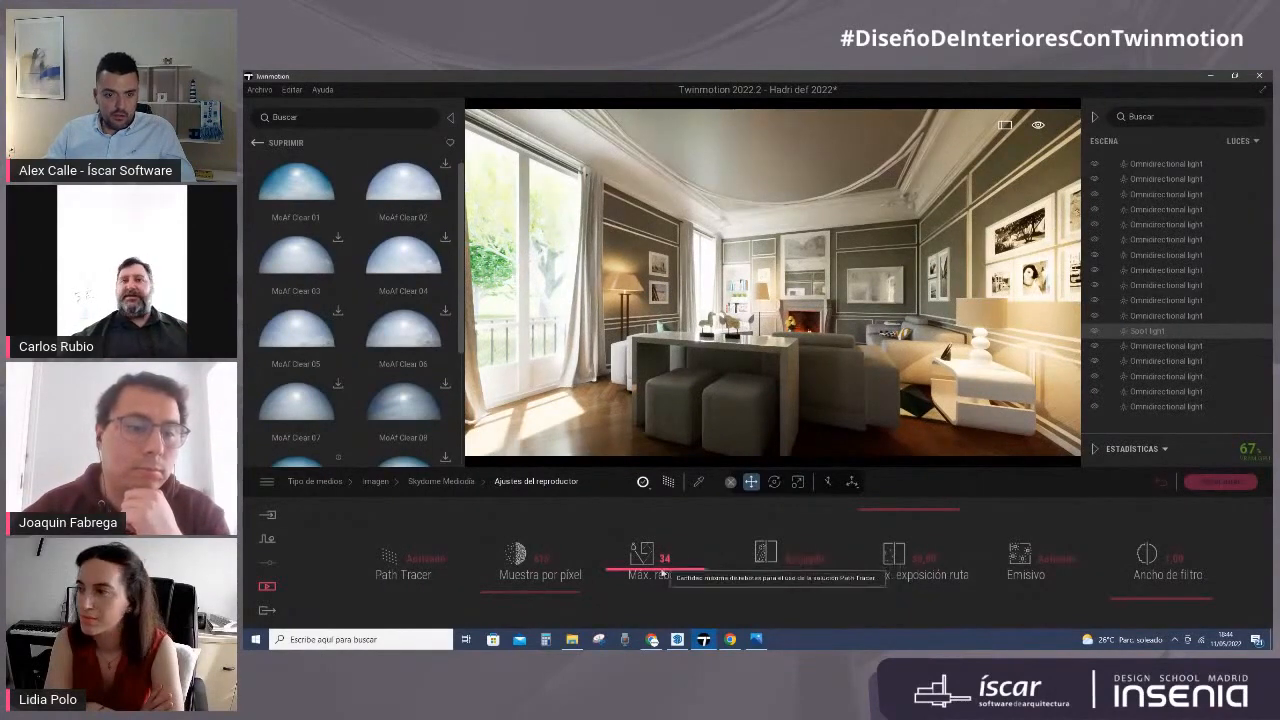
pyautogui.moveTo(560, 593)
pyautogui.mouseDown()
pyautogui.moveTo(662, 574)
pyautogui.moveTo(667, 557)
pyautogui.mouseUp()
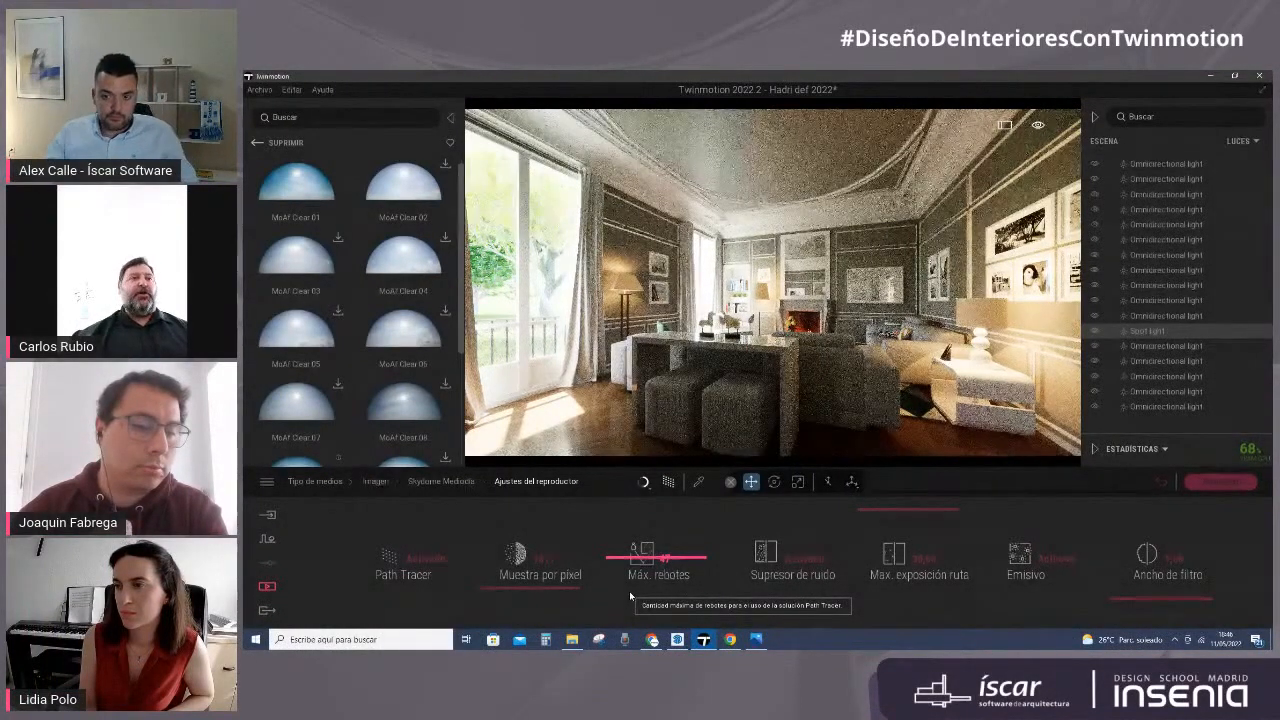
pyautogui.click(669, 483)
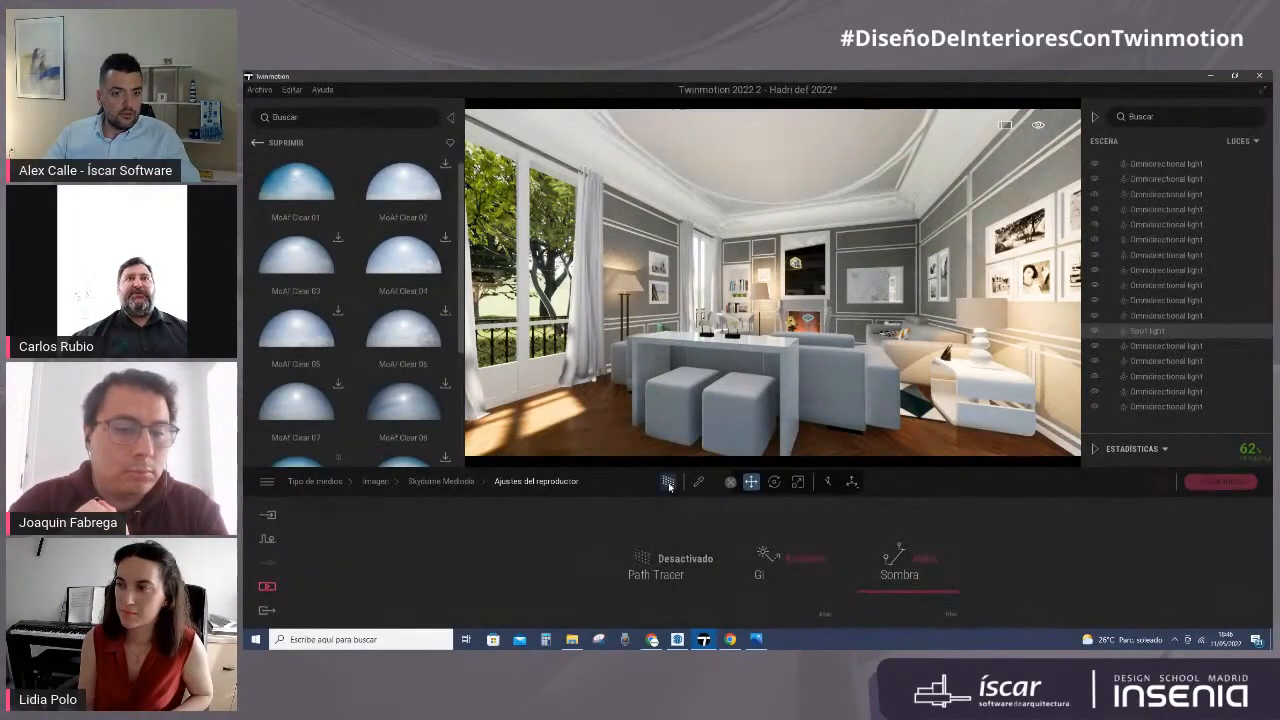
pyautogui.click(668, 483)
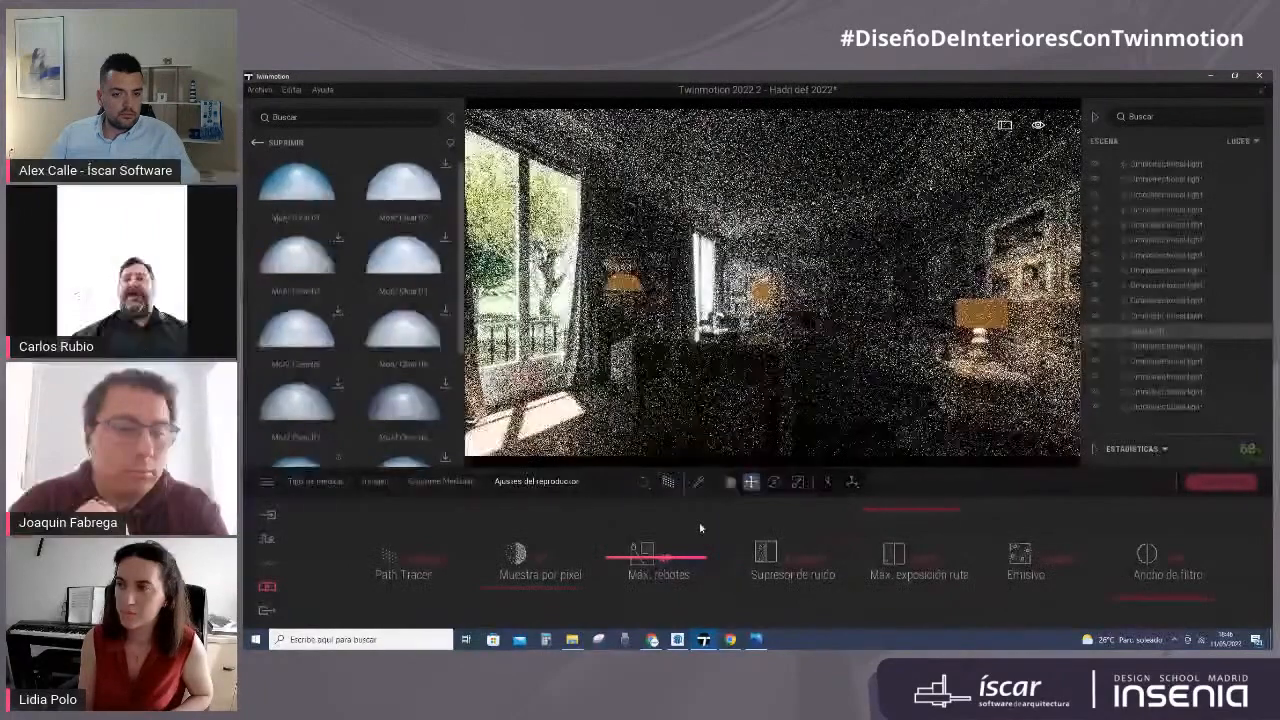
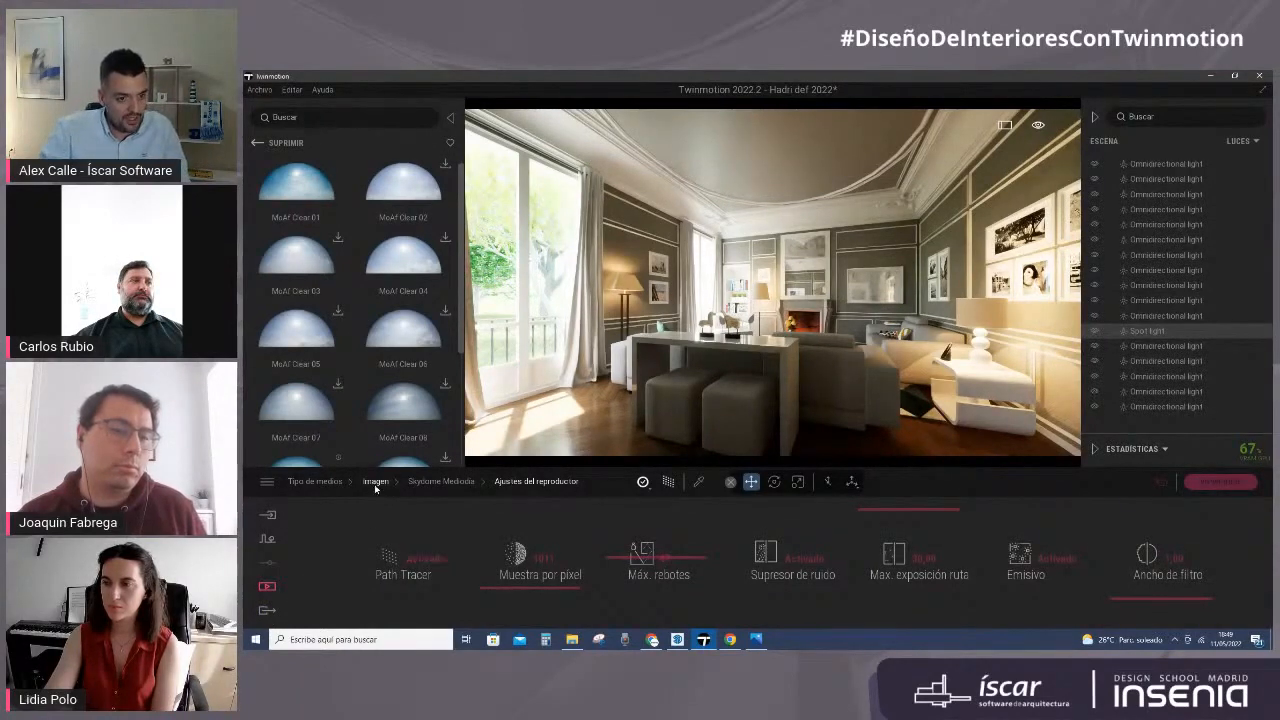
# Step: In the export settings, deselect the Peli definitiva video and choose the Skydome Mediodía image for local export
pyautogui.click(375, 482)
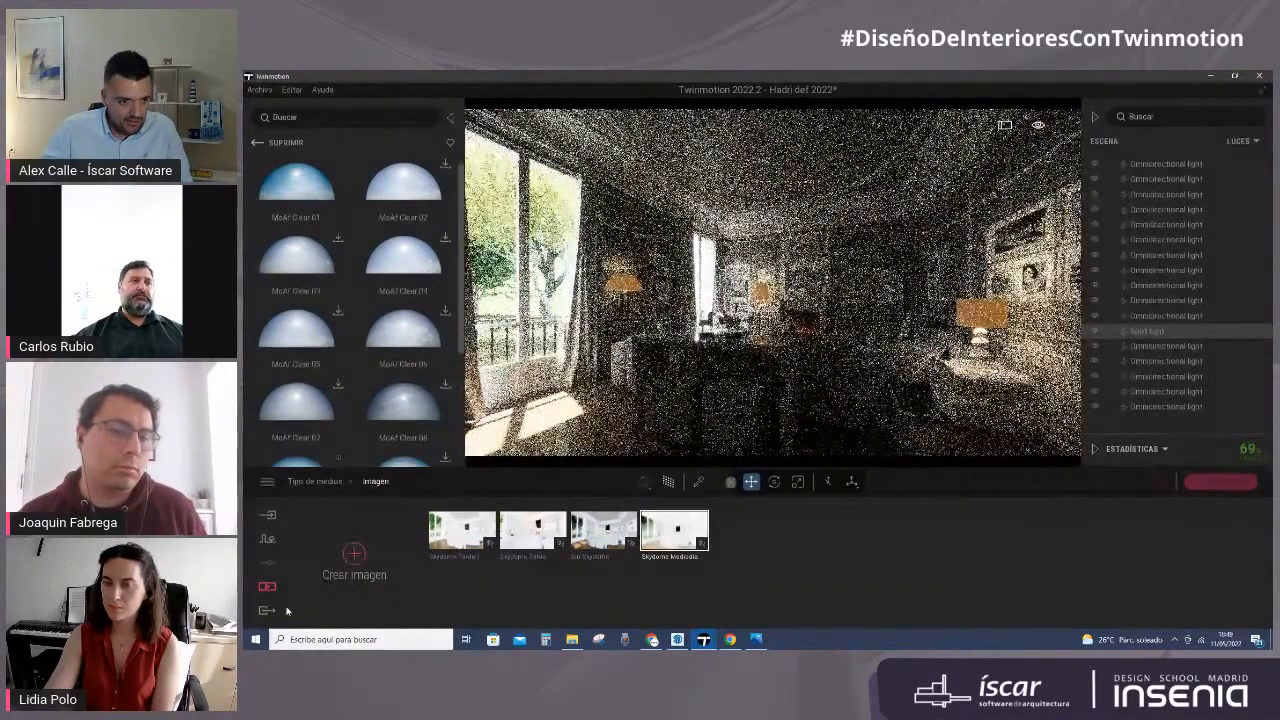
pyautogui.click(268, 610)
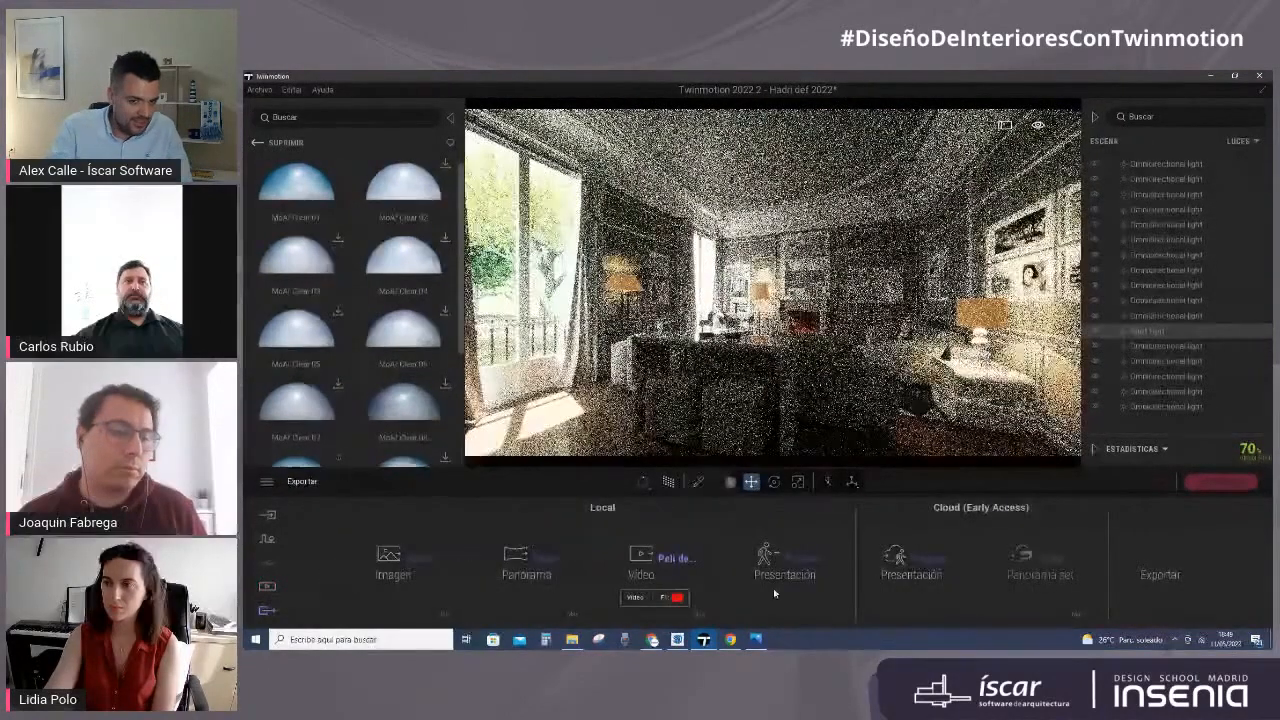
pyautogui.click(674, 560)
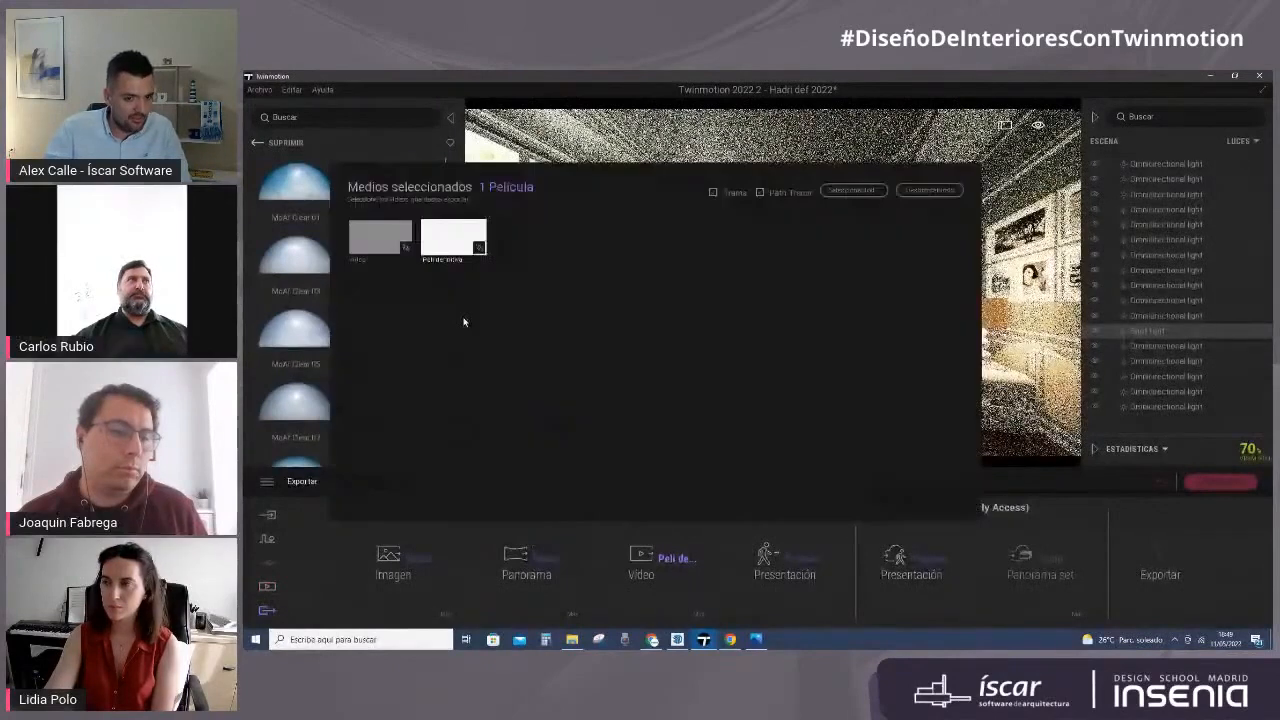
pyautogui.click(926, 192)
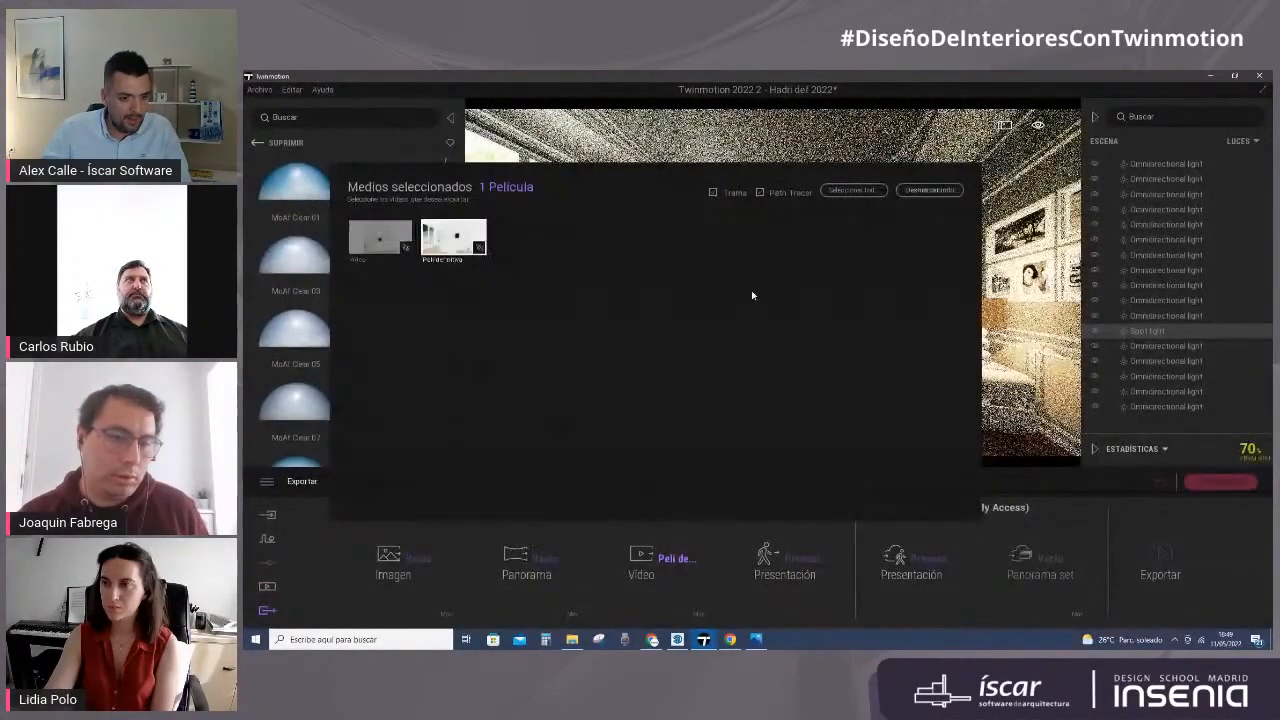
pyautogui.click(395, 566)
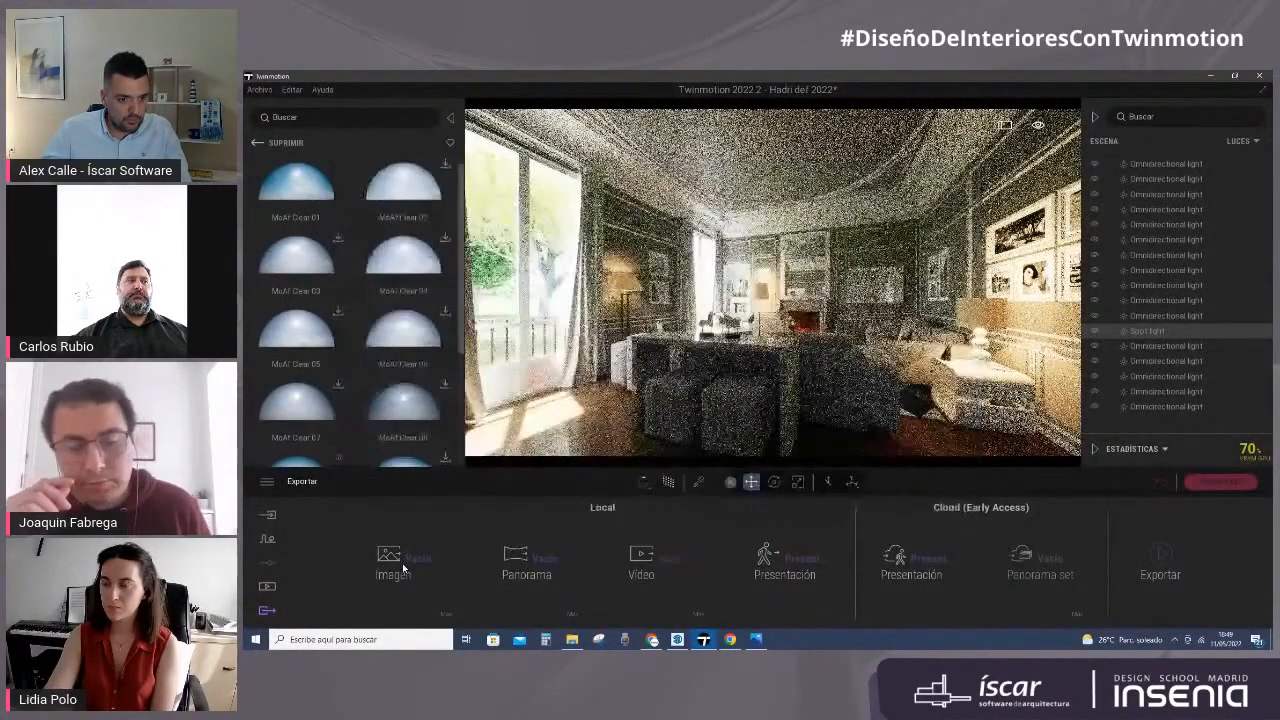
pyautogui.click(624, 246)
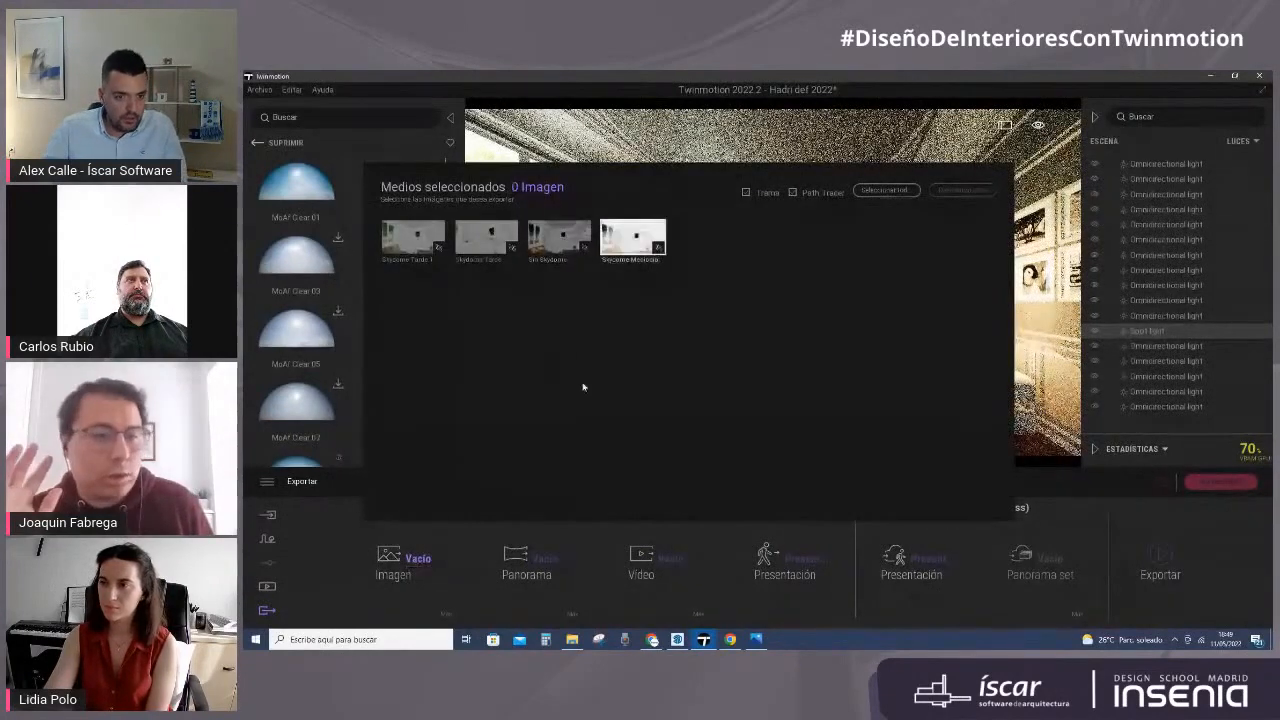
pyautogui.click(579, 575)
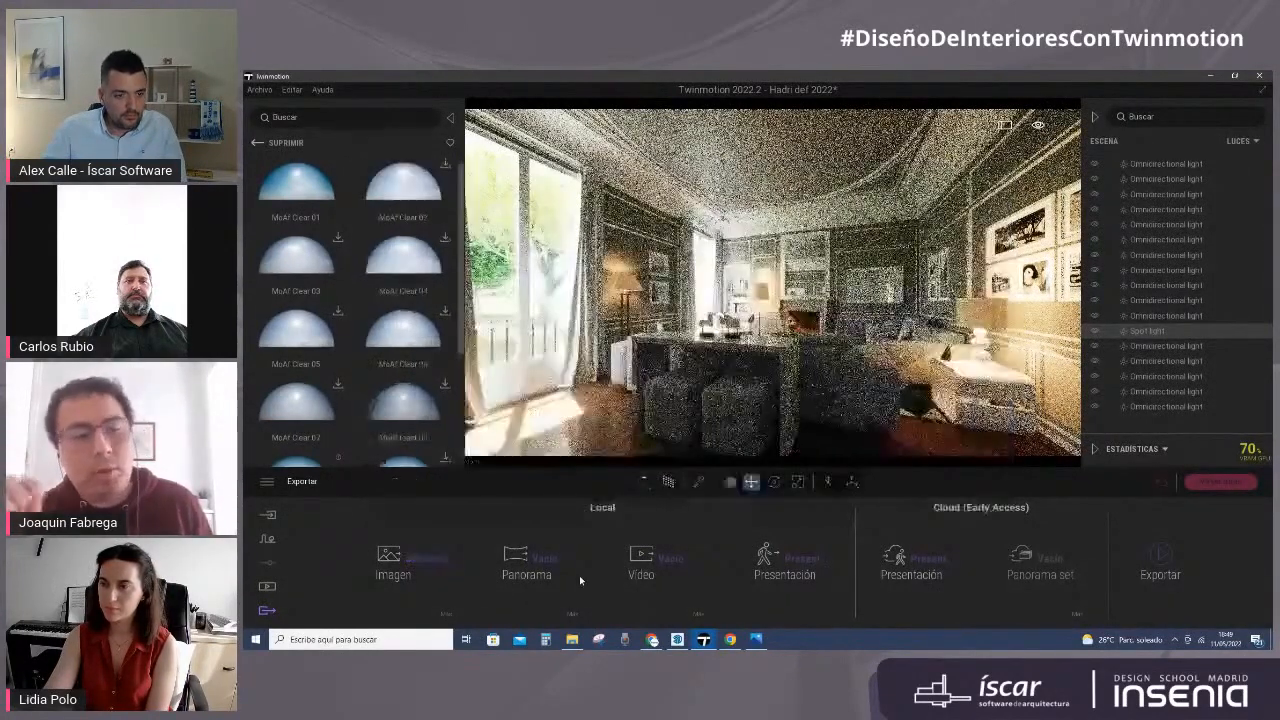
# Step: Deselect the presentation from both the cloud export and the local export
pyautogui.click(933, 565)
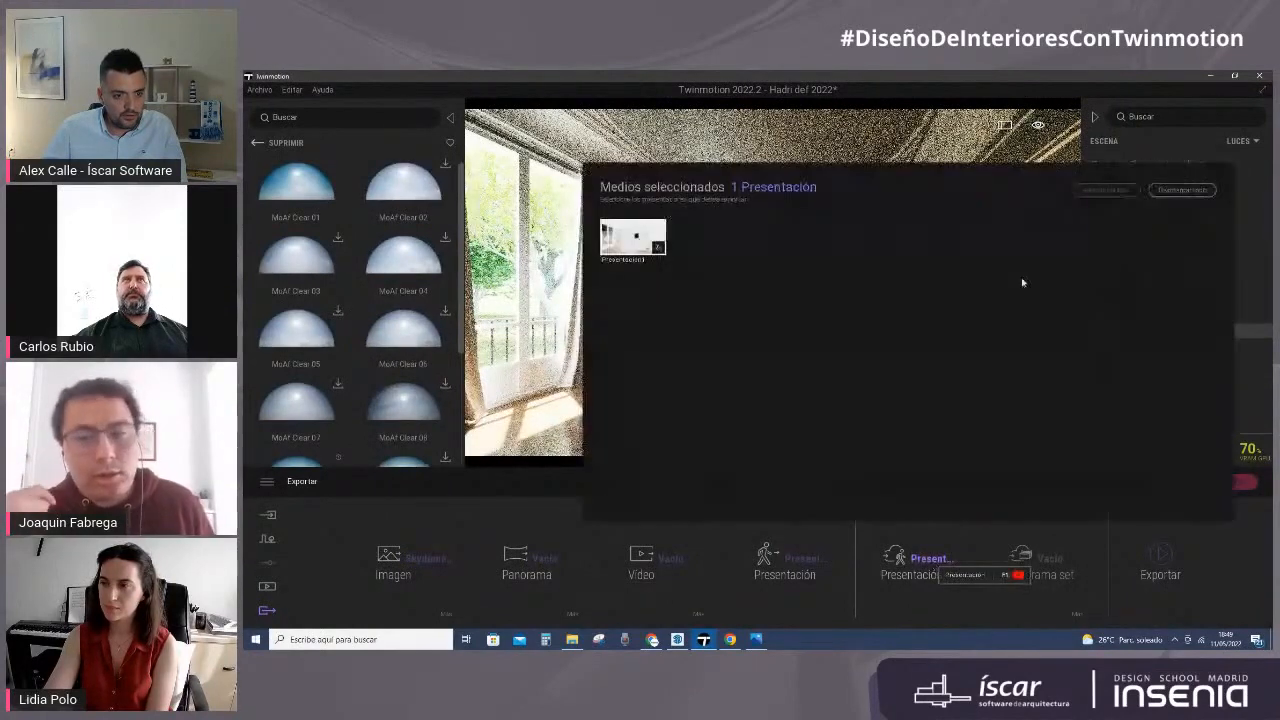
pyautogui.click(1181, 189)
pyautogui.click(786, 607)
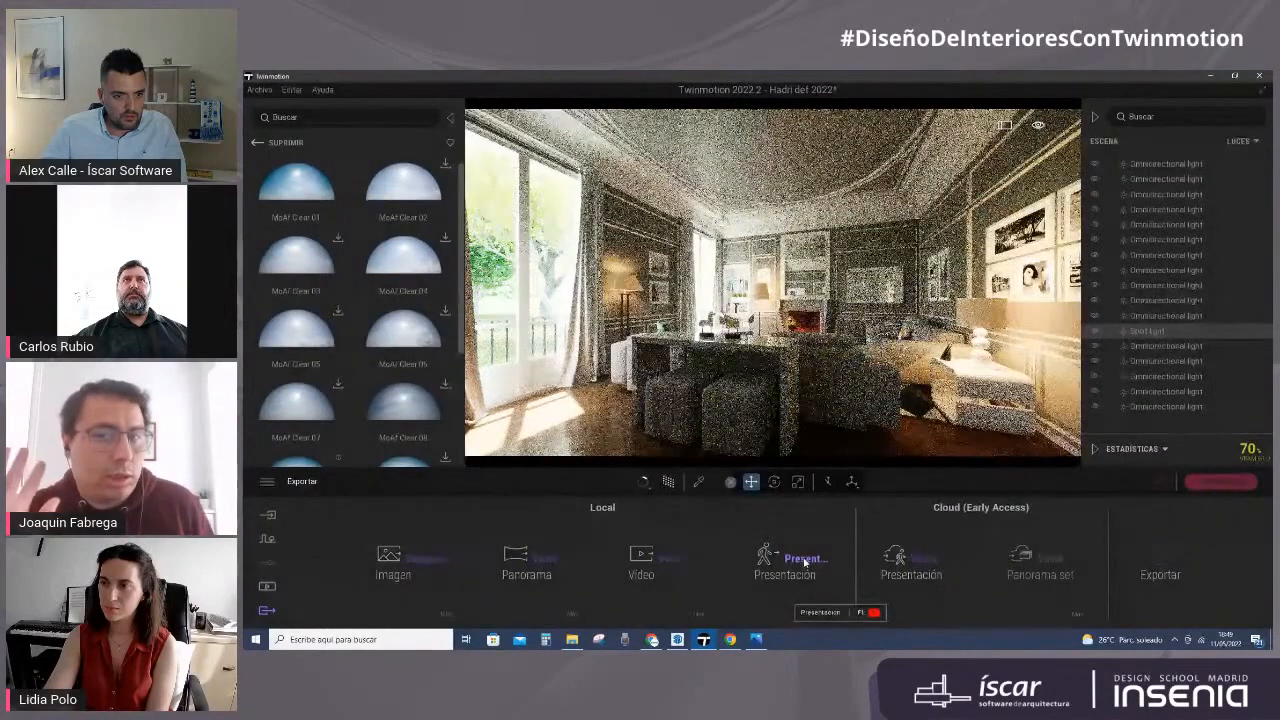
pyautogui.click(804, 563)
pyautogui.click(1063, 192)
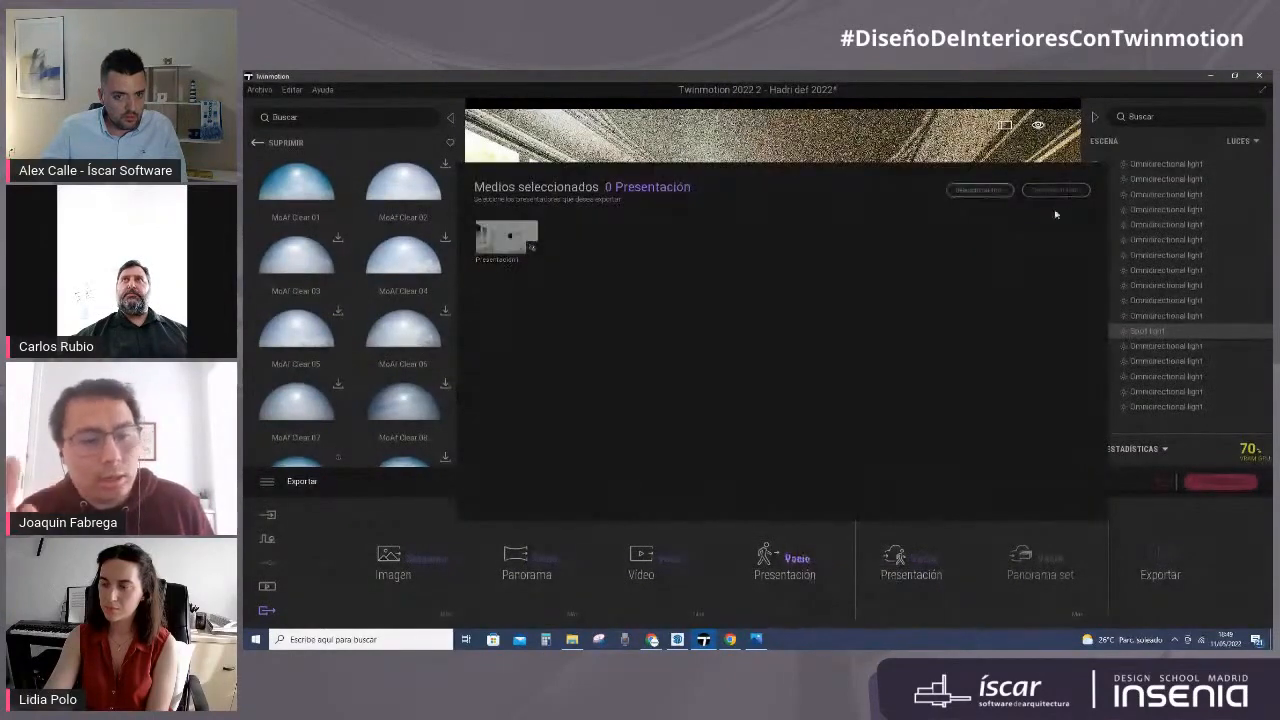
pyautogui.click(900, 598)
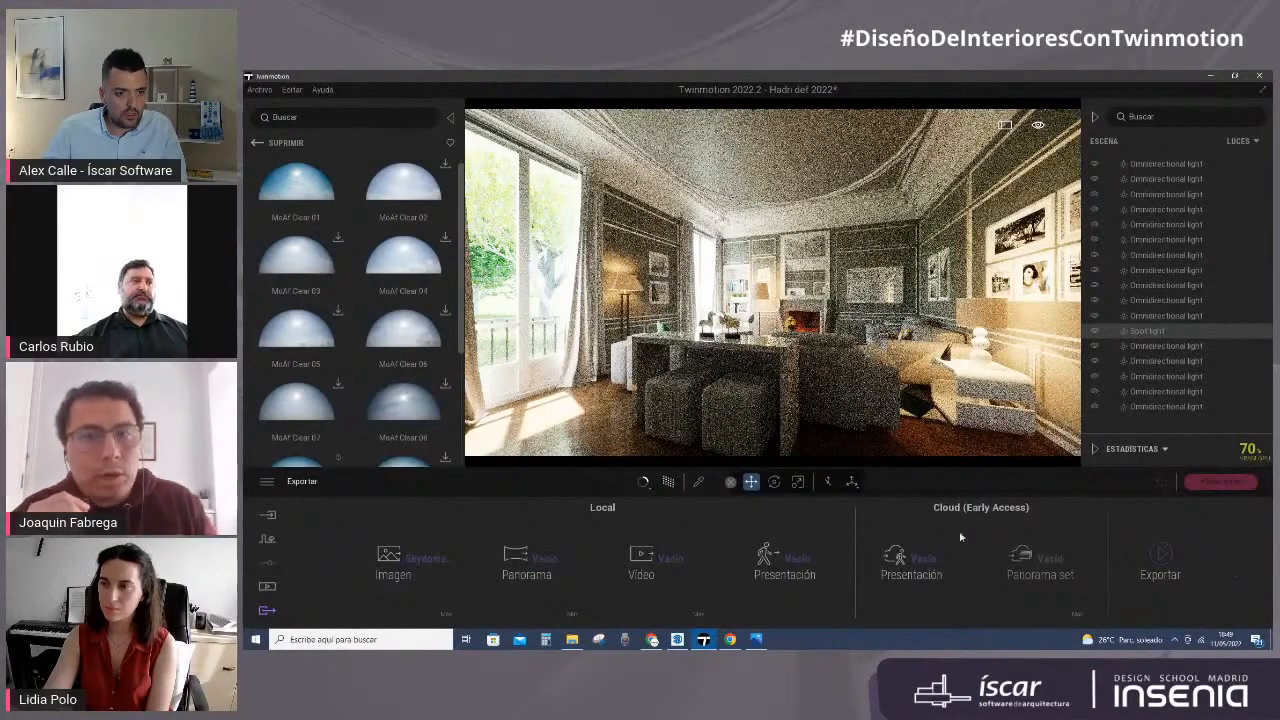
# Step: Check the image export parameters and set the Skydome Mediodía image's output size to UHD 4K 3840x2160
pyautogui.click(442, 617)
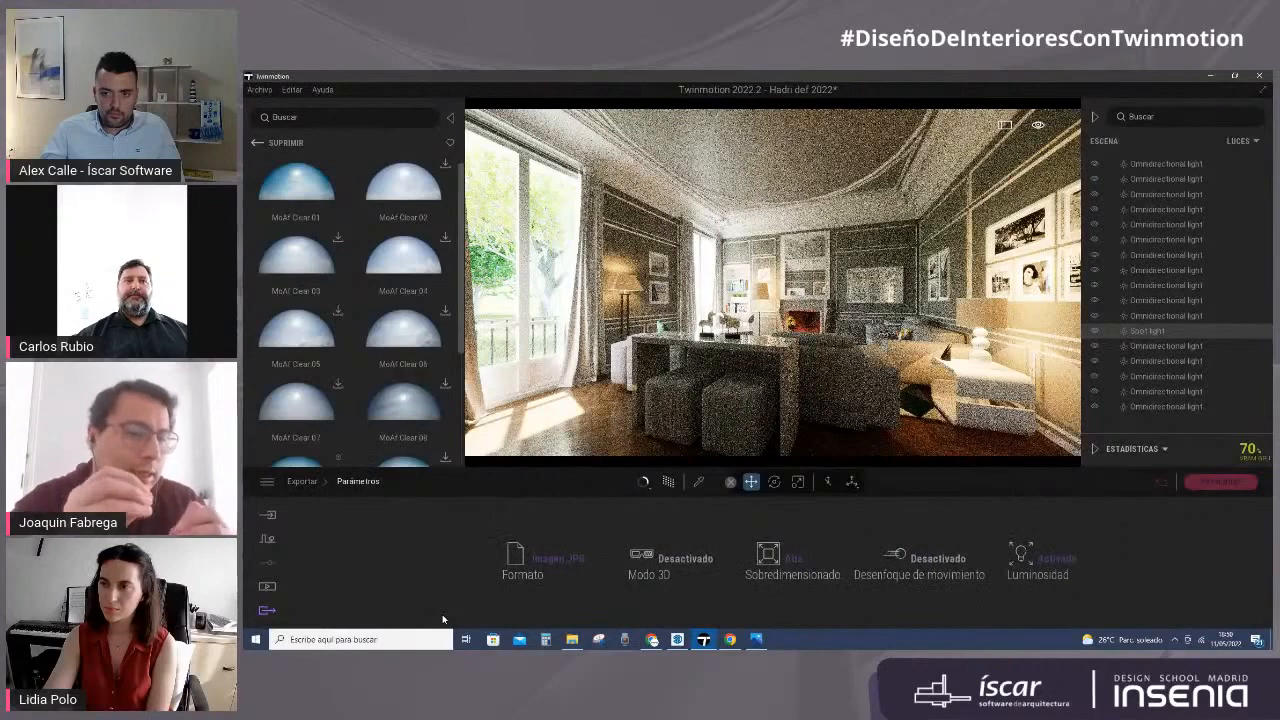
pyautogui.click(311, 484)
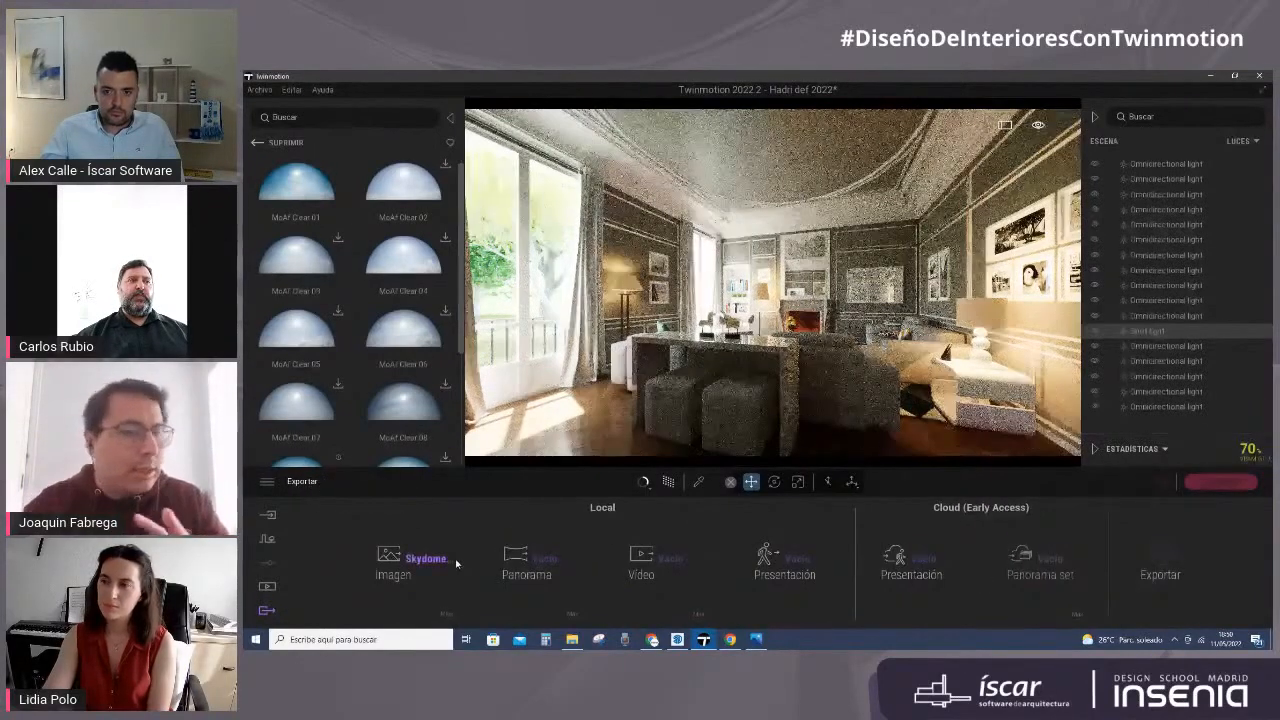
pyautogui.click(266, 587)
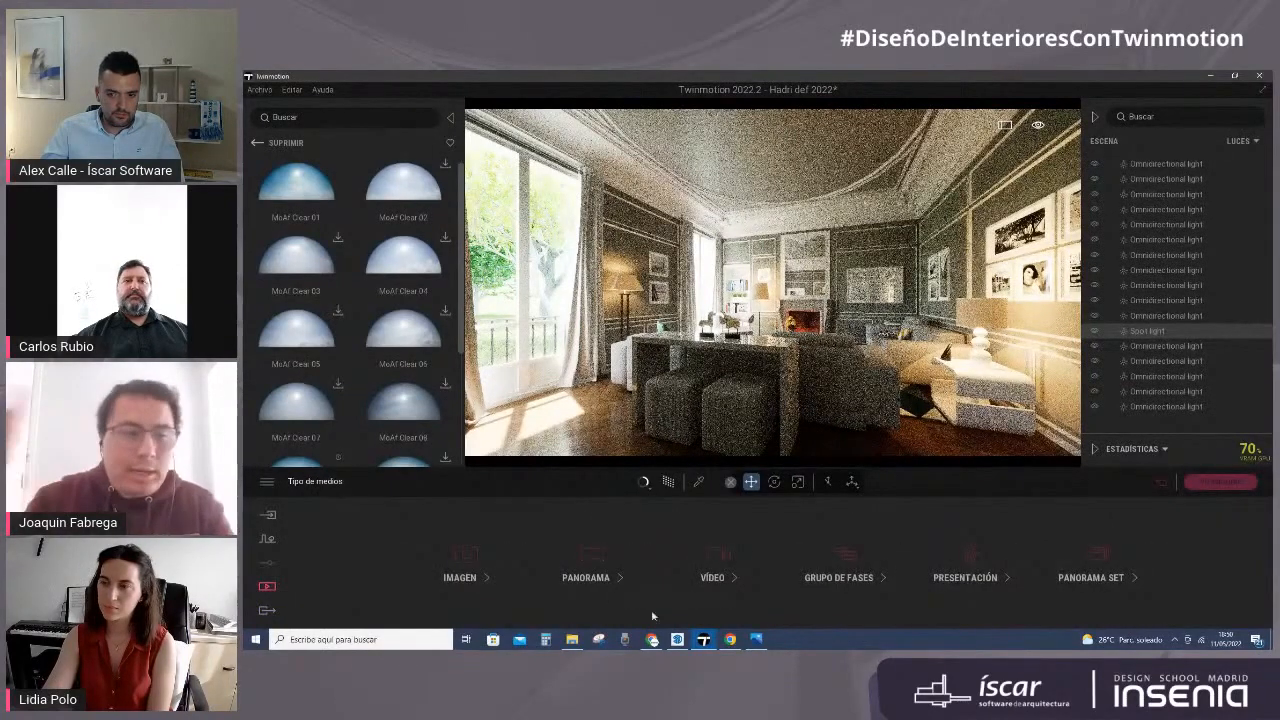
pyautogui.click(472, 562)
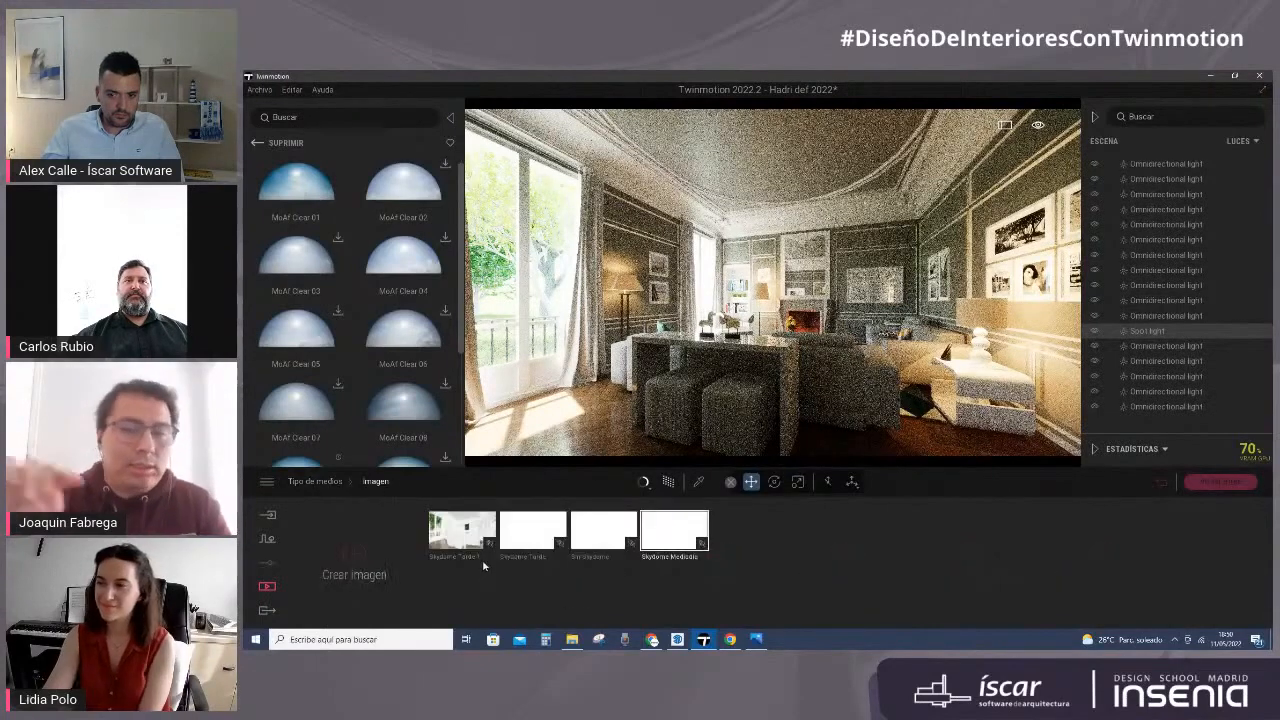
pyautogui.doubleClick(702, 559)
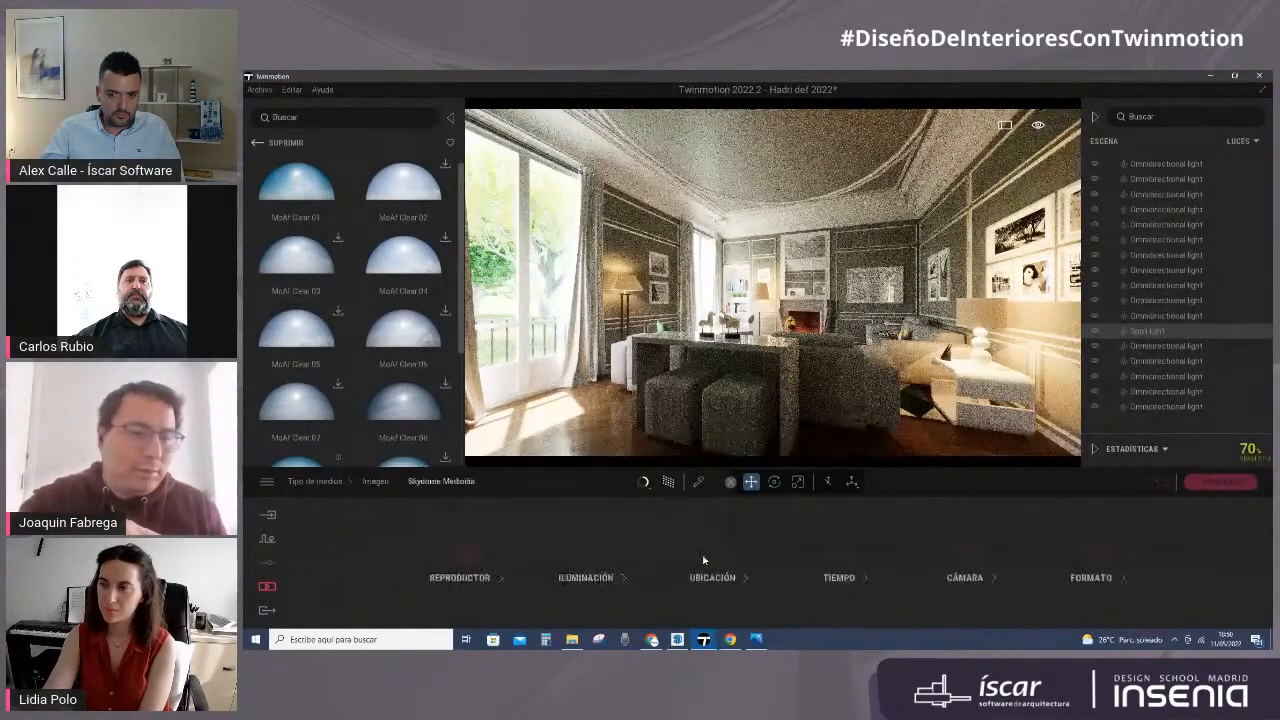
pyautogui.click(1090, 572)
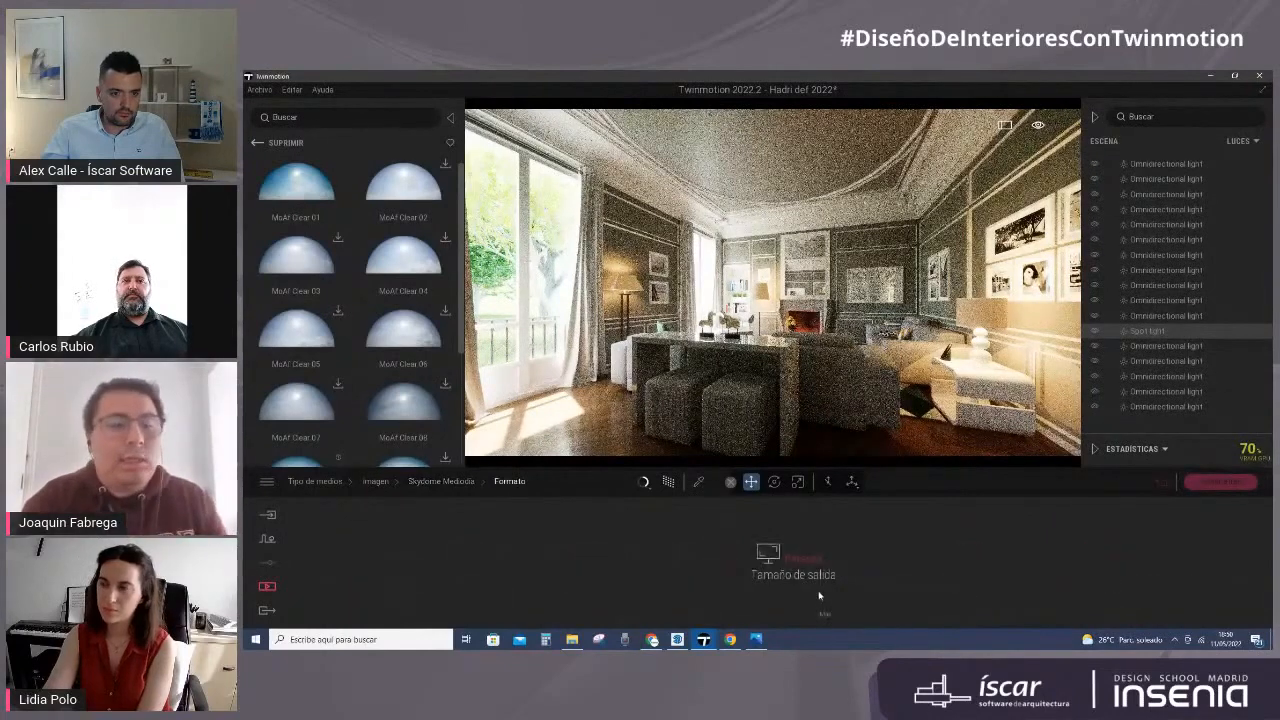
pyautogui.click(768, 560)
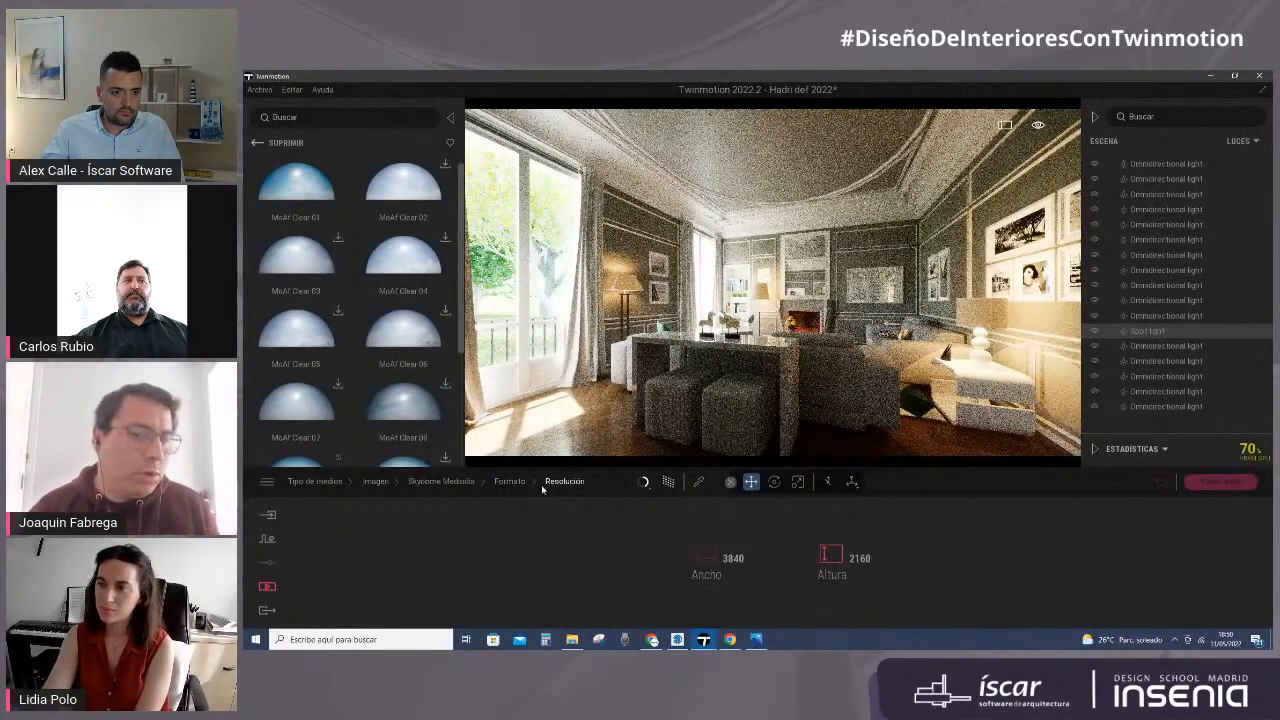
pyautogui.click(515, 484)
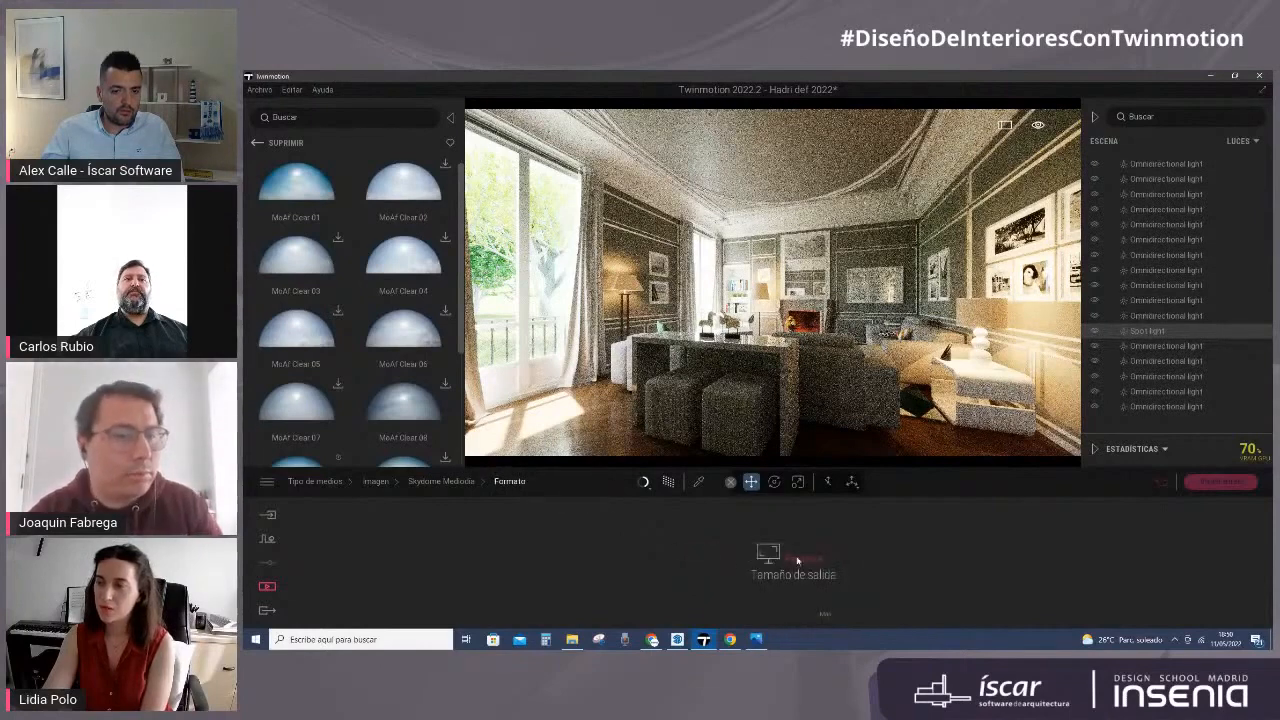
pyautogui.click(803, 558)
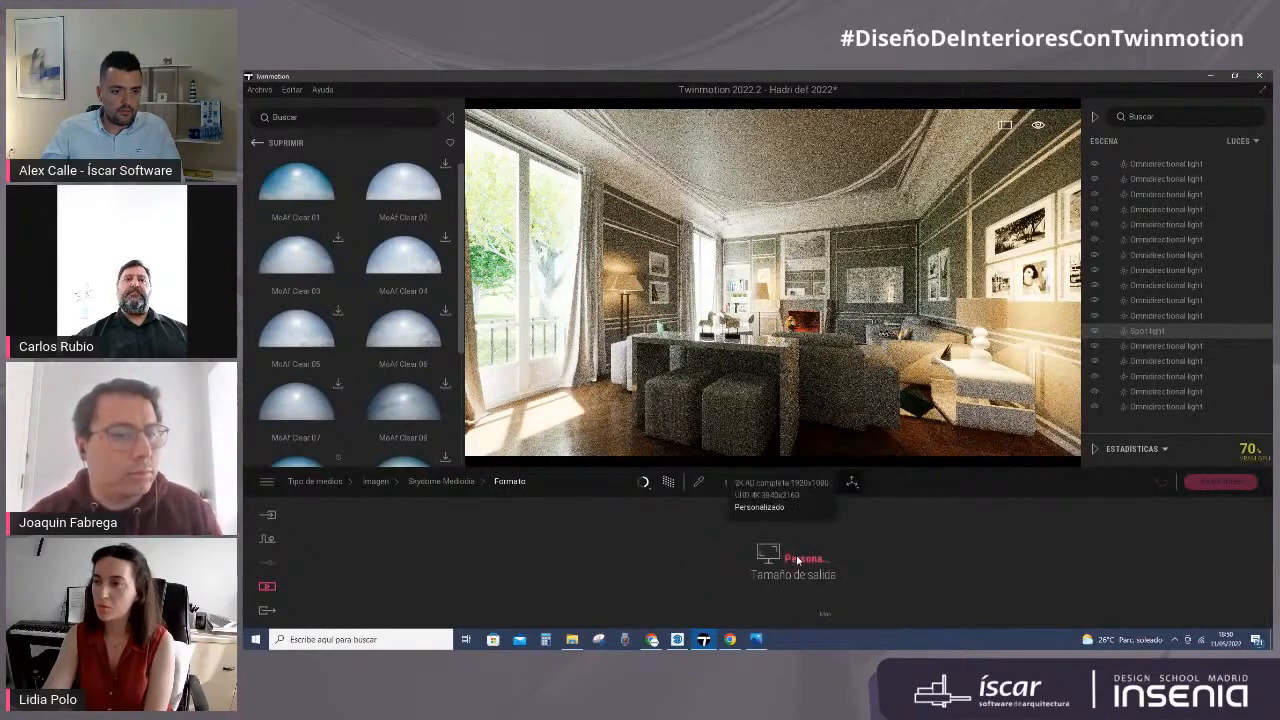
pyautogui.click(797, 499)
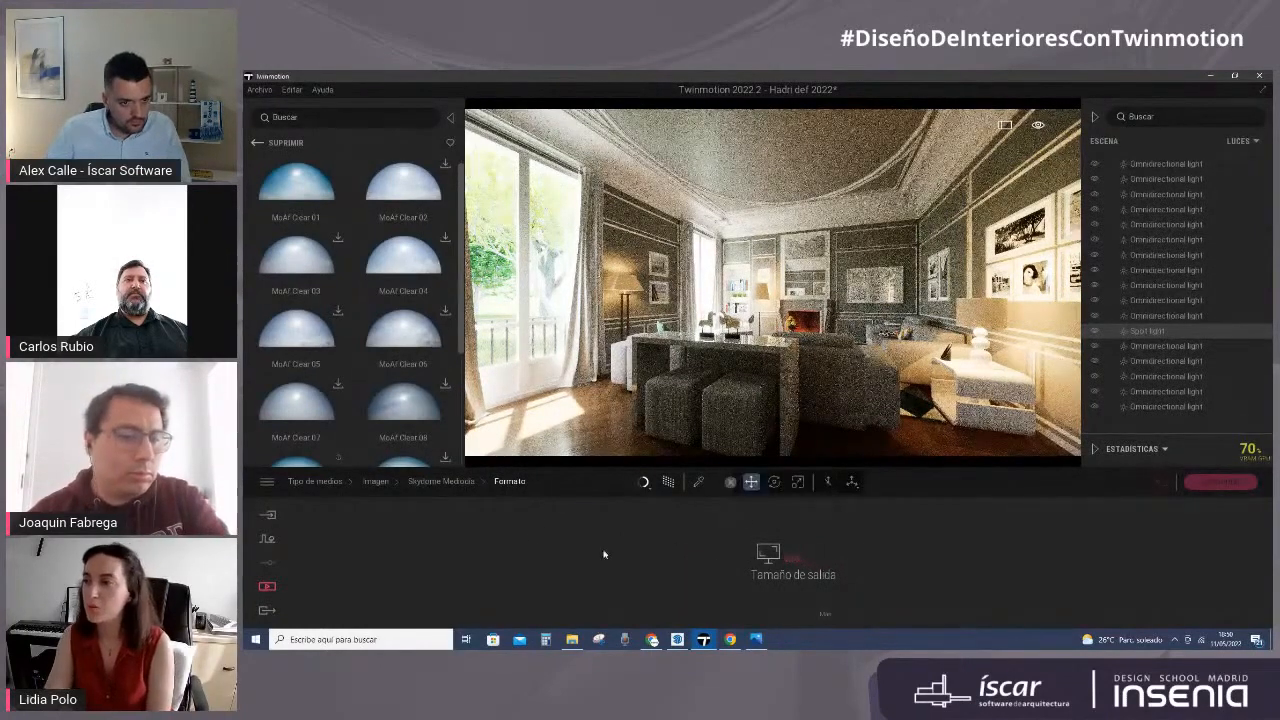
# Step: Export the selected Skydome Mediodía image into the proposed Apartamento 1 project folder
pyautogui.click(315, 481)
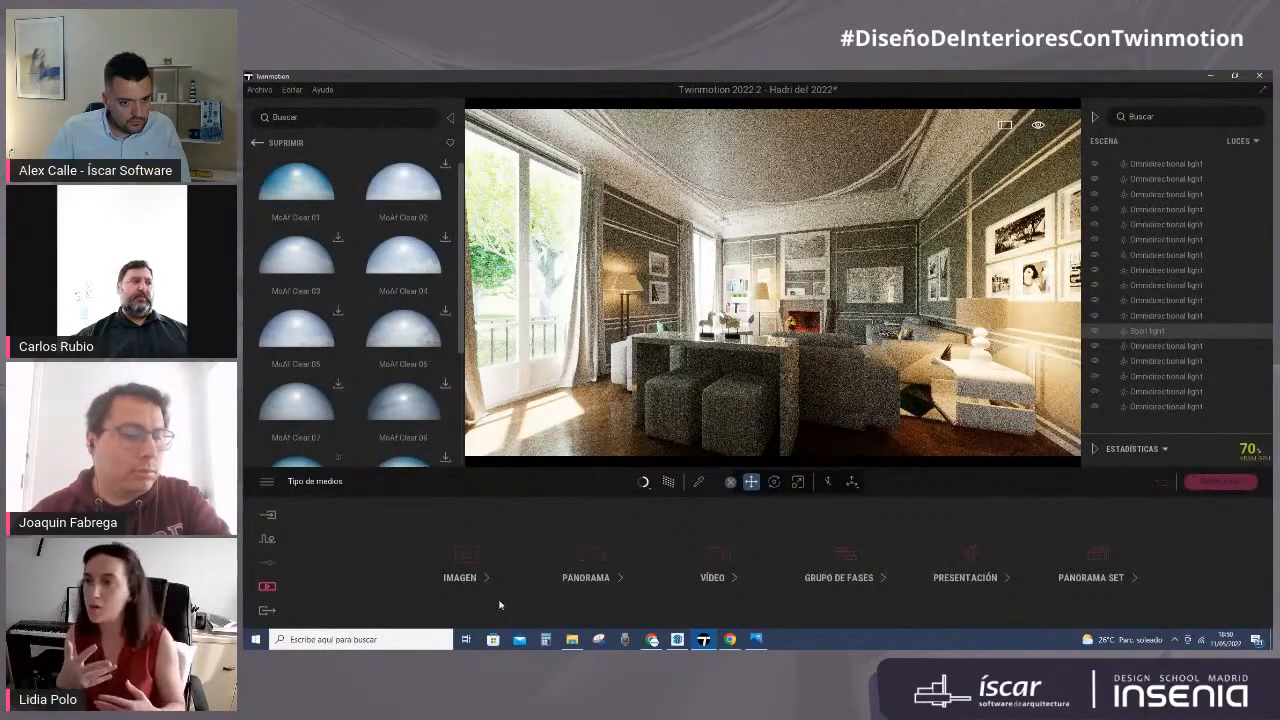
pyautogui.click(267, 610)
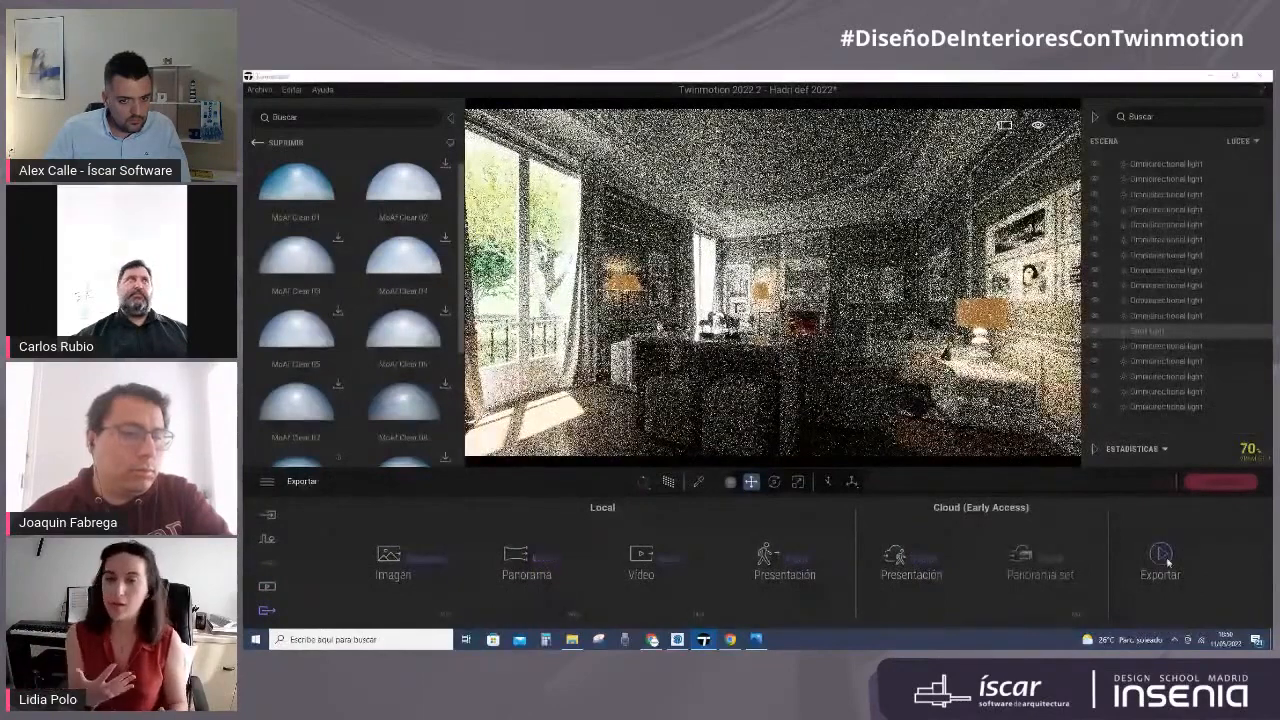
pyautogui.click(1162, 557)
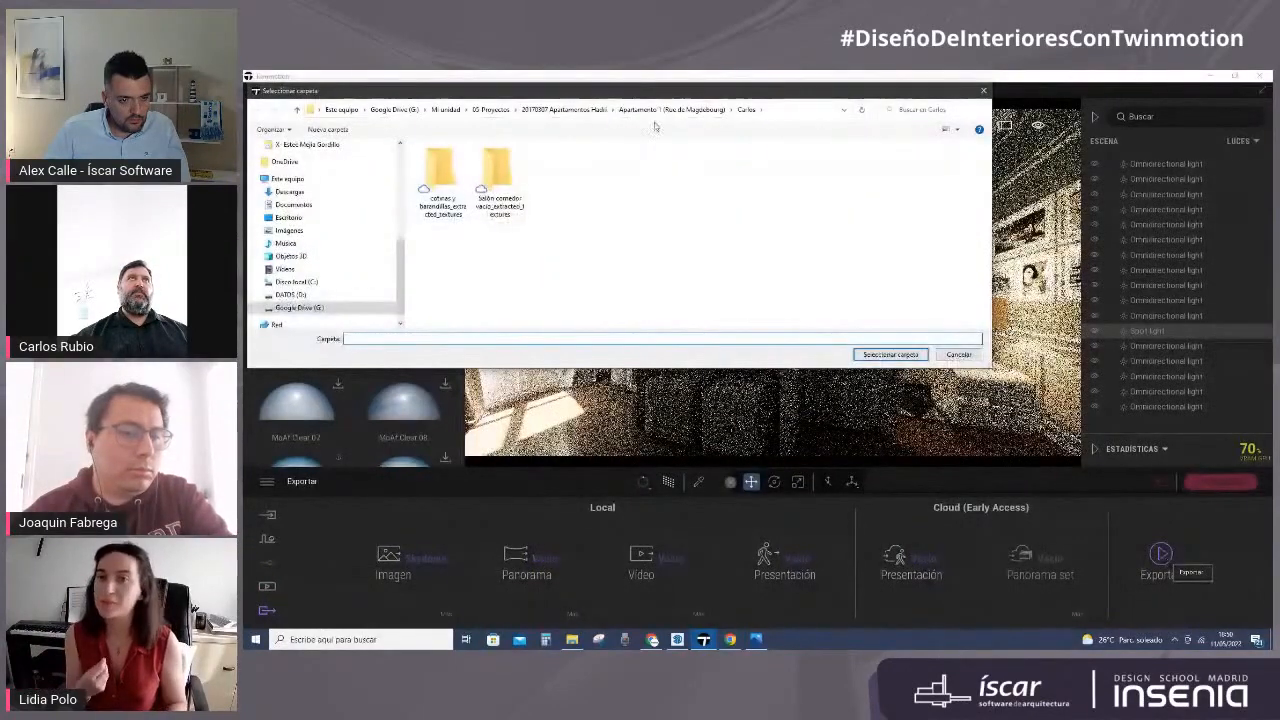
pyautogui.click(889, 354)
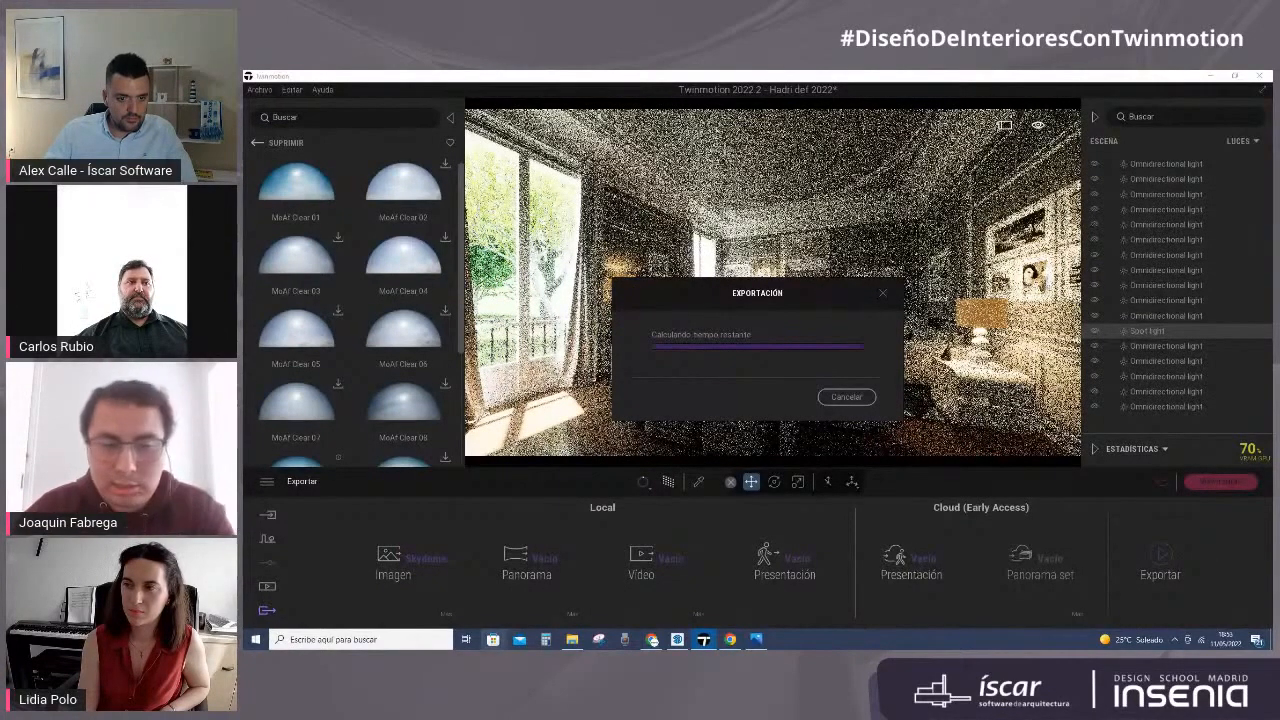
# Step: Switch to File Explorer and open the exported Skydome Mediodía_001 image in Photos for review
pyautogui.moveTo(573, 645)
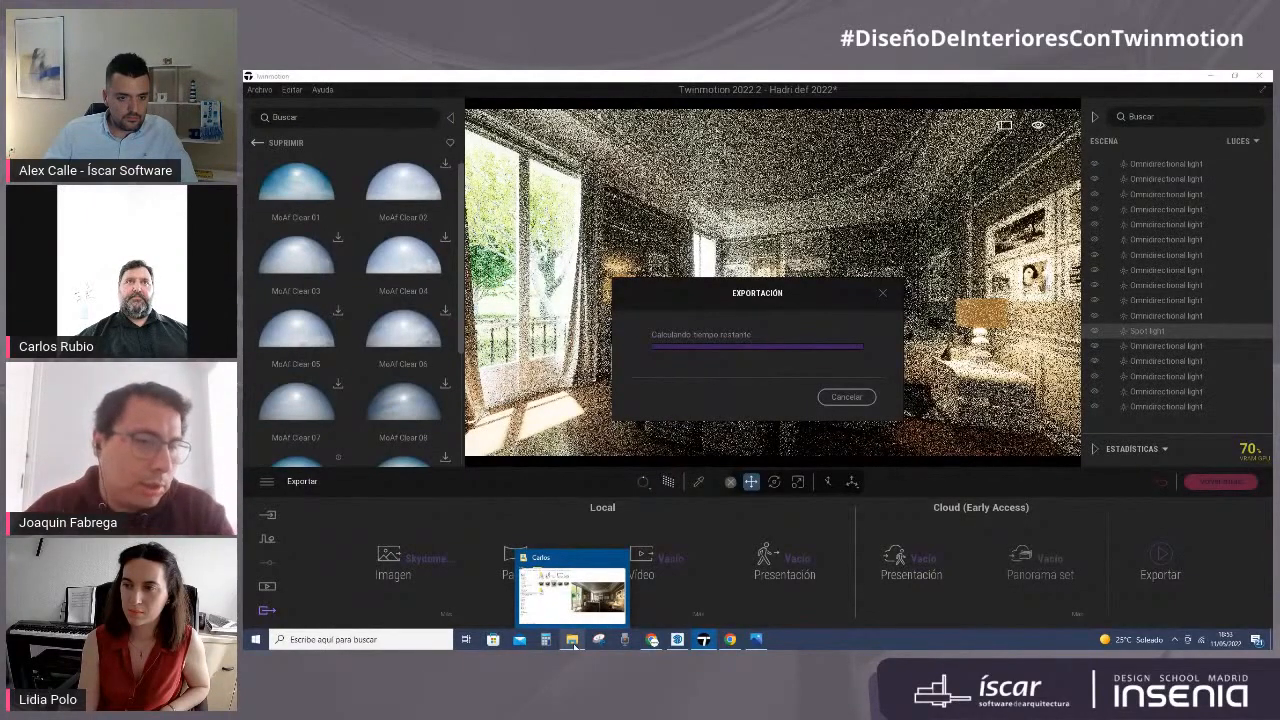
pyautogui.click(573, 645)
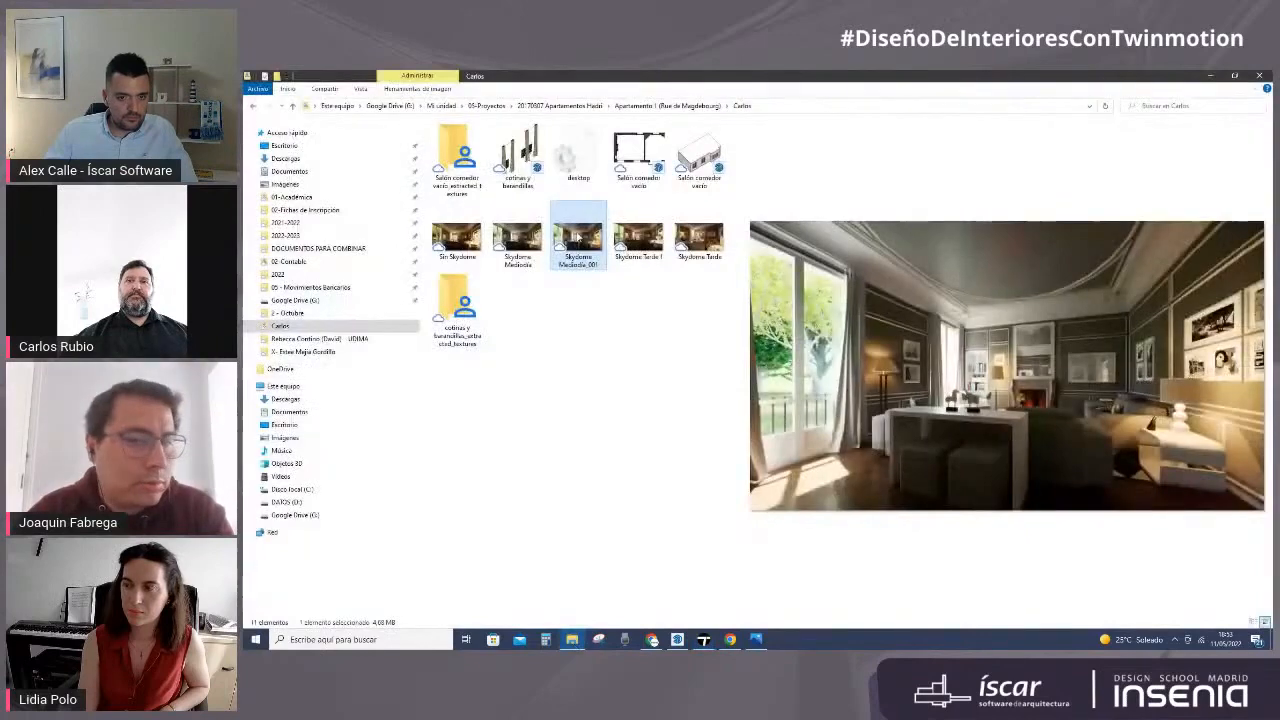
pyautogui.doubleClick(580, 250)
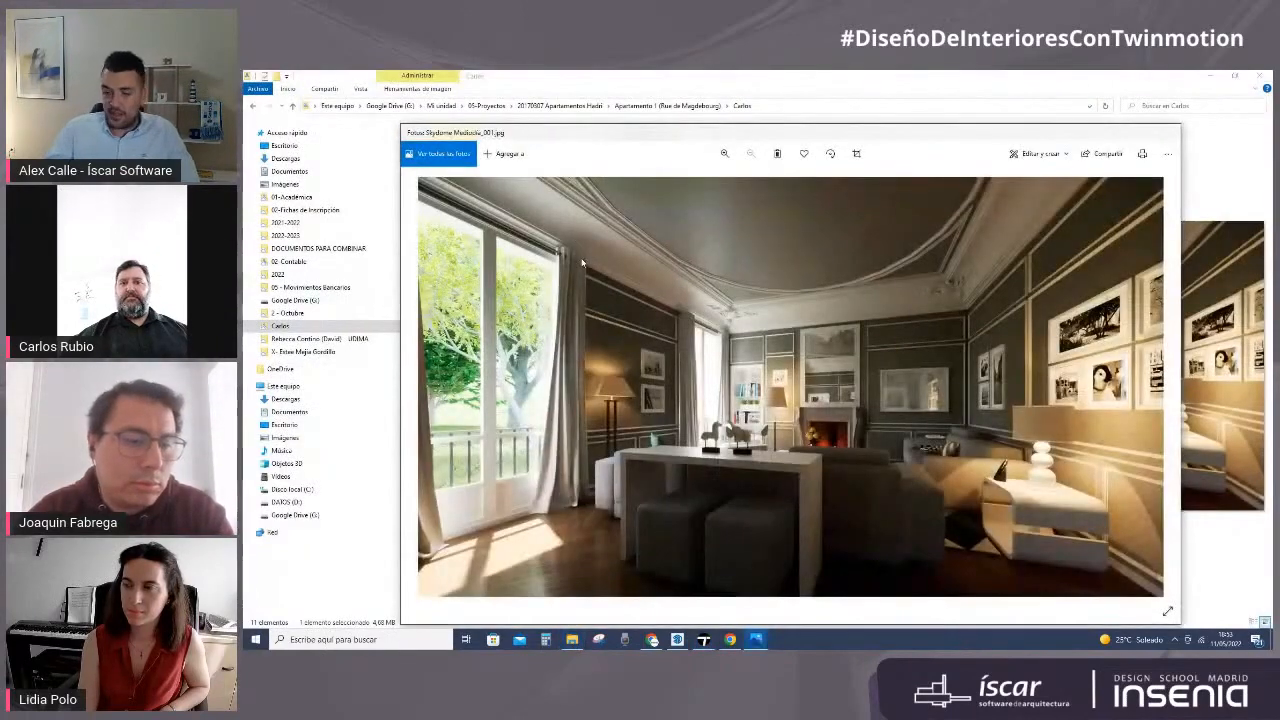